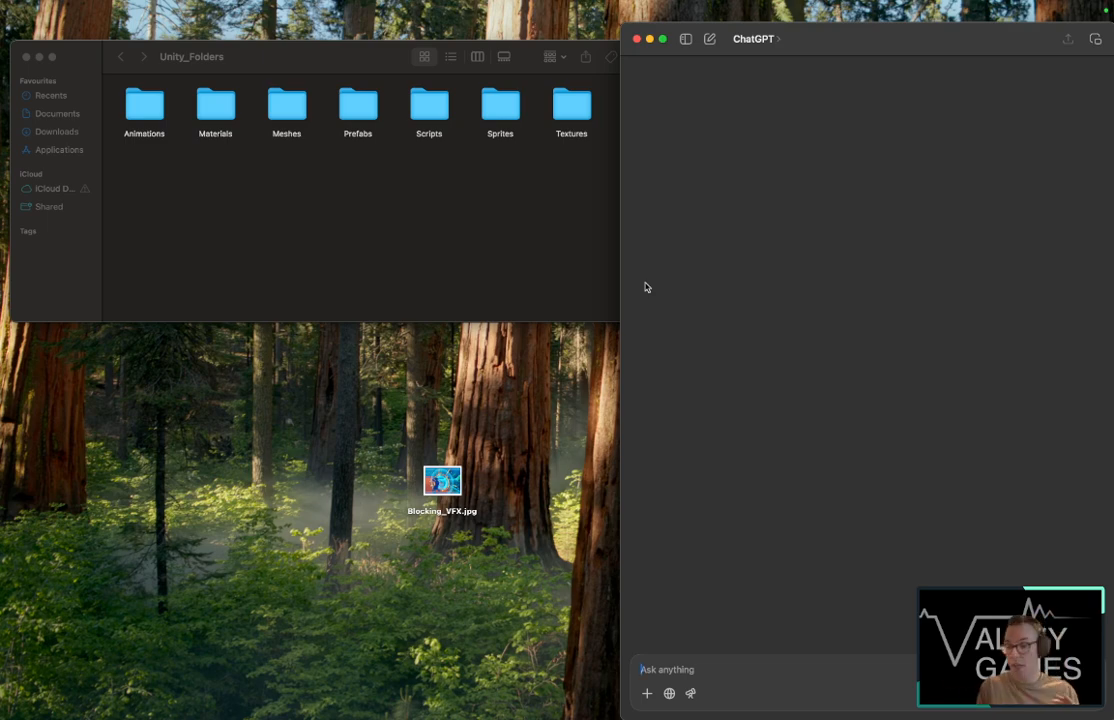
Step: Open the Blocking_VFX.jpg reference image from the desktop and make its window full screen
left_click(442, 482)
key("space")
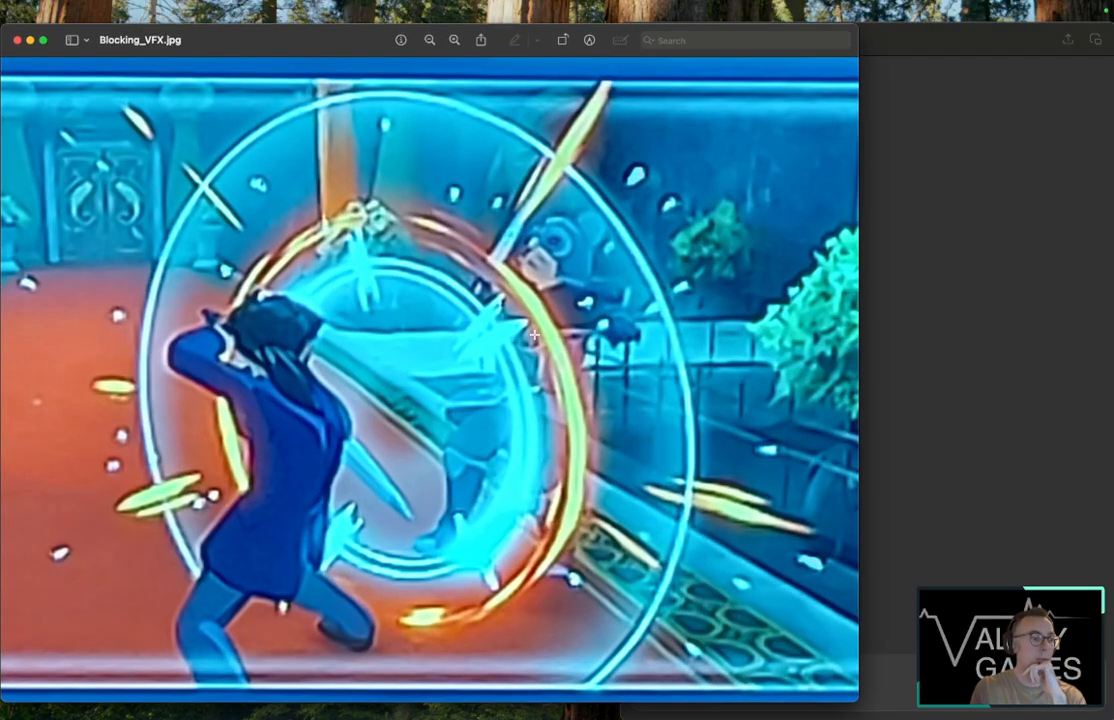
left_click_drag(298, 37, 433, 2)
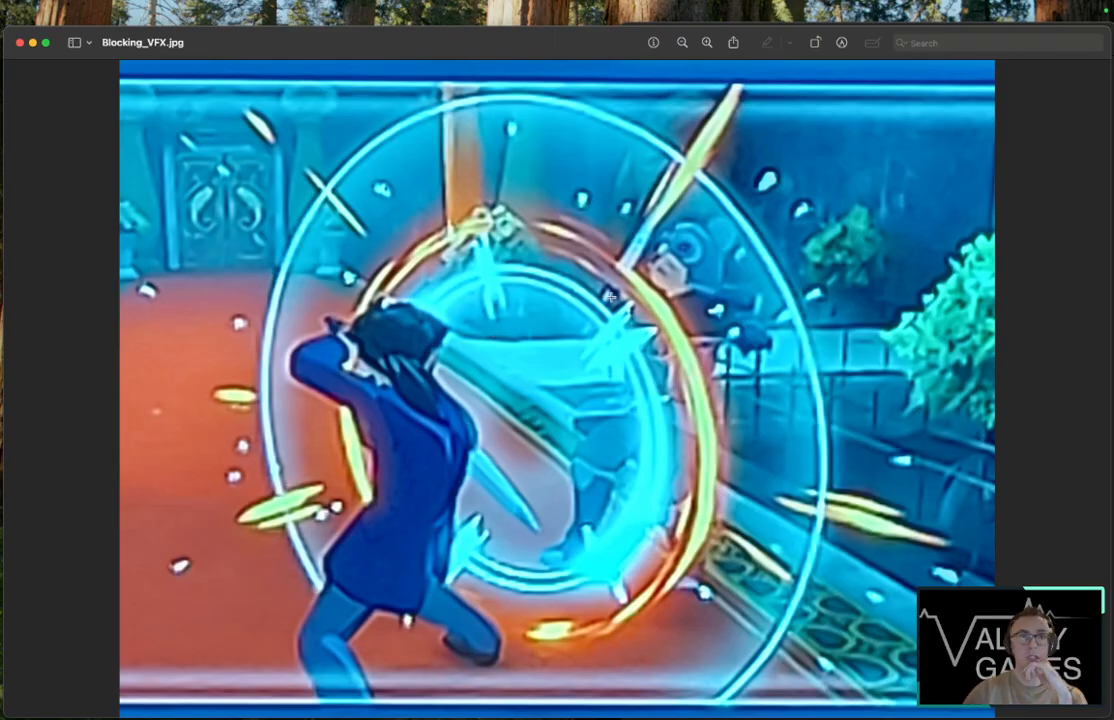
left_click(44, 44)
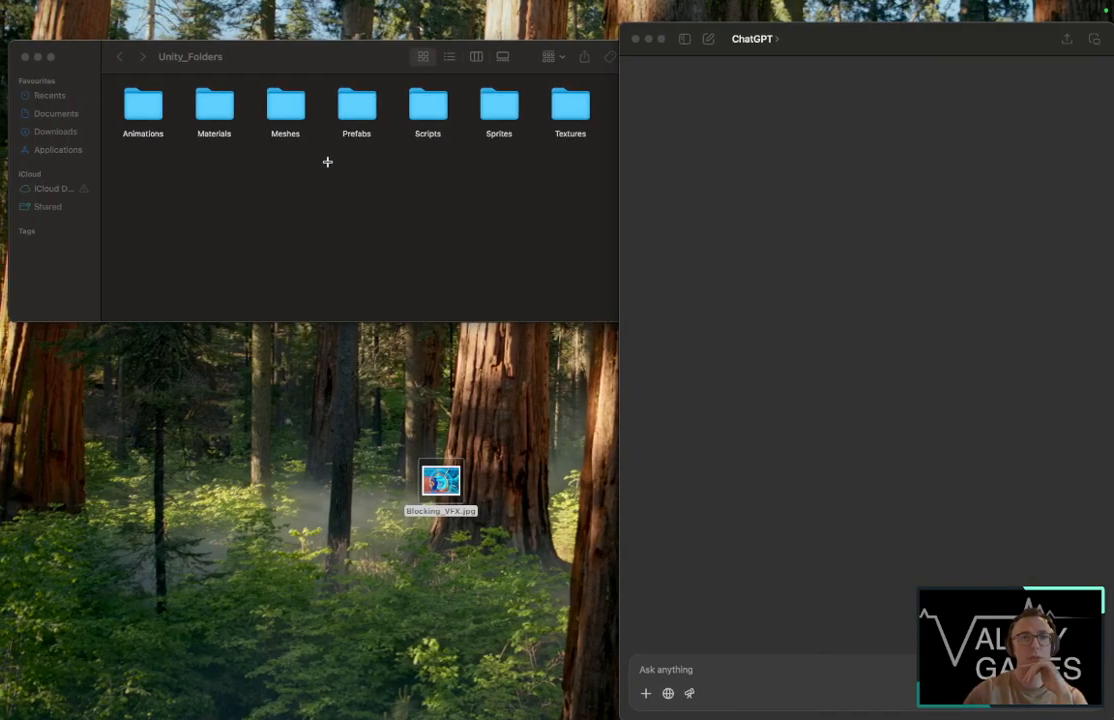
left_click(356, 276)
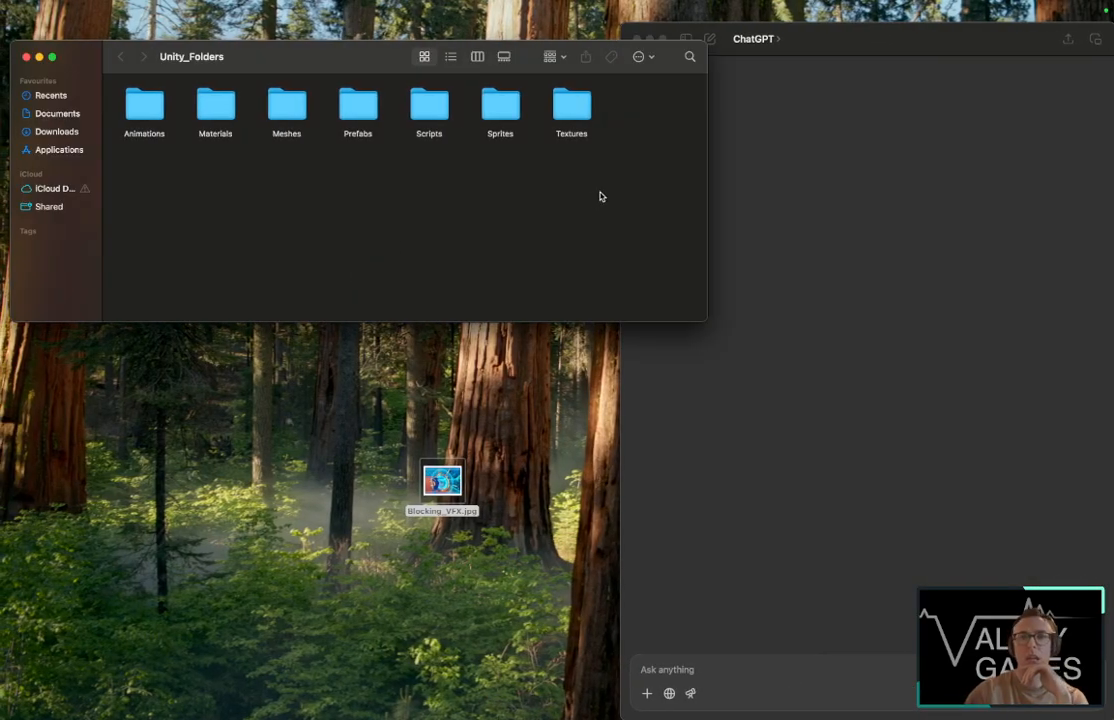
left_click_drag(619, 184, 136, 88)
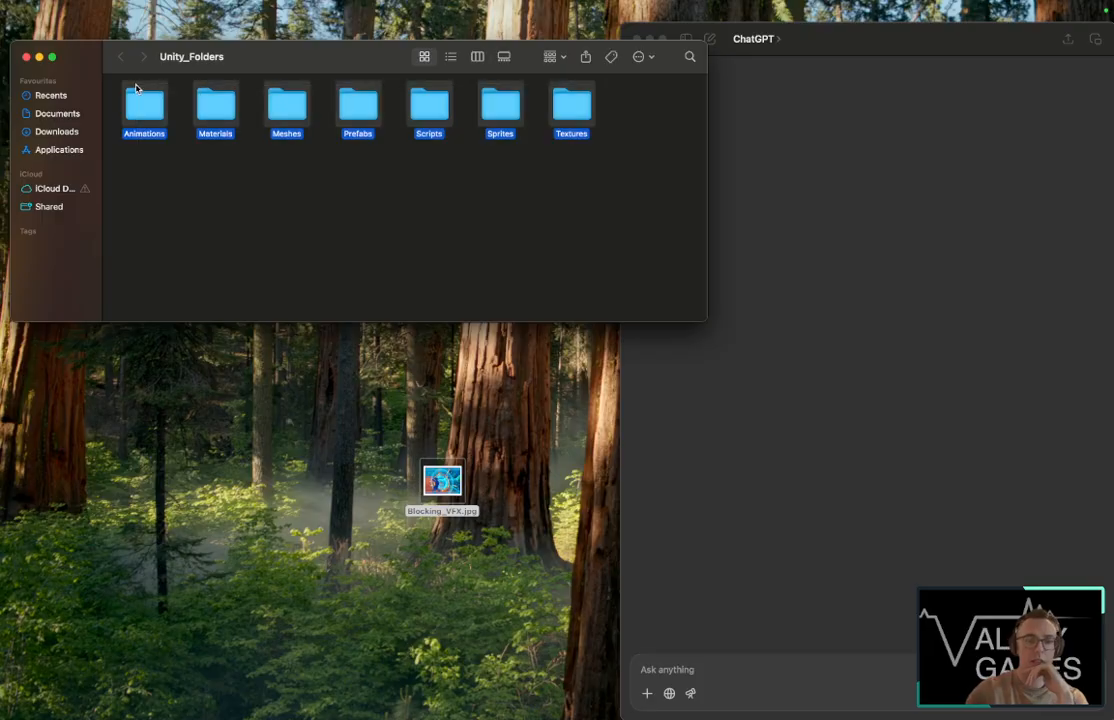
left_click(26, 56)
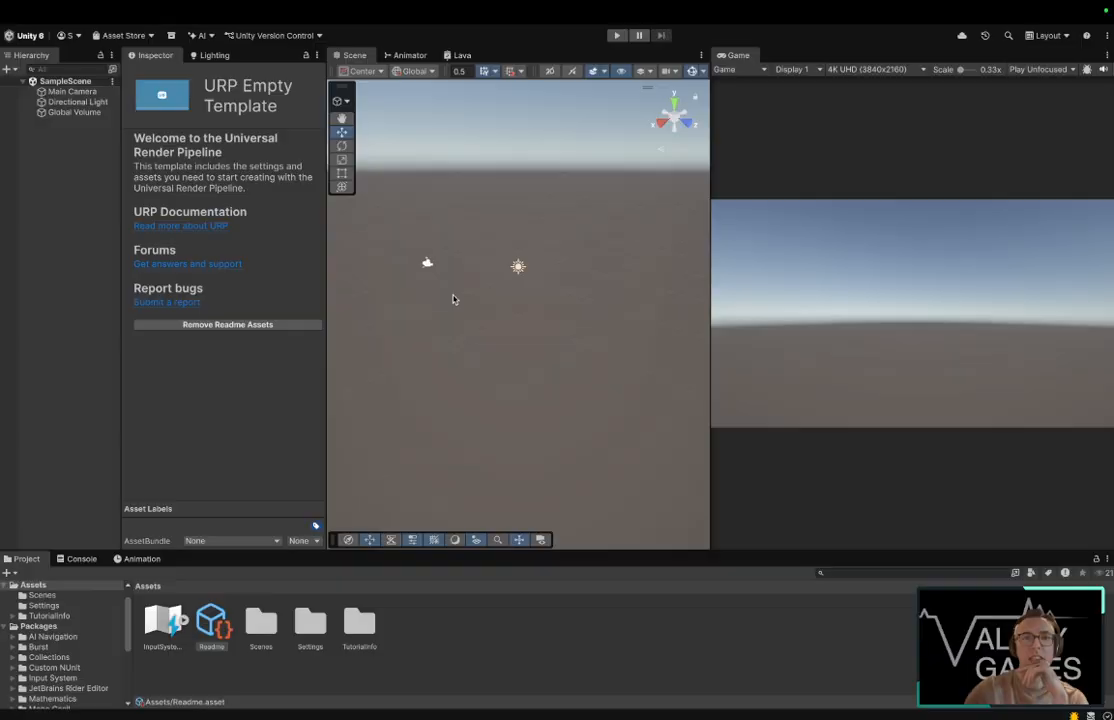
Step: Move the Streamlabs Desktop space to the end of the spaces and switch to Unity
key("ctrl+Up")
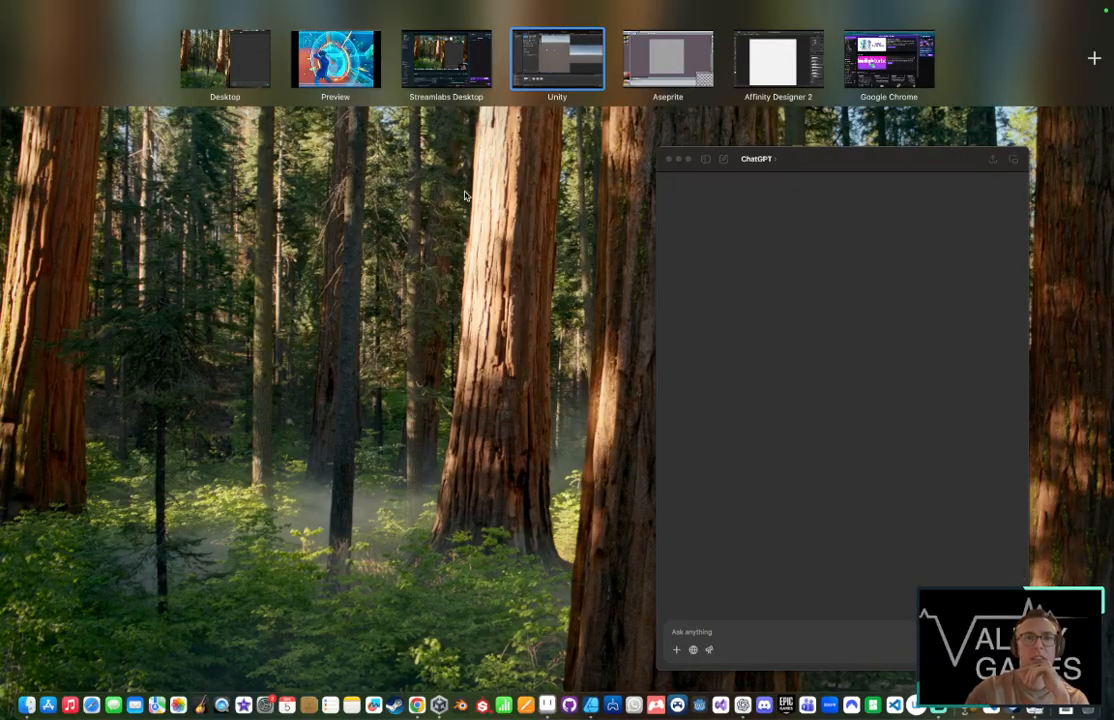
left_click_drag(464, 52, 890, 60)
left_click(405, 55)
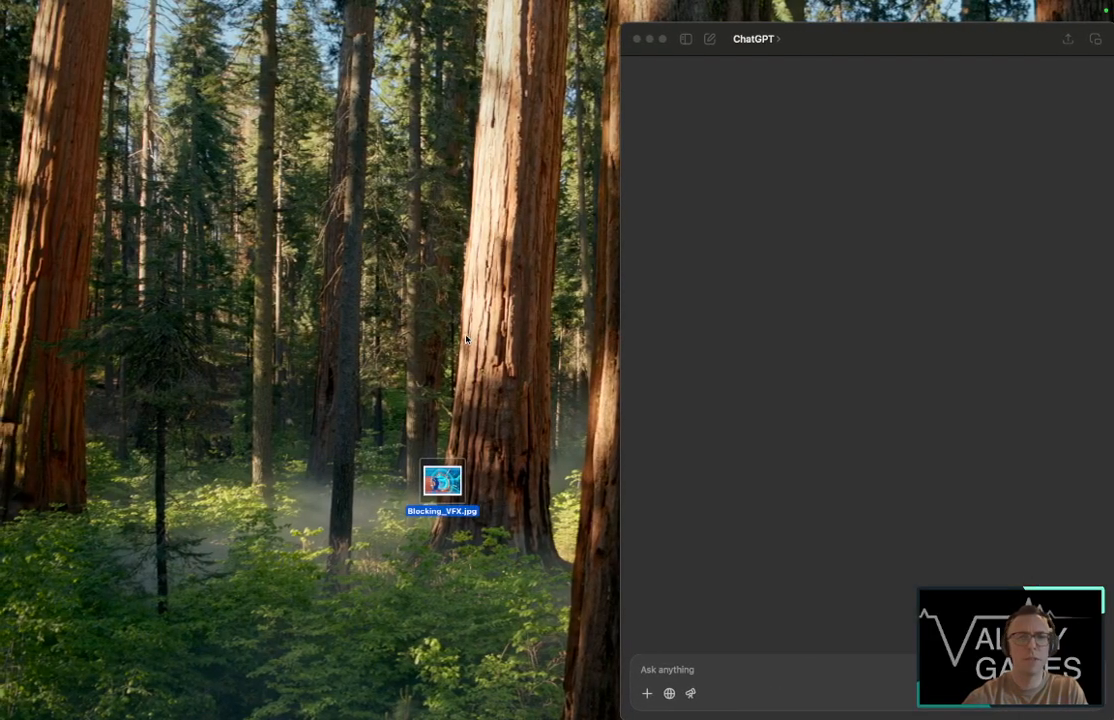
Step: View the project list in Unity Hub and put the Hub window away
mouse_move(378, 705)
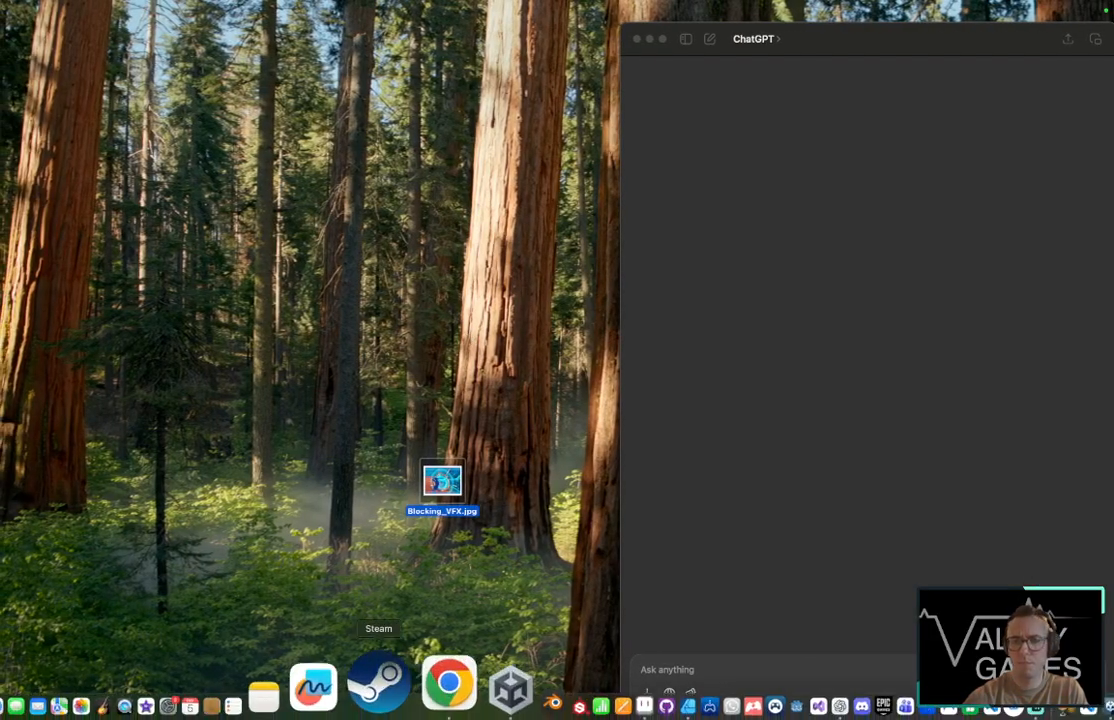
left_click(438, 690)
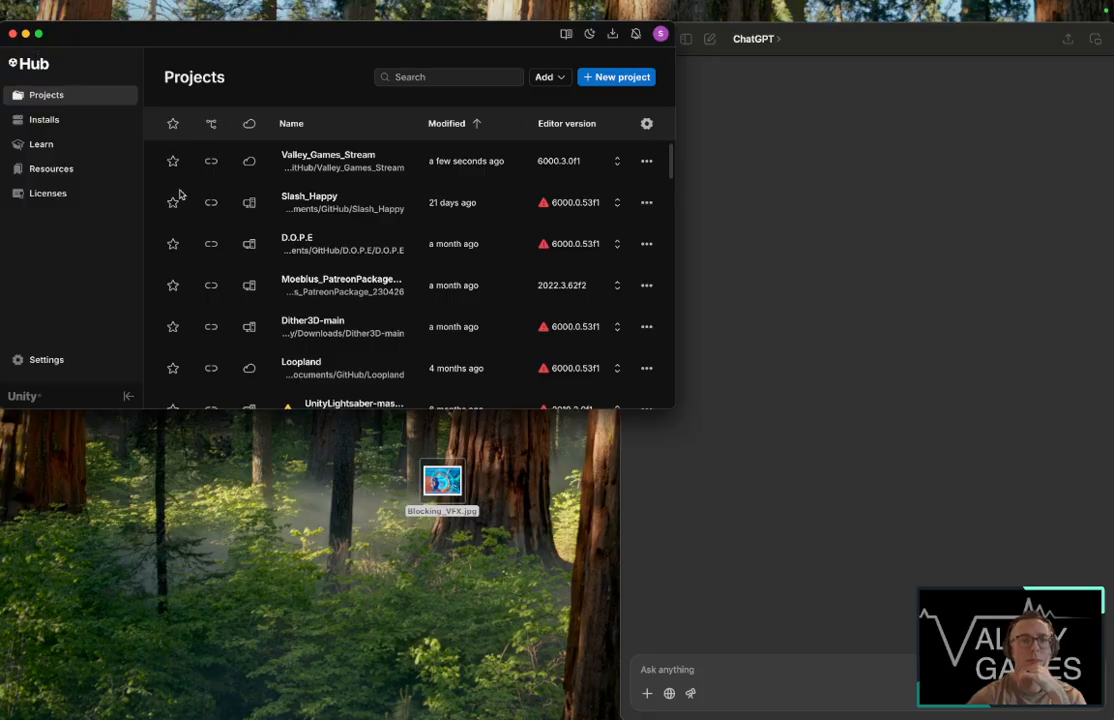
left_click(25, 33)
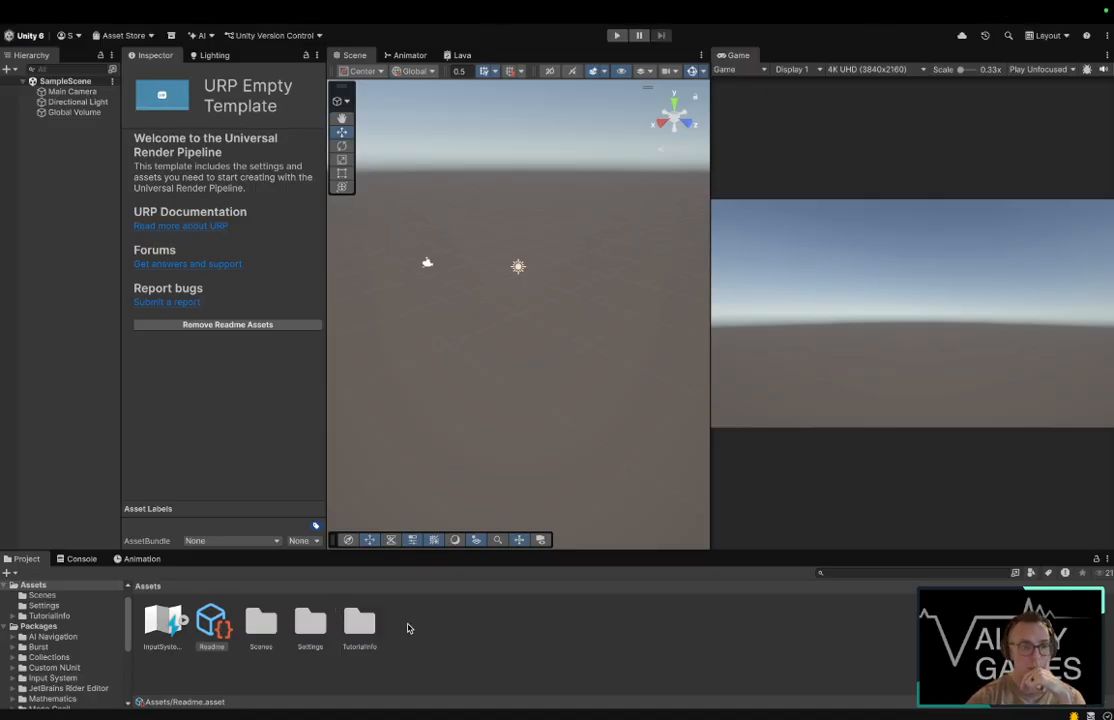
Step: Move the input system asset and the Readme asset from Assets into the Settings folder
left_click(216, 667)
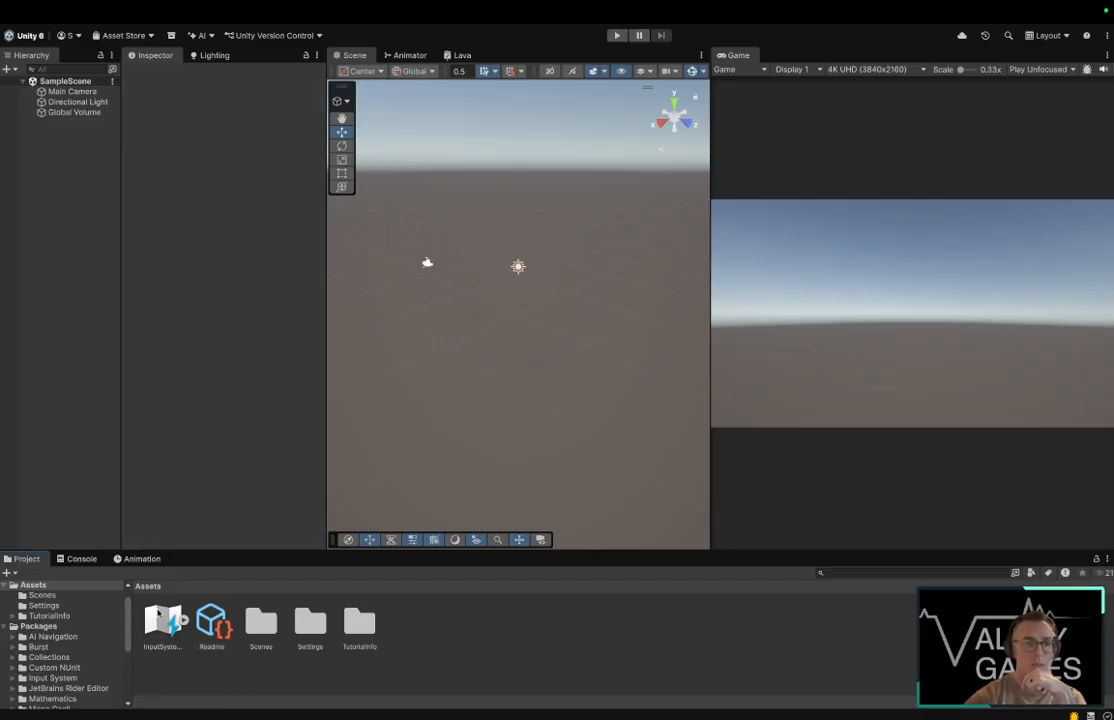
left_click_drag(167, 621, 312, 626)
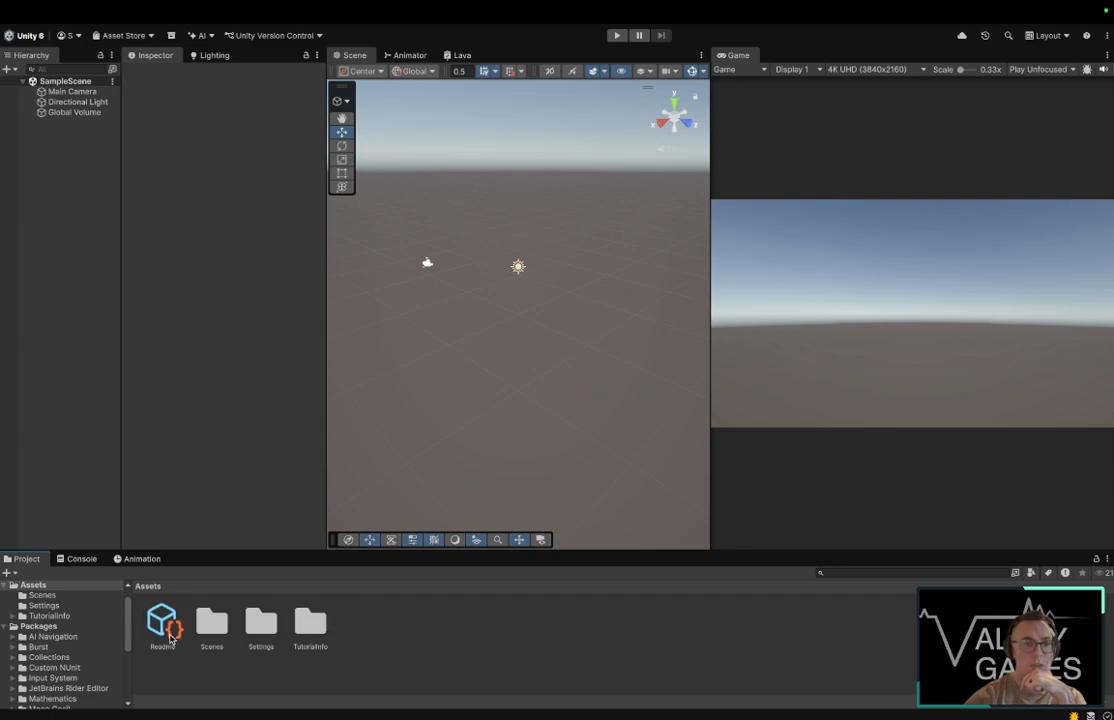
left_click(169, 635)
left_click_drag(169, 635, 261, 622)
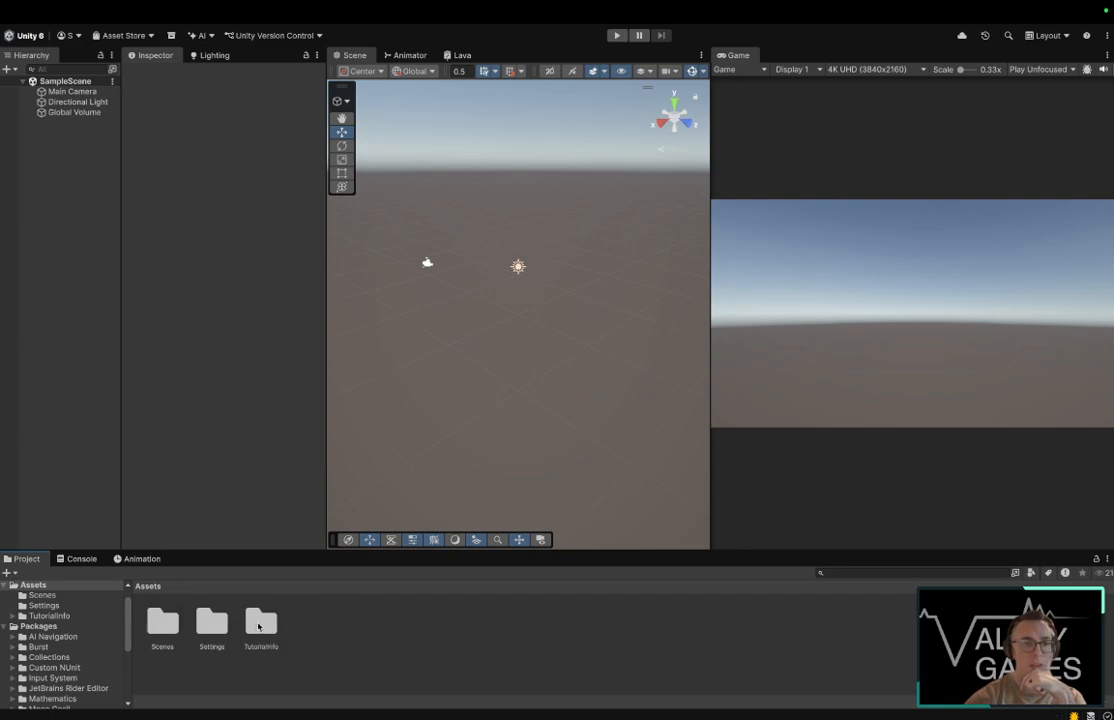
right_click(313, 629)
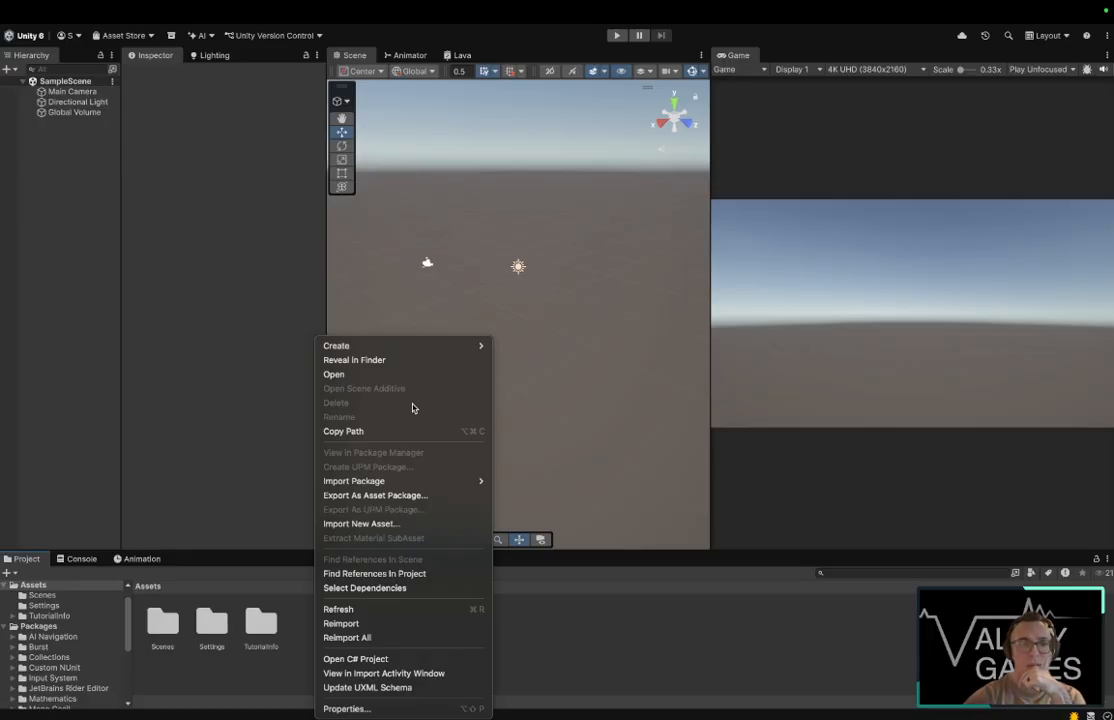
left_click(290, 628)
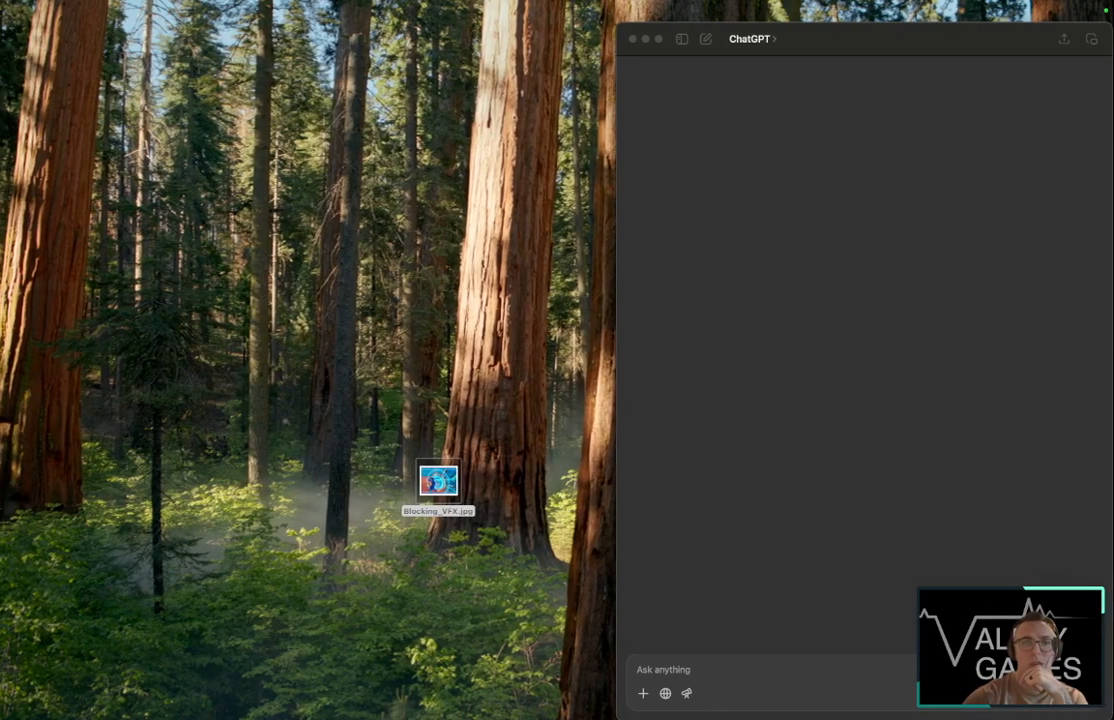
Step: Import the Animations, Materials, Meshes, Prefabs, Scripts, Sprites and Textures folders from the desktop's Unity_Folders into the Unity project's Assets
key("super+h")
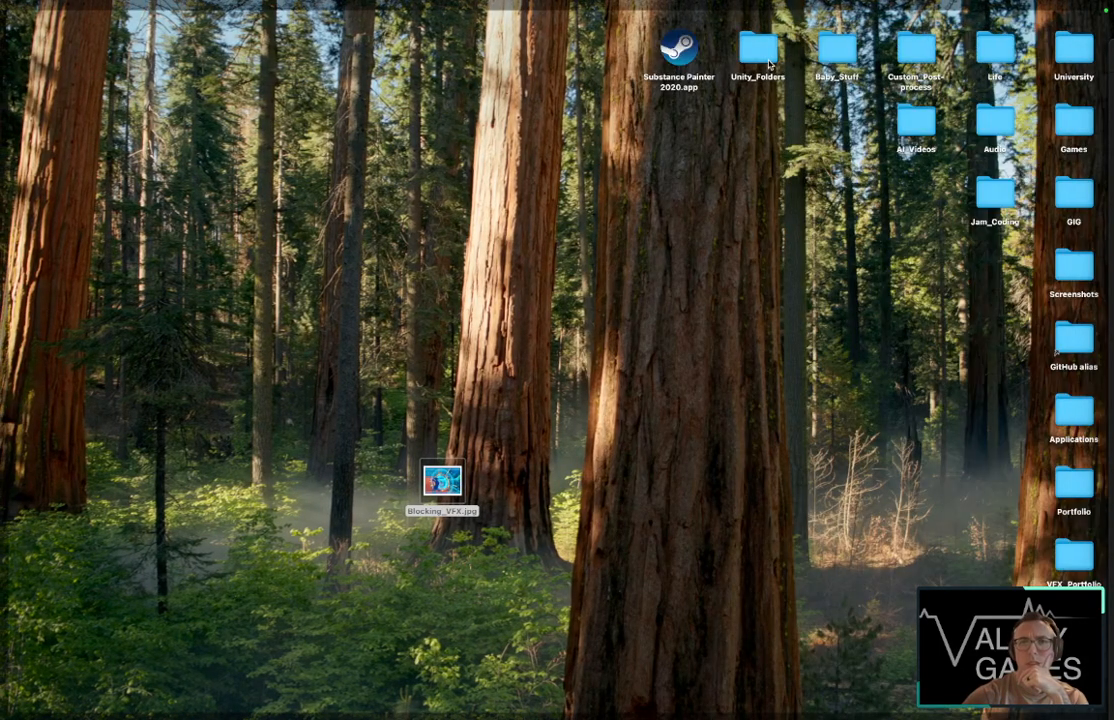
double_click(769, 64)
left_click_drag(648, 187, 124, 94)
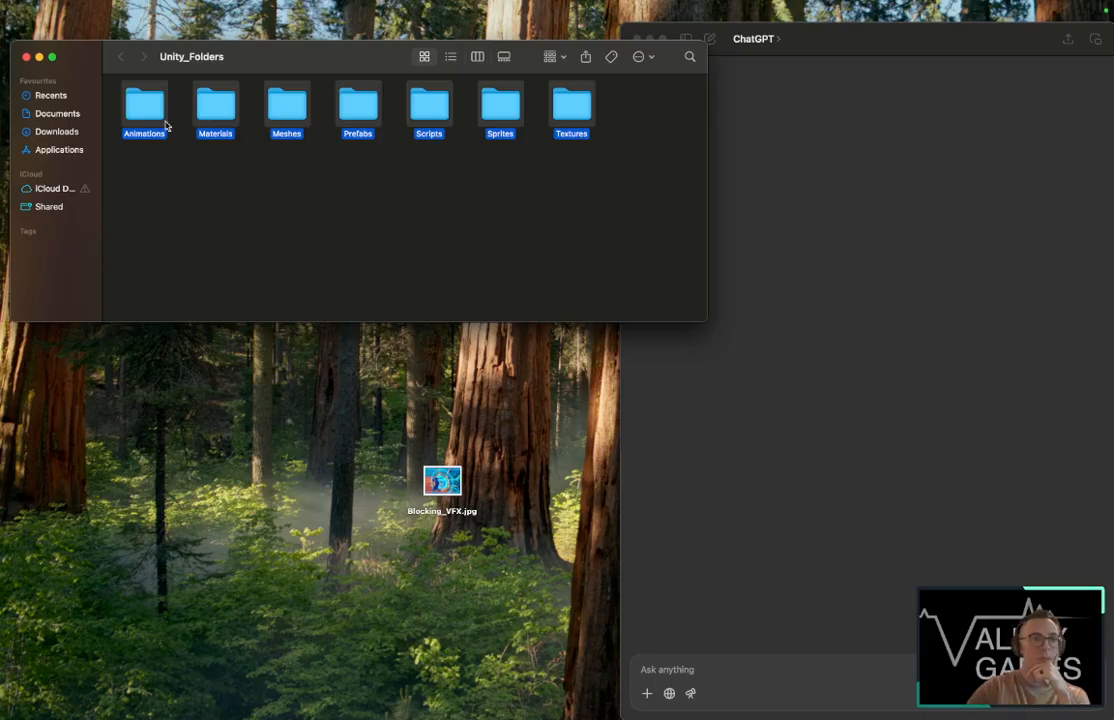
left_click_drag(145, 108, 343, 637)
key("ctrl+Right")
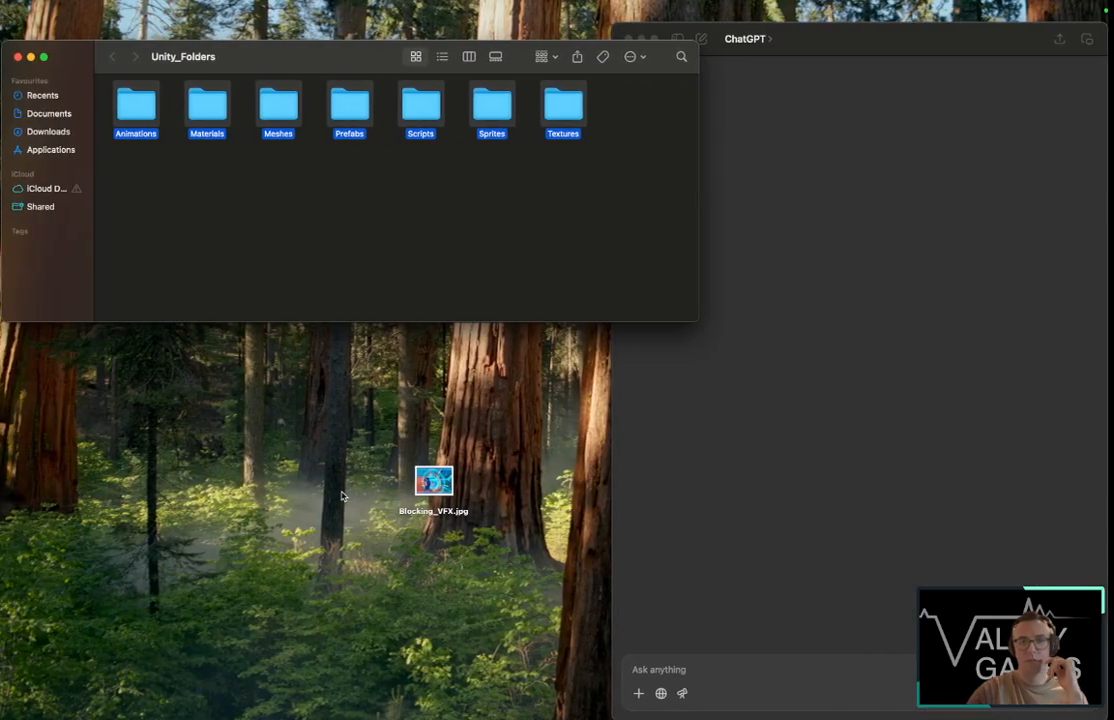
Step: Look inside the Animations folder of Unity_Folders in Finder, close that window and return to Unity
key("F11")
key("F11")
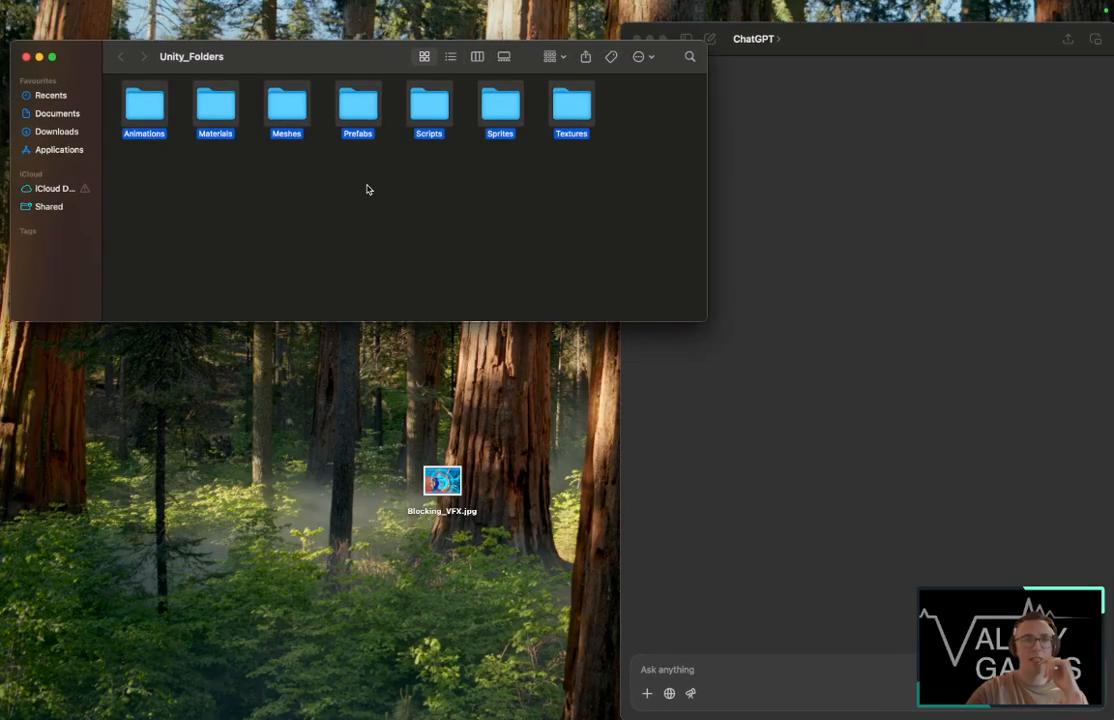
double_click(153, 110)
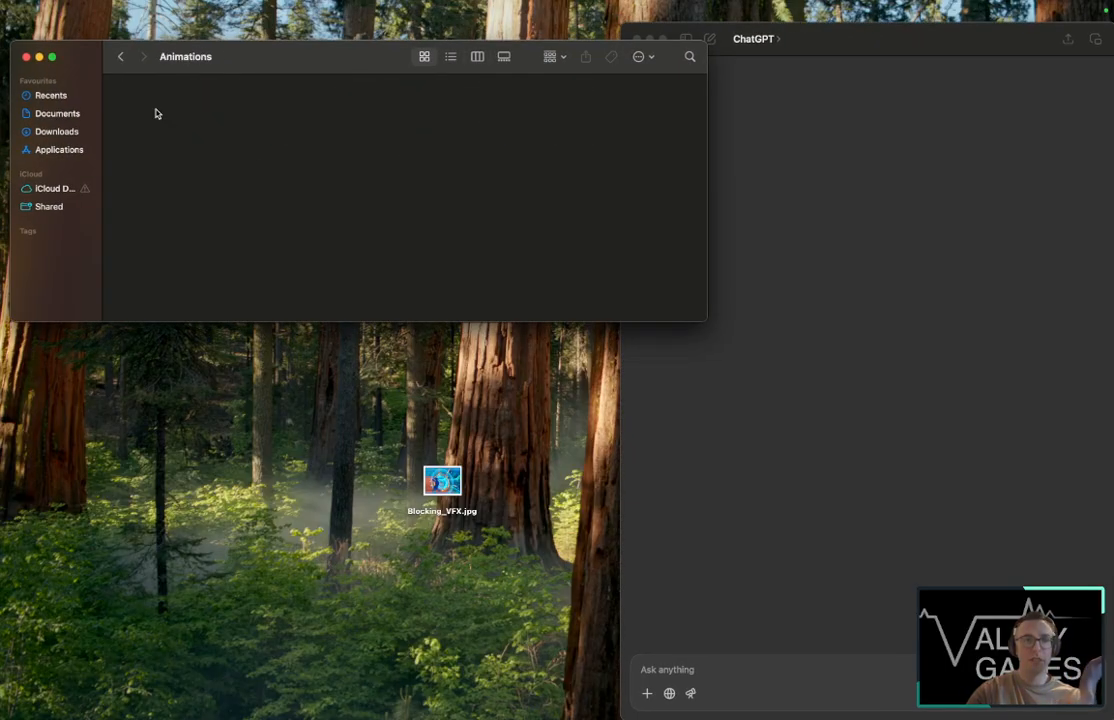
left_click(120, 57)
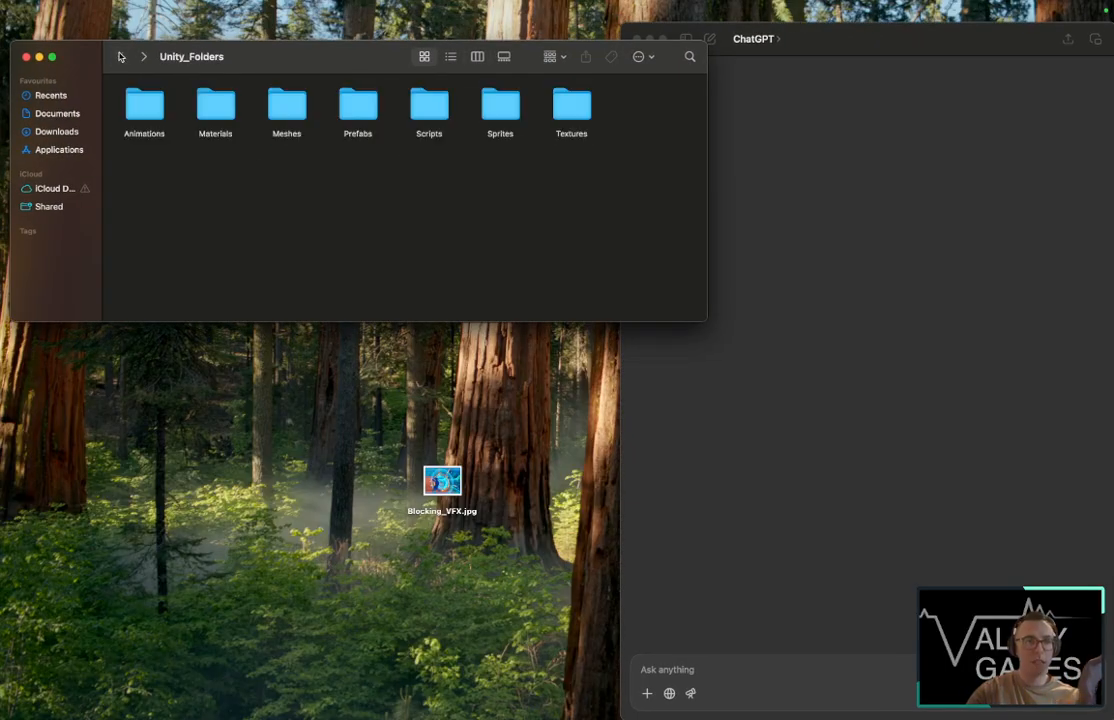
left_click(26, 57)
key("ctrl+Right")
key("ctrl+Right")
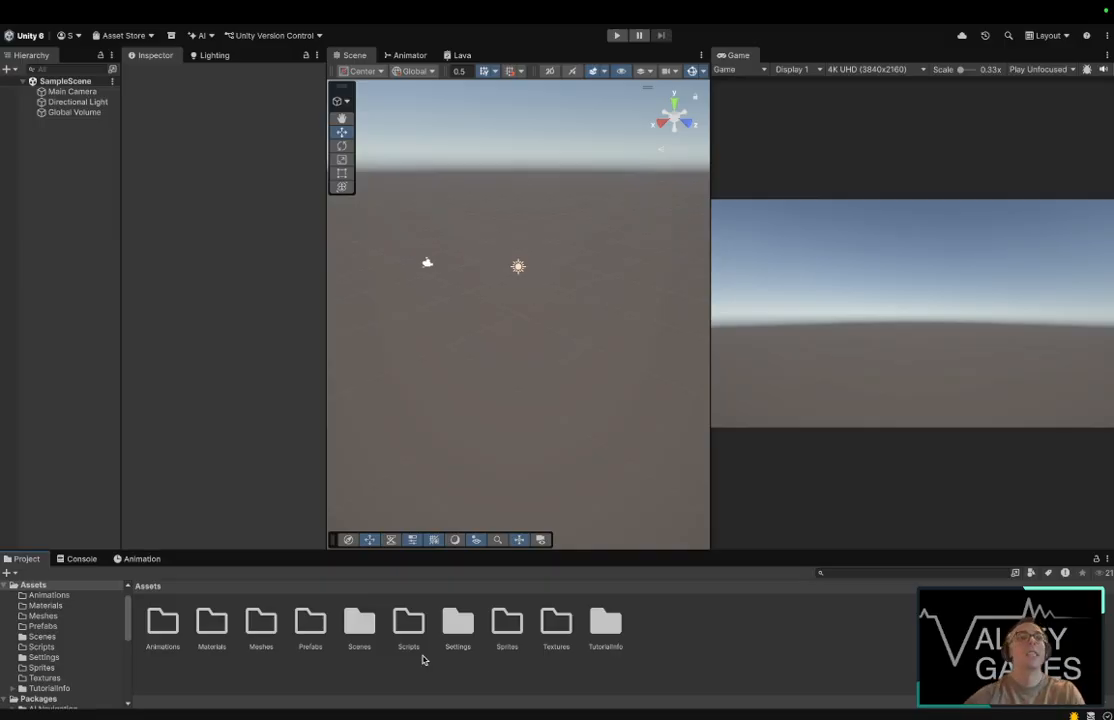
Step: Rename the SampleScene asset in the Scenes folder as Blocking_VFX
double_click(355, 622)
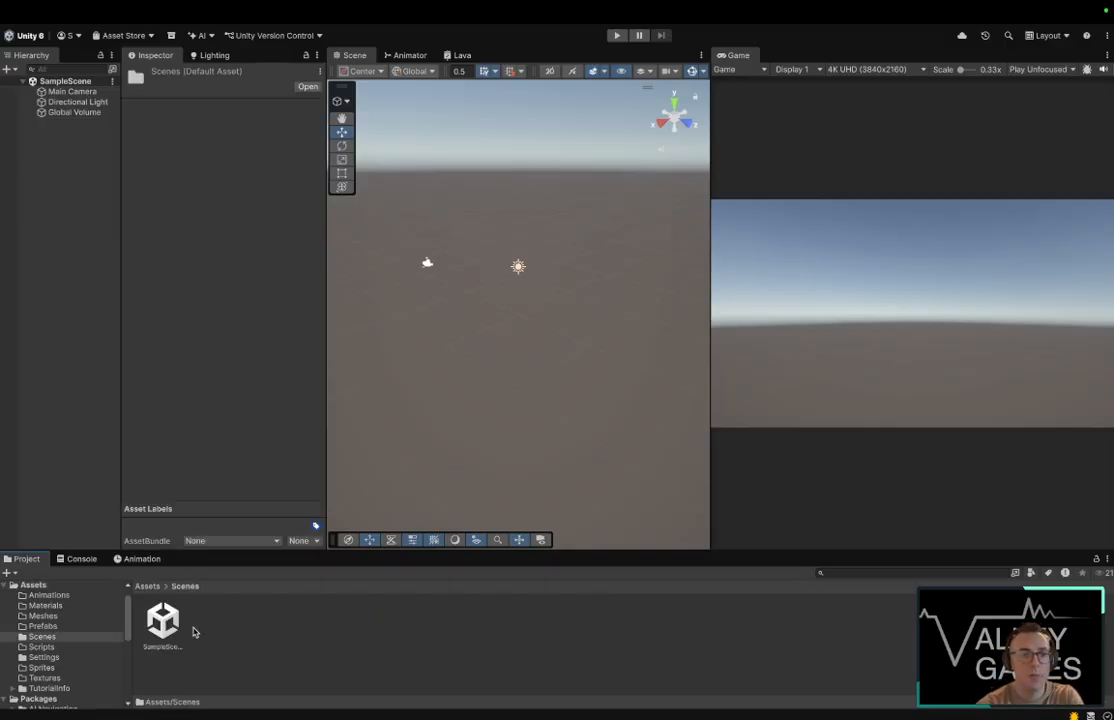
left_click(164, 640)
left_click(164, 648)
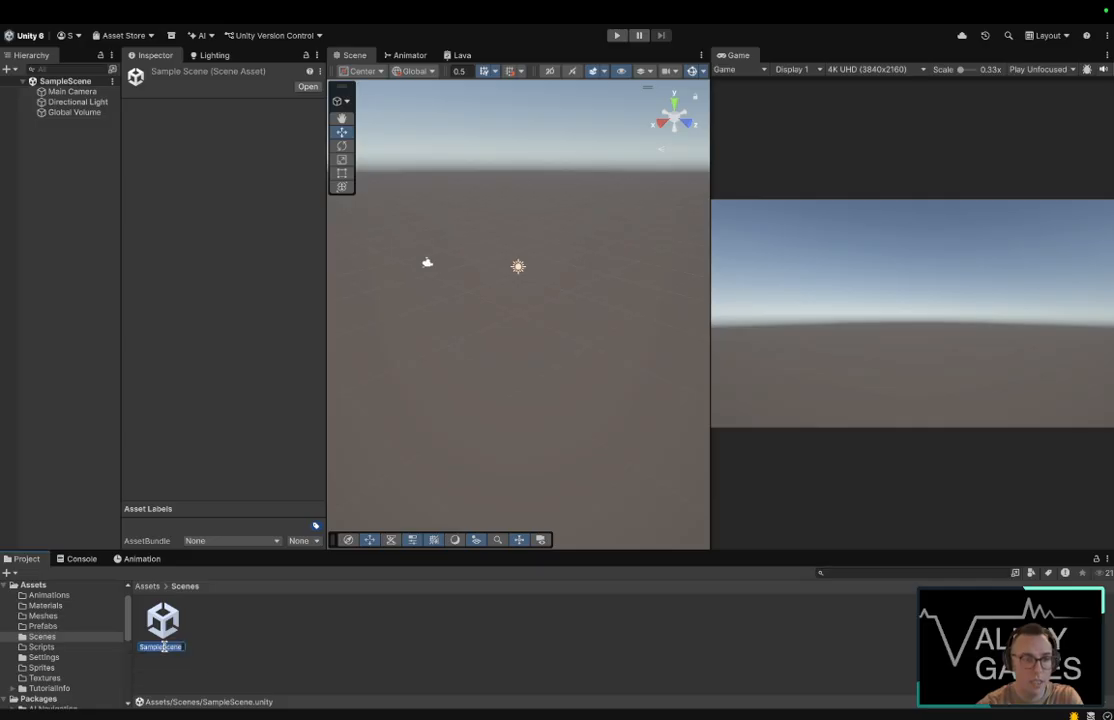
type("Vf")
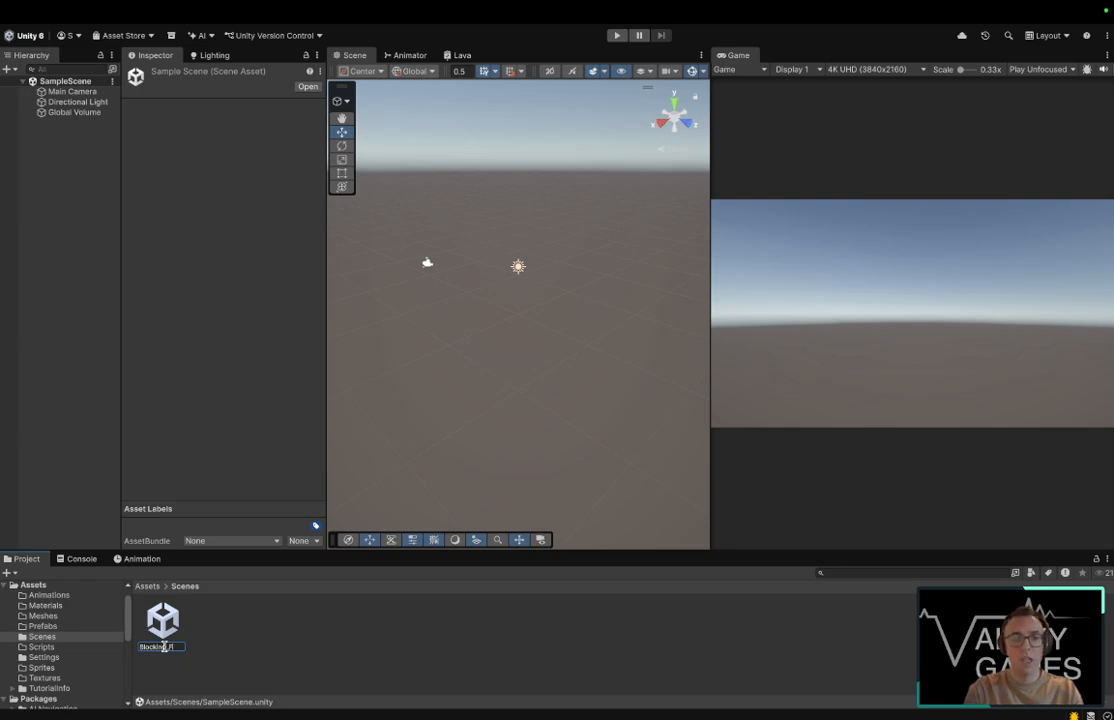
key("Return")
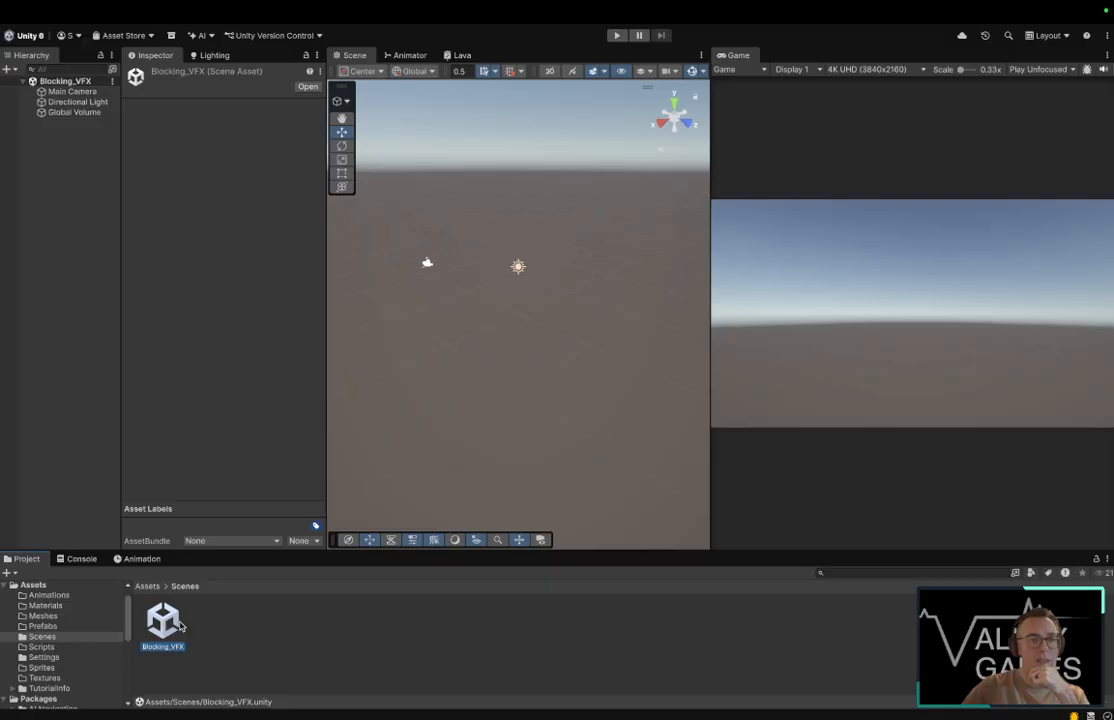
left_click(249, 624)
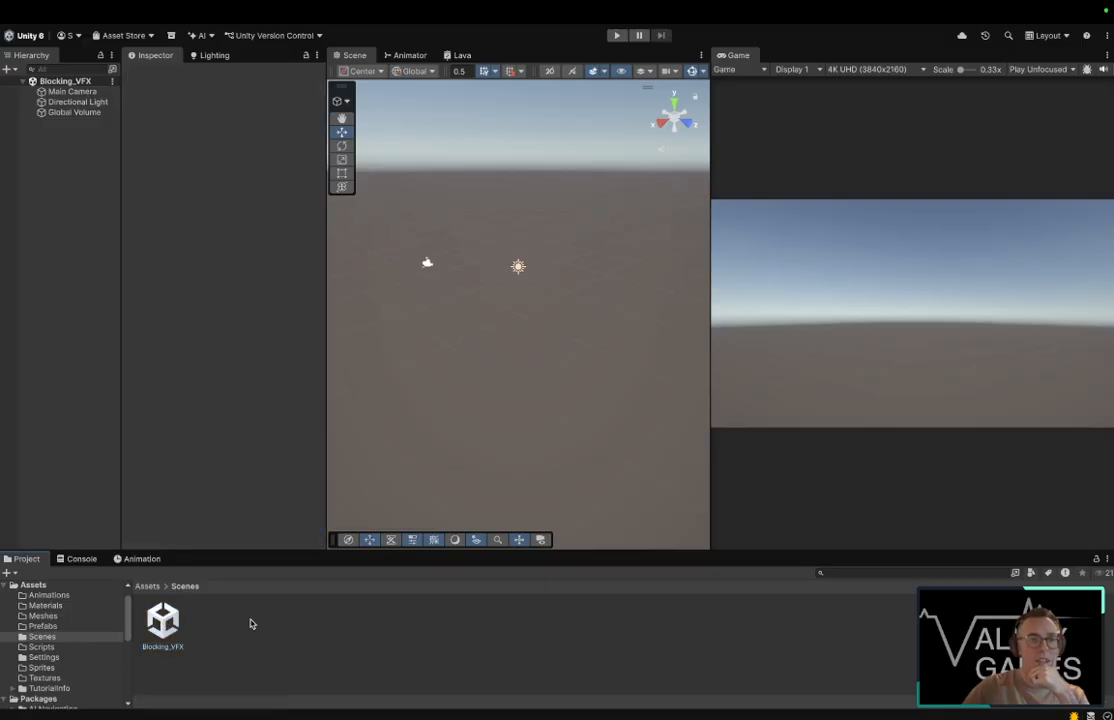
Step: Add a 3D plane to the Blocking_VFX scene and name it Ground_Plane
right_click(62, 140)
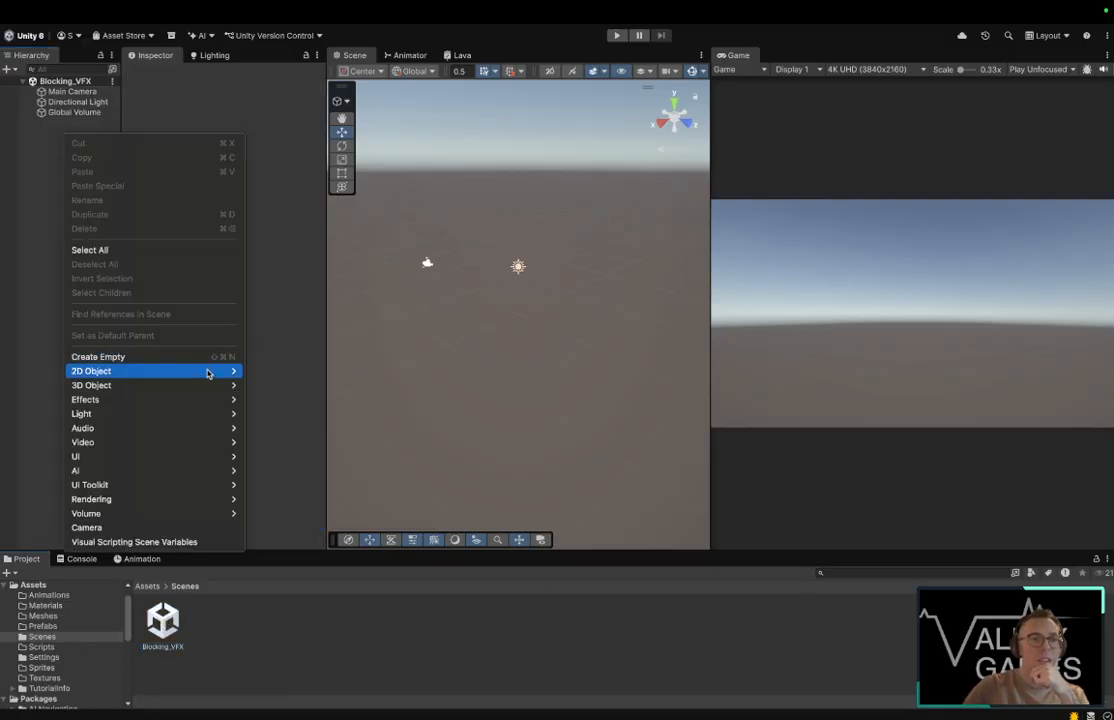
mouse_move(220, 387)
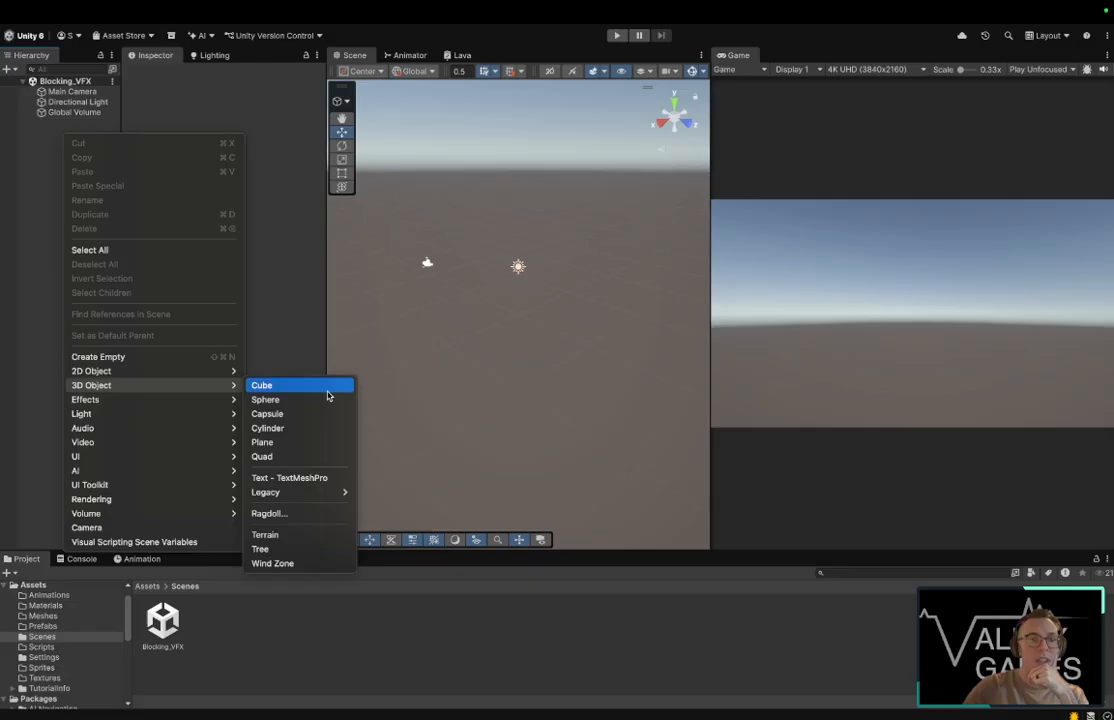
left_click(309, 443)
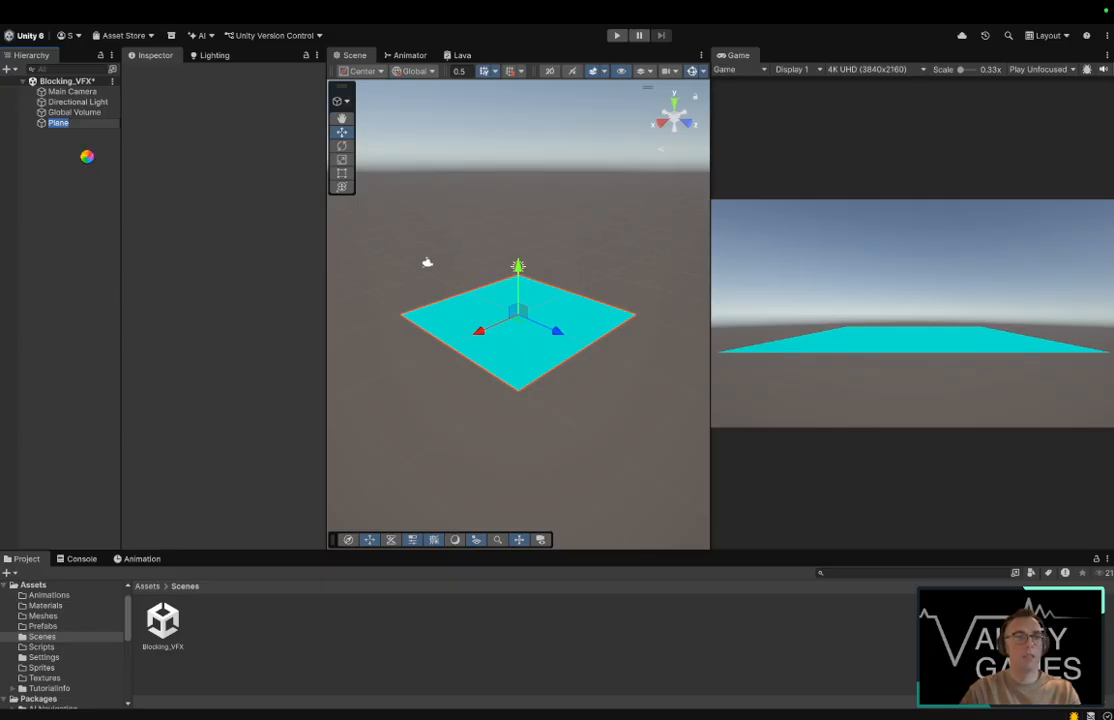
type("GROUND")
key("Return")
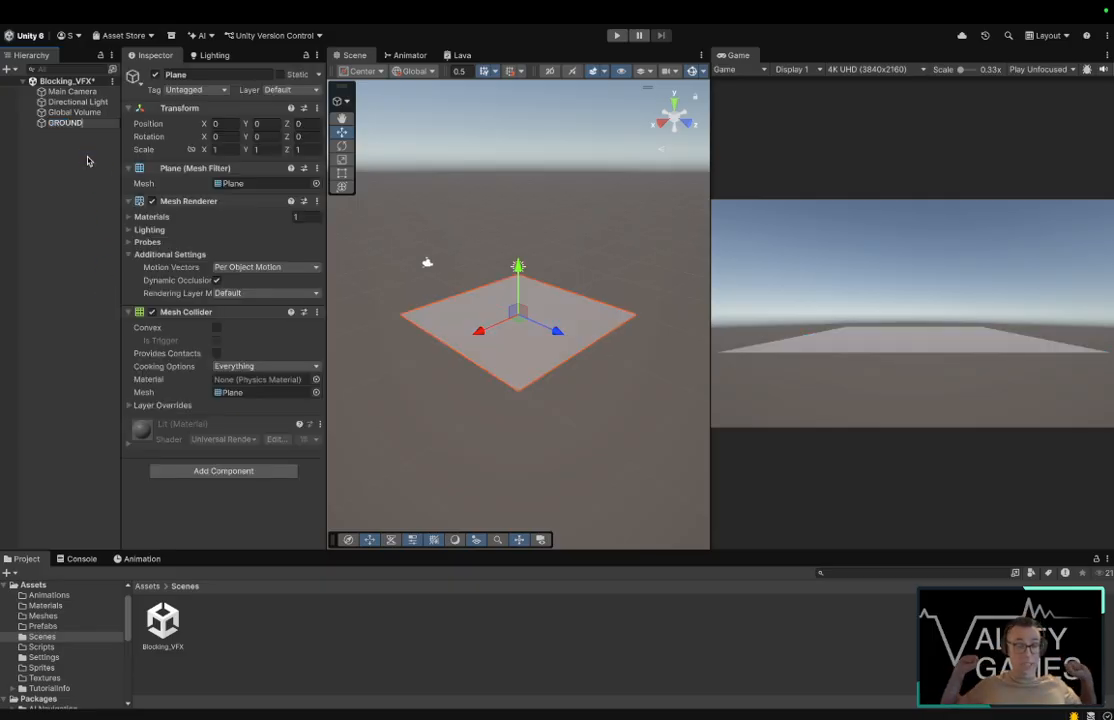
key("BackSpace")
key("BackSpace")
key("BackSpace")
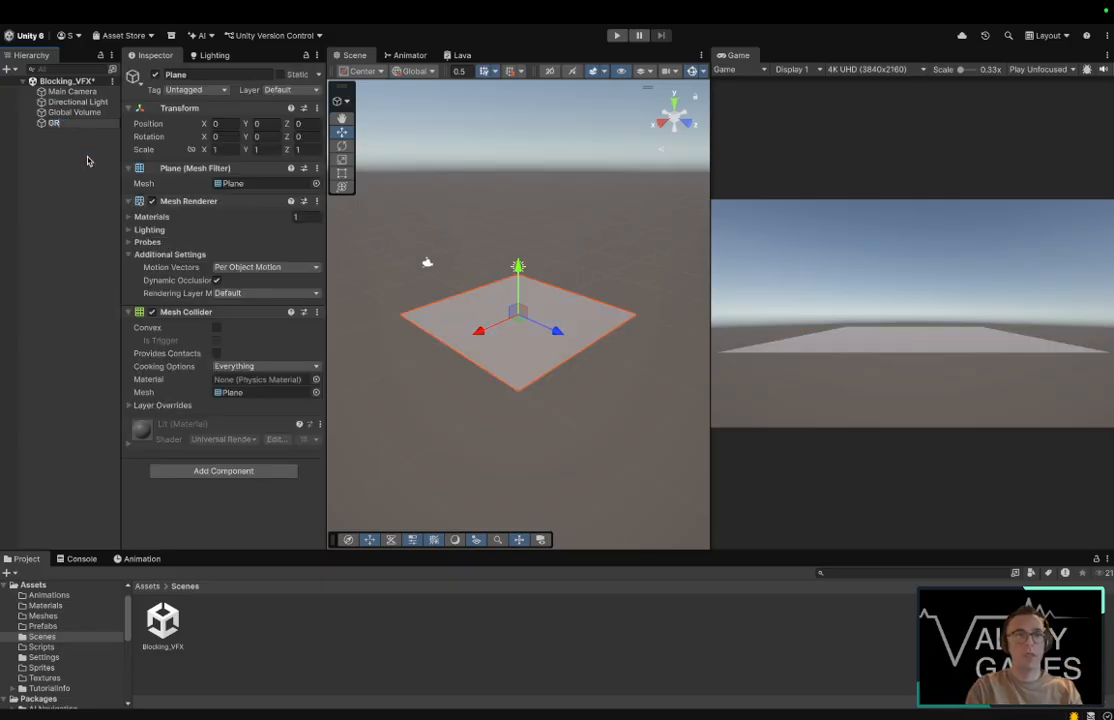
type("und")
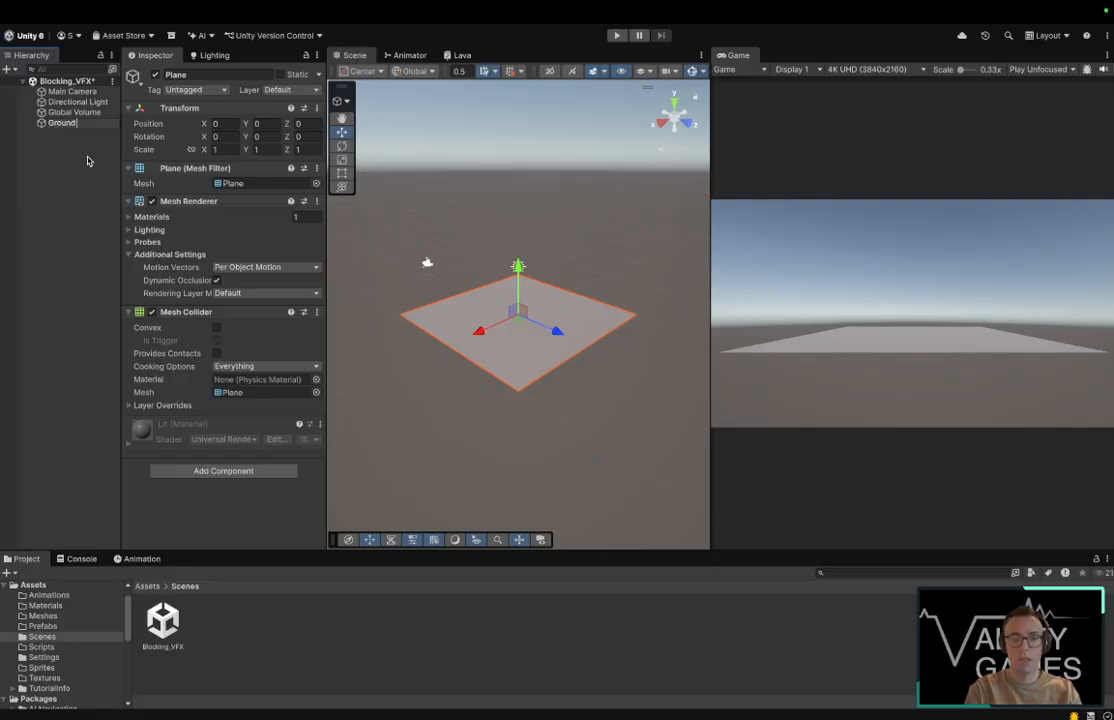
type("_Plane")
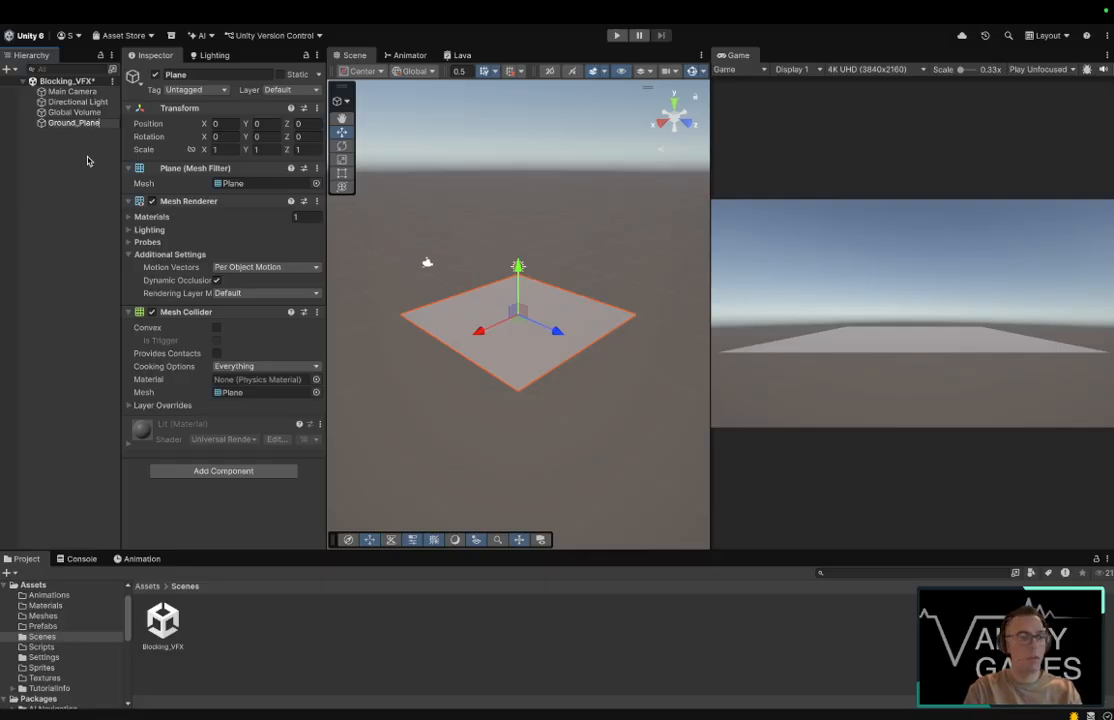
key("Return")
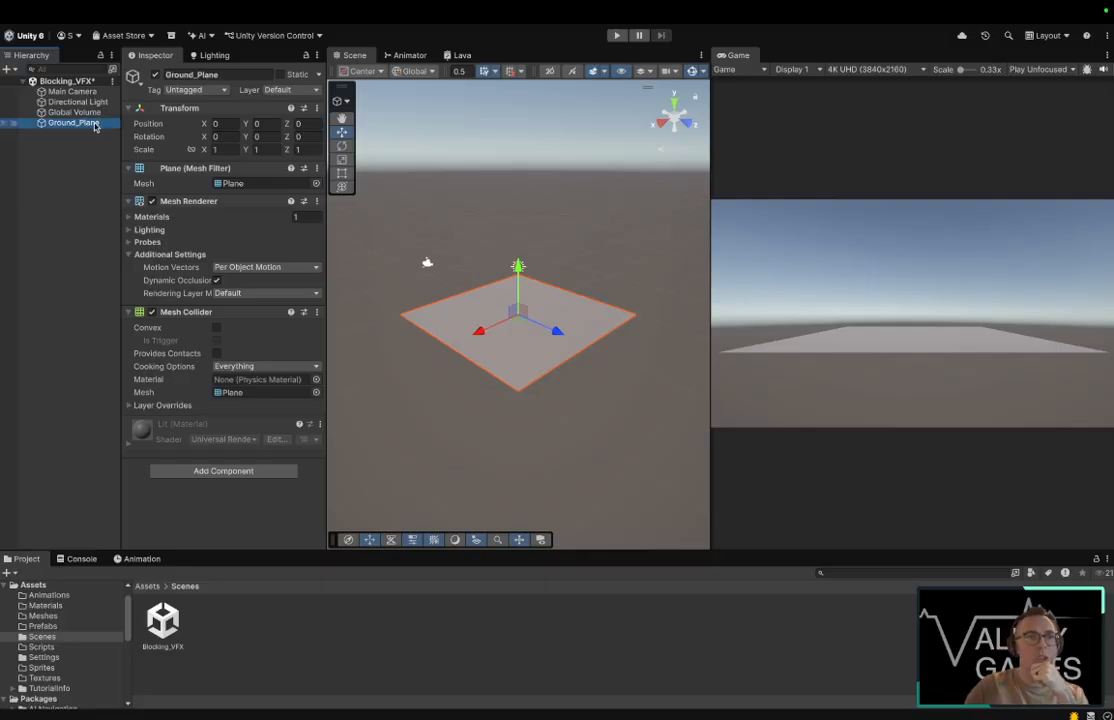
Step: Set the scale of Ground_Plane to 100 on the X, Y and Z axes and deselect it
left_click(220, 150)
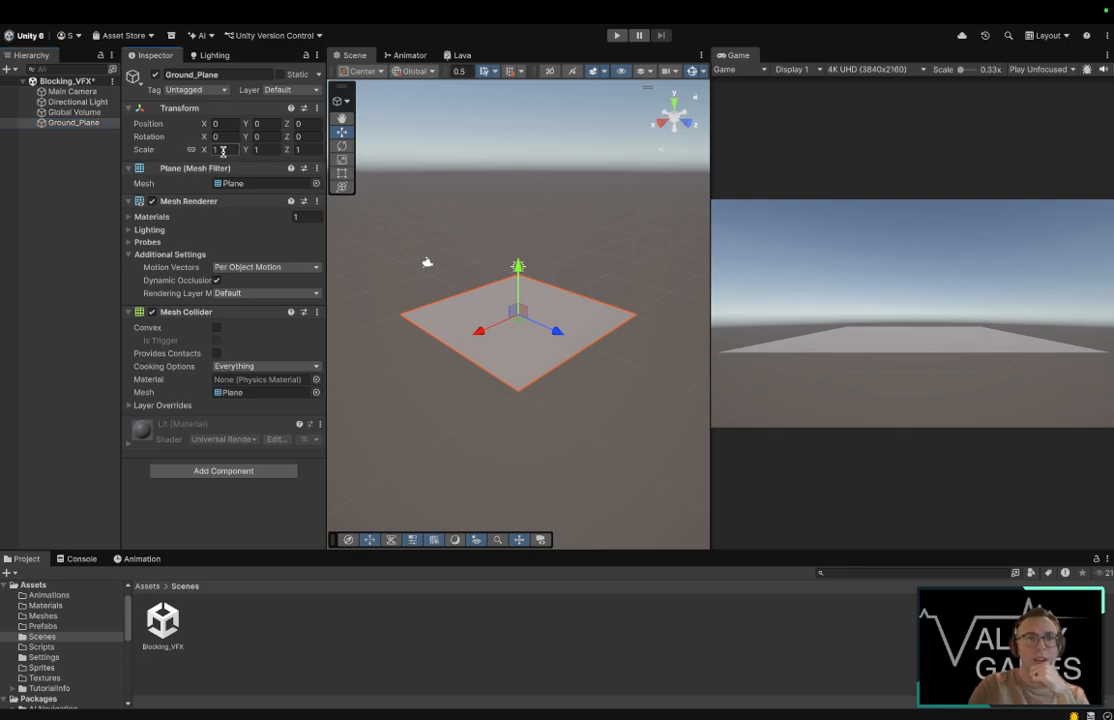
type("100")
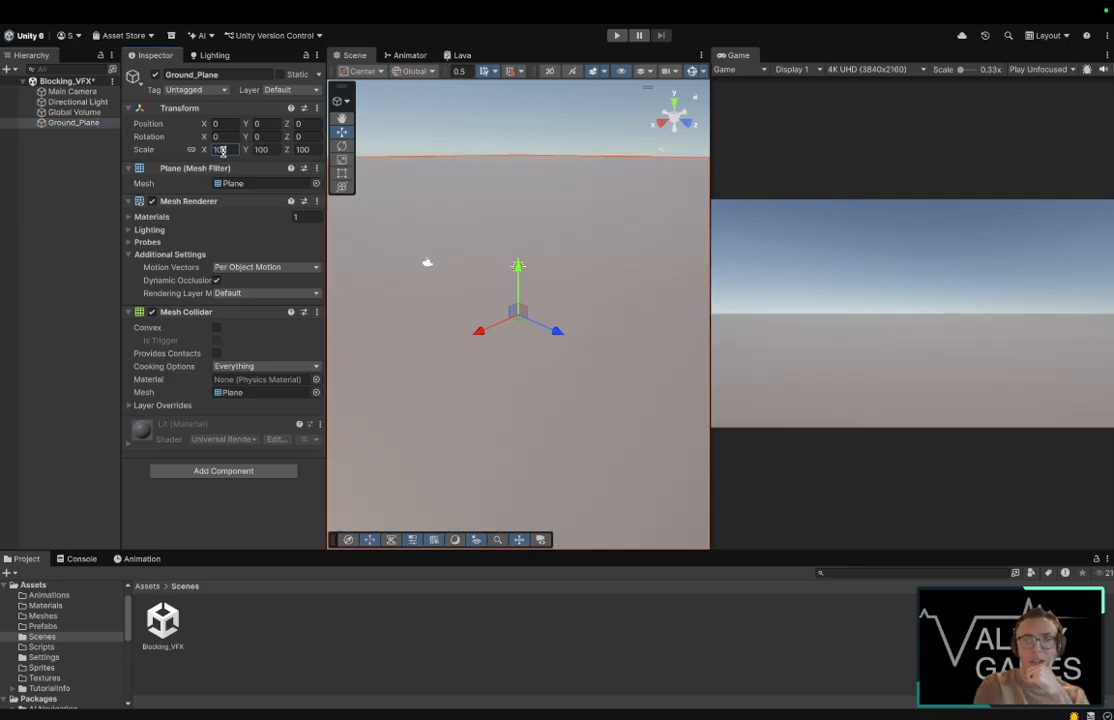
left_click(27, 163)
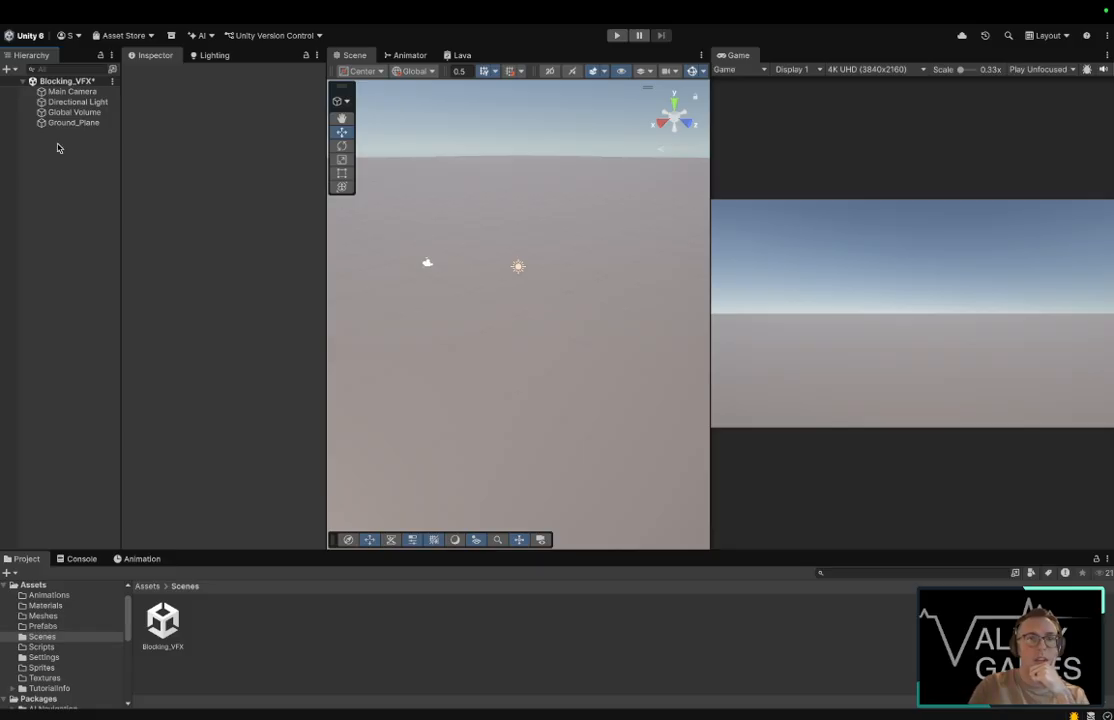
Step: Create a material named Ground in the Materials folder and apply it to the ground plane in the scene
left_click(71, 668)
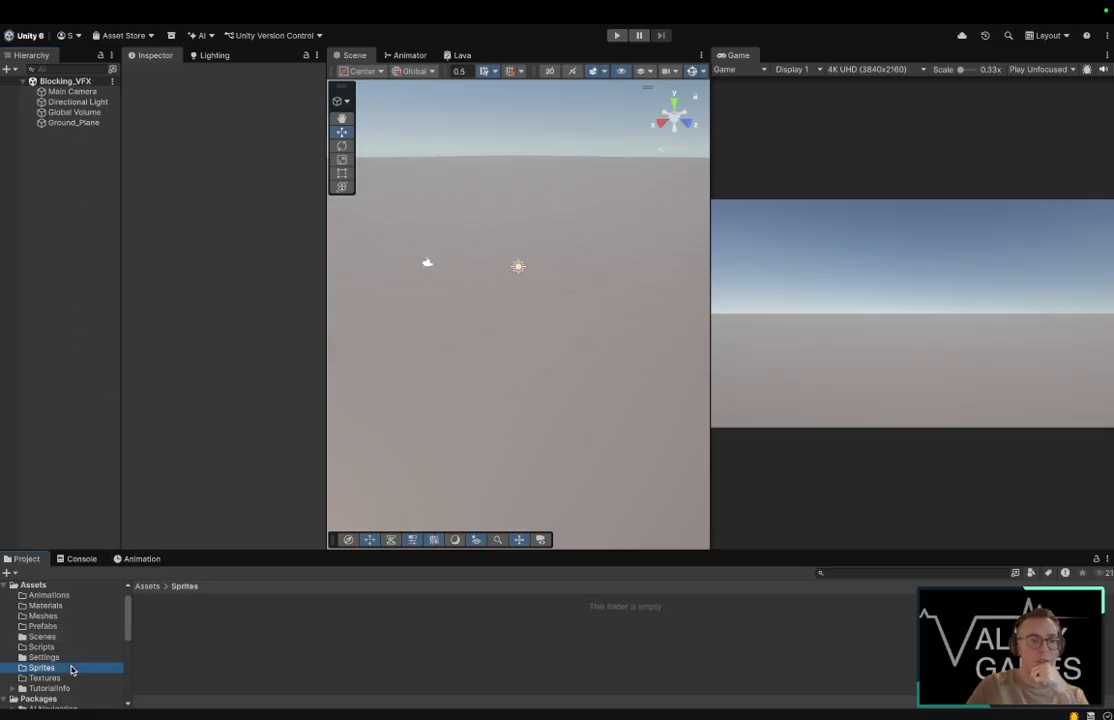
left_click(70, 607)
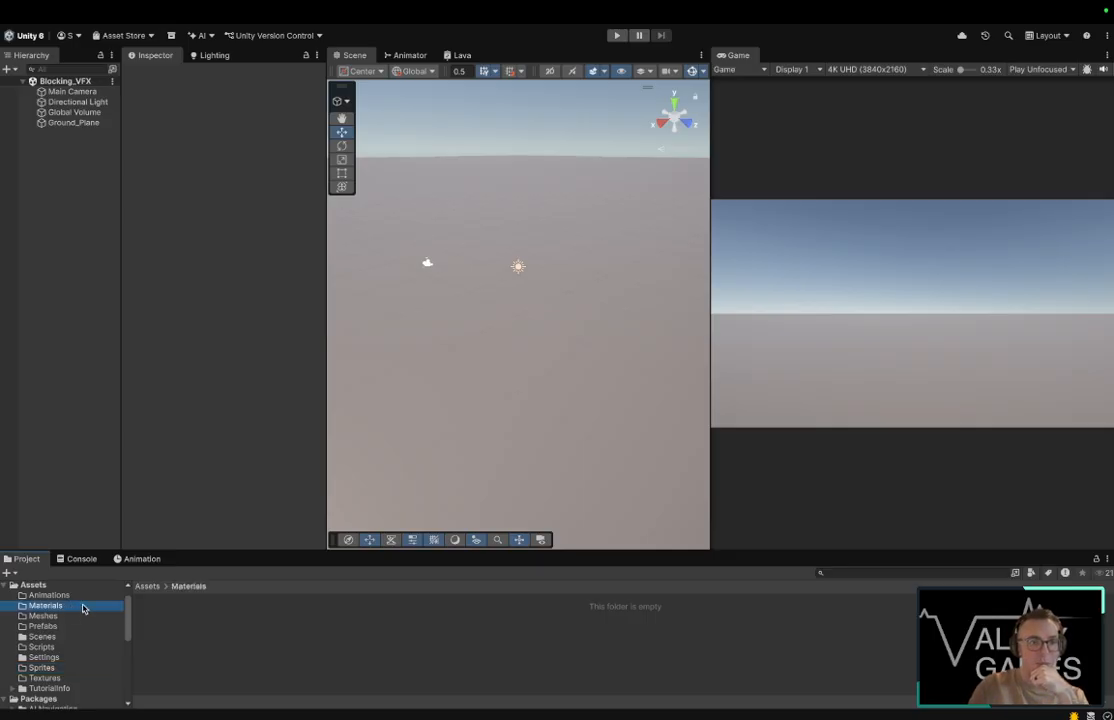
right_click(167, 626)
mouse_move(274, 345)
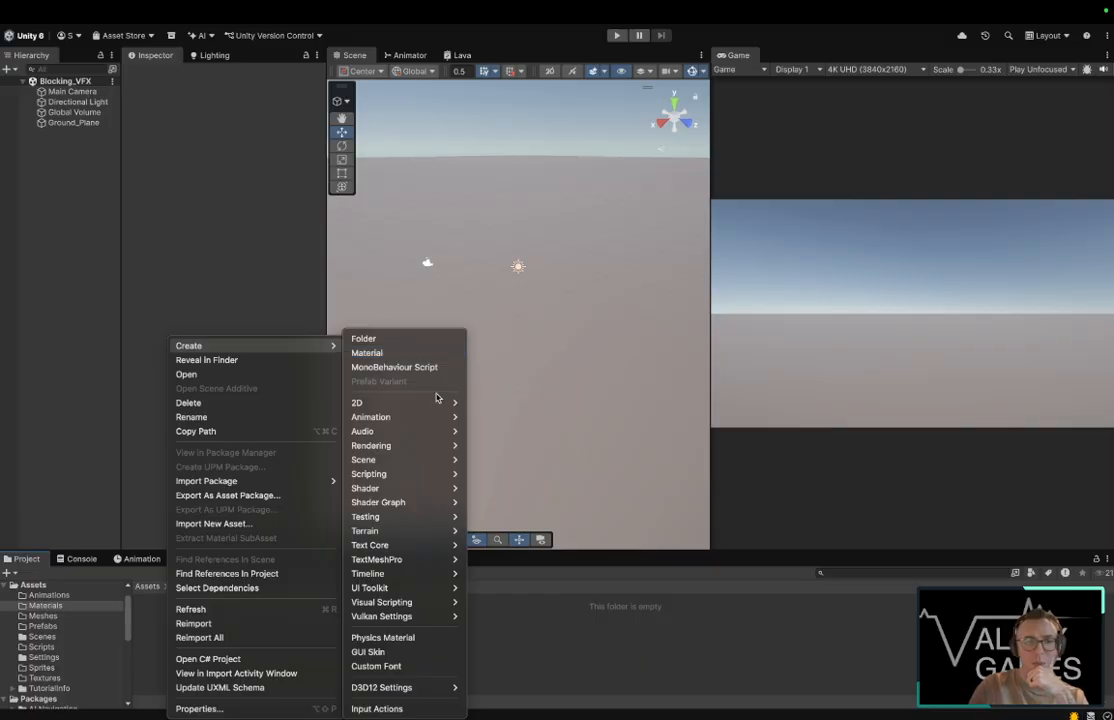
left_click(418, 352)
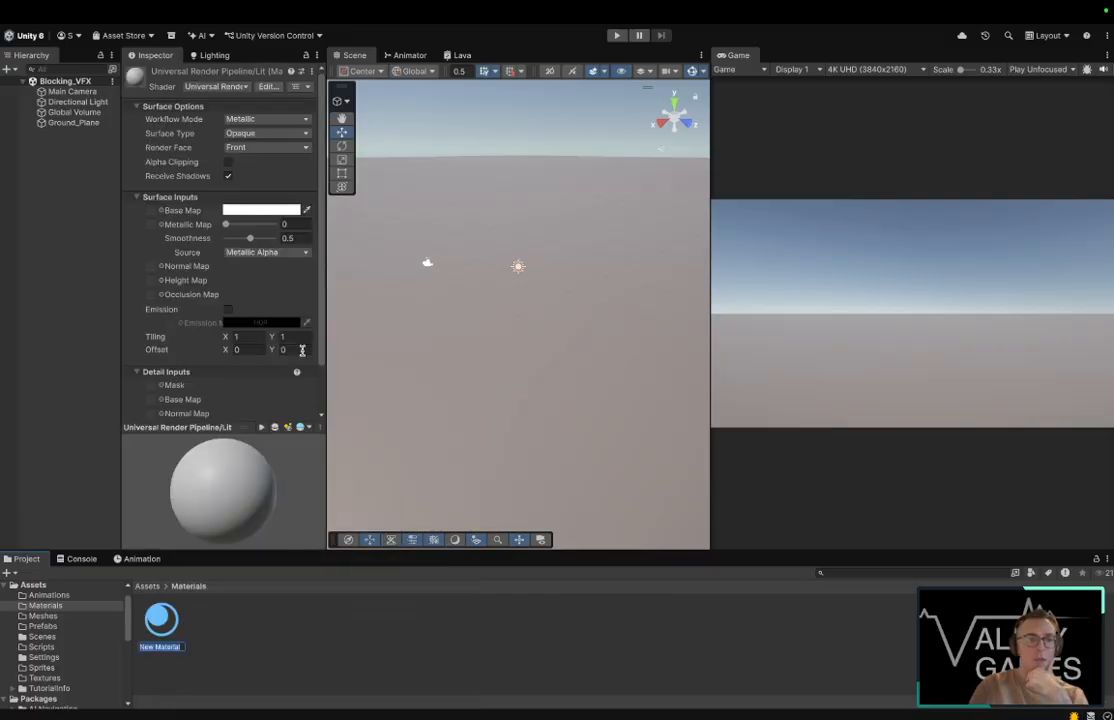
type("Ground")
key("Return")
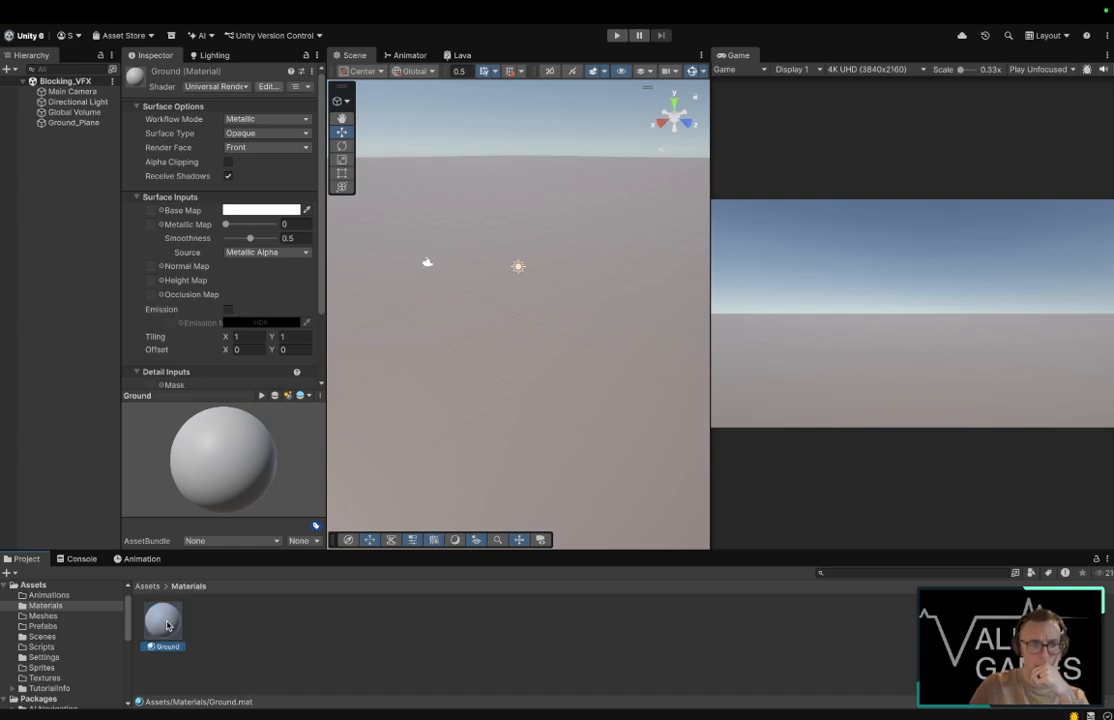
left_click_drag(167, 626, 542, 276)
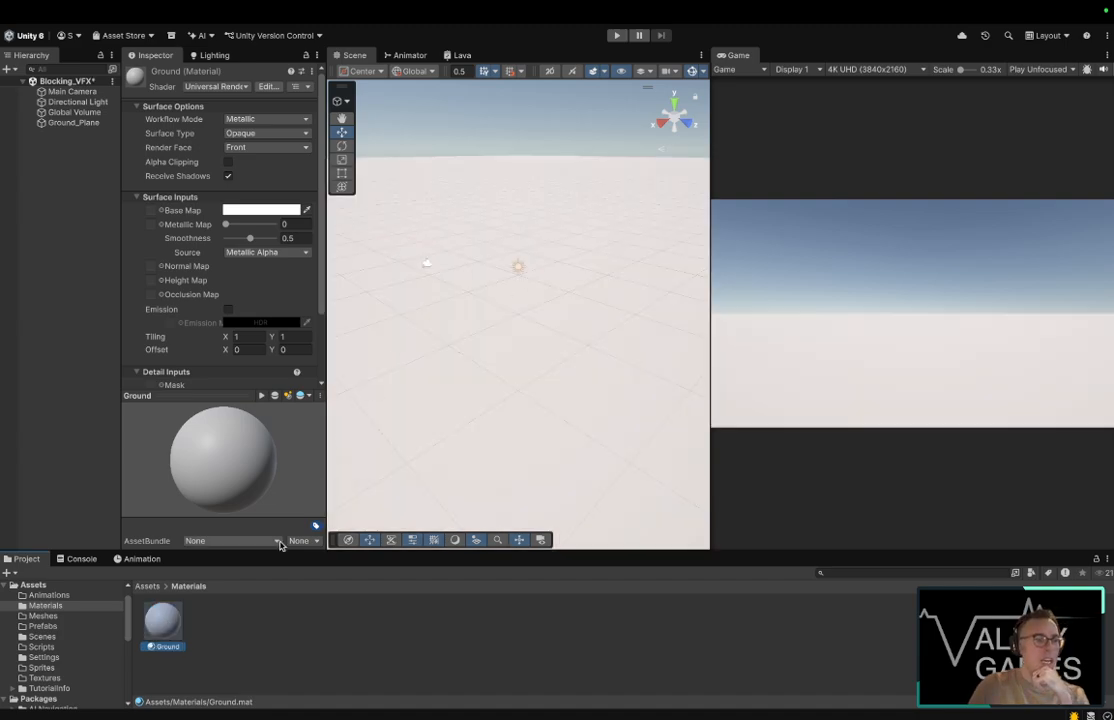
left_click(219, 638)
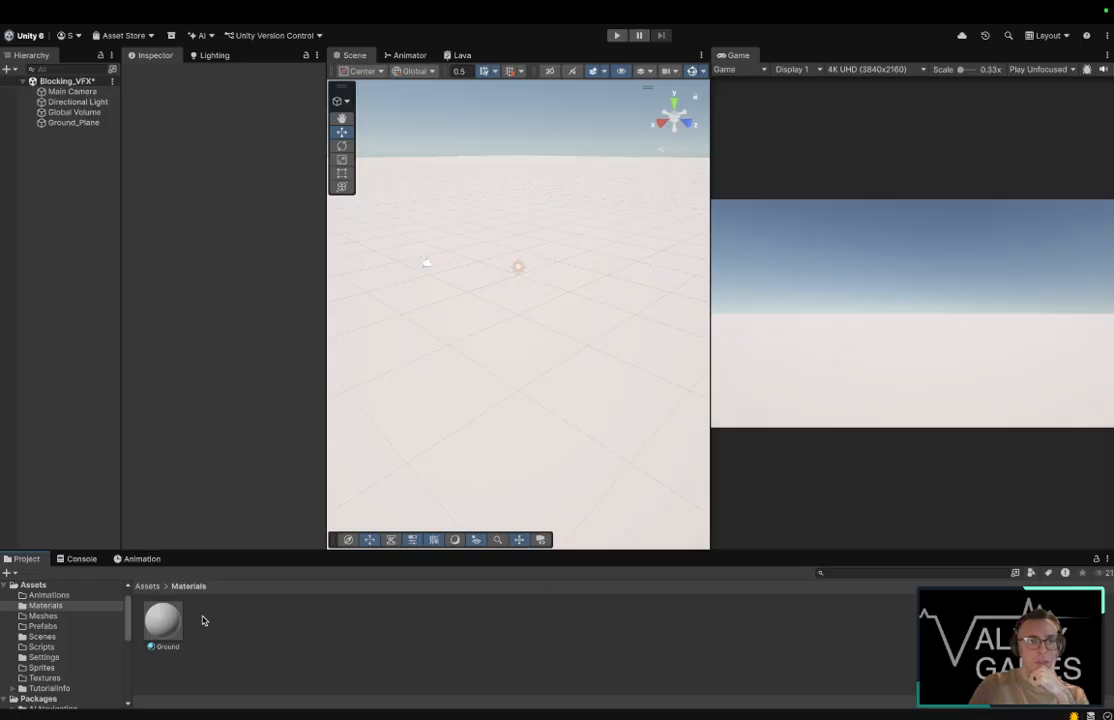
right_click(203, 621)
mouse_move(330, 347)
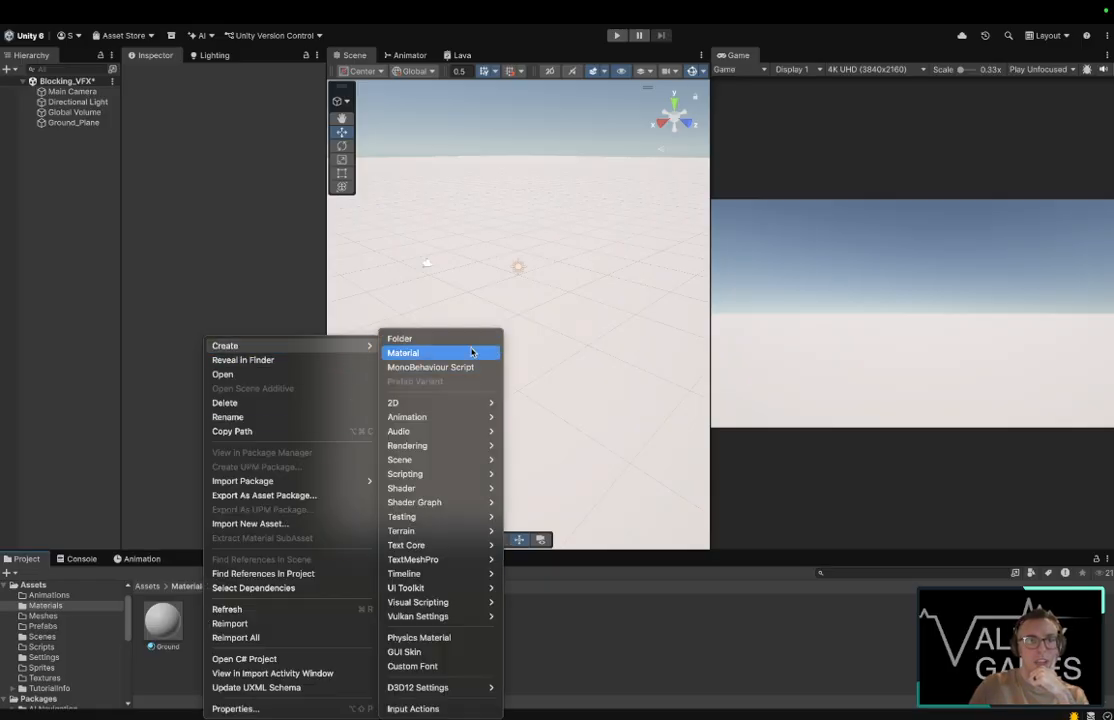
left_click(176, 628)
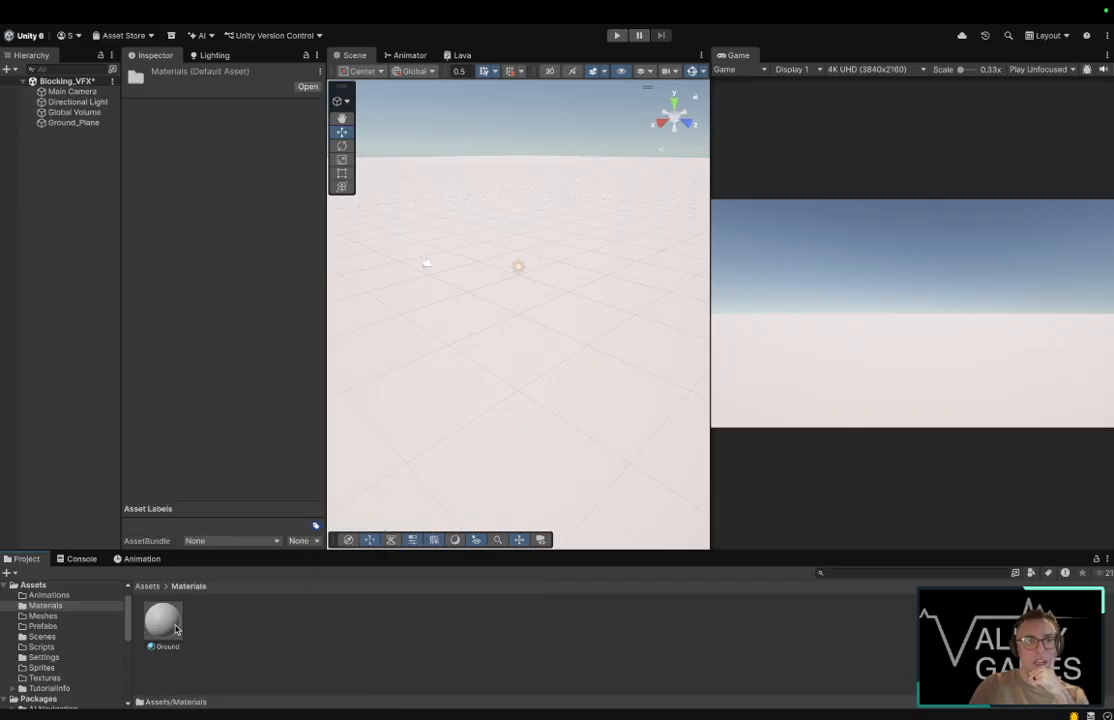
left_click_drag(160, 627, 480, 380)
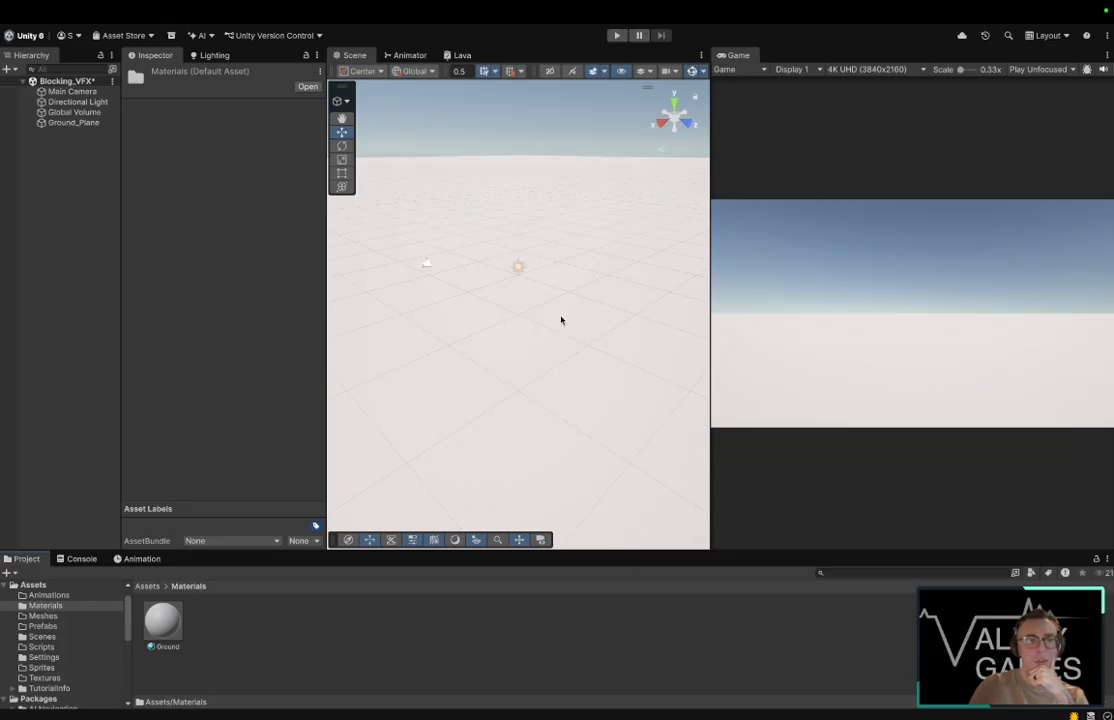
Step: Set the Base Map colour of the Ground material to green, hexadecimal 0EBF26
left_click(161, 624)
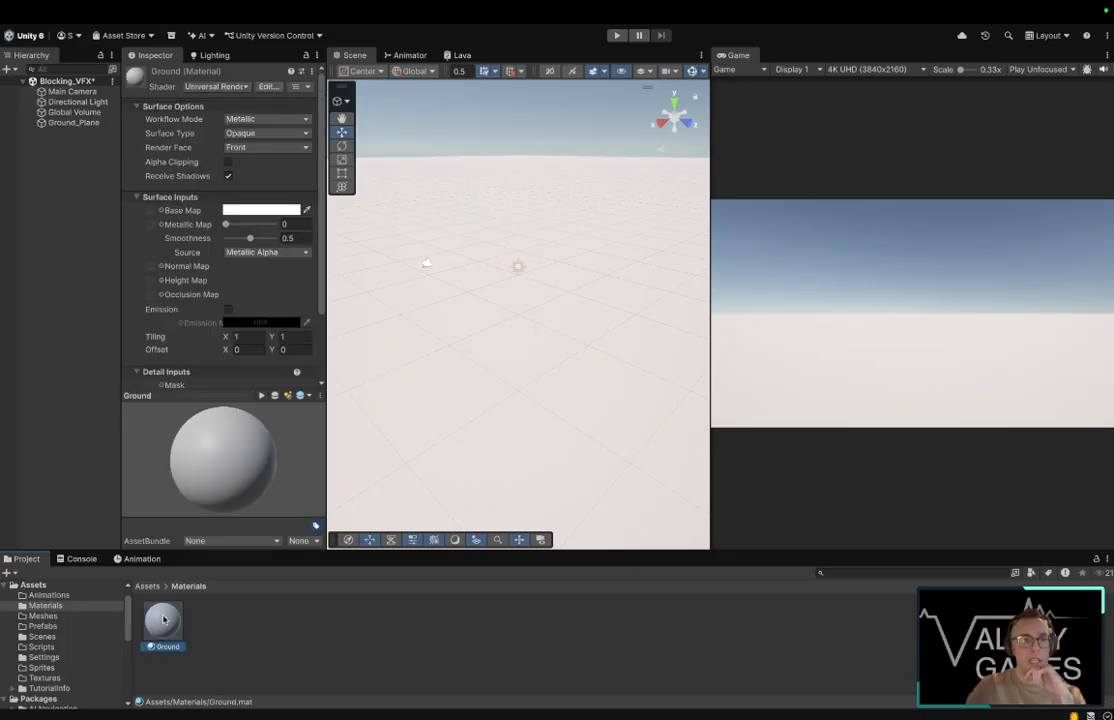
left_click(262, 210)
left_click(295, 261)
left_click(333, 296)
left_click_drag(333, 296, 363, 293)
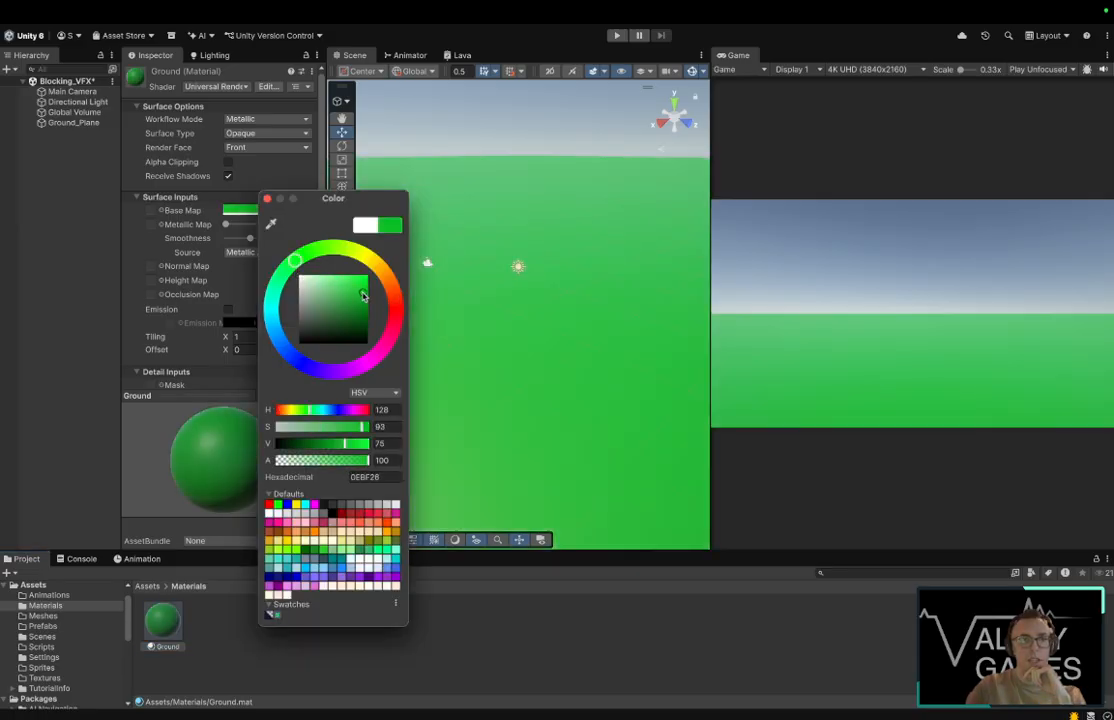
left_click(267, 198)
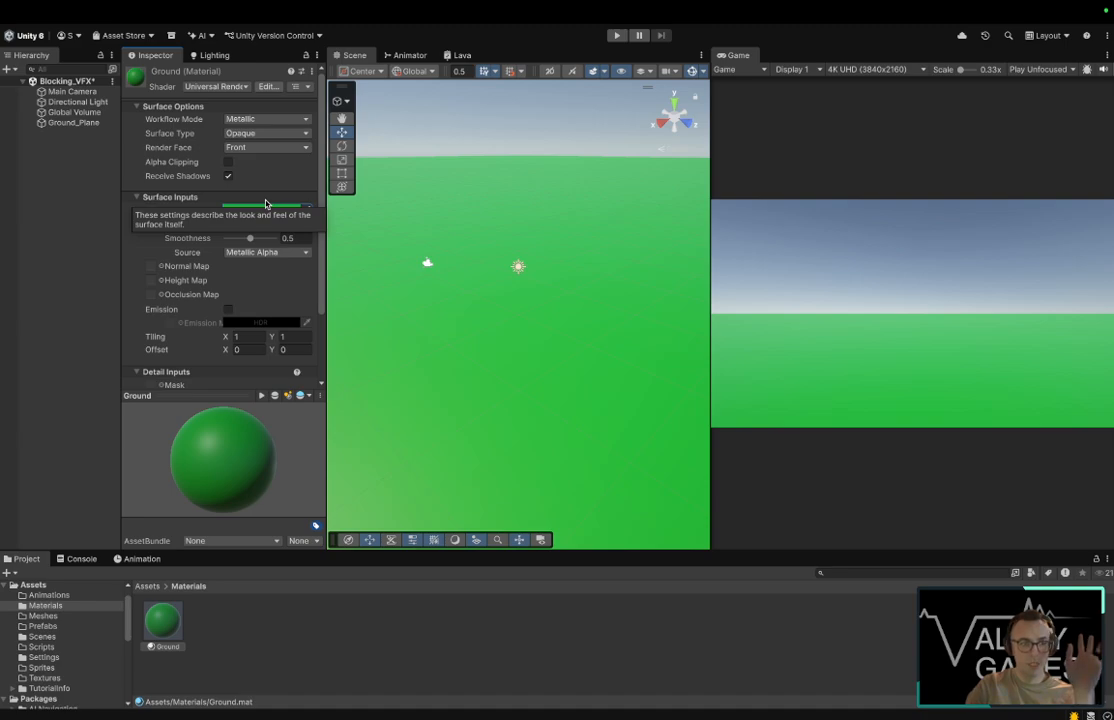
Step: Open the project's empty Textures folder in Assets
left_click(62, 678)
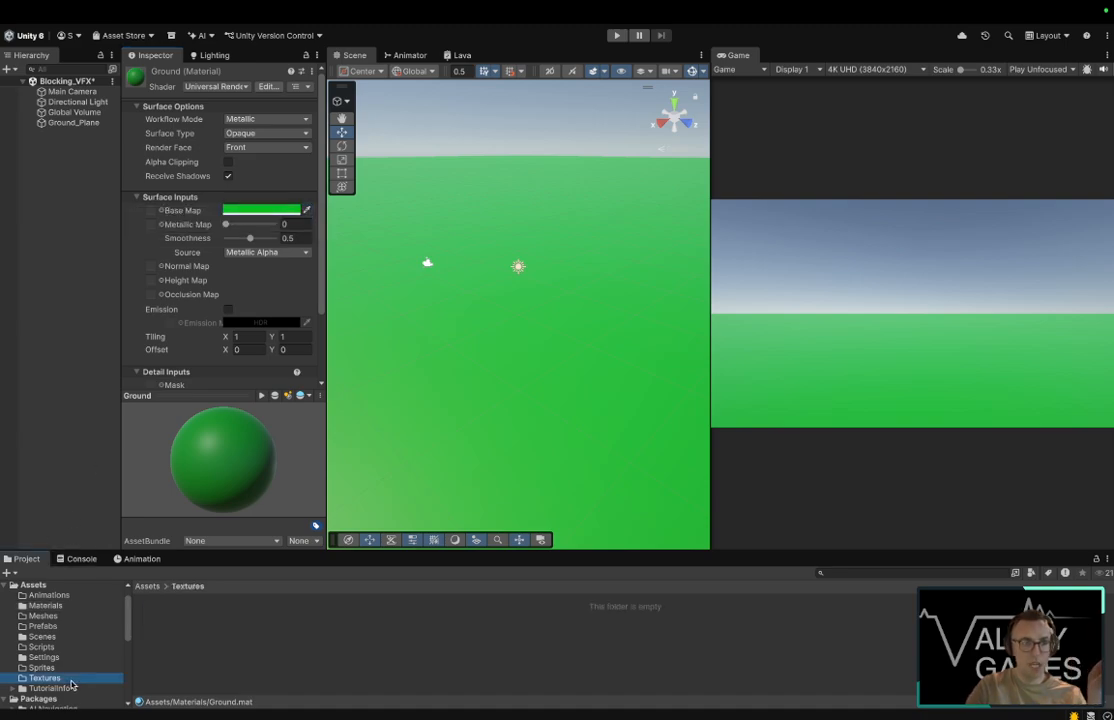
left_click(165, 643)
right_click(165, 643)
mouse_move(247, 483)
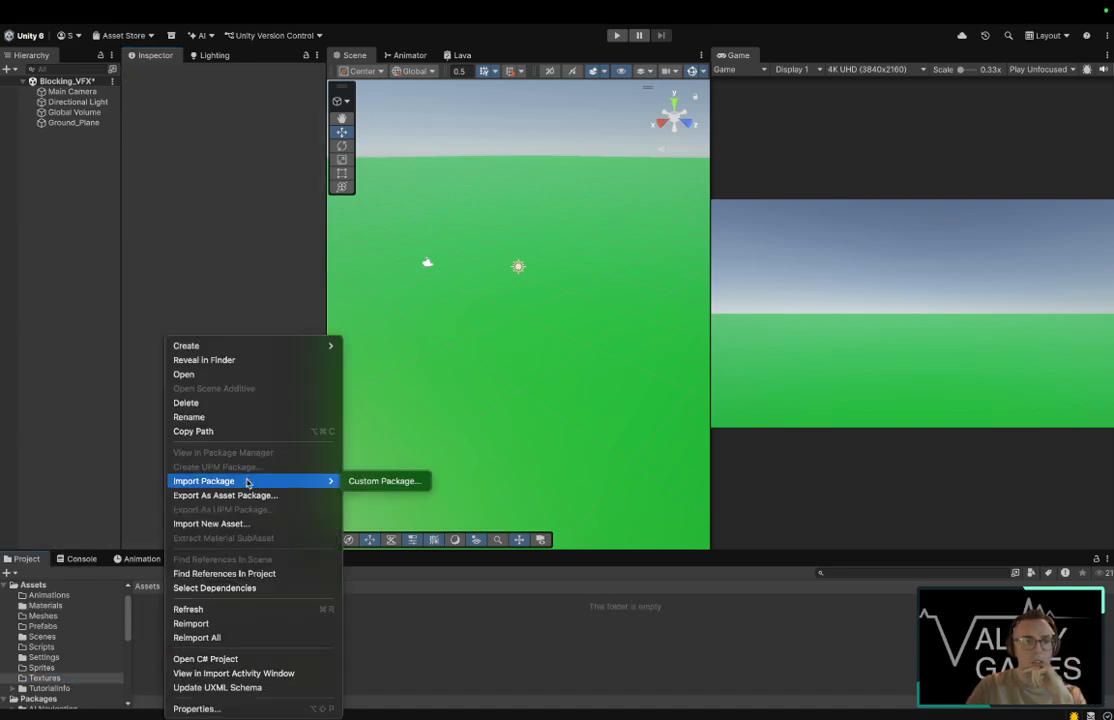
left_click(408, 641)
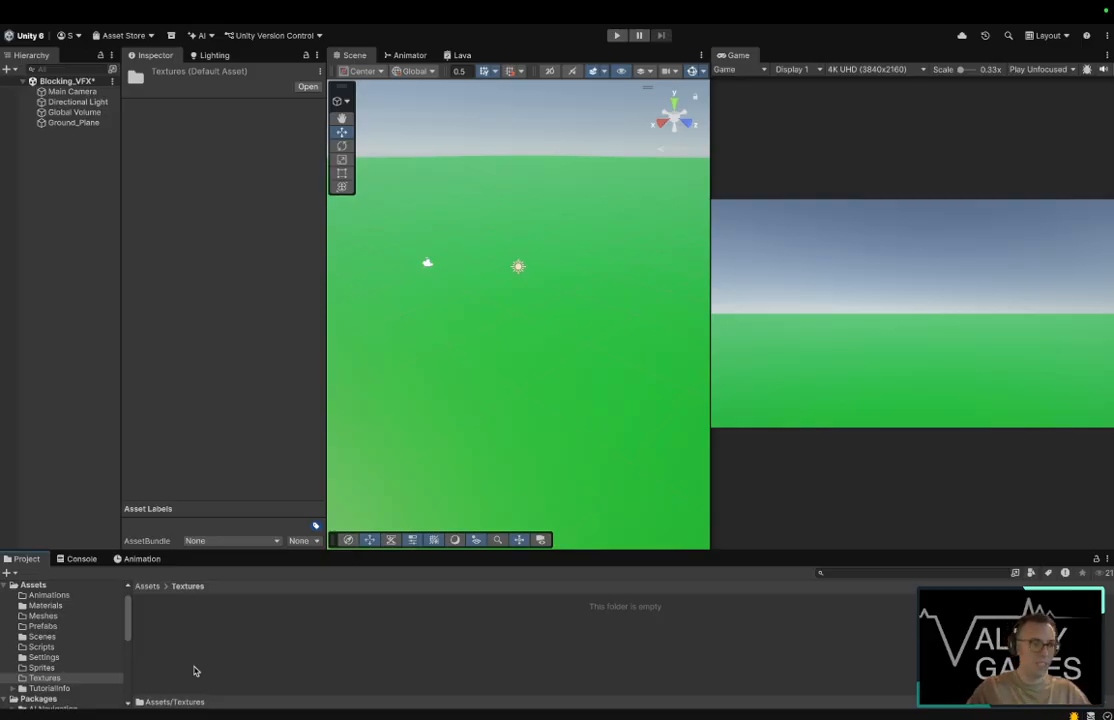
Step: Import Basic_Grid_Rough.png and Basic_Grid.png from the Affinity_Exports folder in Documents into the project's Textures folder
right_click(170, 632)
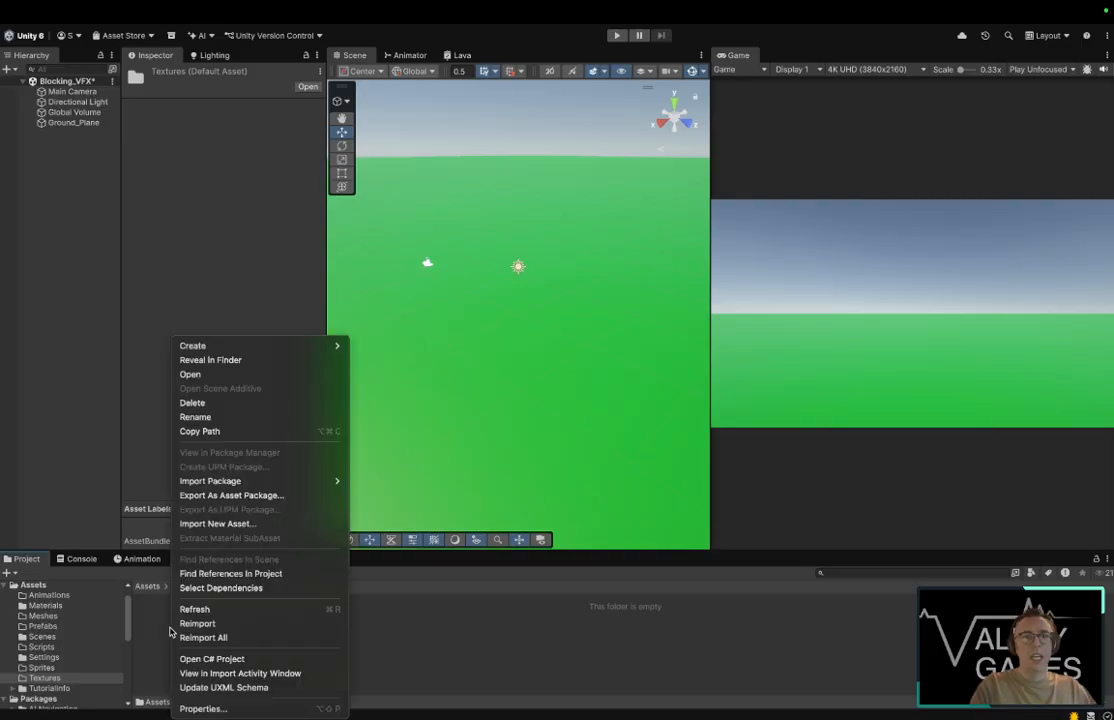
mouse_move(286, 482)
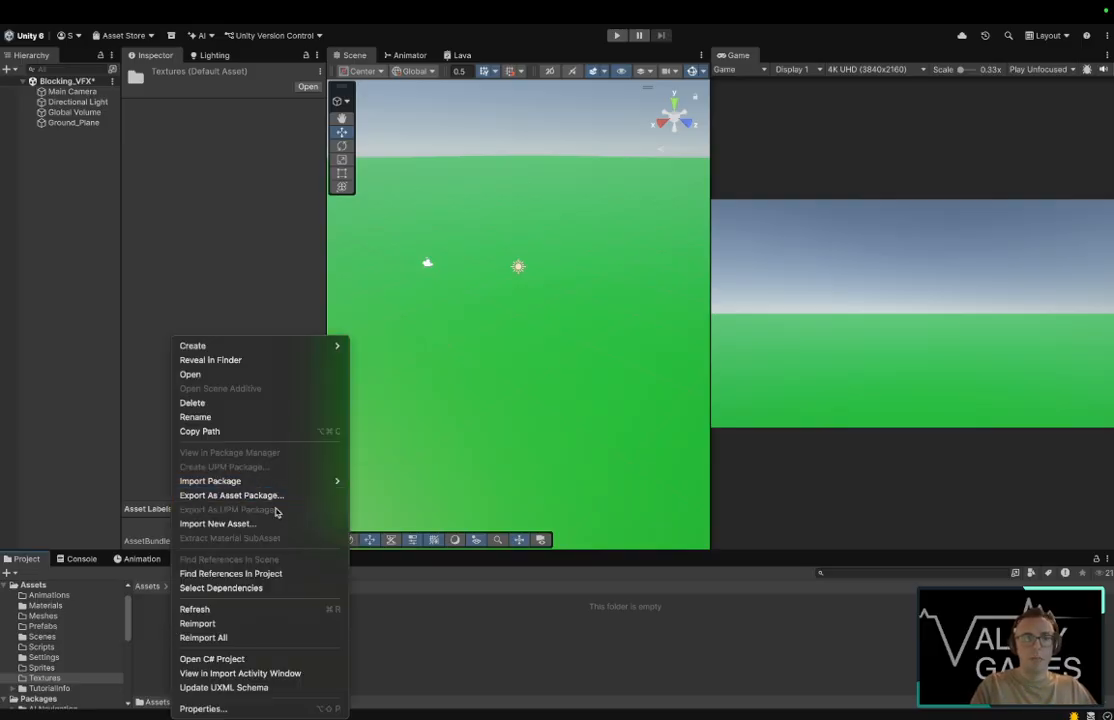
left_click(273, 524)
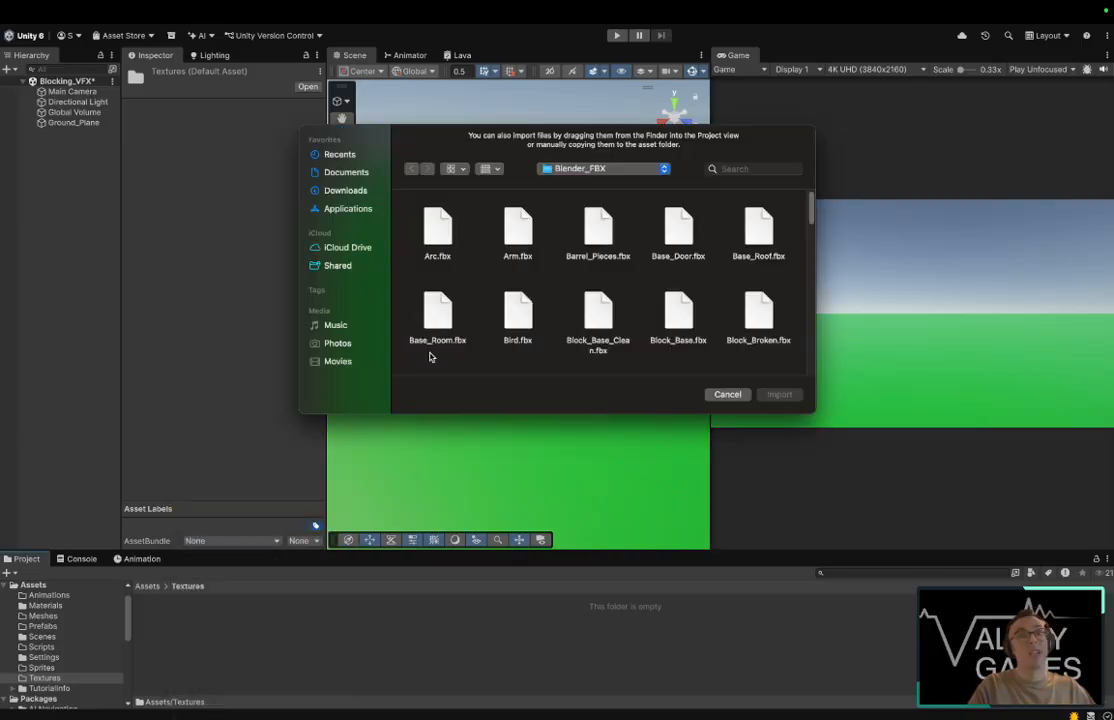
left_click(358, 180)
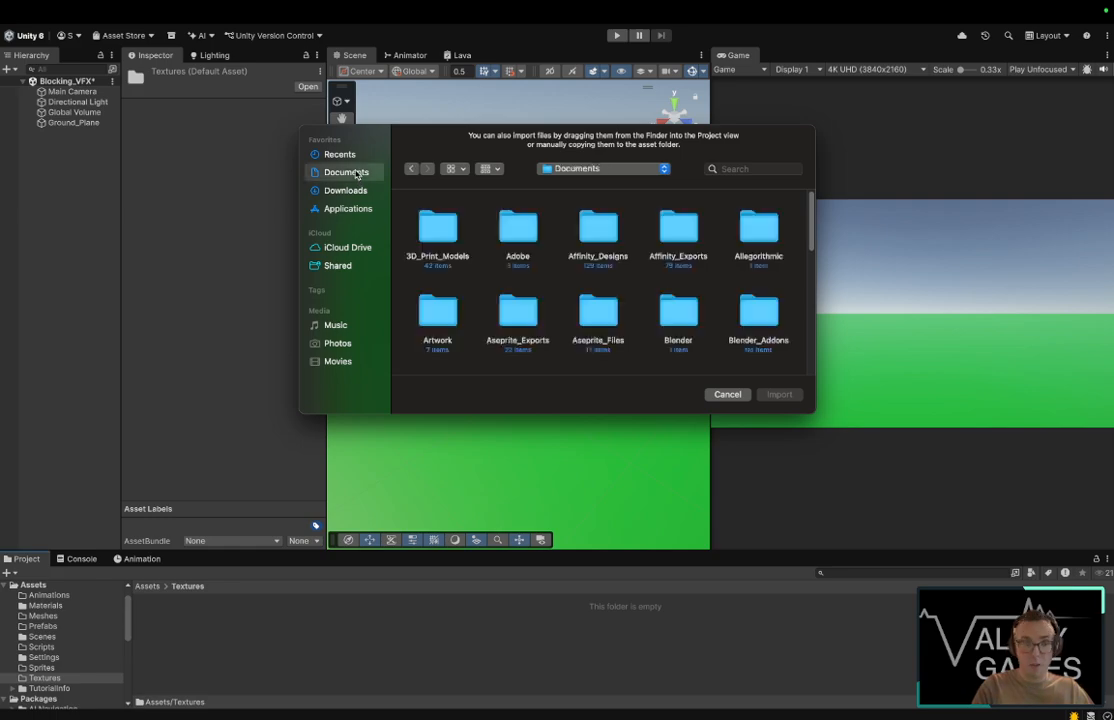
left_click(681, 234)
double_click(681, 234)
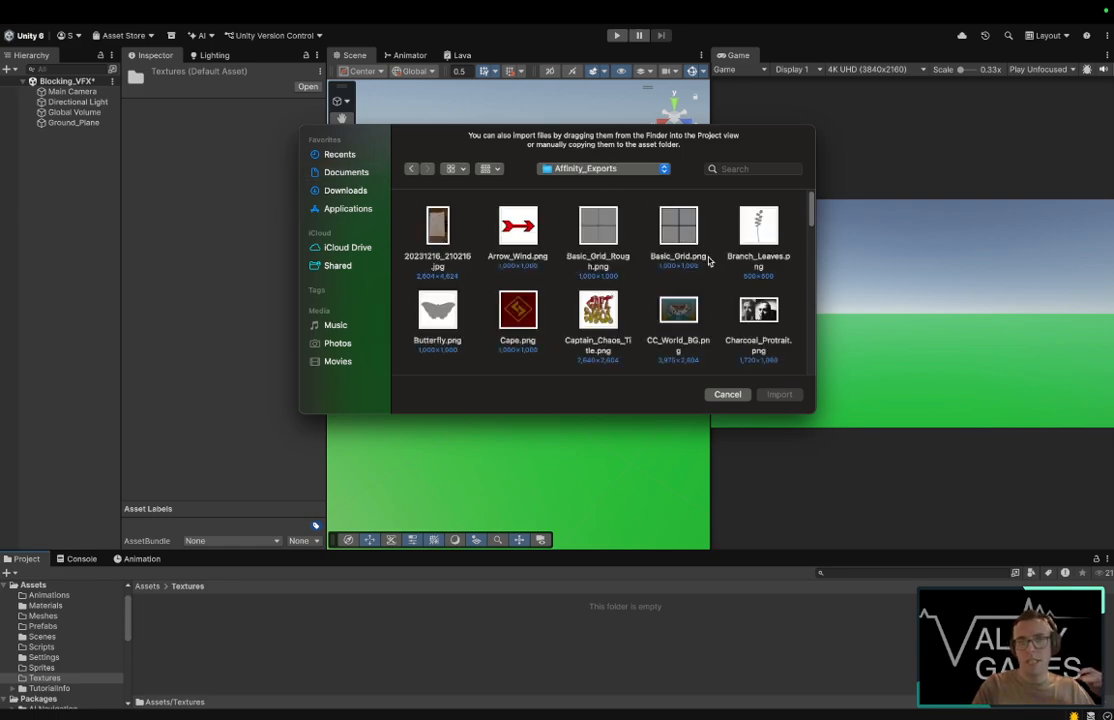
left_click(601, 233)
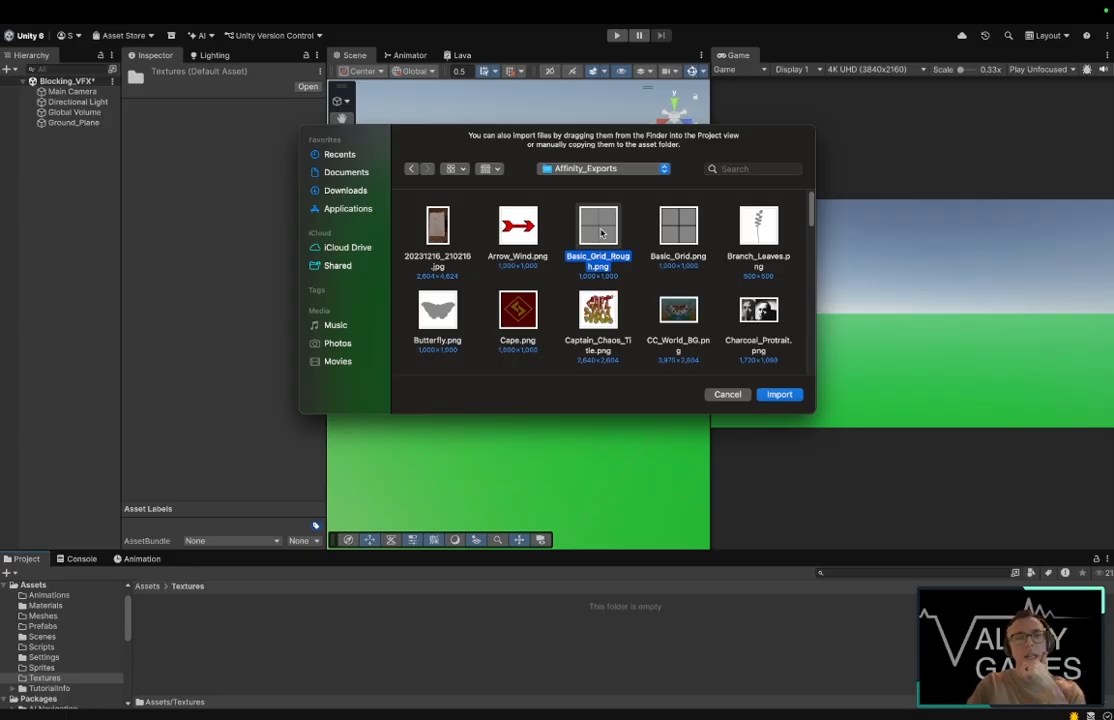
left_click(685, 233)
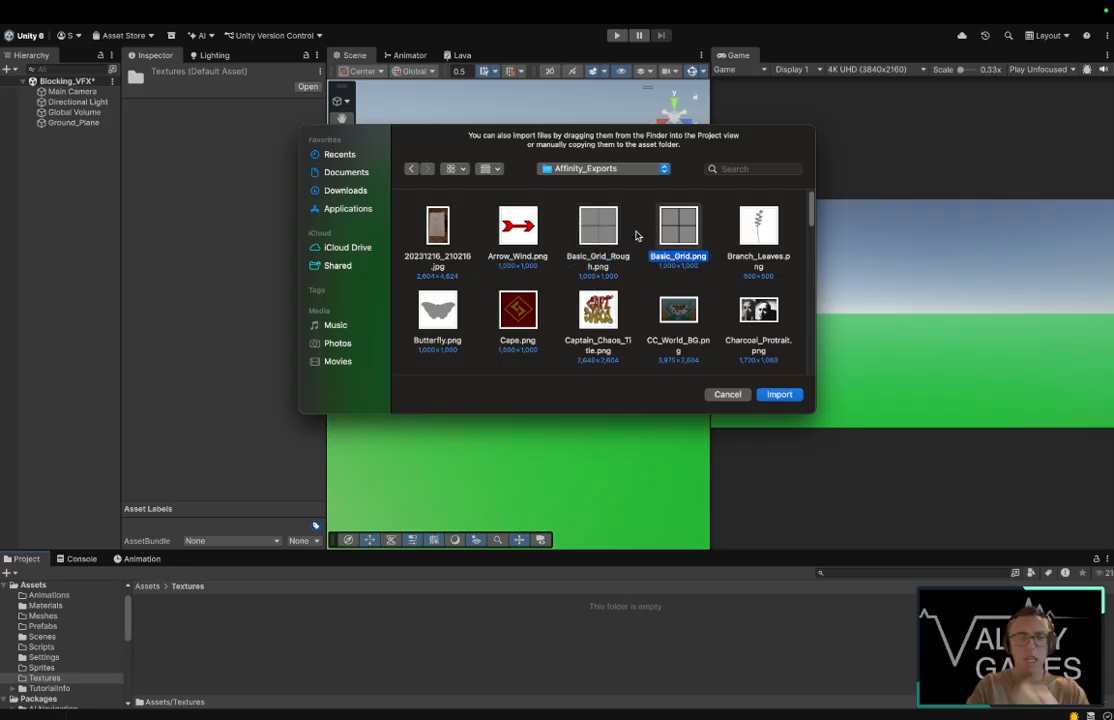
left_click(598, 228, "super")
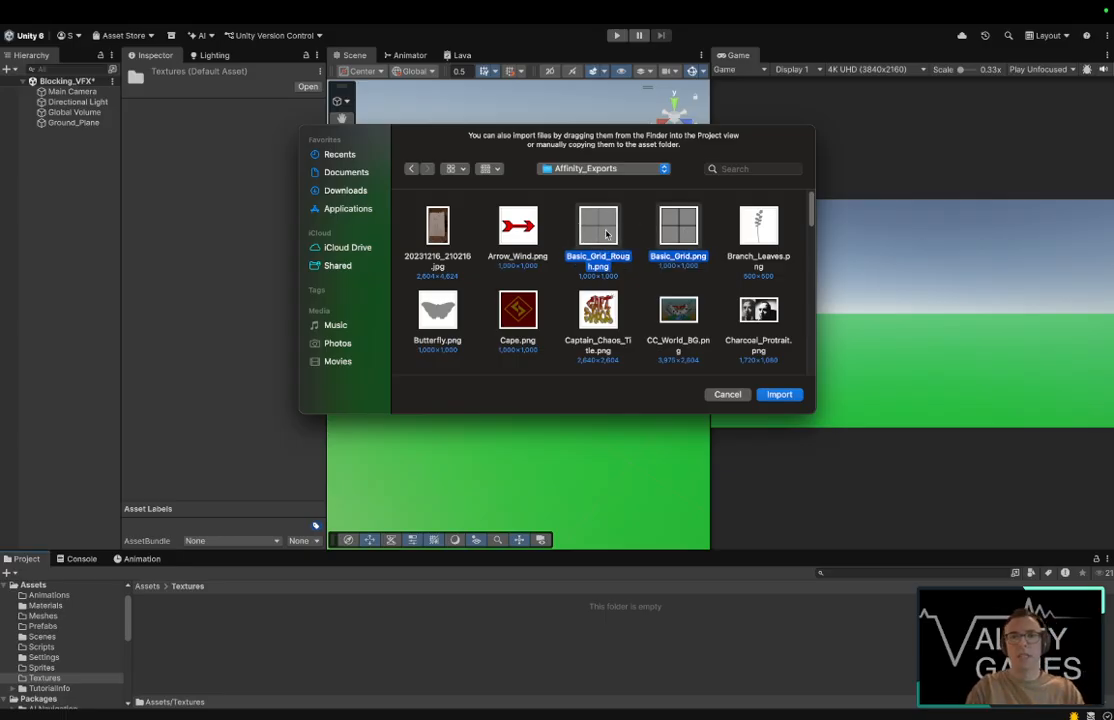
left_click(779, 395)
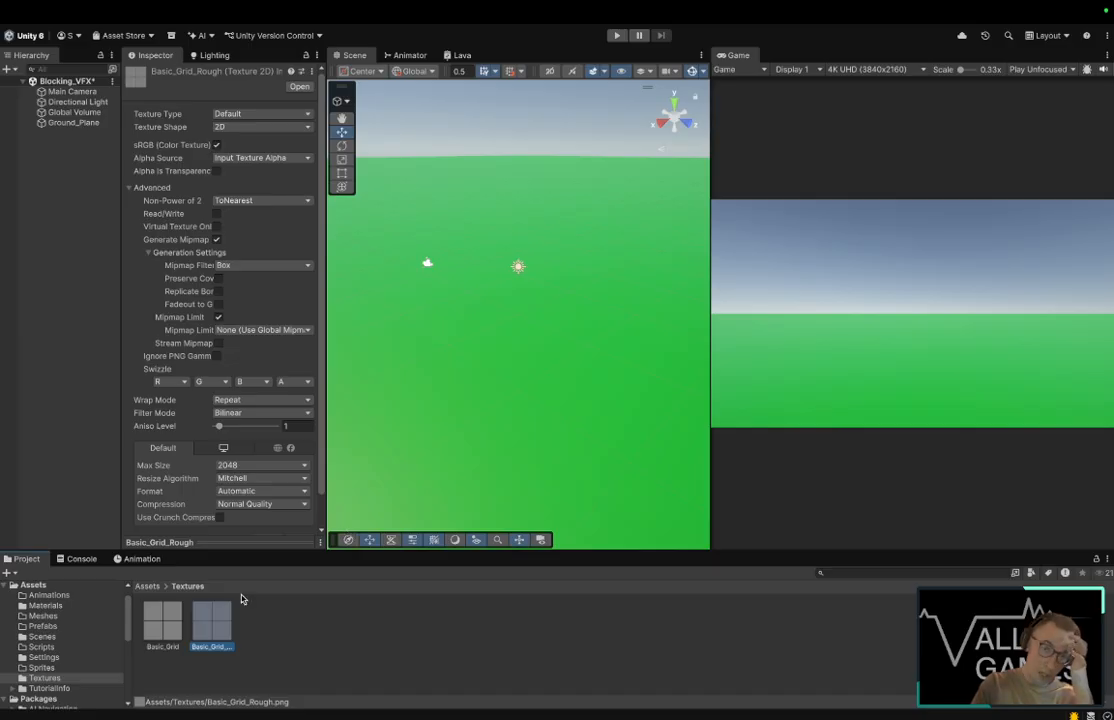
Step: Set the Base Map colour of the Ground material on Ground_Plane to white, hexadecimal FFFFFF
left_click(80, 122)
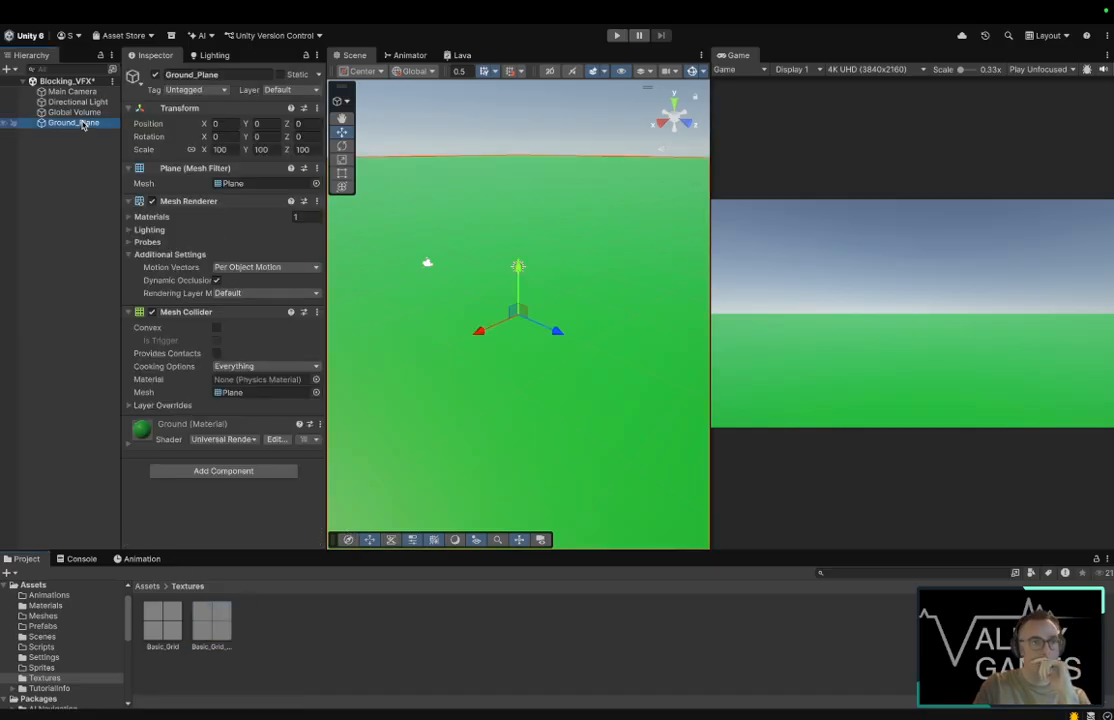
left_click(128, 444)
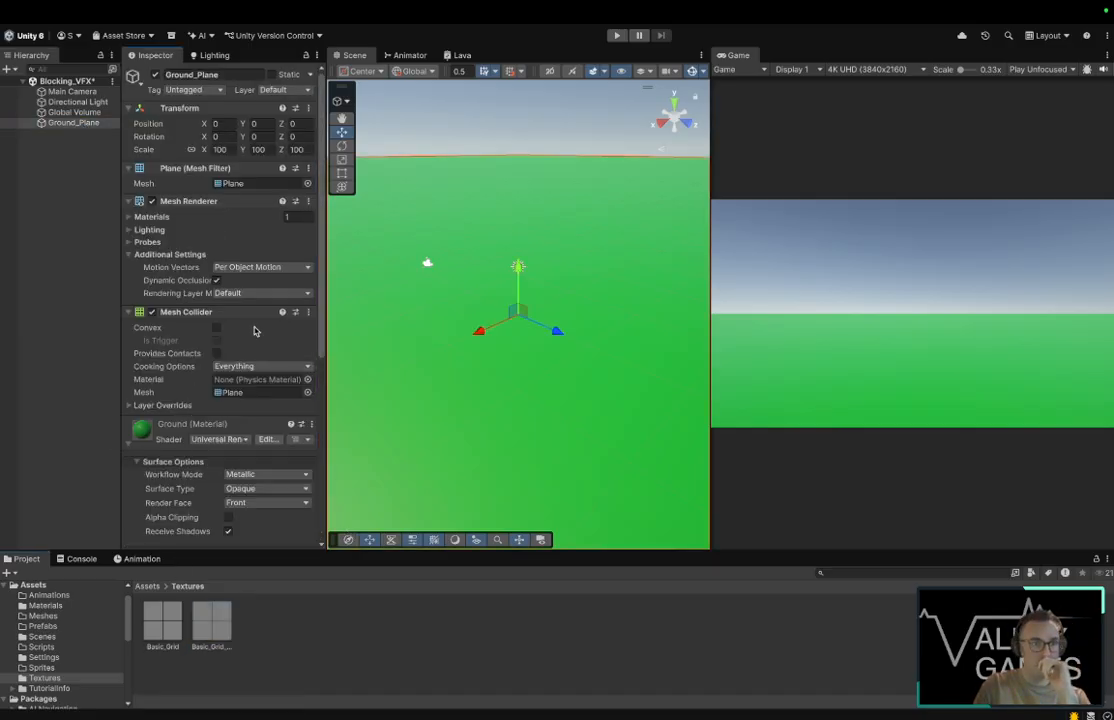
scroll(243, 328, "down", 1)
left_click(129, 273)
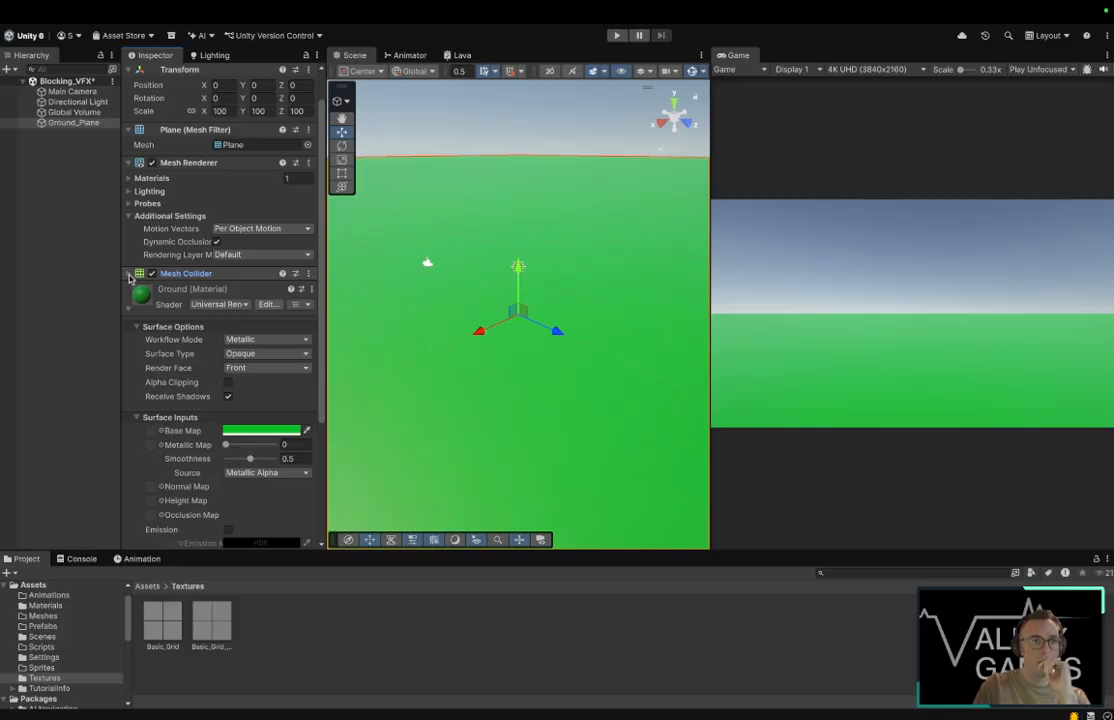
left_click(130, 163)
scroll(195, 140, "down", 1)
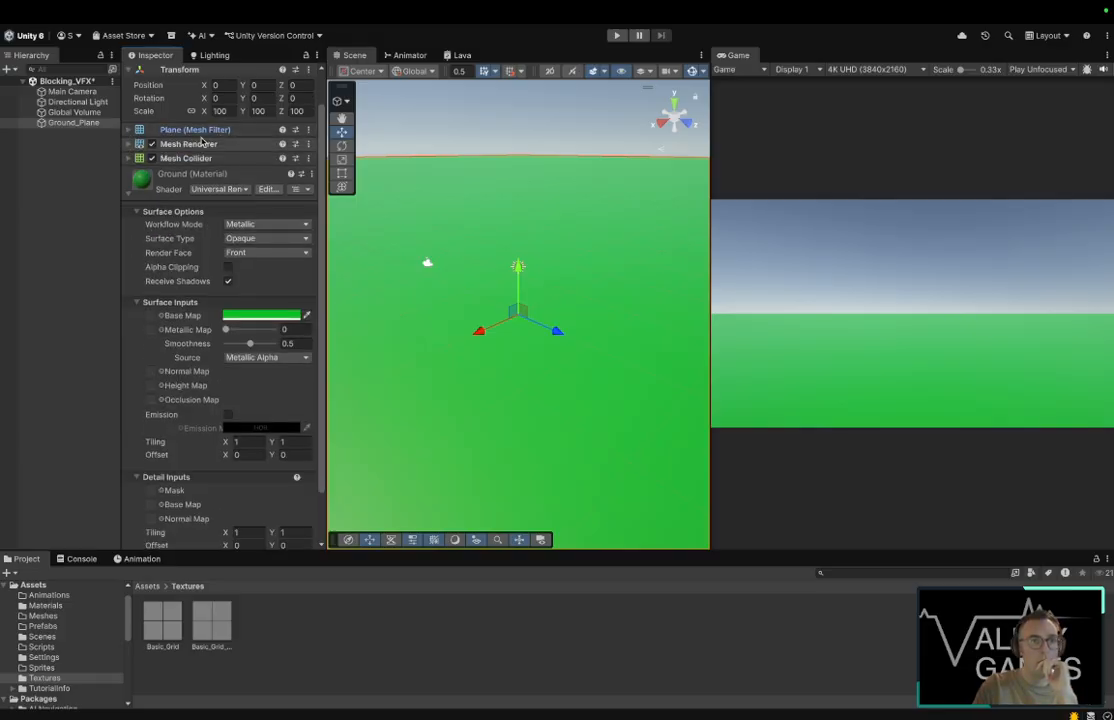
left_click(272, 316)
left_click_drag(322, 381, 265, 326)
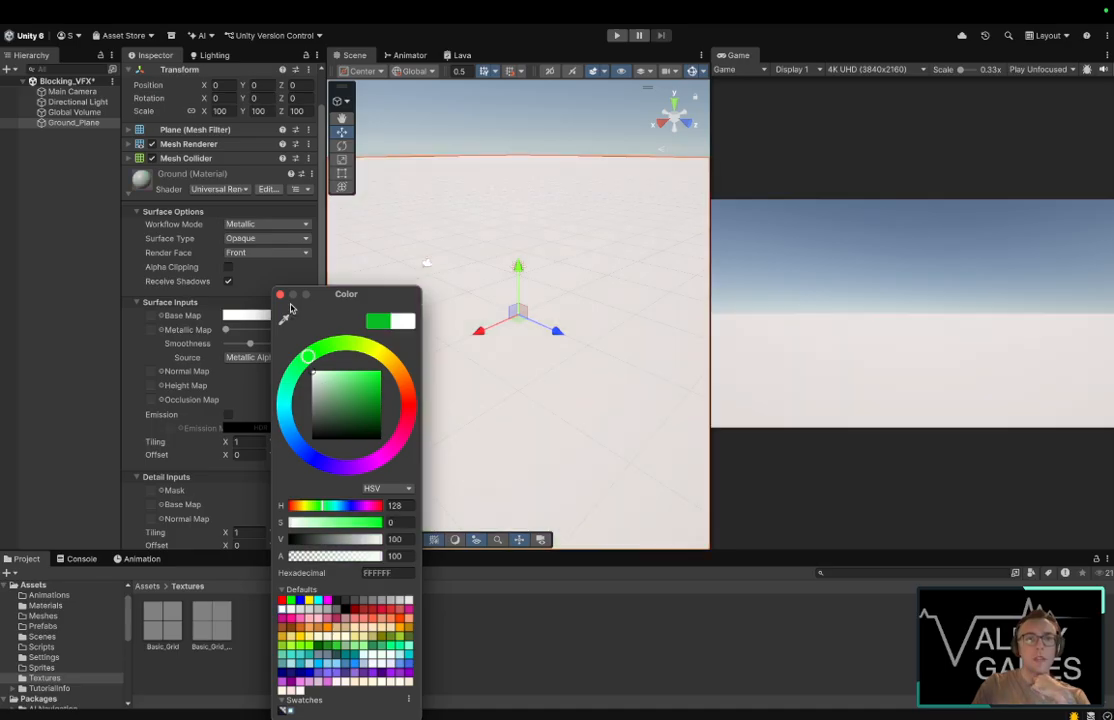
left_click(279, 295)
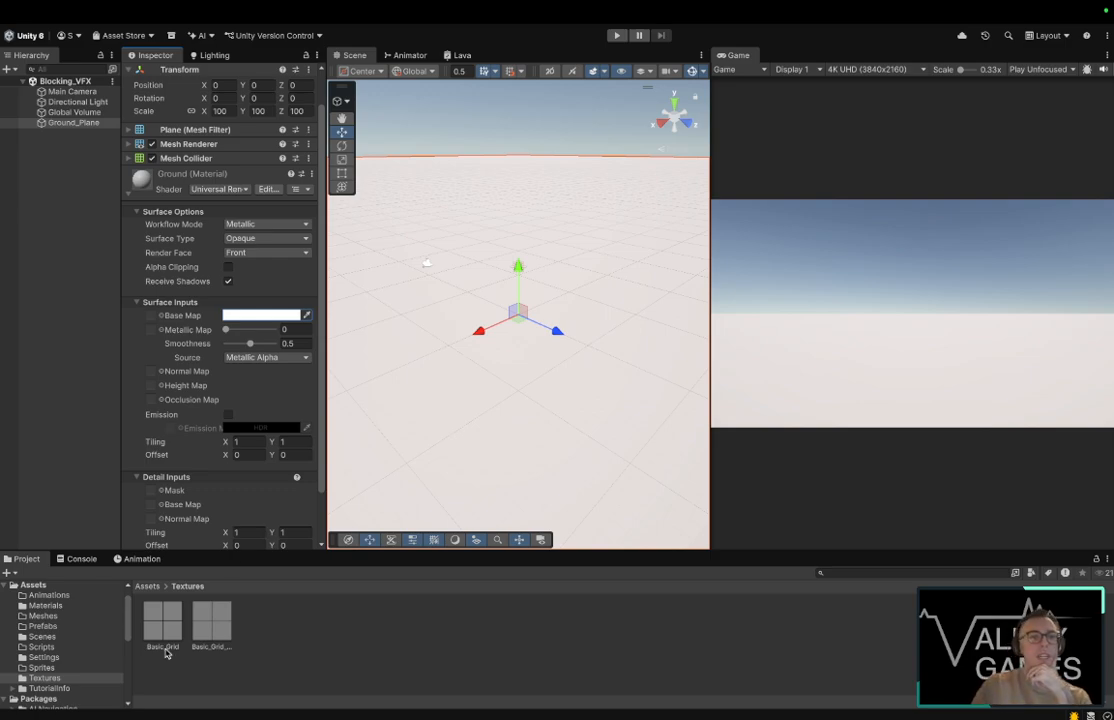
Step: Assign the Basic_Grid texture to the Base Map of Ground_Plane's material and deselect the plane
left_click(168, 616)
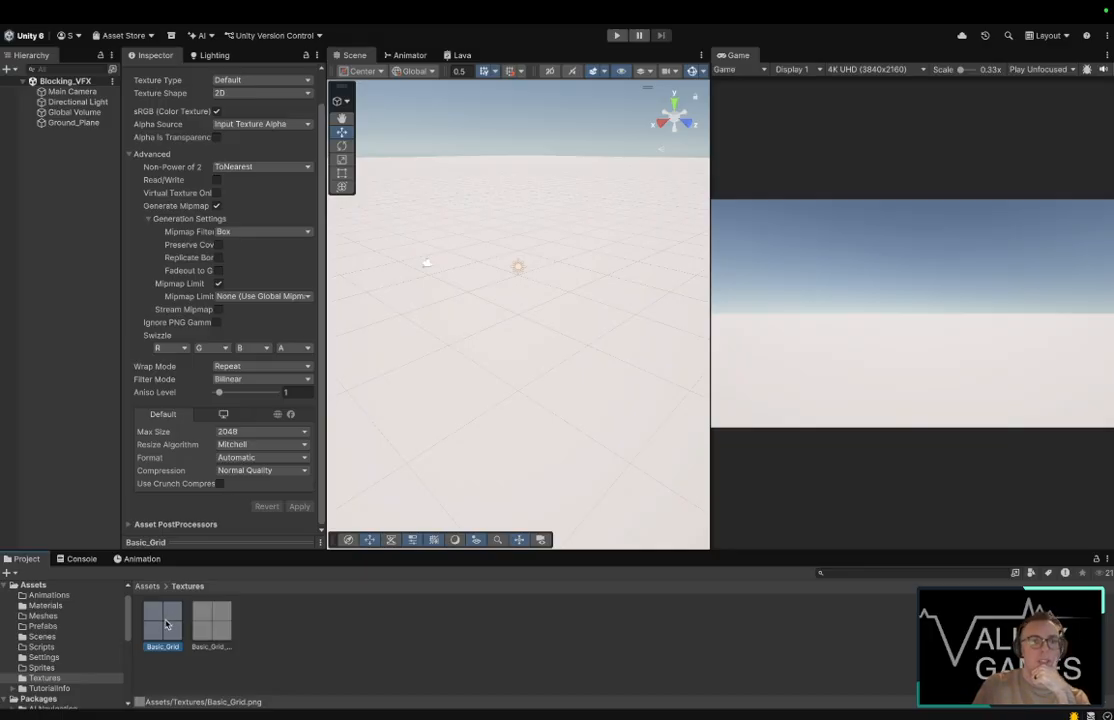
scroll(218, 421, "up", 2)
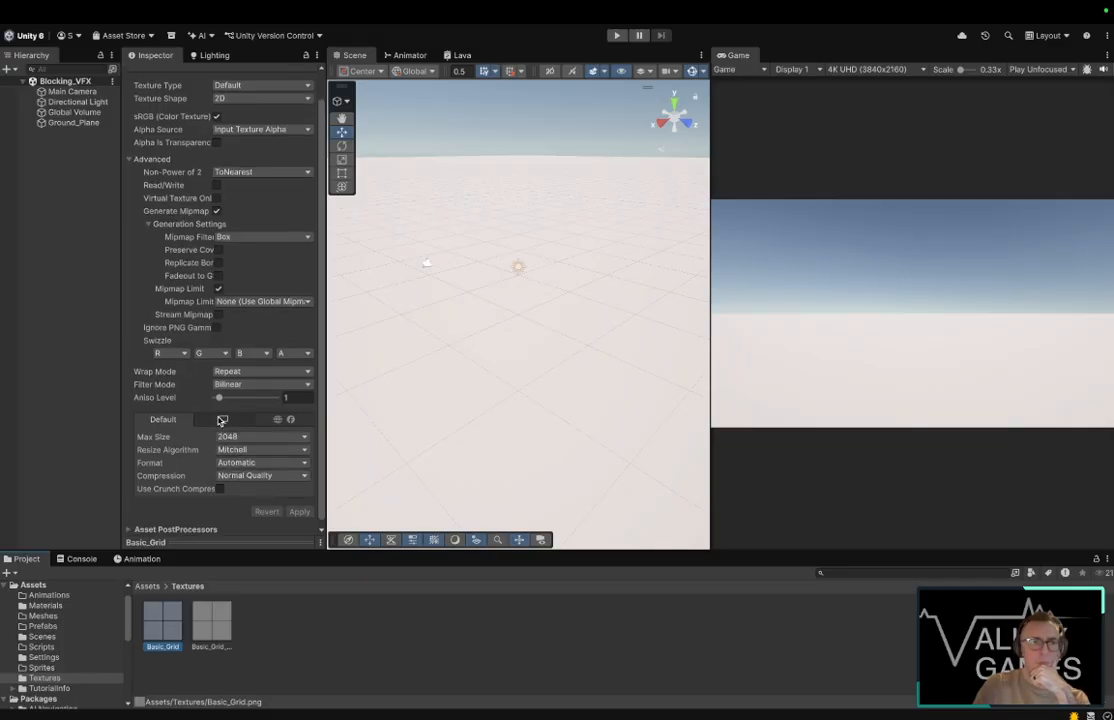
left_click(78, 120)
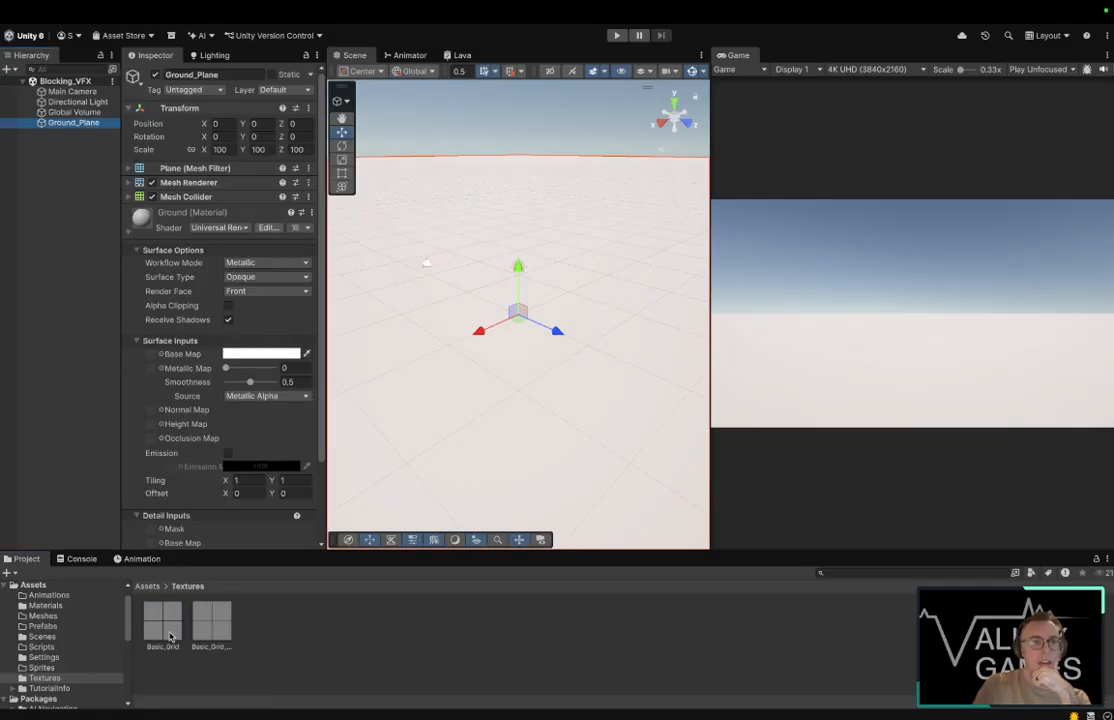
left_click_drag(166, 640, 150, 358)
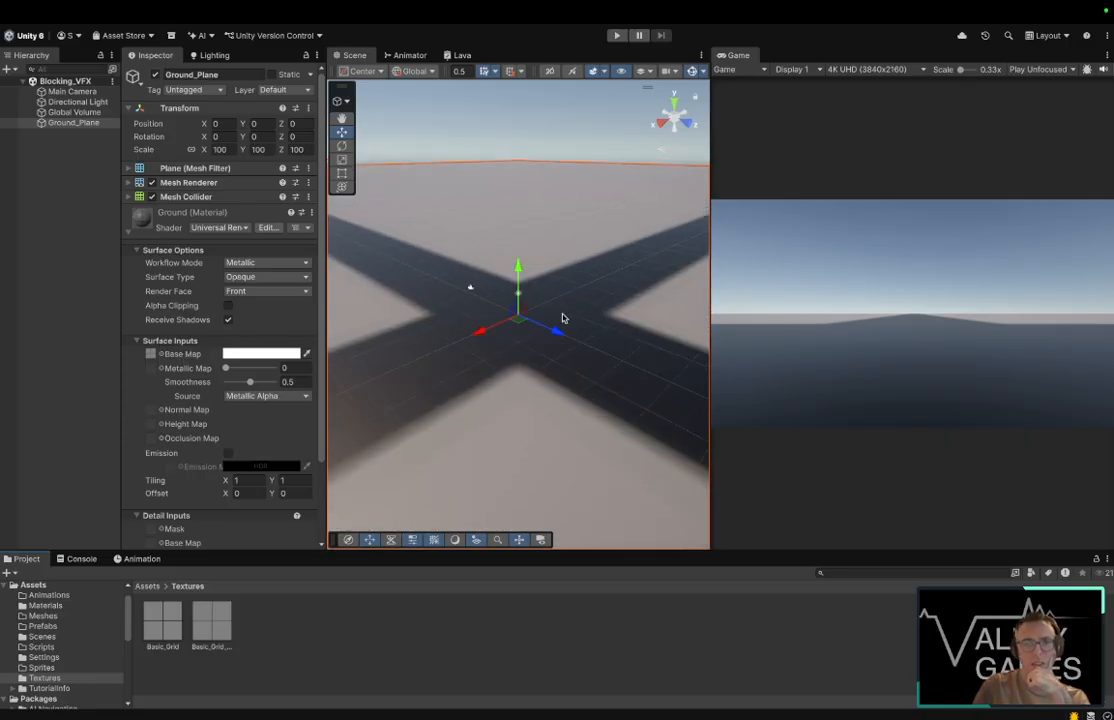
key("f")
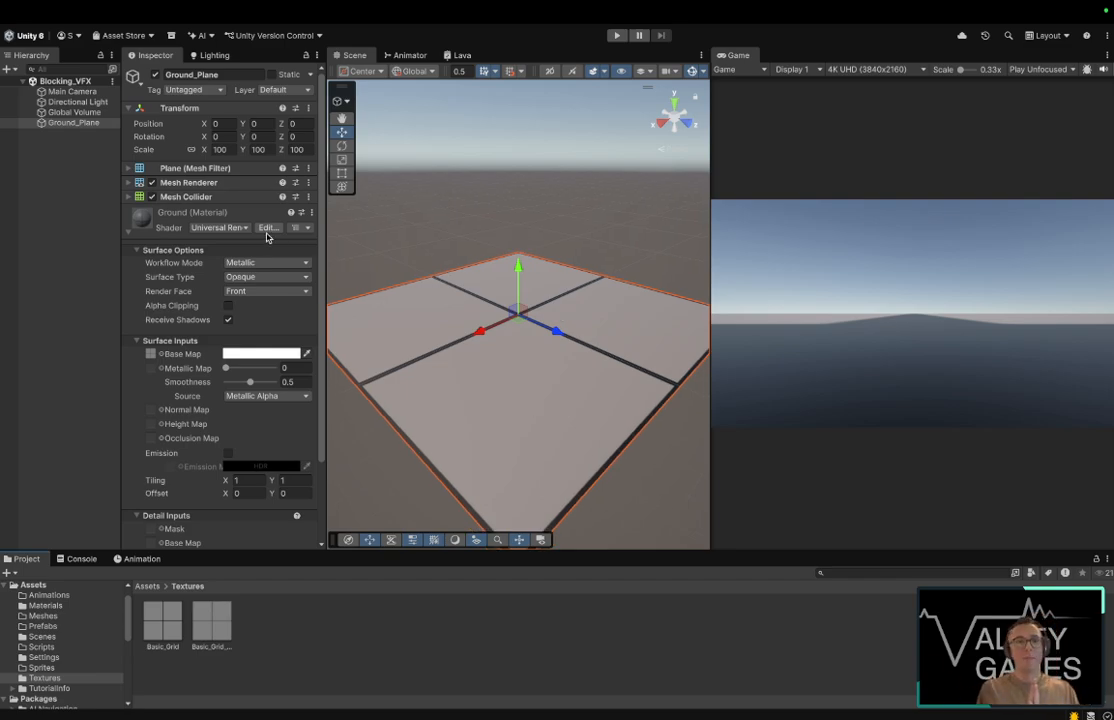
left_click(64, 166)
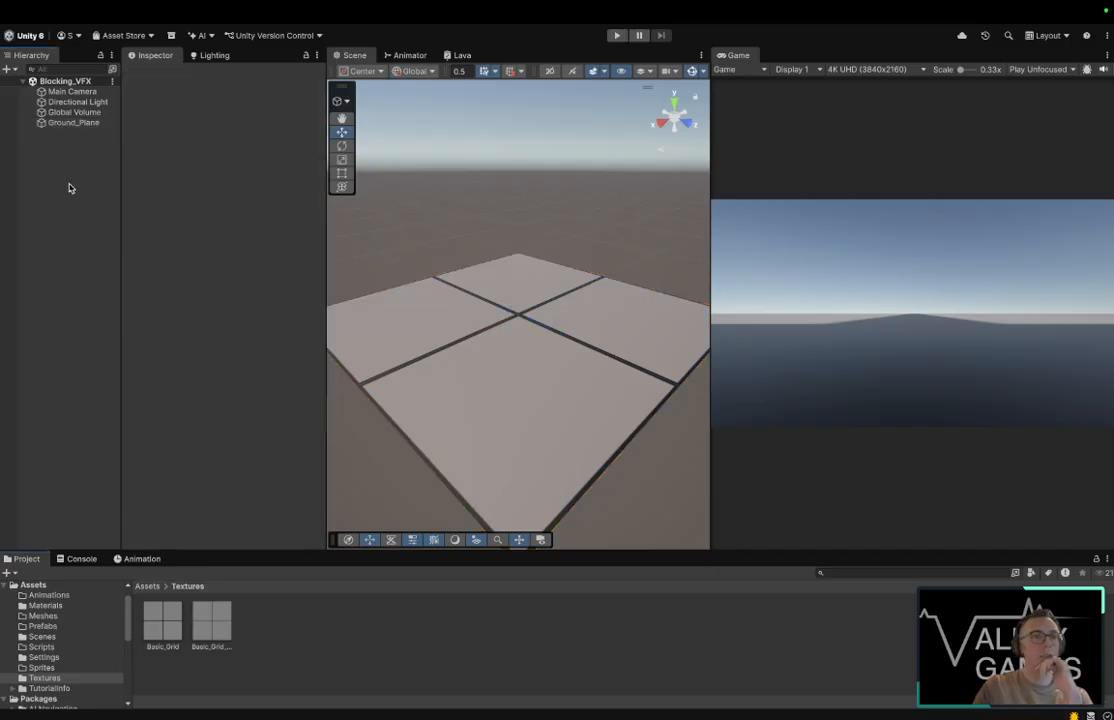
Step: Add a 3D cube to the scene, name it Scale_Cube and deselect it
right_click(69, 187)
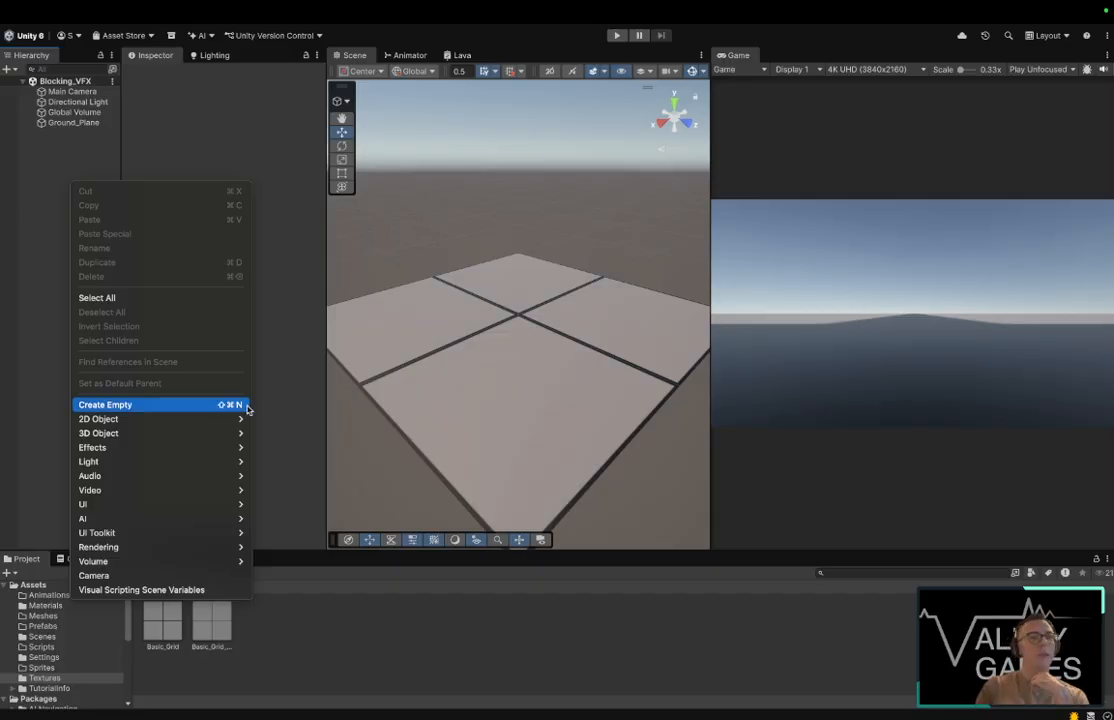
mouse_move(197, 437)
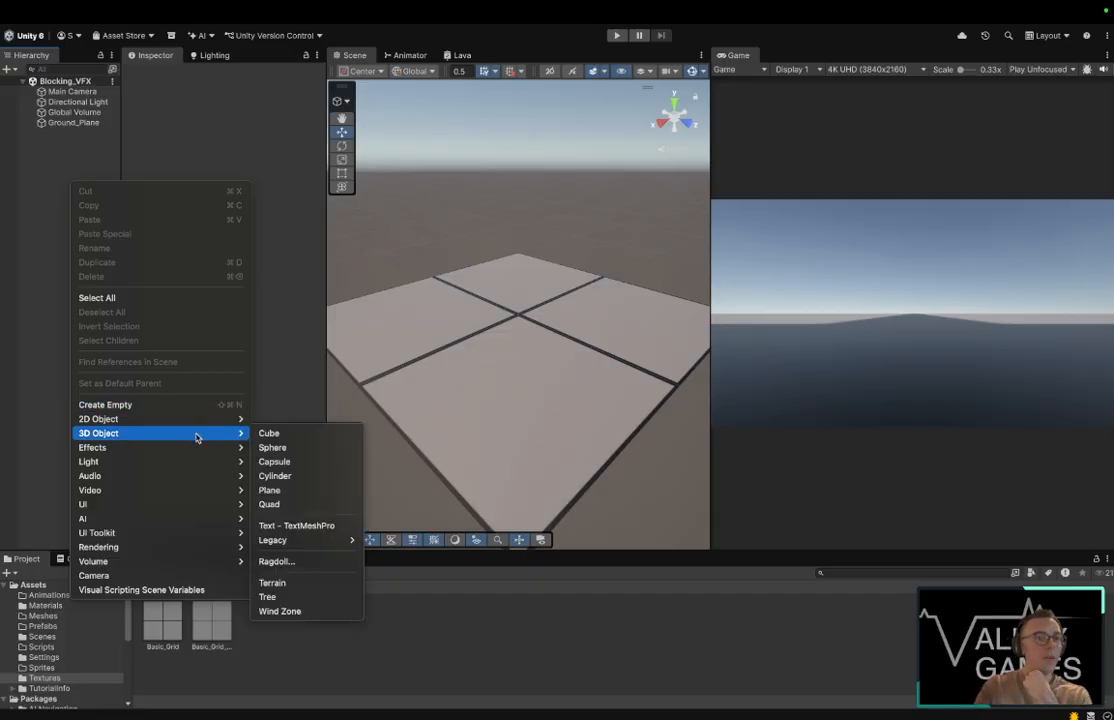
left_click(297, 441)
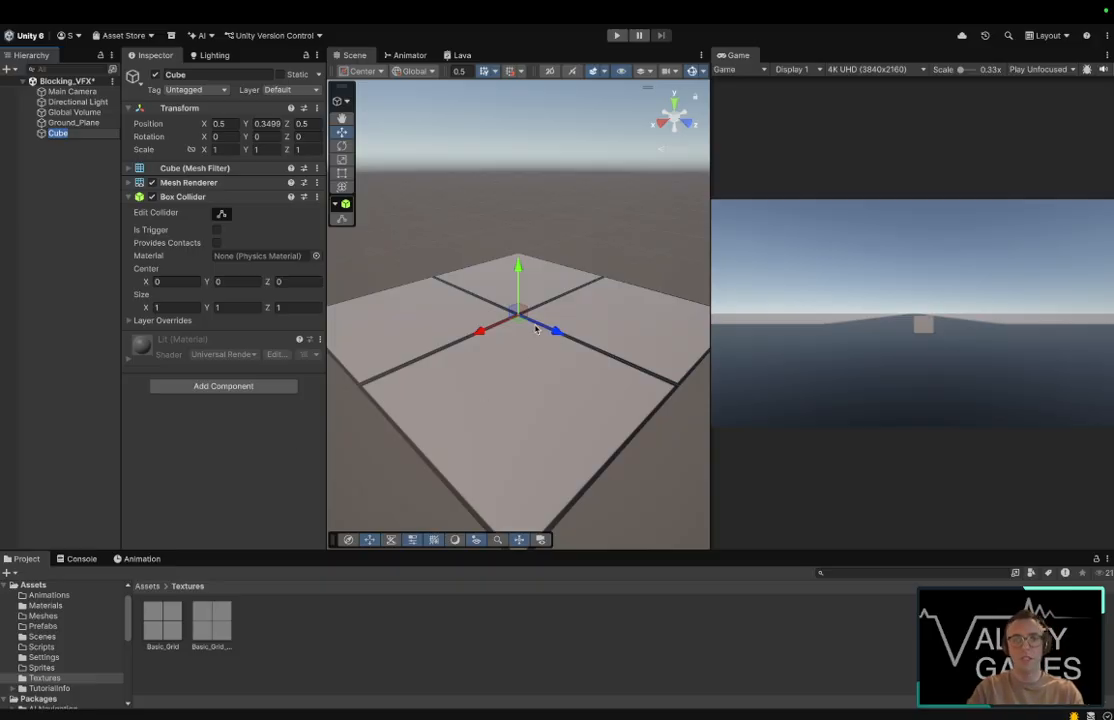
key("BackSpace")
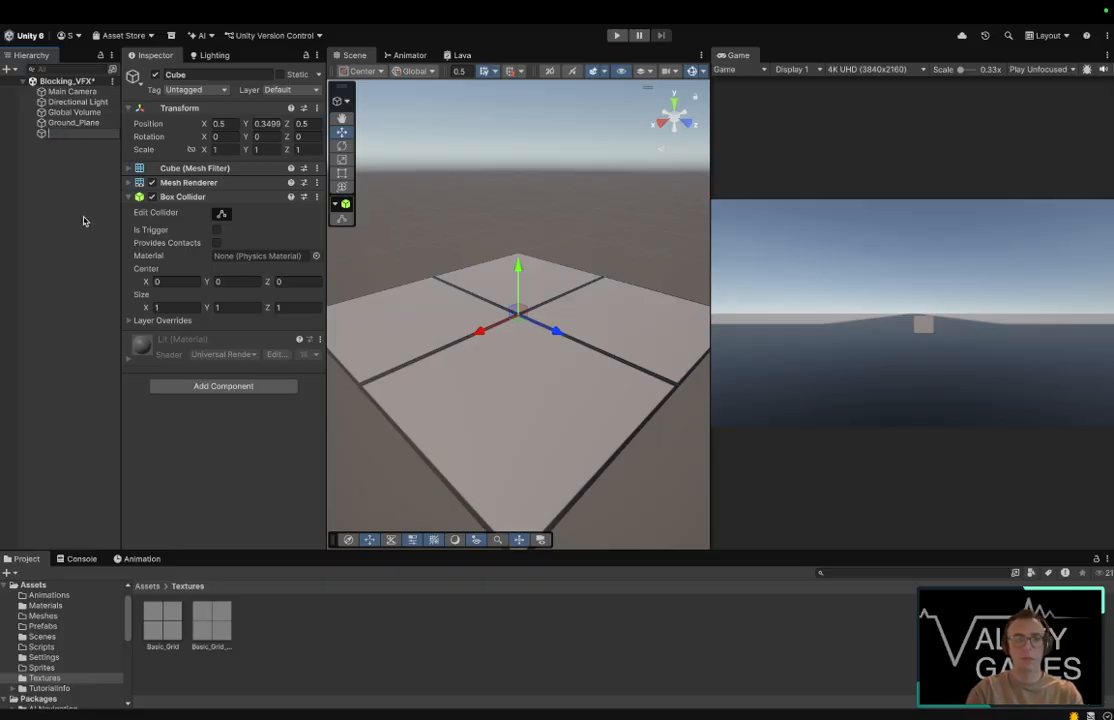
type("Scal")
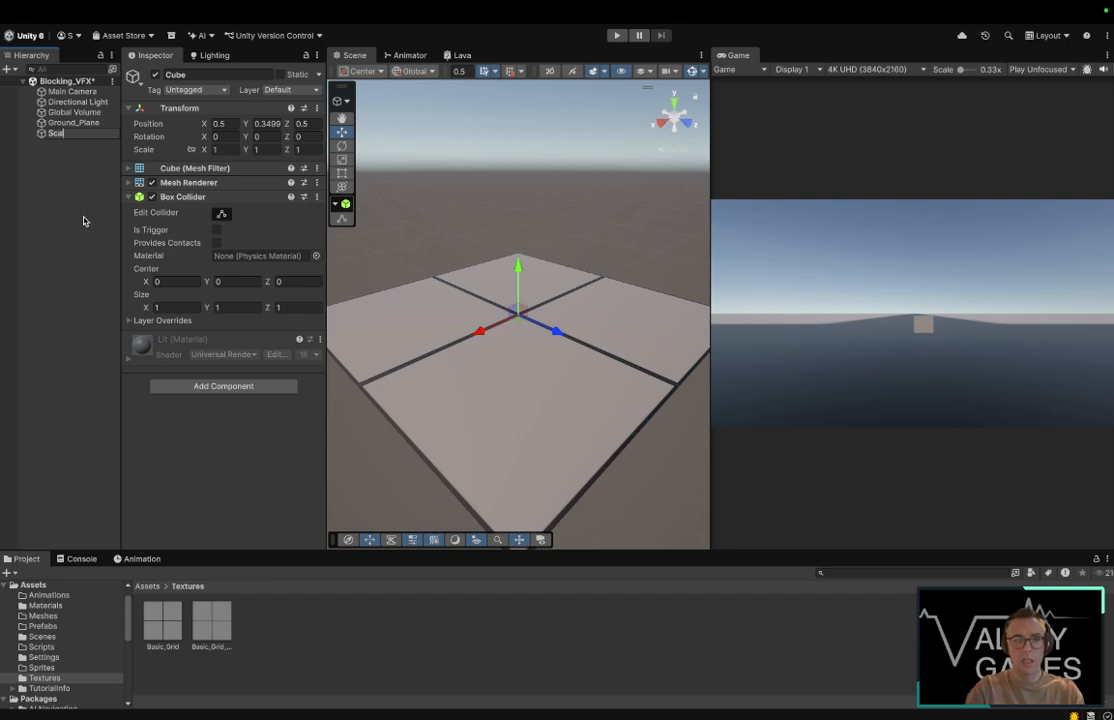
type("e_Cu")
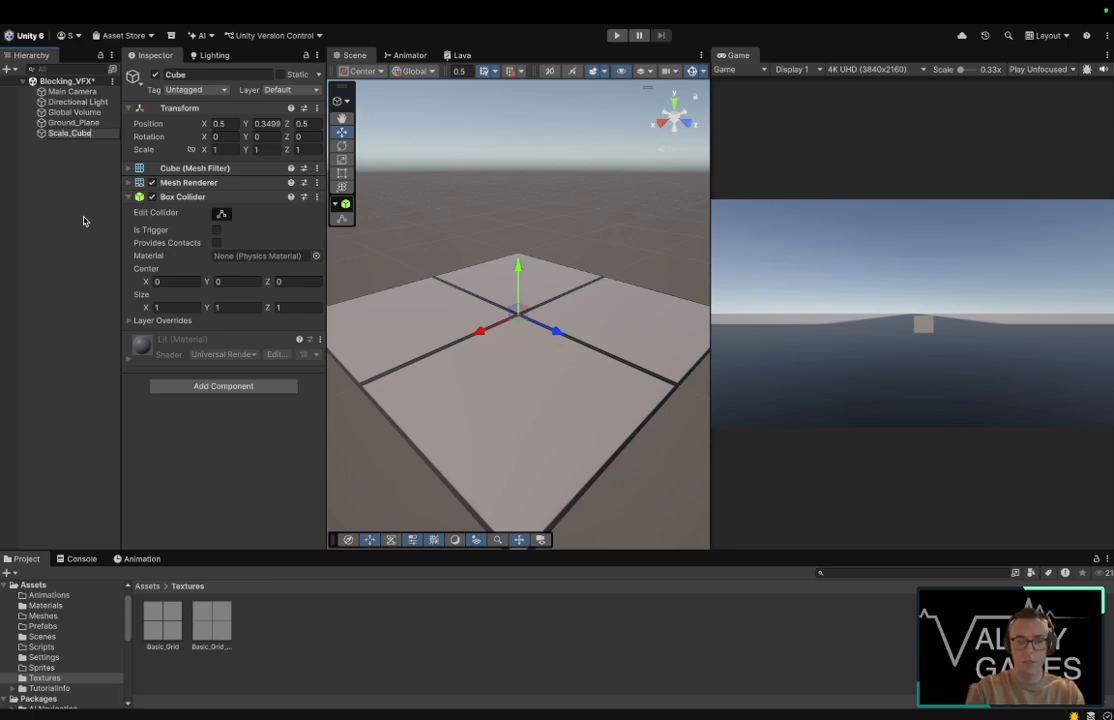
type("be")
key("Return")
left_click(80, 148)
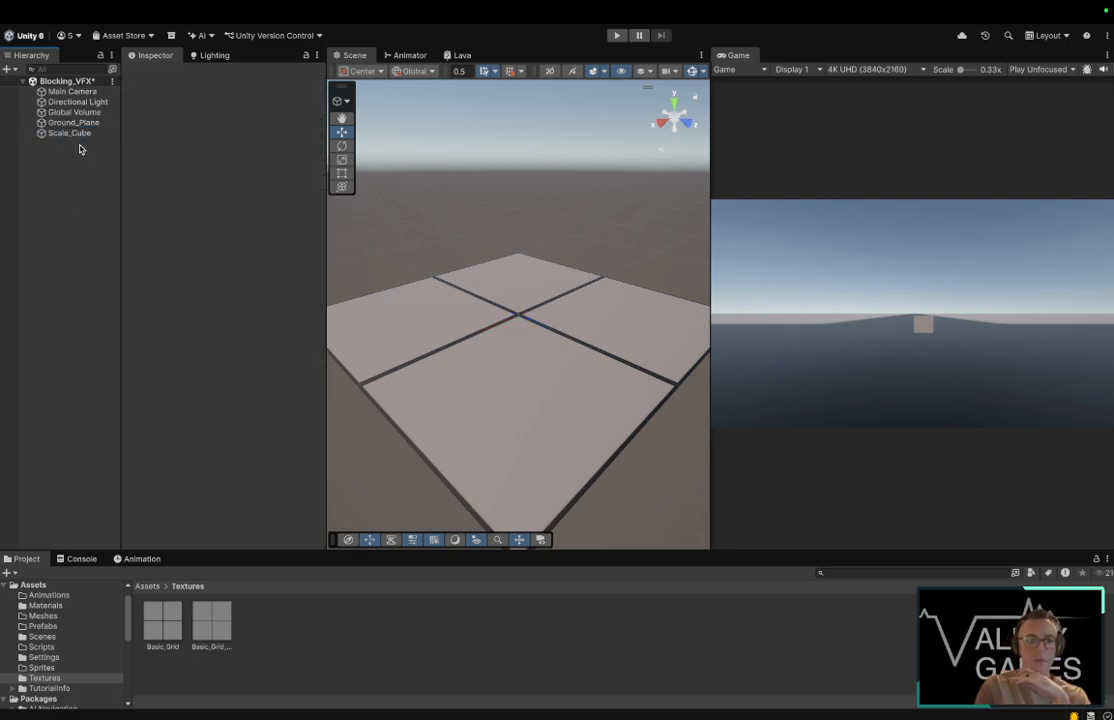
Step: Check the grid against Scale_Cube and set the Ground material's Surface Inputs tiling to 100 on X and Y
left_click(66, 133)
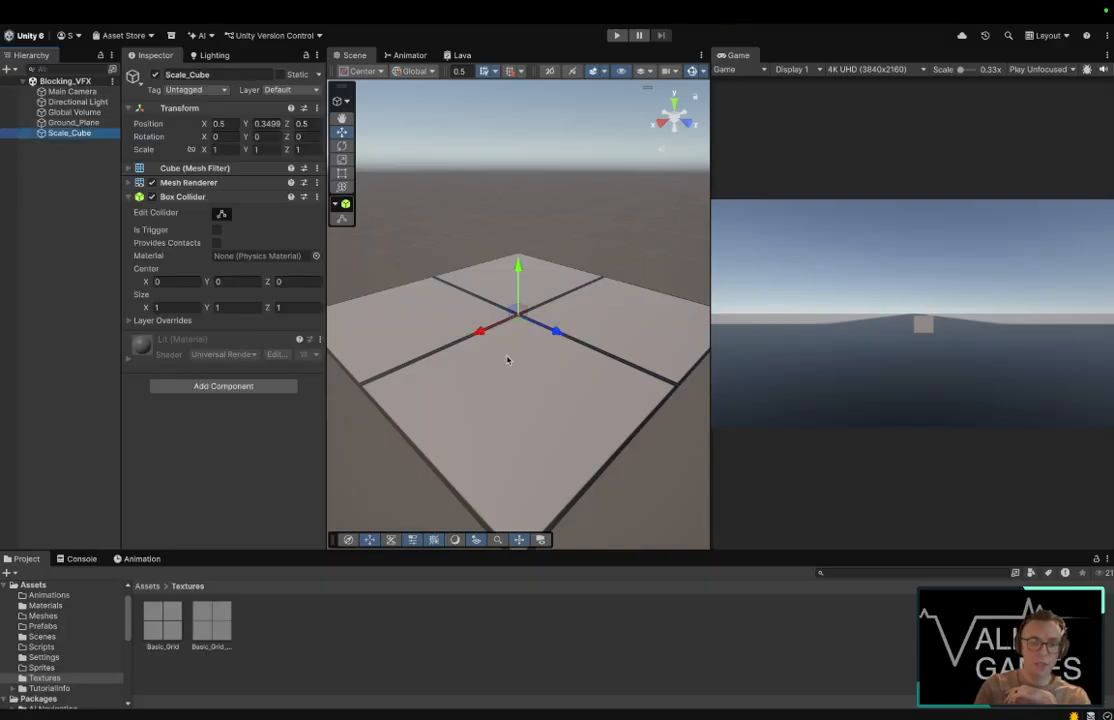
key("f")
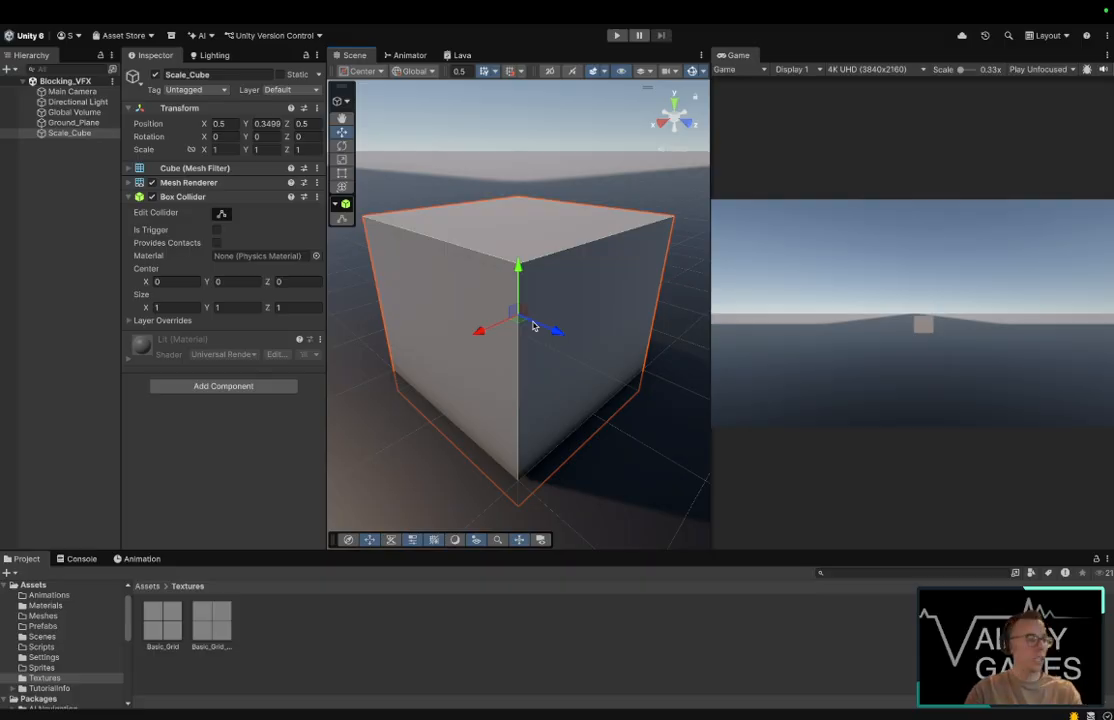
scroll(533, 326, "down", 5)
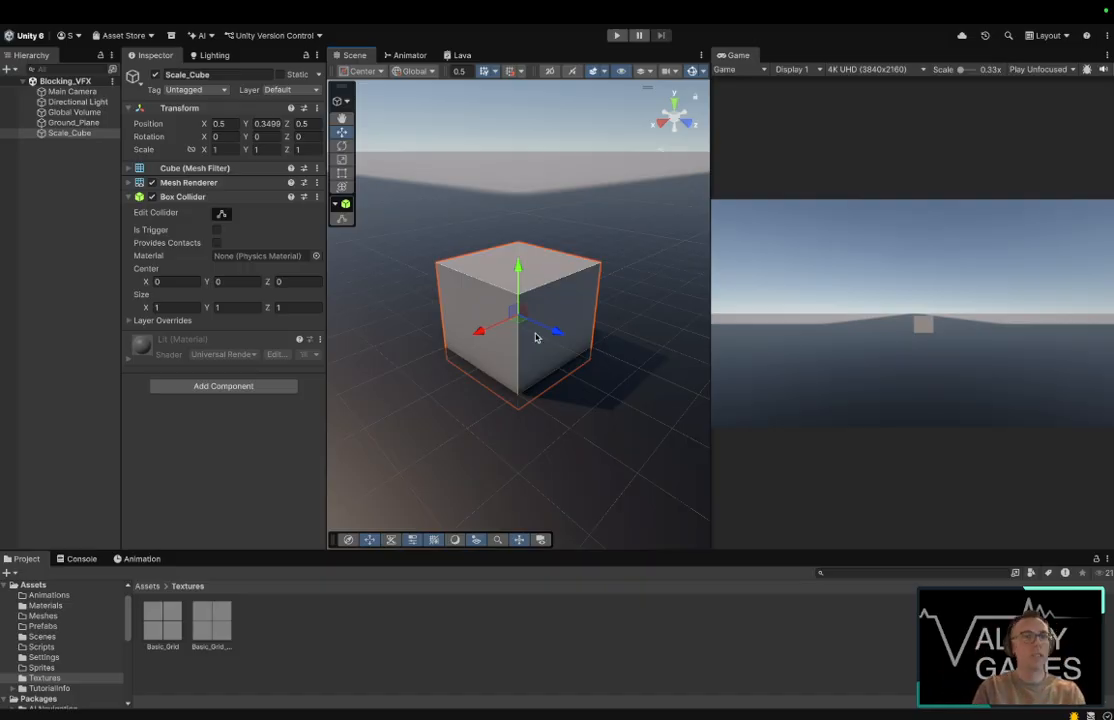
left_click(70, 121)
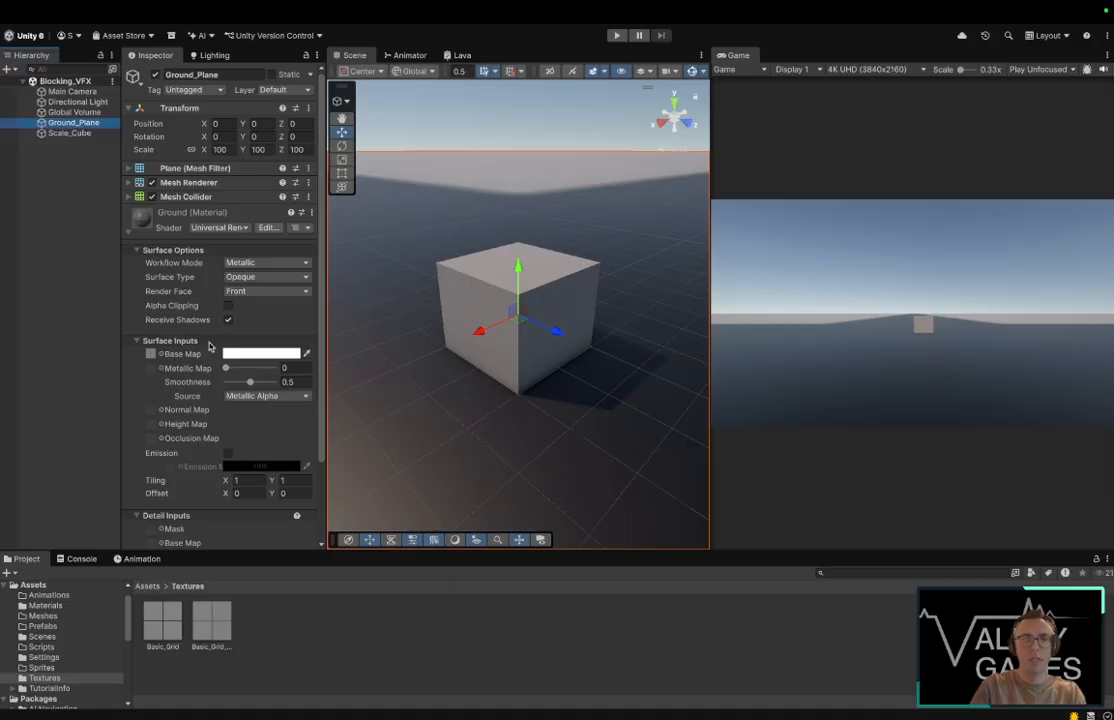
scroll(190, 320, "down", 2)
scroll(214, 372, "down", 1)
left_click(257, 385)
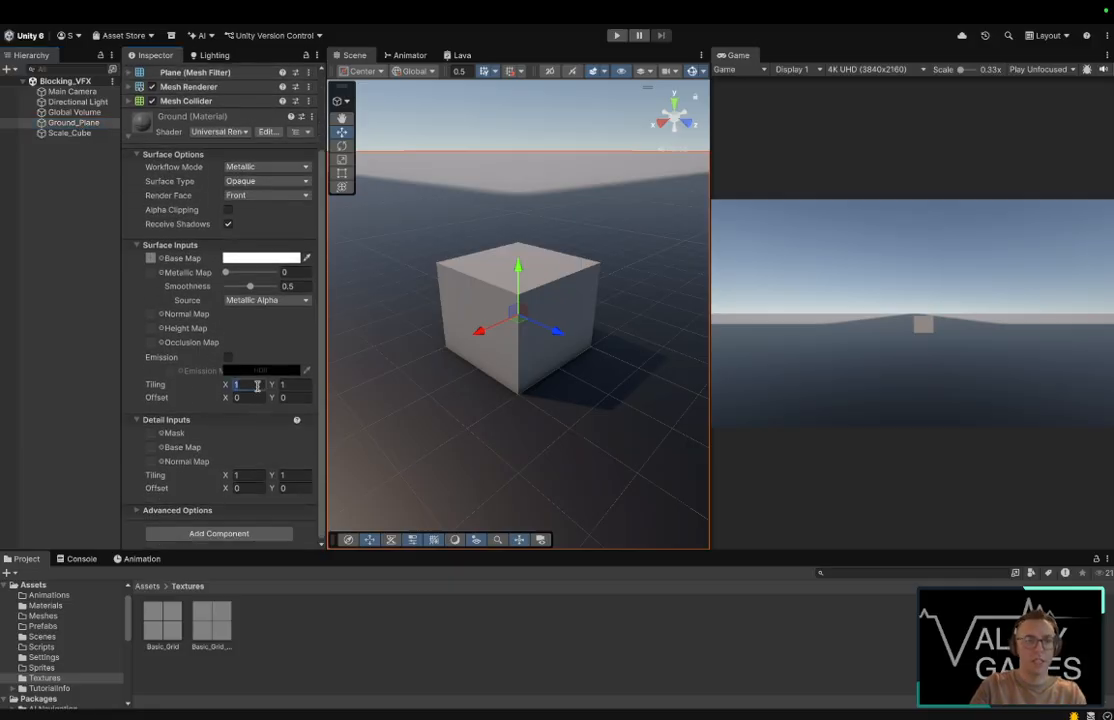
type("100")
left_click(295, 383)
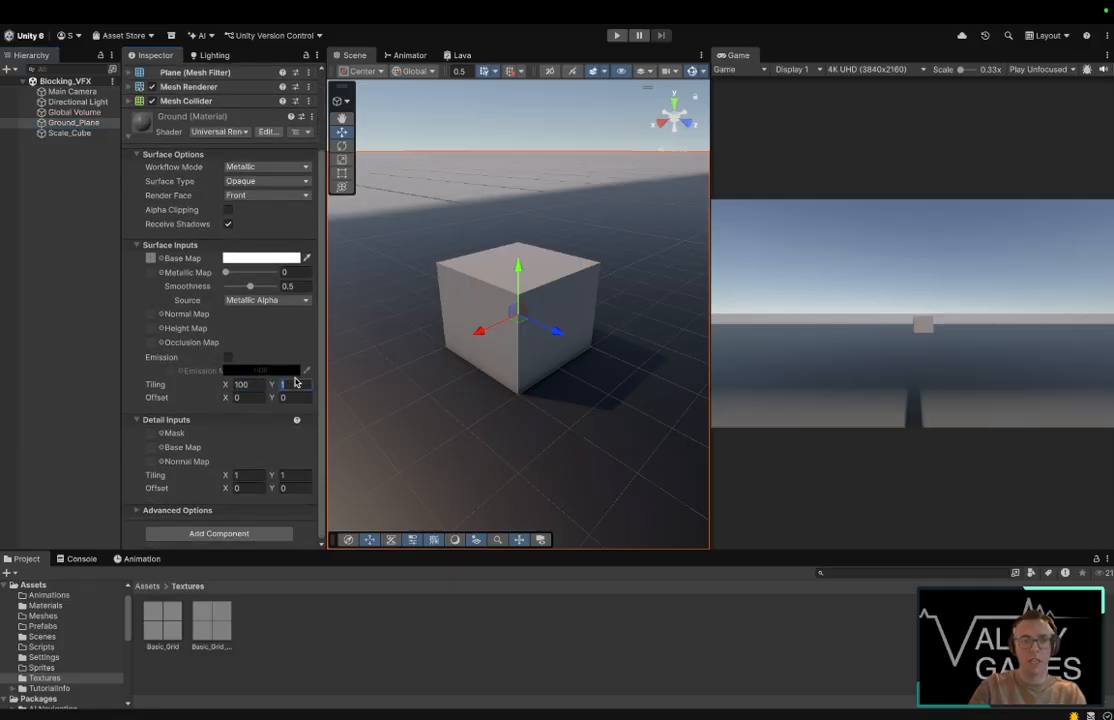
type("100")
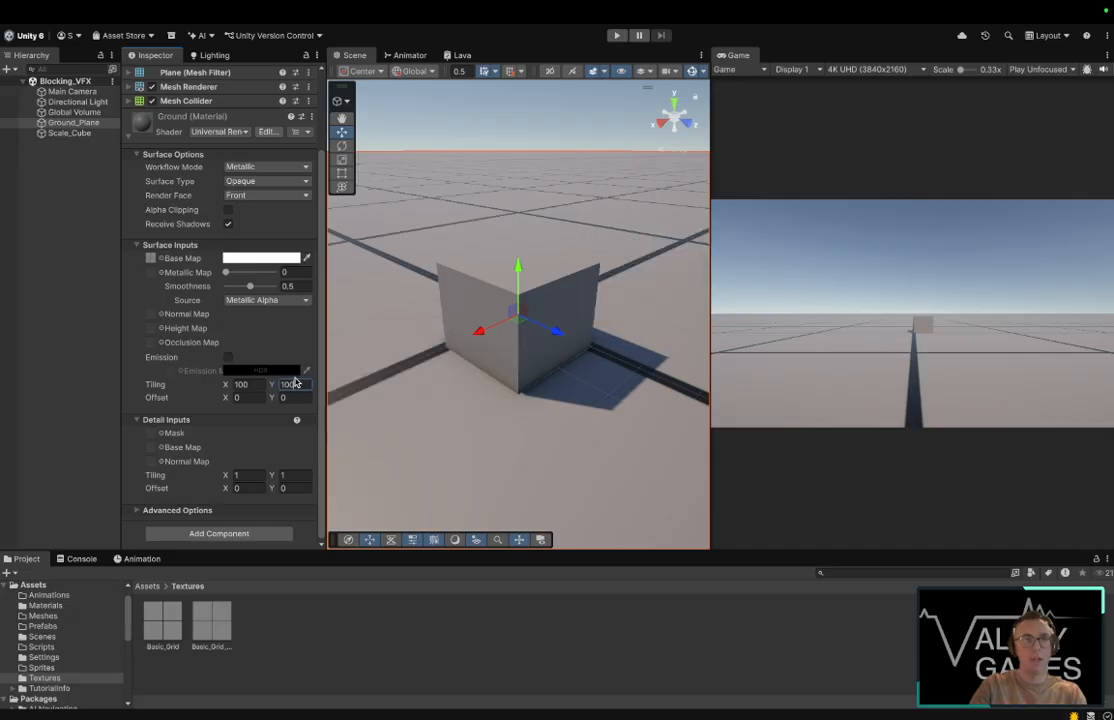
Step: Set the Ground material's Surface Inputs tiling to 1000 on X and Y and deselect the plane
scroll(563, 360, "down", 5)
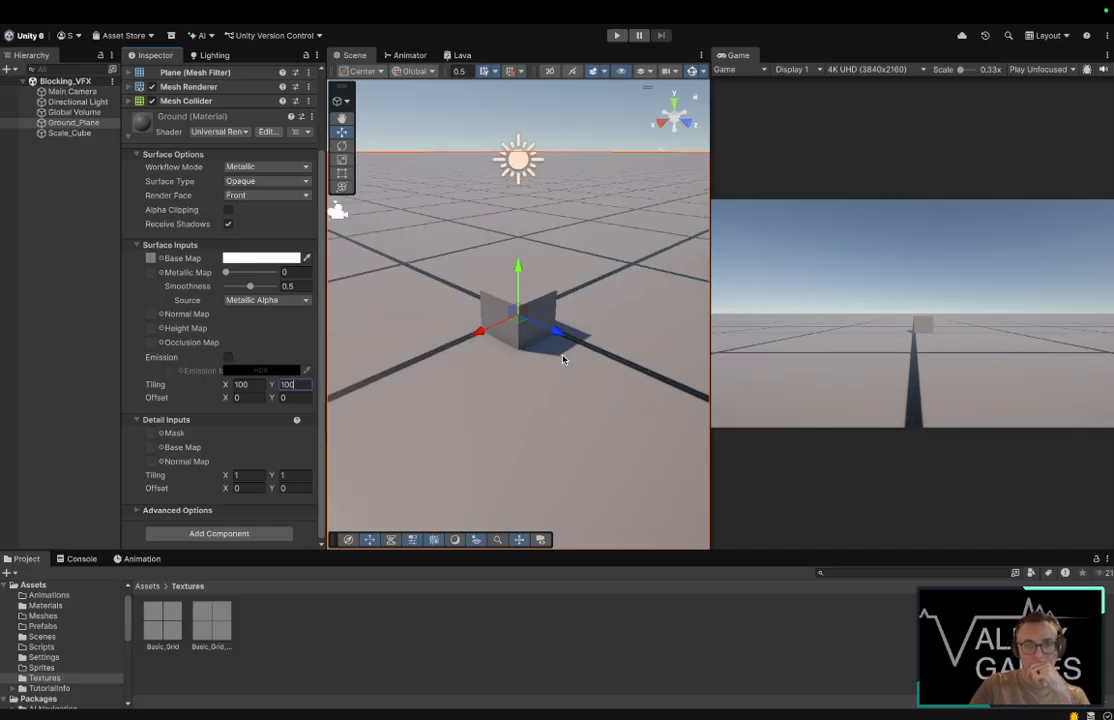
scroll(563, 360, "down", 5)
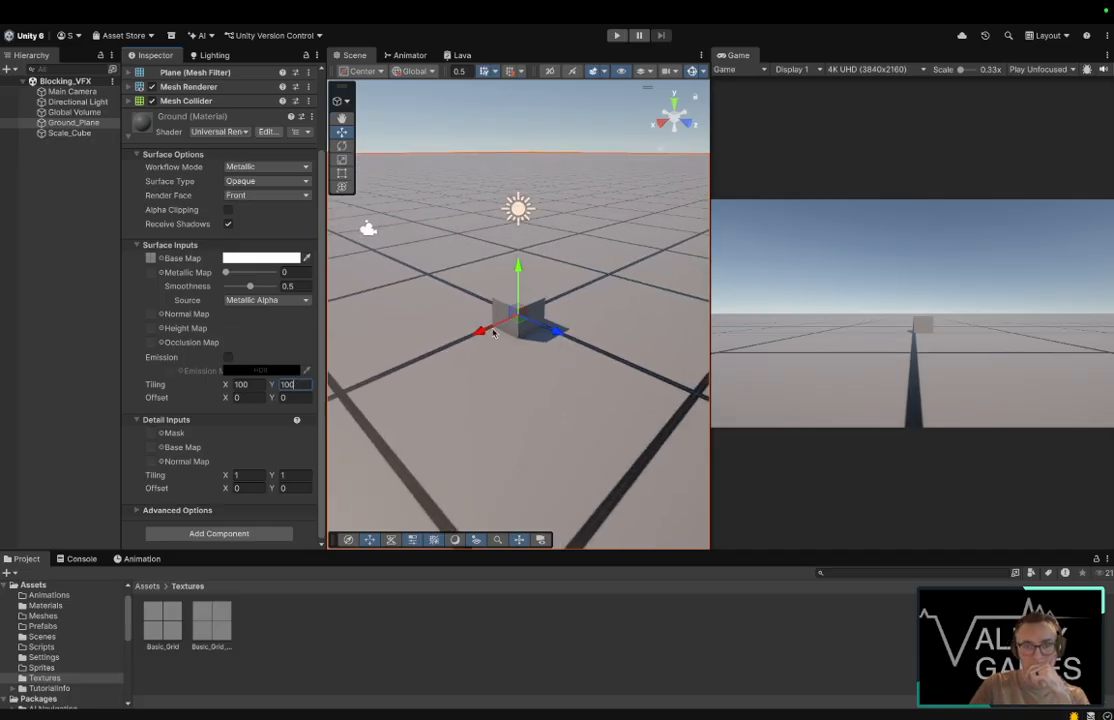
left_click(254, 383)
type("1000")
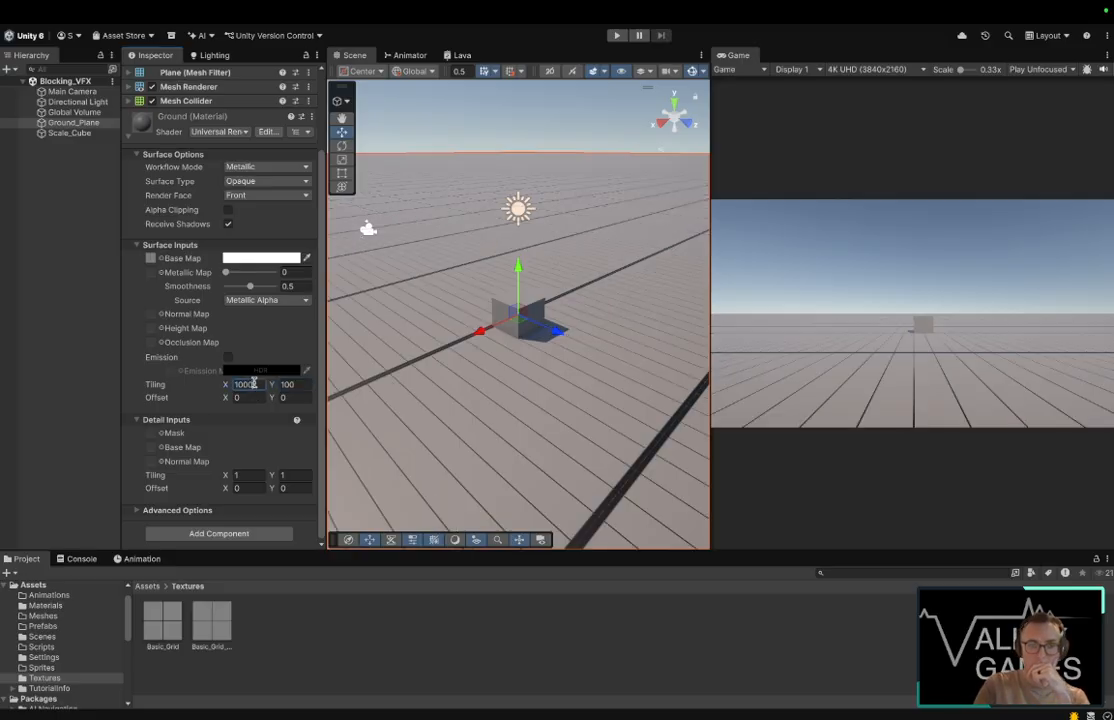
left_click(301, 385)
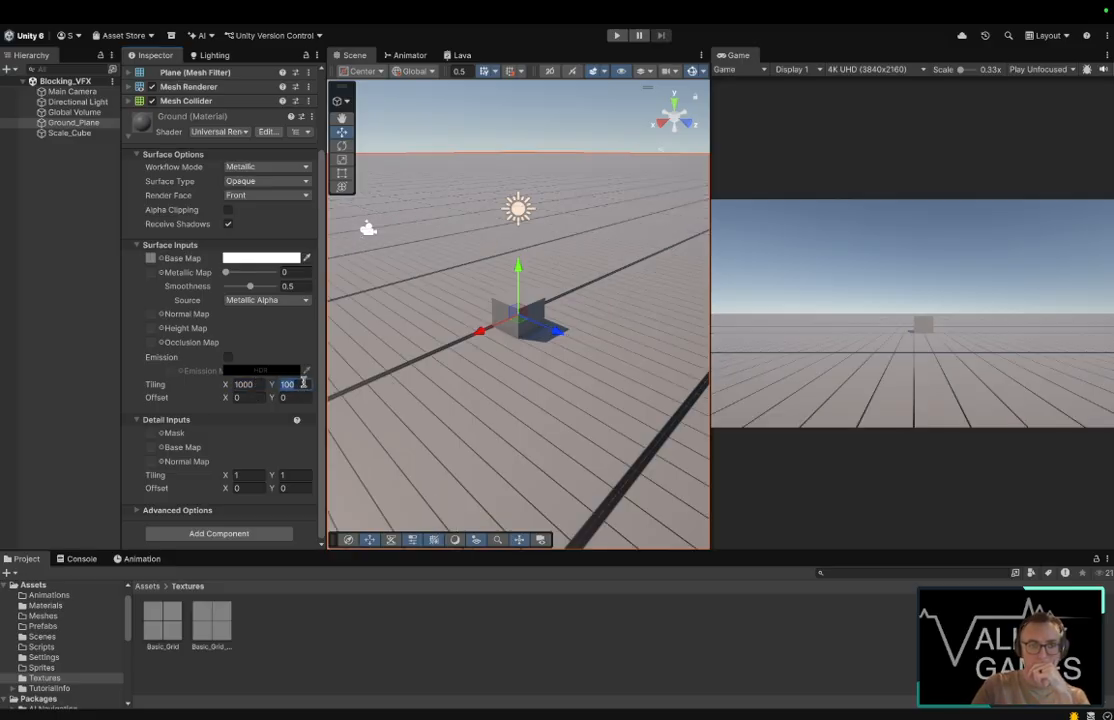
type("1000")
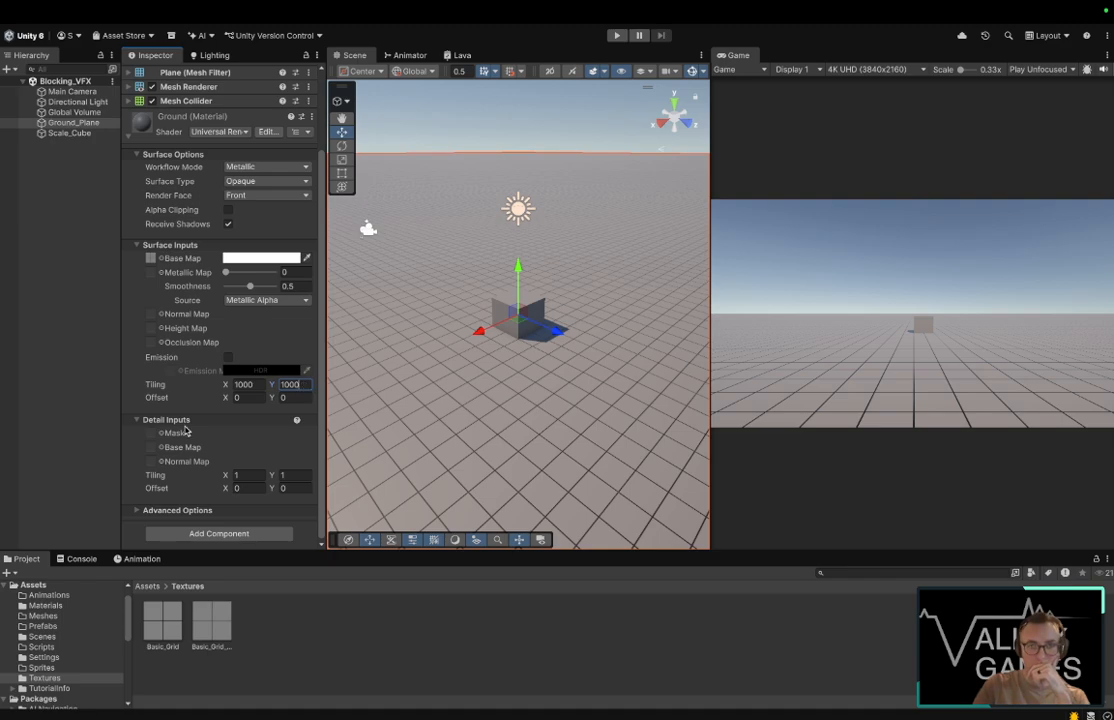
left_click(96, 424)
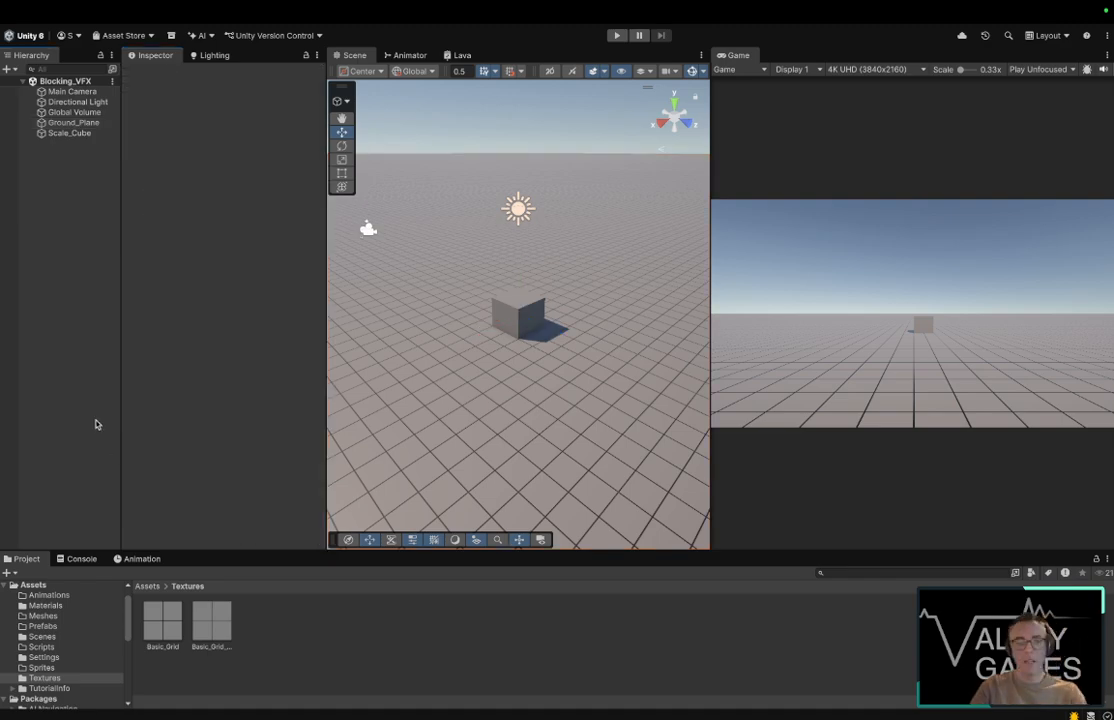
Step: Check the grid size against Scale_Cube, set the Ground material's Surface Inputs tiling to 500 on X and Y, and deselect Ground_Plane
left_click(533, 321)
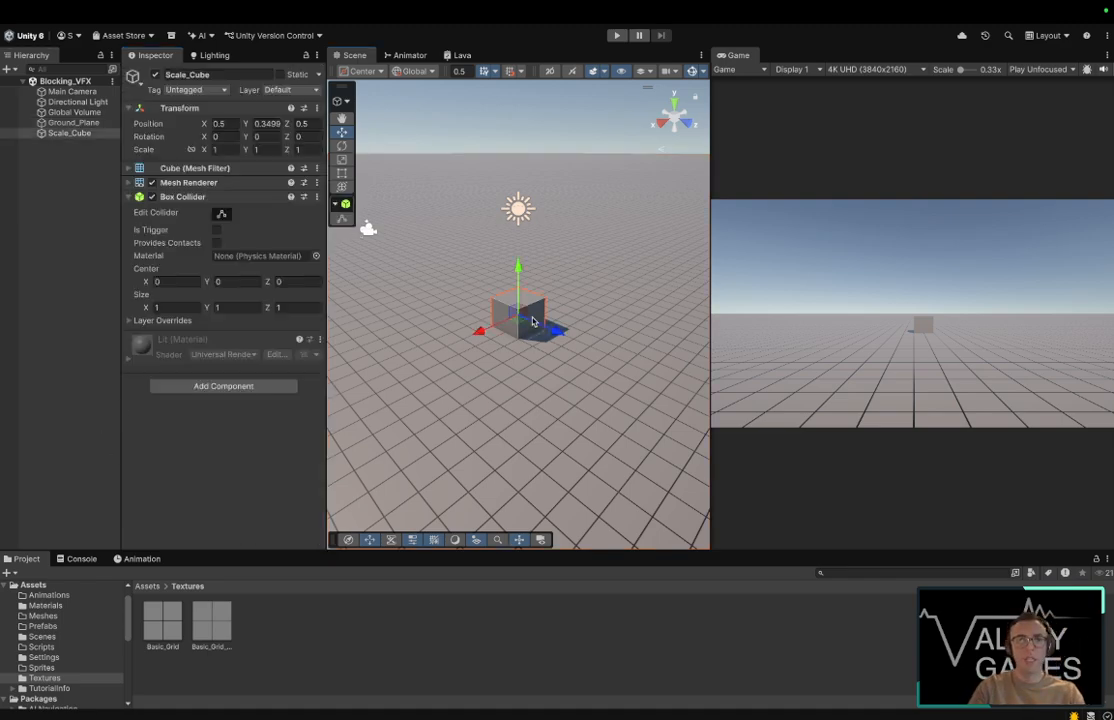
key("f")
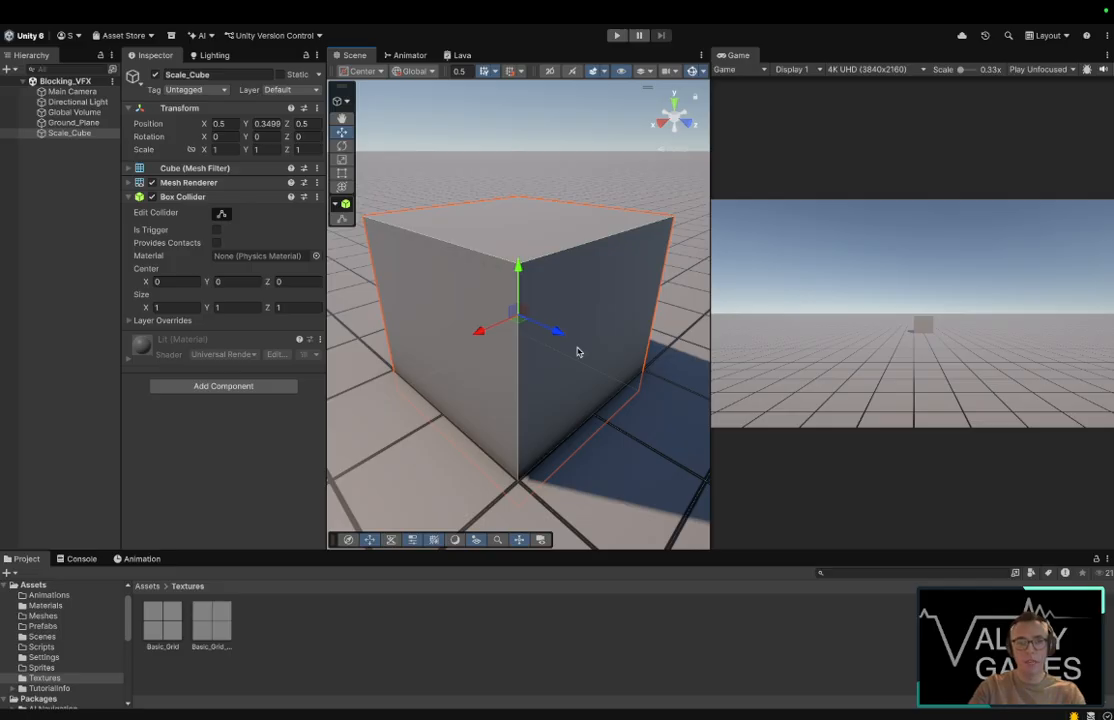
left_click_drag(577, 351, 602, 385)
scroll(672, 345, "down", 3)
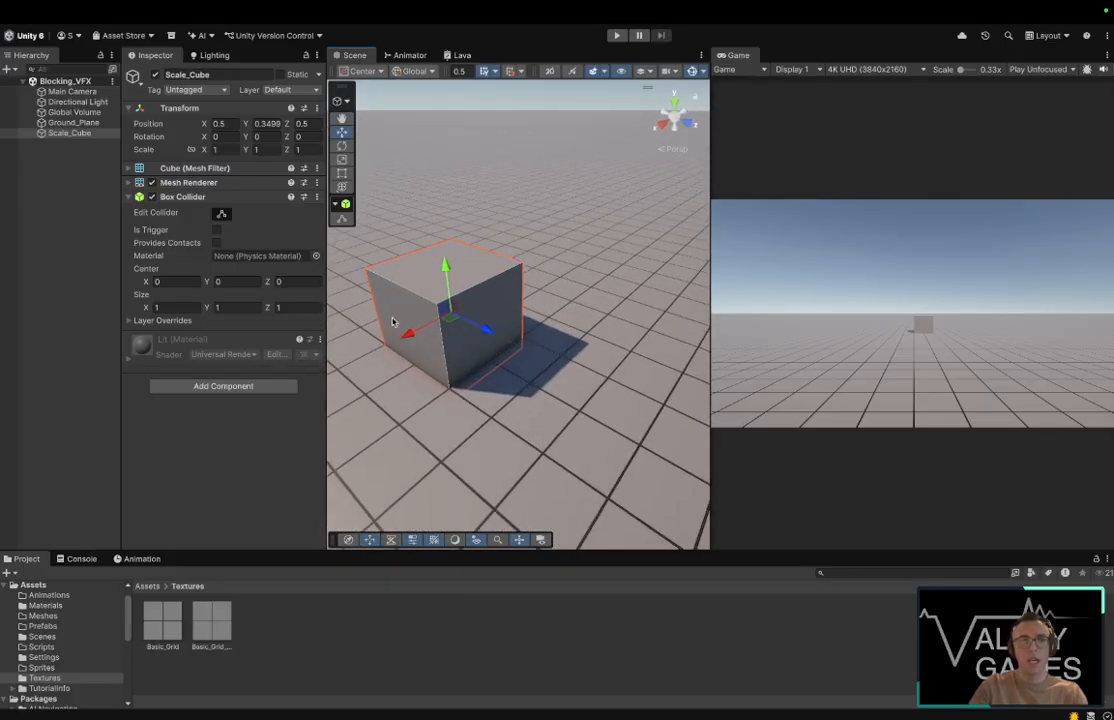
left_click(75, 122)
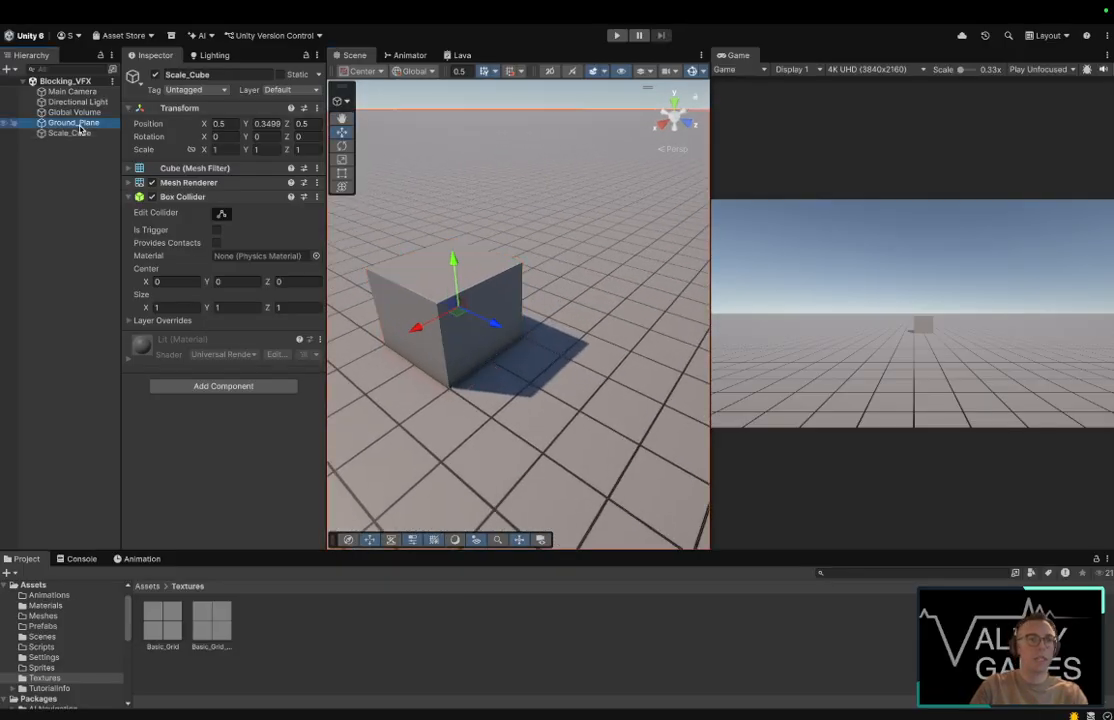
scroll(250, 403, "down", 3)
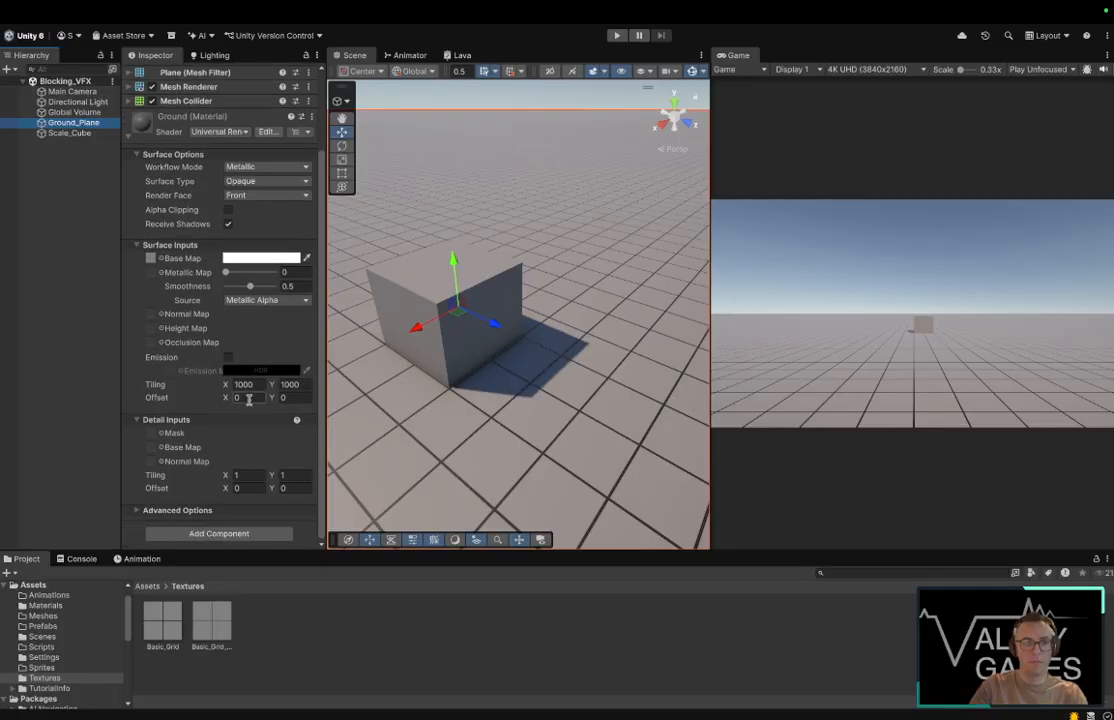
left_click(250, 384)
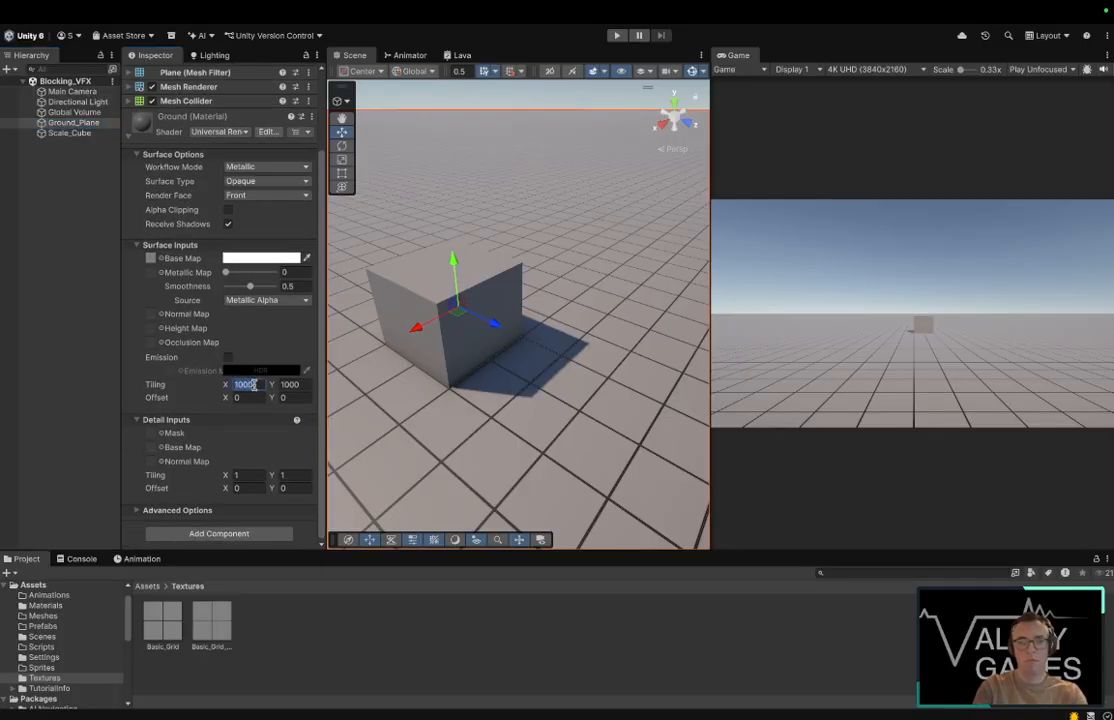
type("500")
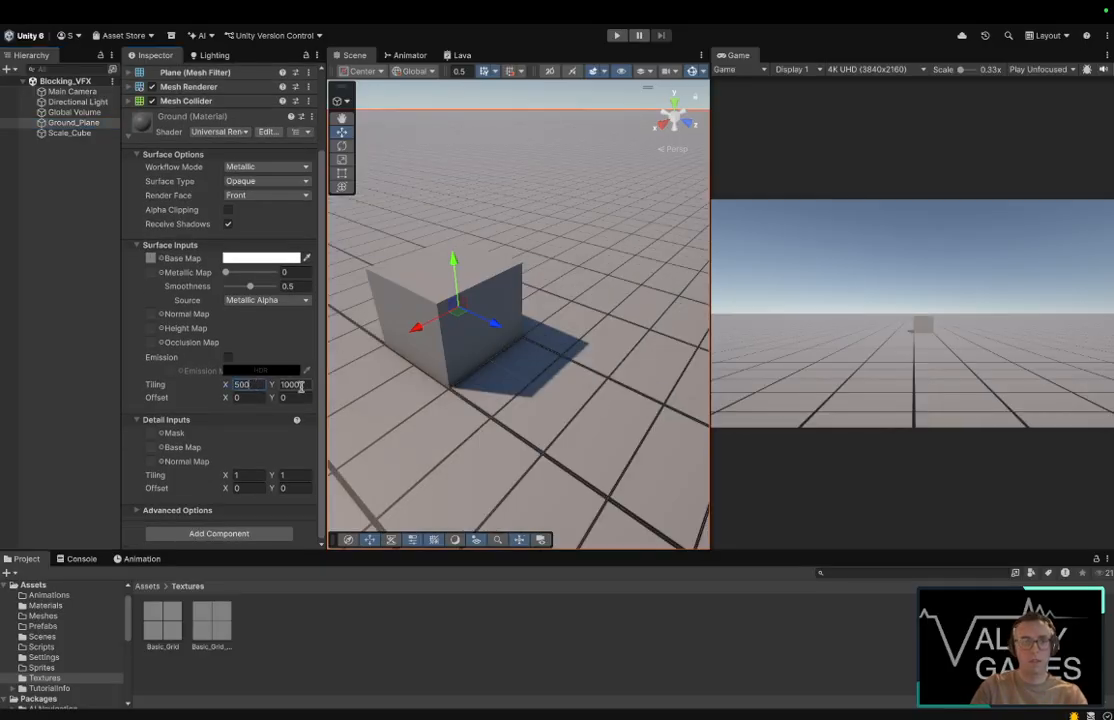
left_click(300, 386)
type("500")
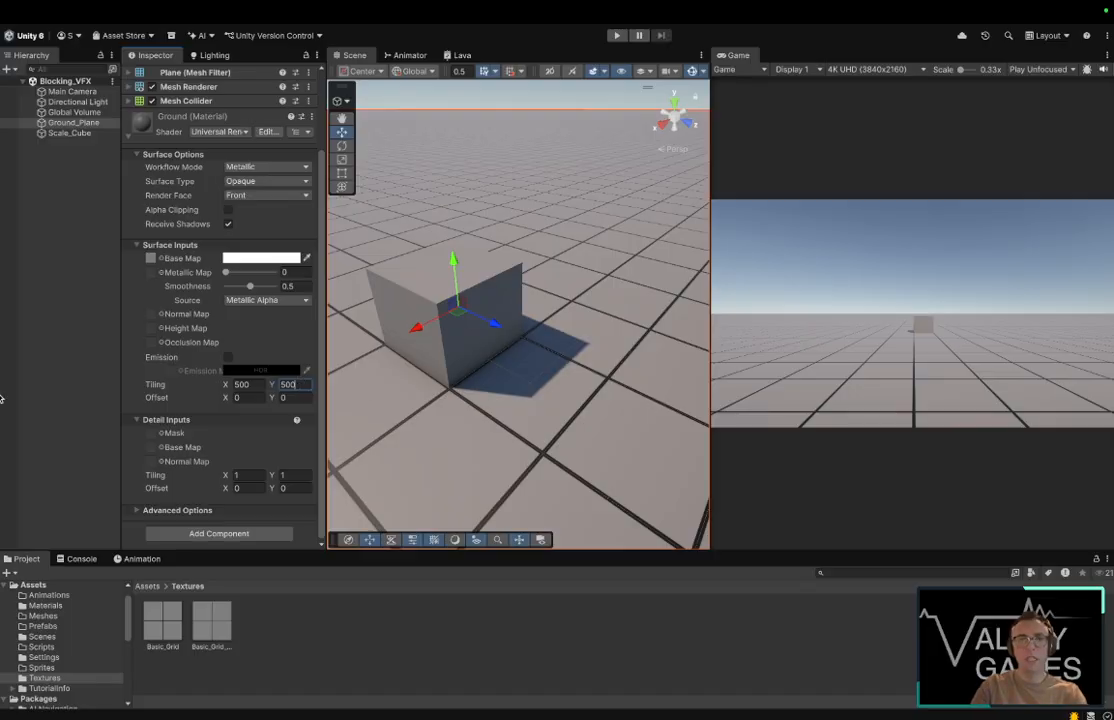
left_click(35, 298)
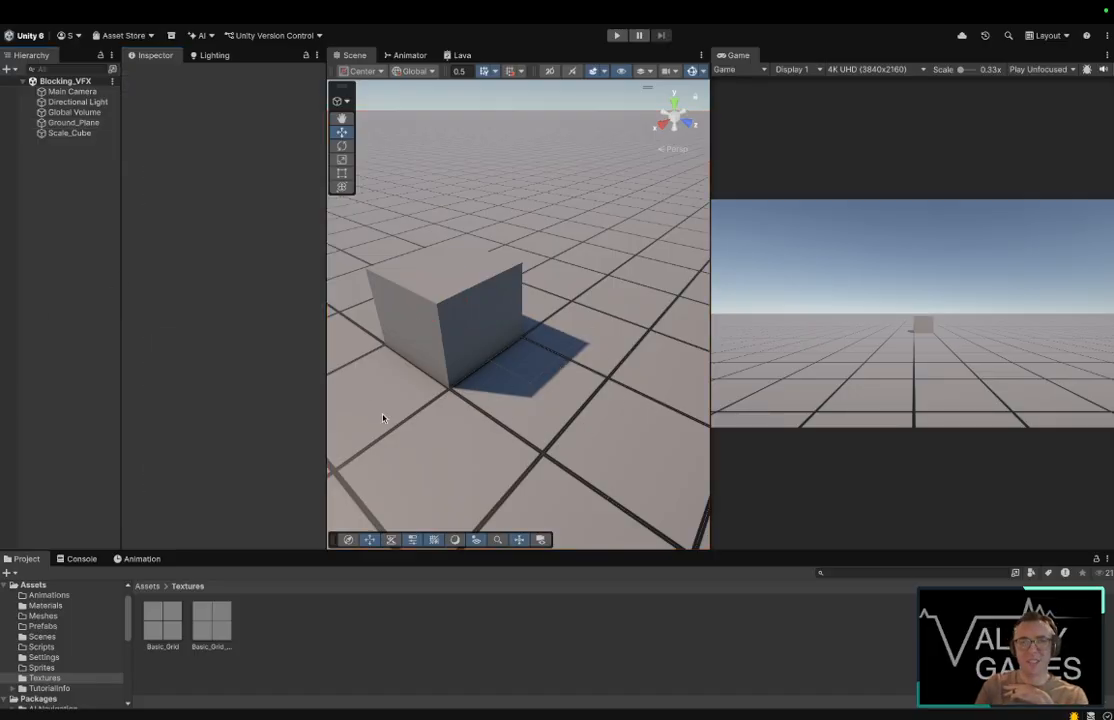
Step: Reset Scale_Cube's position, set its Y position to 0.5 so it rests on the ground, and deselect it
left_click(458, 295)
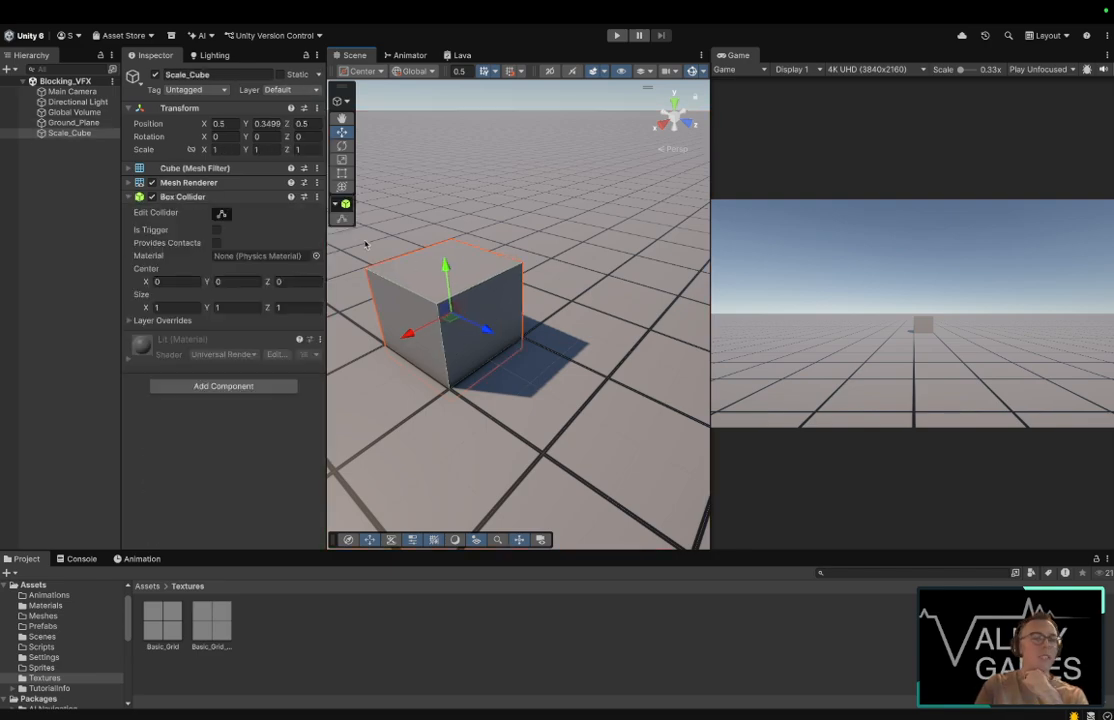
left_click(317, 108)
mouse_move(425, 256)
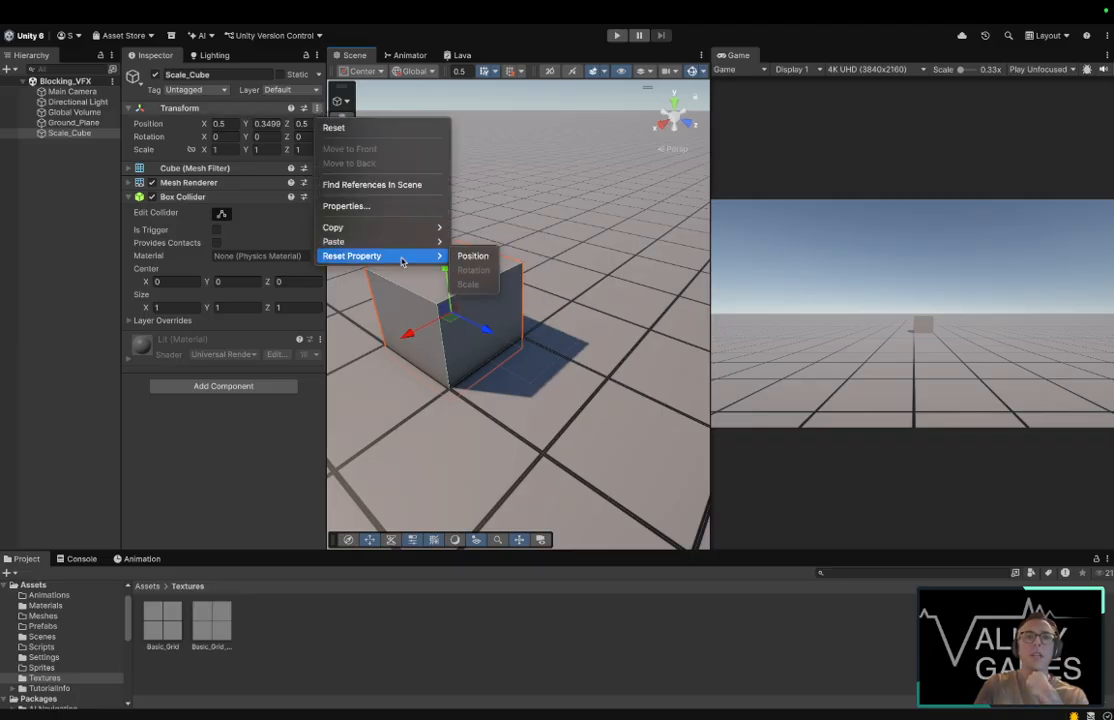
left_click(487, 258)
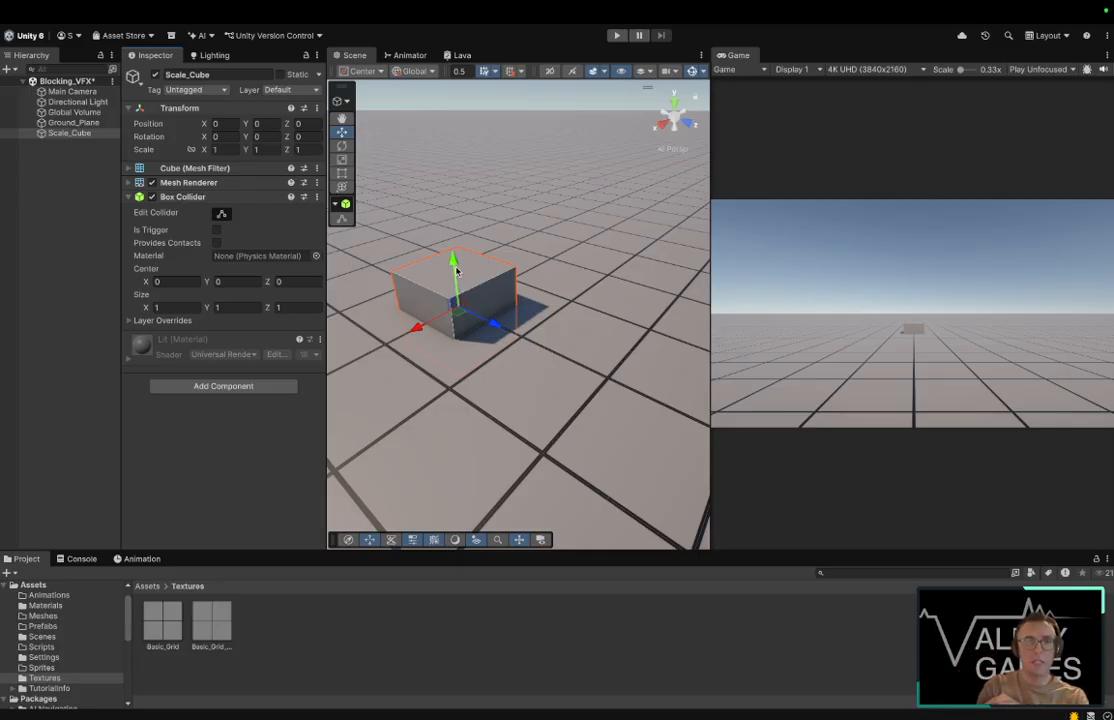
left_click_drag(454, 264, 455, 232)
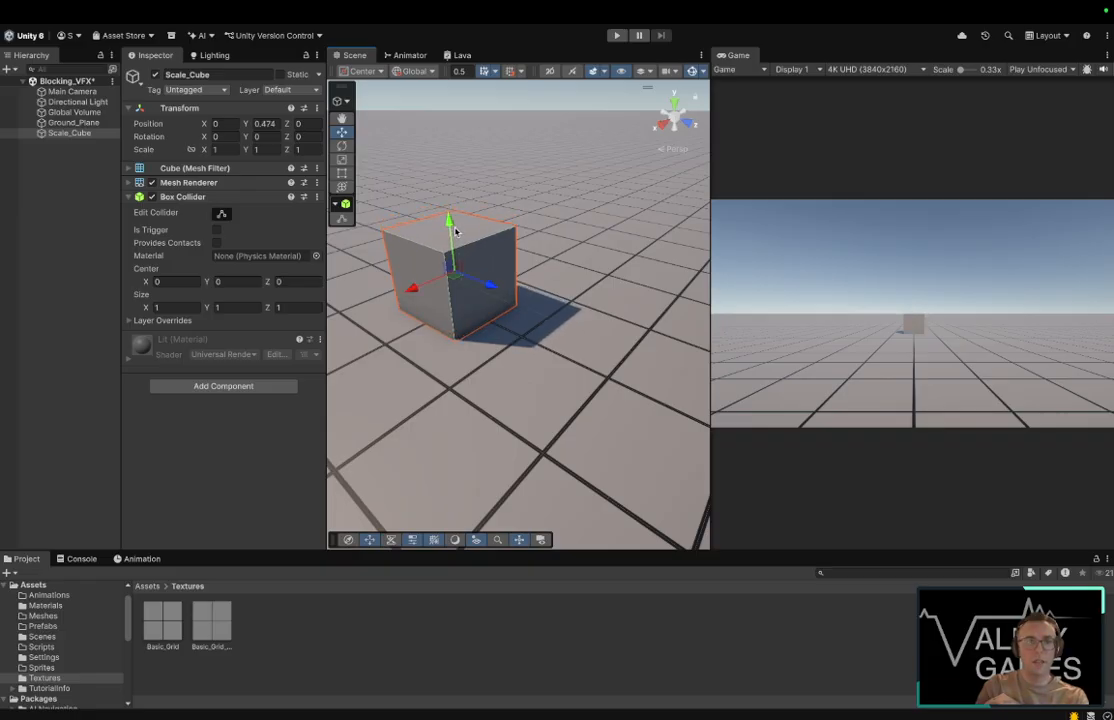
left_click(274, 122)
type("0.5")
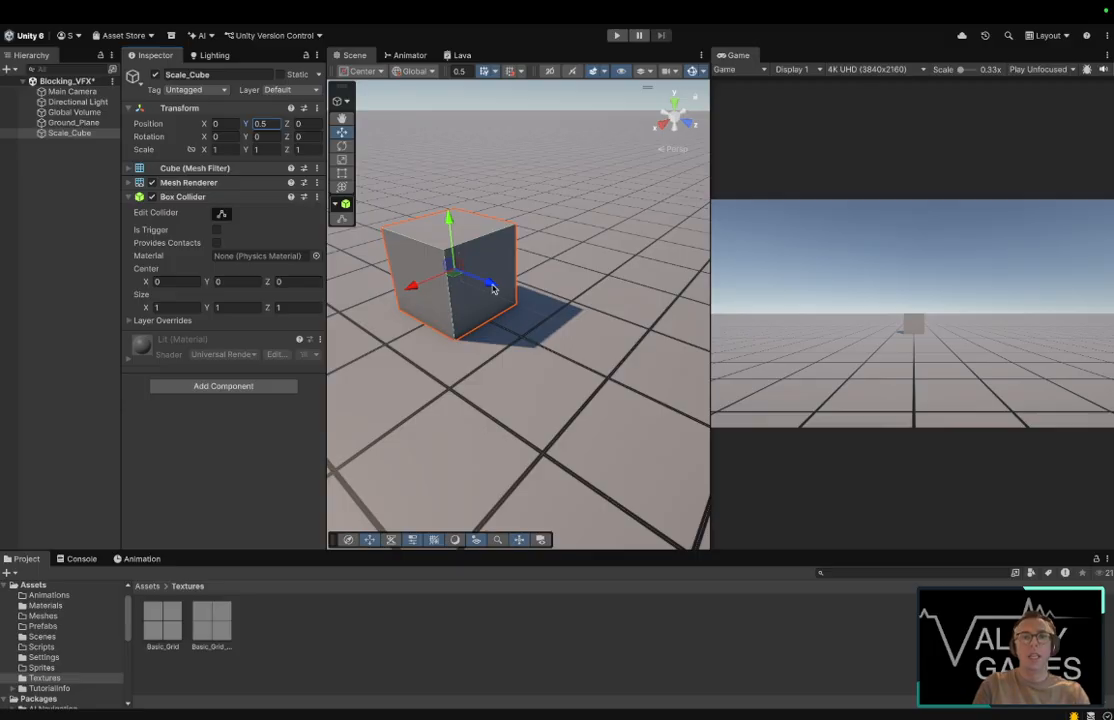
left_click_drag(536, 205, 519, 183)
key("s")
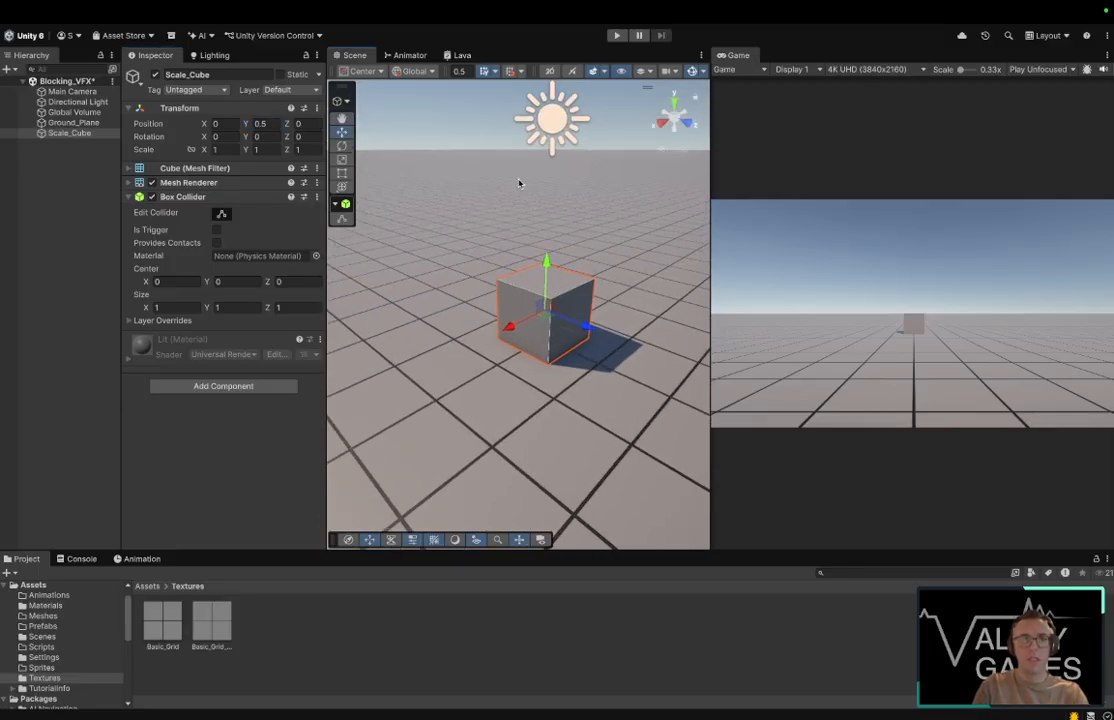
left_click(46, 239)
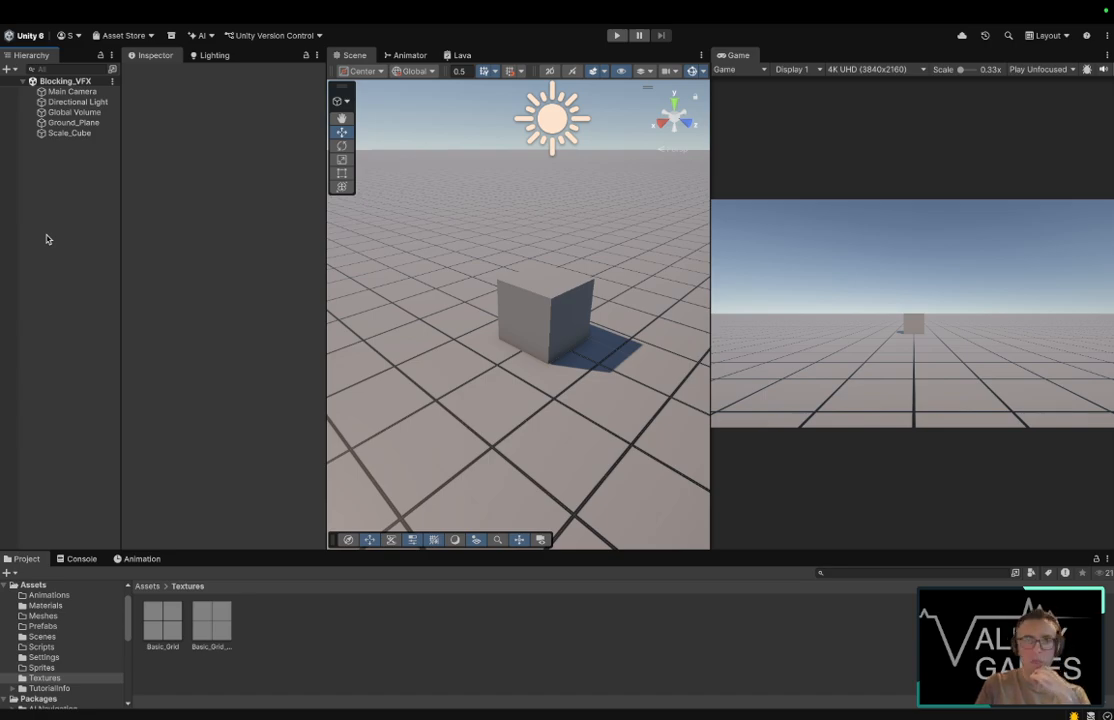
Step: Install the 2D feature set from the Unity Registry in the Package Manager after reviewing its included packages
mouse_move(266, 3)
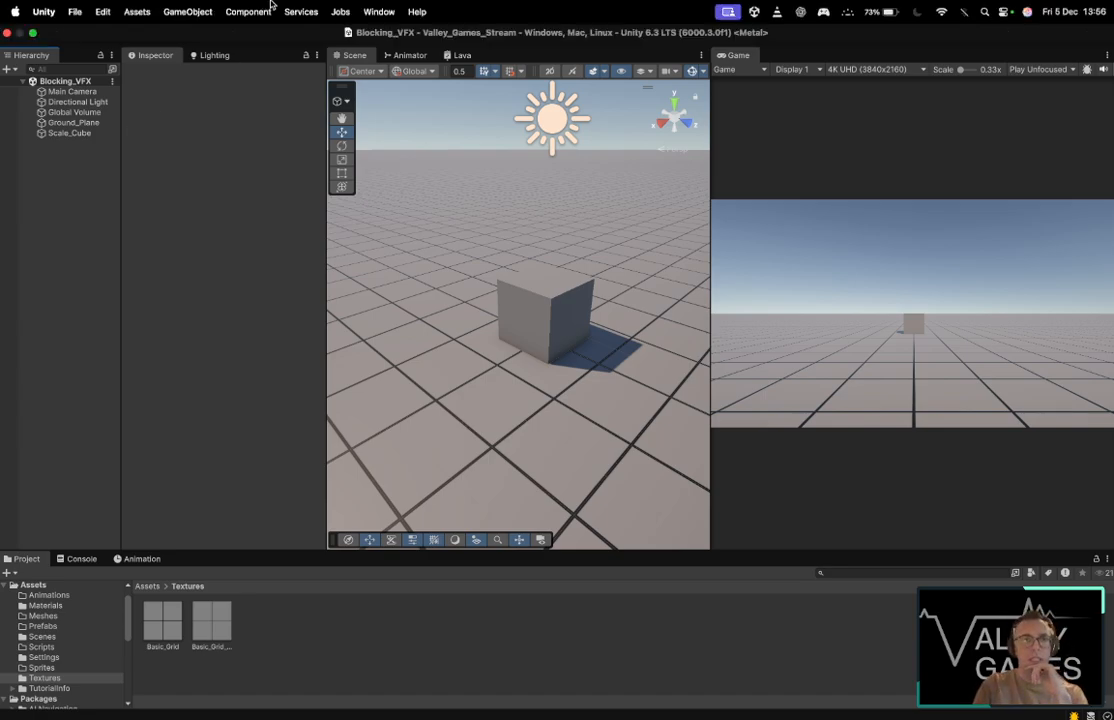
left_click(378, 11)
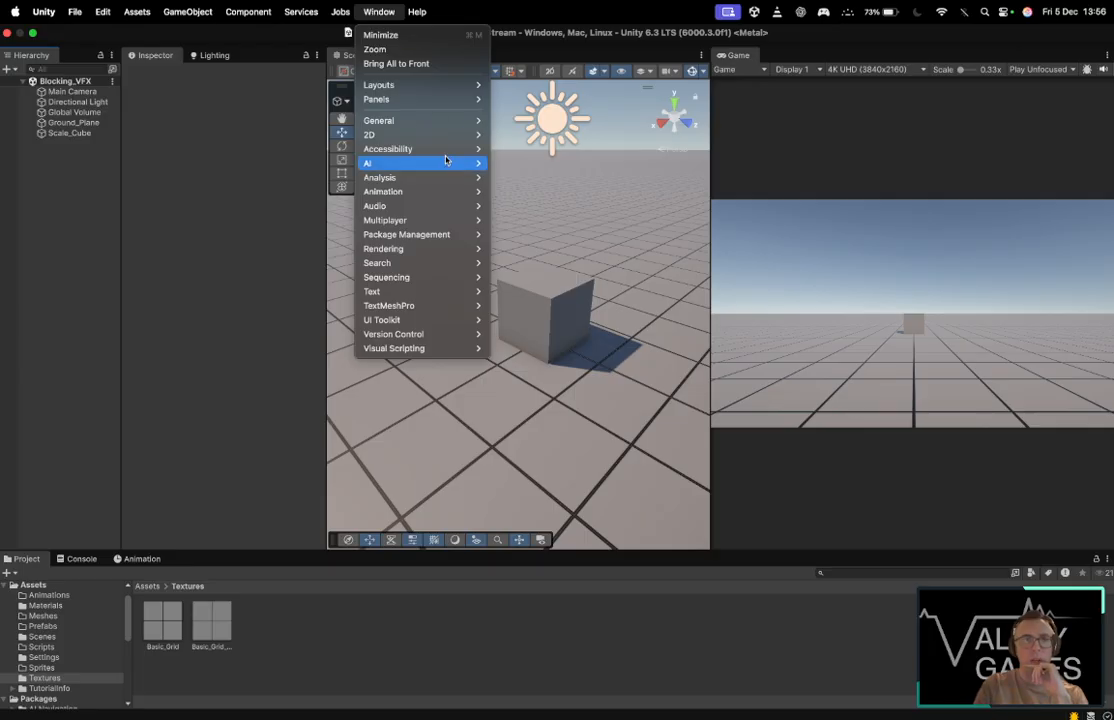
mouse_move(437, 224)
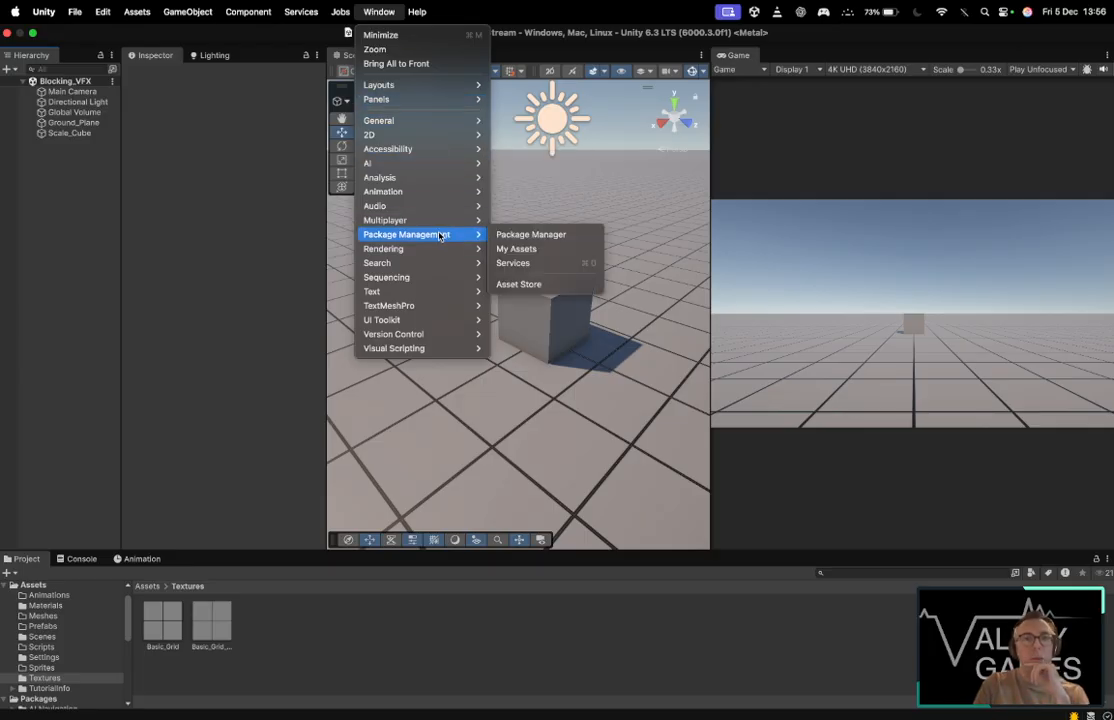
left_click(559, 236)
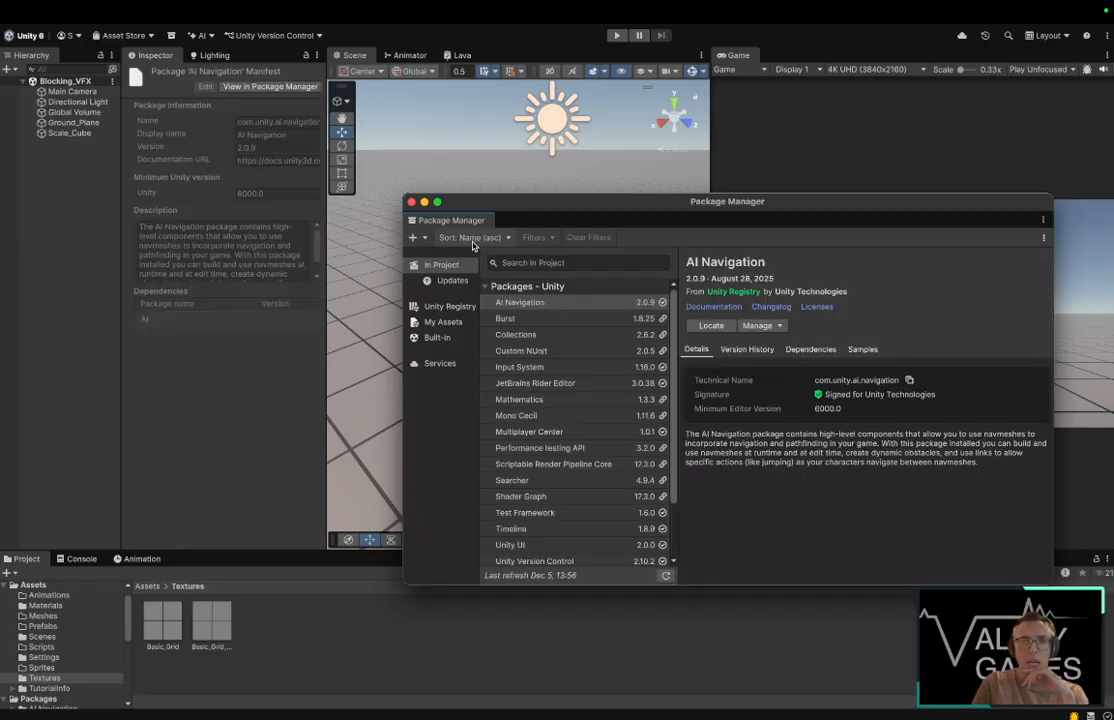
left_click(458, 307)
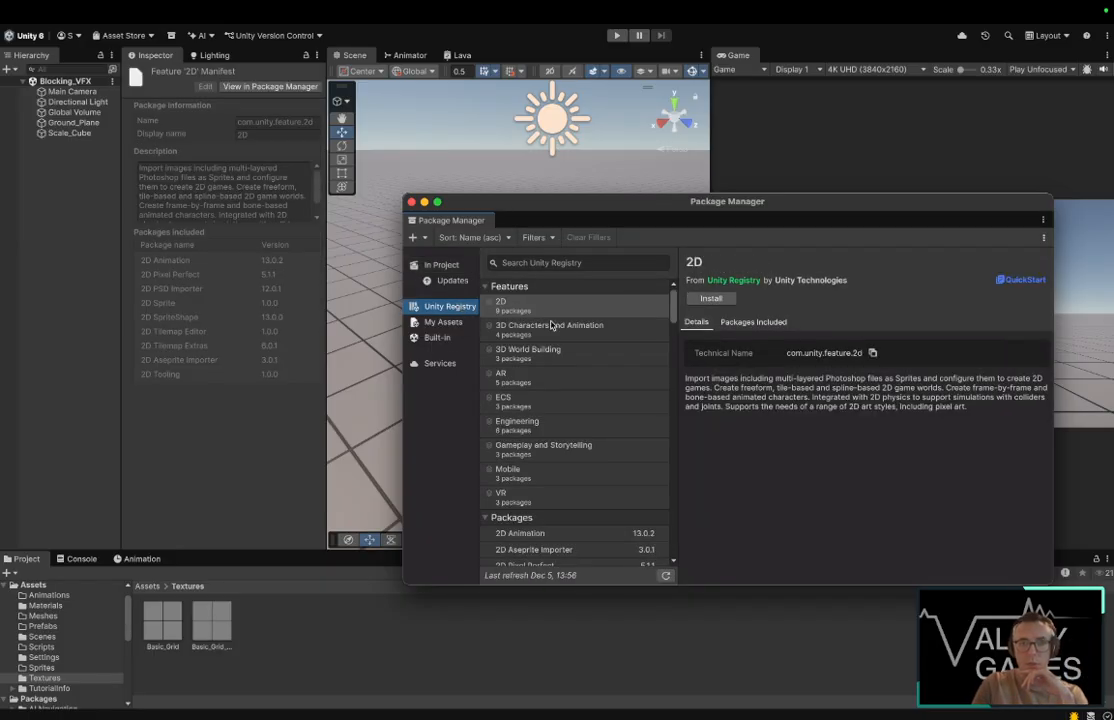
left_click(587, 305)
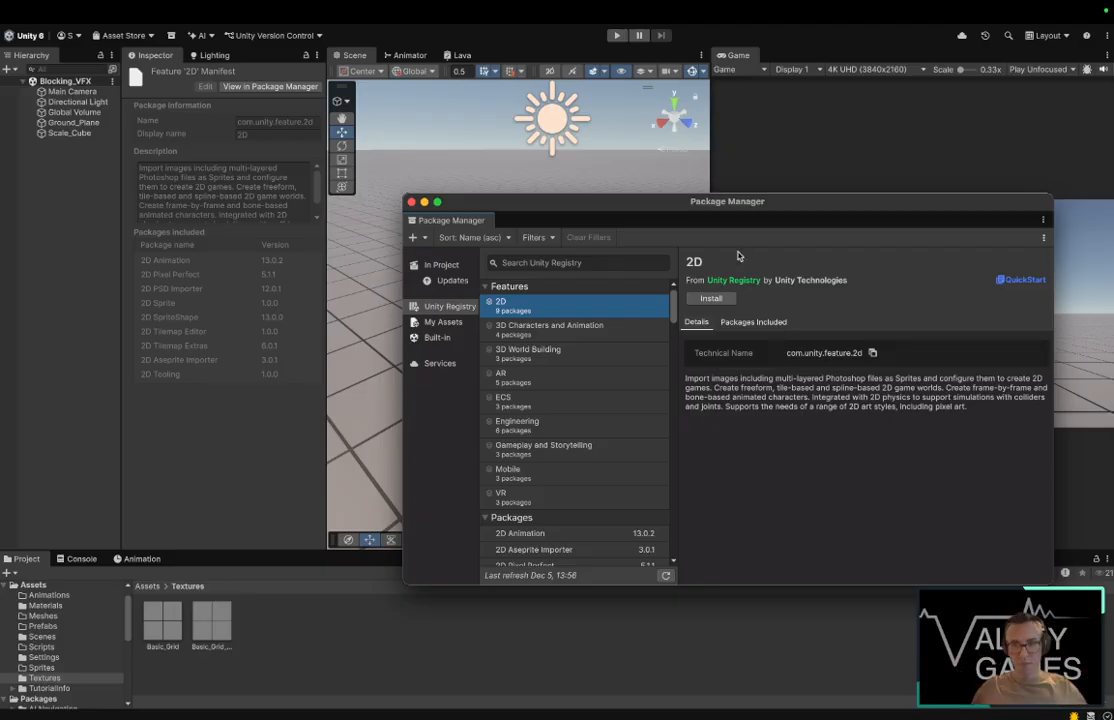
left_click(748, 326)
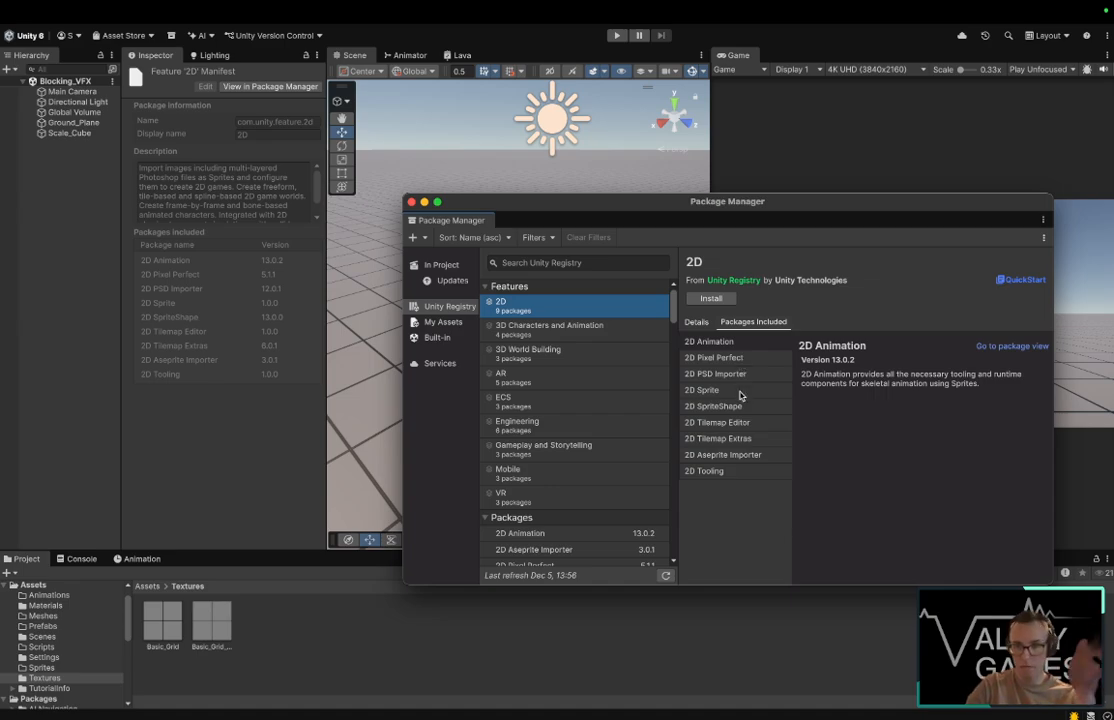
left_click(714, 299)
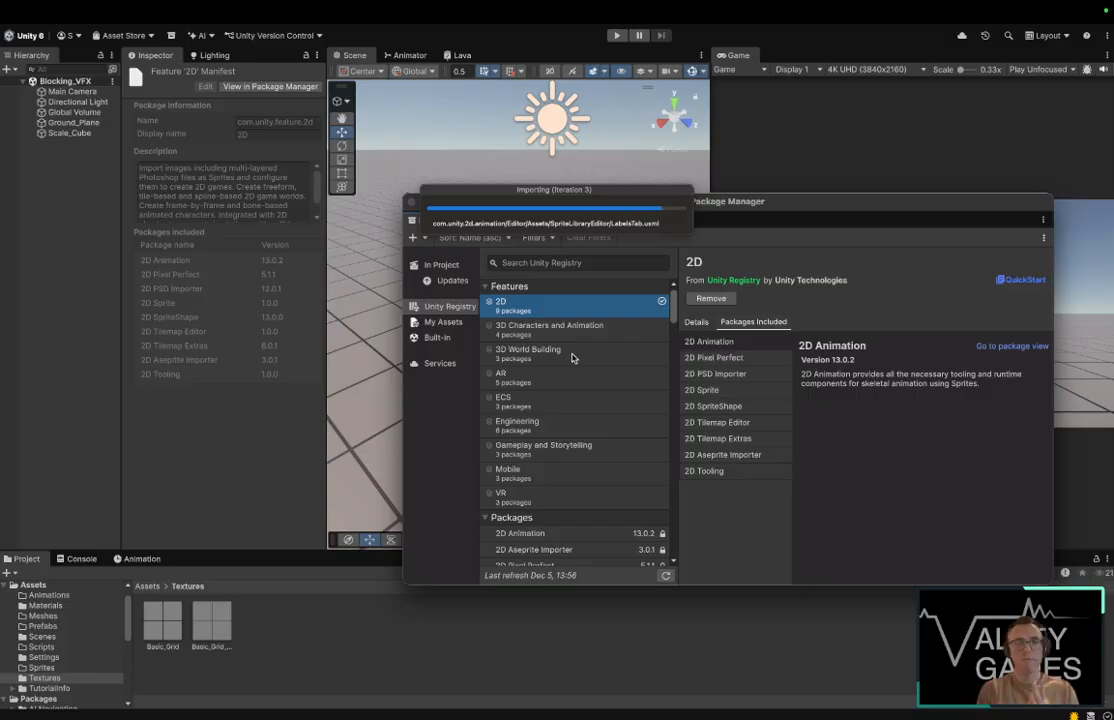
Step: Check which packages the 3D World Building feature set includes, close the Package Manager and clear the selection
left_click(572, 358)
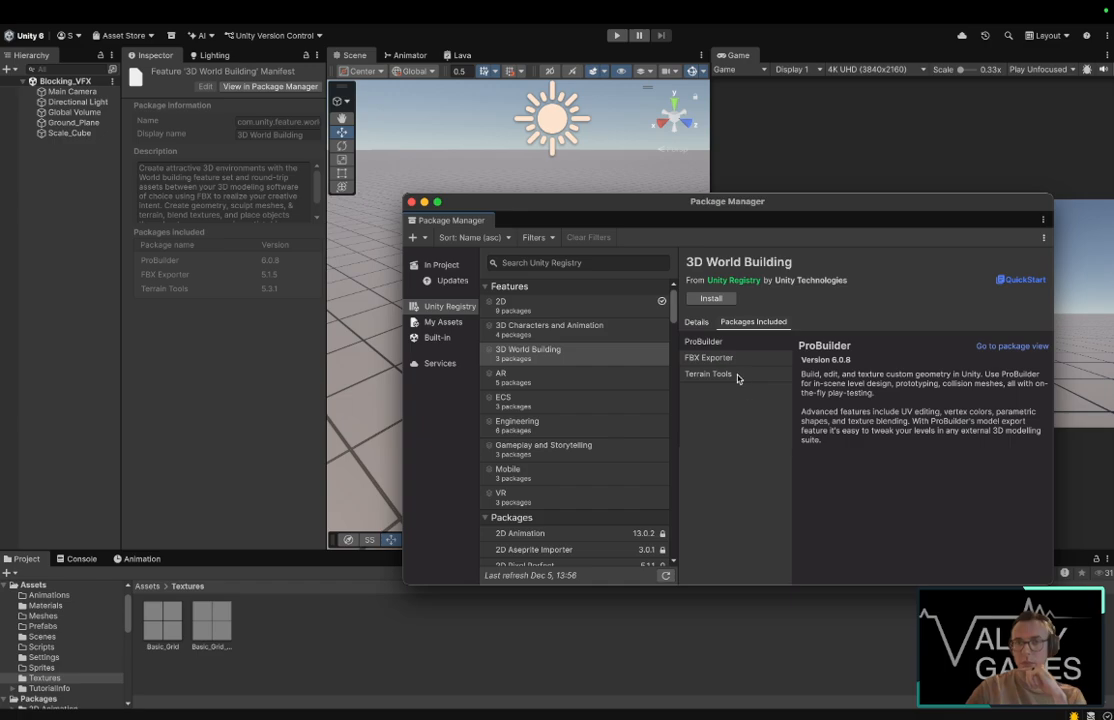
left_click(411, 203)
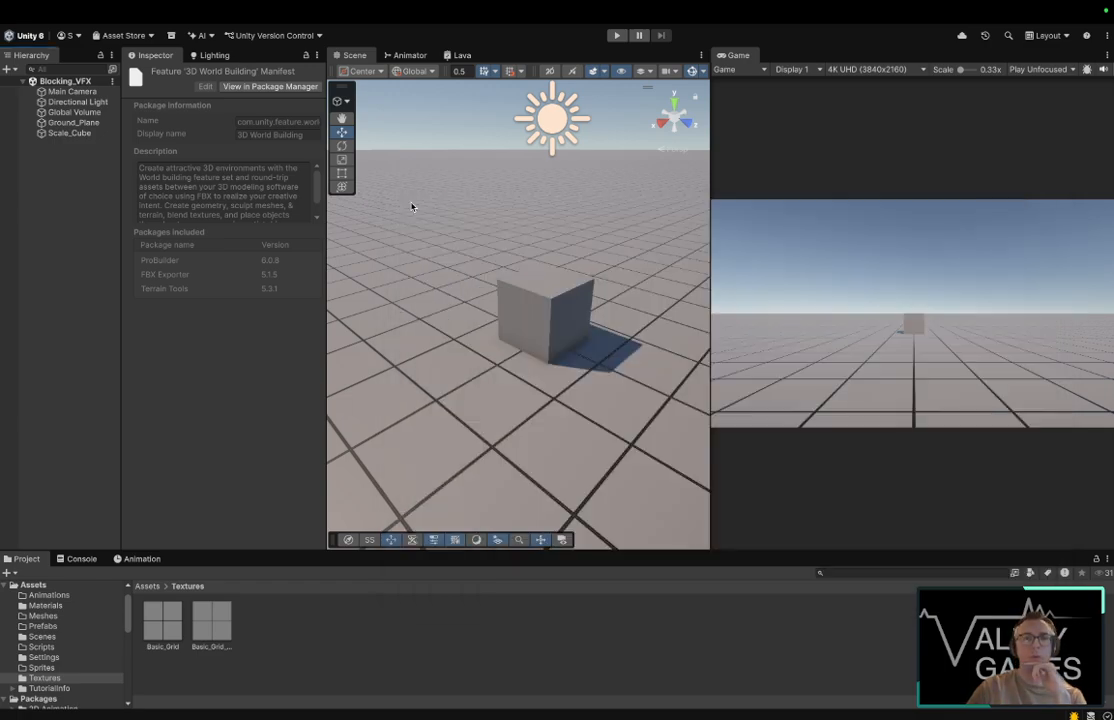
left_click(81, 327)
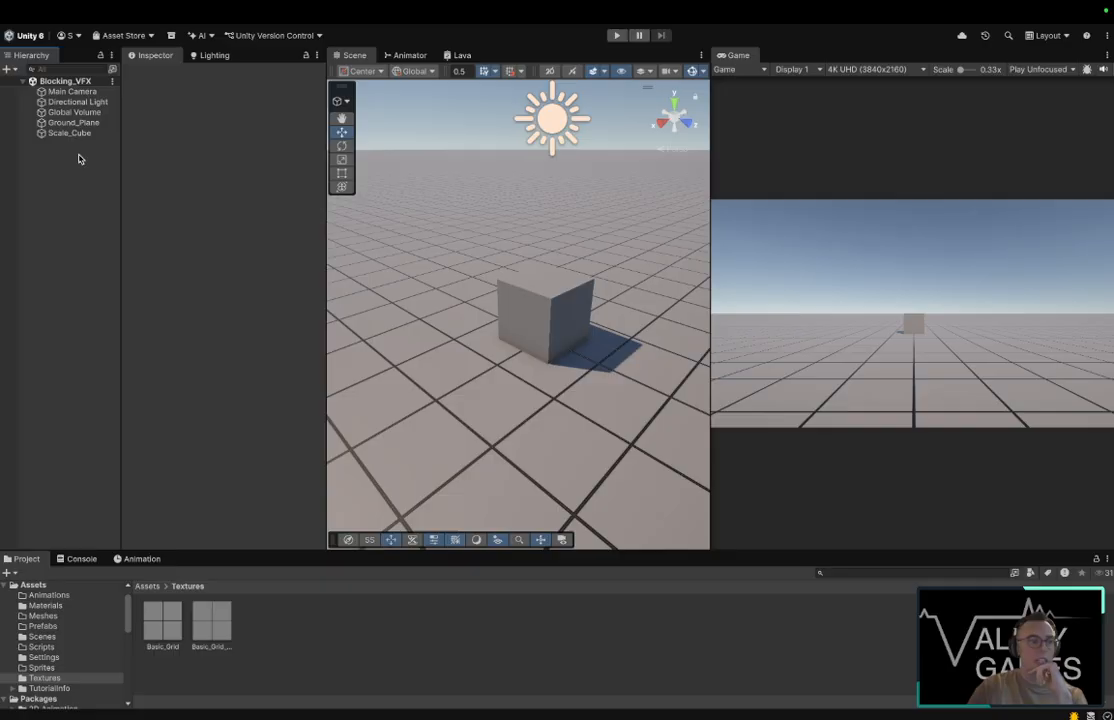
Step: Leave all scene objects deselected and show the contents of the project's root Assets folder
left_click(80, 101)
left_click(58, 276)
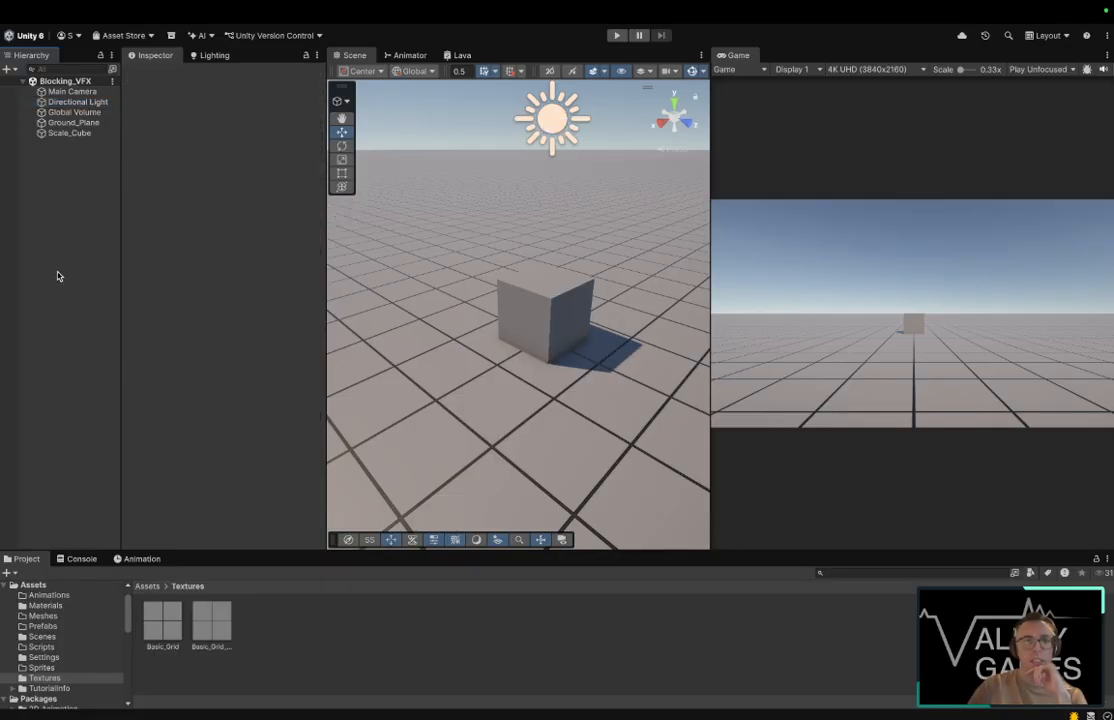
left_click(58, 588)
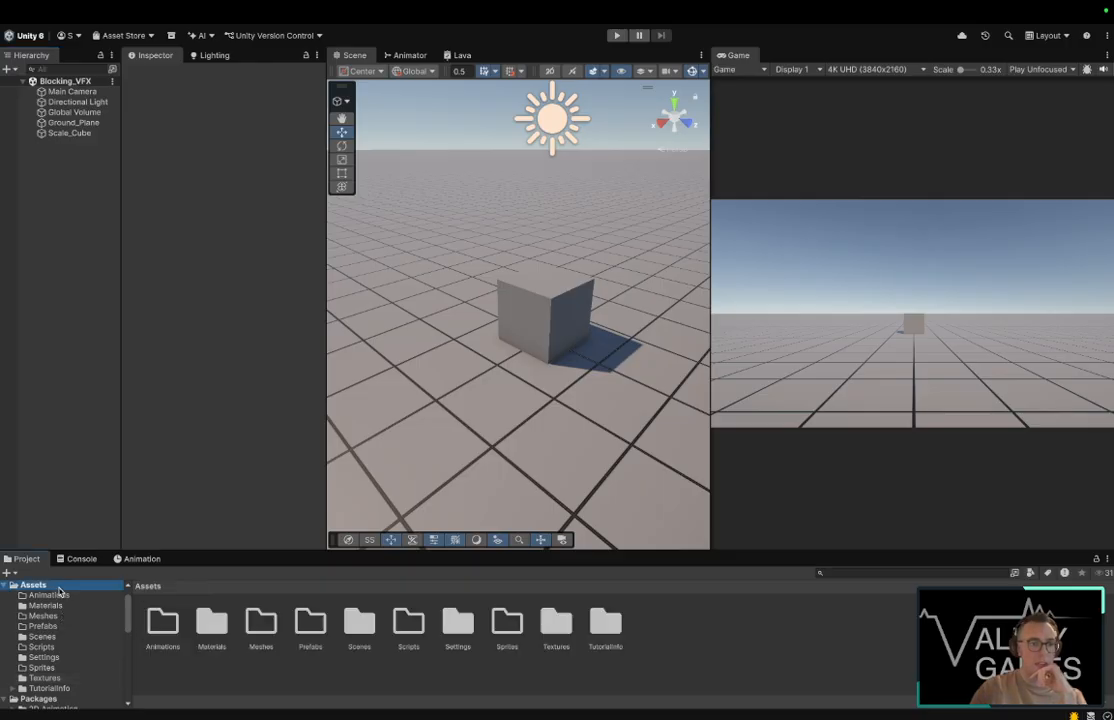
Step: Create a folder named Skyboxes in the project's Assets folder and open it
right_click(642, 622)
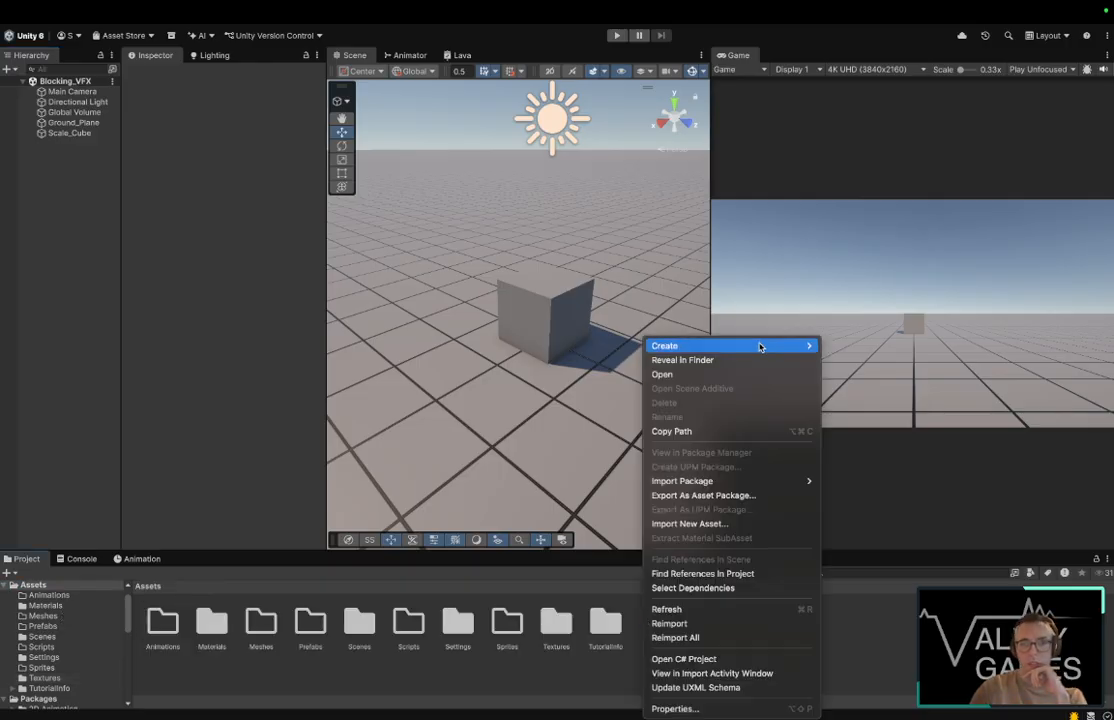
mouse_move(754, 346)
left_click(860, 343)
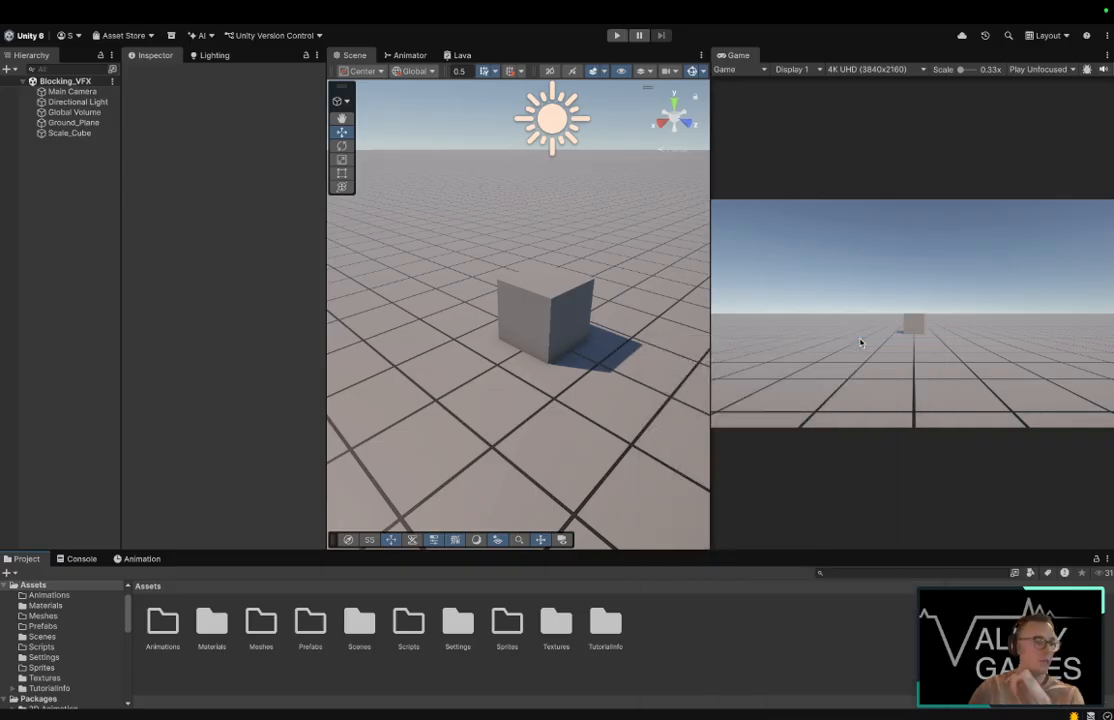
type("Sh")
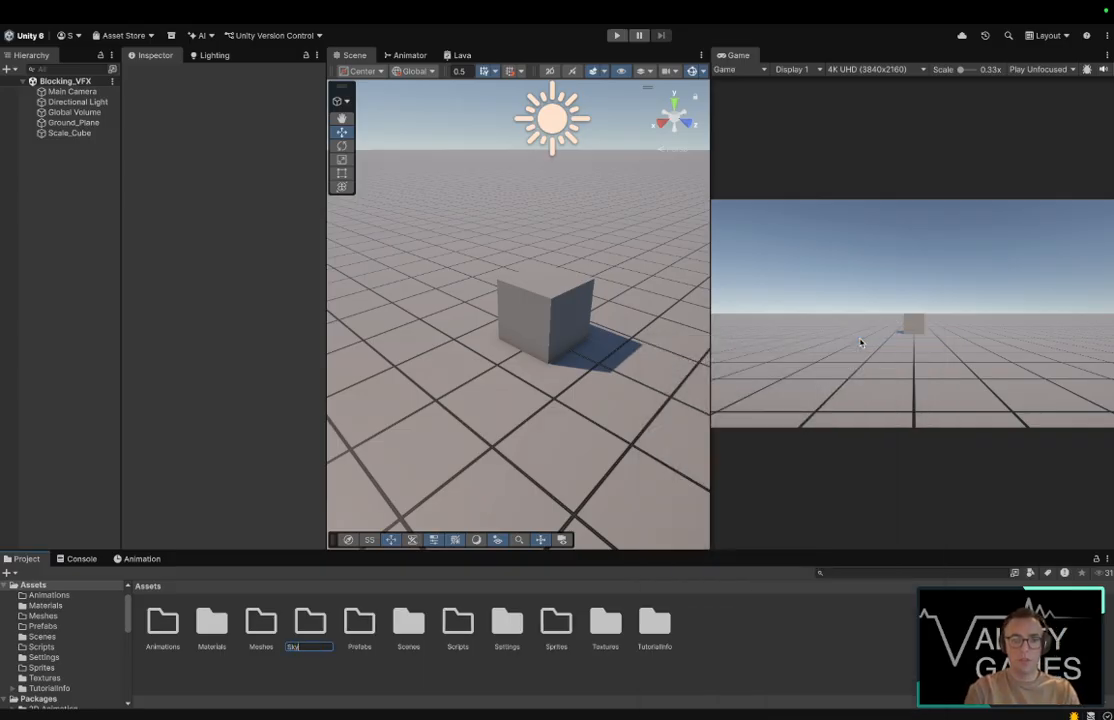
key("Return")
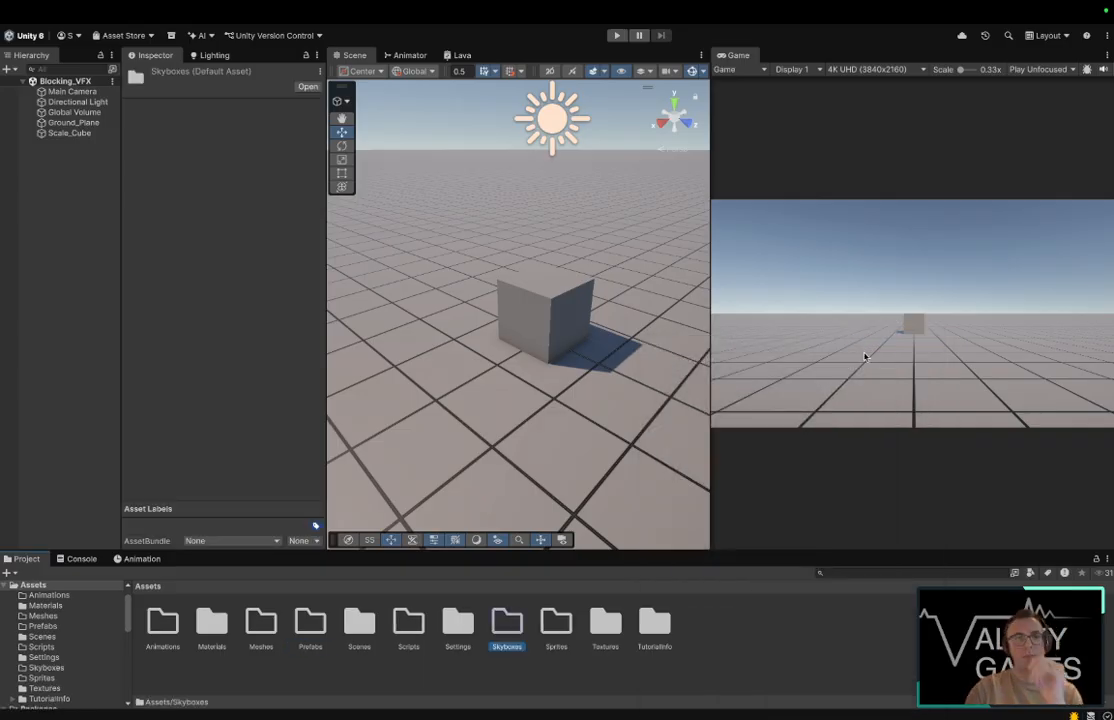
double_click(499, 637)
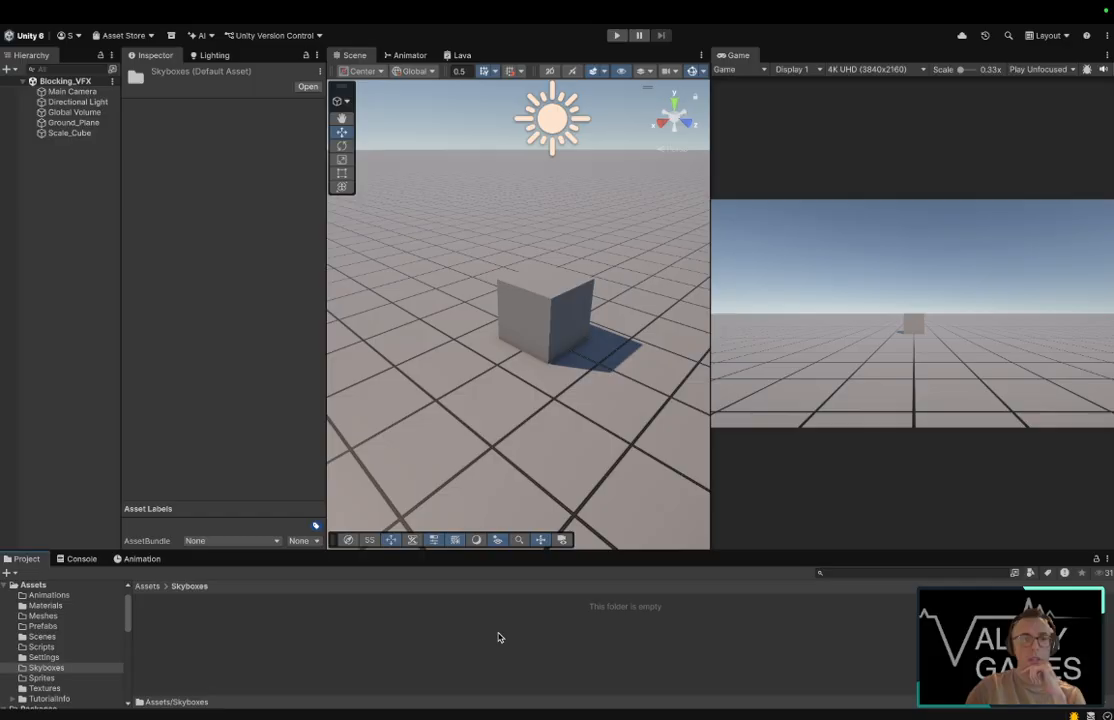
Step: Create a new material named Skybox_1 in the Skyboxes folder
right_click(241, 623)
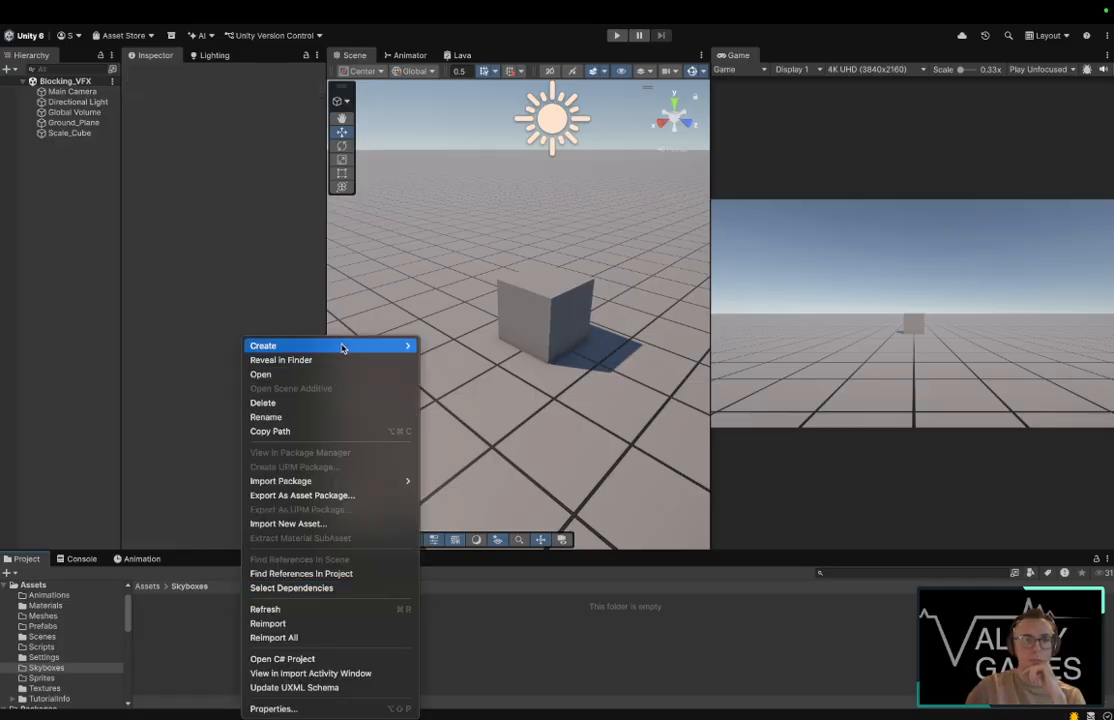
mouse_move(341, 346)
left_click(484, 354)
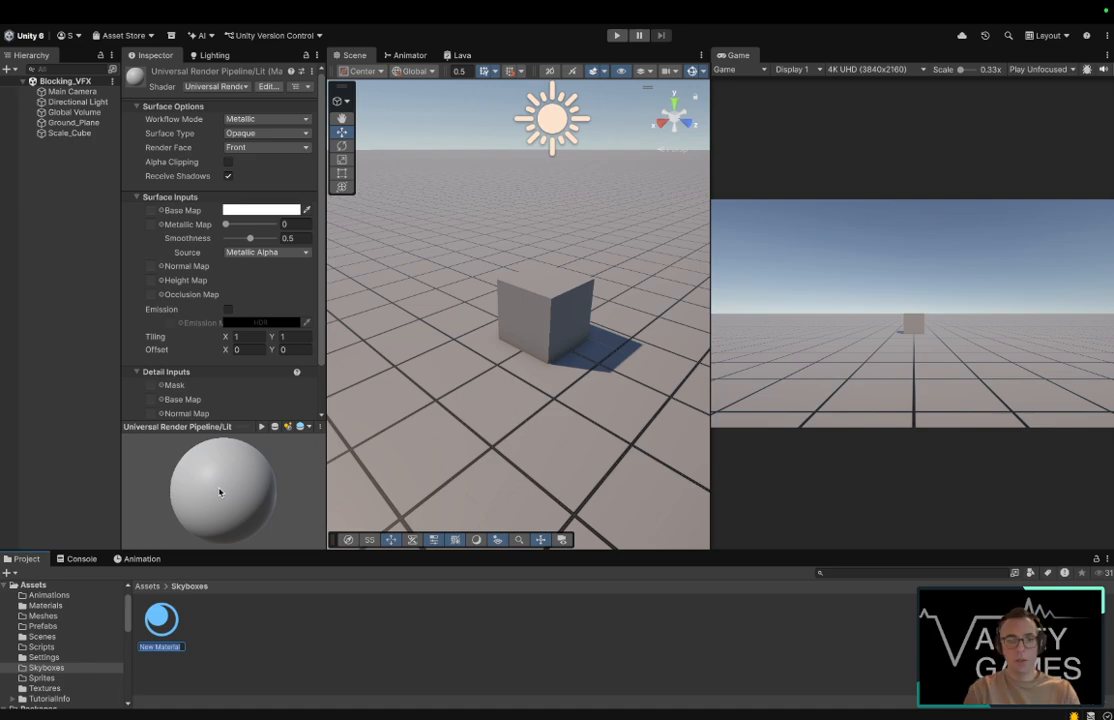
key("BackSpace")
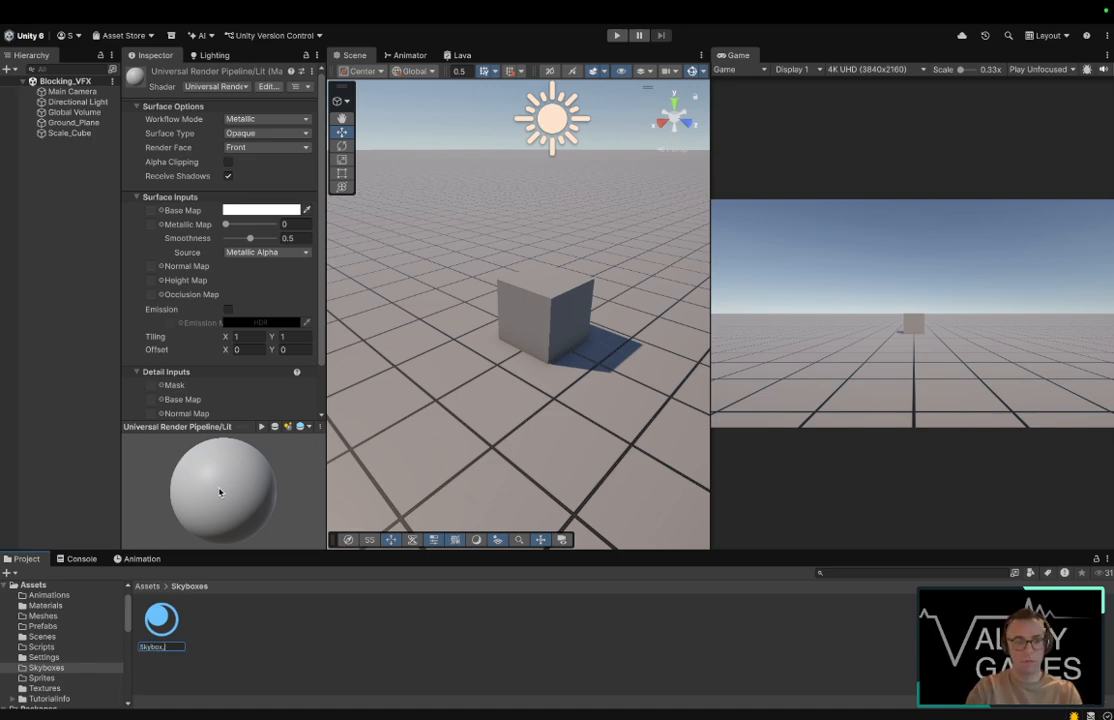
type("Skybox_1")
key("Return")
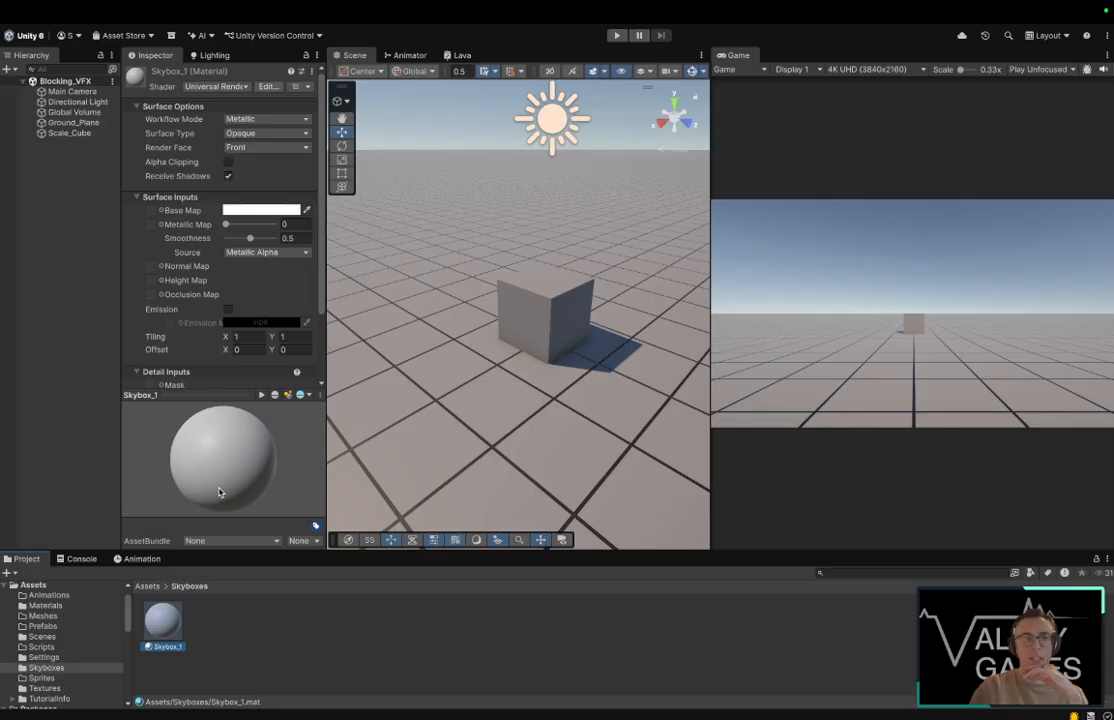
Step: Assign the Skybox/Procedural shader to the Skybox_1 material and apply it to the sky in the Scene view
left_click(245, 88)
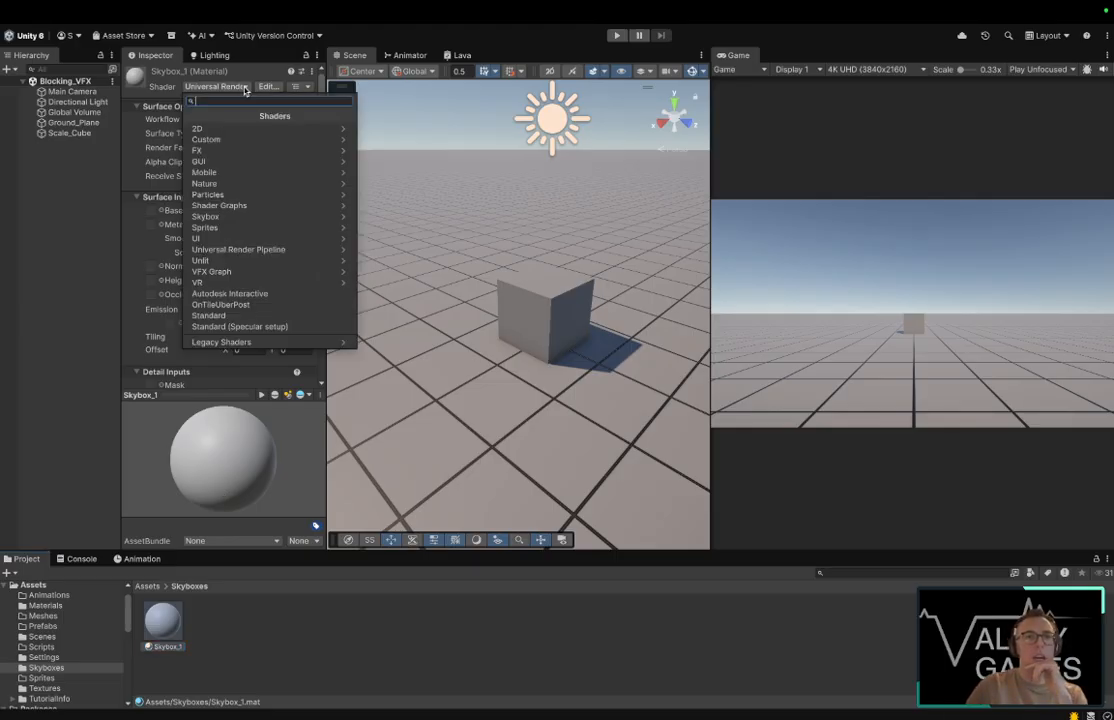
left_click(166, 89)
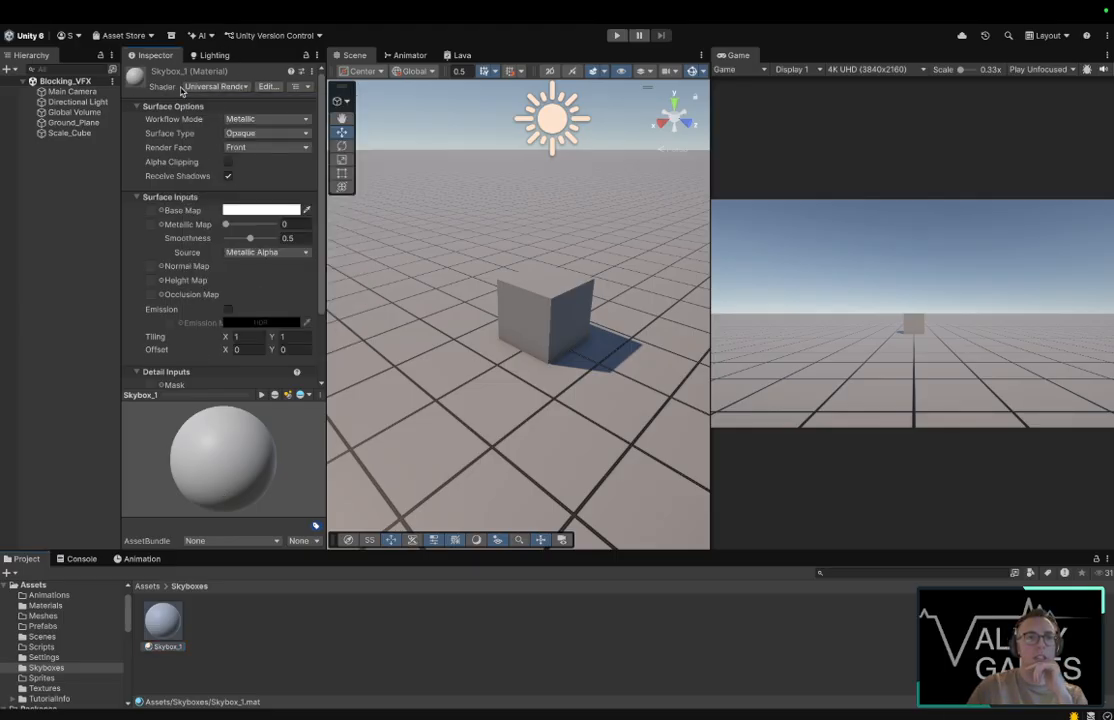
left_click(248, 88)
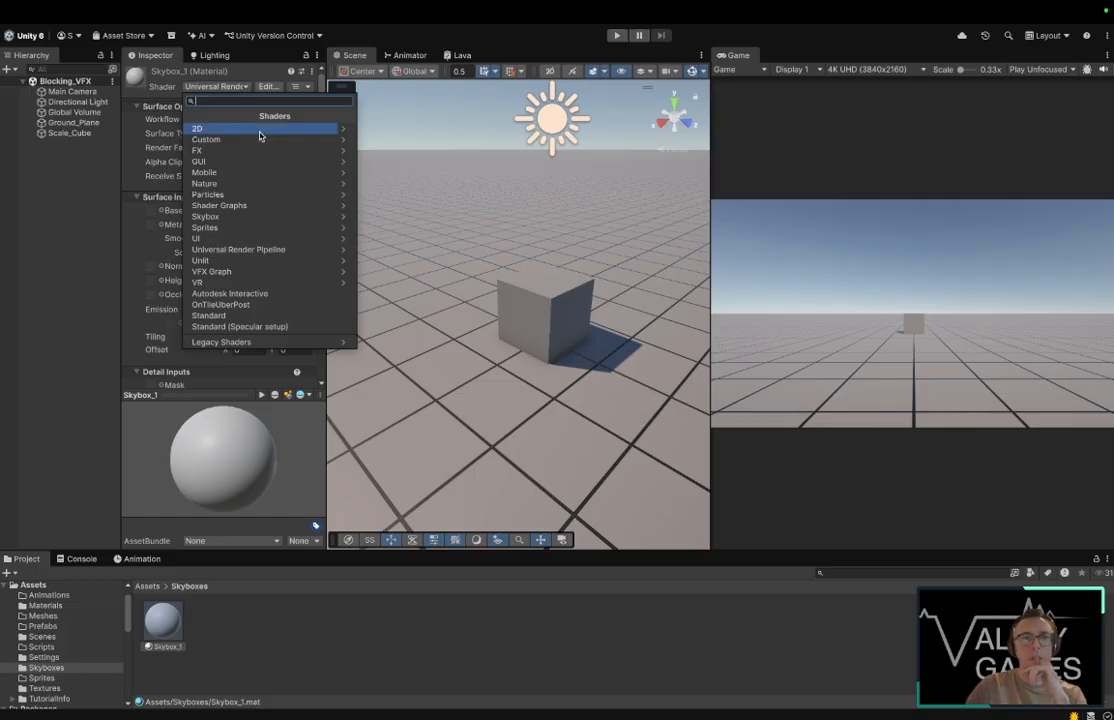
left_click(277, 217)
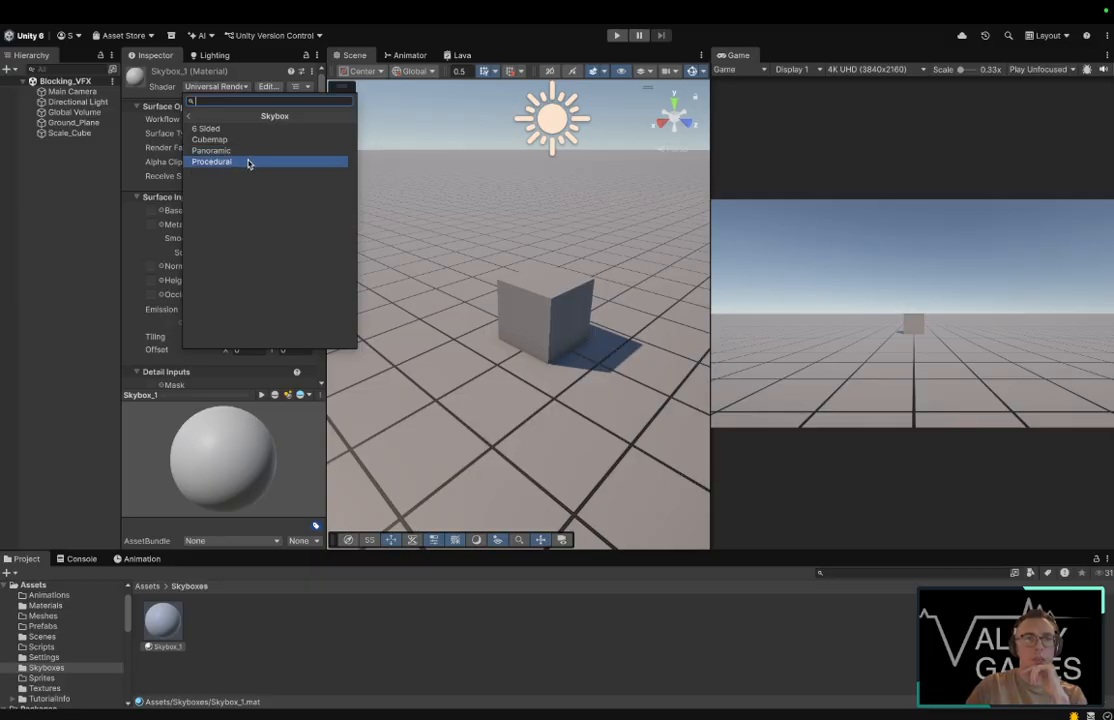
left_click(248, 163)
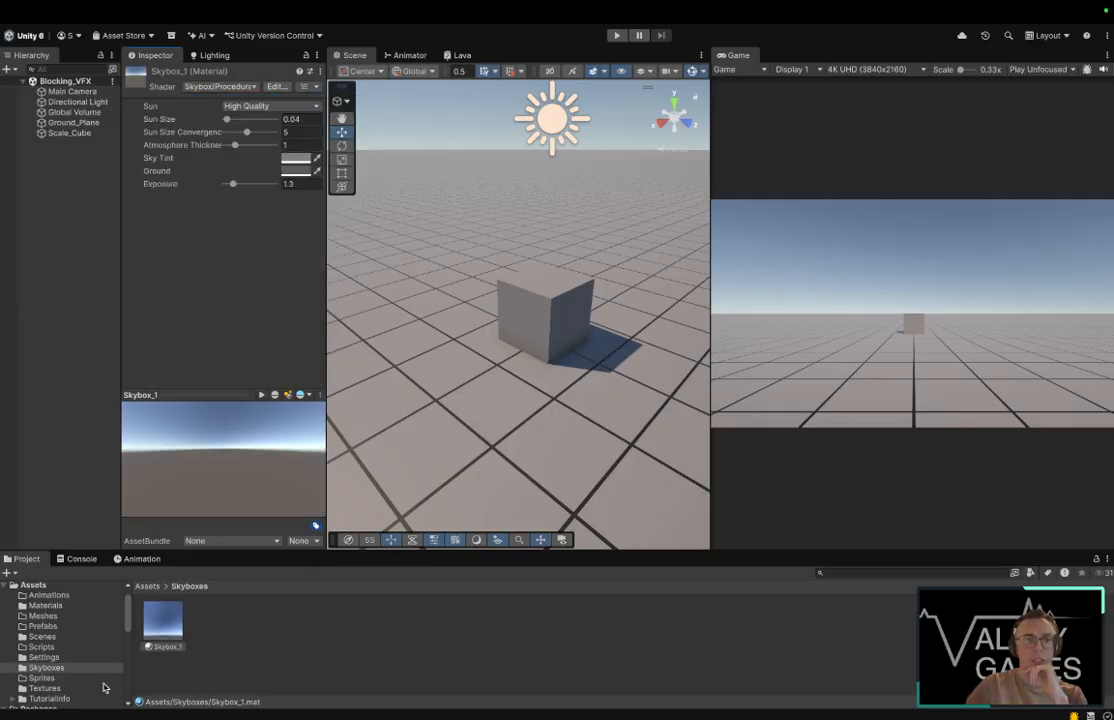
left_click_drag(163, 620, 390, 103)
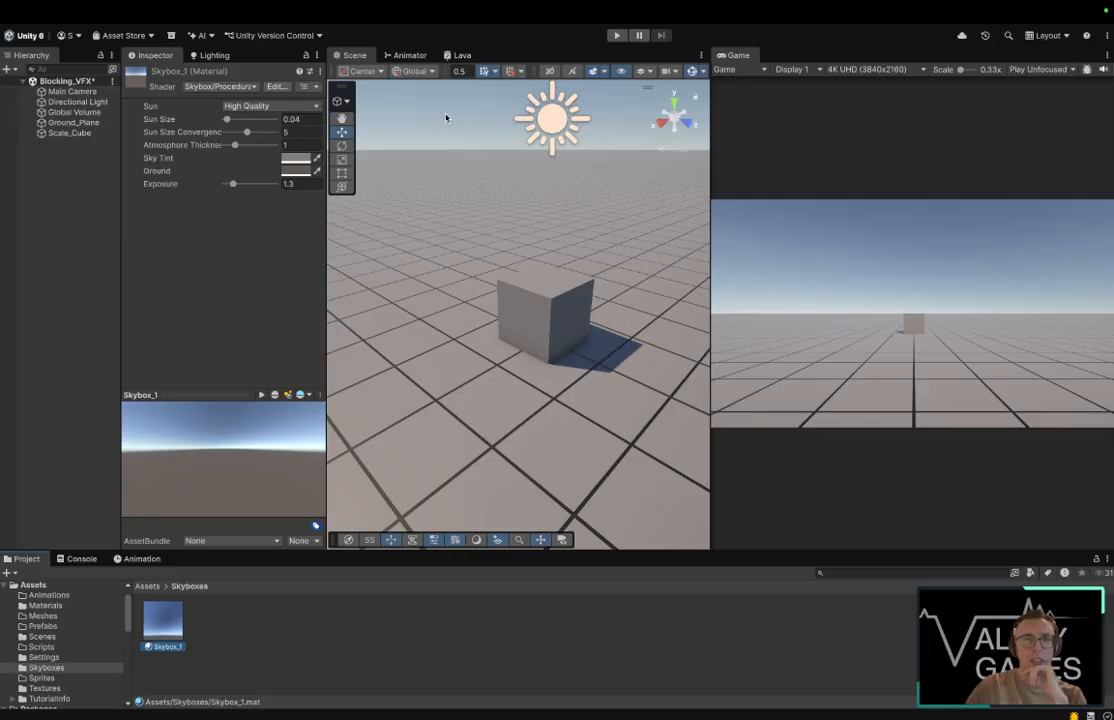
Step: Set Skybox_1's Sky Tint to a saturated bright green and its Ground color to black
left_click(293, 160)
left_click(343, 201)
left_click(367, 232)
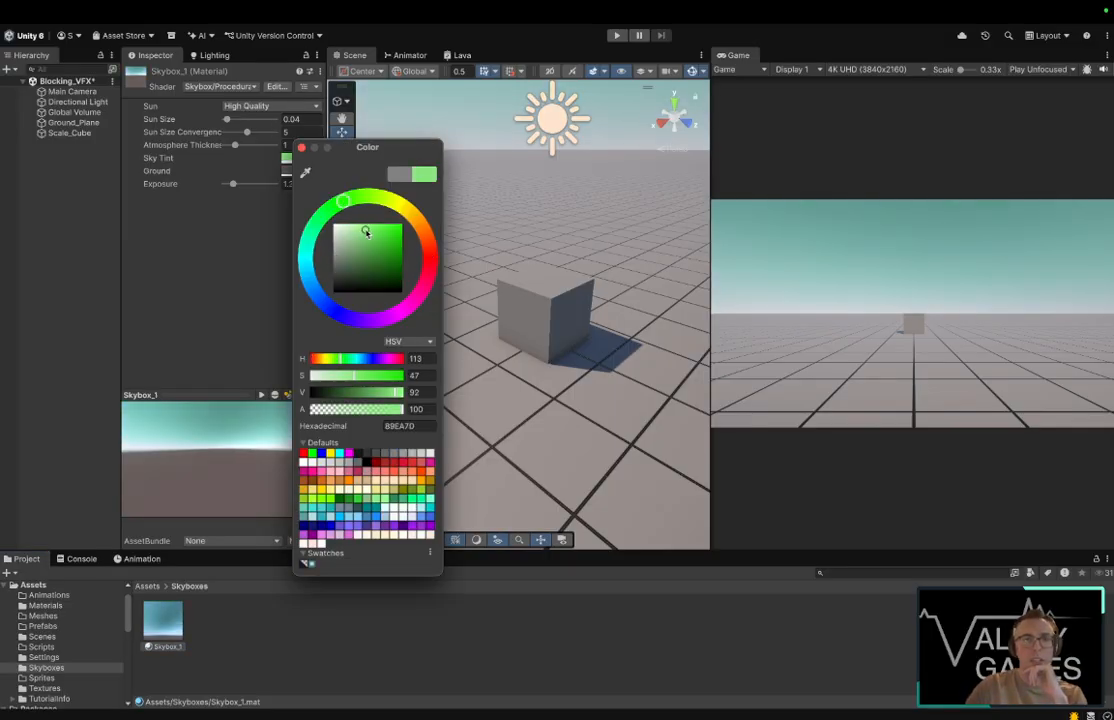
left_click_drag(366, 233, 400, 229)
left_click(269, 165)
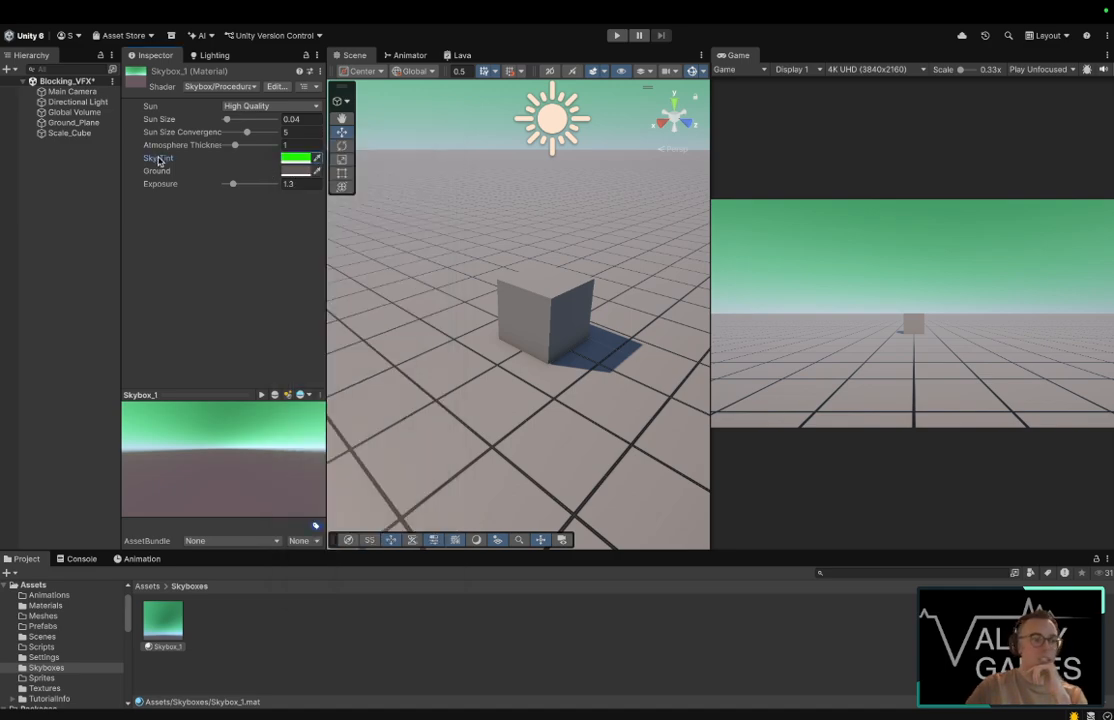
left_click(295, 171)
left_click(343, 281)
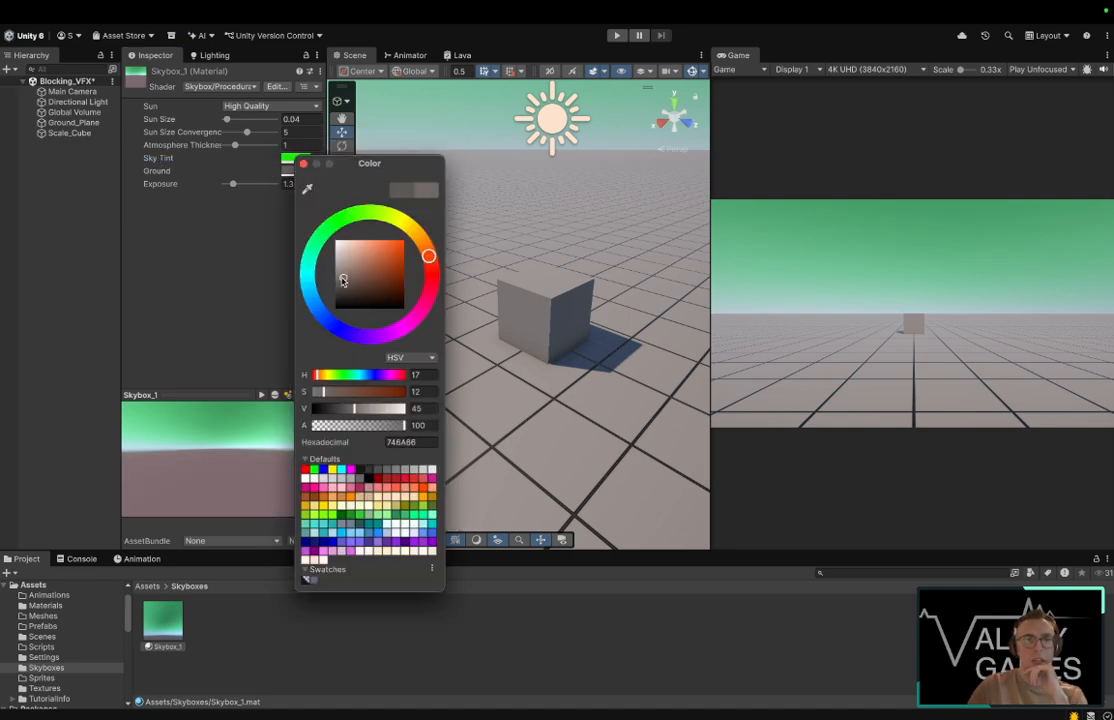
left_click_drag(343, 281, 323, 333)
left_click(303, 164)
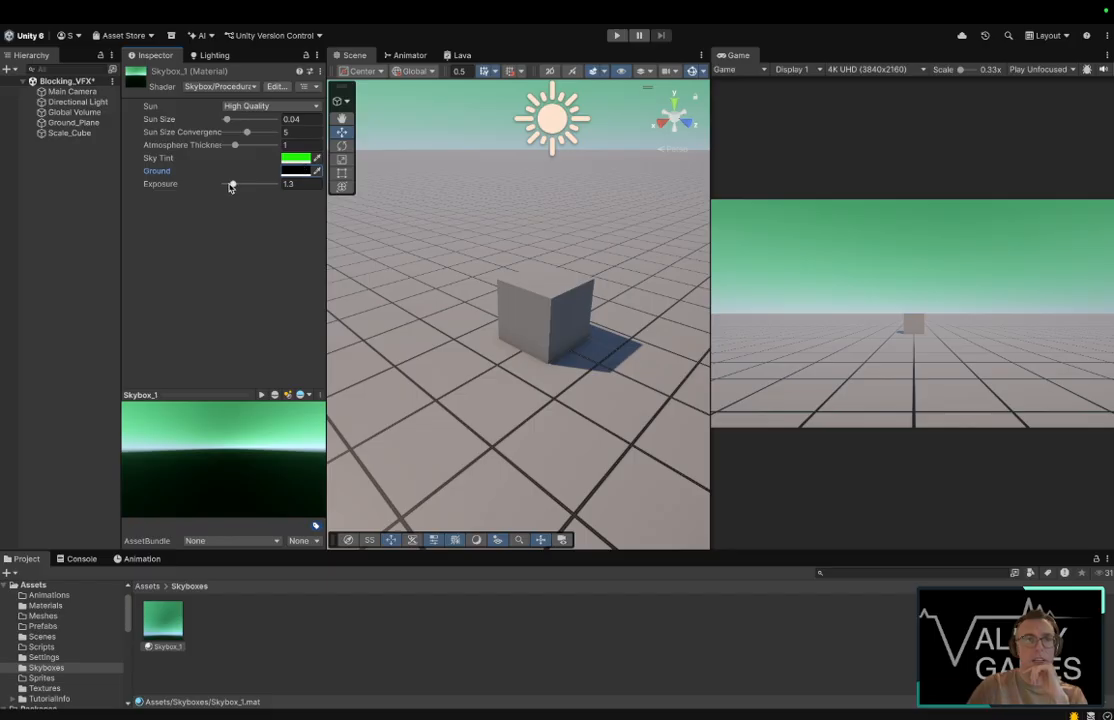
Step: Set Skybox_1's Exposure to 0.9, Atmosphere Thickness to 4.57 and Sky Tint to yellow, about E0F50E
left_click_drag(232, 186, 270, 148)
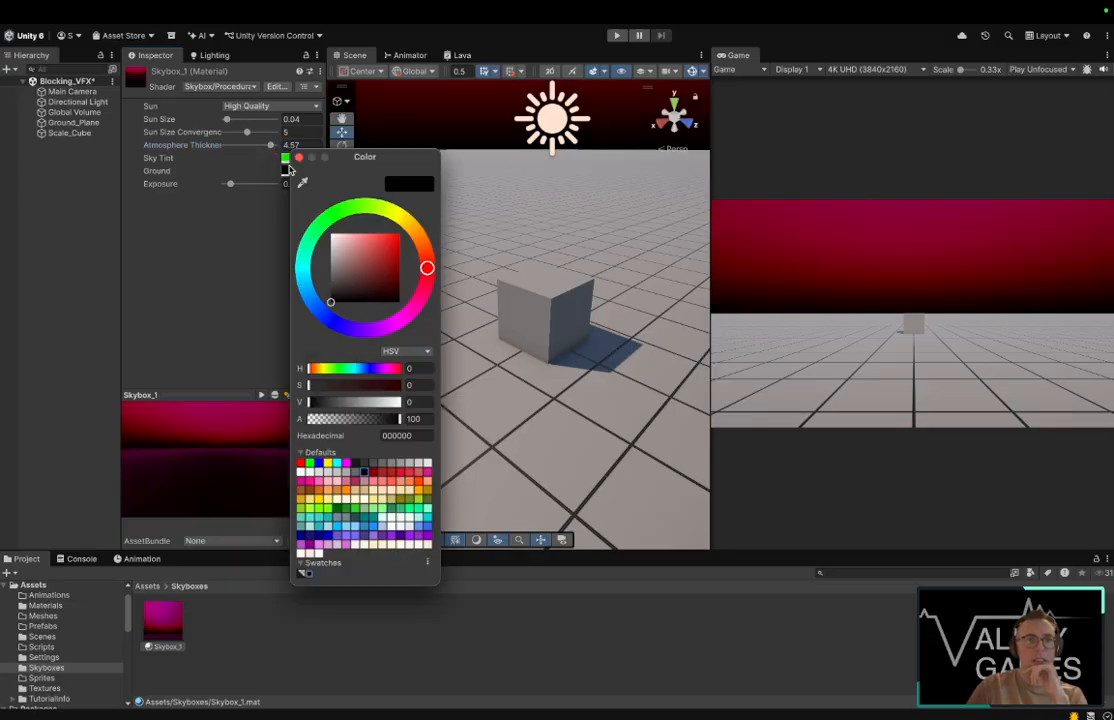
left_click(295, 158)
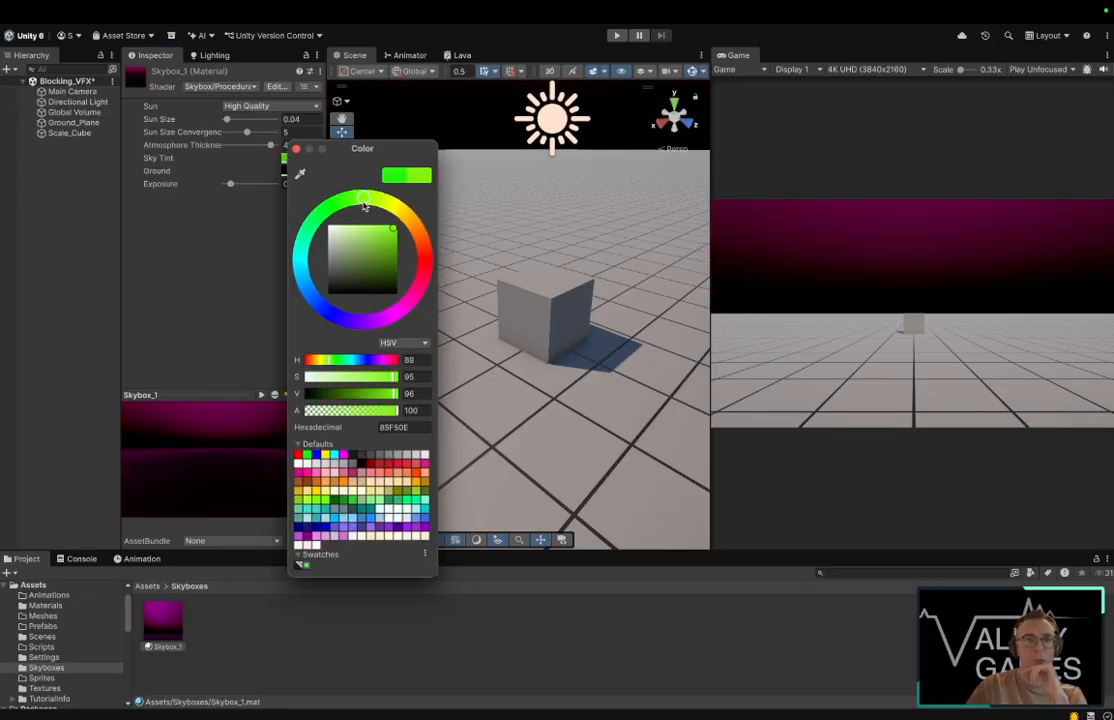
left_click_drag(366, 197, 393, 198)
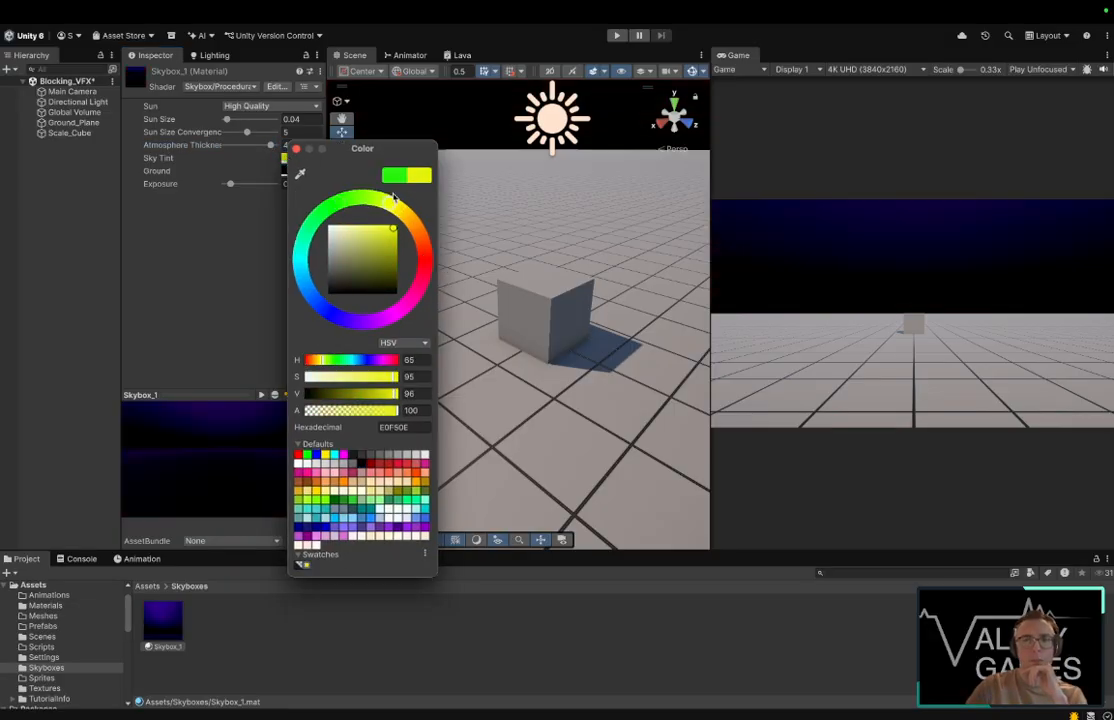
left_click(296, 148)
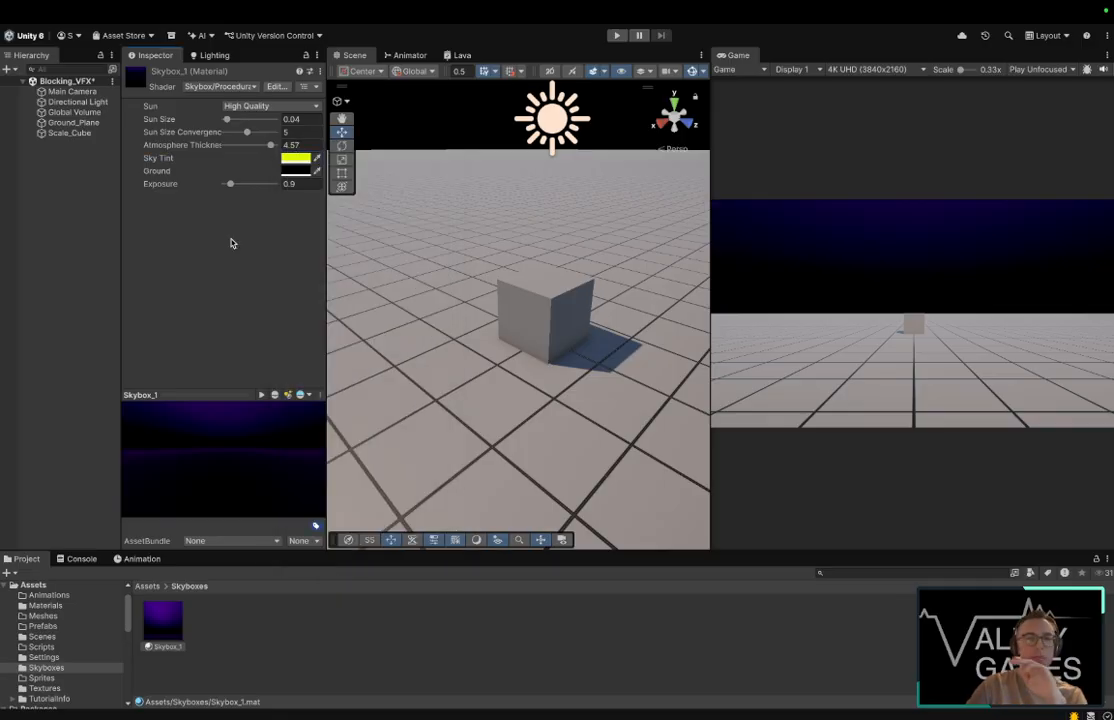
Step: Inspect the material settings of Scale_Cube
left_click(390, 348)
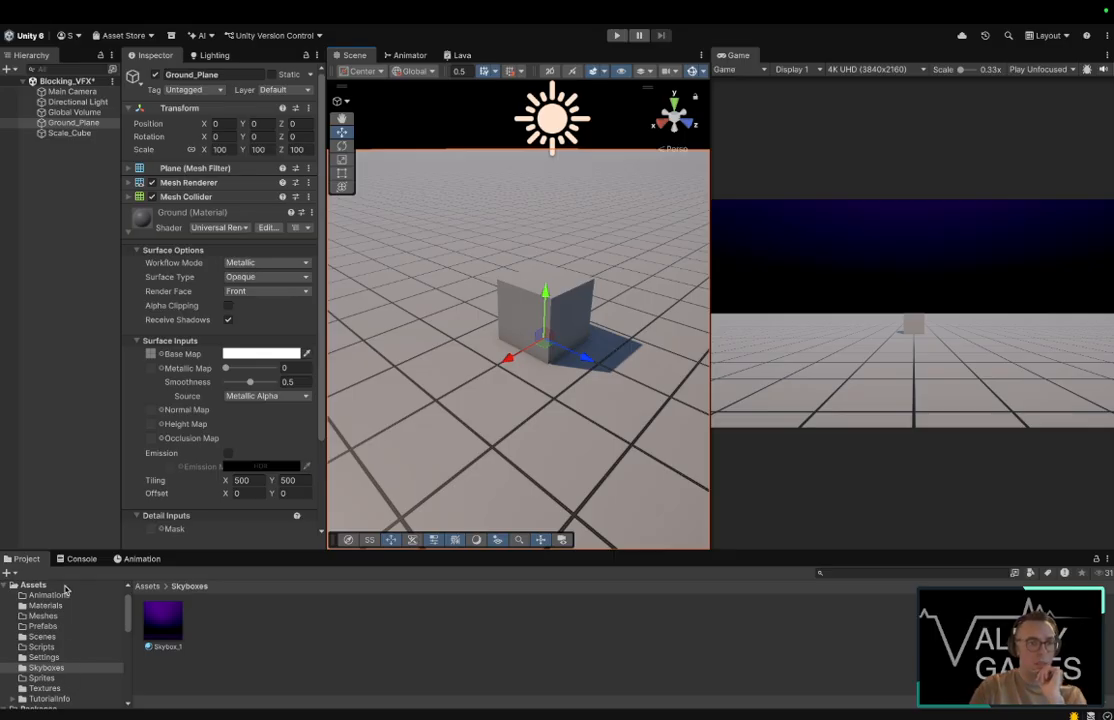
left_click(72, 133)
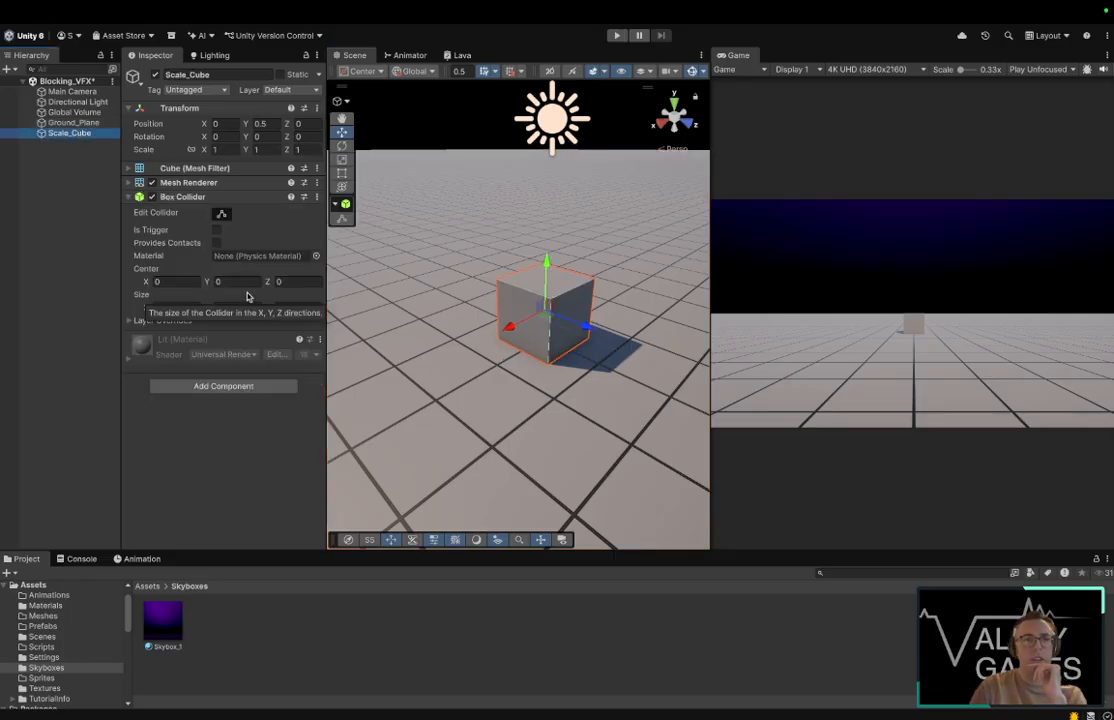
left_click(126, 360)
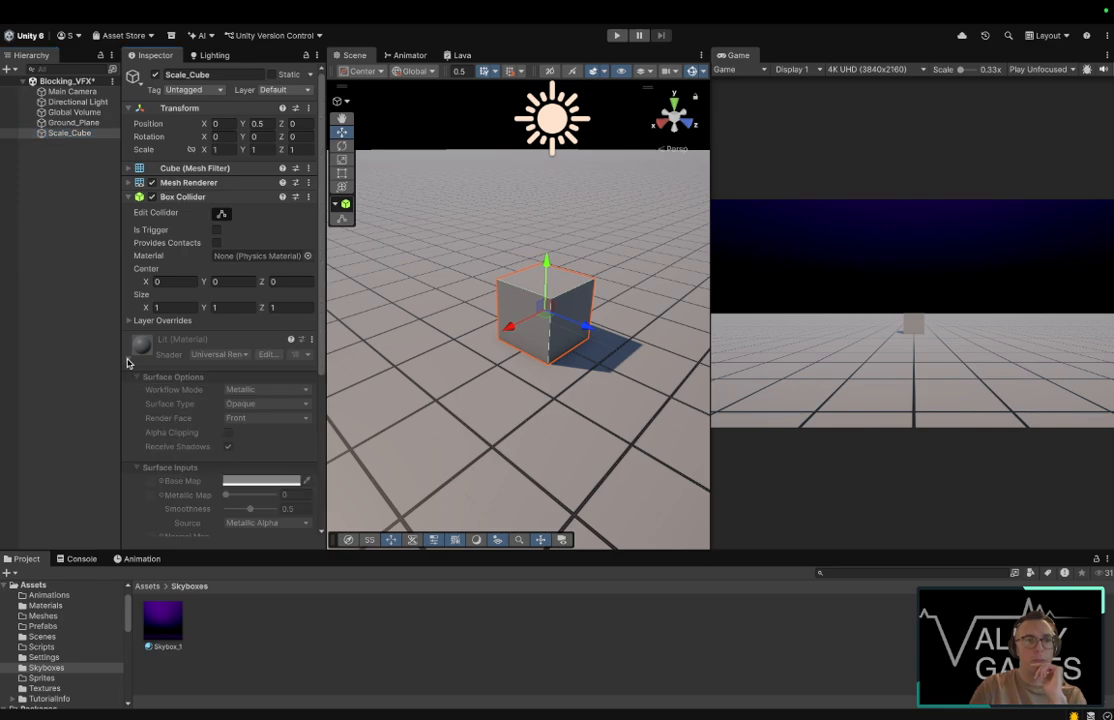
Step: Darken the Ground_Plane material's Base Map color to a mid gray, hexadecimal 878787
left_click(72, 122)
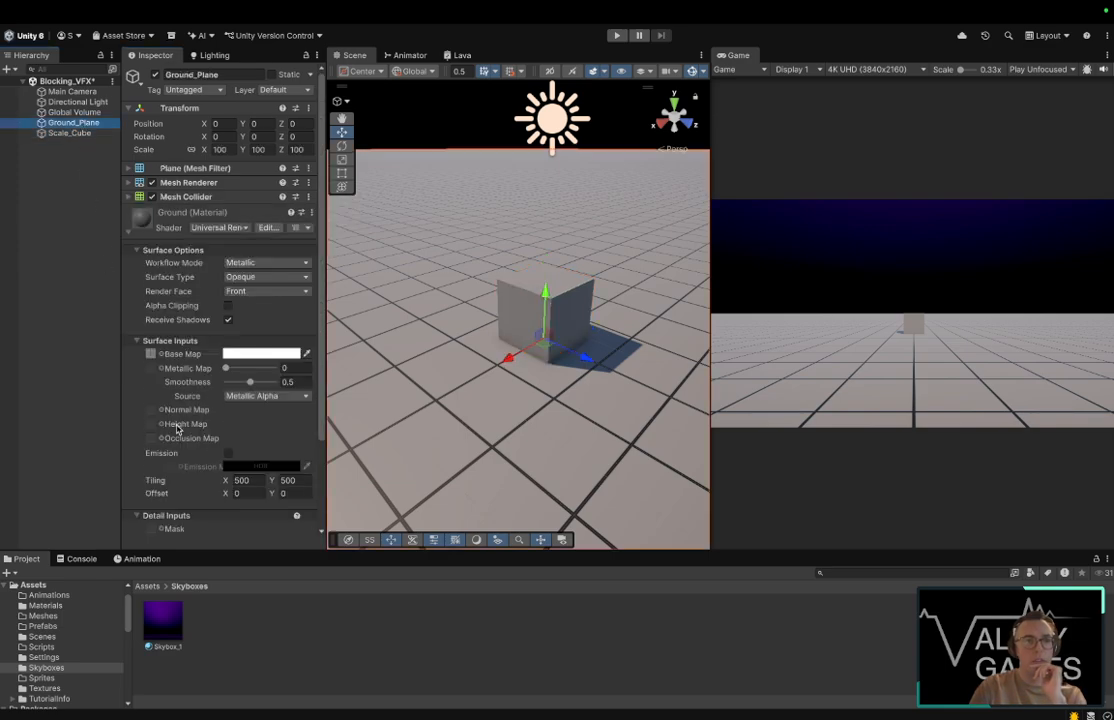
scroll(177, 430, "down", 1)
left_click(262, 321)
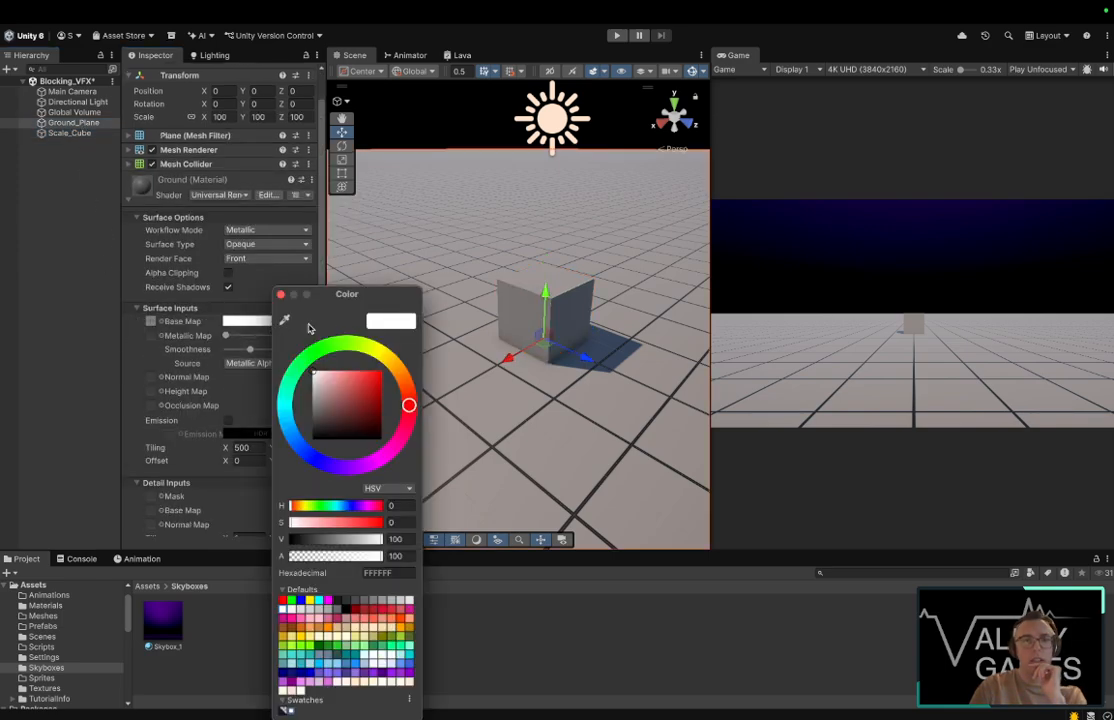
left_click_drag(317, 395, 304, 399)
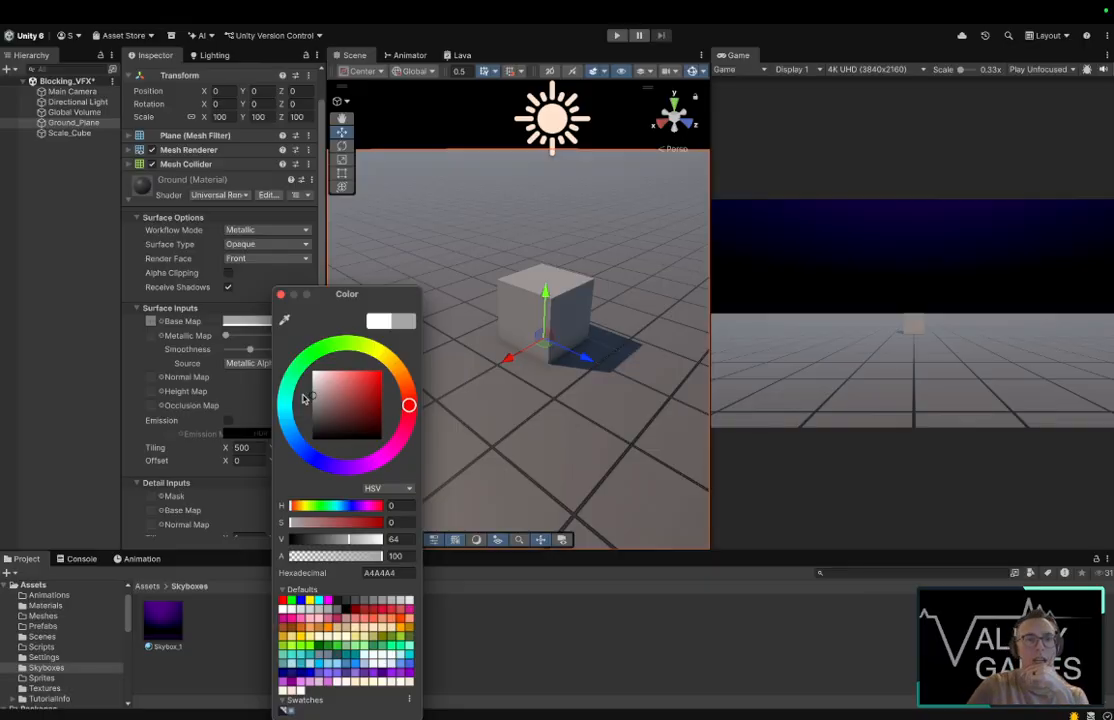
mouse_move(304, 399)
left_mouse_down()
mouse_move(311, 428)
mouse_move(293, 397)
mouse_move(297, 407)
left_mouse_up()
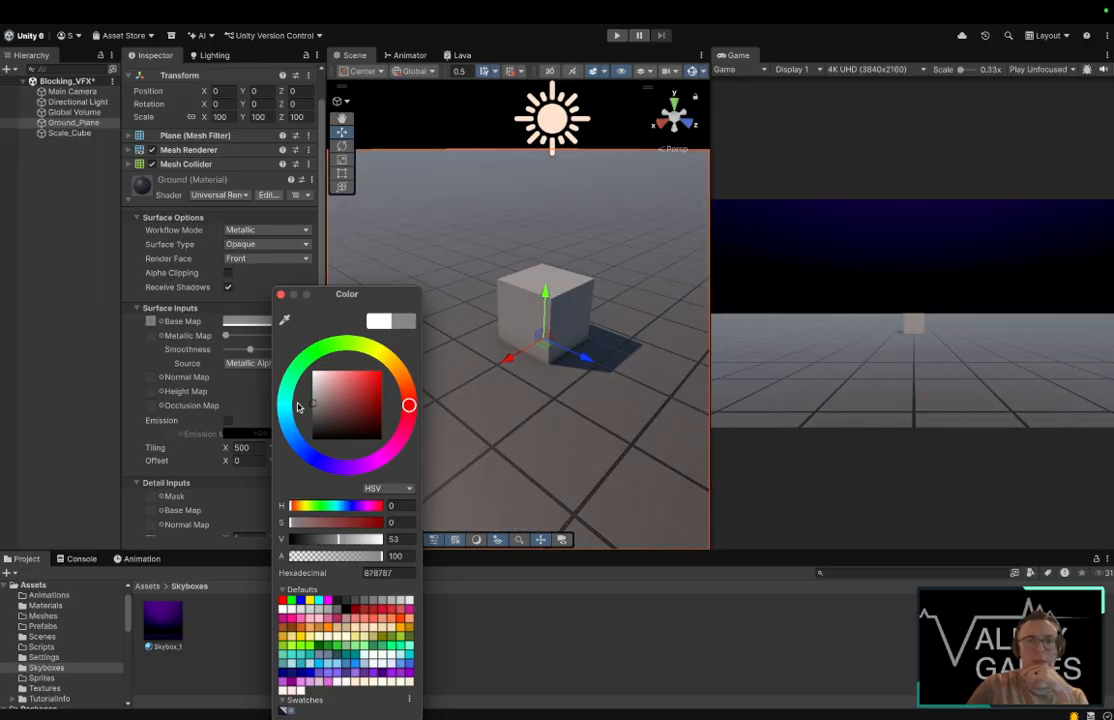
left_click(282, 295)
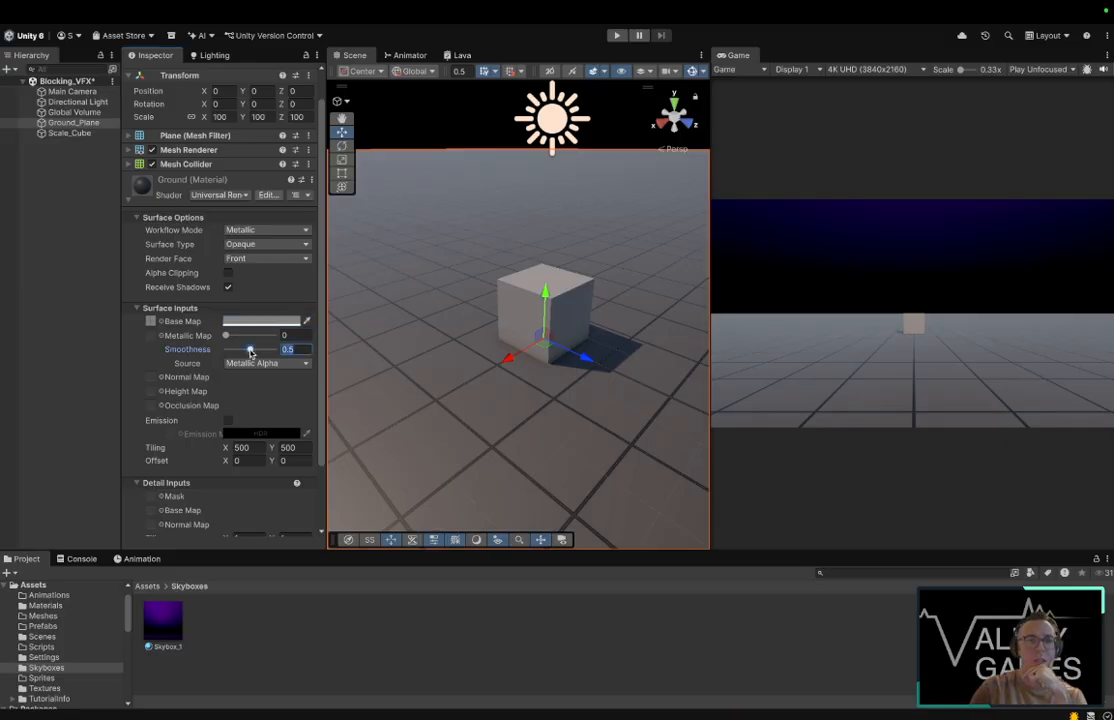
Step: Set the Ground material's Smoothness to 0.11 and save the scene, leaving Ground_Plane selected
left_click_drag(249, 349, 226, 349)
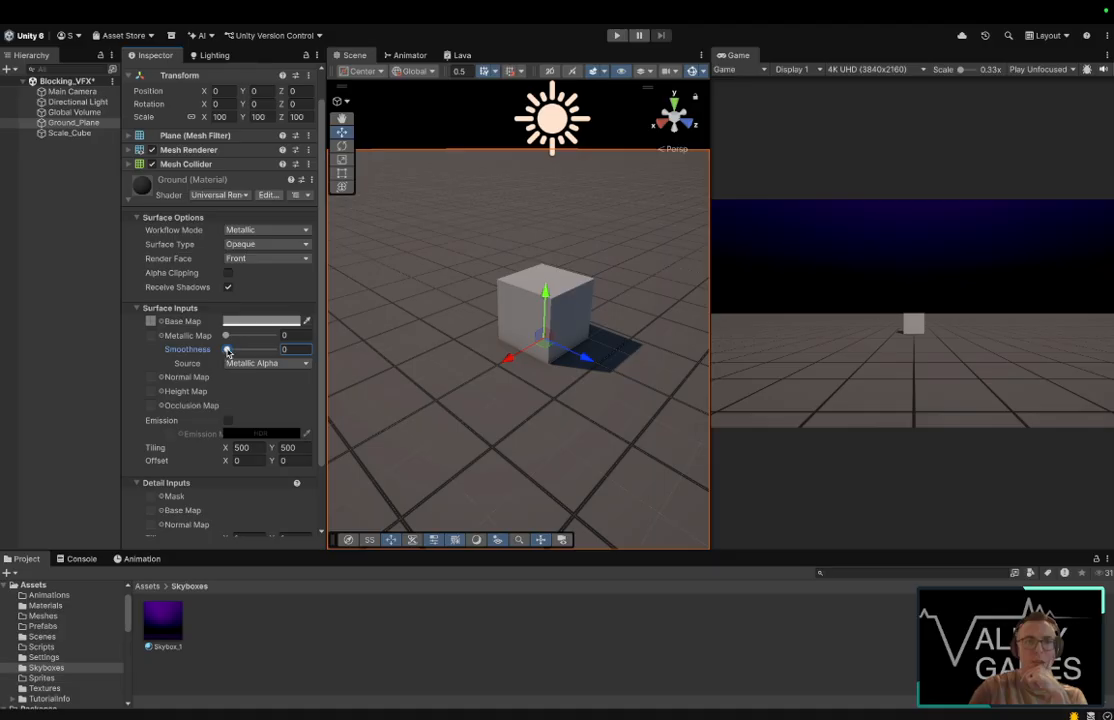
left_click_drag(227, 351, 233, 352)
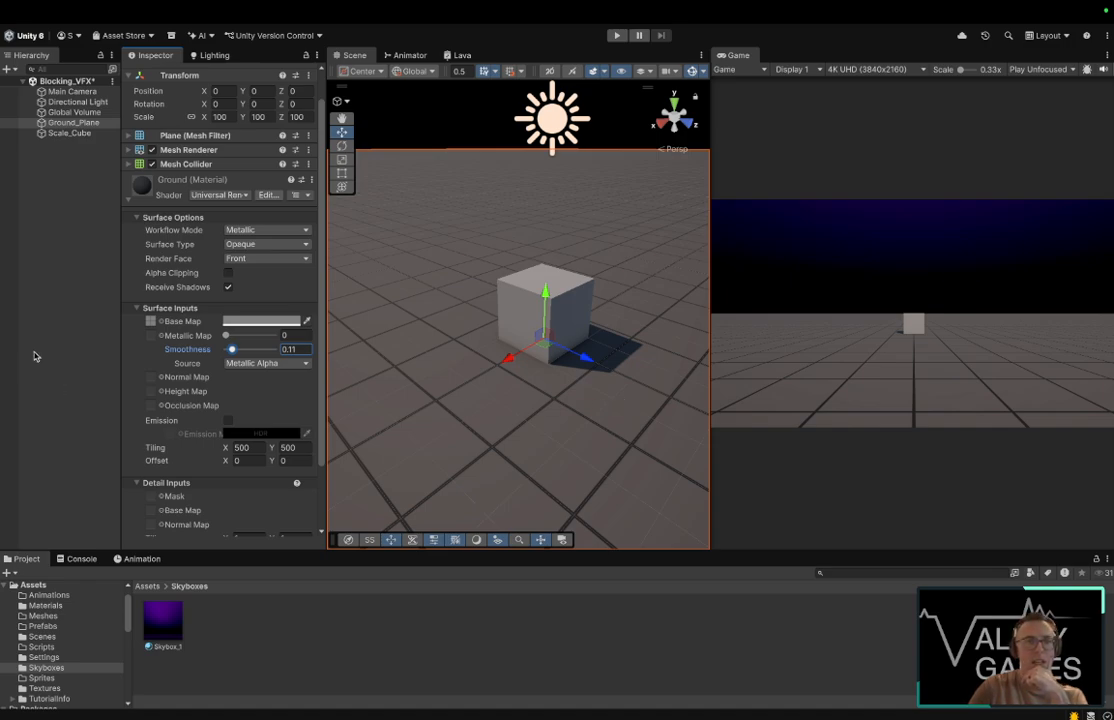
left_click(35, 356)
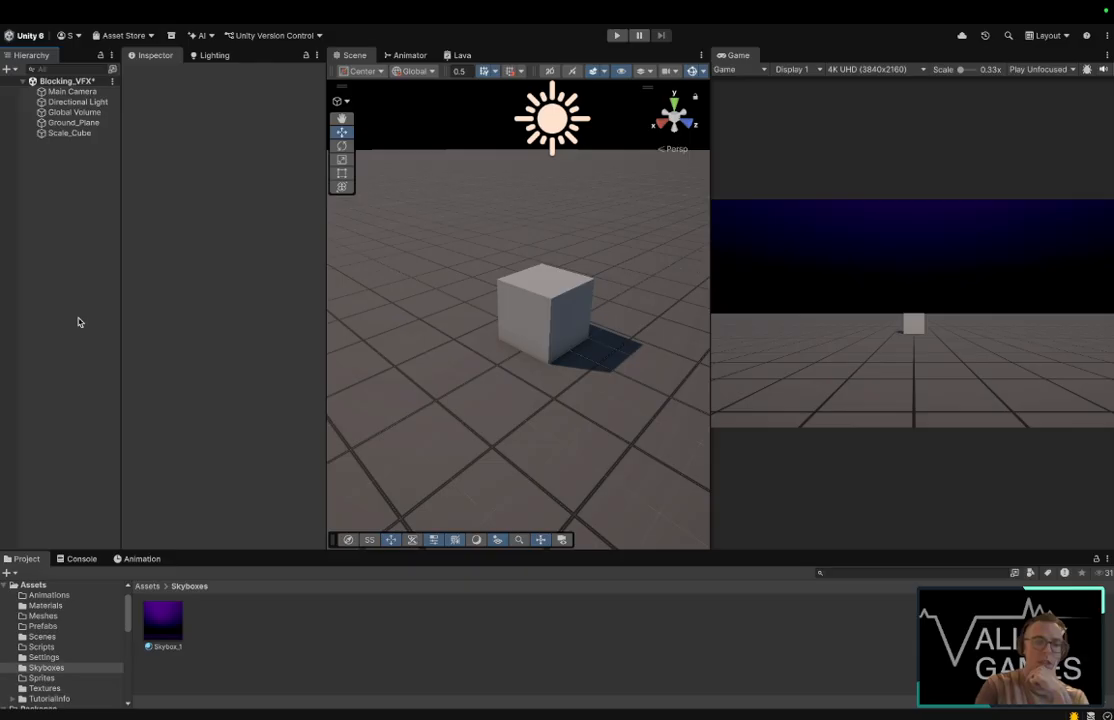
left_click(89, 123)
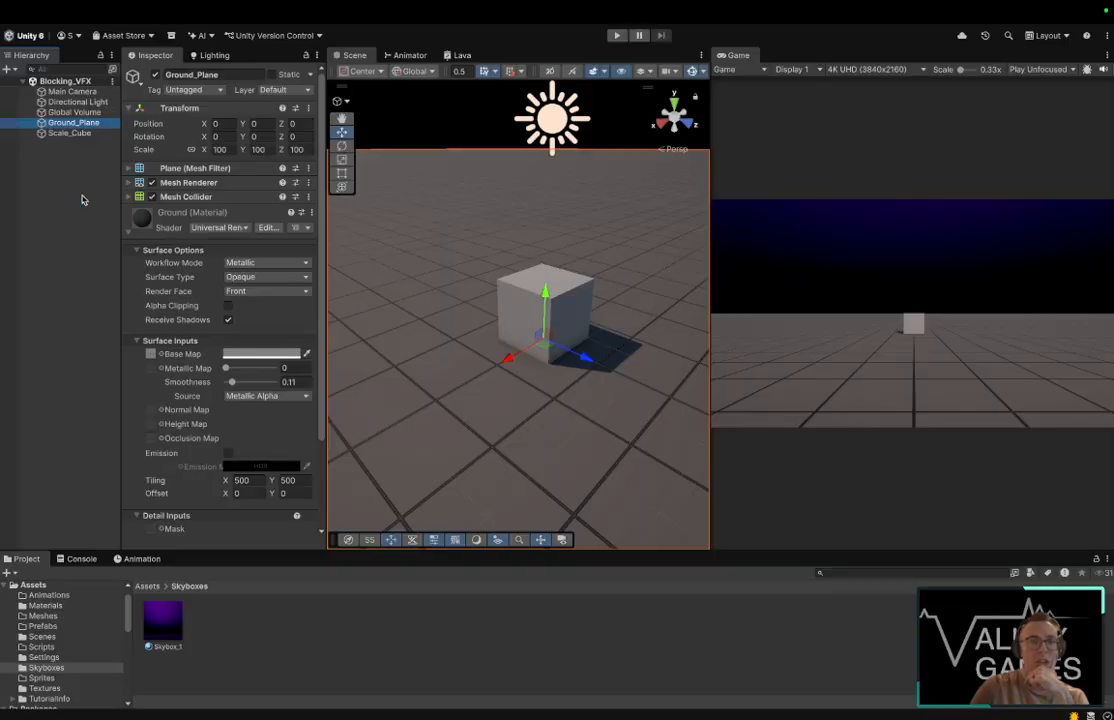
Step: Duplicate Ground_Plane, rotate the copy 90 degrees on X and move it behind the cube to Z -7.6 as a wall
key("super+d")
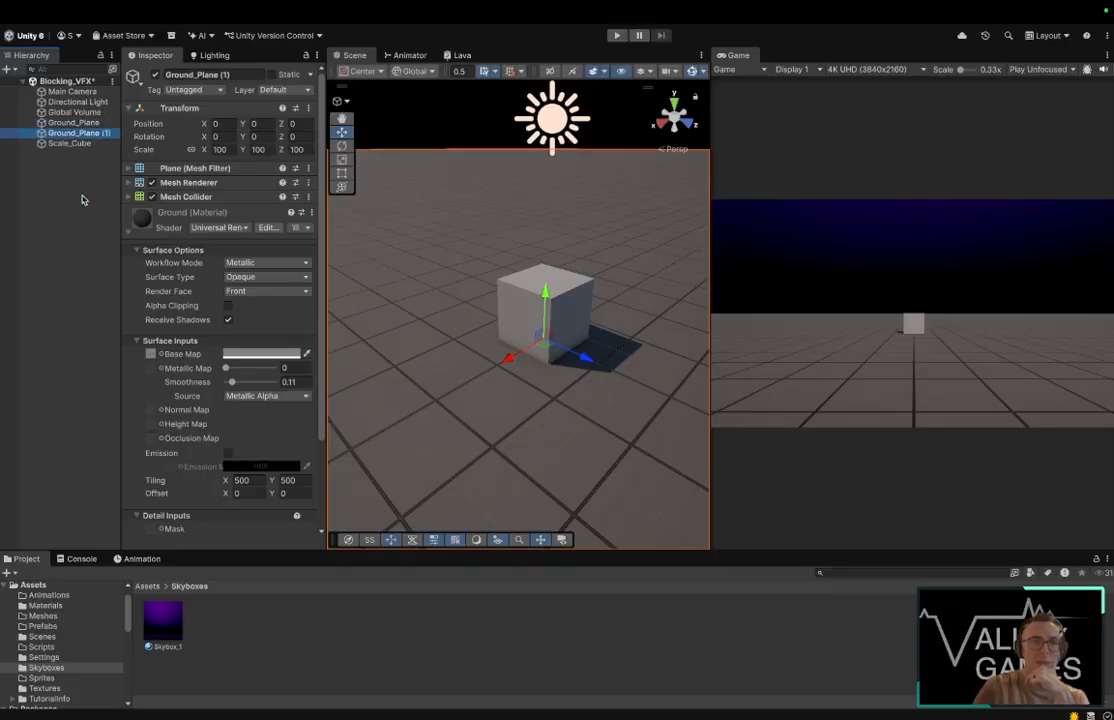
left_click(231, 137)
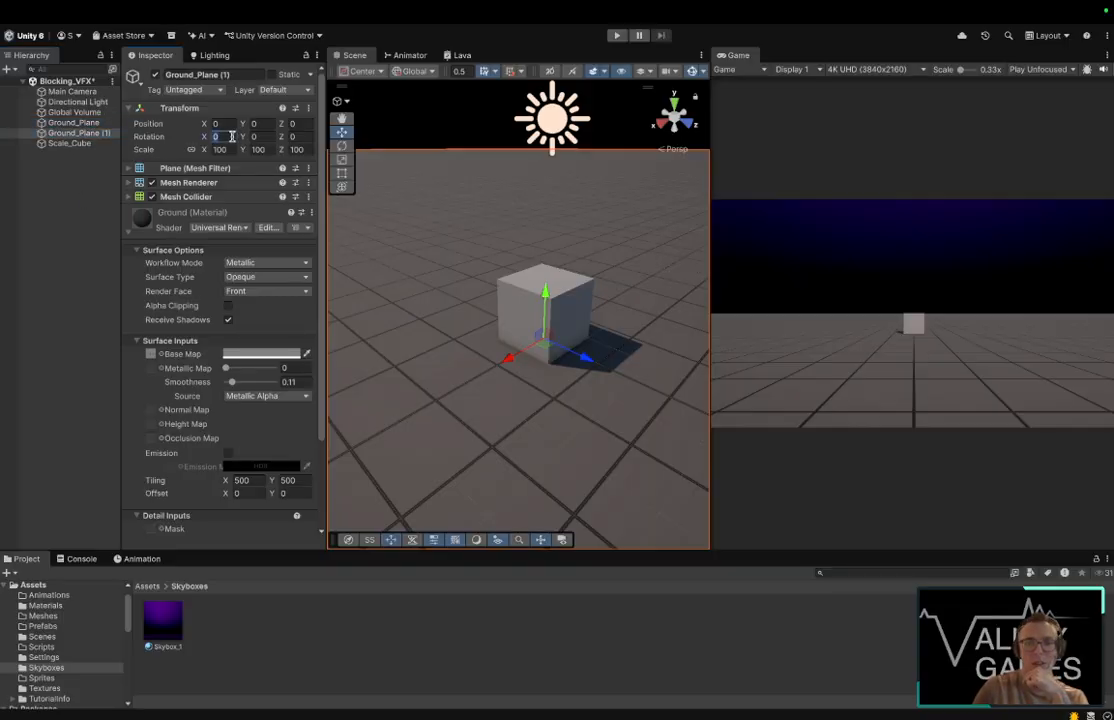
type("90")
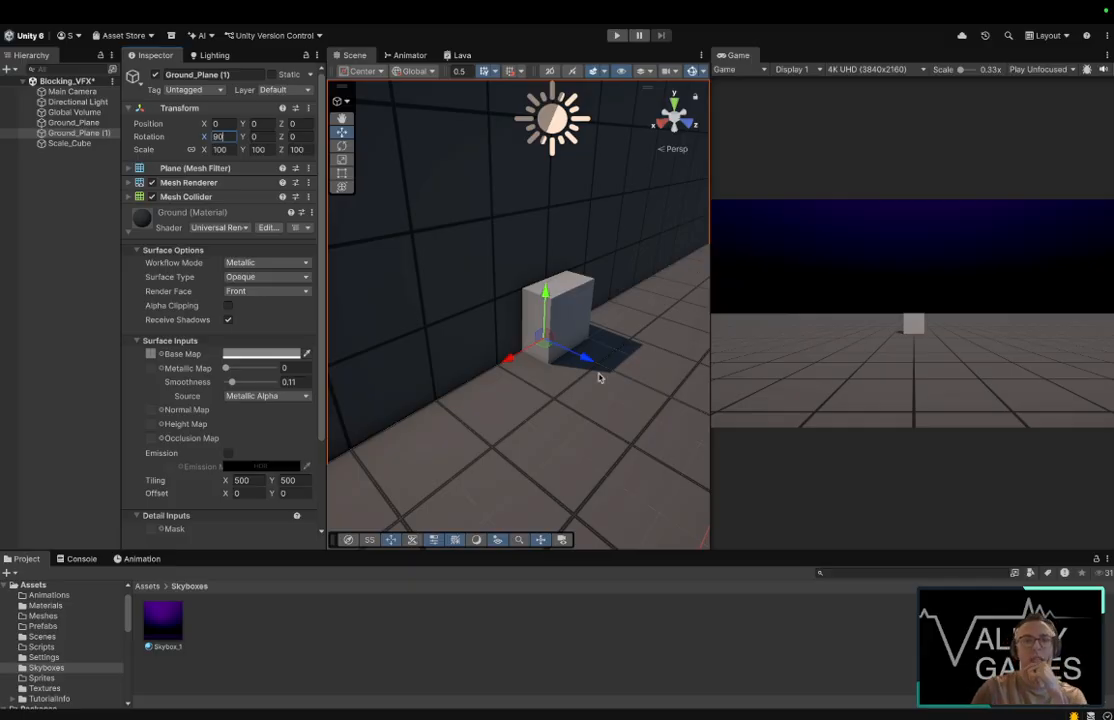
left_click_drag(587, 365, 352, 305)
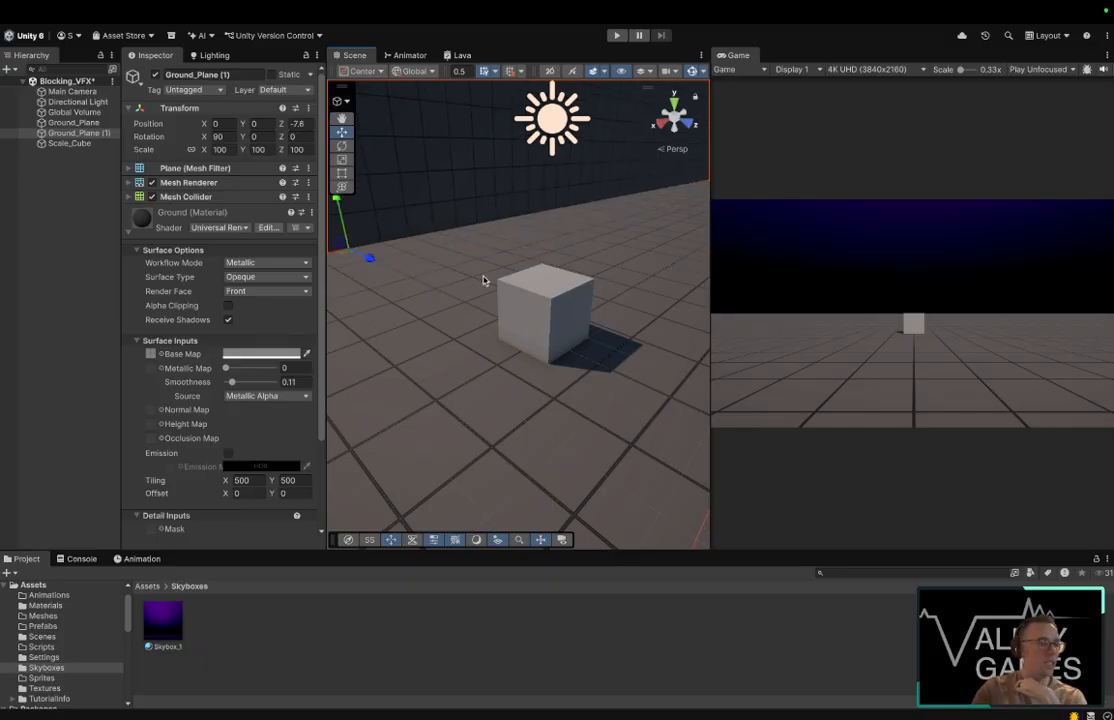
left_click_drag(483, 281, 421, 718)
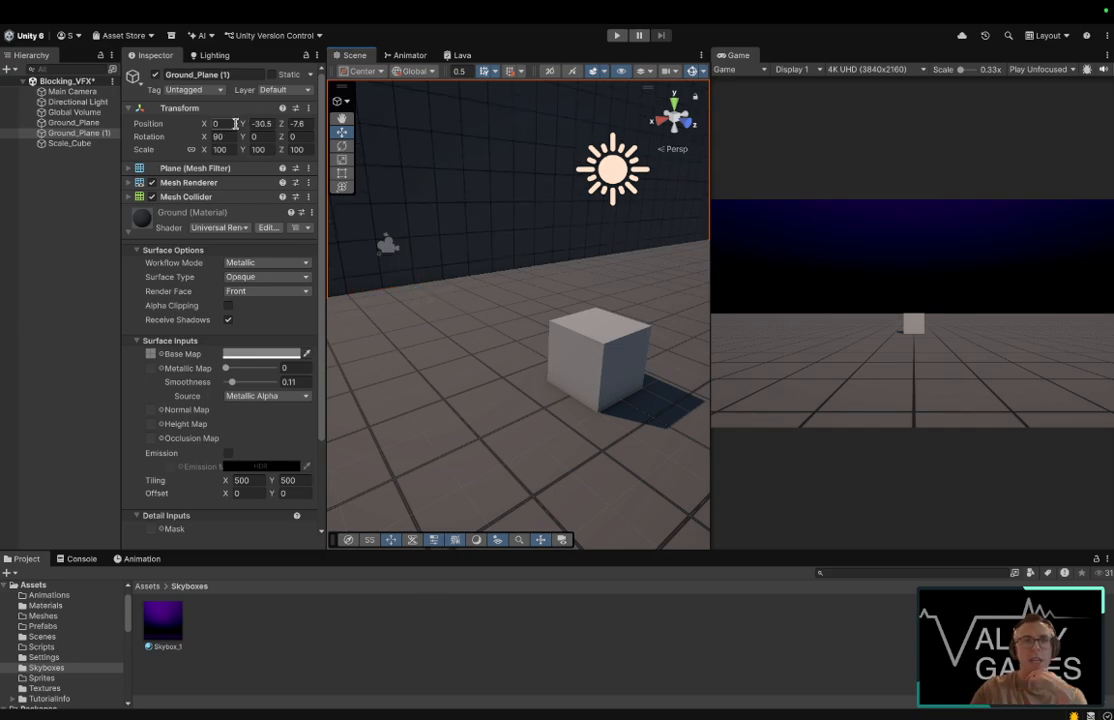
Step: Lower the wall copy of Ground_Plane to about -495 on Position Y, leaving a low wall above the ground
left_click_drag(242, 124, 165, 131)
left_click_drag(2, 112, 2, 355)
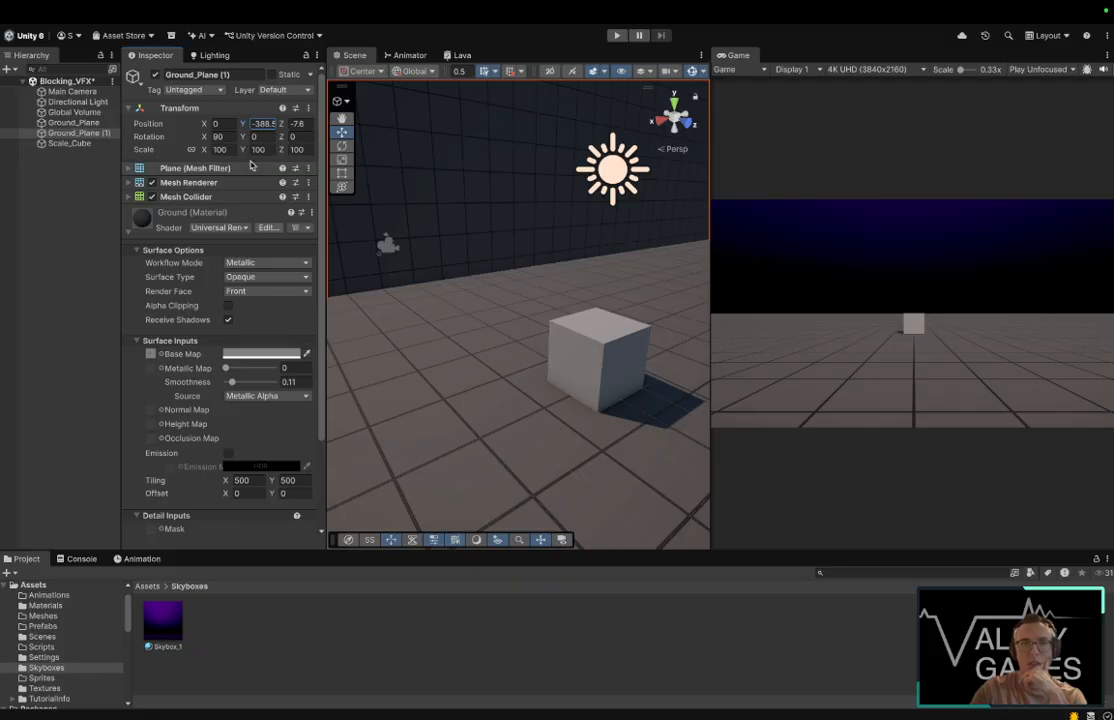
left_click(271, 121)
type("-")
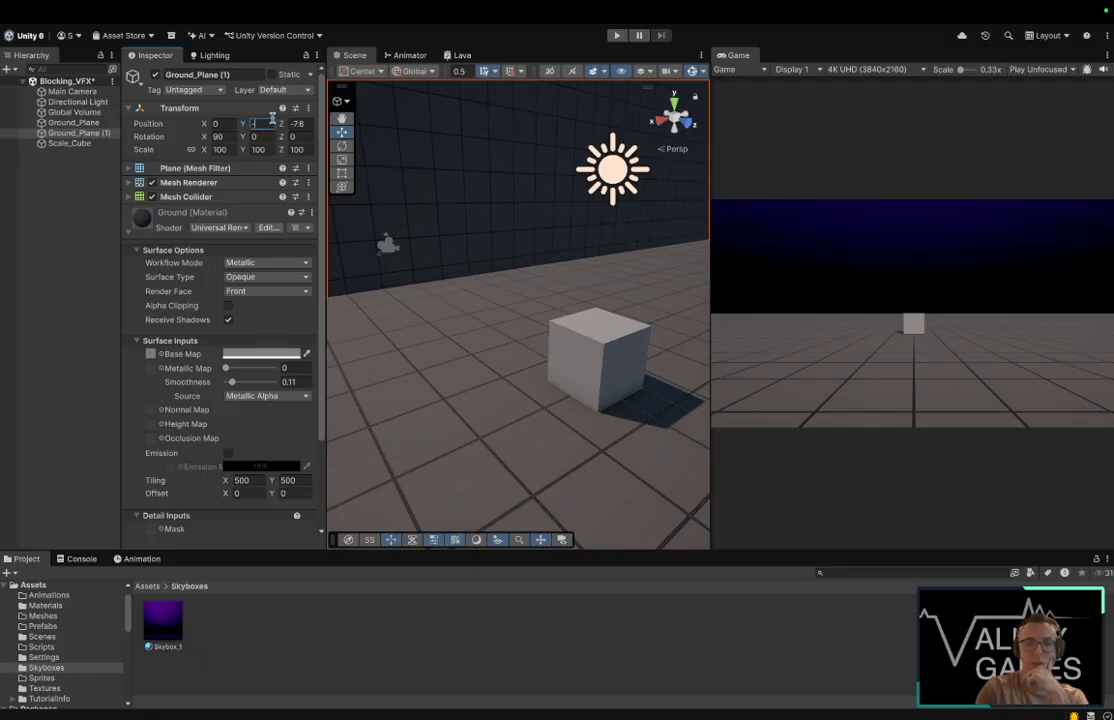
type("800")
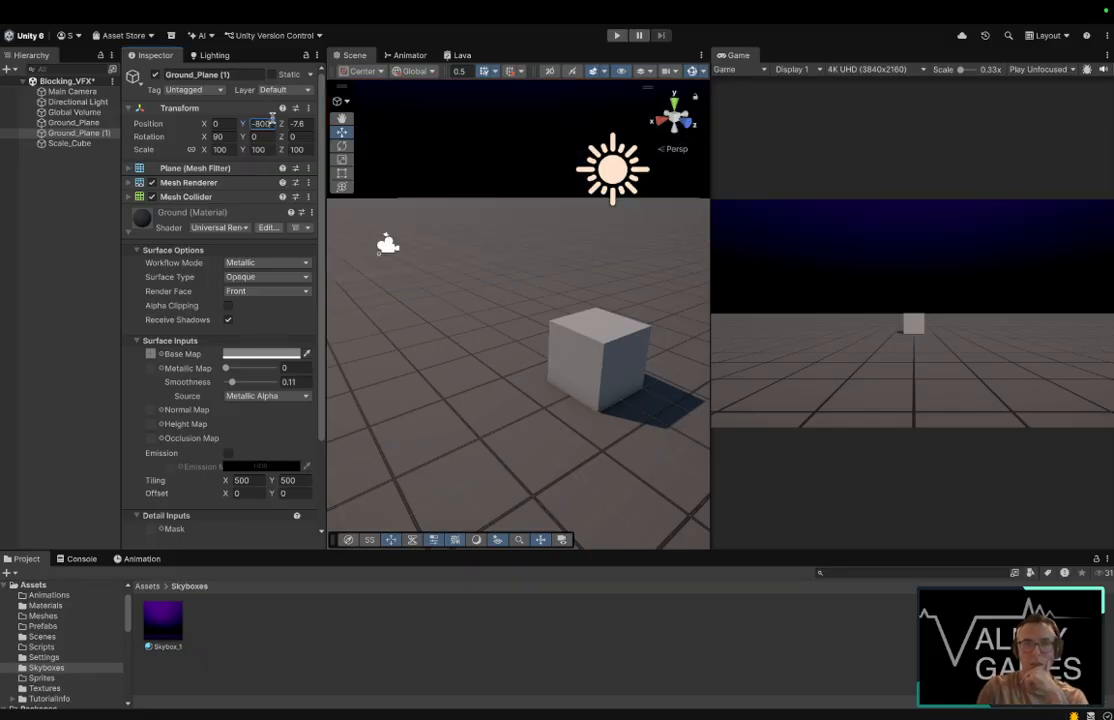
key("BackSpace")
key("BackSpace")
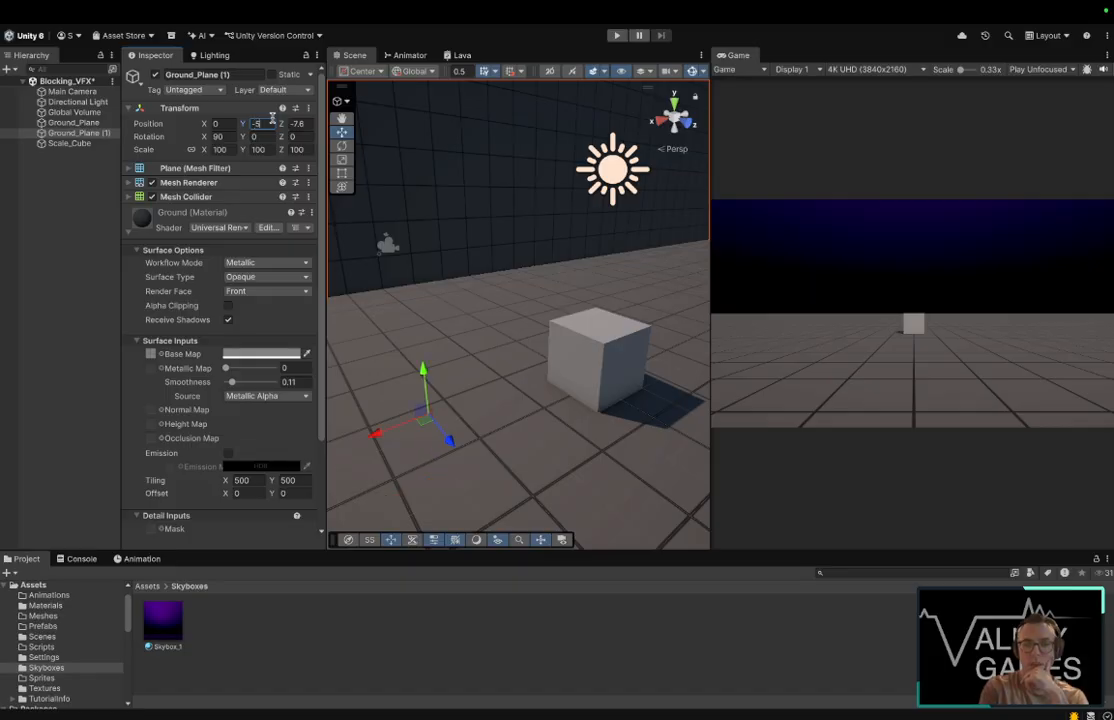
type("500")
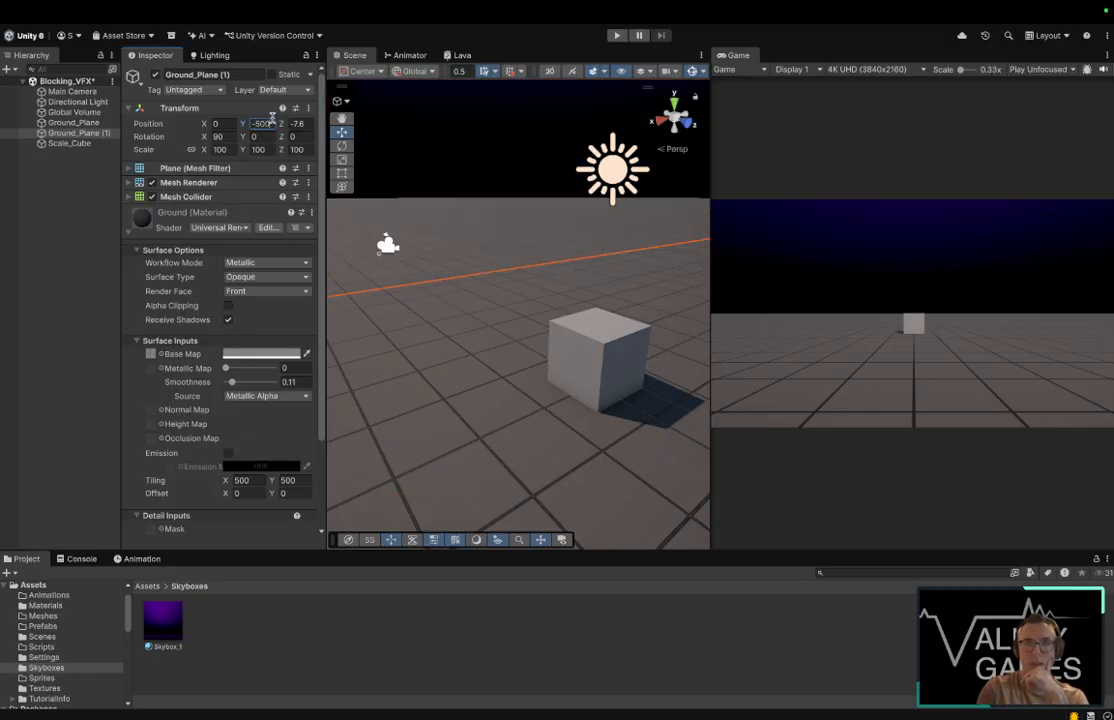
mouse_move(243, 124)
left_mouse_down()
mouse_move(285, 129)
mouse_move(264, 126)
left_mouse_up()
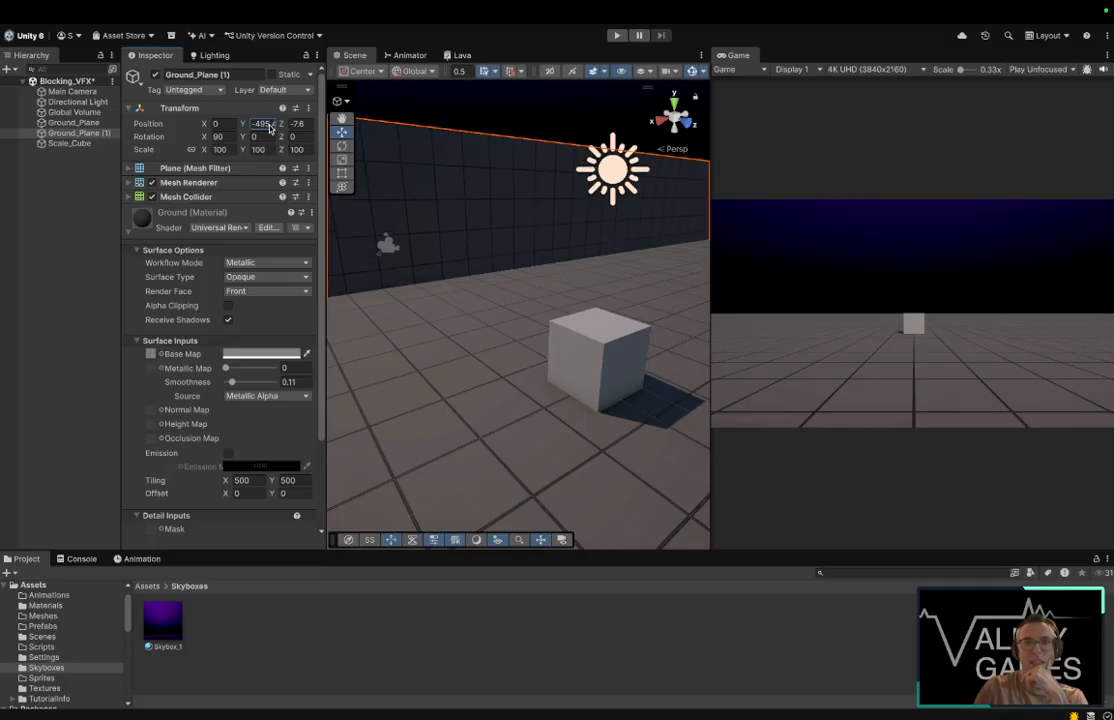
left_click(70, 290)
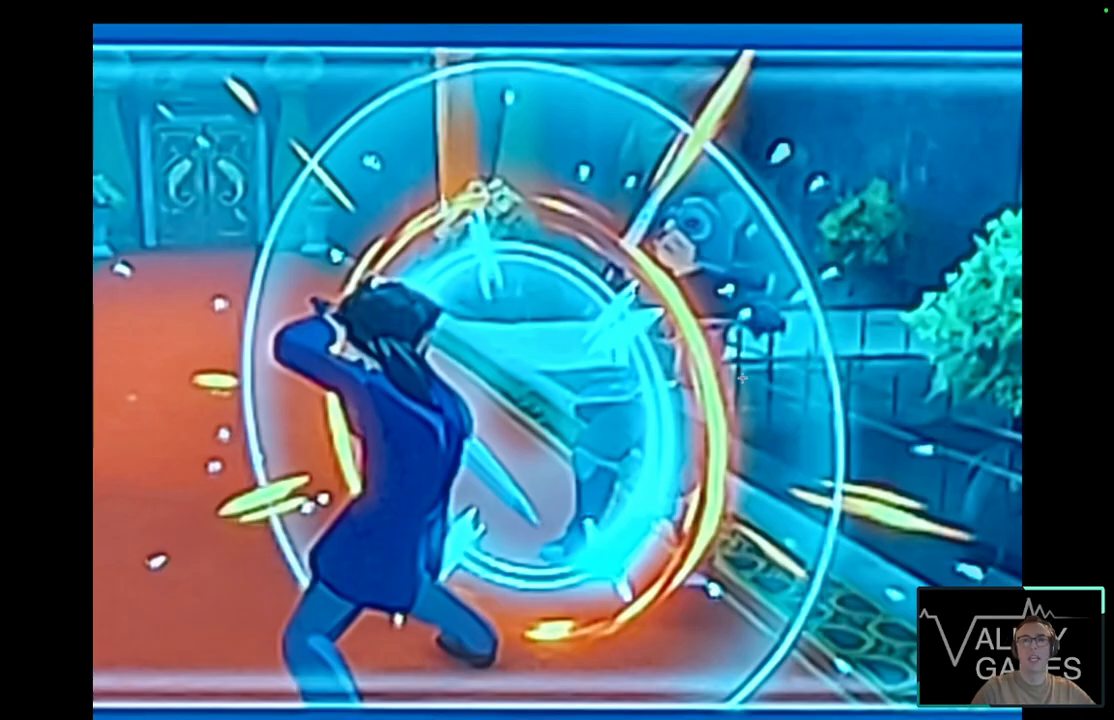
Step: Examine the reference image by marking the blue star flash, white debris specks, yellow sparks and orange arc around the shield
left_click_drag(578, 270, 669, 366)
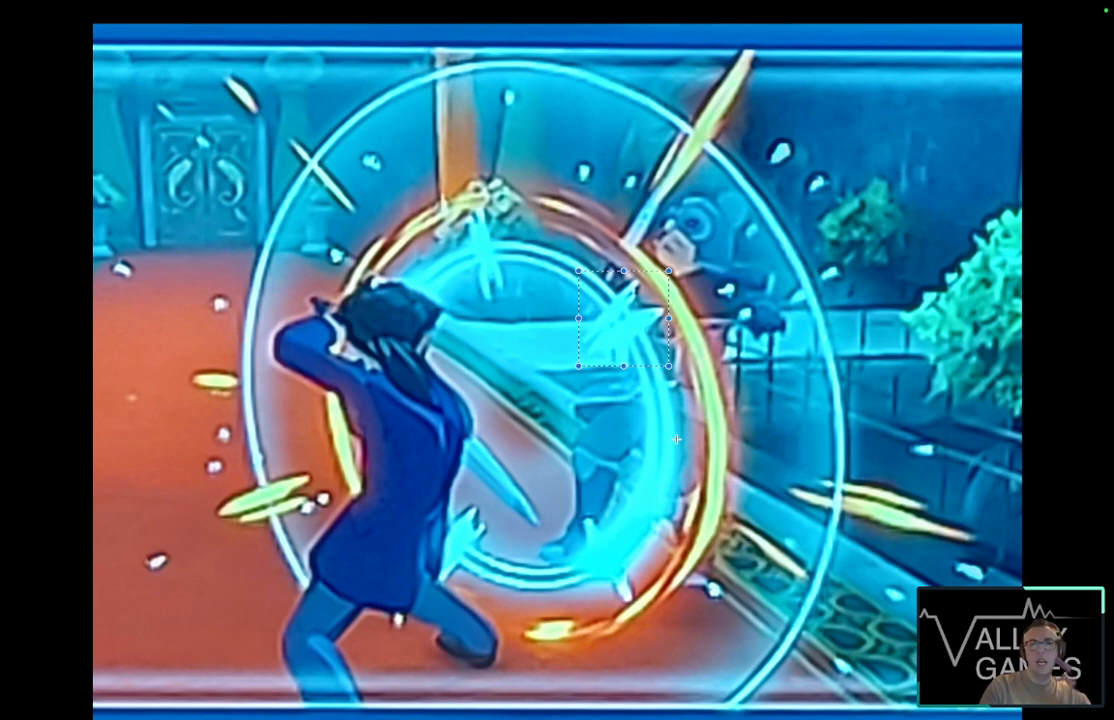
left_click_drag(773, 126, 795, 177)
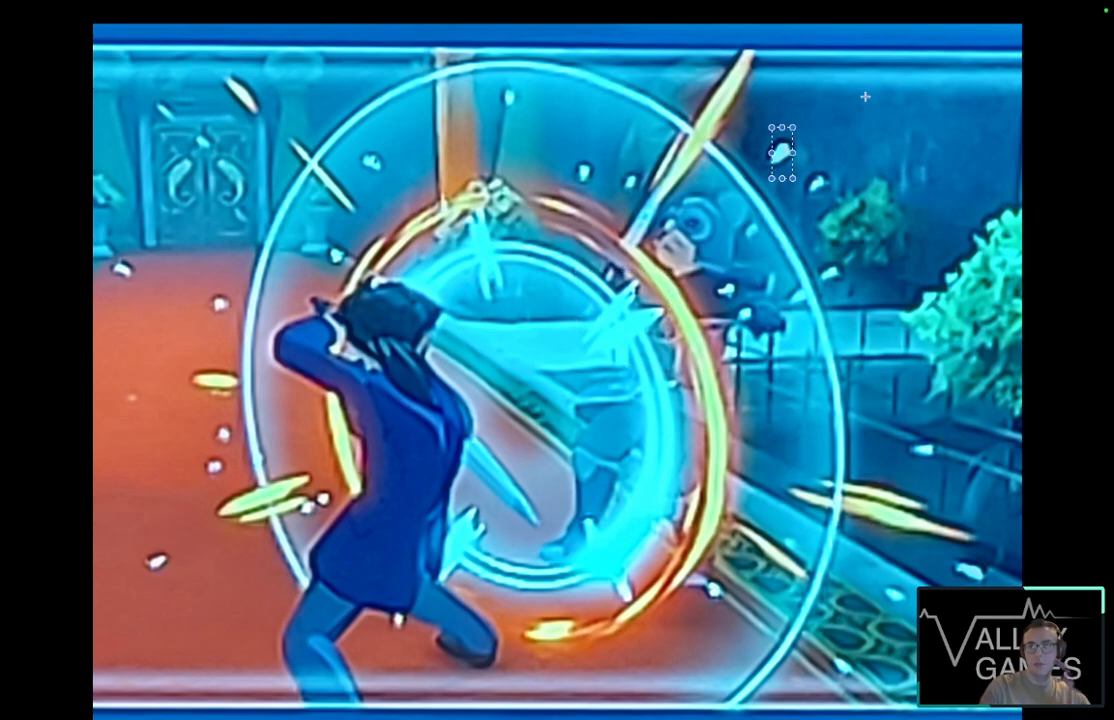
left_click_drag(826, 261, 851, 296)
left_click_drag(717, 298, 765, 327)
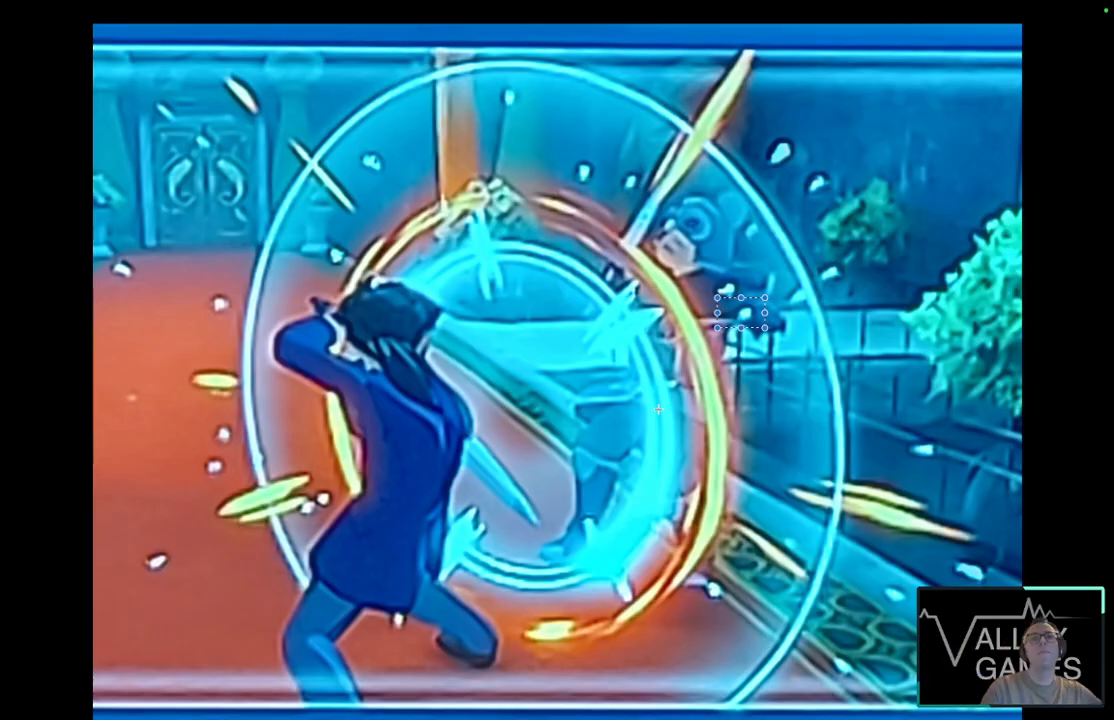
left_click(622, 253)
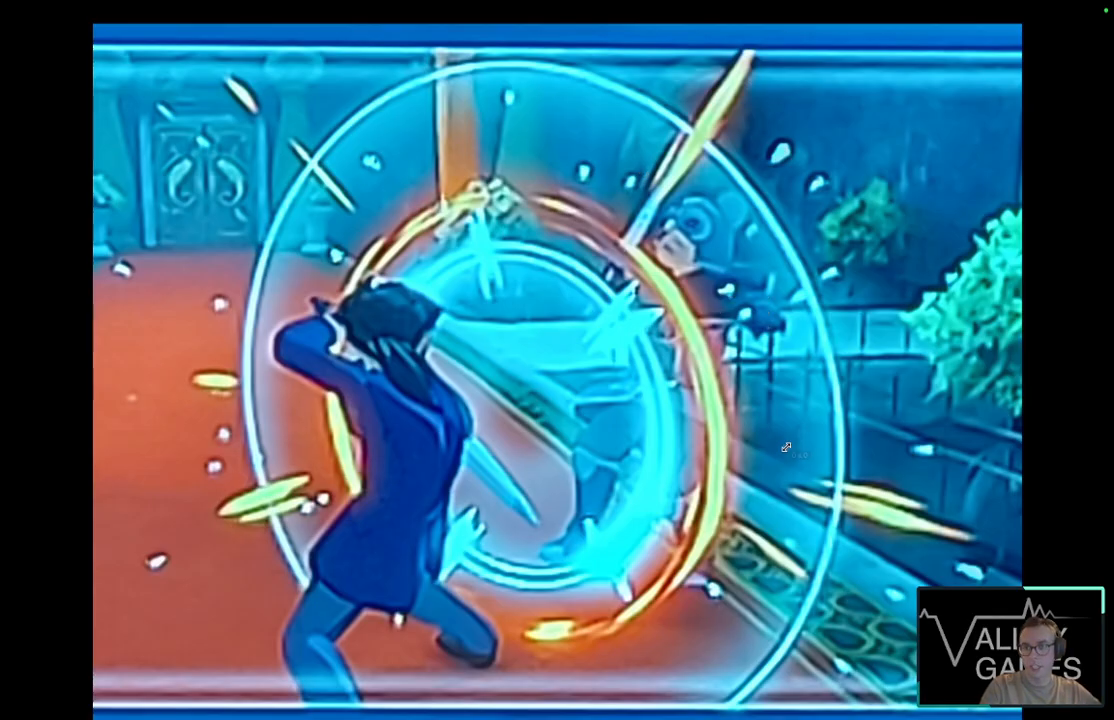
left_click_drag(786, 447, 987, 555)
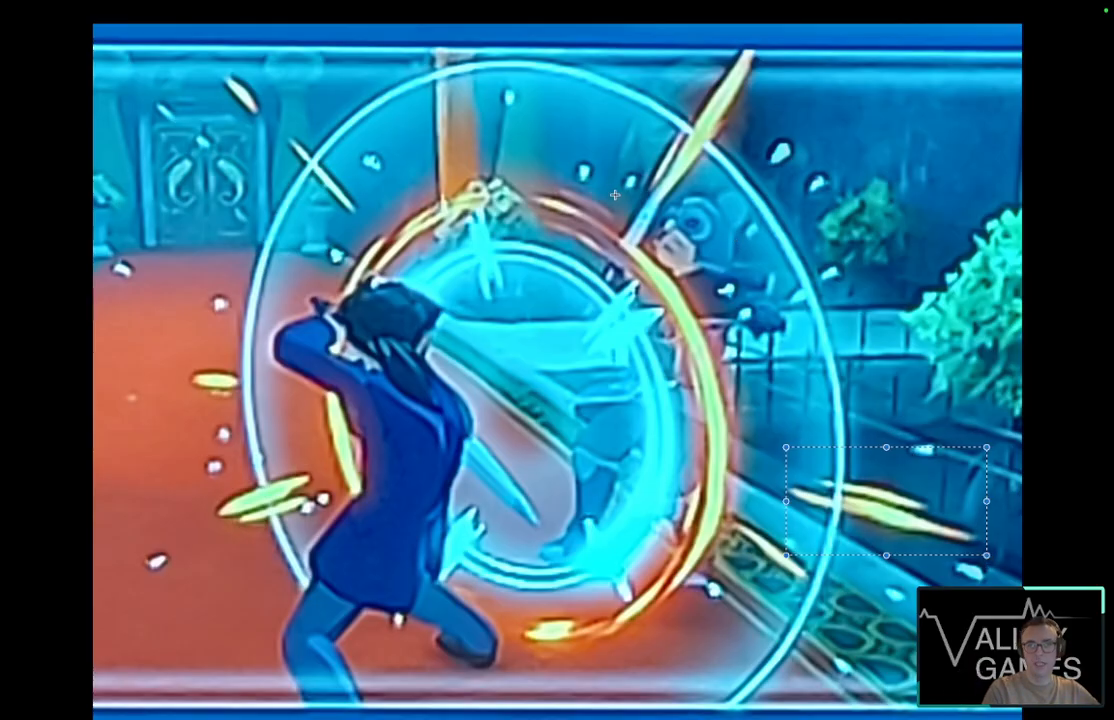
left_click_drag(551, 197, 729, 347)
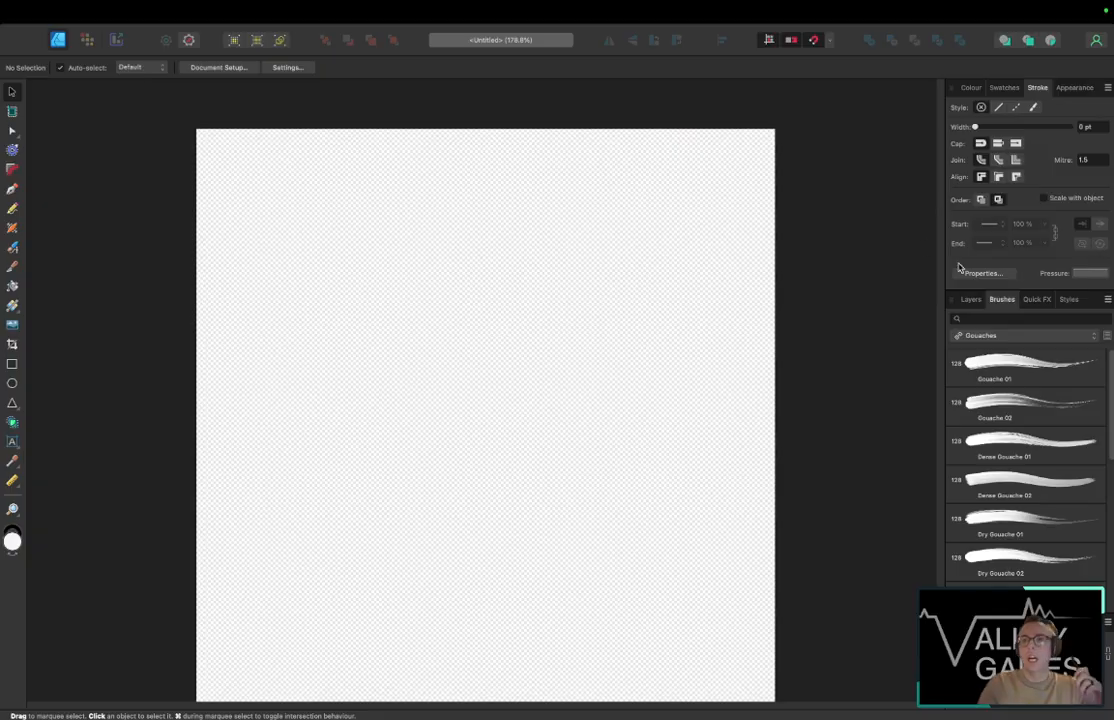
Step: Switch to Affinity Designer, add a new layer and draw a rectangle covering the whole canvas
left_click(969, 300)
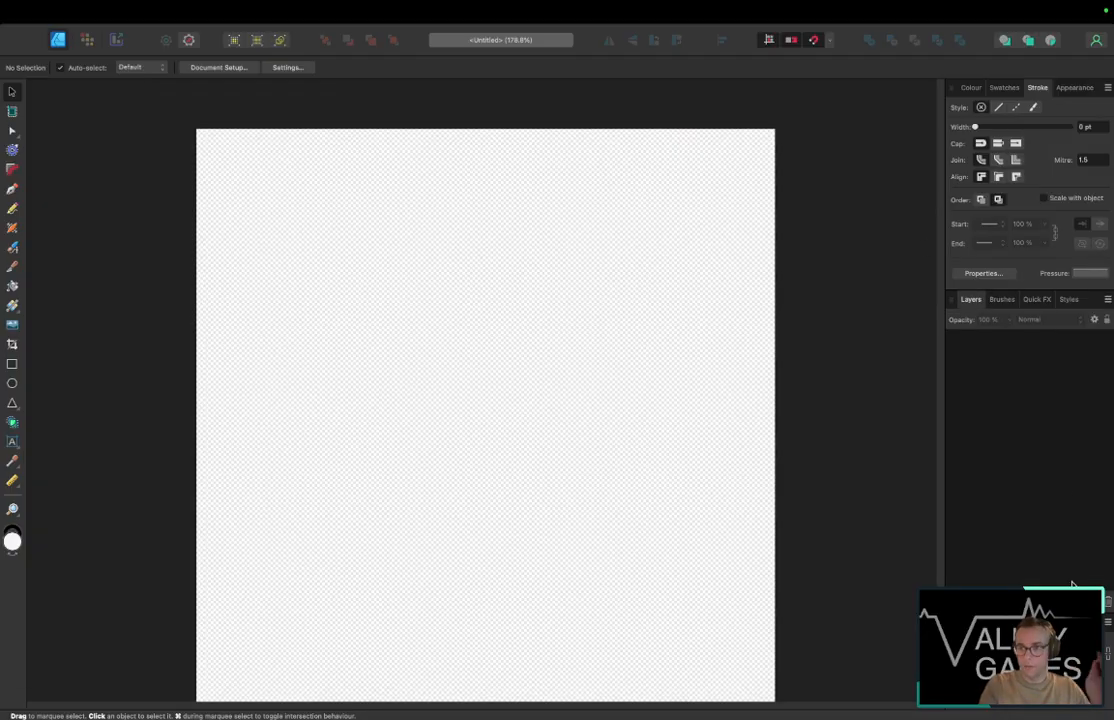
key("super+shift+n")
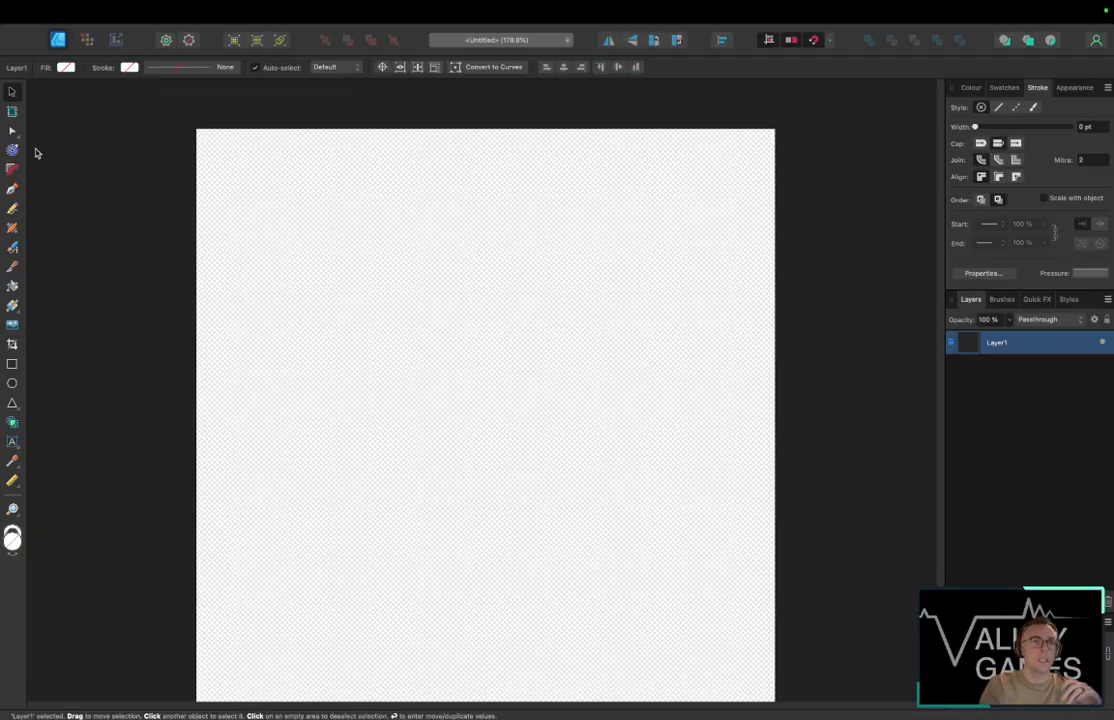
left_click(12, 366)
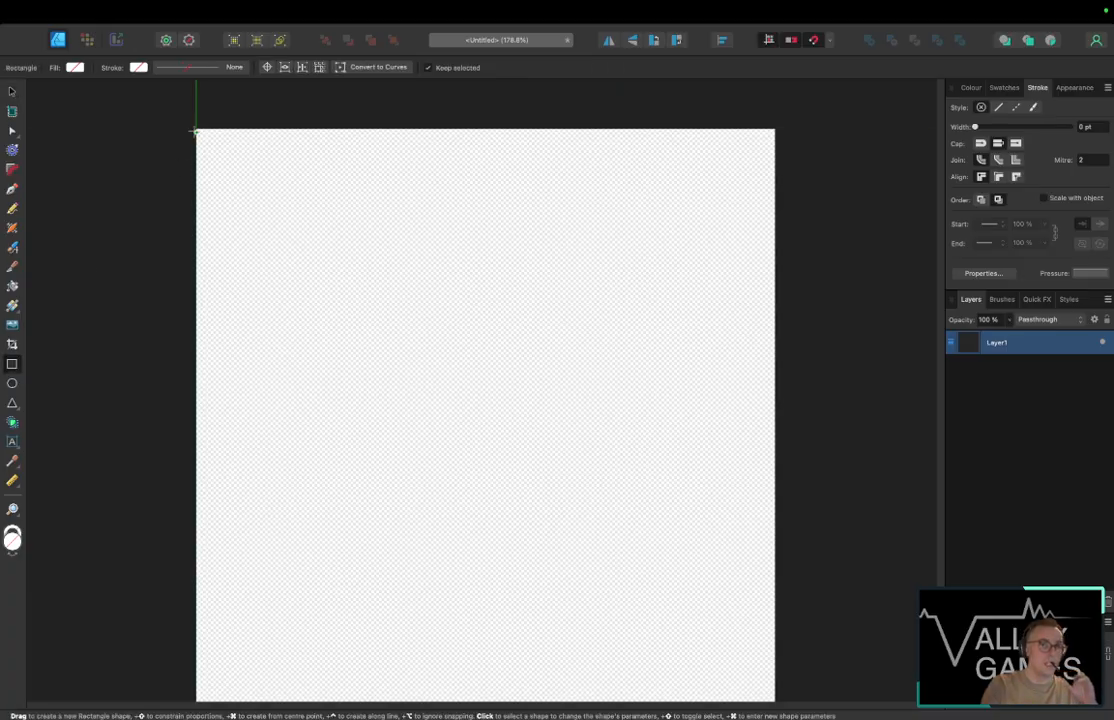
left_click_drag(195, 129, 775, 591)
scroll(560, 355, "up", 10)
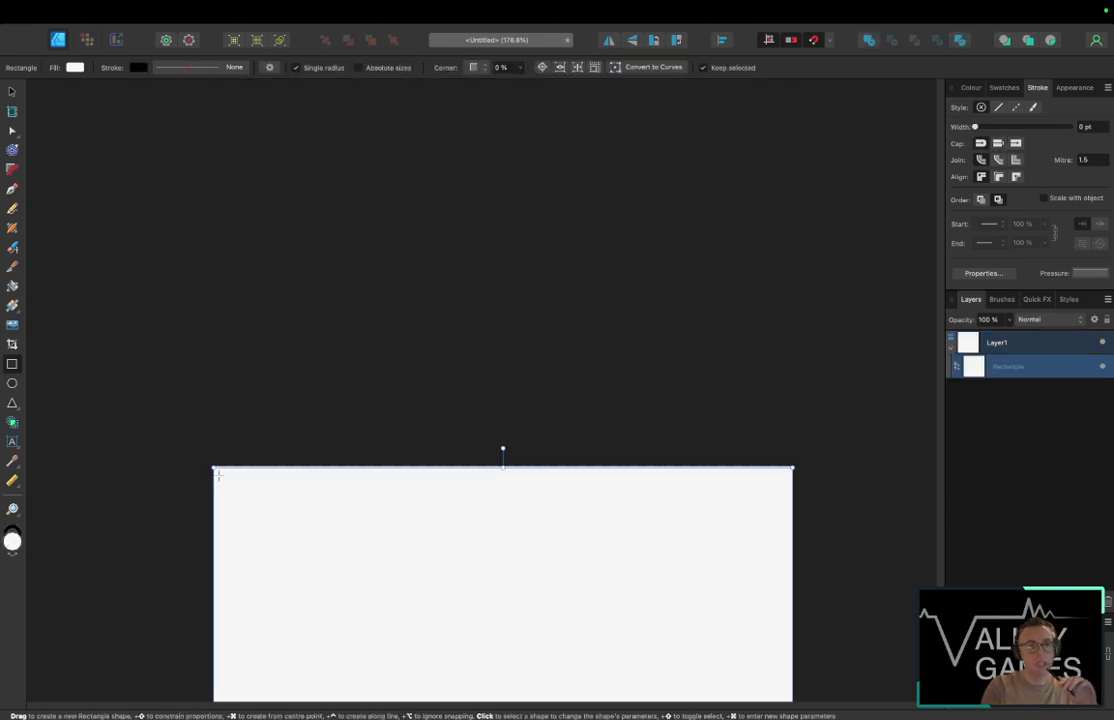
left_click_drag(214, 467, 214, 466)
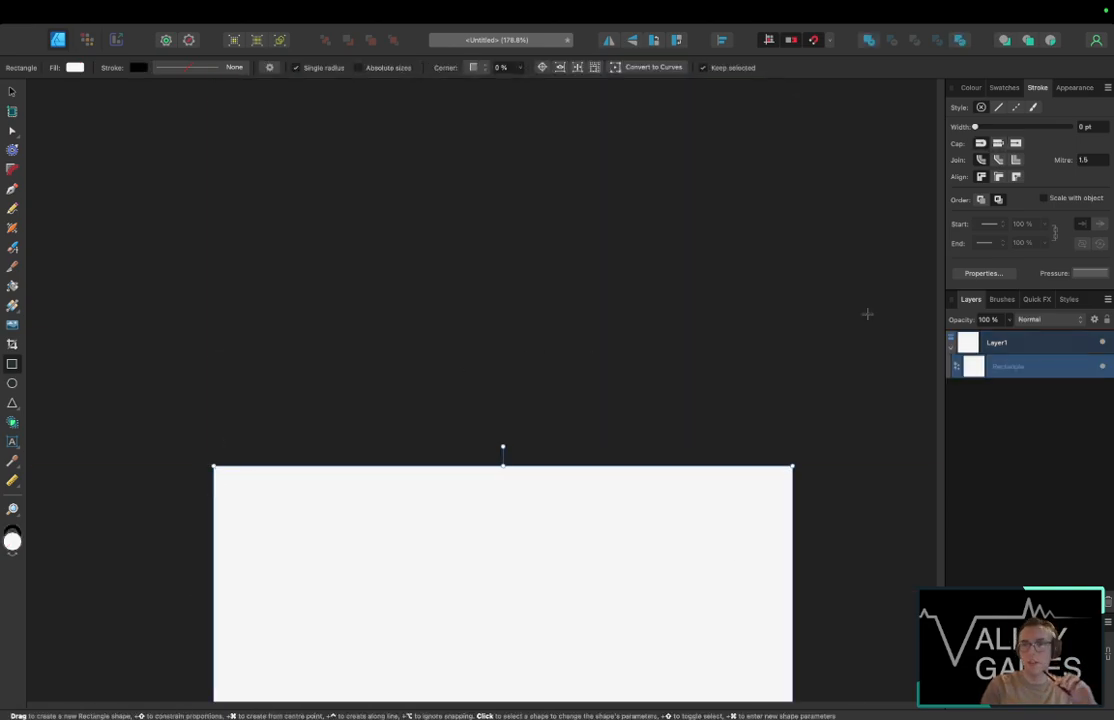
Step: Change the background rectangle's fill to gray, hexadecimal 242424, and lock Layer1
left_click(950, 349)
left_click(970, 87)
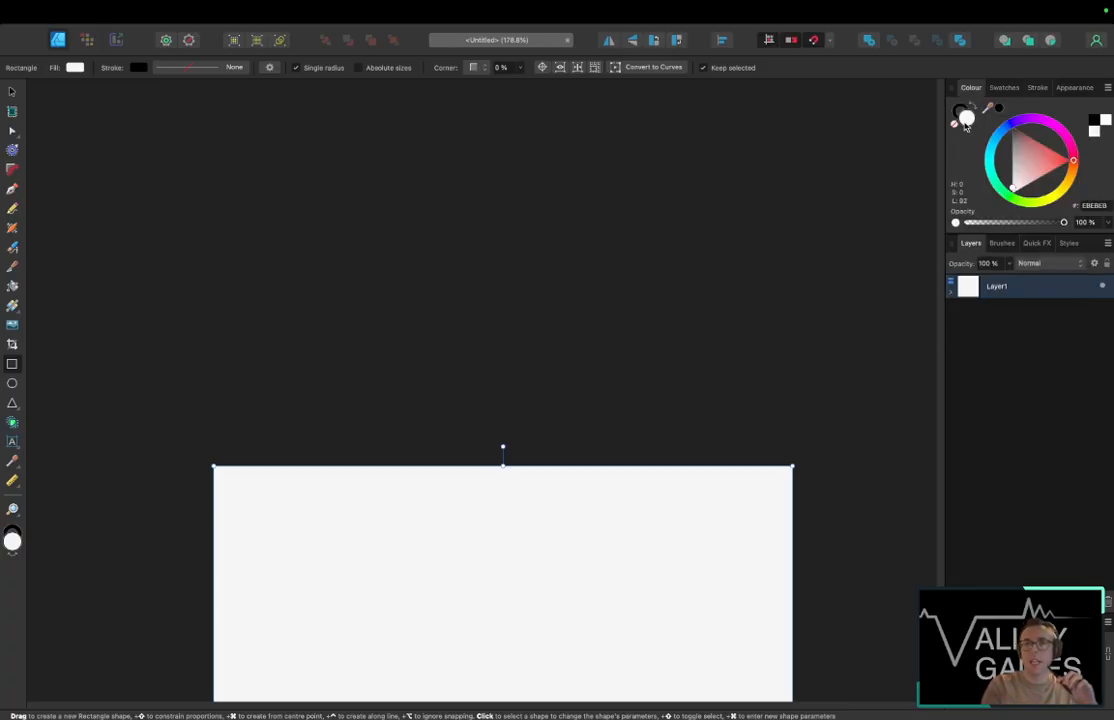
mouse_move(1007, 140)
left_mouse_down()
mouse_move(1020, 152)
mouse_move(995, 141)
left_mouse_up()
left_click(833, 273)
scroll(834, 274, "down", 10)
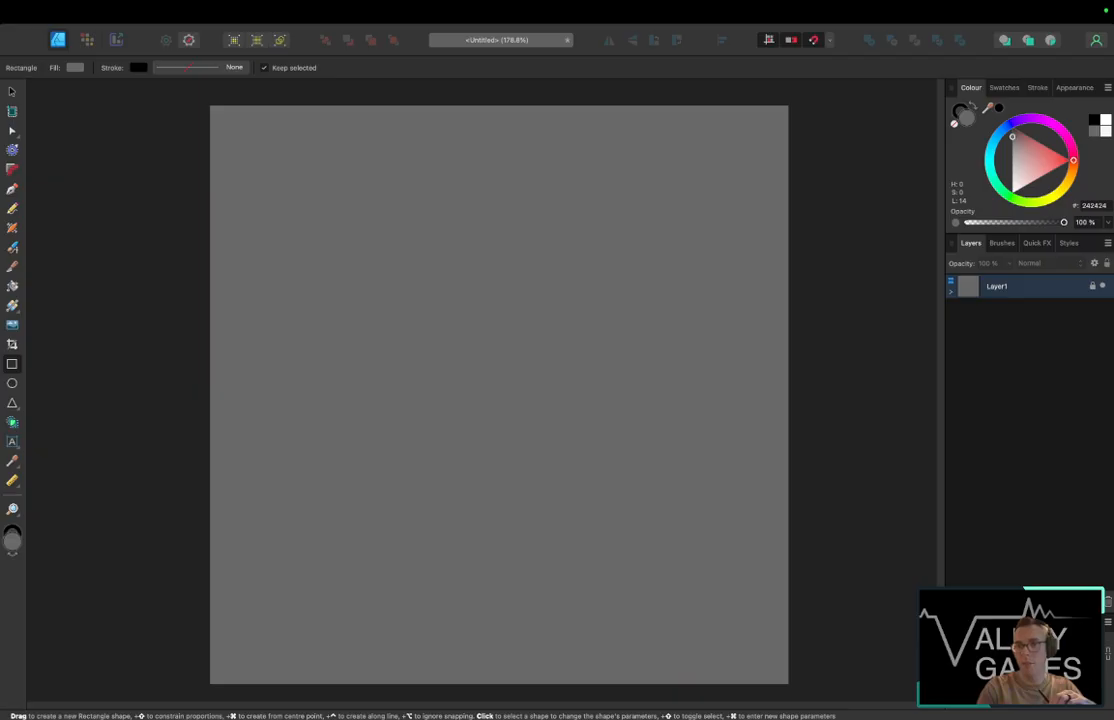
Step: Add a pixel layer and switch to the Pixel Persona
left_click(1087, 601)
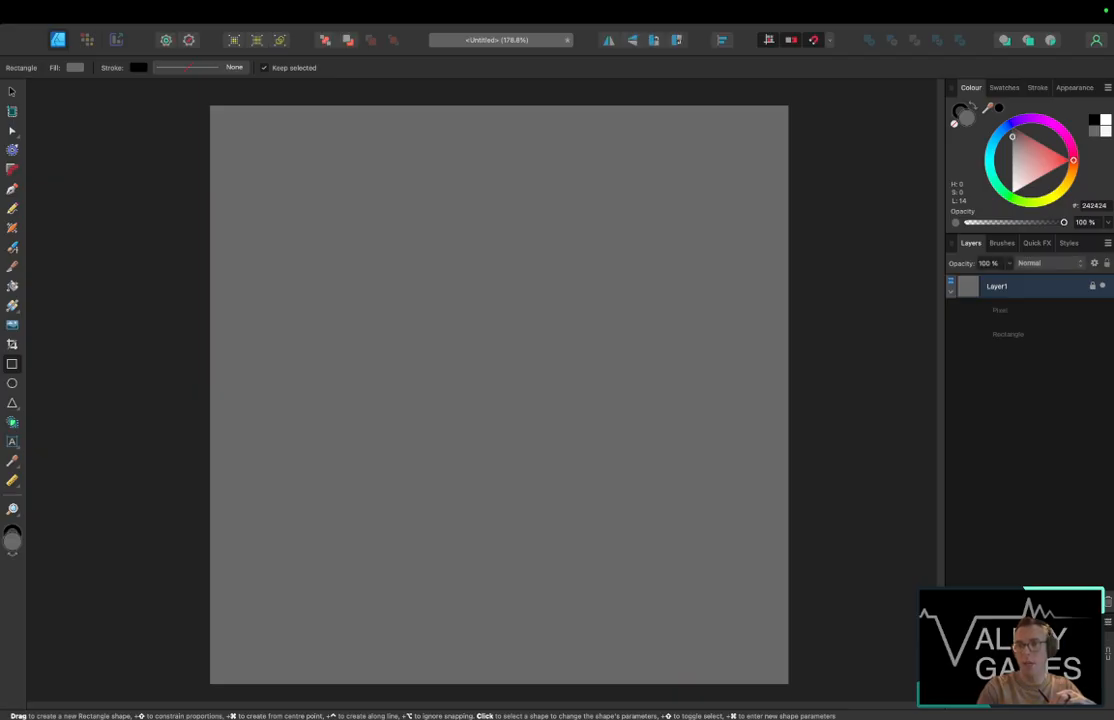
left_click(88, 40)
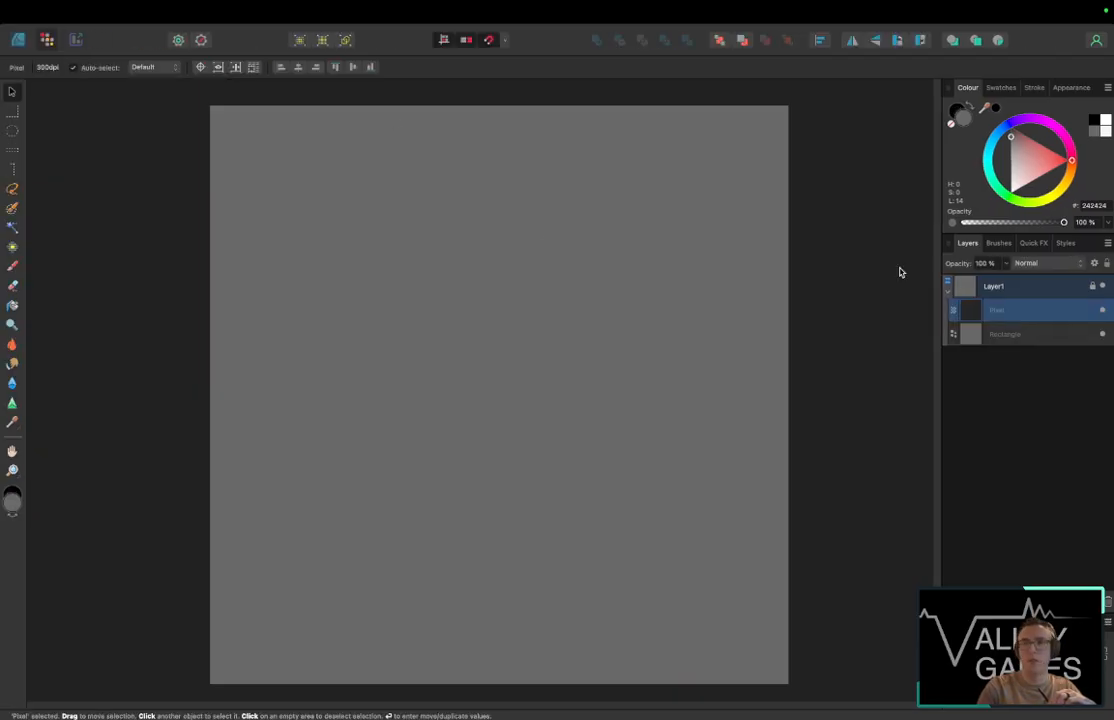
Step: Try moving the pixel layer out of Layer1 to the top of the stack, and undo the move and the layer's creation
right_click(1047, 291)
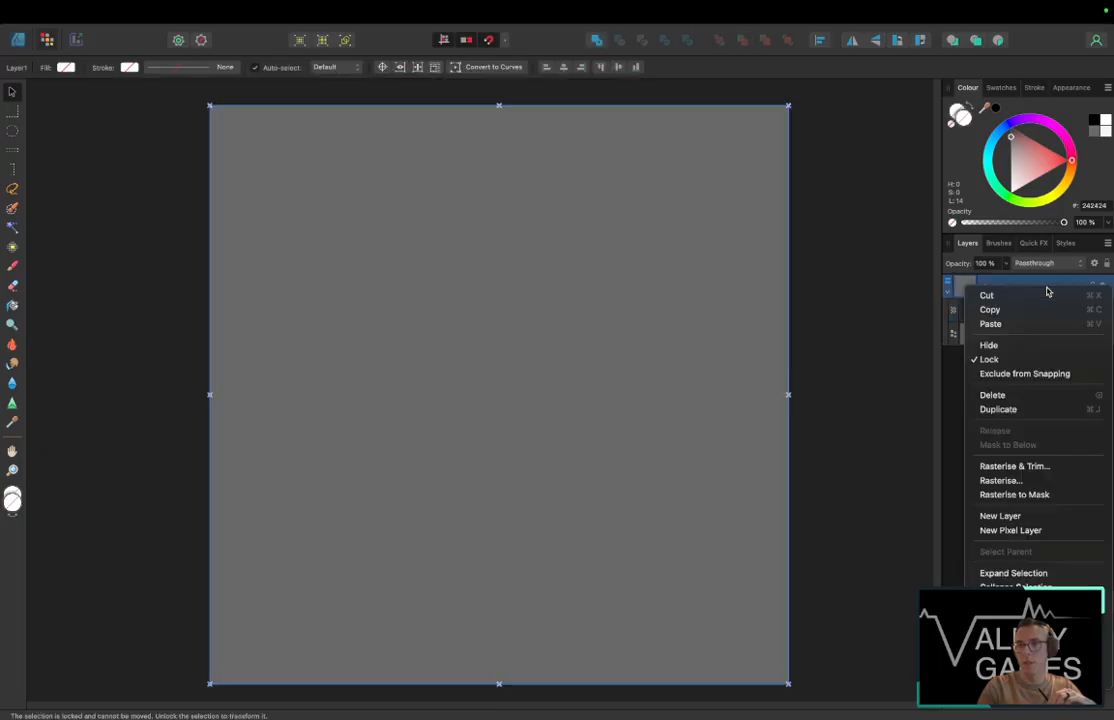
left_click(952, 369)
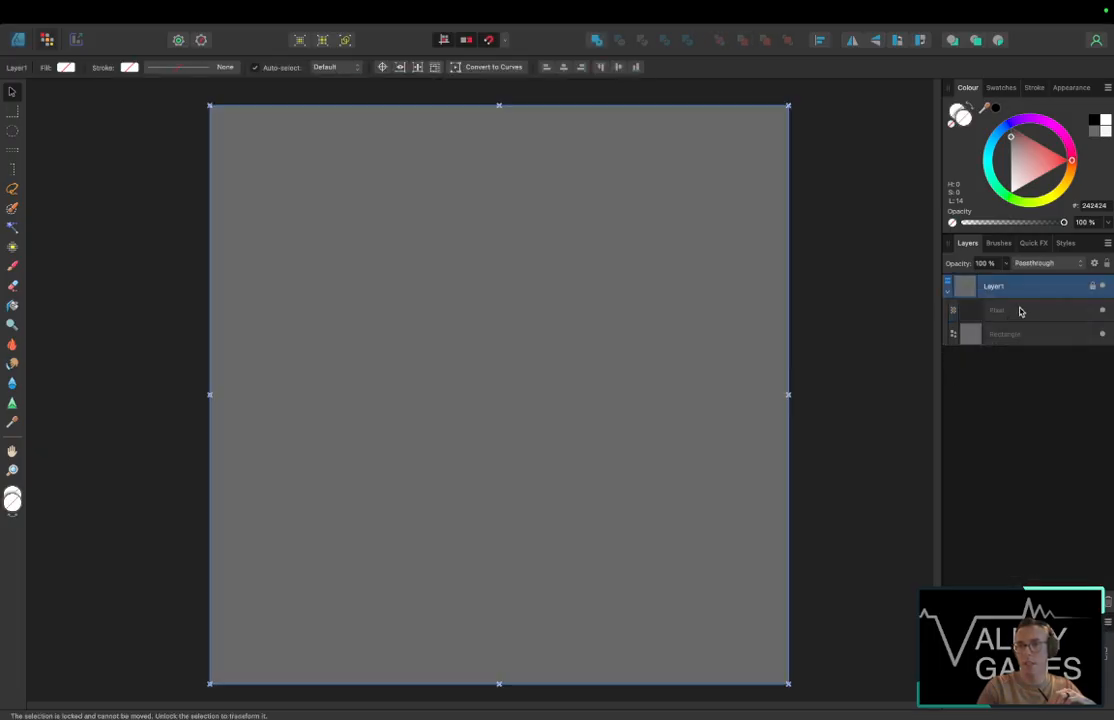
left_click_drag(1019, 288, 1014, 278)
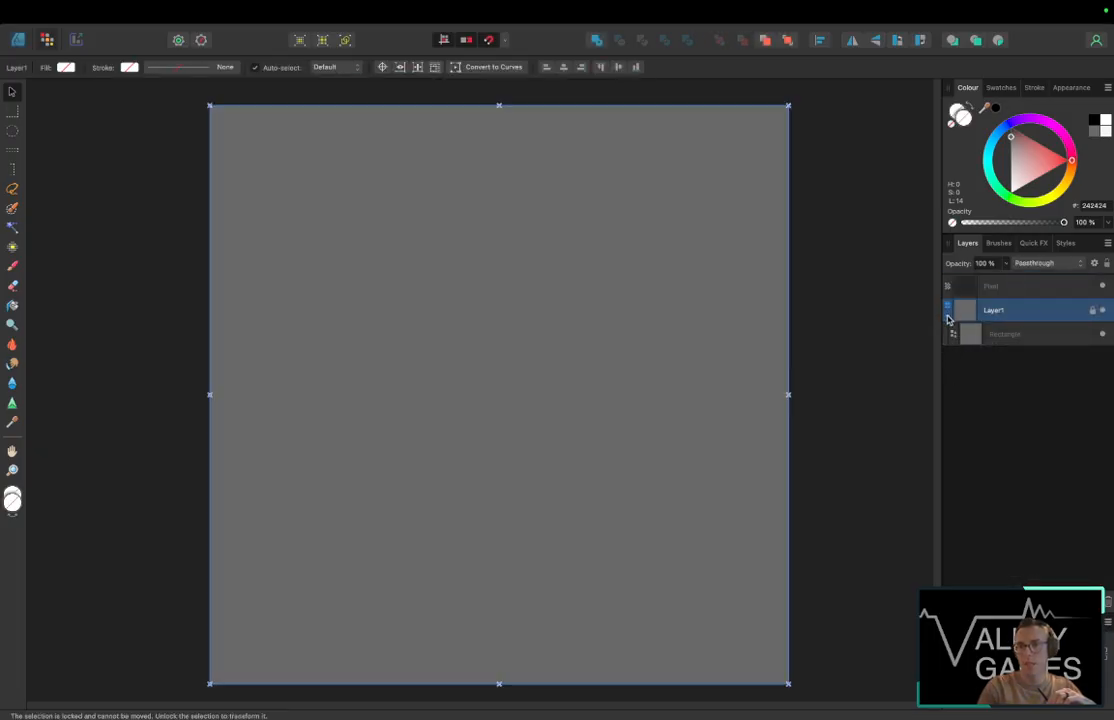
left_click(947, 316)
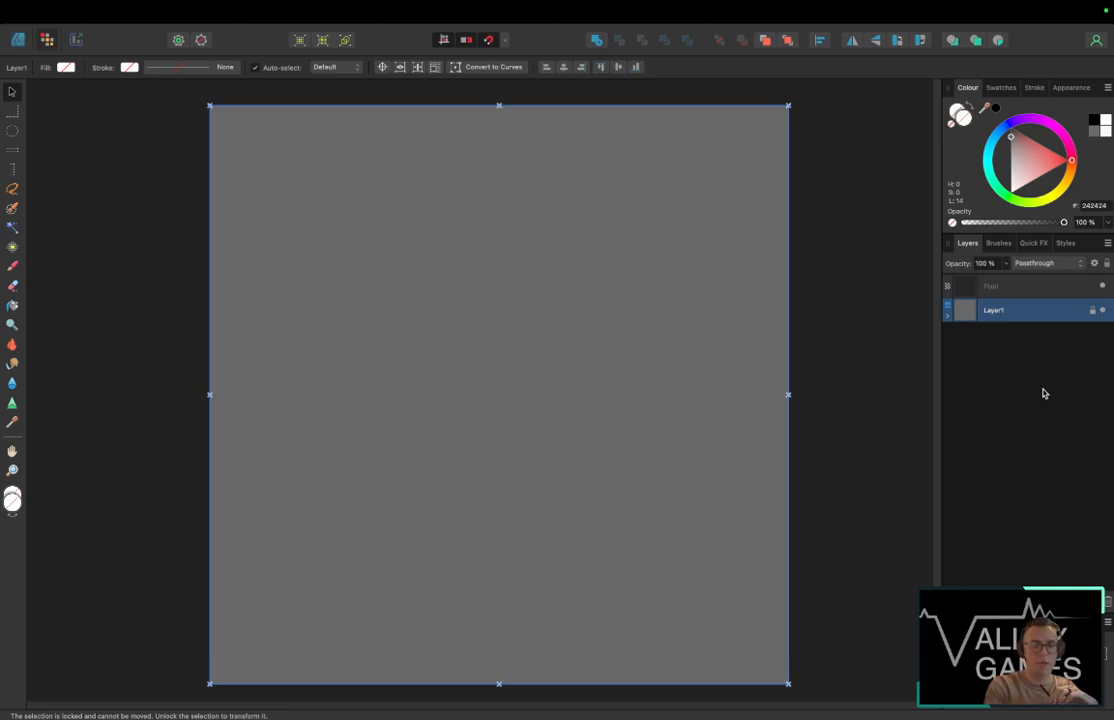
key("super+z")
key("super+z")
key("super+z")
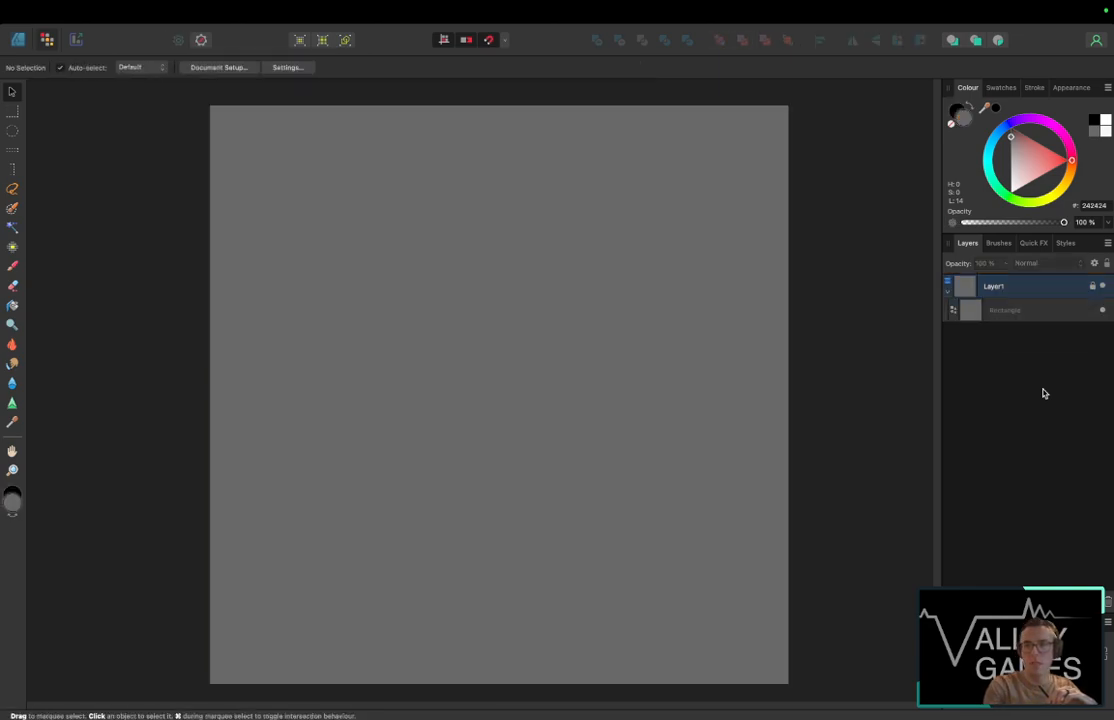
Step: Collapse and relock Layer1, and add a pixel layer again
left_click(947, 292)
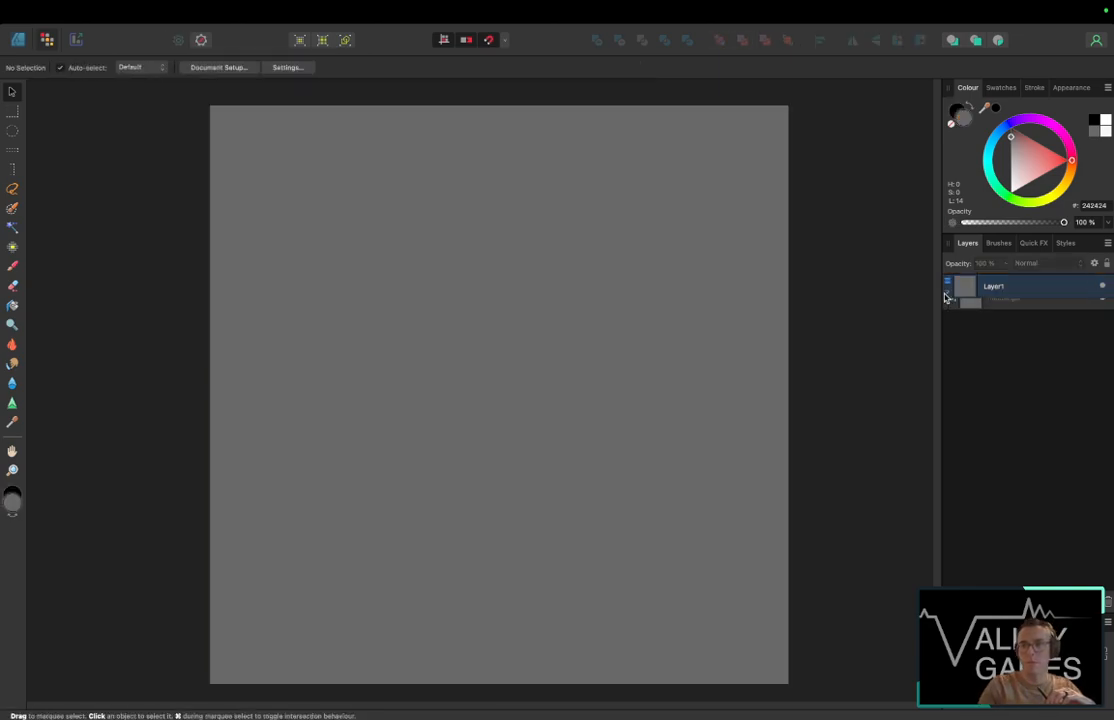
left_click(1093, 286)
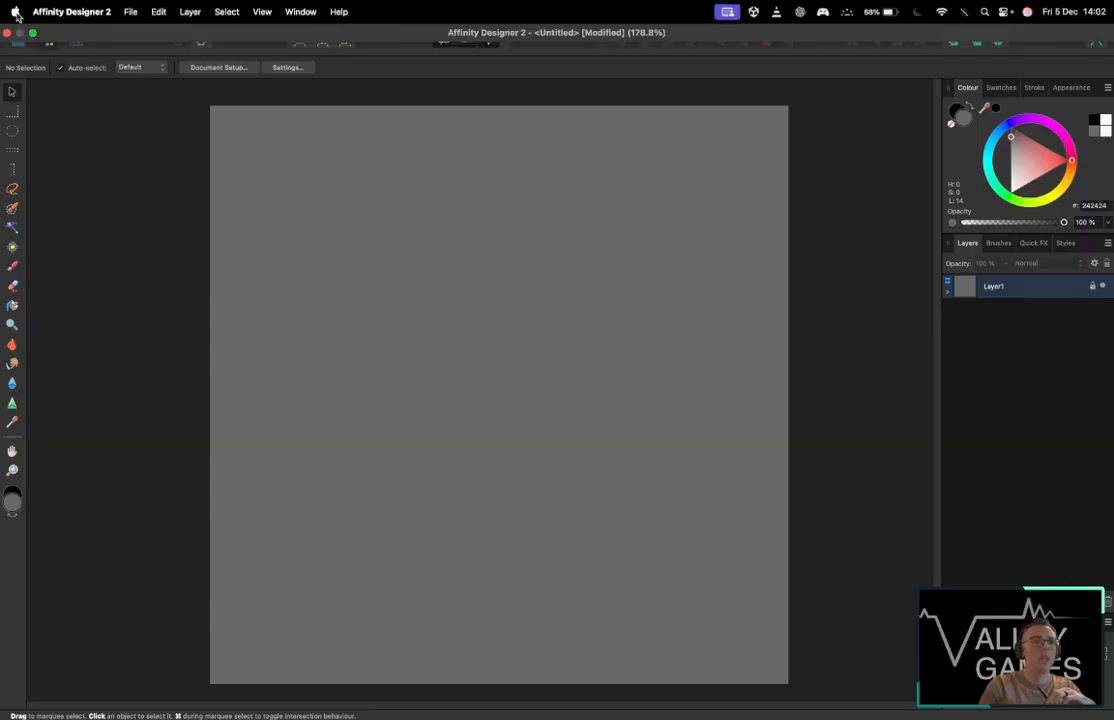
left_click(1087, 601)
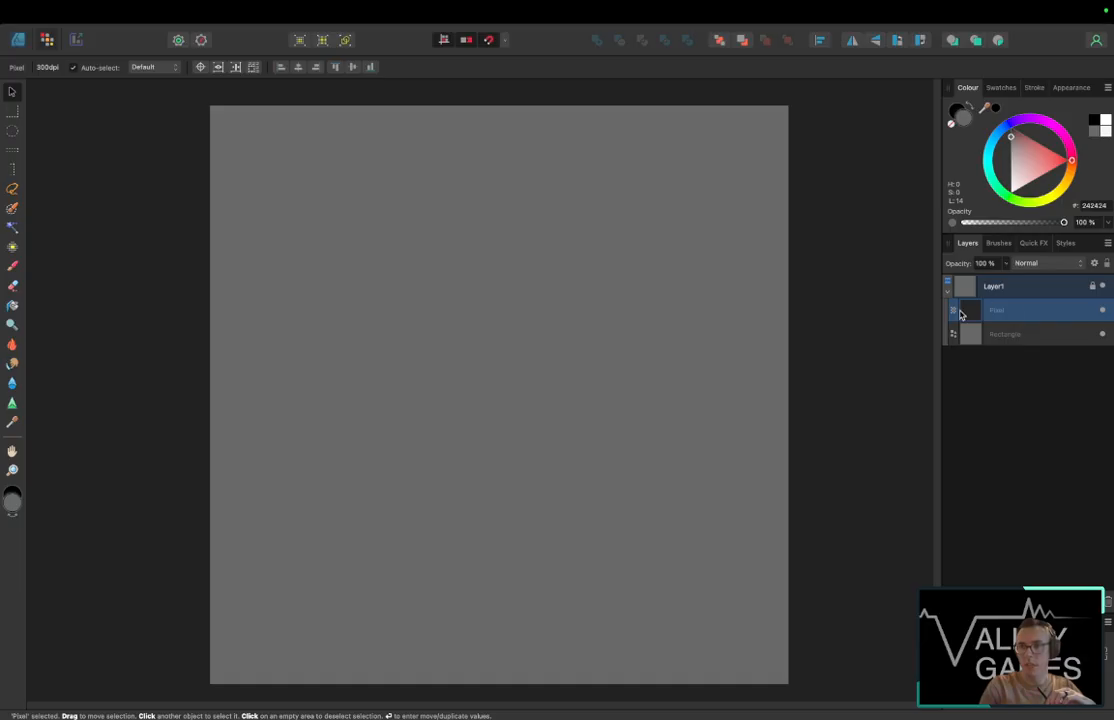
Step: Move the pixel layer above Layer1, activate the Paint Brush tool in the Pixel Persona, and try a stroke before undoing it
left_click_drag(1022, 308, 1016, 276)
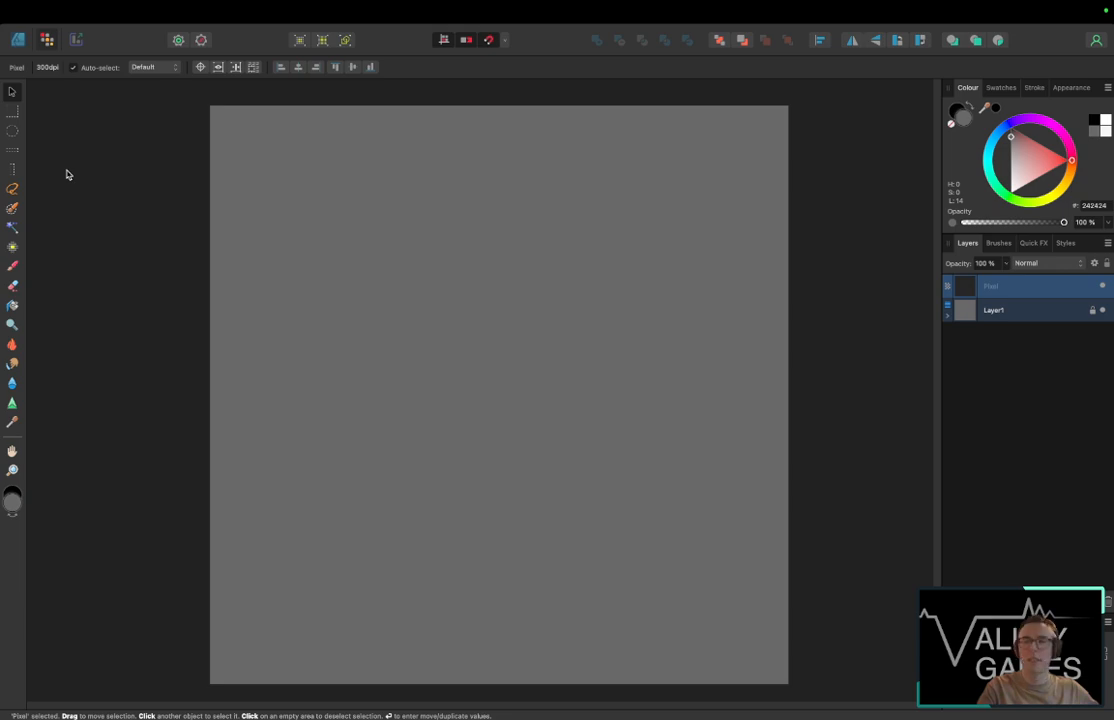
left_click(18, 39)
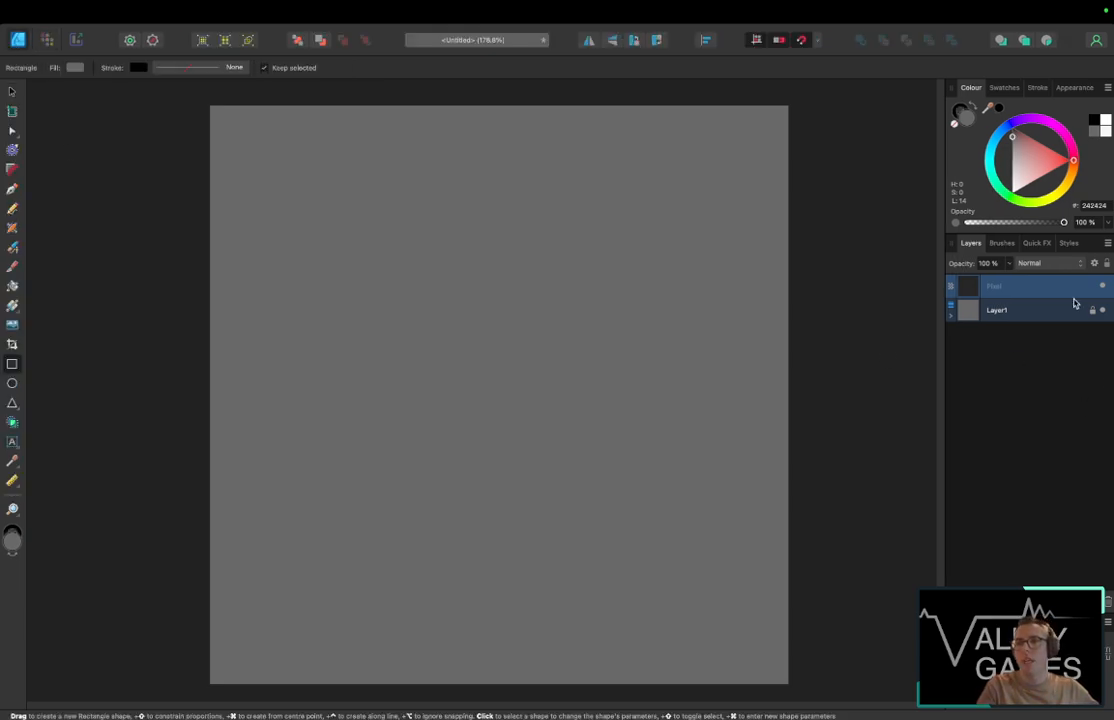
left_click(46, 39)
key("b")
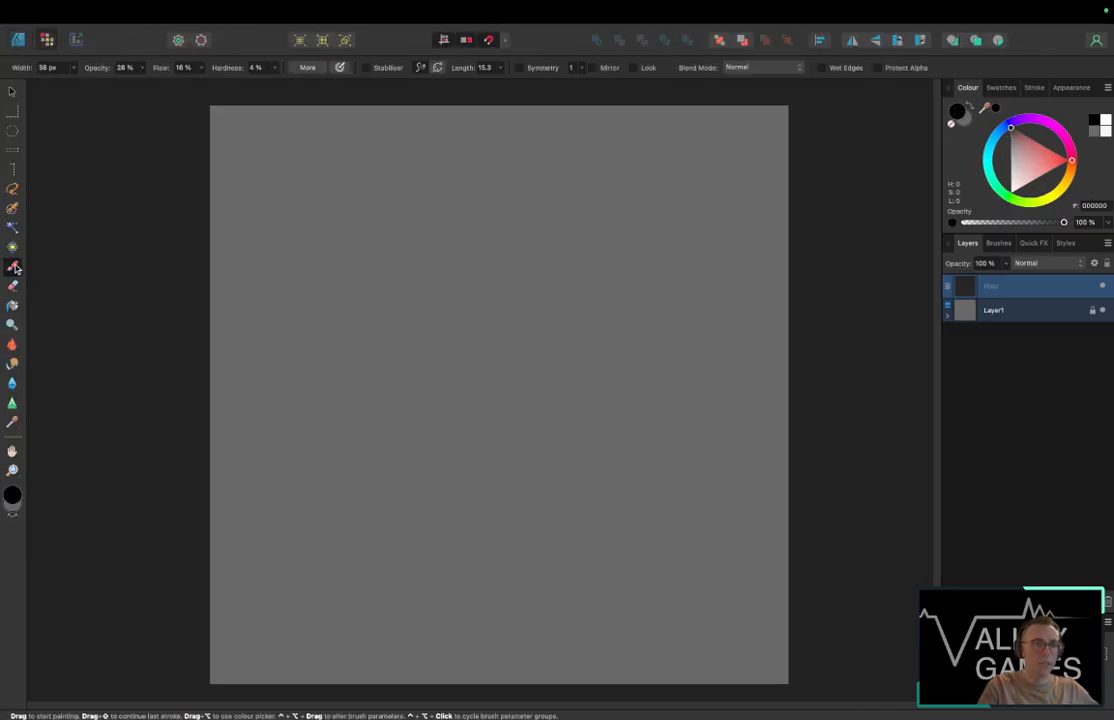
left_click_drag(399, 255, 450, 233)
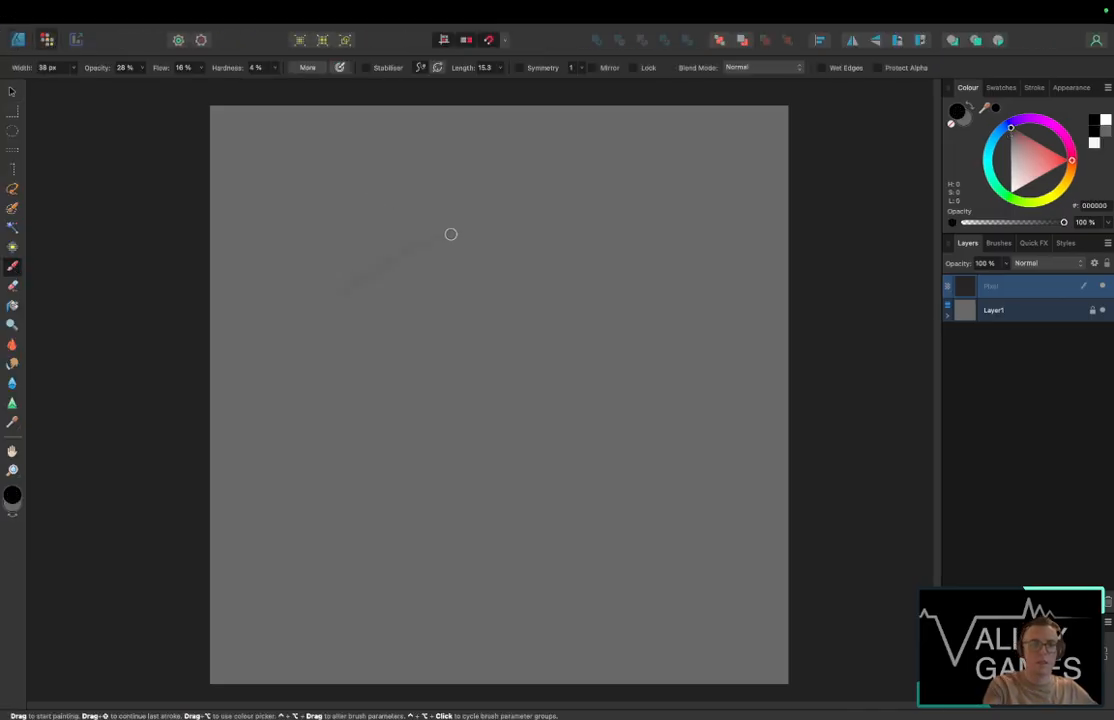
key("super+z")
Step: Set the fill colour to black (000000) and choose the 1 px Round Brush from the Basic brushes
left_click(967, 121)
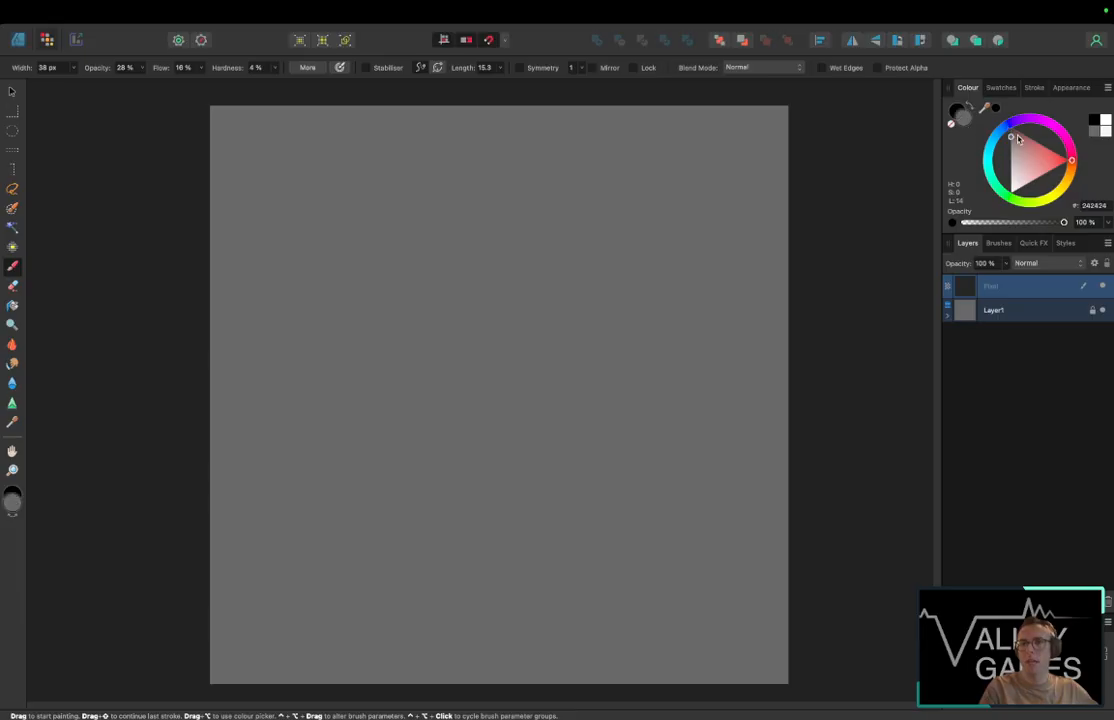
left_click_drag(1014, 146, 995, 97)
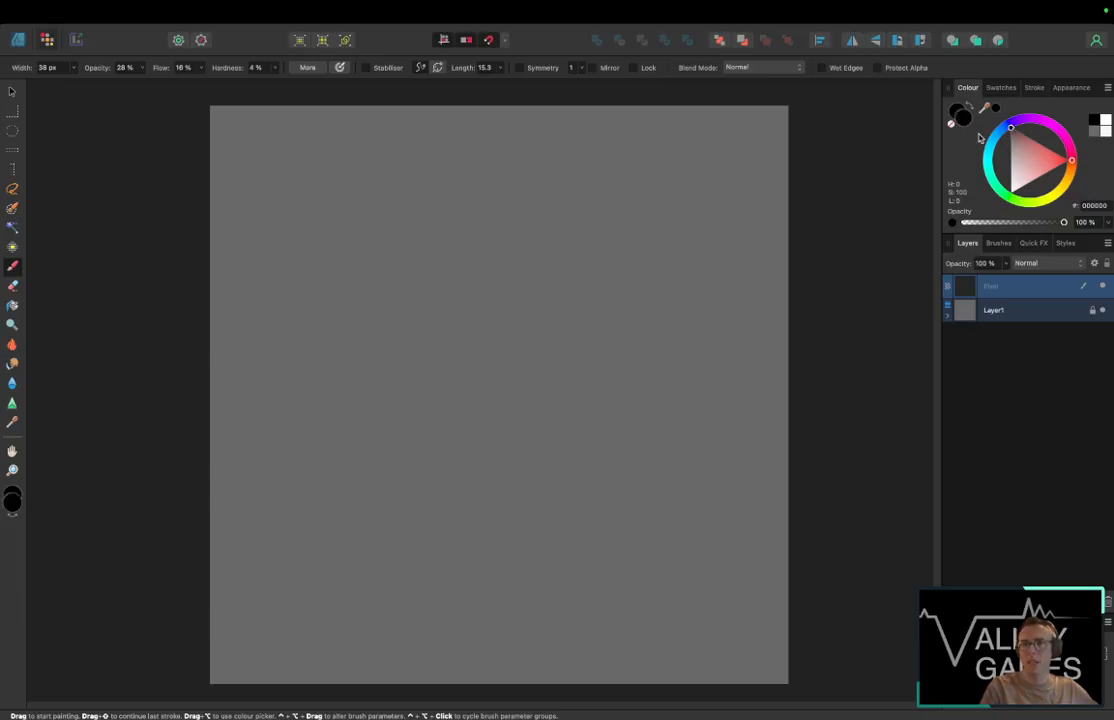
left_click(1033, 87)
left_click_drag(971, 130, 976, 128)
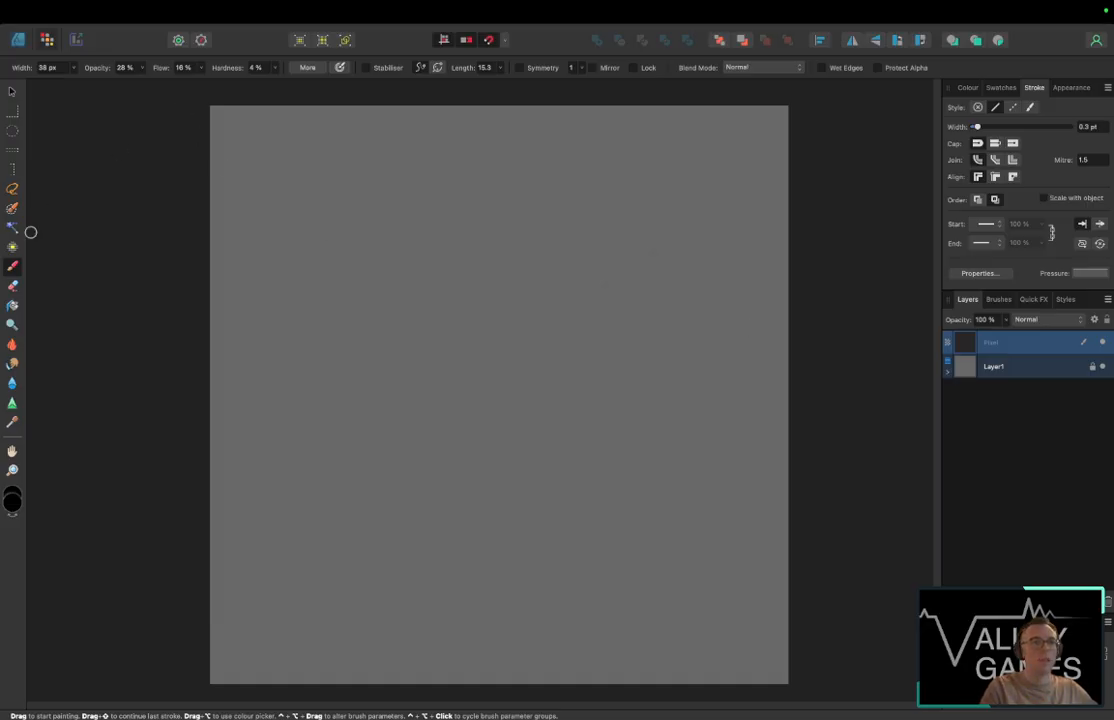
left_click(1002, 300)
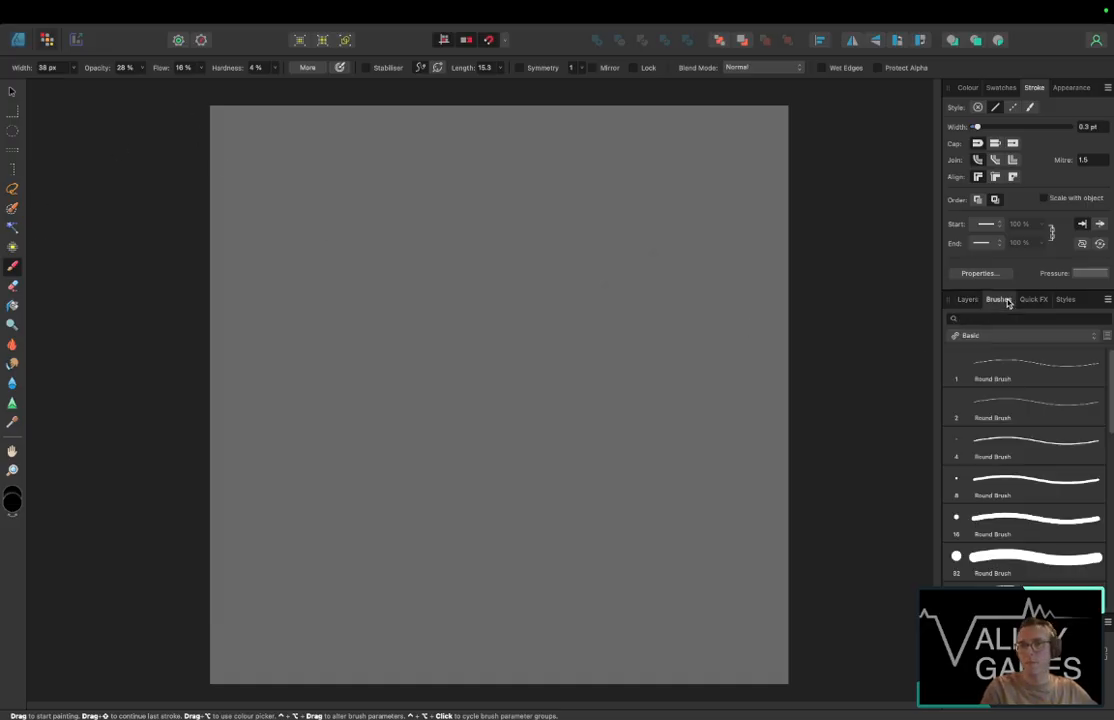
left_click(1035, 365)
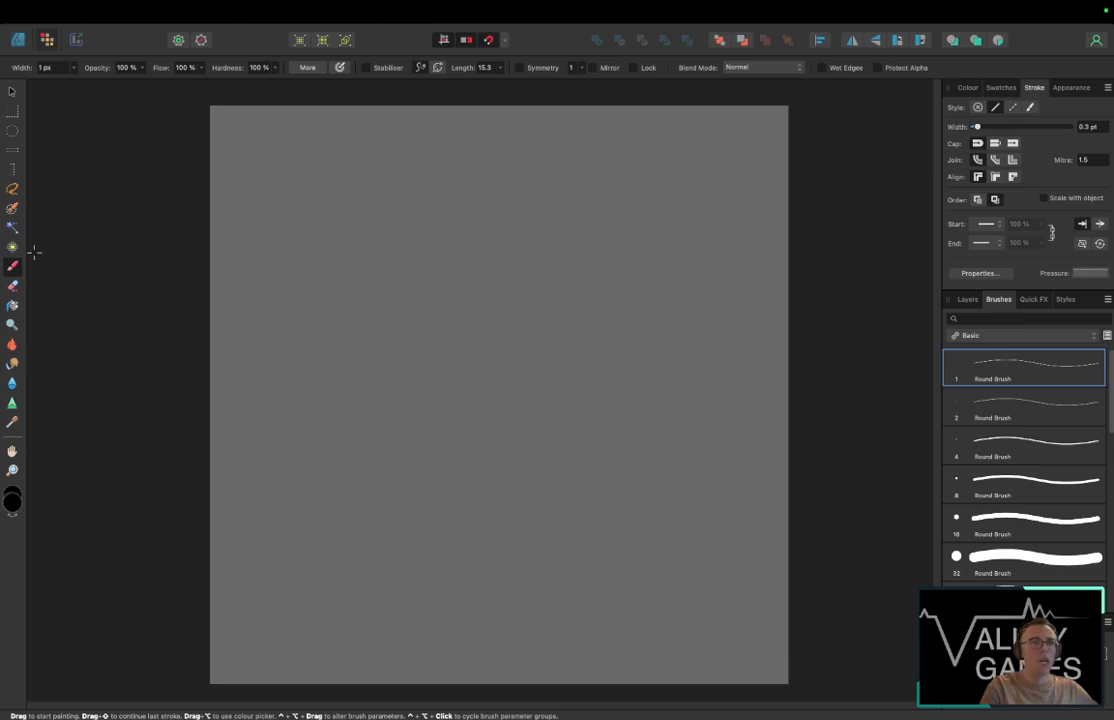
Step: Try freehand strokes with the 1 px brush, including at stroke widths of 0.9 pt and 22 pt, undoing each one
left_click(968, 87)
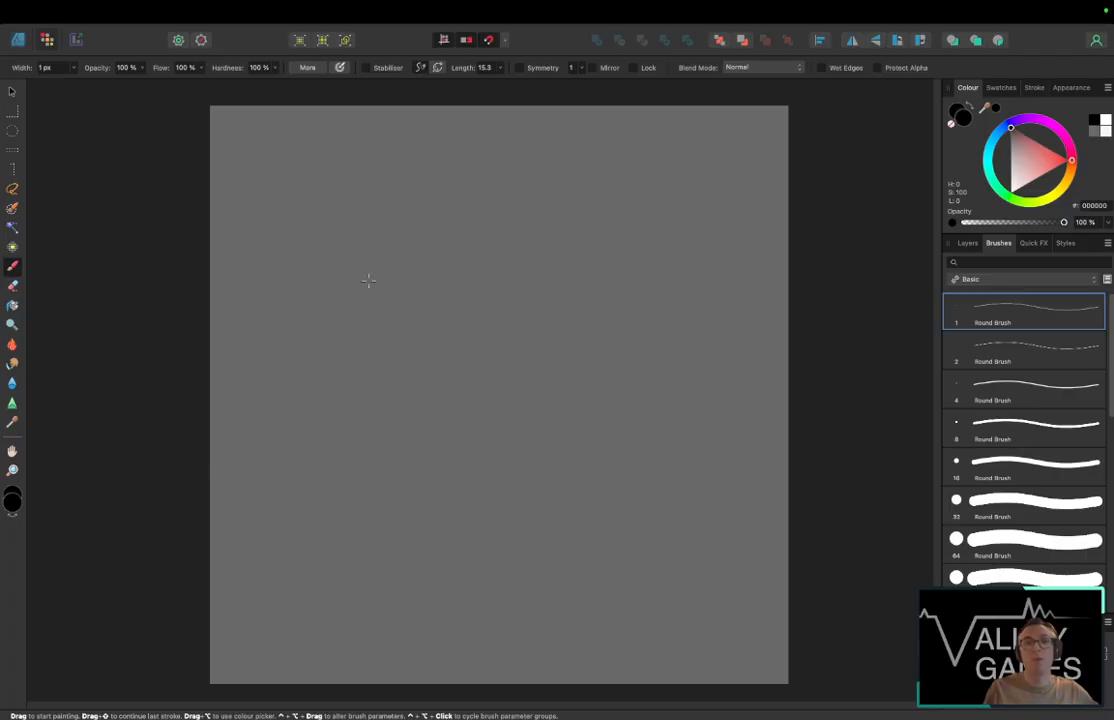
mouse_move(367, 289)
left_mouse_down()
mouse_move(416, 261)
mouse_move(464, 306)
mouse_move(657, 378)
left_mouse_up()
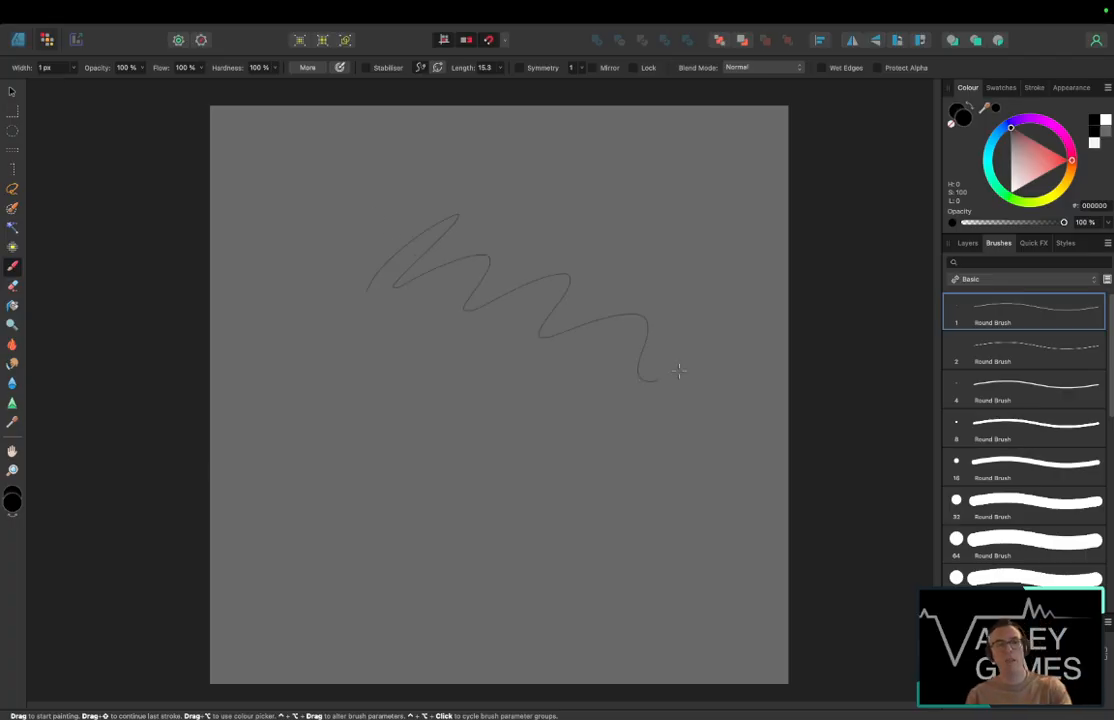
key("super+z")
left_click(1034, 87)
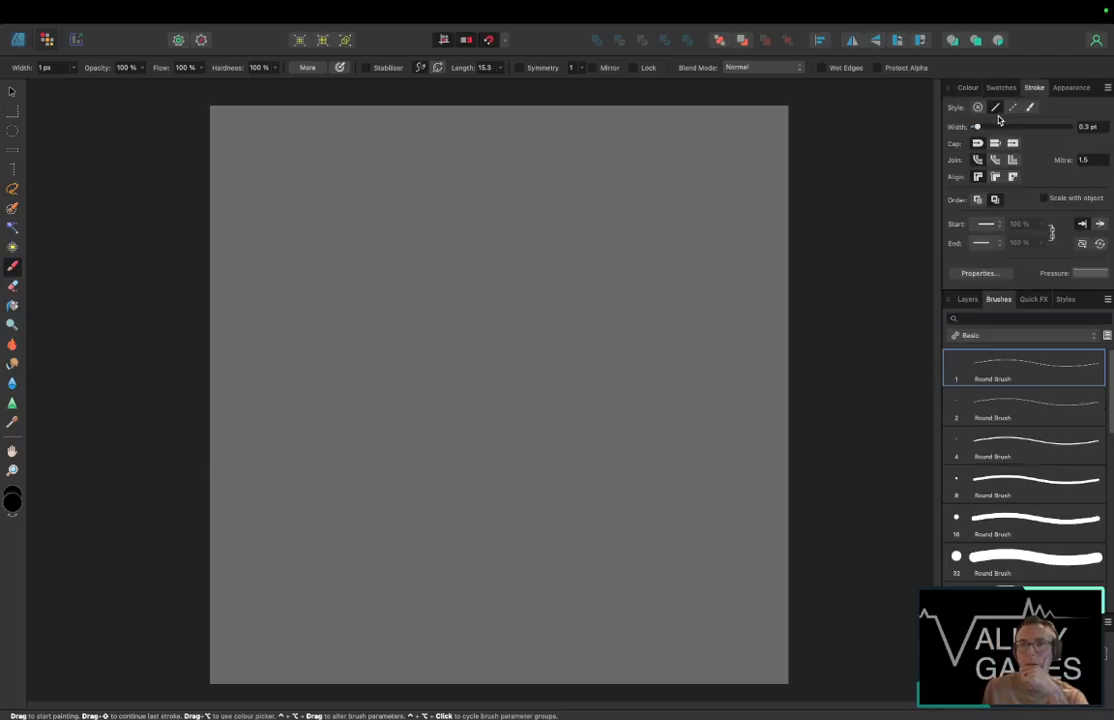
left_click_drag(978, 127, 993, 129)
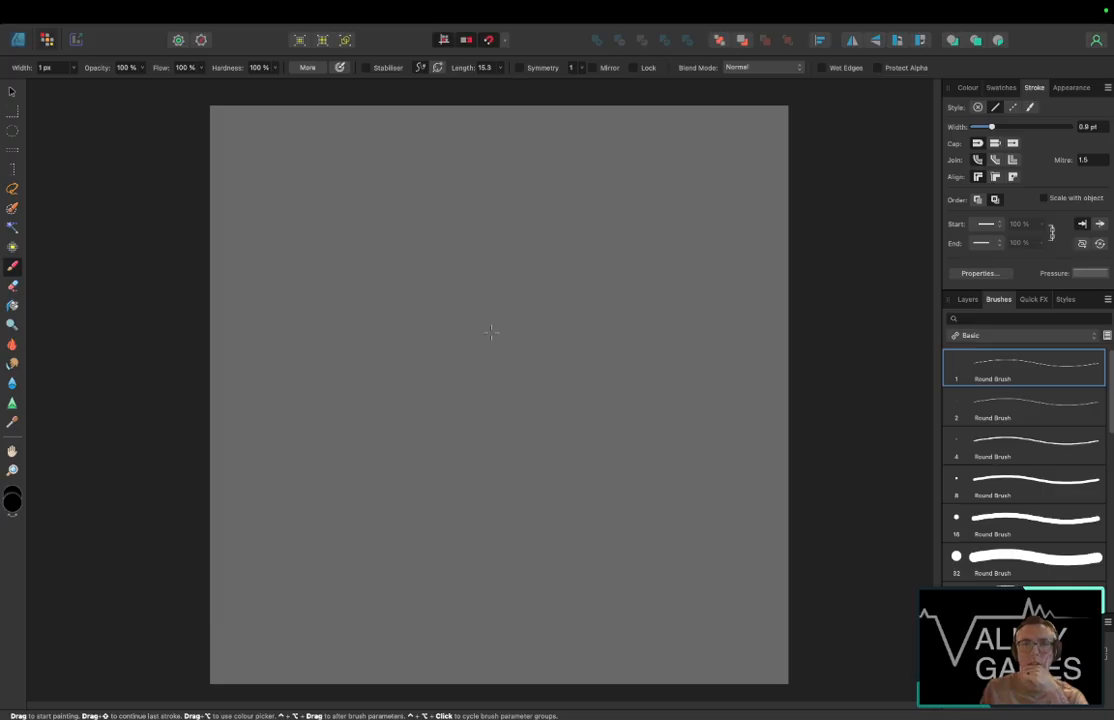
left_click_drag(447, 352, 636, 371)
key("super+z")
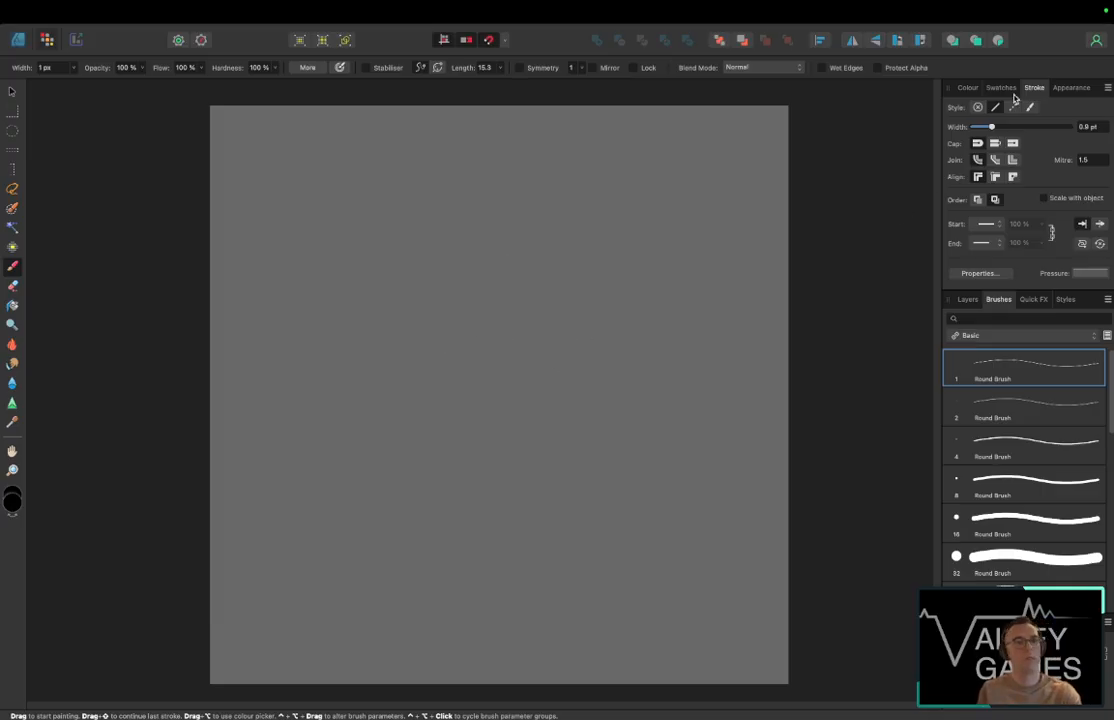
left_click_drag(991, 127, 1029, 133)
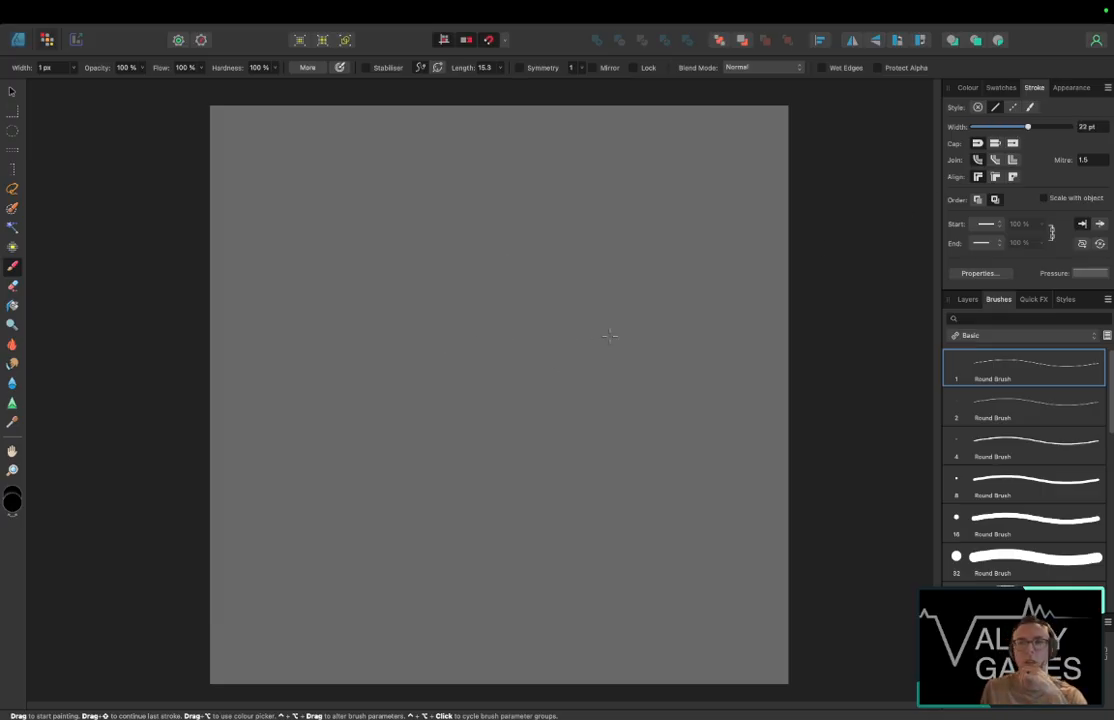
mouse_move(460, 345)
left_mouse_down()
mouse_move(516, 323)
mouse_move(580, 398)
mouse_move(735, 447)
left_mouse_up()
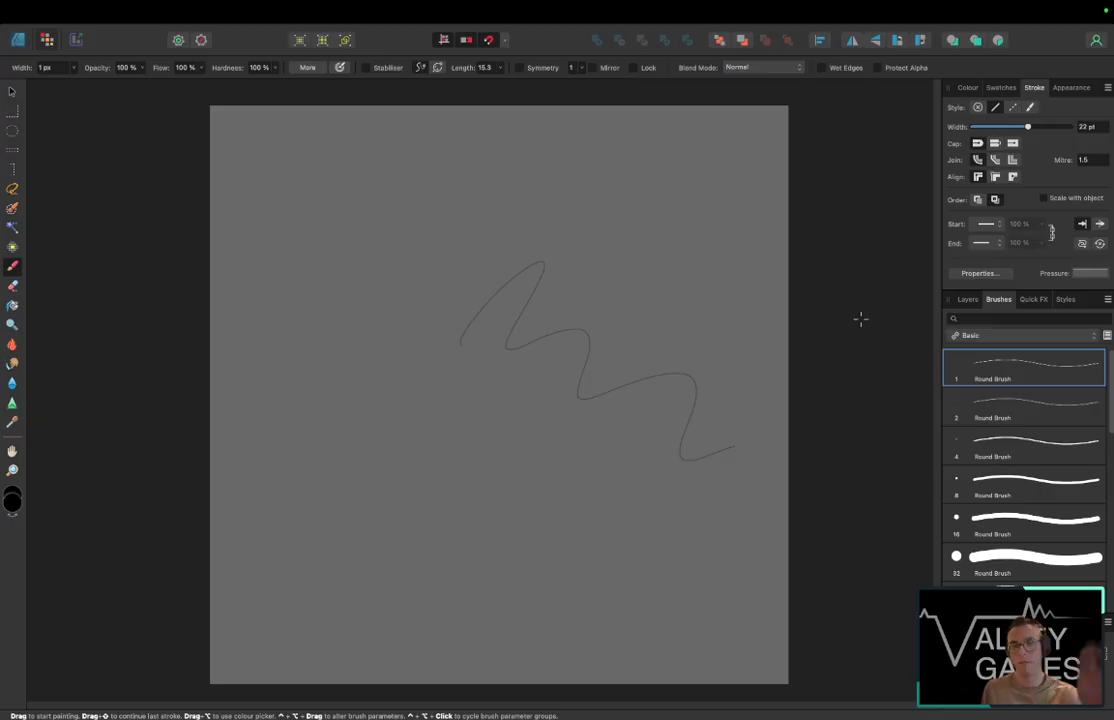
key("super+z")
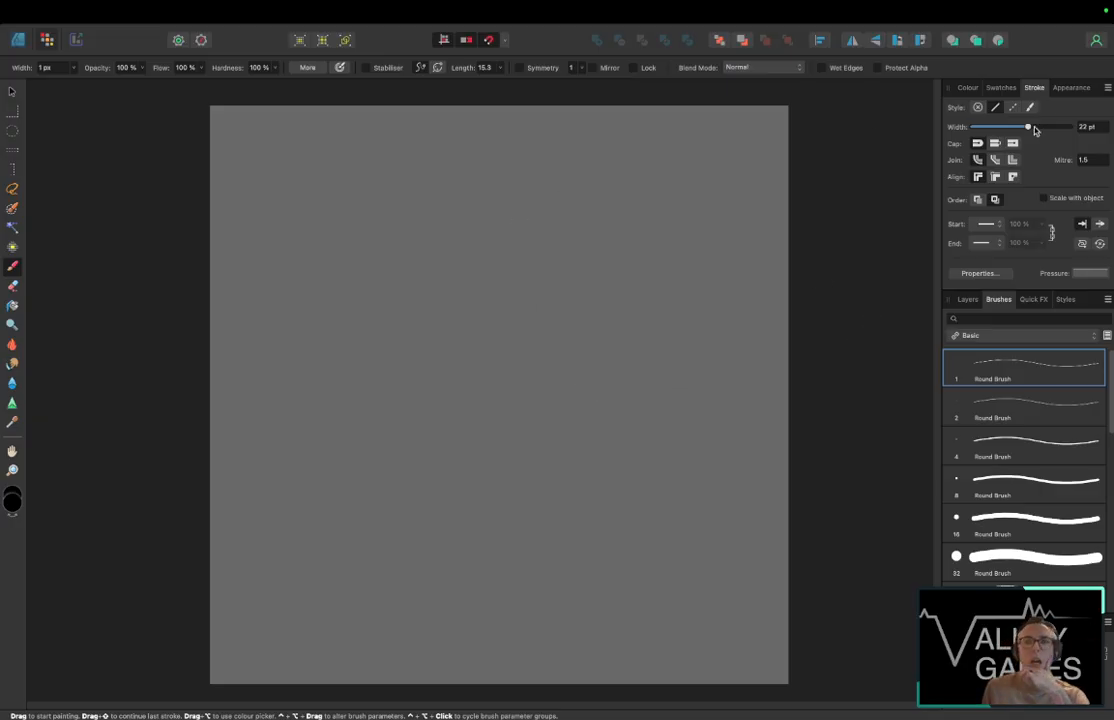
Step: Set the stroke width to 0.6 pt and handwrite the heading "Block VFX" across the top of the canvas
left_click_drag(1027, 127, 986, 127)
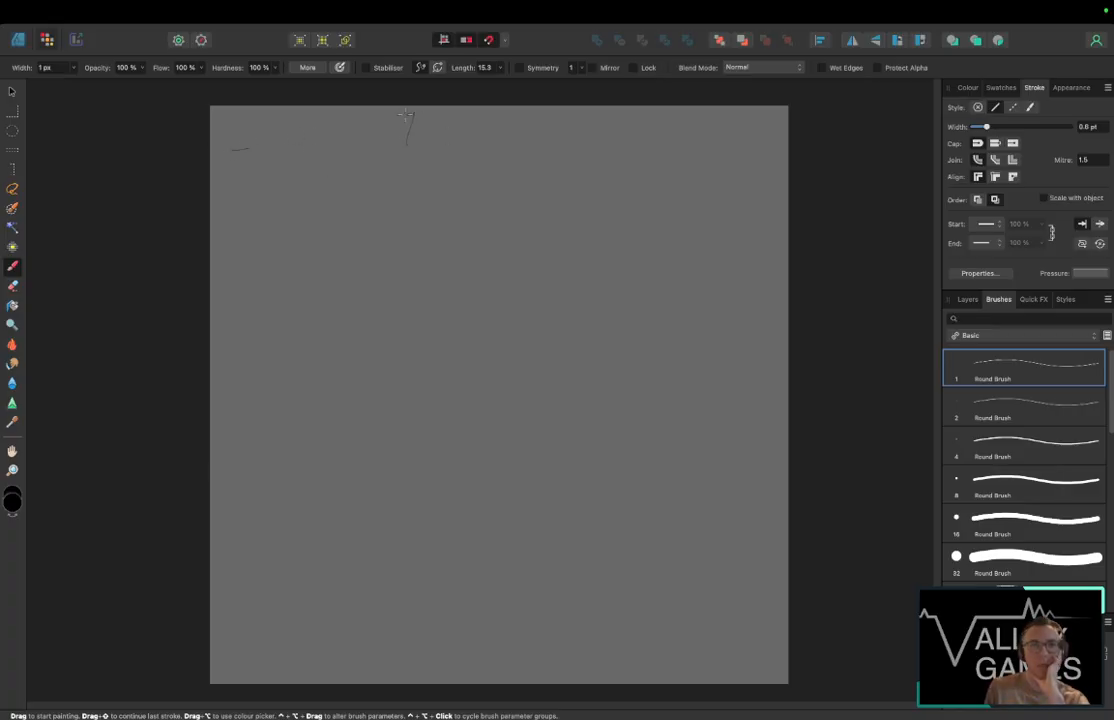
mouse_move(406, 114)
left_mouse_down()
mouse_move(432, 147)
mouse_move(462, 131)
mouse_move(484, 156)
left_mouse_up()
mouse_move(506, 110)
left_mouse_down()
mouse_move(497, 145)
mouse_move(518, 145)
mouse_move(519, 168)
left_mouse_up()
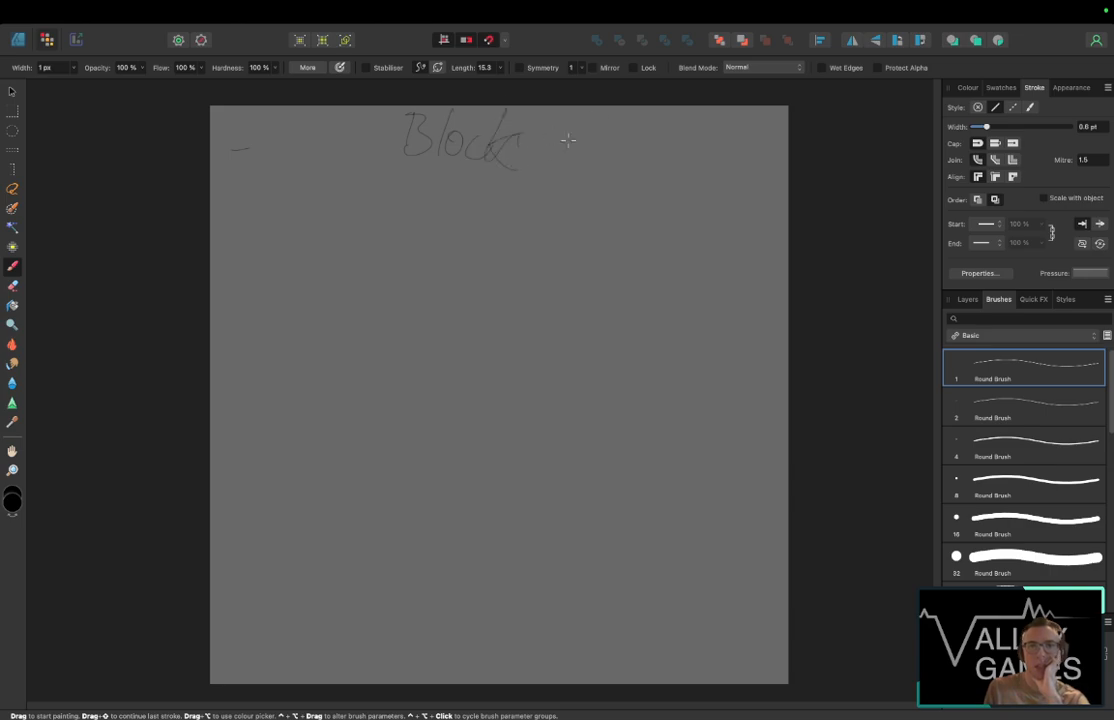
mouse_move(563, 129)
left_mouse_down()
mouse_move(568, 160)
mouse_move(579, 120)
mouse_move(598, 117)
mouse_move(587, 162)
left_mouse_up()
mouse_move(596, 118)
left_mouse_down()
mouse_move(619, 115)
mouse_move(605, 137)
left_mouse_up()
mouse_move(637, 117)
left_mouse_down()
mouse_move(612, 153)
mouse_move(655, 174)
left_mouse_up()
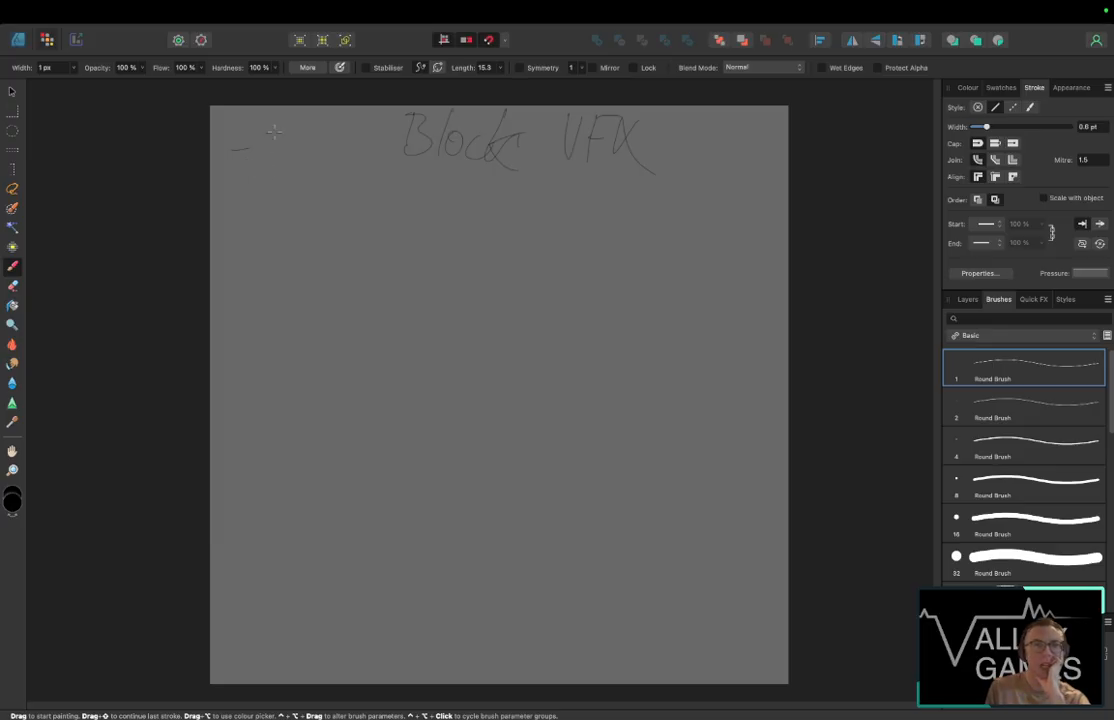
Step: Handwrite the bullet "Sparks" beside the heading and link it to the note "Blue + Orange"
mouse_move(274, 131)
left_mouse_down()
mouse_move(259, 167)
mouse_move(286, 190)
left_mouse_up()
mouse_move(286, 155)
left_mouse_down()
mouse_move(287, 168)
mouse_move(334, 148)
mouse_move(342, 166)
mouse_move(361, 162)
left_mouse_up()
left_click_drag(459, 187, 452, 202)
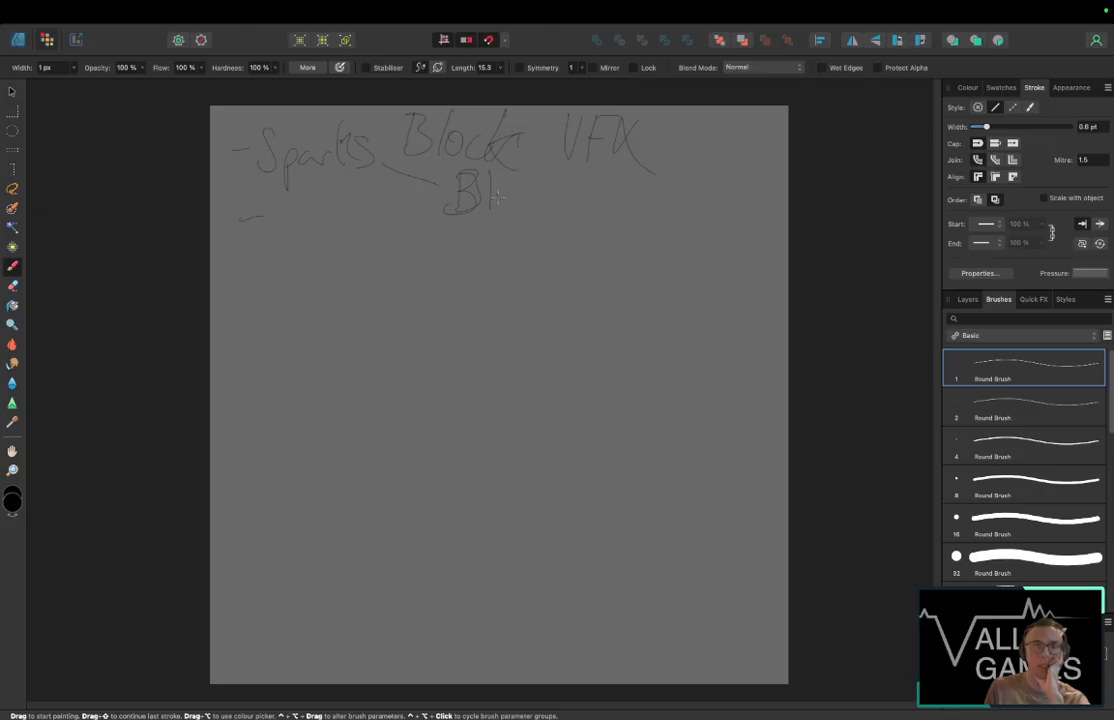
left_click_drag(519, 199, 547, 203)
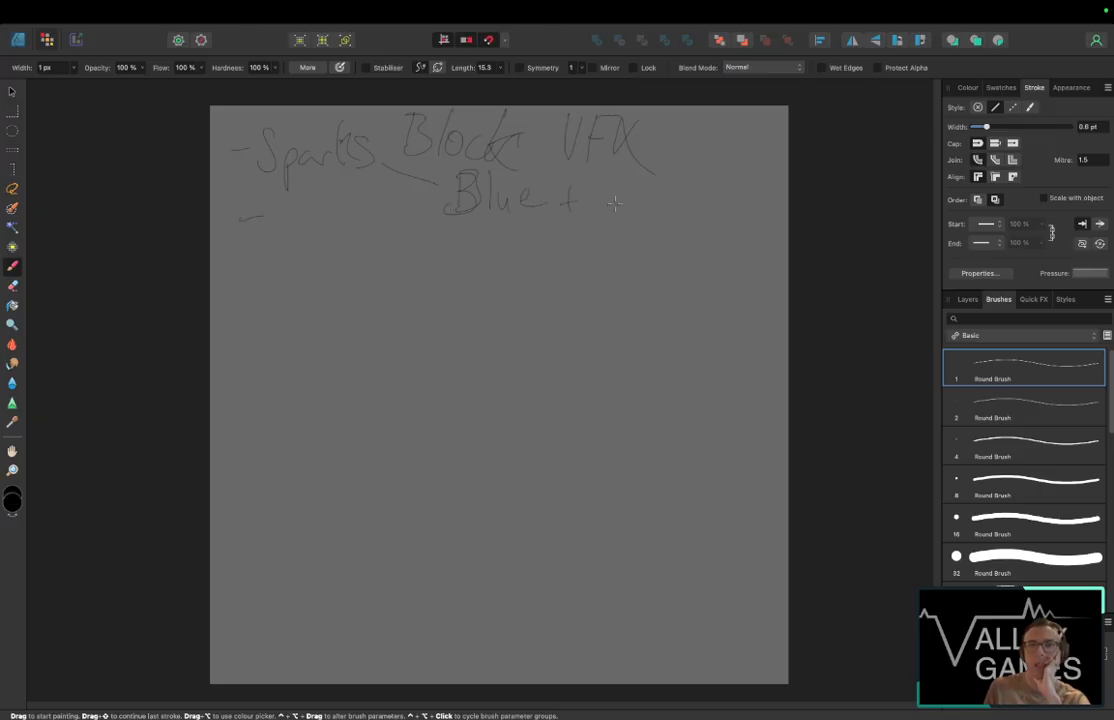
mouse_move(621, 189)
left_mouse_down()
mouse_move(660, 205)
mouse_move(651, 192)
mouse_move(701, 205)
mouse_move(671, 199)
mouse_move(671, 265)
mouse_move(707, 212)
mouse_move(738, 202)
left_mouse_up()
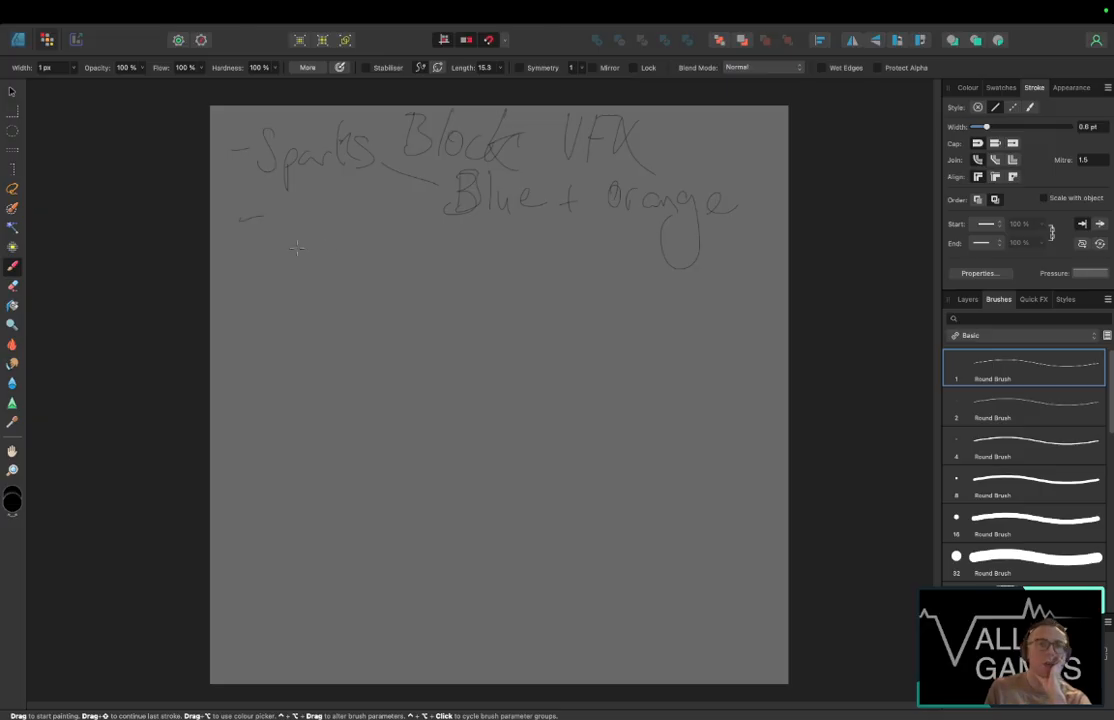
Step: Handwrite the bullet "Circles" with arrows to "Blue + Orange" and to a new note "One big + 2 small"
mouse_move(304, 228)
left_mouse_down()
mouse_move(305, 250)
mouse_move(326, 232)
mouse_move(338, 250)
mouse_move(351, 247)
left_mouse_up()
mouse_move(359, 219)
left_mouse_down()
mouse_move(363, 246)
mouse_move(352, 251)
mouse_move(421, 211)
mouse_move(426, 189)
left_mouse_up()
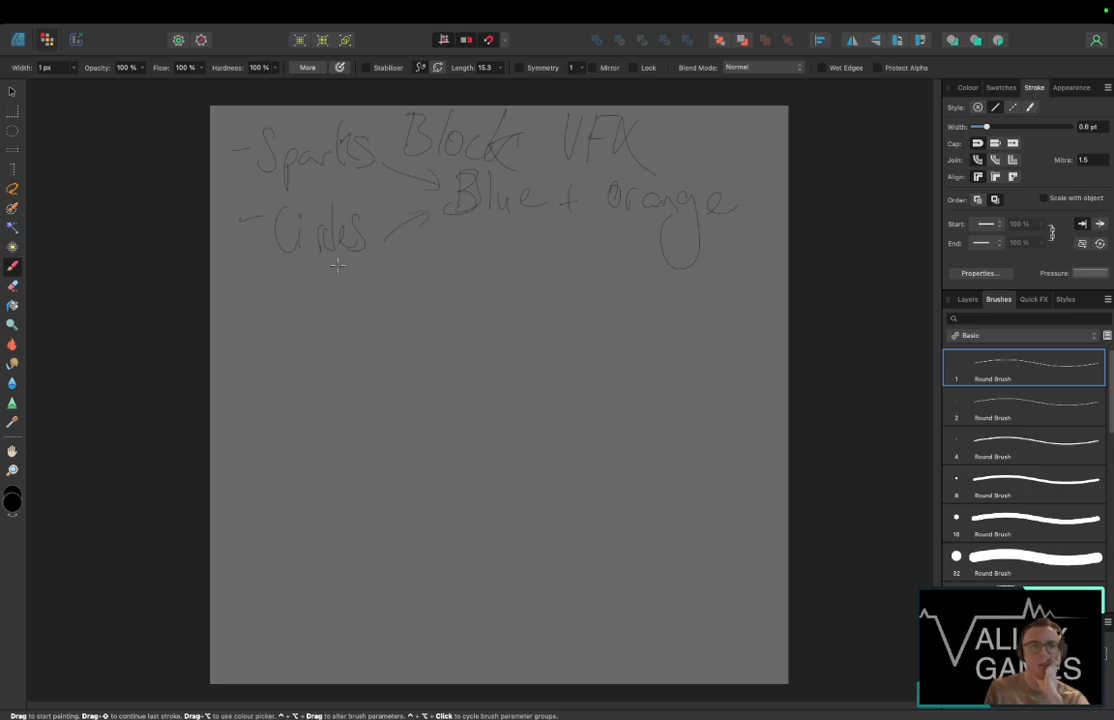
mouse_move(375, 254)
left_mouse_down()
mouse_move(439, 276)
mouse_move(413, 283)
mouse_move(472, 265)
mouse_move(485, 282)
mouse_move(538, 282)
mouse_move(559, 260)
mouse_move(549, 314)
left_mouse_up()
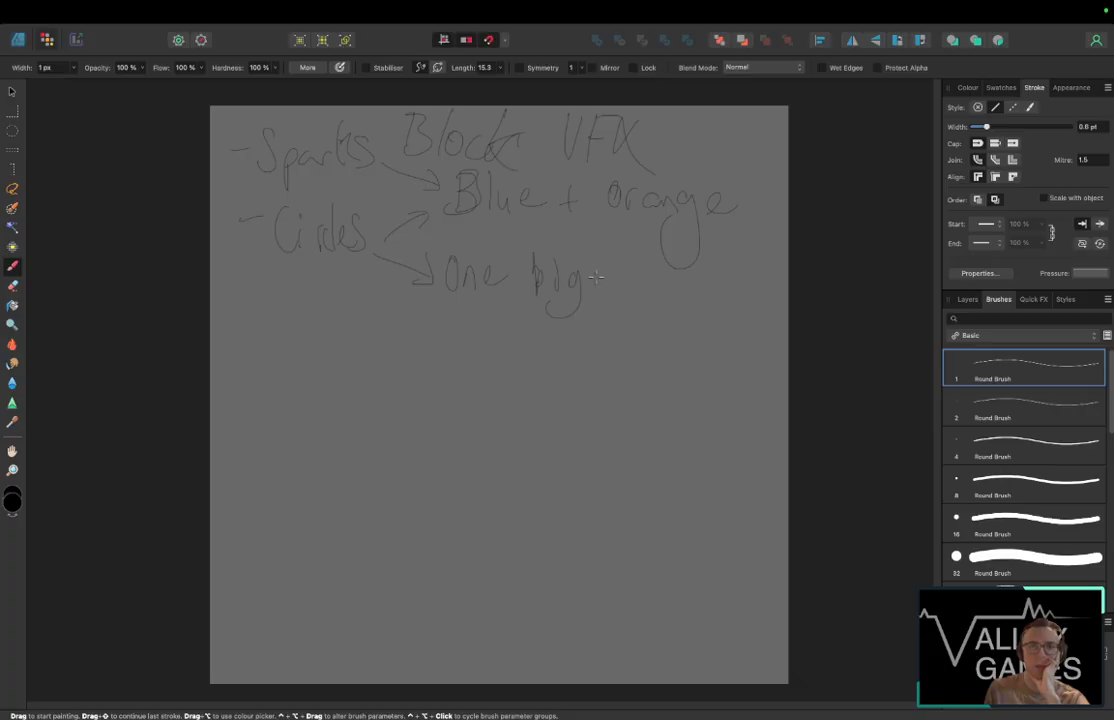
left_click_drag(596, 281, 610, 280)
mouse_move(603, 271)
left_mouse_down()
mouse_move(603, 290)
mouse_move(647, 284)
left_mouse_up()
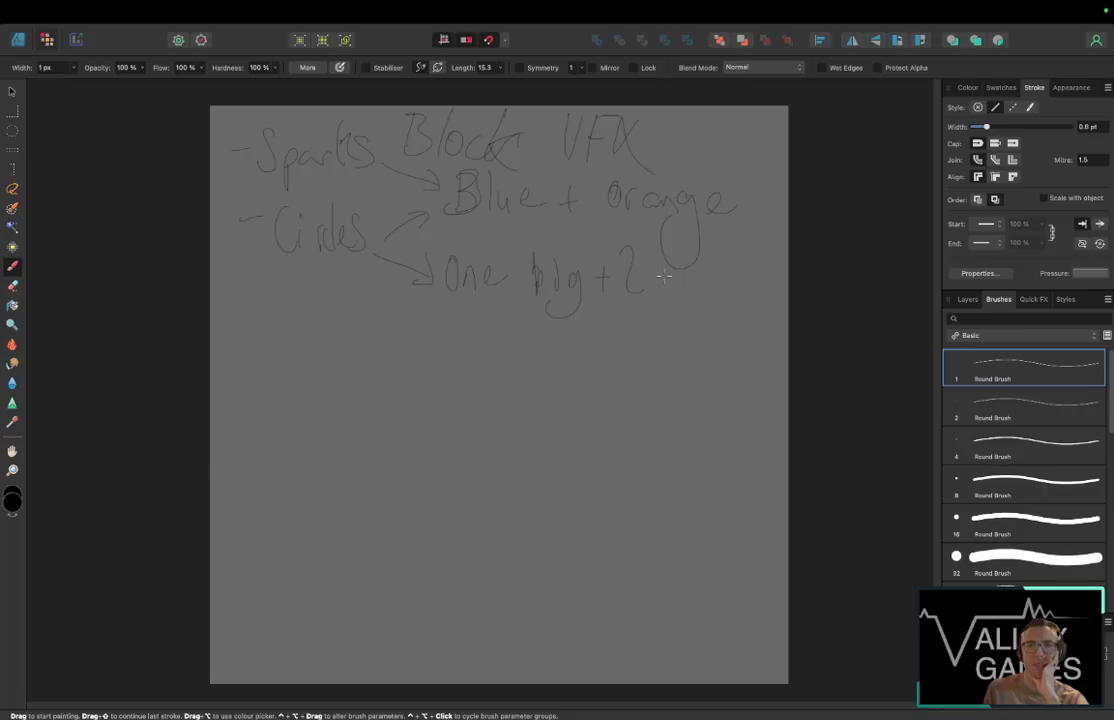
mouse_move(673, 263)
left_mouse_down()
mouse_move(662, 287)
mouse_move(735, 278)
left_mouse_up()
left_click_drag(741, 240, 750, 275)
scroll(573, 281, "left", 5)
scroll(573, 281, "down", 2)
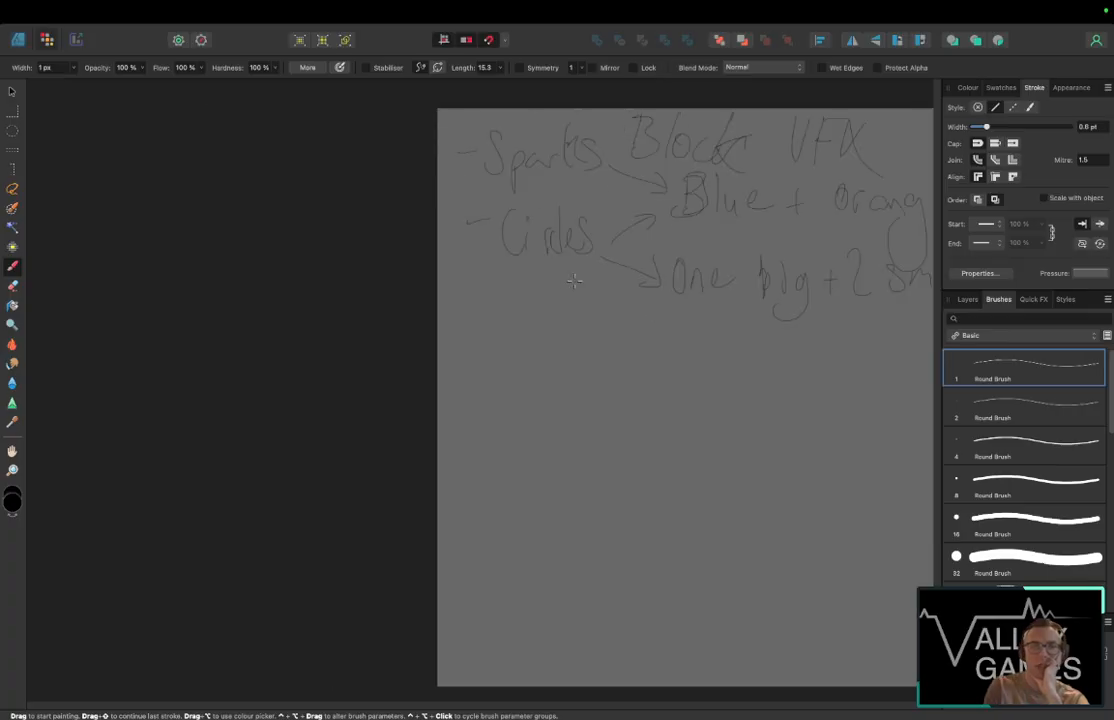
scroll(573, 281, "up", 2)
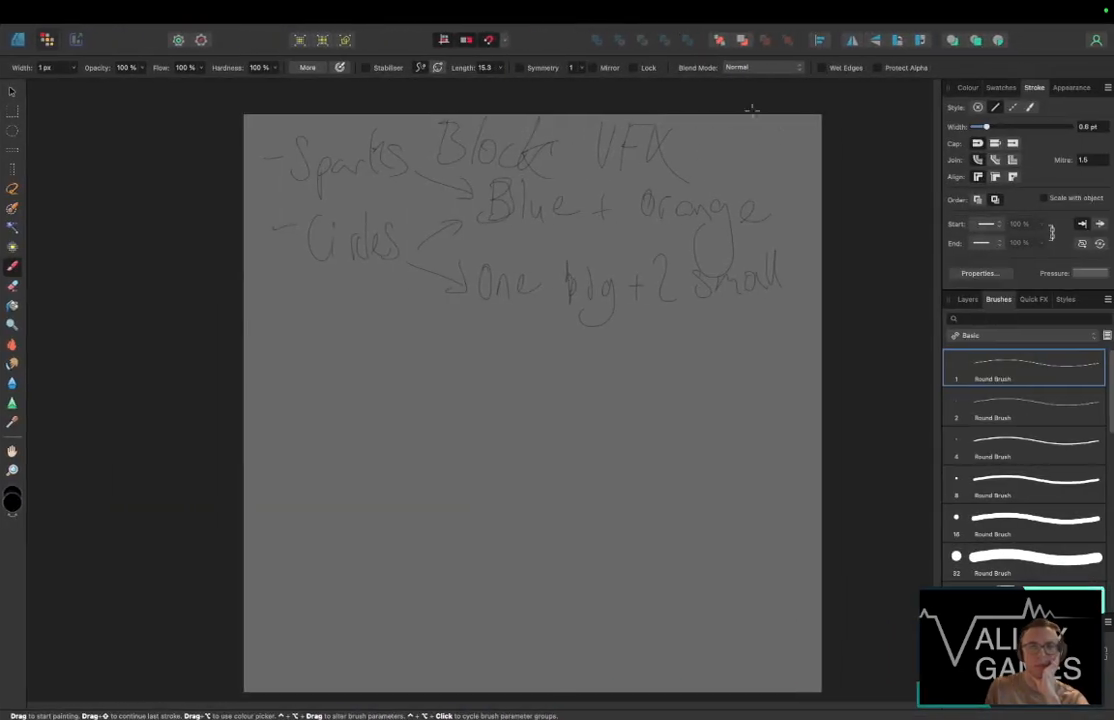
Step: Draw an arrow from "One big" up to "Blue", and one from "Orange" down to a handwritten note "One broken up"
mouse_move(534, 265)
left_mouse_down()
mouse_move(532, 232)
mouse_move(541, 247)
left_mouse_up()
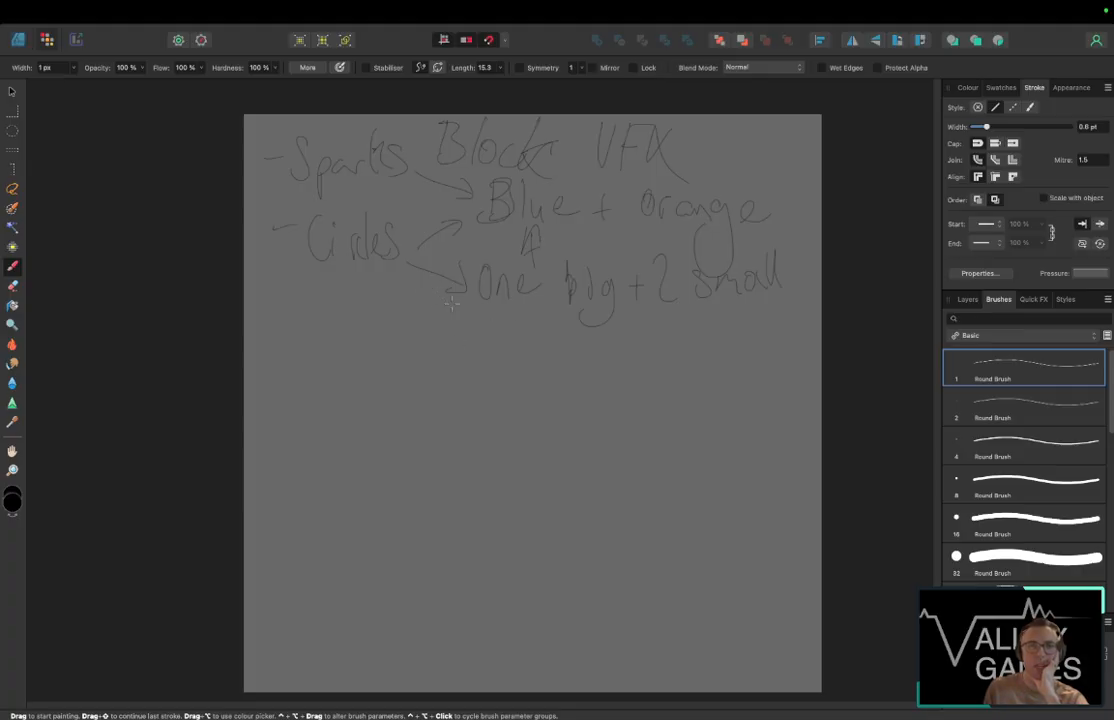
mouse_move(791, 285)
left_mouse_down()
mouse_move(748, 332)
mouse_move(785, 340)
left_mouse_up()
mouse_move(472, 336)
left_mouse_down()
mouse_move(497, 358)
mouse_move(523, 356)
left_mouse_up()
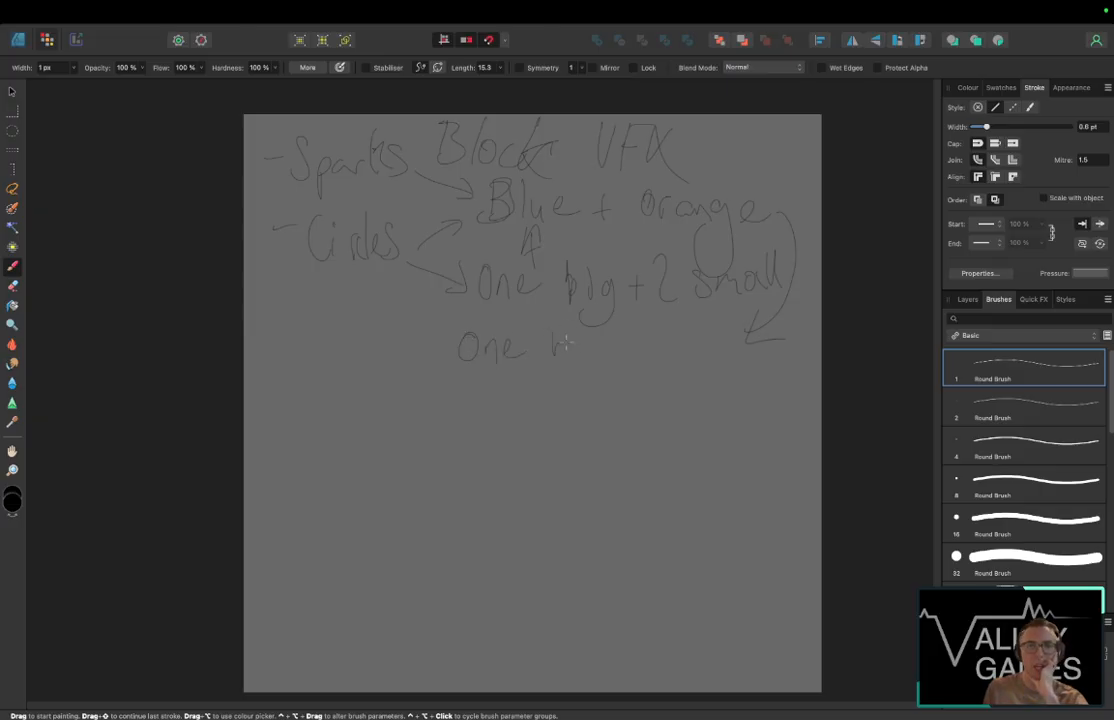
mouse_move(556, 340)
left_mouse_down()
mouse_move(592, 360)
mouse_move(592, 343)
mouse_move(631, 355)
mouse_move(690, 350)
left_mouse_up()
left_click_drag(704, 340, 705, 384)
left_click_drag(705, 342, 708, 354)
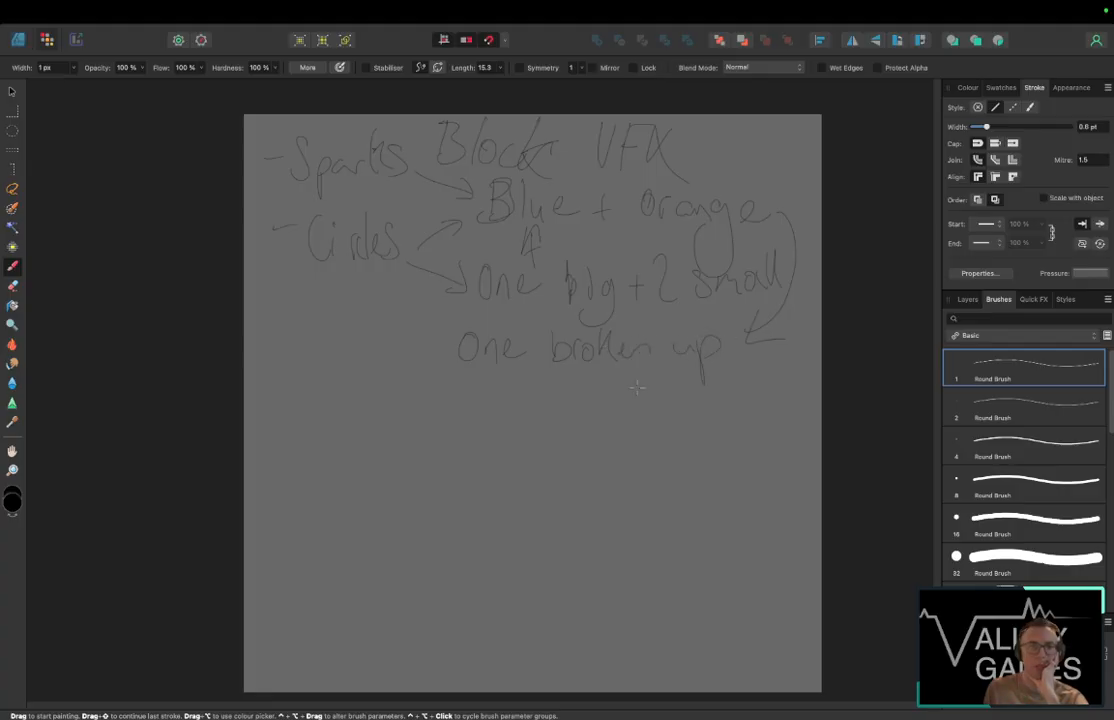
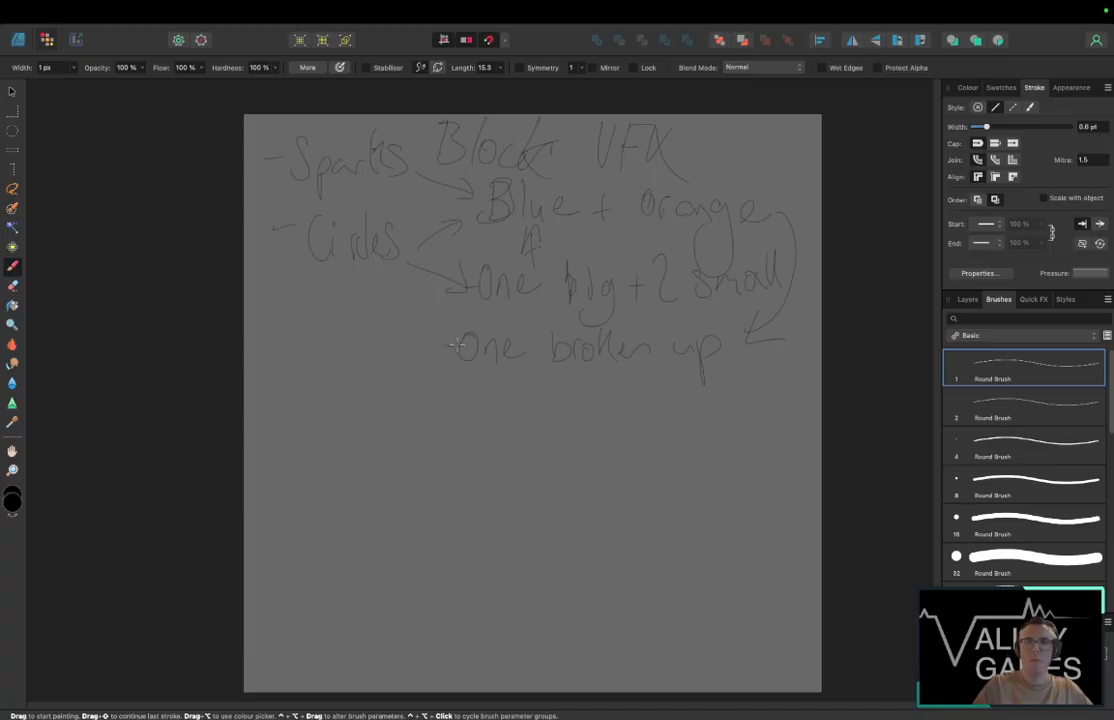
Step: Switch to Unity to view the Blocking_VFX scene, and switch to the empty Sprite-0001 canvas in Aseprite
key("ctrl+Left")
key("ctrl+Left")
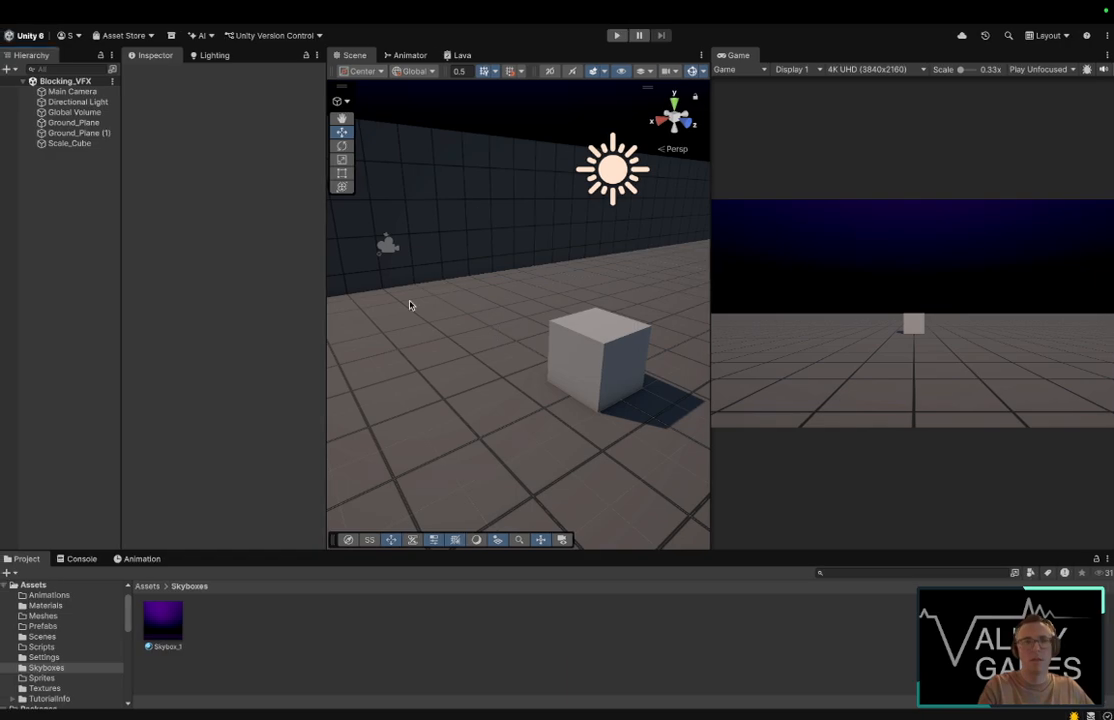
key("ctrl+Left")
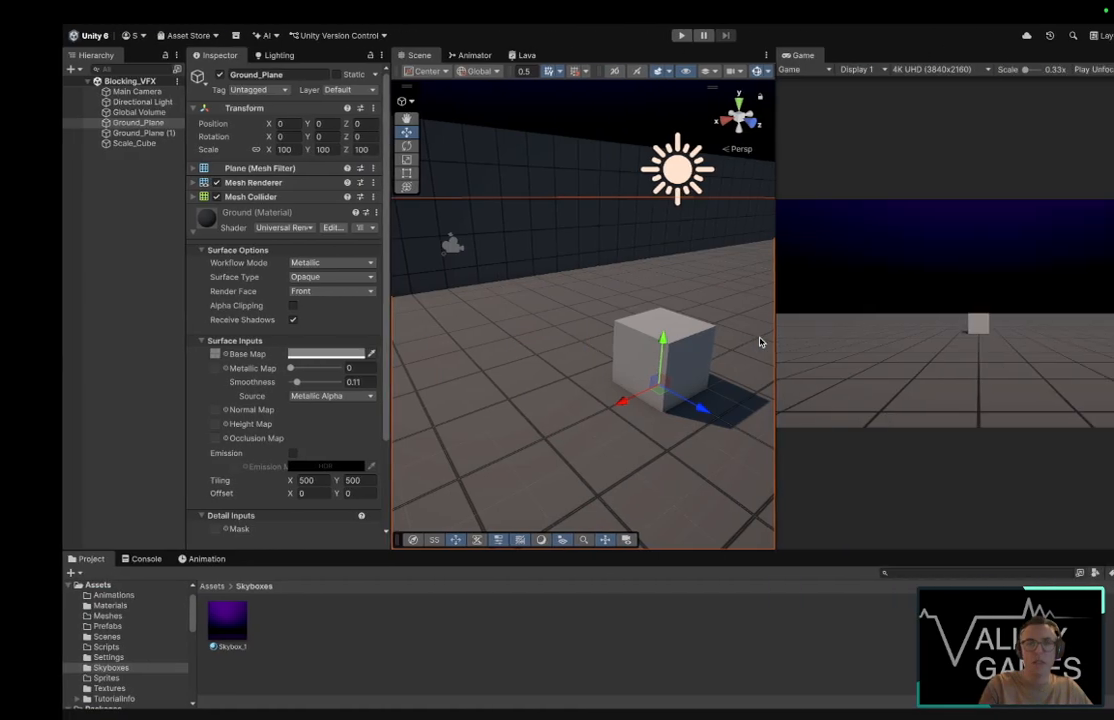
key("ctrl+Right")
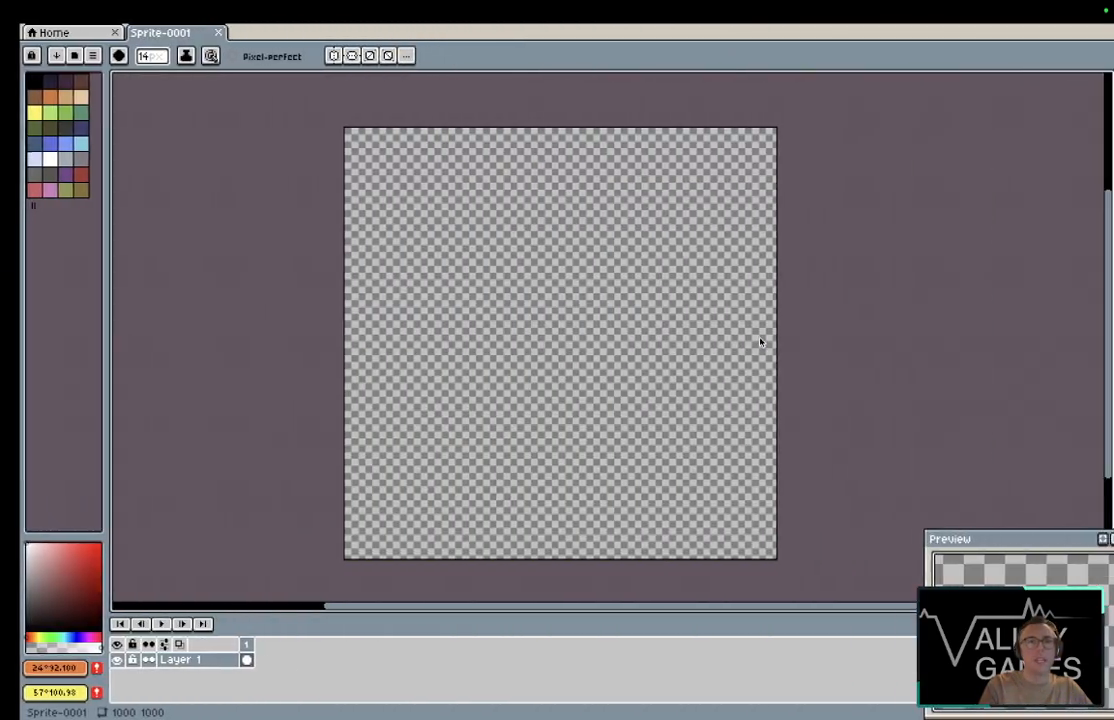
Step: Switch to the notes in Affinity Designer, handwrite the bullet "Glow / Gradient", and draw a horizontal line below it
key("ctrl+Right")
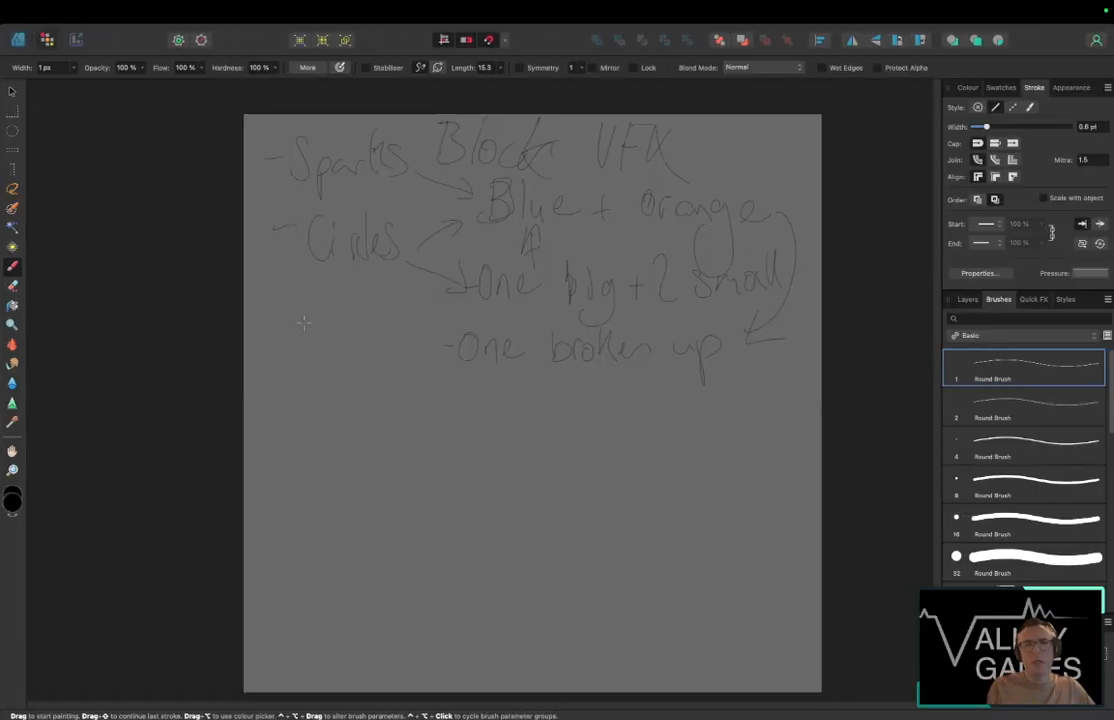
mouse_move(300, 325)
left_mouse_down()
mouse_move(312, 392)
mouse_move(346, 416)
left_mouse_up()
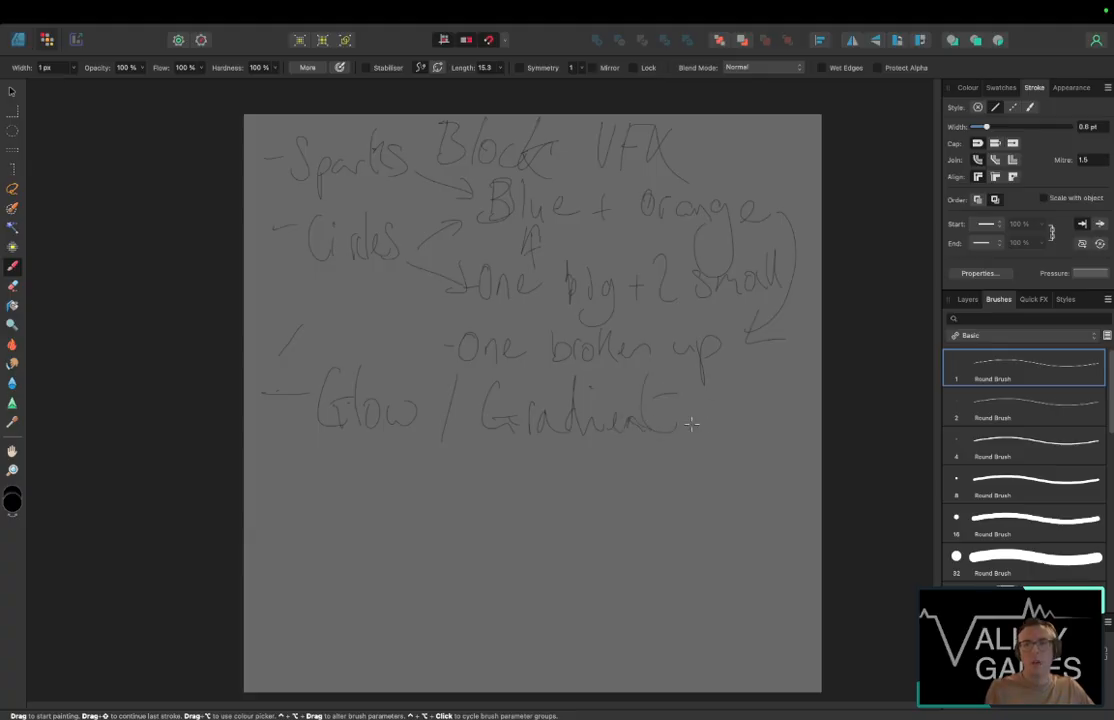
left_click_drag(296, 466, 775, 484)
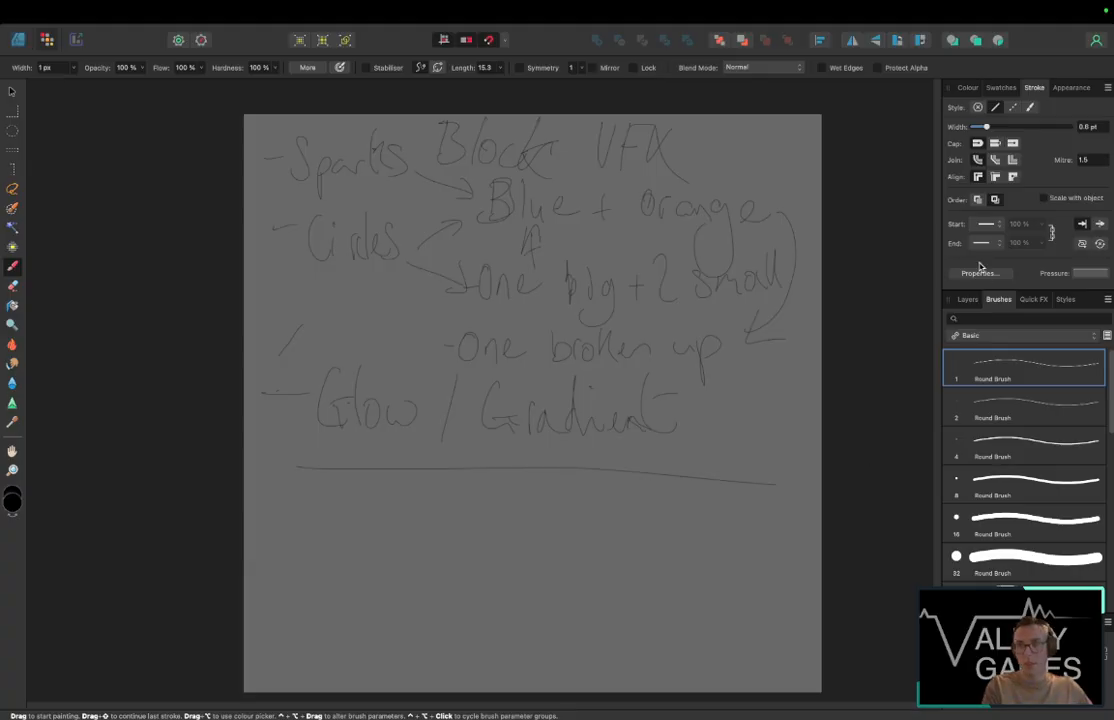
Step: Hide the handwritten notes layer and add a new empty vector layer above Layer1
left_click(967, 299)
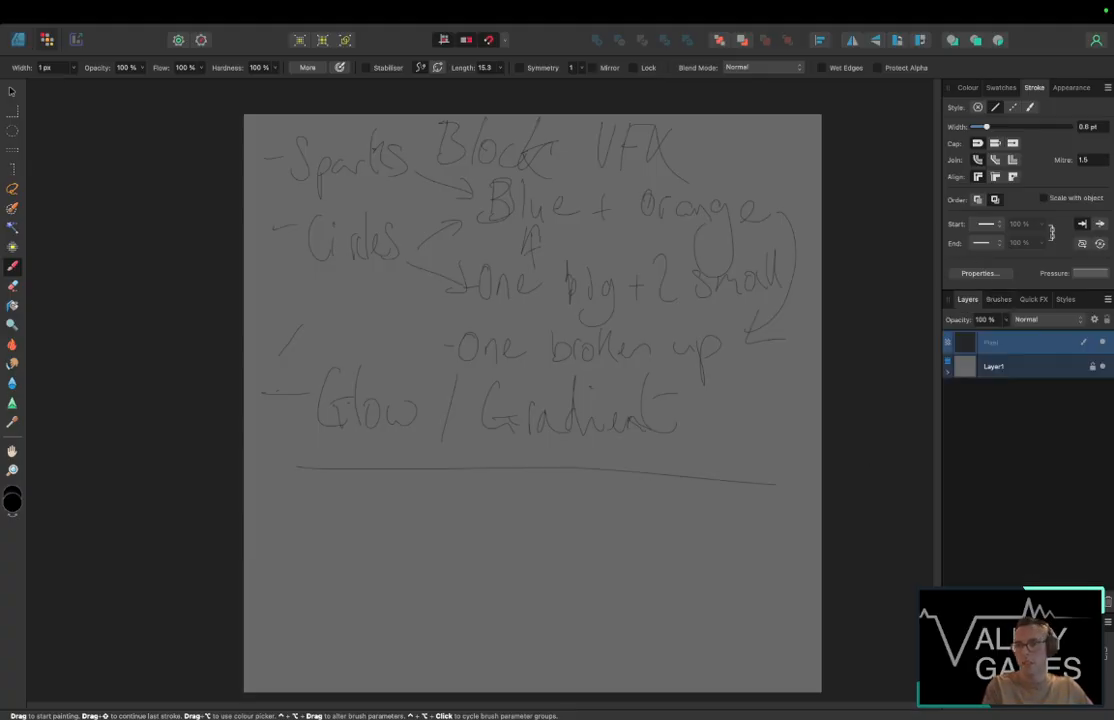
left_click(1102, 343)
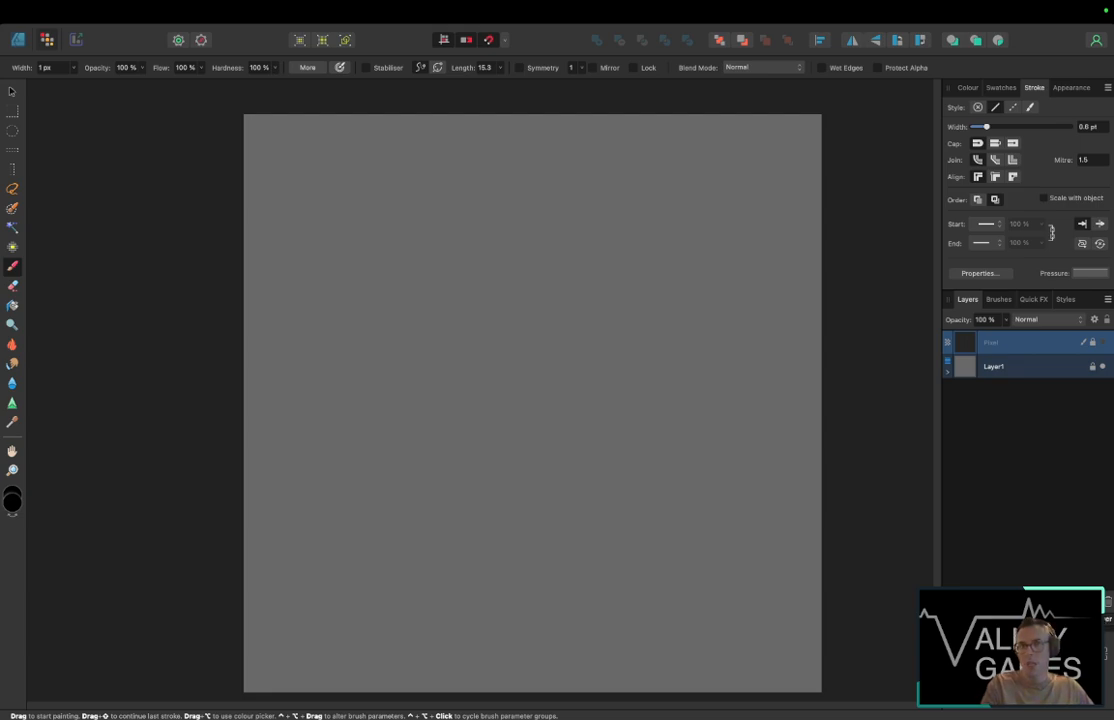
left_click(18, 42)
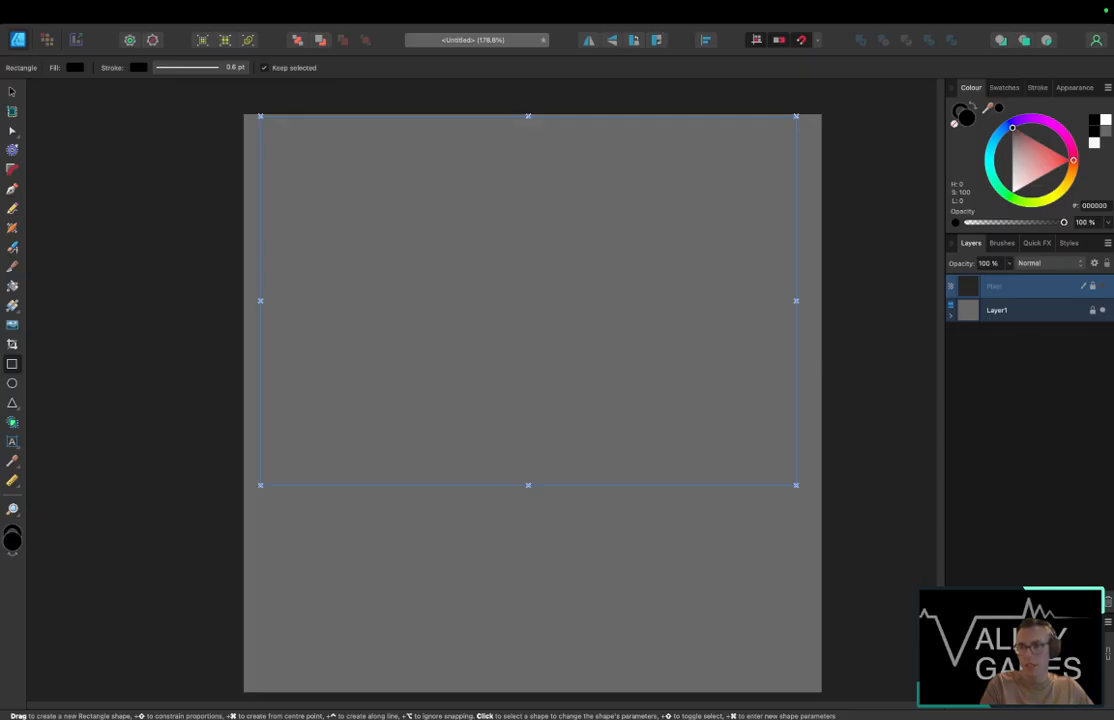
key("super+shift+n")
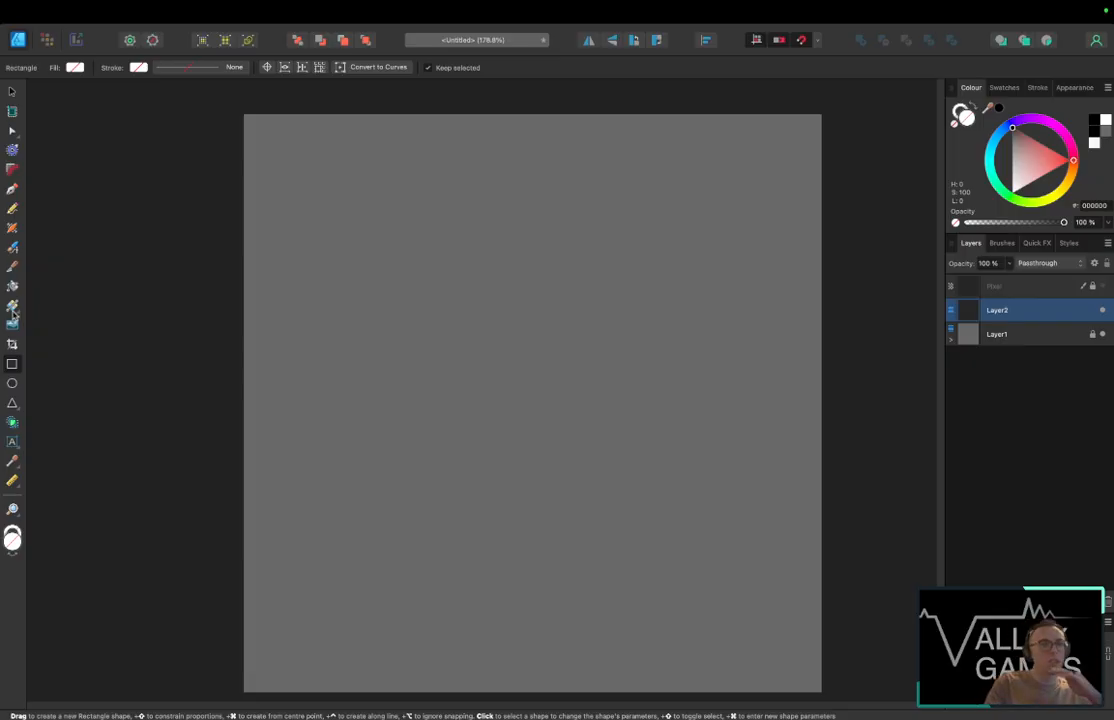
Step: Draw a large ellipse as a perfect circle, centred on the canvas and spanning most of its width
left_click(12, 384)
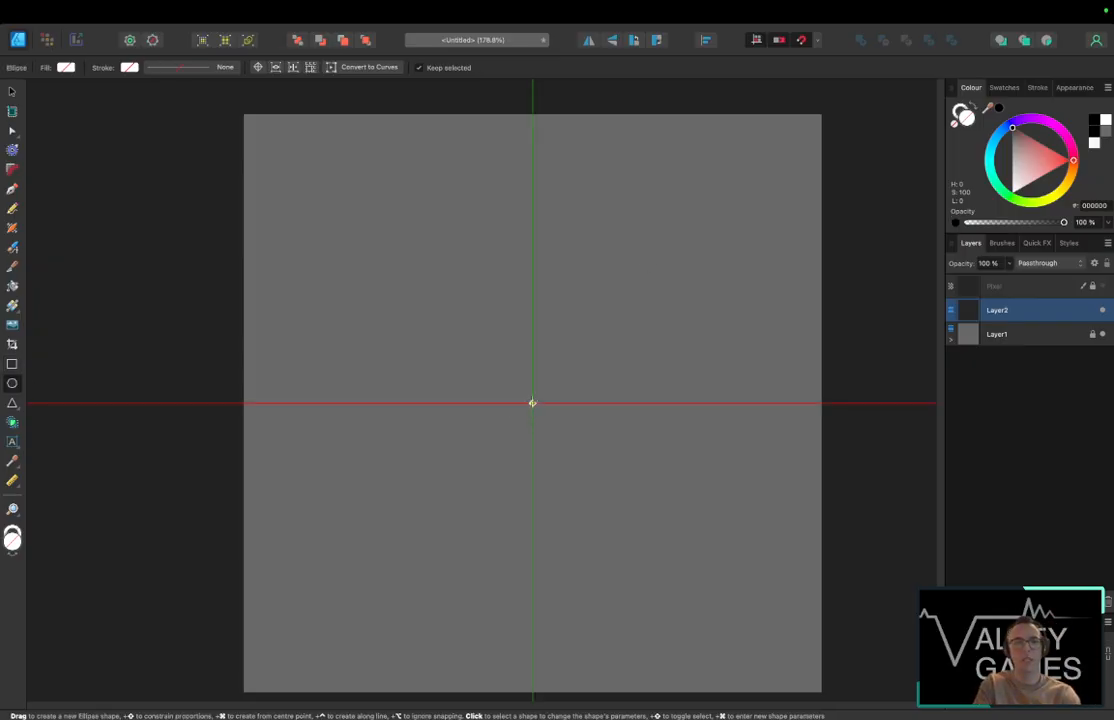
left_click_drag(532, 403, 808, 651)
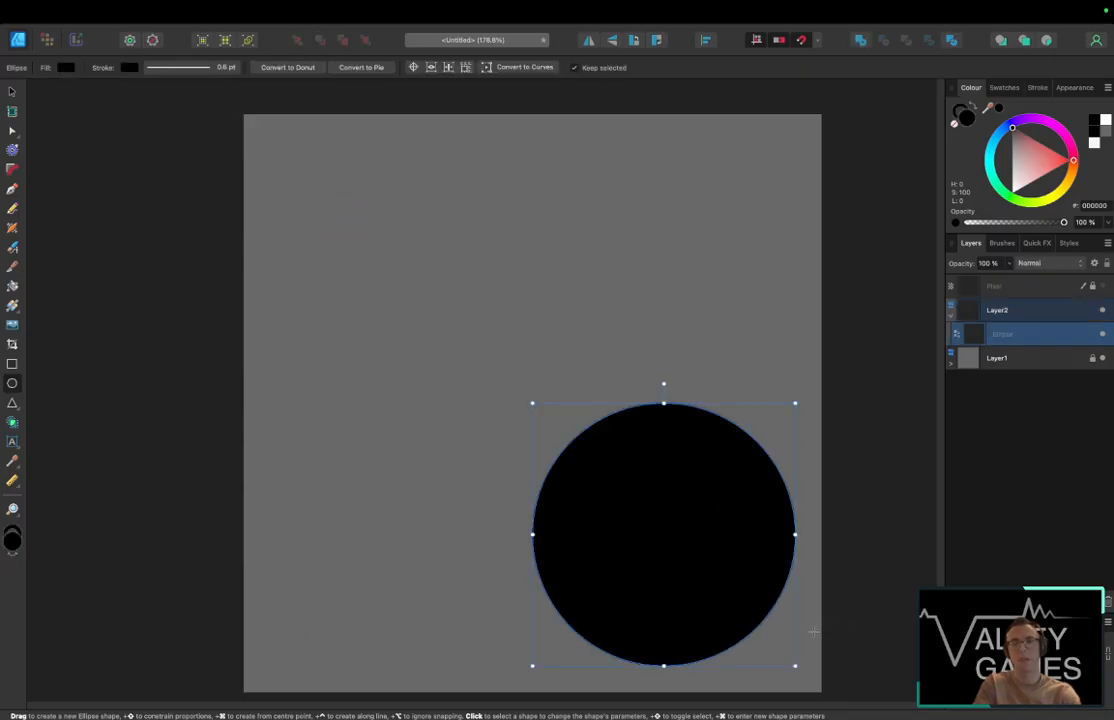
key("super+z")
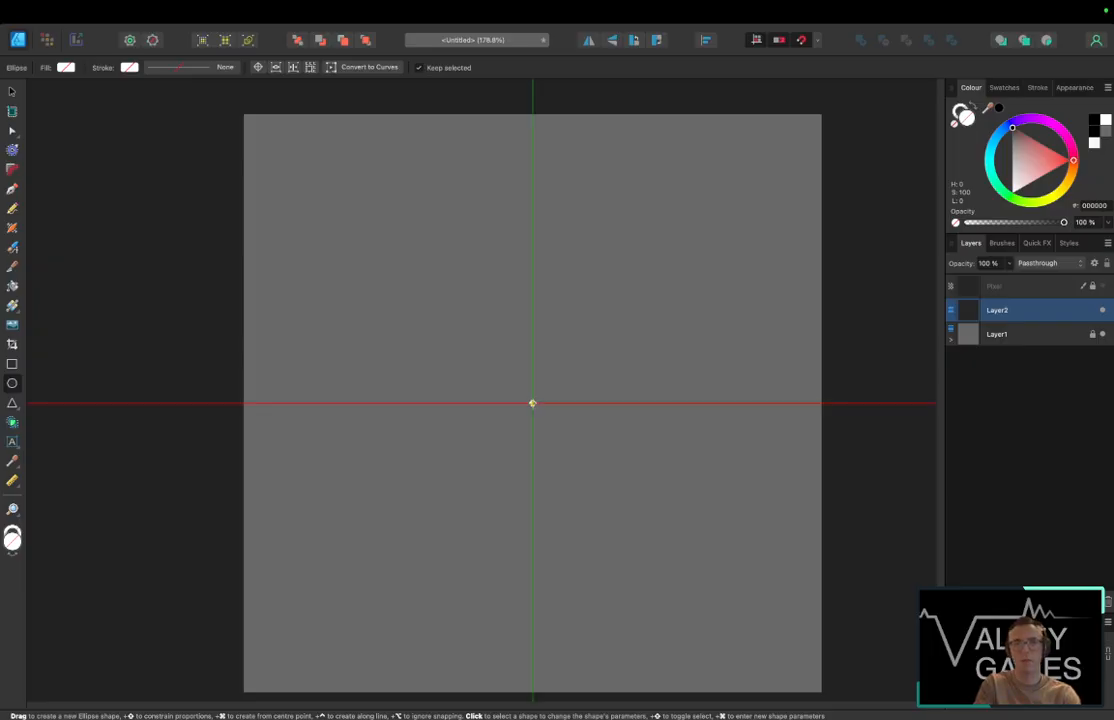
left_click_drag(532, 403, 781, 661)
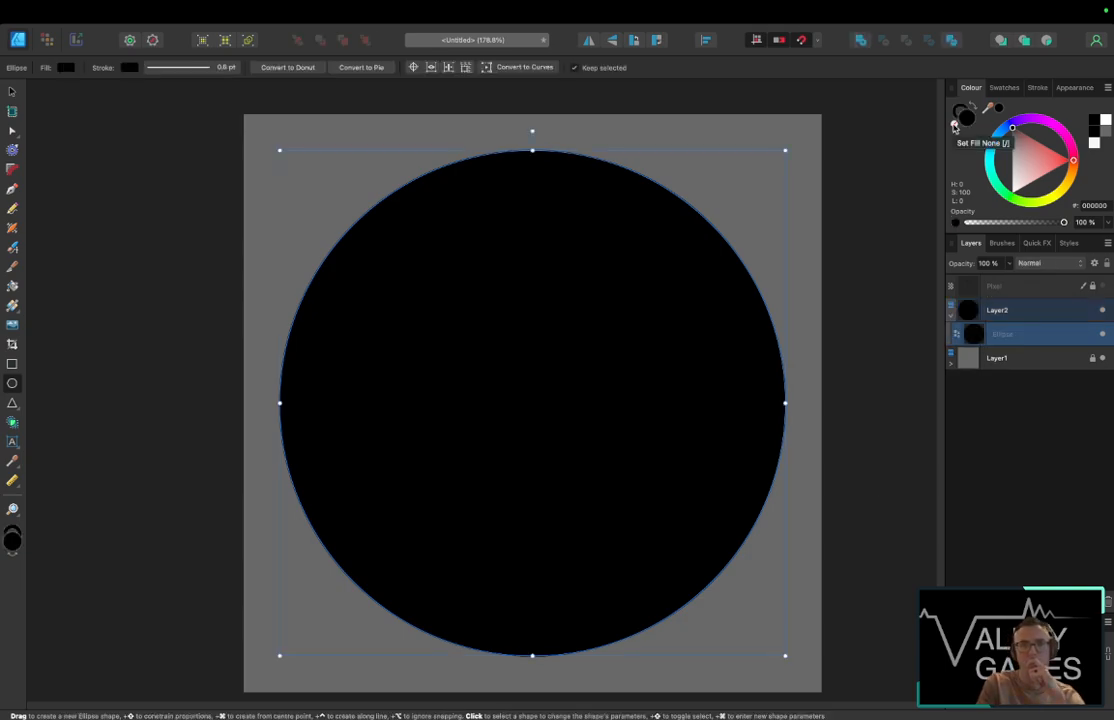
Step: Give the circle a bright blue outline in 009EFF with a 6 pt stroke width
left_click(959, 115)
left_click(994, 151)
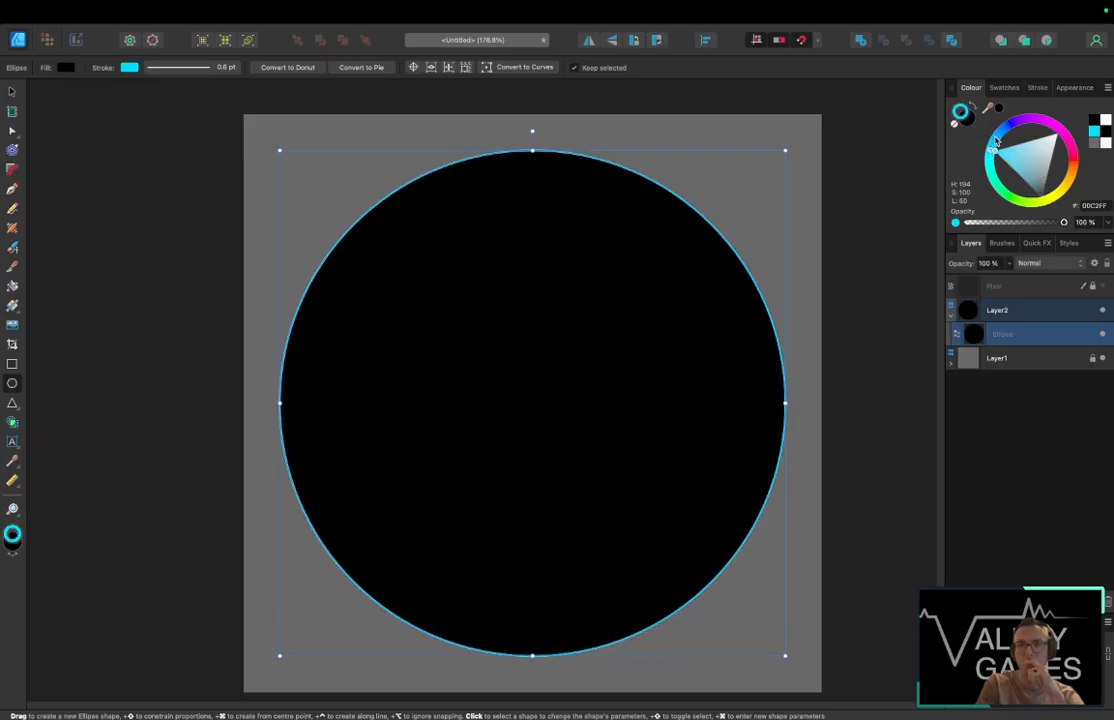
left_click(996, 141)
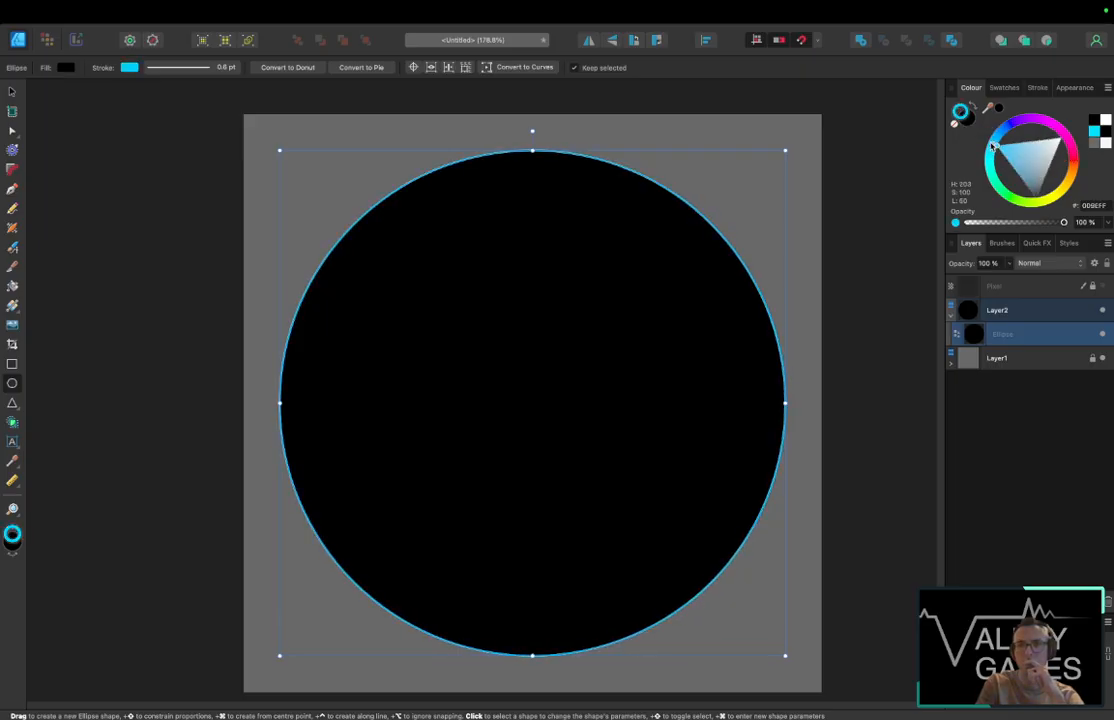
left_click(1037, 87)
left_click_drag(976, 127, 1008, 128)
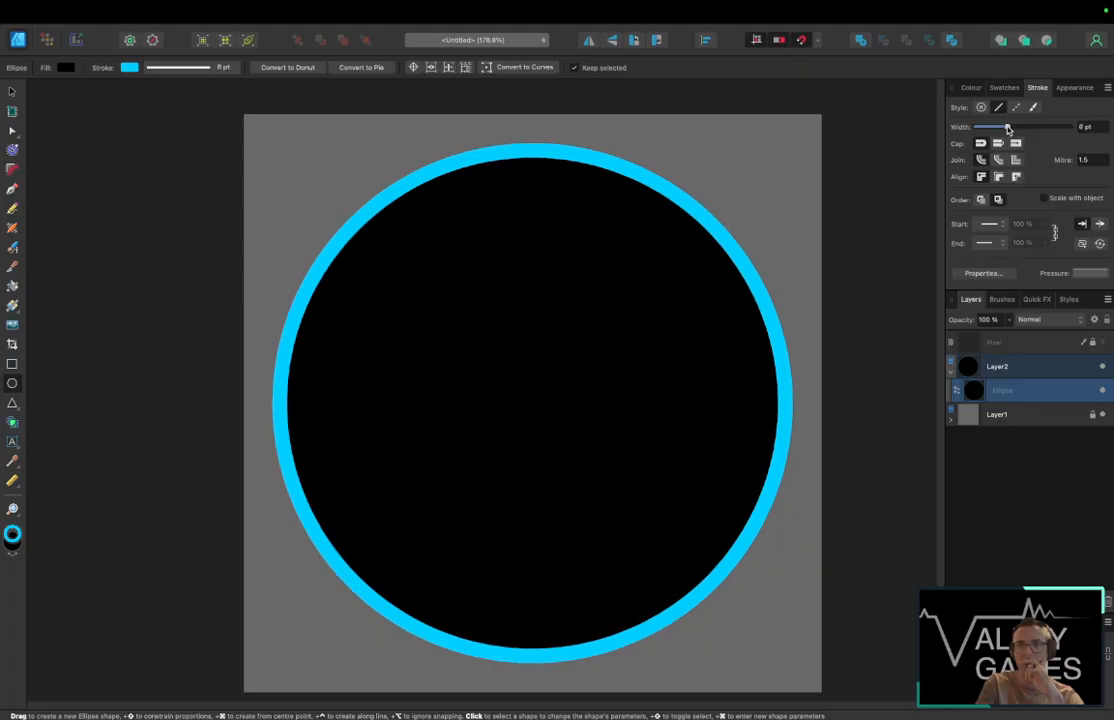
Step: Replace the circle's fill with a linear gradient from white to dark red 7F0000
left_click(971, 87)
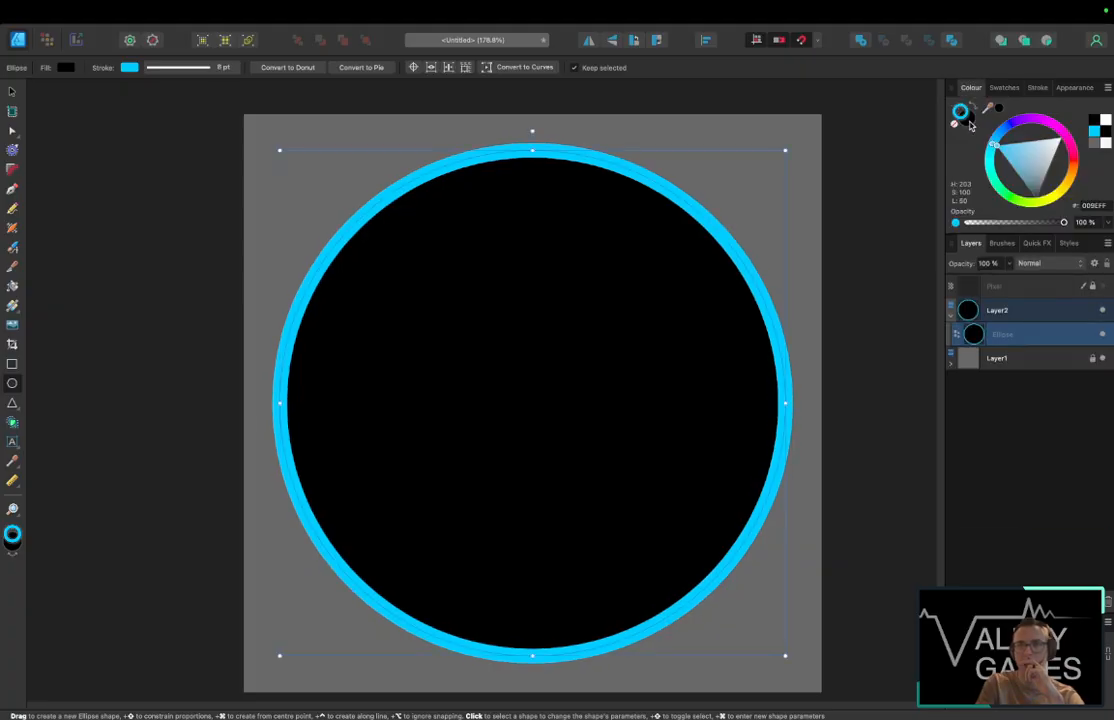
left_click(968, 120)
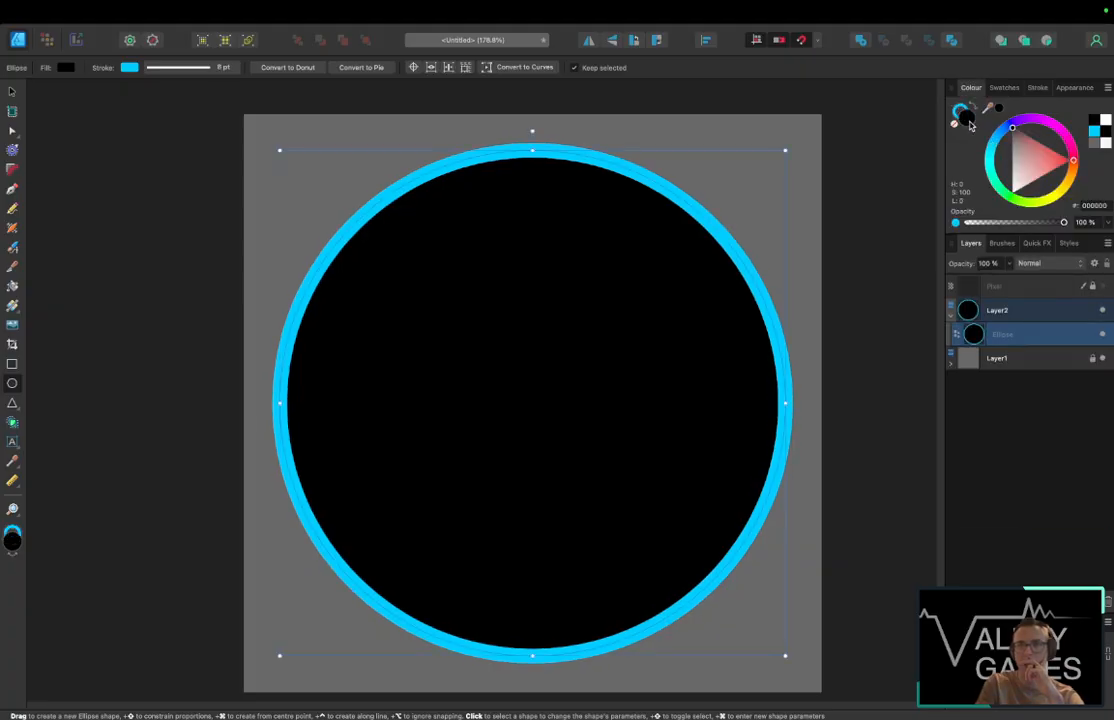
left_click(129, 67)
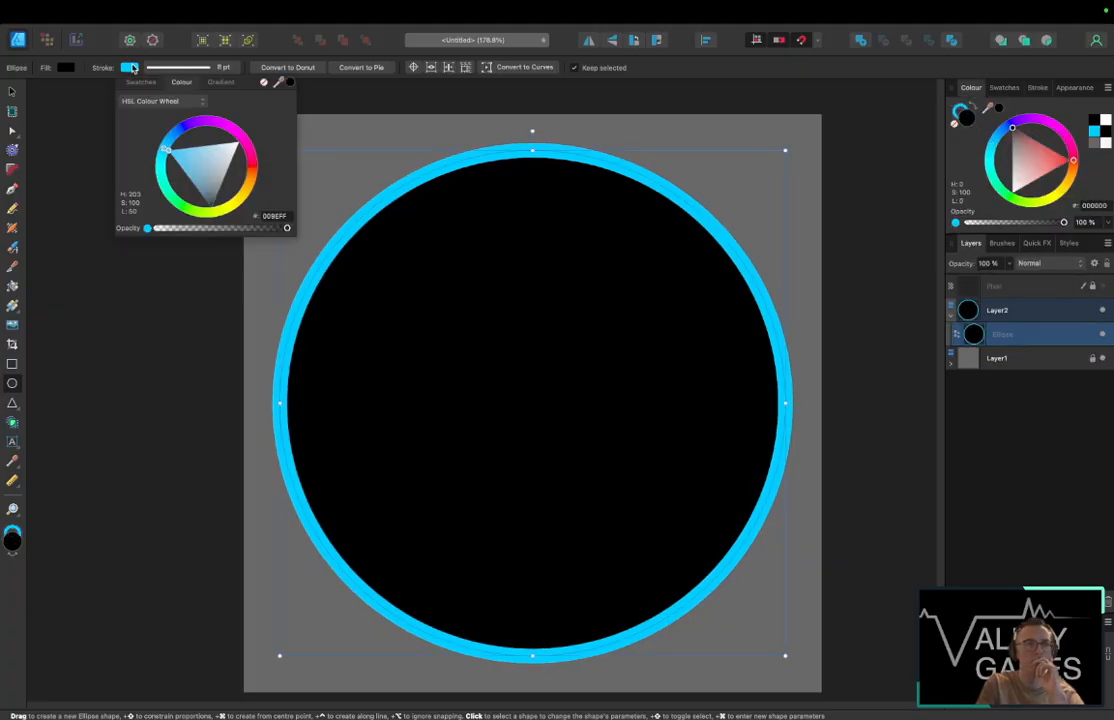
left_click(64, 66)
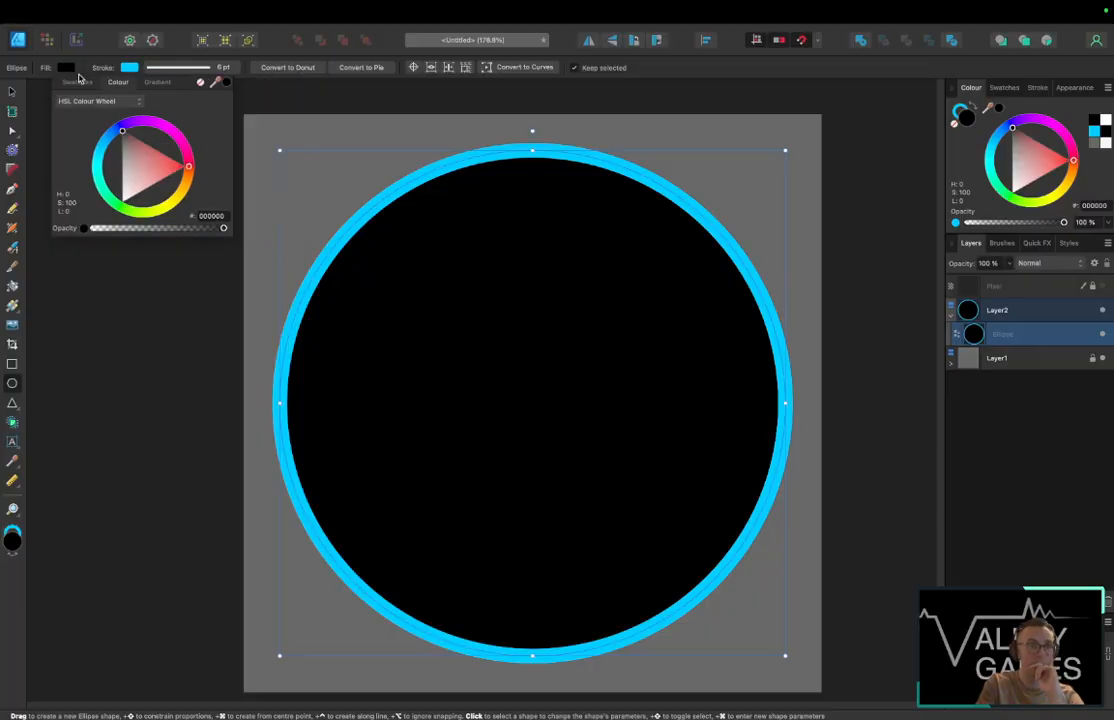
left_click(155, 81)
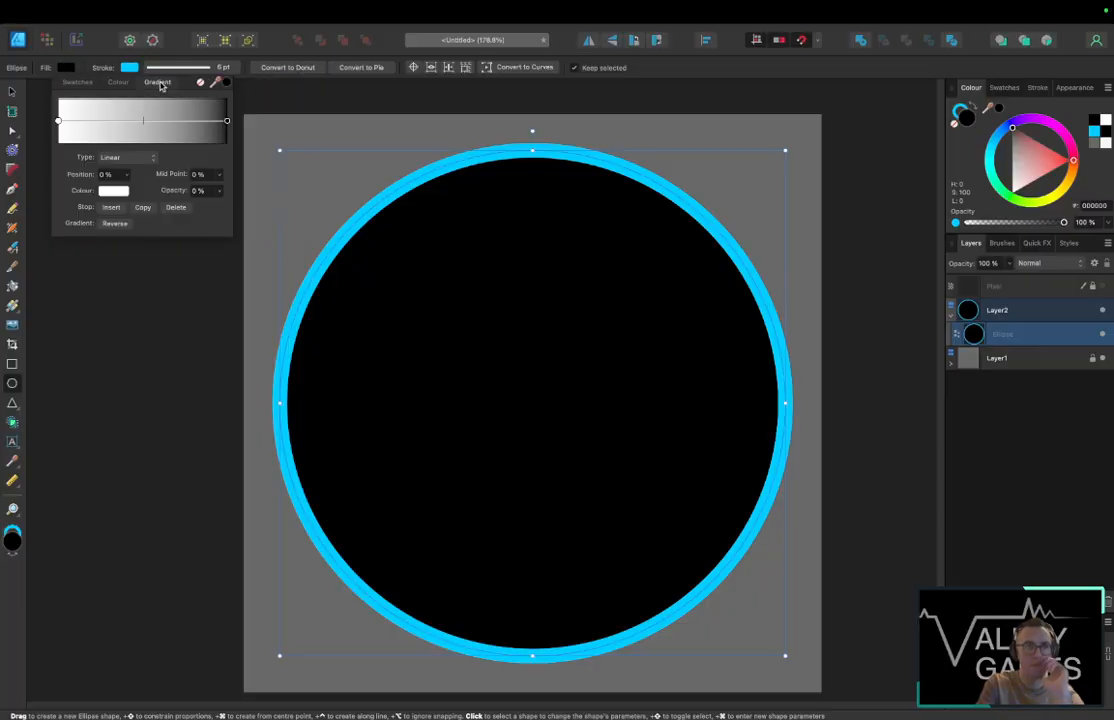
left_click(227, 121)
left_click(105, 192)
left_click(159, 308)
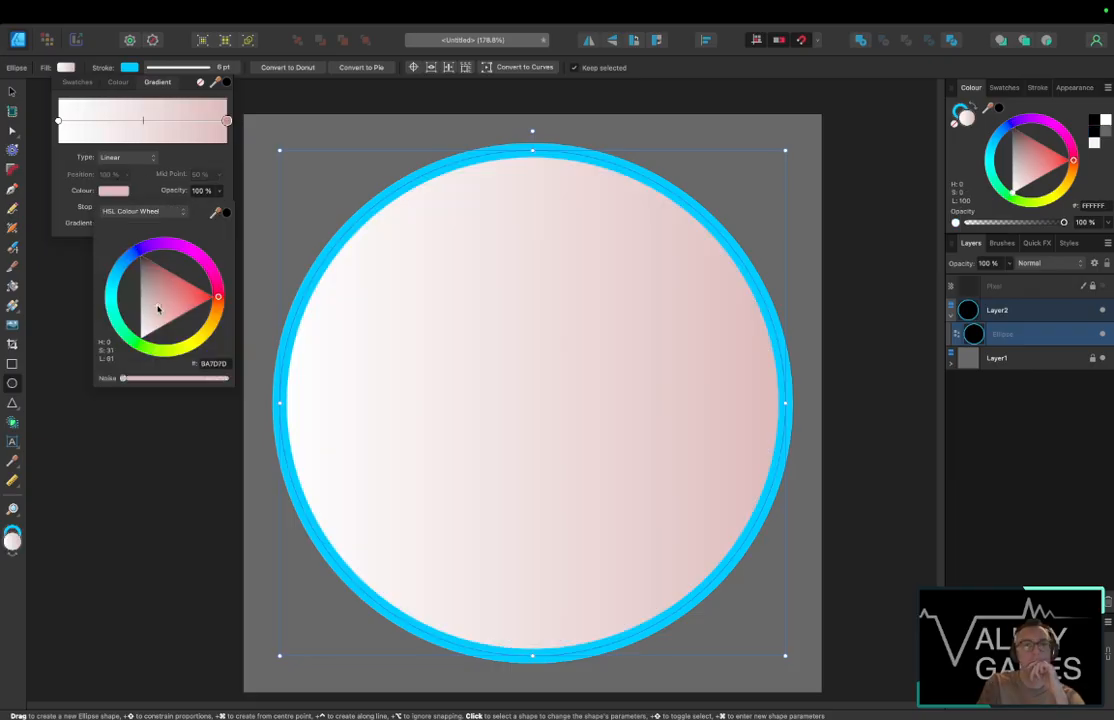
left_click_drag(159, 308, 176, 270)
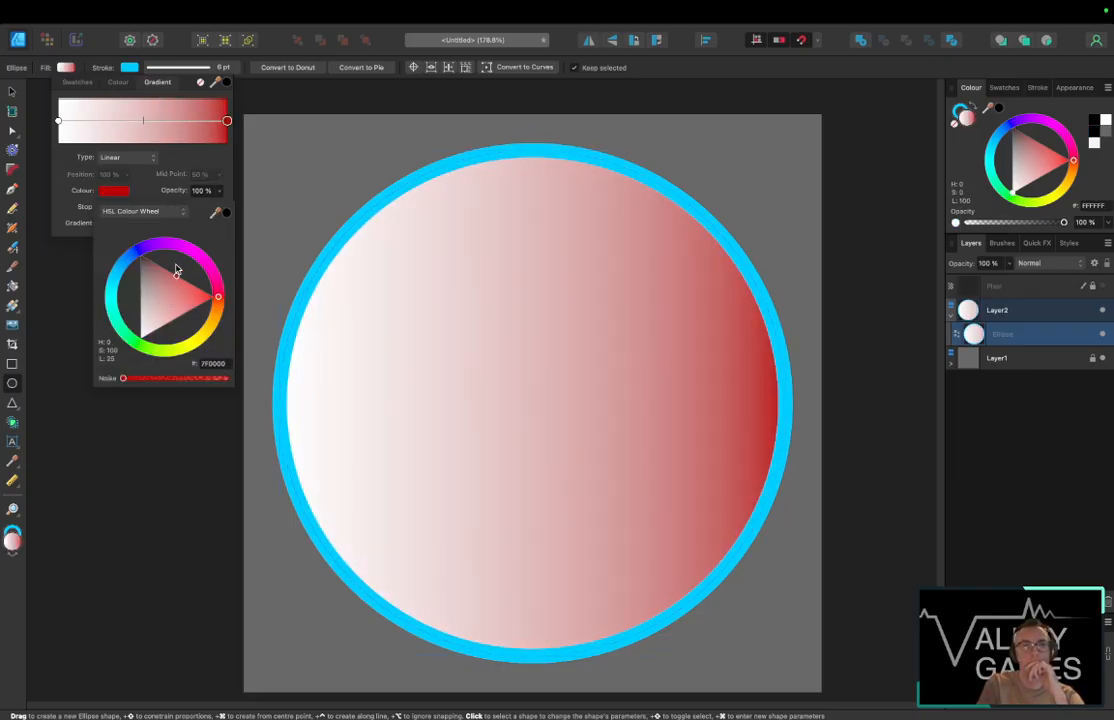
Step: Try the elliptical, radial and conical gradient types on the circle's fill, and settle on Radial
left_click(127, 157)
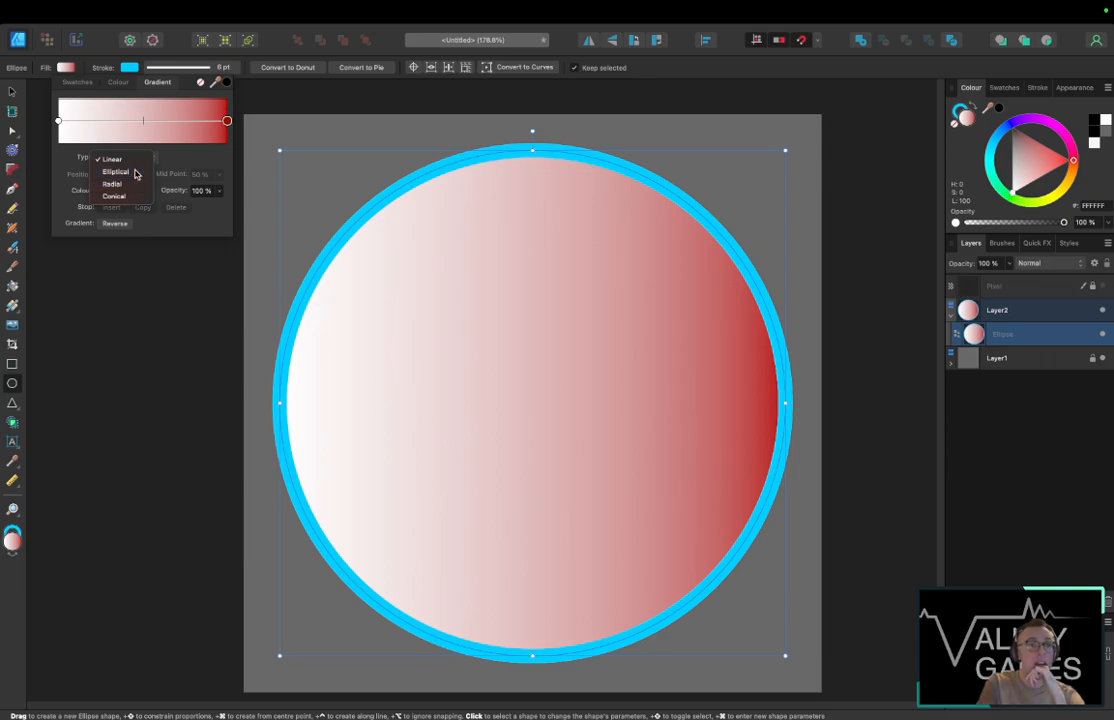
left_click(134, 172)
left_click(135, 158)
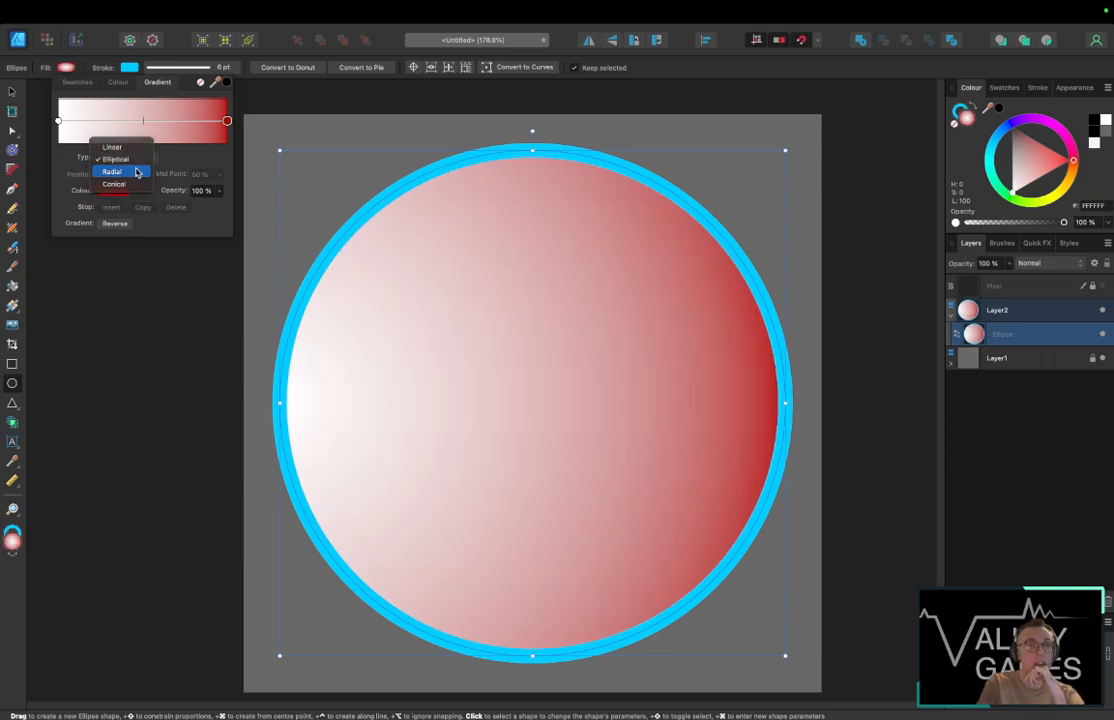
left_click(136, 172)
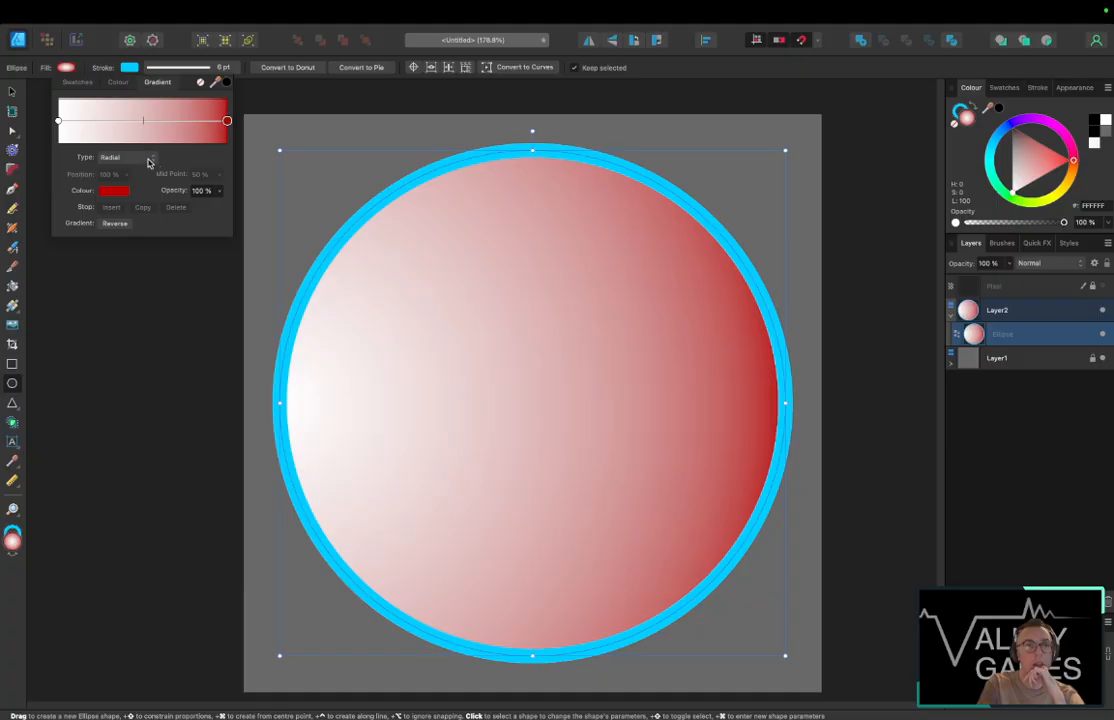
left_click(148, 160)
left_click(150, 172)
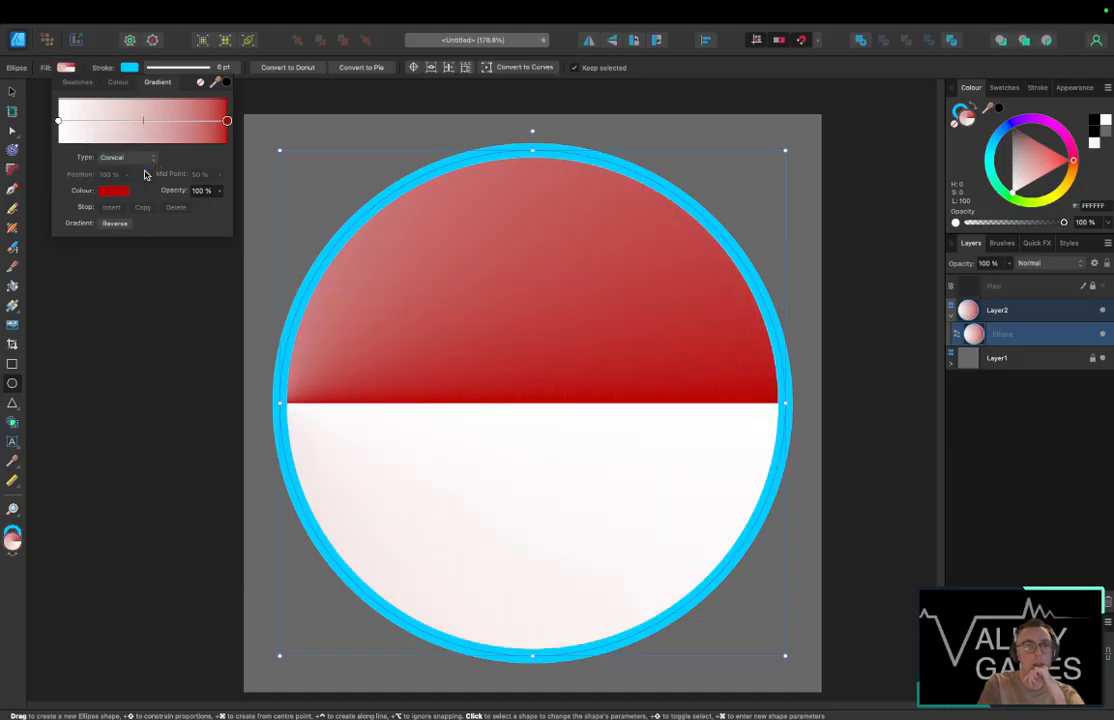
left_click(152, 158)
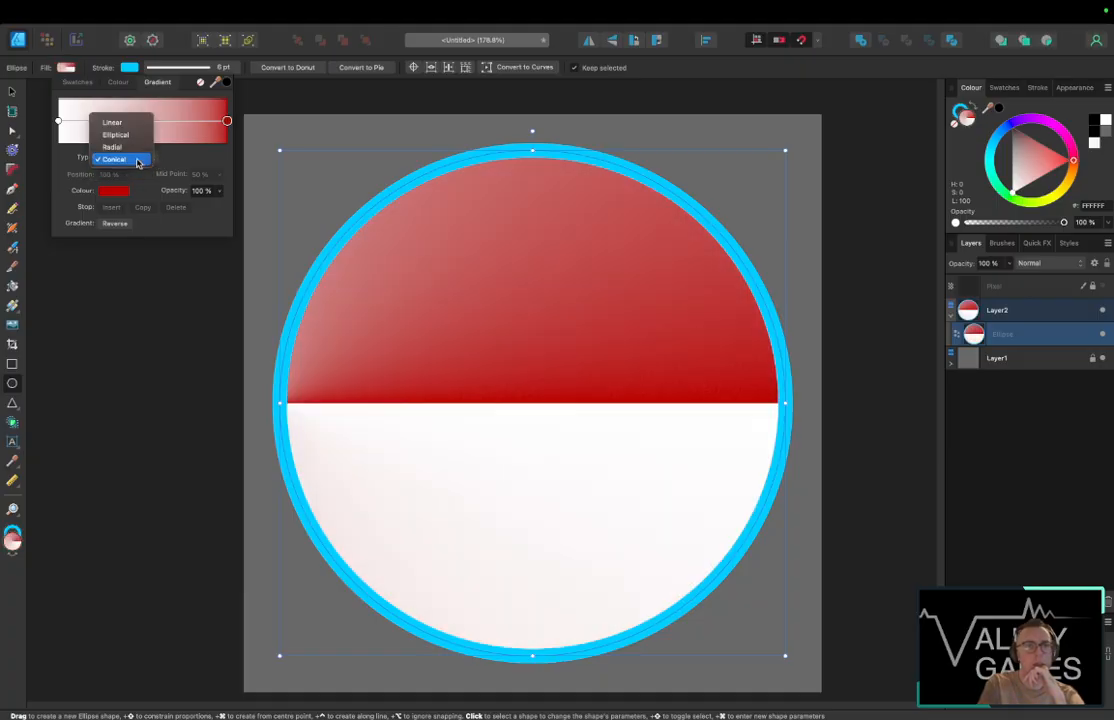
left_click(134, 148)
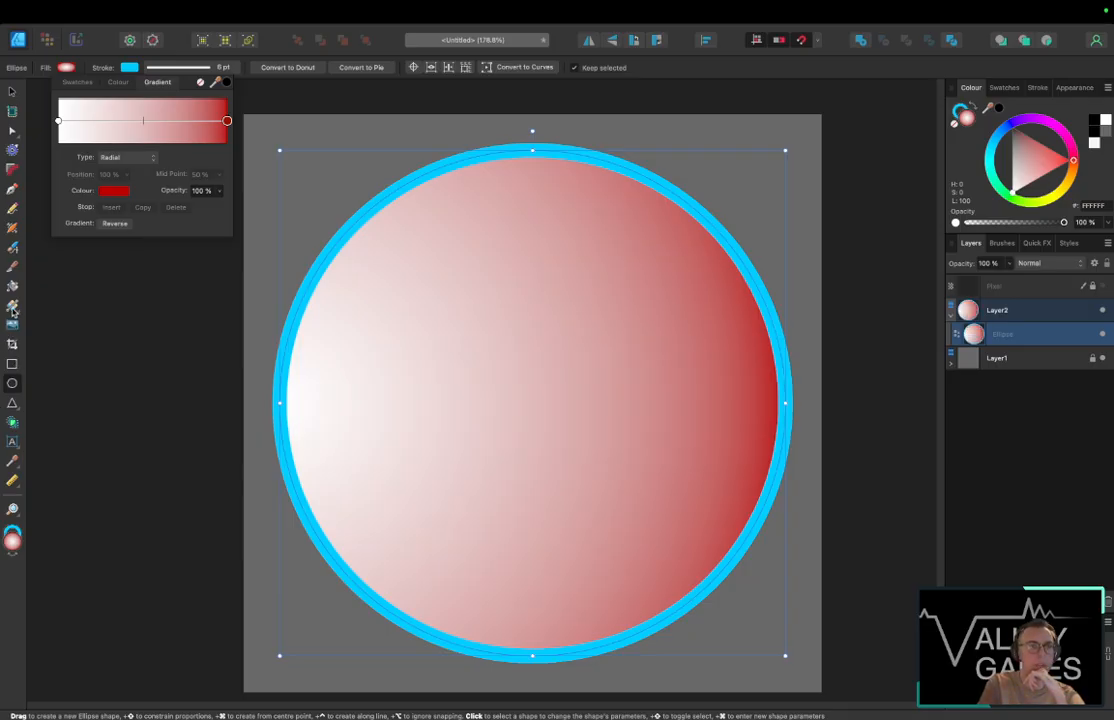
Step: Reposition the radial gradient with the Fill tool so white sits near the circle's centre and red at its edge
key("g")
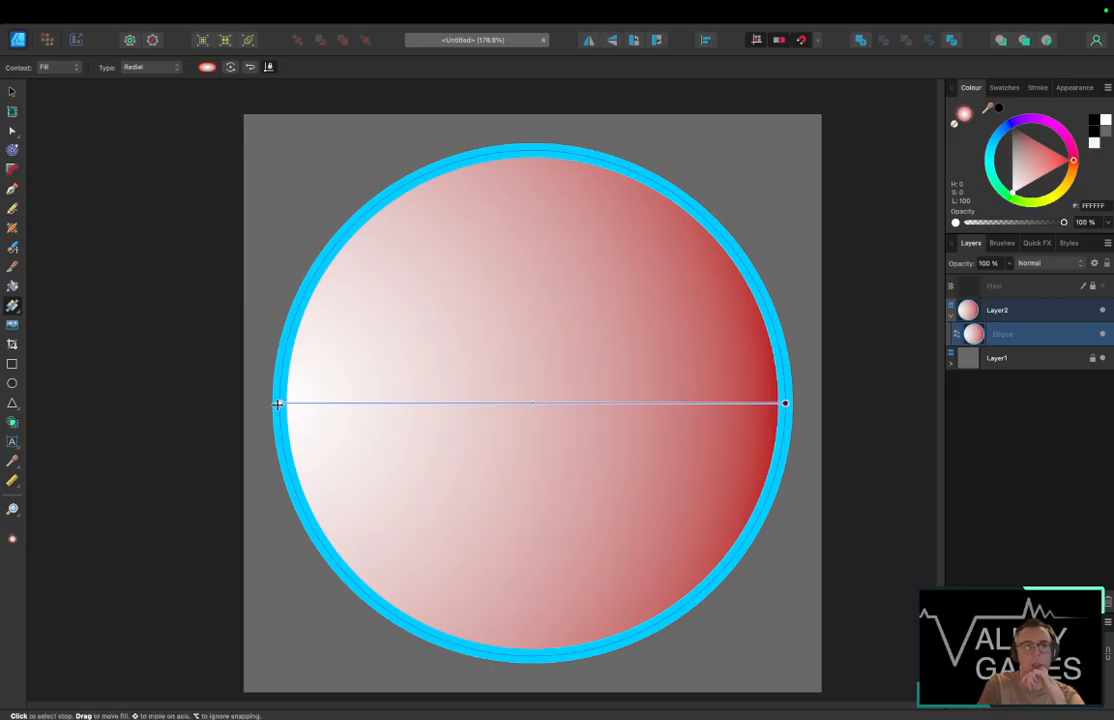
left_click_drag(282, 403, 538, 403)
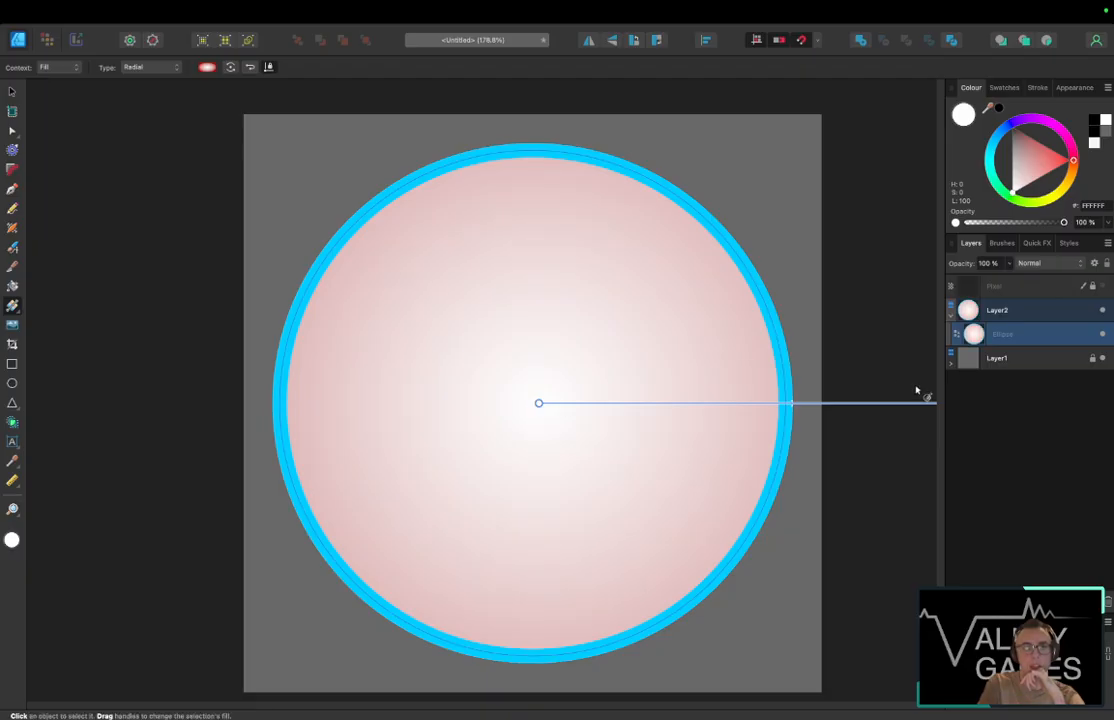
left_click_drag(908, 404, 549, 404)
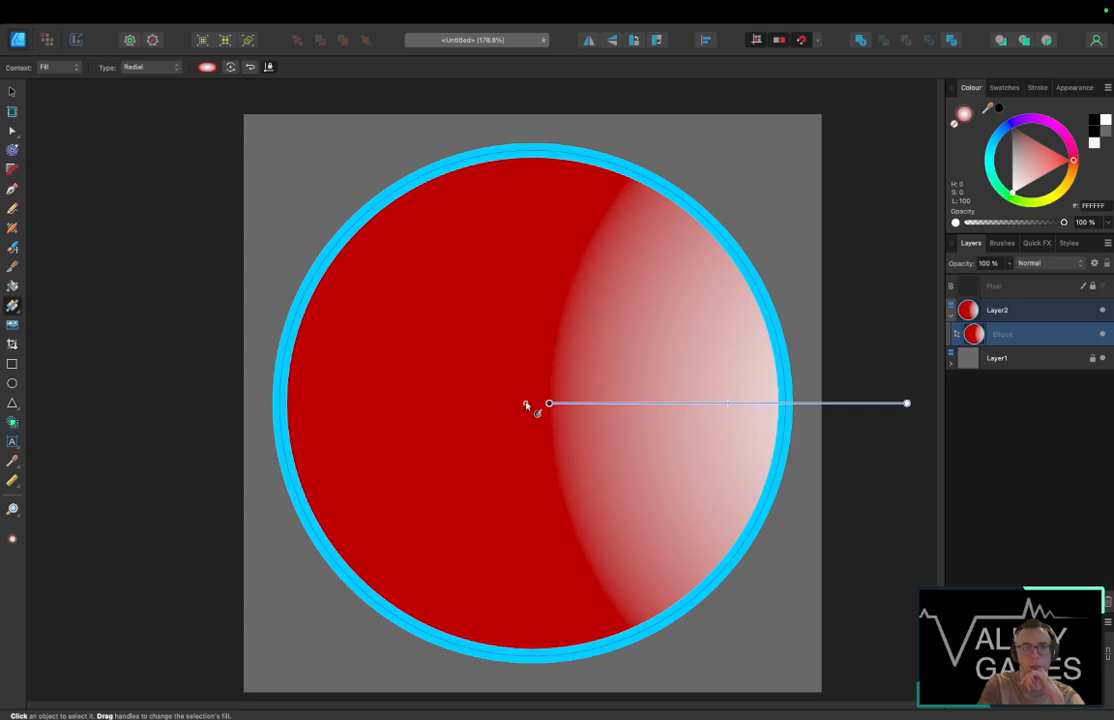
left_click_drag(526, 405, 280, 403)
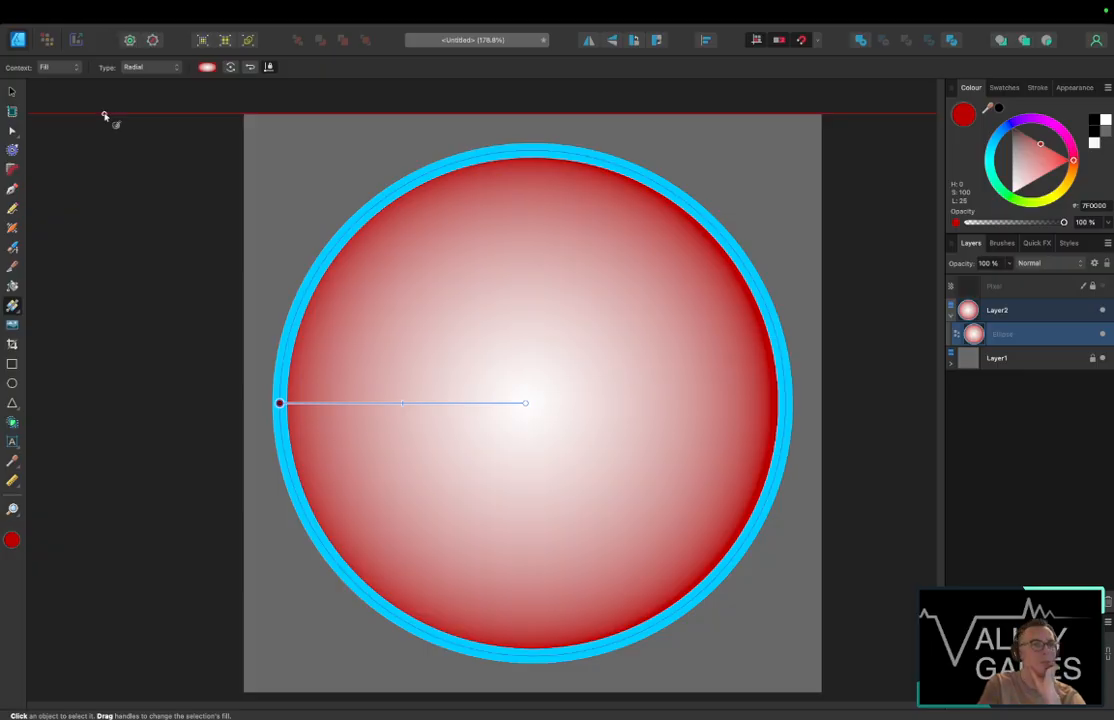
Step: Recolour the radial gradient's outer stop from red to the blue 005DB7
left_click(206, 66)
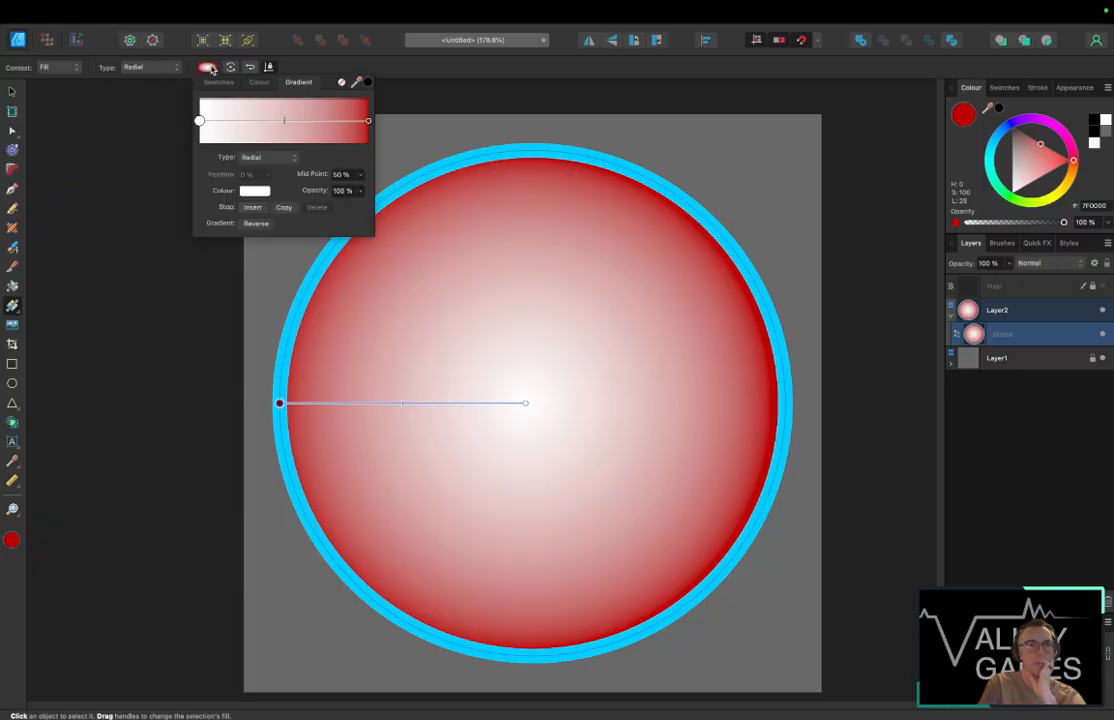
left_click(367, 121)
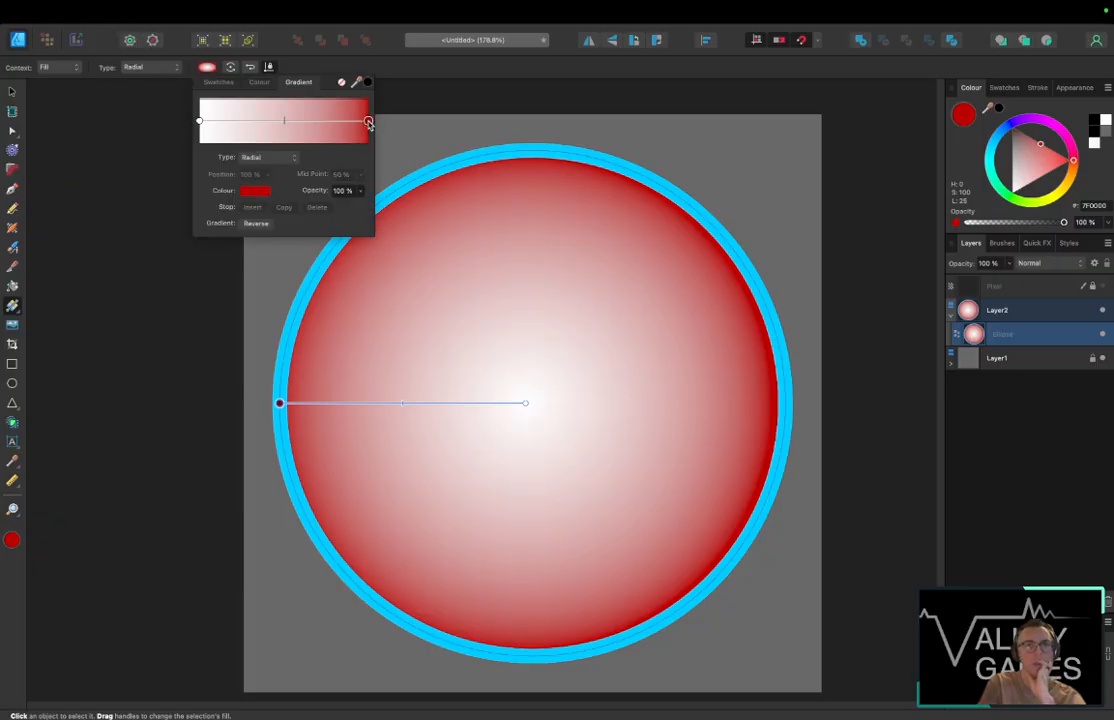
left_click(252, 191)
left_click(259, 270)
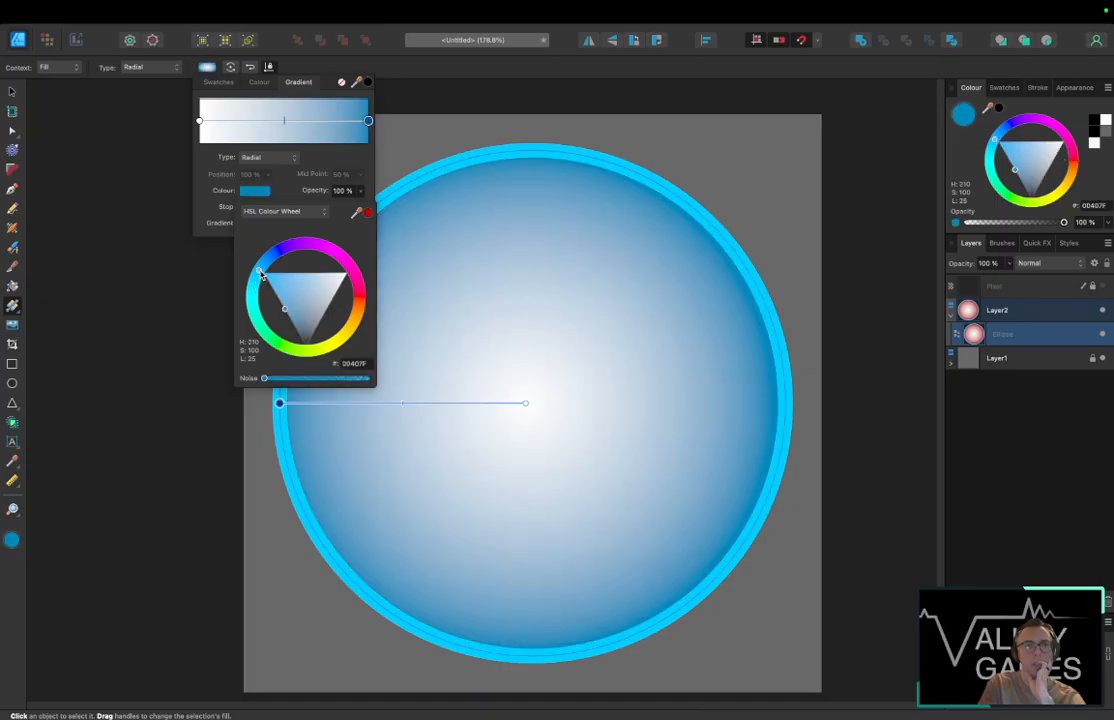
left_click_drag(304, 287, 276, 292)
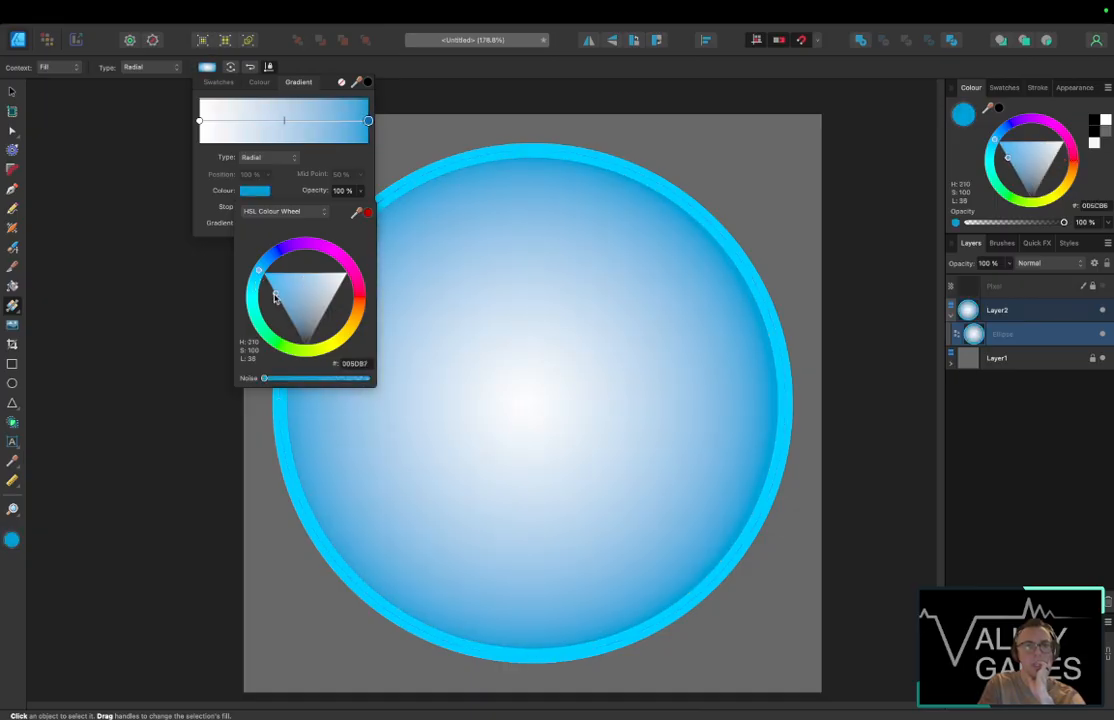
Step: Make the radial gradient's white centre stop fully transparent at 0% opacity and shift the gradient's midpoint to about 88%
left_click(199, 121)
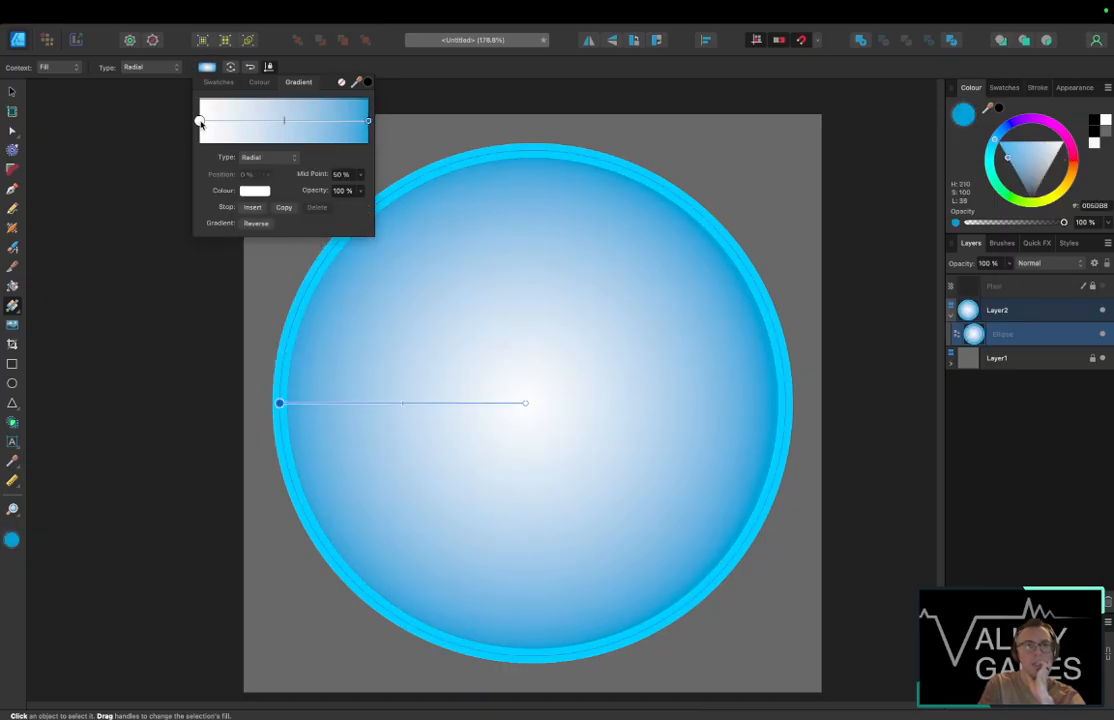
left_click(256, 191)
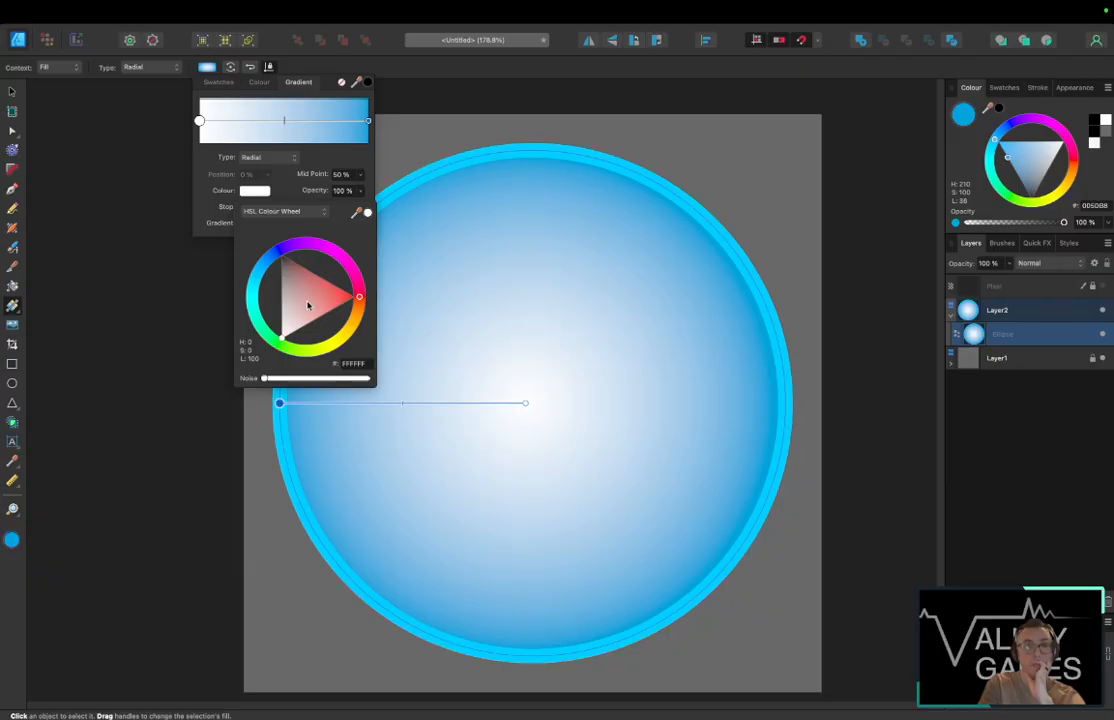
left_click(352, 188)
left_click(360, 190)
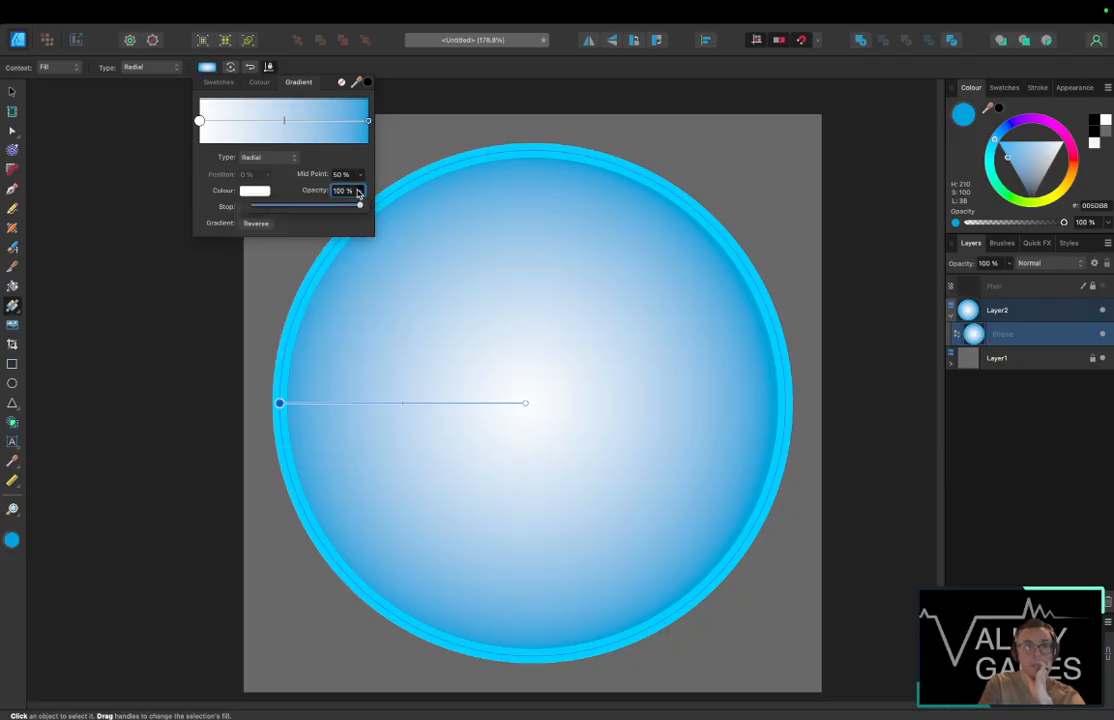
left_click_drag(362, 207, 224, 204)
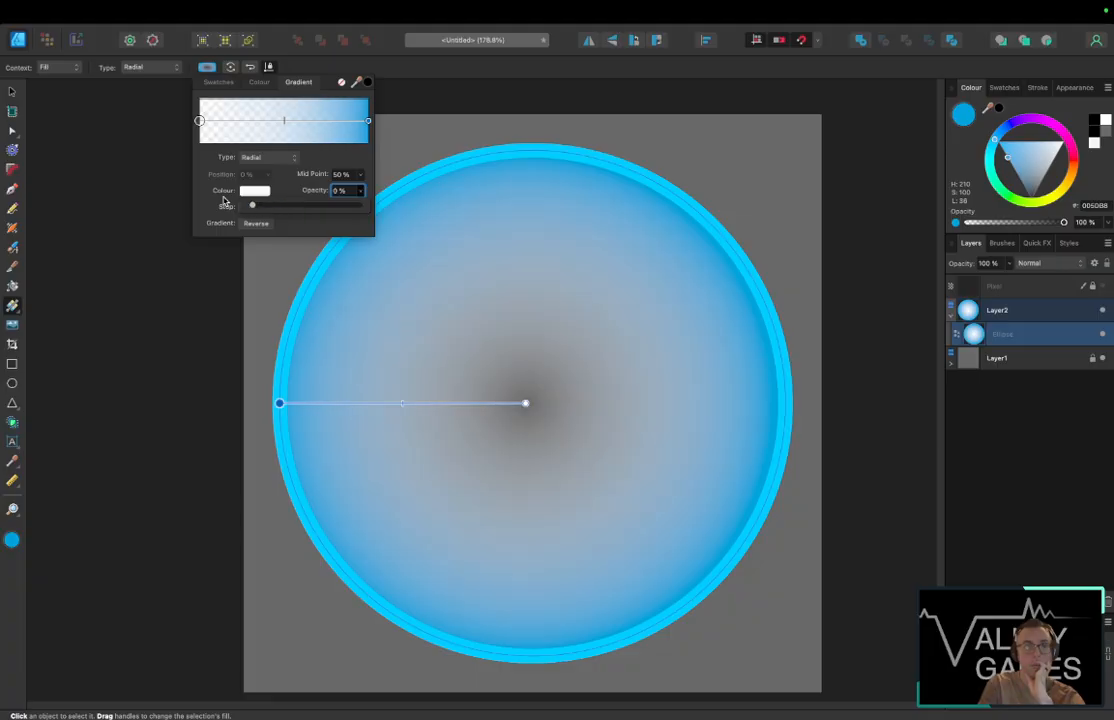
left_click_drag(284, 120, 326, 119)
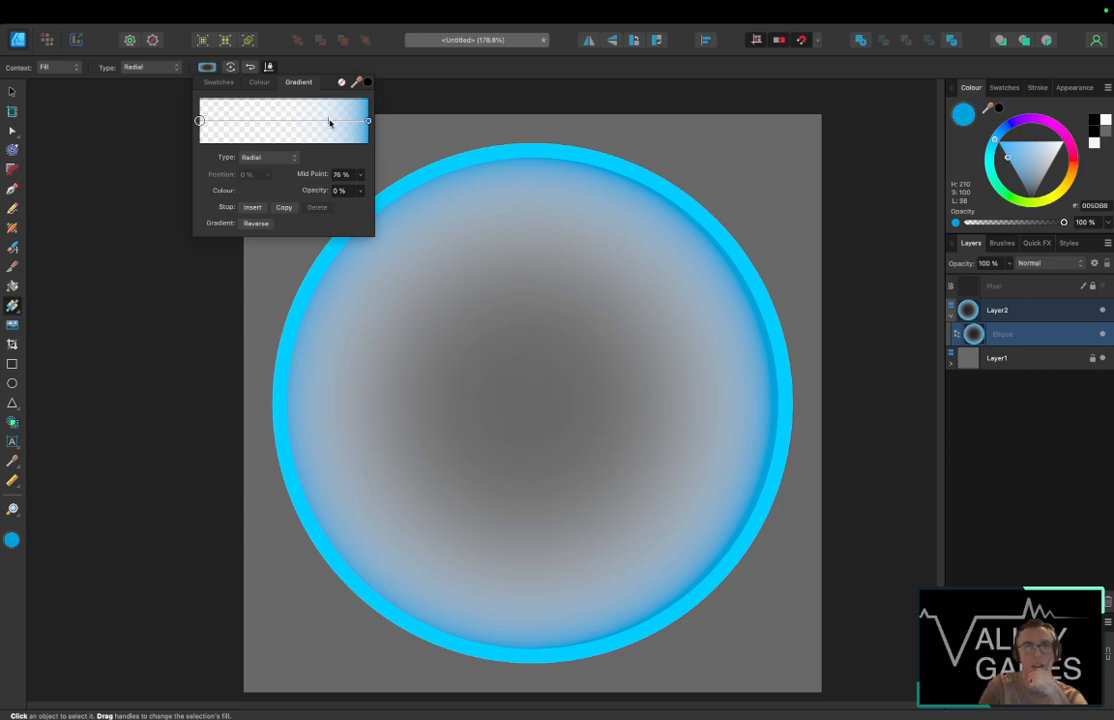
mouse_move(328, 121)
left_mouse_down()
mouse_move(379, 117)
mouse_move(354, 119)
left_mouse_up()
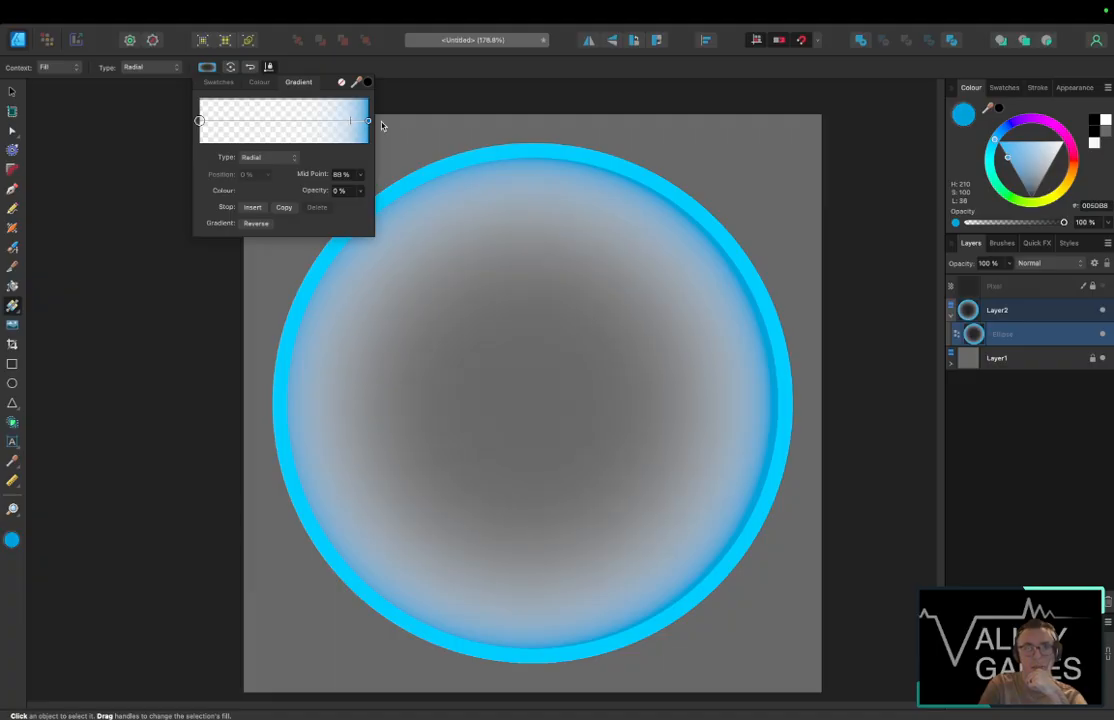
Step: Recolour the gradient's outer stop to 009EFF by sampling the circle's bright blue outline with the colour picker
left_click(369, 121)
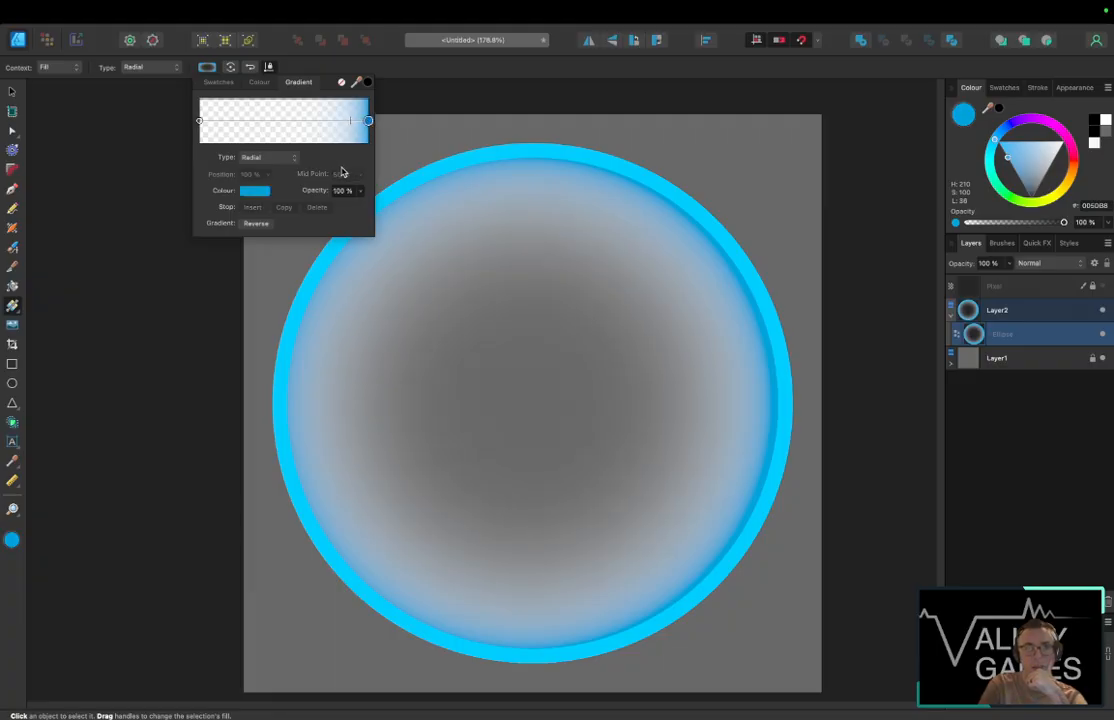
left_click(256, 192)
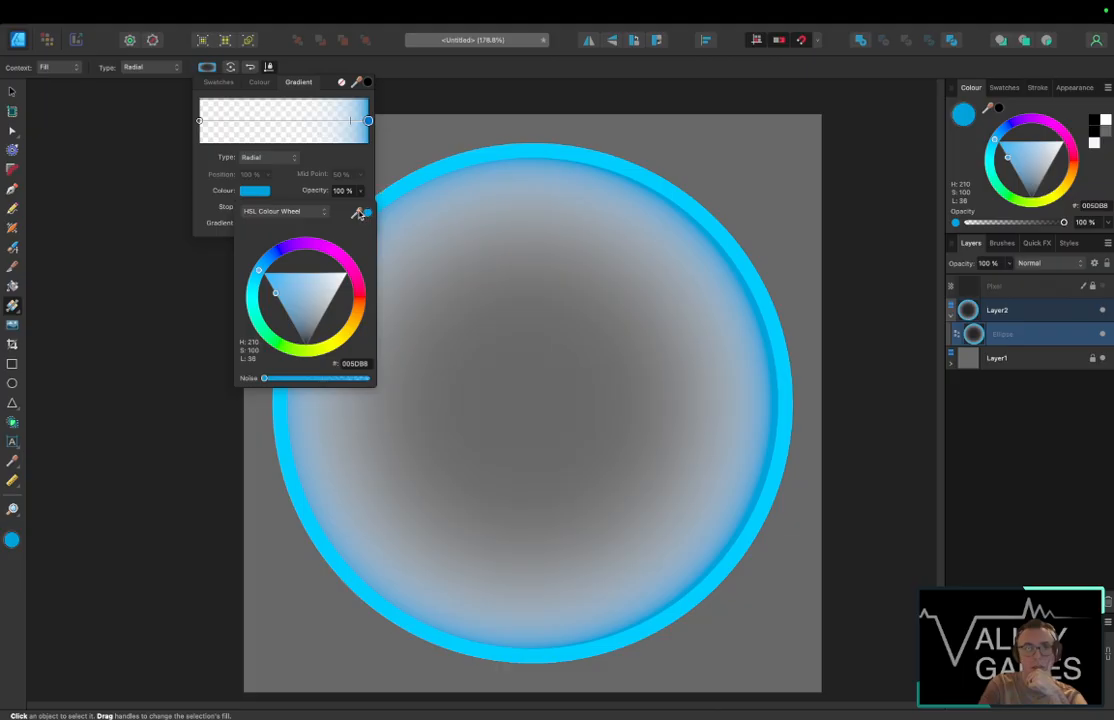
left_click_drag(361, 212, 446, 171)
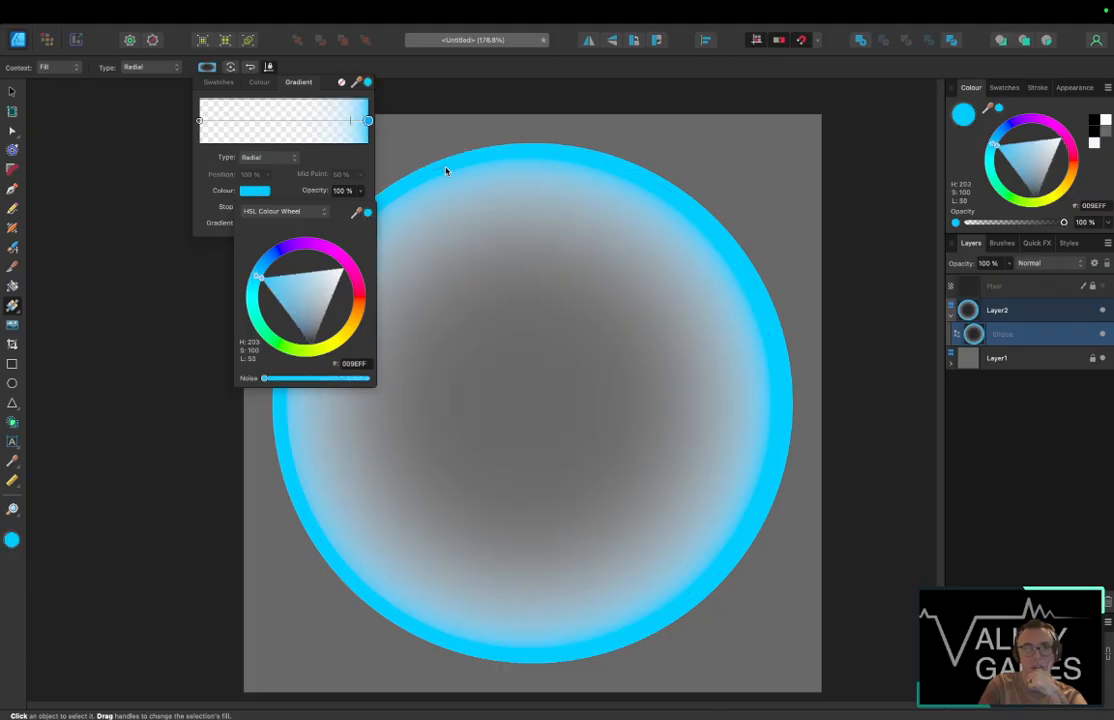
left_click(866, 244)
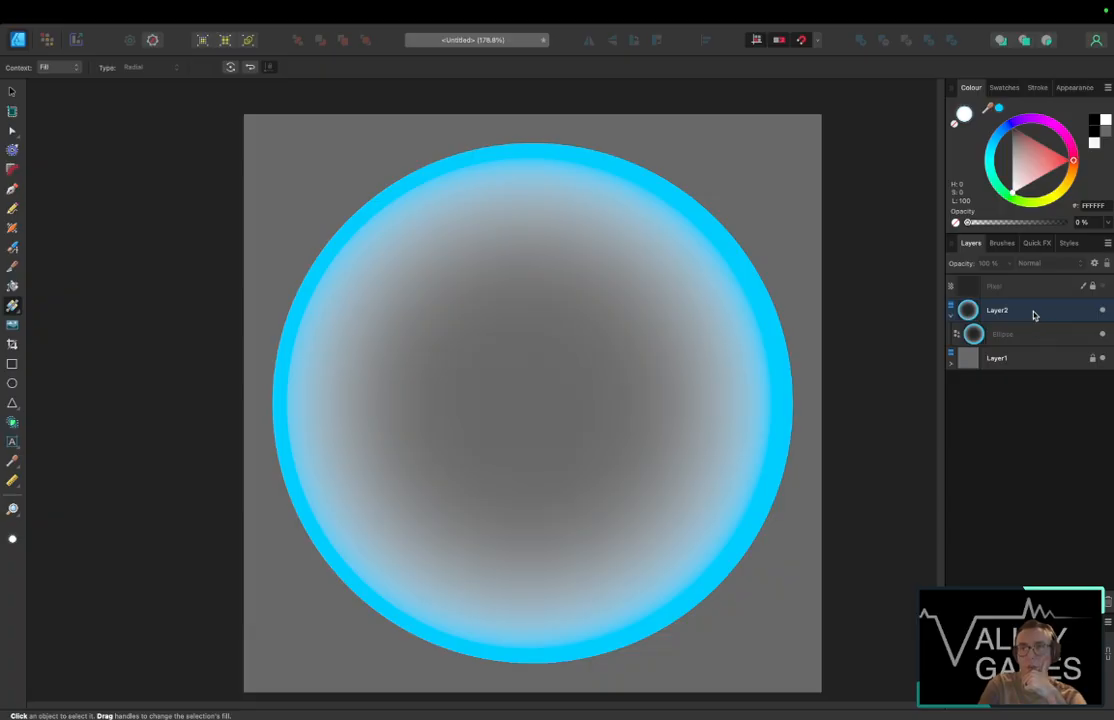
Step: Collapse Layer2 and lower the whole layer's opacity to 41%
left_click(951, 316)
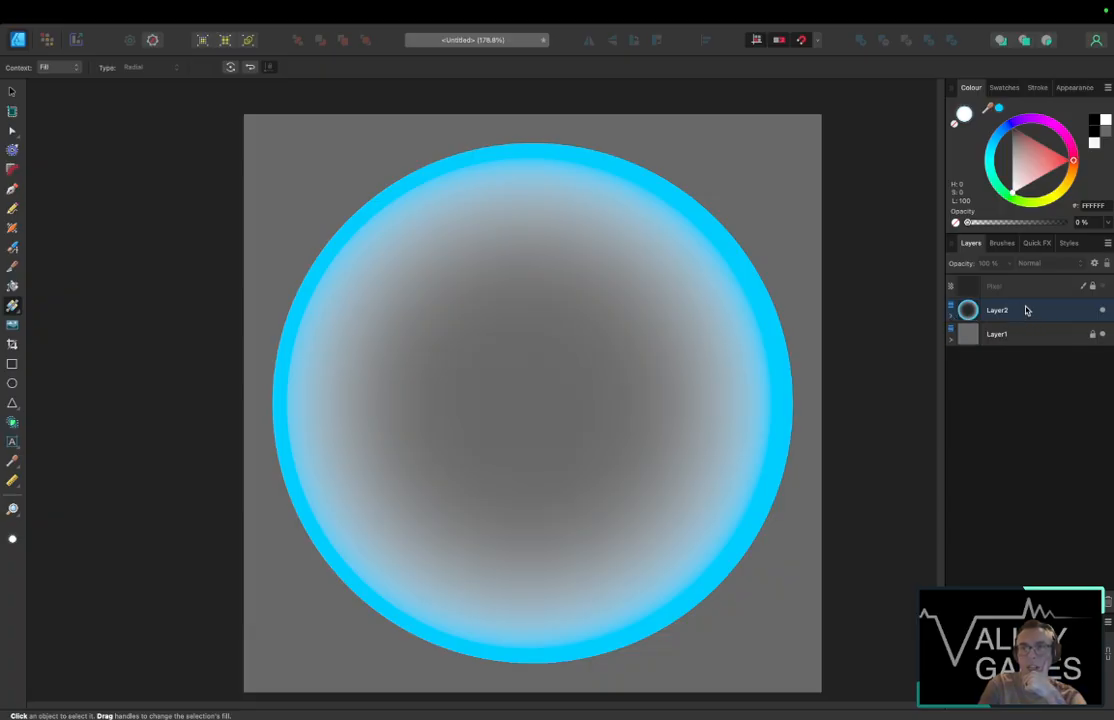
left_click(995, 309)
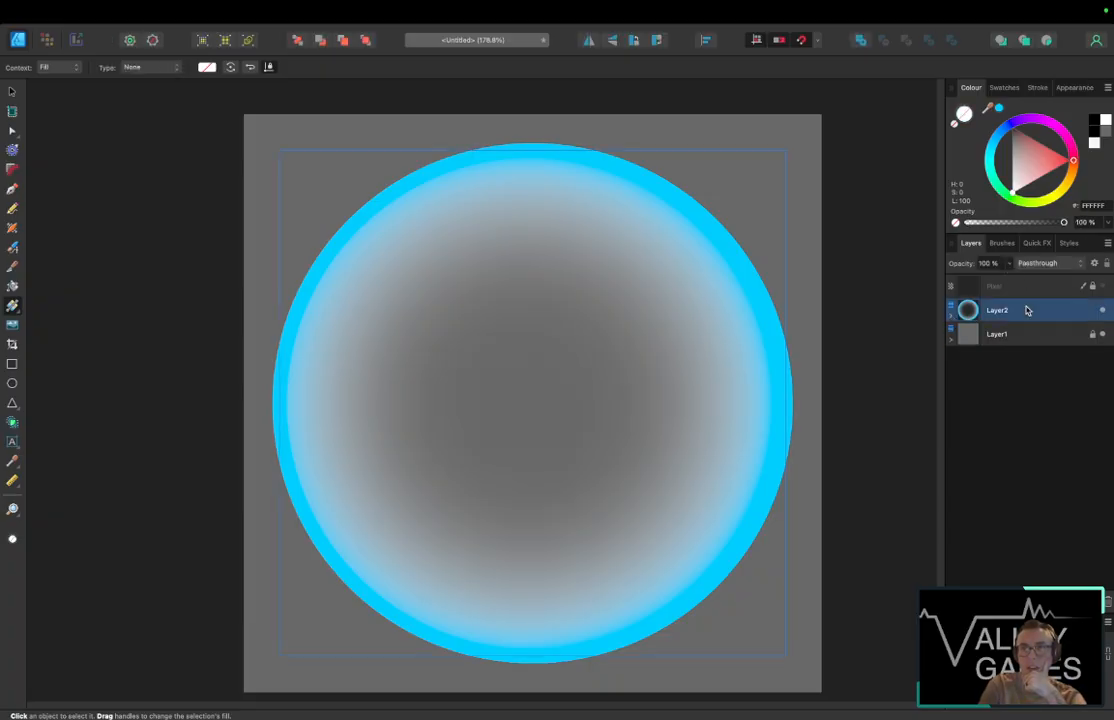
left_click(1010, 264)
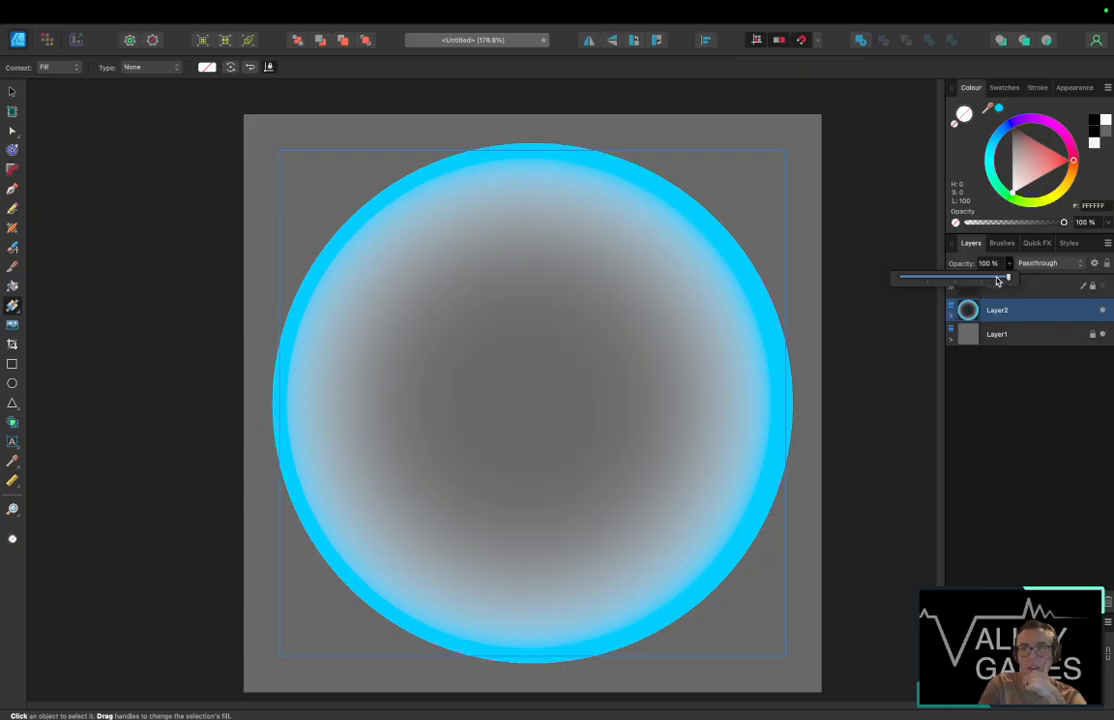
left_click_drag(997, 282, 940, 281)
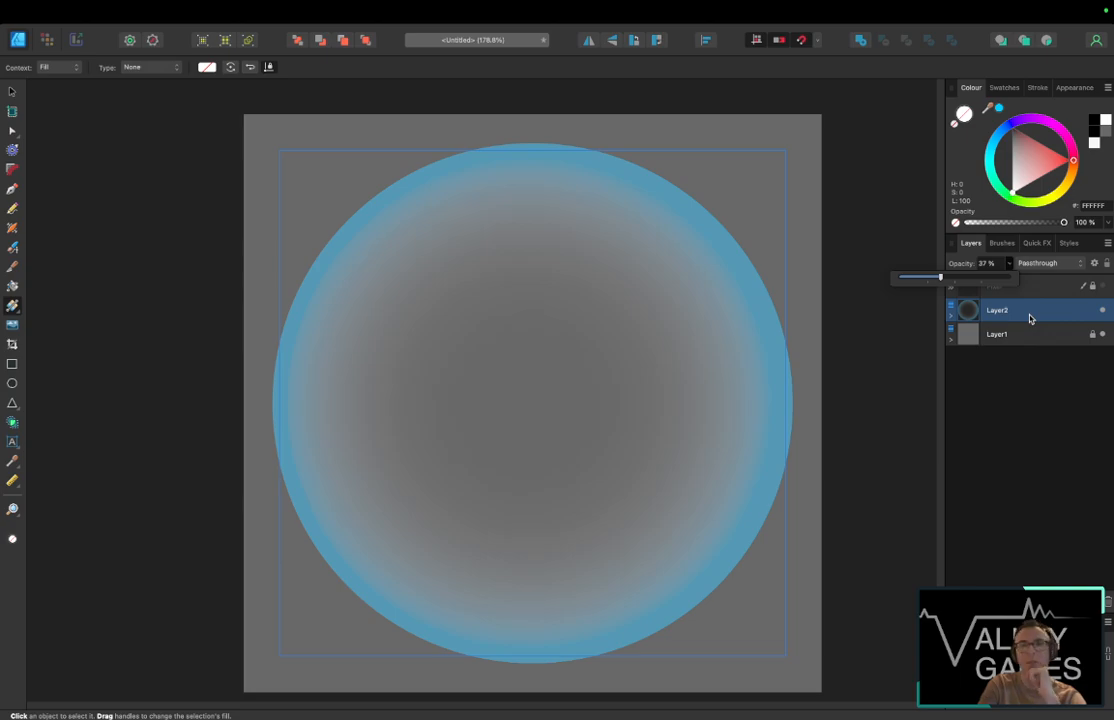
left_click_drag(942, 282, 947, 281)
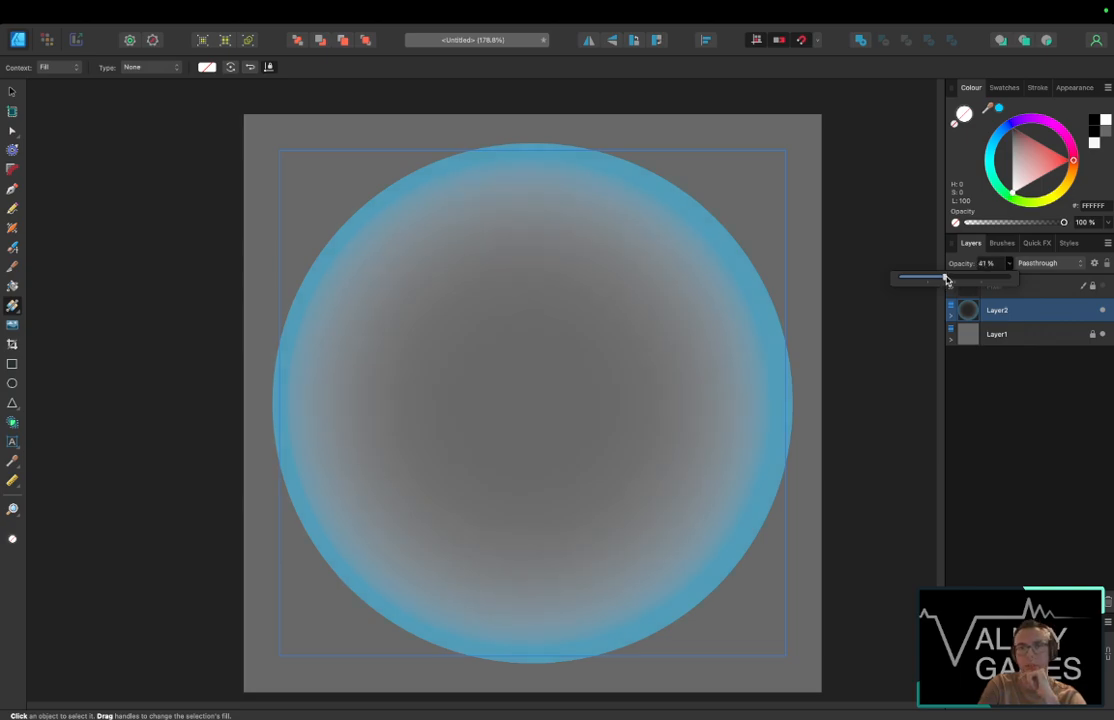
left_click(1048, 400)
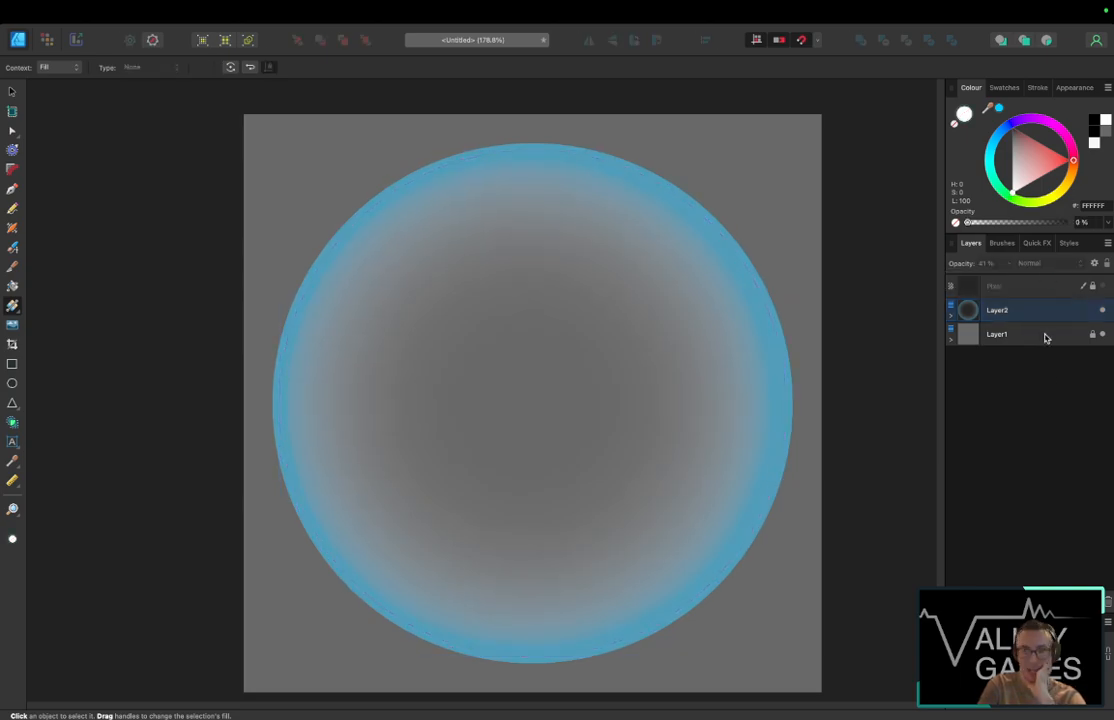
Step: Reorder the layers so Layer2 sits above the Pixel layer, and add a new layer on top
left_click_drag(1040, 291, 1042, 326)
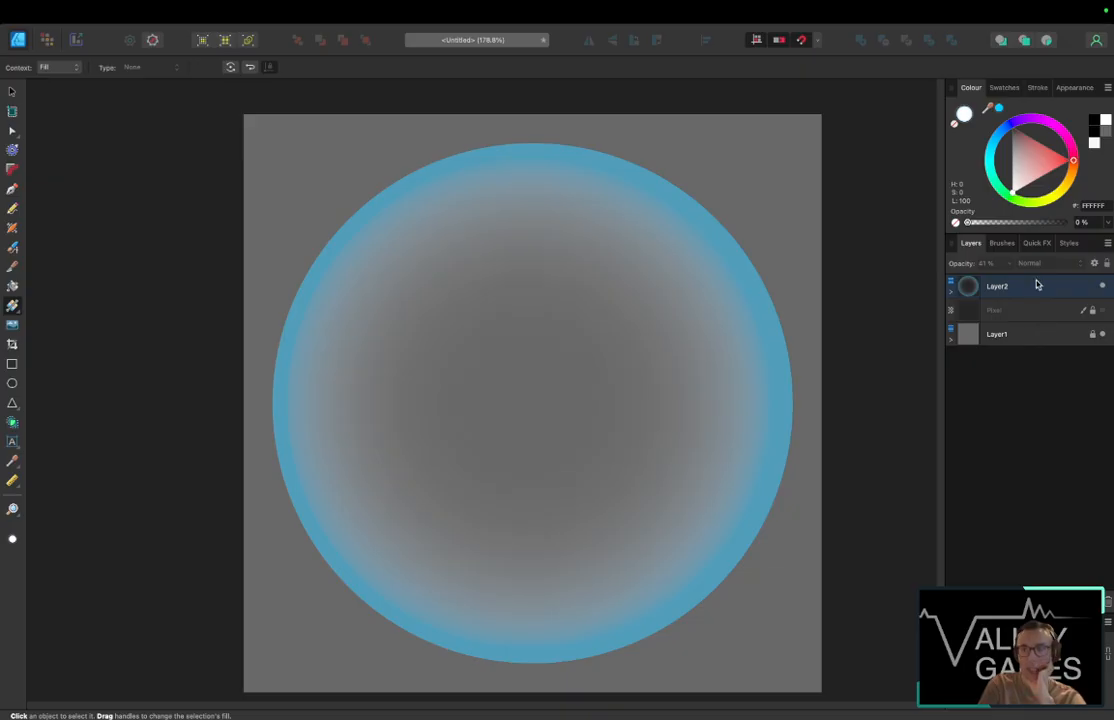
left_click(1035, 290)
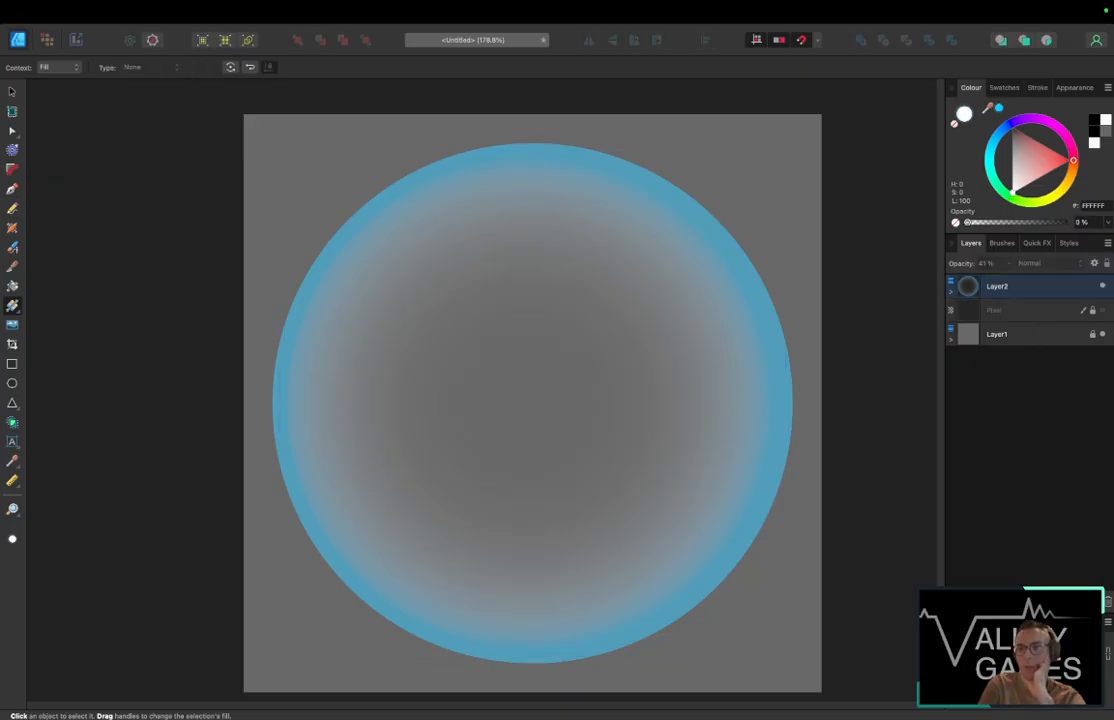
key("super+shift+n")
Step: Rename Layer2 as Outer_Blue_Ring
left_click(1012, 311)
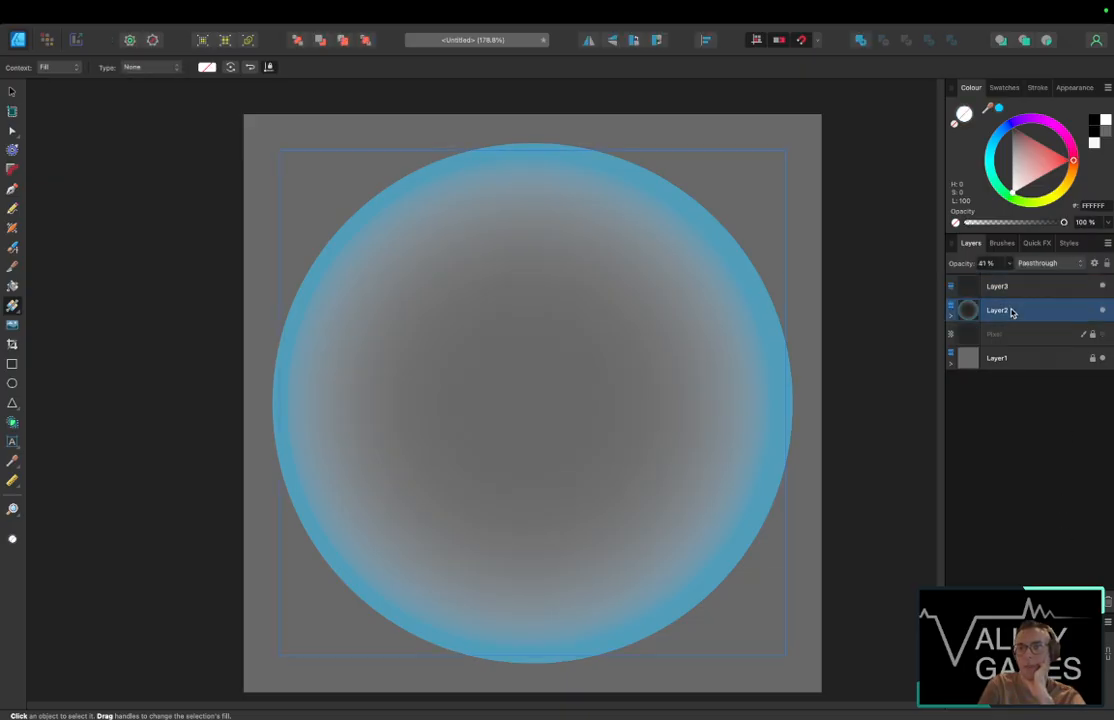
double_click(1000, 311)
type("Outer_Bl")
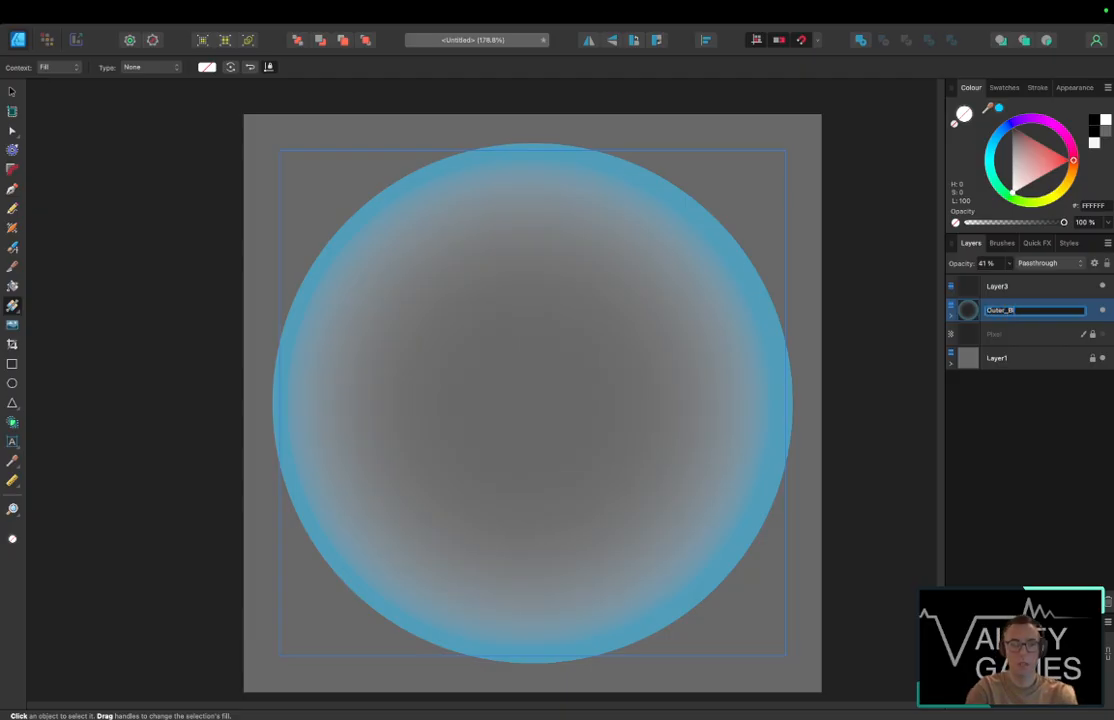
type("ue_Ring")
key("Return")
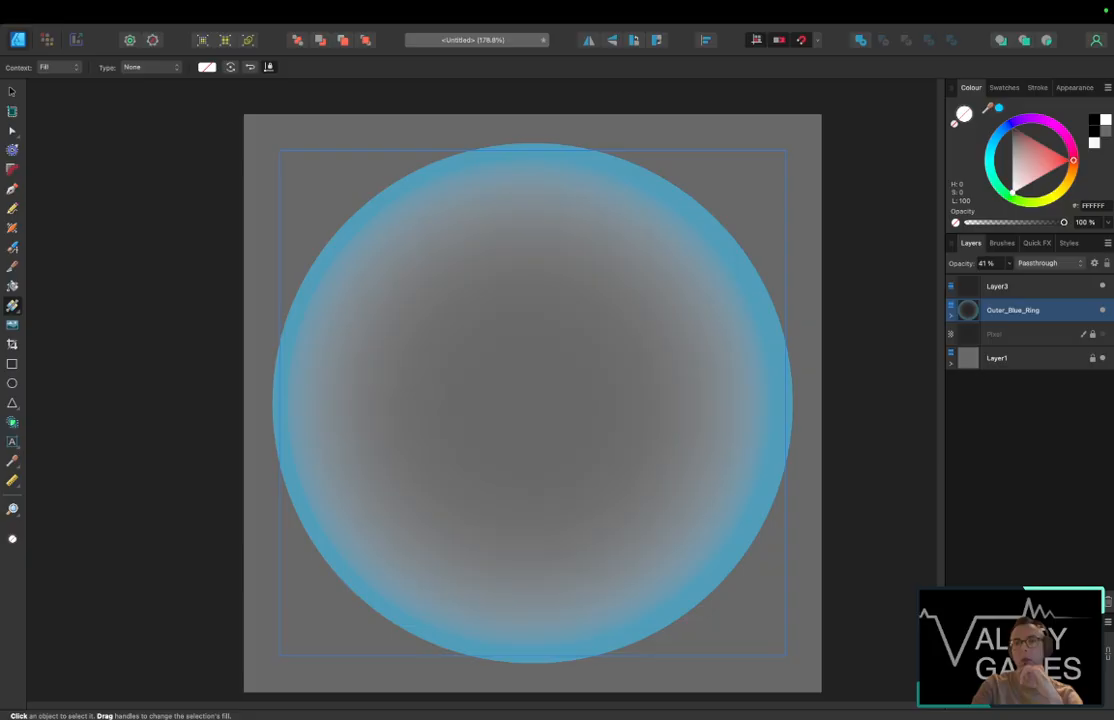
Step: Rename the new empty top layer as Inner_Blue_Rings
left_click(1035, 287)
double_click(1016, 287)
key("BackSpace")
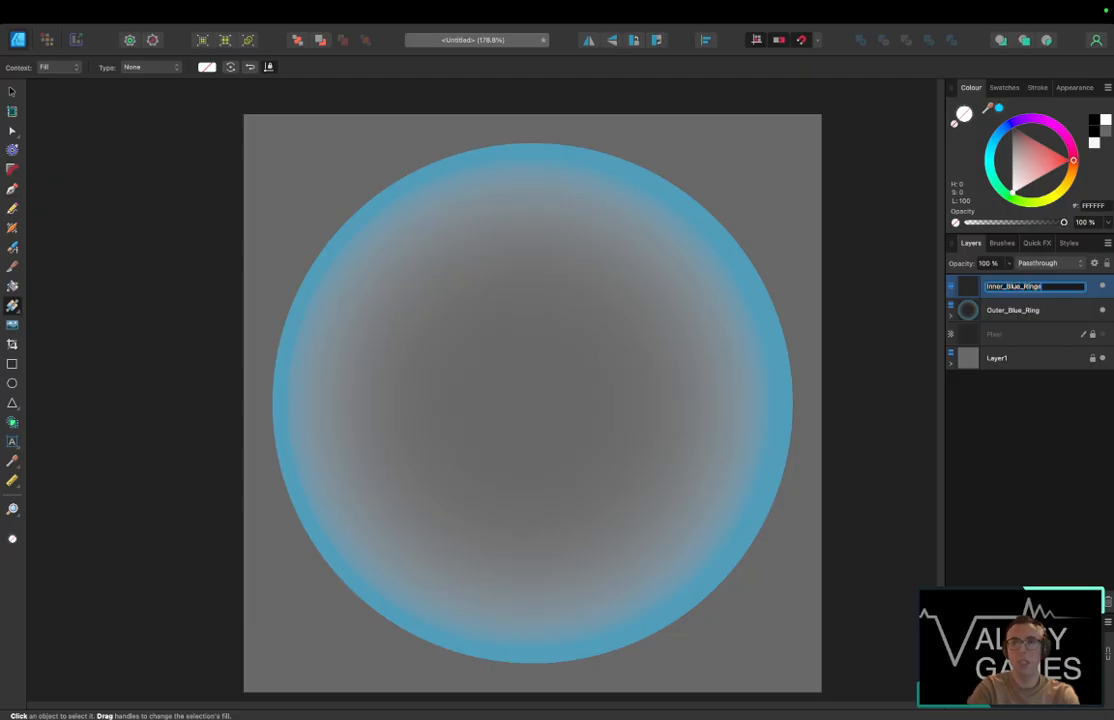
key("Return")
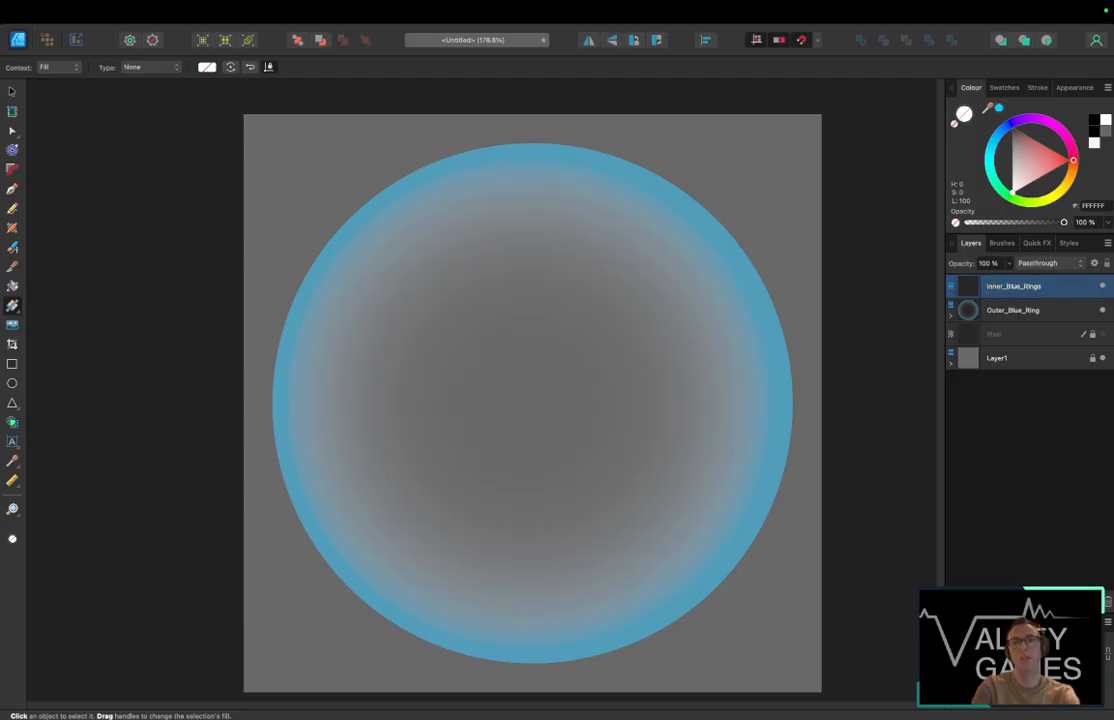
Step: Copy the ellipse from Outer_Blue_Ring and paste it twice into the Inner_Blue_Rings layer
left_click(1022, 312)
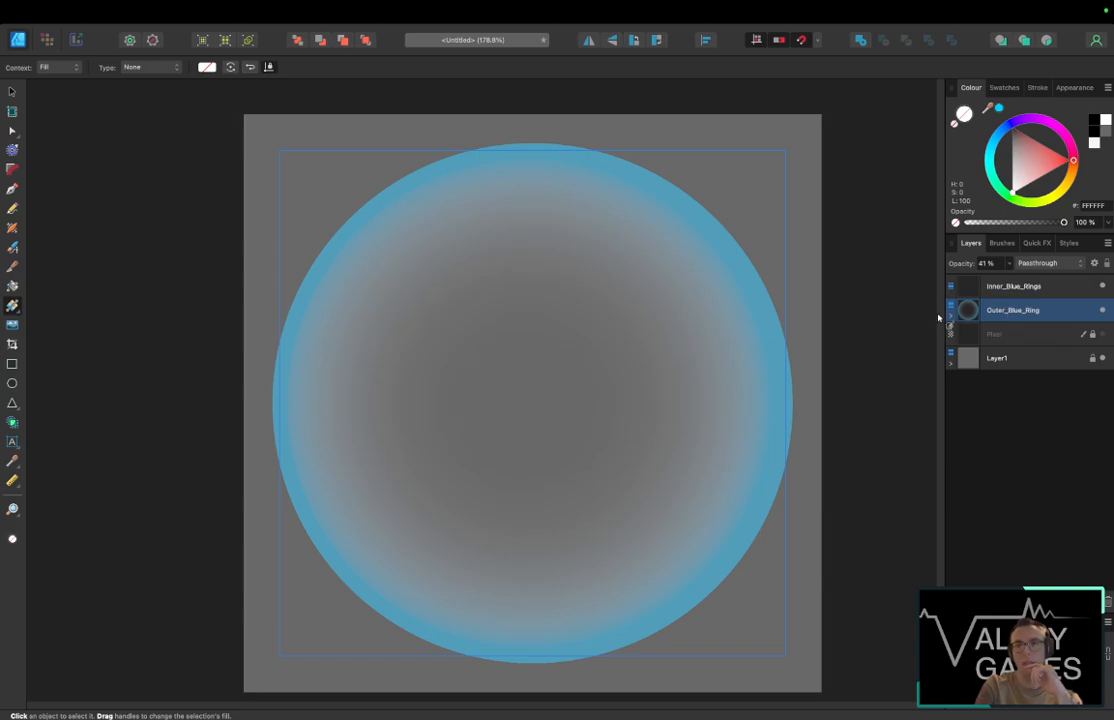
left_click(998, 333)
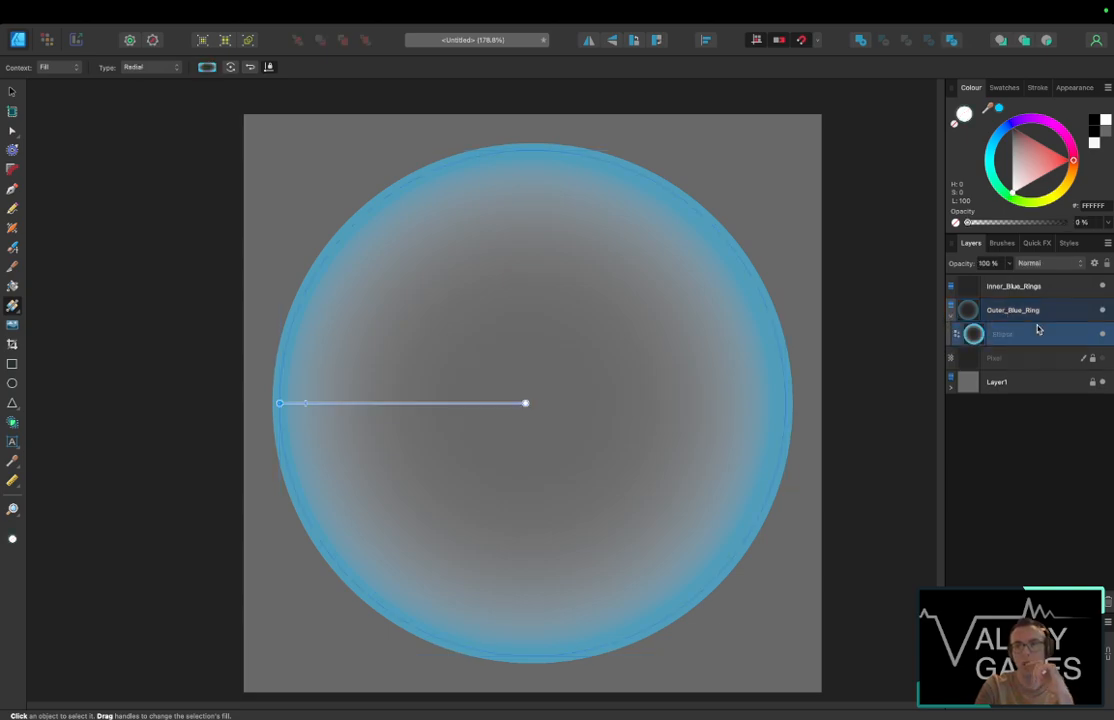
left_click(1068, 285)
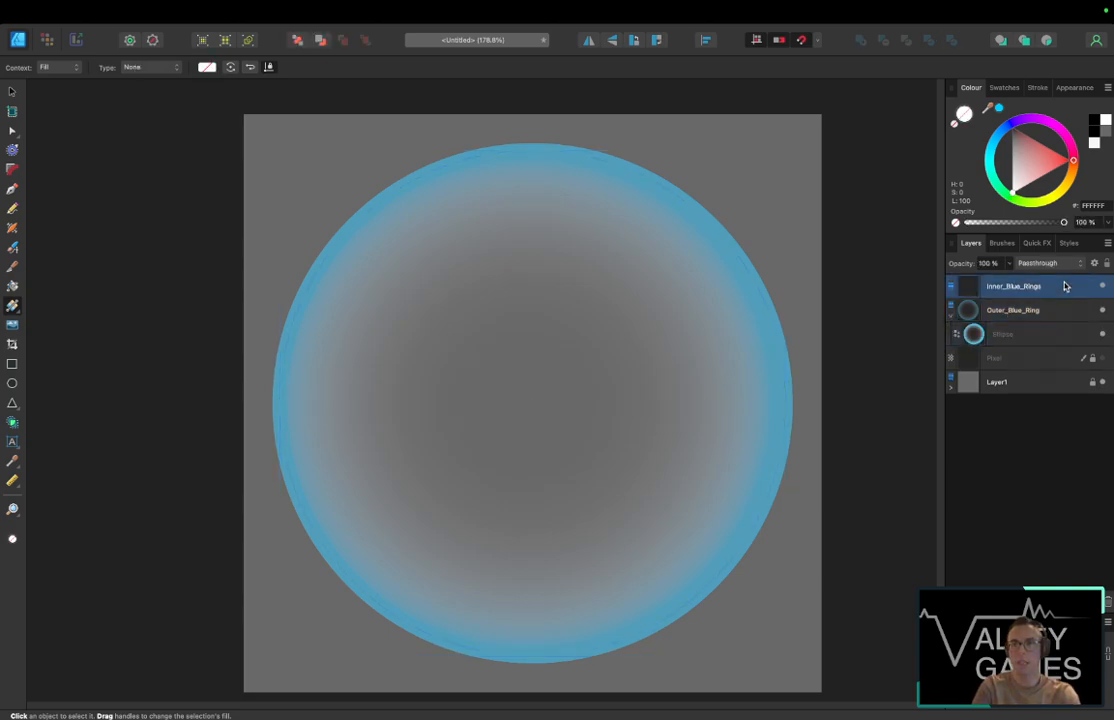
key("ctrl+v")
key("ctrl+v")
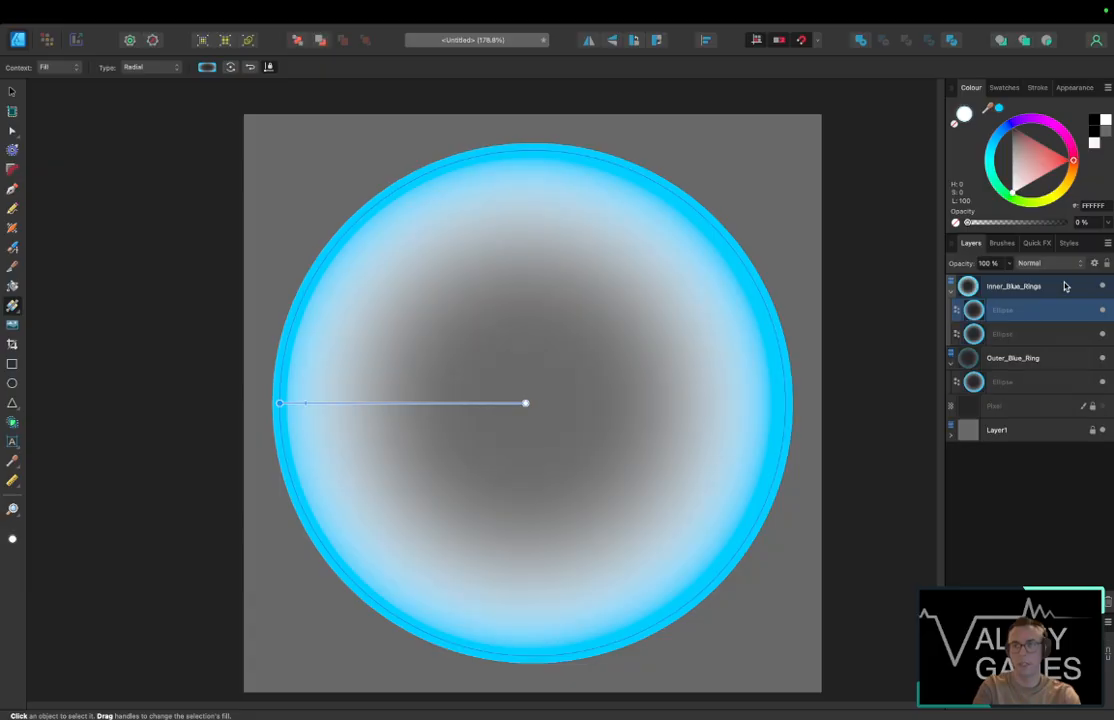
Step: Shrink both pasted ellipses around their centre to about half size, and scale the lower one down a little further
left_click(1012, 333)
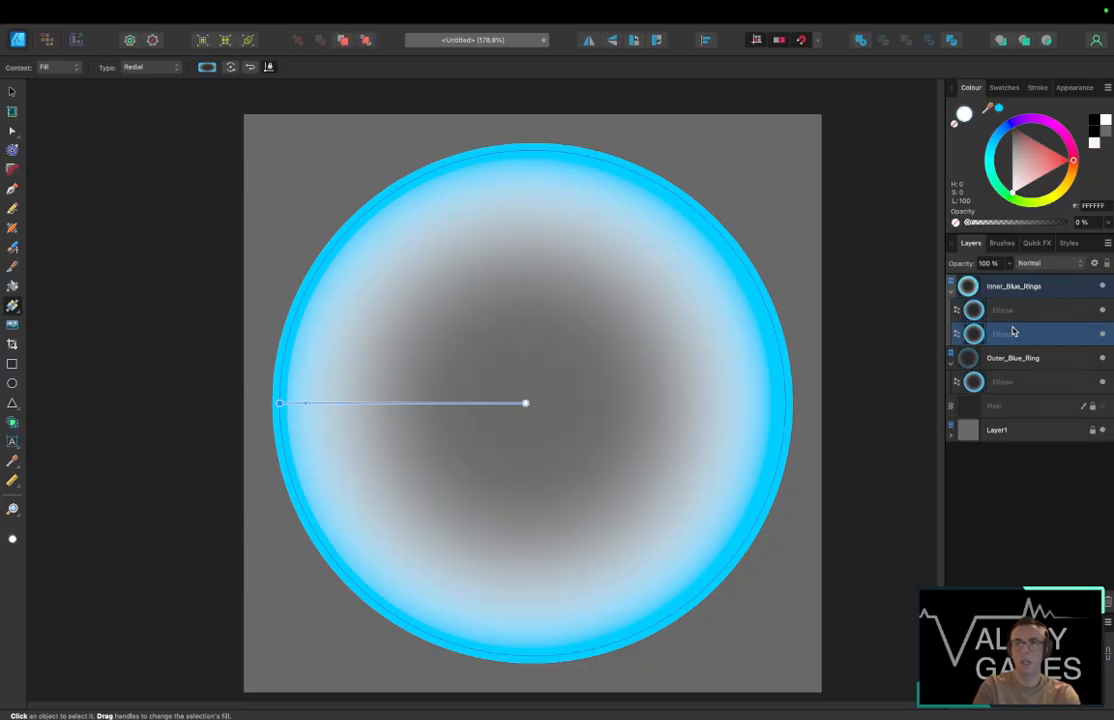
left_click(1031, 316, "shift")
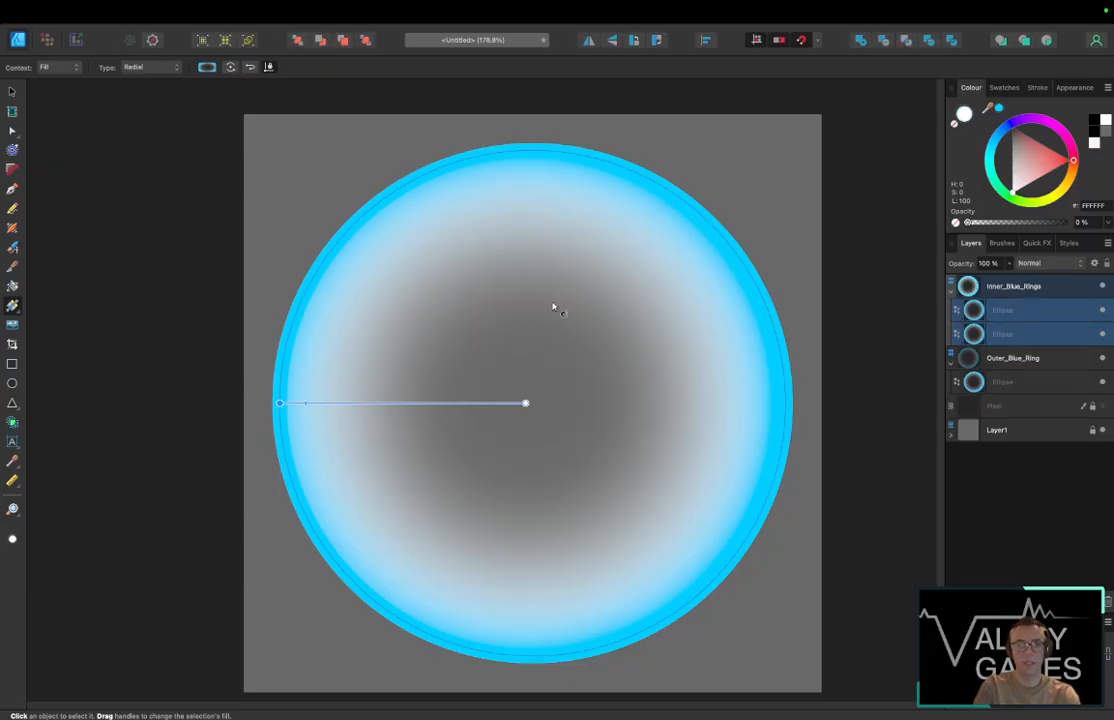
key("v")
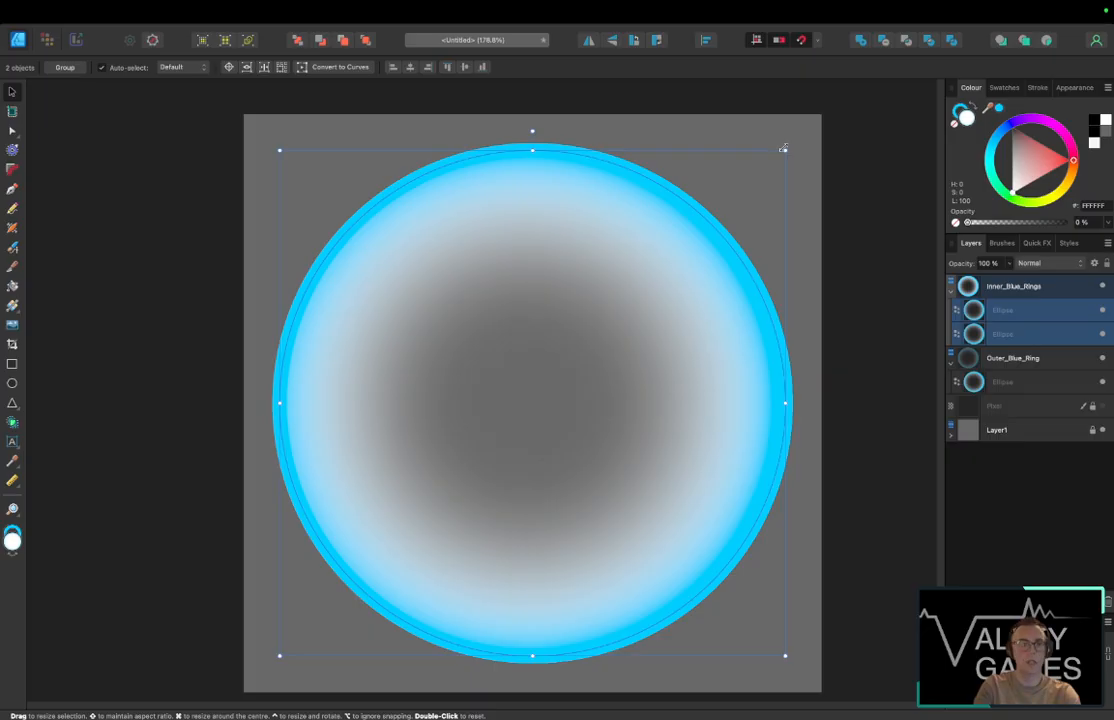
left_click_drag(784, 148, 665, 258)
left_click(1029, 333)
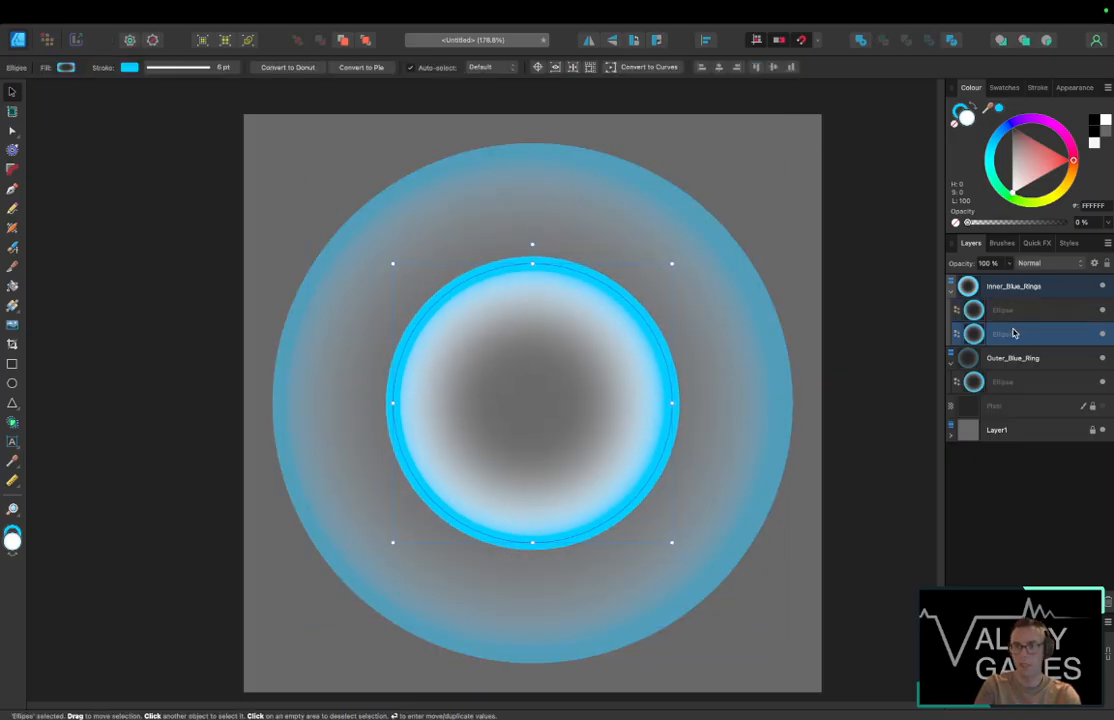
left_click_drag(674, 263, 646, 288)
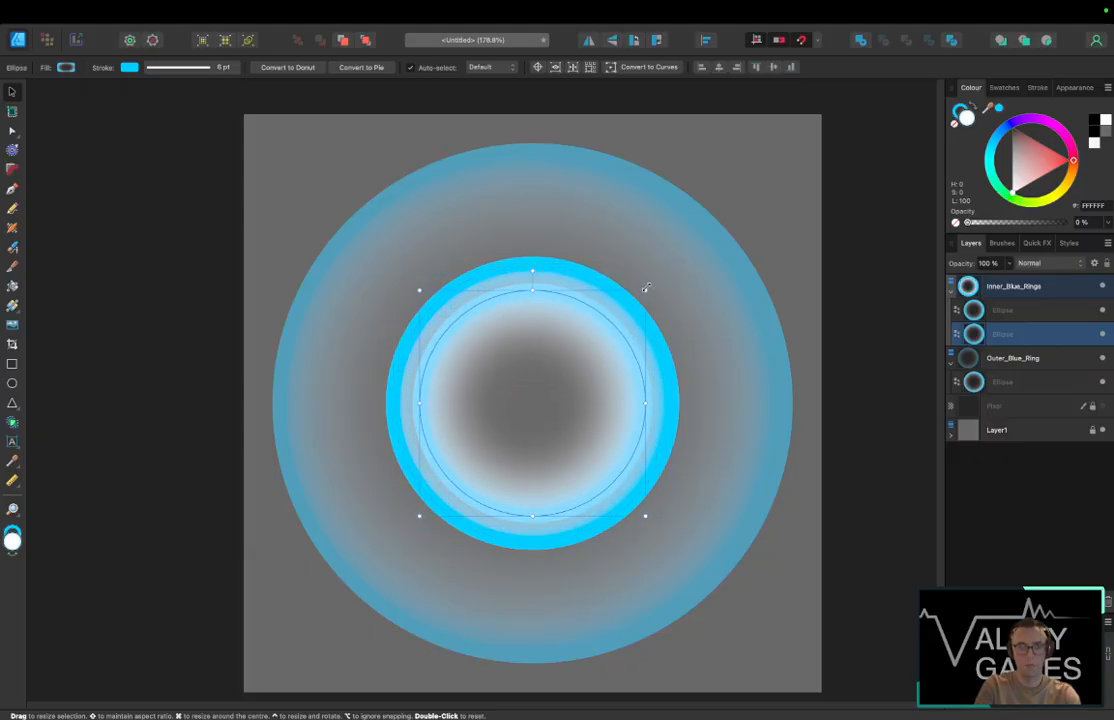
Step: Replace the gradient fill of the larger ellipse in Inner_Blue_Rings with a solid fill at 0% opacity
left_click(1029, 312, "shift")
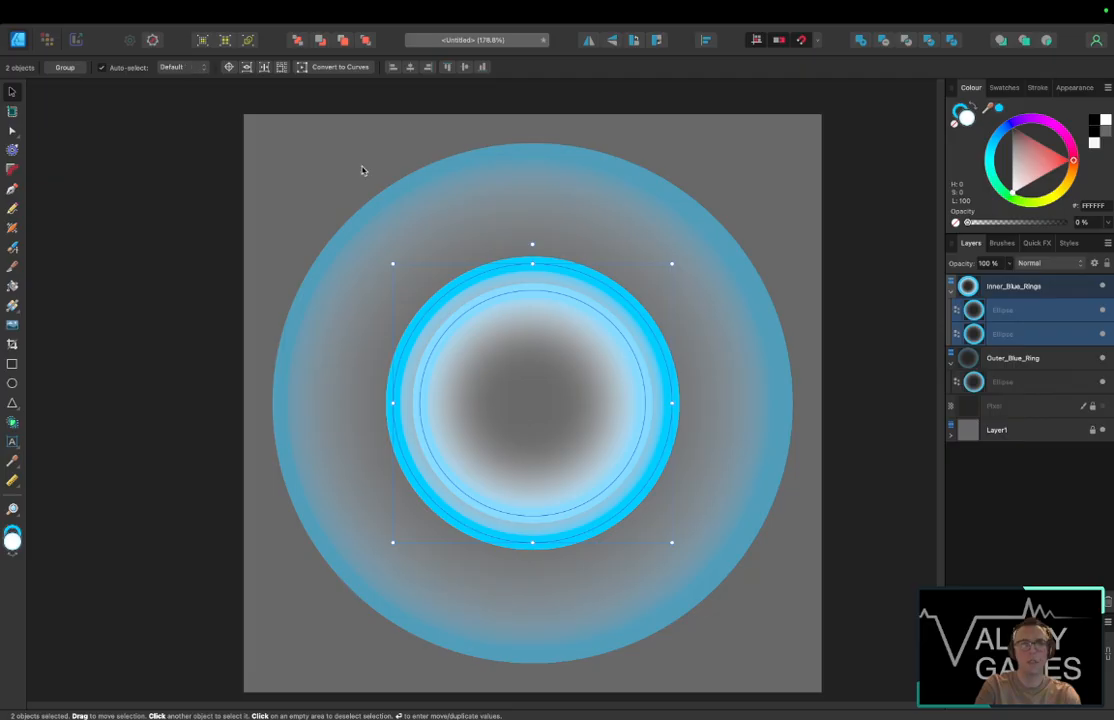
left_click(1043, 312)
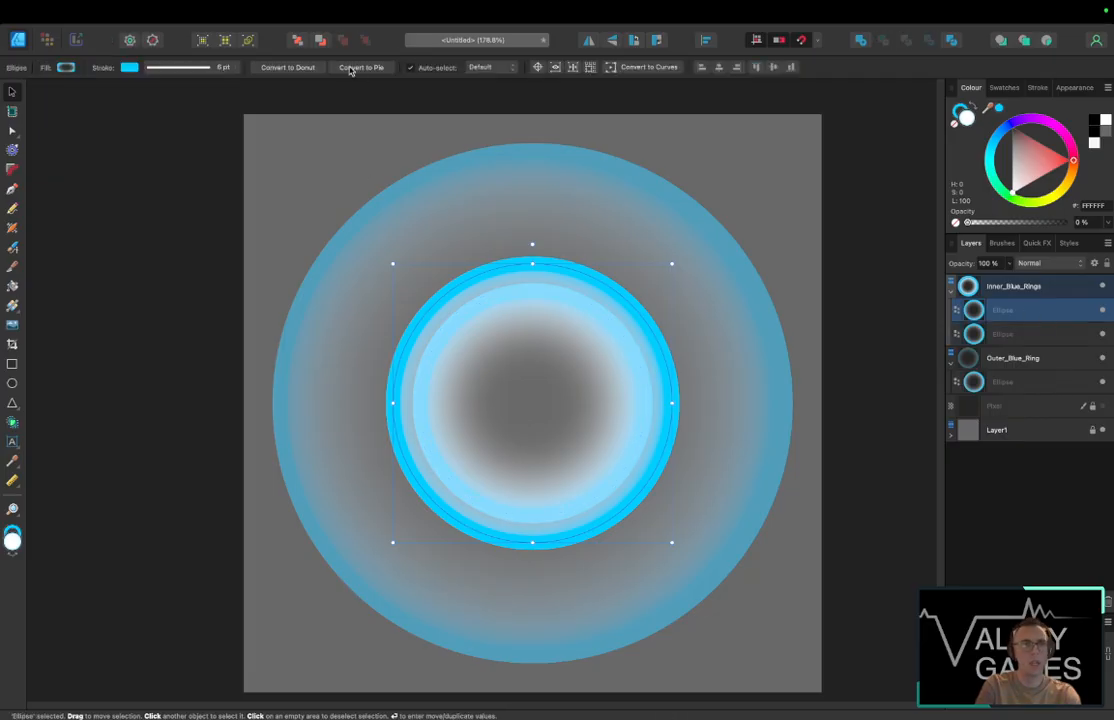
left_click(65, 67)
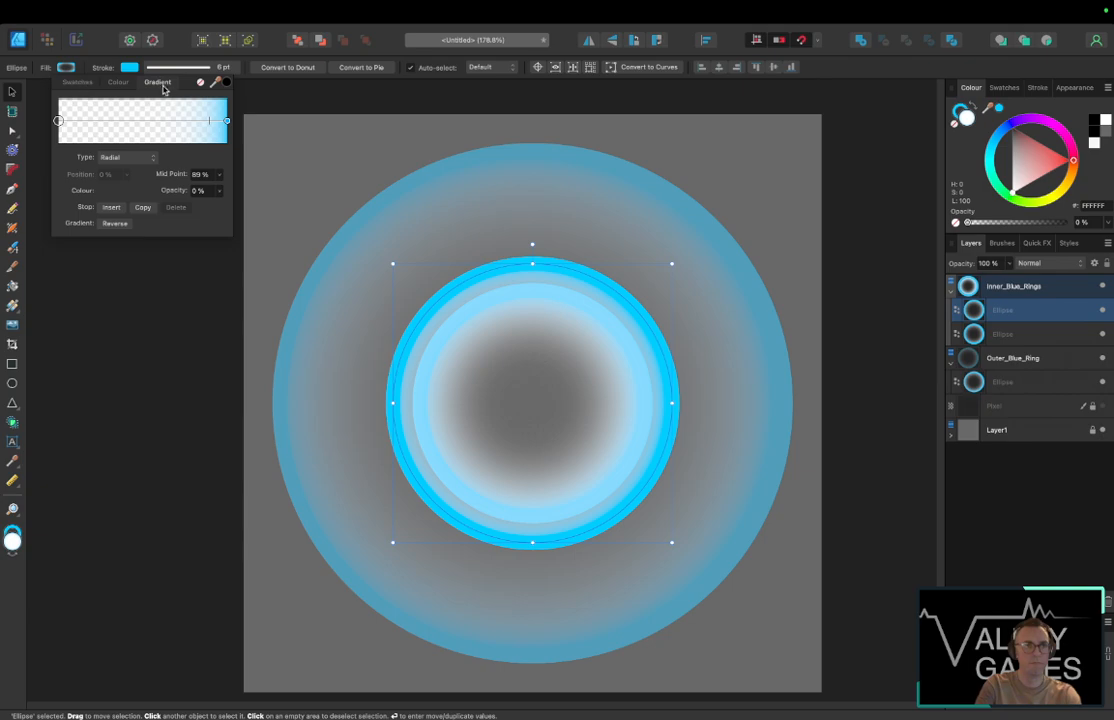
left_click(121, 82)
left_click(133, 158)
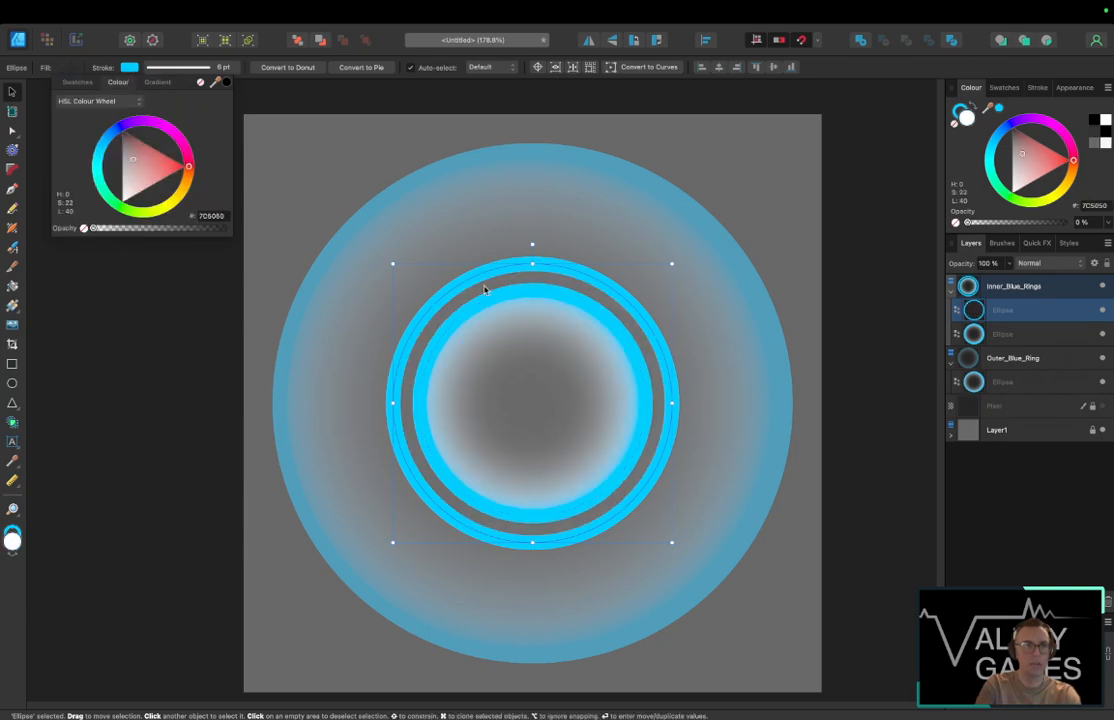
Step: Replace the gradient fill of the smaller ellipse in Inner_Blue_Rings with a solid fill at 0% opacity
left_click(1058, 335)
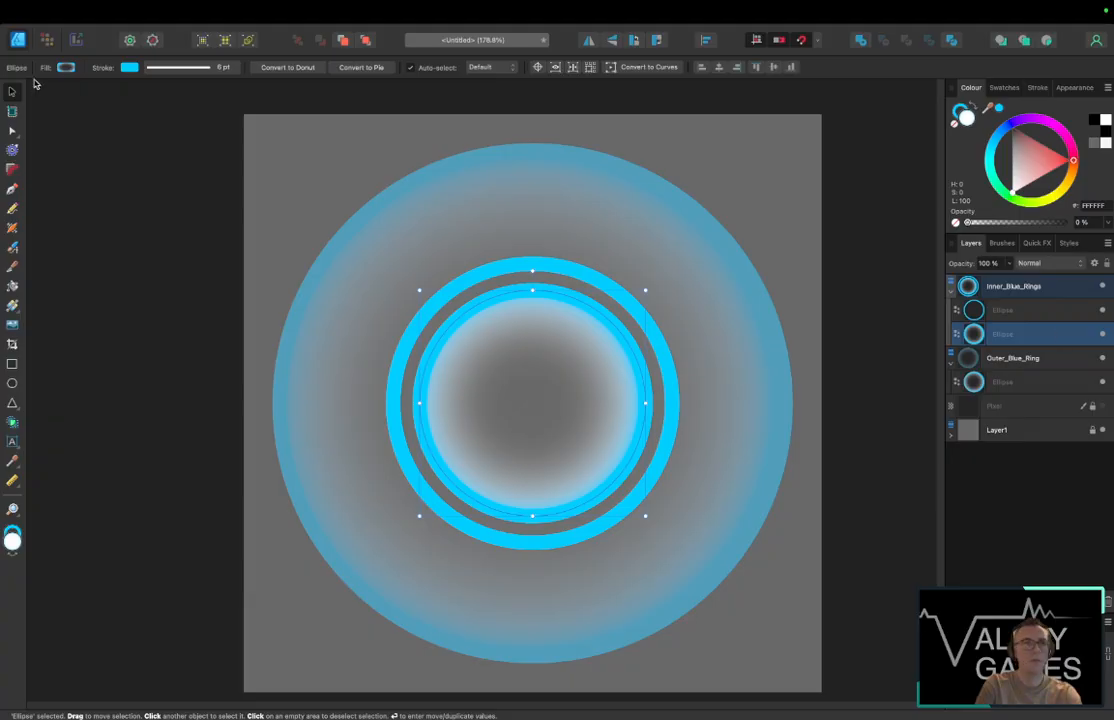
left_click(65, 67)
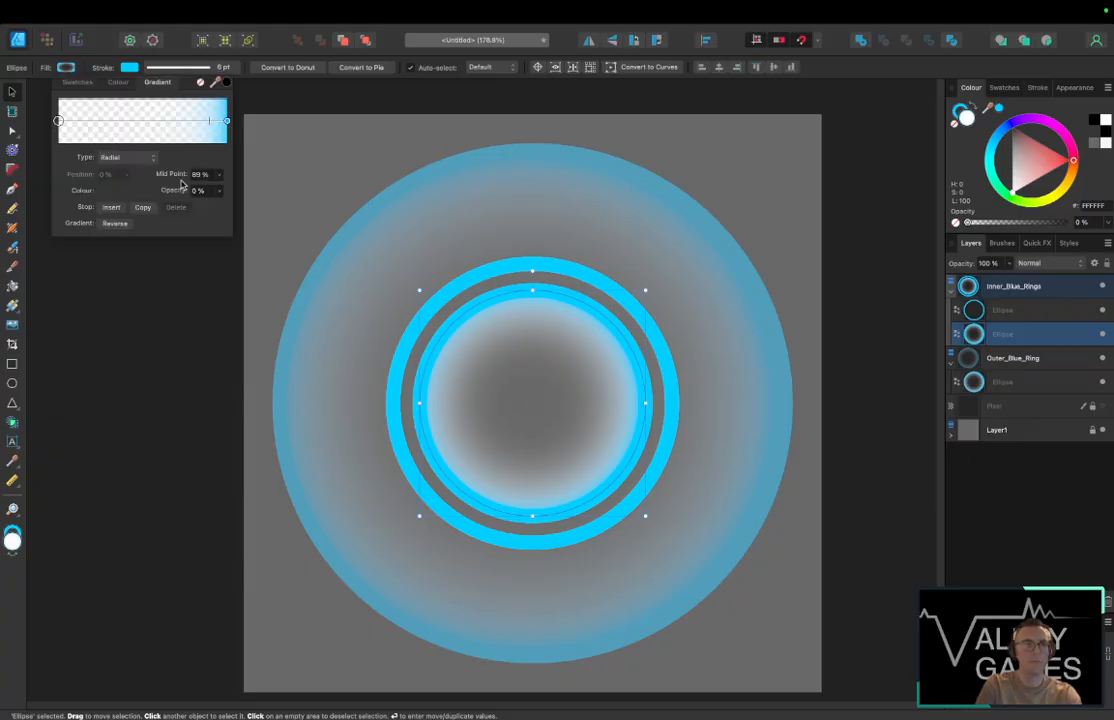
left_click(118, 82)
left_click(127, 172)
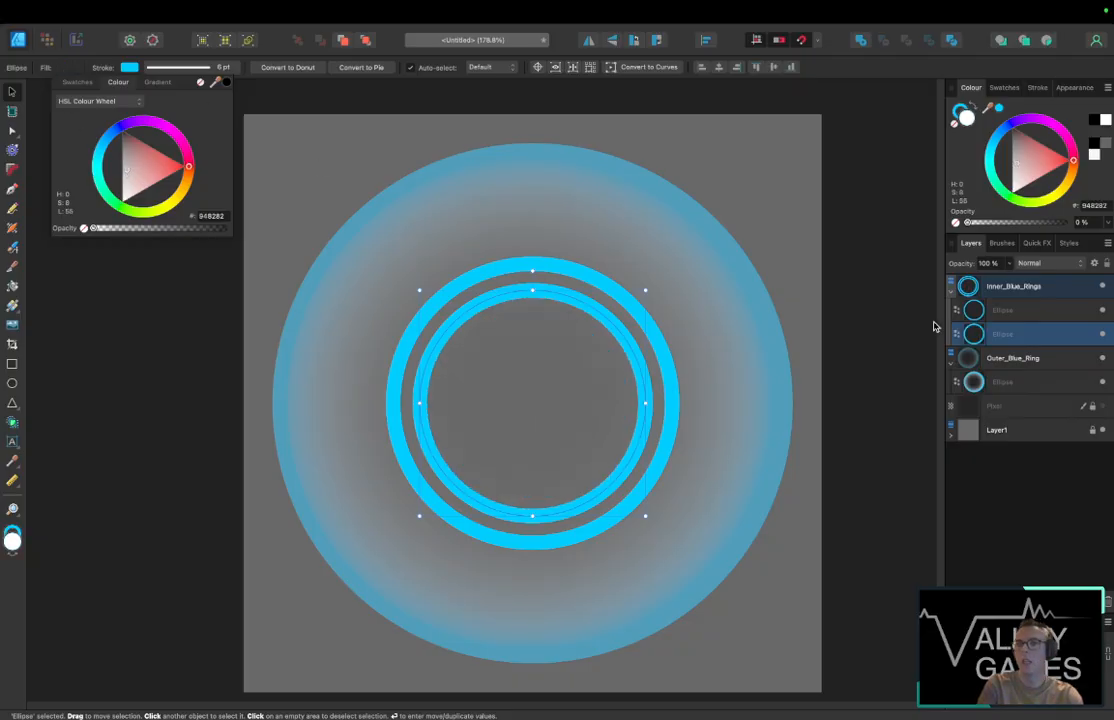
left_click(875, 331)
Step: Switch to Preview to examine the rings in the blocking effect reference image, and return to Affinity Designer
key("ctrl+Up")
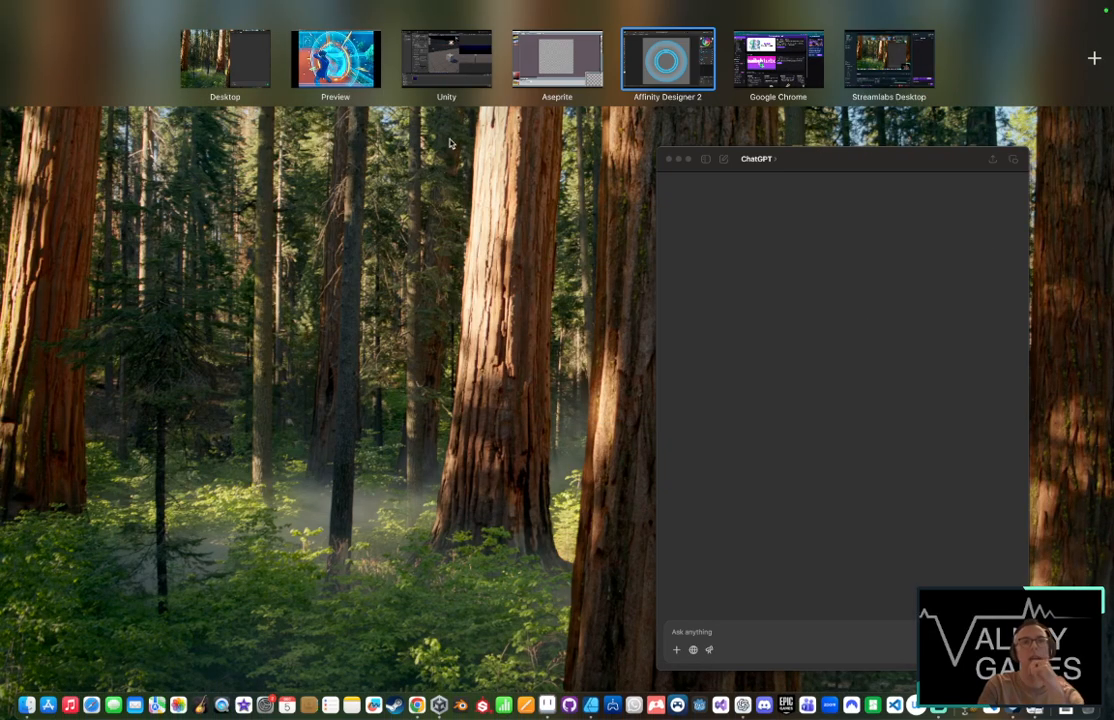
left_click_drag(350, 43, 622, 30)
left_click(667, 82)
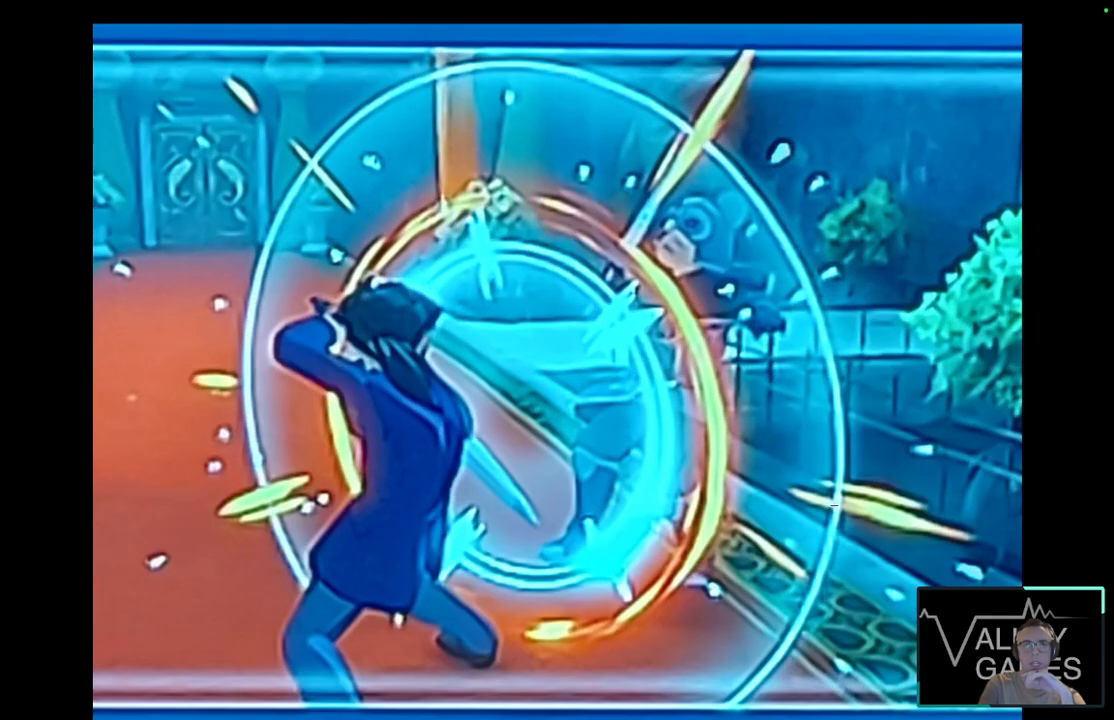
key("ctrl+Left")
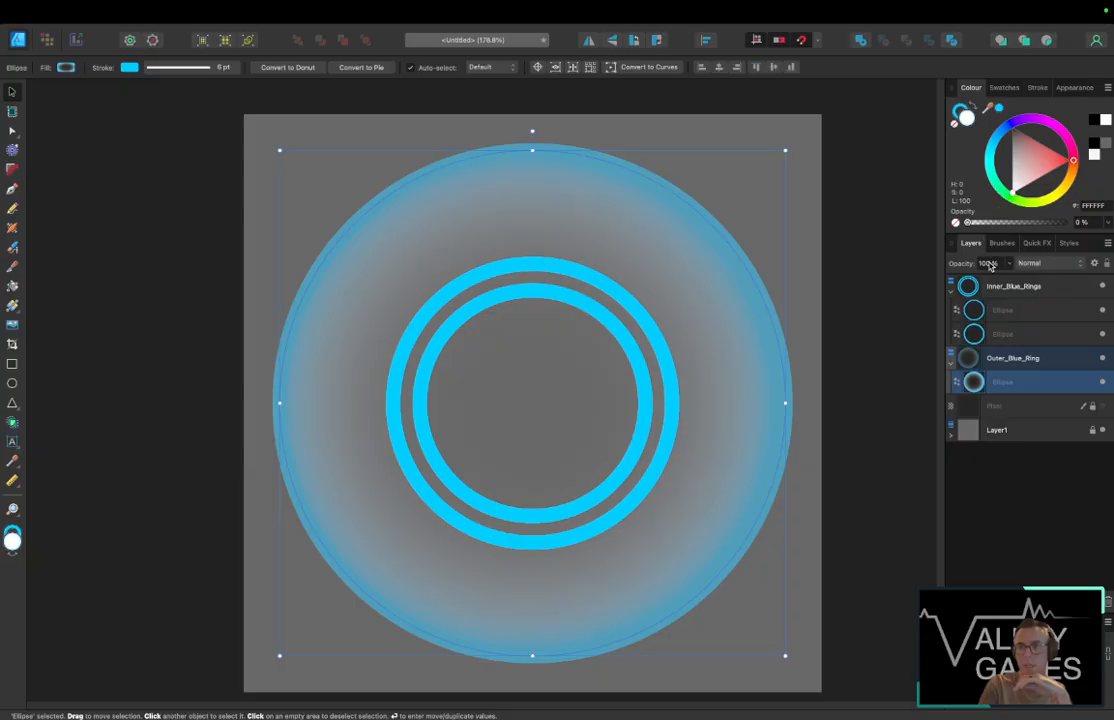
Step: Raise the opacity of the whole Outer_Blue_Ring layer until it is nearly opaque
left_click(1019, 366)
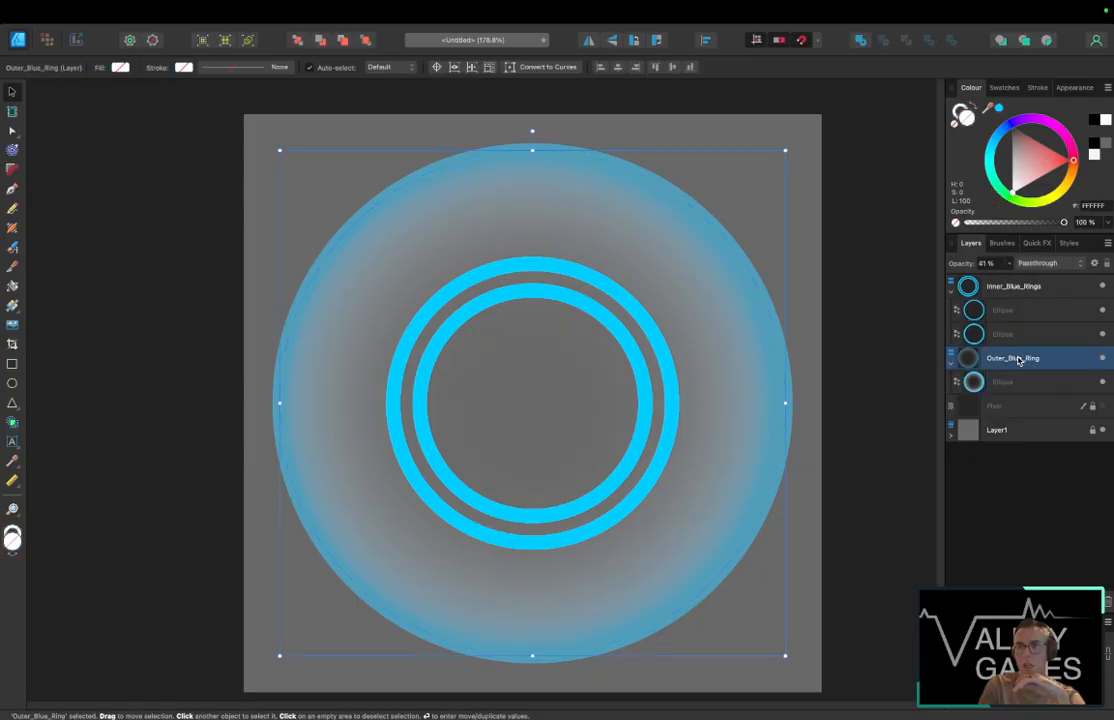
left_click(1009, 263)
left_click_drag(1004, 280, 1069, 277)
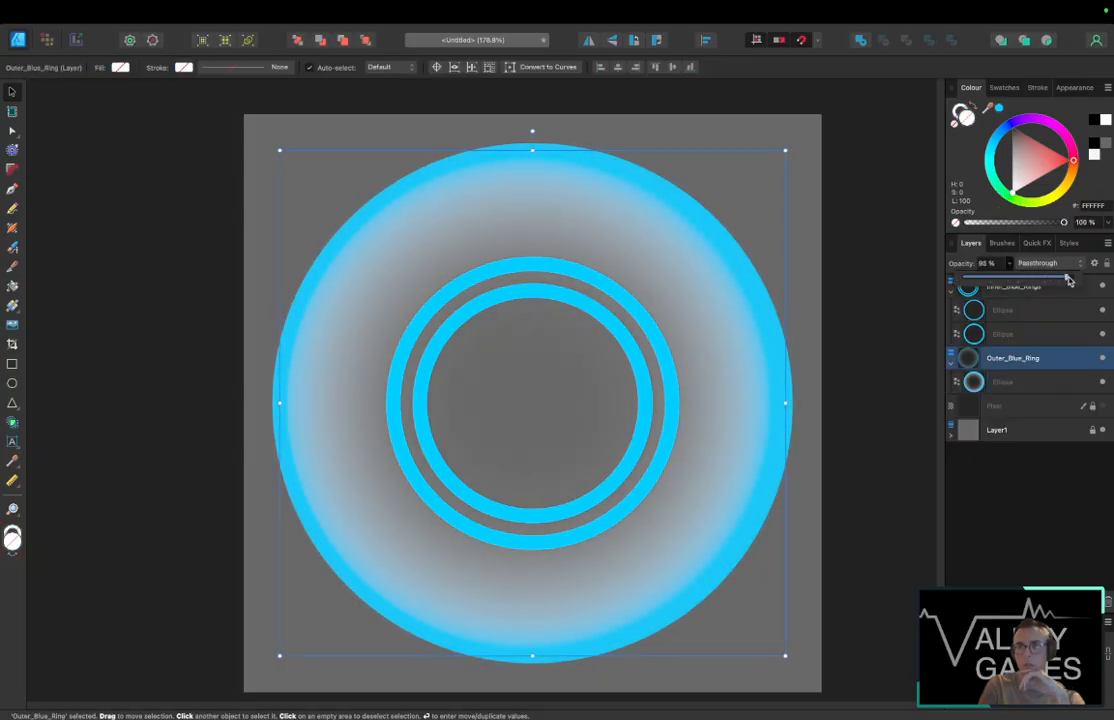
Step: Move the outer ellipse's radial gradient origin close to the ring's centre and extend its blue end outward to the artboard's edge
left_click(1031, 383)
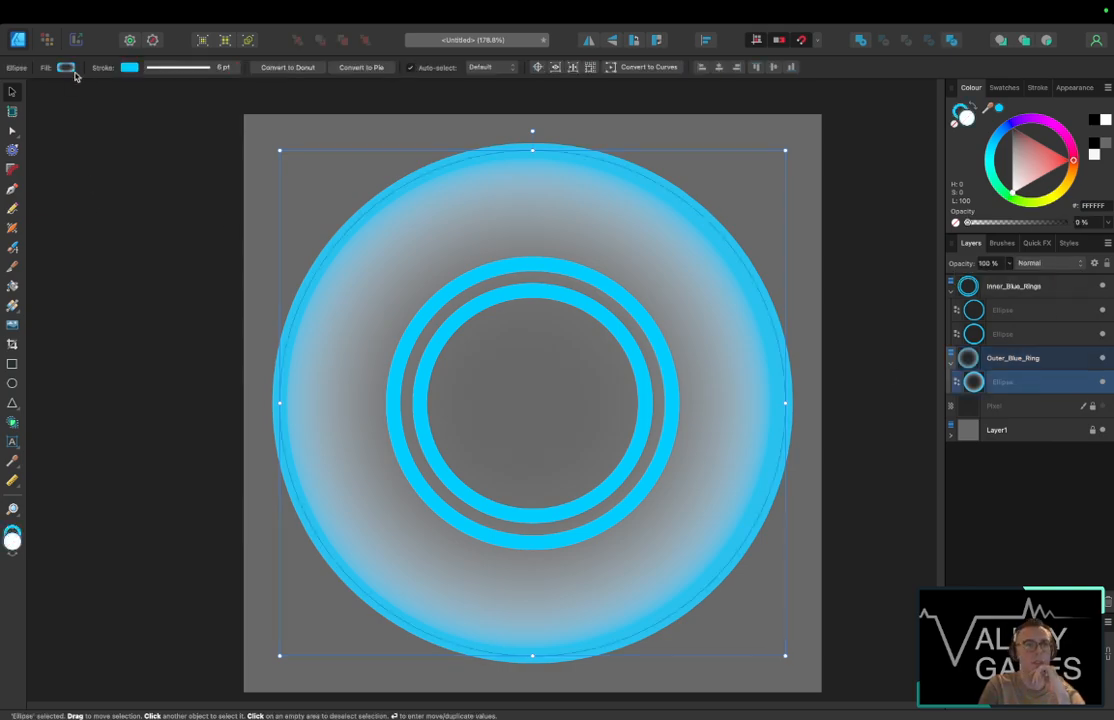
left_click(13, 308)
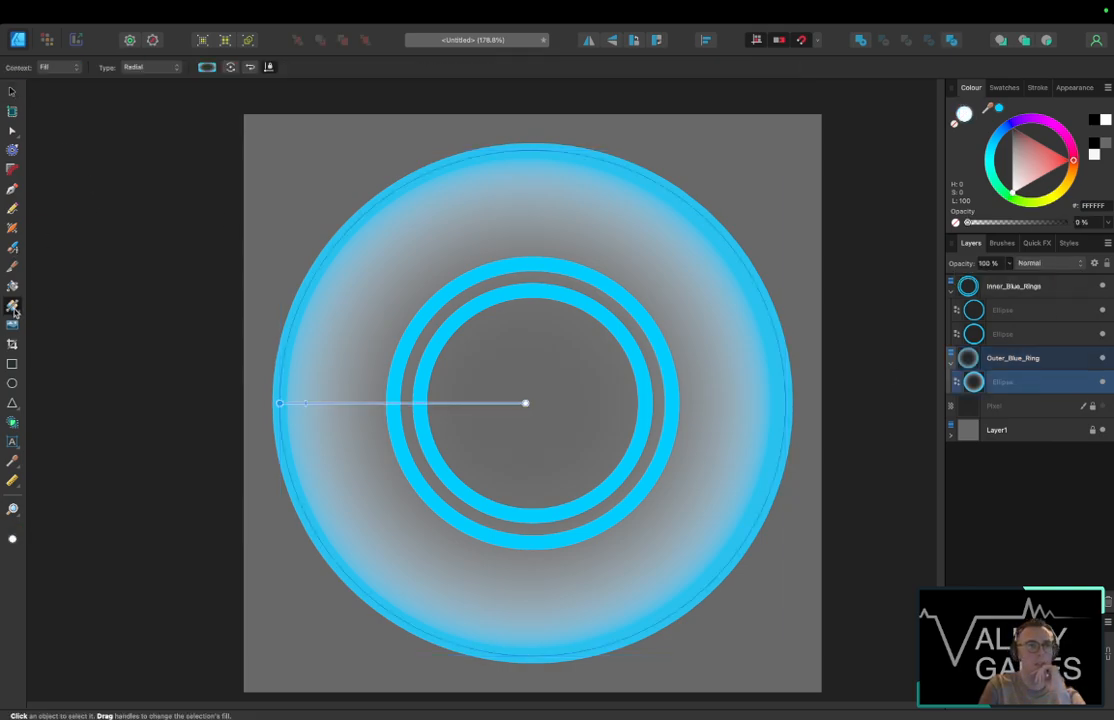
mouse_move(521, 402)
left_mouse_down()
mouse_move(482, 396)
mouse_move(552, 393)
mouse_move(531, 408)
left_mouse_up()
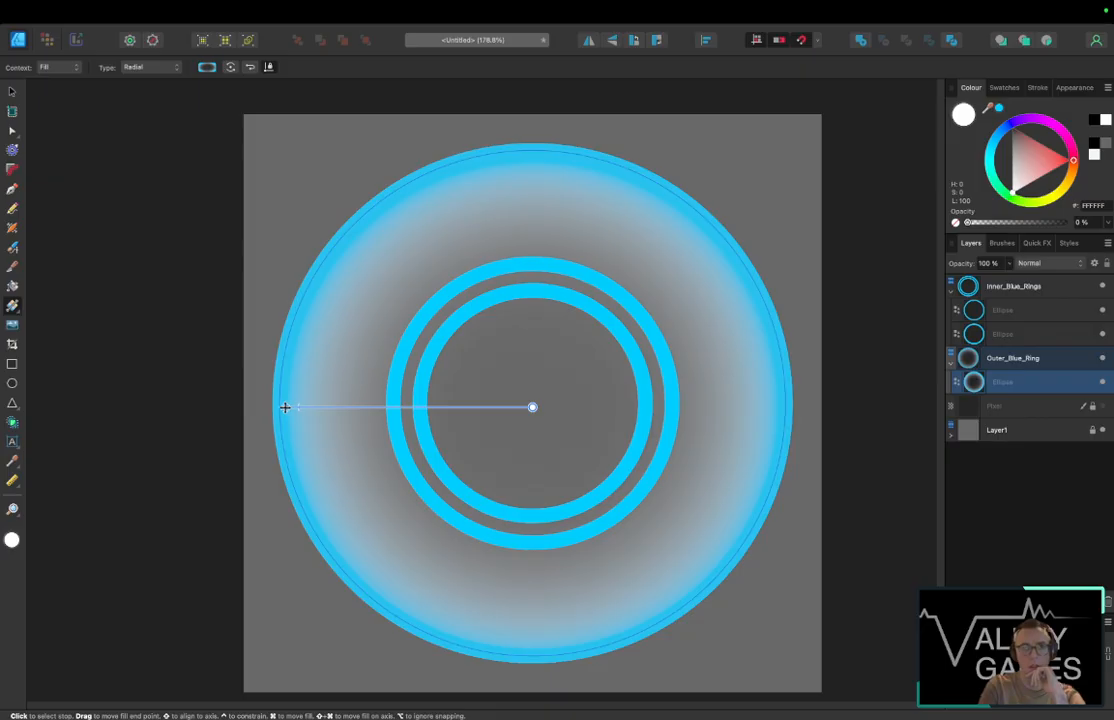
left_click_drag(285, 407, 243, 406)
right_click(243, 406)
left_click(55, 348)
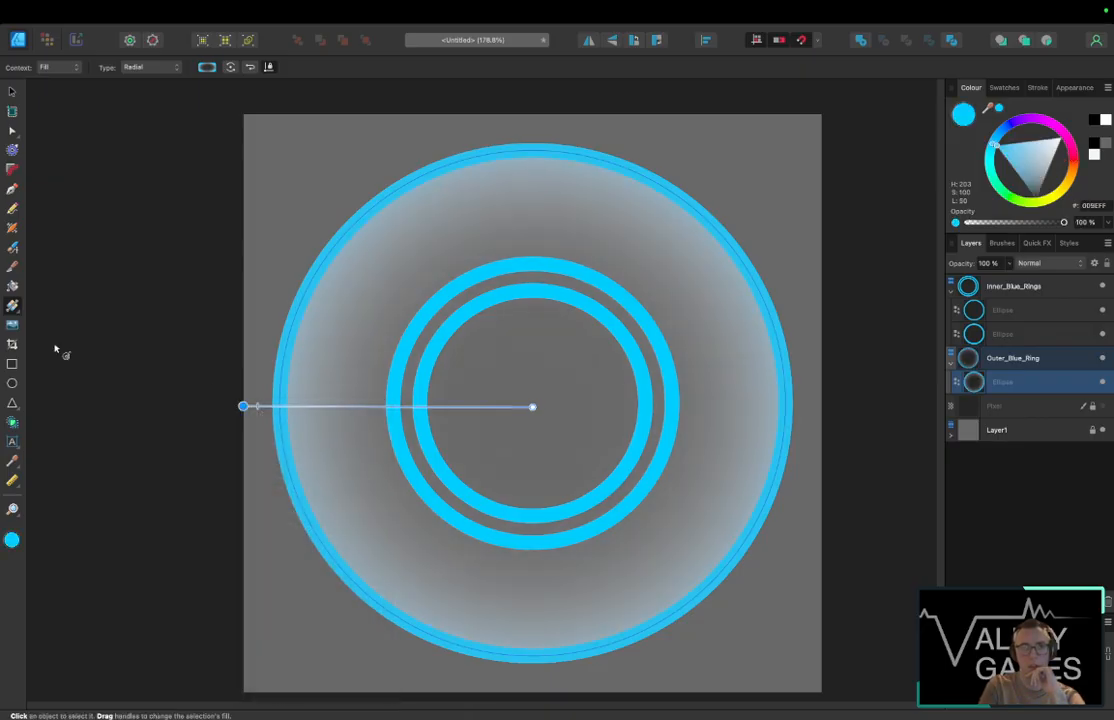
Step: Thin the strokes to 3 pt on both inner ellipses and 2.5 pt on the outer ellipse
left_click(667, 422)
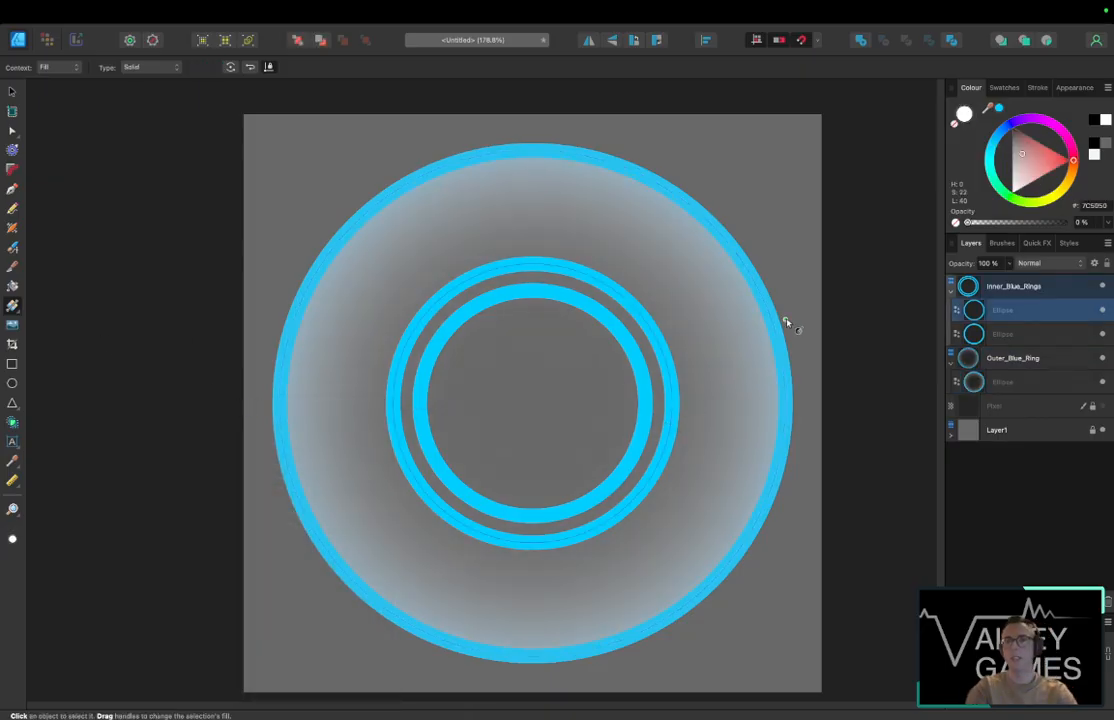
left_click(1042, 335)
left_click(1040, 311, "shift")
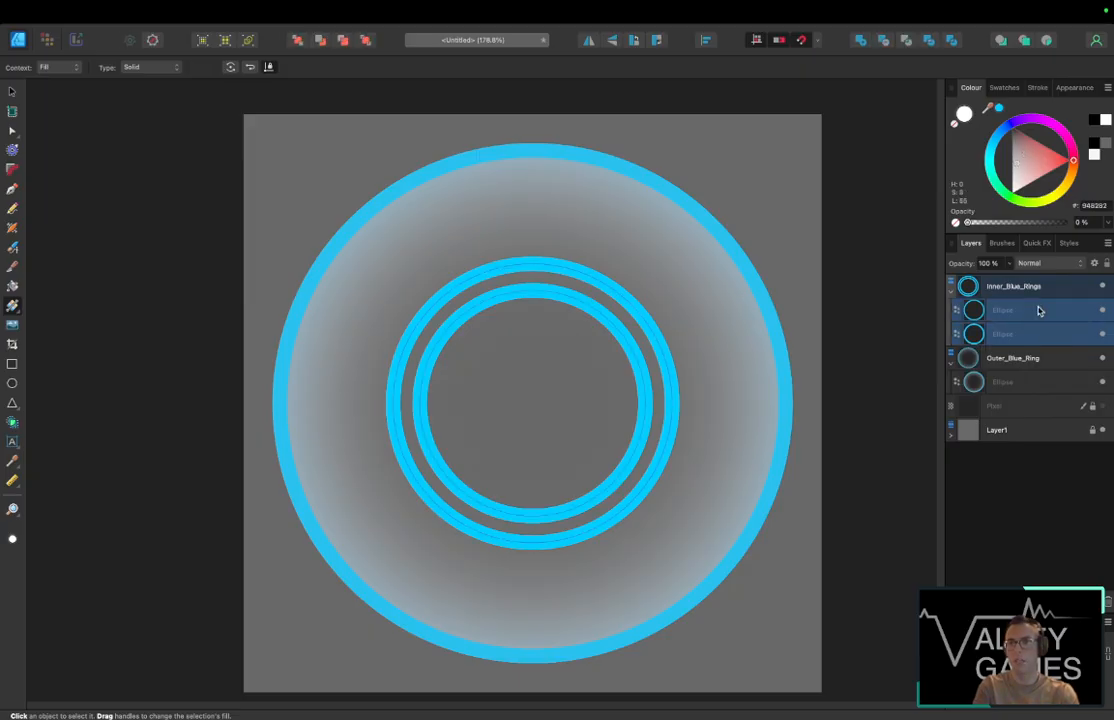
left_click(1038, 88)
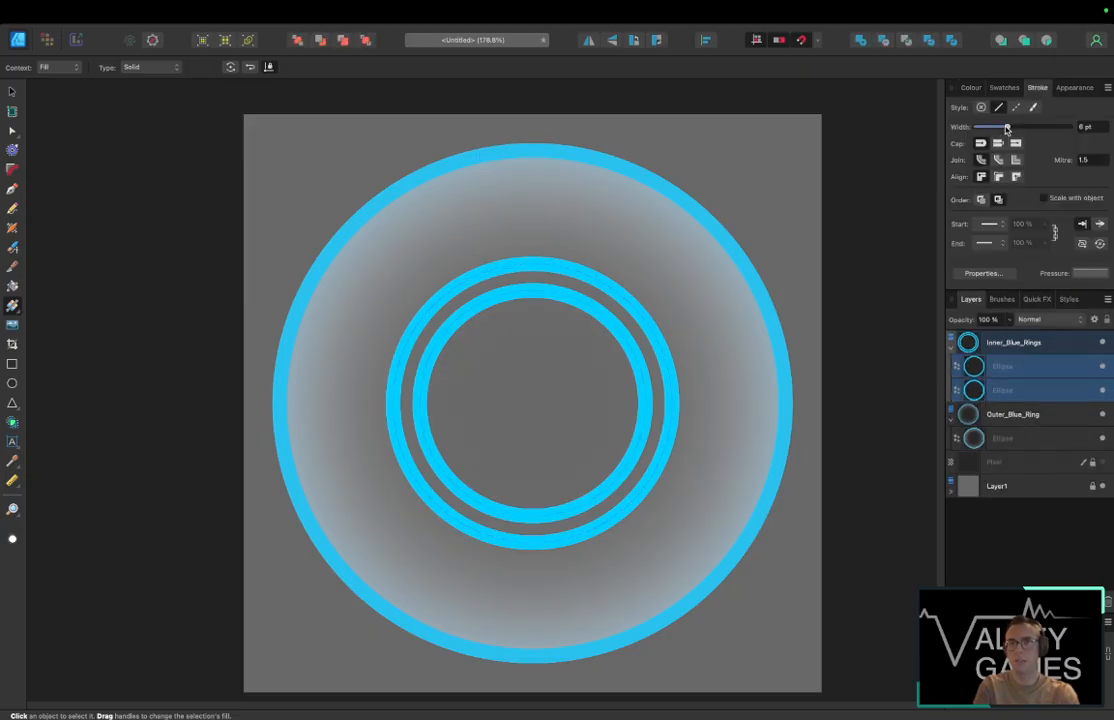
mouse_move(1000, 127)
left_mouse_down()
mouse_move(988, 128)
mouse_move(1000, 128)
left_mouse_up()
left_click(754, 318)
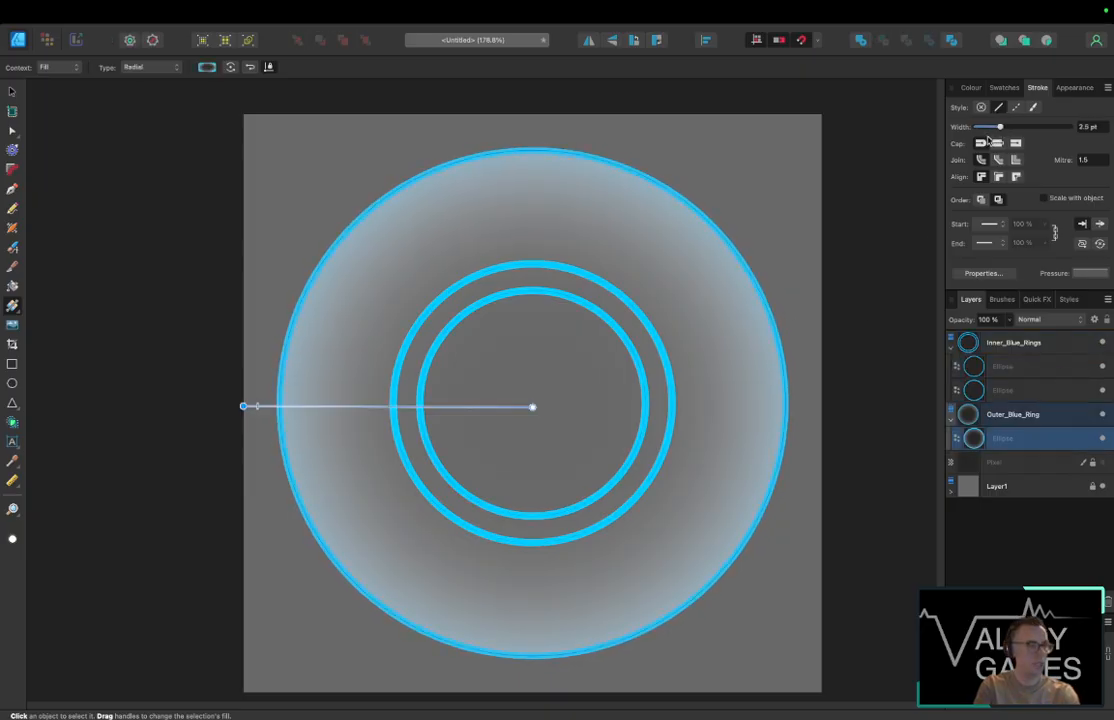
Step: Collapse both blue ring layers, and add a new empty layer above Inner_Blue_Rings
left_click(950, 347)
left_click(950, 375)
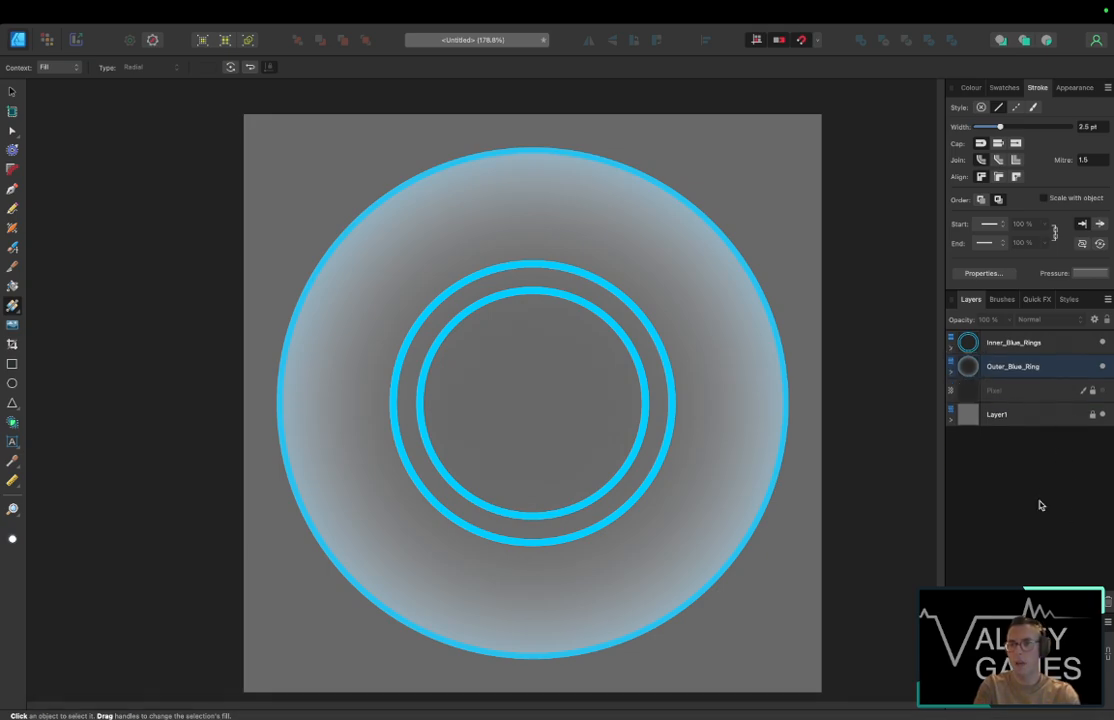
key("super+shift+n")
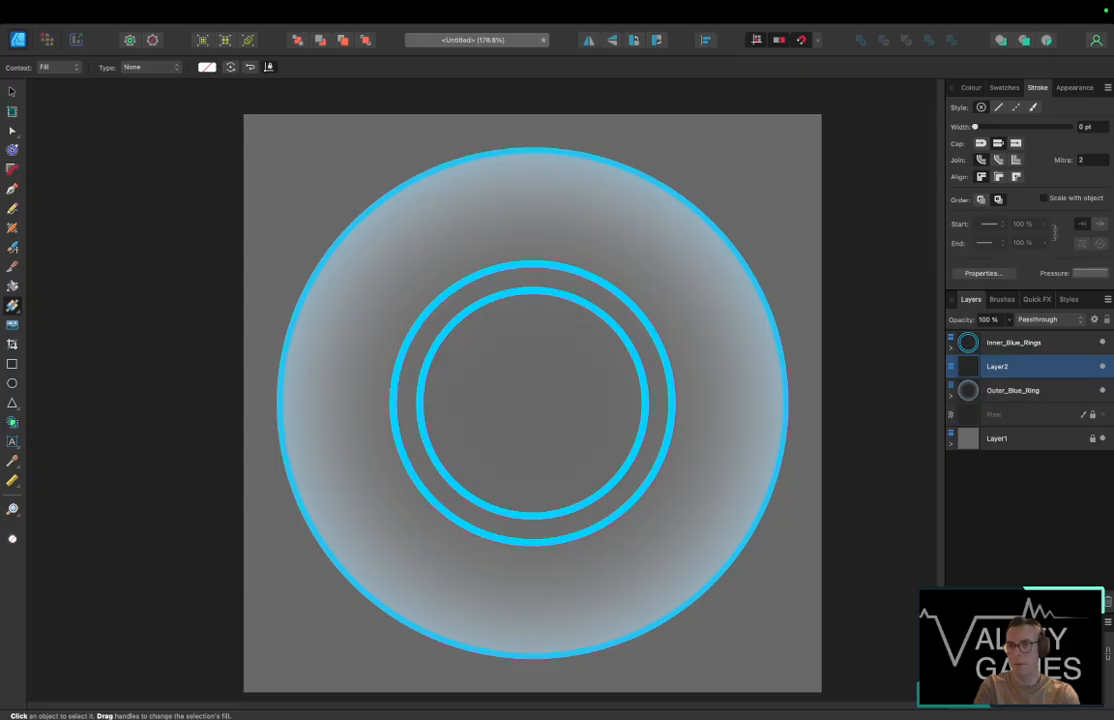
left_click_drag(1020, 370, 980, 342)
left_click(1013, 366)
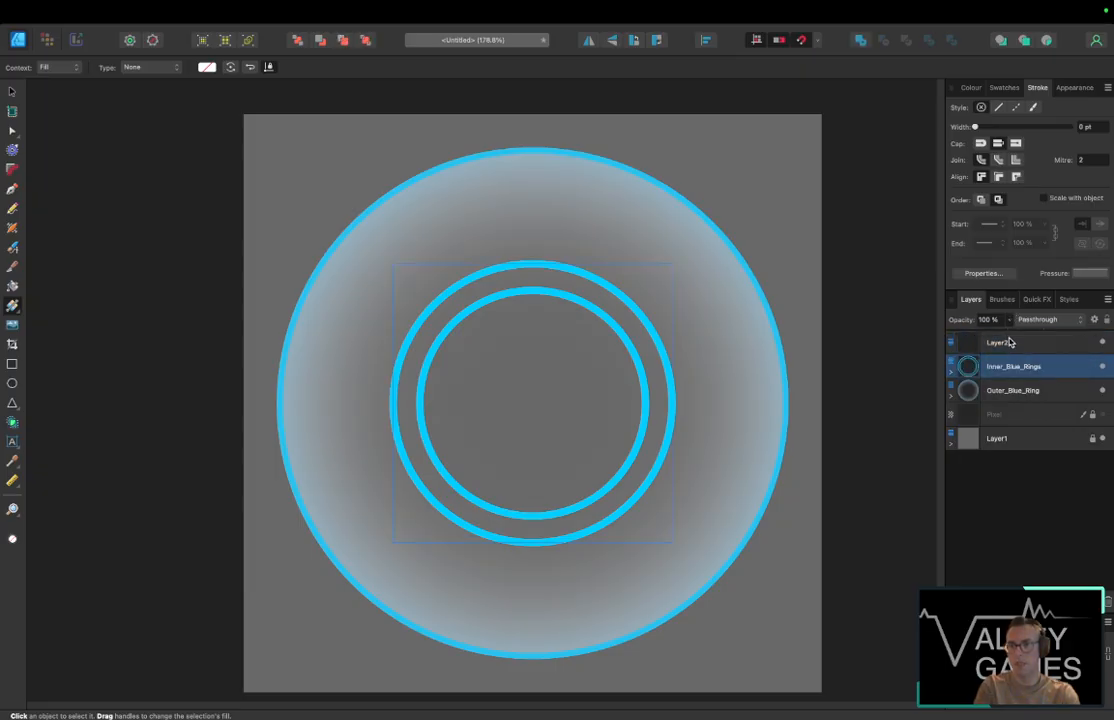
left_click(1010, 342)
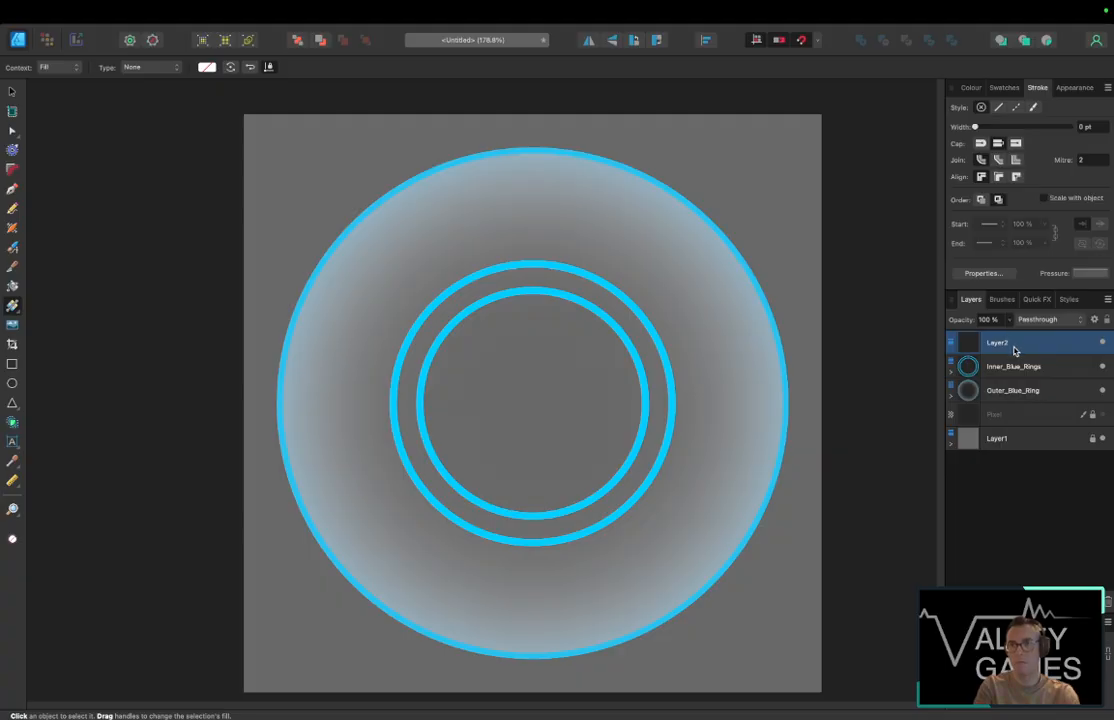
Step: Rename the new top layer as Orange_Ring
double_click(1002, 344)
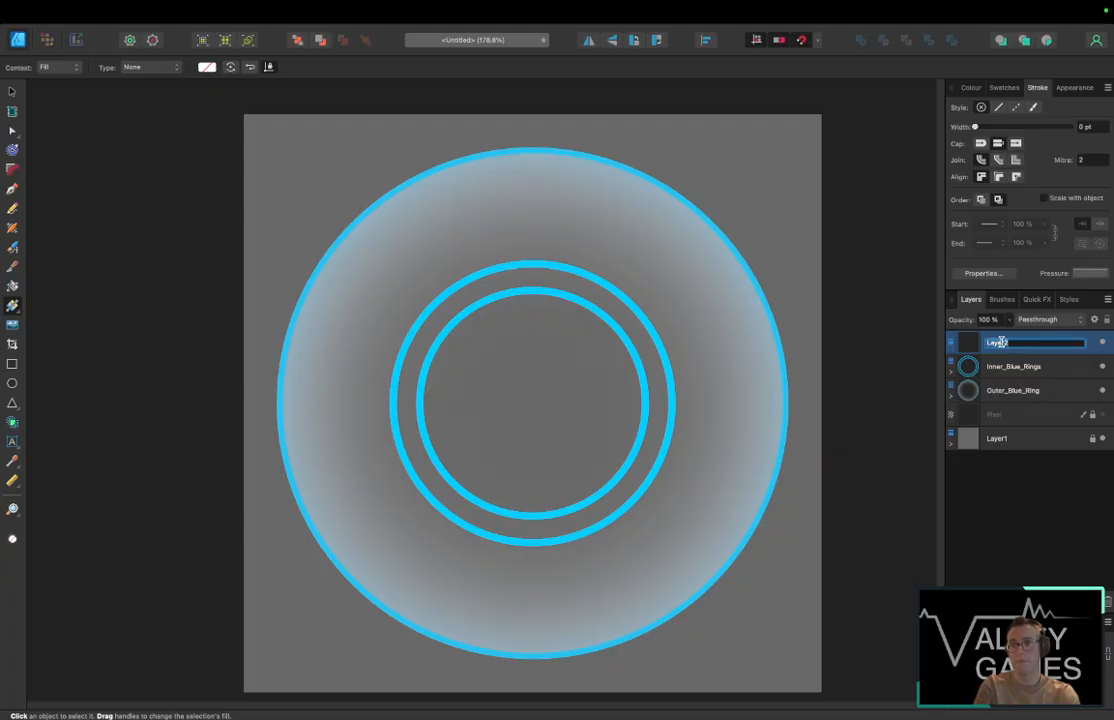
type("C")
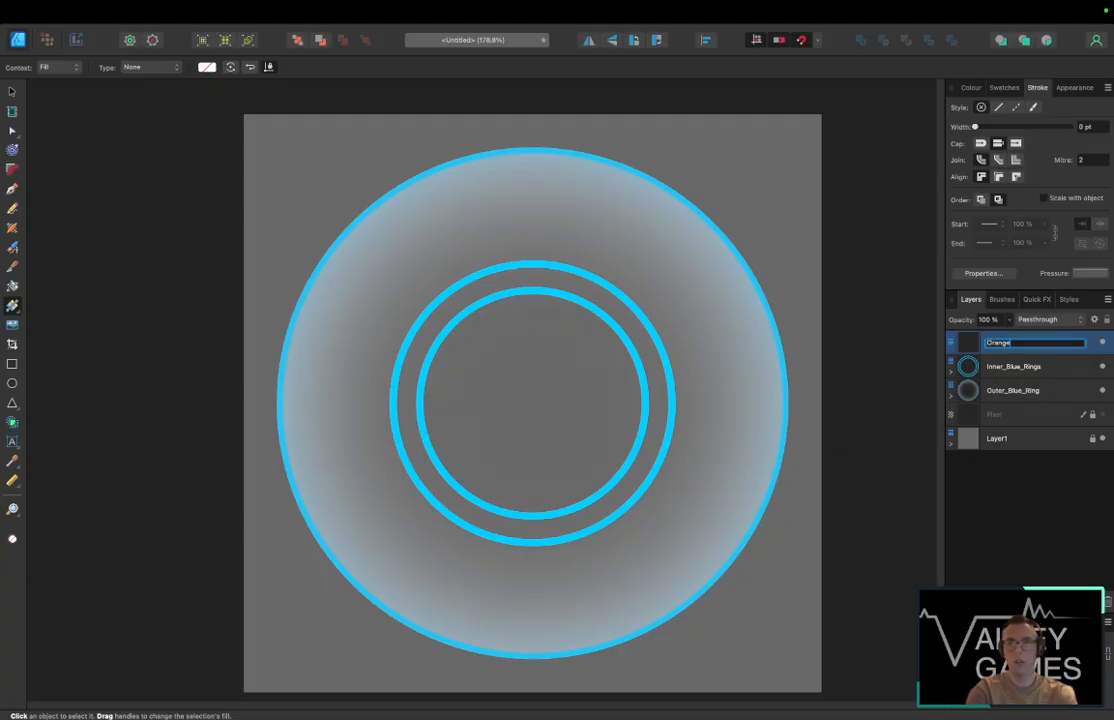
type("range_Ring")
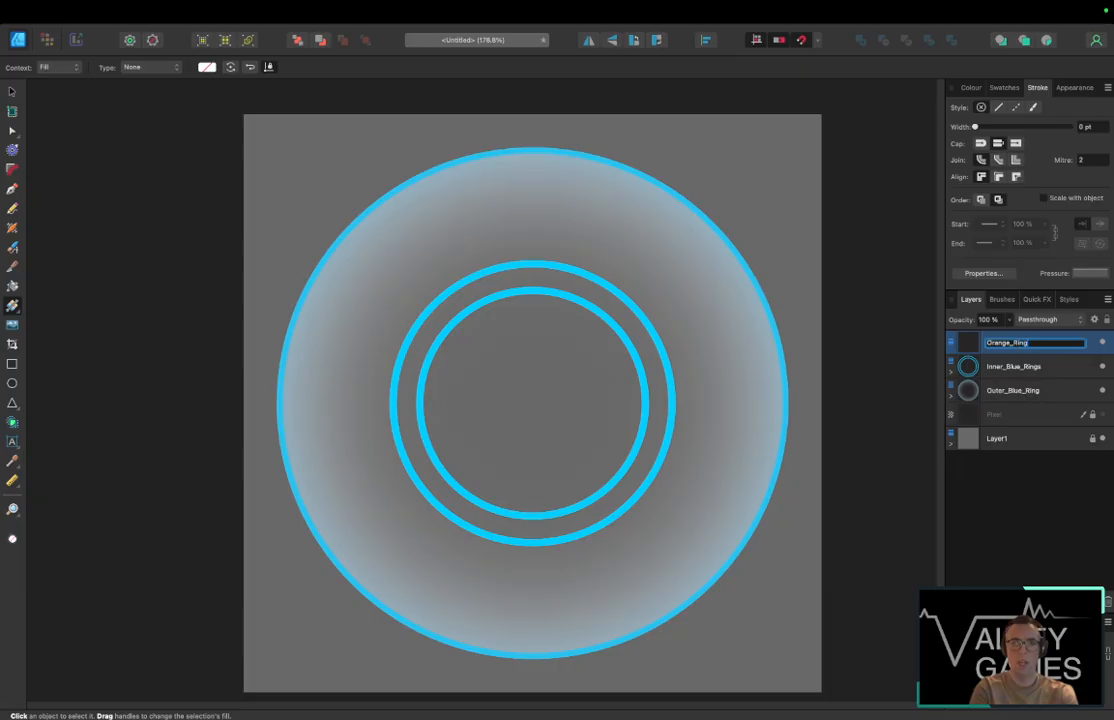
key("Return")
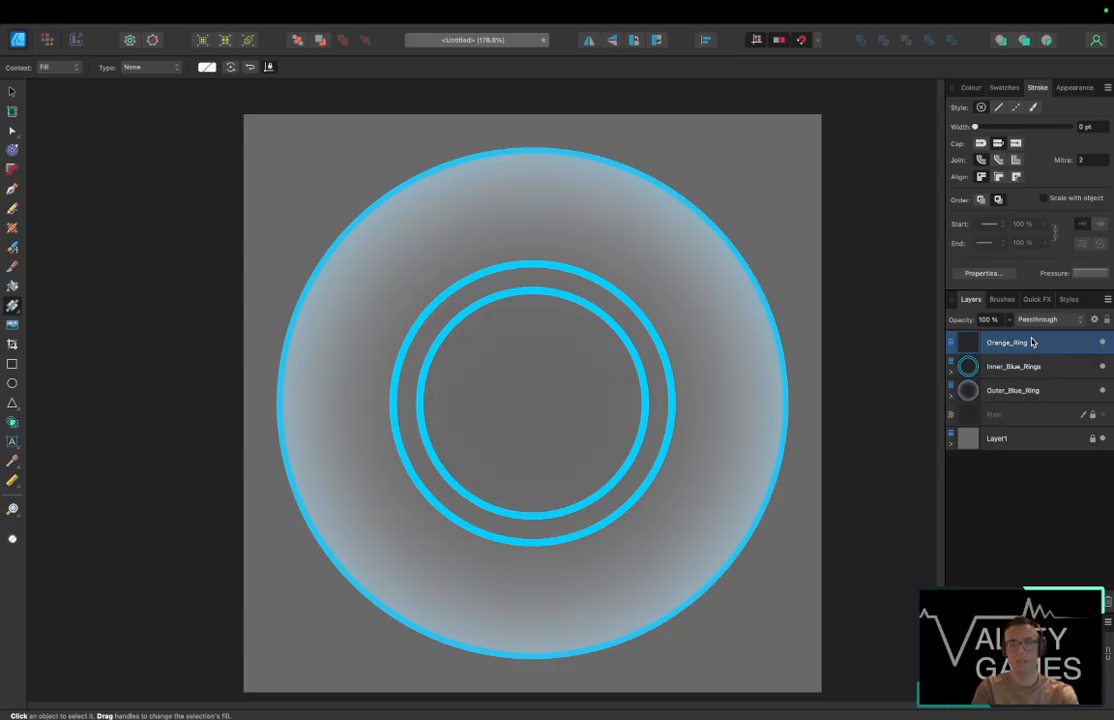
Step: Copy the larger ellipse from Inner_Blue_Rings into the Orange_Ring layer, and collapse Inner_Blue_Rings
key("super+v")
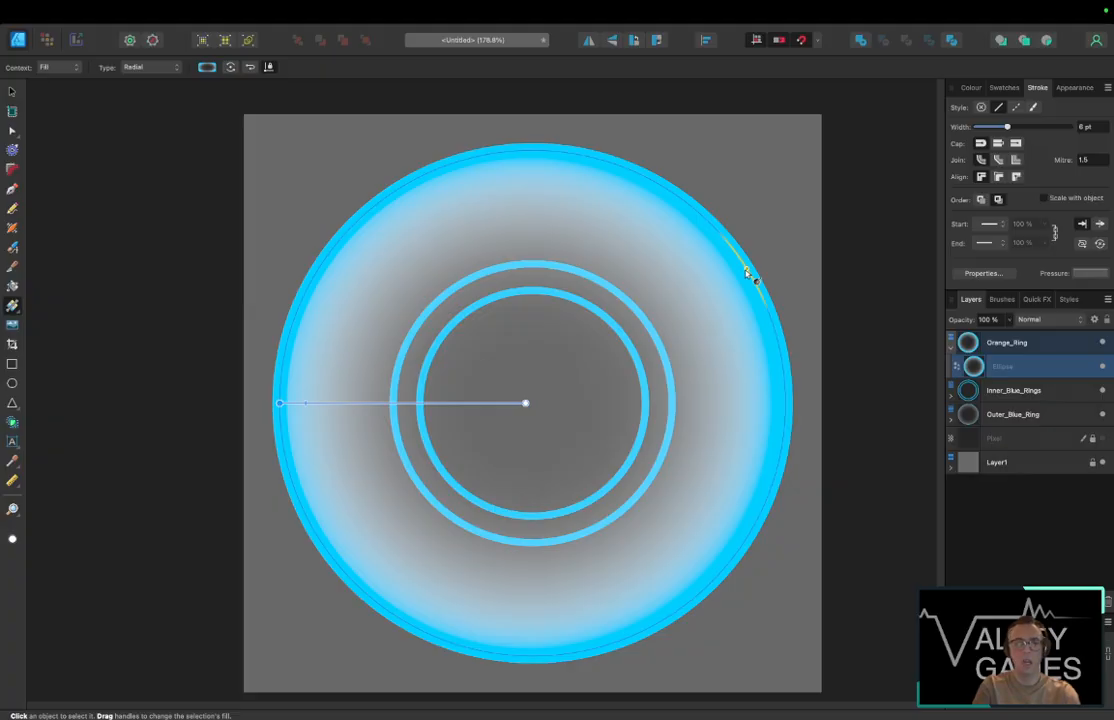
key("super+z")
left_click(1047, 369)
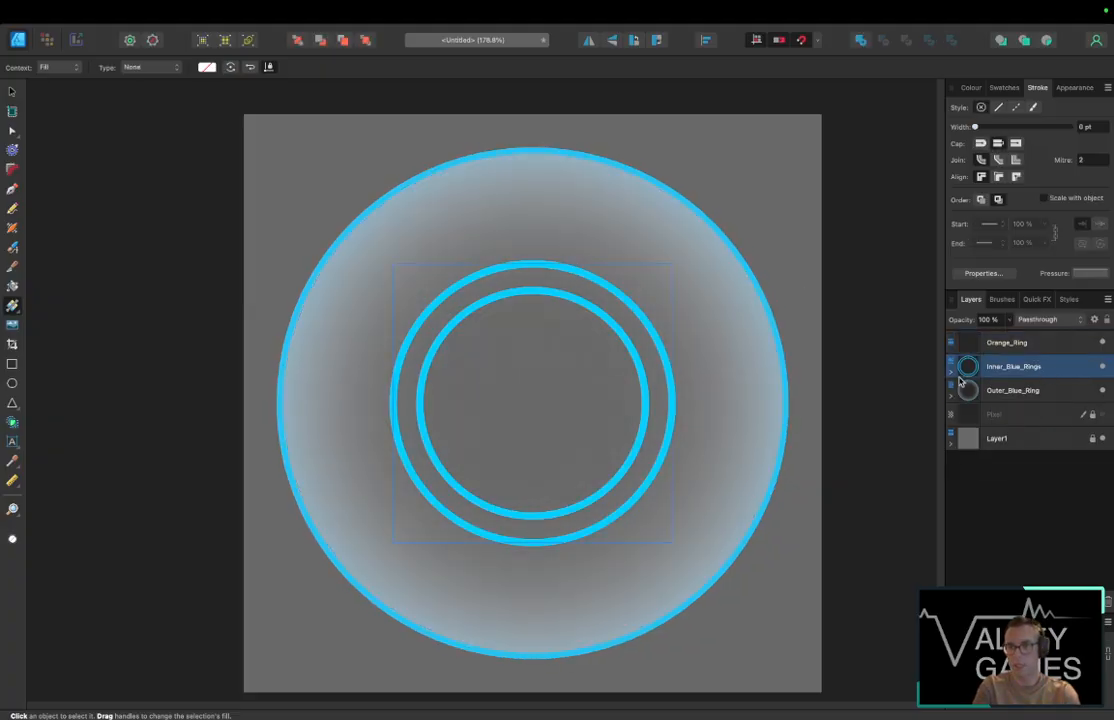
left_click(952, 372)
left_click(1020, 395)
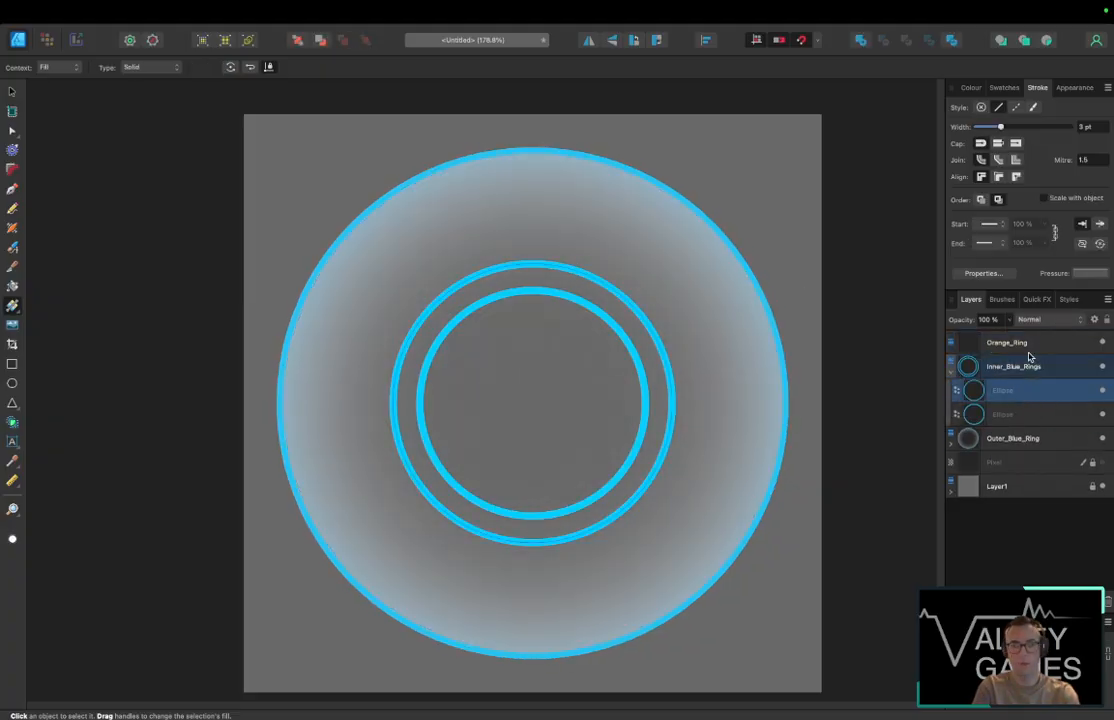
left_click(1036, 343)
key("super+v")
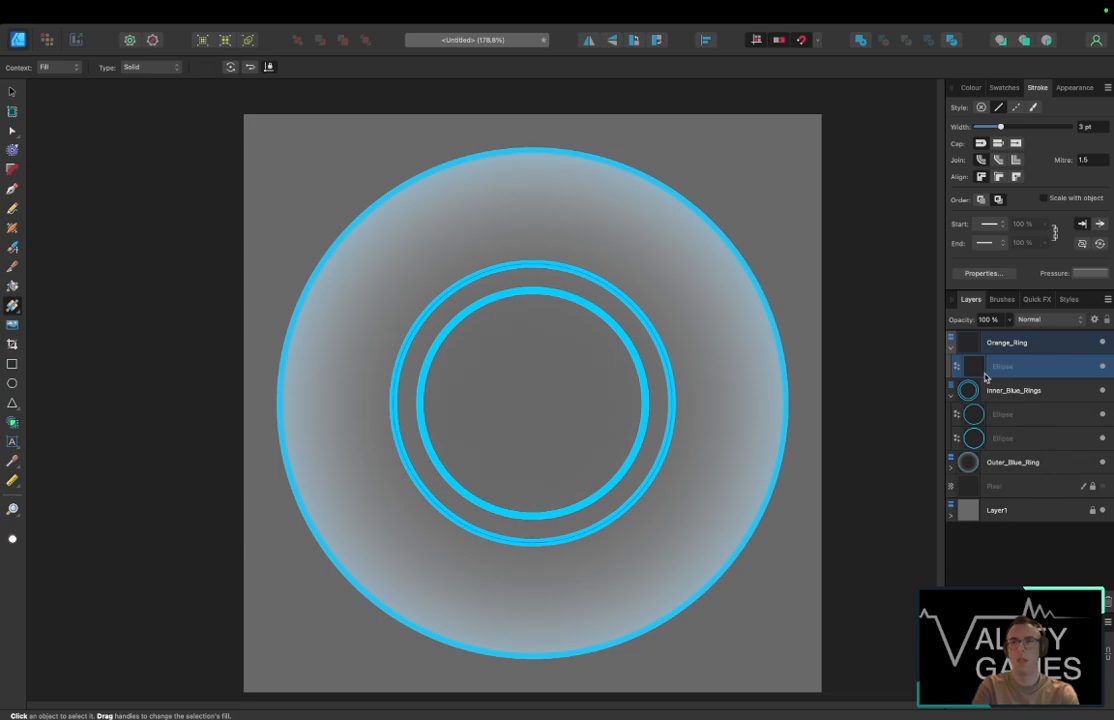
left_click(951, 396)
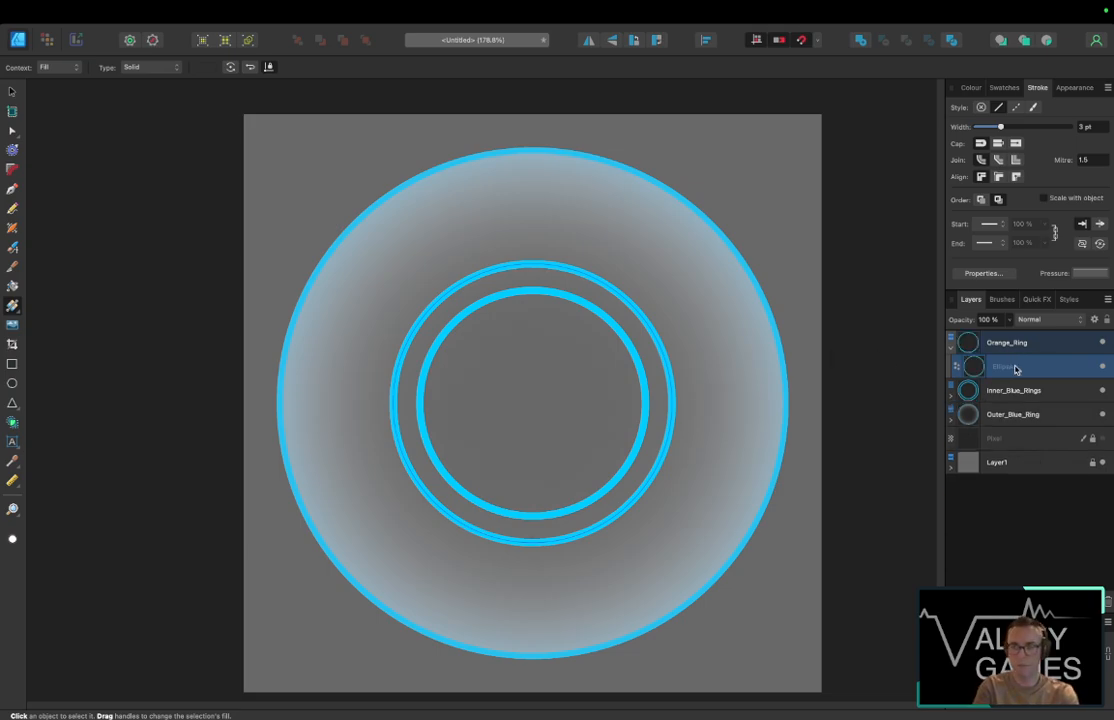
Step: Try the Gouache 02 brush on the stroke of the Orange_Ring ellipse, with an orange colour picked
left_click(971, 88)
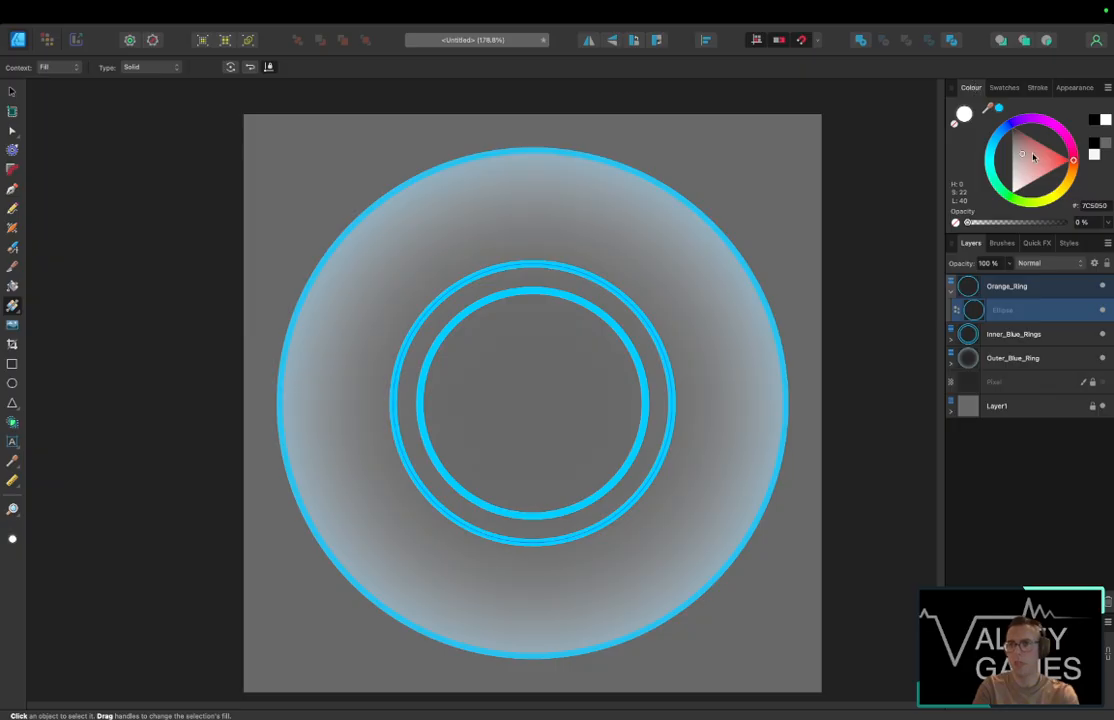
left_click_drag(1032, 154, 1066, 186)
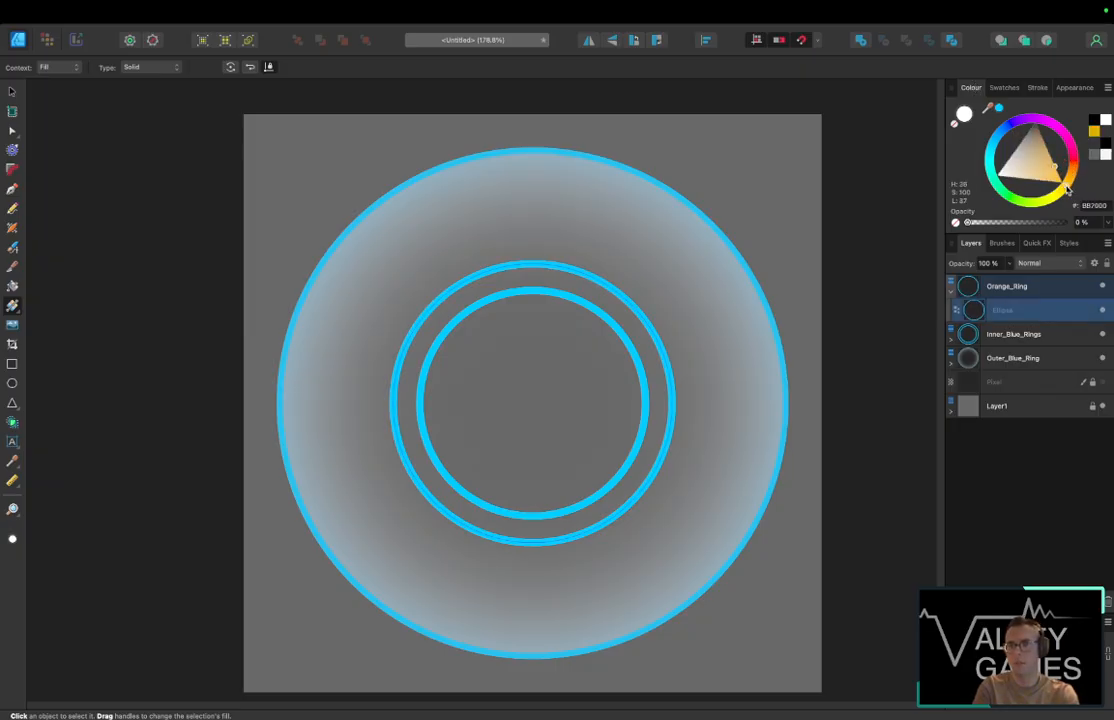
left_click(1005, 244)
left_click(1030, 348)
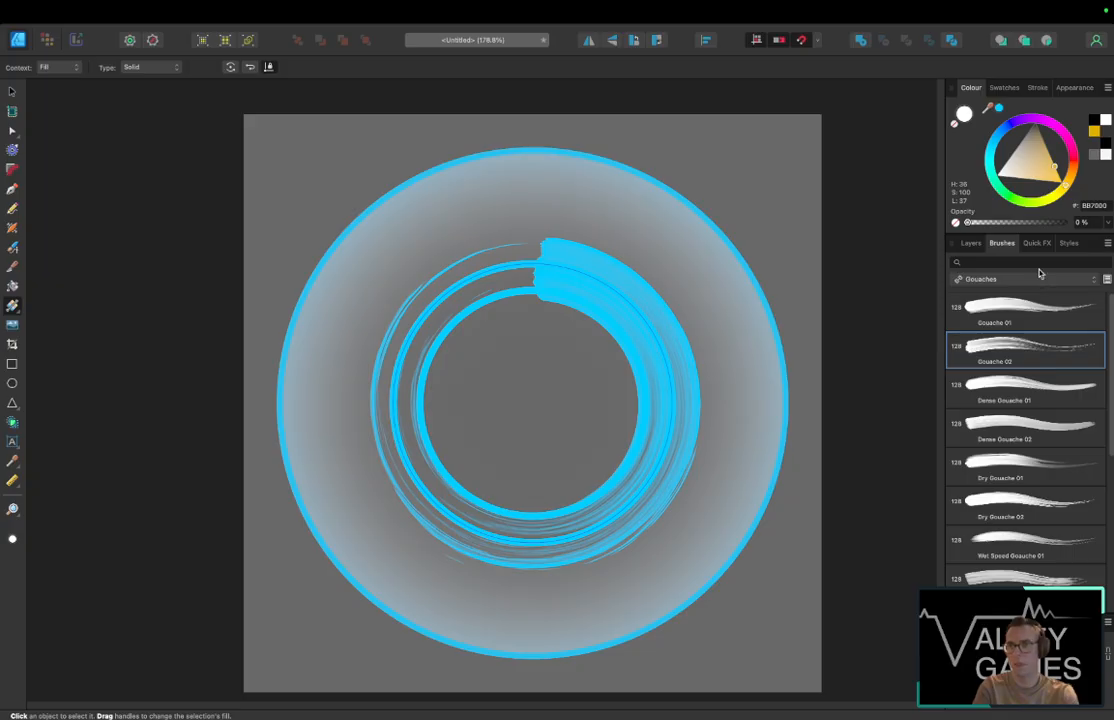
Step: Apply the DAUB Caligo Stroke 04 brush to the Orange_Ring ellipse and set its stroke width to 10 pt
left_click(1036, 280)
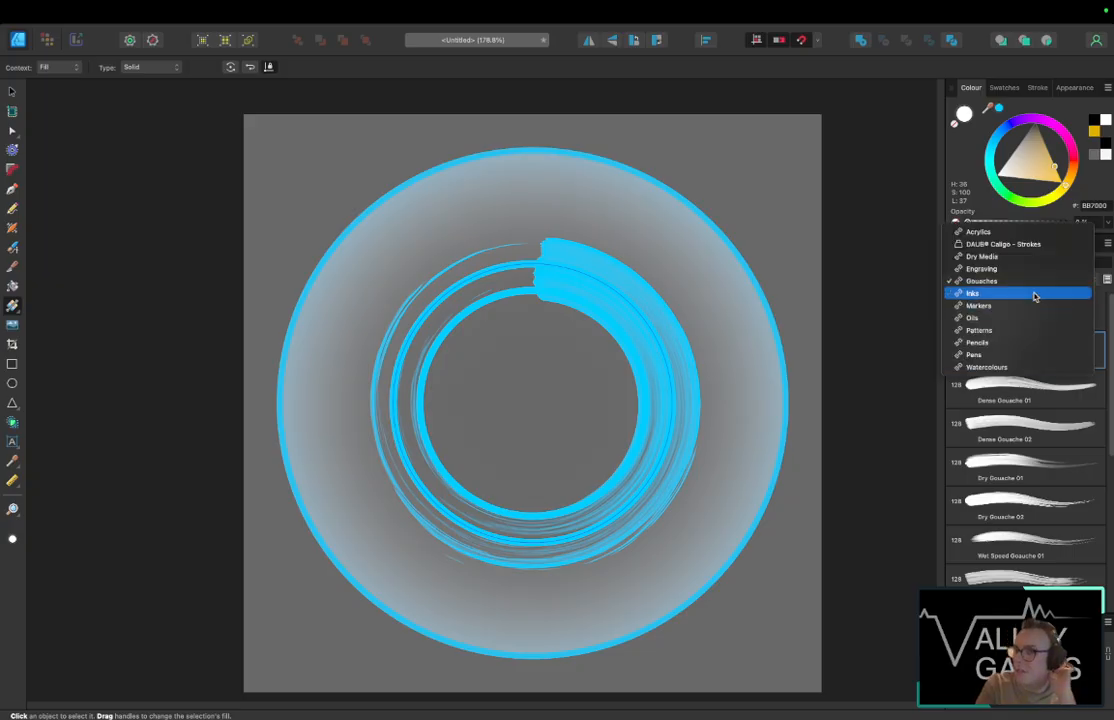
left_click(1034, 248)
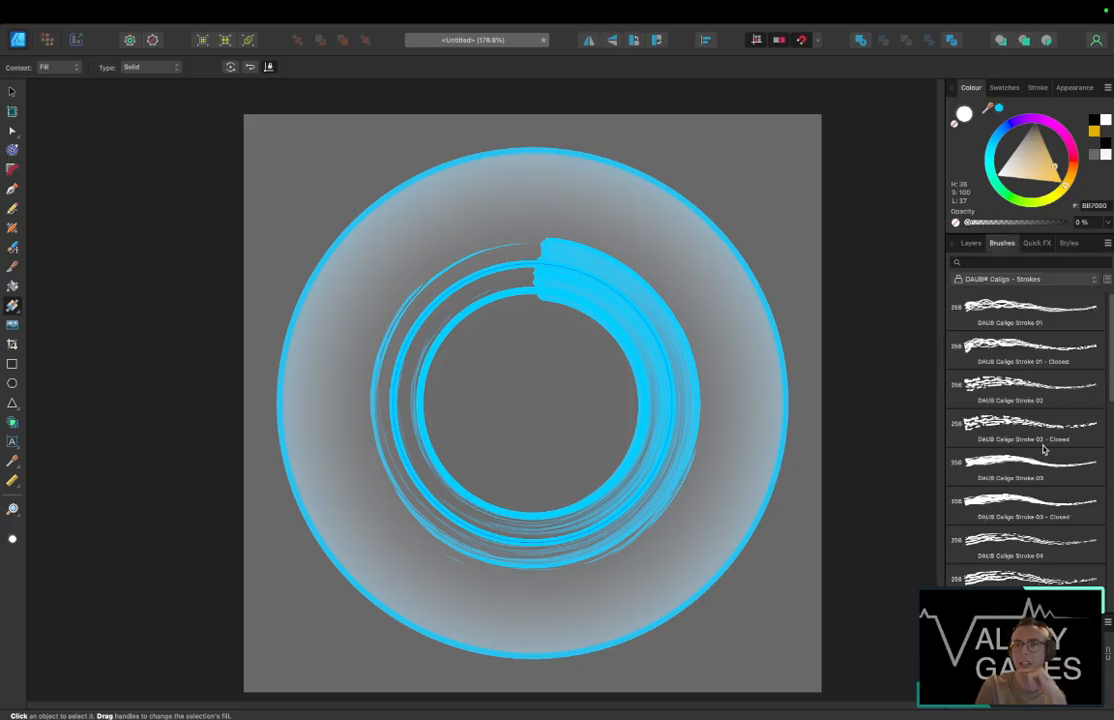
left_click(1035, 541)
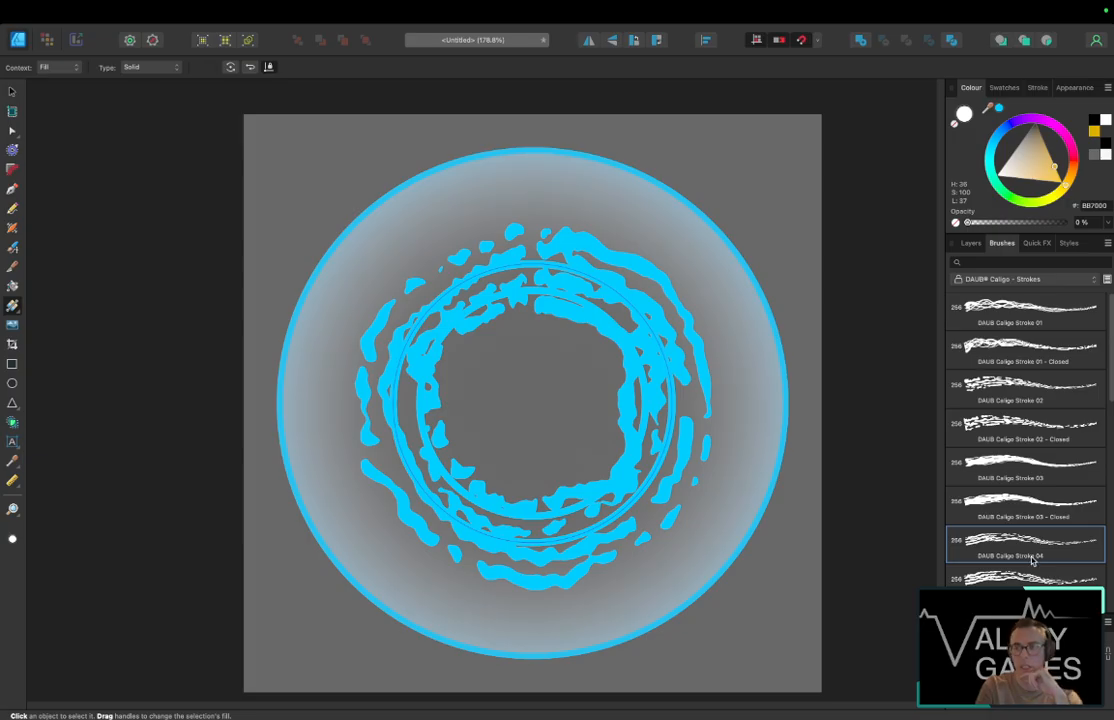
left_click(1037, 88)
left_click_drag(1080, 127, 1016, 130)
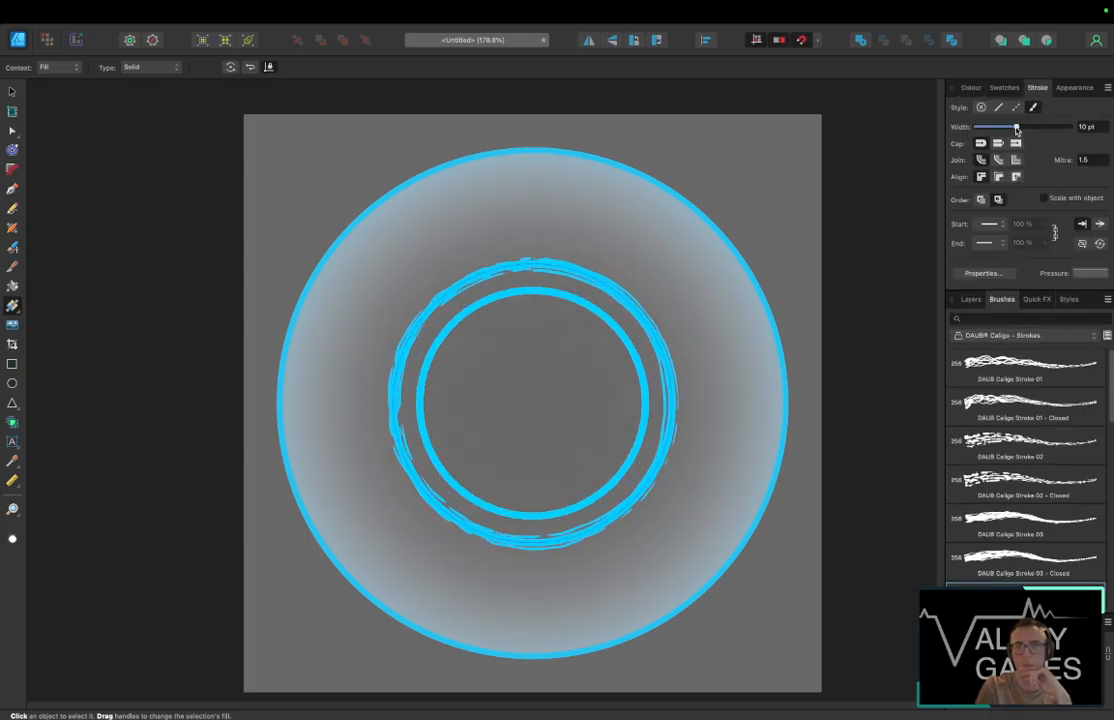
Step: Try a muted tan-orange colour on the ellipse's fill
left_click(970, 89)
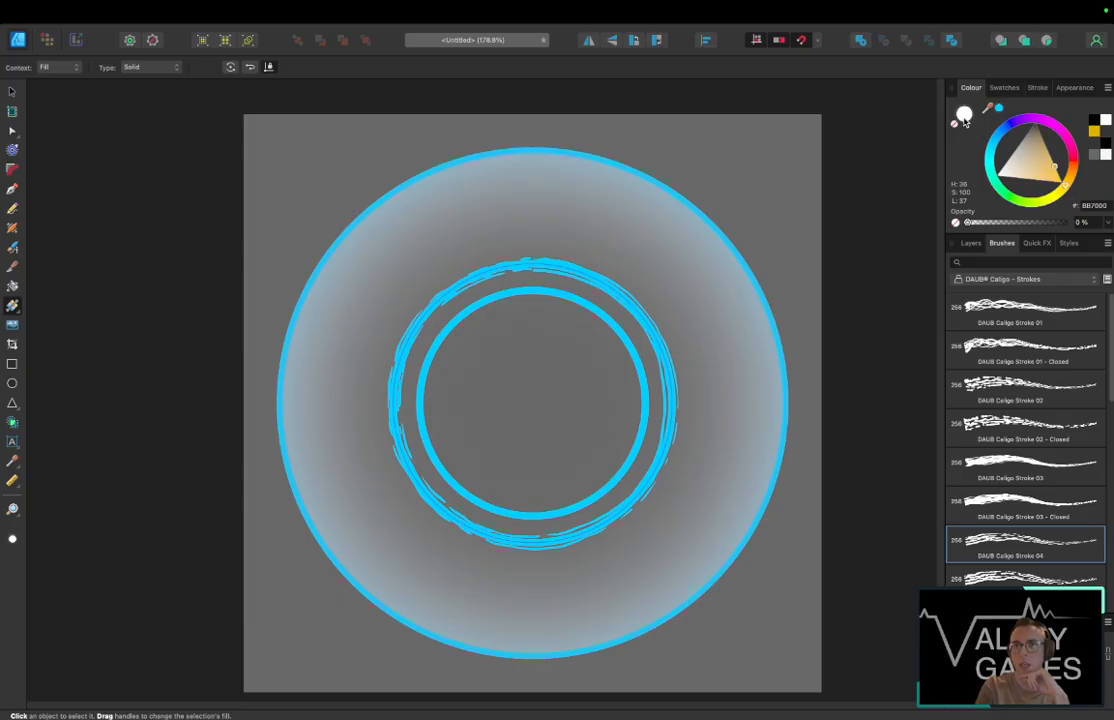
mouse_move(1033, 156)
left_mouse_down()
mouse_move(1046, 174)
mouse_move(1034, 161)
left_mouse_up()
left_click(956, 124)
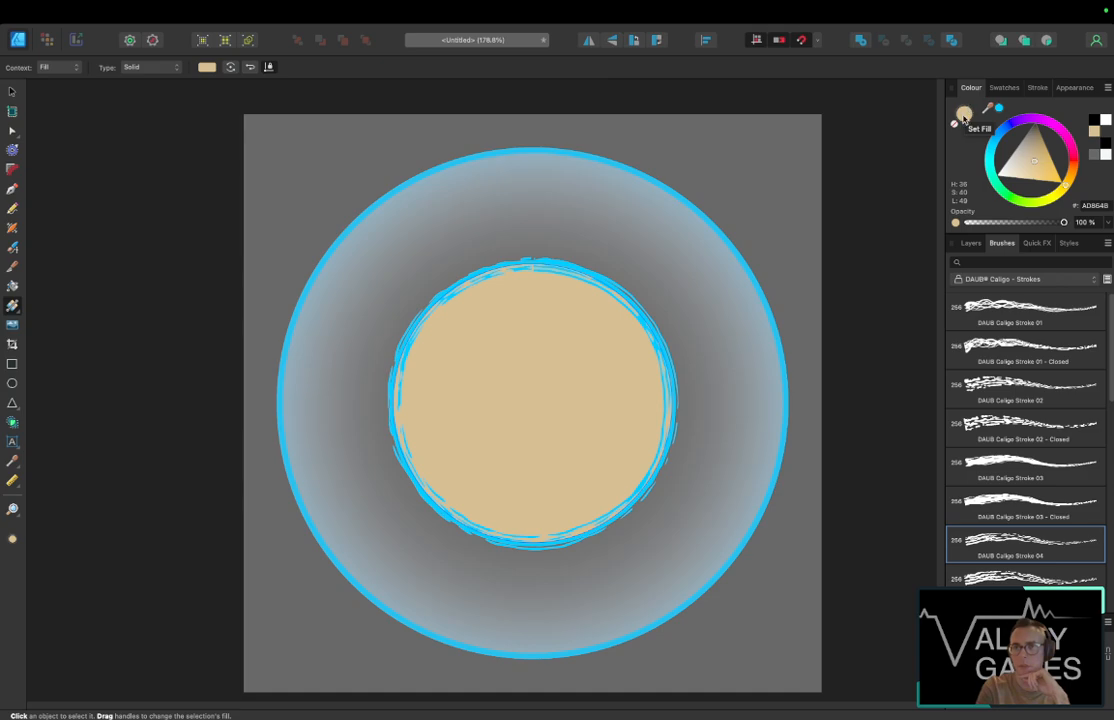
Step: Try replacing the ellipse's blue stroke colour with a pale orange, and clear the stroke colour again
left_click(66, 67)
left_click(66, 79)
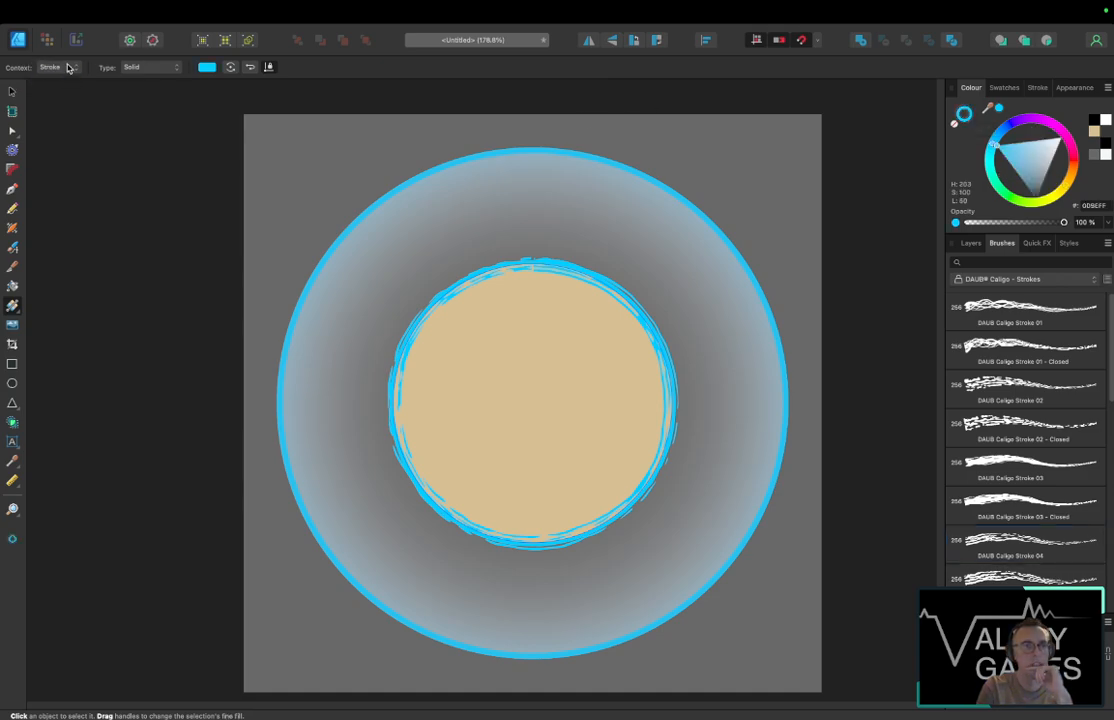
left_click(170, 68)
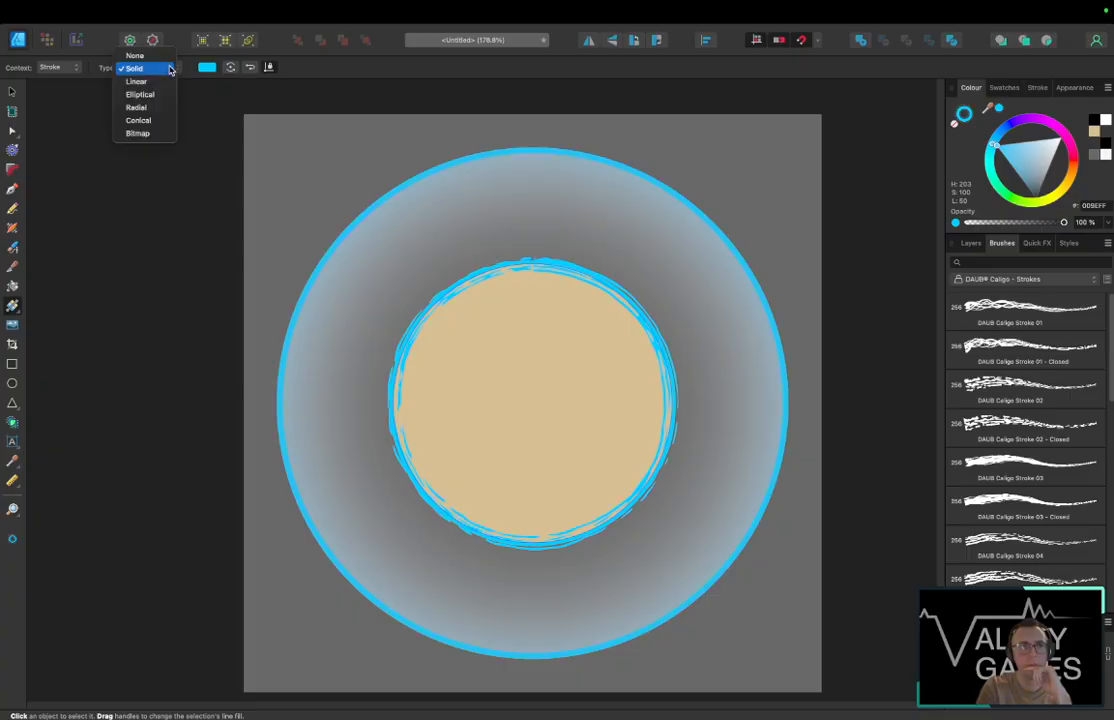
left_click(134, 55)
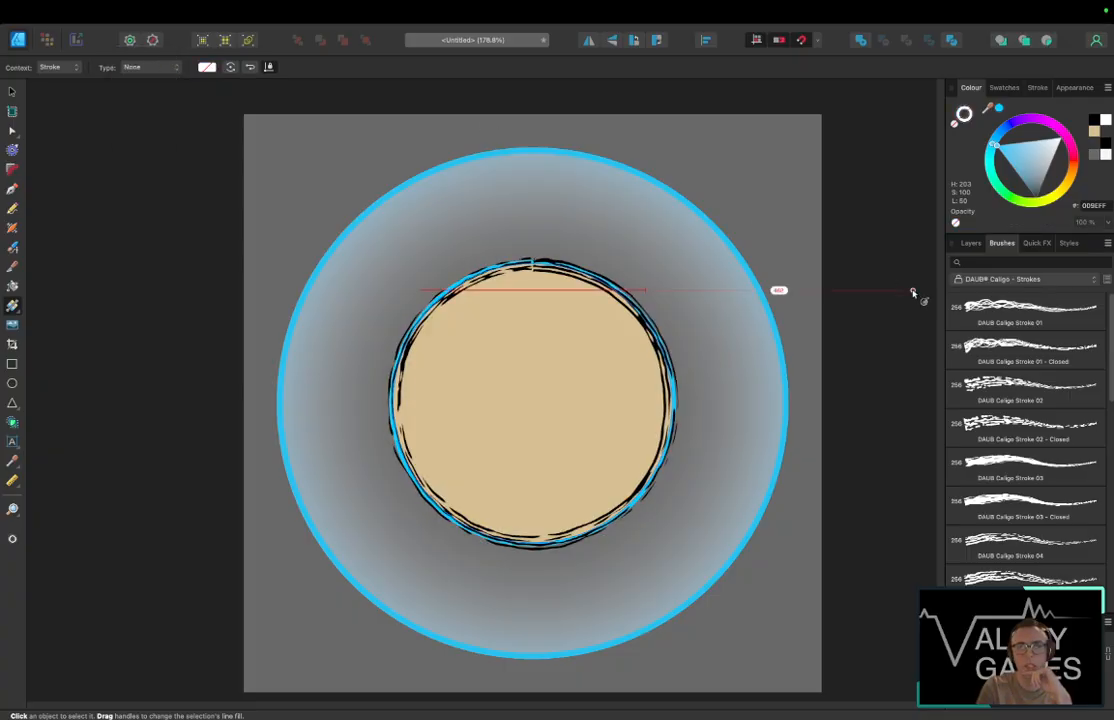
left_click(1027, 155)
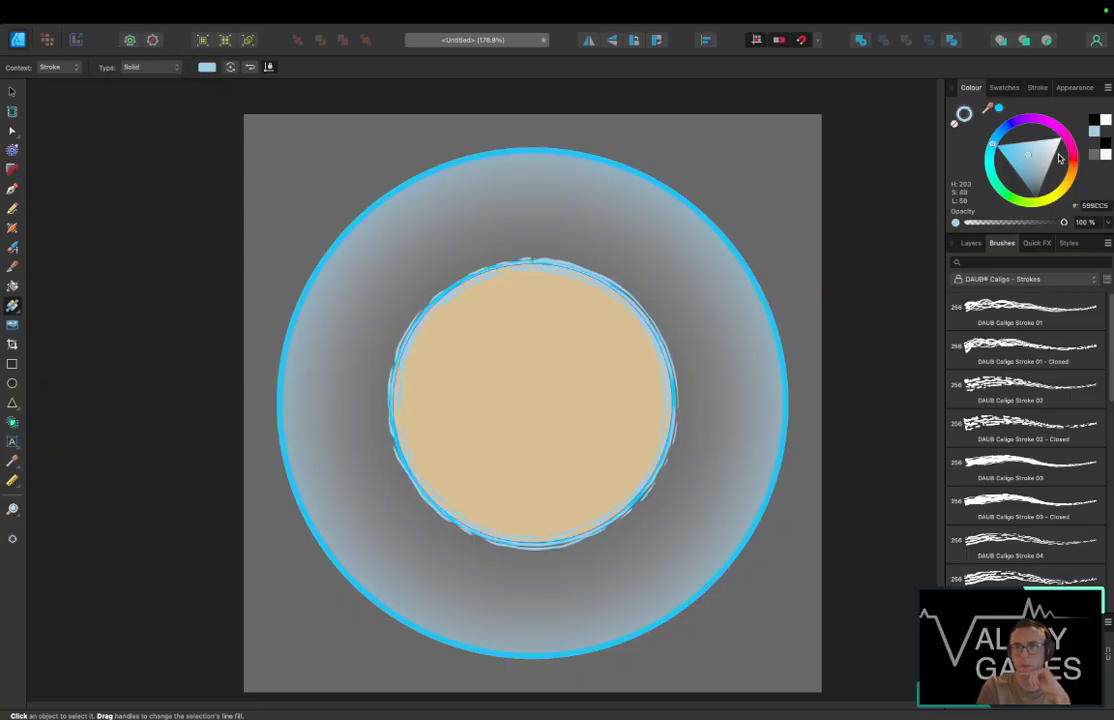
left_click_drag(1072, 163, 1069, 179)
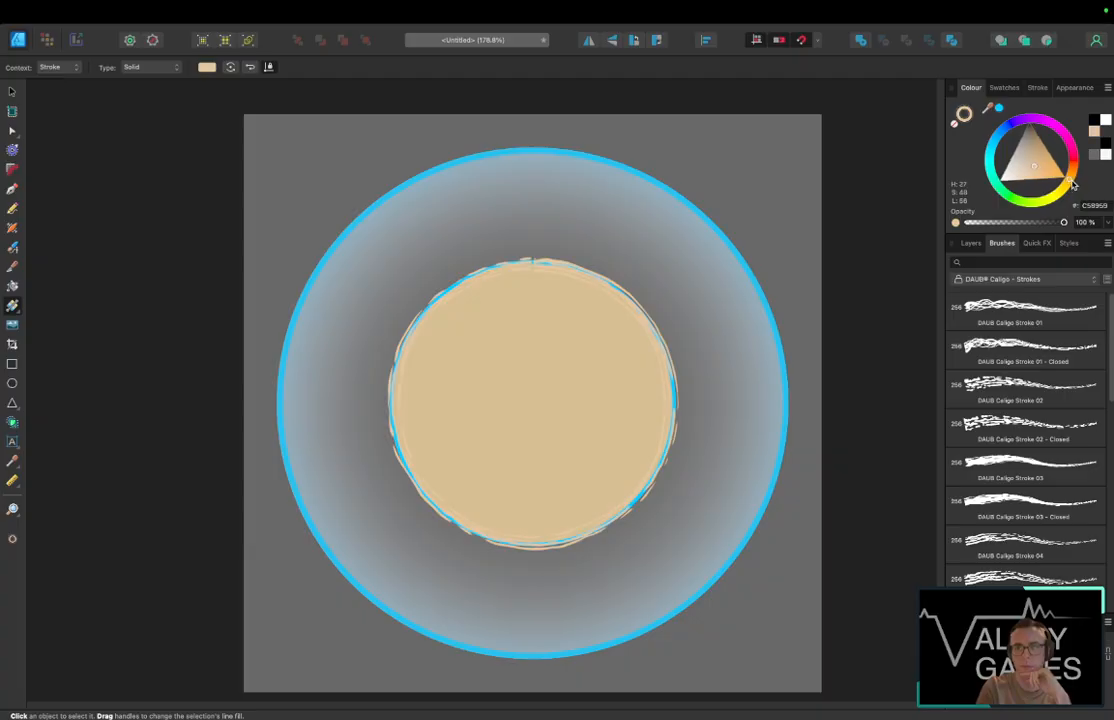
left_click(953, 125)
Step: Reselect the ellipse inside Orange_Ring, try a light orange stroke colour on it, and clear that colour
left_click(969, 243)
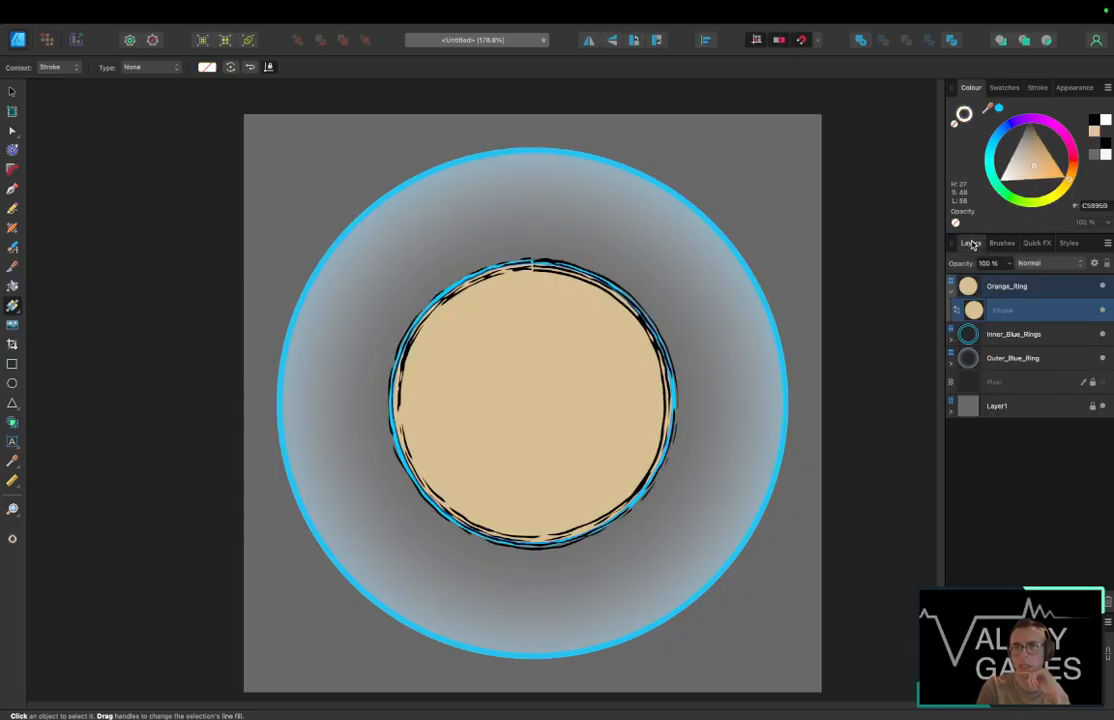
left_click(950, 291)
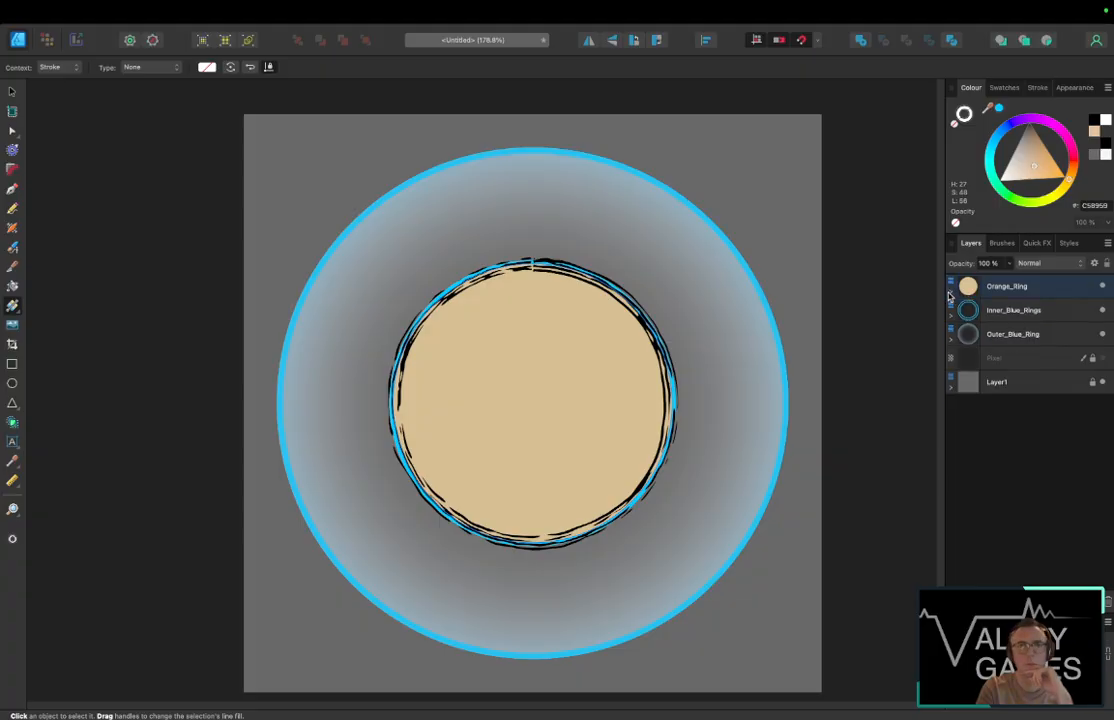
left_click(1028, 287)
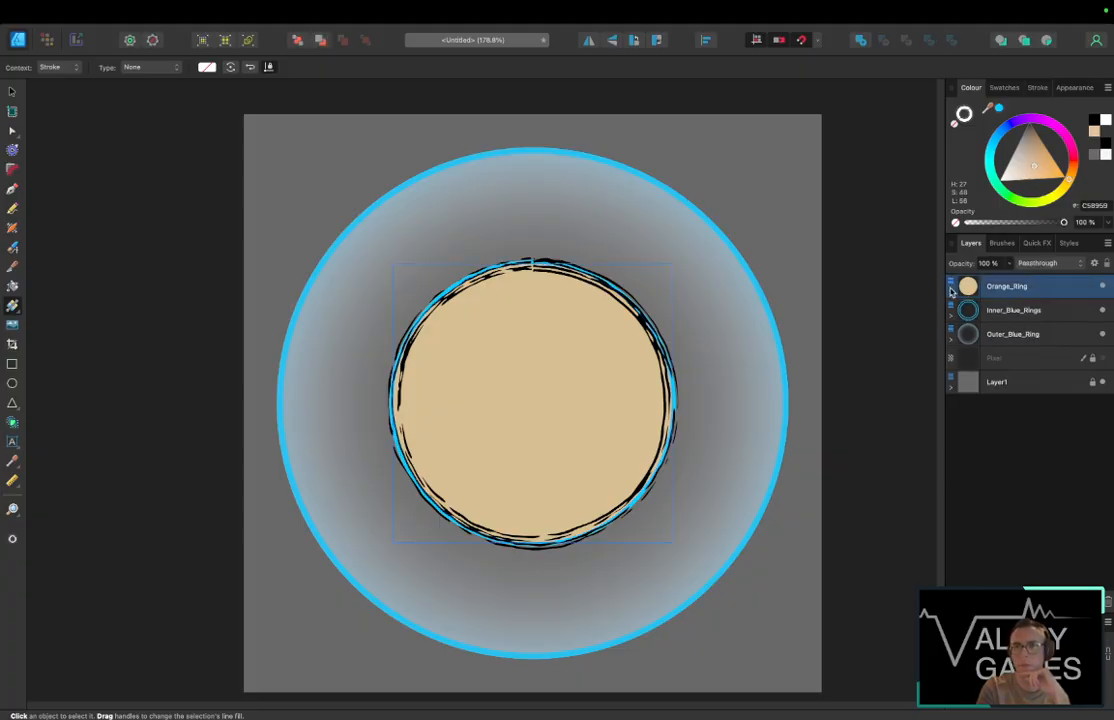
left_click(950, 291)
left_click(975, 310)
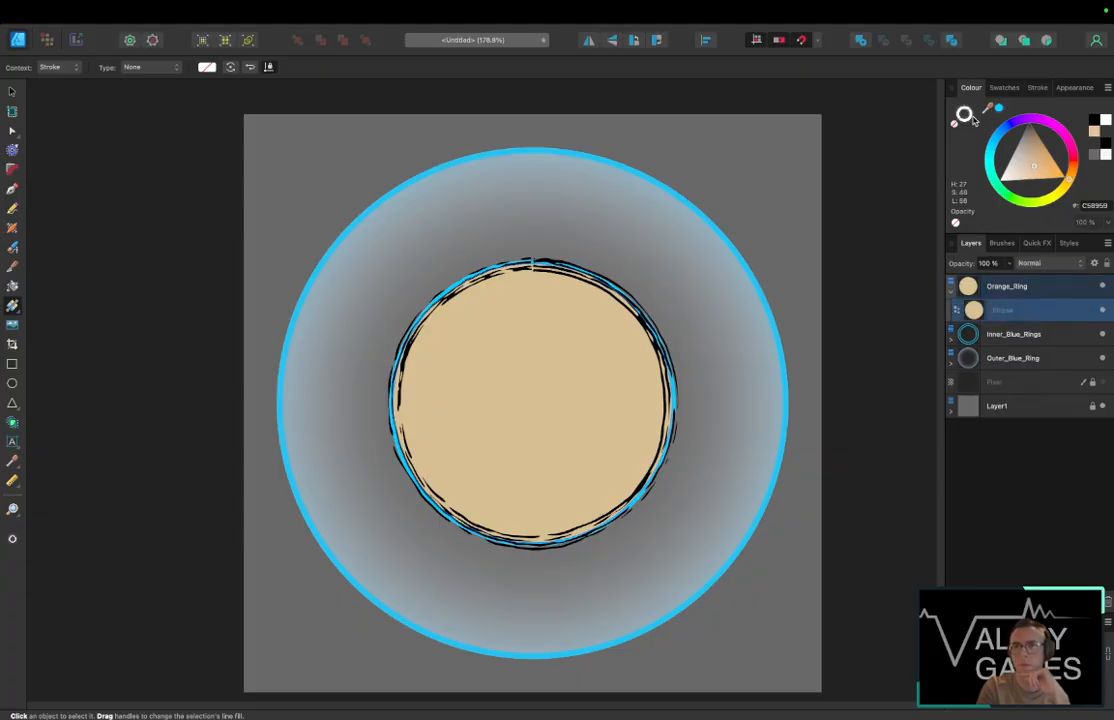
left_click(1047, 160)
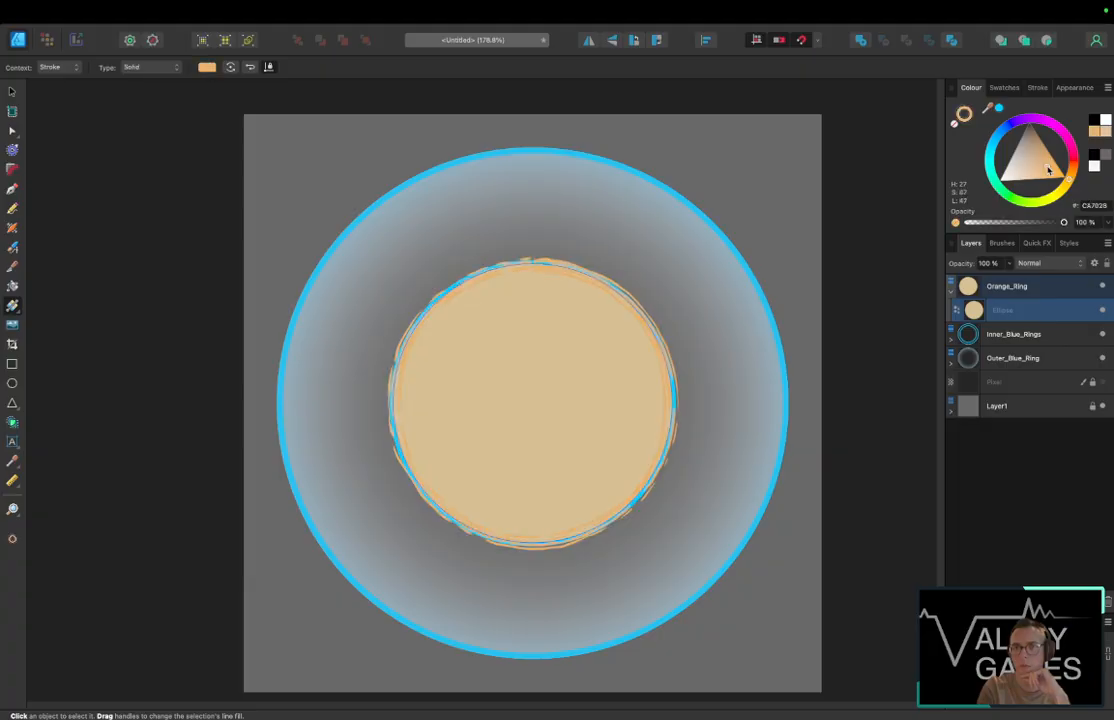
left_click(954, 123)
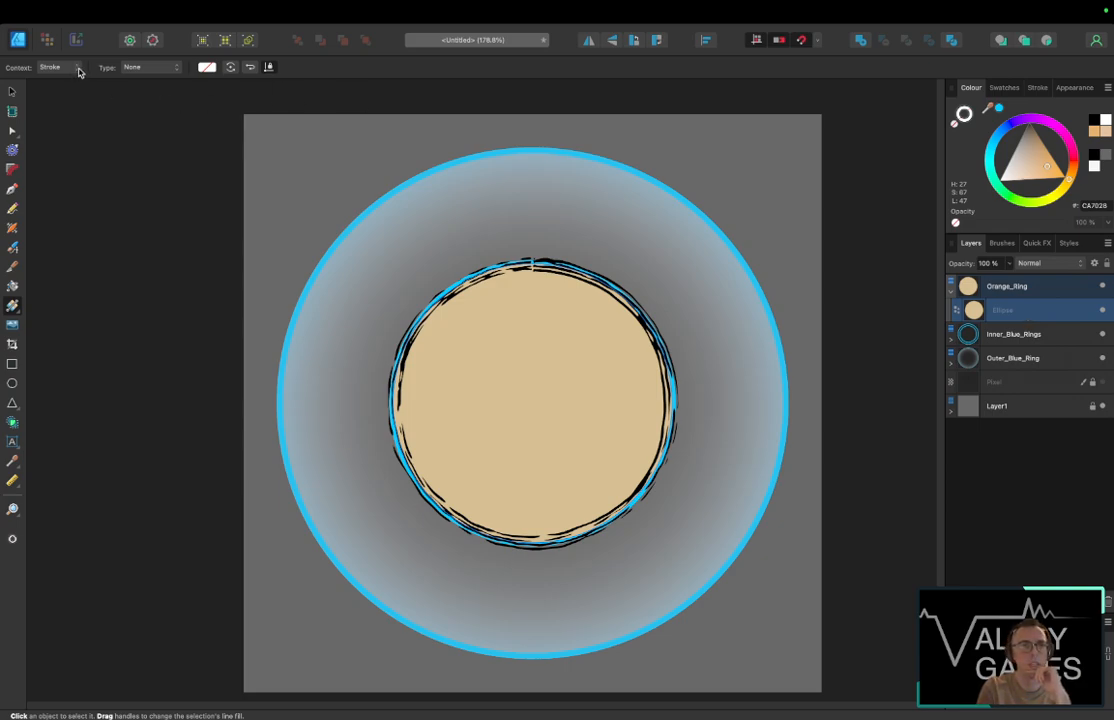
Step: Try dark orange A7420A as the ellipse's stroke colour, and set the stroke type to None
left_click(207, 67)
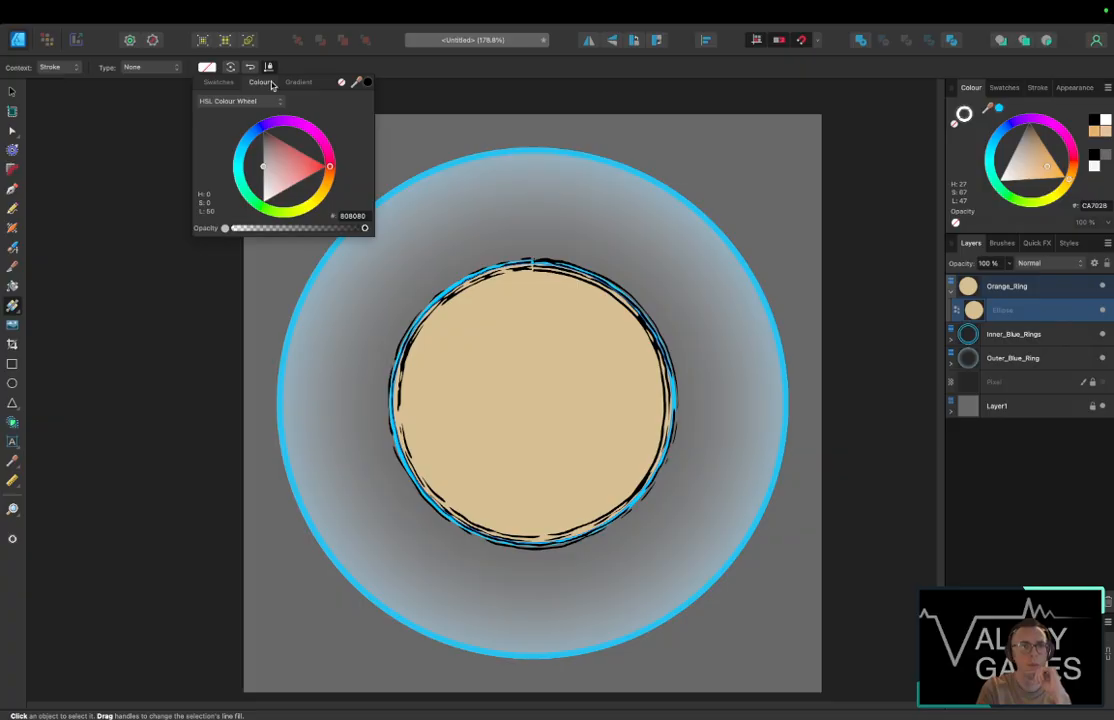
mouse_move(283, 181)
left_mouse_down()
mouse_move(300, 157)
mouse_move(327, 178)
mouse_move(318, 194)
mouse_move(328, 184)
left_mouse_up()
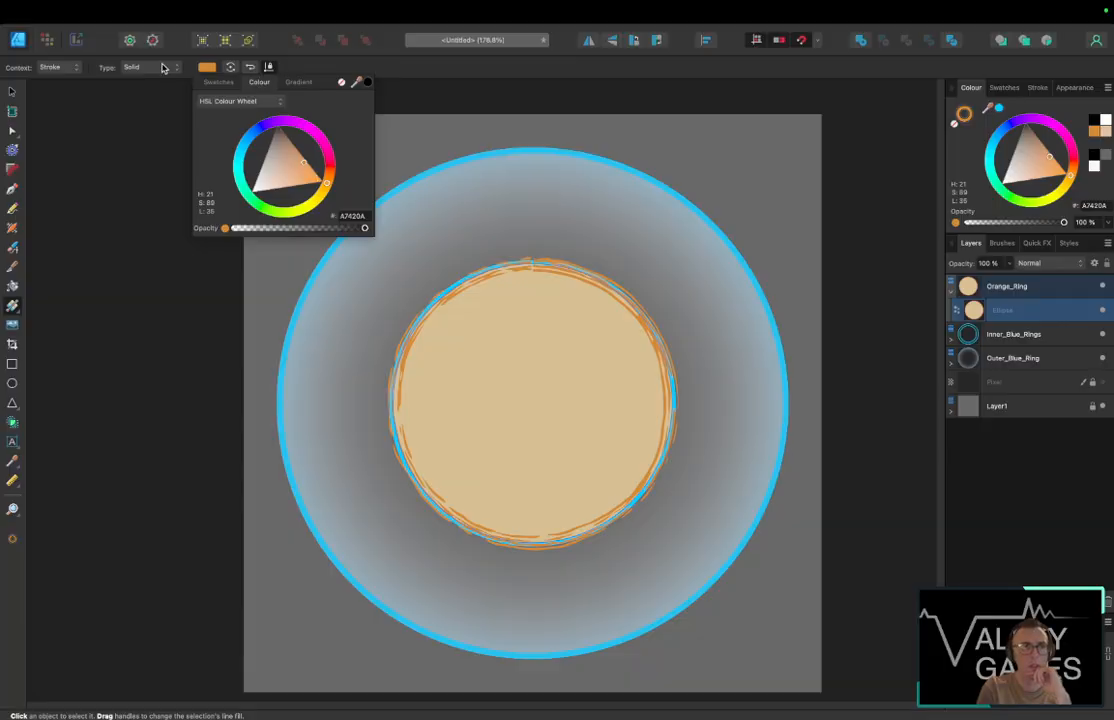
left_click(130, 67)
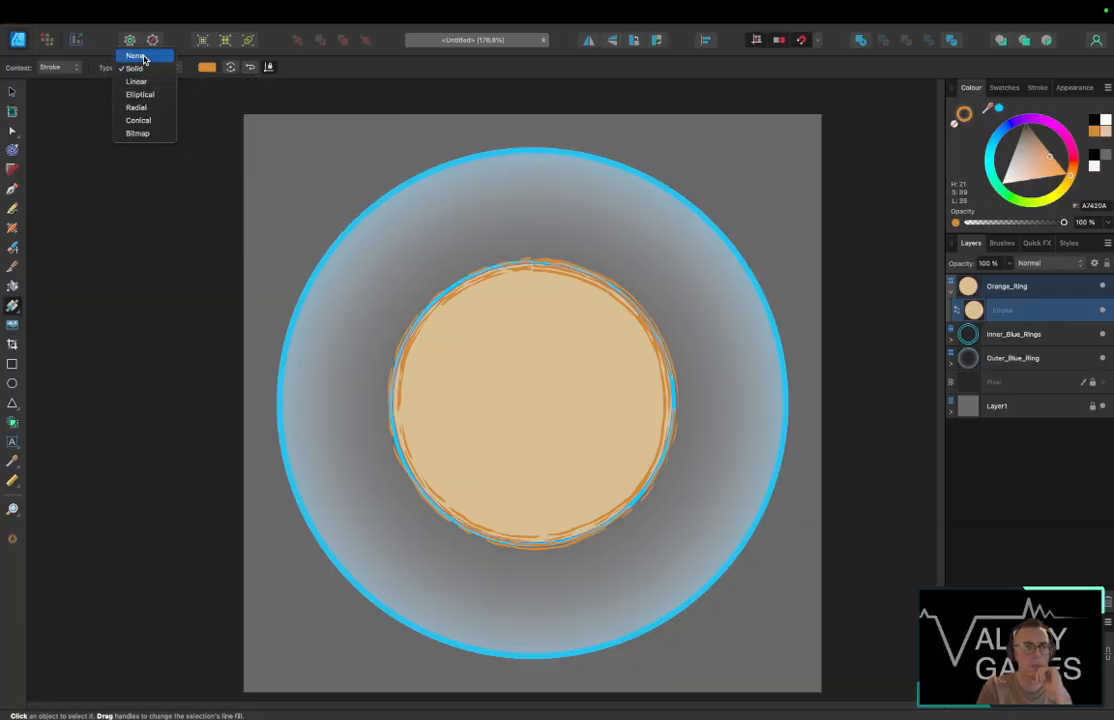
left_click(140, 55)
Step: Set the ellipse's stroke type to Solid and its fill type to None
left_click(173, 69)
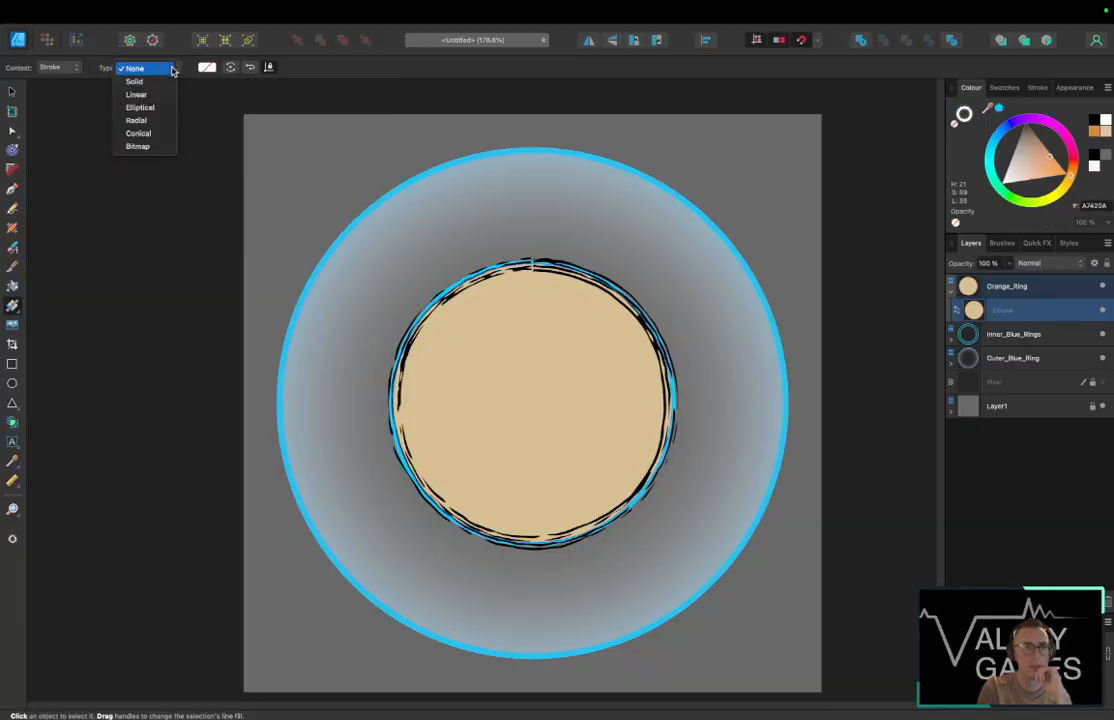
left_click(160, 81)
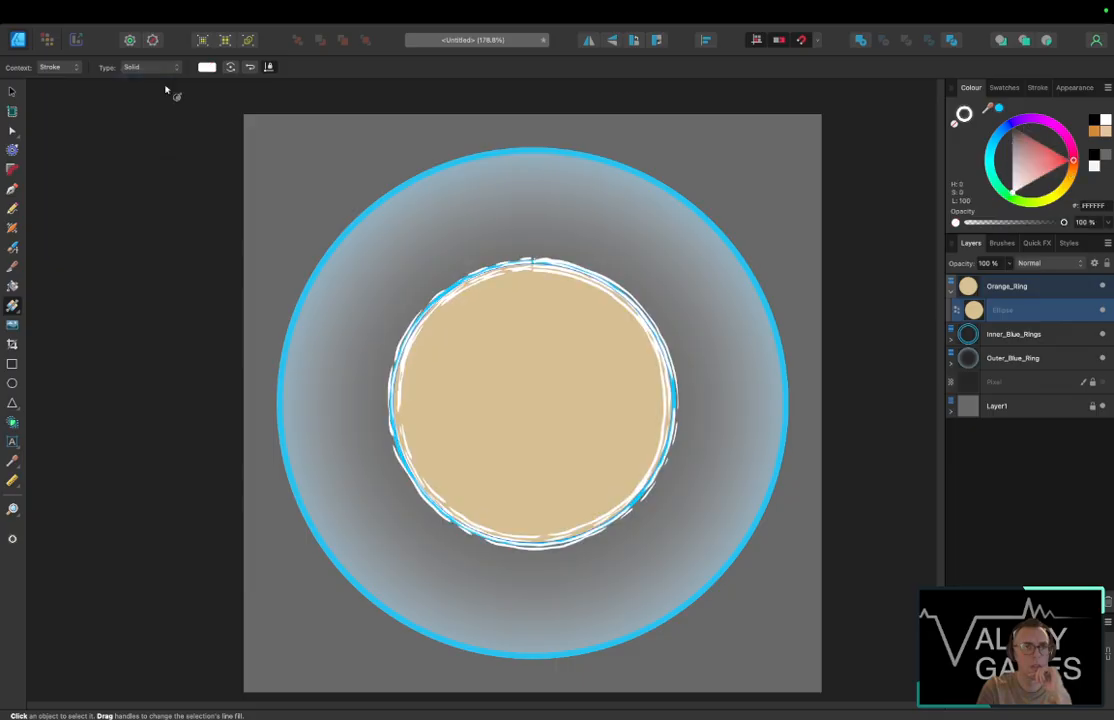
left_click(80, 68)
left_click(62, 55)
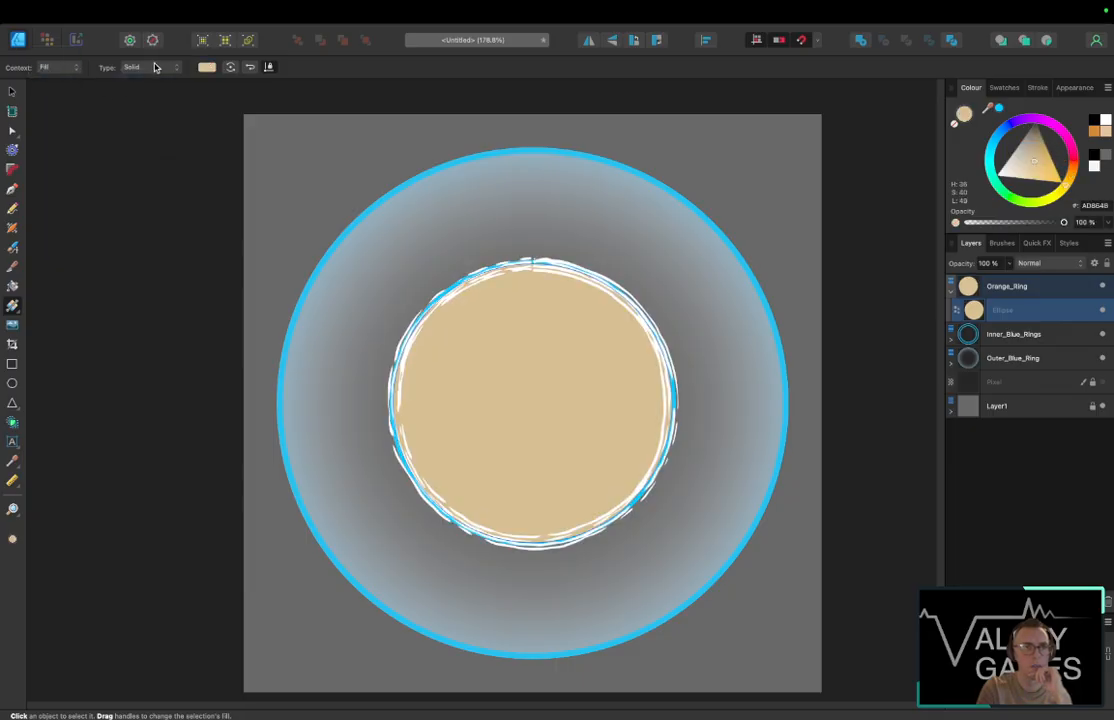
left_click(166, 69)
left_click(159, 58)
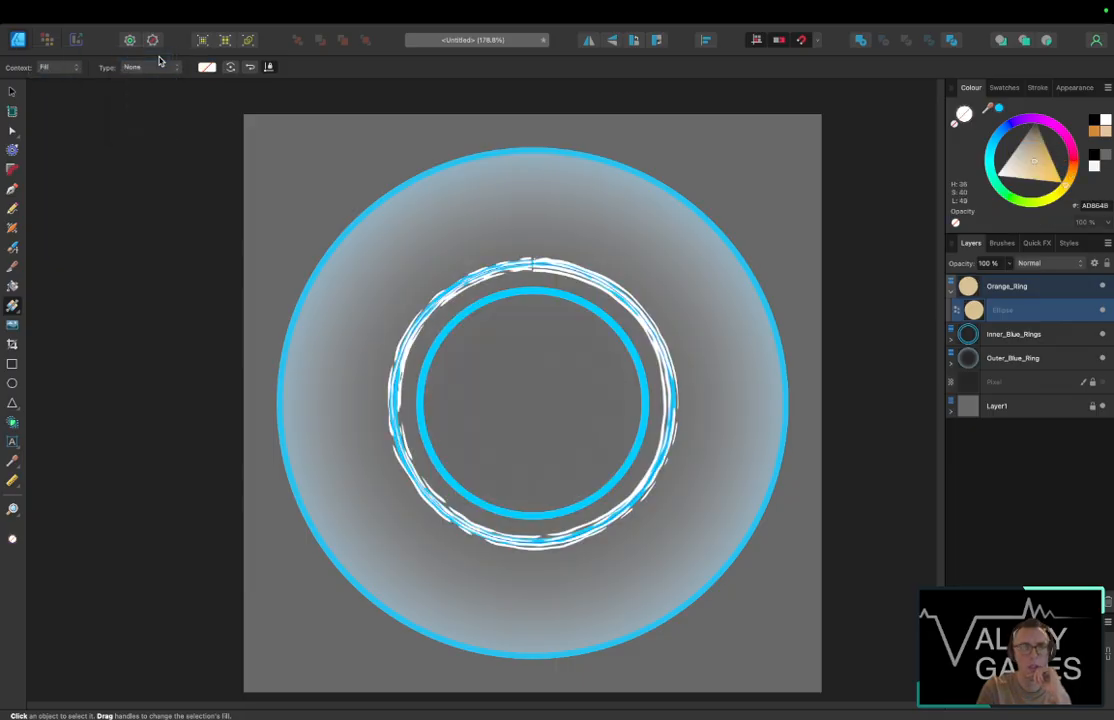
Step: Colour the ellipse's stroke bright orange E62C00, and collapse the Orange_Ring layer
left_click(71, 67)
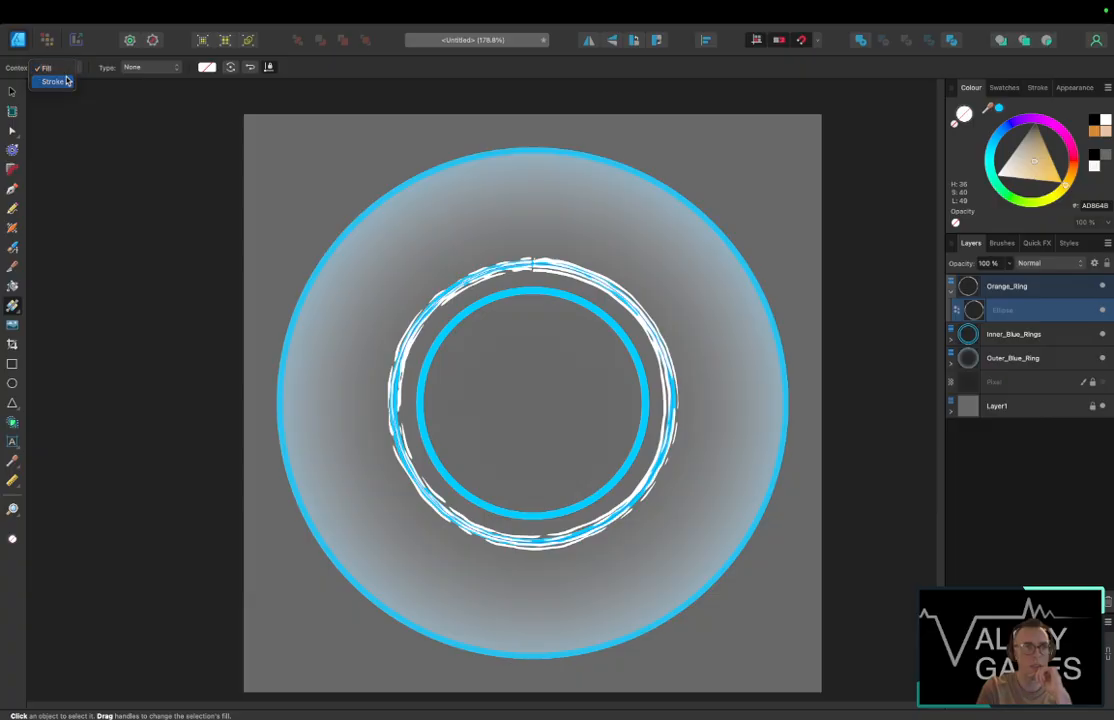
left_click(55, 81)
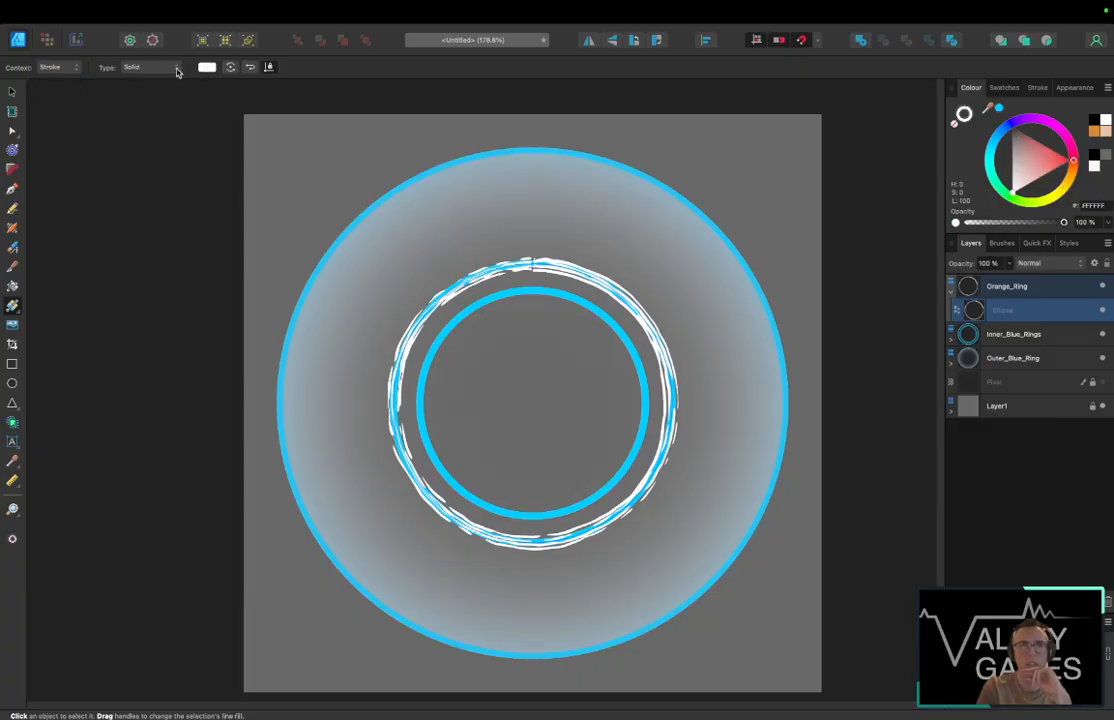
mouse_move(1071, 176)
left_mouse_down()
mouse_move(1061, 191)
mouse_move(1076, 172)
mouse_move(1057, 158)
mouse_move(1066, 160)
left_mouse_up()
left_click(950, 293)
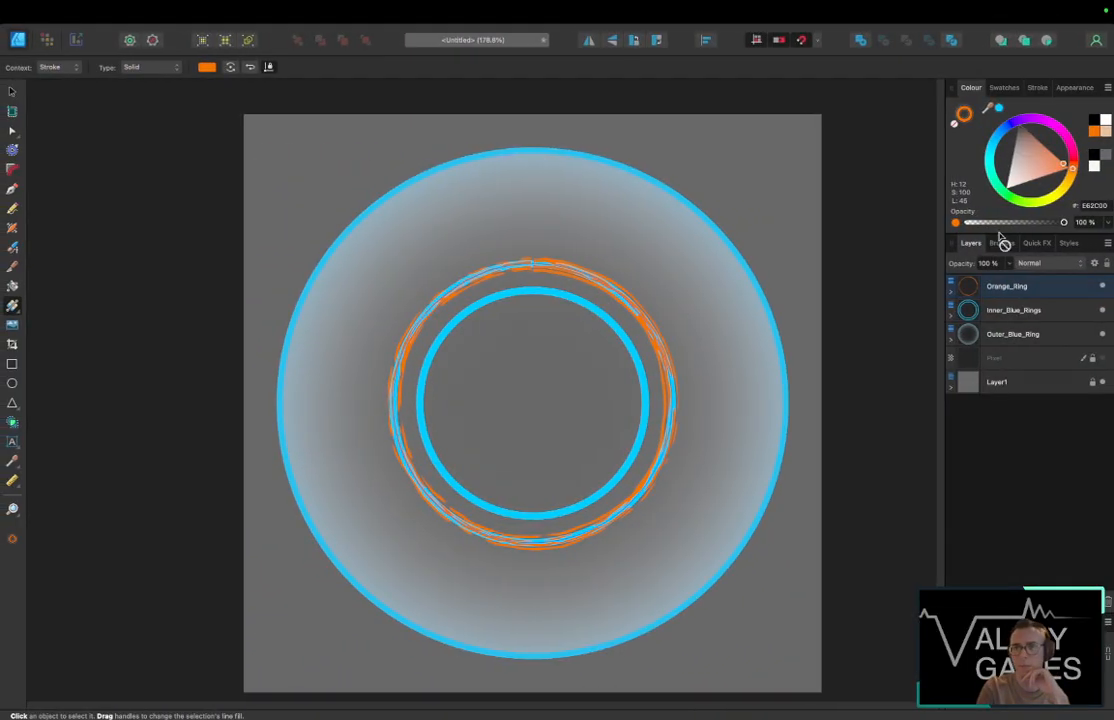
Step: Enlarge the orange ring about its centre until it lies between the inner and outer blue rings, and deselect it
key("v")
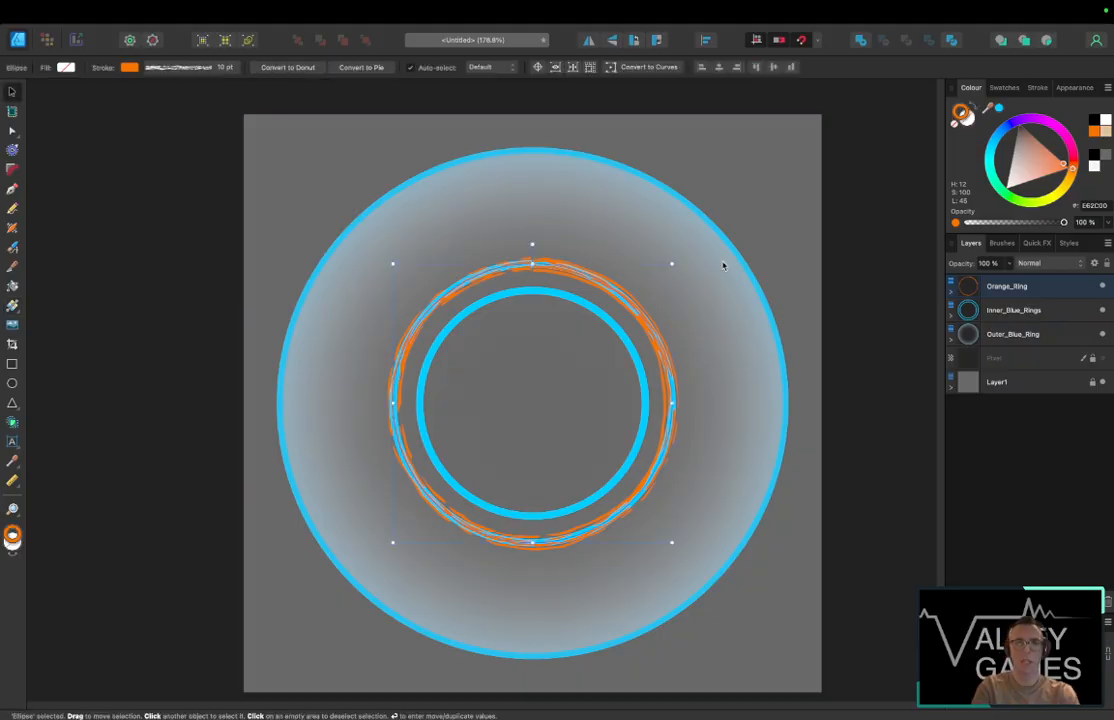
left_click_drag(671, 265, 714, 222)
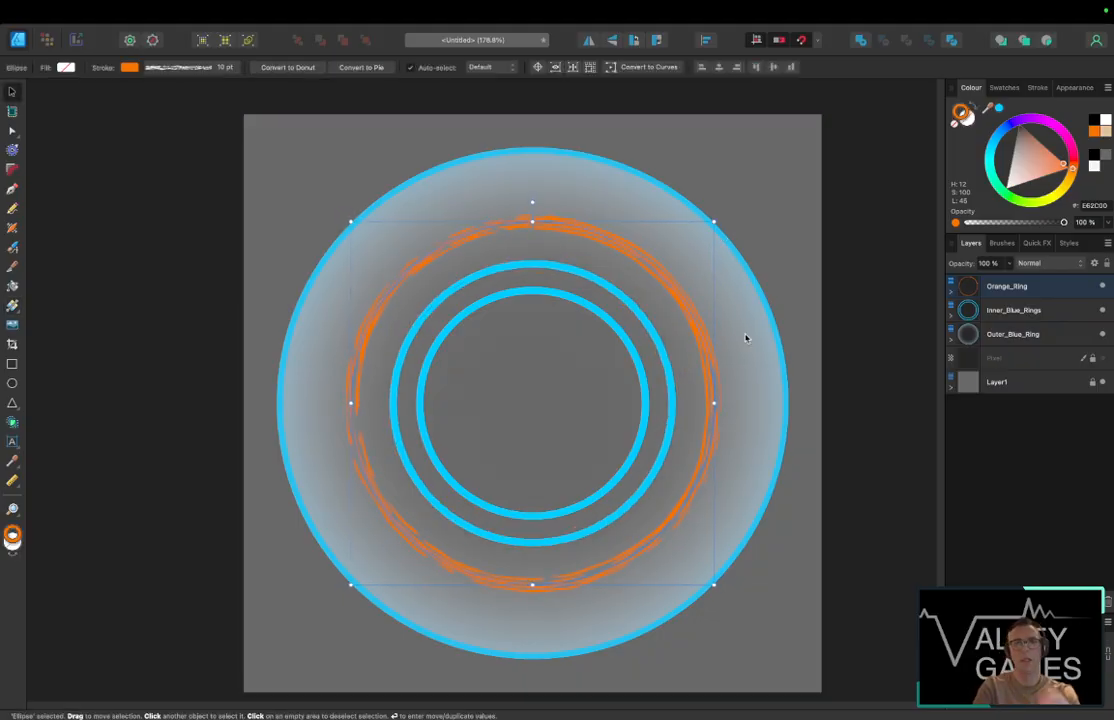
left_click(866, 356)
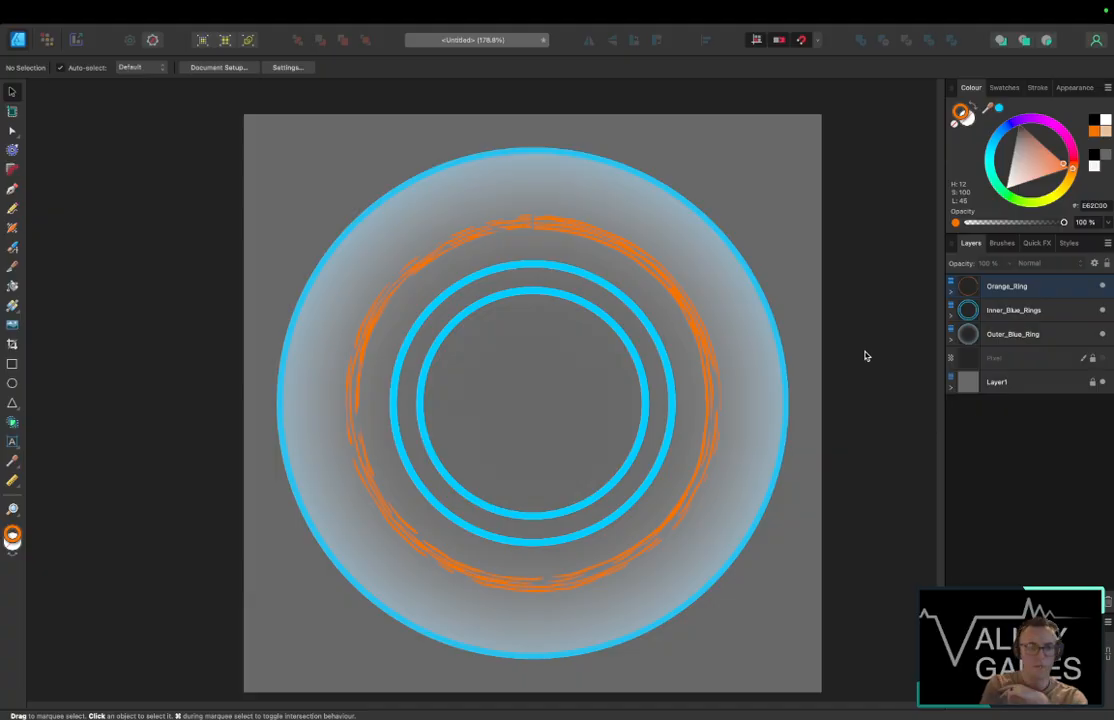
Step: Save the design as Blocking_VFX.afdesign in the Affinity_Designs folder
key("super+s")
type("p.afdesign")
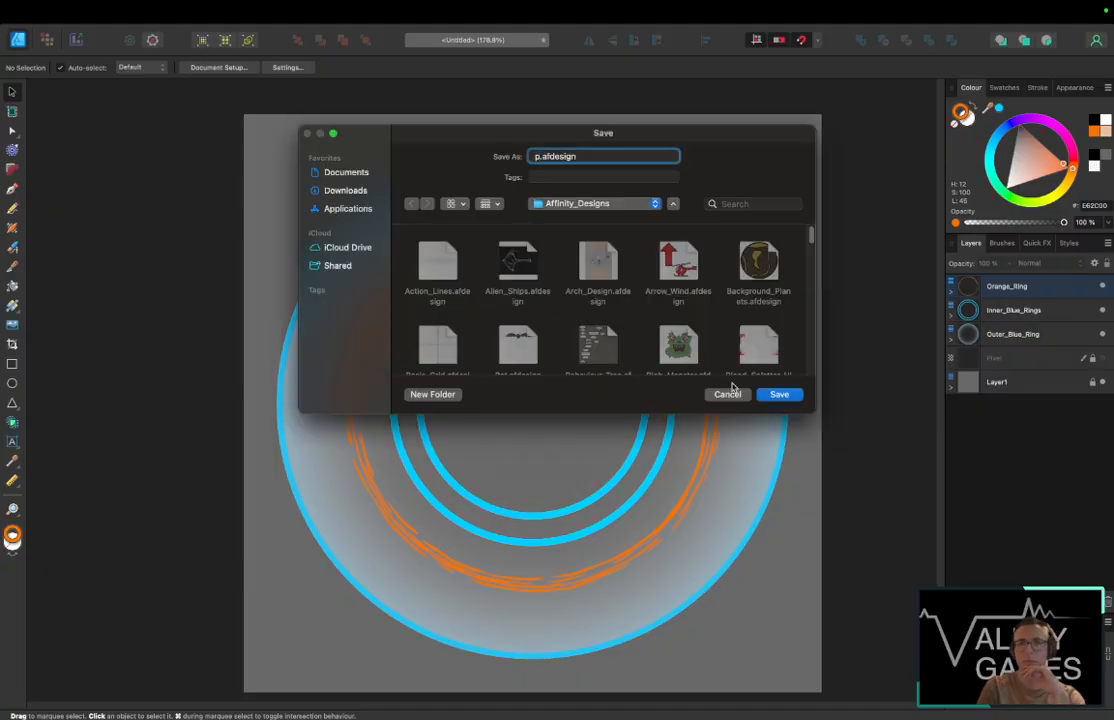
key("BackSpace")
type("Blocking")
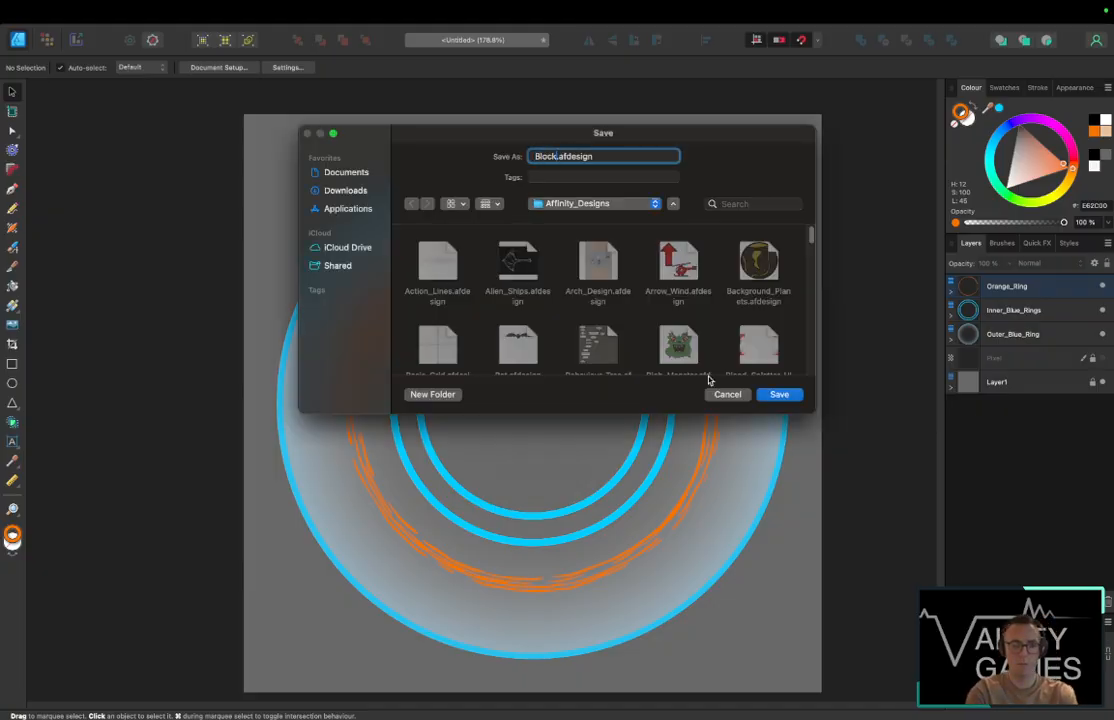
type("_VFX")
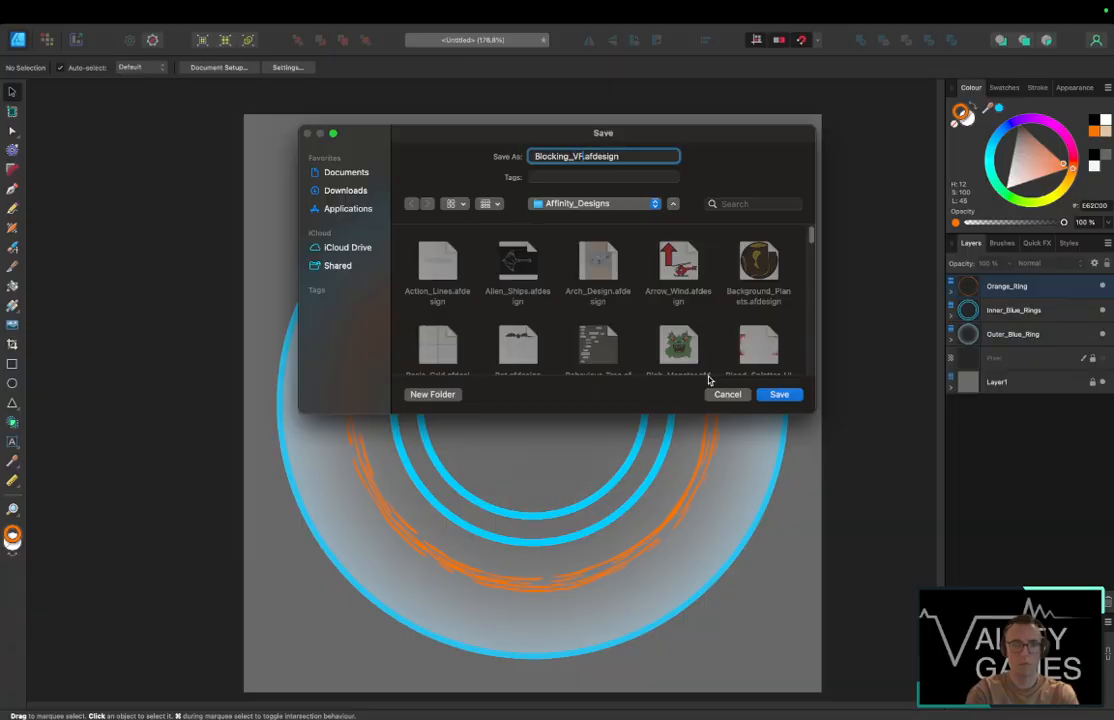
key("Return")
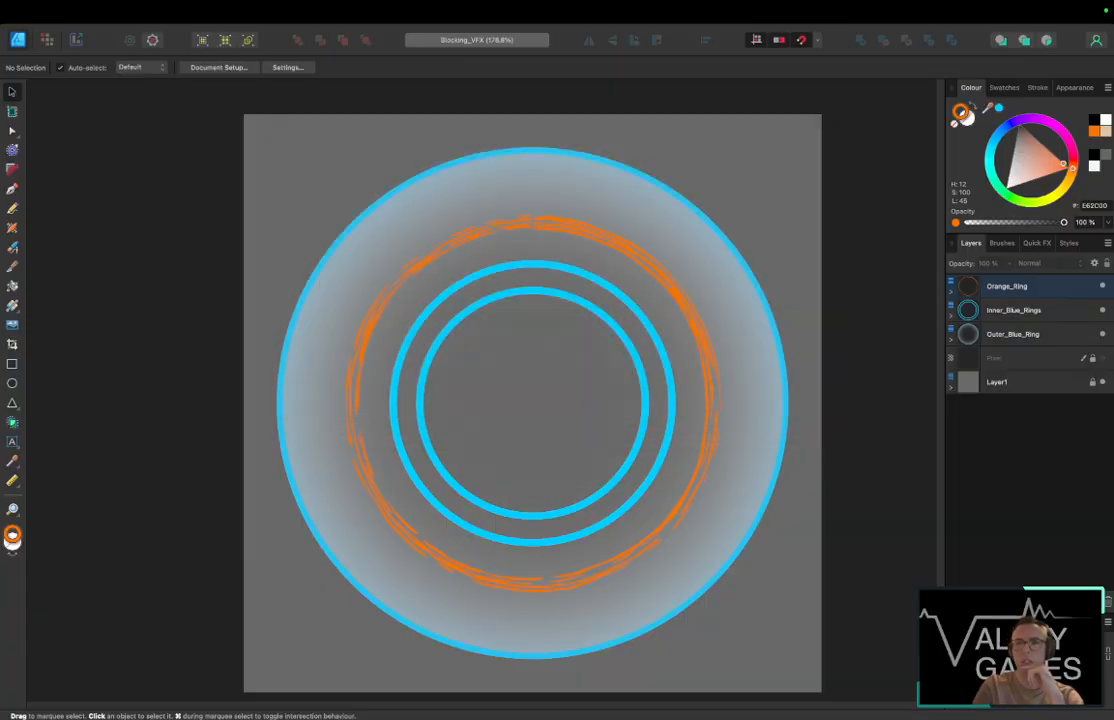
Step: Add a new layer and draw a straight vertical Pen line from inside the inner blue rings up to just below the outer ring
key("super+shift+n")
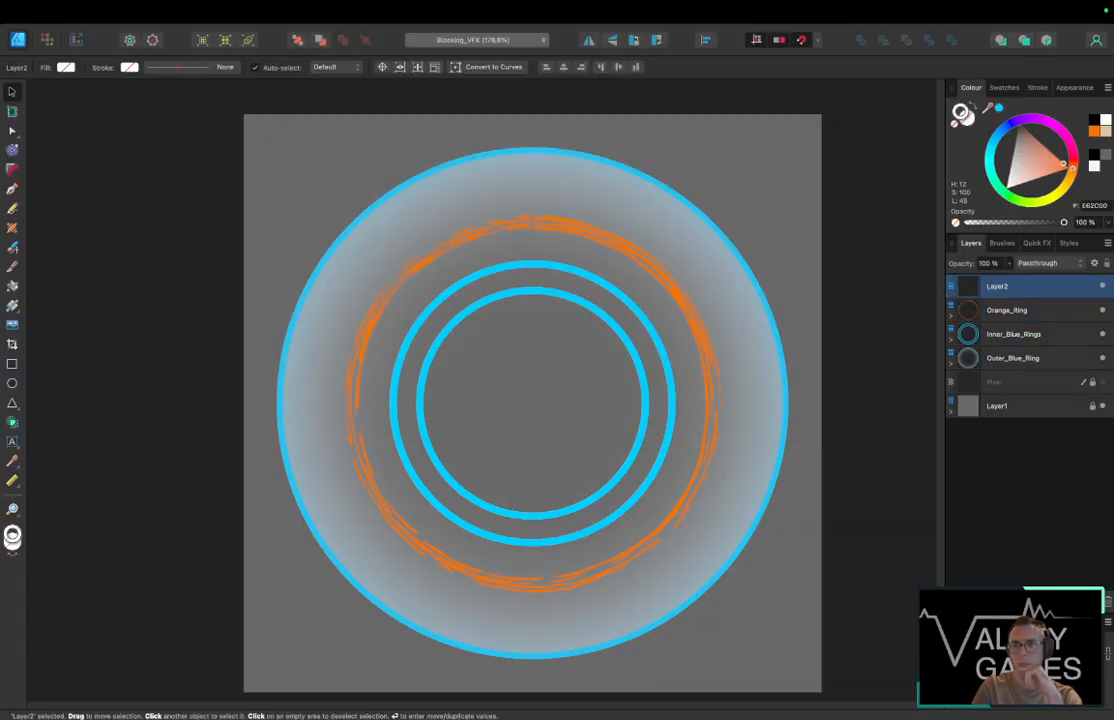
left_click(12, 190)
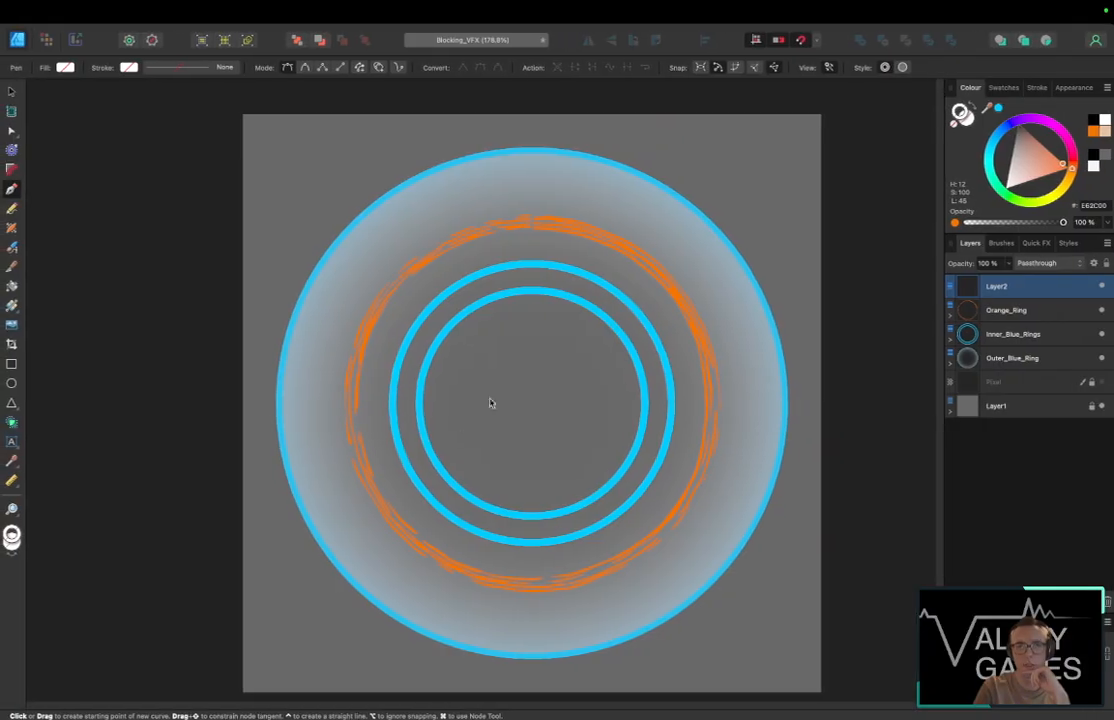
left_click_drag(531, 322, 533, 226)
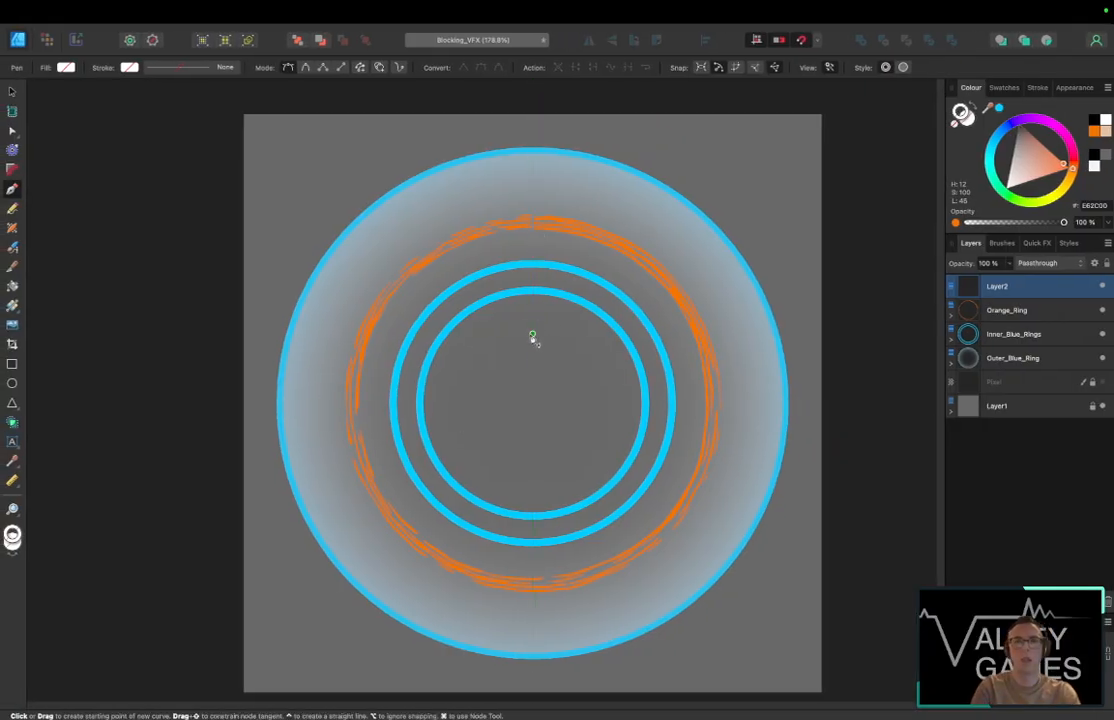
key("super+z")
left_click(532, 174)
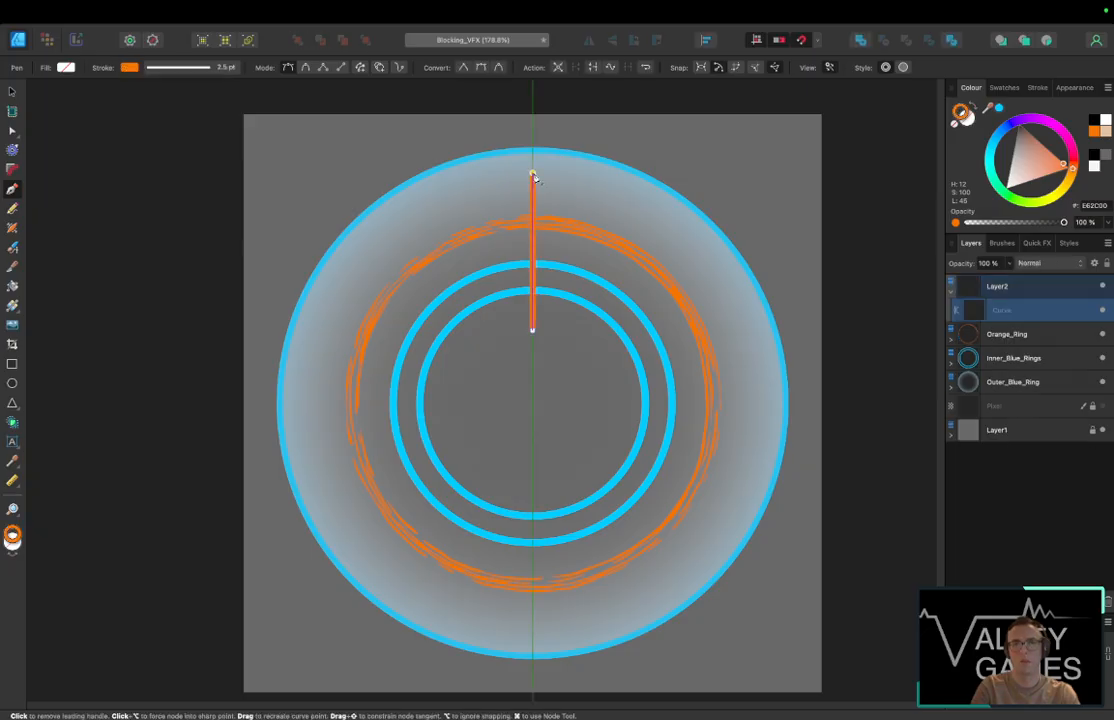
Step: Try the DAUB Caligo Stroke 02 - Closed brush on the vertical line at a width of 20 pt
left_click(1001, 243)
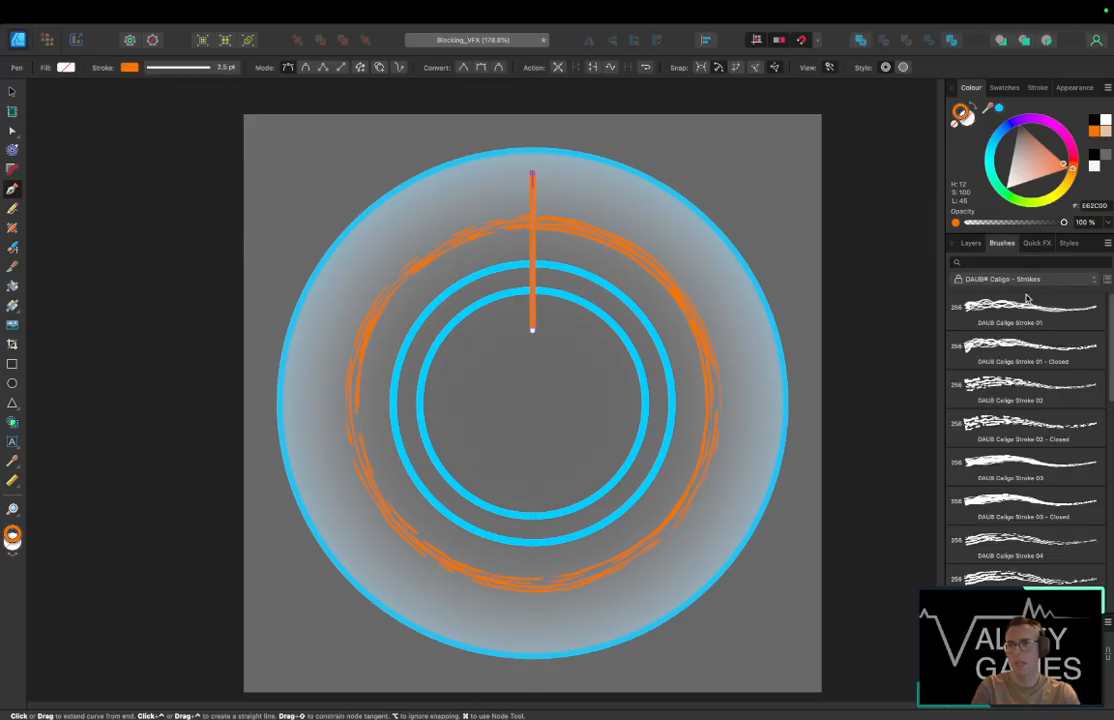
left_click(1030, 313)
left_click(1040, 427)
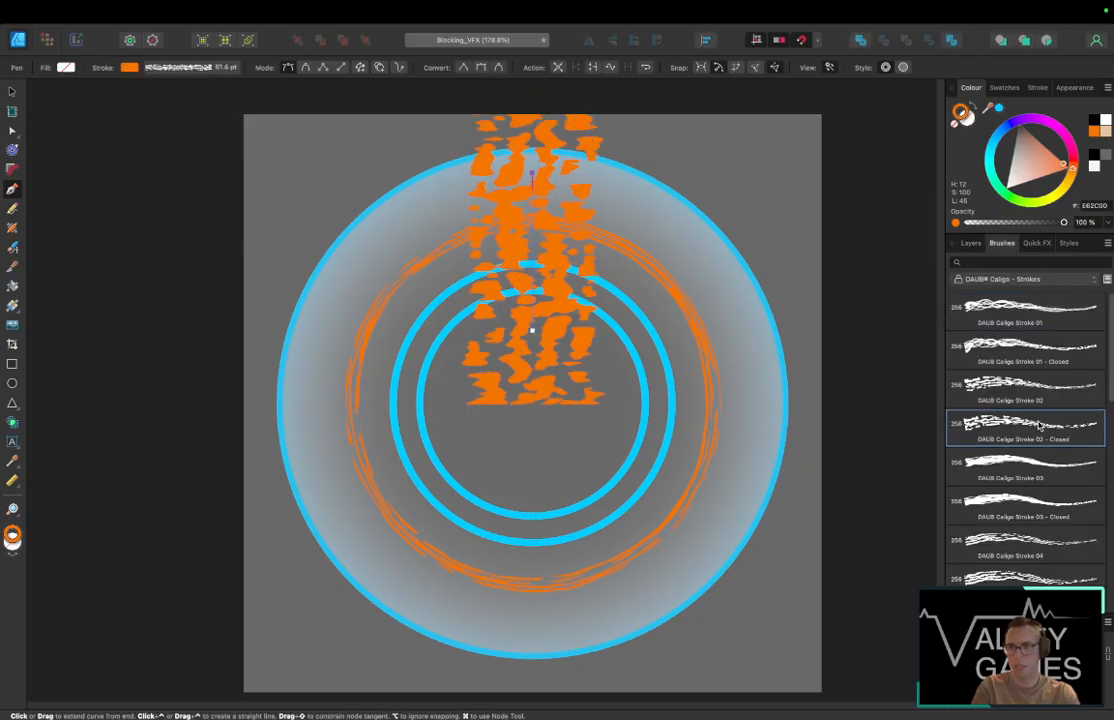
left_click(1037, 87)
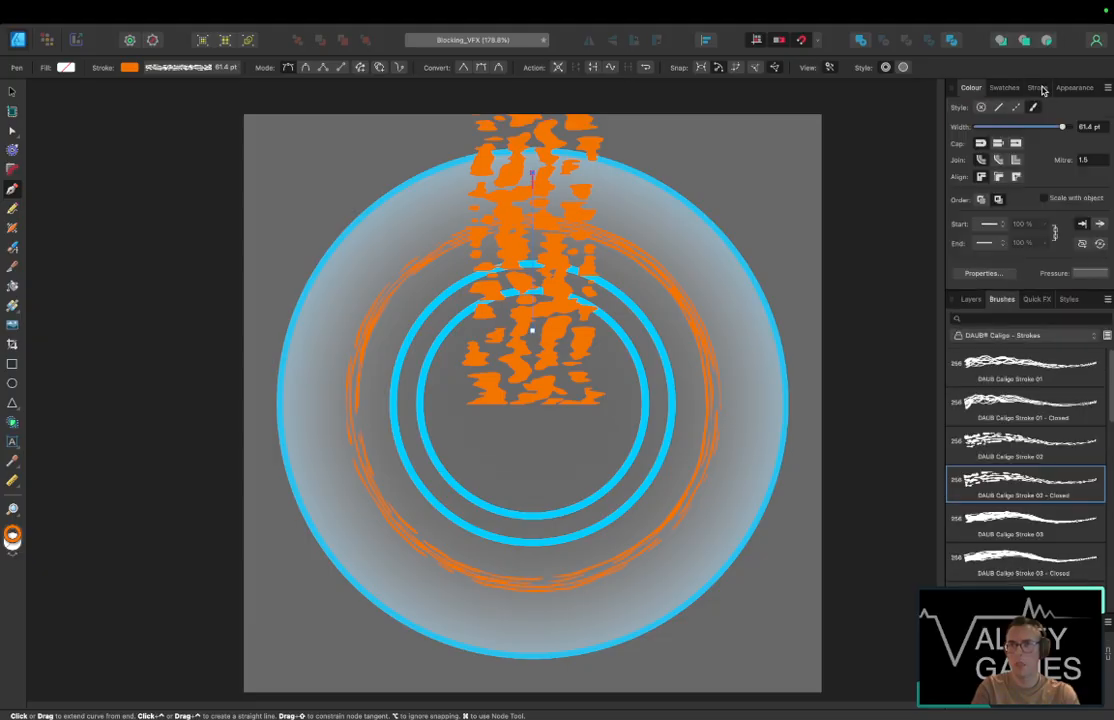
left_click_drag(1045, 127, 1026, 128)
Step: Shape the line's pressure profile to taper to zero at both ends with its peak near the outer end, and thin the stroke to 9.5 pt
left_click(1087, 273)
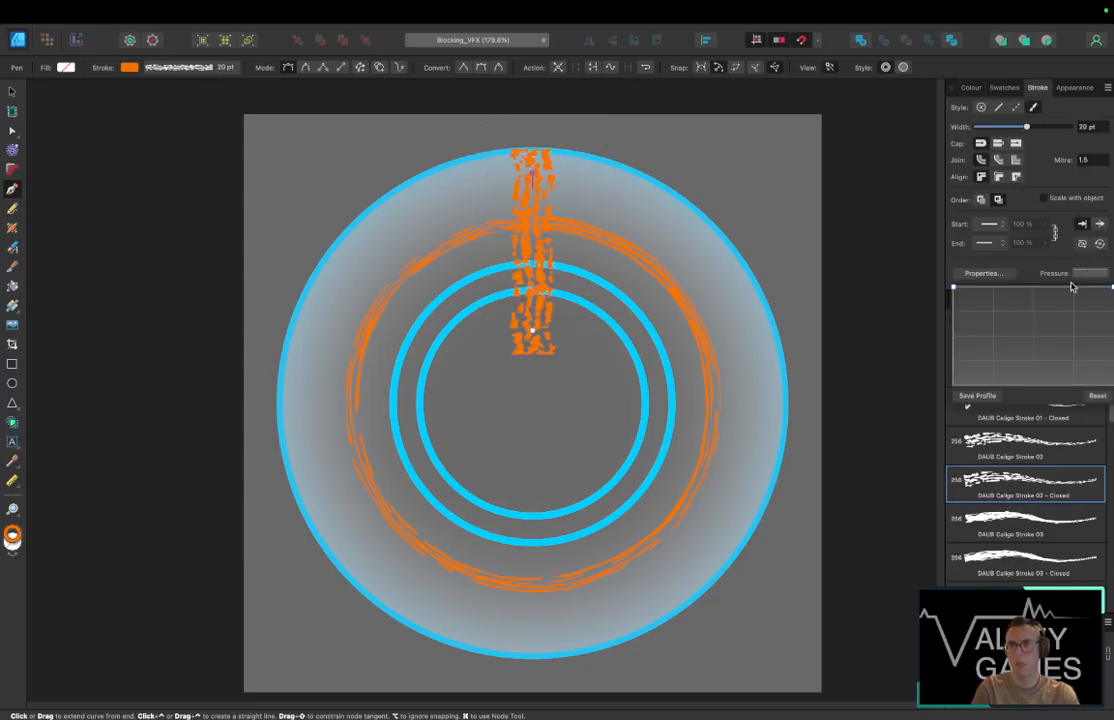
left_click(953, 288)
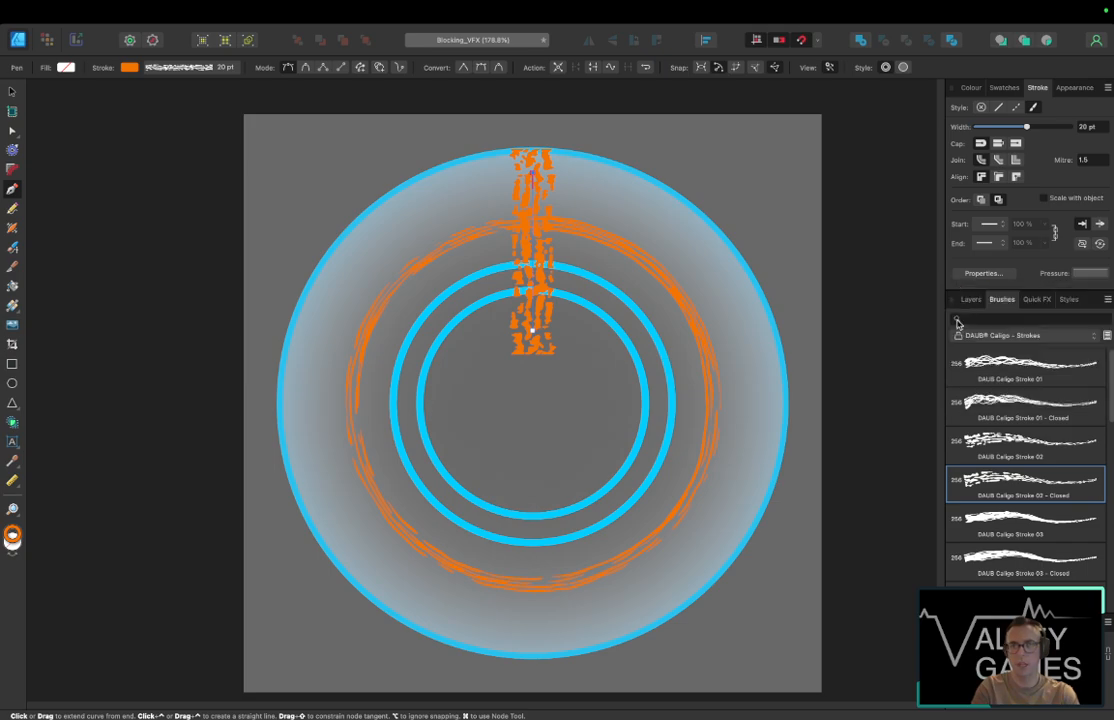
left_click(1087, 273)
mouse_move(953, 290)
left_mouse_down()
mouse_move(952, 363)
mouse_move(970, 258)
mouse_move(1107, 296)
mouse_move(1093, 288)
left_mouse_up()
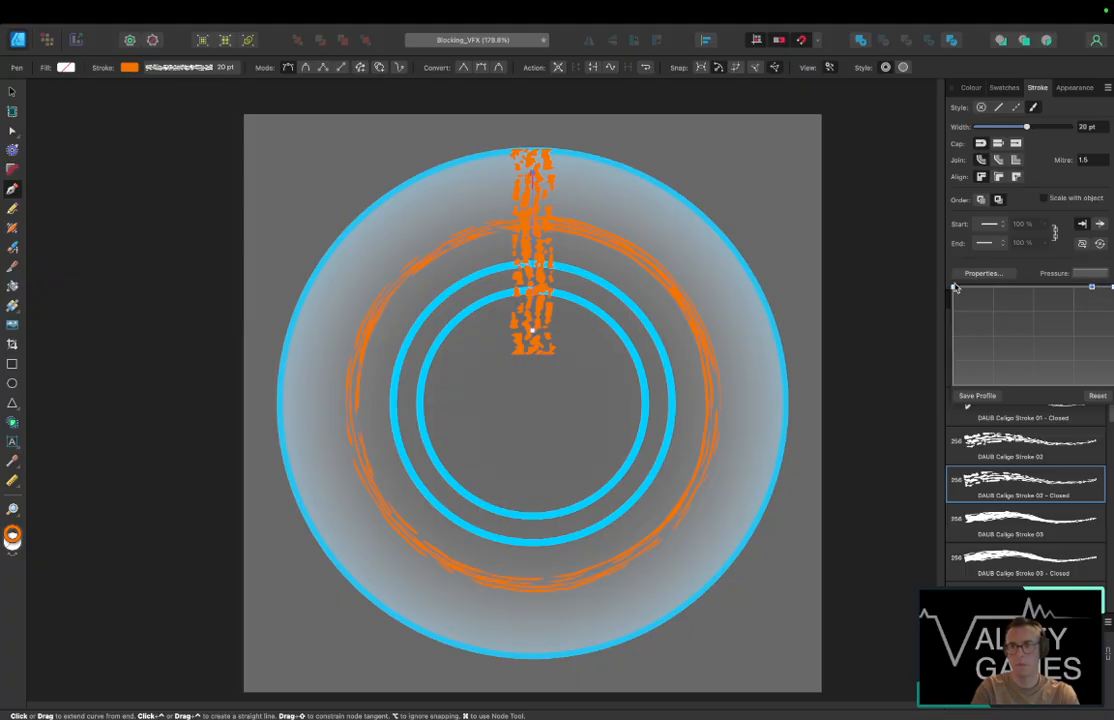
left_click_drag(953, 290, 953, 384)
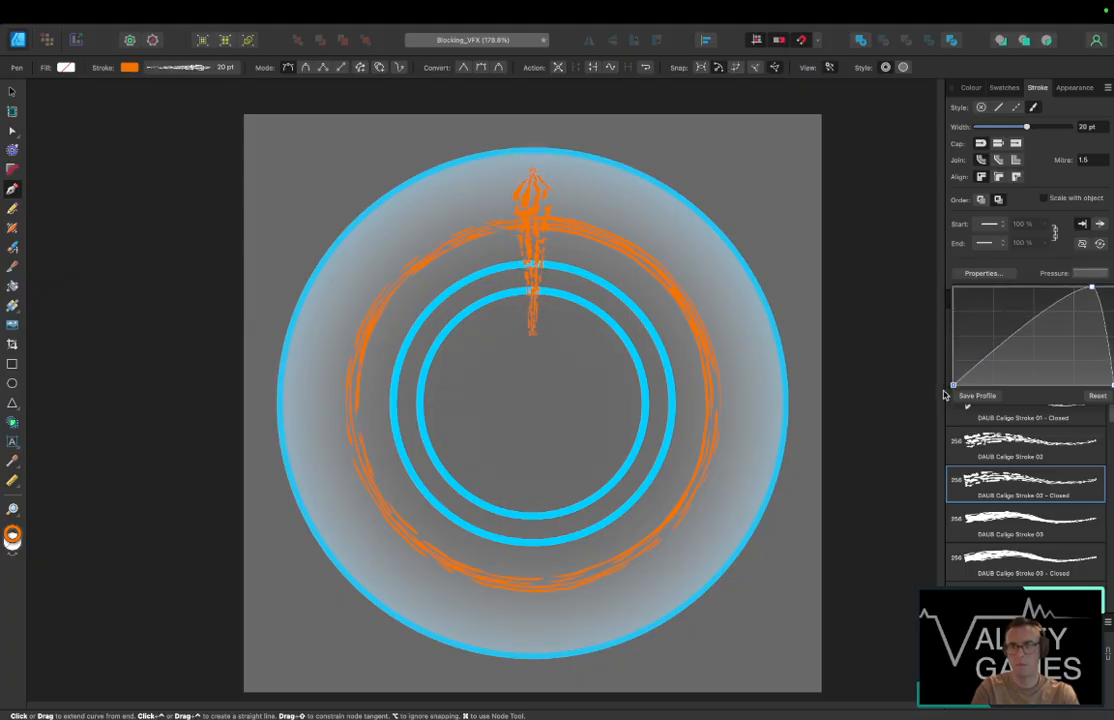
mouse_move(1029, 127)
left_mouse_down()
mouse_move(1008, 127)
mouse_move(1018, 128)
left_mouse_up()
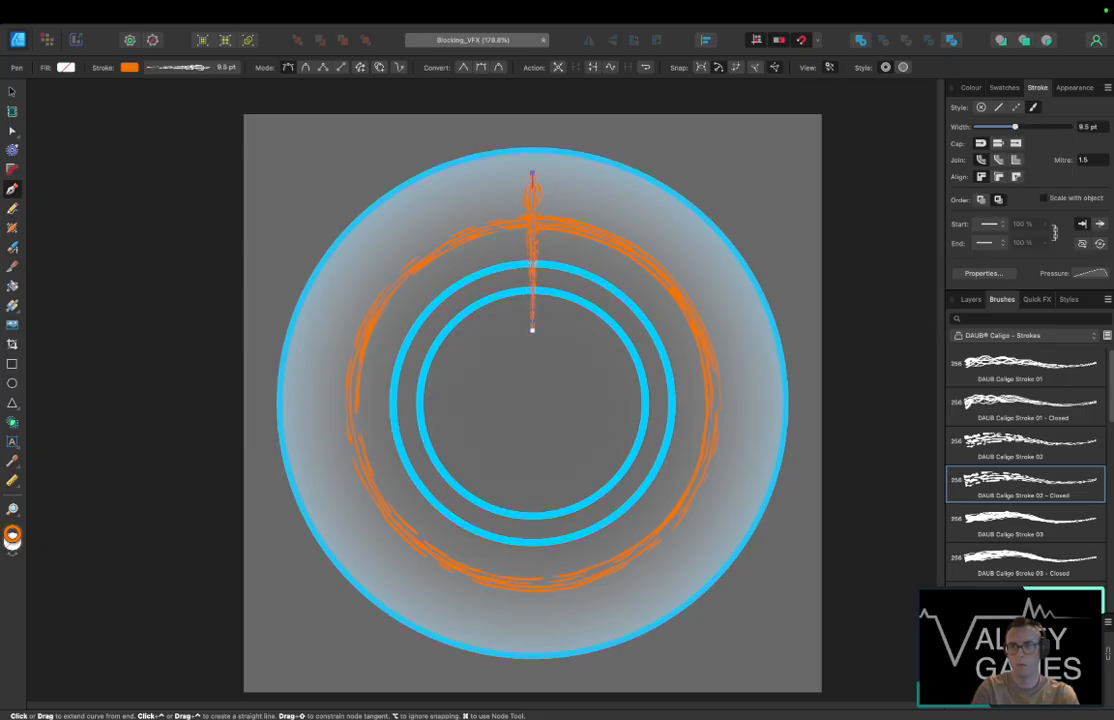
Step: Switch the line's brush to DAUB Caligo Stroke 03 - Closed and set its width to 13 pt
left_click(1026, 567)
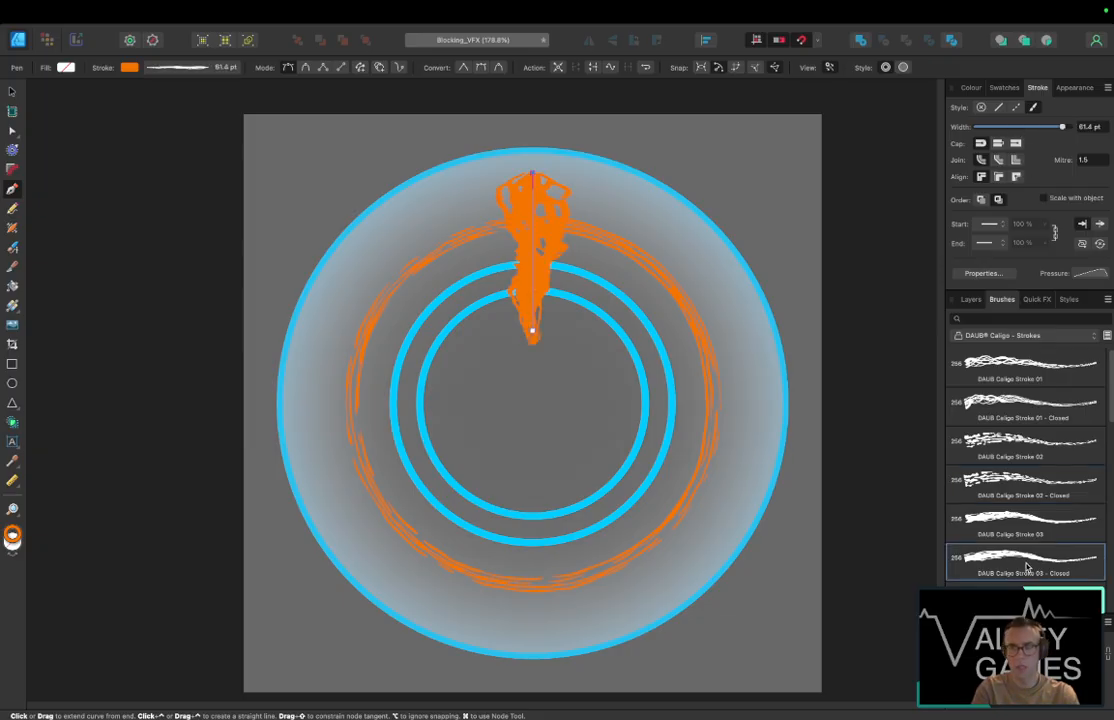
left_click(1096, 272)
left_click_drag(1062, 125, 1017, 130)
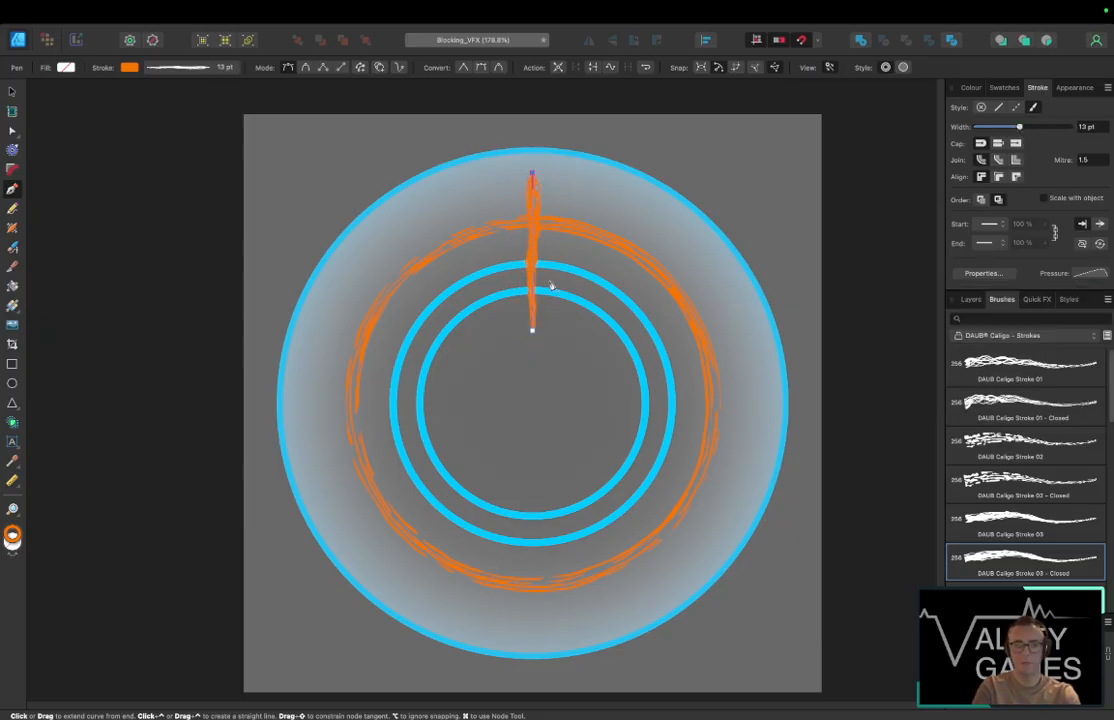
Step: Check the reference image and move the orange streak straight up so that it crosses the outer blue ring
key("v")
mouse_move(528, 220)
left_mouse_down()
mouse_move(515, 170)
mouse_move(531, 152)
left_mouse_up()
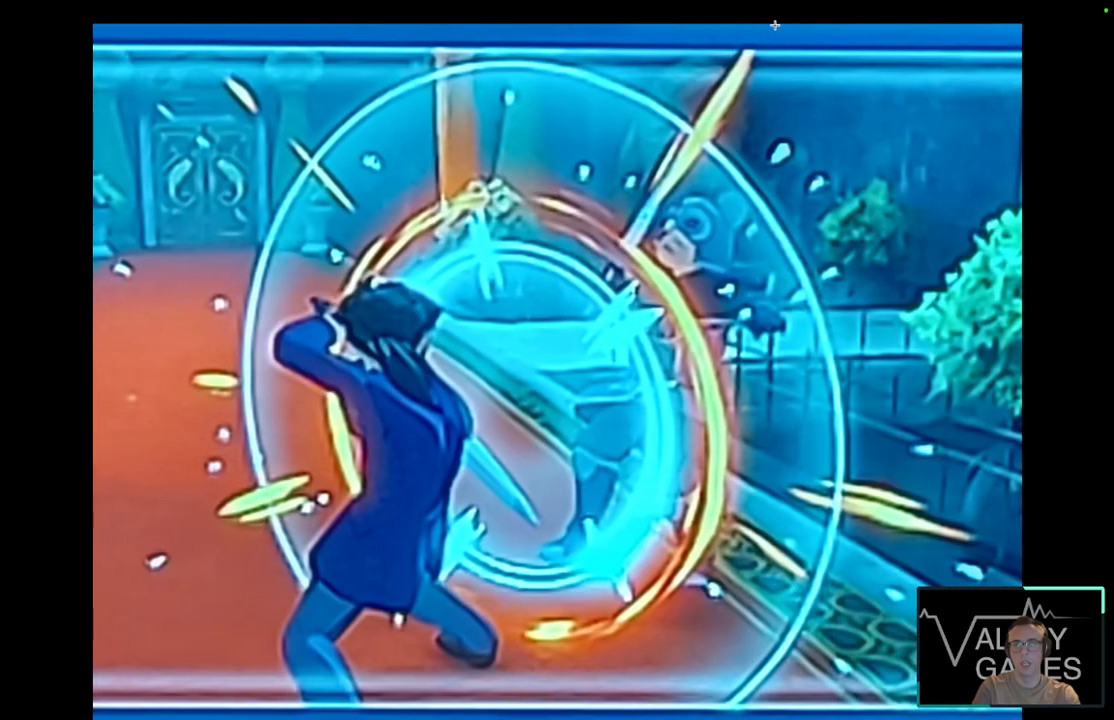
key("ctrl+Left")
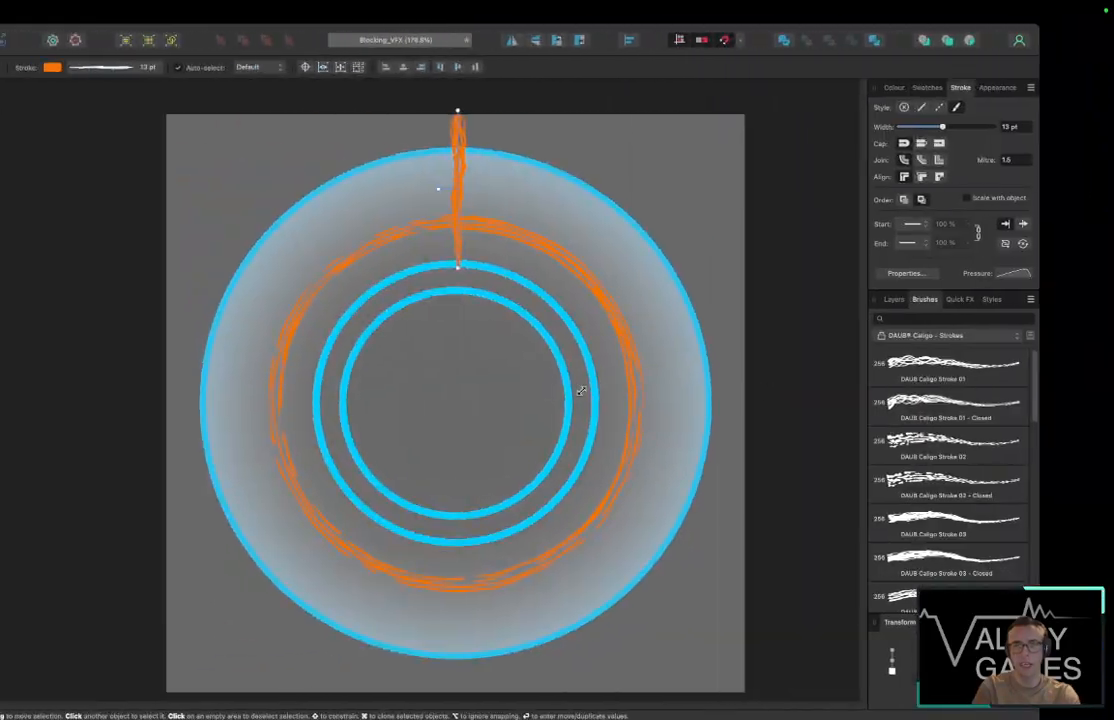
left_click_drag(542, 158, 539, 168)
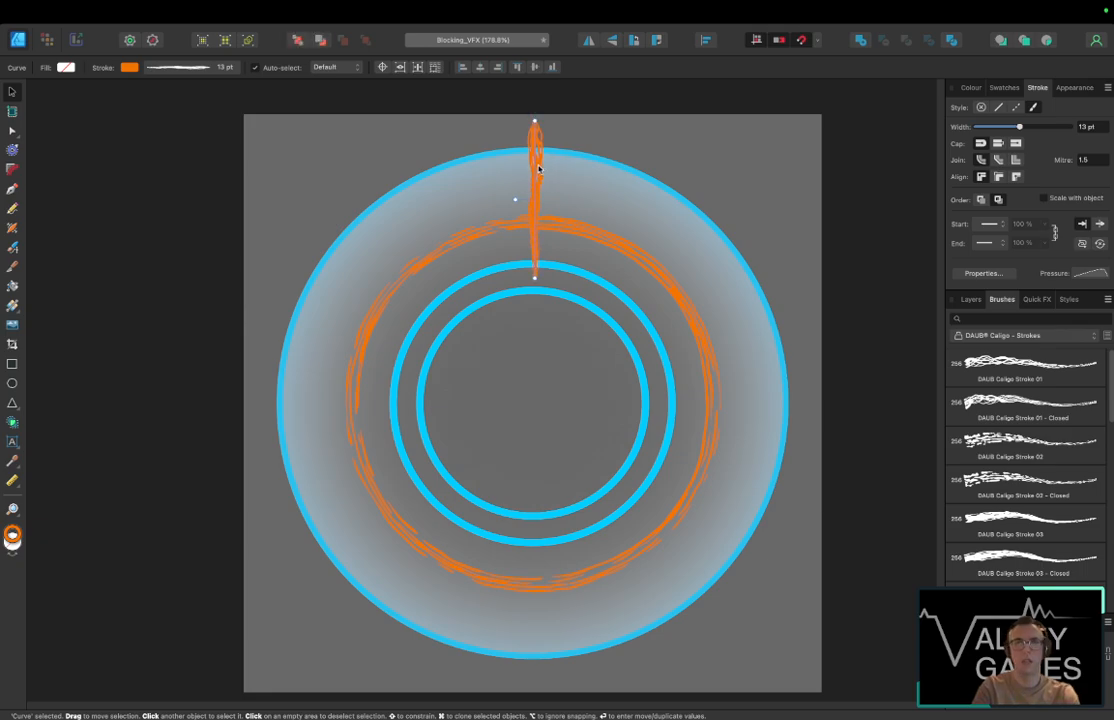
Step: Place a copy of the streak at the rings' upper right, rotated to point diagonally outward, and lengthen it inward to the innermost ring
mouse_move(539, 170)
left_mouse_down()
mouse_move(576, 165)
mouse_move(702, 224)
mouse_move(690, 170)
mouse_move(678, 188)
mouse_move(715, 260)
mouse_move(689, 260)
mouse_move(695, 245)
mouse_move(683, 254)
mouse_move(739, 263)
mouse_move(722, 267)
mouse_move(729, 217)
left_mouse_up()
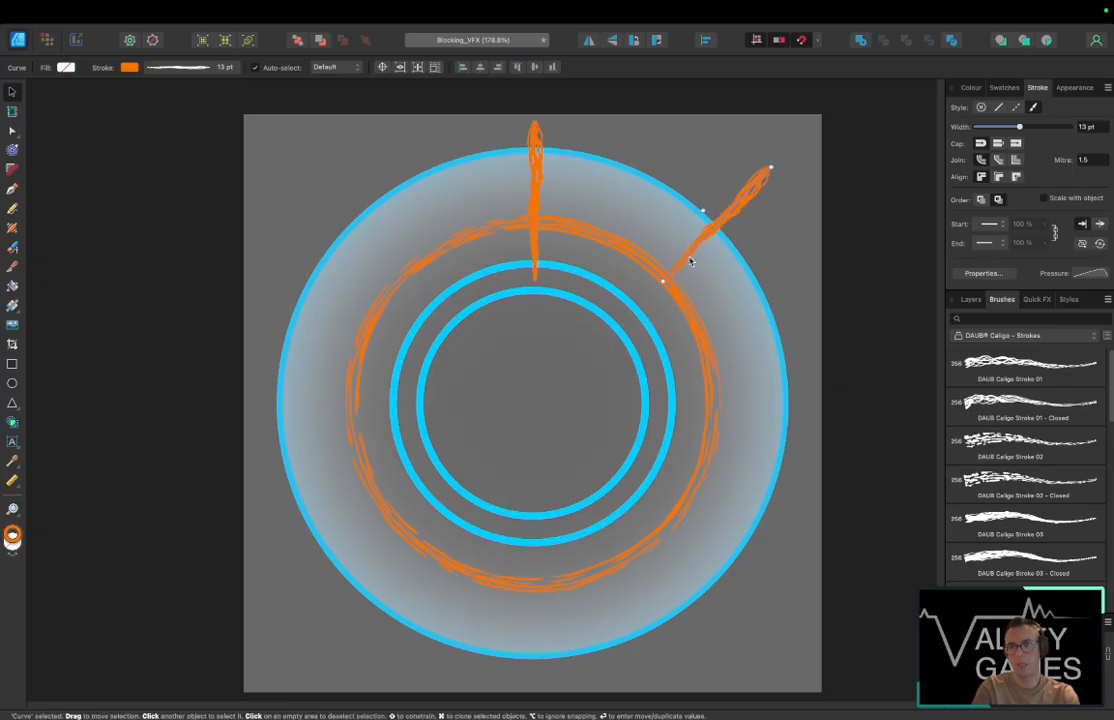
left_click_drag(663, 282, 620, 327)
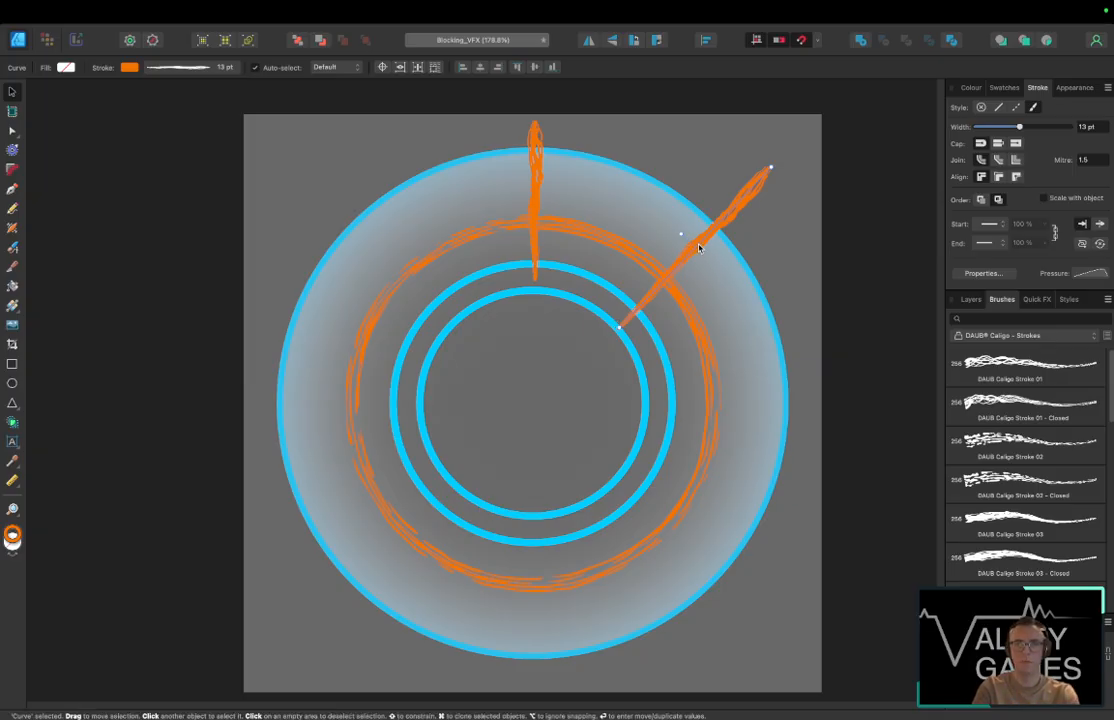
Step: Place further copies of the long streak at the rings' lower left and upper left, rotating each to point outward from the centre
mouse_move(699, 248)
left_mouse_down()
mouse_move(509, 417)
mouse_move(426, 524)
mouse_move(374, 565)
mouse_move(366, 580)
mouse_move(490, 659)
mouse_move(410, 659)
mouse_move(433, 649)
left_mouse_up()
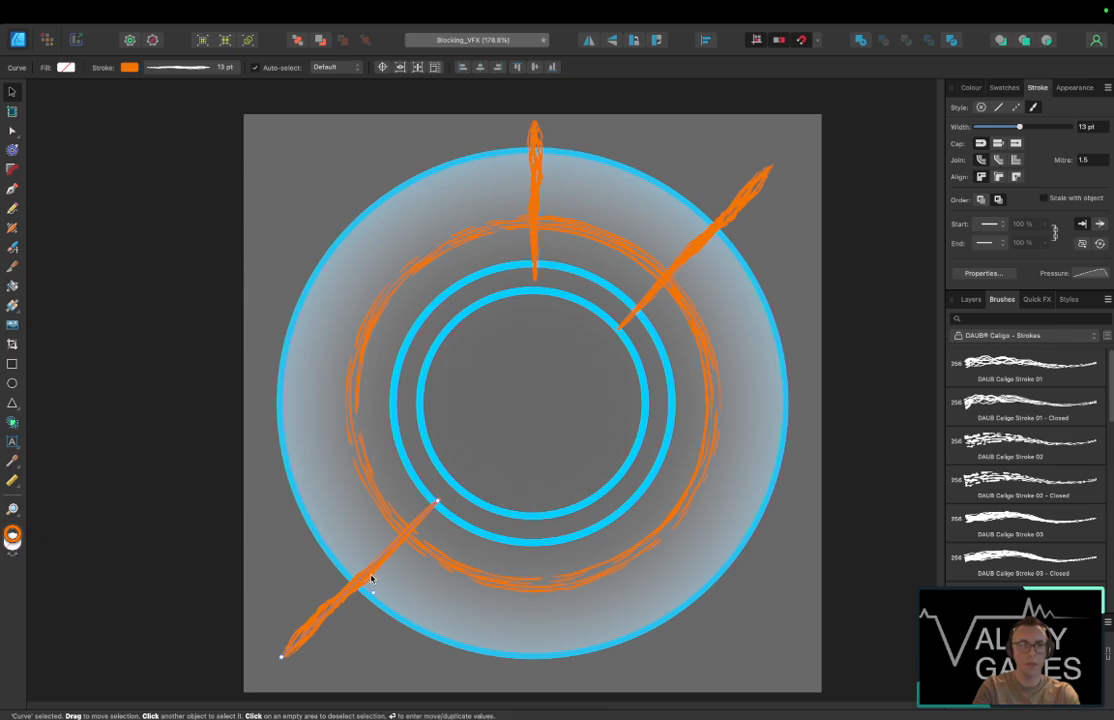
left_click(391, 384)
left_click(373, 572)
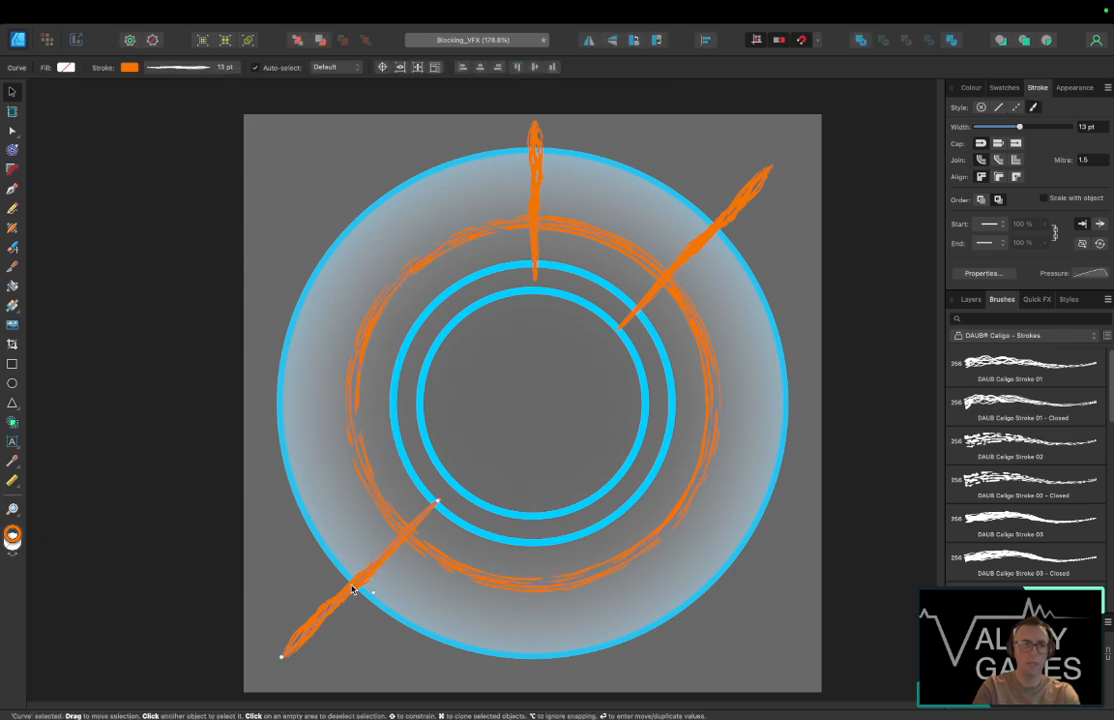
mouse_move(373, 572)
left_mouse_down()
mouse_move(366, 378)
mouse_move(347, 320)
mouse_move(318, 378)
mouse_move(284, 373)
left_mouse_up()
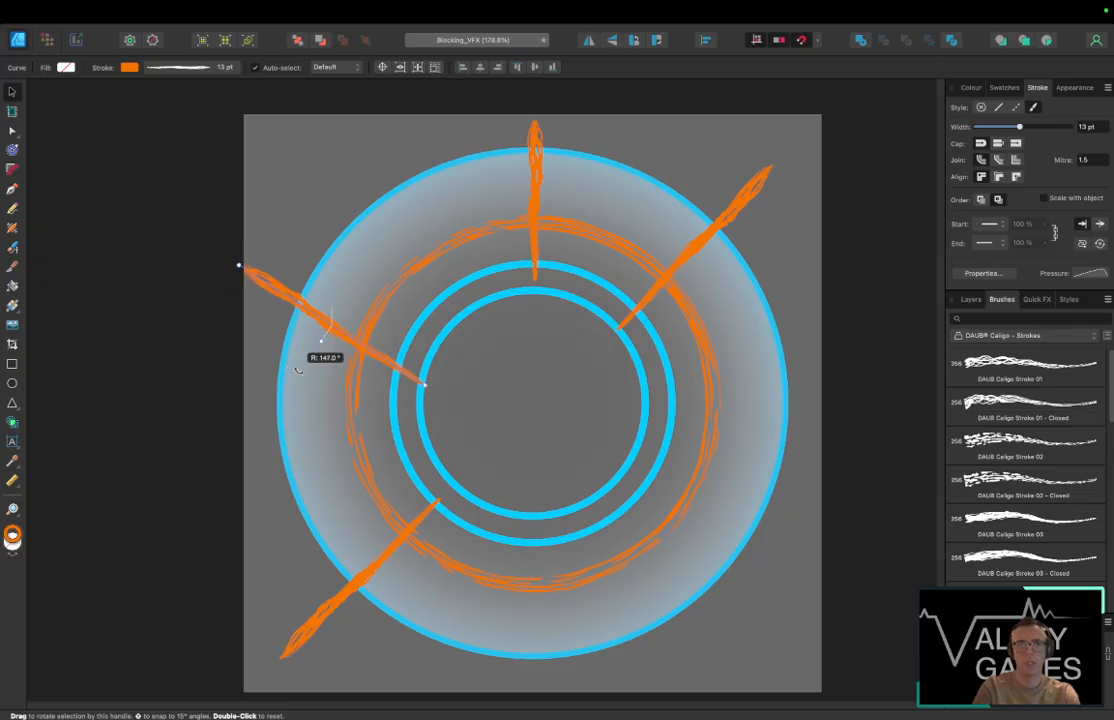
Step: Rotate and move the orange spark onto the ring's upper-left diagonal, and place a rotated copy on the lower-right diagonal
right_click(312, 316)
left_click(292, 305)
mouse_move(290, 300)
left_mouse_down()
mouse_move(324, 228)
mouse_move(305, 208)
left_mouse_up()
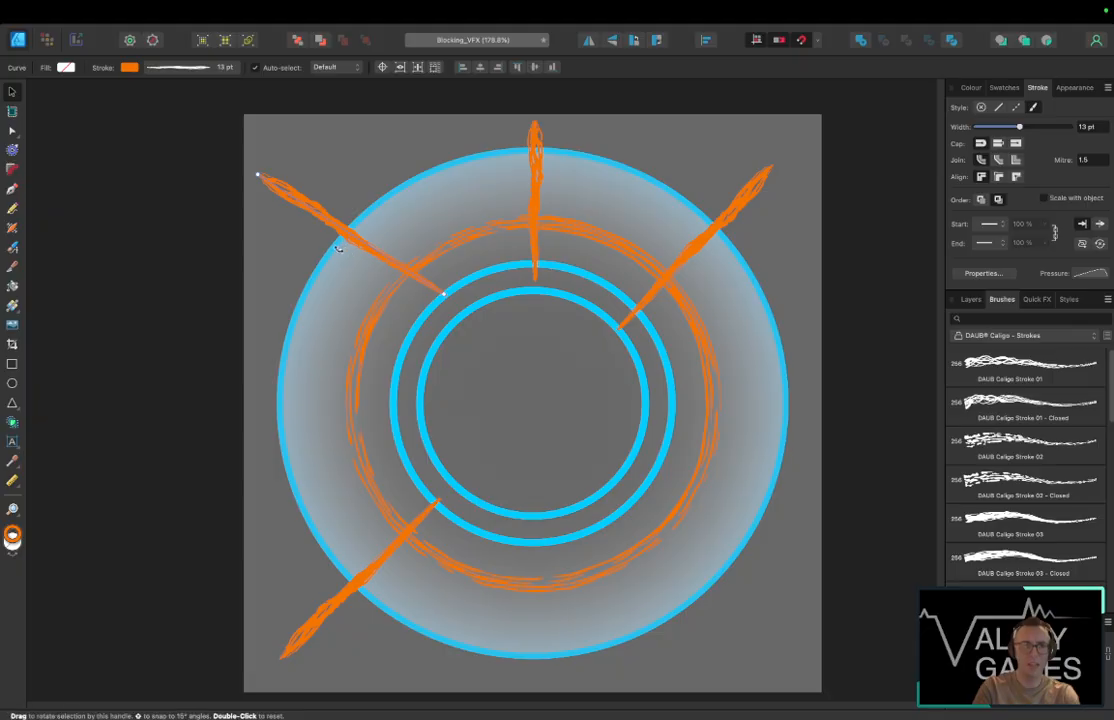
left_click_drag(343, 246, 320, 263)
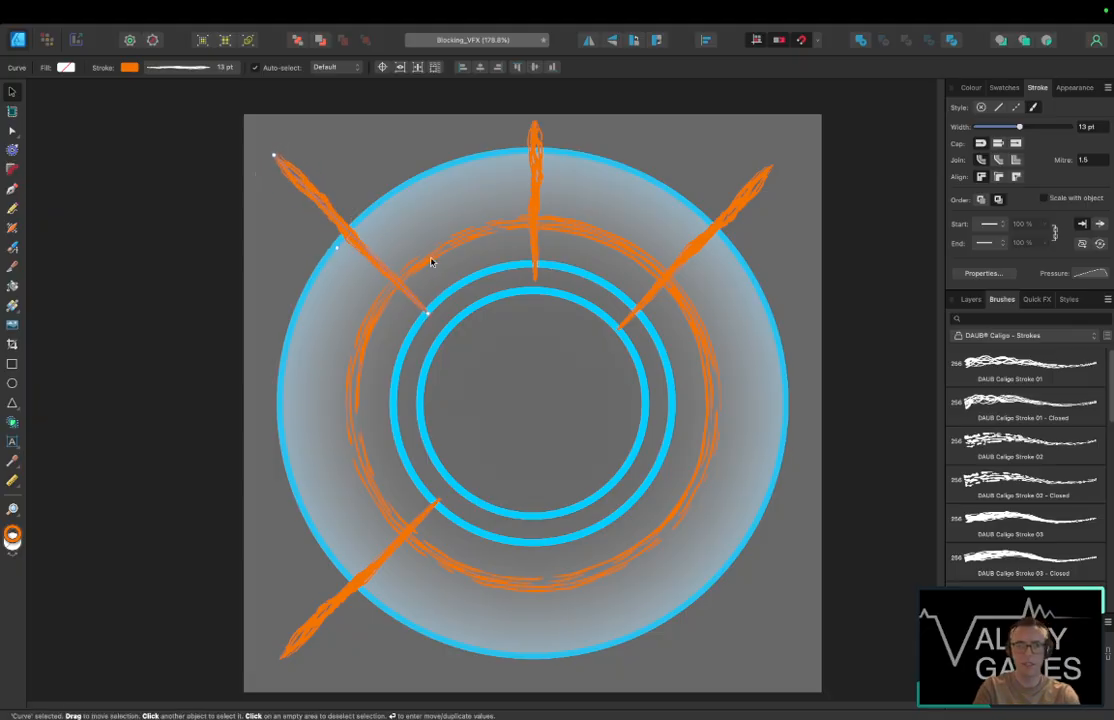
mouse_move(362, 247)
left_mouse_down()
mouse_move(624, 535)
mouse_move(699, 577)
mouse_move(652, 453)
mouse_move(776, 400)
mouse_move(810, 471)
mouse_move(823, 462)
left_mouse_up()
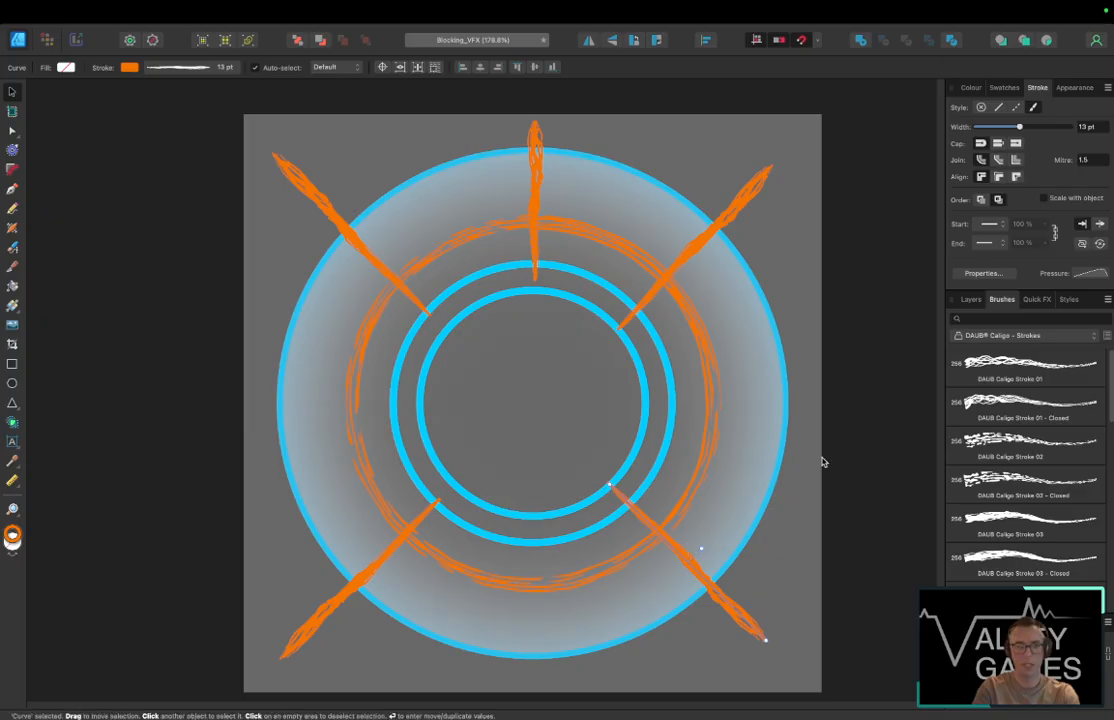
Step: Duplicate the lower-right spark and fit a slightly shorter copy parallel to it, on its upper side
mouse_move(709, 587)
left_mouse_down()
mouse_move(745, 549)
mouse_move(729, 565)
left_mouse_up()
mouse_move(785, 620)
left_mouse_down()
mouse_move(732, 599)
mouse_move(709, 571)
left_mouse_up()
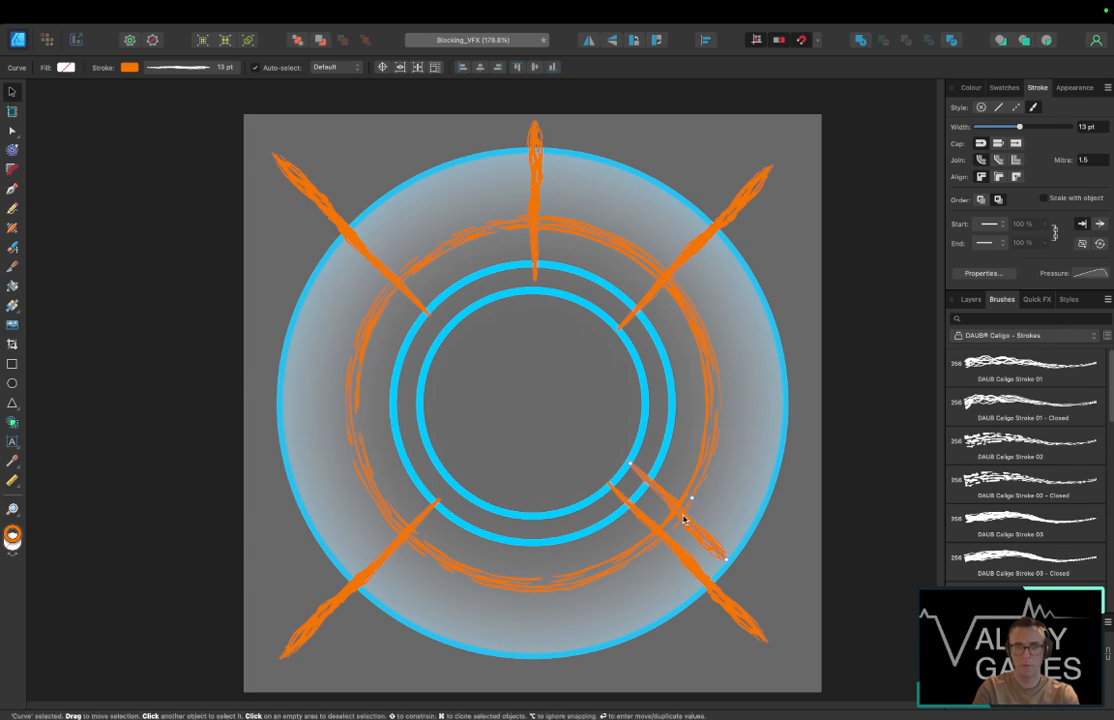
left_click_drag(686, 517, 704, 553)
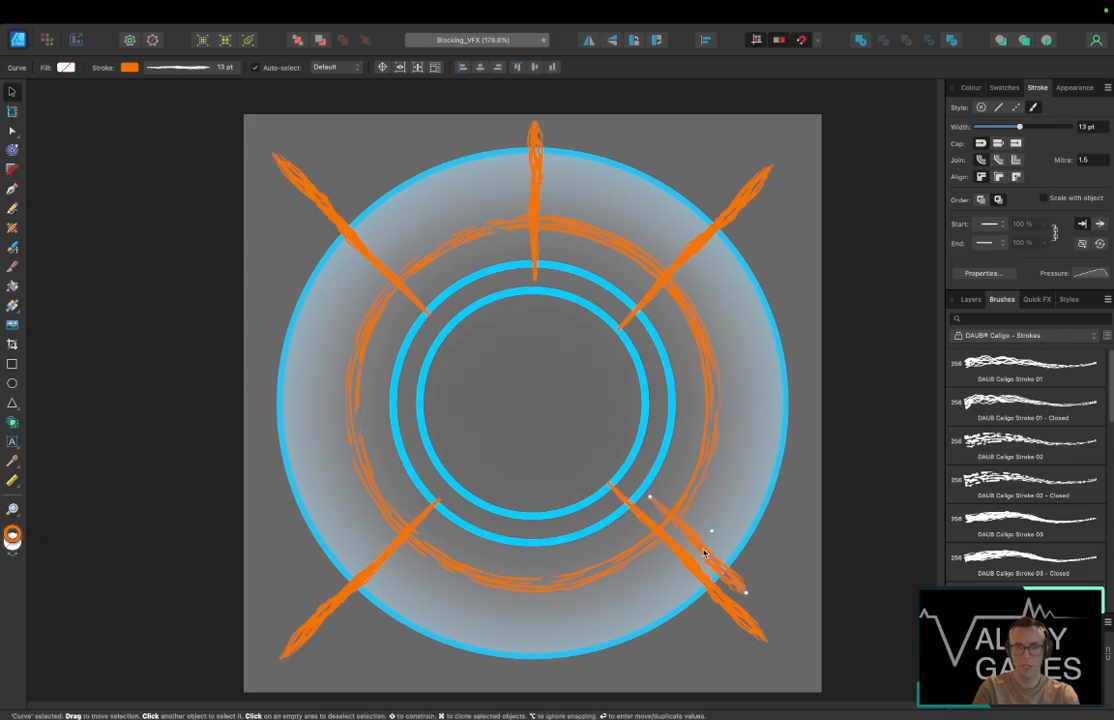
left_click_drag(658, 504, 628, 478)
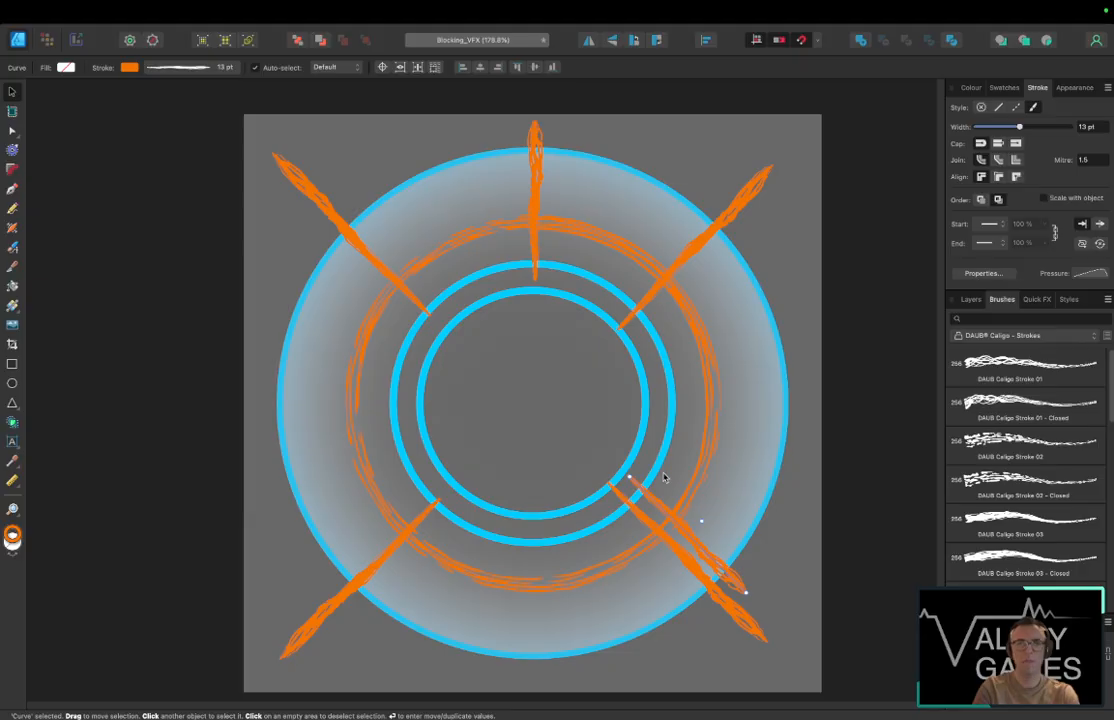
Step: Duplicate the lower-left spark as a small one beside it, and place another small copy on the outer ring's left edge
left_click(370, 576)
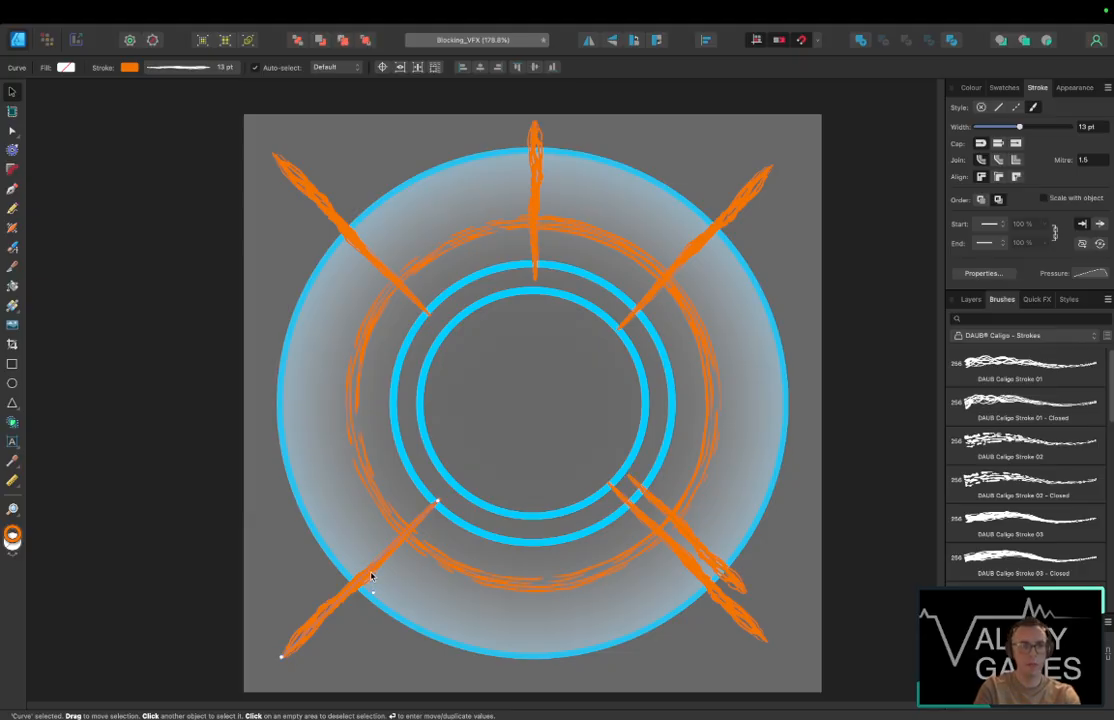
left_click_drag(370, 576, 355, 560)
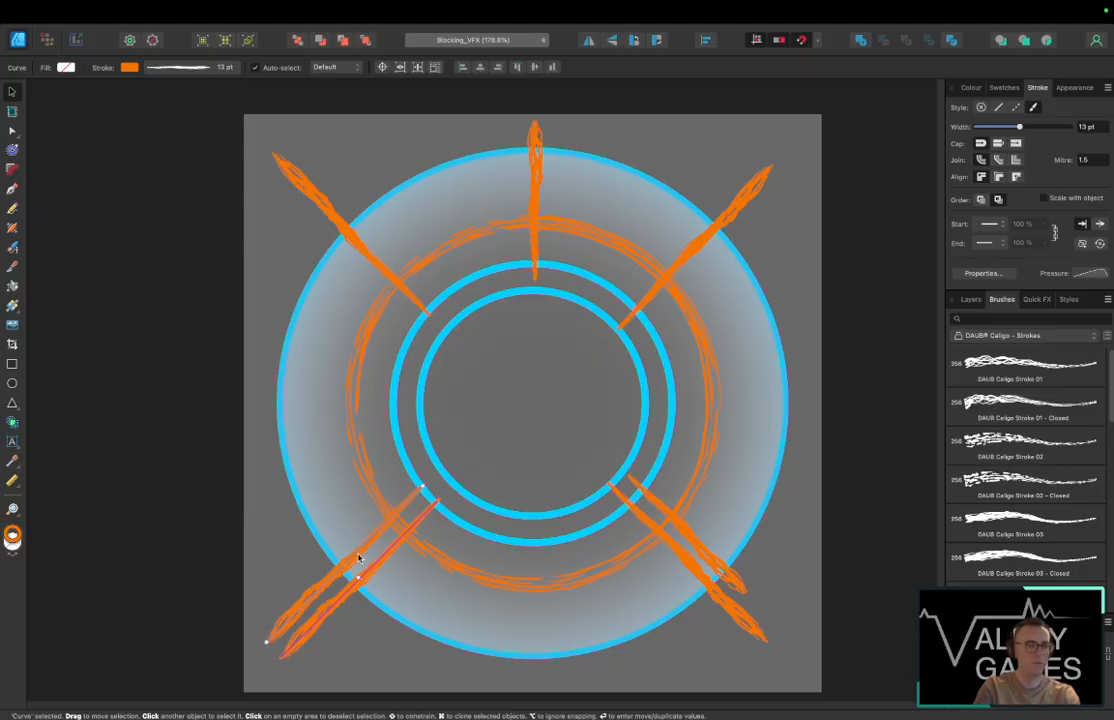
mouse_move(424, 481)
left_mouse_down()
mouse_move(325, 550)
mouse_move(308, 585)
mouse_move(315, 603)
mouse_move(325, 596)
left_mouse_up()
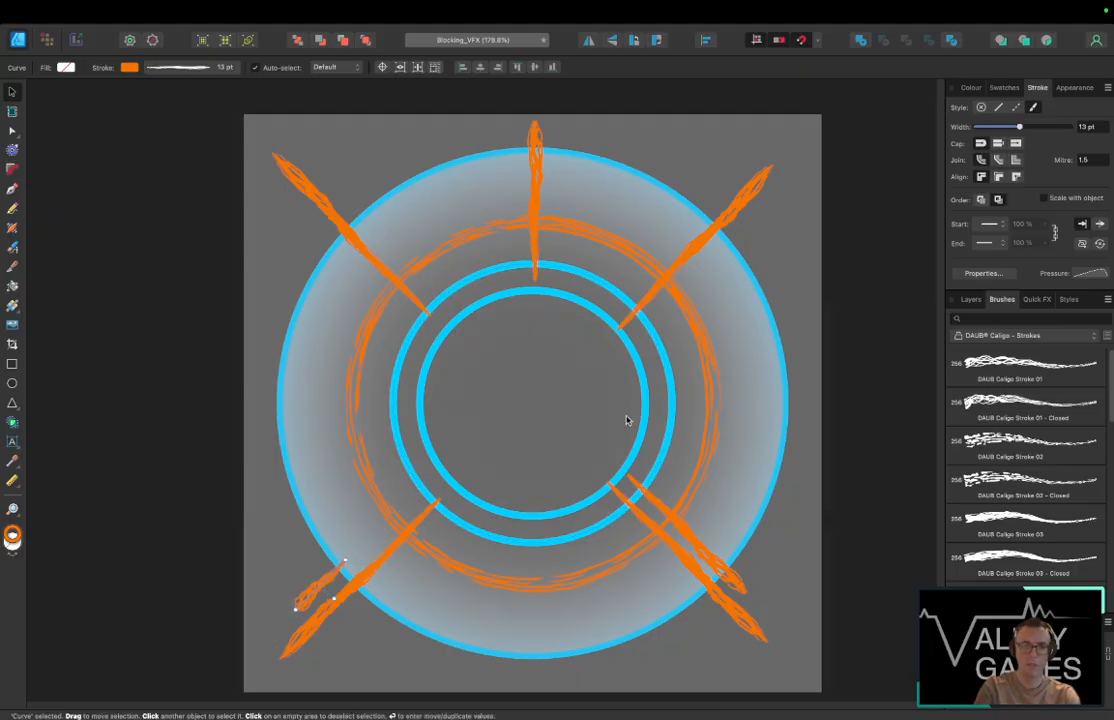
left_click(850, 403)
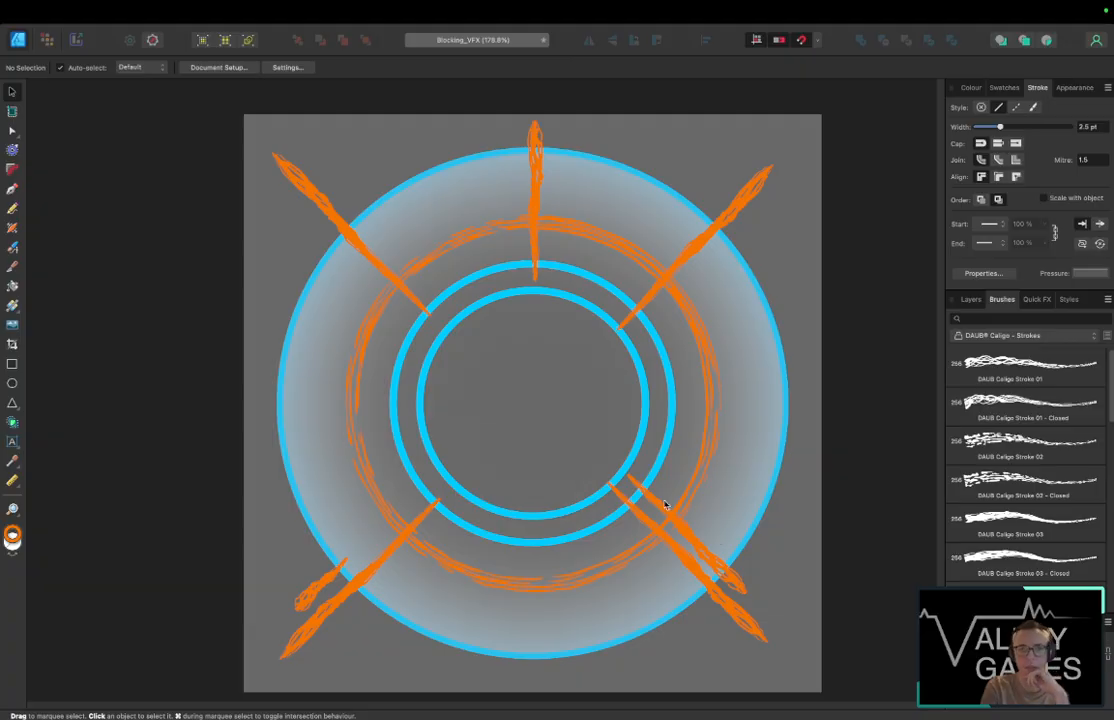
left_click(316, 588)
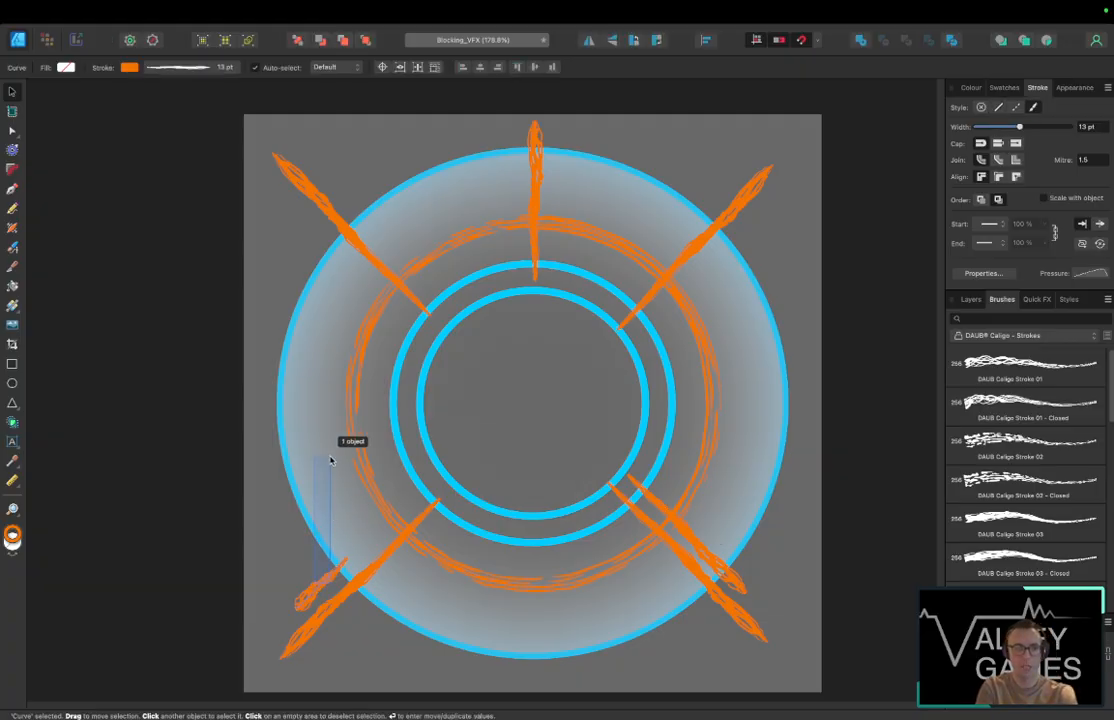
left_click_drag(309, 576, 297, 450)
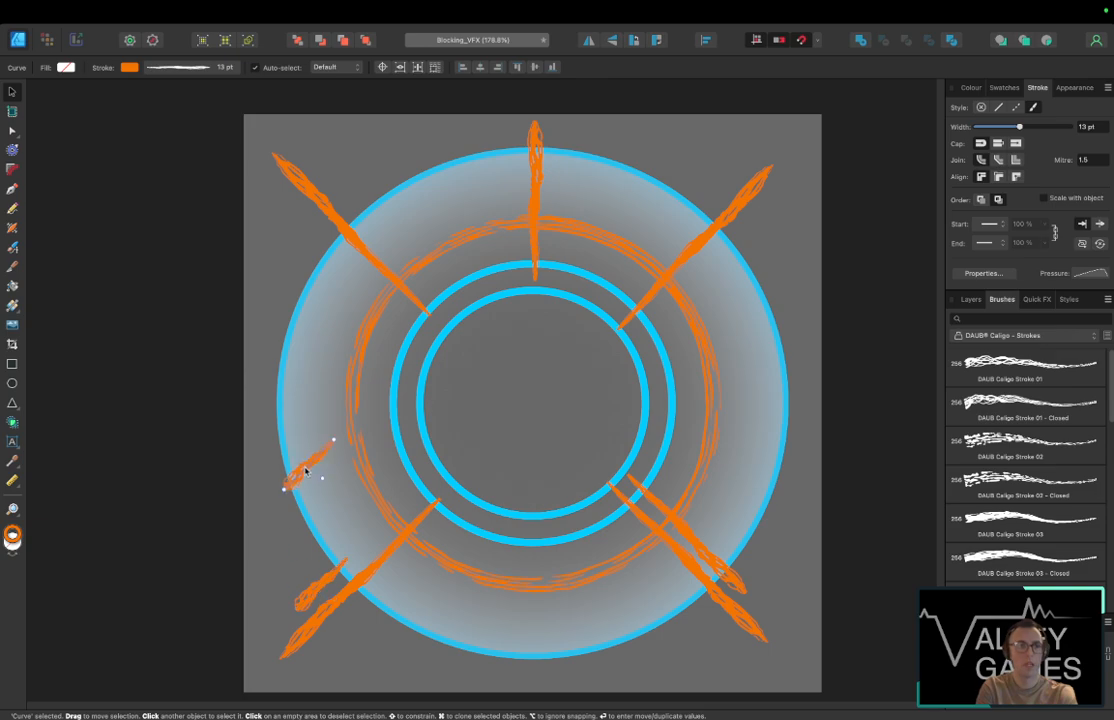
Step: Collapse the sparks layer and rename it Orange_Sparks
left_click(965, 300)
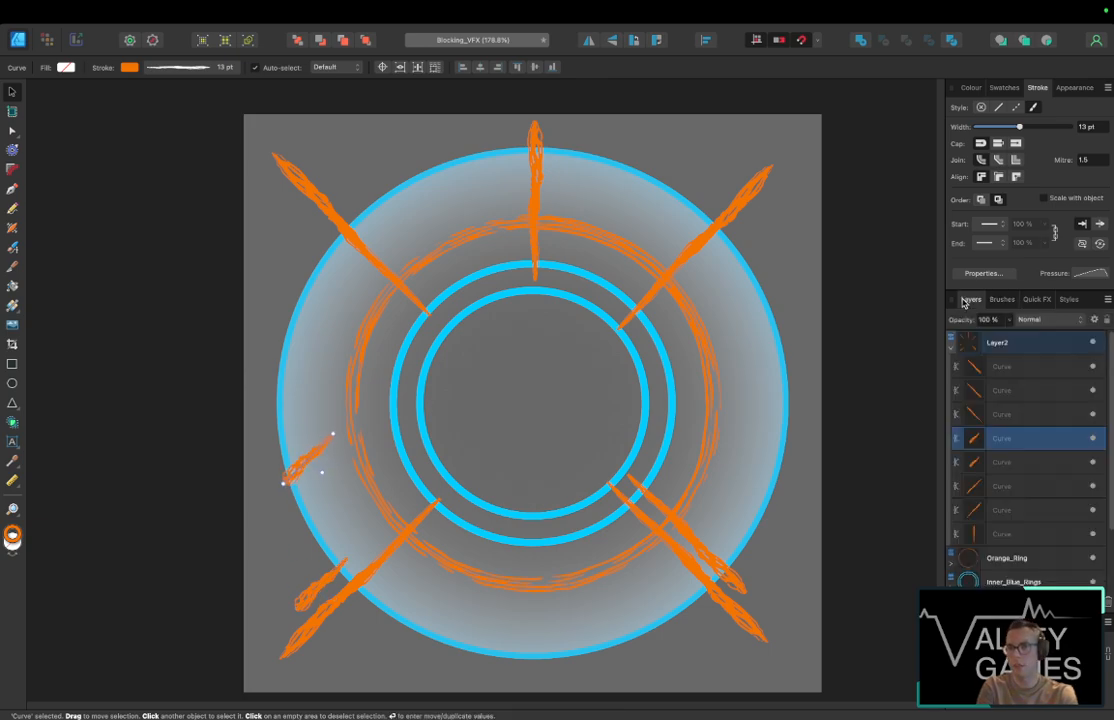
left_click(951, 347)
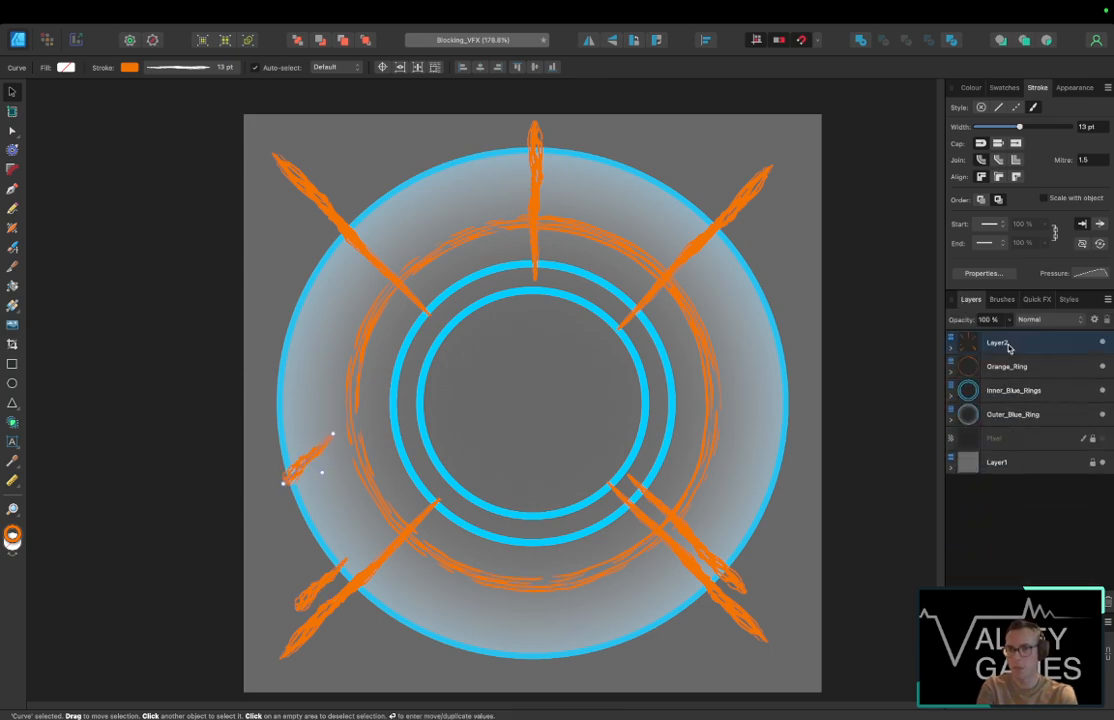
double_click(1021, 343)
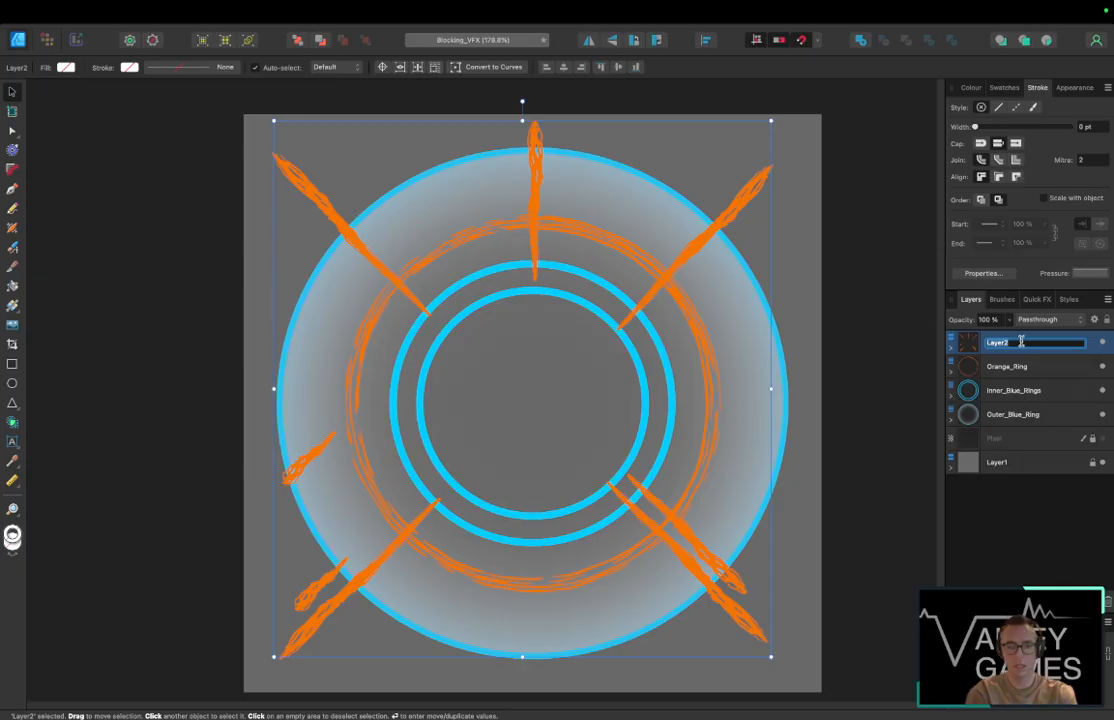
type("Orange_Spark")
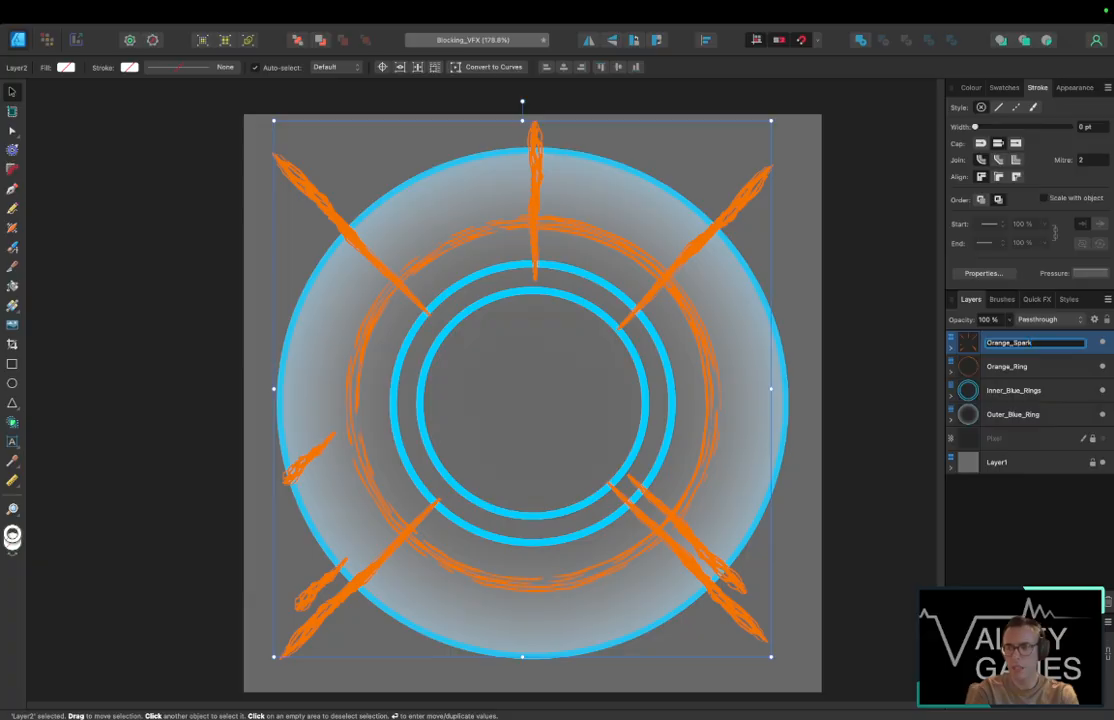
type("s")
key("Return")
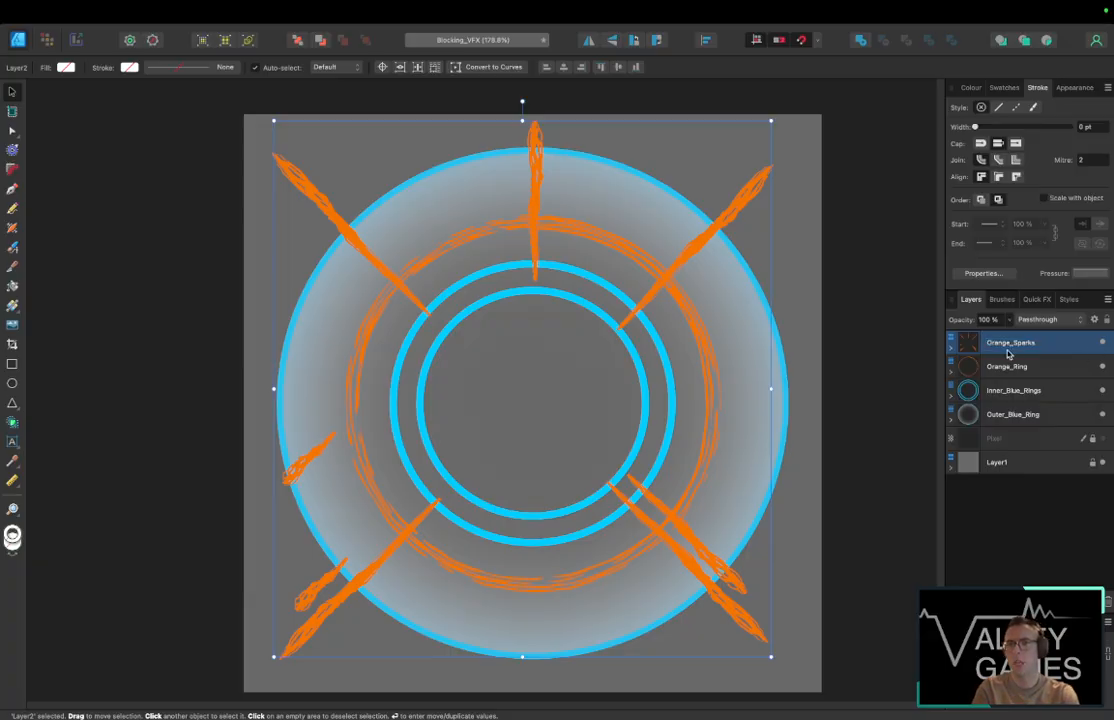
Step: Add a new layer above Orange_Sparks and move the small spark on the outer ring's left edge into it
left_click(1072, 602)
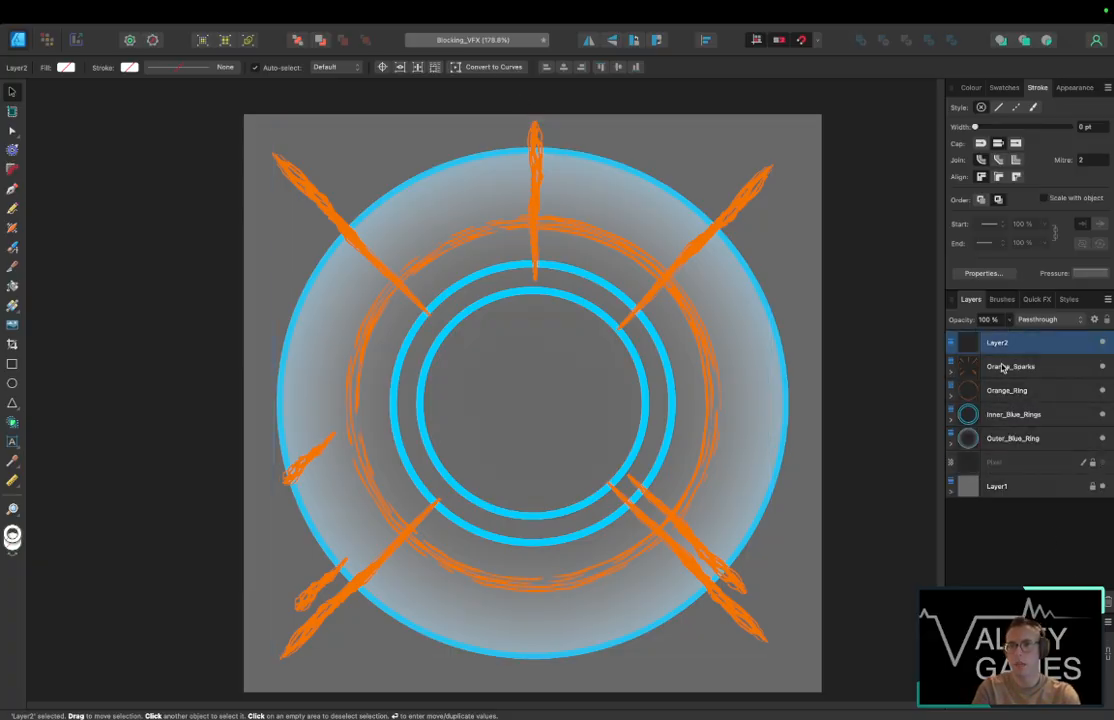
left_click(290, 469)
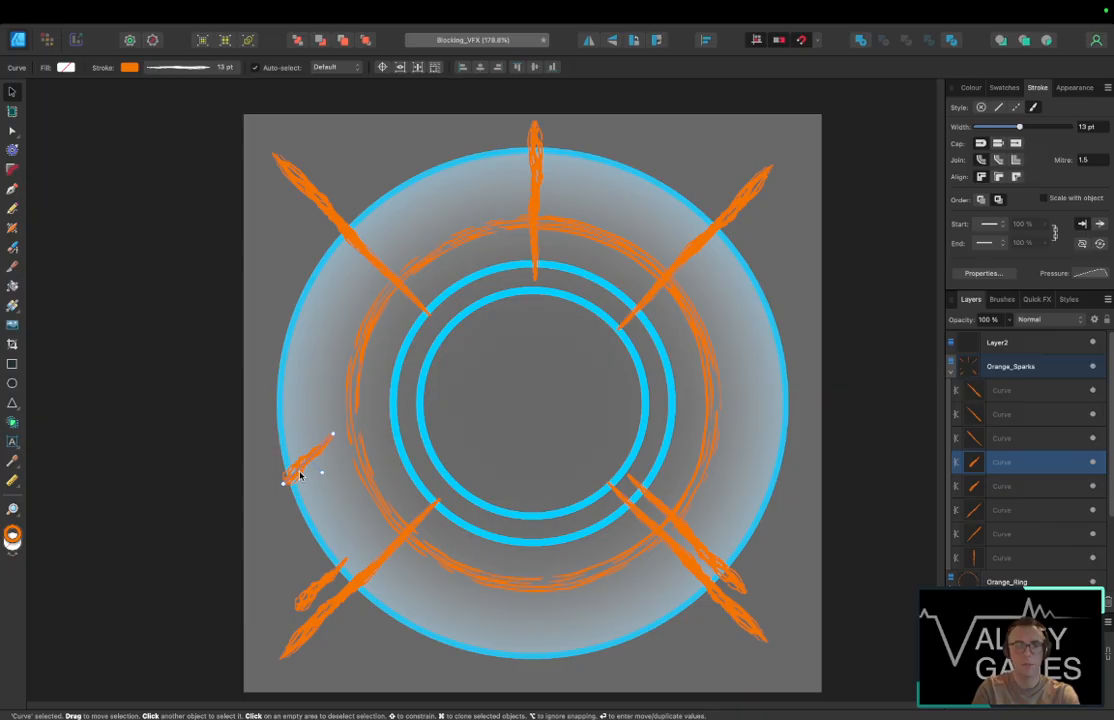
key("Delete")
left_click(1027, 343)
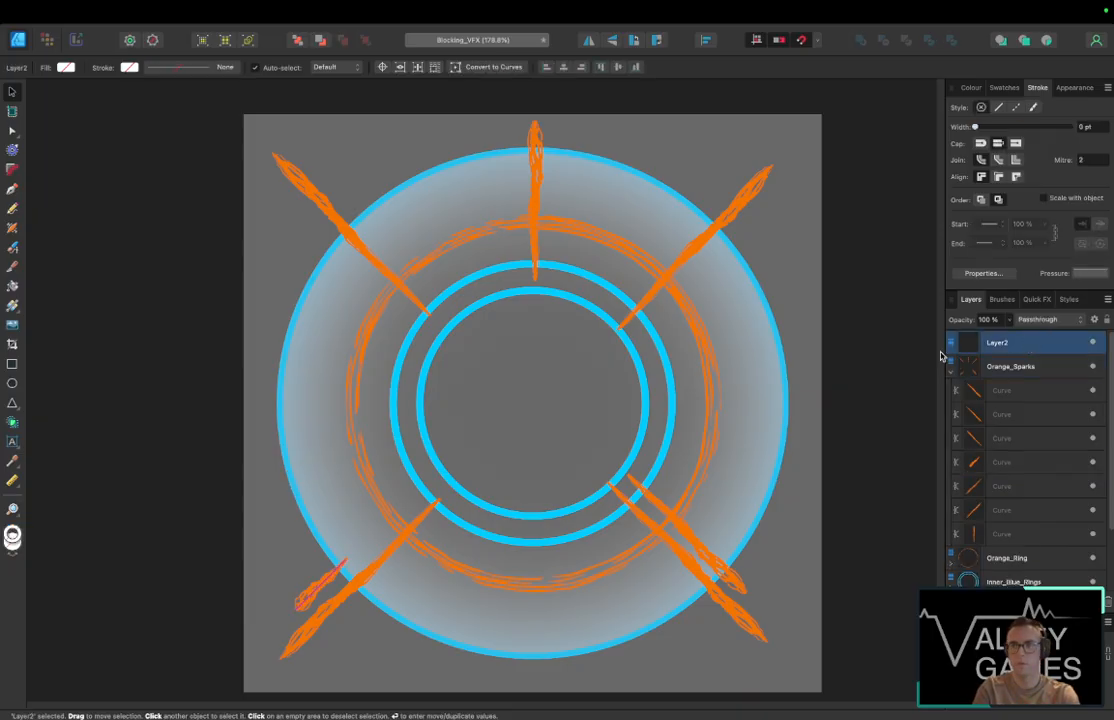
key("ctrl+v")
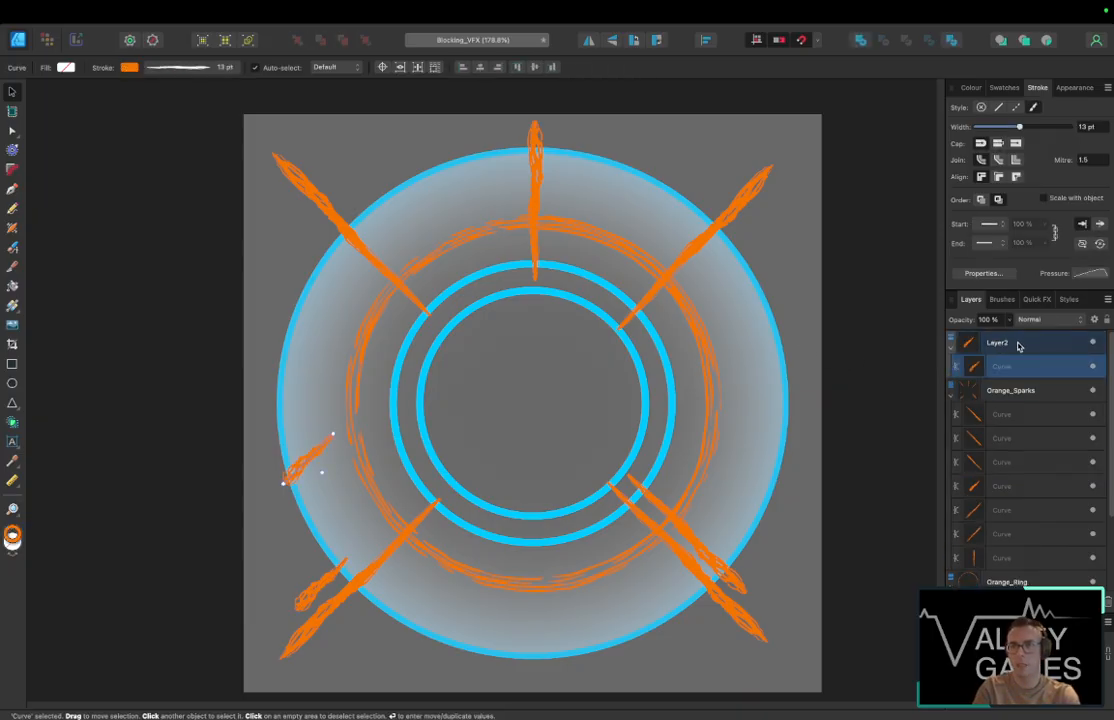
Step: Rename the new layer holding the small spark Blue_Sparks
double_click(1017, 343)
type("Blue")
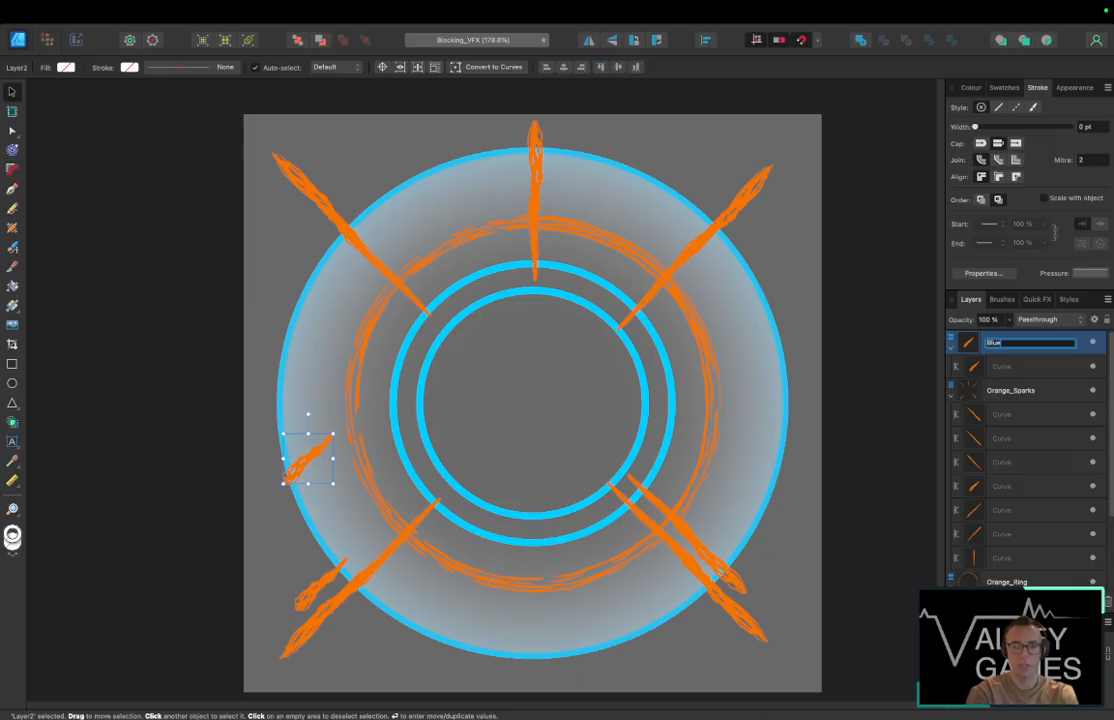
type("_Sparks")
key("Return")
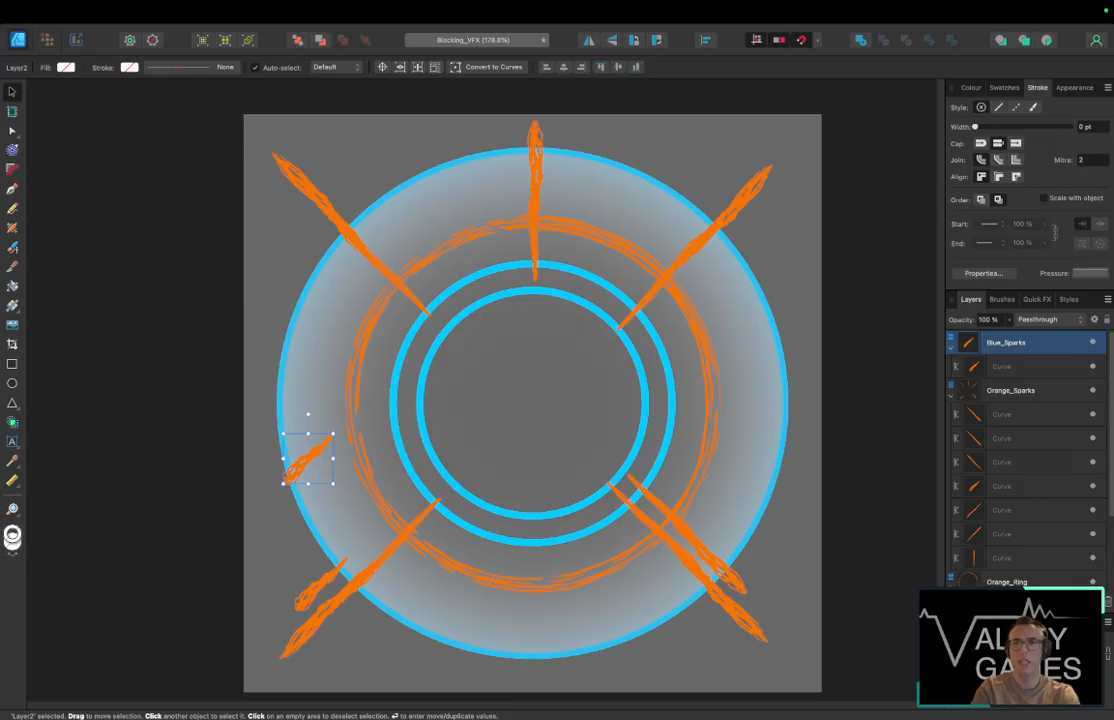
Step: Recolour the stroke of the Blue_Sparks layer to the same light blue as the rings
mouse_move(1090, 12)
left_click(971, 87)
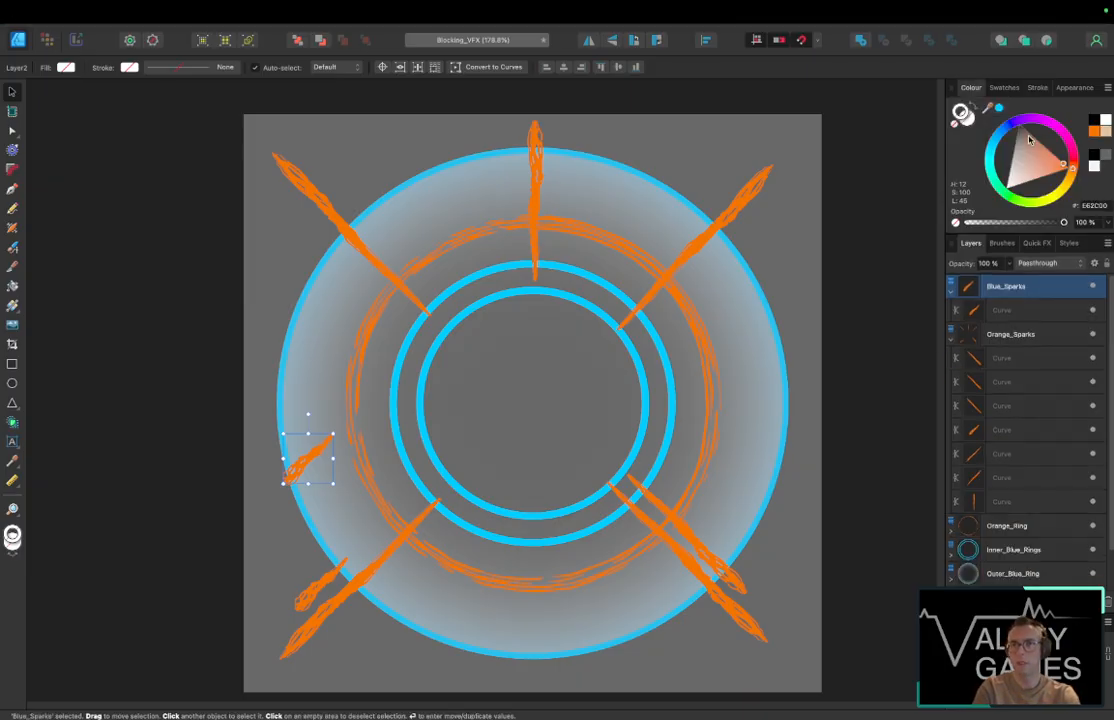
left_click(998, 109)
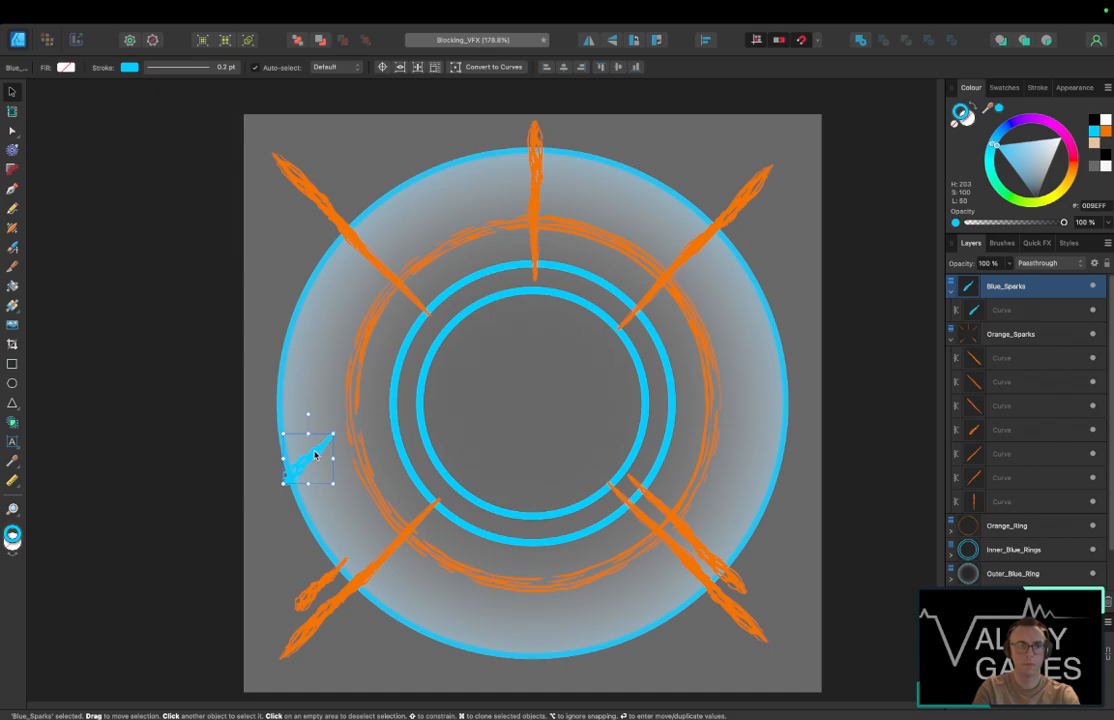
Step: Shrink the blue spark, move it just outside the outer ring's left edge, and set its stroke width to 4.5 pt
left_click_drag(315, 455, 283, 444)
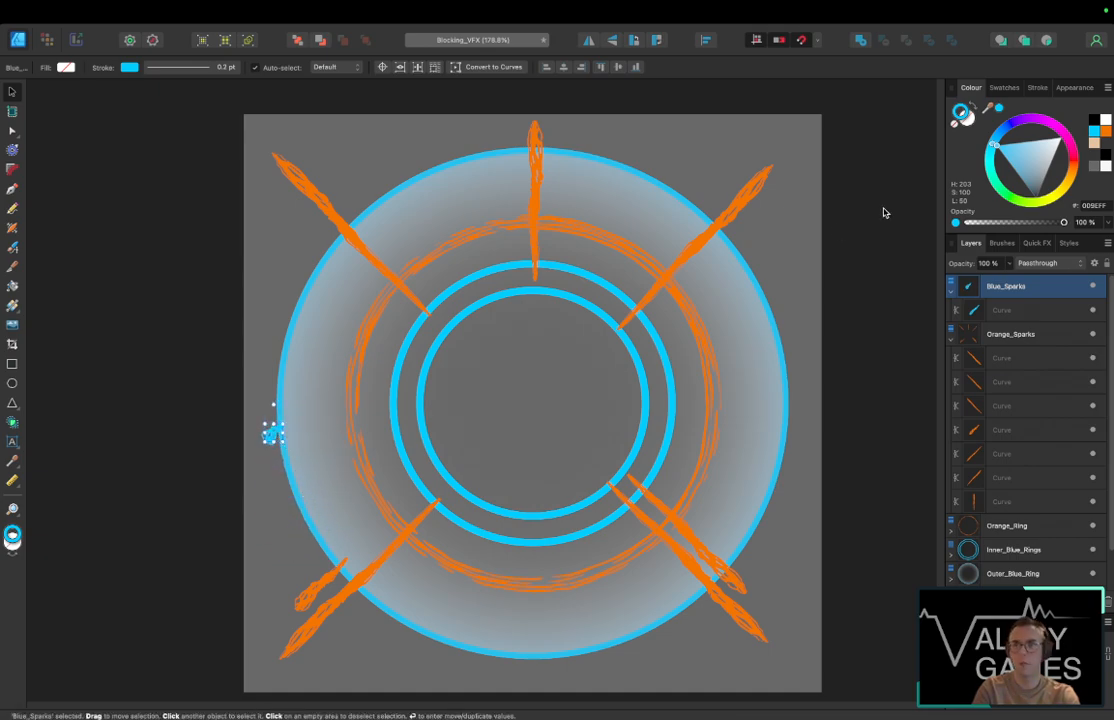
left_click(1037, 87)
left_click(980, 128)
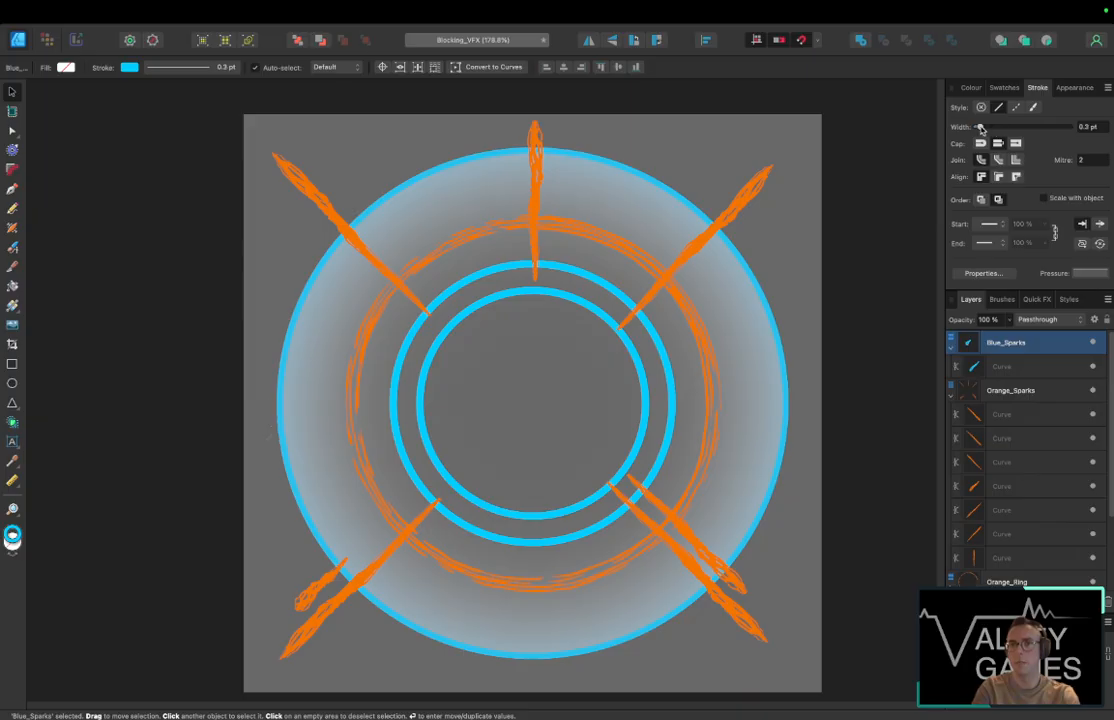
mouse_move(980, 128)
left_mouse_down()
mouse_move(1019, 126)
mouse_move(1004, 127)
left_mouse_up()
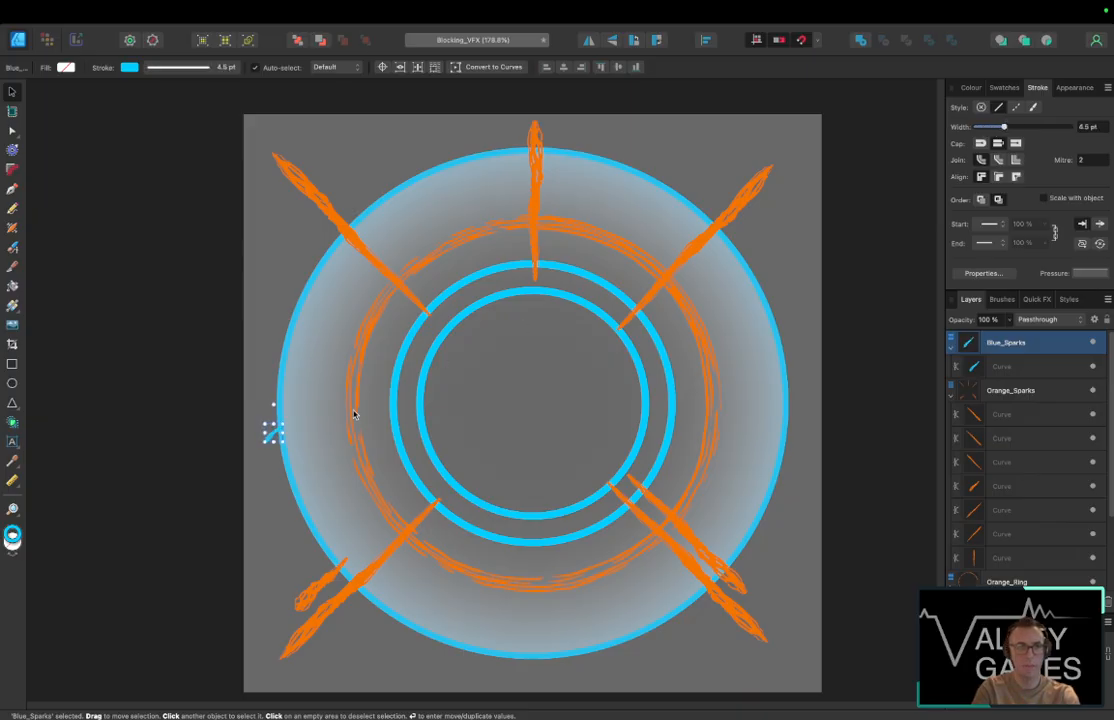
Step: Duplicate the blue spark and distribute five rotated sparks around the outer ring
left_click_drag(279, 436, 665, 243)
key("super+j")
key("super+j")
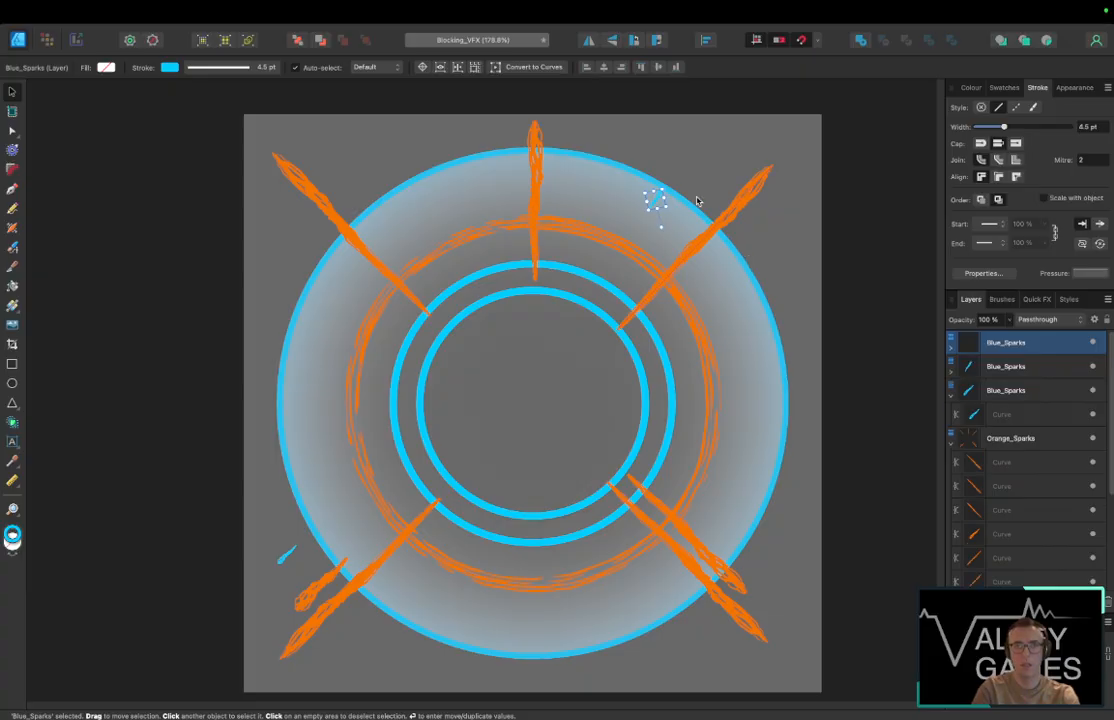
left_click_drag(654, 199, 443, 179)
key("super+j")
key("super+j")
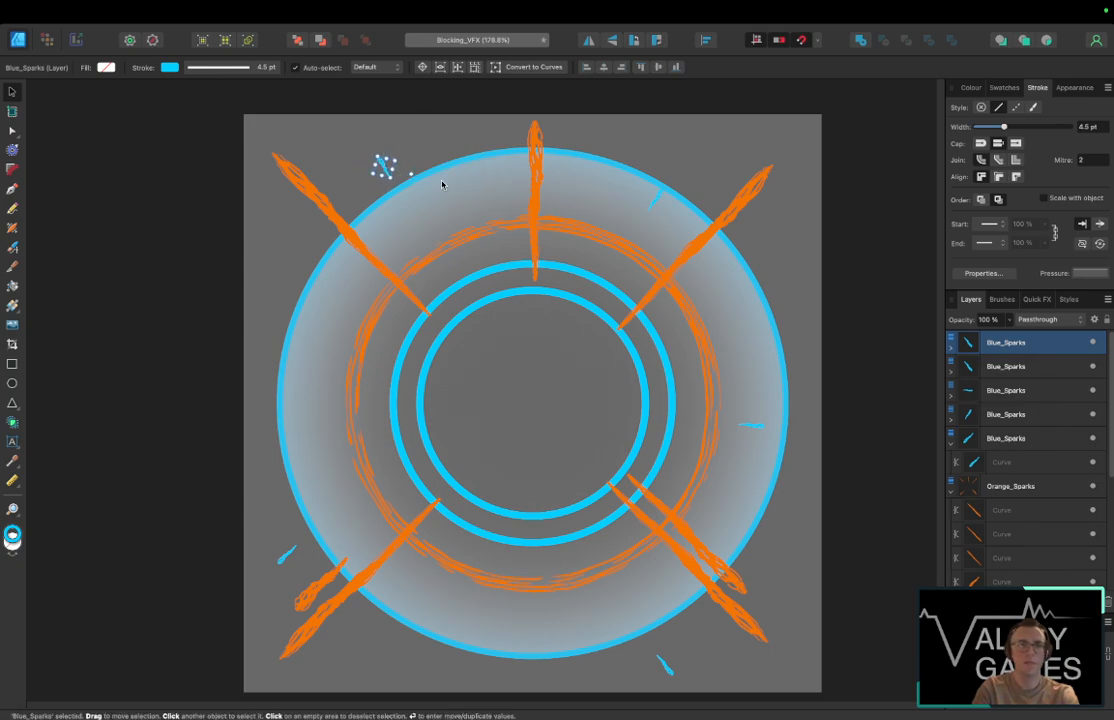
left_click(881, 279)
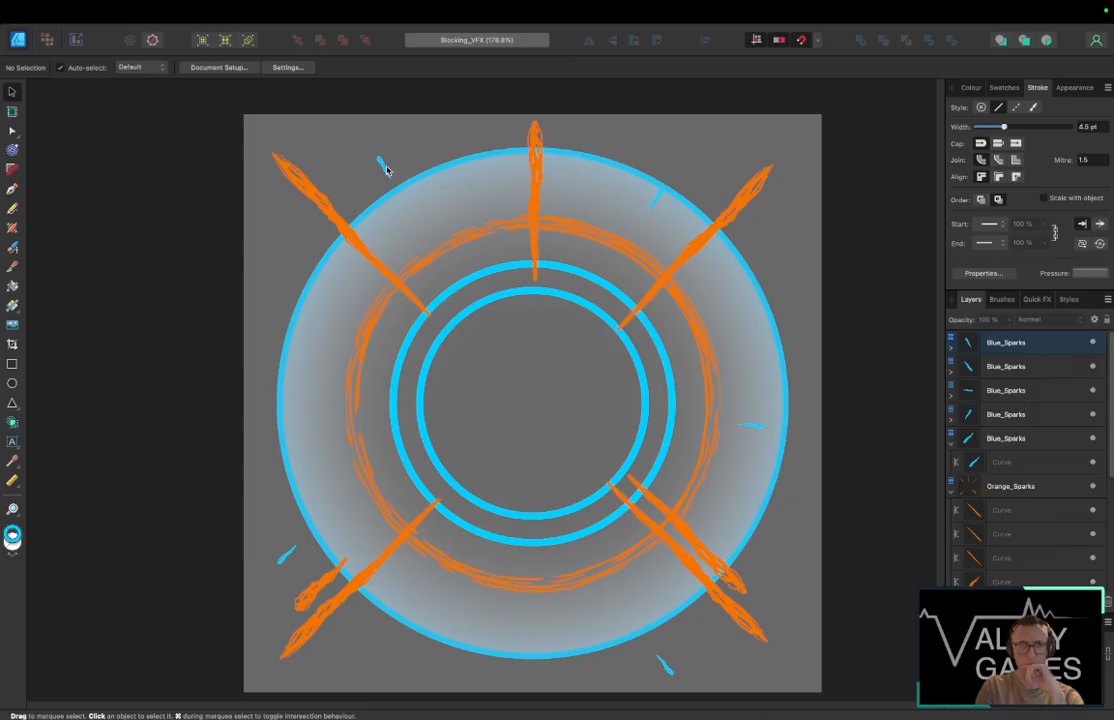
Step: Move the blue spark curve from the second Blue_Sparks layer into the topmost Blue_Sparks layer, alongside its existing curve
left_click(386, 170)
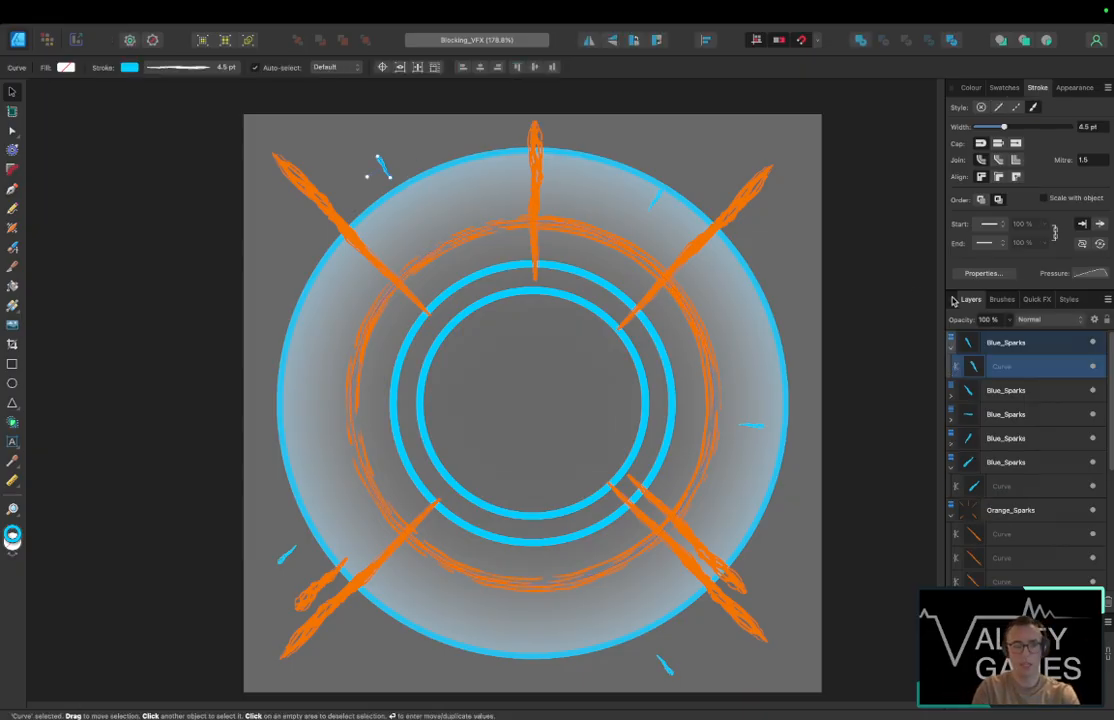
left_click(951, 351)
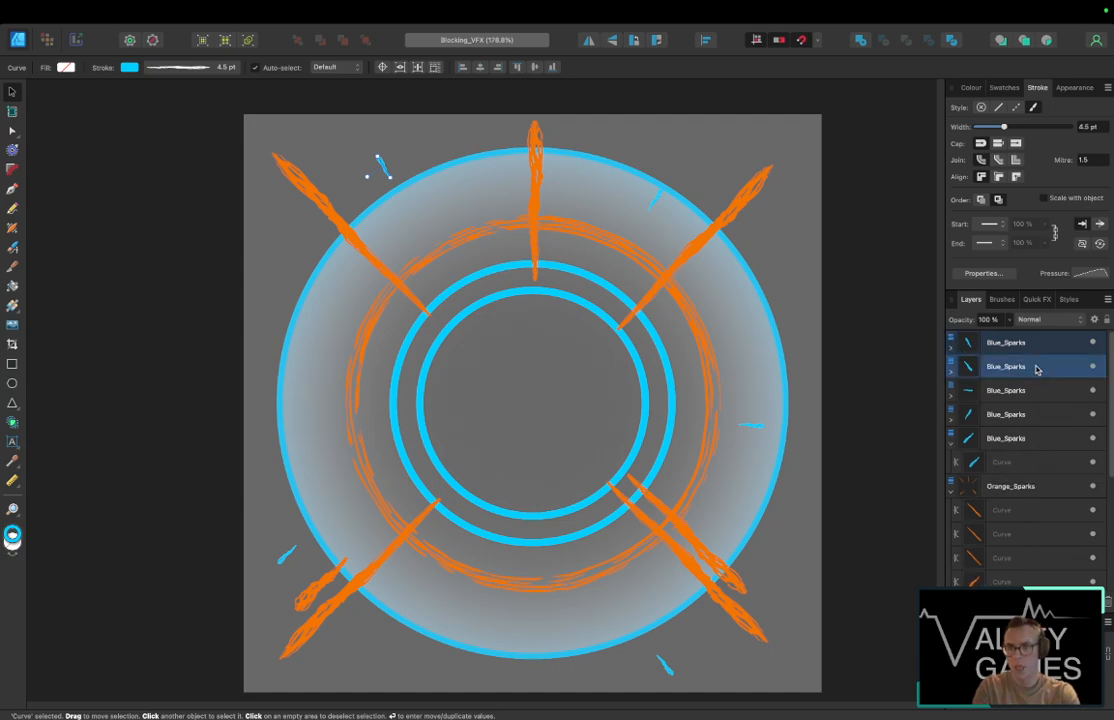
left_click(1036, 368)
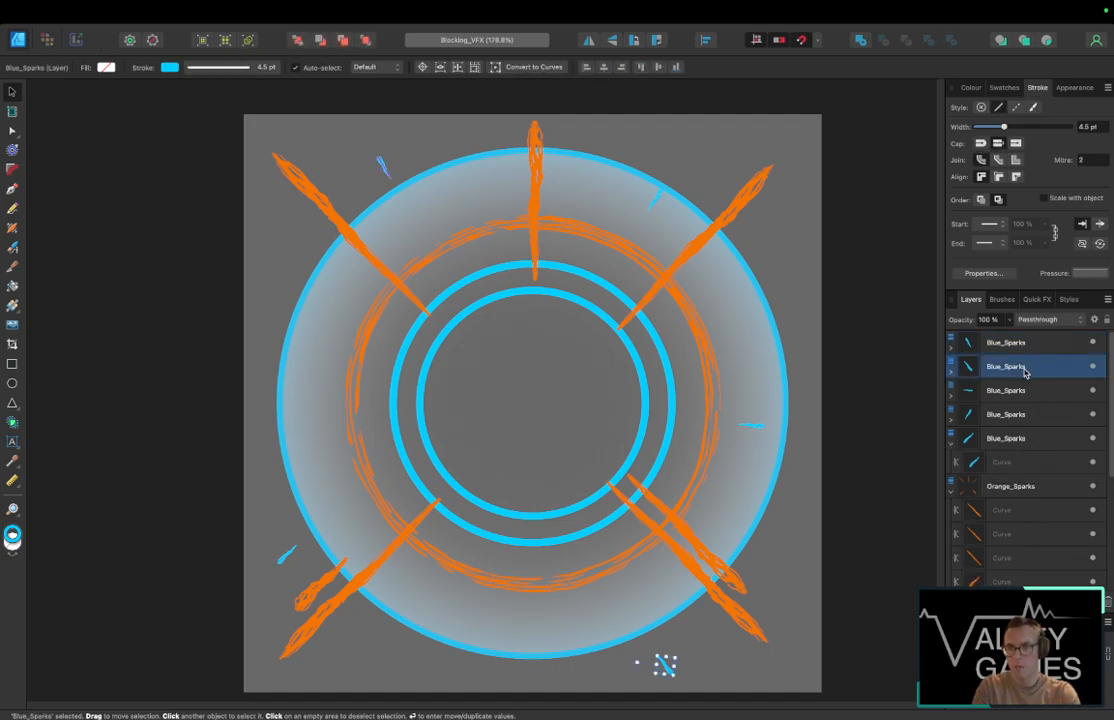
left_click(949, 375)
left_click(958, 390)
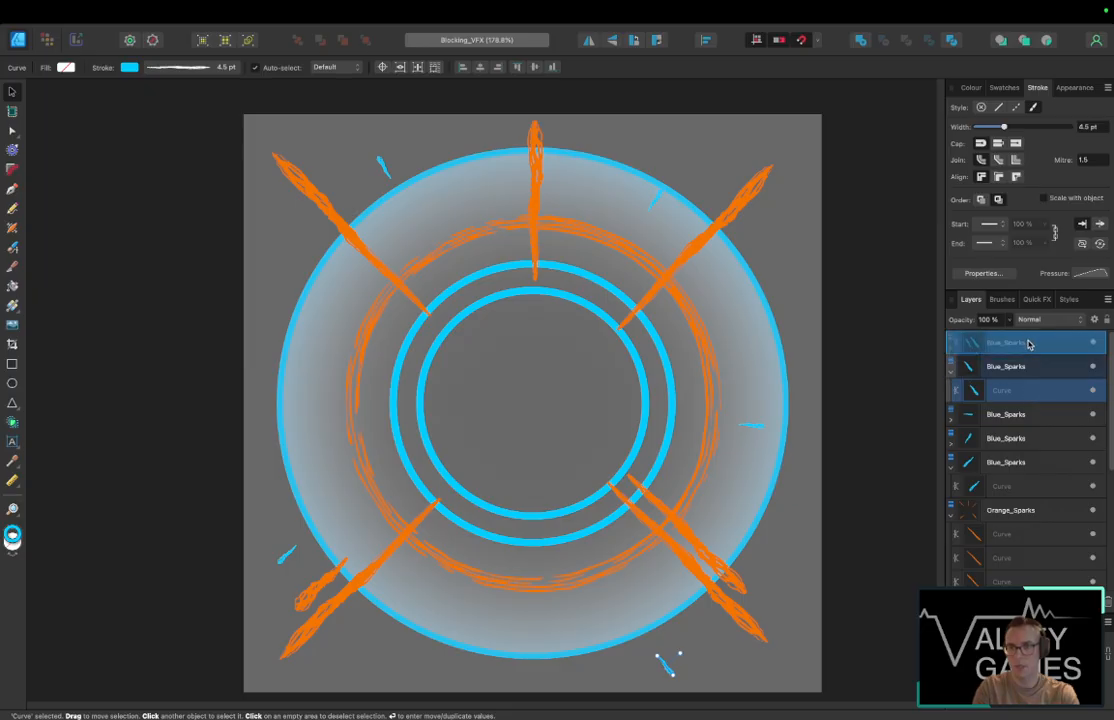
left_click_drag(1029, 344, 1029, 346)
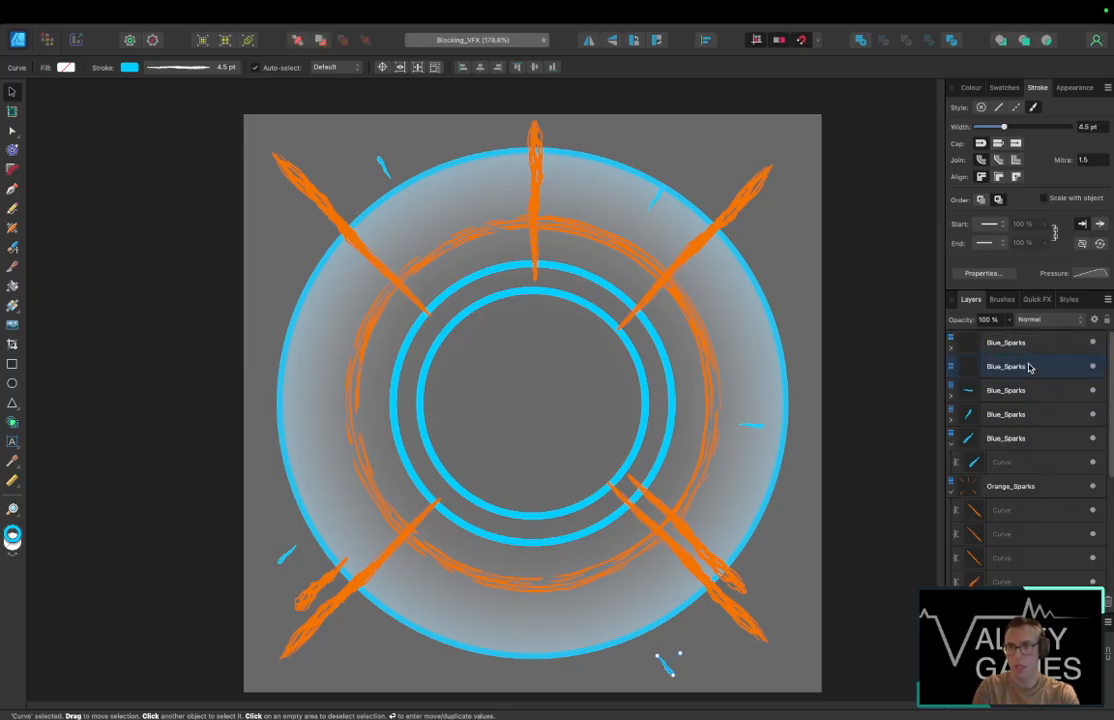
left_click(1029, 368)
left_click(949, 349)
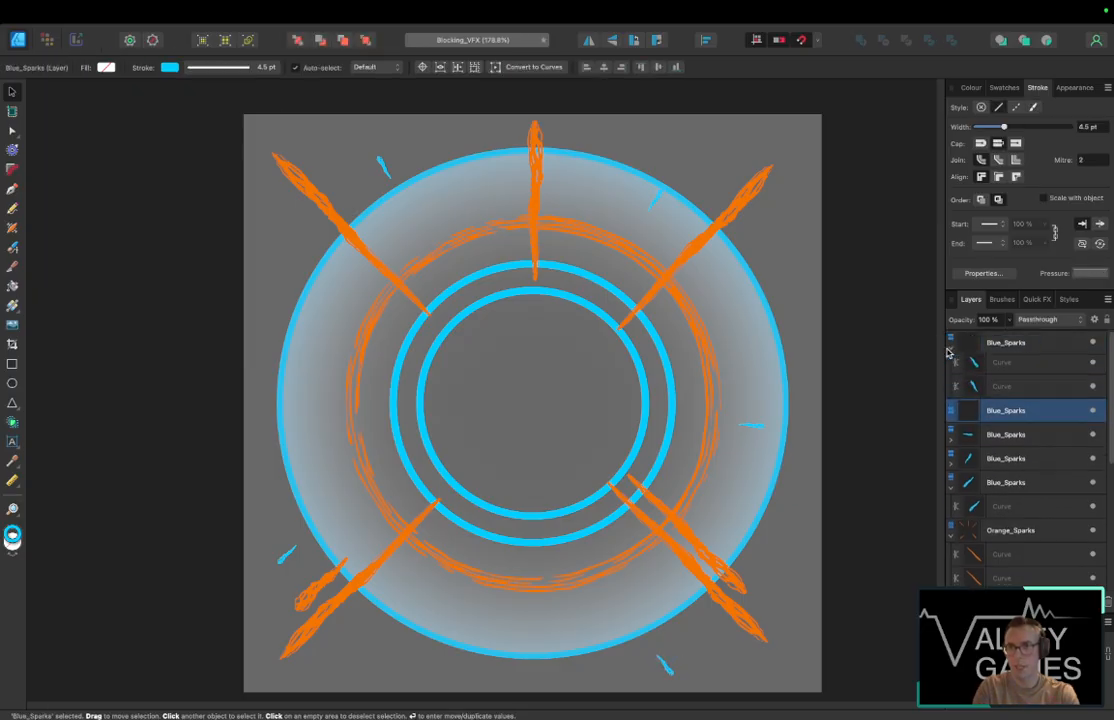
Step: Delete the emptied Blue_Sparks layer, gather the other three spark layers into the topmost Blue_Sparks layer, and collapse the sparks layers
right_click(1025, 416)
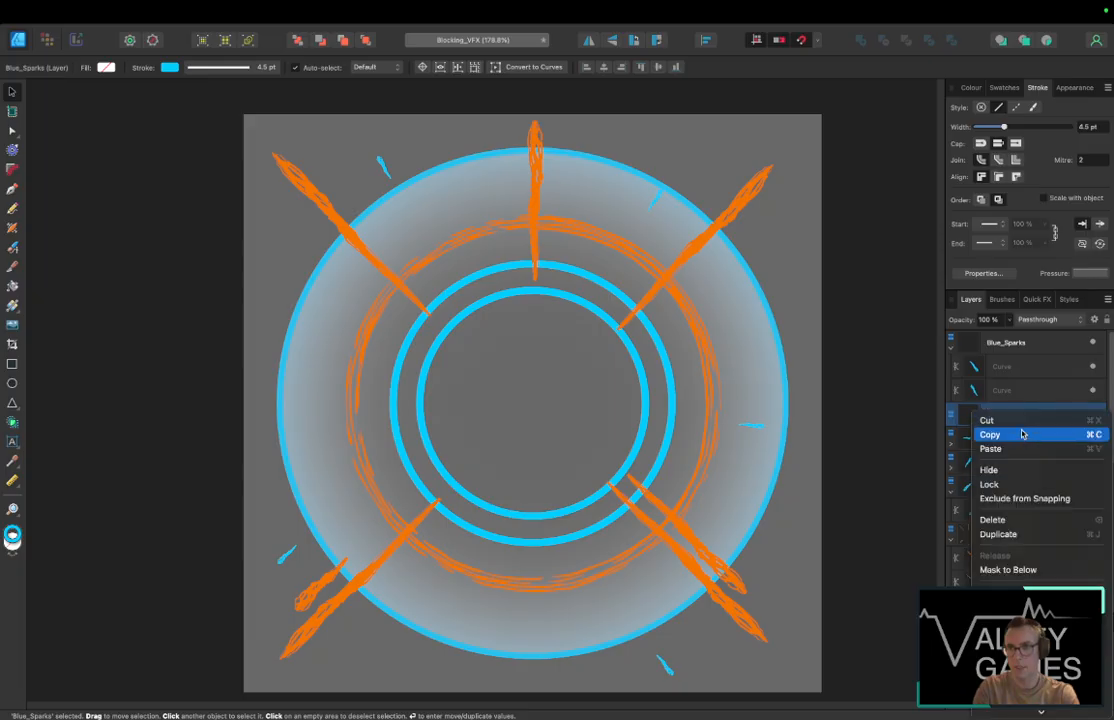
left_click(1019, 526)
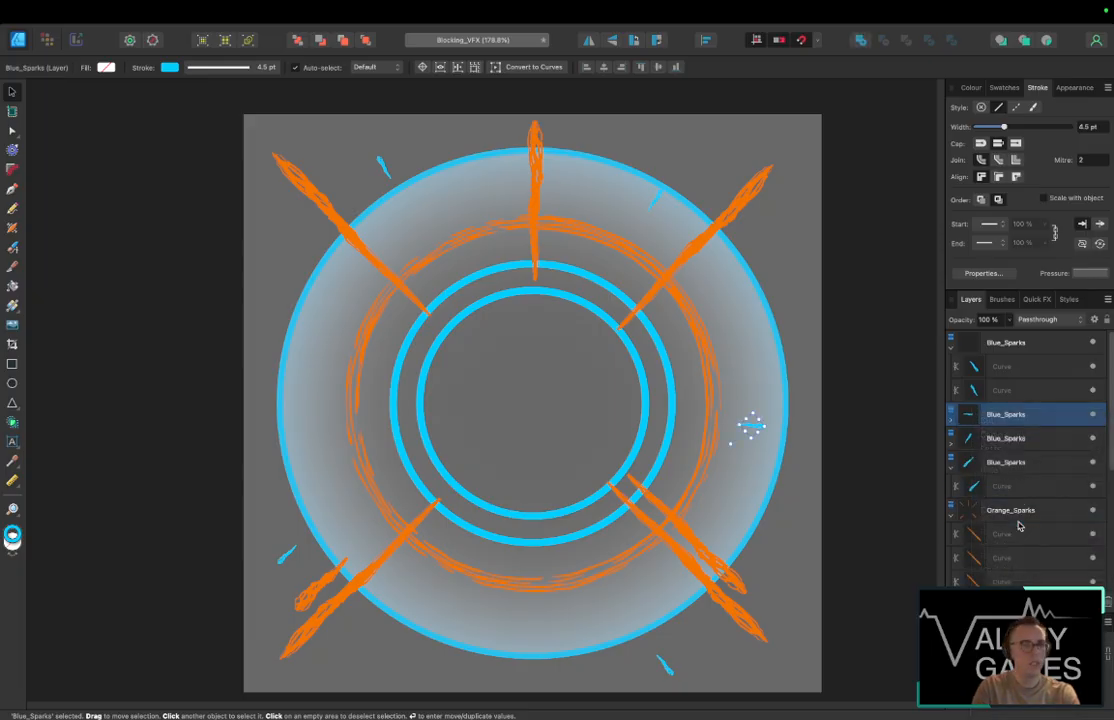
left_click(1002, 462, "shift")
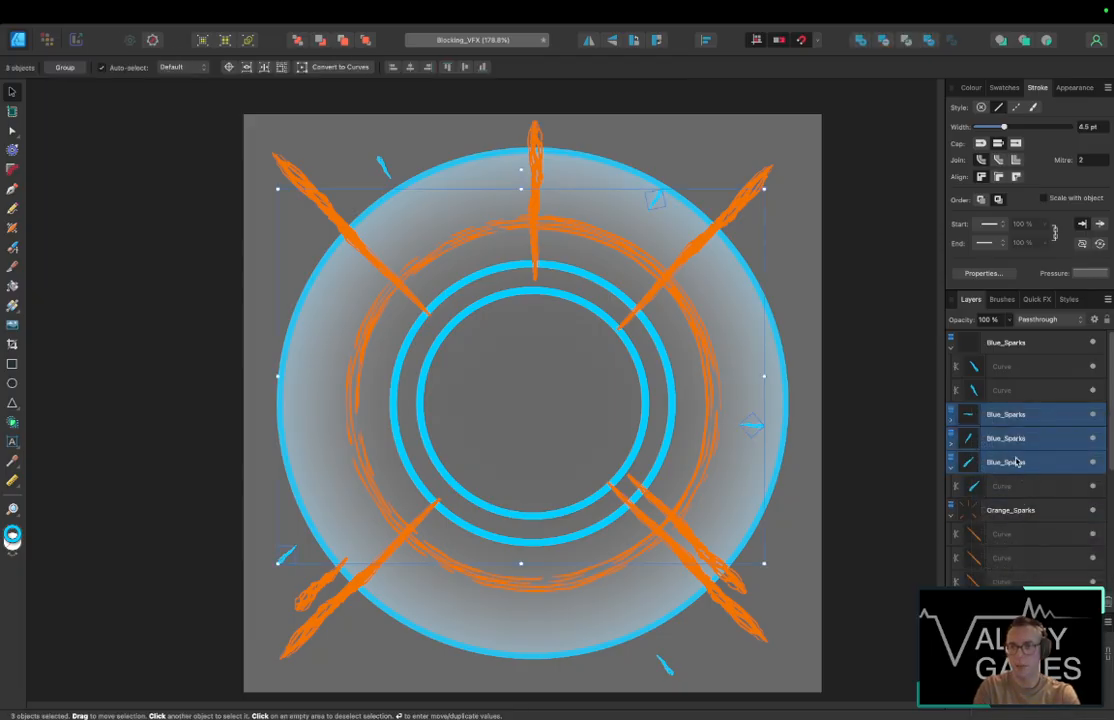
left_click(949, 347)
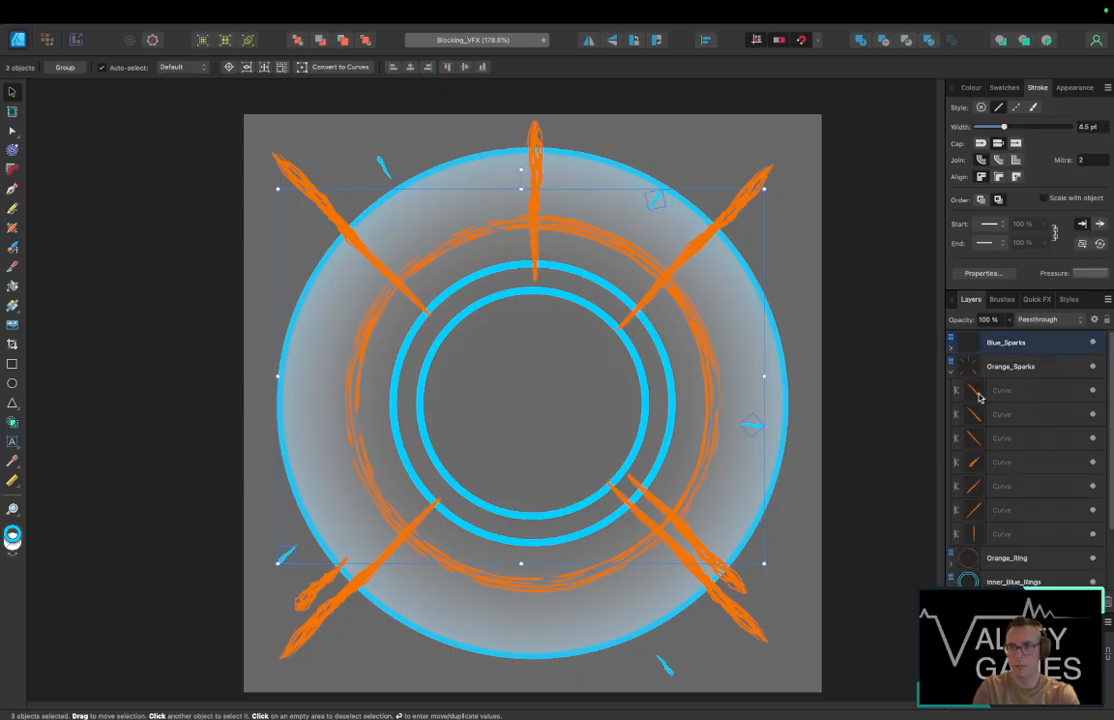
left_click(949, 371)
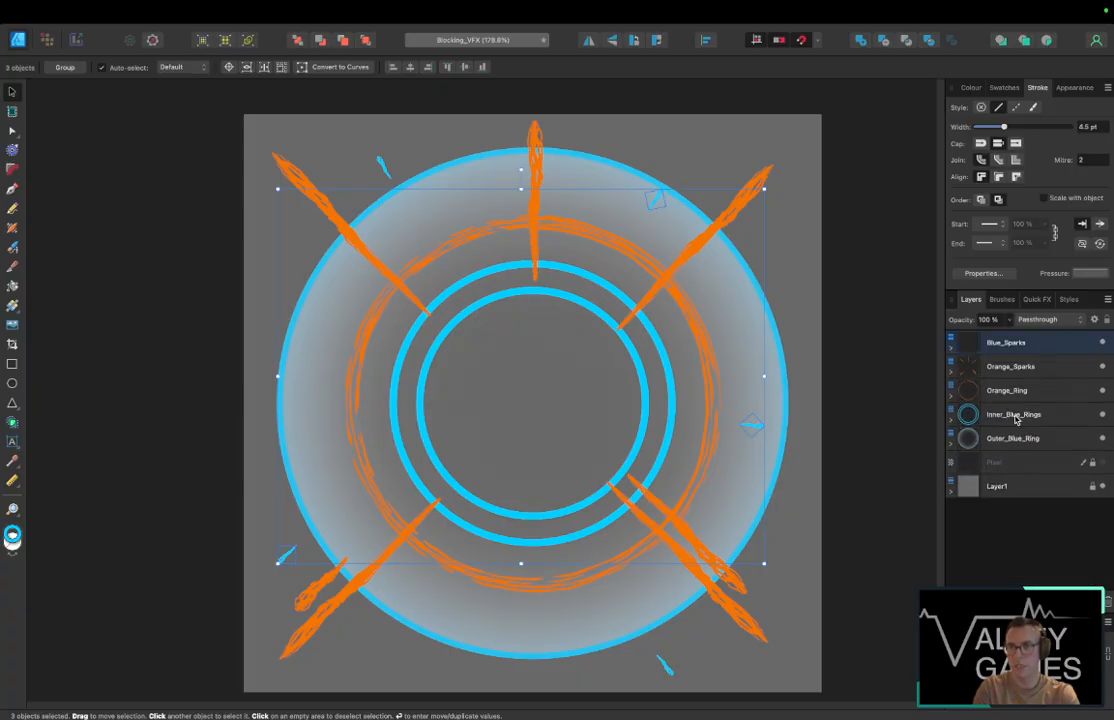
Step: Paste a copy of the blue spark into the Inner_Blue_Rings layer and set its stroke width to 100 pt
left_click(949, 419)
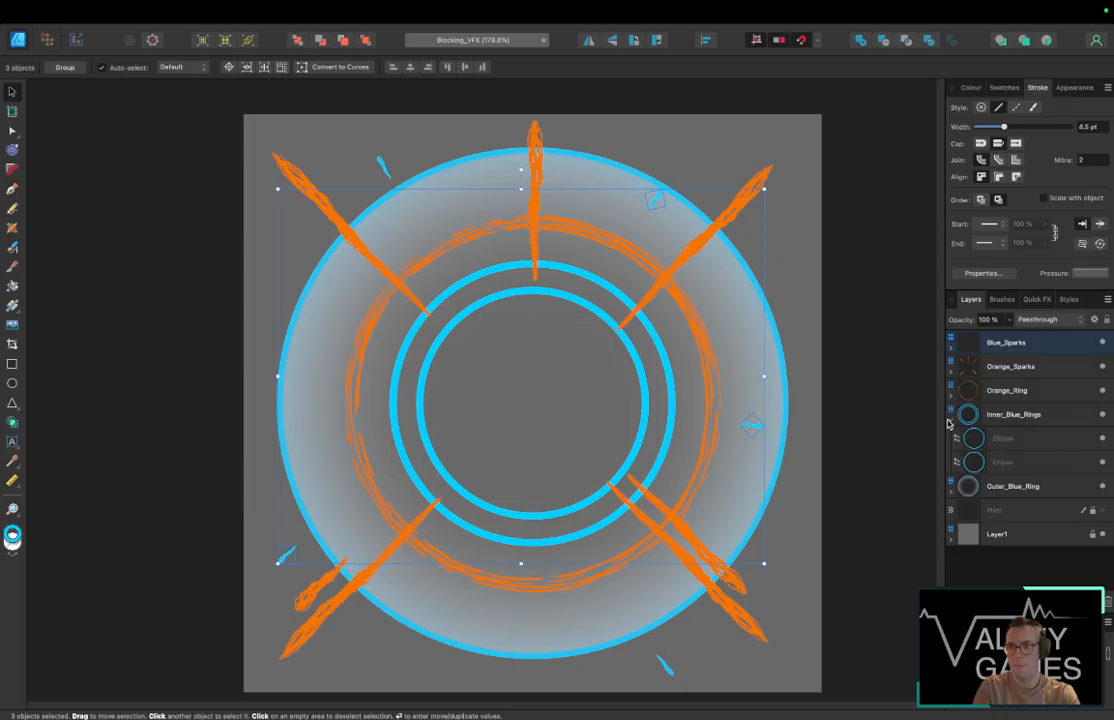
left_click(1019, 423)
key("super+v")
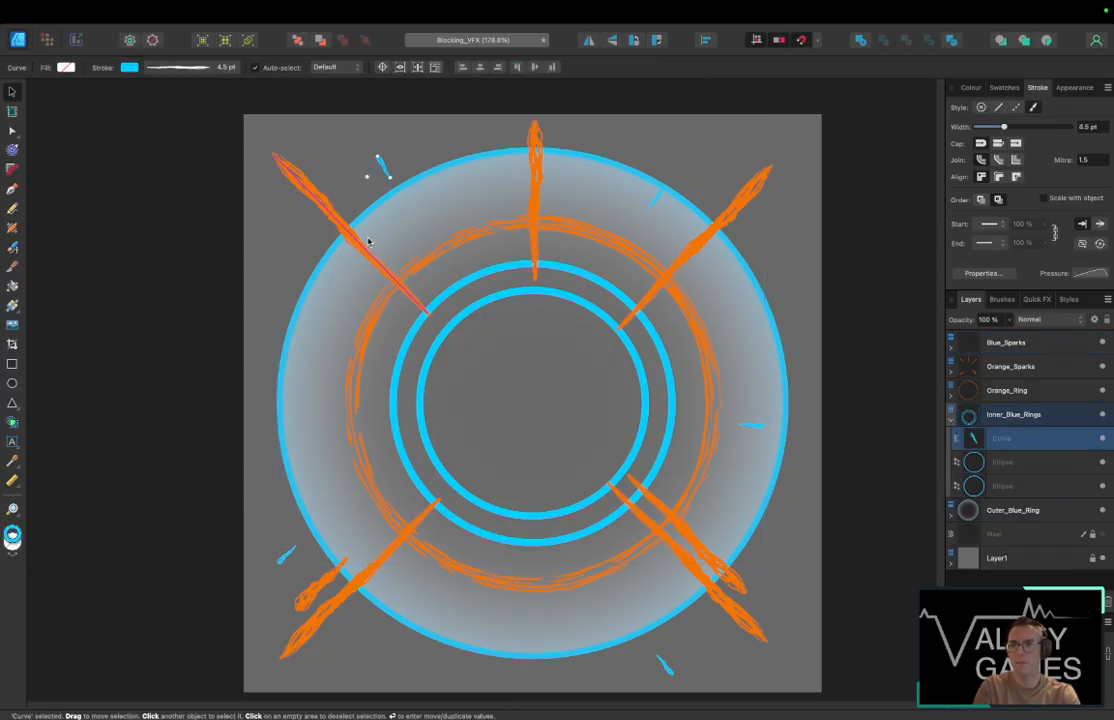
left_click_drag(1005, 127, 1078, 140)
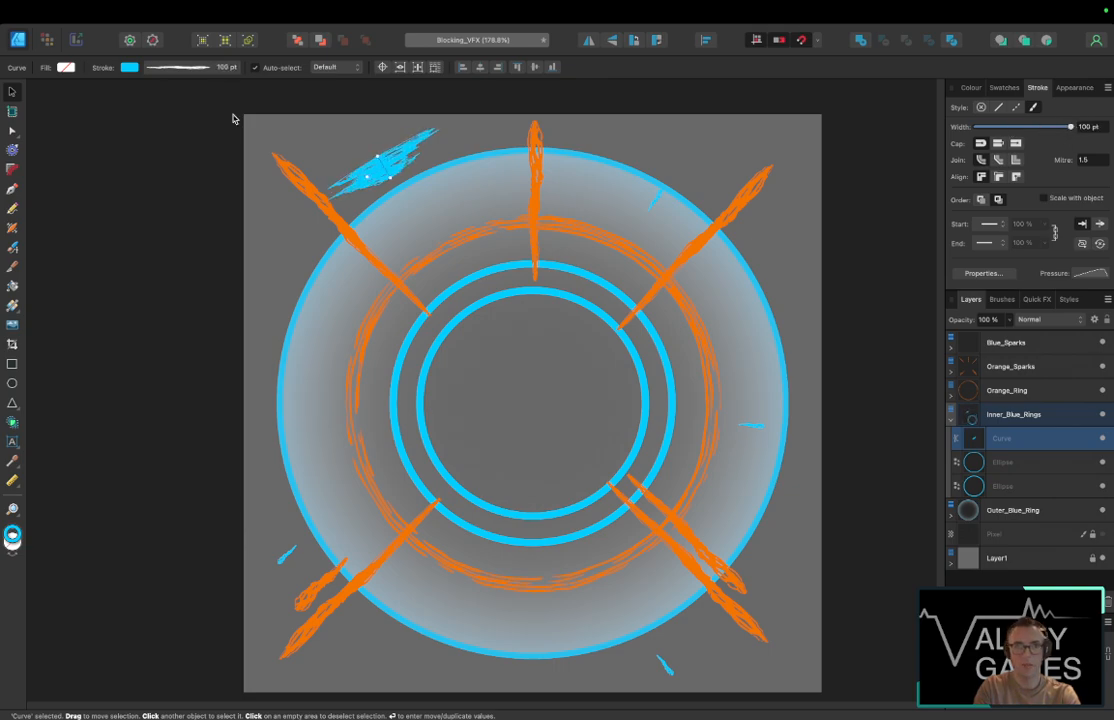
Step: Place two thick blue bursts on opposite sides of the inner rings, then duplicate and rotate the pair to form four bursts
left_click_drag(390, 178, 613, 508)
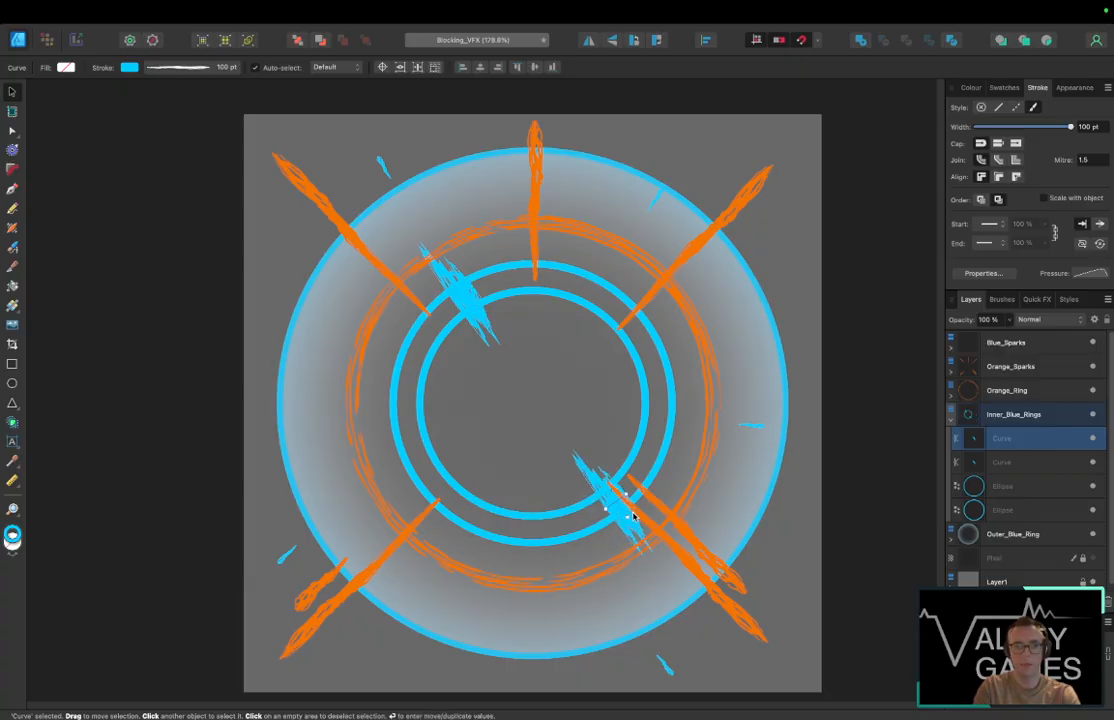
key("super+j")
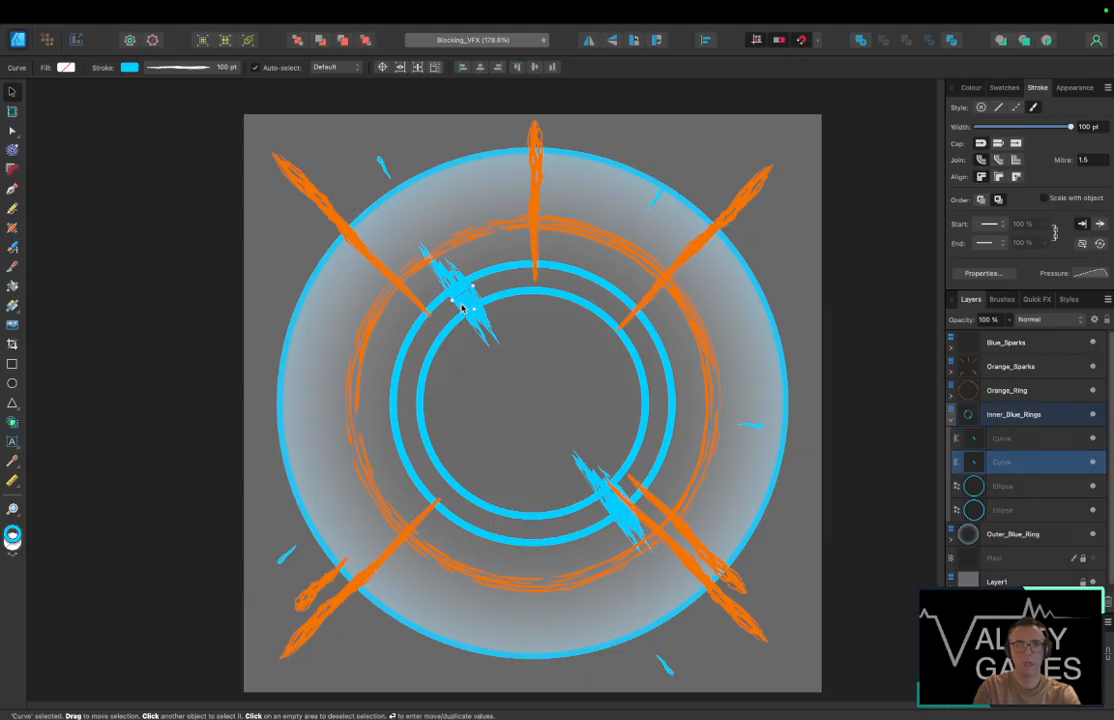
key("super+z")
left_click(613, 505, "shift")
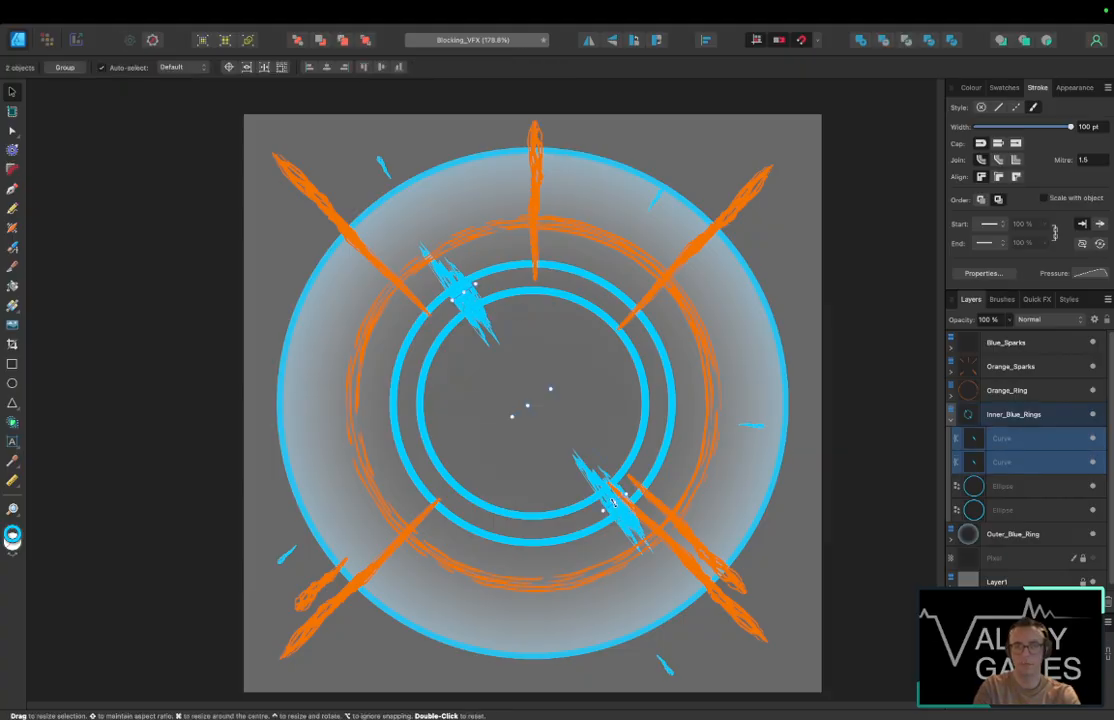
key("super+j")
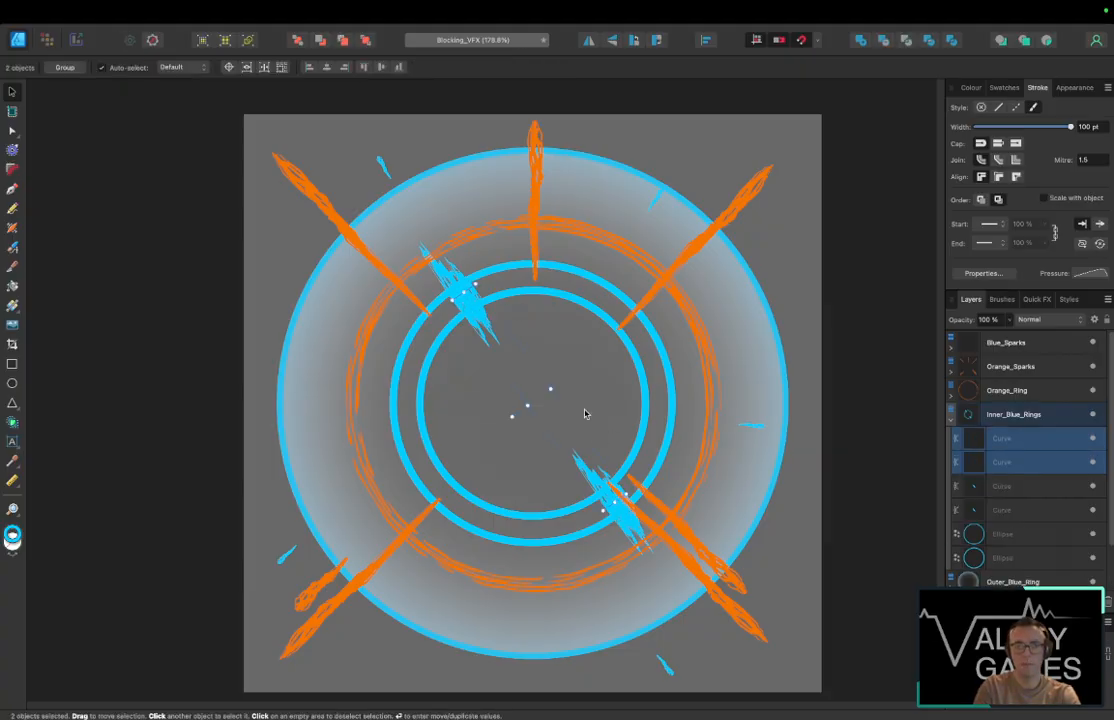
left_click_drag(510, 415, 462, 262)
left_click(904, 426)
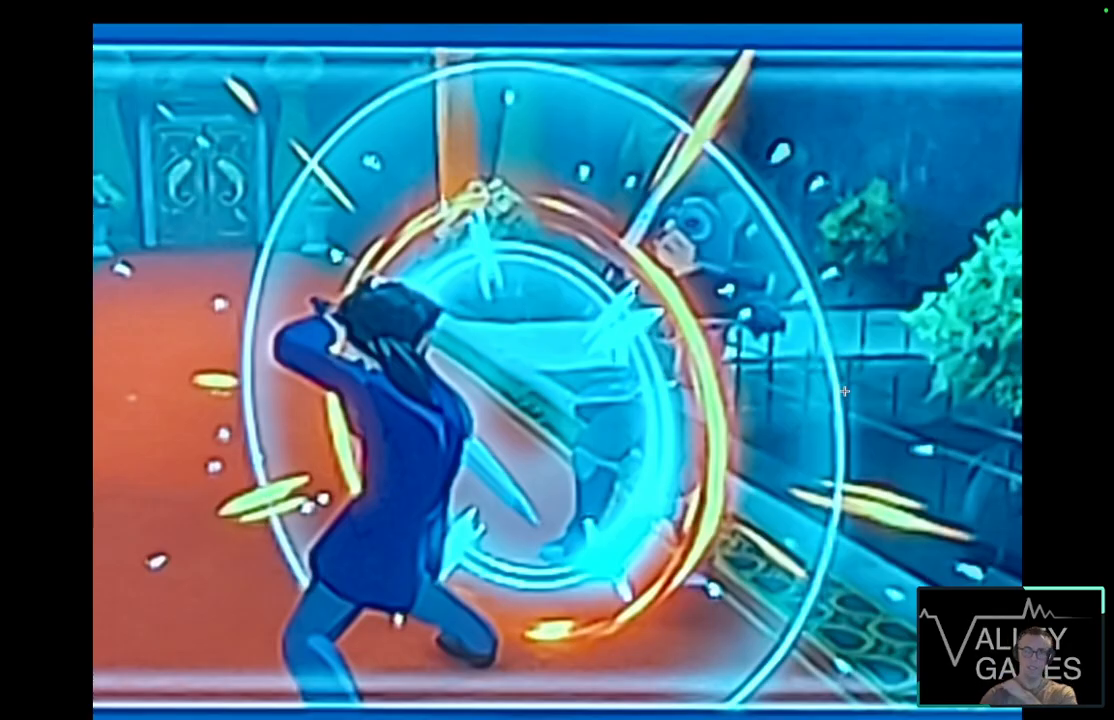
Step: Examine the orange sparks, blue bursts and broken ring in the reference image of the block effect
left_click_drag(778, 432, 1039, 582)
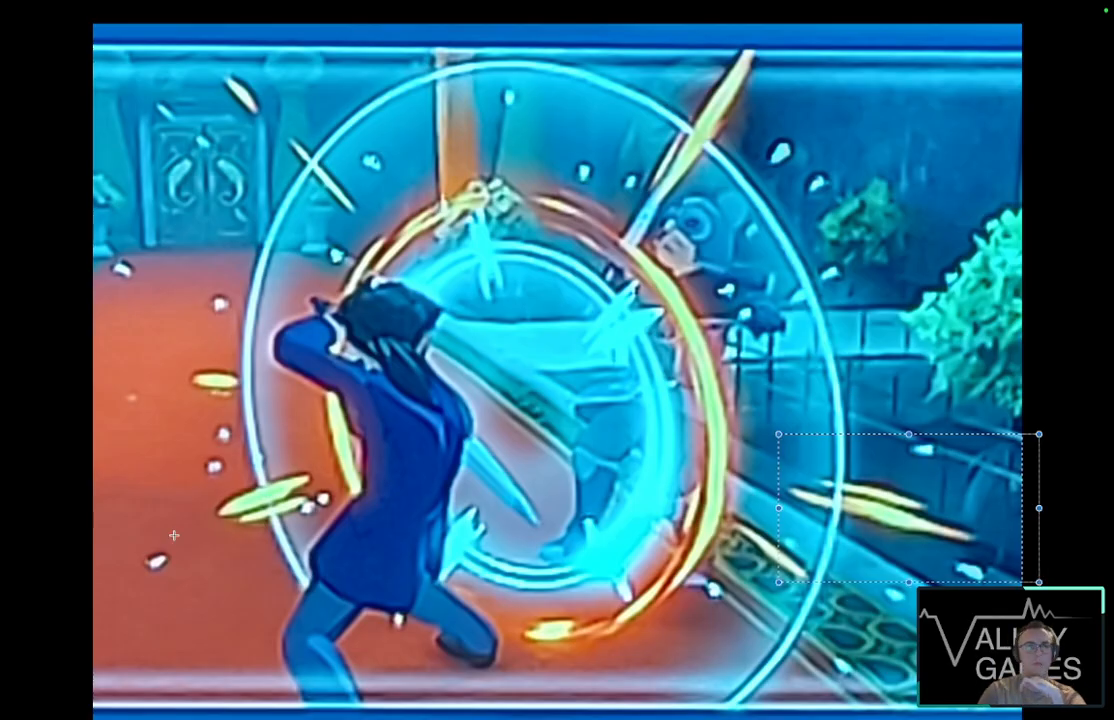
left_click_drag(173, 468, 438, 595)
left_click_drag(225, 77, 471, 298)
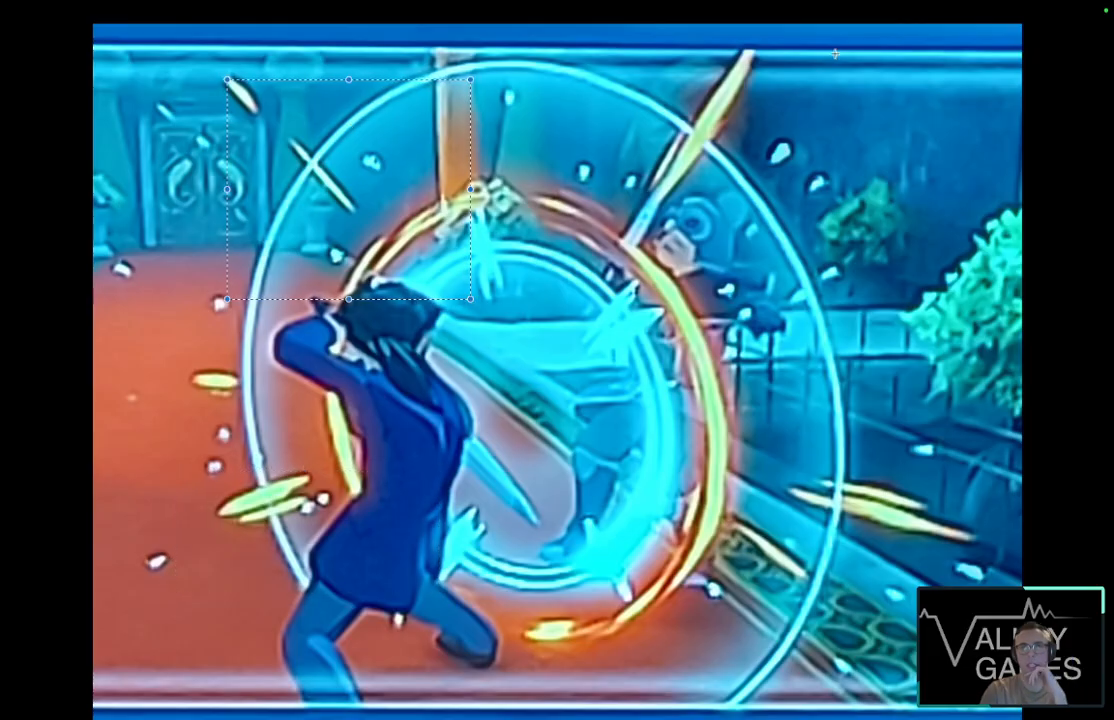
left_click_drag(665, 92, 771, 233)
left_click_drag(683, 342, 691, 360)
left_click_drag(423, 576, 621, 677)
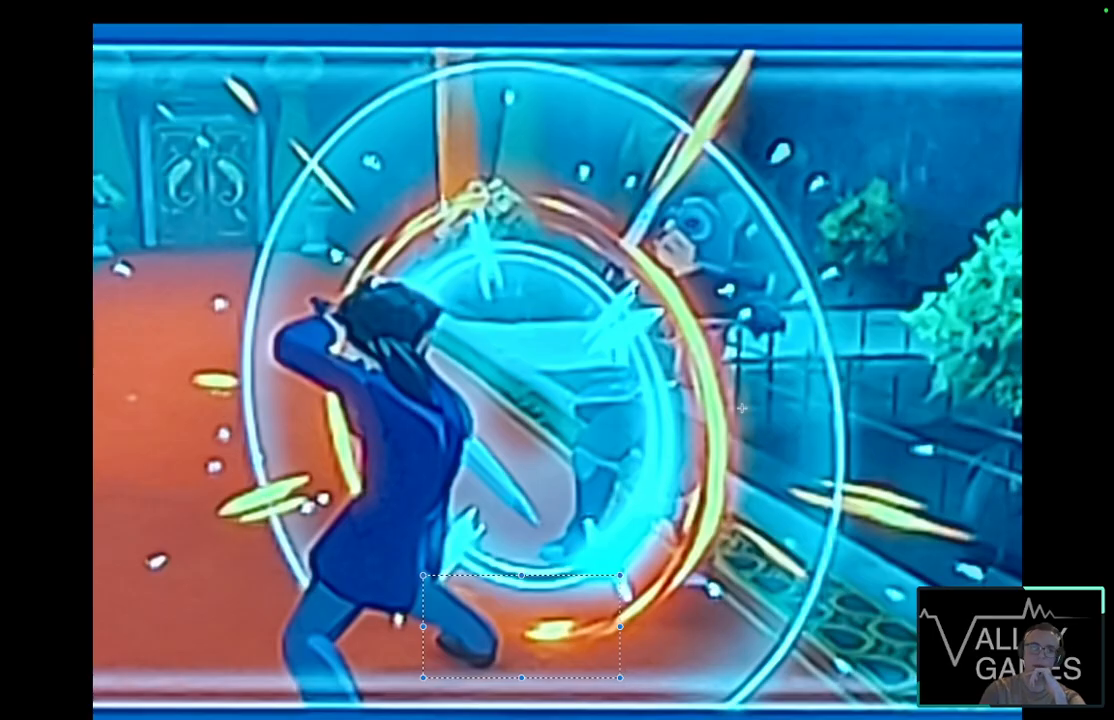
left_click_drag(512, 224, 724, 443)
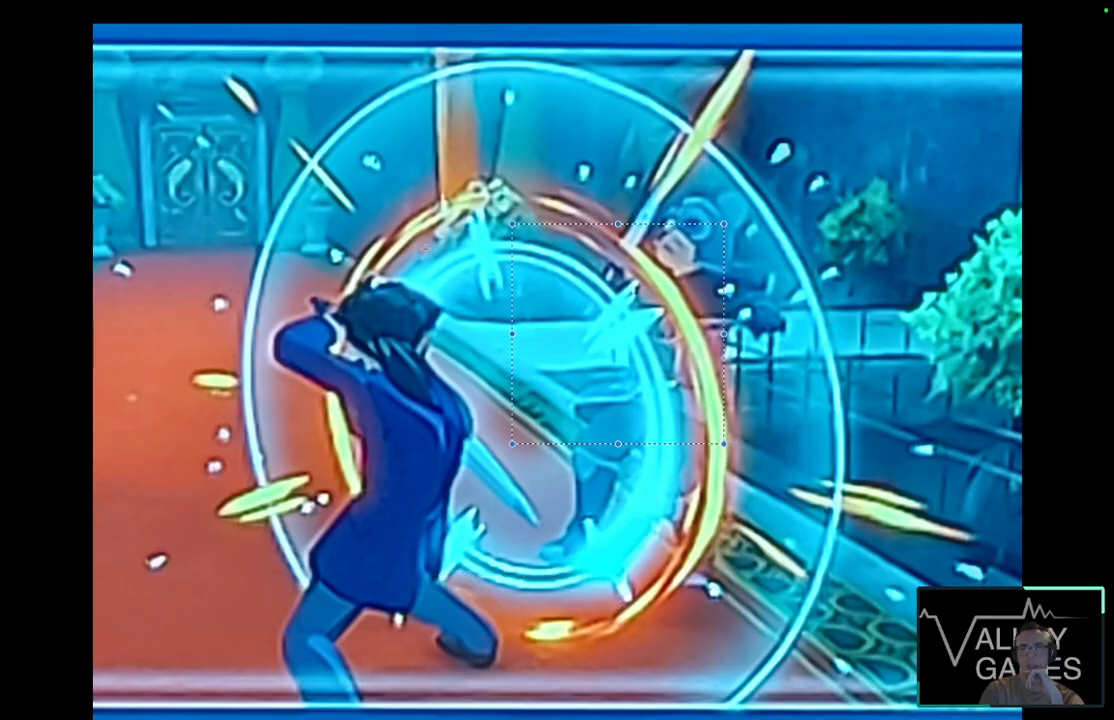
left_click_drag(407, 181, 528, 289)
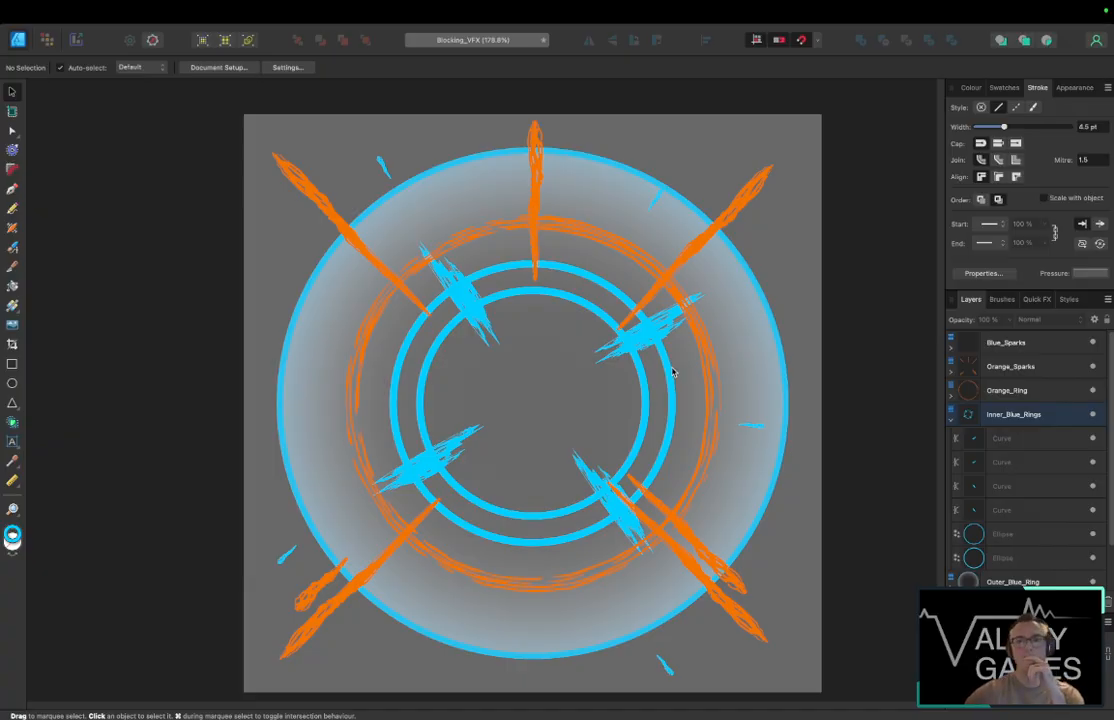
Step: Collapse the Inner_Blue_Rings layer and hide the Blue_Sparks, Orange_Sparks, Orange_Ring, Inner_Blue_Rings and Outer_Blue_Ring layers
left_click(950, 420)
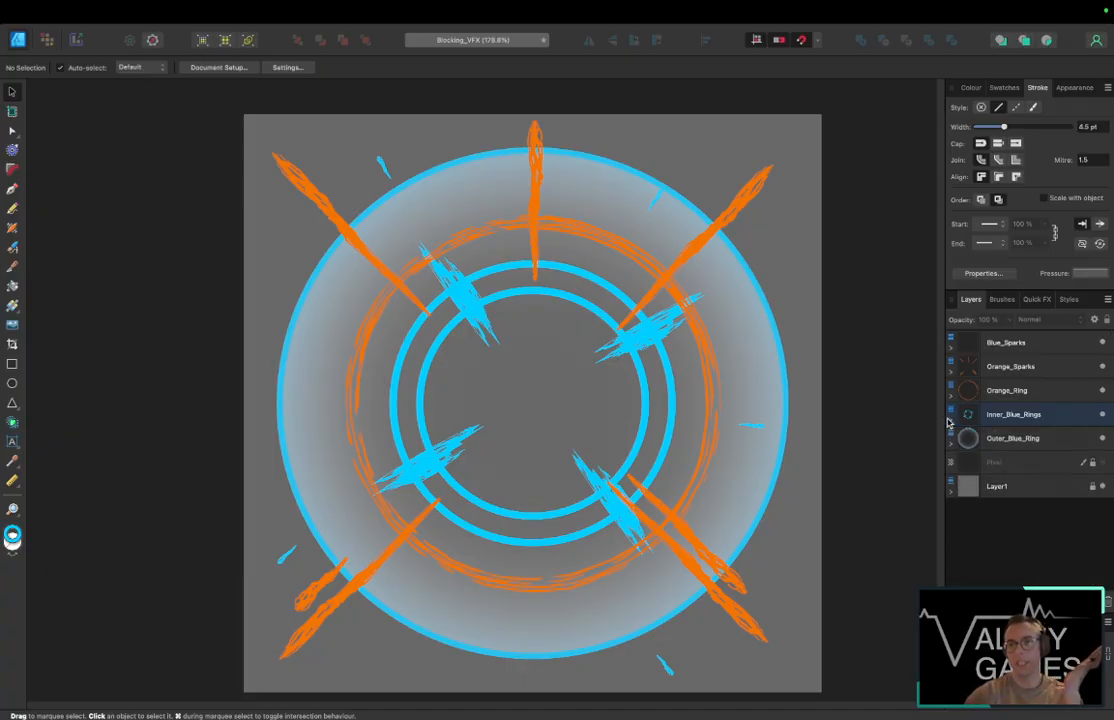
mouse_move(1096, 416)
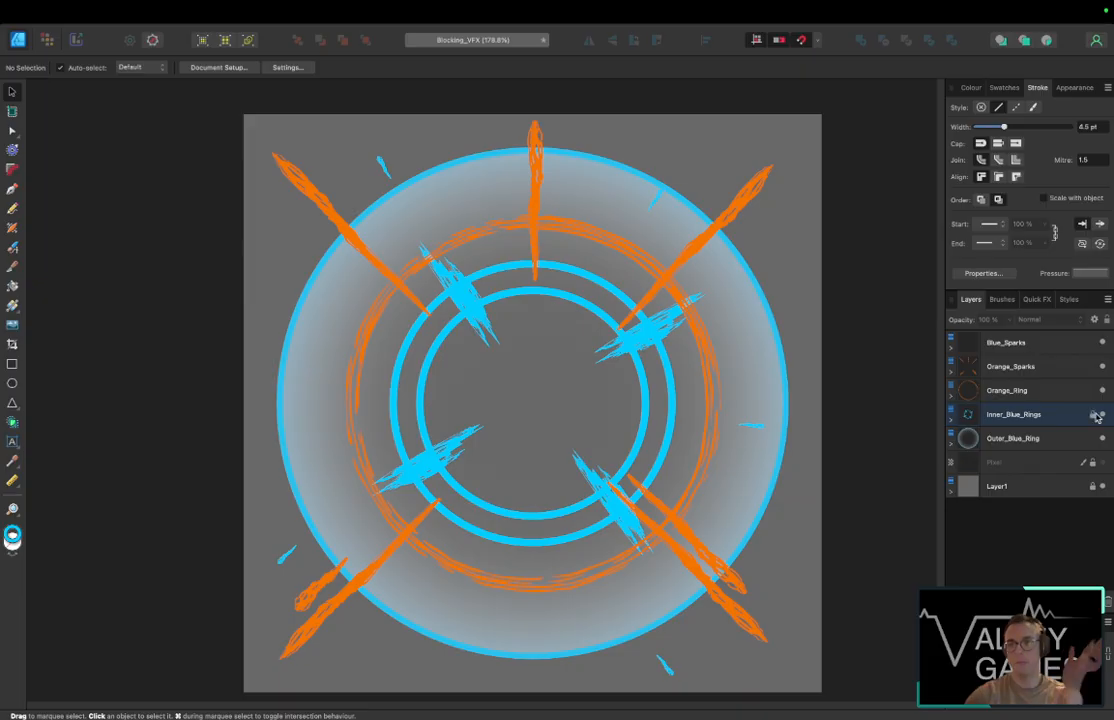
left_click(1103, 391)
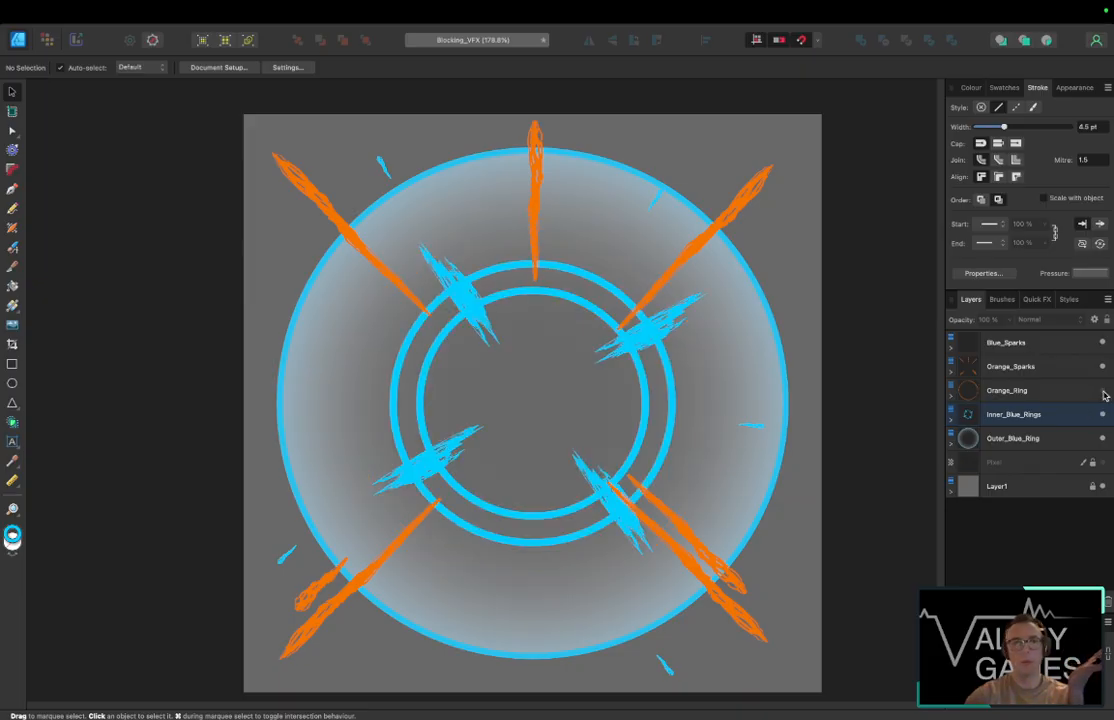
left_click(1104, 392)
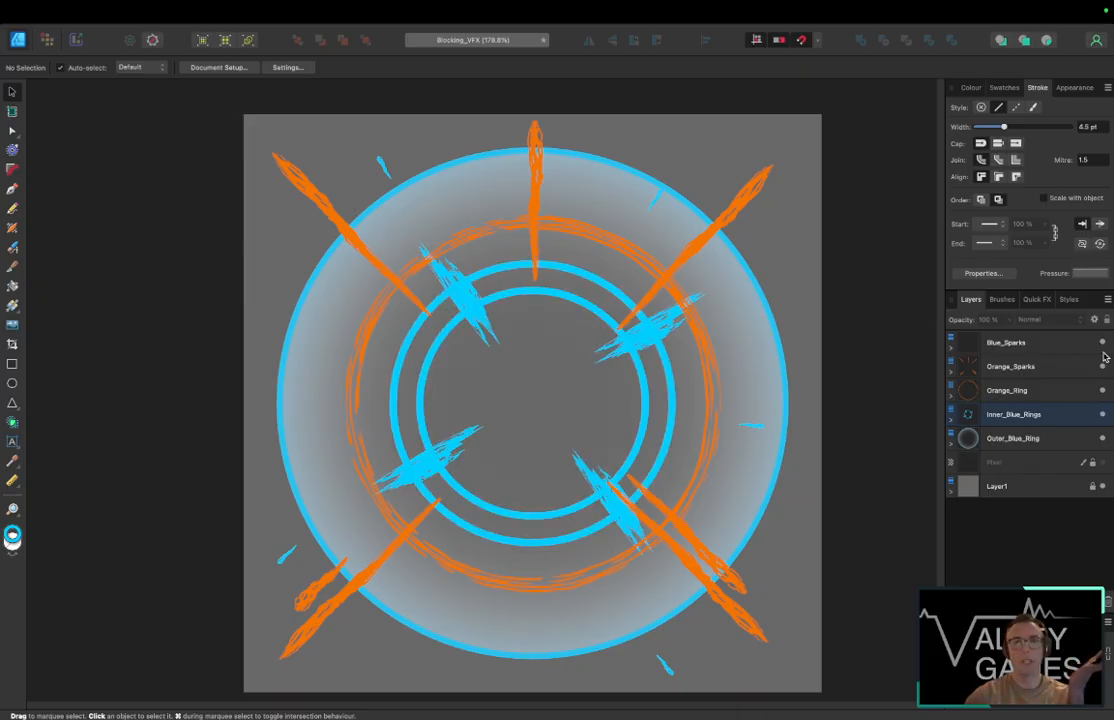
left_click(1102, 414)
left_click(1103, 391)
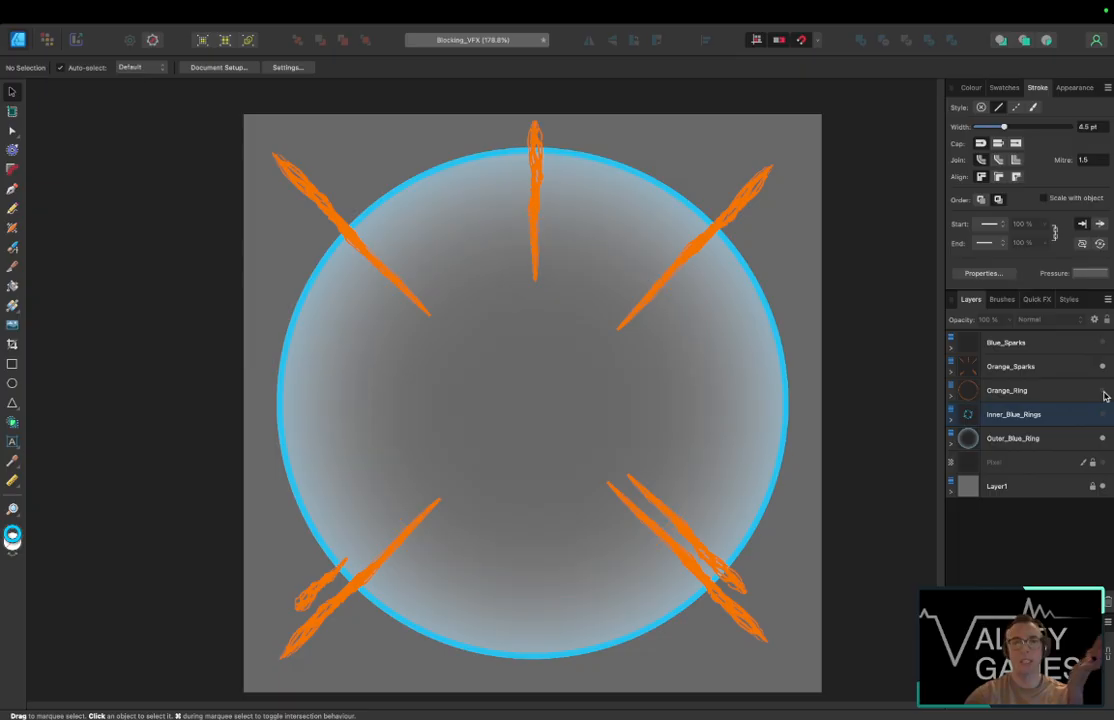
left_click(1103, 438)
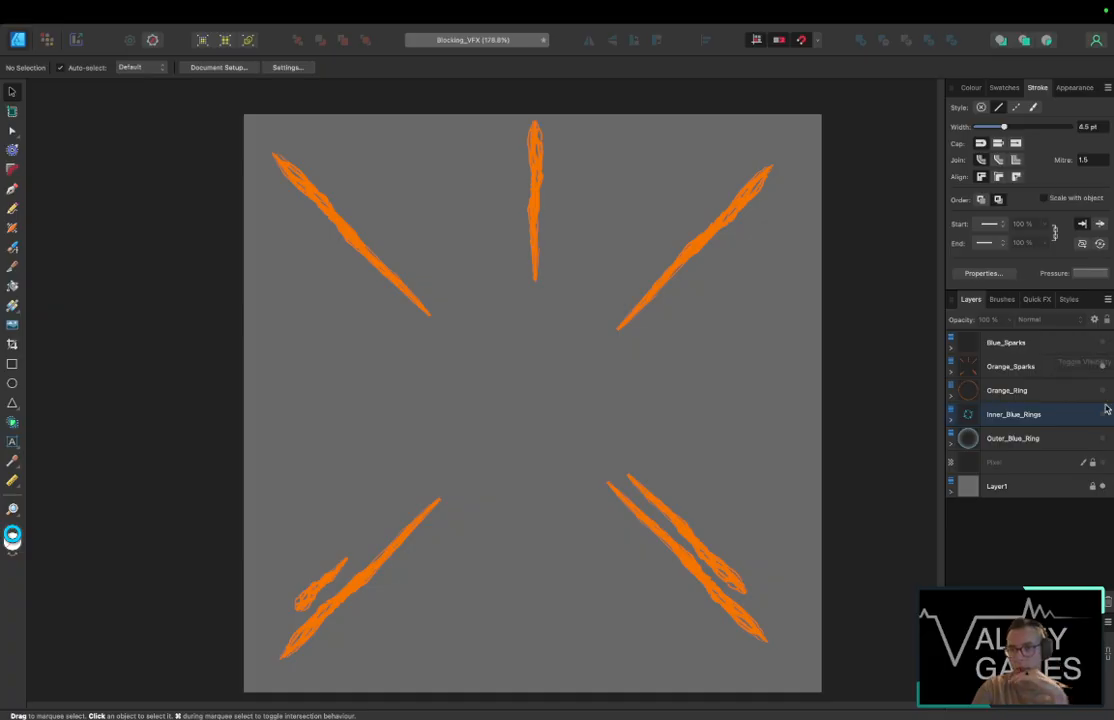
left_click(1103, 368)
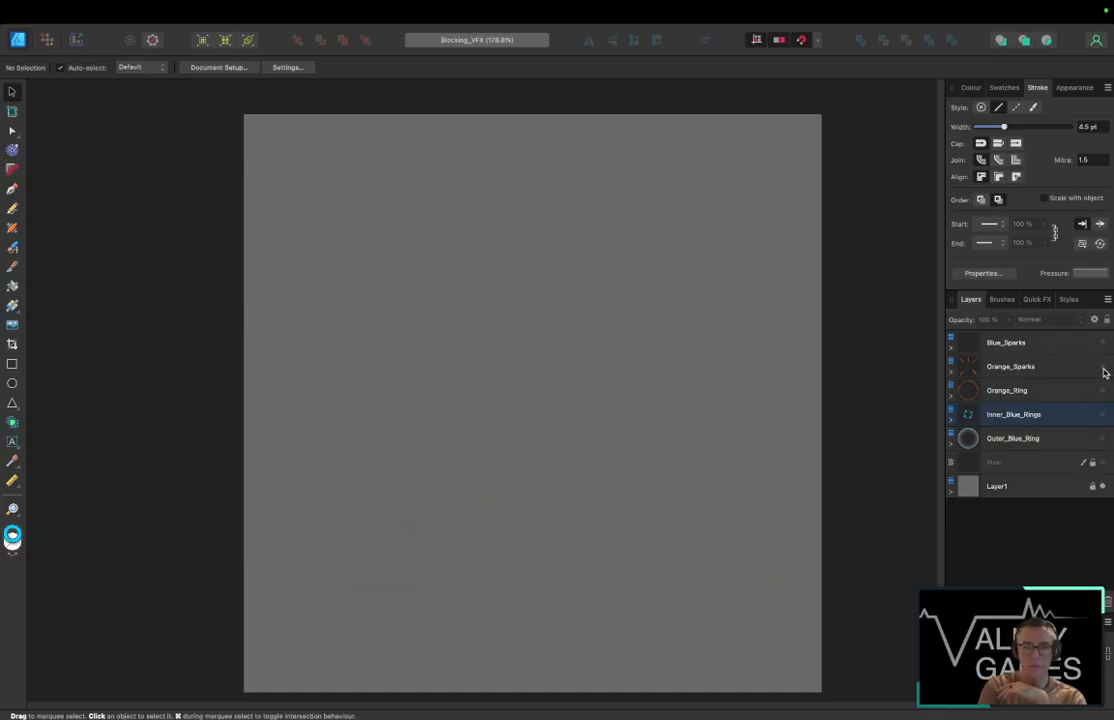
Step: Show and unlock the Pixel layer holding the handwritten notes, and switch to the Pixel Persona for painting on it
left_click(1103, 463)
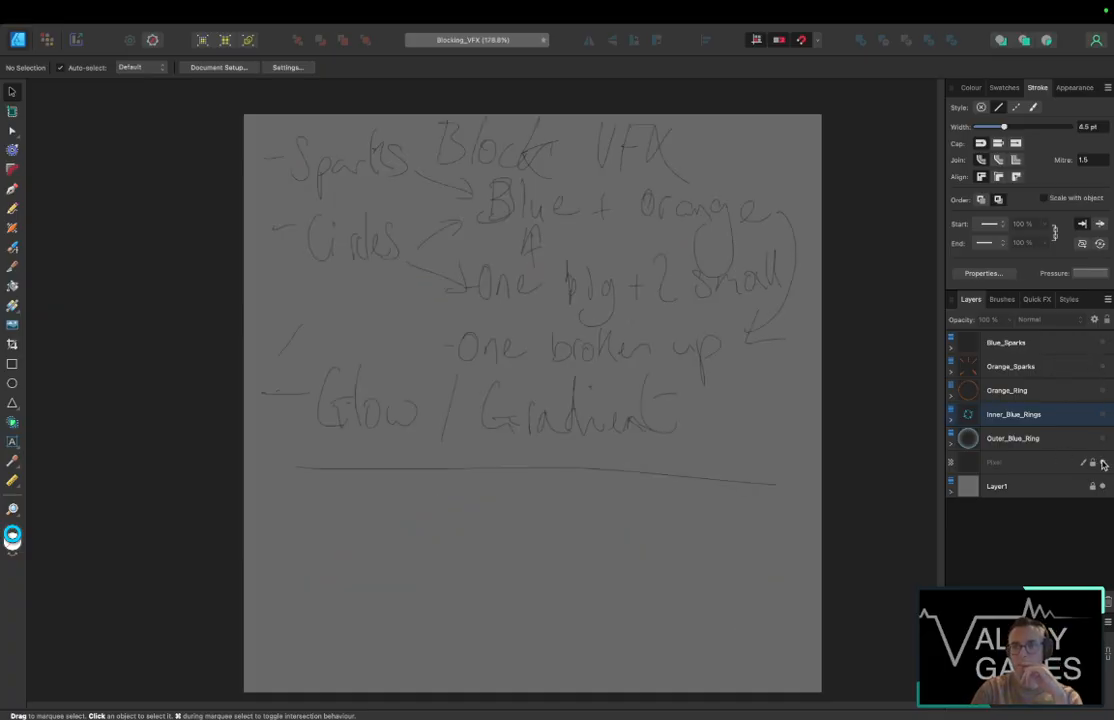
left_click(1097, 465)
left_click(1095, 464)
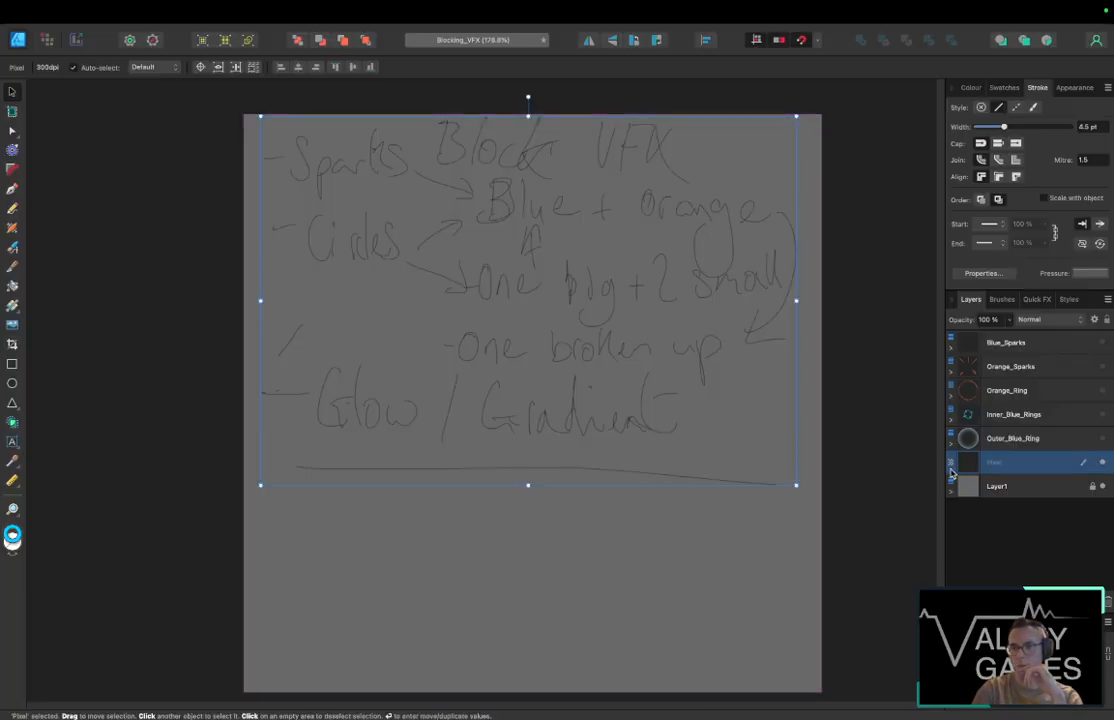
left_click(47, 39)
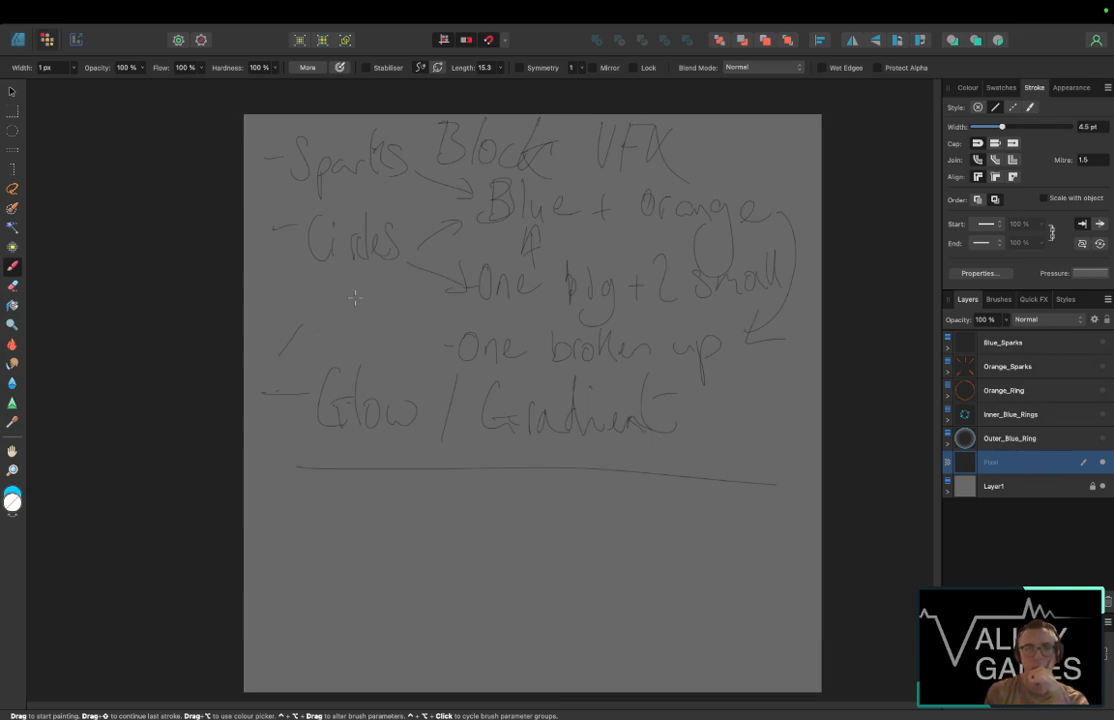
left_click(1102, 462)
left_click(1102, 462)
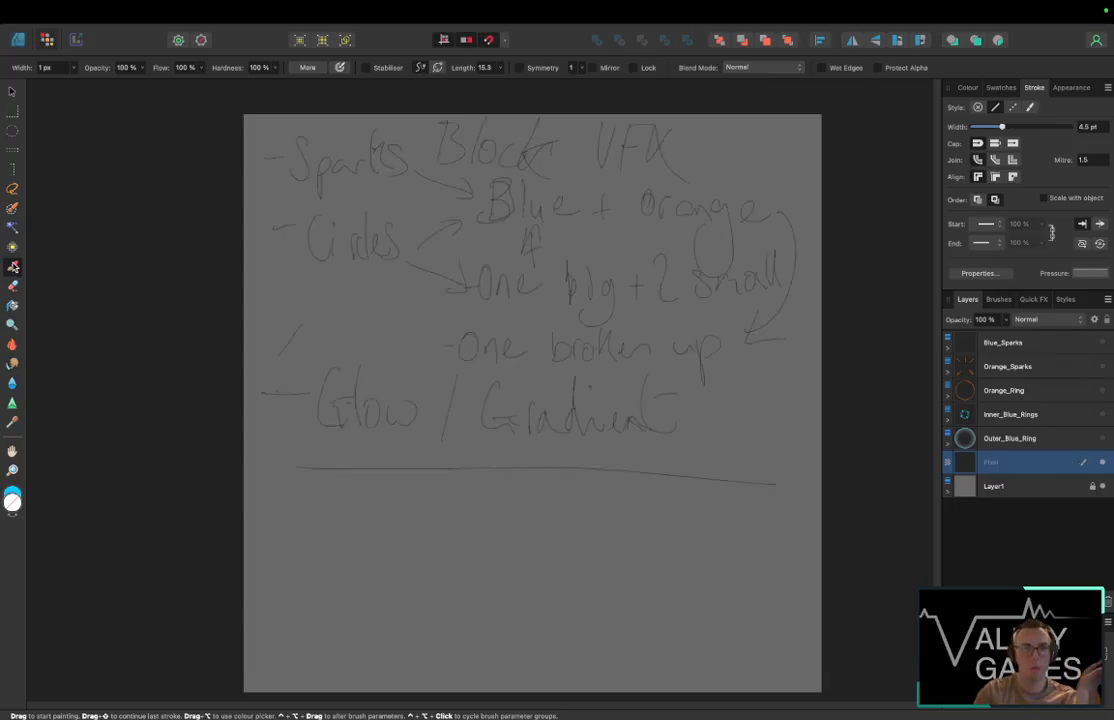
left_click(1005, 300)
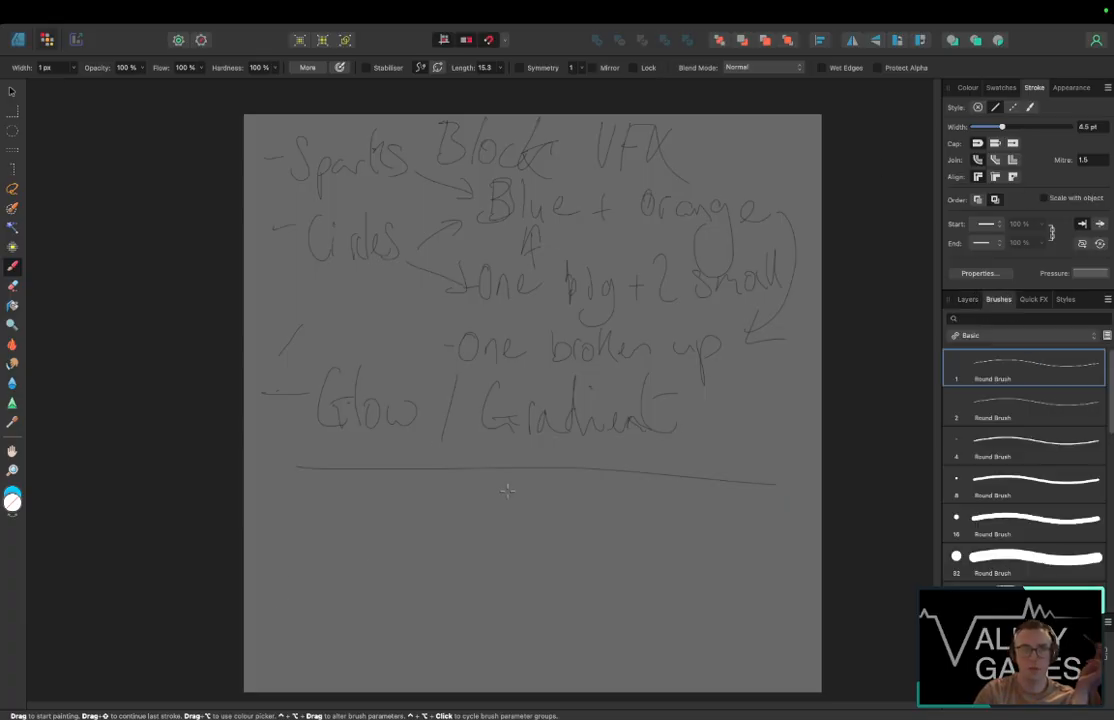
left_click(970, 300)
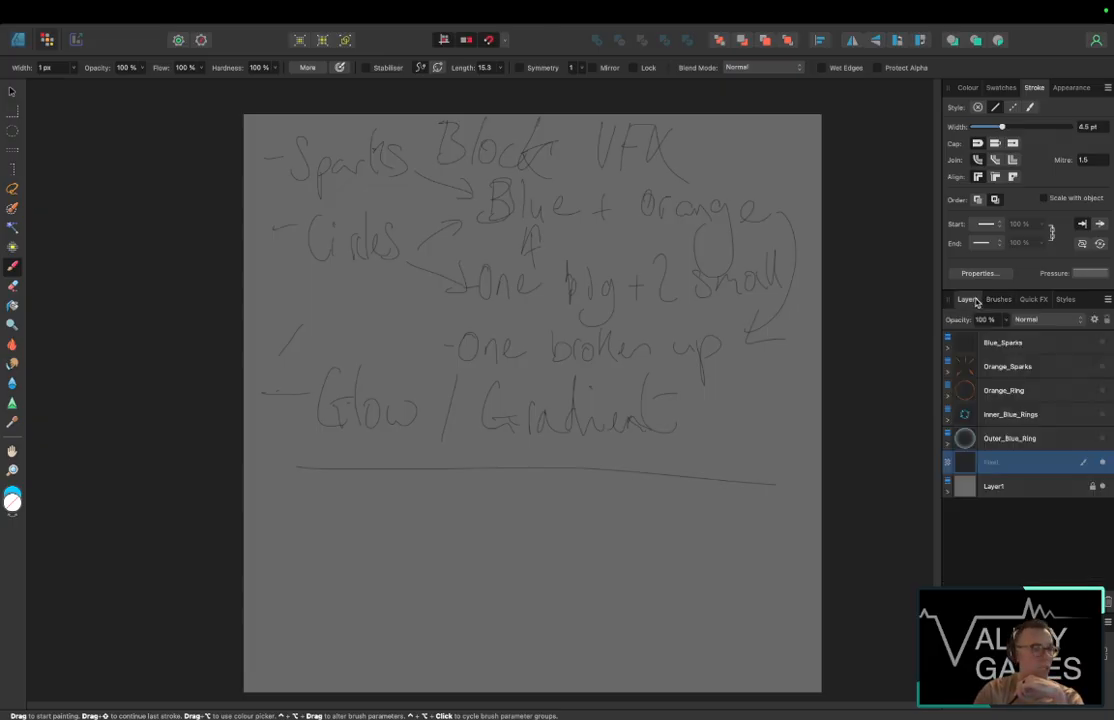
double_click(1032, 462)
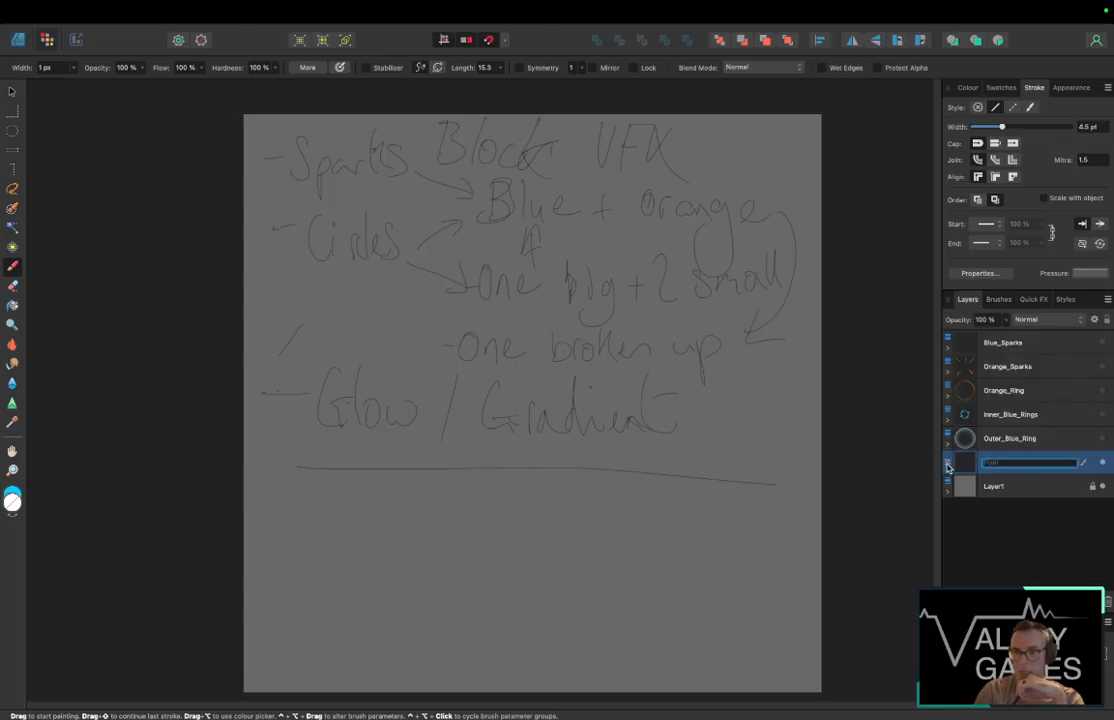
left_click(1062, 516)
left_click(1060, 460)
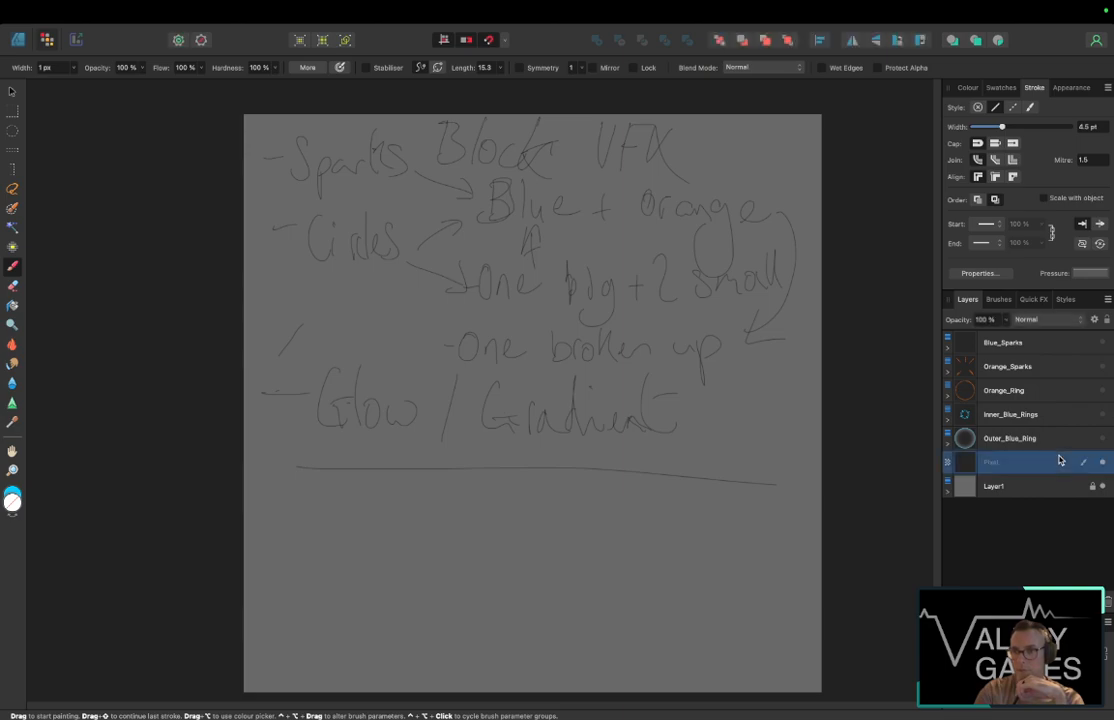
left_click(1084, 465)
left_click(1085, 467)
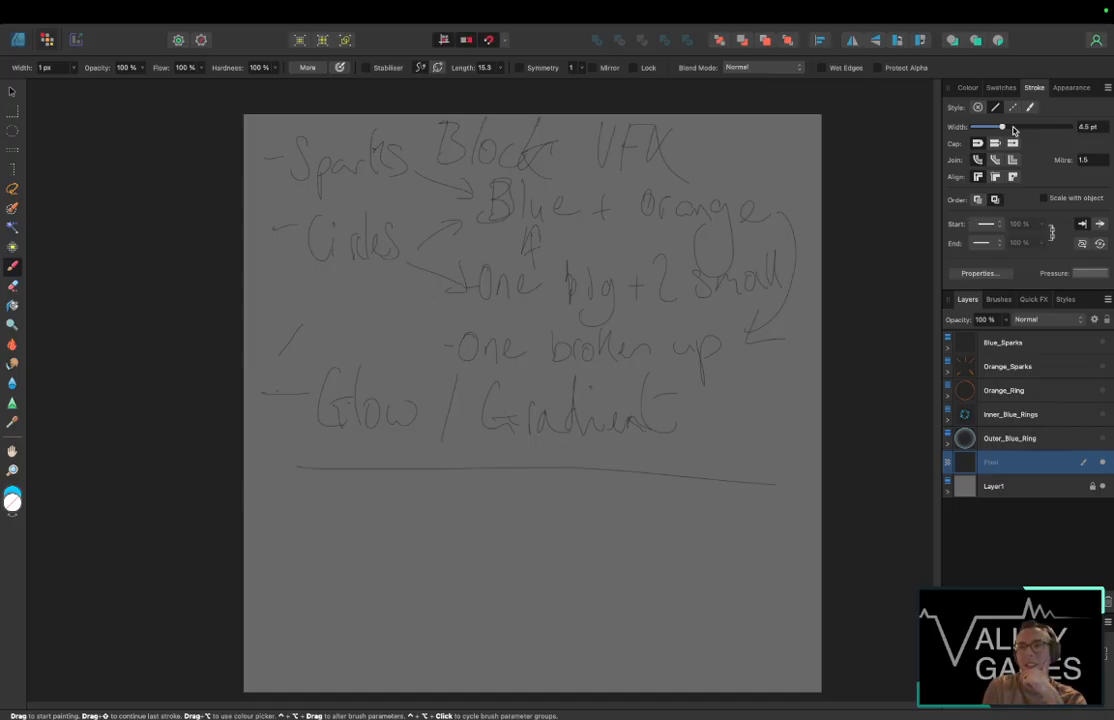
Step: Add a second pixel layer above the handwritten notes and set the stroke width to 4 pt
left_click_drag(1002, 127, 1031, 128)
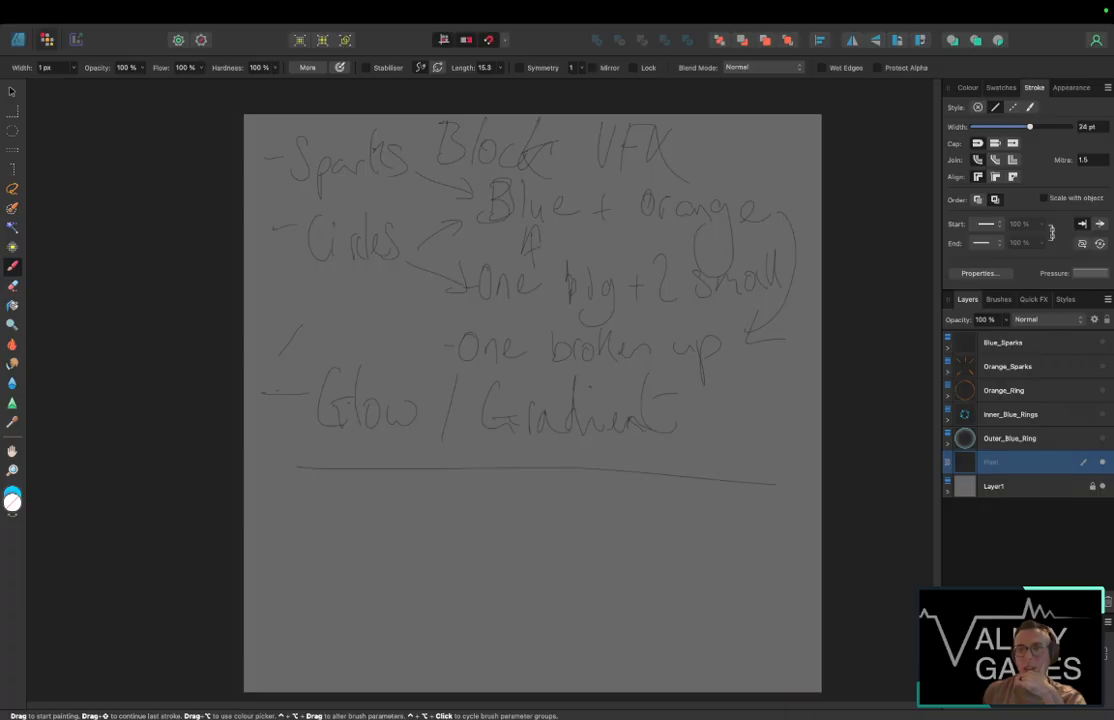
left_click(1087, 601)
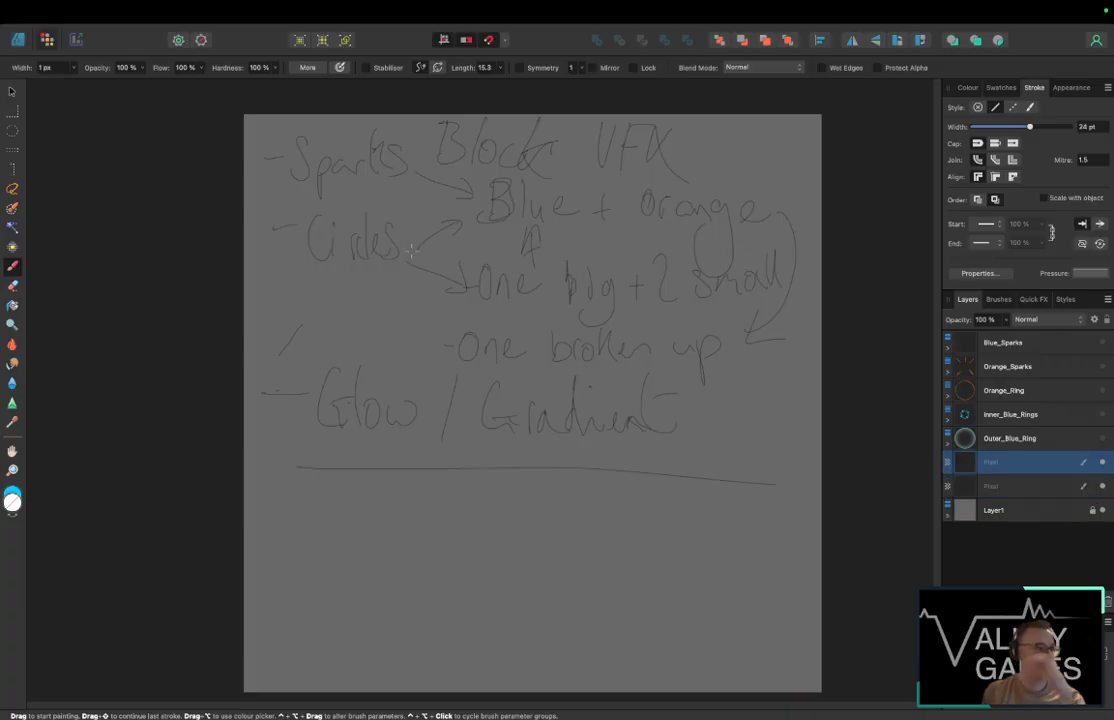
left_click_drag(1030, 127, 1000, 127)
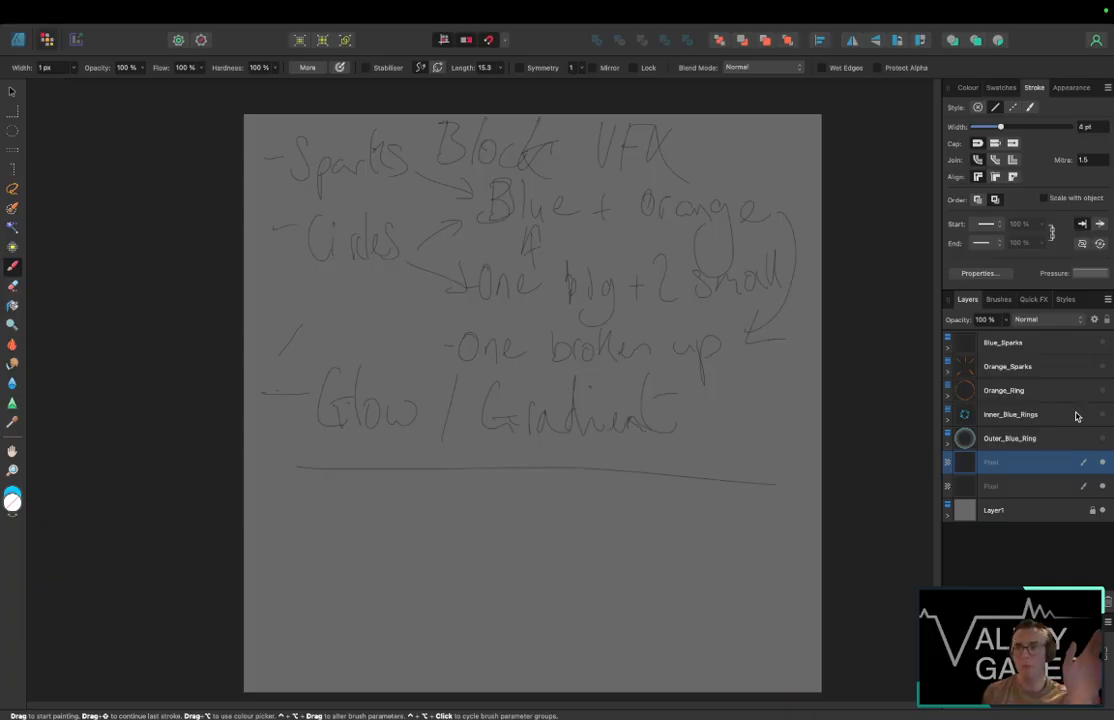
Step: Hide both Pixel layers and show all five ring and spark layers to view the assembled block effect
left_click(1103, 487)
left_click(1103, 487)
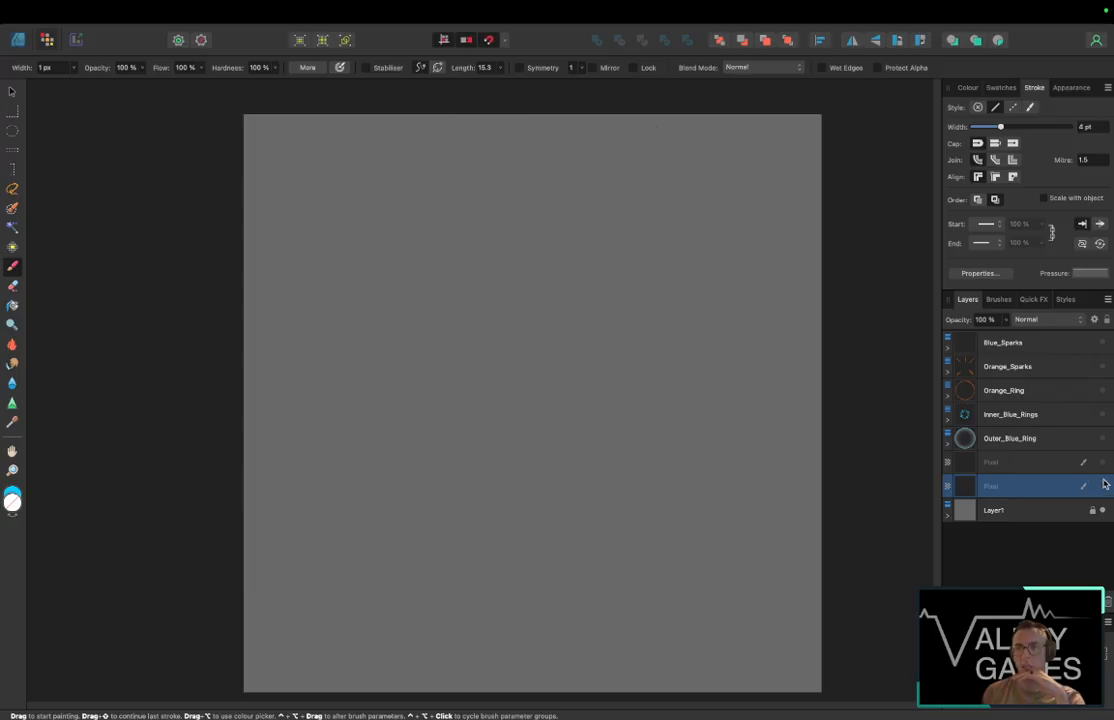
left_click(1102, 438)
left_click(1102, 414)
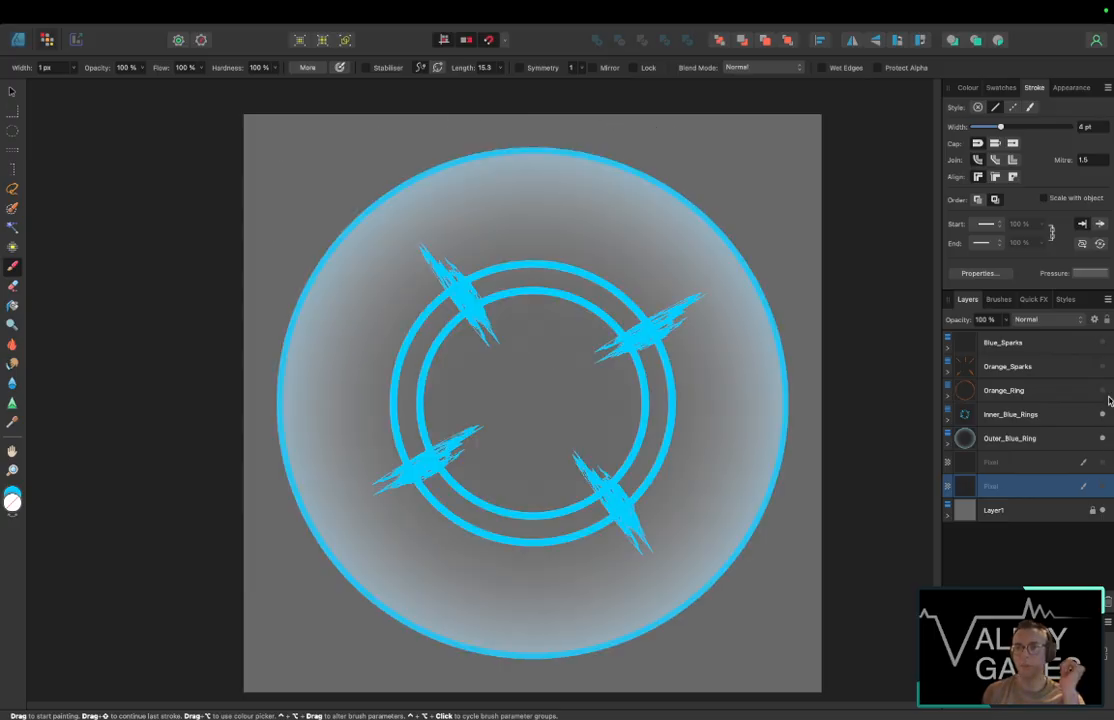
left_click(1102, 390)
left_click(1102, 366)
left_click(1102, 342)
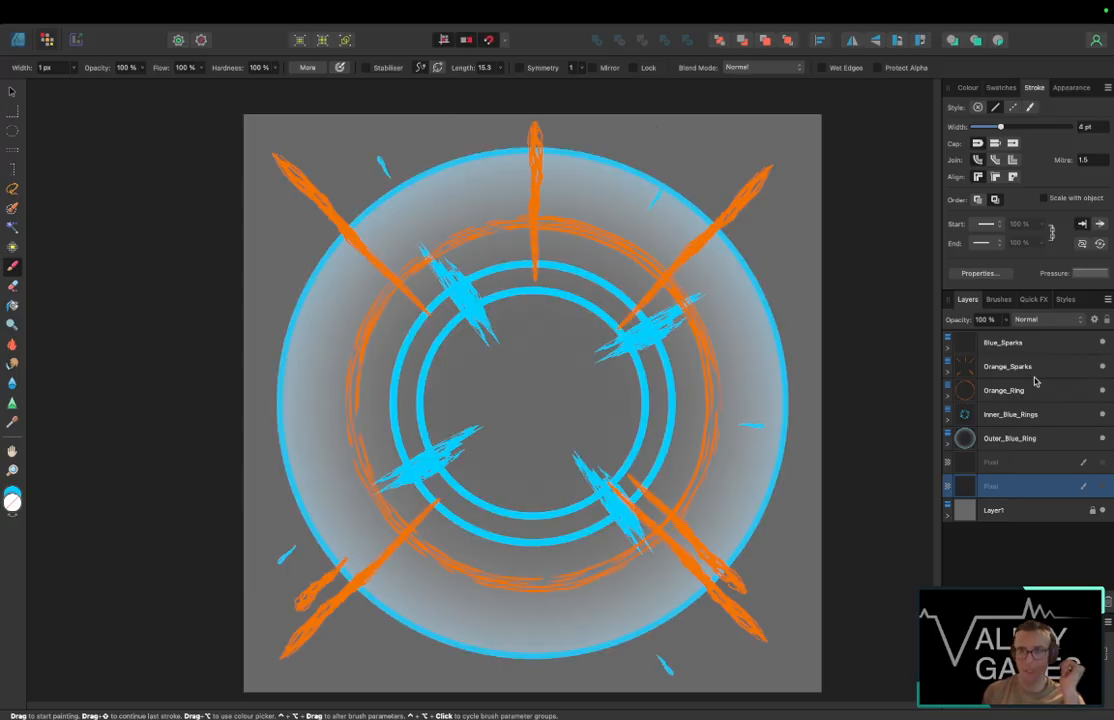
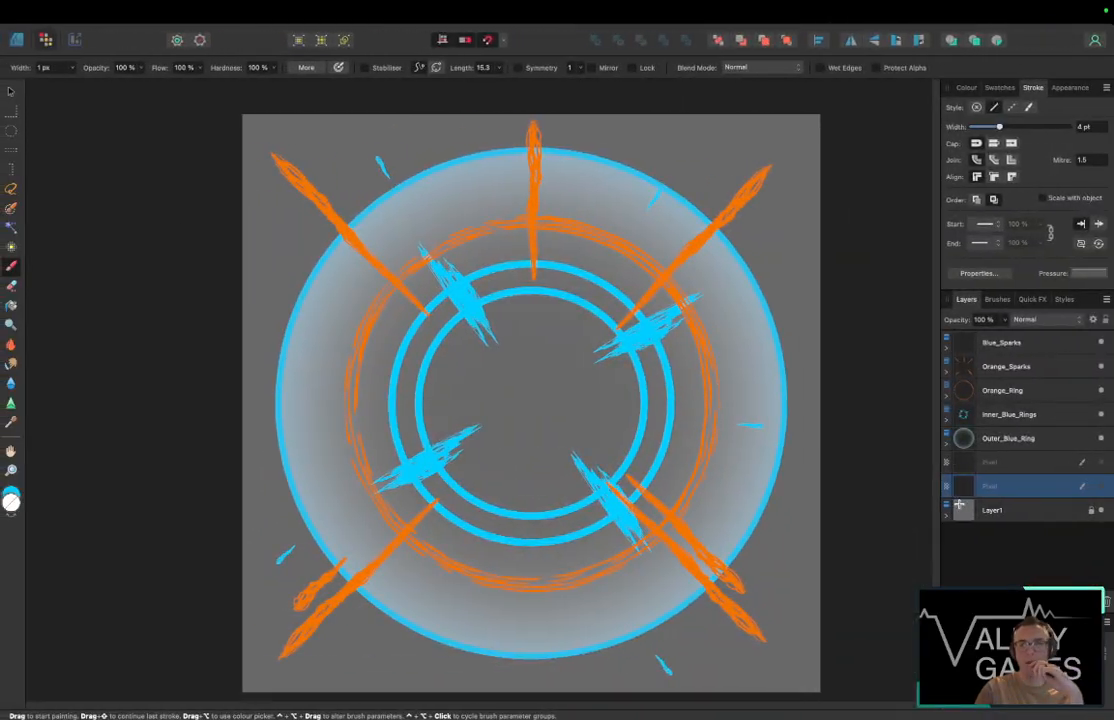
Step: Show the upper Pixel layer and hide the five layers from Outer_Blue_Ring to Blue_Sparks together
left_click(1038, 462)
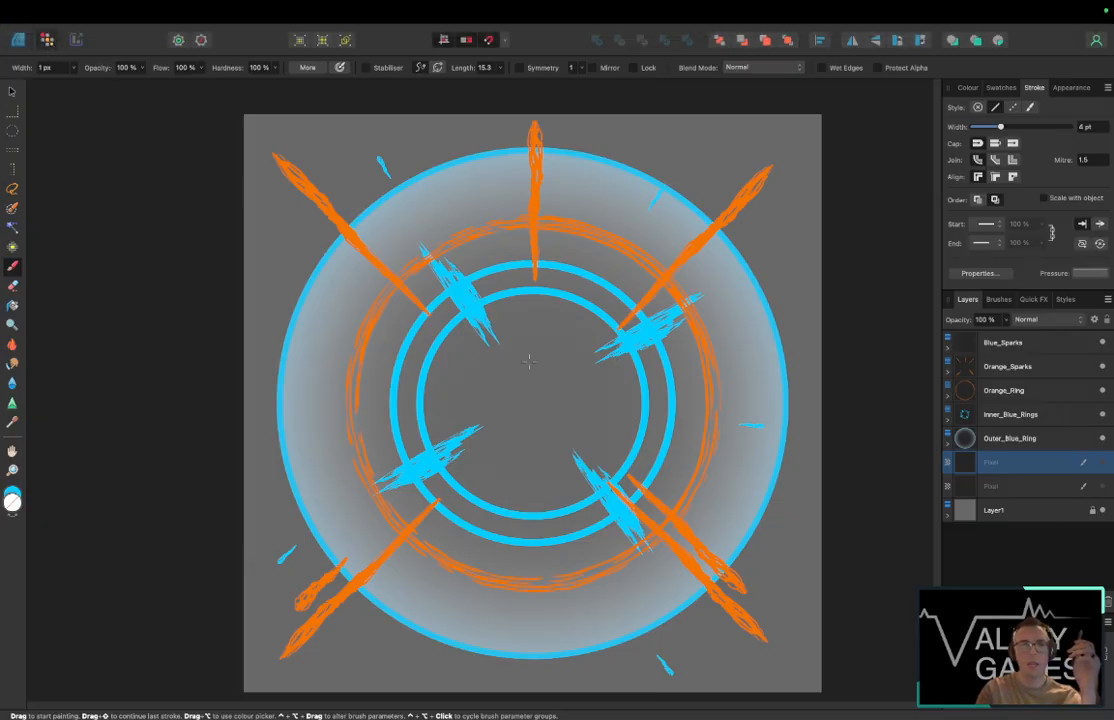
left_click(1065, 440)
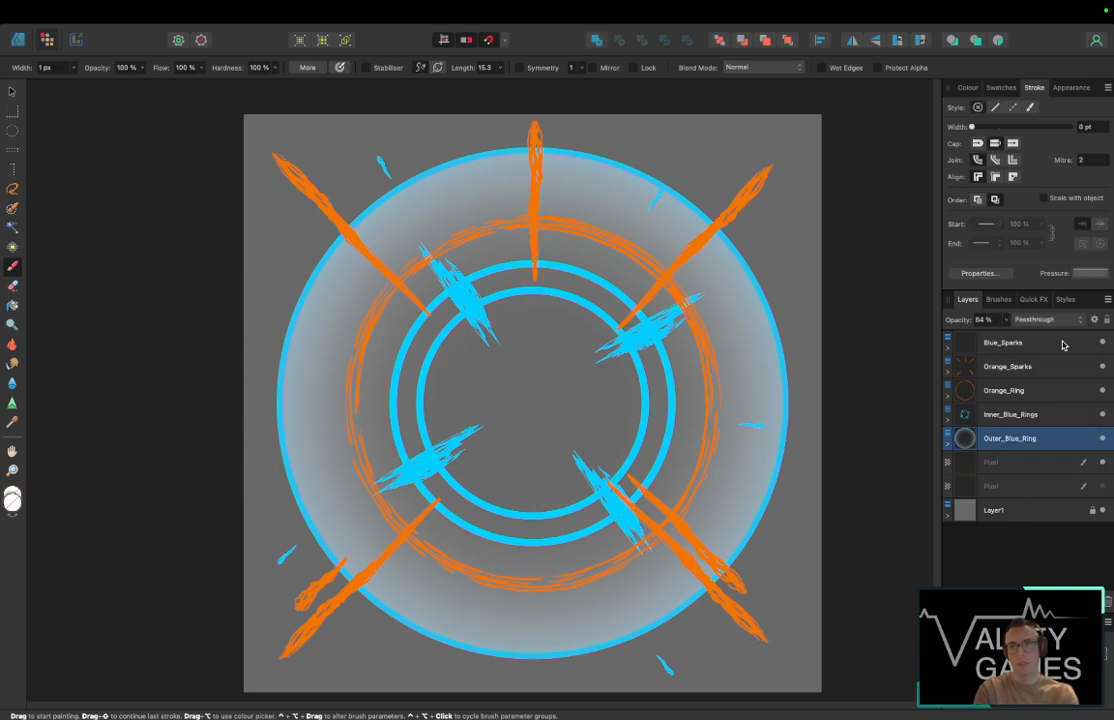
left_click(1062, 347, "shift")
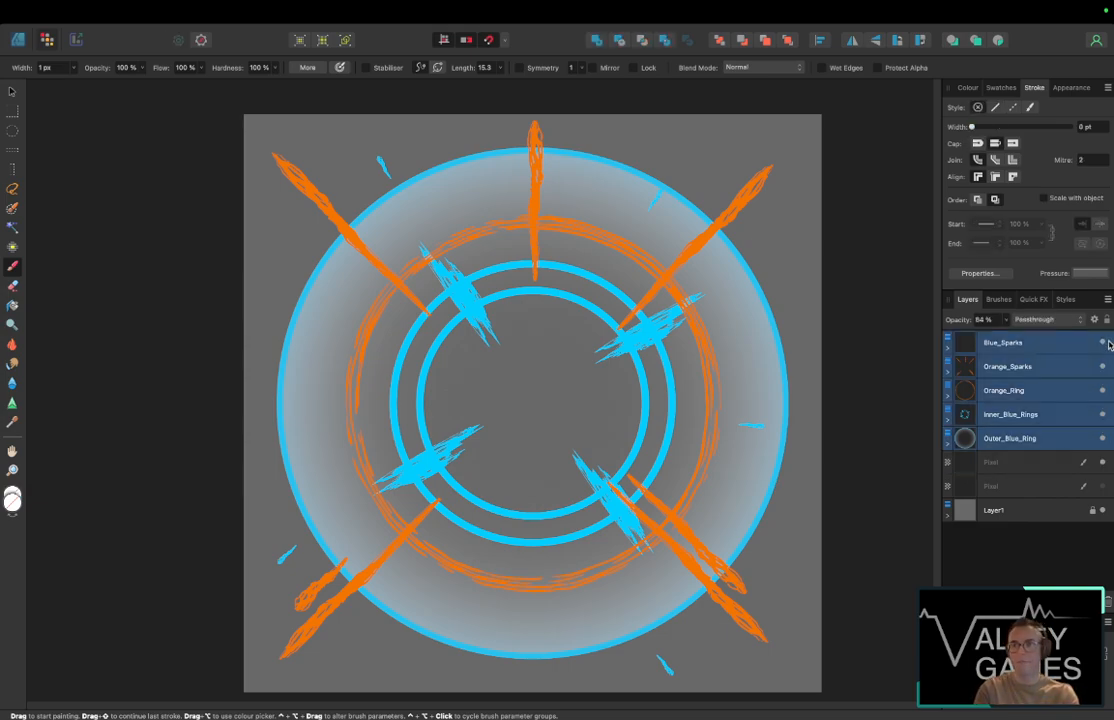
left_click(1102, 343)
Step: Delete the empty upper Pixel layer and show the Pixel layer holding the handwritten notes
left_click(1042, 464)
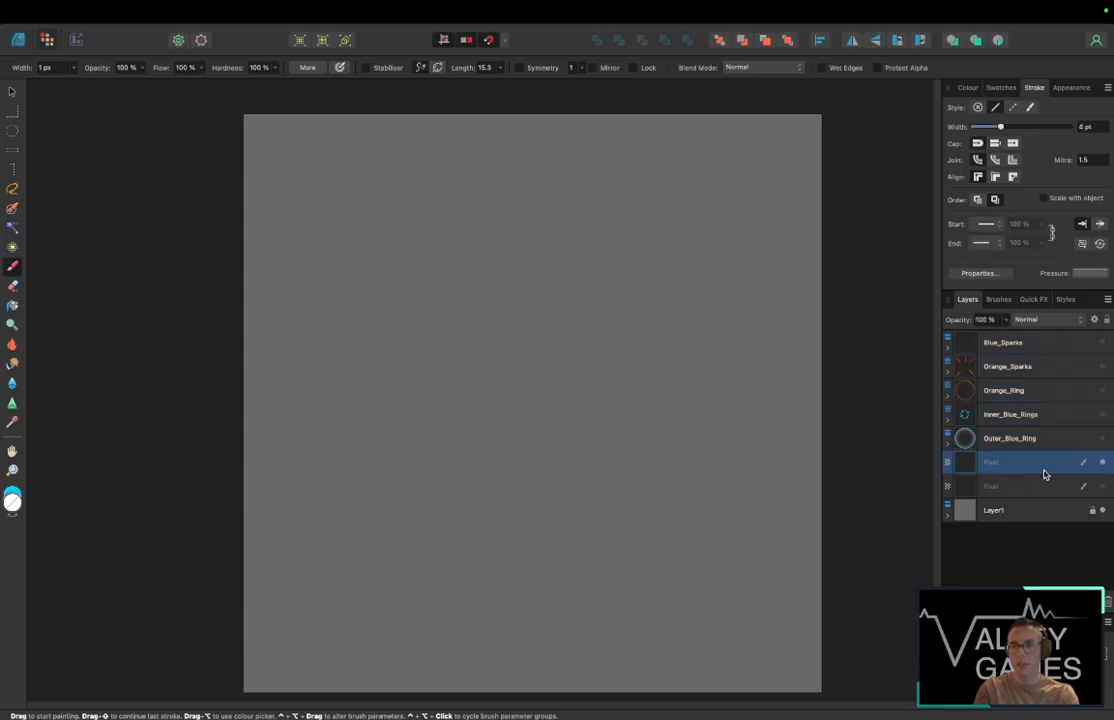
right_click(1049, 467)
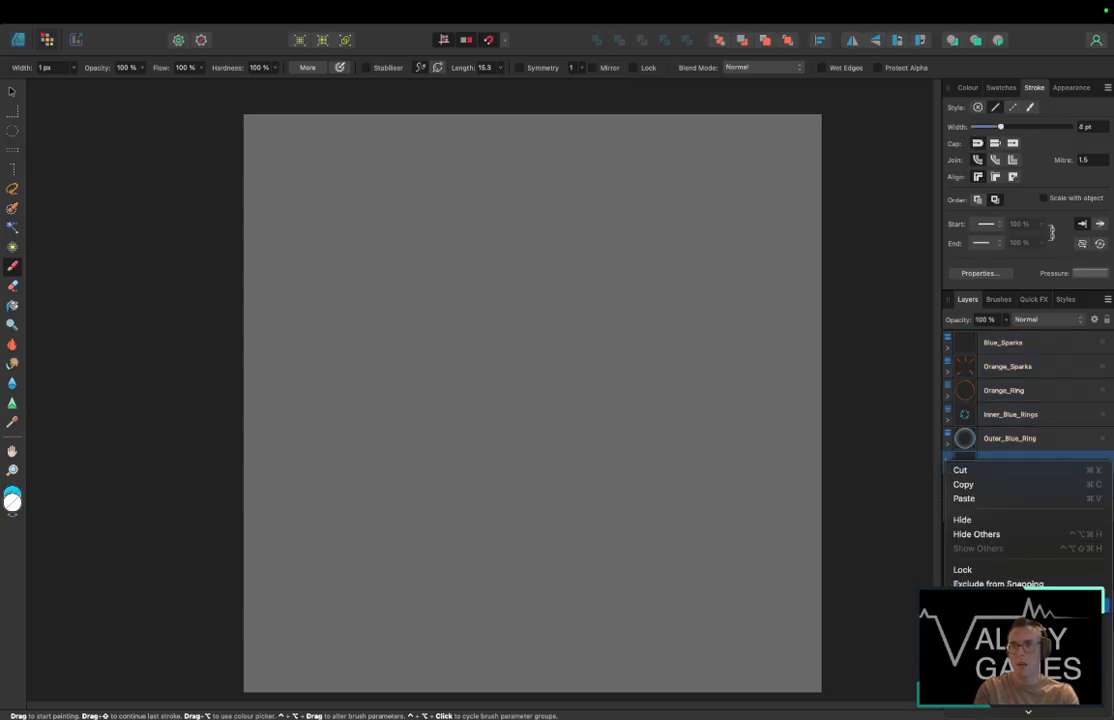
key("Escape")
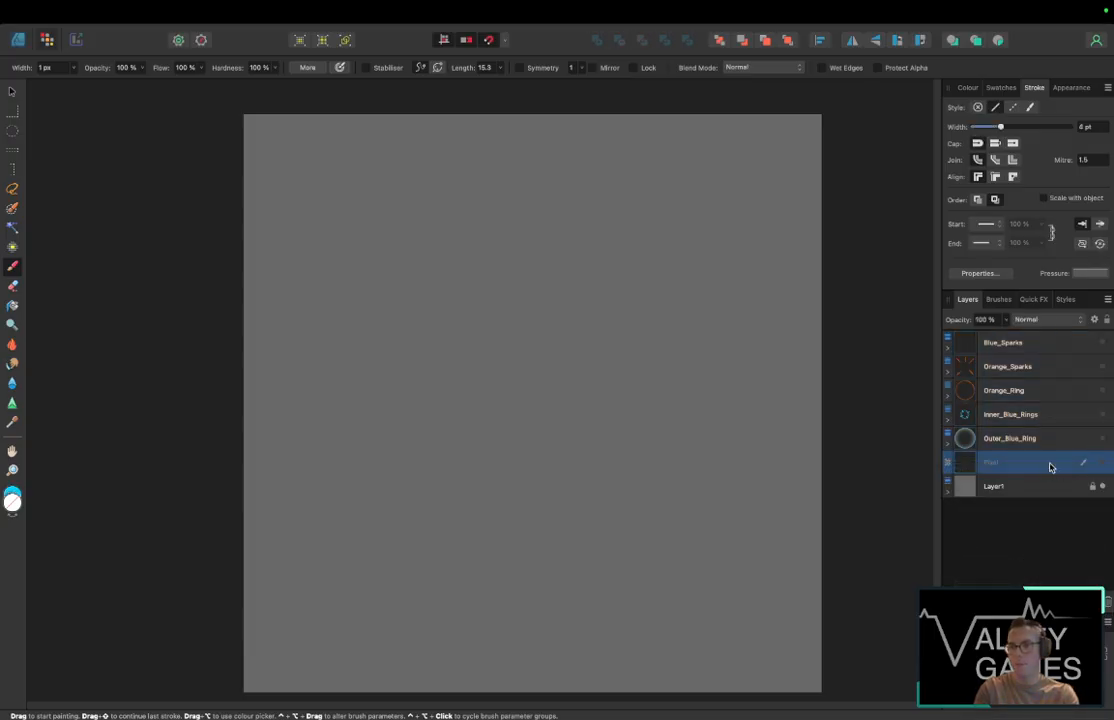
left_click(1101, 463)
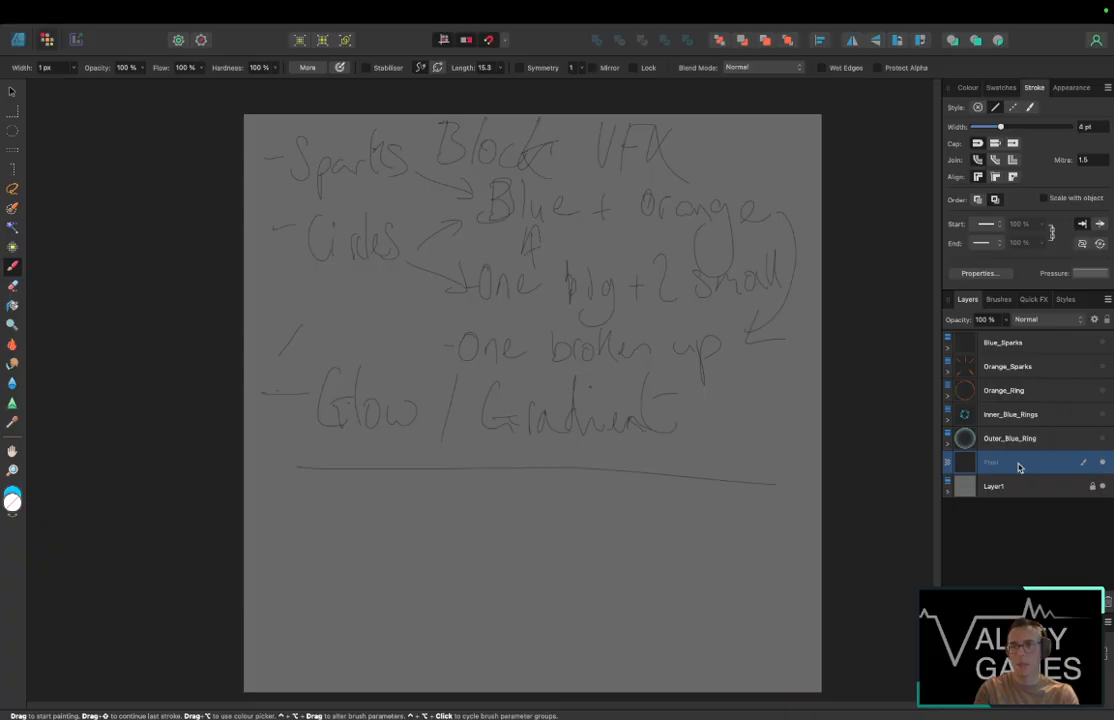
Step: Set the brush colour to black (000000) and mark the timeline's ends as 1 and 30, with a small dot below the 1
left_click(968, 87)
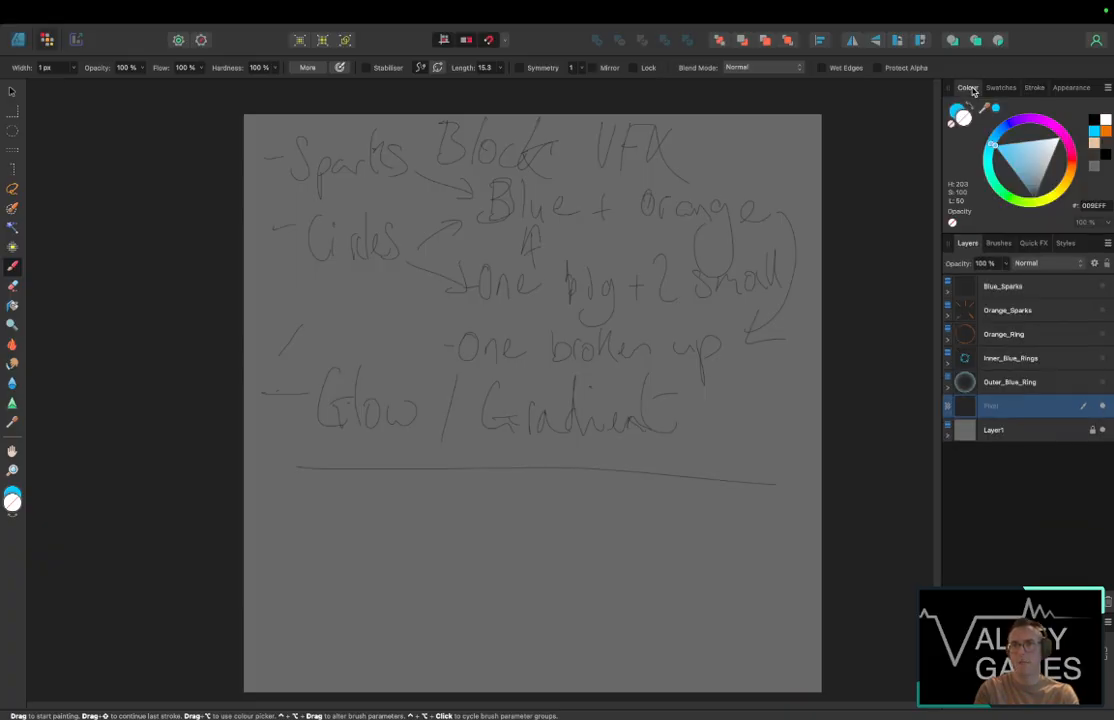
left_click_drag(1026, 162, 1034, 243)
left_click_drag(303, 307, 365, 307)
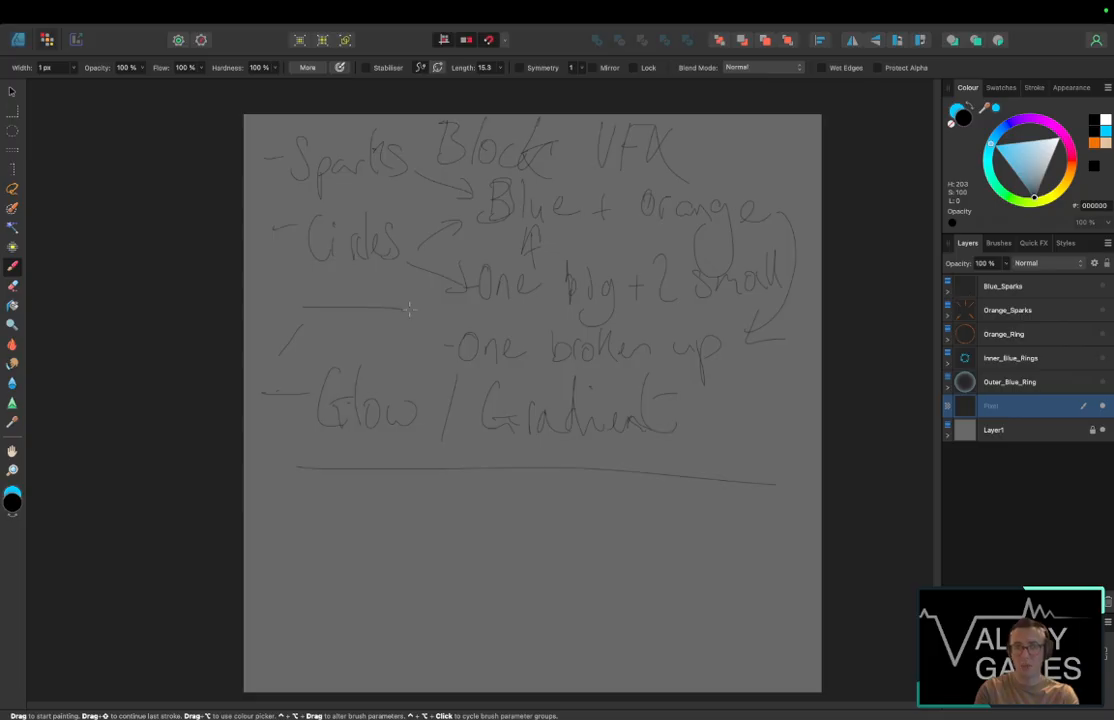
key("super+z")
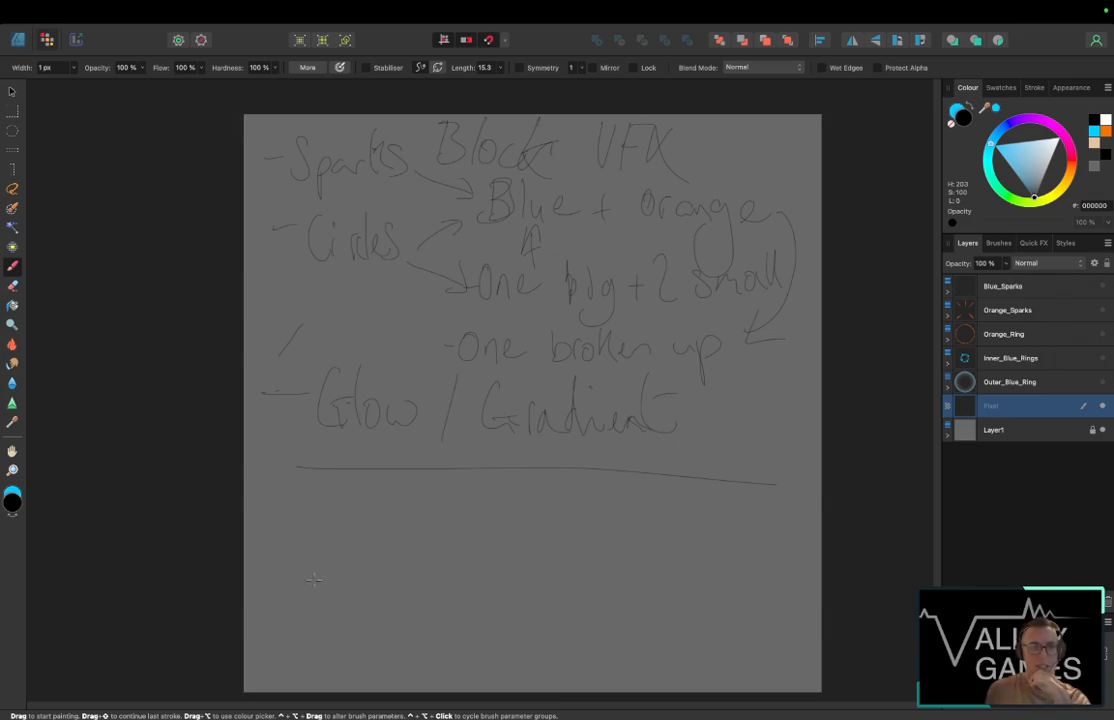
left_click_drag(291, 479, 293, 509)
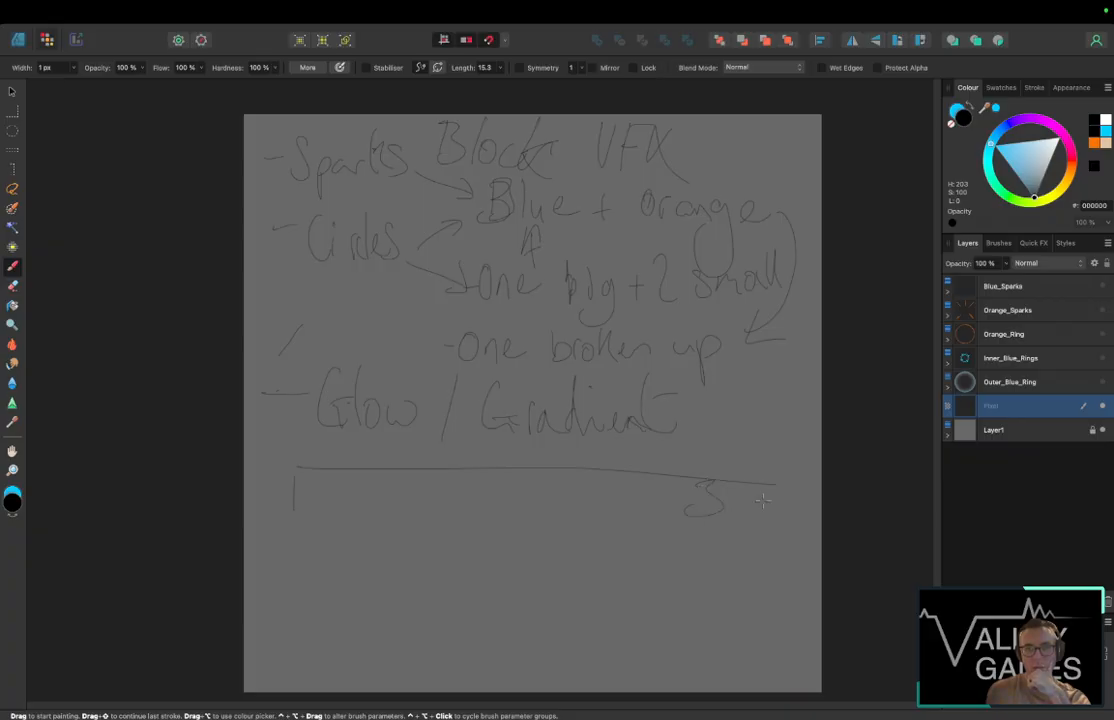
left_click_drag(762, 500, 737, 482)
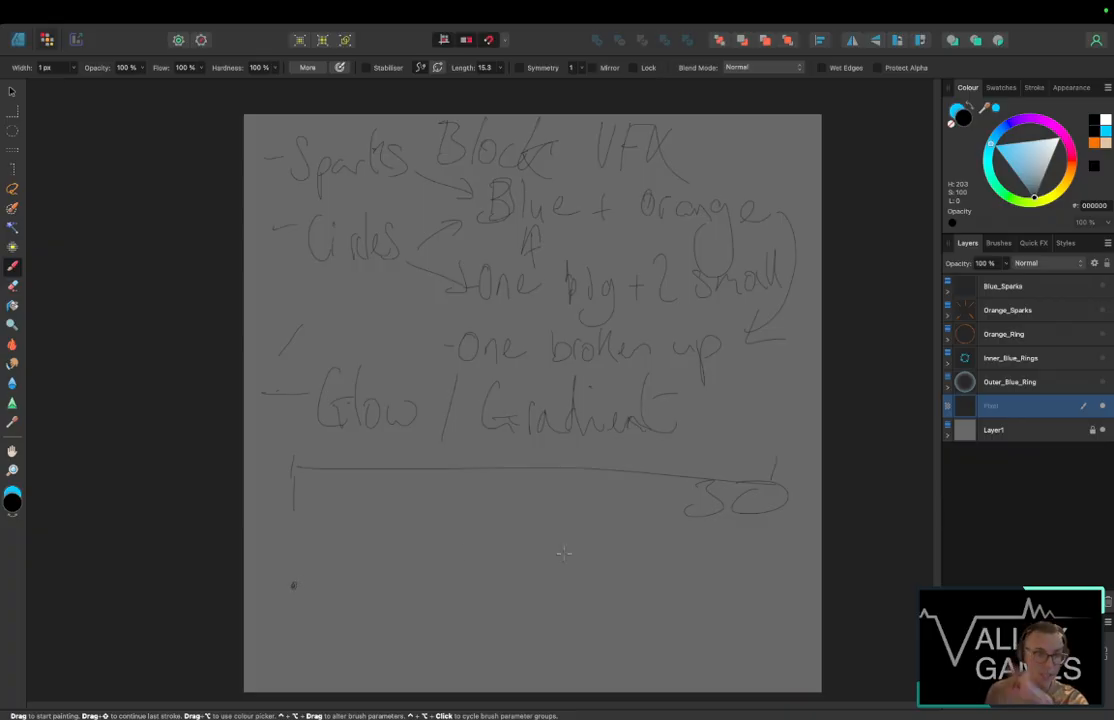
Step: Sketch the full effect below the 30 as two nested circles with diagonal spark lines and short dashes around them
mouse_move(742, 573)
left_mouse_down()
mouse_move(705, 593)
mouse_move(728, 533)
mouse_move(754, 558)
mouse_move(742, 571)
mouse_move(748, 545)
mouse_move(767, 601)
mouse_move(723, 568)
left_mouse_up()
key("super+z")
key("super+z")
key("super+z")
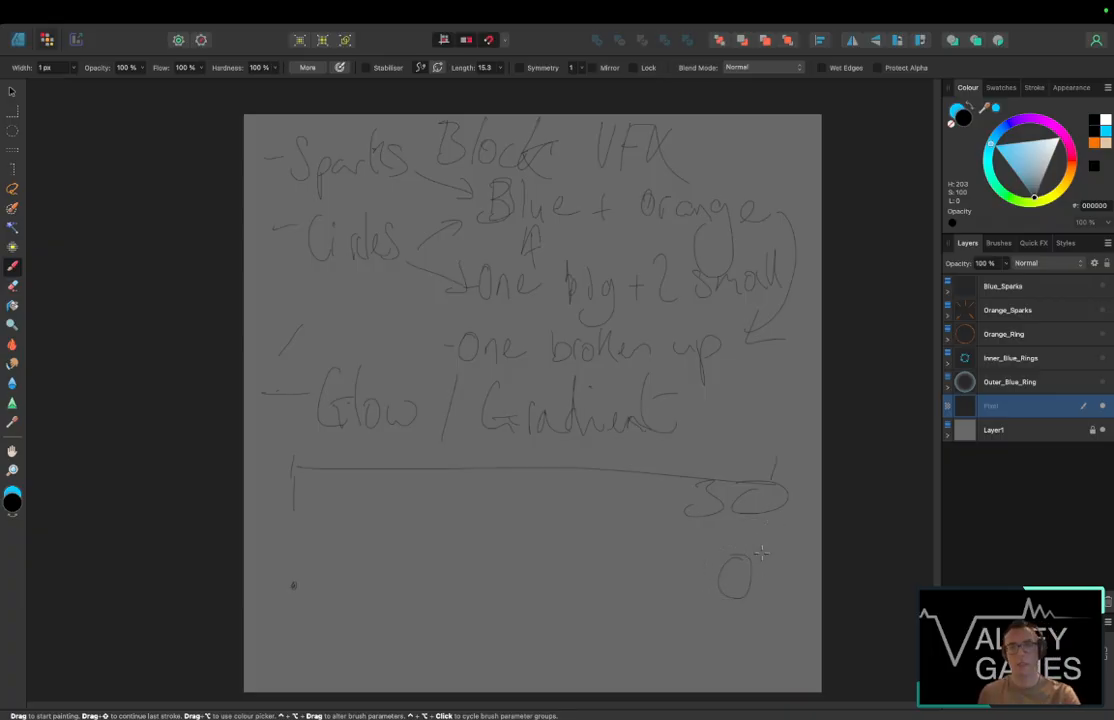
mouse_move(748, 582)
left_mouse_down()
mouse_move(738, 621)
mouse_move(723, 568)
mouse_move(783, 548)
left_mouse_up()
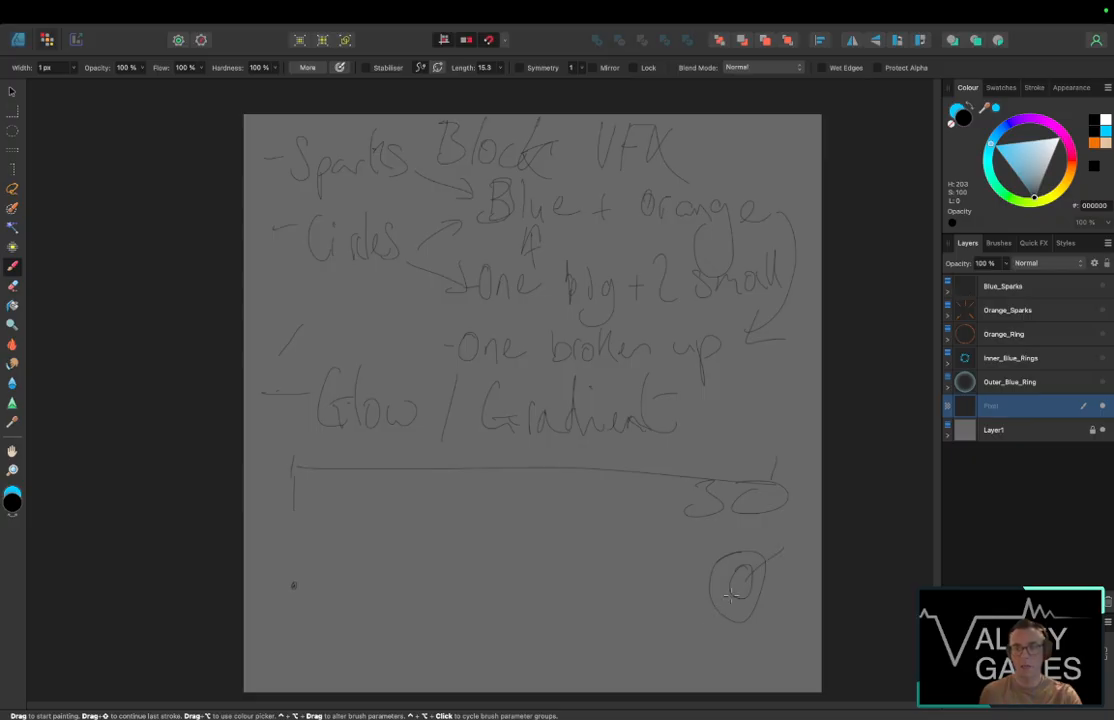
left_click_drag(730, 602, 707, 626)
left_click_drag(733, 576, 707, 548)
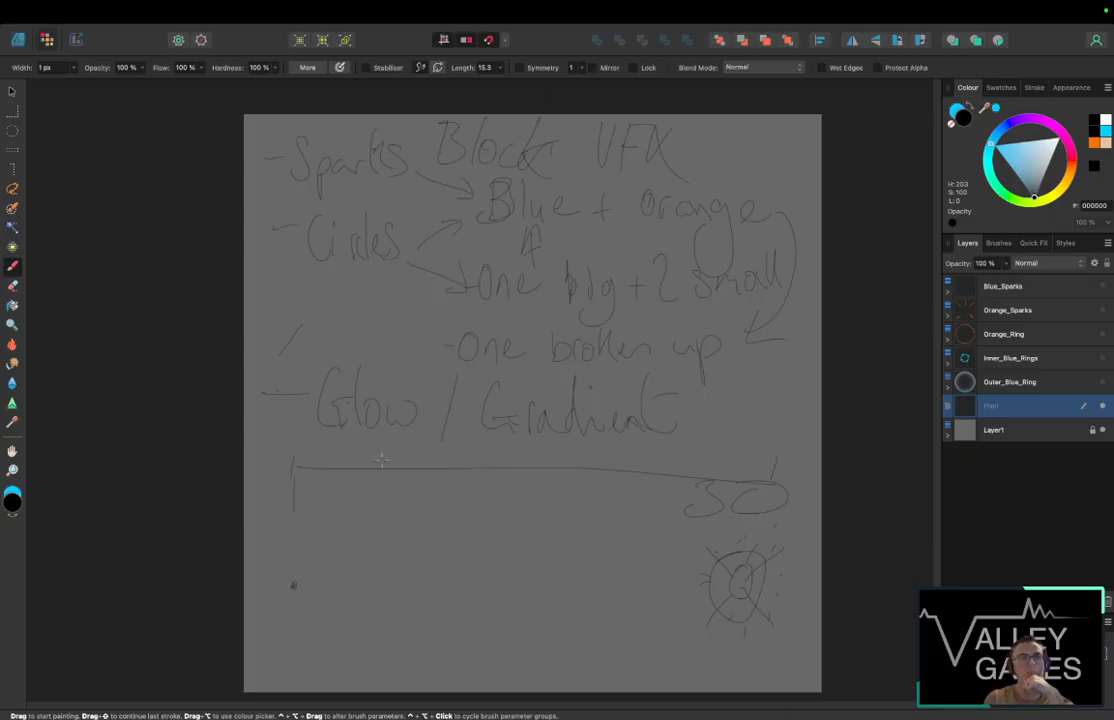
Step: Write "orange" below the 1 and sketch two growing circles with radiating sparks beside the dot
left_click_drag(262, 524, 327, 531)
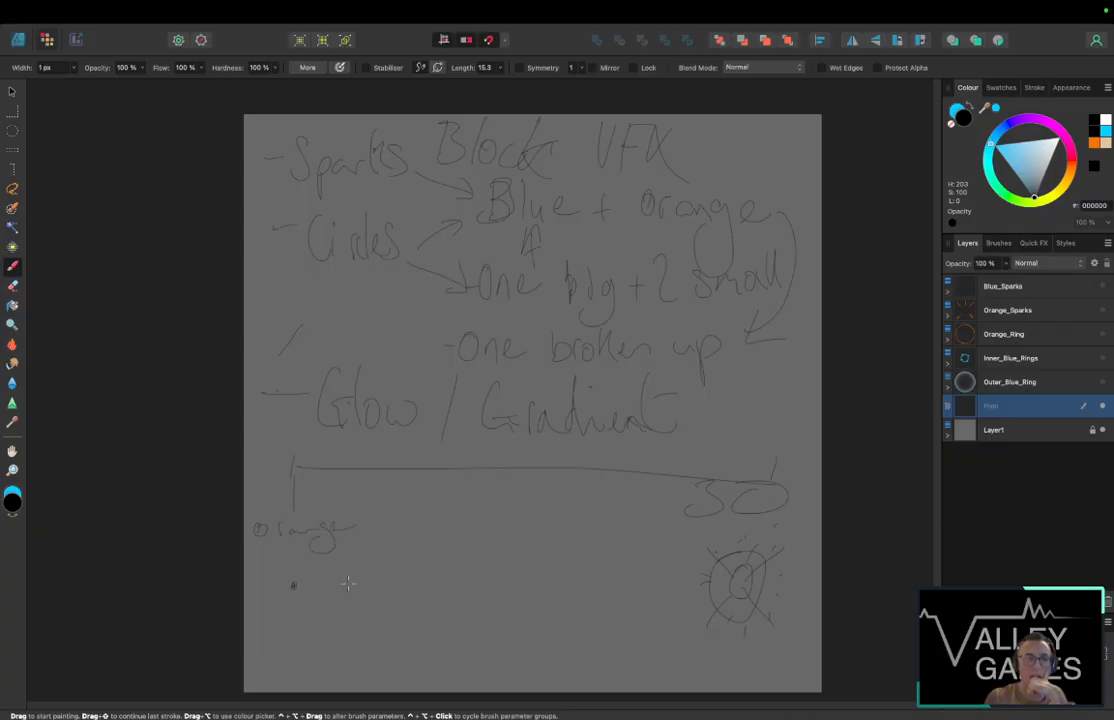
mouse_move(345, 580)
left_mouse_down()
mouse_move(339, 588)
mouse_move(364, 560)
mouse_move(334, 606)
mouse_move(326, 570)
mouse_move(361, 599)
left_mouse_up()
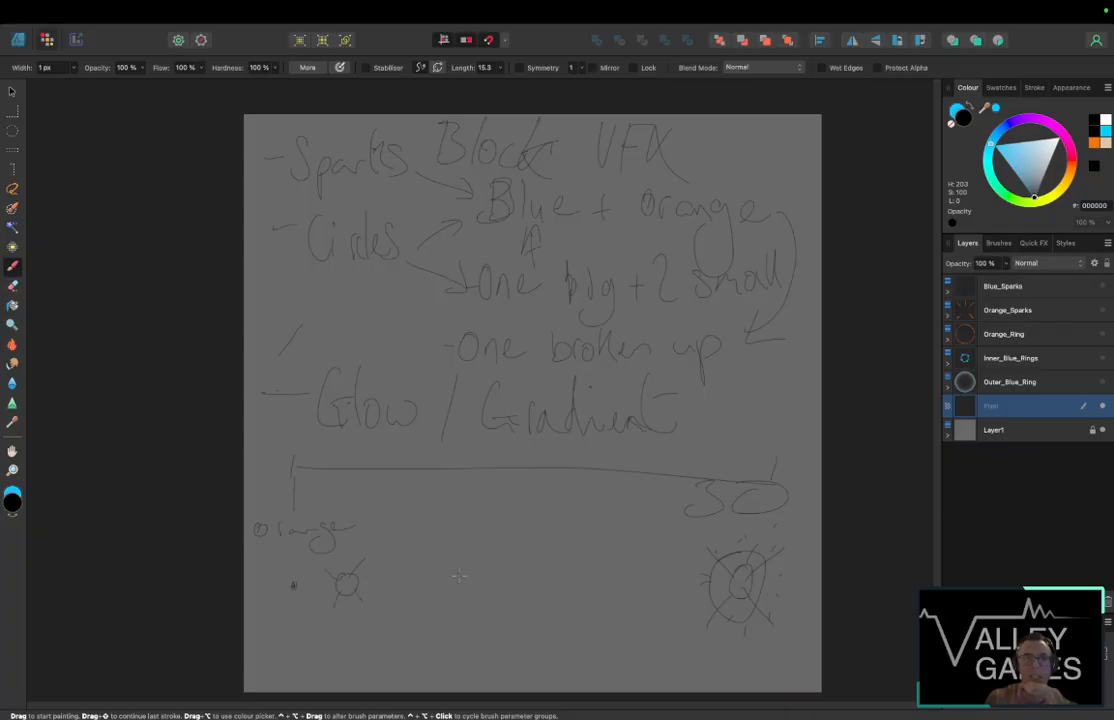
mouse_move(390, 570)
left_mouse_down()
mouse_move(410, 549)
mouse_move(363, 548)
left_mouse_up()
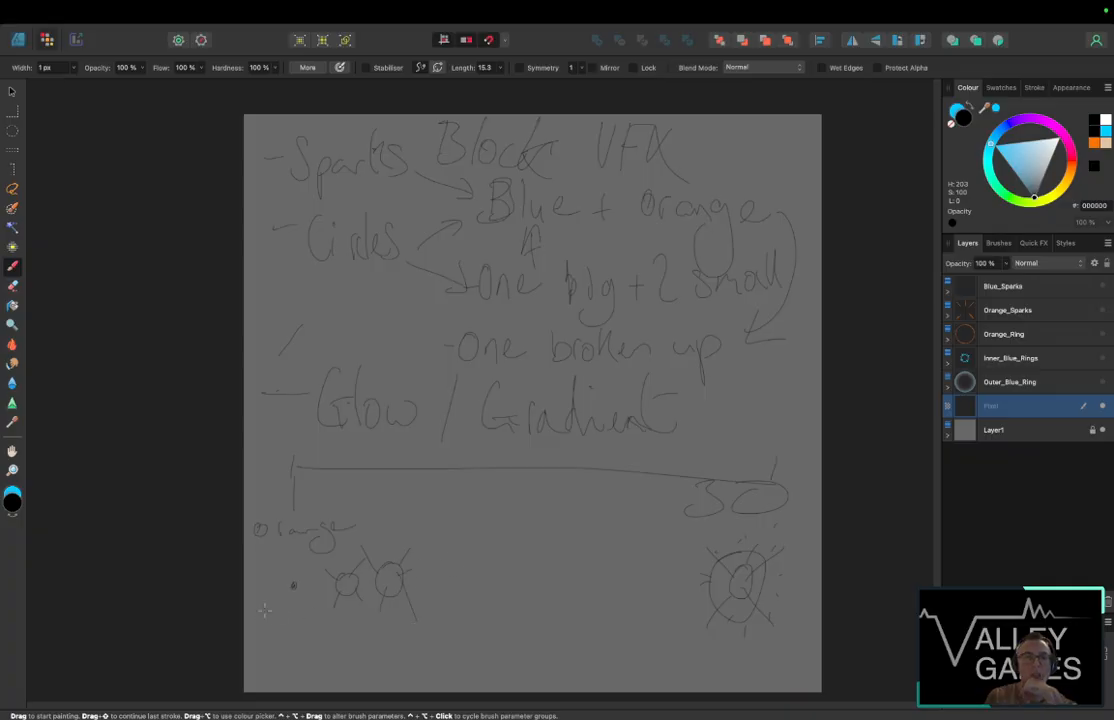
Step: Write "Blue" below the orange row and sketch a row of circles growing from a dot, with double rings midway
left_click_drag(265, 606, 263, 632)
mouse_move(264, 606)
left_mouse_down()
mouse_move(266, 633)
mouse_move(316, 625)
left_mouse_up()
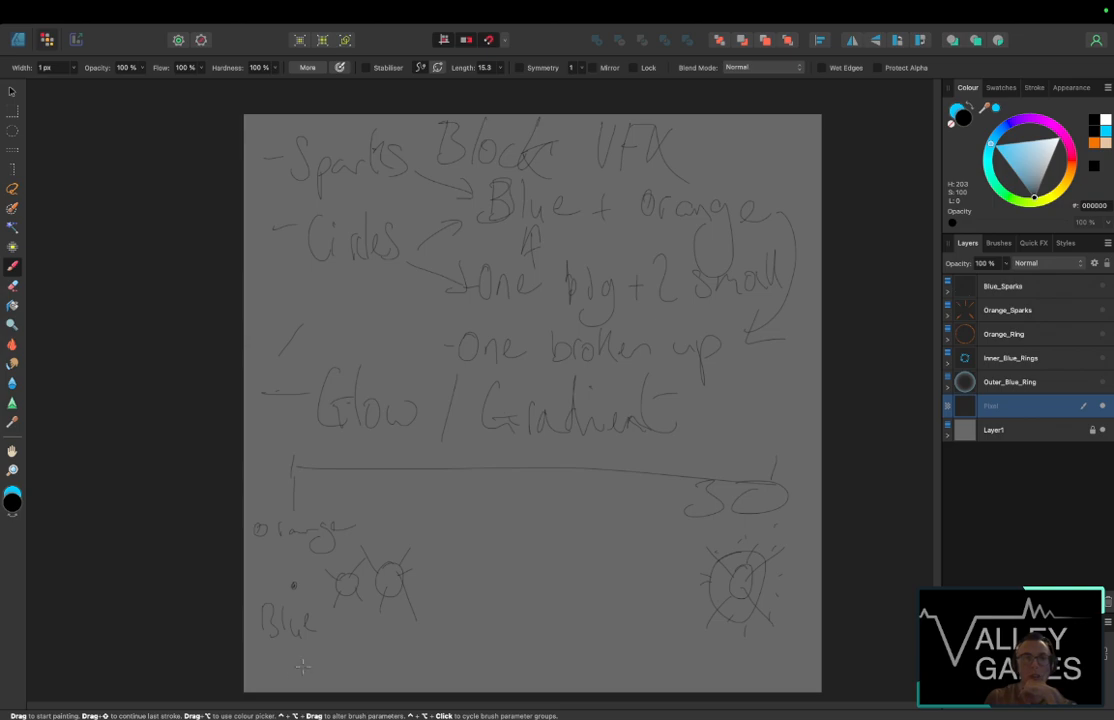
left_click(299, 662)
left_click_drag(342, 657, 506, 650)
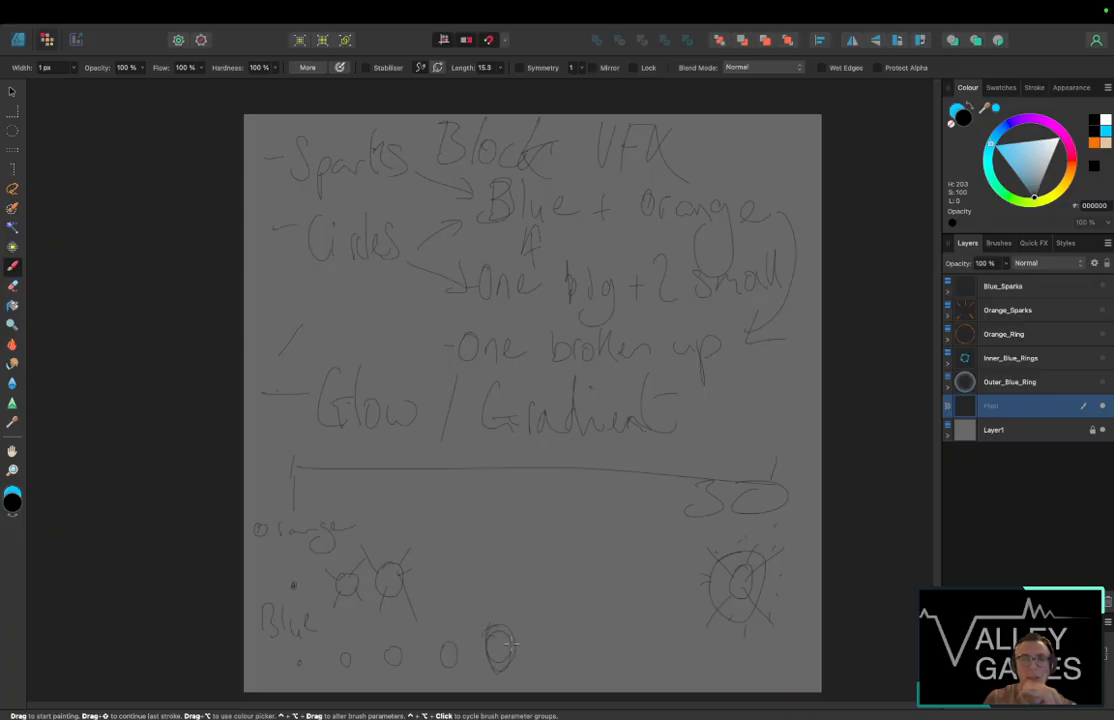
left_click_drag(541, 641, 565, 644)
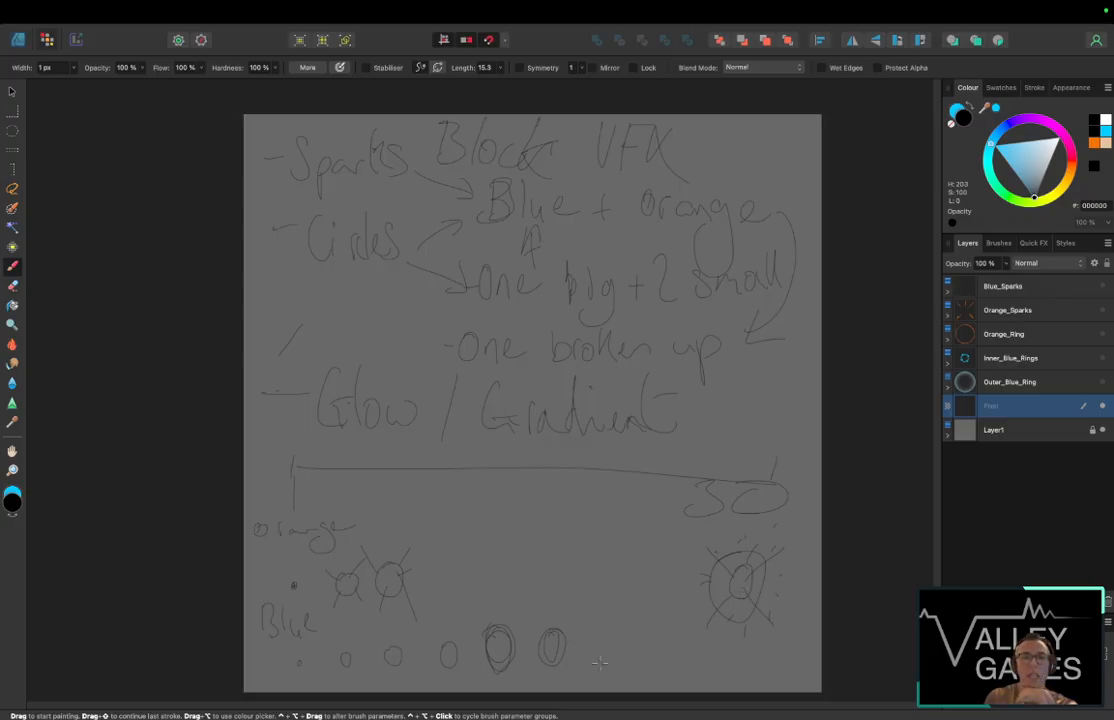
mouse_move(600, 662)
left_mouse_down()
mouse_move(595, 630)
mouse_move(597, 658)
mouse_move(575, 630)
mouse_move(600, 640)
mouse_move(595, 621)
mouse_move(595, 670)
mouse_move(575, 635)
mouse_move(627, 673)
mouse_move(622, 635)
mouse_move(674, 674)
mouse_move(664, 638)
left_mouse_up()
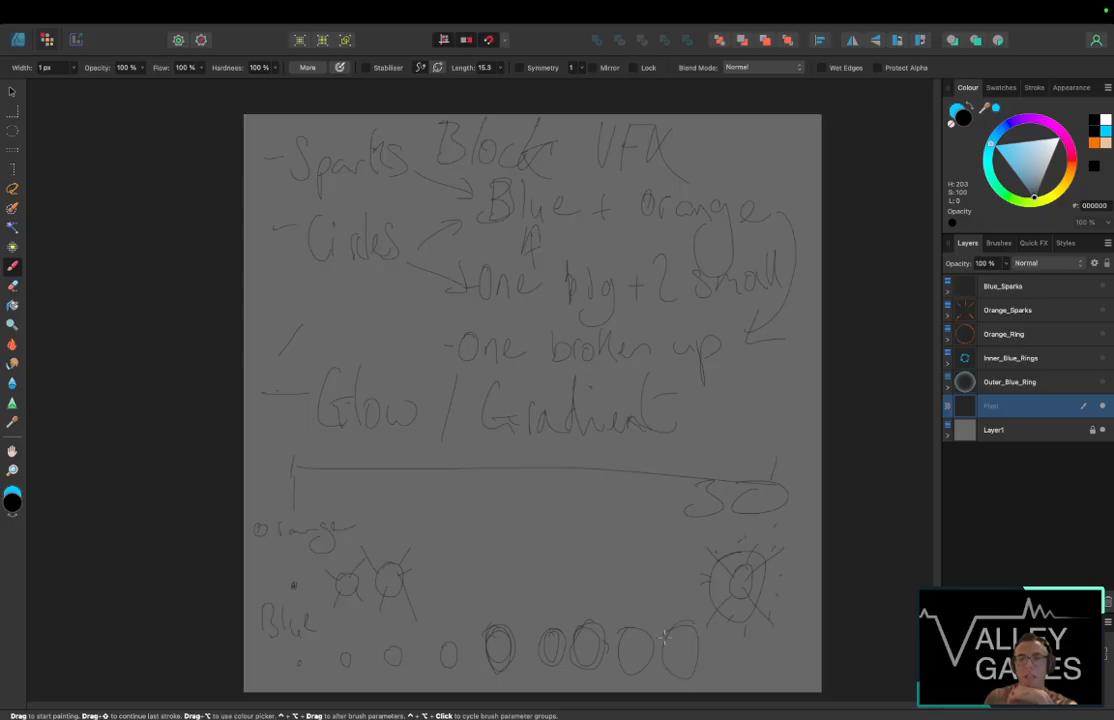
left_click_drag(732, 628, 746, 634)
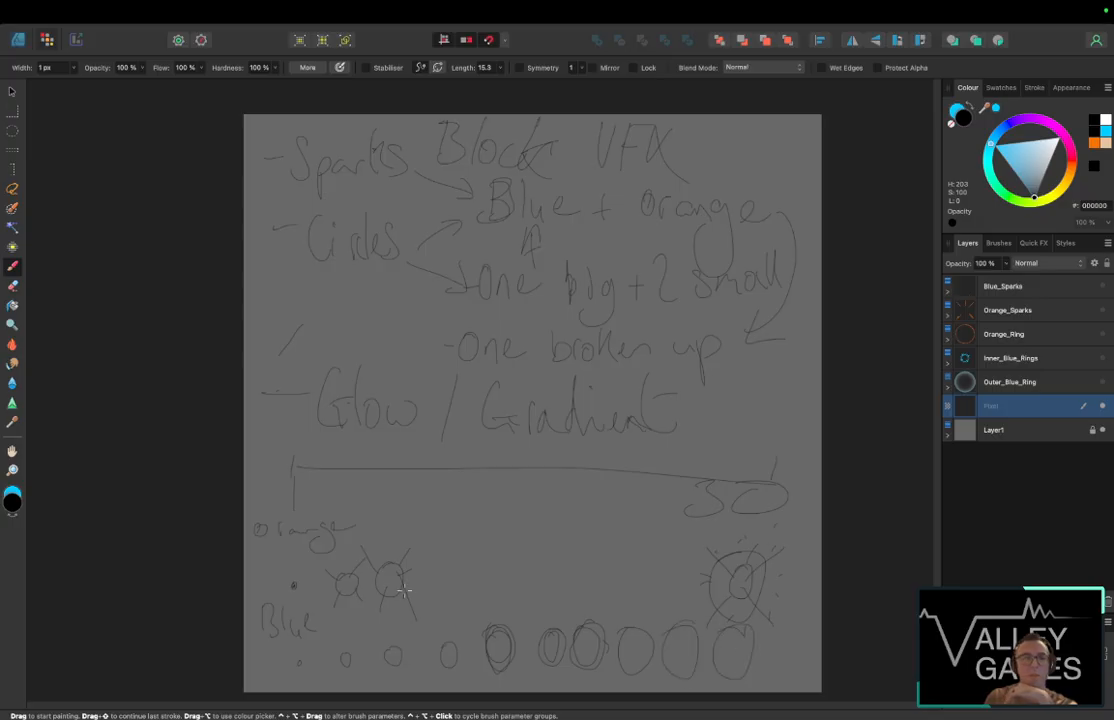
Step: Extend the orange row with two more, larger circles surrounded by radiating spark lines
mouse_move(450, 562)
left_mouse_down()
mouse_move(465, 551)
mouse_move(420, 548)
left_mouse_up()
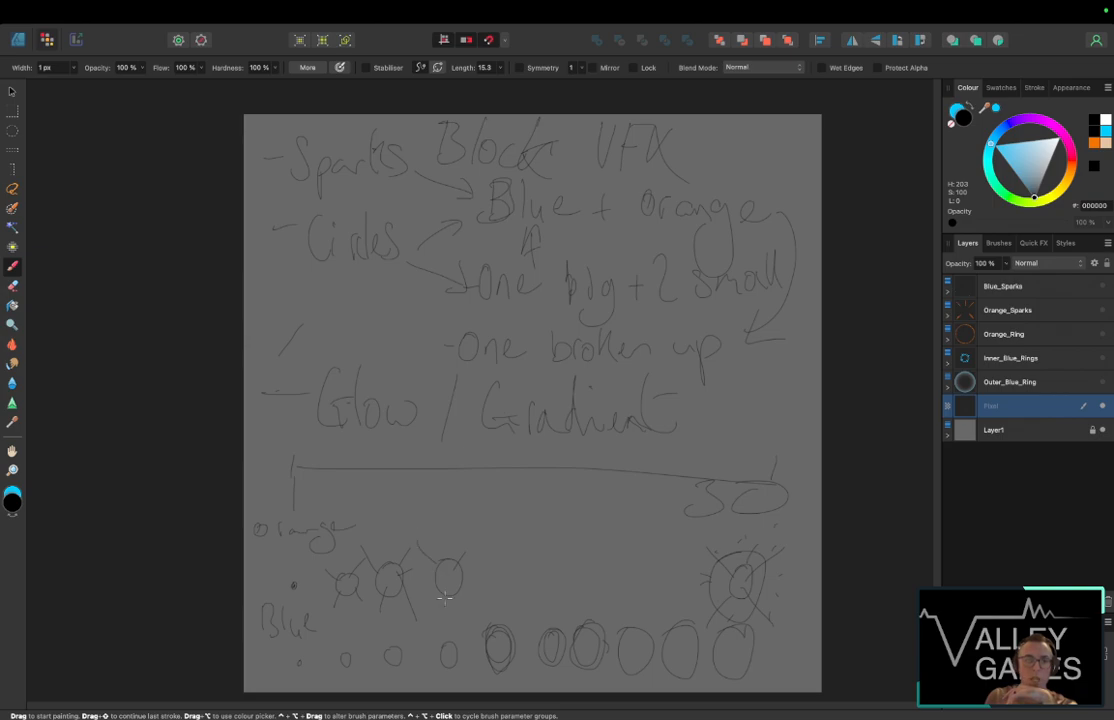
left_click_drag(440, 593, 432, 607)
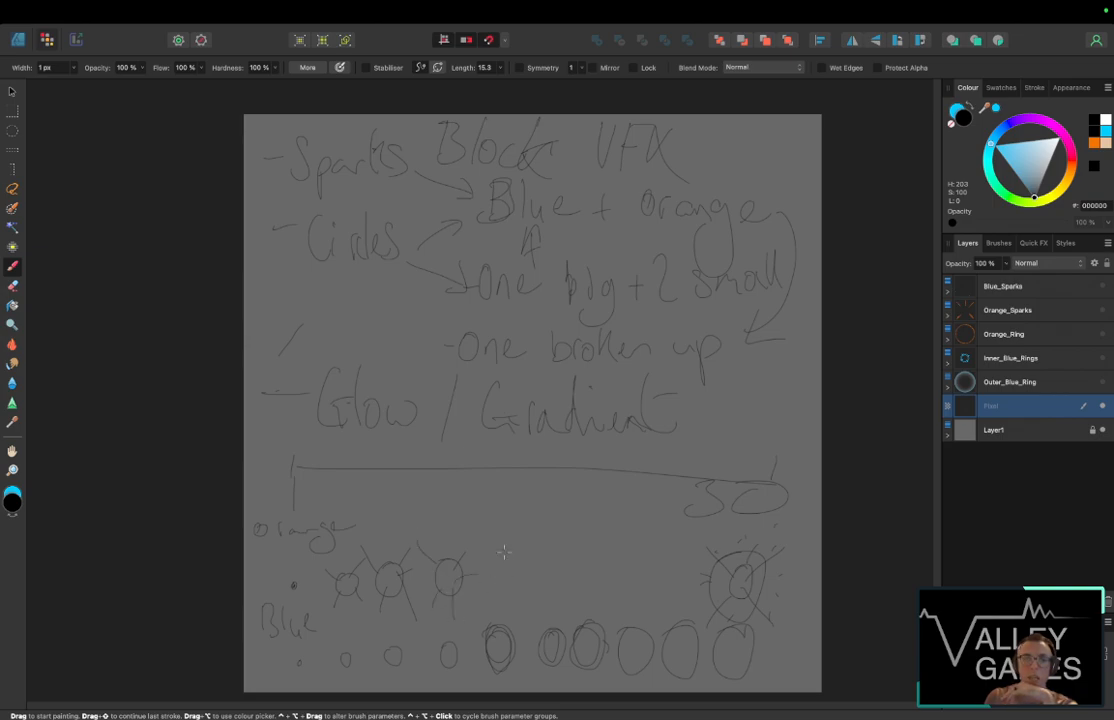
mouse_move(502, 554)
left_mouse_down()
mouse_move(501, 604)
mouse_move(490, 557)
left_mouse_up()
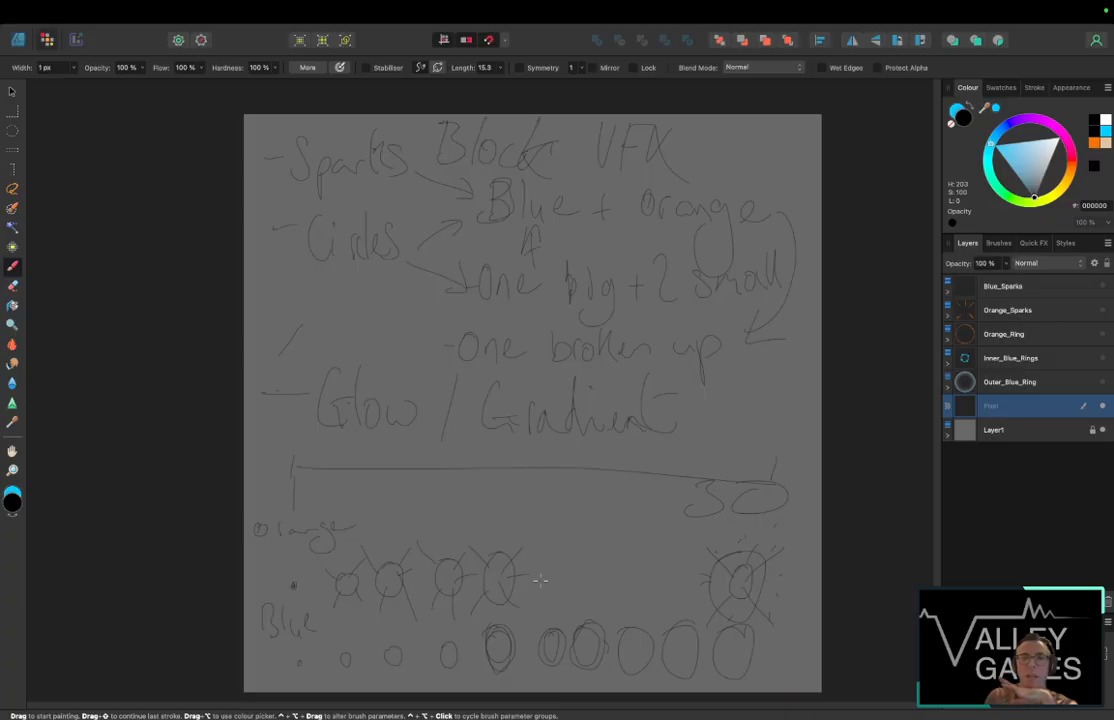
Step: Write "Fade" with an arrow after the orange circles, and again above the blue row's final circles
mouse_move(536, 552)
left_mouse_down()
mouse_move(574, 573)
mouse_move(564, 574)
left_mouse_up()
mouse_move(538, 516)
left_mouse_down()
mouse_move(534, 536)
mouse_move(547, 515)
left_mouse_up()
left_click_drag(536, 526, 574, 534)
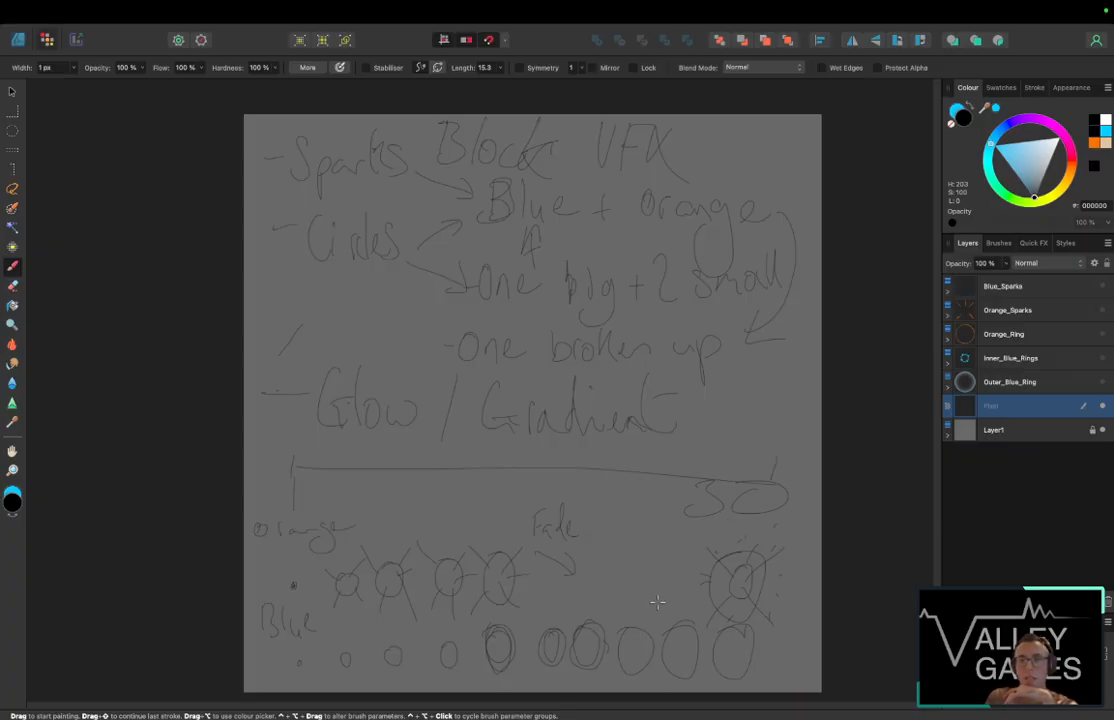
left_click_drag(660, 587, 682, 600)
left_click_drag(682, 594, 668, 609)
mouse_move(648, 559)
left_mouse_down()
mouse_move(661, 587)
mouse_move(690, 576)
left_mouse_up()
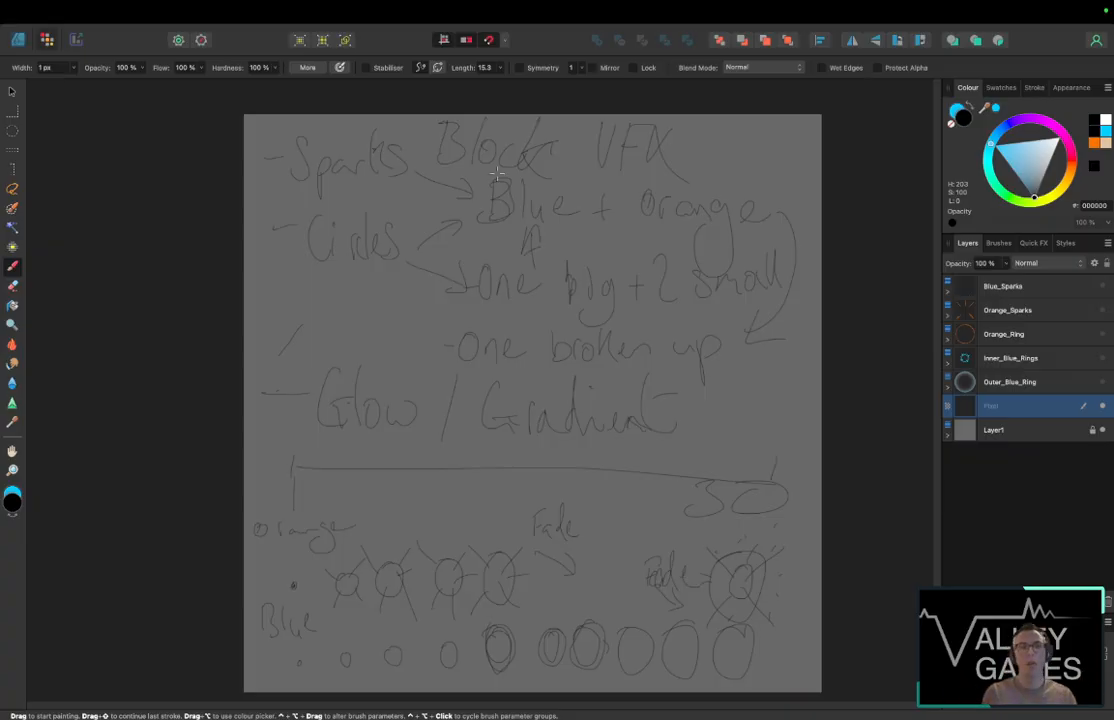
Step: Mark 15 and 25 on the timeline, add arrows pointing up from the orange and blue rows, and label both "Peak"
left_click_drag(503, 453, 503, 490)
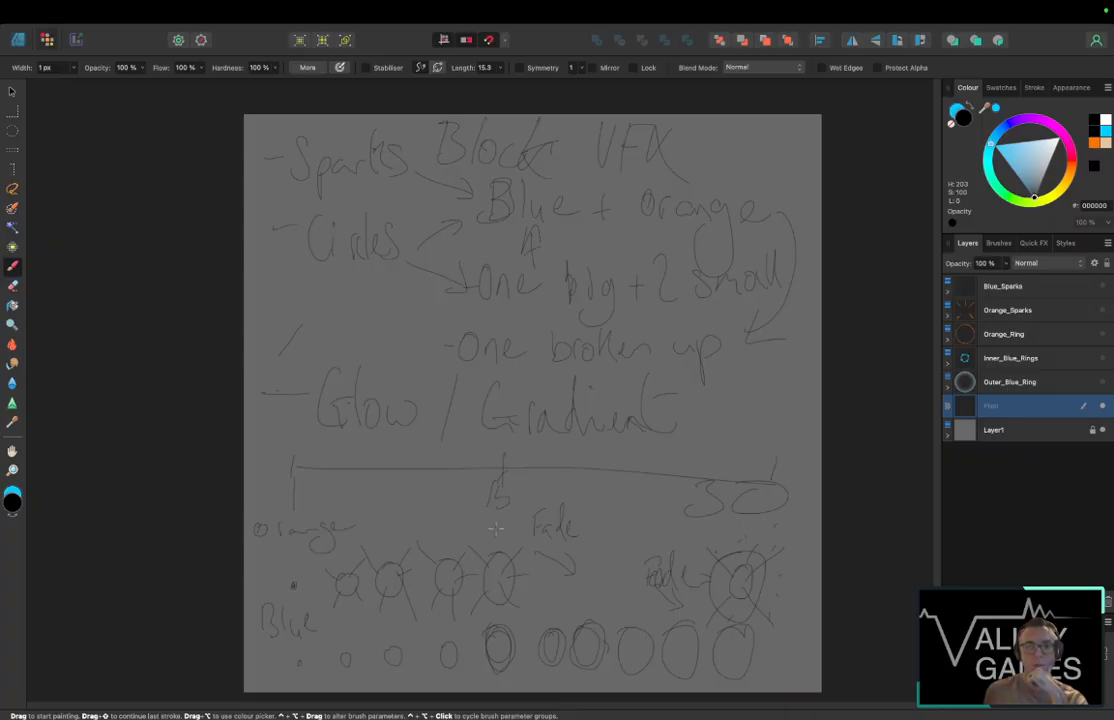
left_click_drag(489, 536, 498, 532)
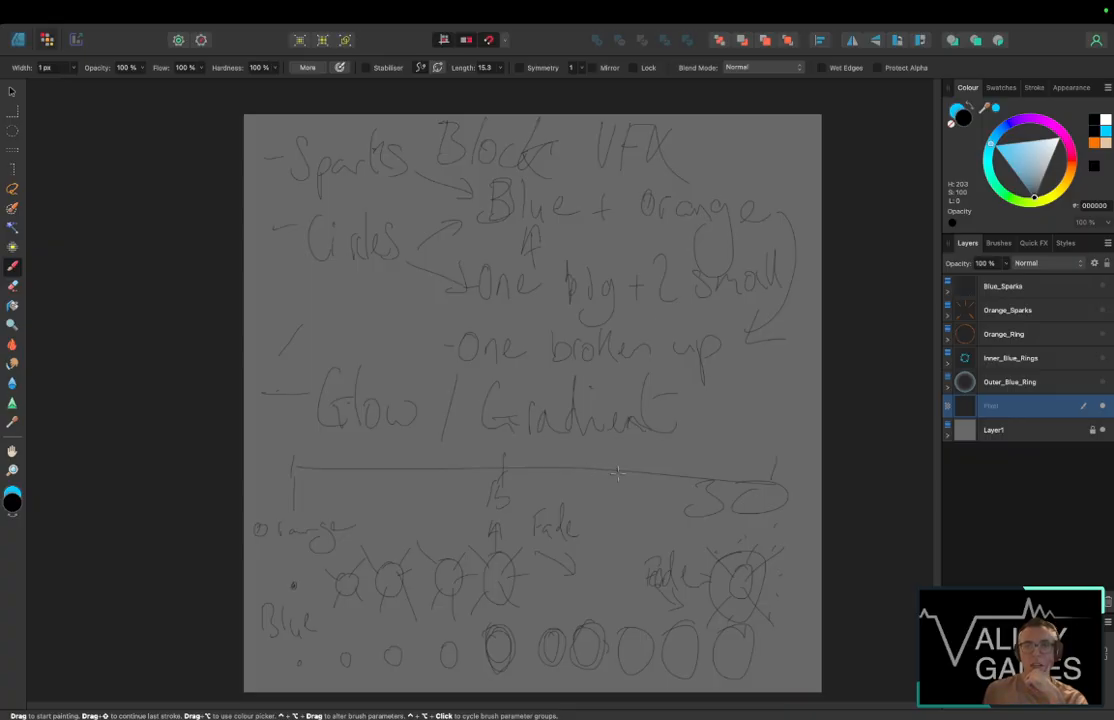
mouse_move(594, 491)
left_mouse_down()
mouse_move(600, 518)
mouse_move(623, 504)
mouse_move(617, 519)
left_mouse_up()
left_click_drag(619, 489, 637, 485)
mouse_move(618, 530)
left_mouse_down()
mouse_move(618, 598)
mouse_move(617, 528)
left_mouse_up()
left_click_drag(617, 528, 622, 538)
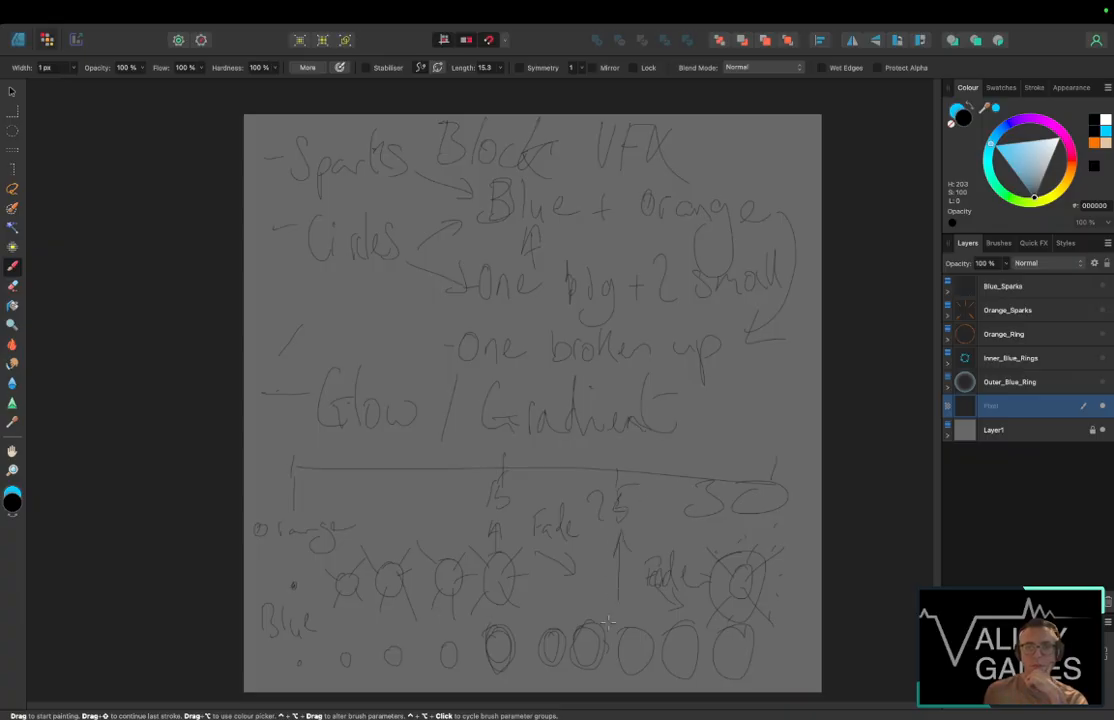
left_click_drag(602, 612, 641, 604)
left_click_drag(451, 525, 492, 522)
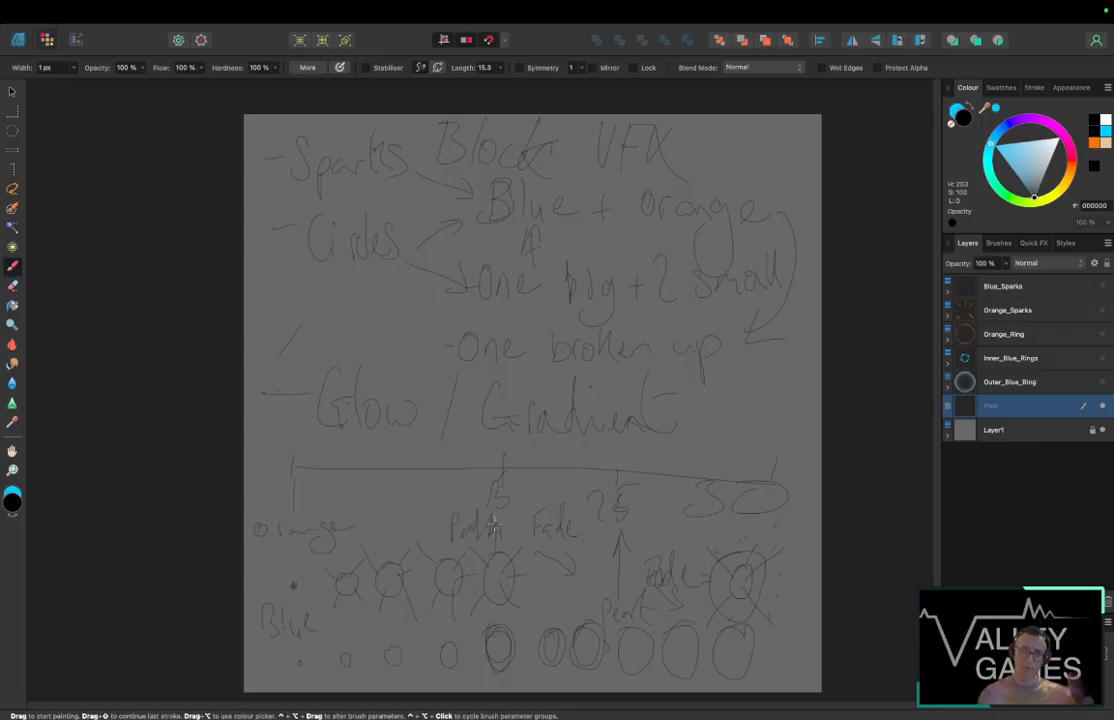
Step: Switch to Aseprite and rename the sprite's only layer as Background
key("ctrl+Left")
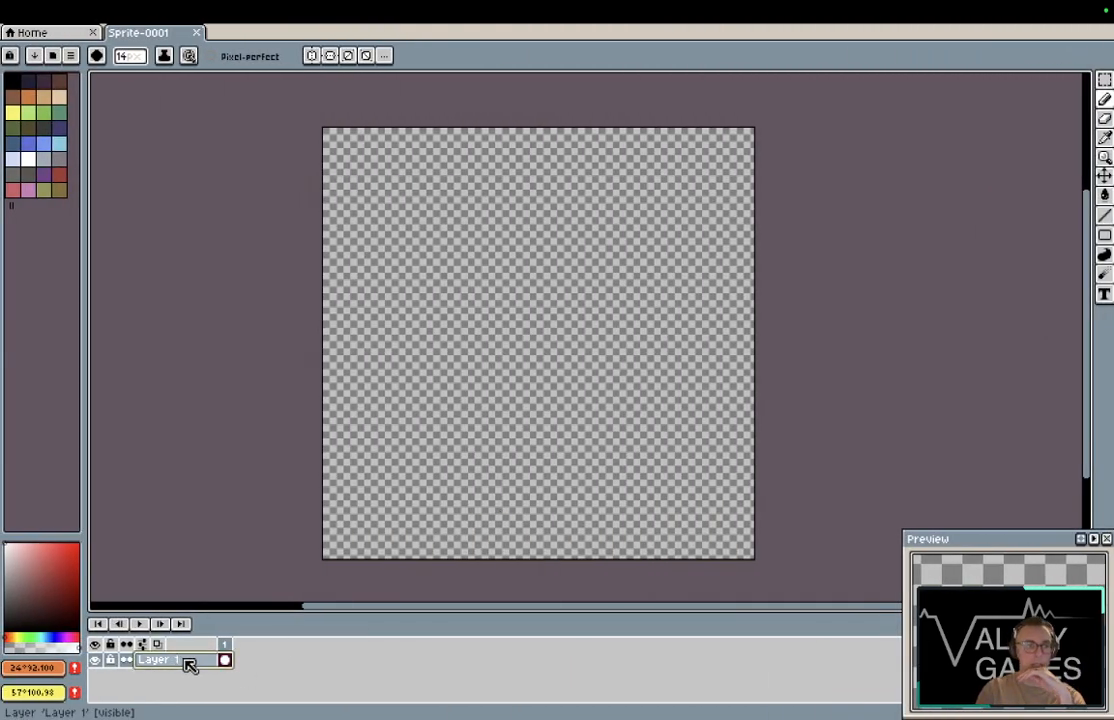
key("shift+b")
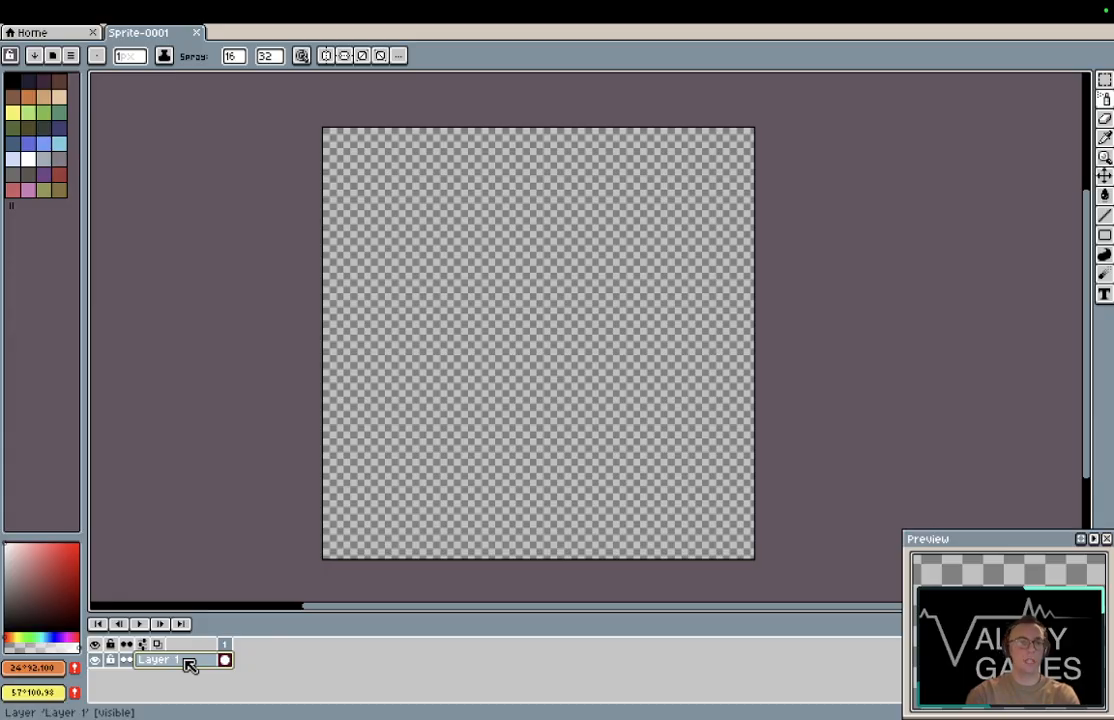
double_click(189, 665)
type("B")
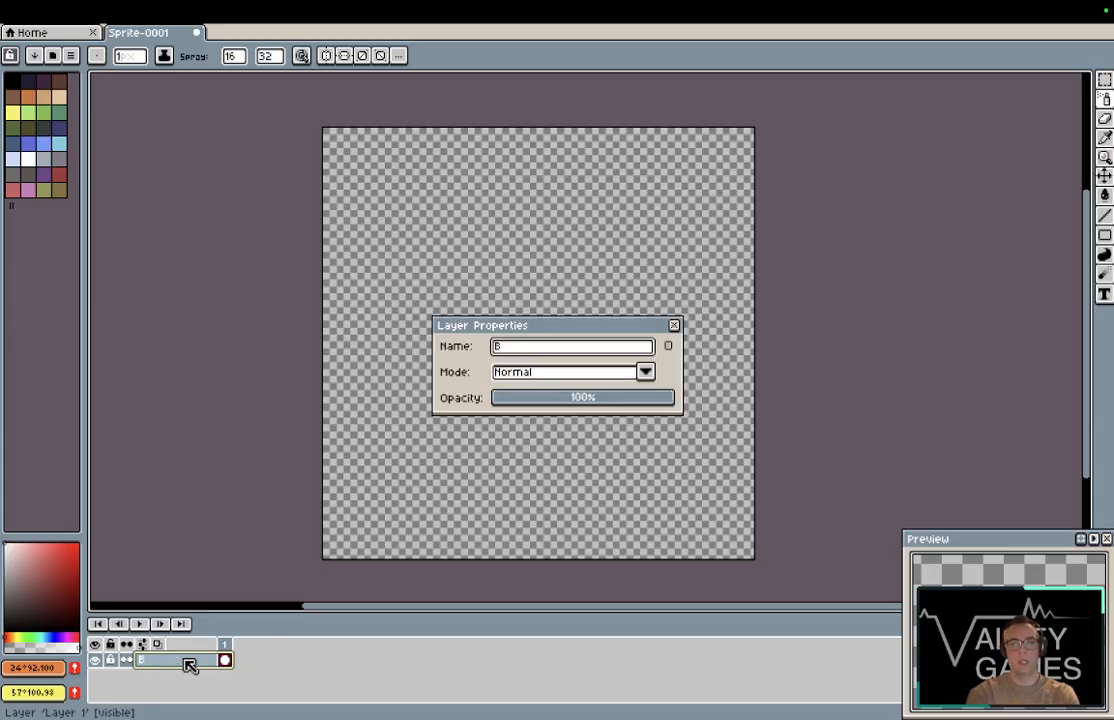
type("ackground")
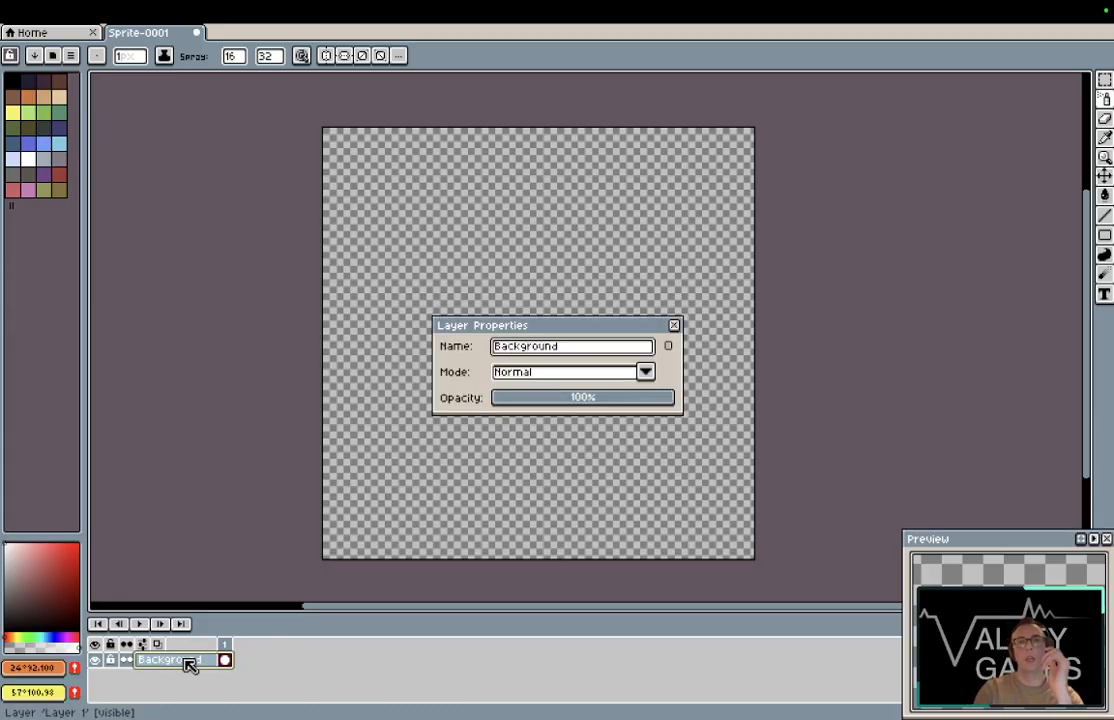
key("Return")
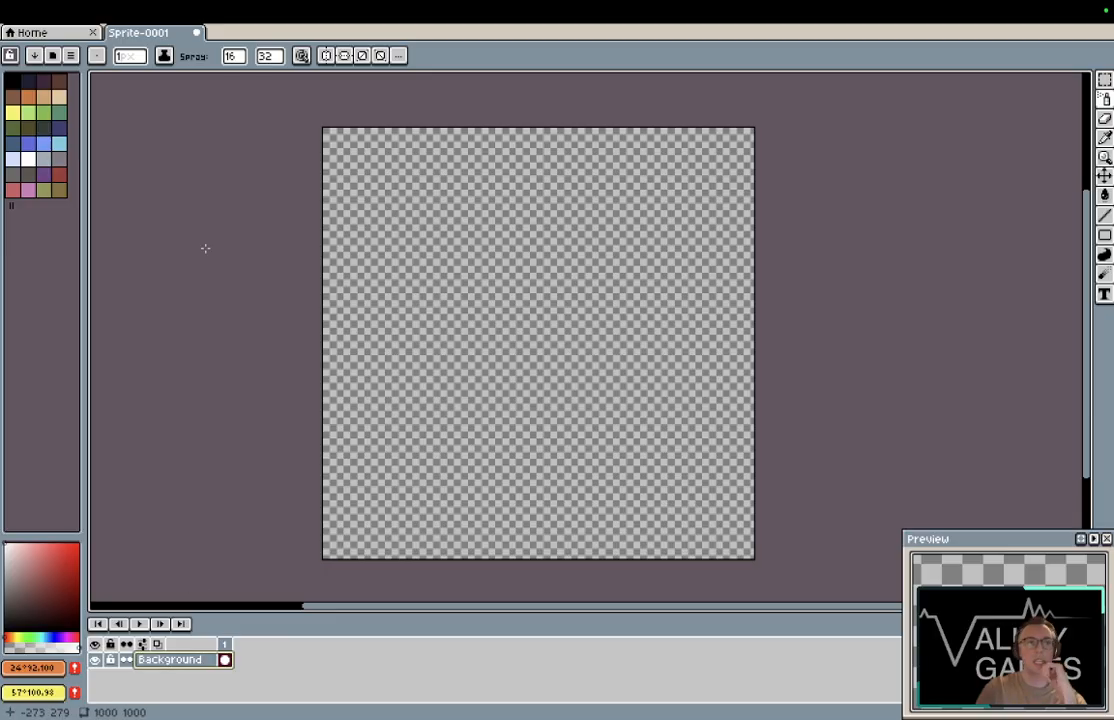
Step: Fill the whole Background layer with a muted grey-brown using the Paint Bucket tool
left_click(1104, 193)
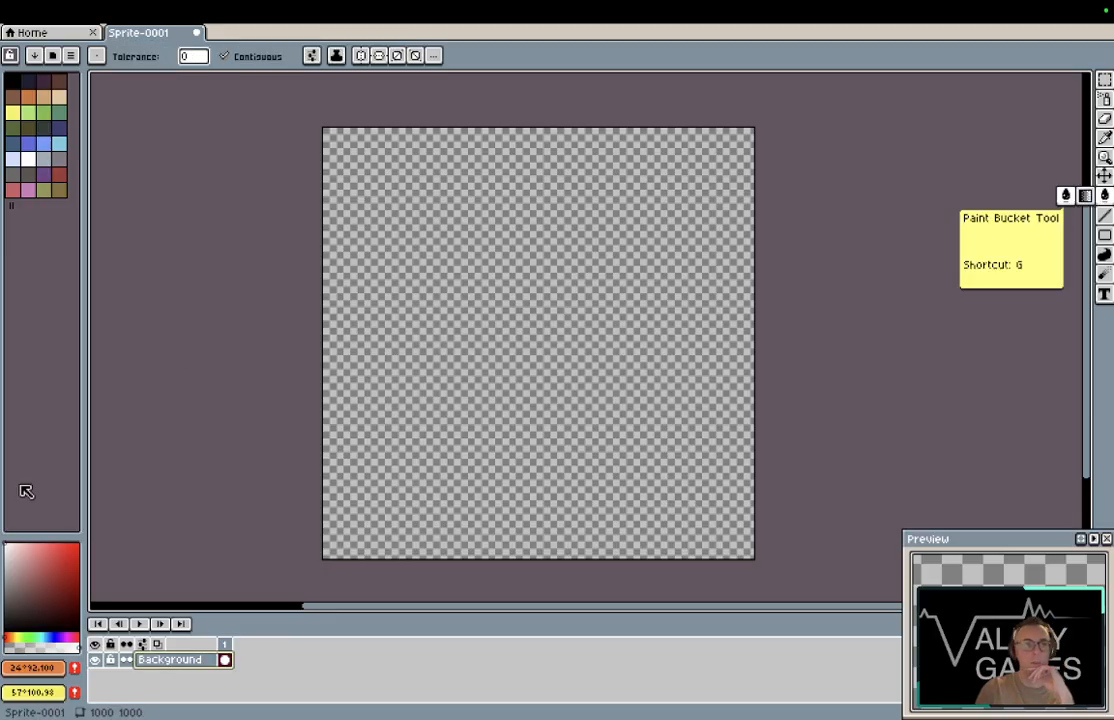
left_click(46, 543)
left_click(14, 576)
left_click(550, 318)
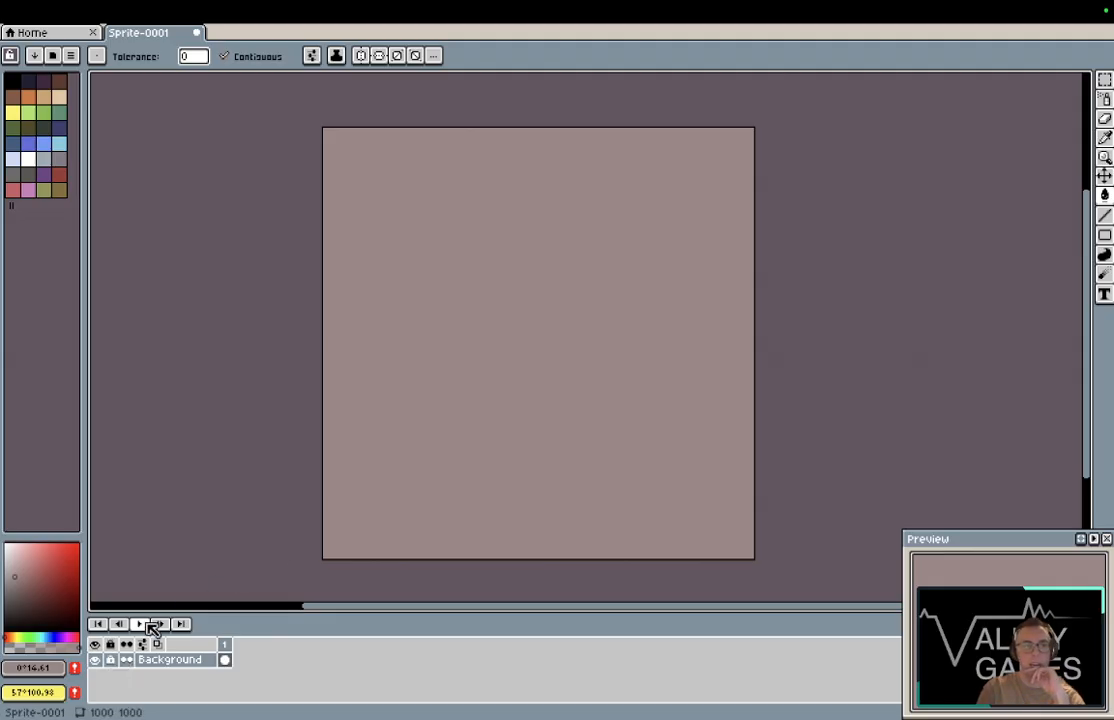
Step: Add a new layer above the Background layer
left_click(212, 8)
mouse_move(162, 6)
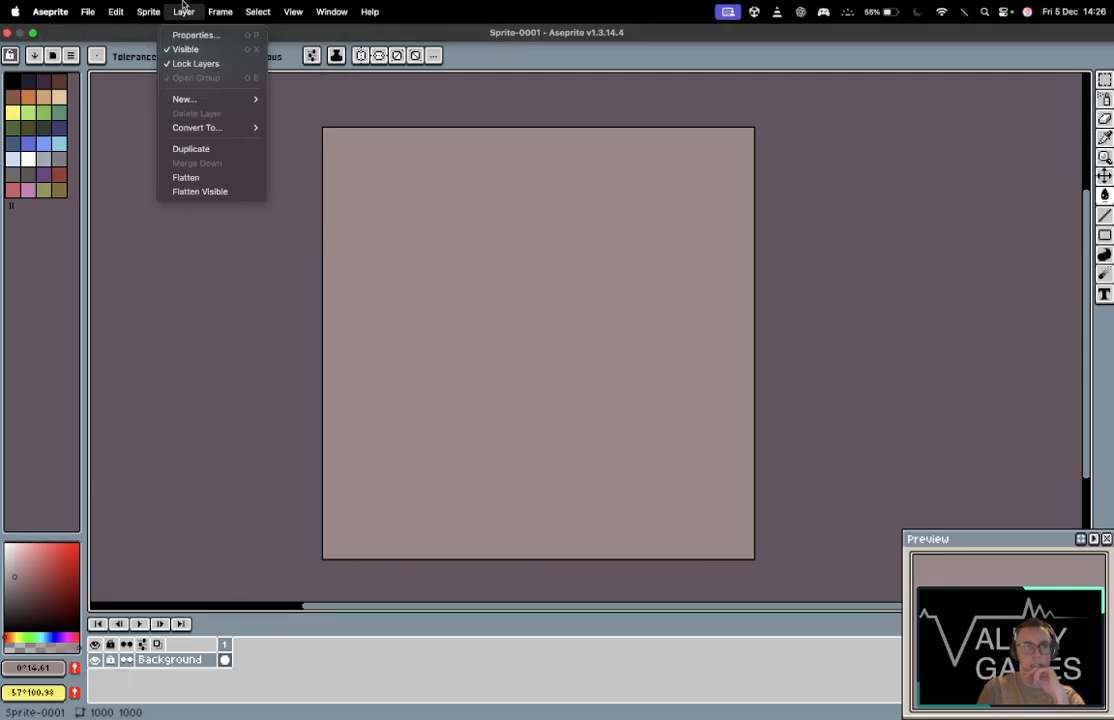
mouse_move(212, 99)
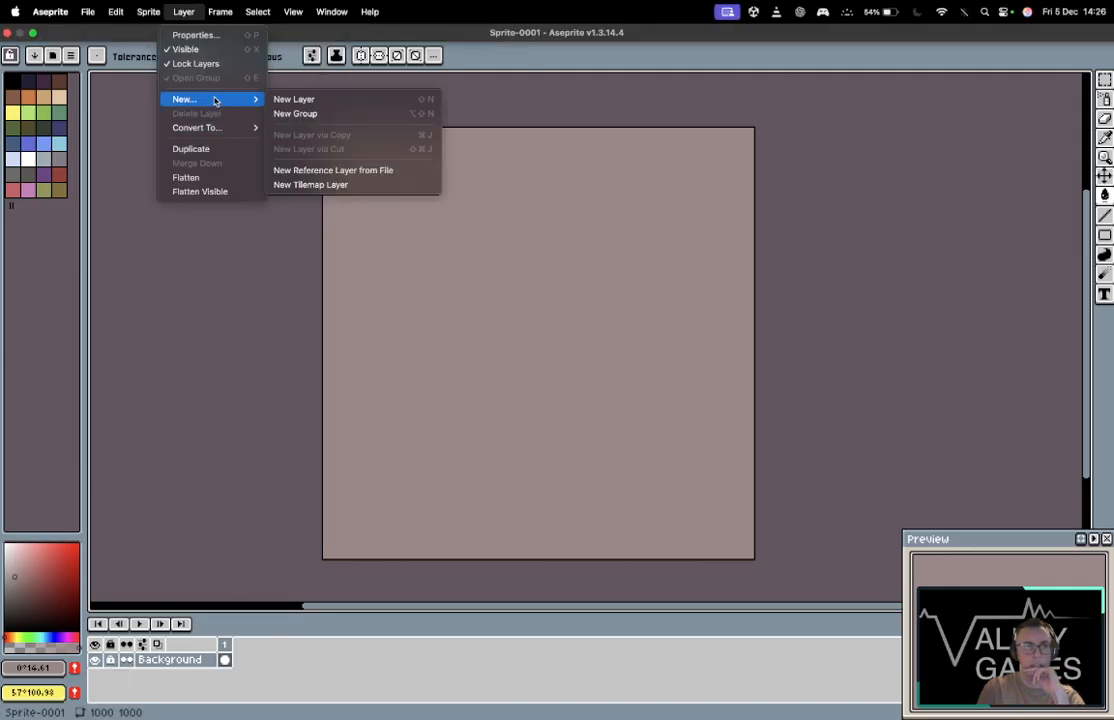
left_click(376, 97)
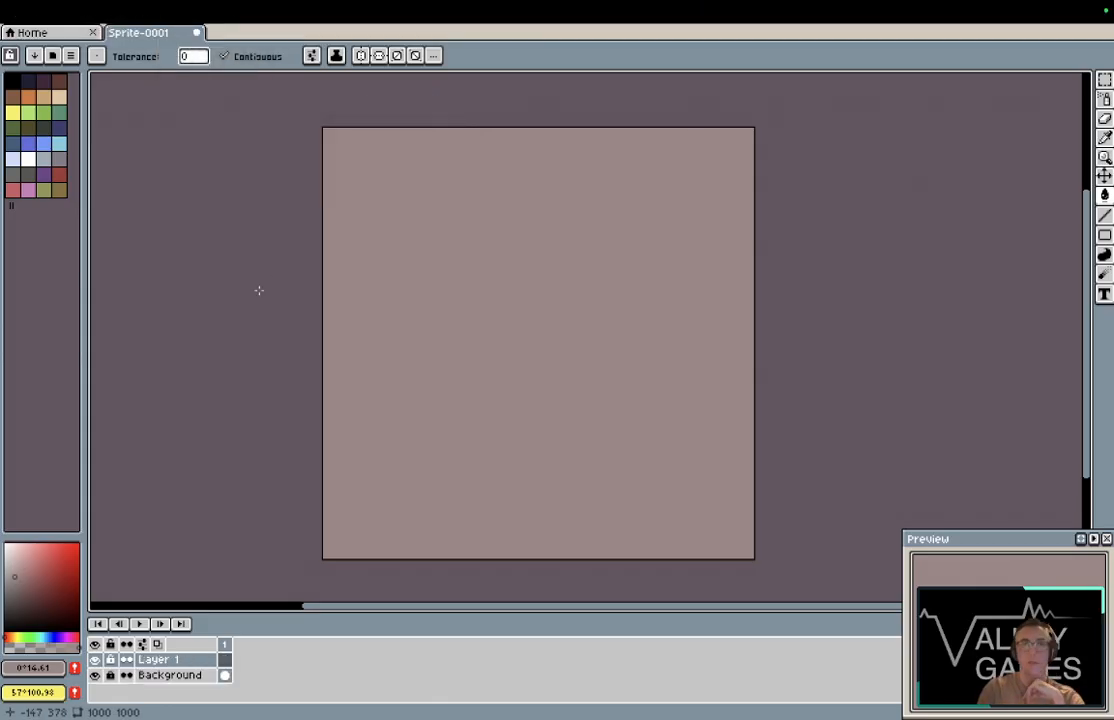
Step: Rename the new layer as Orange_Ring
mouse_move(430, 5)
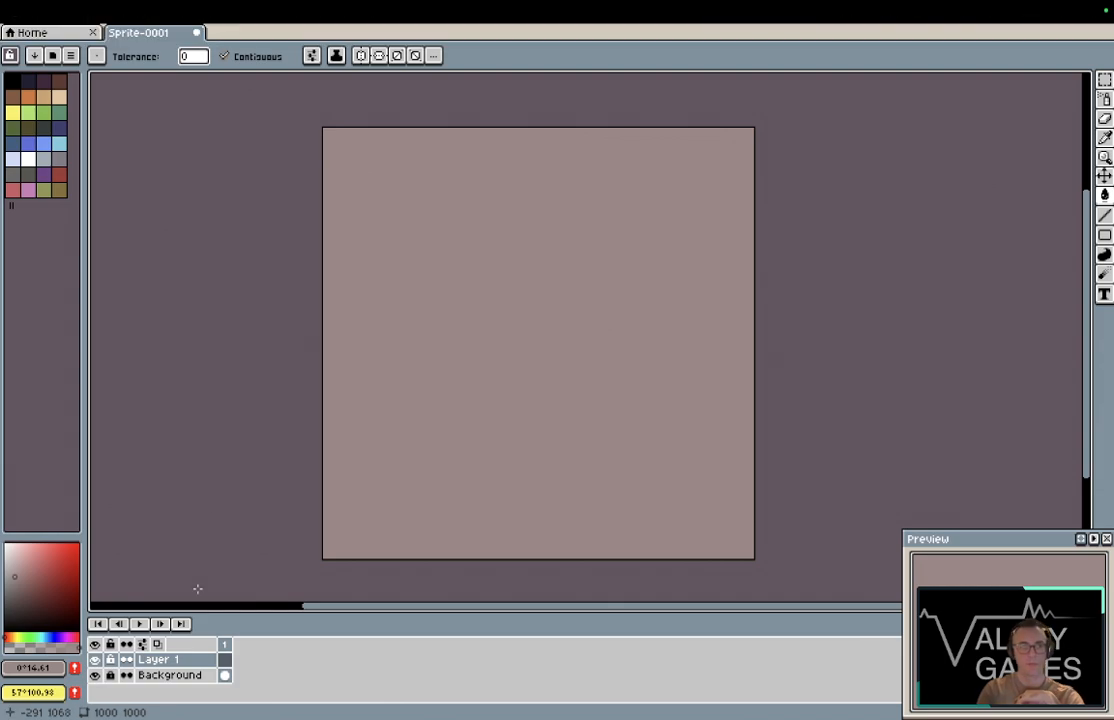
double_click(181, 661)
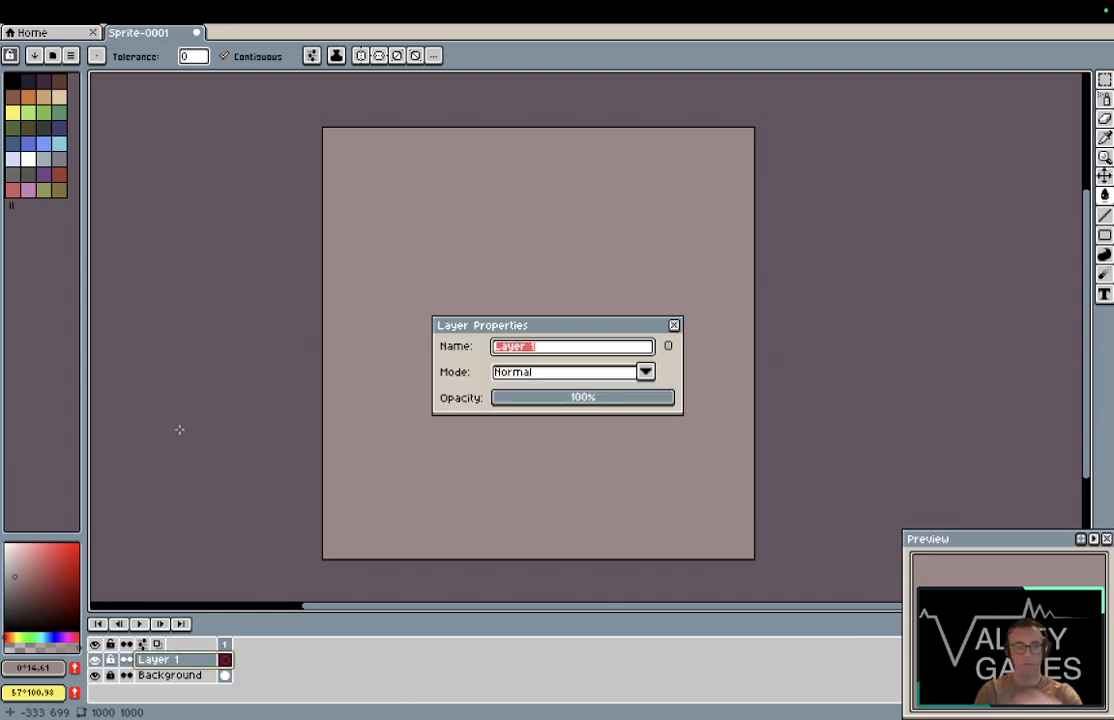
type("Or")
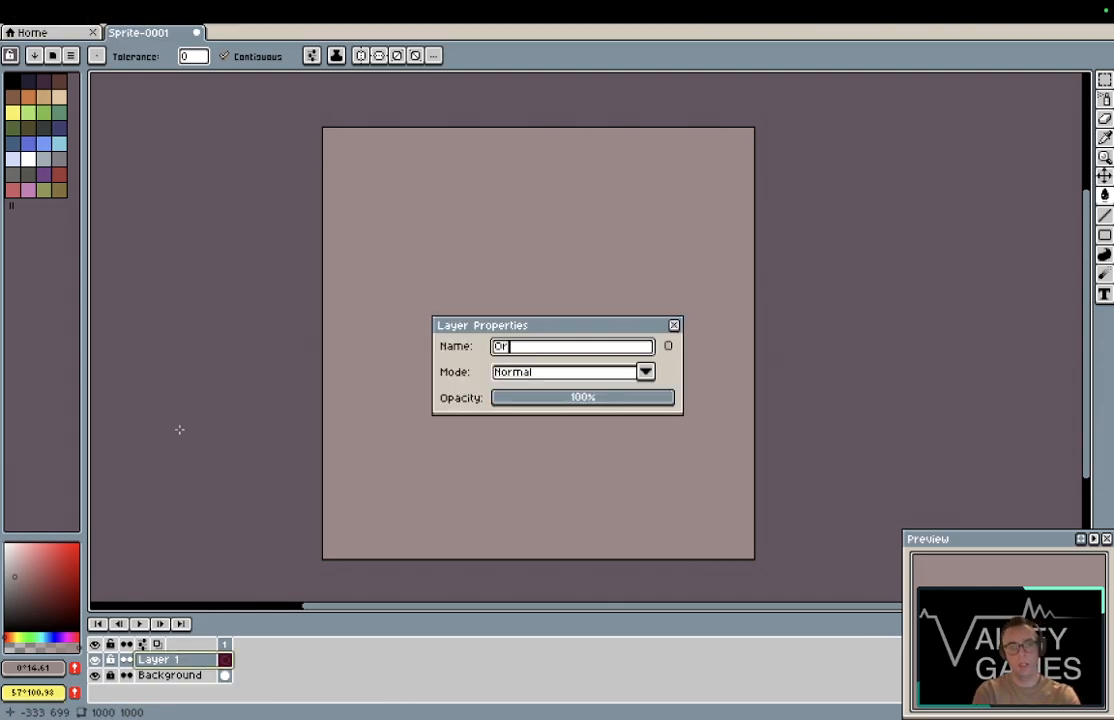
type("ange_")
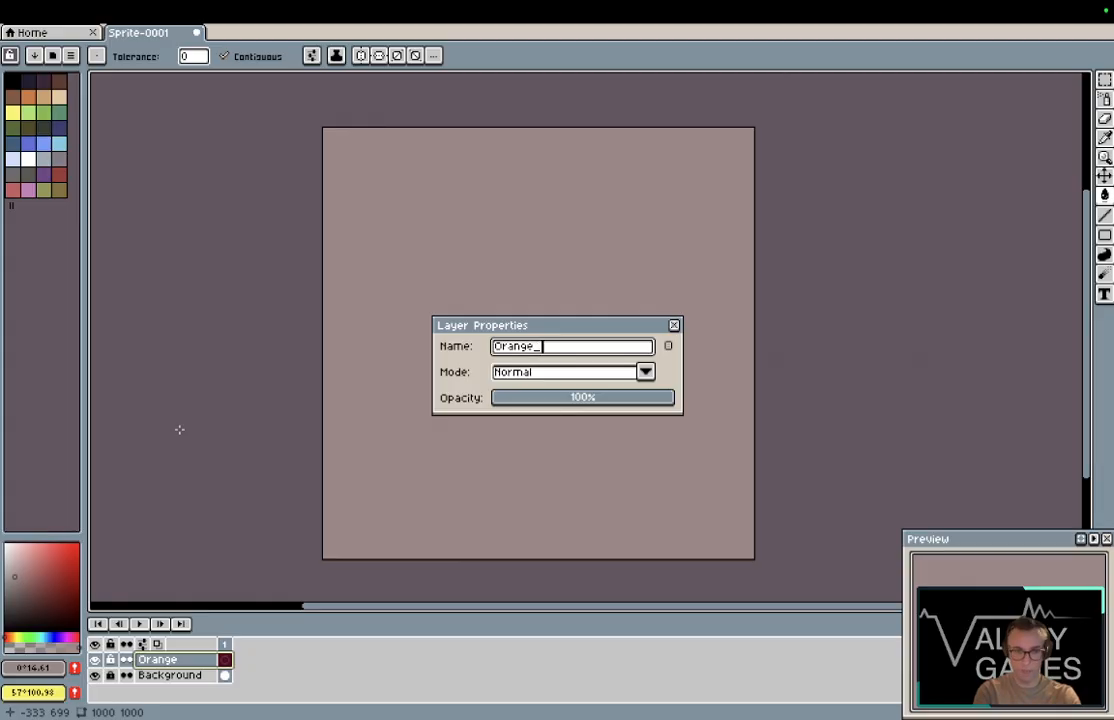
type("ring")
key("BackSpace")
key("BackSpace")
key("BackSpace")
key("BackSpace")
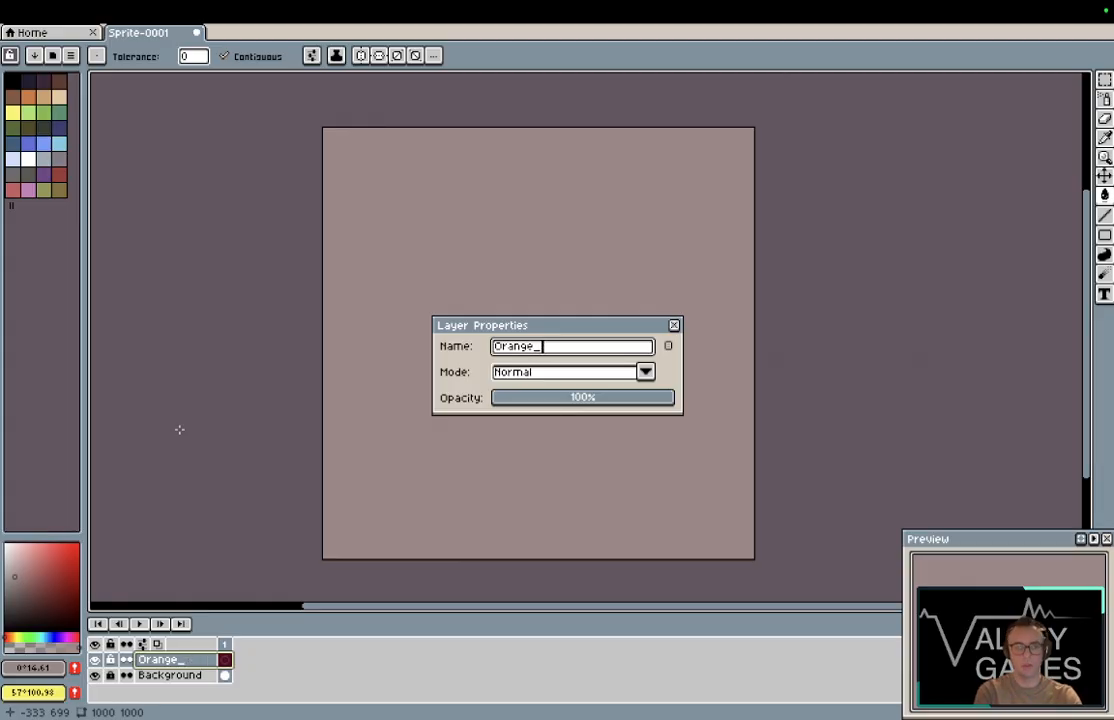
type("Ring")
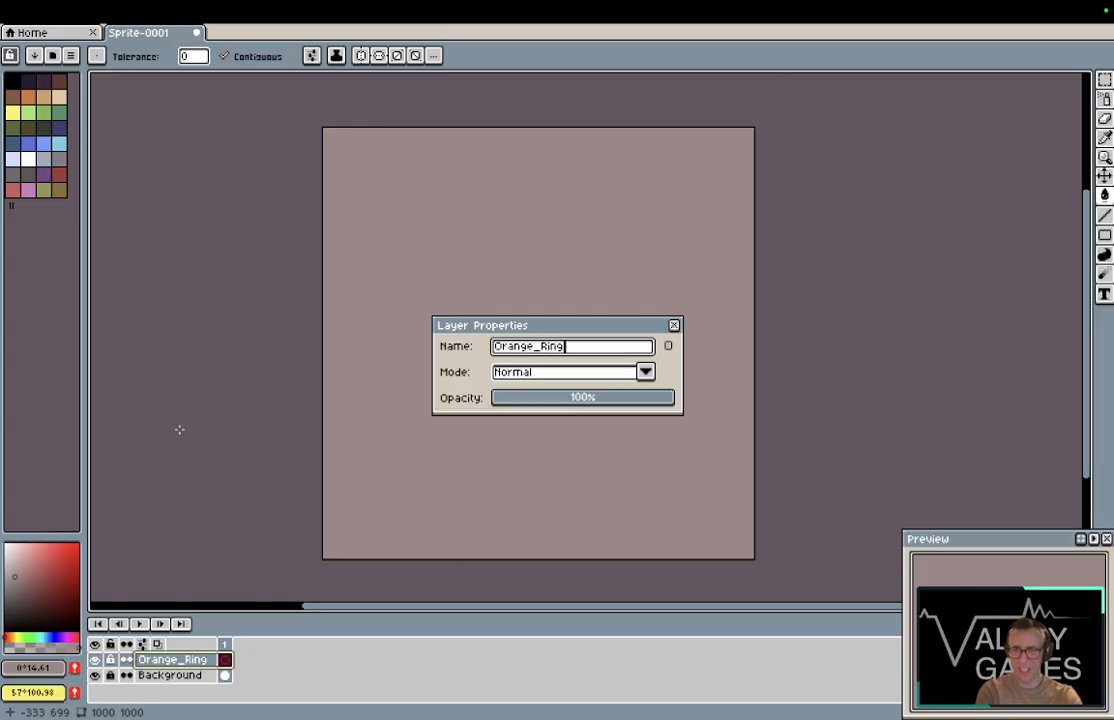
key("Return")
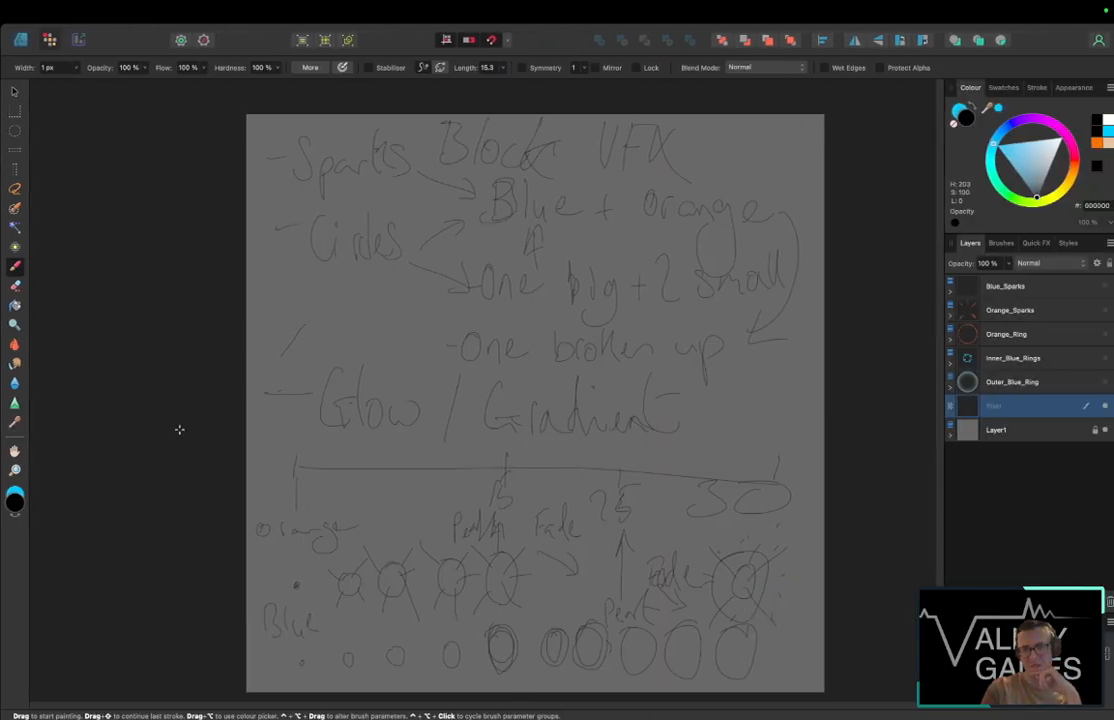
Step: Switch to Affinity Designer, show the Orange_Ring layer and hide the handwritten notes layer for reference
left_click(1102, 335)
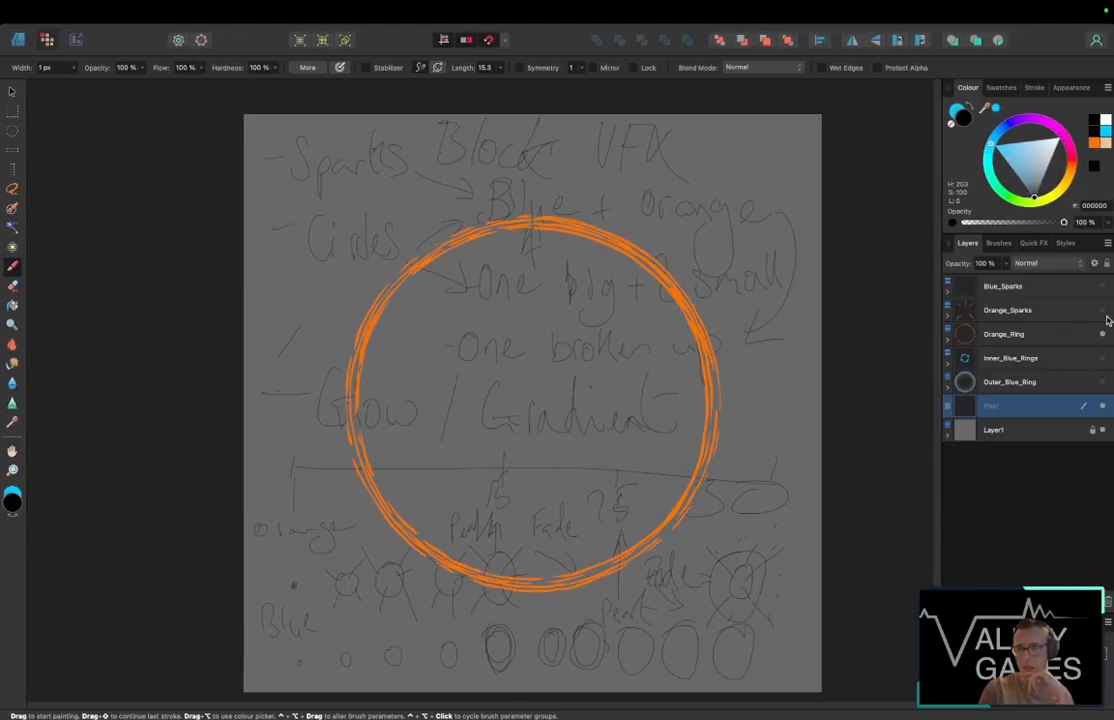
left_click(1102, 406)
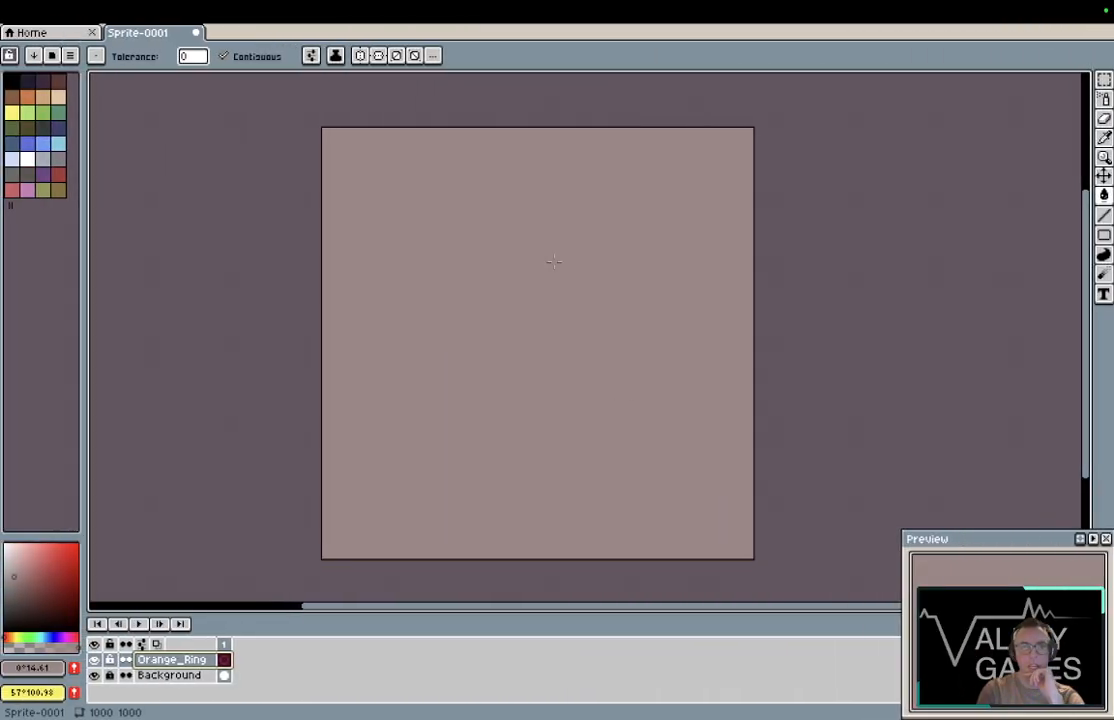
Step: Return to Aseprite, set the Ellipse tool to 64 px, try an ellipse about 385 × 388 px and undo it
left_click(1106, 256)
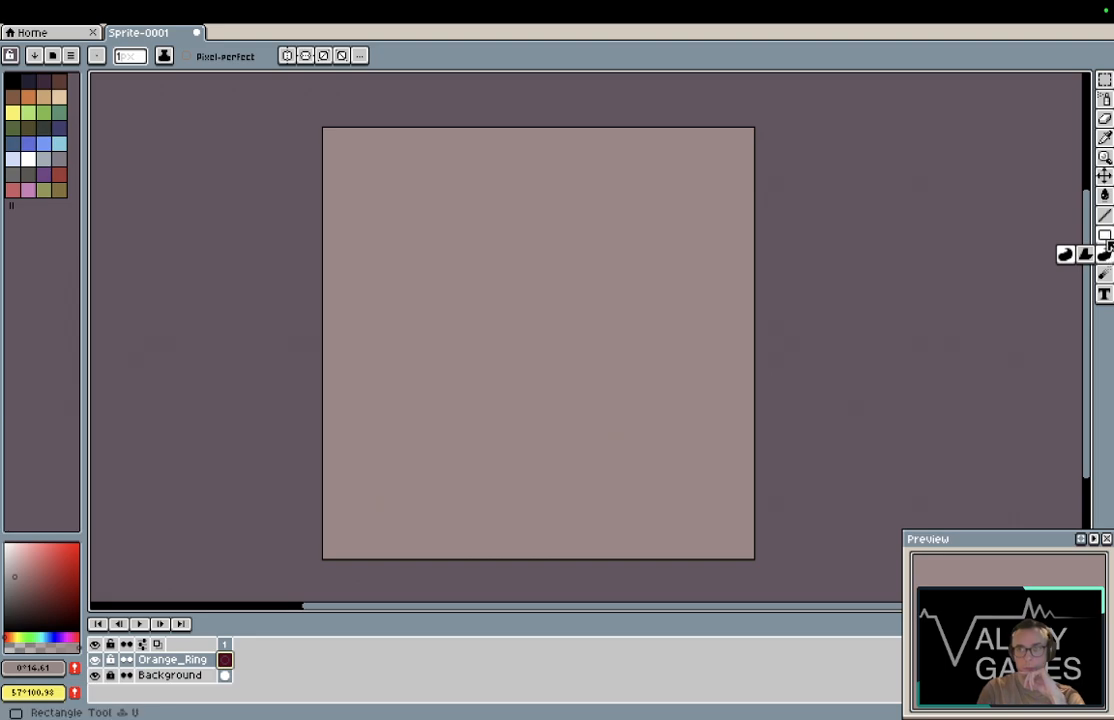
left_click(1104, 235)
left_click(1067, 235)
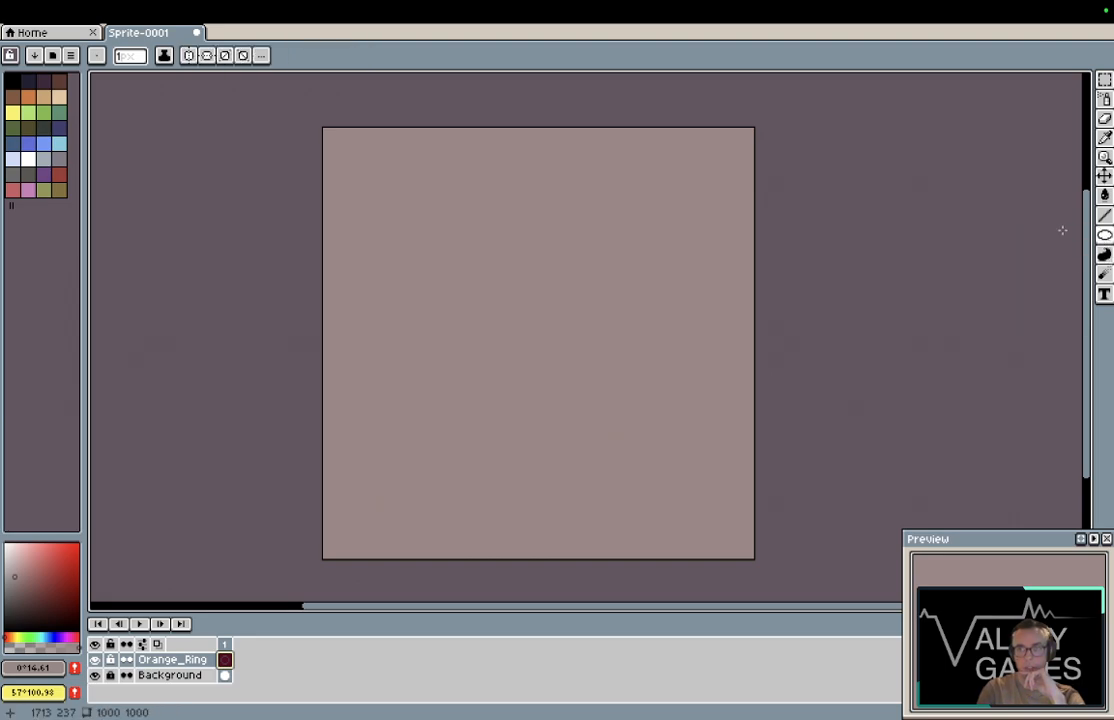
mouse_move(132, 60)
left_mouse_down()
mouse_move(142, 77)
mouse_move(318, 82)
left_mouse_up()
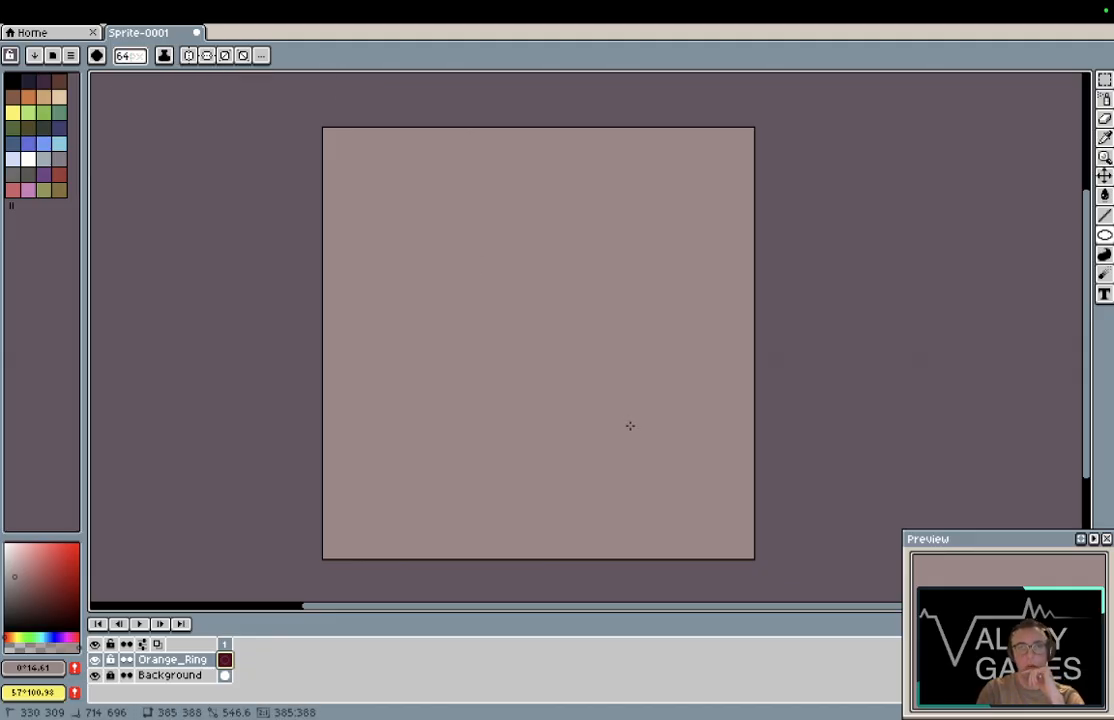
key("ctrl+z")
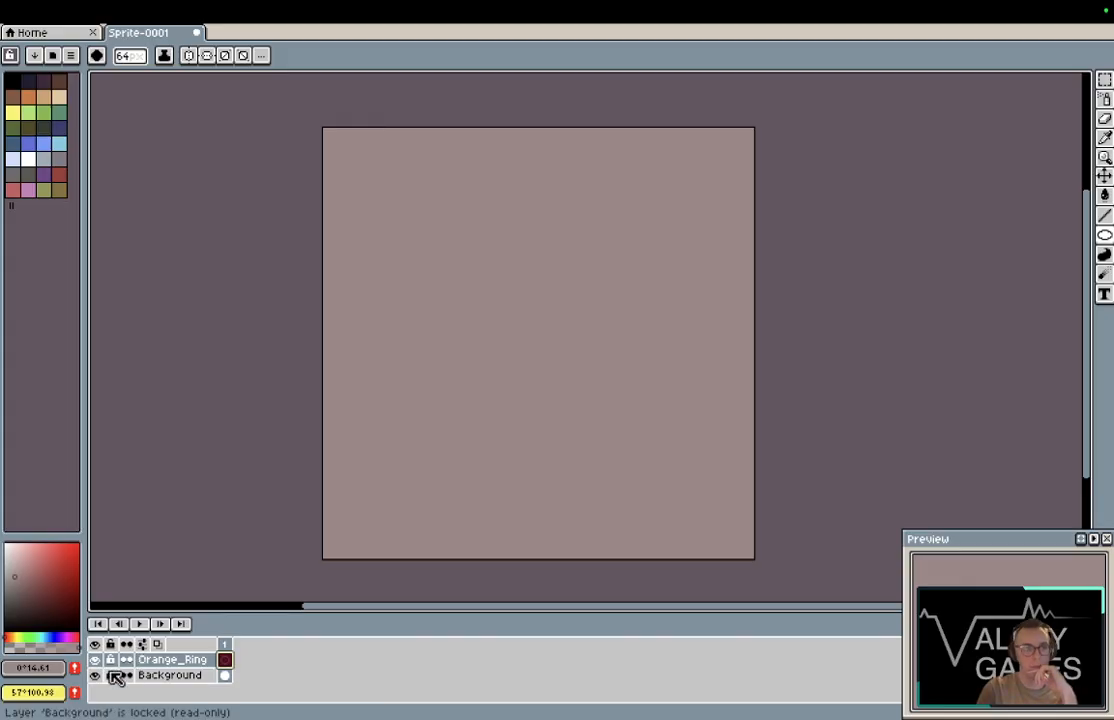
Step: Choose the orange palette swatch as the foreground colour and lighten it to a pale orange (#ffaa70)
left_click(54, 543)
left_click(72, 543)
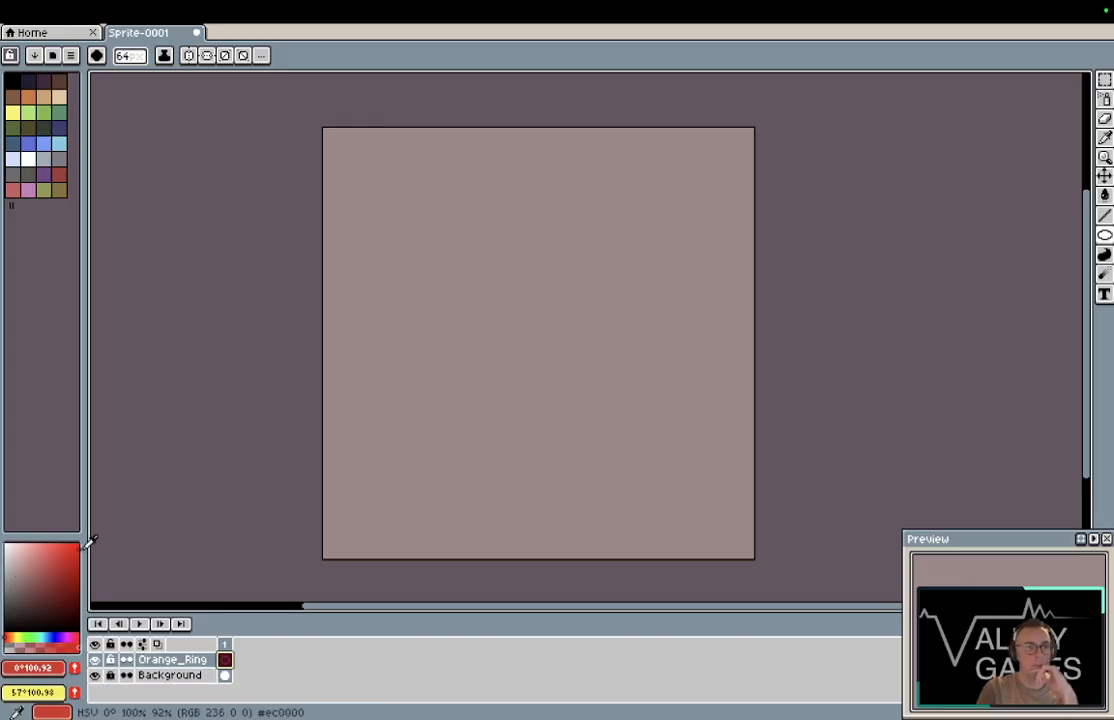
left_click(27, 97)
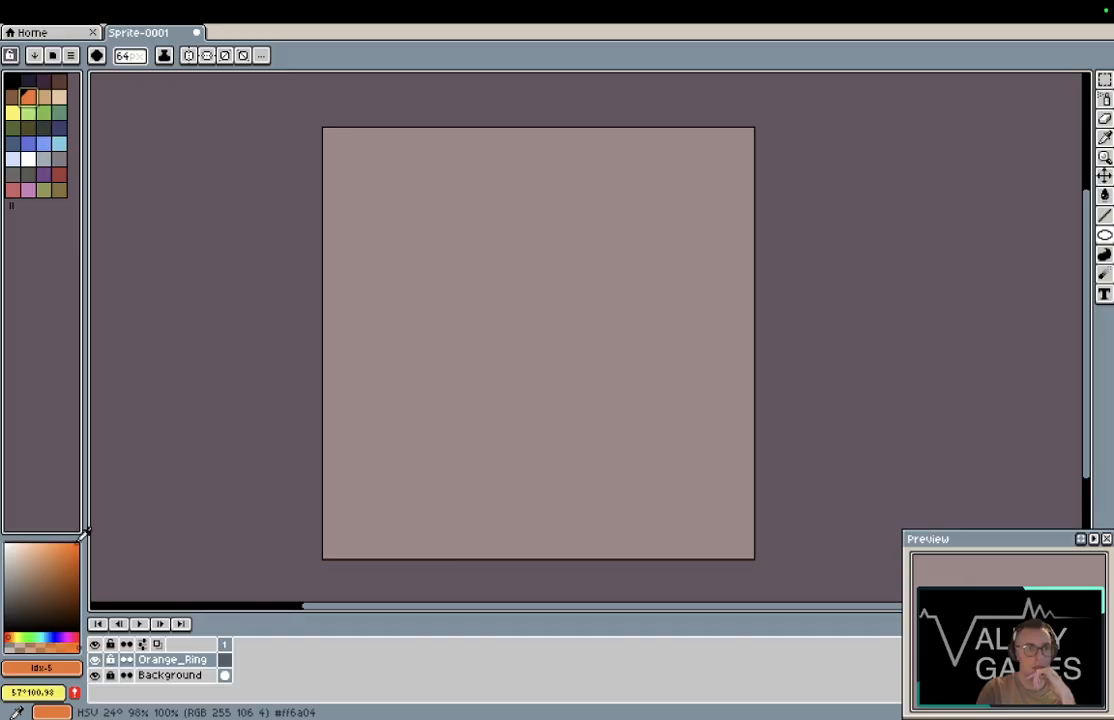
left_click(52, 543)
mouse_move(55, 535)
left_mouse_down()
mouse_move(33, 531)
mouse_move(48, 528)
left_mouse_up()
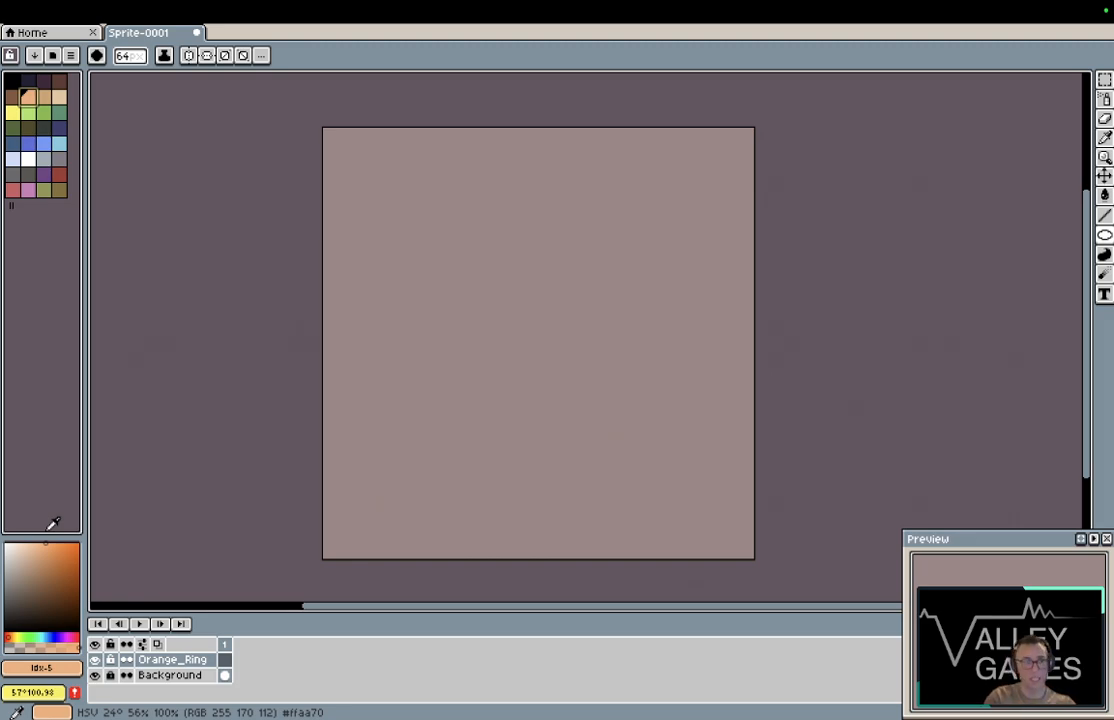
Step: Set the foreground colour to a more saturated orange, try a 64 px thick ellipse around the canvas centre and undo it
left_click_drag(47, 530, 86, 525)
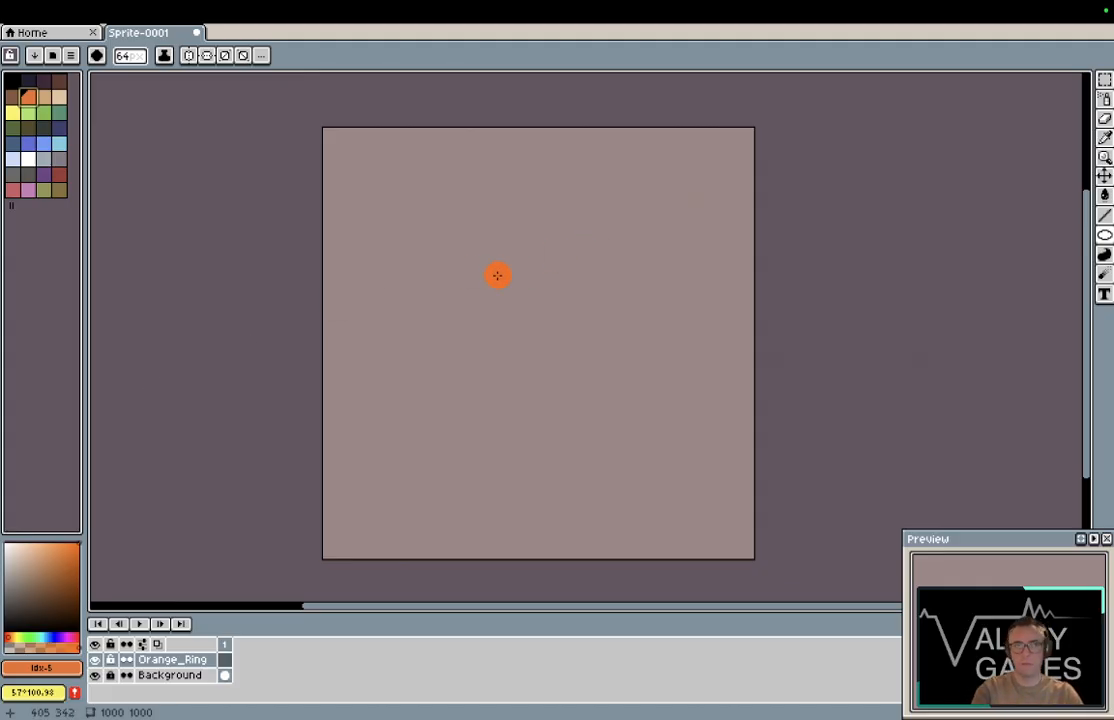
left_click_drag(425, 220, 661, 482)
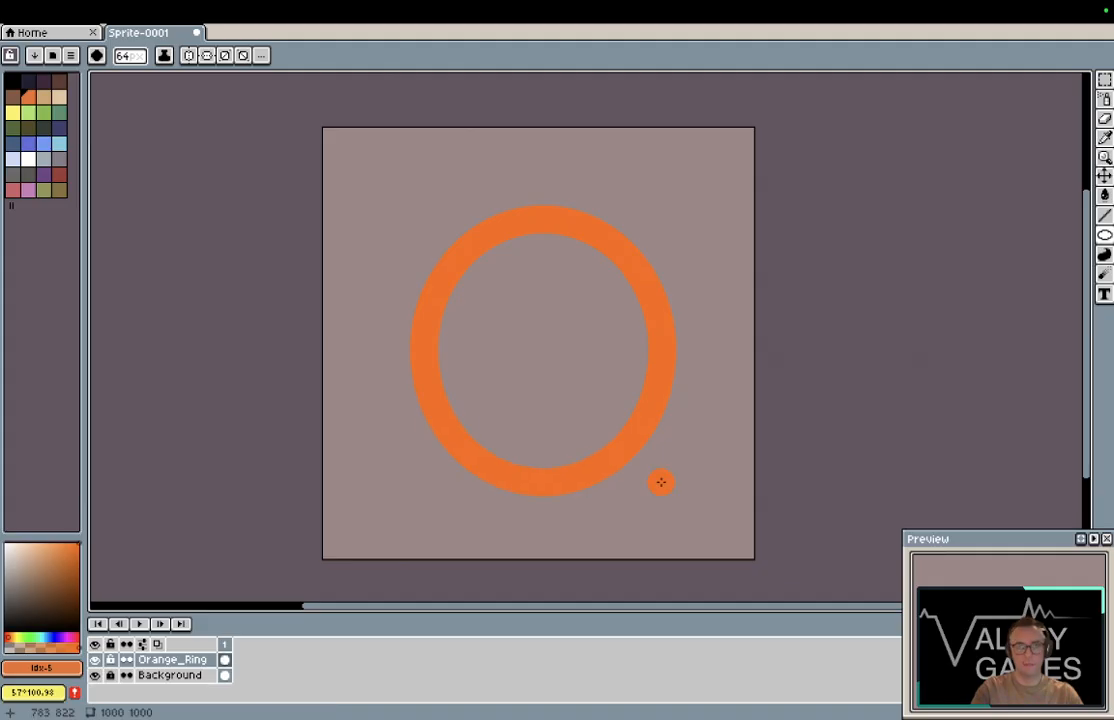
key("ctrl+z")
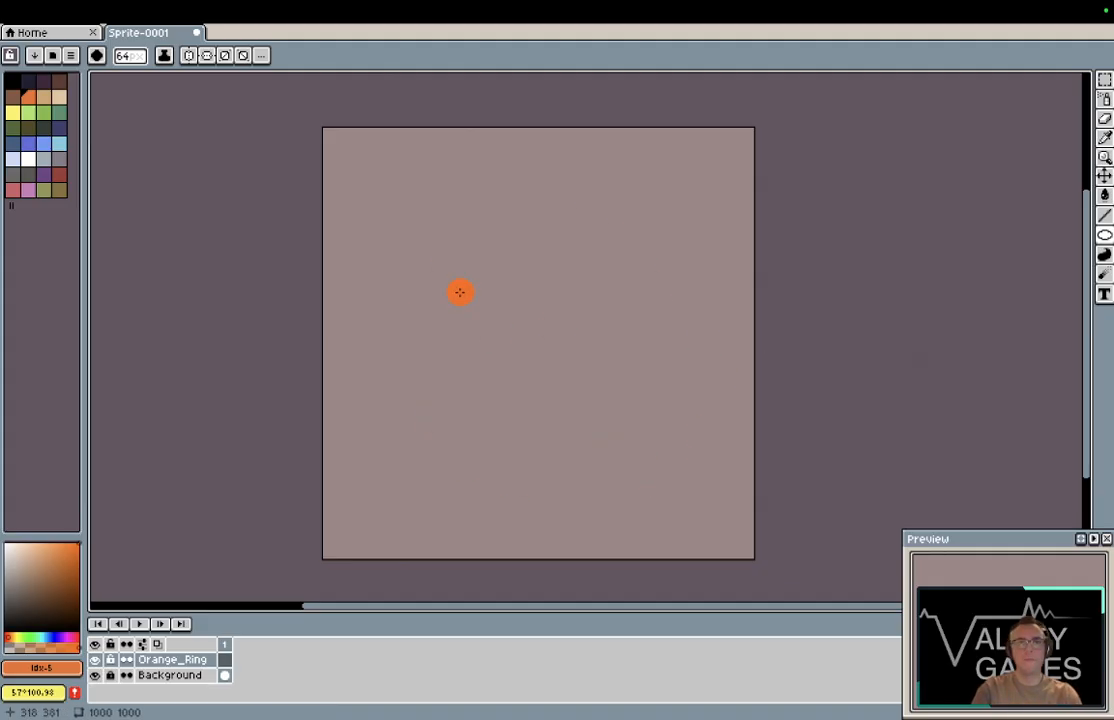
Step: Reselect the Orange_Ring layer, try circular 64 px thick rings around the canvas centre and undo them
key("v")
left_click(531, 308, "ctrl")
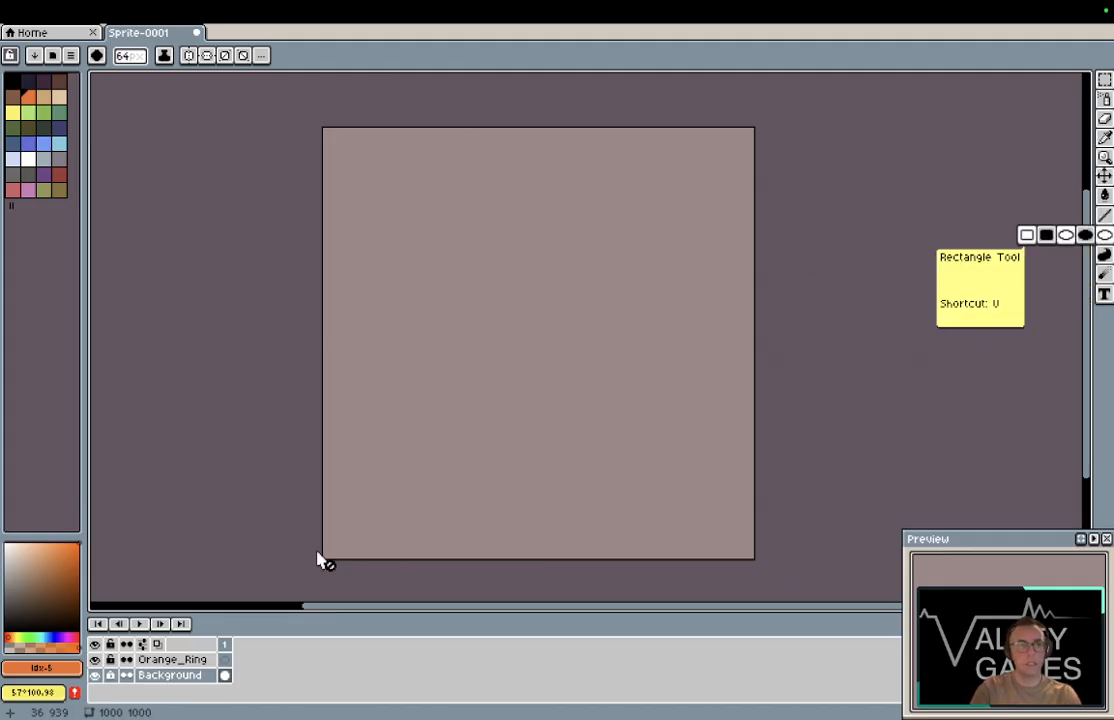
left_click(192, 661)
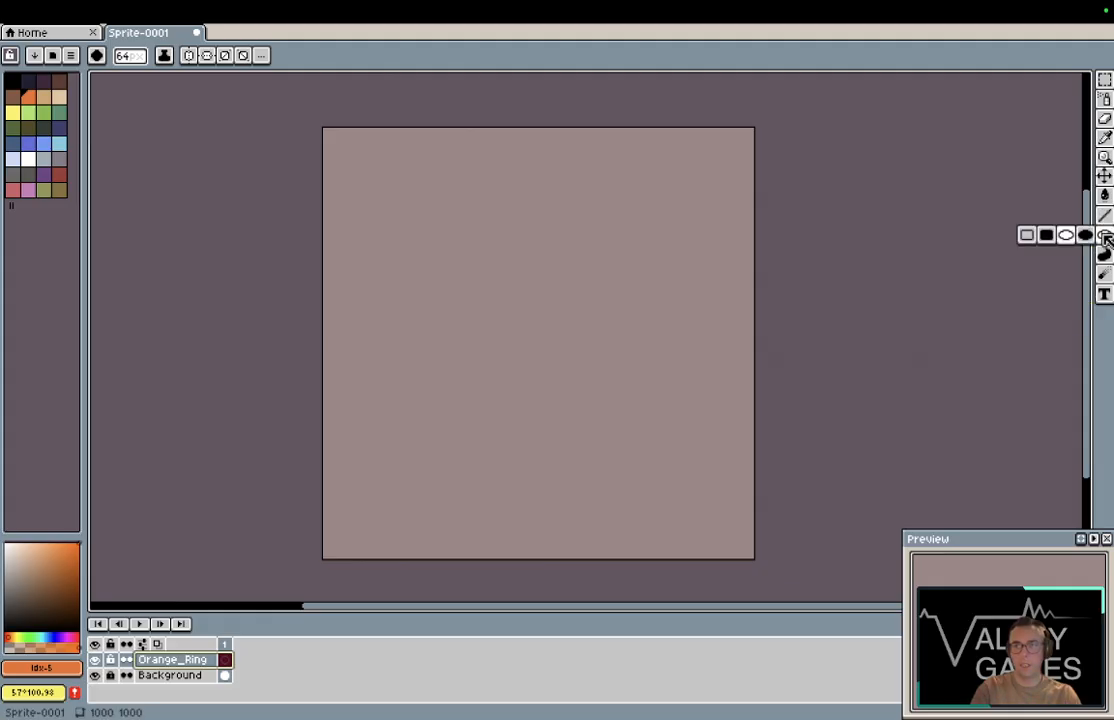
key("alt")
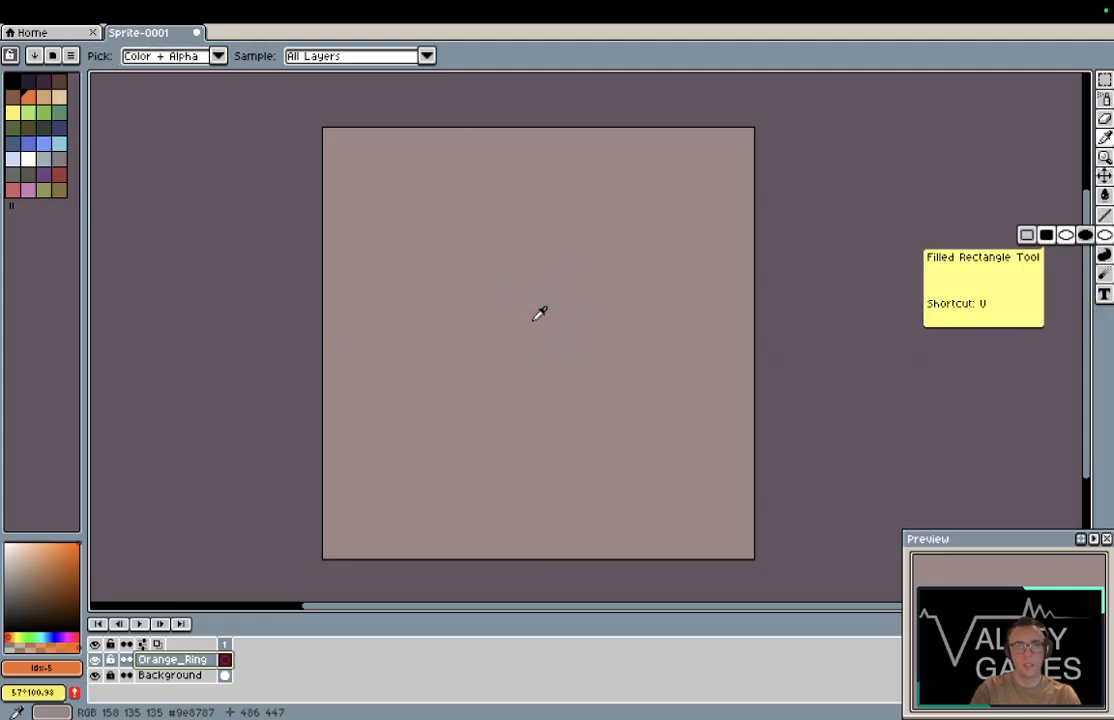
left_click_drag(532, 320, 622, 390)
key("ctrl+z")
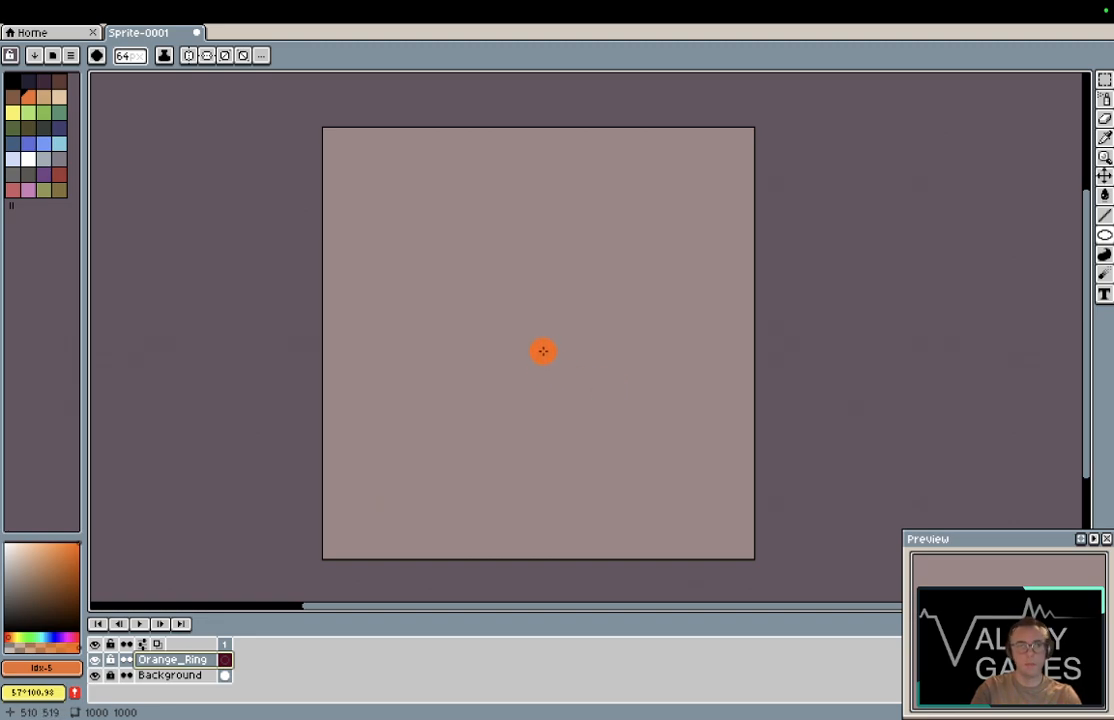
left_click_drag(542, 351, 671, 424)
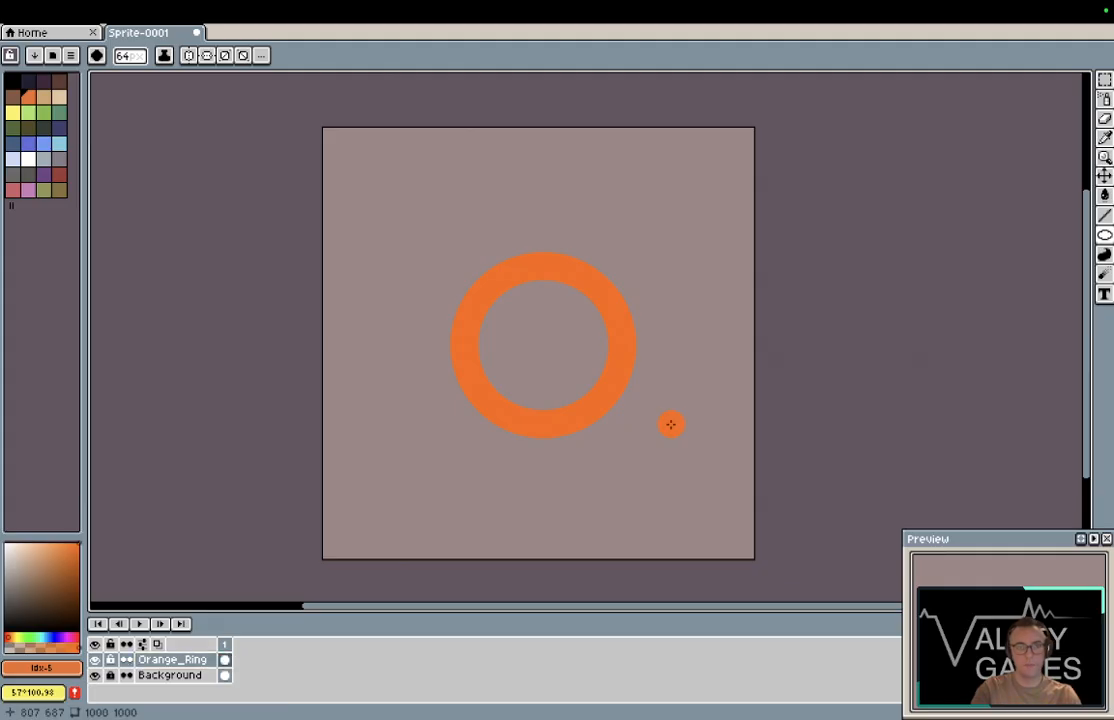
key("ctrl+z")
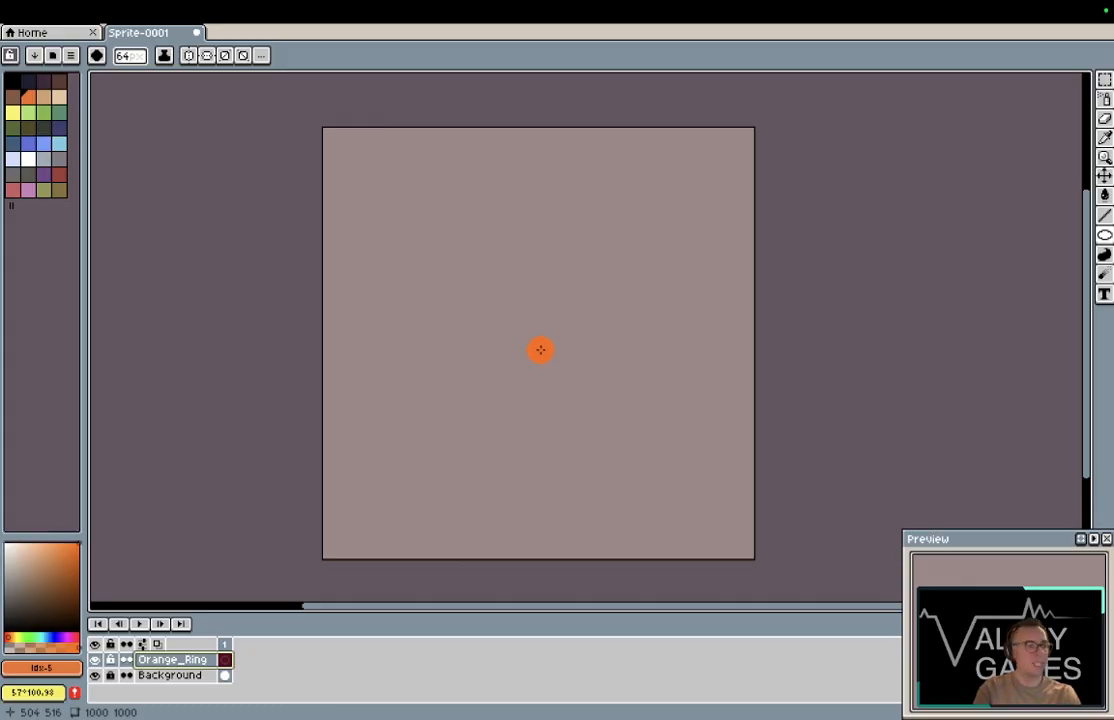
Step: Try a centred orange ring about 754 px across, erase irregular notches around its edges, and undo the strokes and ring
mouse_move(540, 349)
left_mouse_down()
mouse_move(734, 477)
mouse_move(845, 517)
mouse_move(791, 498)
left_mouse_up()
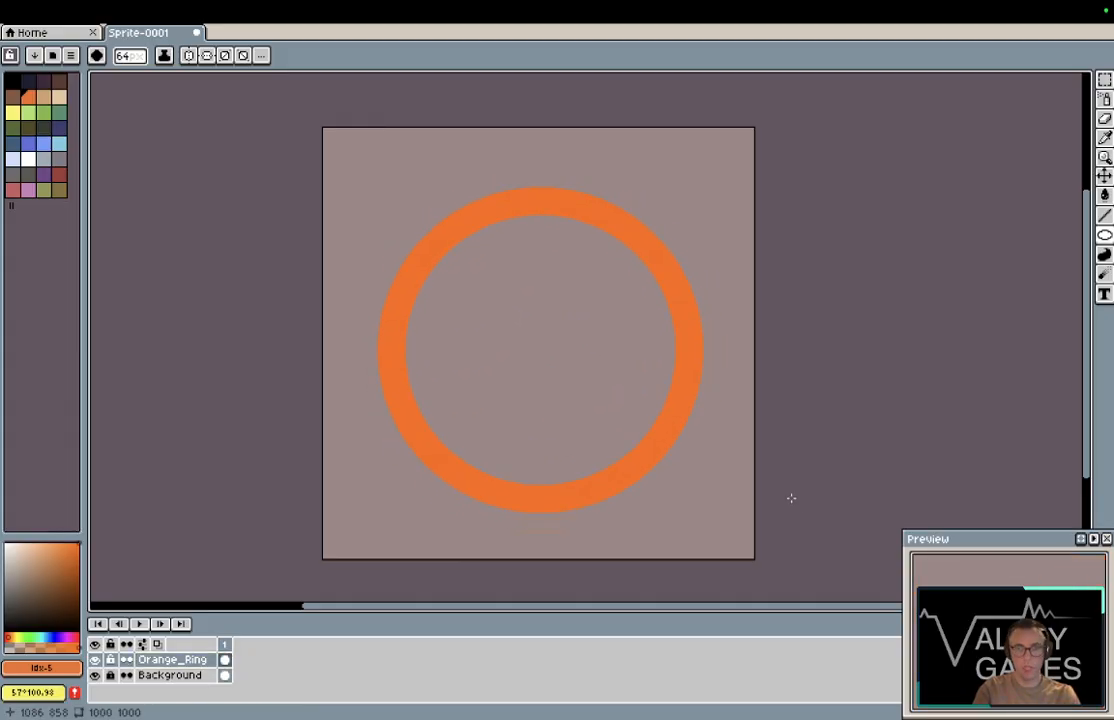
left_click(1105, 119)
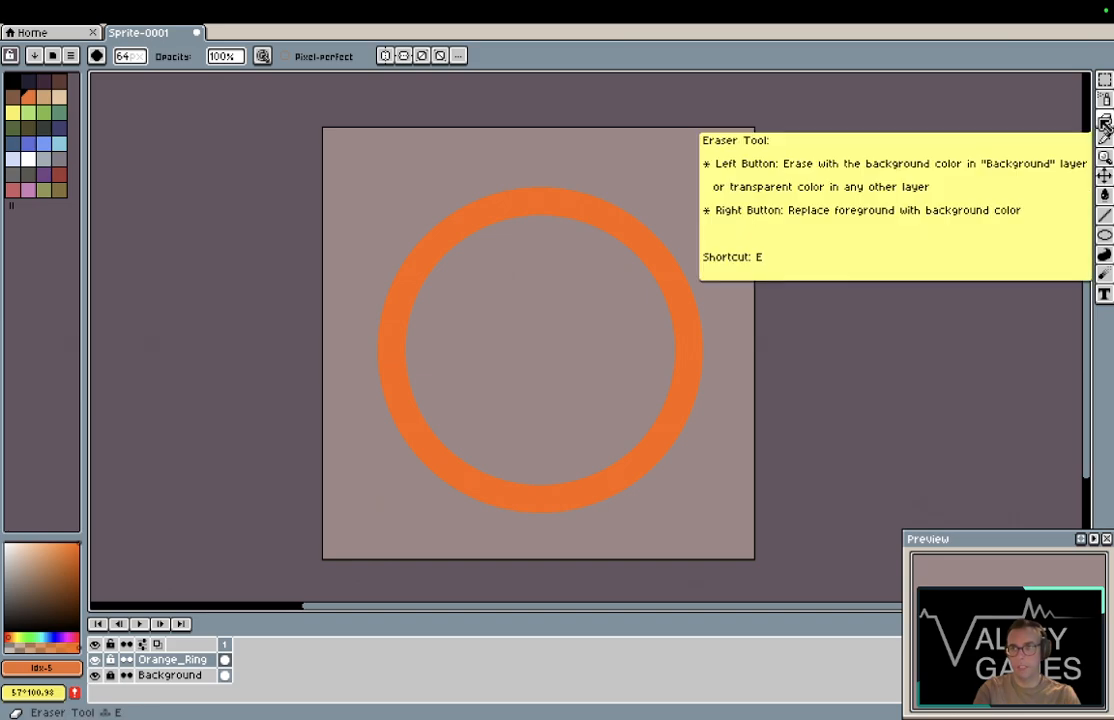
mouse_move(628, 244)
left_mouse_down()
mouse_move(689, 297)
mouse_move(685, 273)
mouse_move(712, 368)
mouse_move(672, 419)
mouse_move(649, 418)
mouse_move(588, 473)
mouse_move(587, 492)
mouse_move(523, 507)
mouse_move(458, 485)
mouse_move(437, 441)
mouse_move(389, 408)
mouse_move(398, 336)
mouse_move(381, 338)
mouse_move(381, 314)
mouse_move(439, 249)
mouse_move(427, 263)
mouse_move(537, 196)
mouse_move(534, 181)
mouse_move(575, 185)
mouse_move(557, 219)
mouse_move(594, 223)
left_mouse_up()
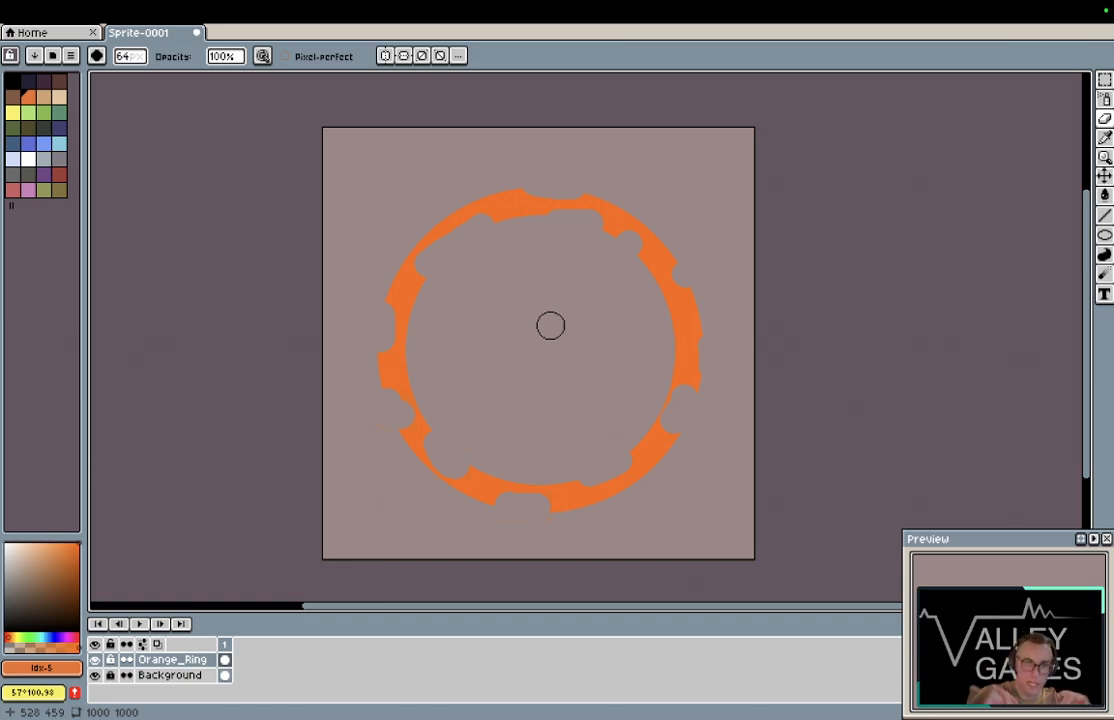
key("ctrl+z")
key("v")
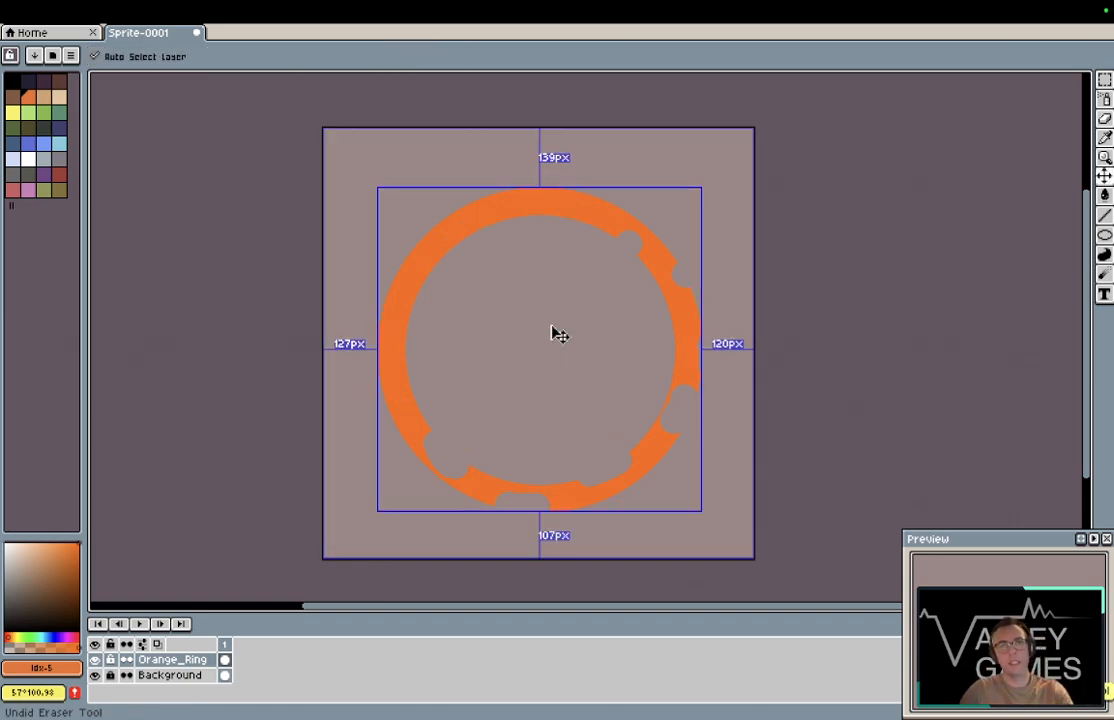
key("ctrl+z")
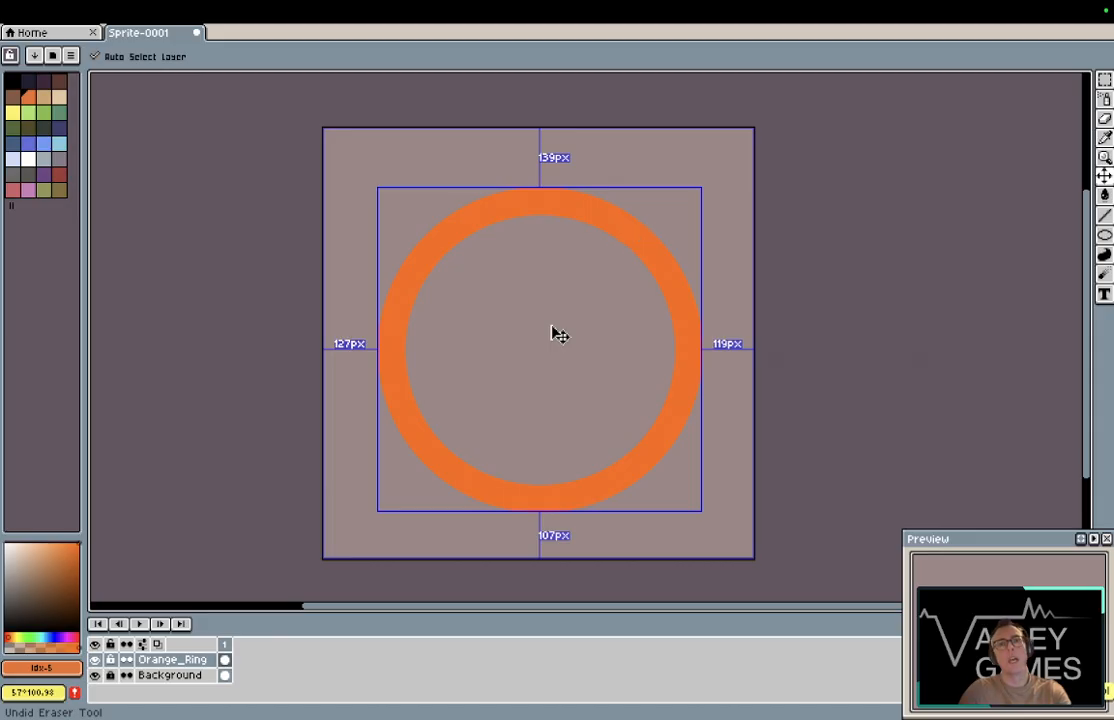
key("ctrl+z")
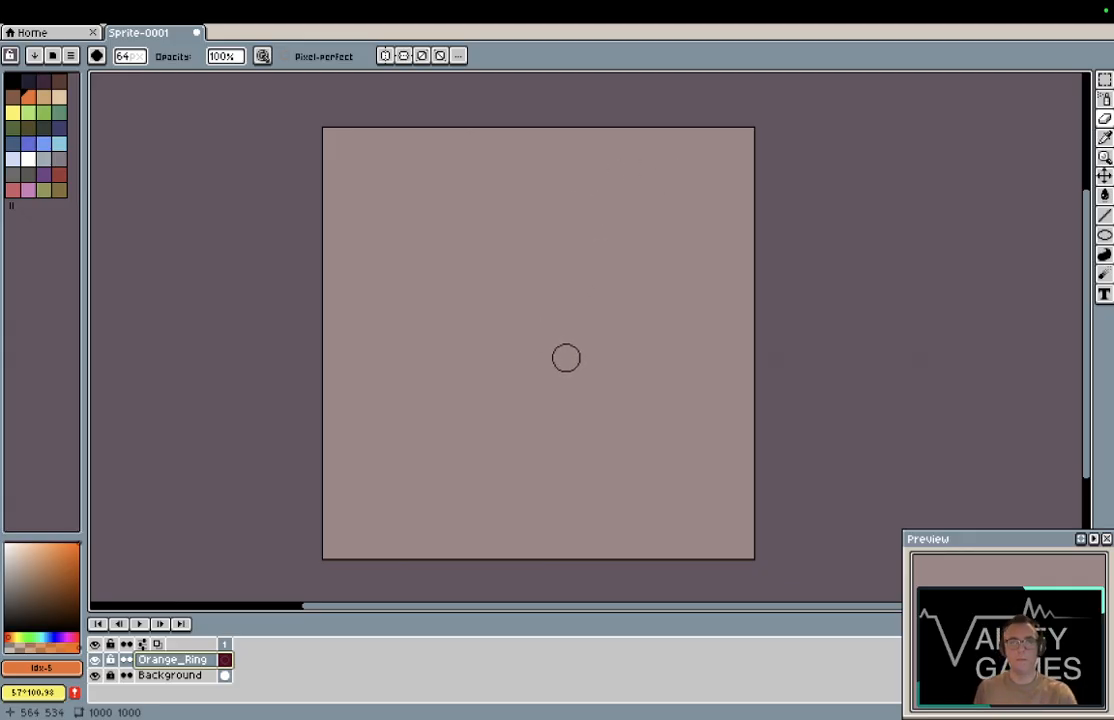
Step: Reduce the Eraser size to 30 px
left_click(137, 57)
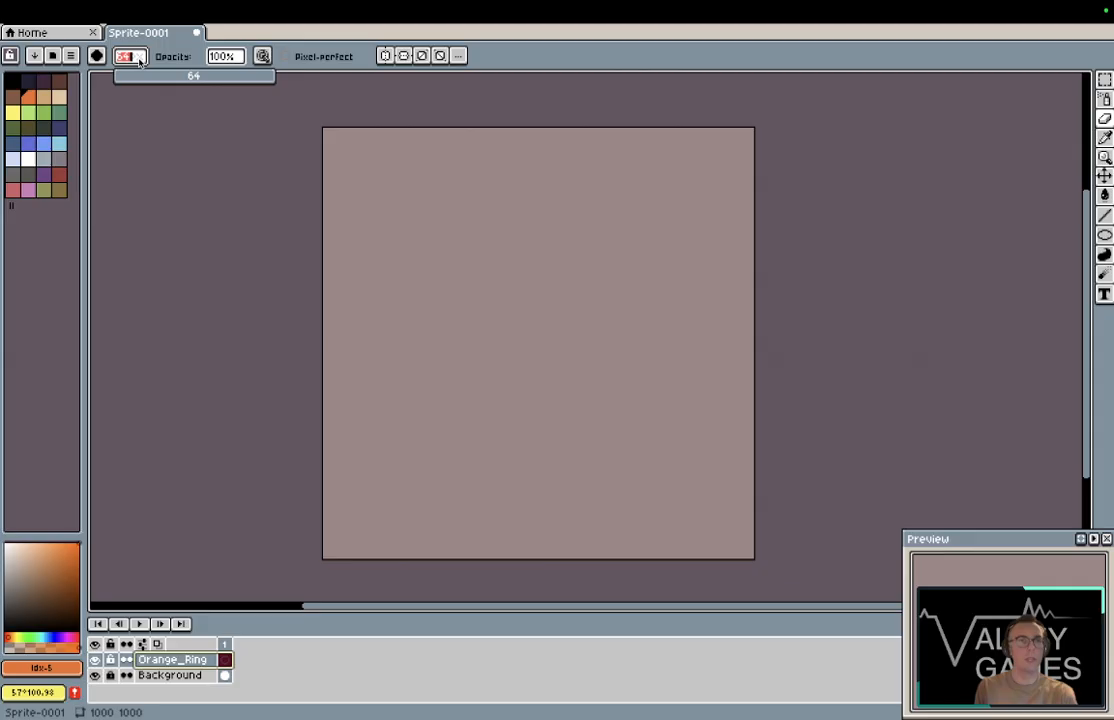
left_click(204, 78)
left_click_drag(204, 78, 194, 77)
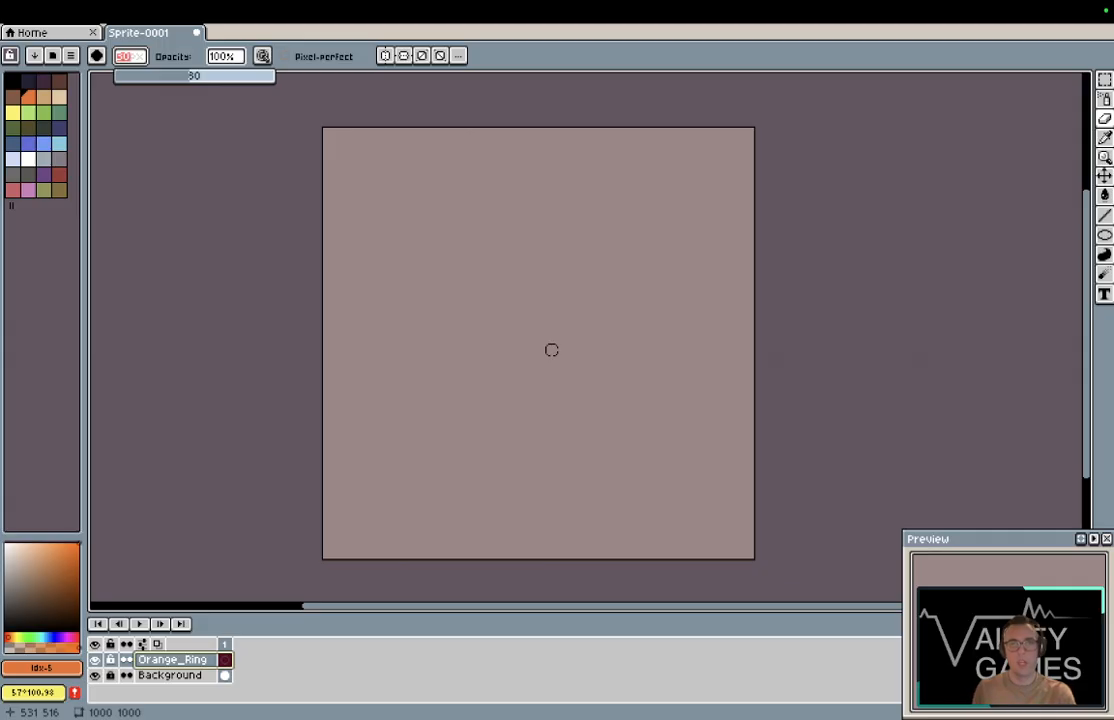
Step: Place a 64 px orange dot near the canvas centre with the Ellipse tool and add a second frame
key("shift+u")
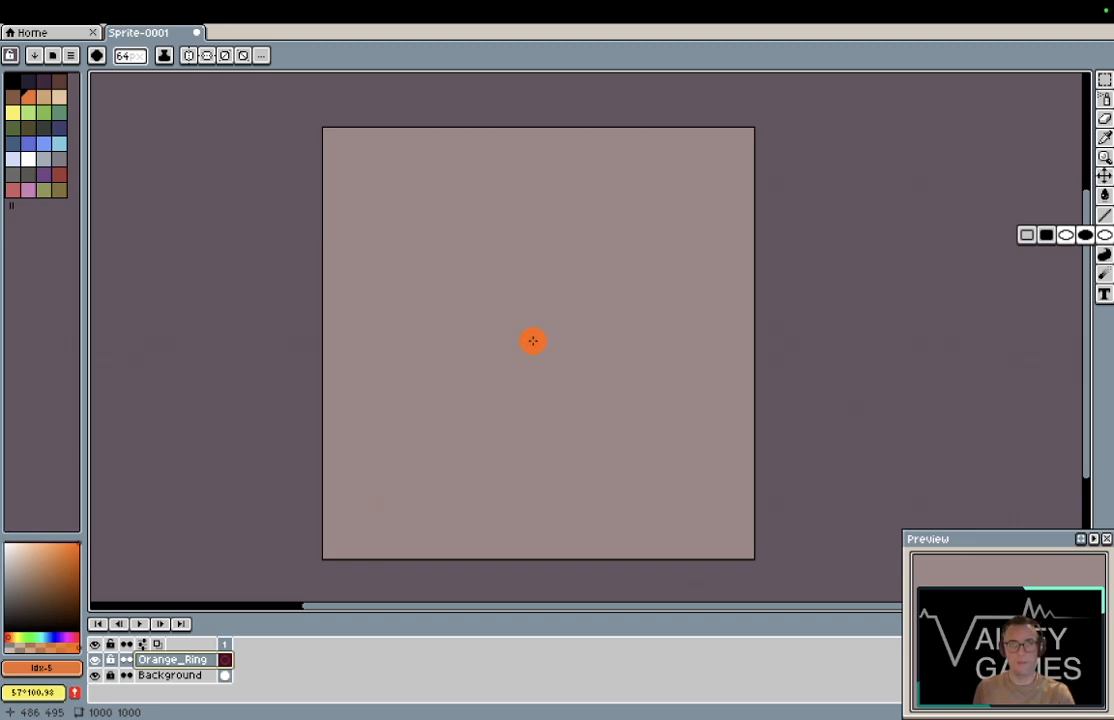
left_click(533, 341)
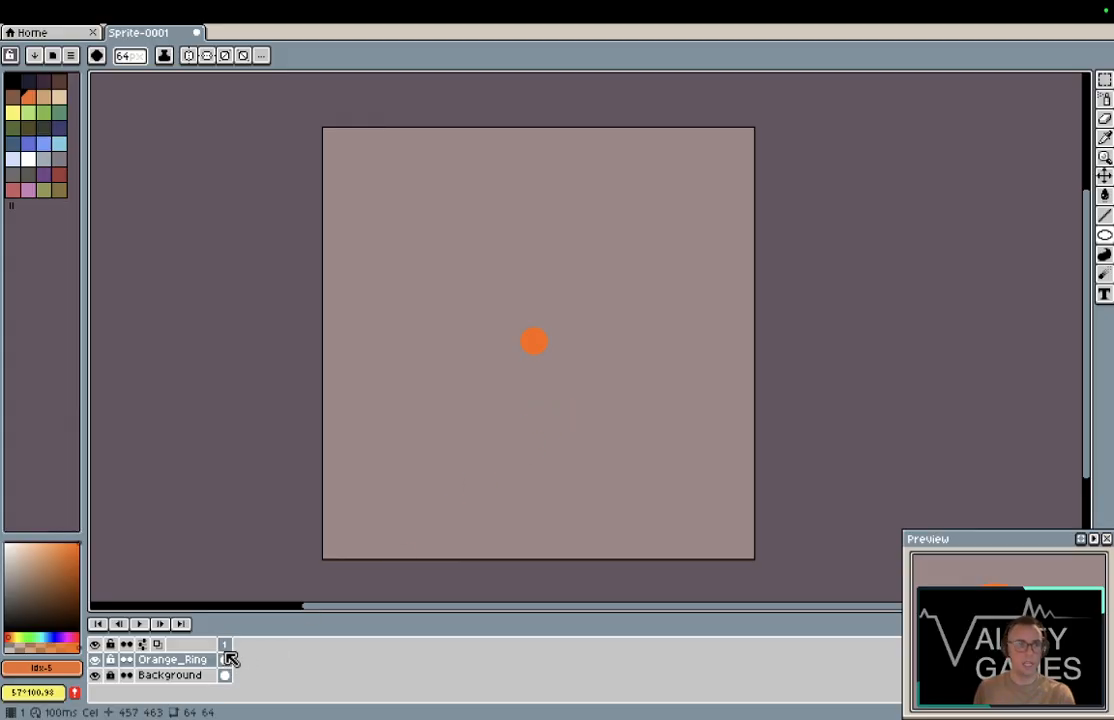
mouse_move(141, 6)
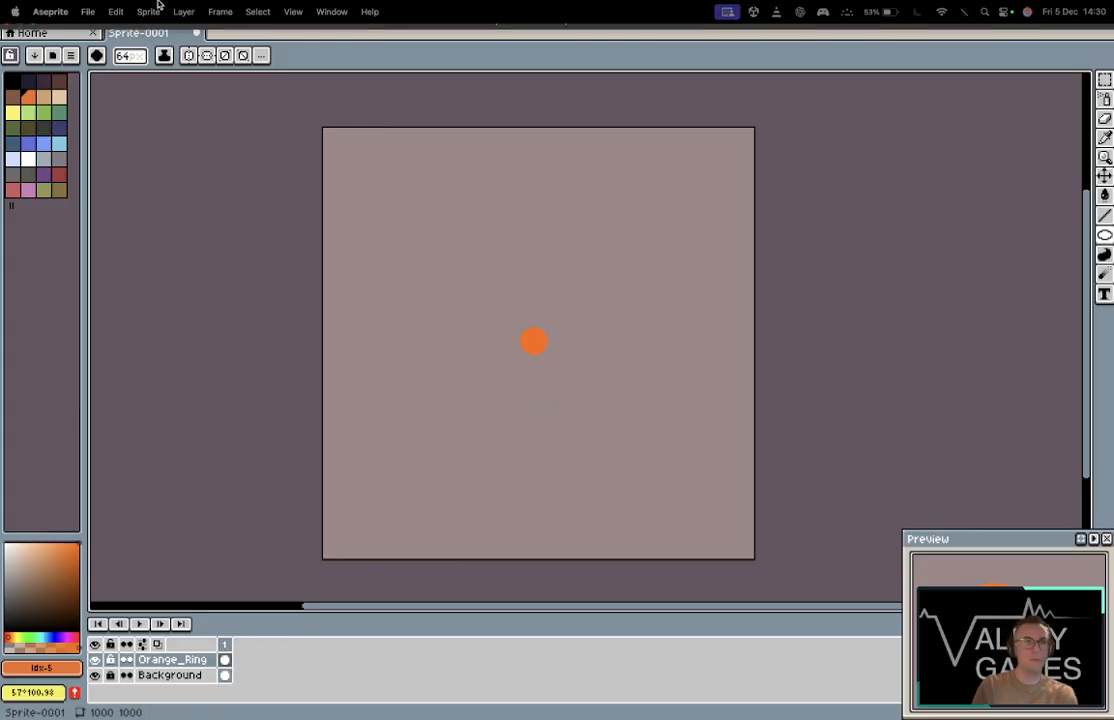
left_click(225, 11)
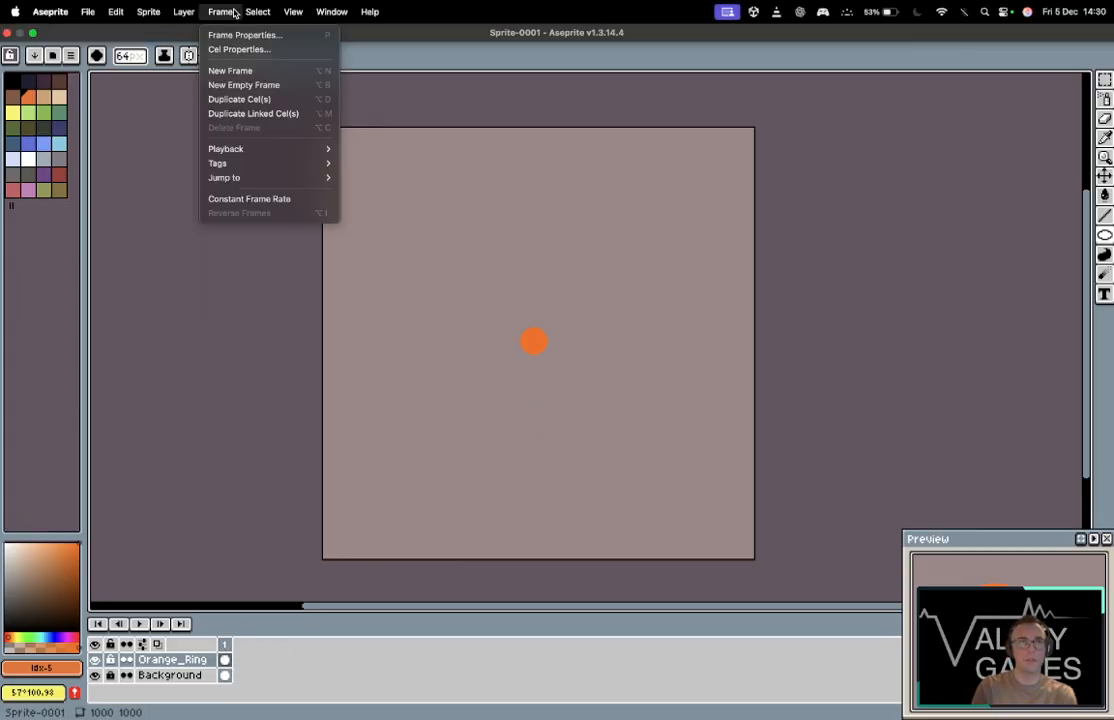
left_click(270, 71)
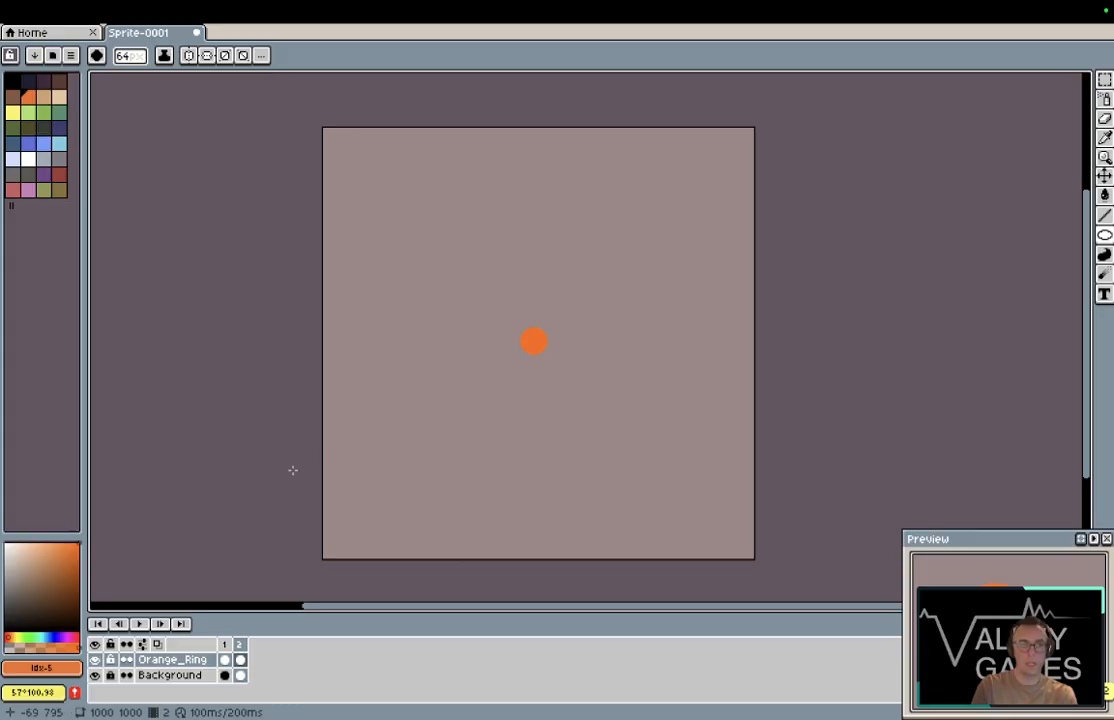
Step: Compare the Orange_Ring cels of frames 1 and 2 and check the layer by toggling its visibility
left_click(225, 660)
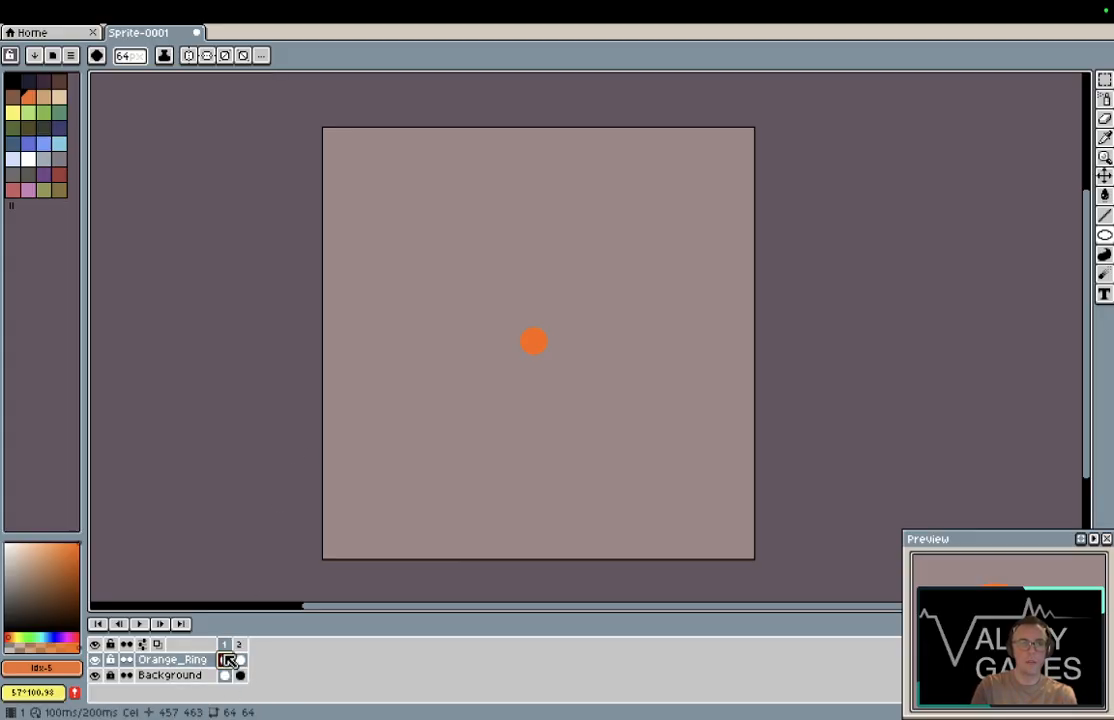
left_click(241, 660)
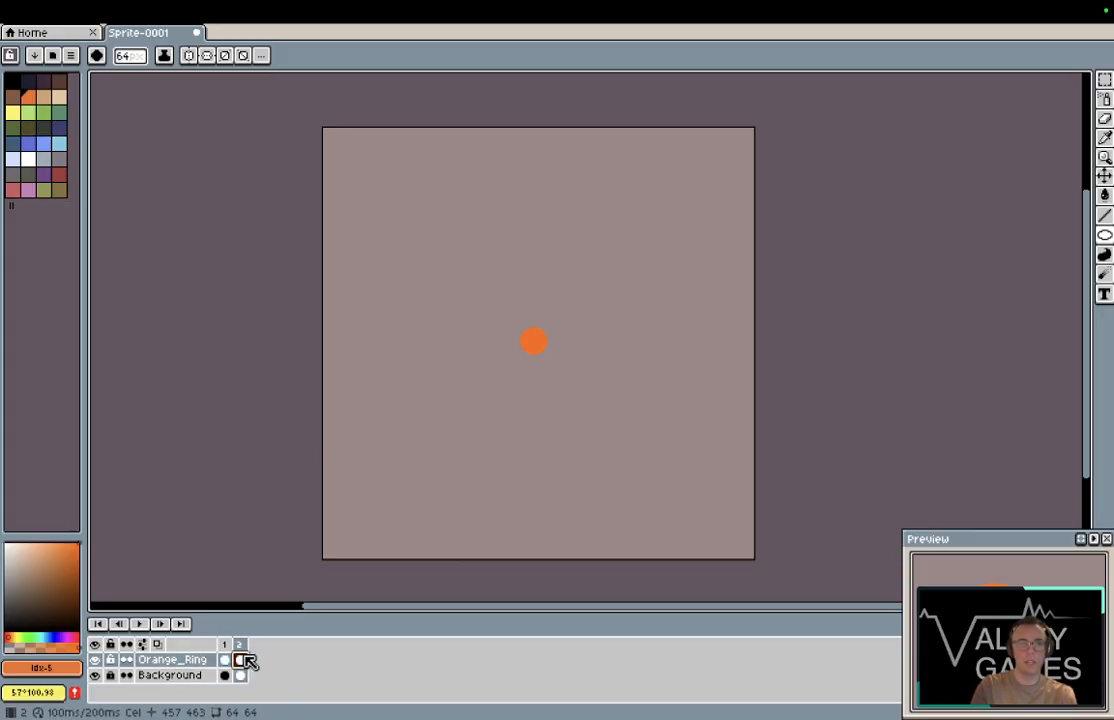
left_click(96, 660)
left_click(96, 660)
left_click(226, 660)
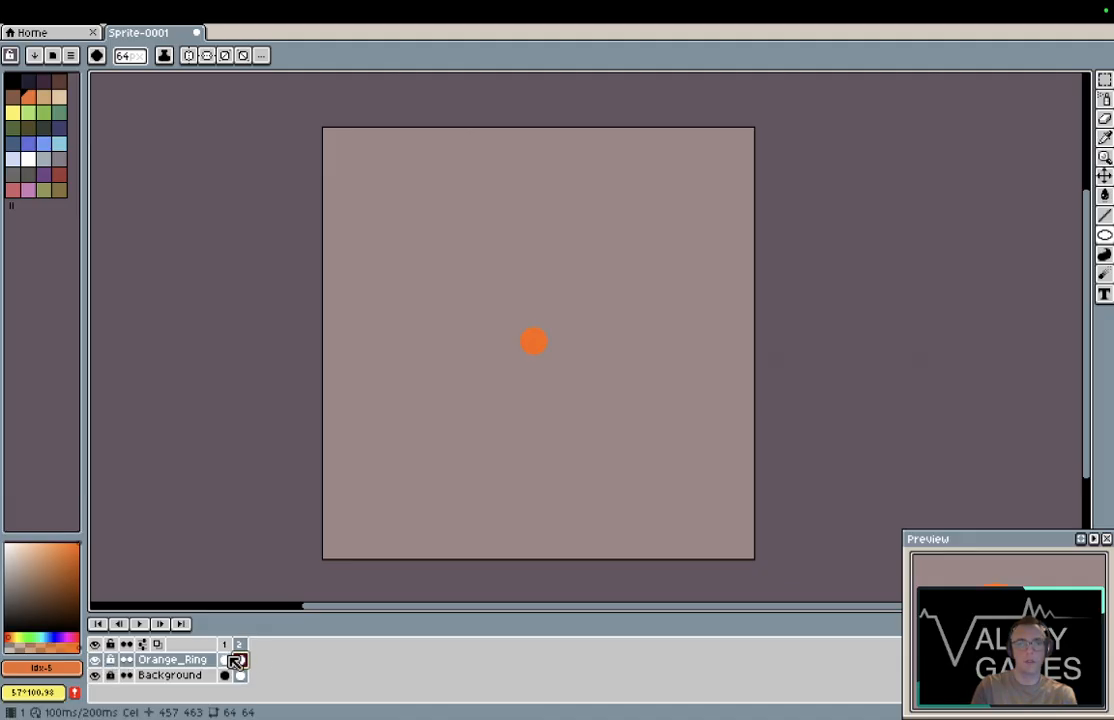
left_click(239, 661)
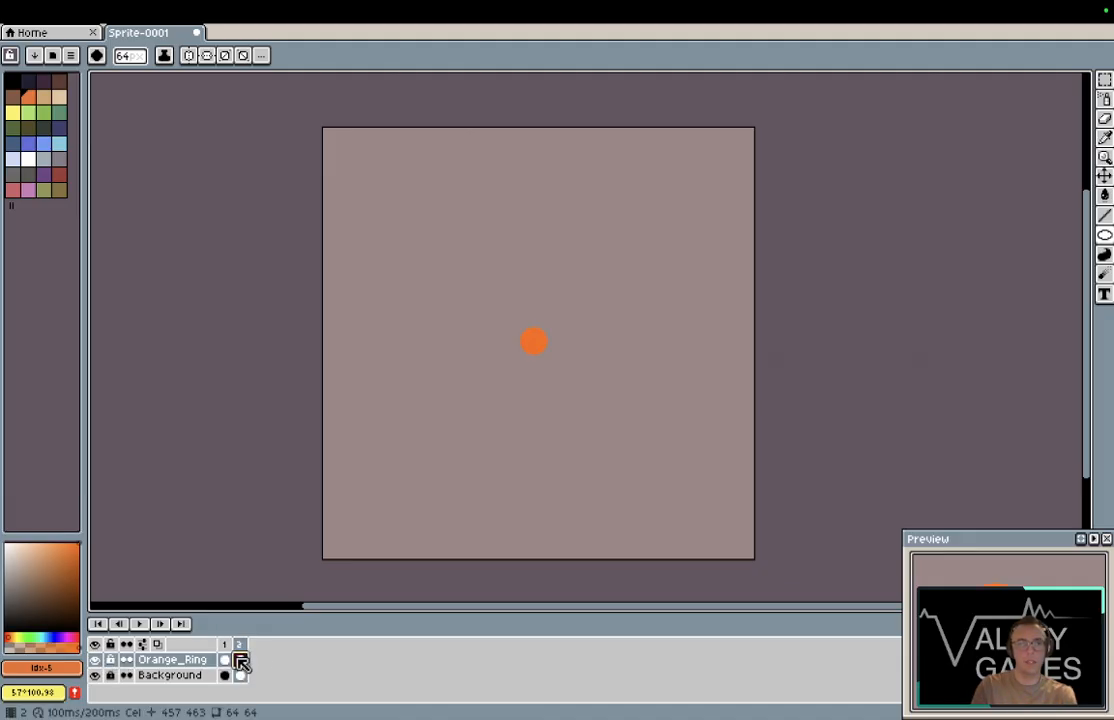
left_click(227, 659)
left_click(239, 659)
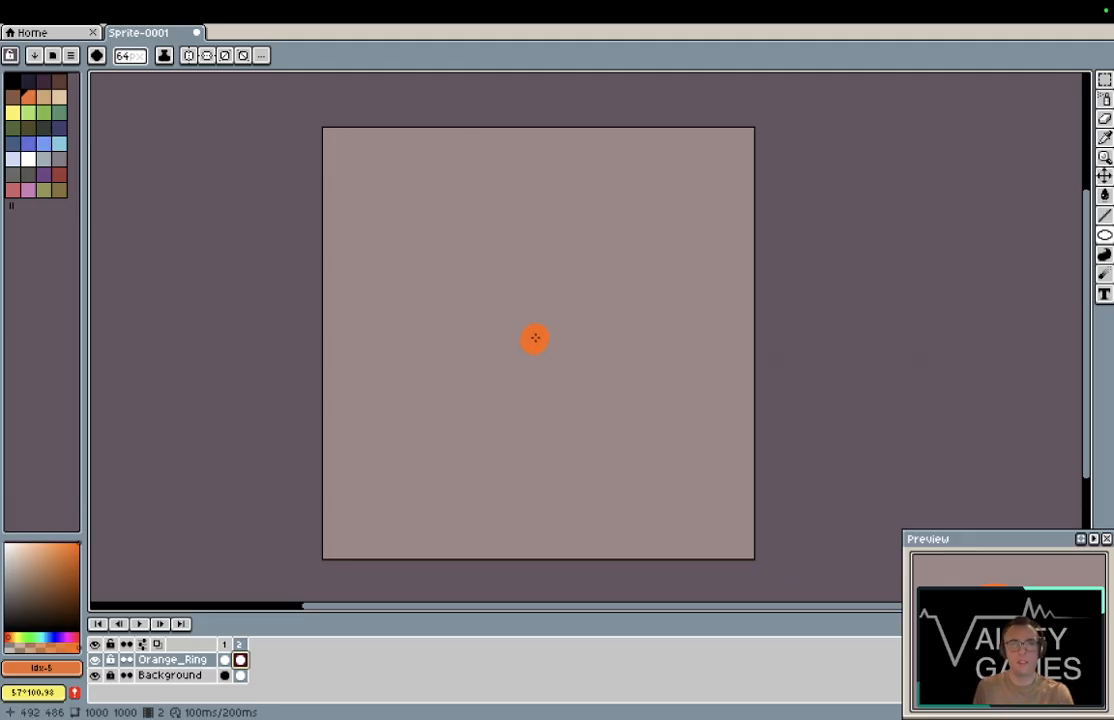
Step: Enlarge the orange dot slightly around its centre in frame 2, add a third frame and go back to frame 1
left_click_drag(533, 342, 537, 348)
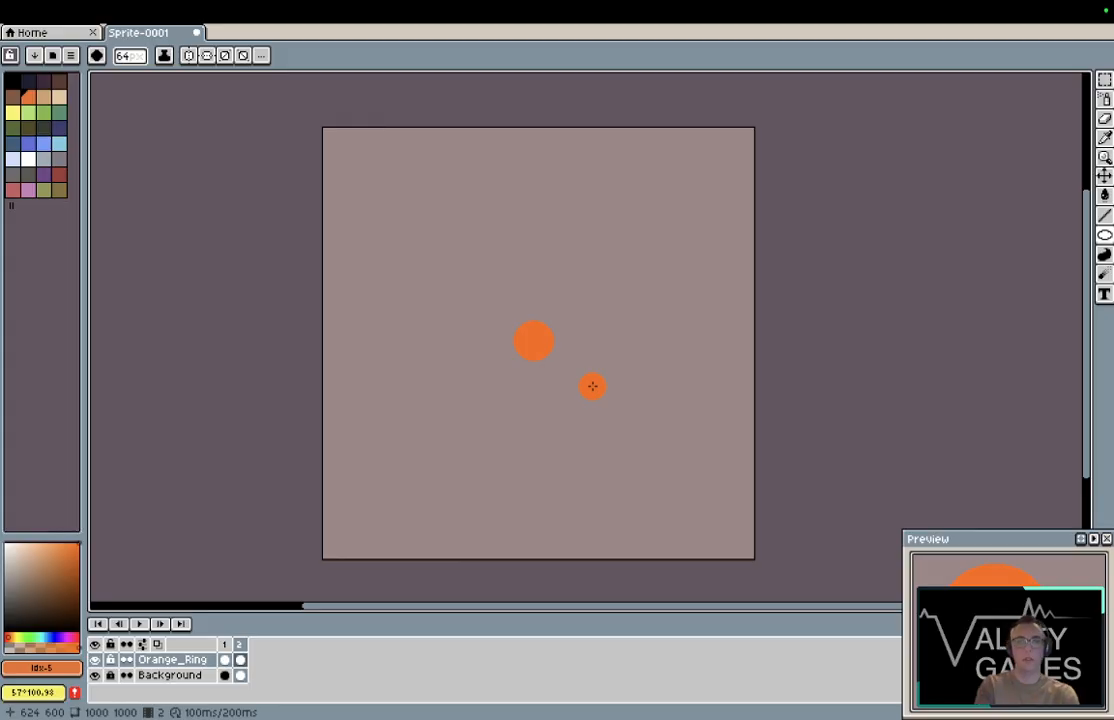
key("alt+n")
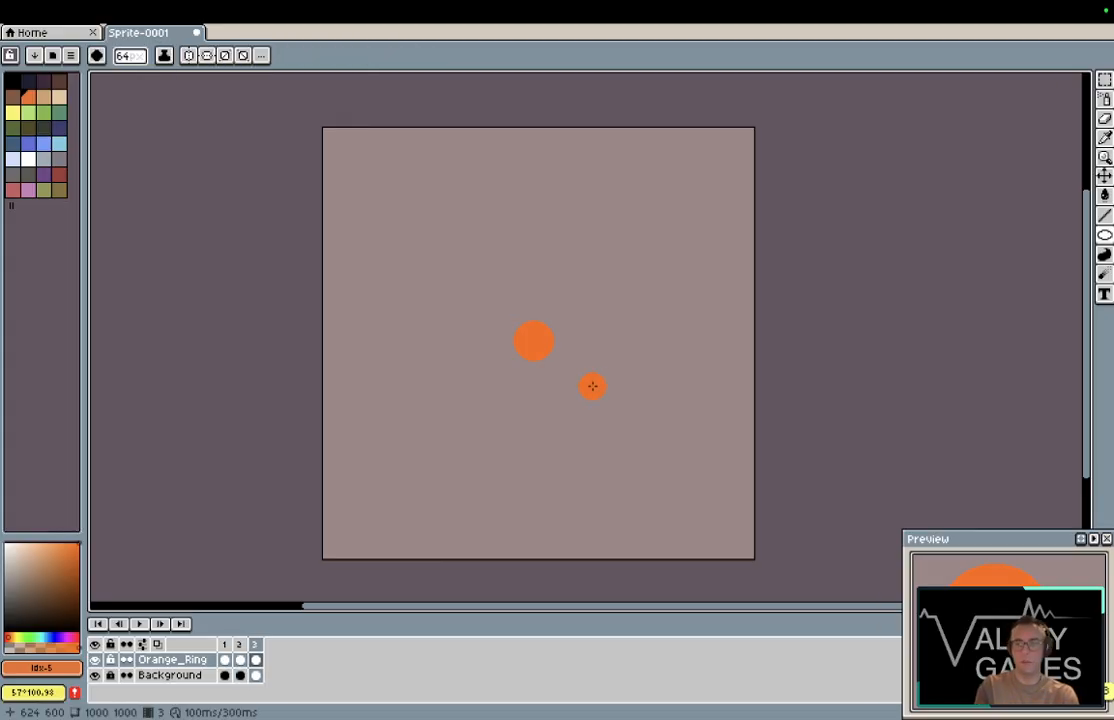
key("Left")
key("Left")
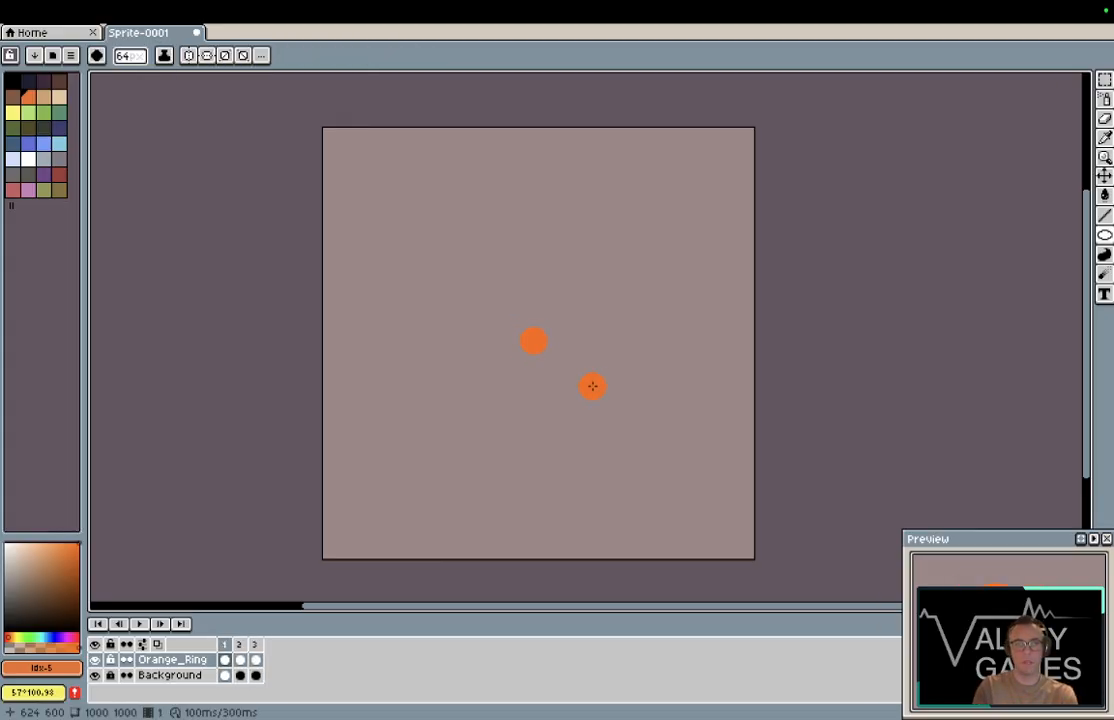
double_click(225, 645)
left_click(600, 404)
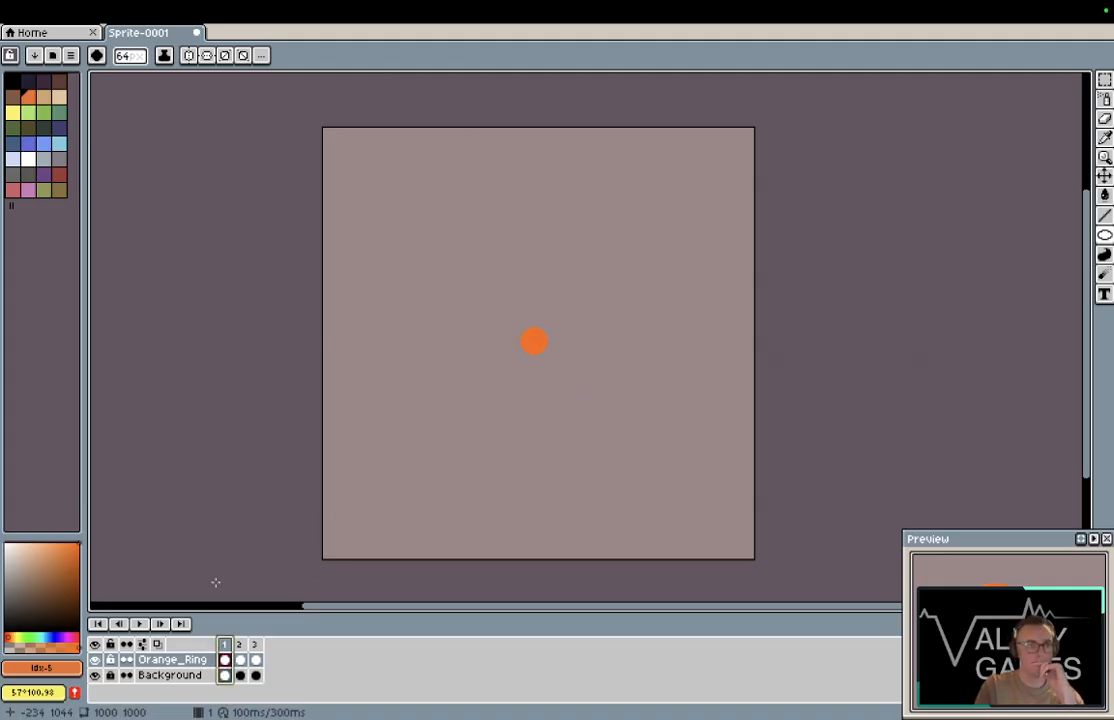
double_click(180, 660)
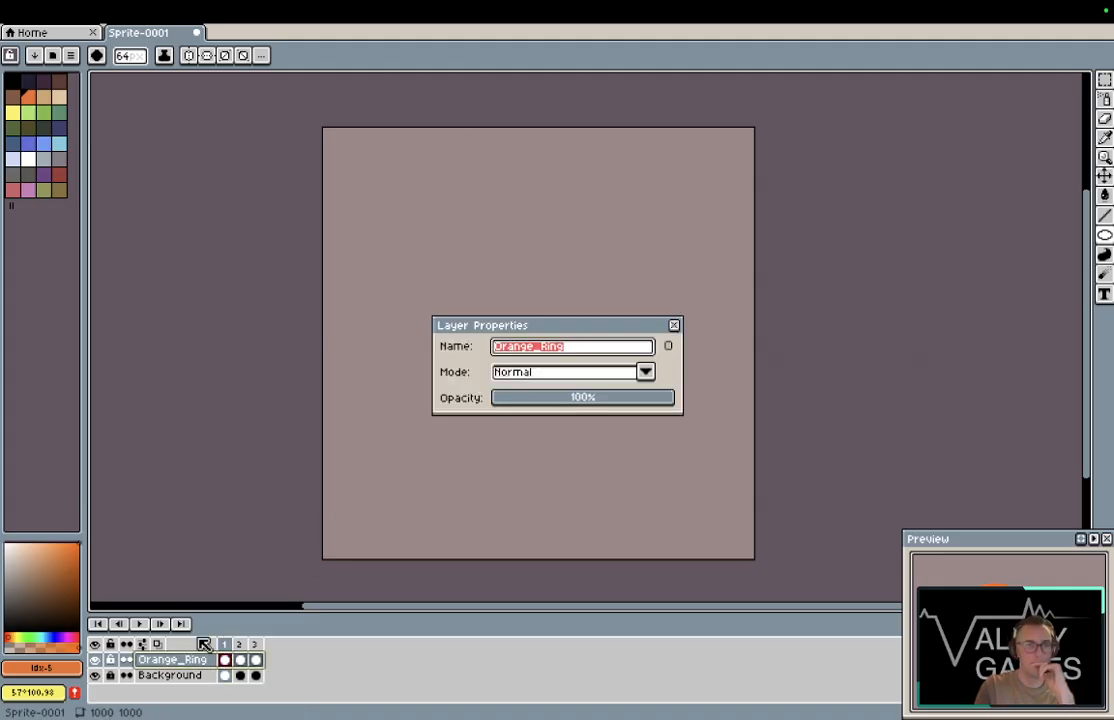
left_click(673, 326)
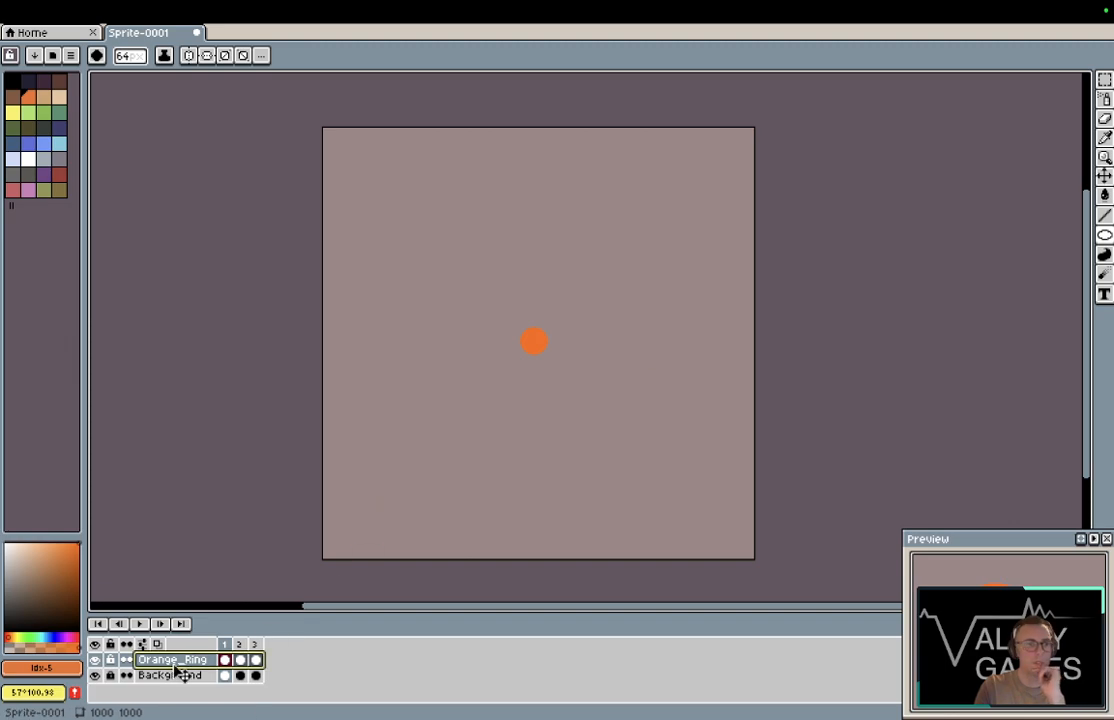
Step: Enable onion skinning for the timeline and step through the frames to frame 3
left_click(160, 647)
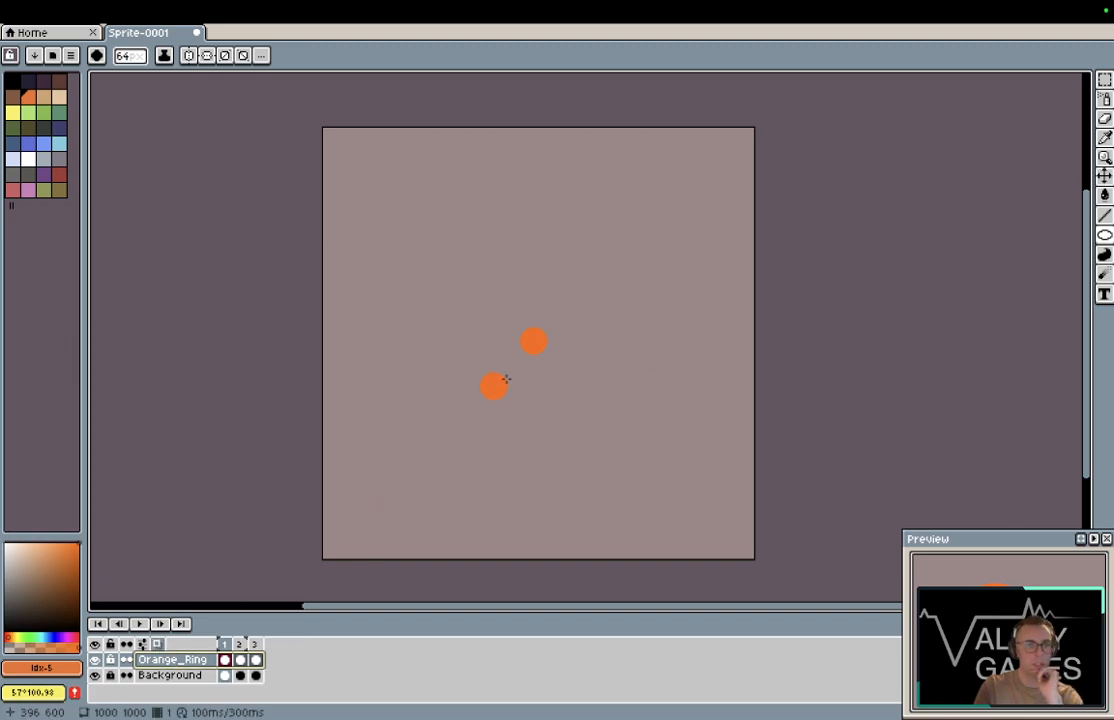
key("Right")
key("Right")
key("Right")
key("Right")
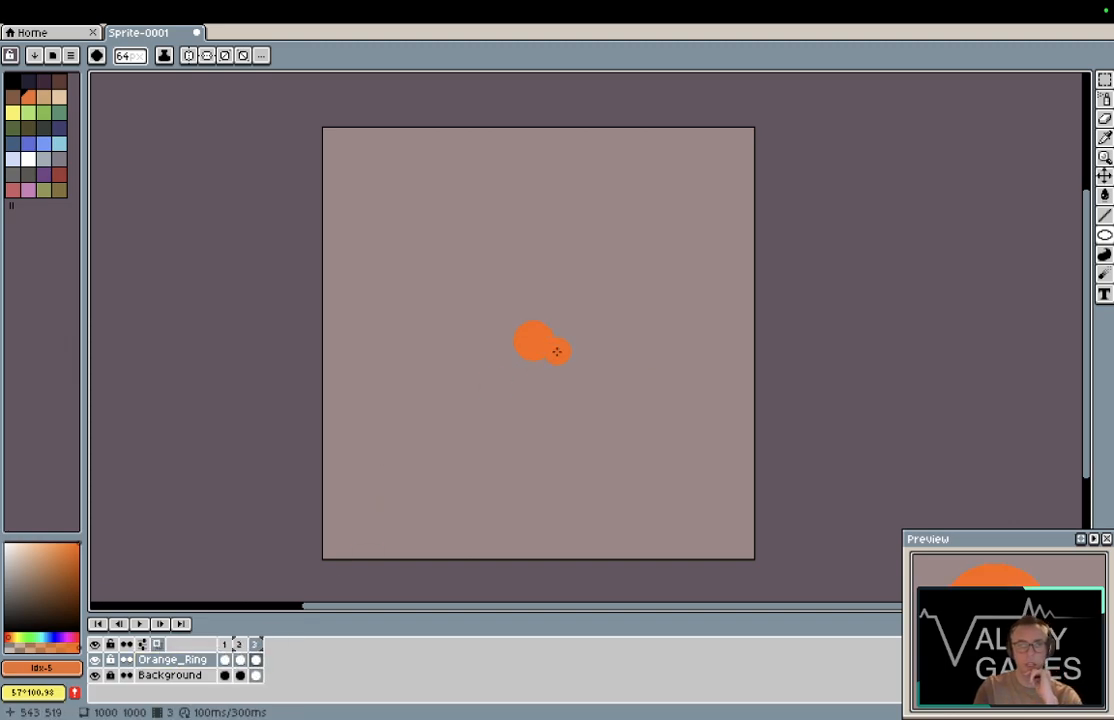
Step: Set the onion skin to Red/Blue Tint with 69% opacity and a 61% opacity step, and check it across the frames
key("Right")
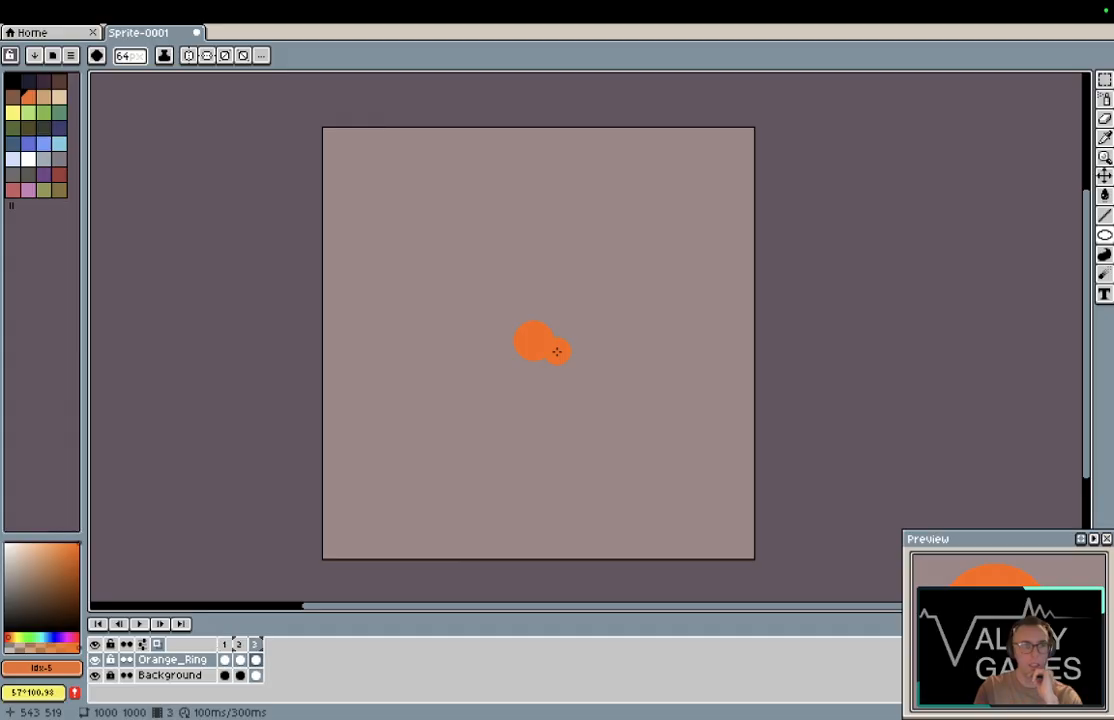
left_click(145, 647)
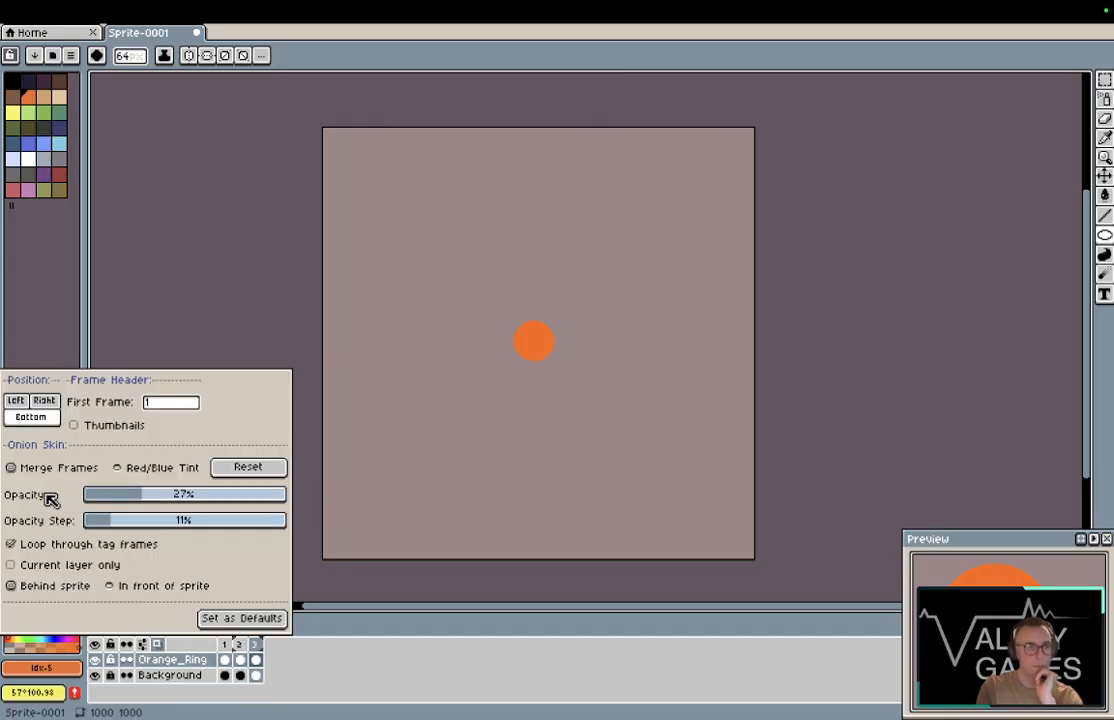
left_click(118, 470)
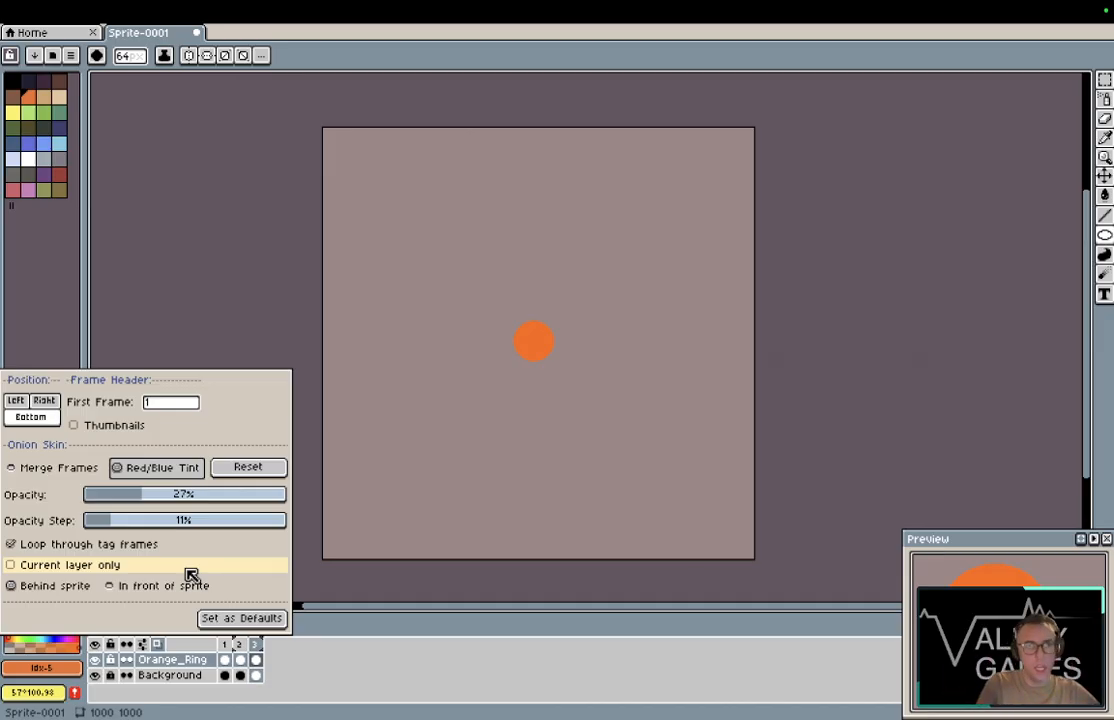
left_click_drag(163, 497, 212, 526)
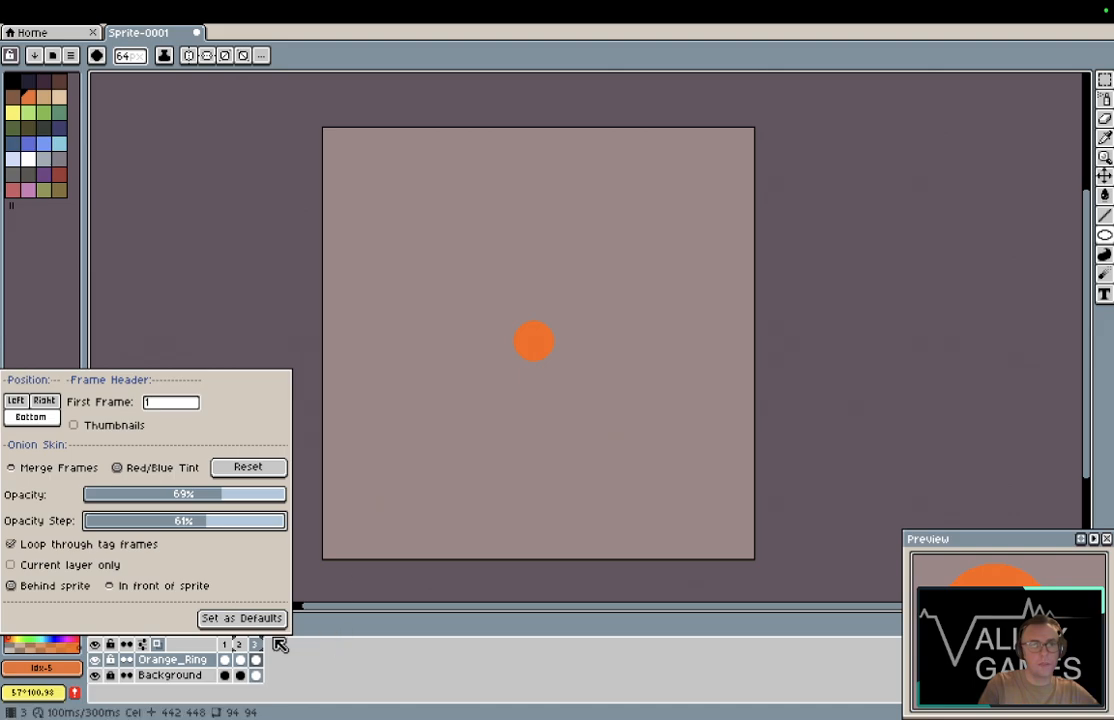
left_click(157, 646)
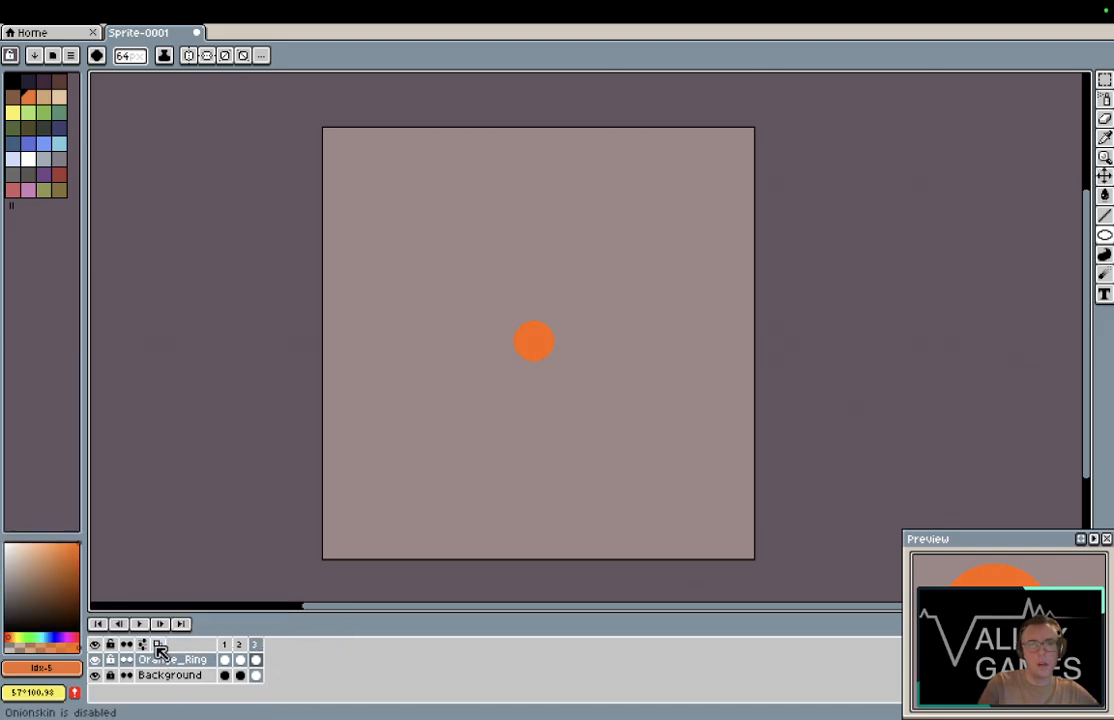
left_click(157, 645)
key("Left")
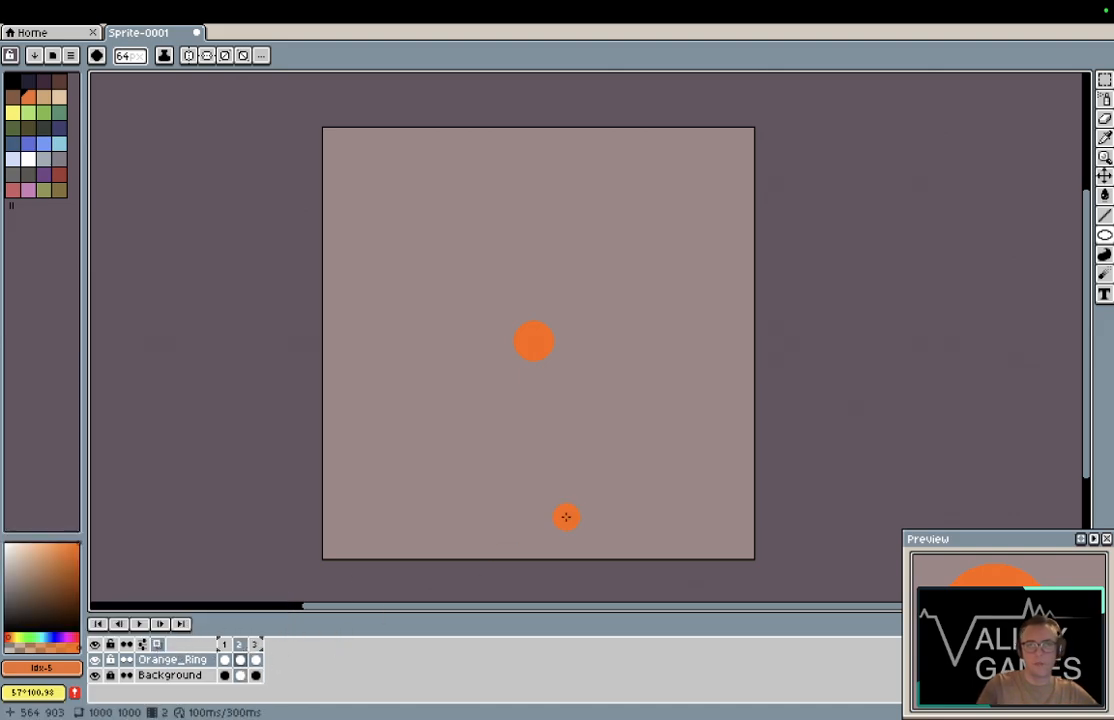
key("Left")
key("Right")
key("Right")
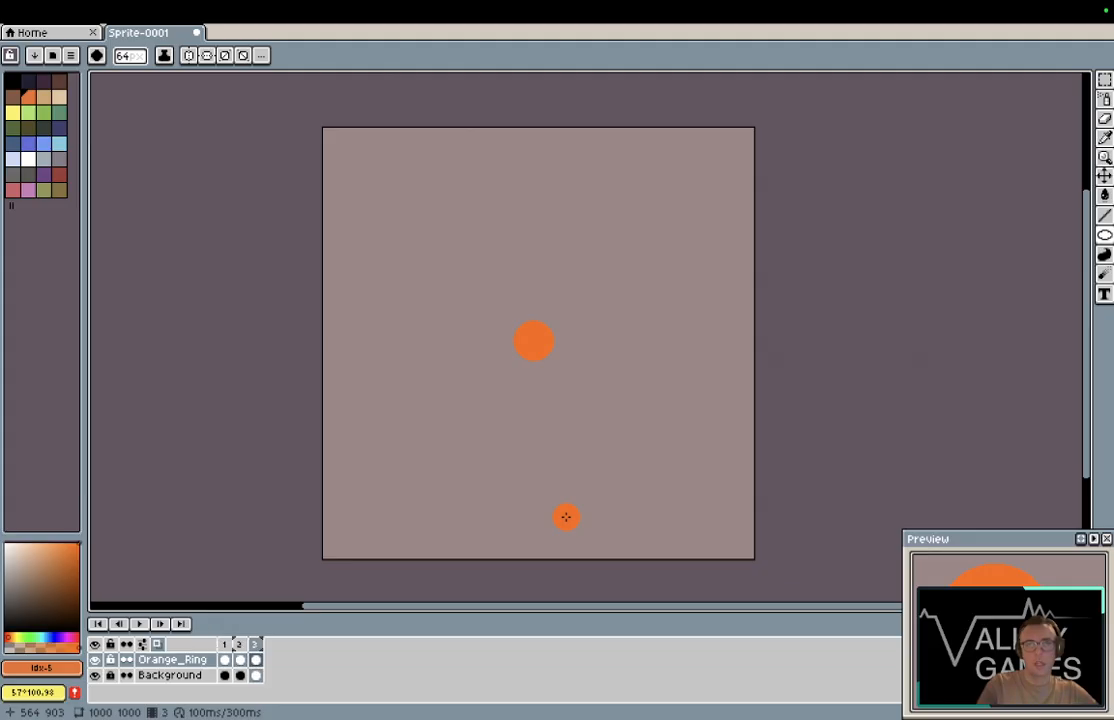
key("Right")
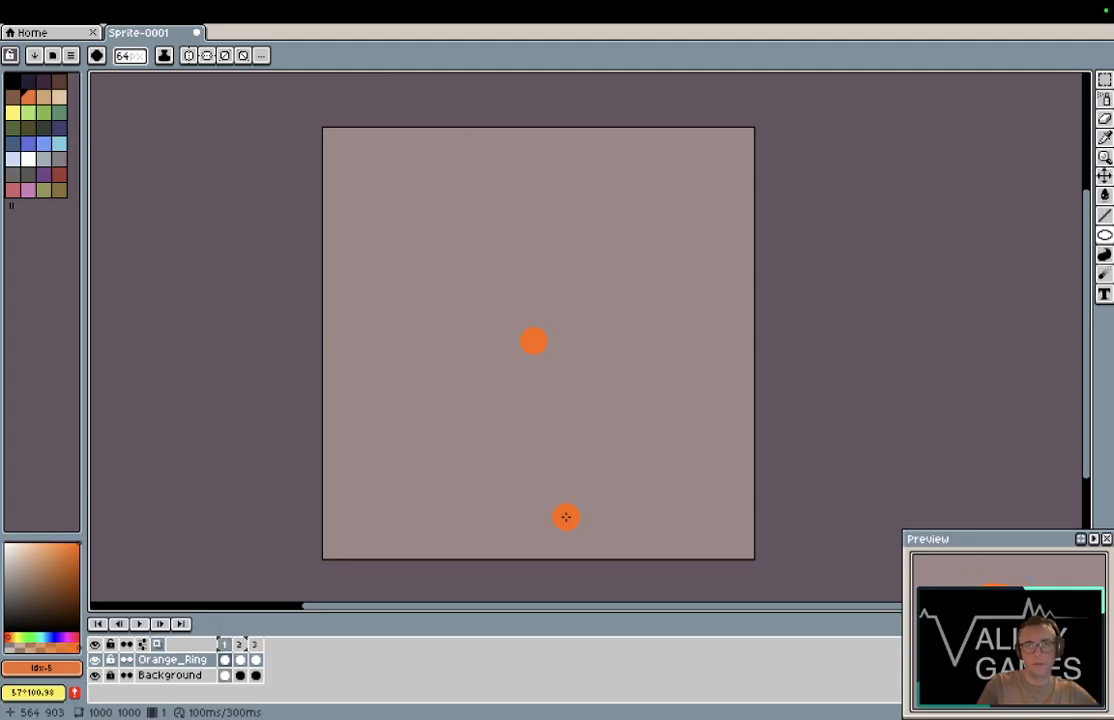
Step: Place the onion skin in front of the sprite and set its opacity to 42%
left_click(147, 647)
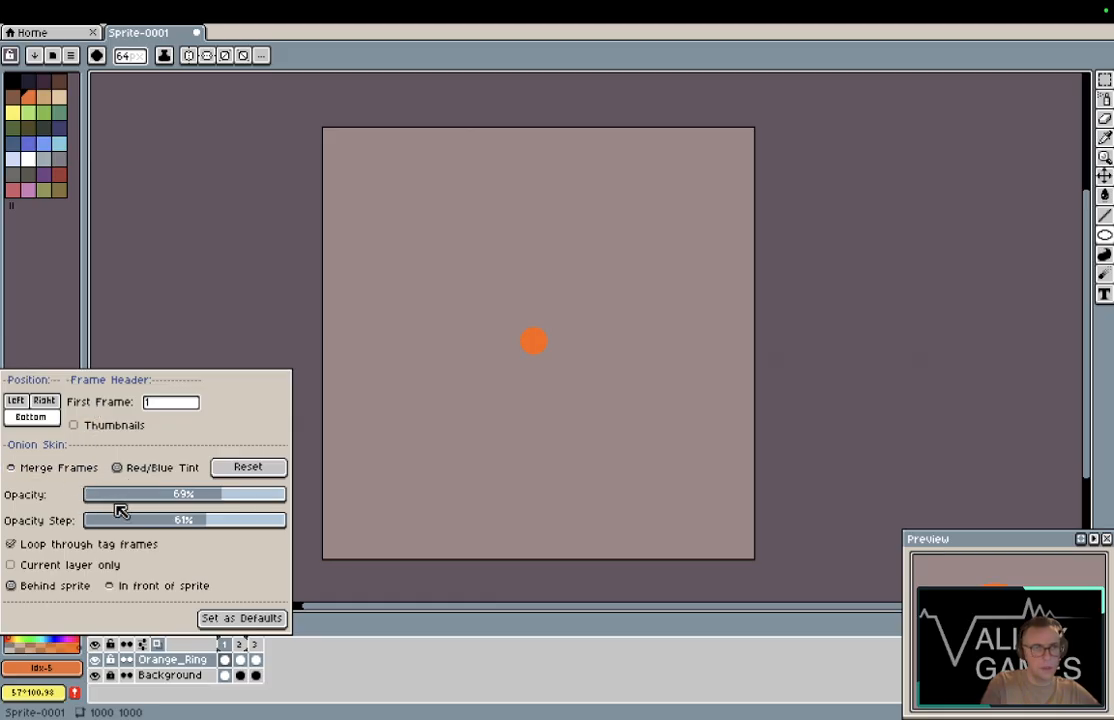
left_click_drag(206, 500, 293, 497)
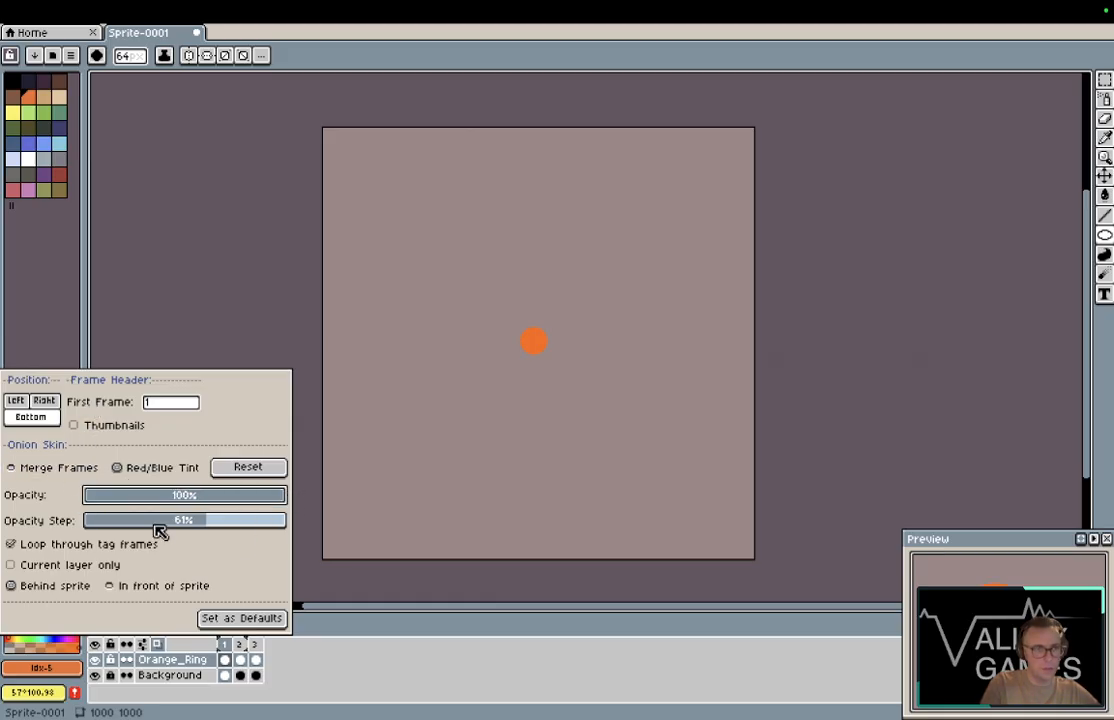
left_click(20, 568)
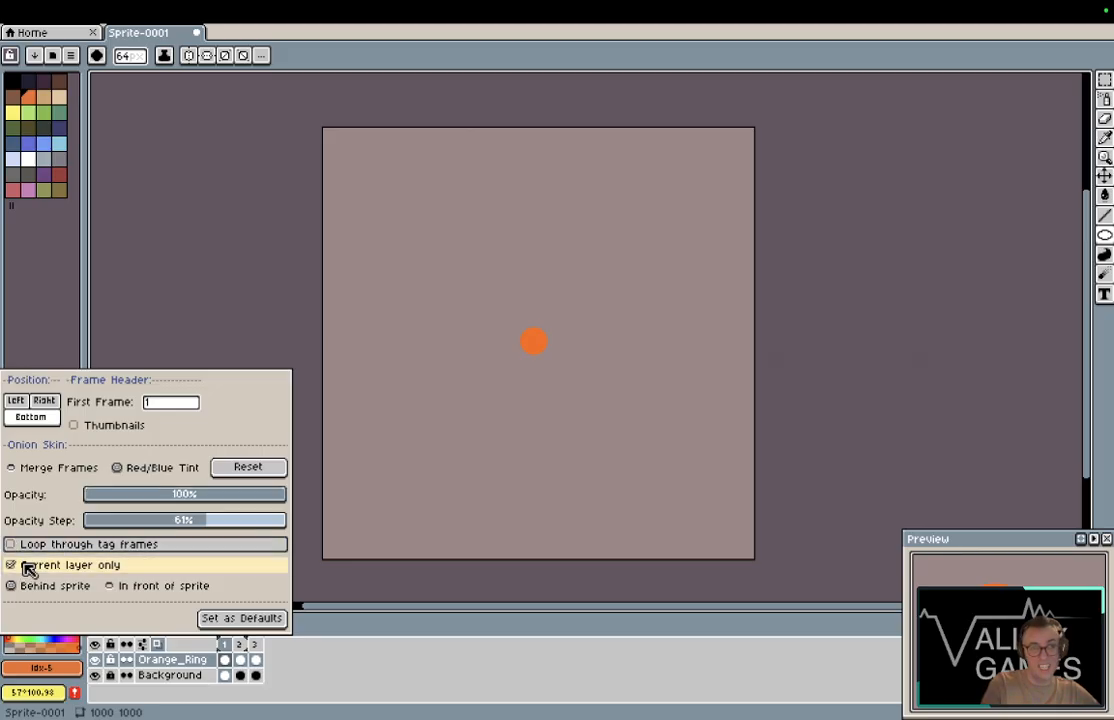
left_click(24, 562)
left_click(135, 588)
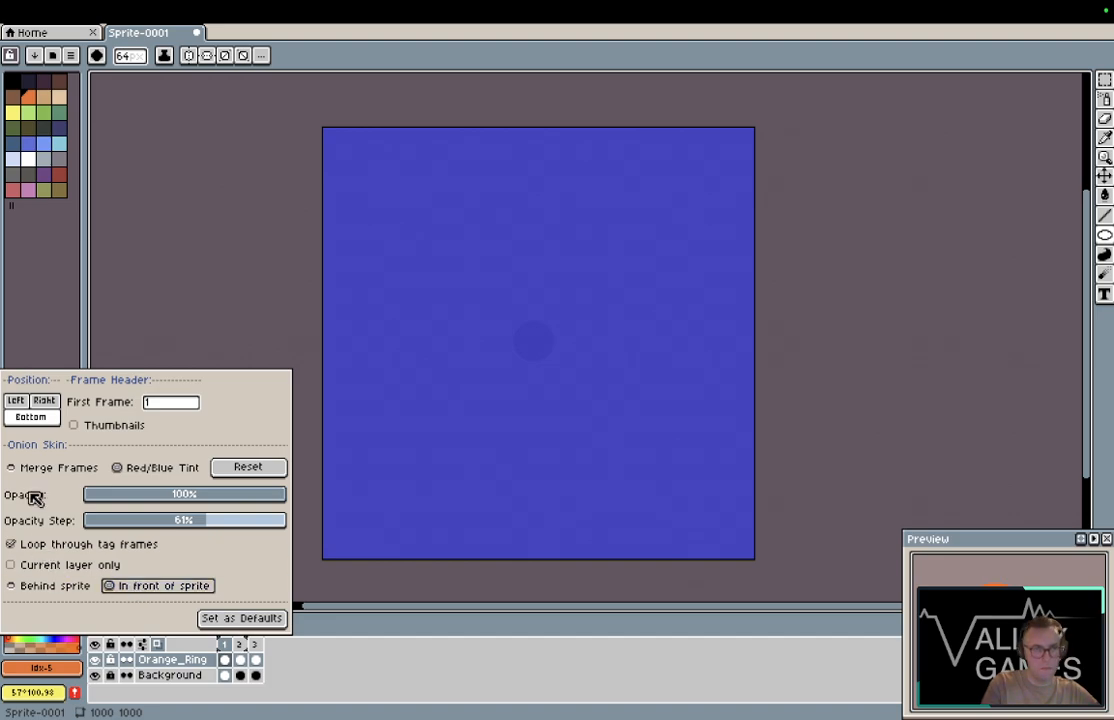
left_click_drag(219, 499, 173, 494)
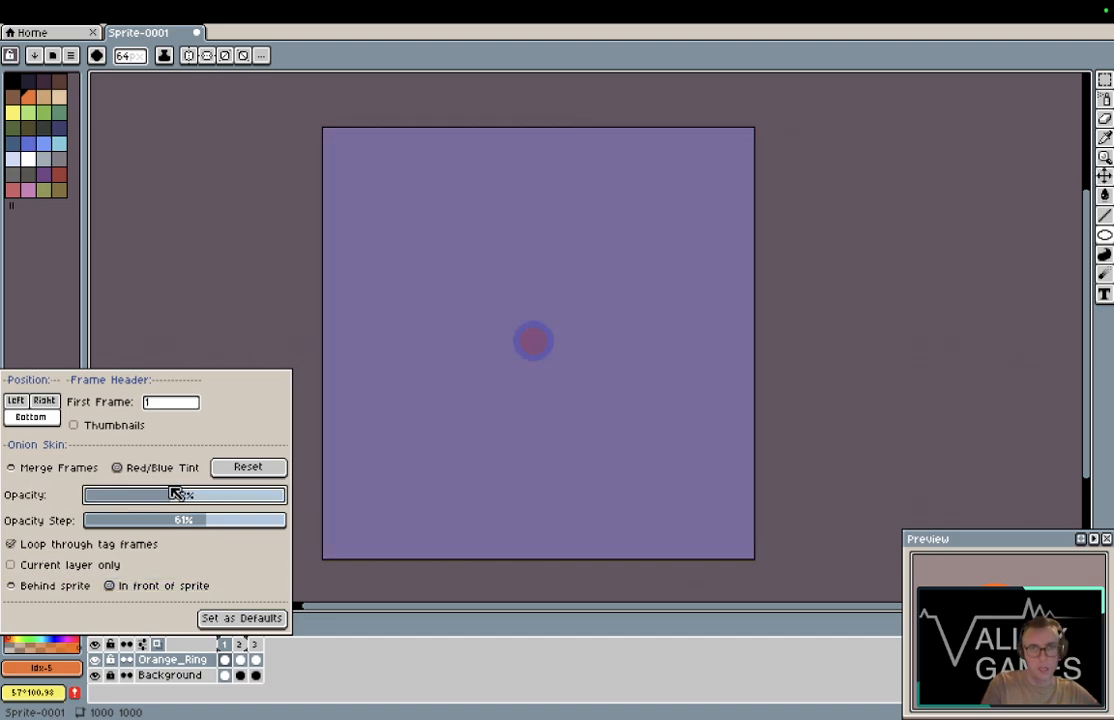
Step: Toggle the Background layer's visibility to examine how it affects the onion skin tint
left_click(96, 677)
left_click(96, 677)
left_click(96, 677)
left_click(96, 677)
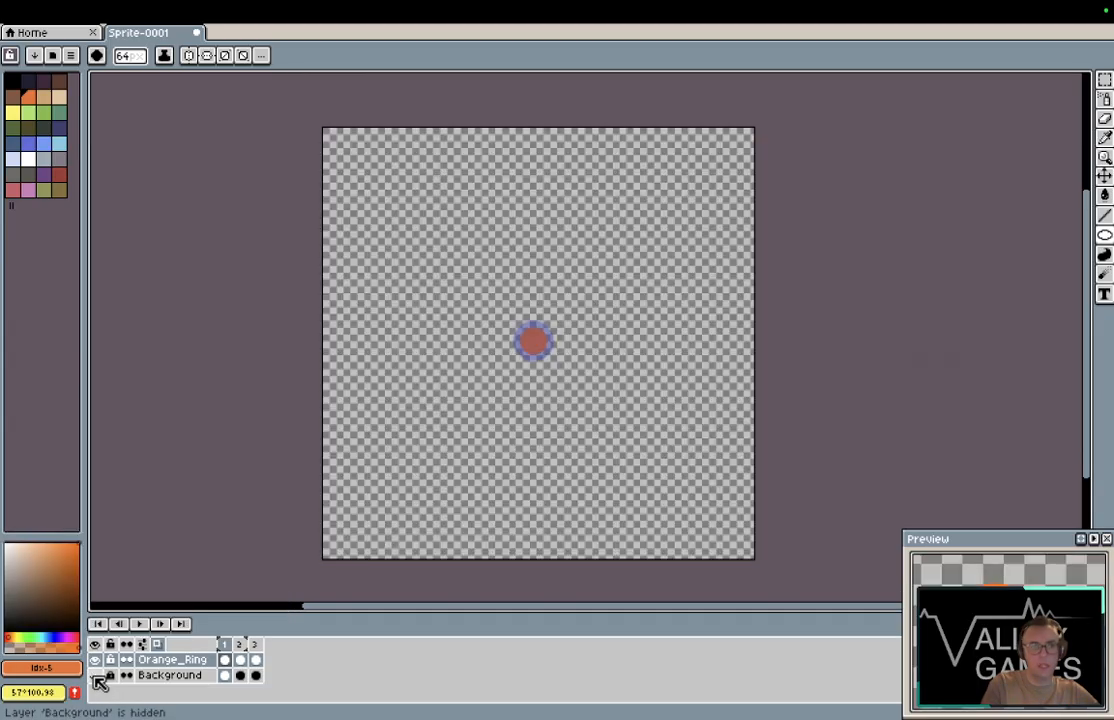
left_click(96, 677)
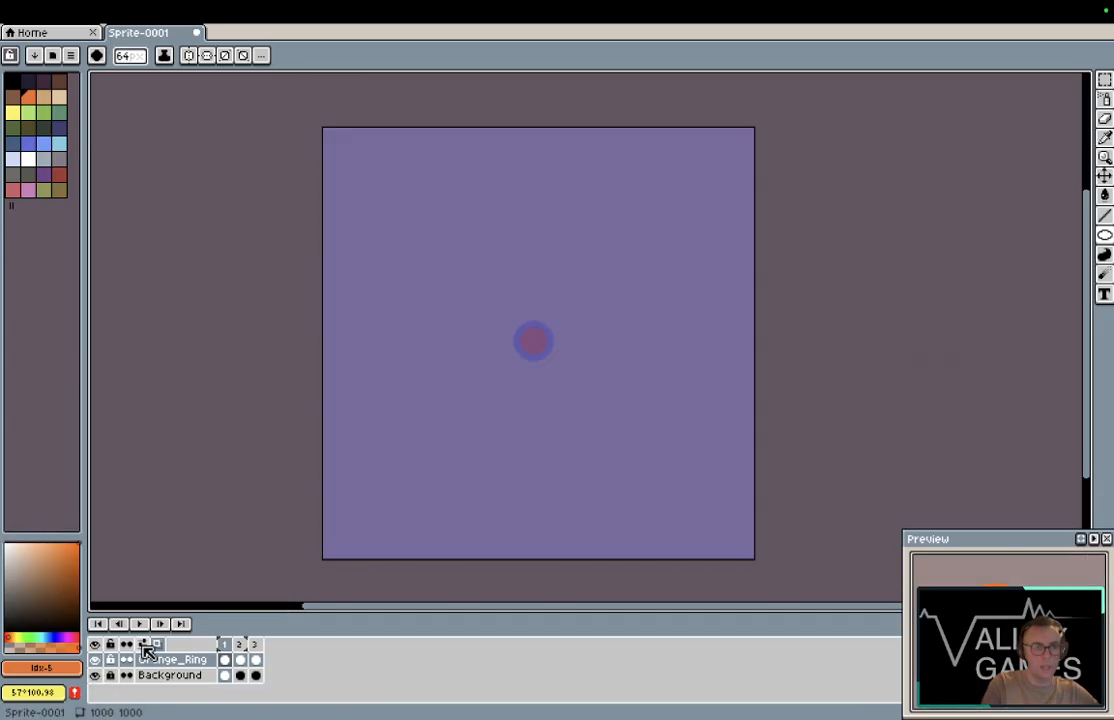
Step: Limit the onion skin to the current layer, with 27% opacity and a 37% opacity step
left_click(143, 645)
left_click(30, 566)
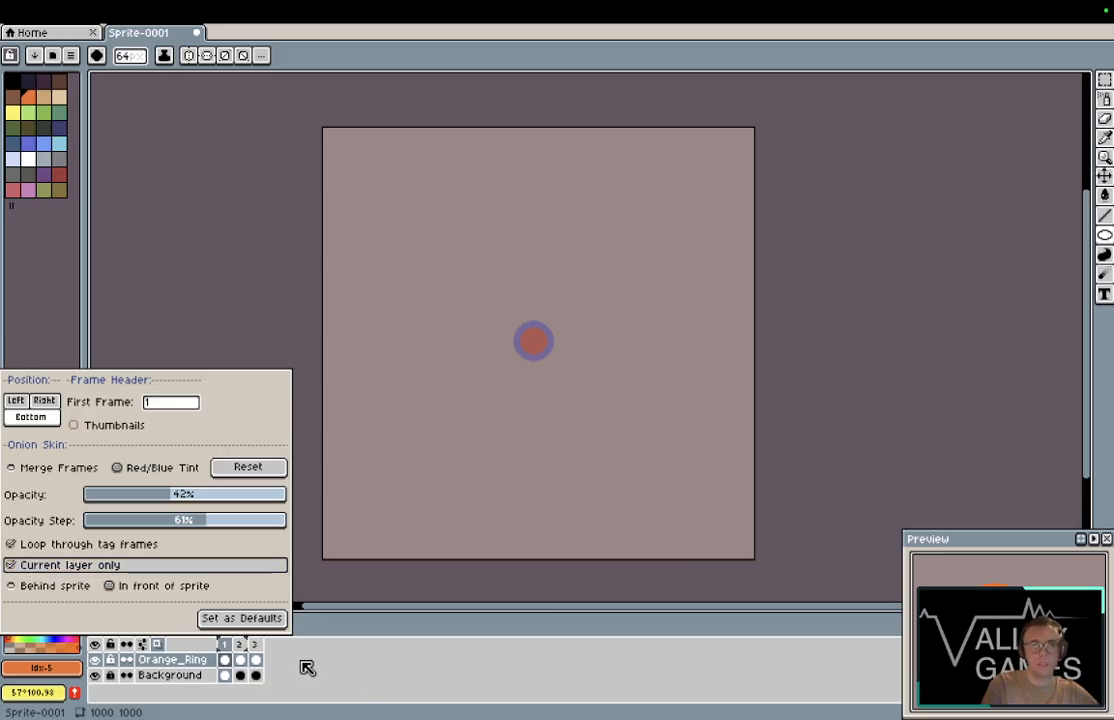
left_click_drag(198, 502, 148, 499)
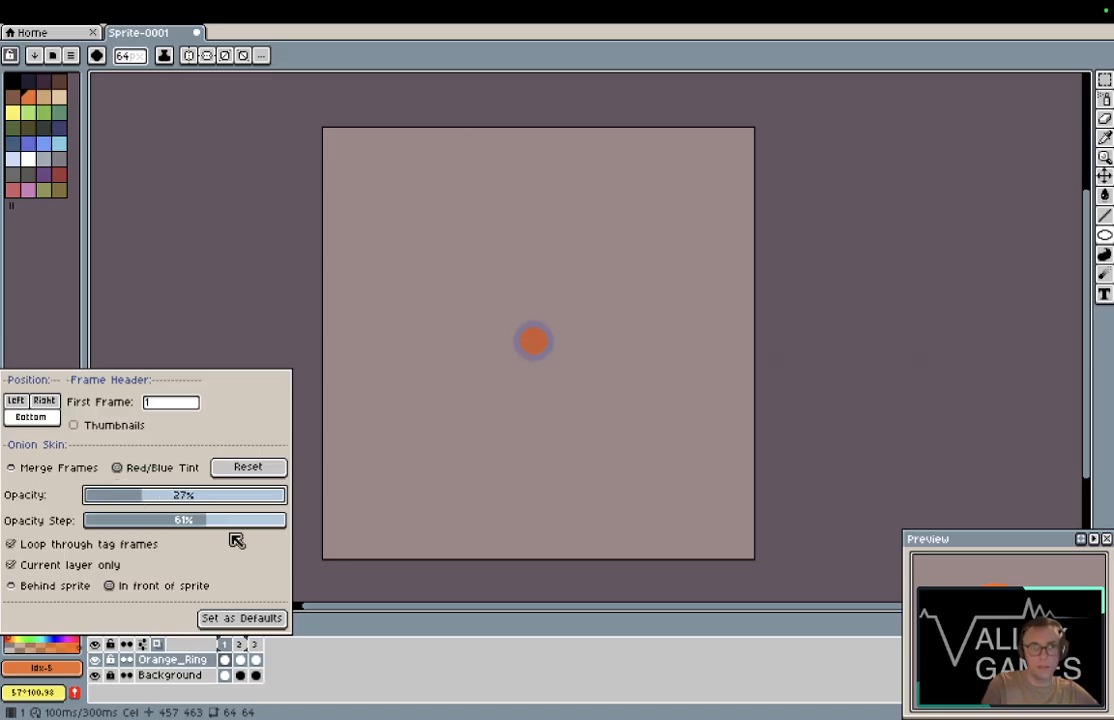
left_click_drag(209, 521, 165, 525)
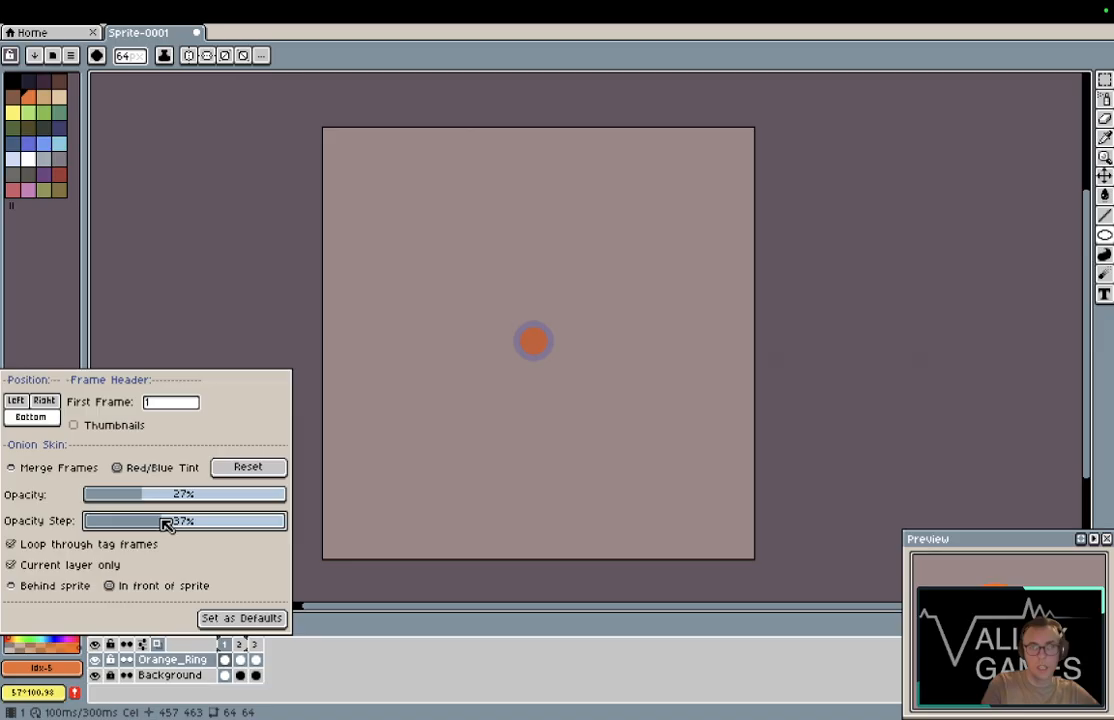
left_click(355, 676)
Step: Step back and forth through frames 1 to 3 to compare the orange dot's sizes with the onion skin
key("Left")
key("Left")
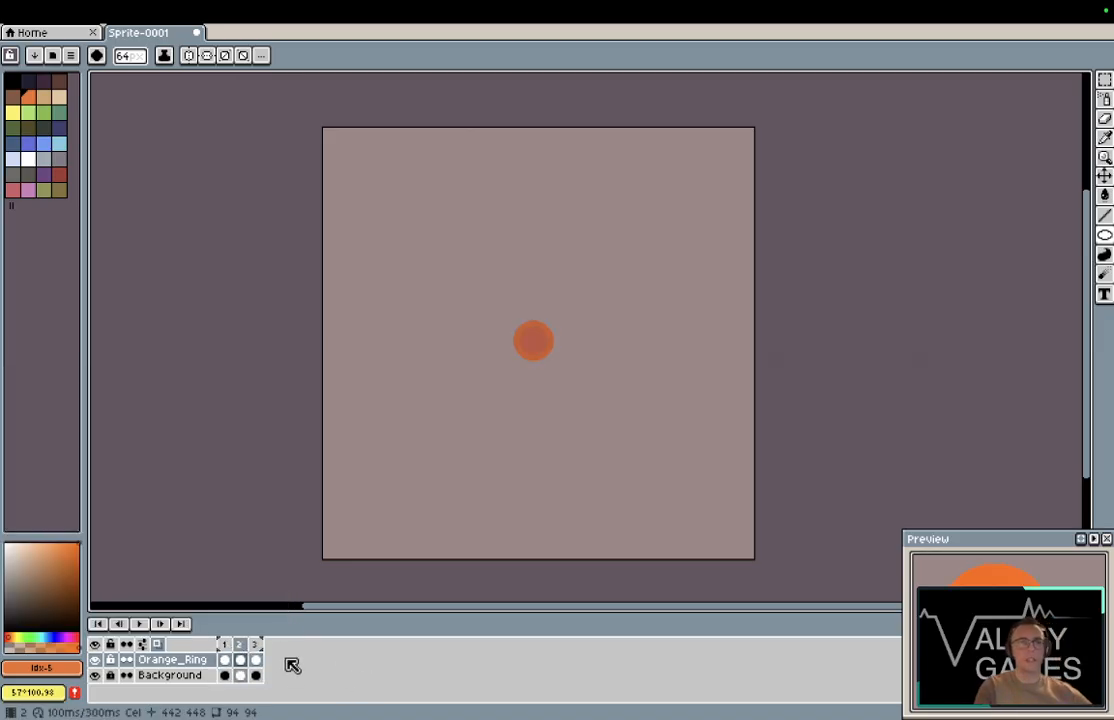
key("Left")
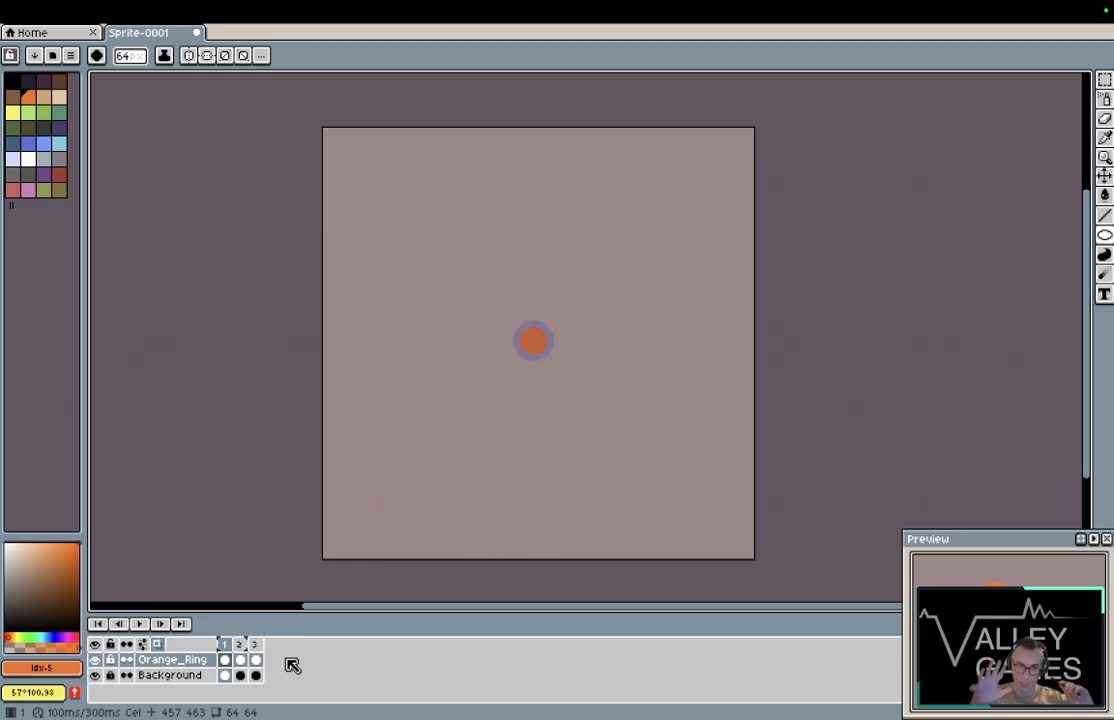
key("Right")
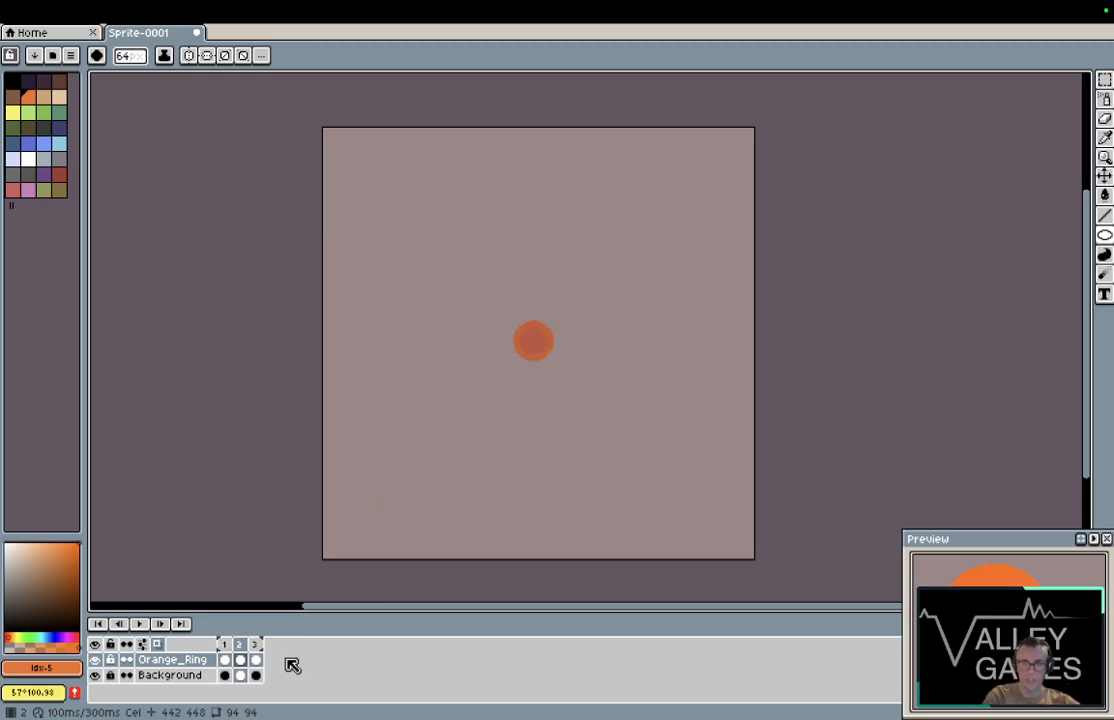
key("Left")
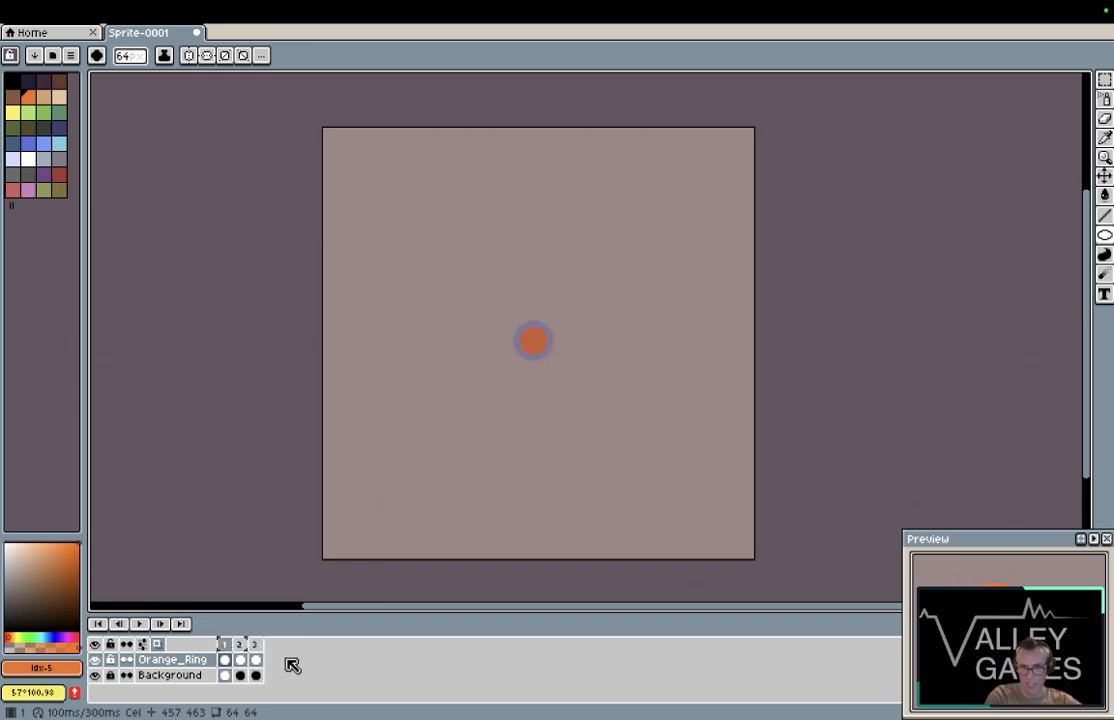
key("Right")
key("Left")
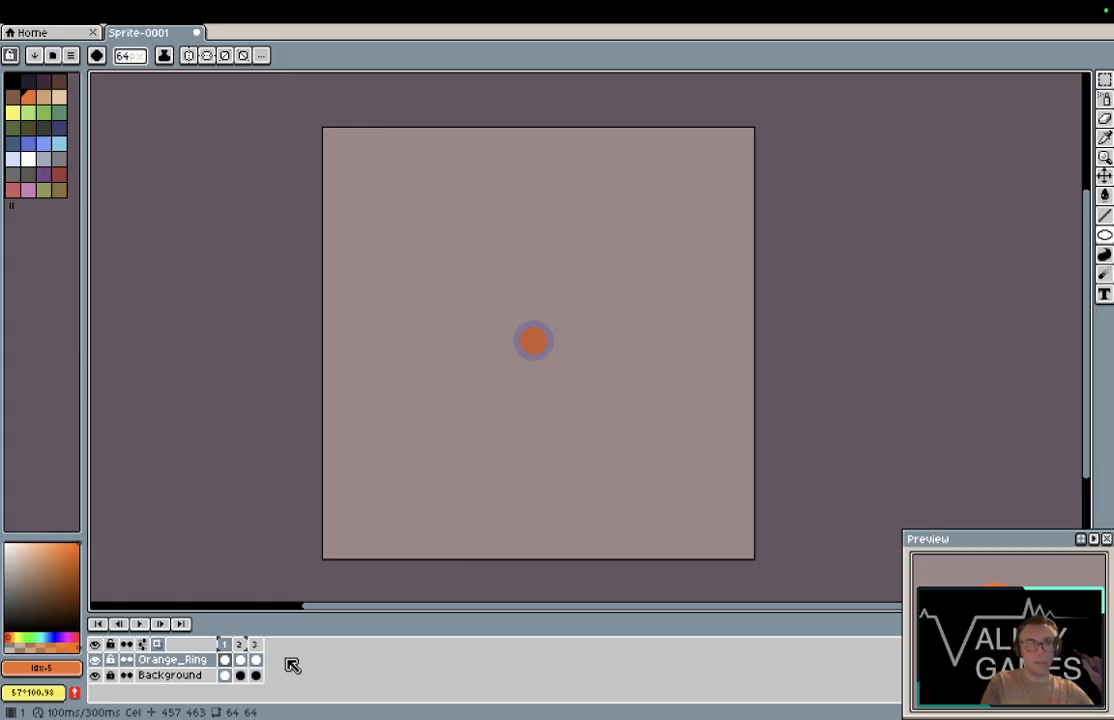
key("Right")
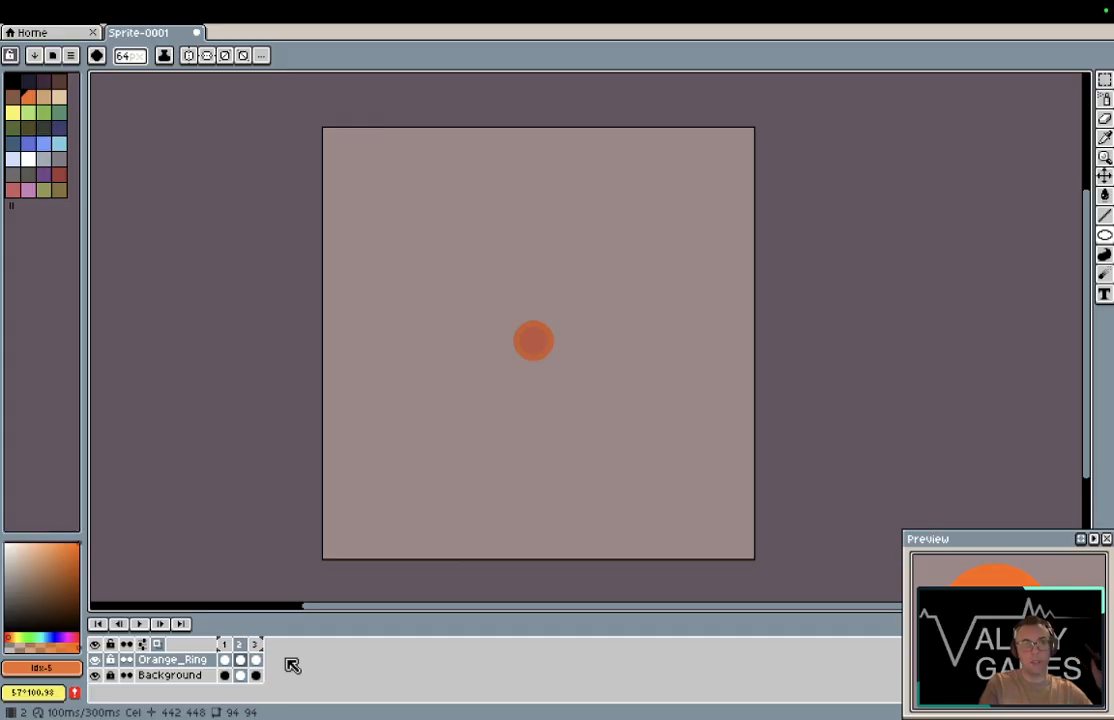
key("Left")
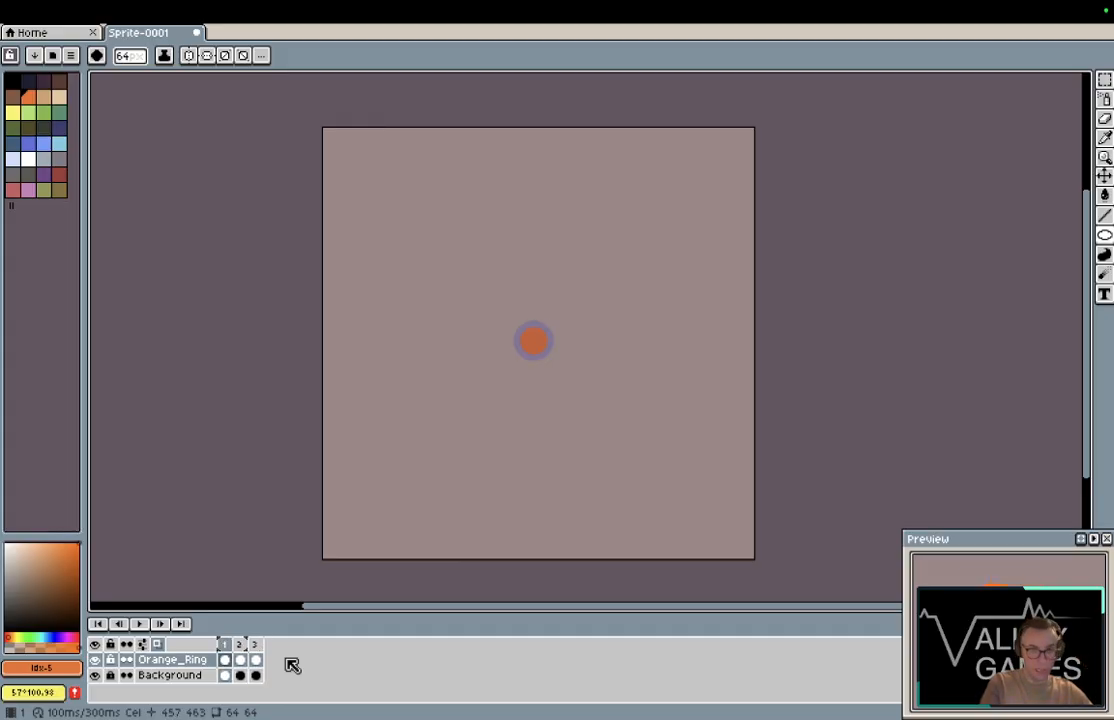
key("Right")
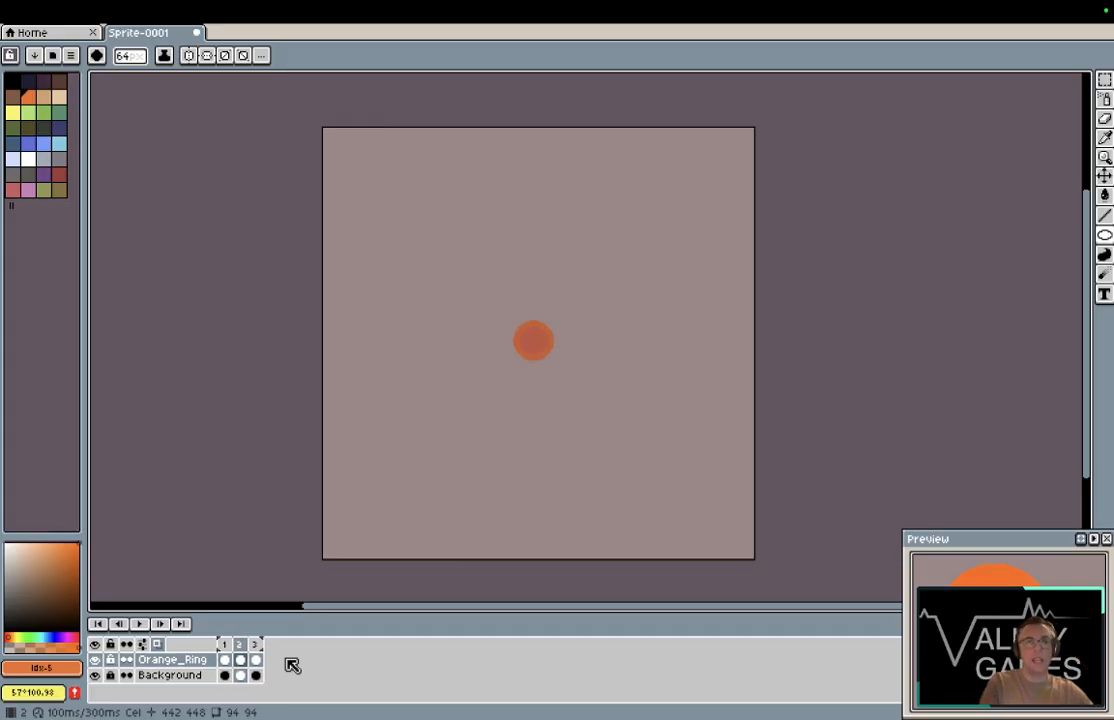
key("Right")
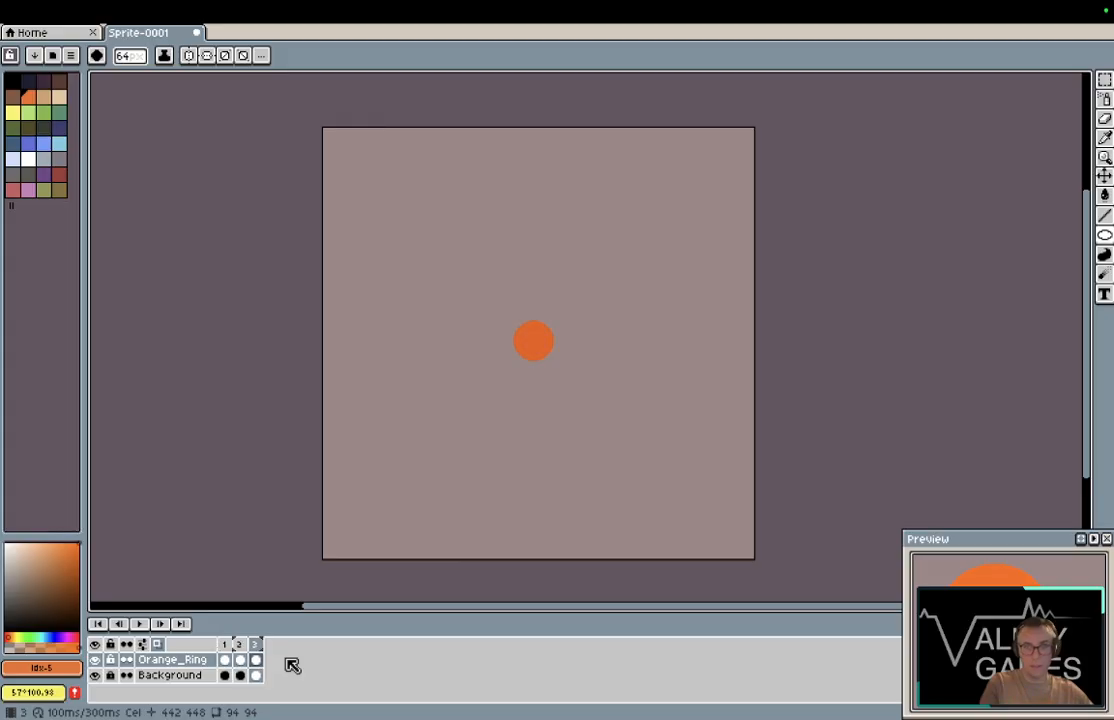
key("Right")
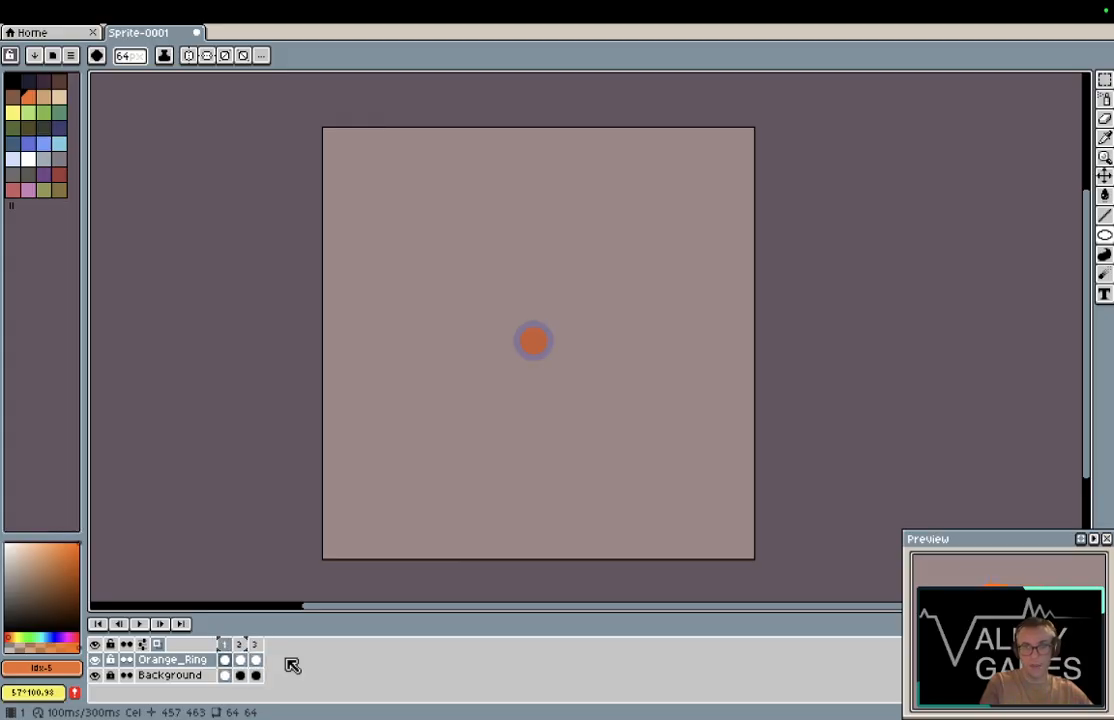
Step: Draw a concentric orange circle about twice the dot's diameter in frame 3 and compare it with the earlier frames
key("Right")
key("Right")
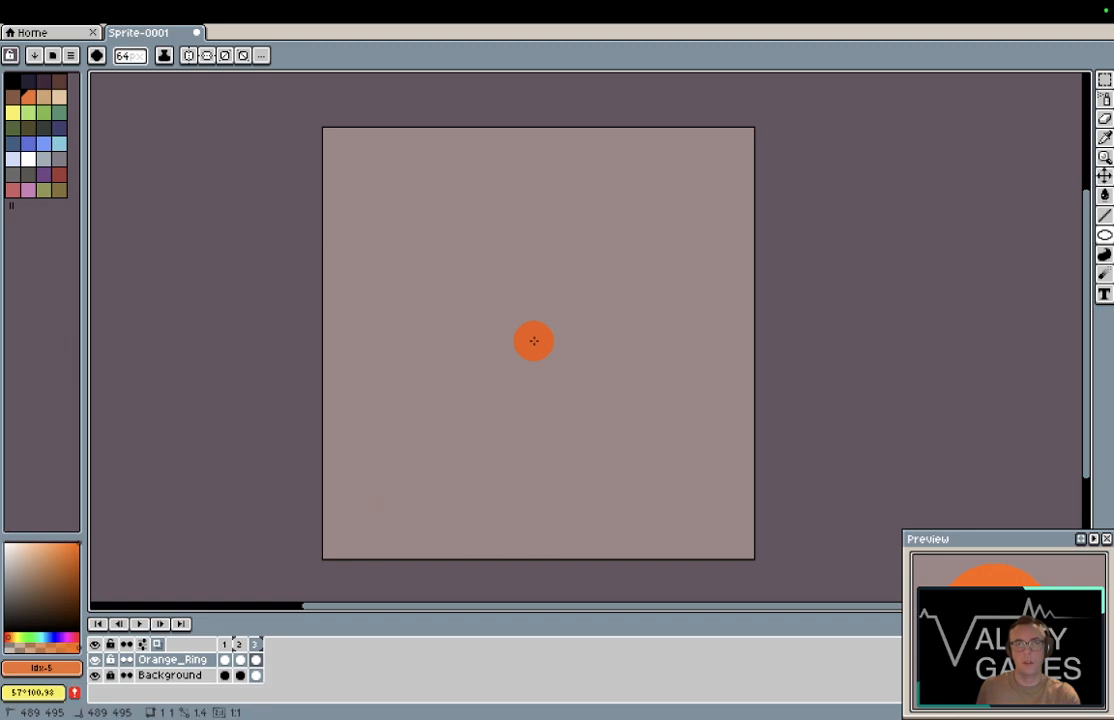
left_click_drag(533, 341, 559, 365)
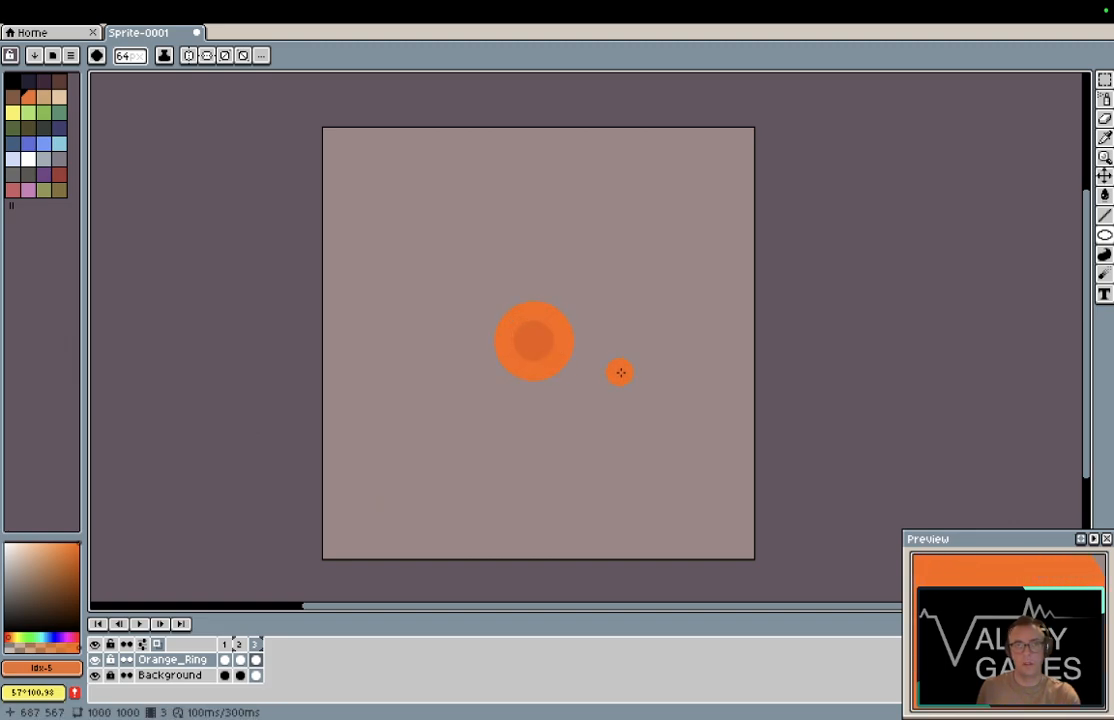
key("comma")
key("comma")
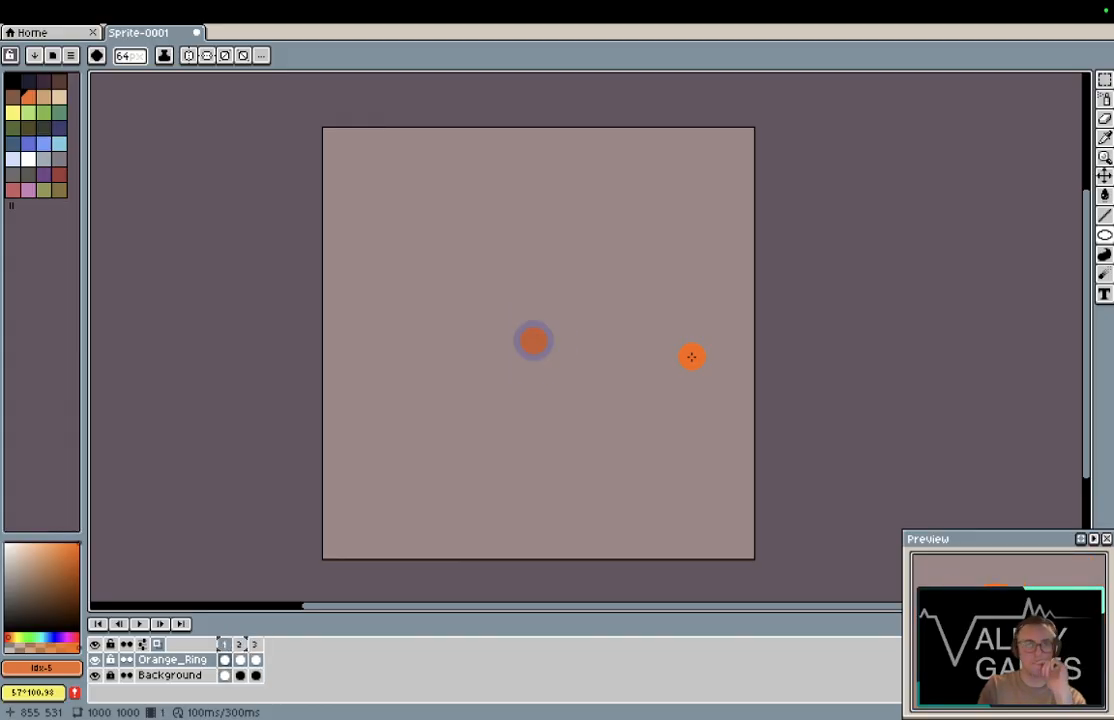
key("period")
key("period")
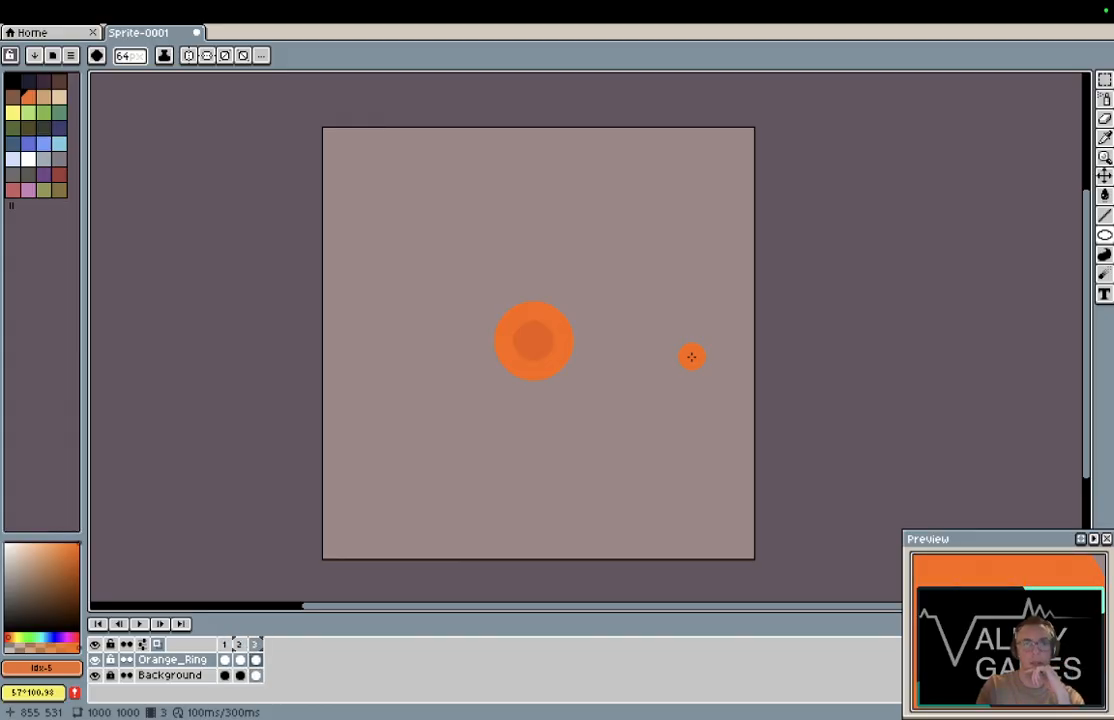
key("Return")
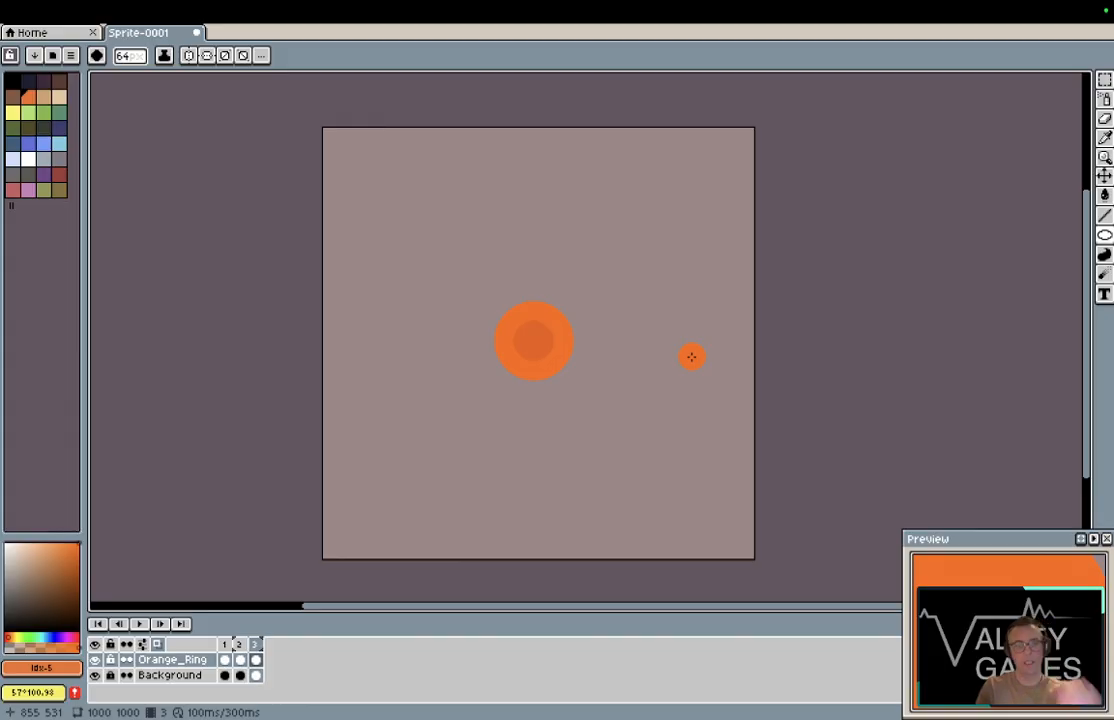
Step: Add frame 4 as a copy of frame 3, set the brush size to 39 px, and try it on a test ellipse that is undone
key("alt+n")
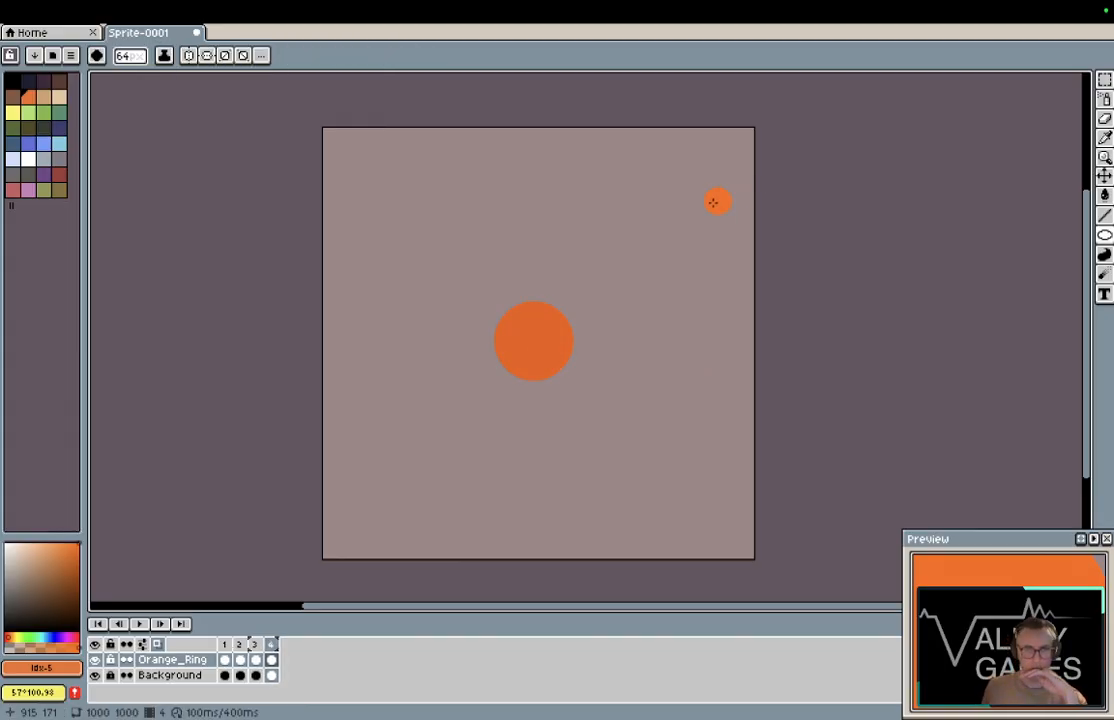
mouse_move(1104, 235)
left_click(1068, 236)
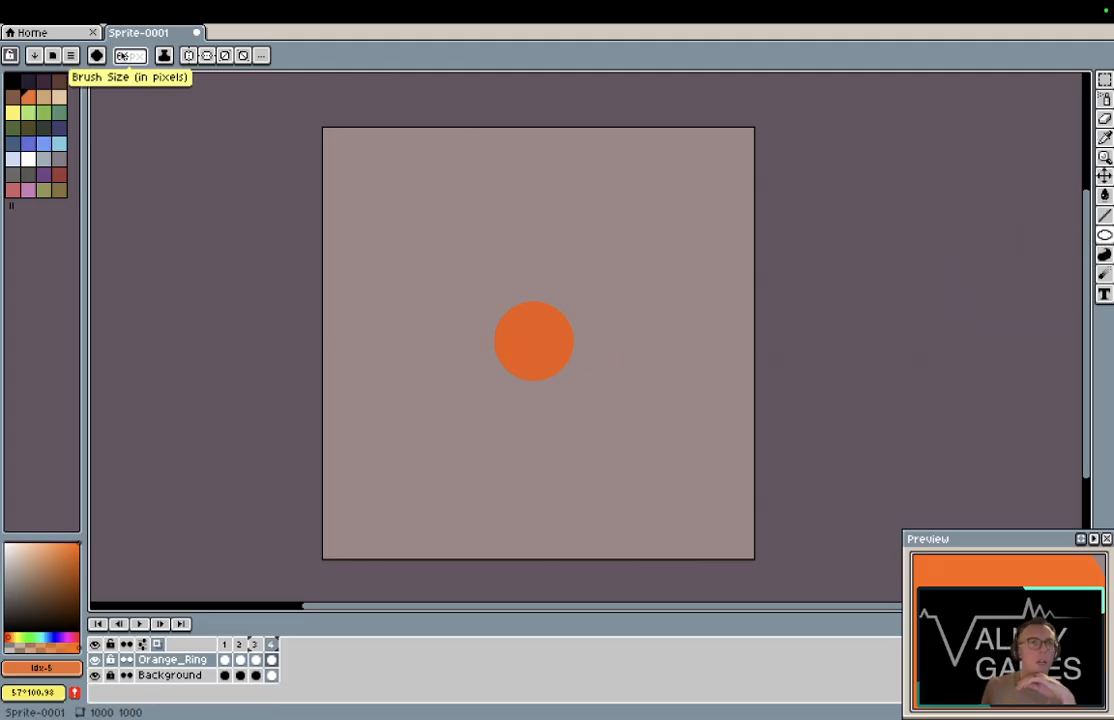
left_click(129, 56)
left_click(210, 77)
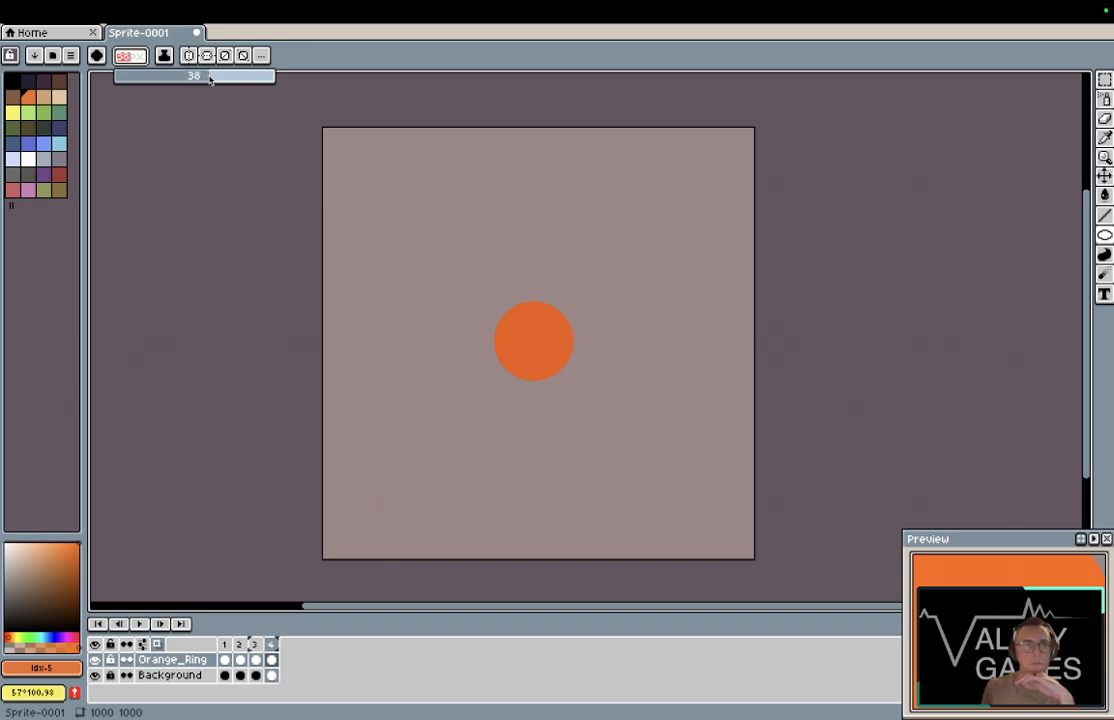
left_click_drag(210, 79, 212, 78)
left_click_drag(489, 243, 599, 330)
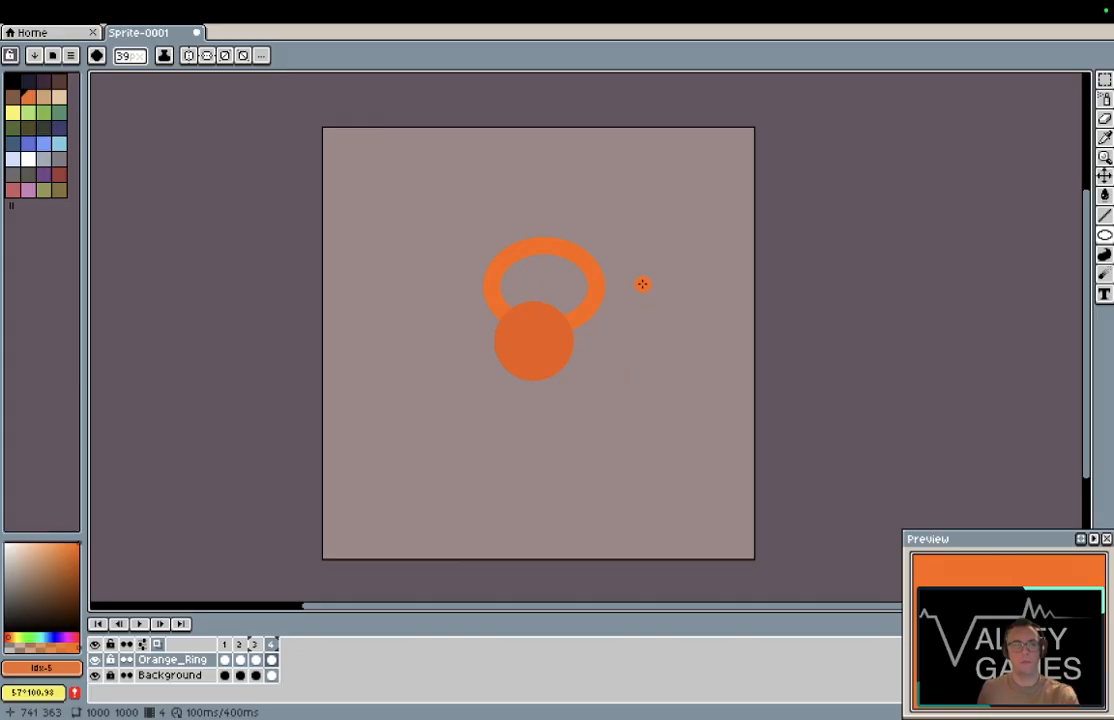
key("ctrl+z")
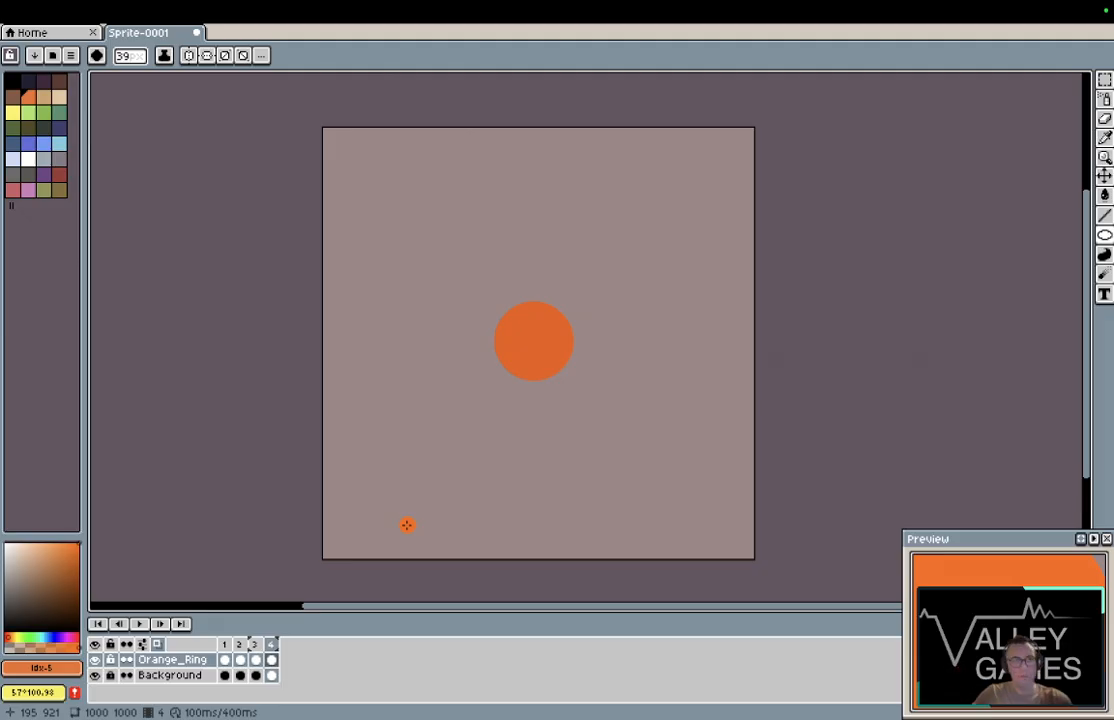
Step: Step back and forth through frames 1 to 4 to examine how the orange dot grows
key("Left")
key("Left")
key("Left")
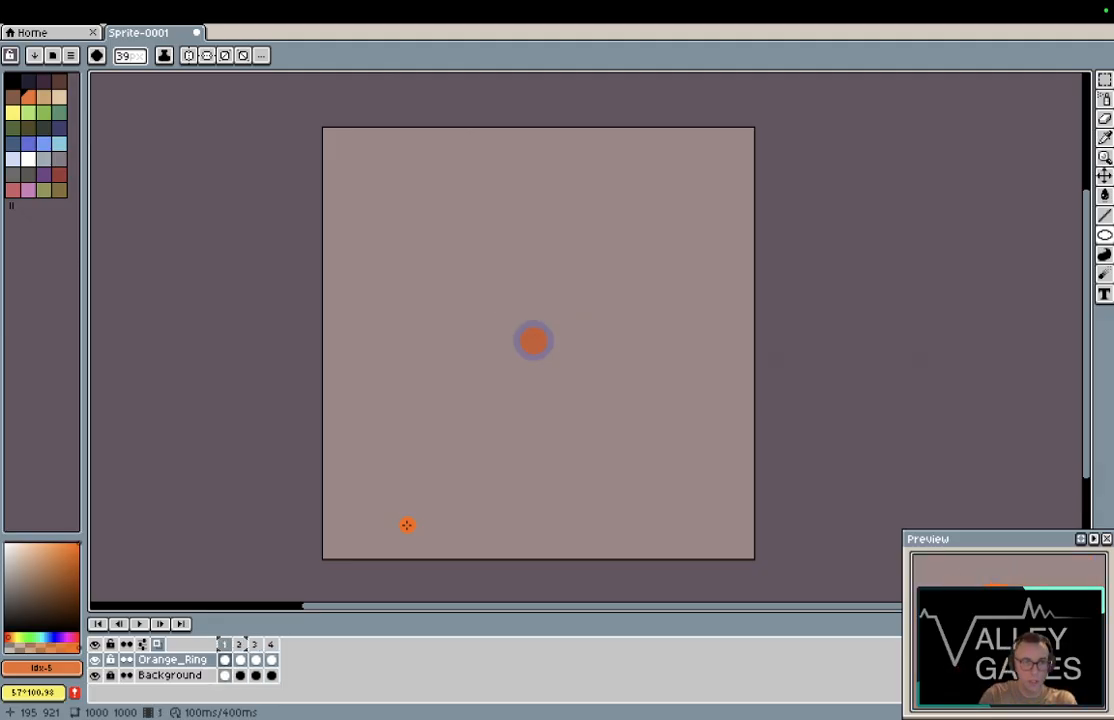
key("Right")
key("Right")
key("Right")
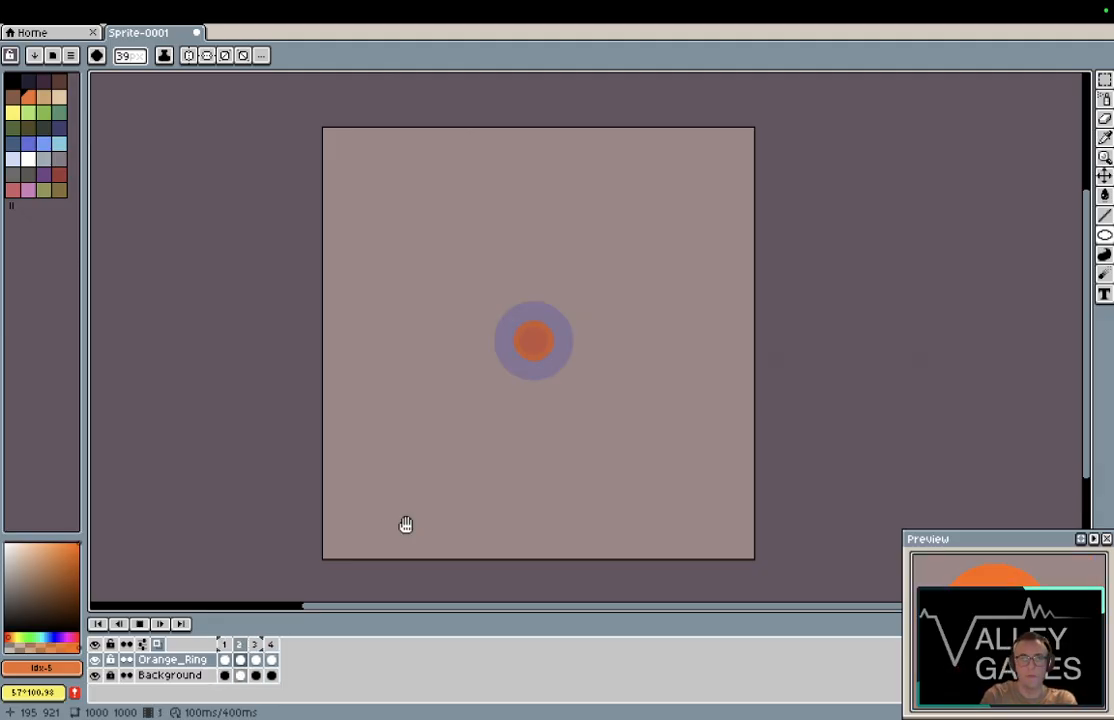
key("Left")
key("Left")
key("Left")
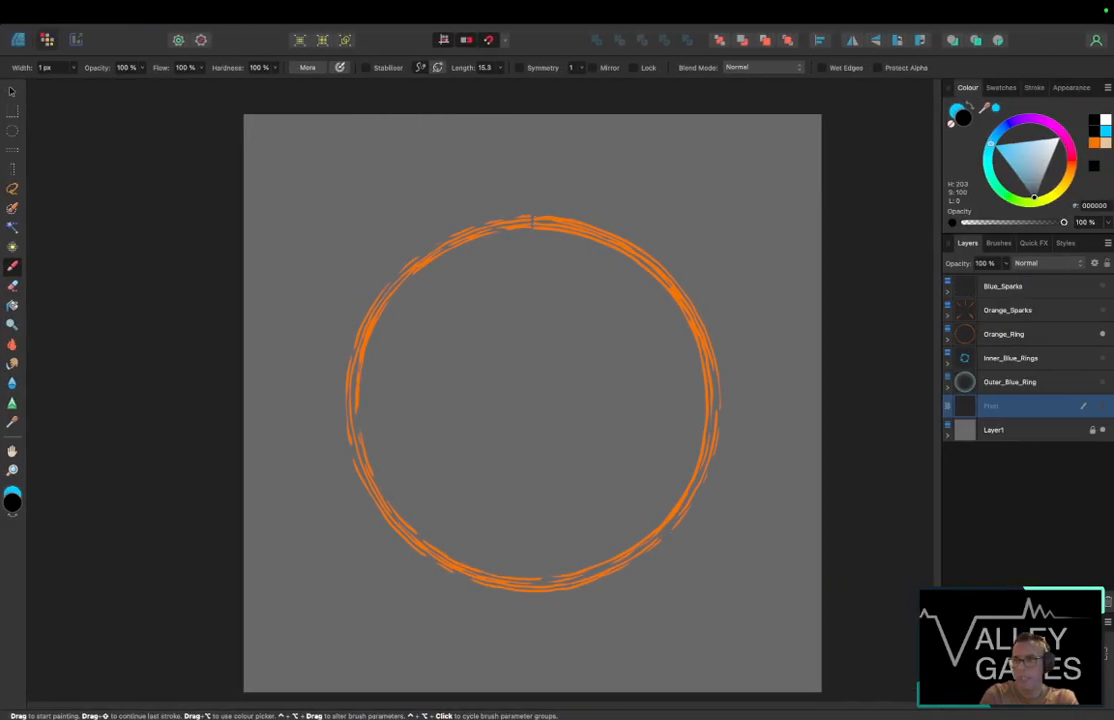
Step: Switch to Affinity Designer and toggle the visibility of the Pivot and Orange_Ring layers to examine the reference ring
left_click(1102, 406)
left_click(1102, 334)
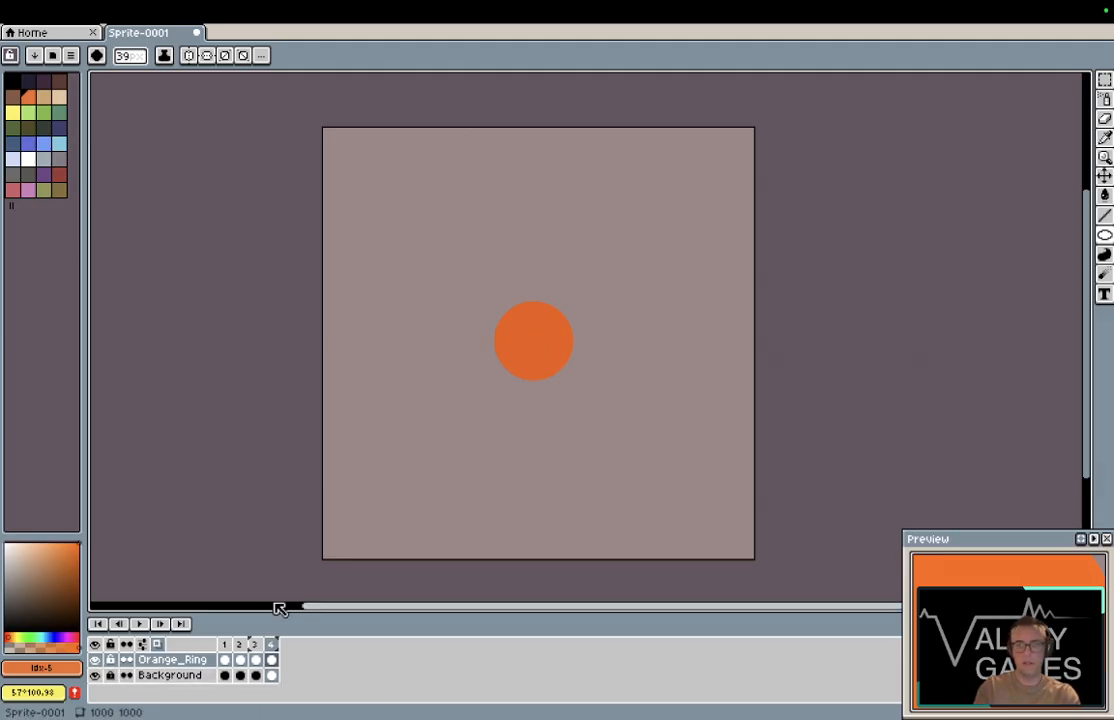
Step: Back in Aseprite, review the earlier frames and draw a concentric orange ring about 2.4 times the dot's diameter in frame 4
key("Left")
key("Left")
key("Left")
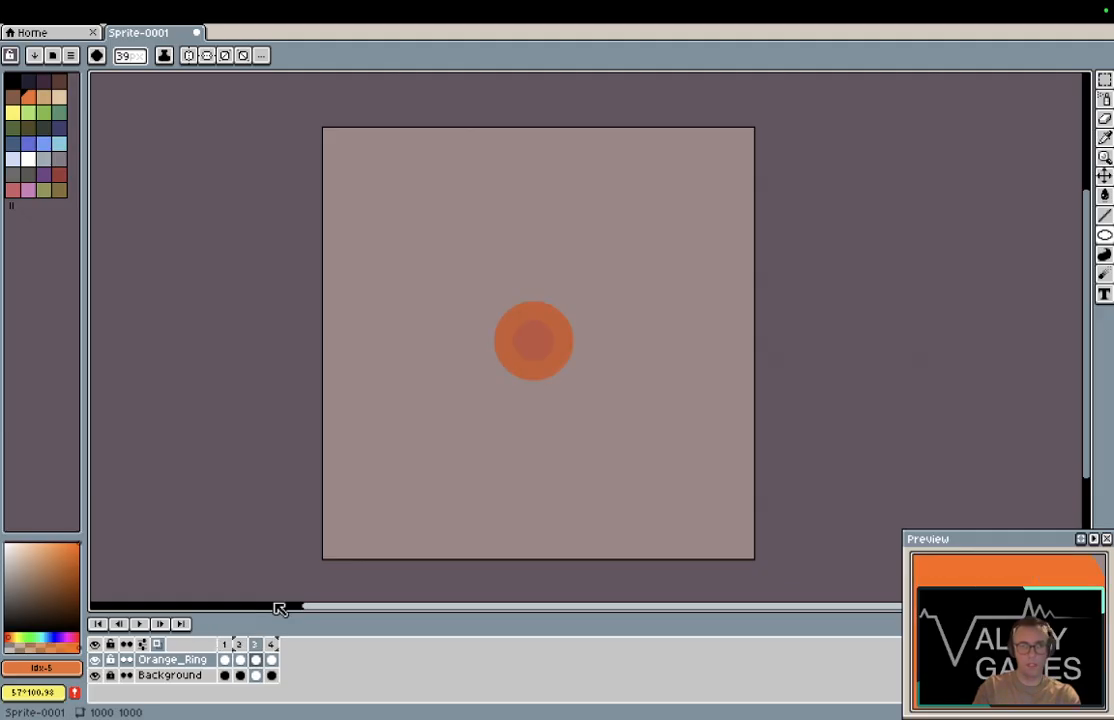
key("Left")
key("Left")
key("Right")
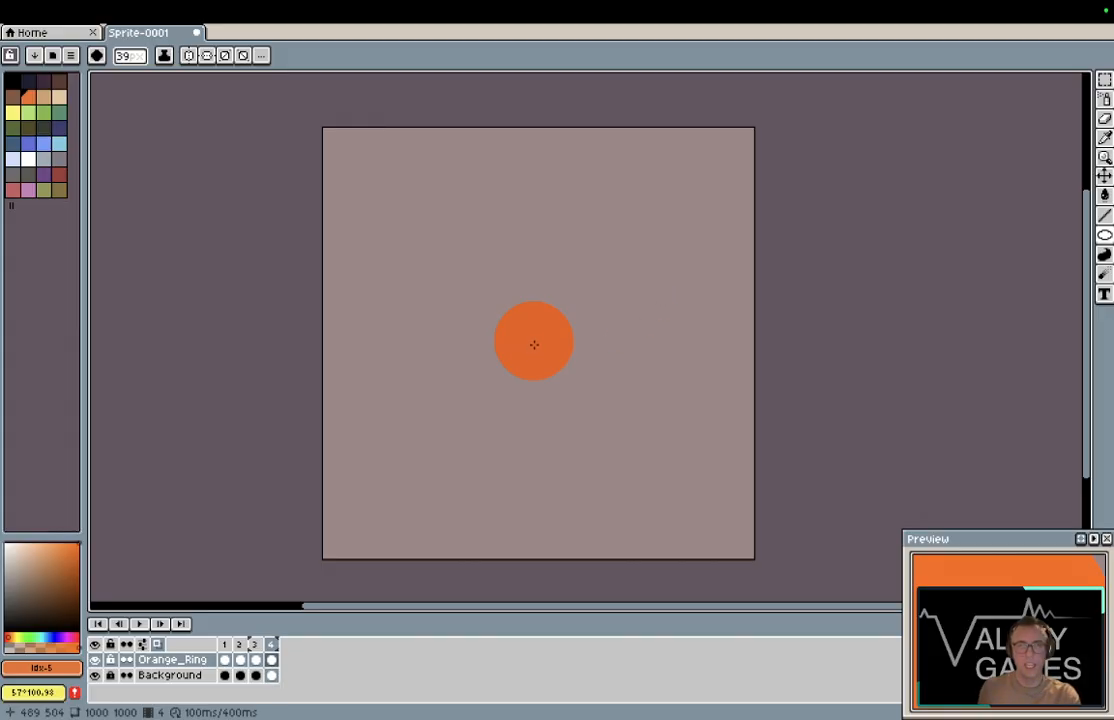
left_click_drag(535, 340, 623, 470)
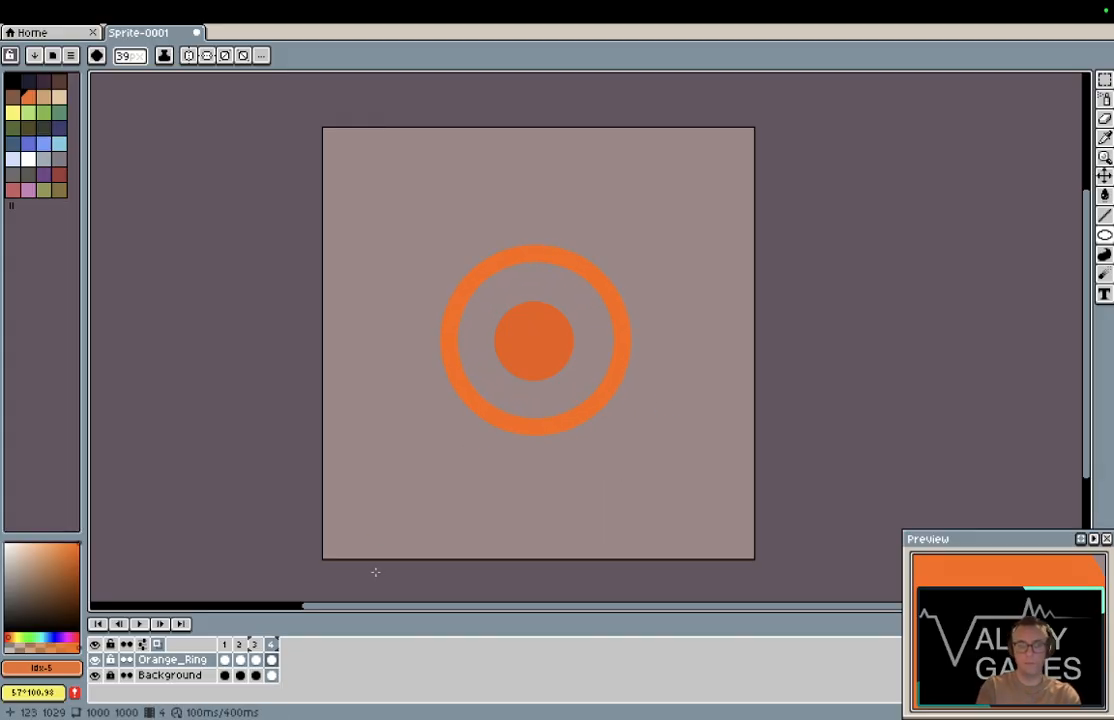
Step: Add frame 5 as a copy of frame 4 and compare it with frames 3 and 4, briefly toggling the Orange_Ring layer's visibility
key("alt+n")
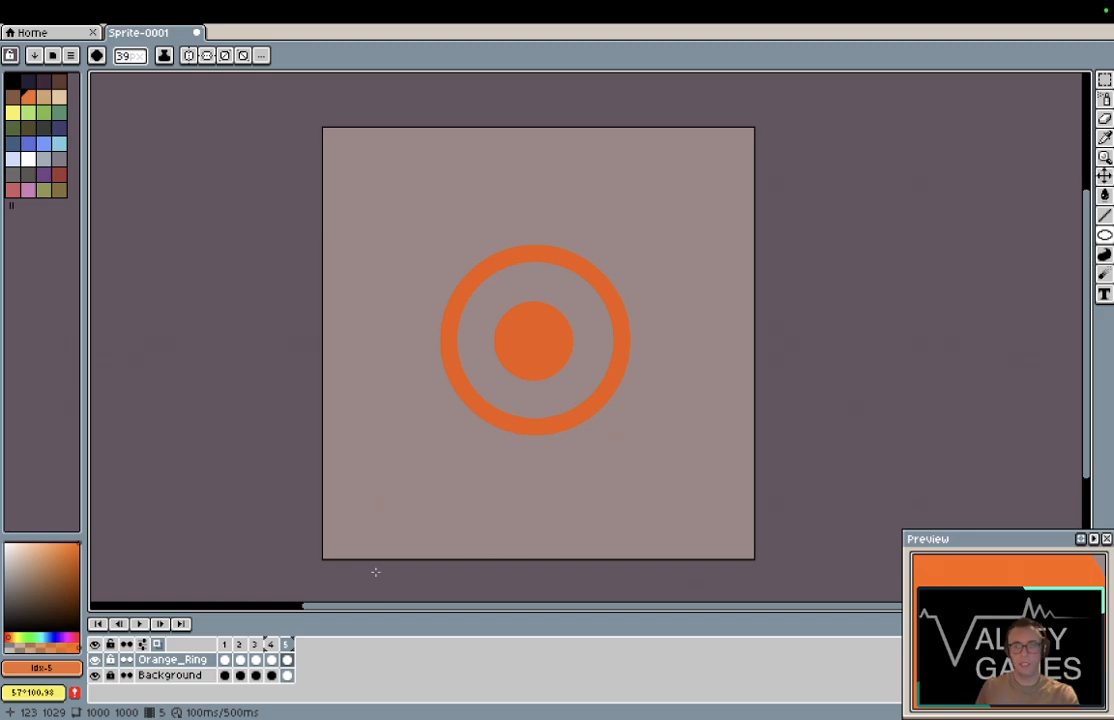
key("Left")
key("Left")
key("Right")
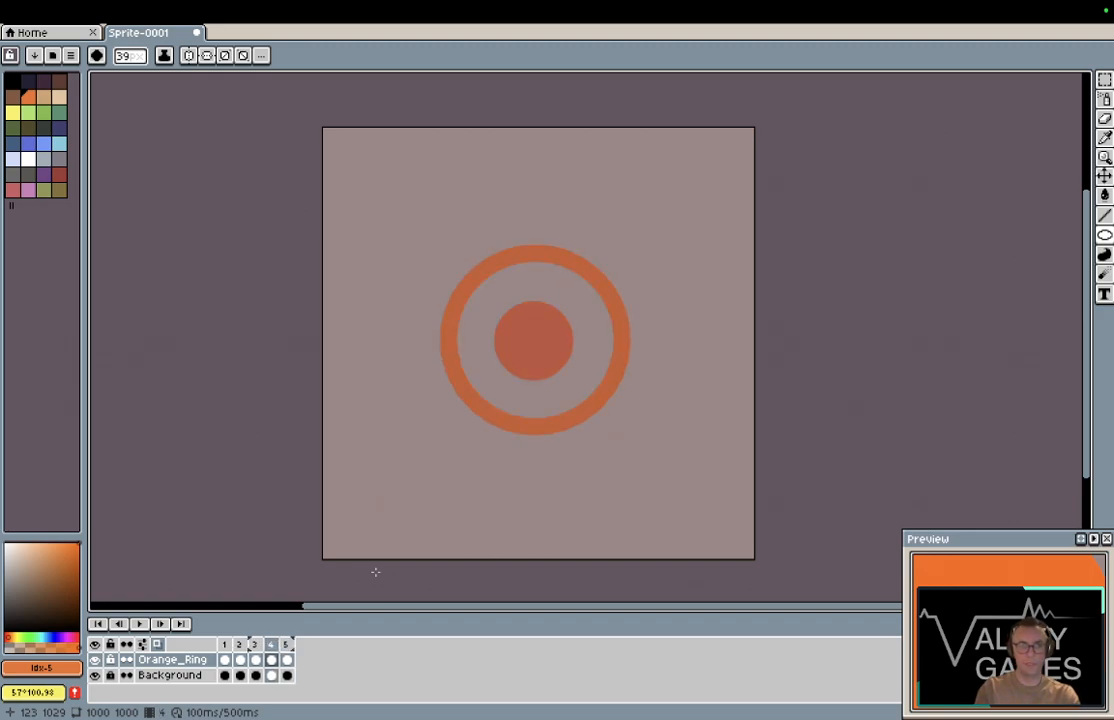
key("Right")
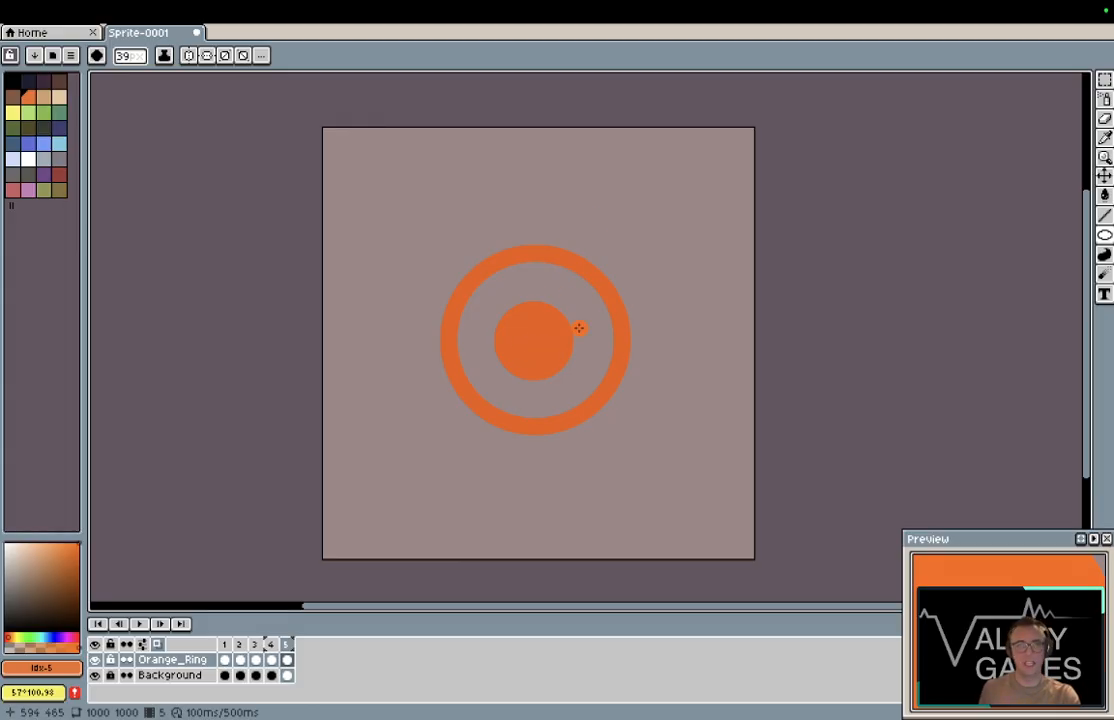
left_click(94, 660)
left_click(94, 660)
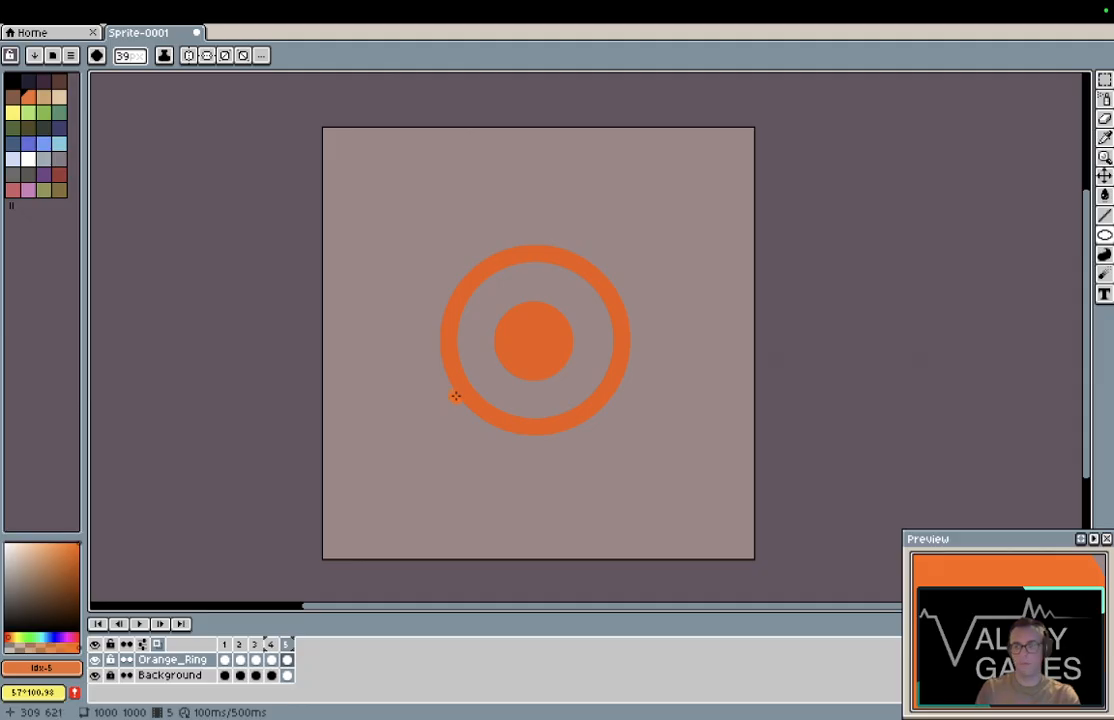
key("Left")
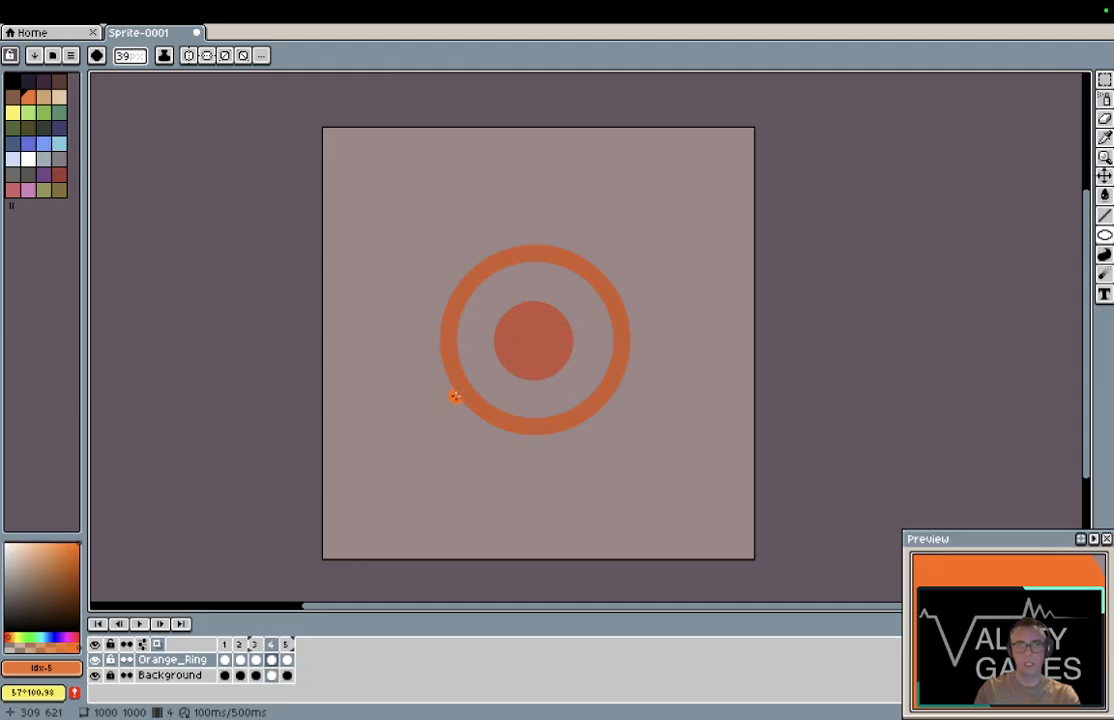
key("Right")
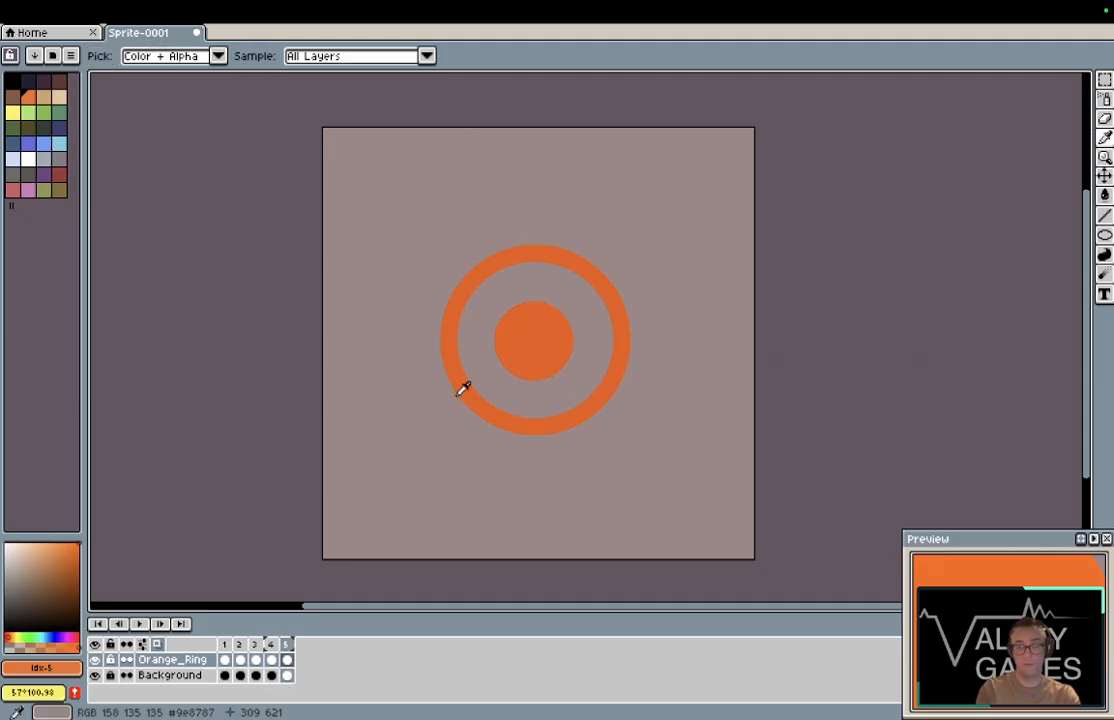
Step: Add frame 6, compare it with frames 4 and 5, and draw a concentric orange ring about 1.6 times the existing ring's diameter
key("alt+n")
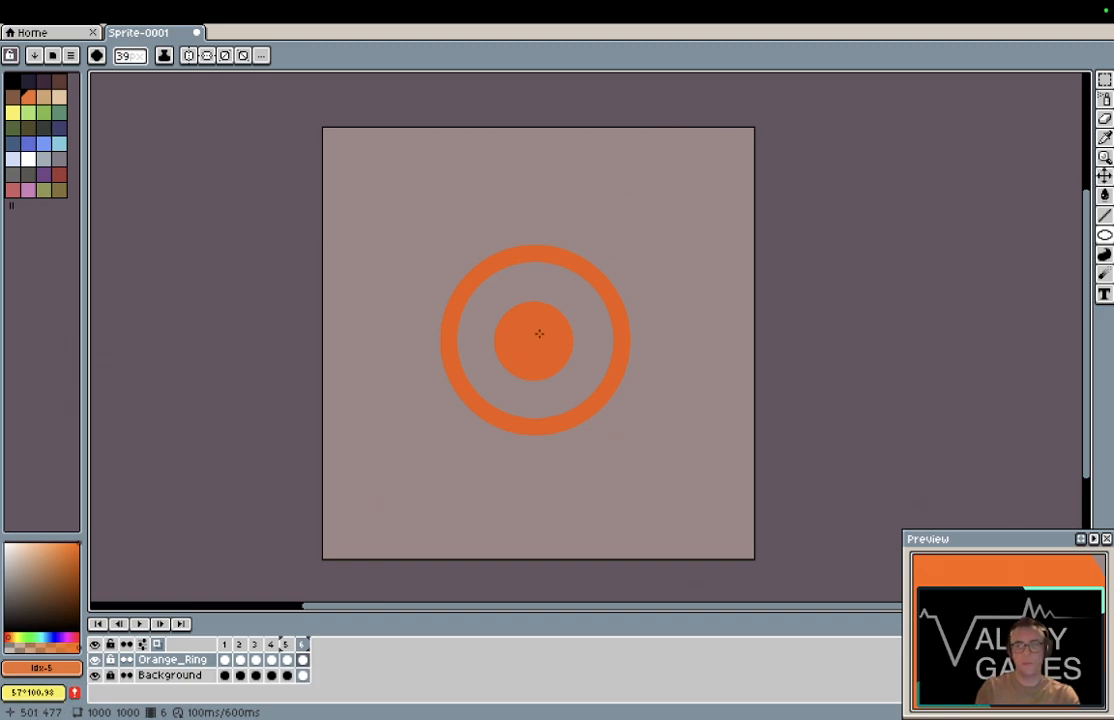
key("Left")
key("Left")
key("Right")
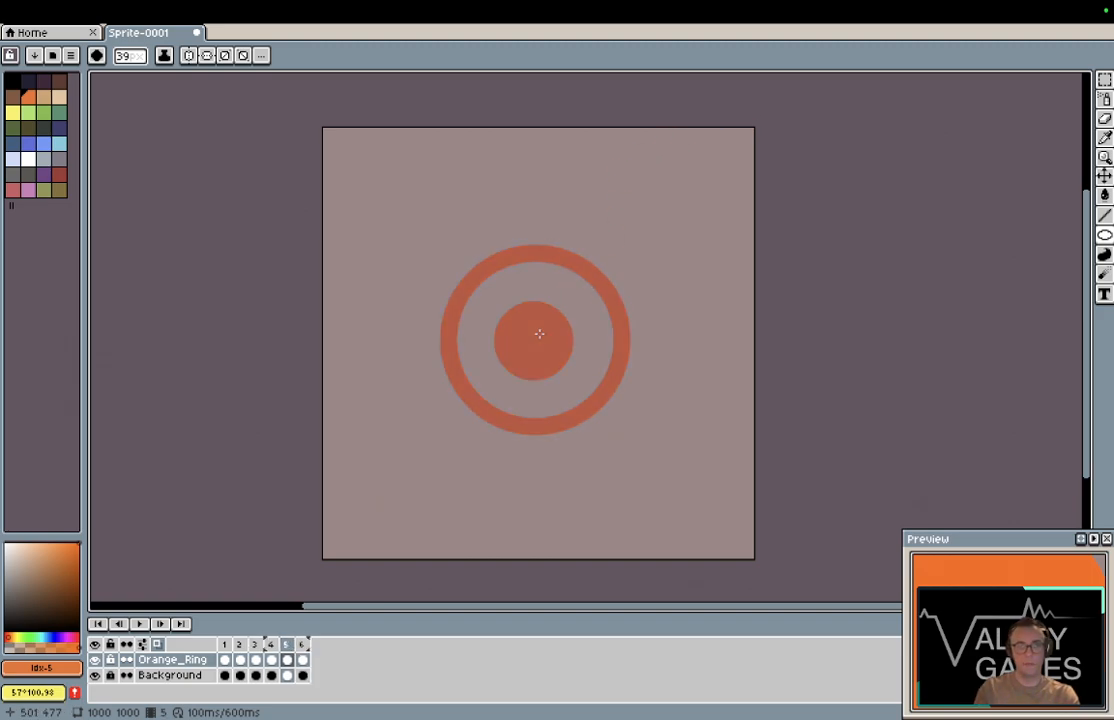
key("Right")
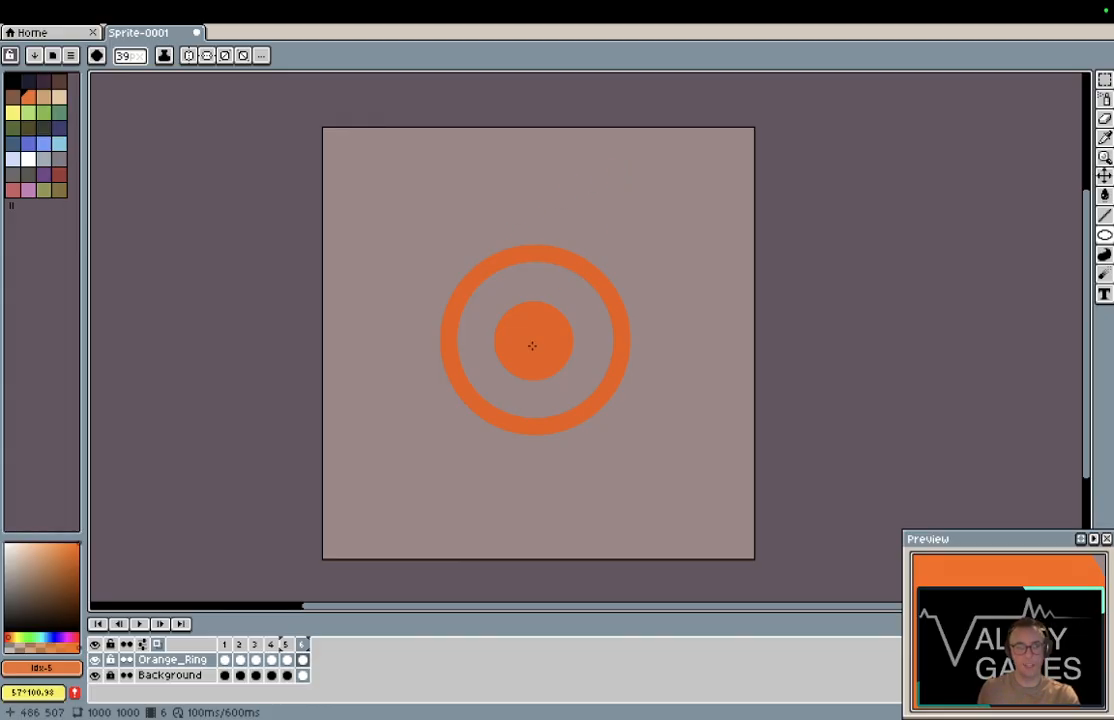
left_click_drag(535, 340, 685, 485)
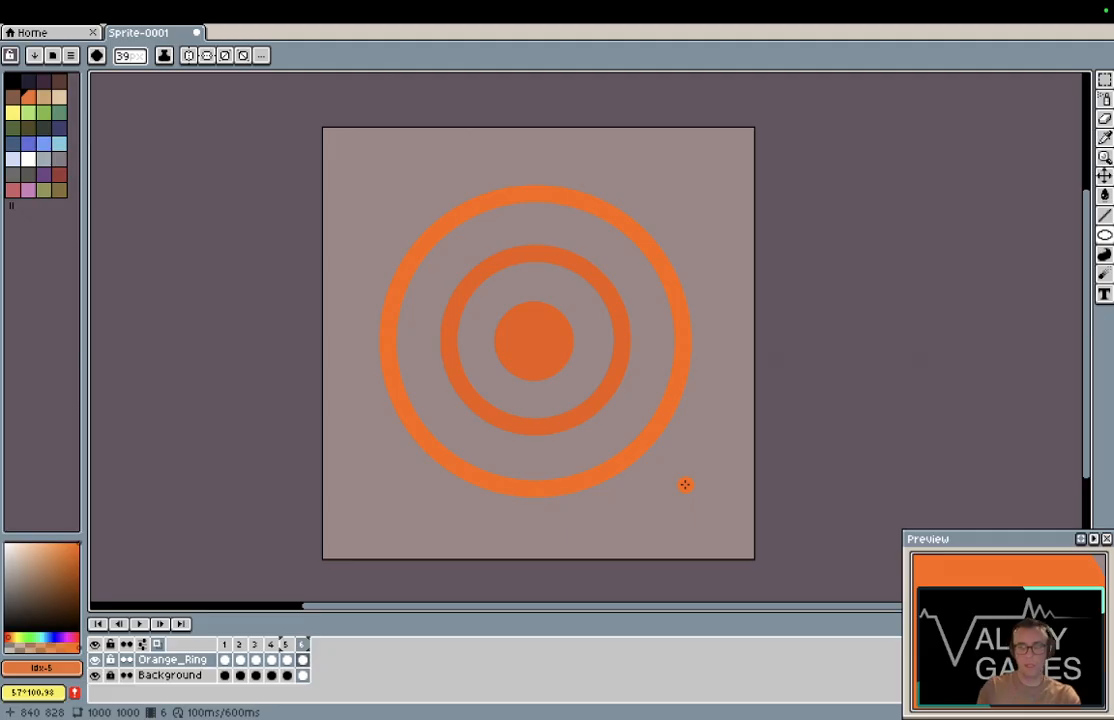
Step: Add frames 7 and 8, drawing a larger concentric orange ring in each so that the last one nearly reaches the canvas edges
key("alt+n")
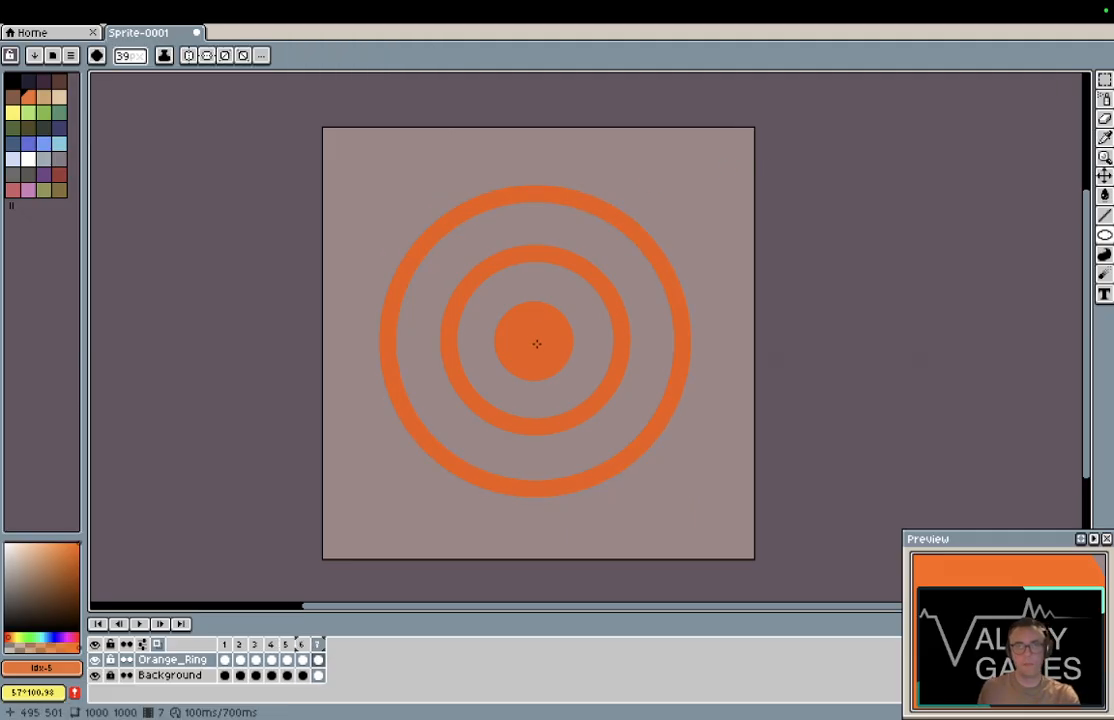
left_click_drag(533, 341, 813, 519)
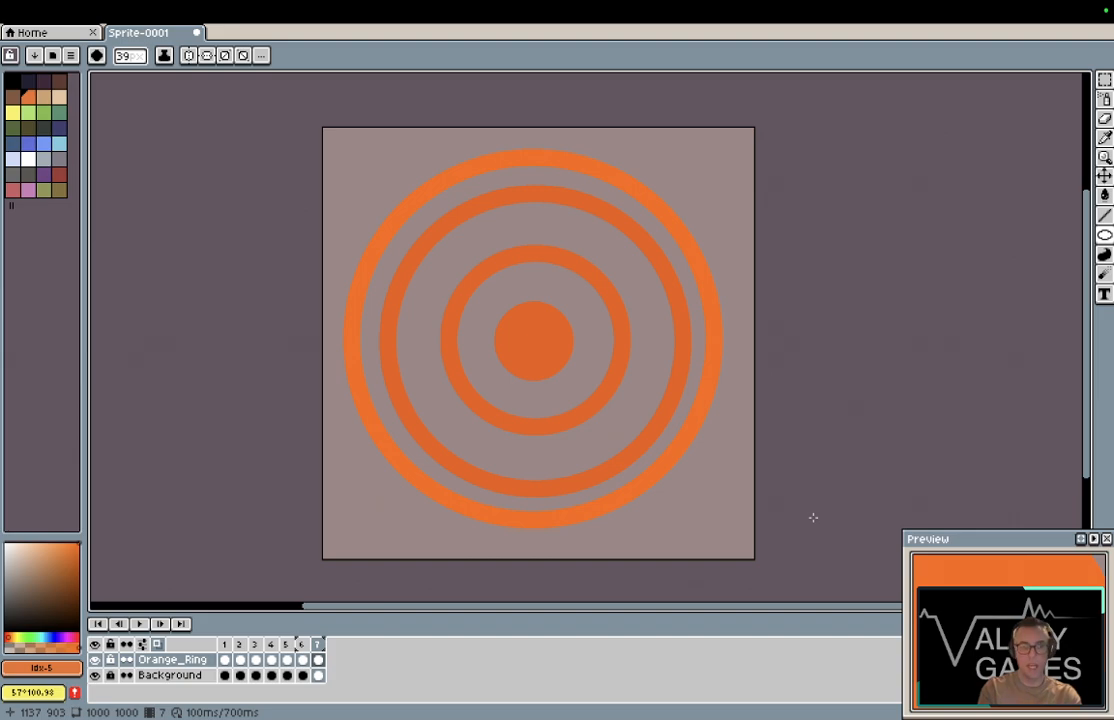
key("alt+n")
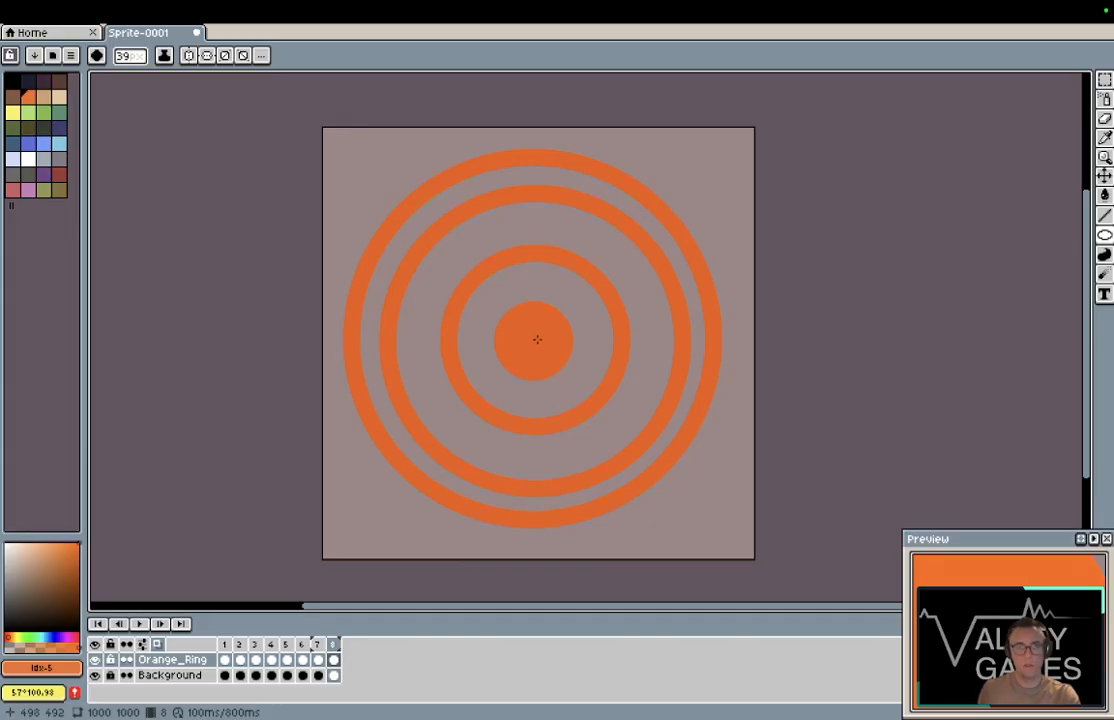
left_click_drag(534, 345, 869, 536)
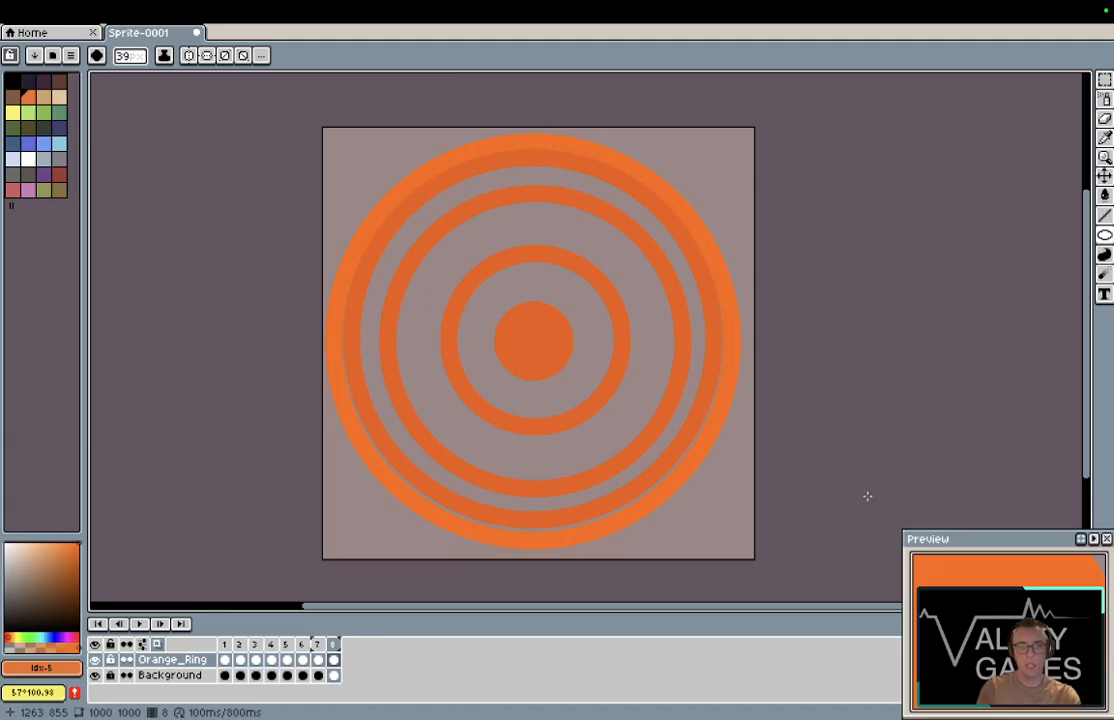
Step: Add frame 9 with a 901 px ring filling the gap between the two outermost rings, and frame 10 with a ring thickening that band inward
key("alt+n")
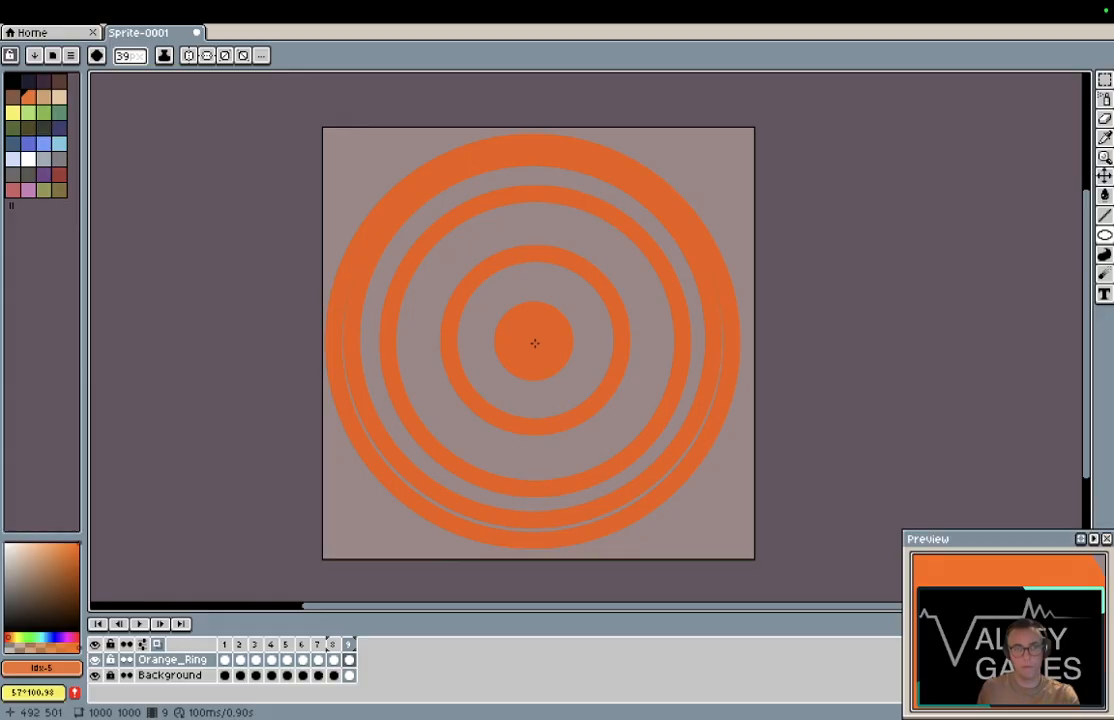
left_click_drag(533, 342, 698, 505)
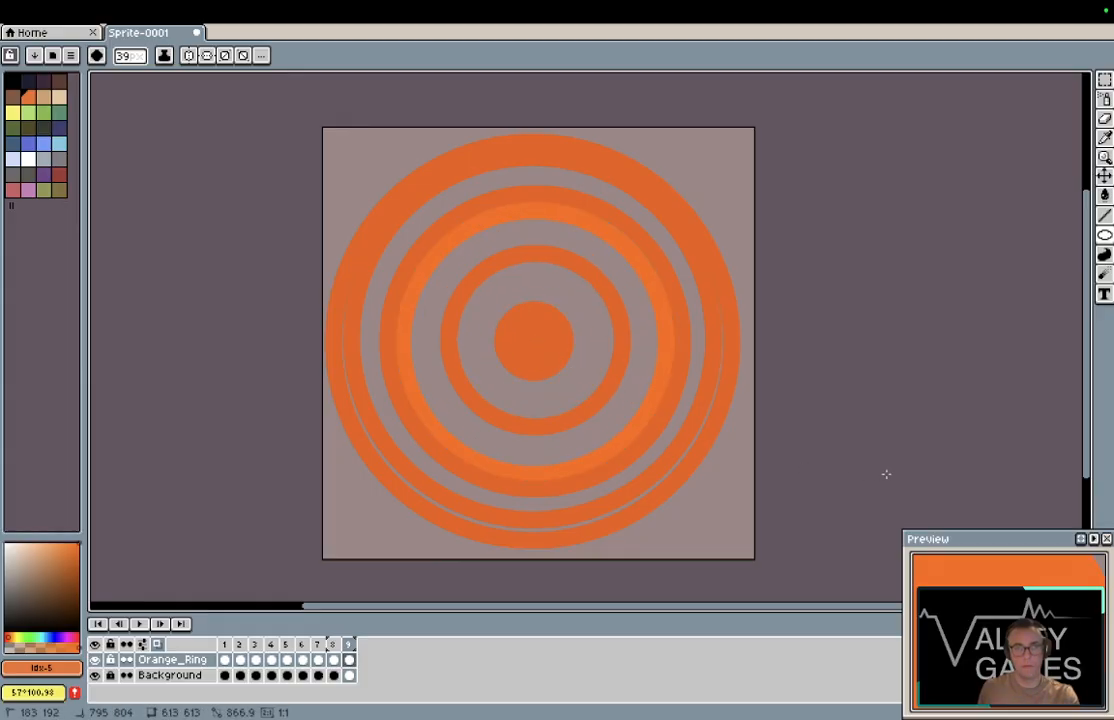
left_click_drag(979, 515, 935, 536)
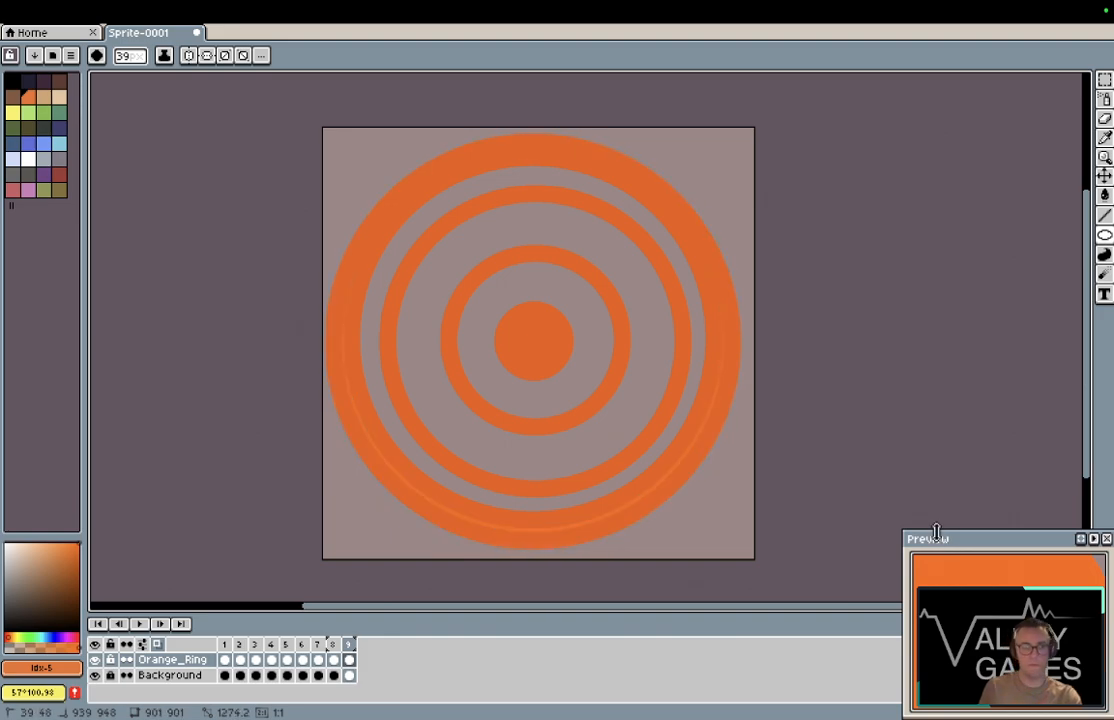
key("alt+n")
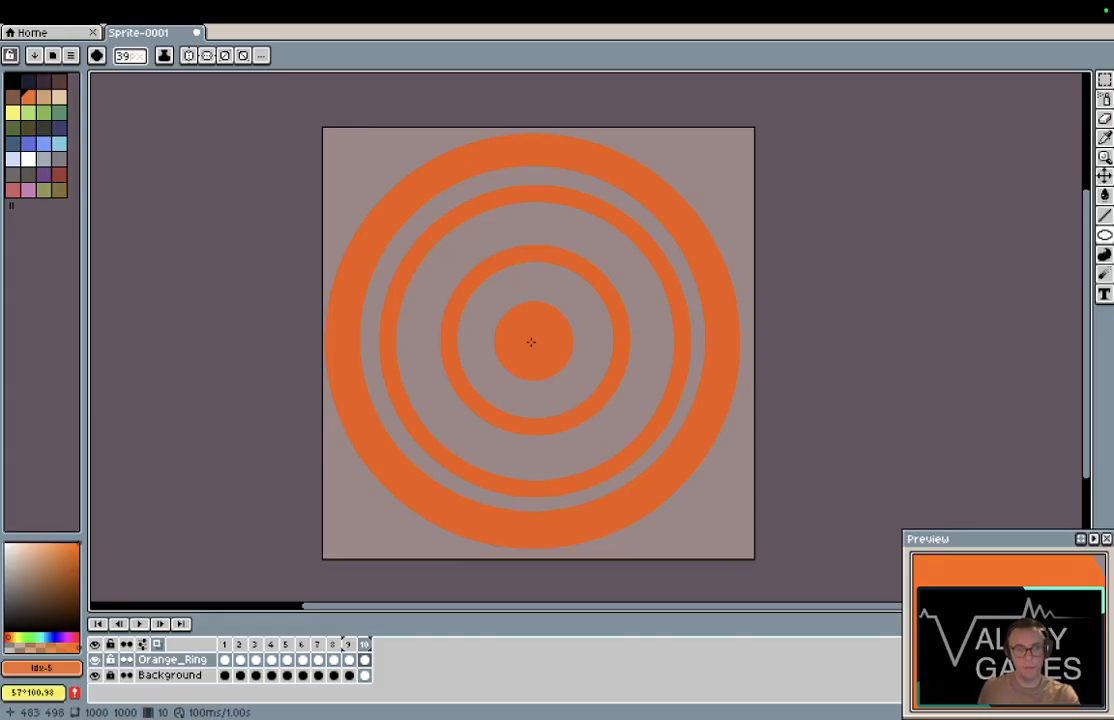
left_click_drag(532, 340, 870, 512)
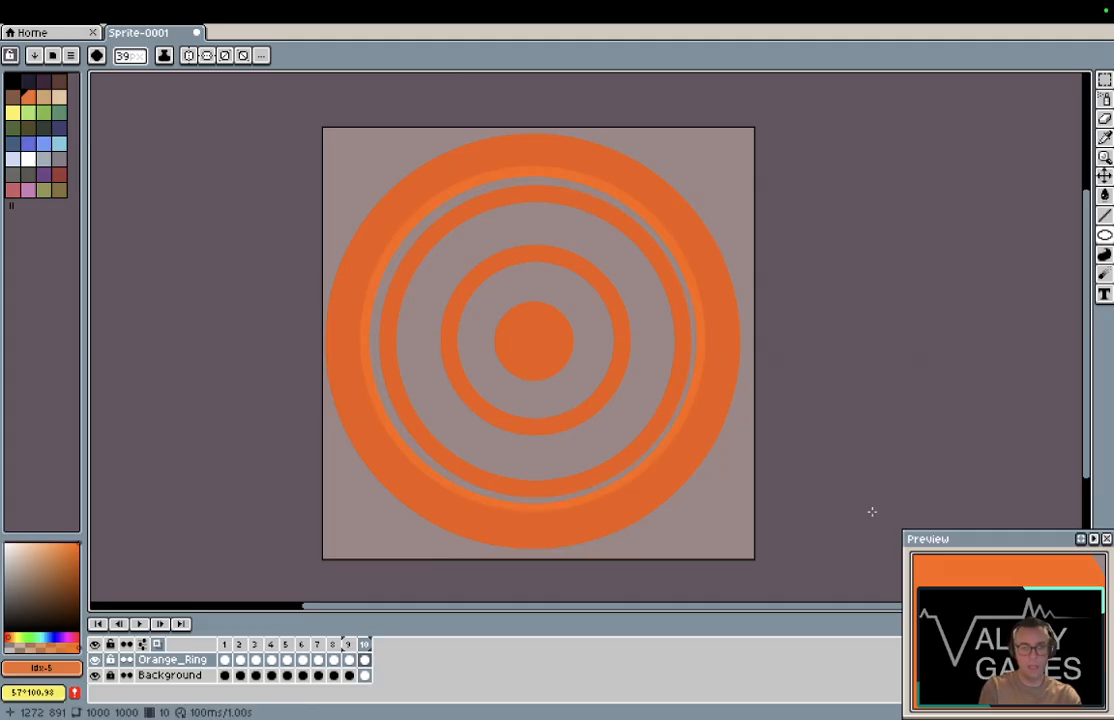
Step: Add frame 11 with a ring thickening the middle ring inward, frame 12 with a ring between the middle and inner rings, and frame 13
key("i")
key("alt+n")
key("b")
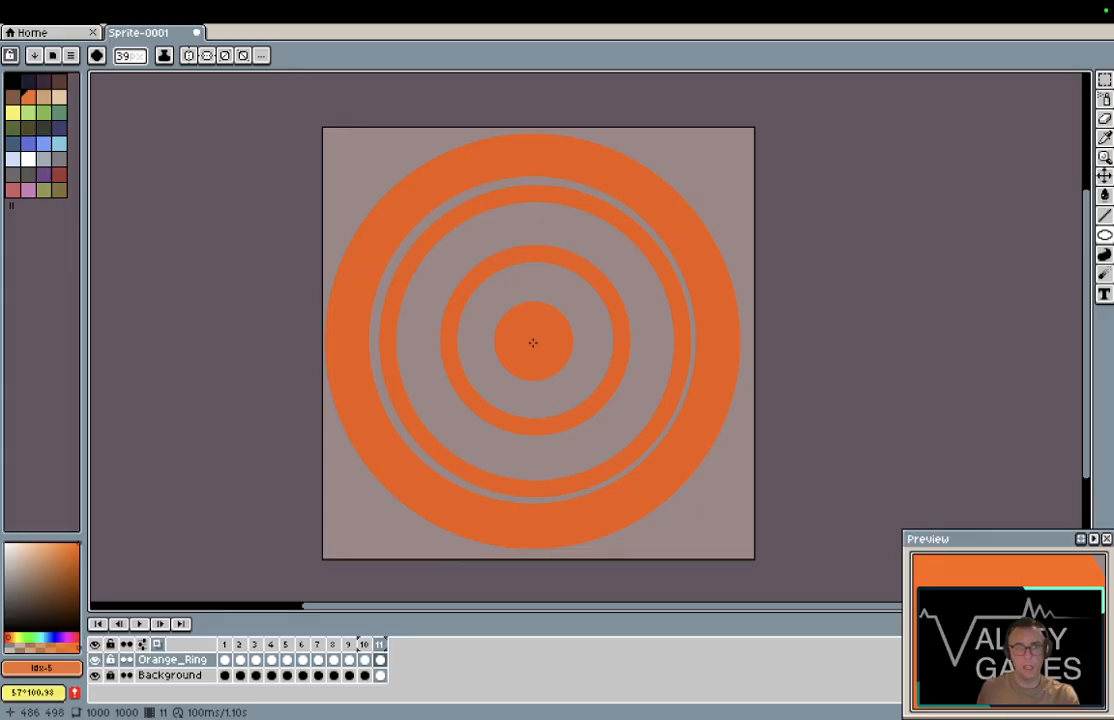
left_click_drag(366, 175, 748, 480)
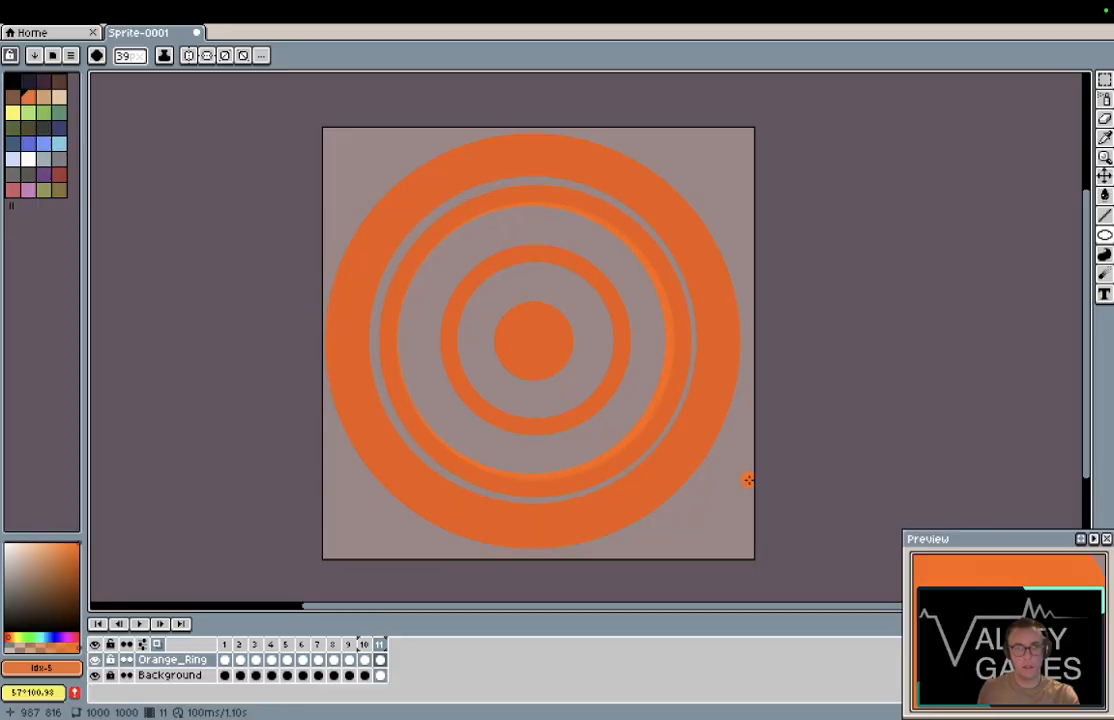
key("alt+n")
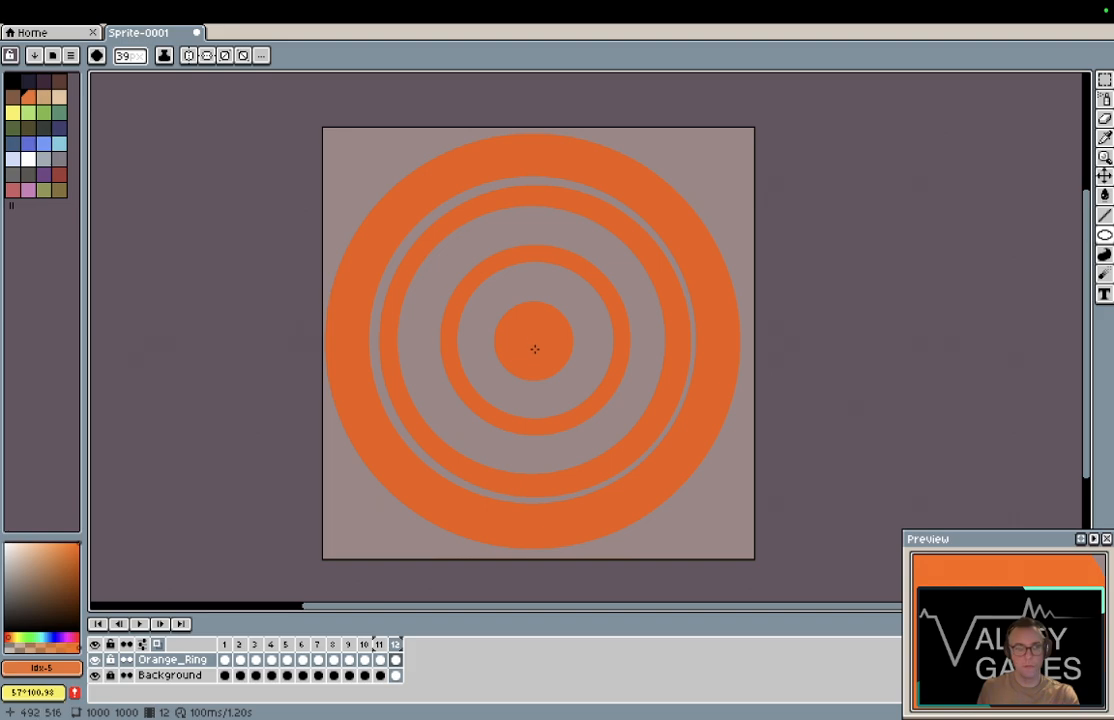
left_click_drag(533, 340, 648, 463)
key("alt+n")
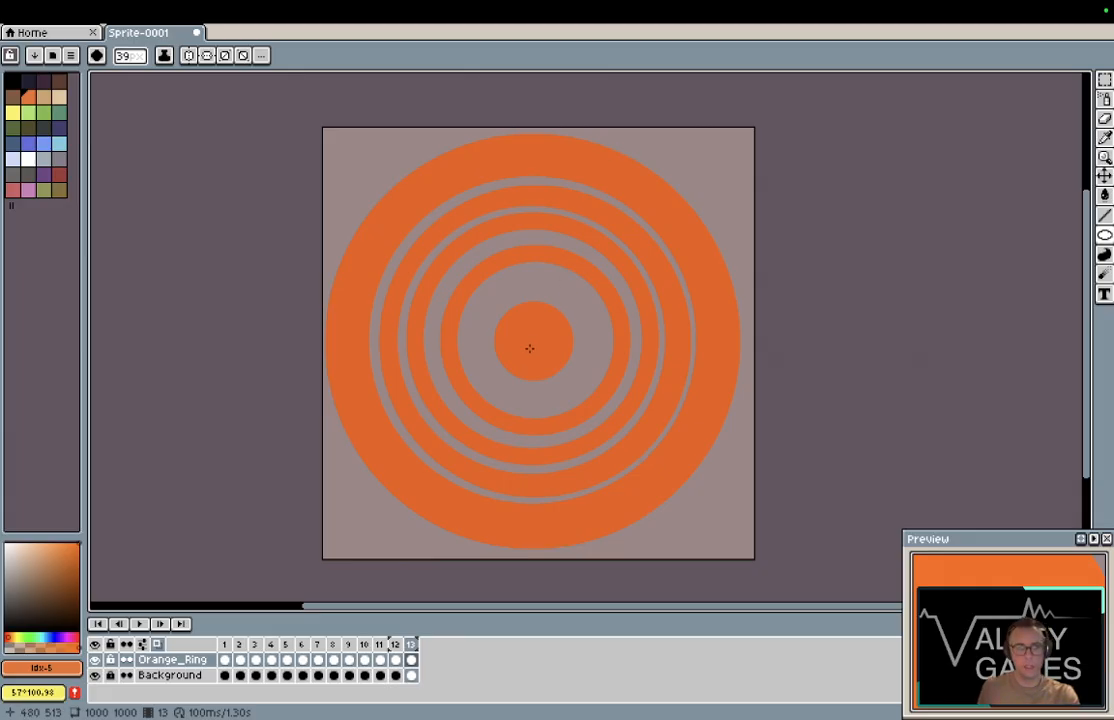
Step: Draw a concentric orange ring in frame 13 between the solid centre disc and the innermost ring
left_click_drag(534, 341, 620, 447)
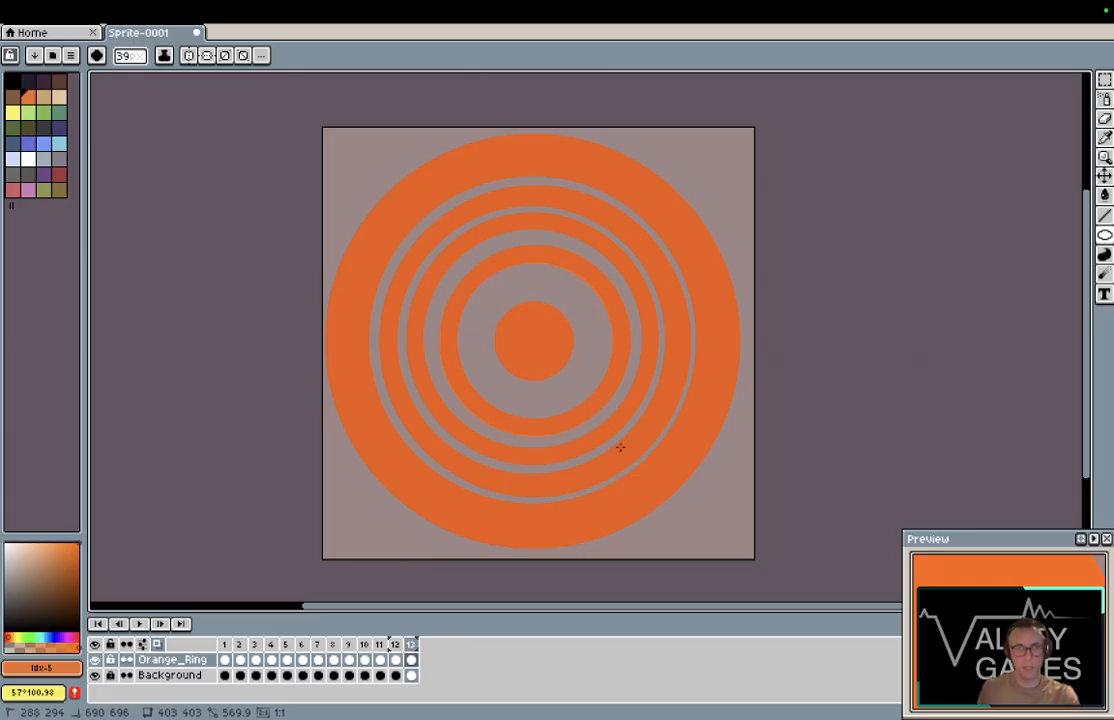
left_click_drag(601, 430, 598, 425)
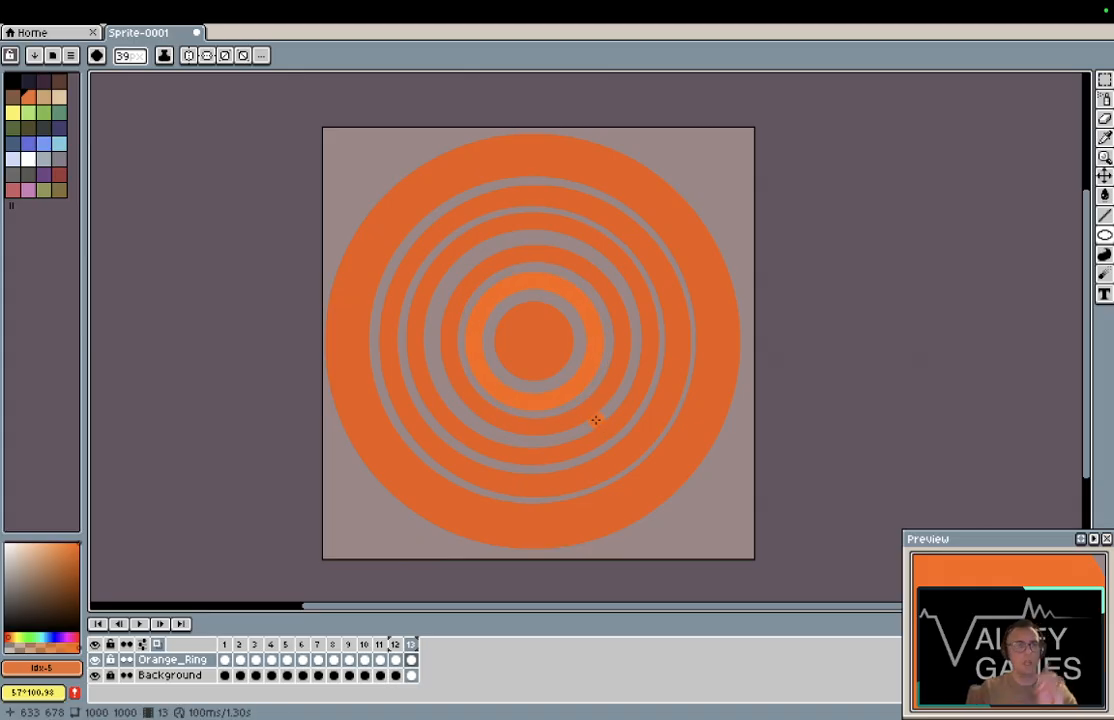
Step: Set the onion skin to display behind the sprite, with 29% opacity and a 14% opacity step
left_click(146, 649)
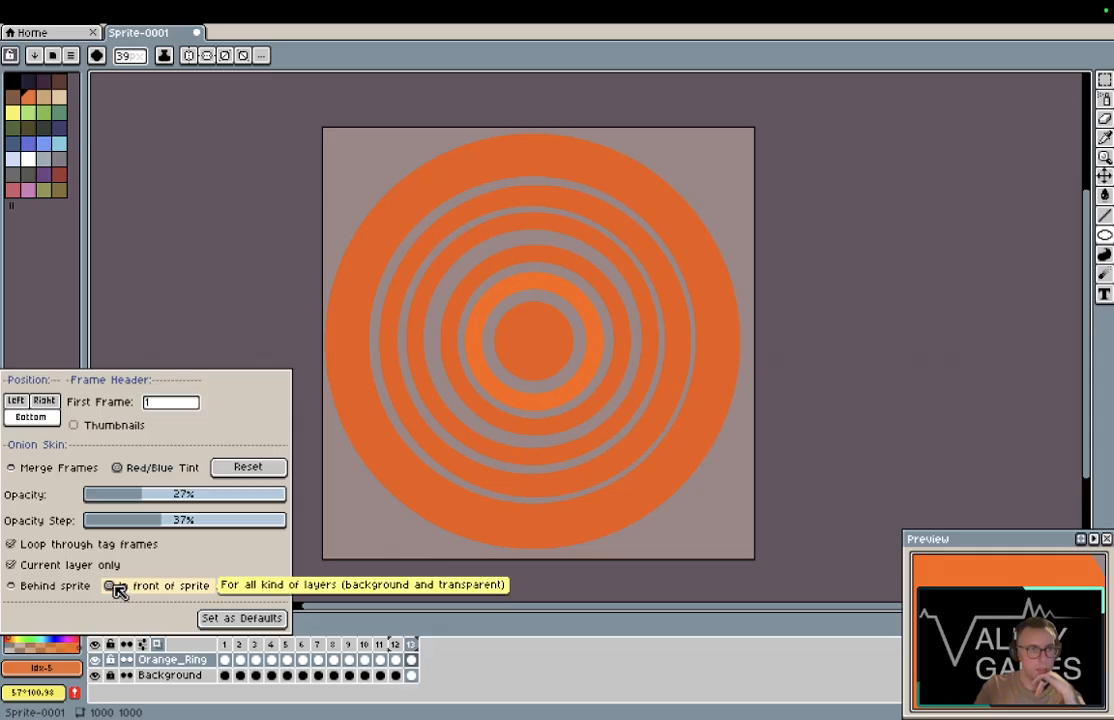
left_click(18, 590)
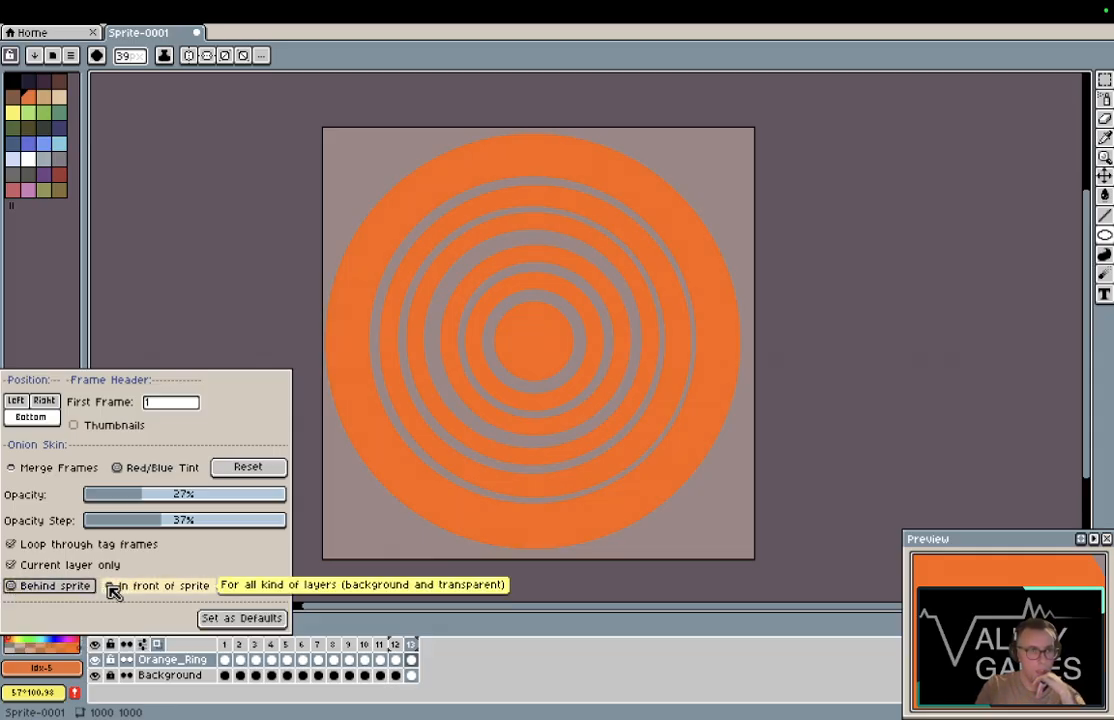
left_click(42, 548)
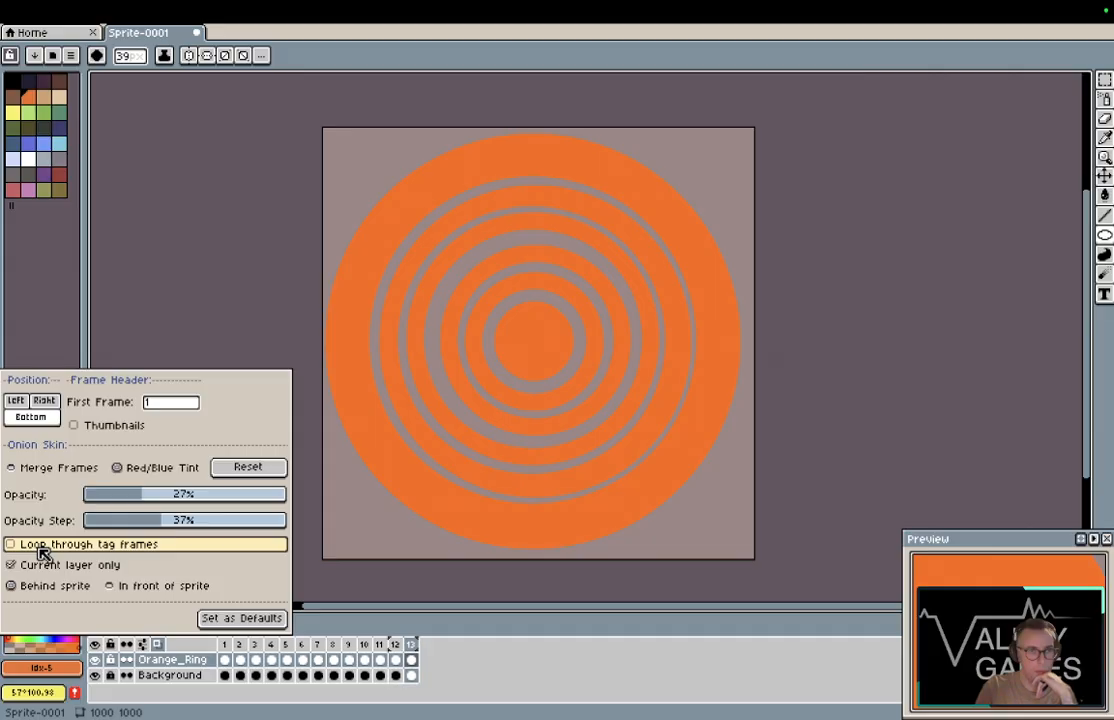
left_click(42, 549)
left_click_drag(152, 519, 128, 524)
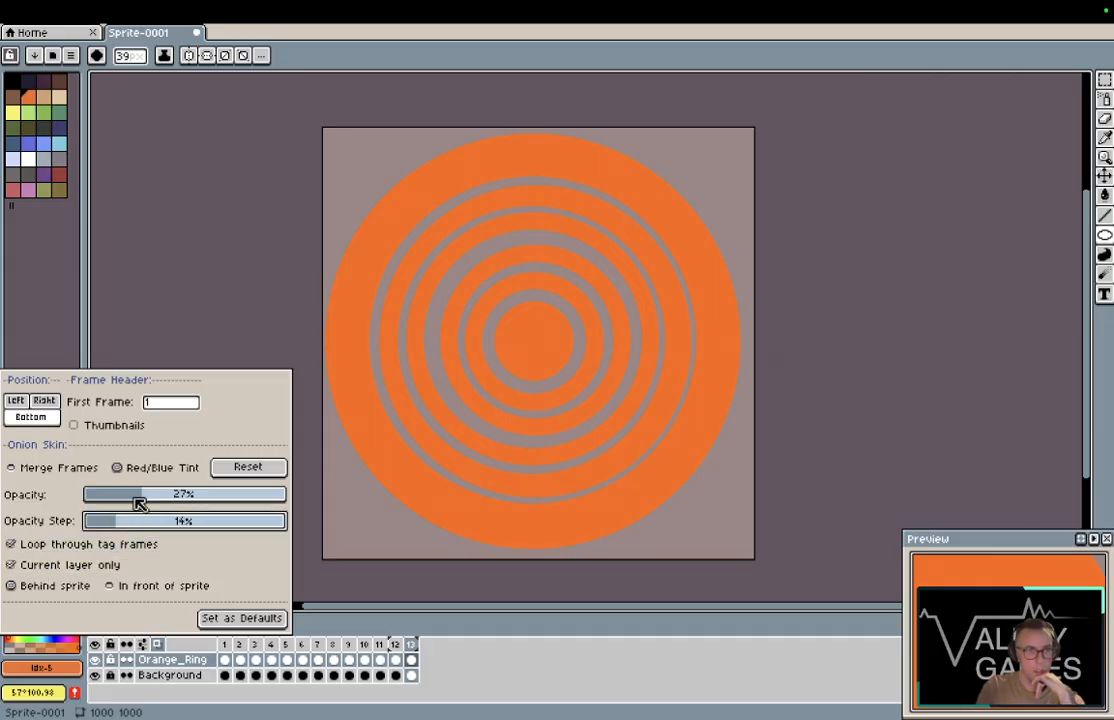
left_click_drag(152, 497, 54, 487)
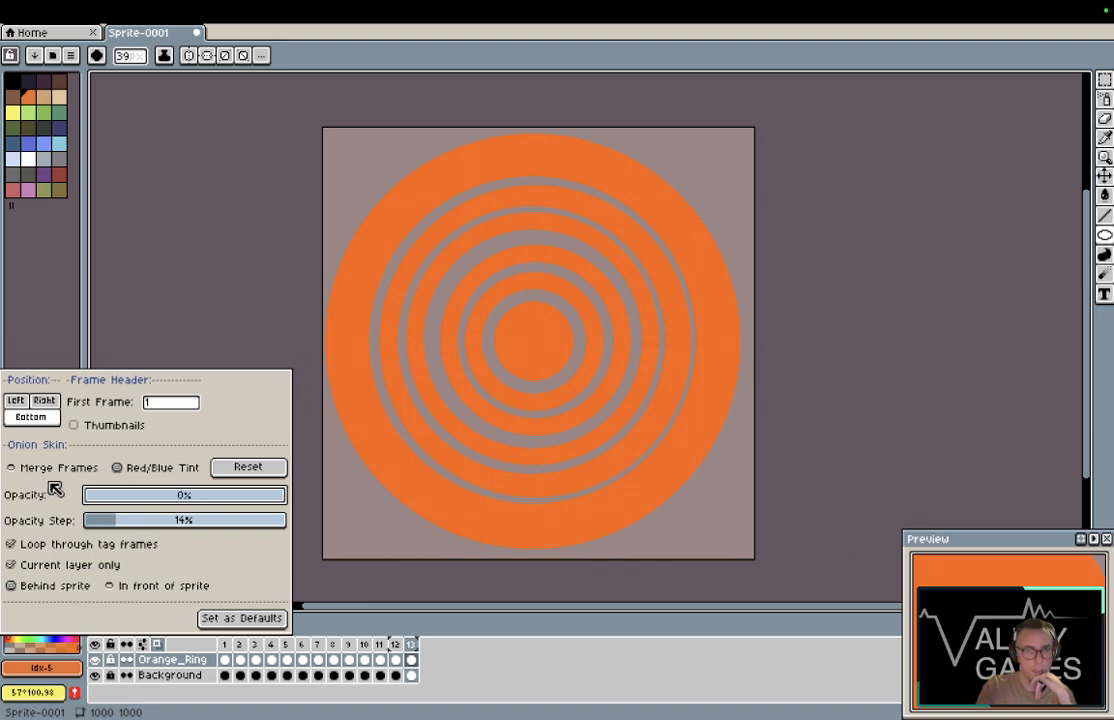
mouse_move(142, 497)
left_mouse_down()
mouse_move(196, 497)
mouse_move(147, 497)
left_mouse_up()
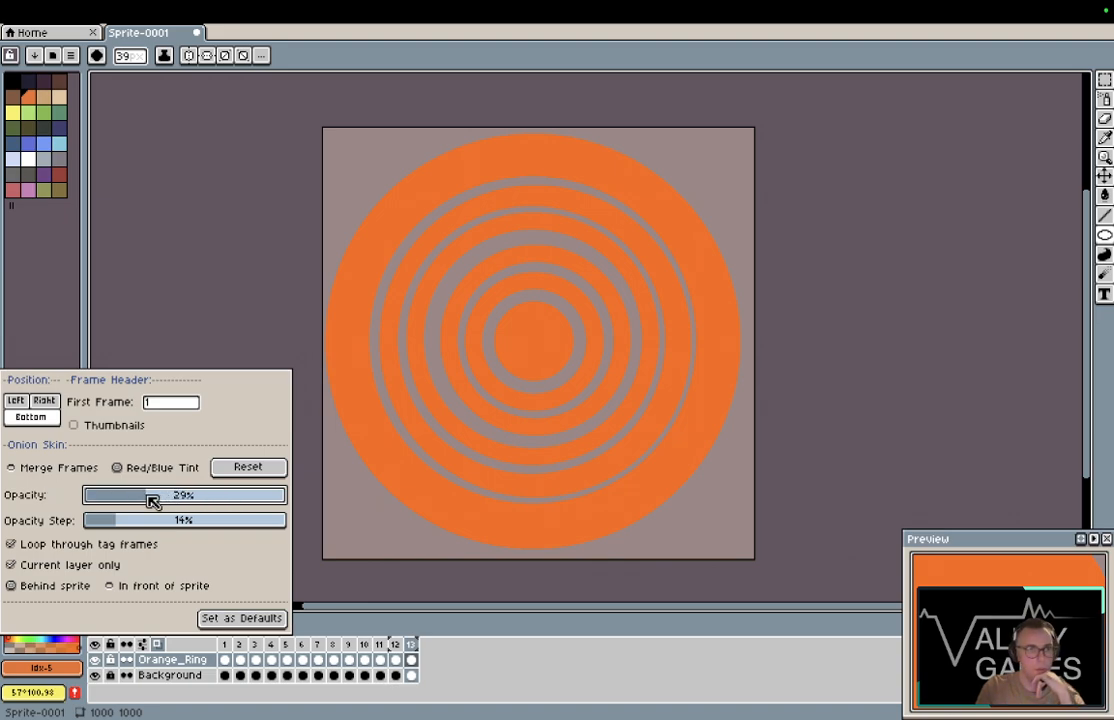
left_click(157, 646)
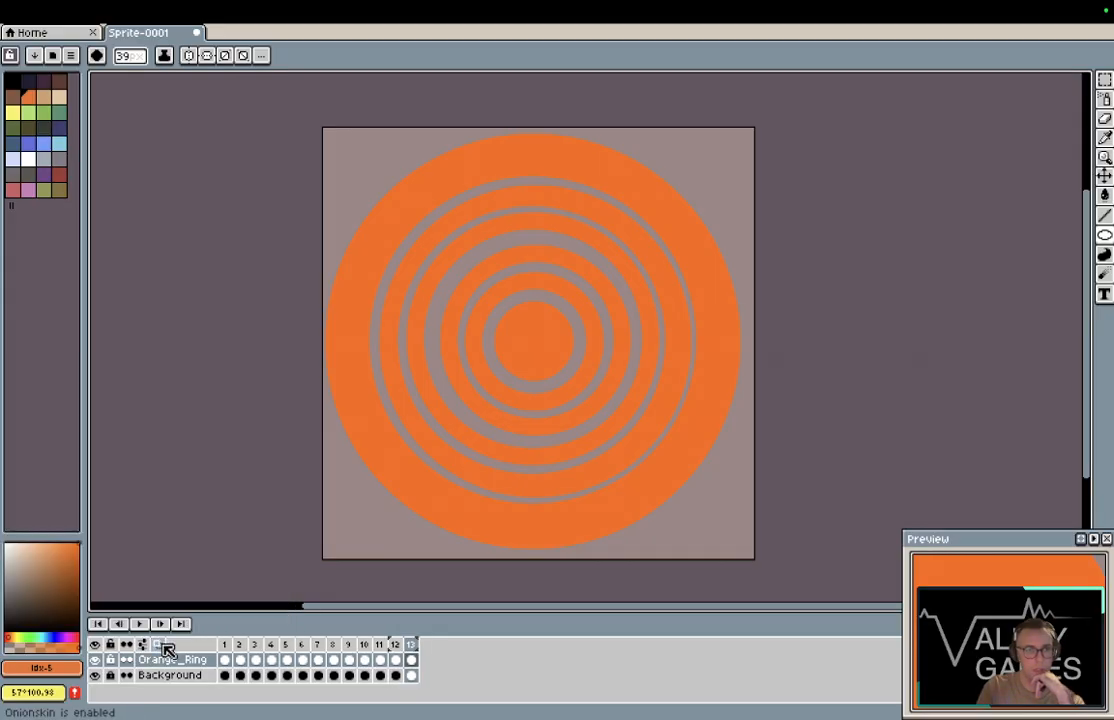
Step: Inspect selected frames of the orange ring animation from frame 13 back to frame 1
left_click(364, 645)
left_click(399, 645)
left_click(409, 646)
left_click(396, 646)
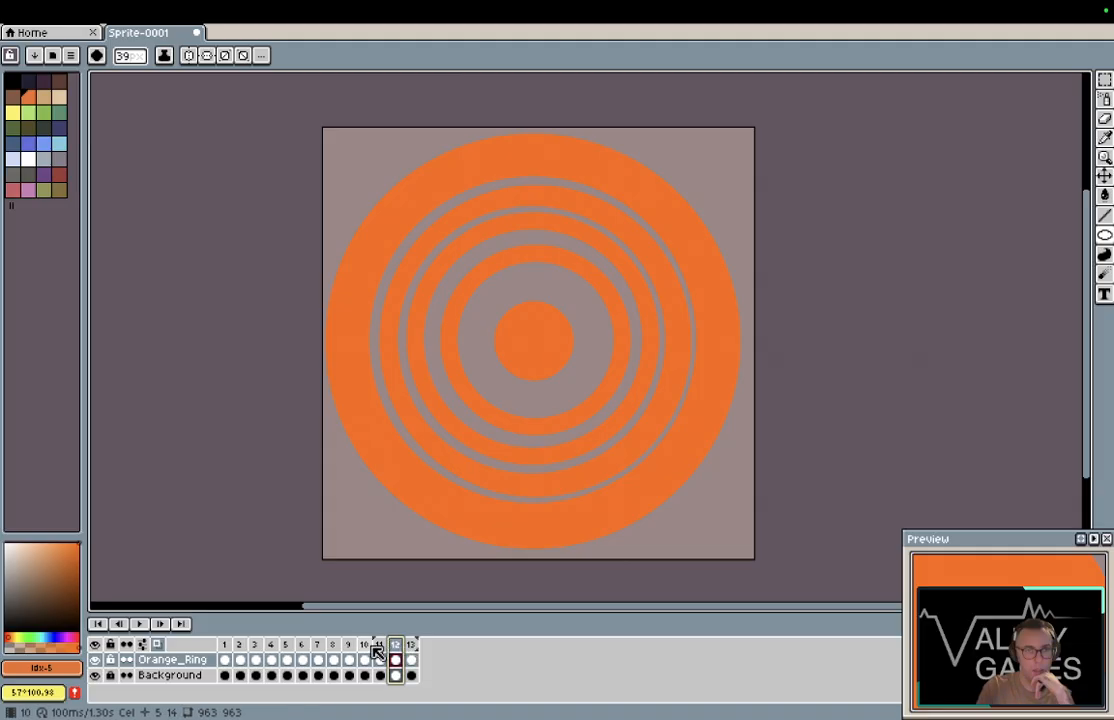
left_click(364, 646)
left_click(318, 647)
left_click(254, 646)
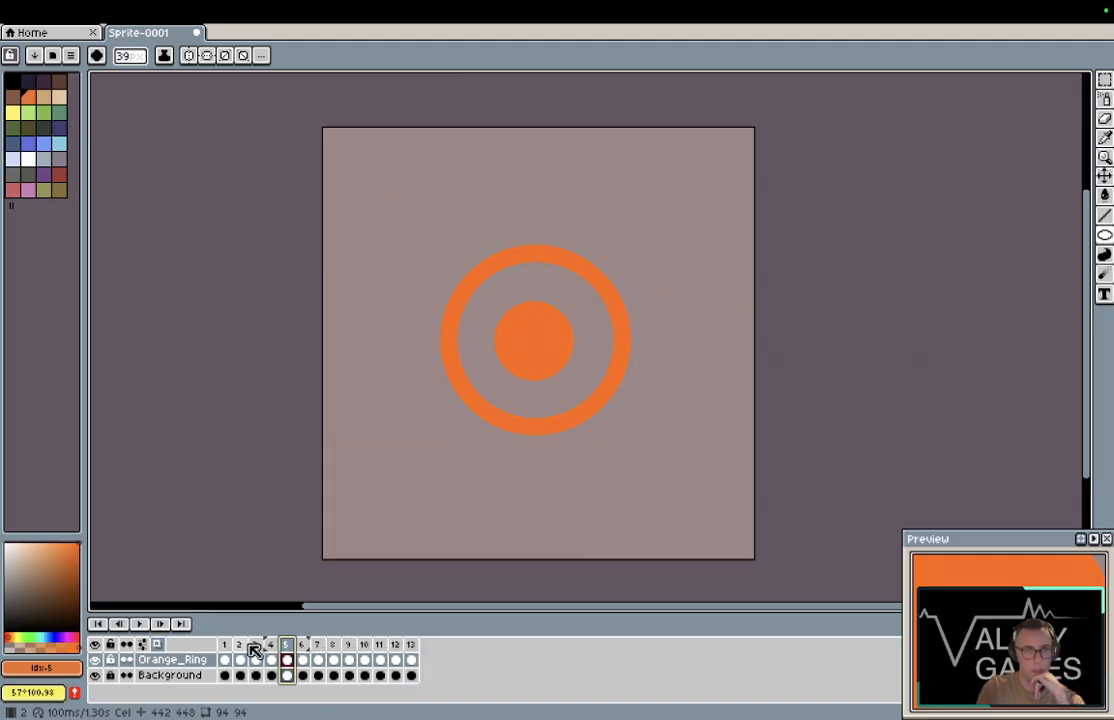
left_click(239, 646)
left_click(224, 646)
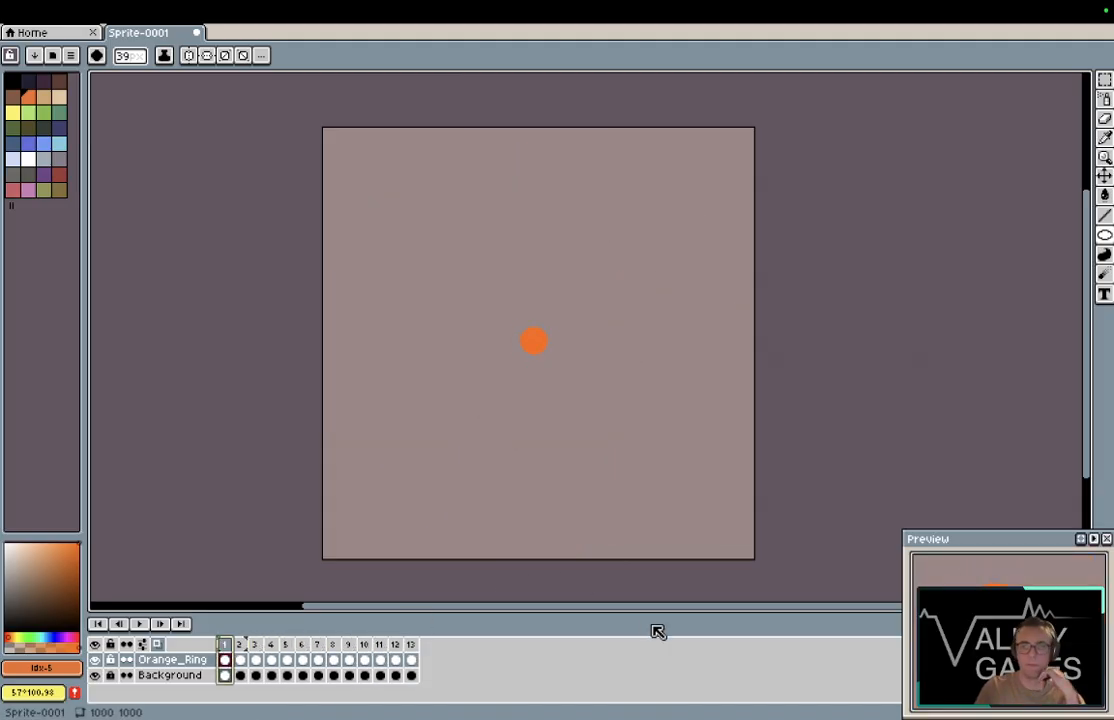
Step: Step forwards and backwards through all 13 frames repeatedly to judge how the orange rings expand
key("Right")
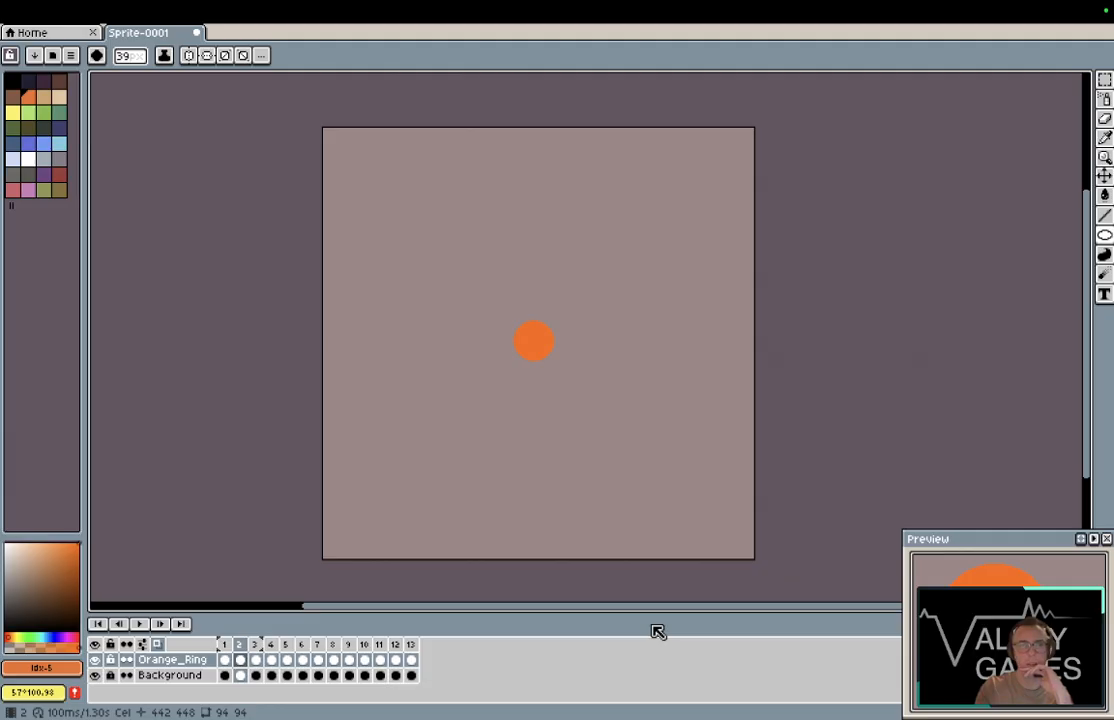
key("Right")
key("Right")
key("Right")
key("Right")
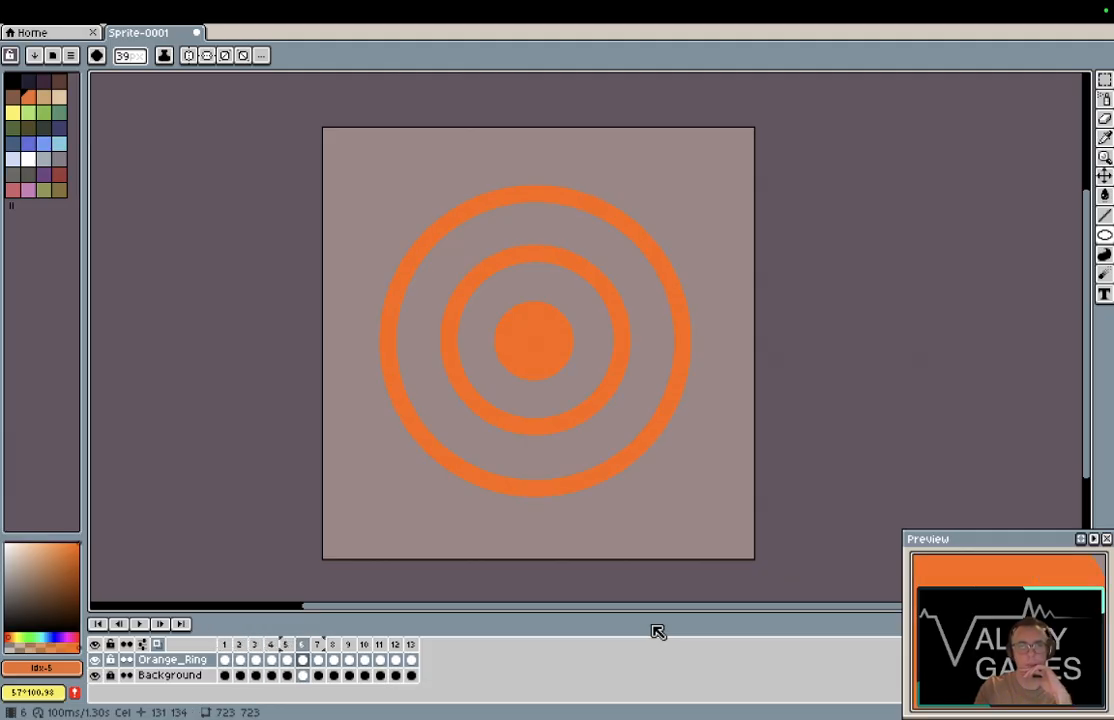
key("Right")
key("Right")
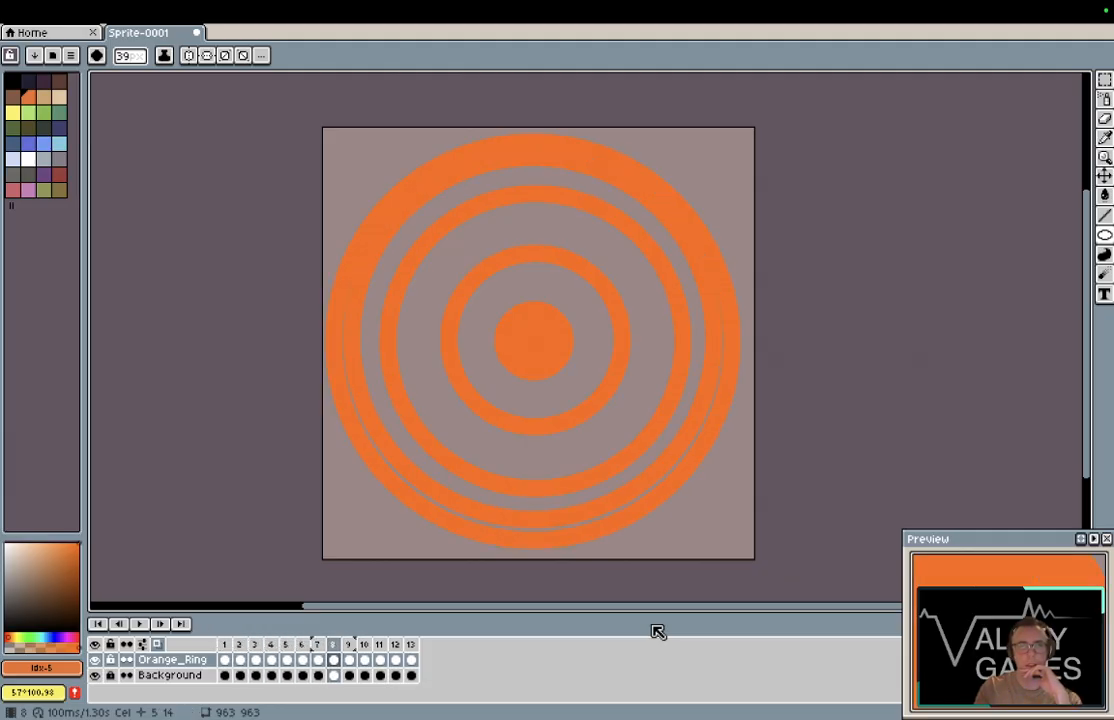
key("Right")
key("Right")
key("Right")
key("Right")
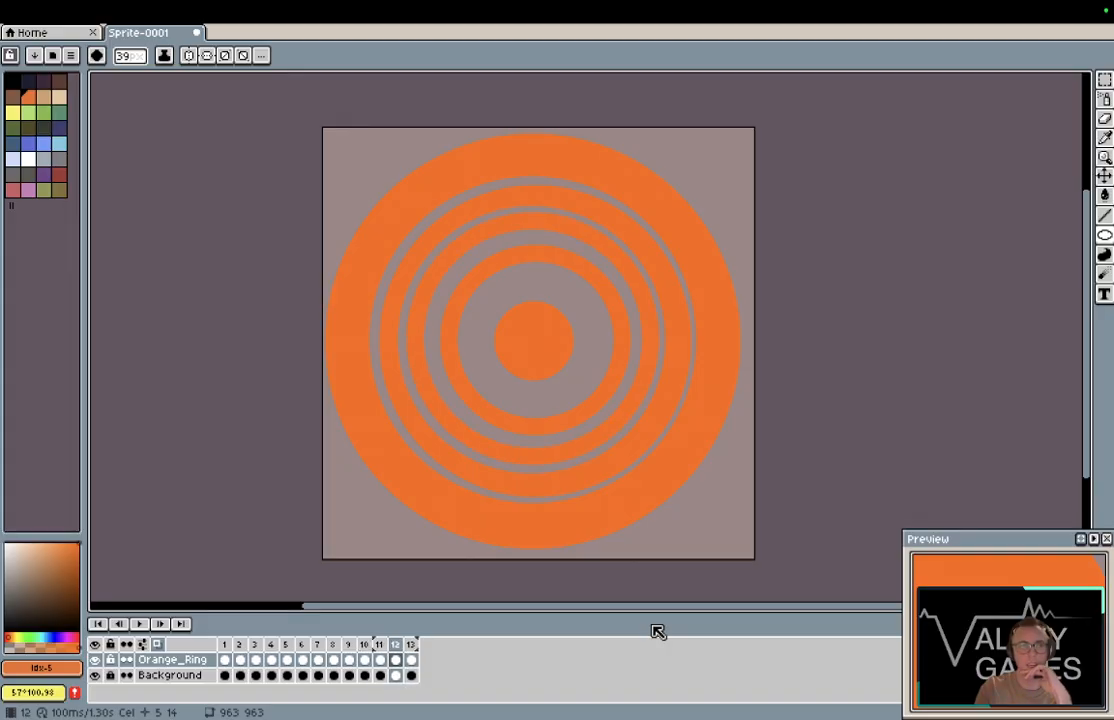
key("Left")
key("Left")
key("Left")
key("Left")
key("Left")
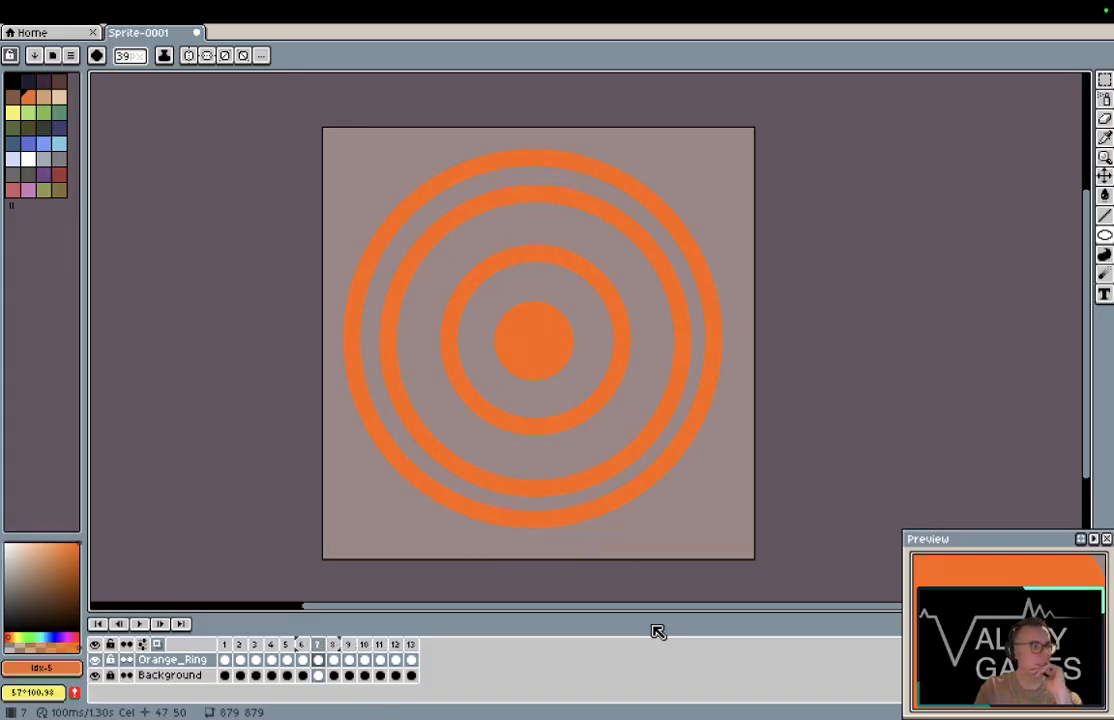
key("Left")
key("Left")
key("Left")
key("Left")
key("Left")
key("Left")
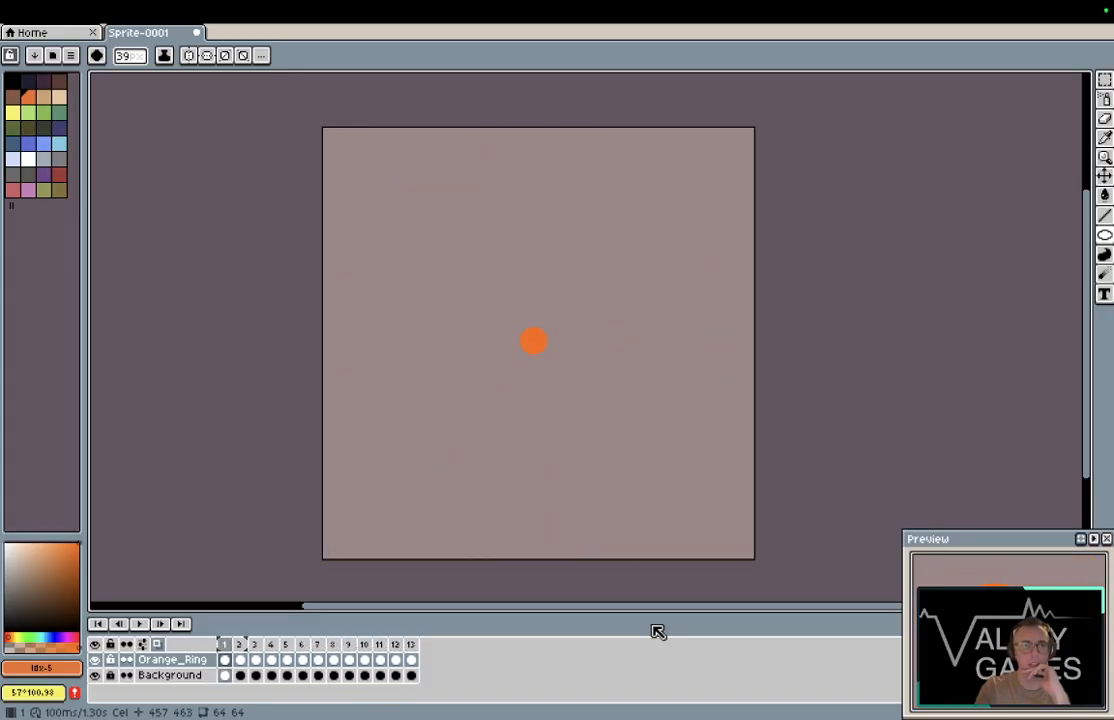
key("Right")
key("Right")
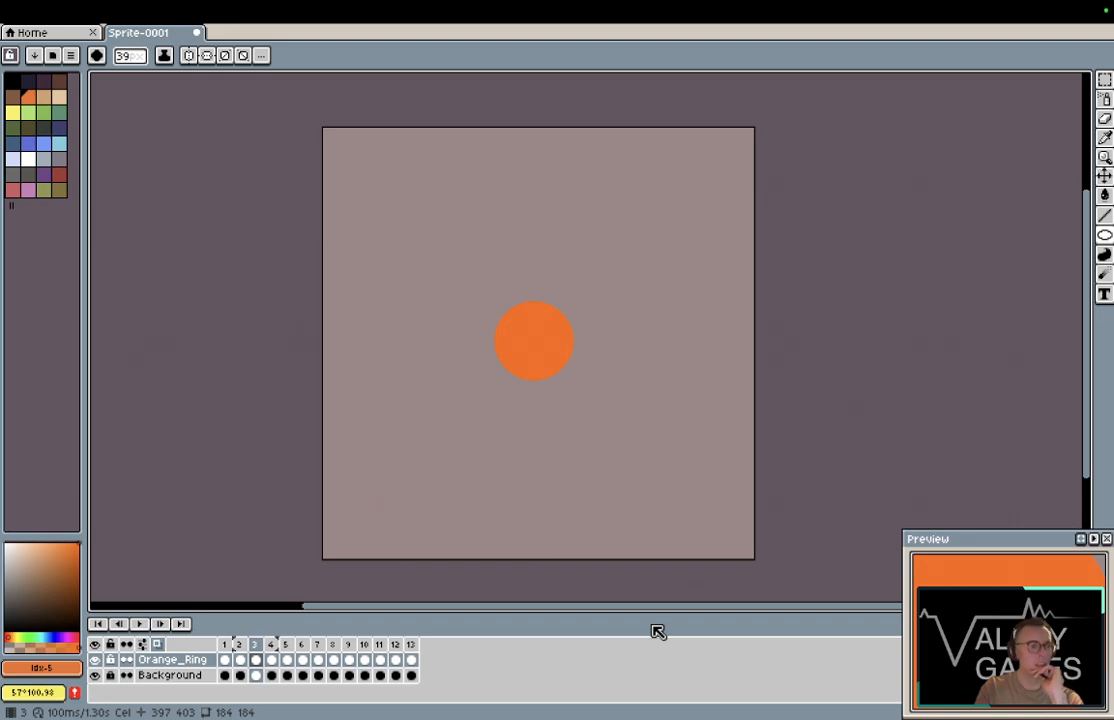
key("Right")
key("Right")
key("Right")
key("Right")
key("Right")
key("Right")
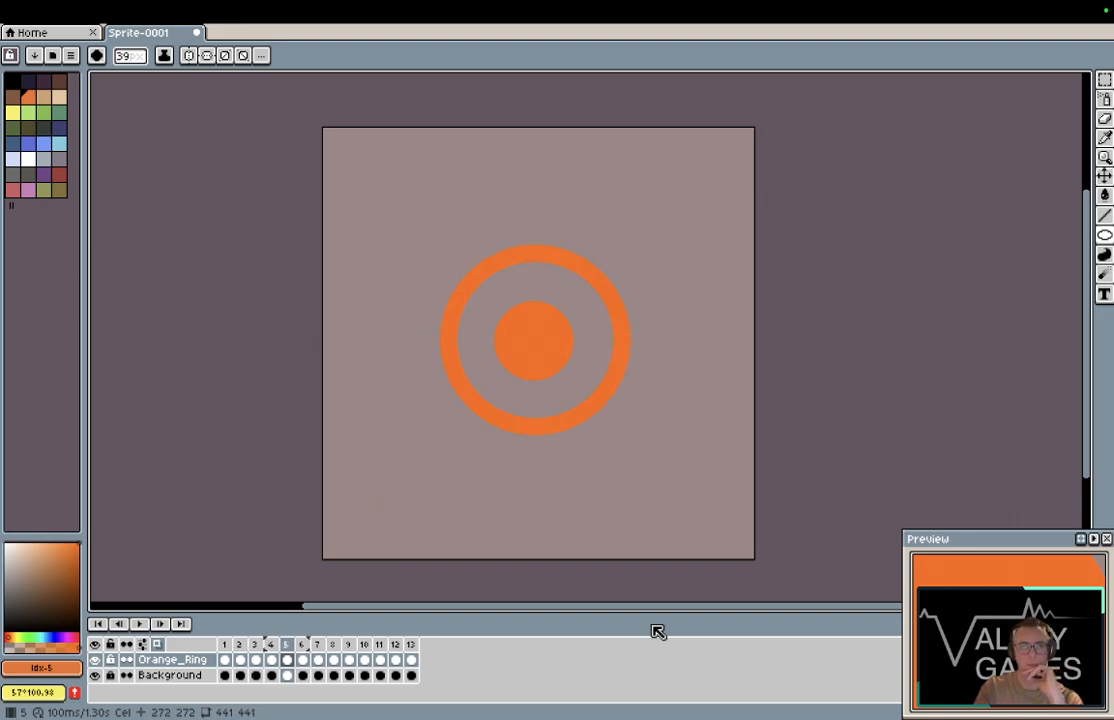
key("Right")
key("Right")
key("Right")
key("Right")
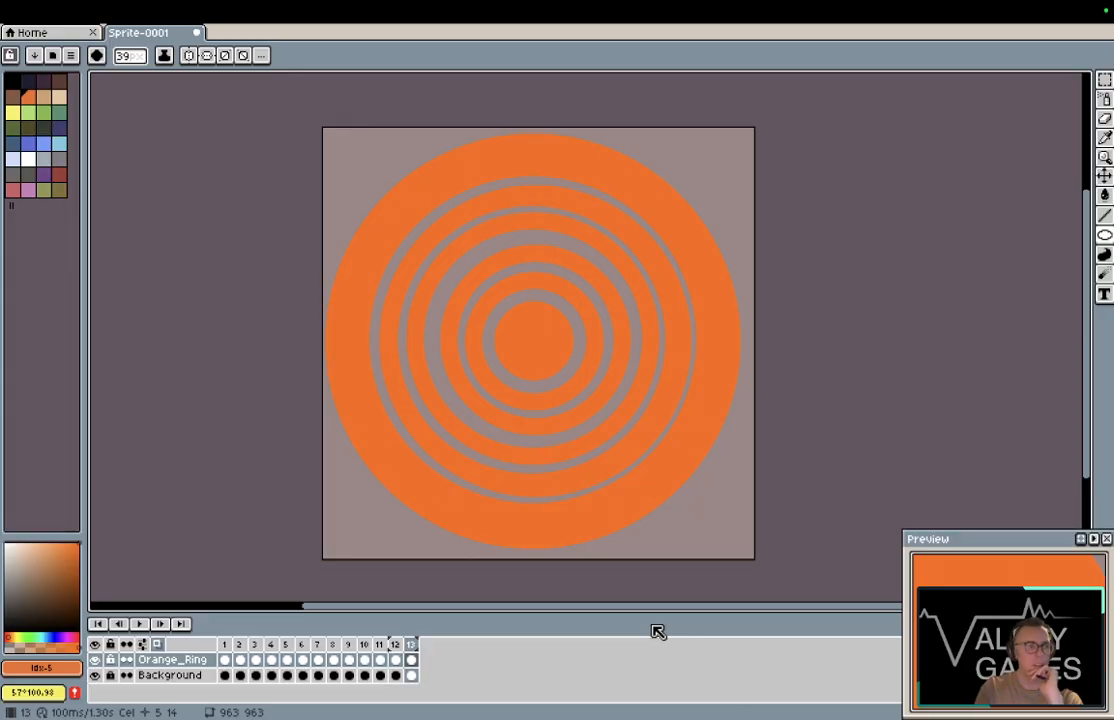
key("Left")
key("Left")
key("Left")
key("Left")
key("Left")
key("Left")
key("Left")
key("Left")
key("Left")
key("Left")
key("Left")
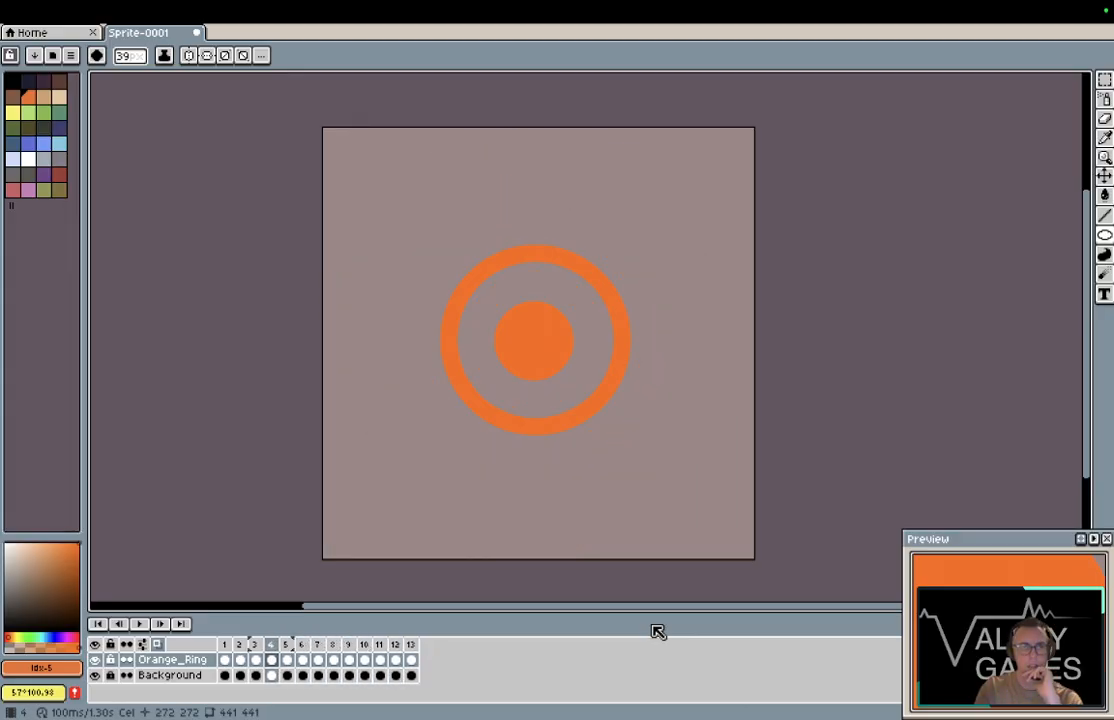
key("Left")
key("Left")
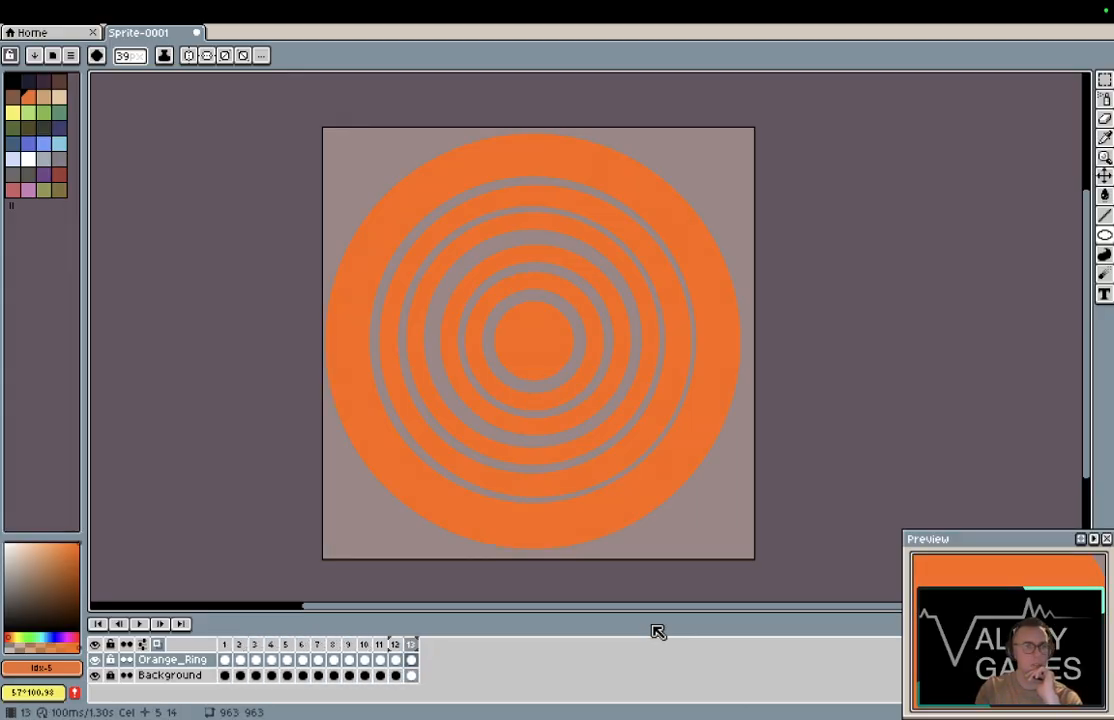
key("Right")
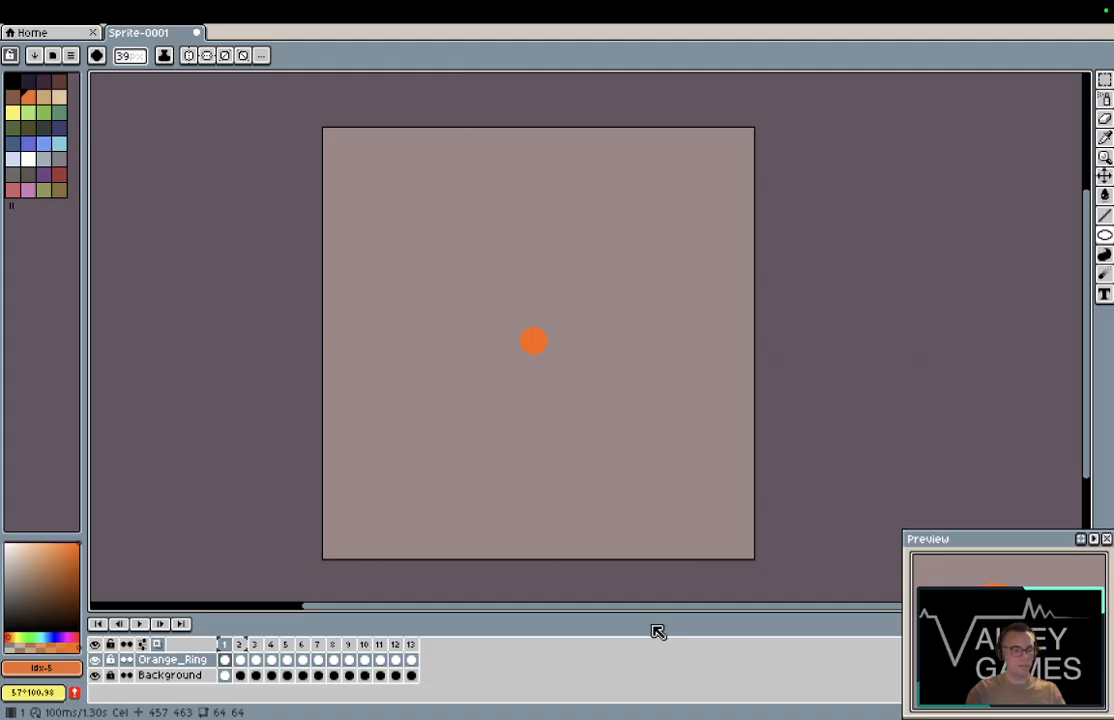
key("Right")
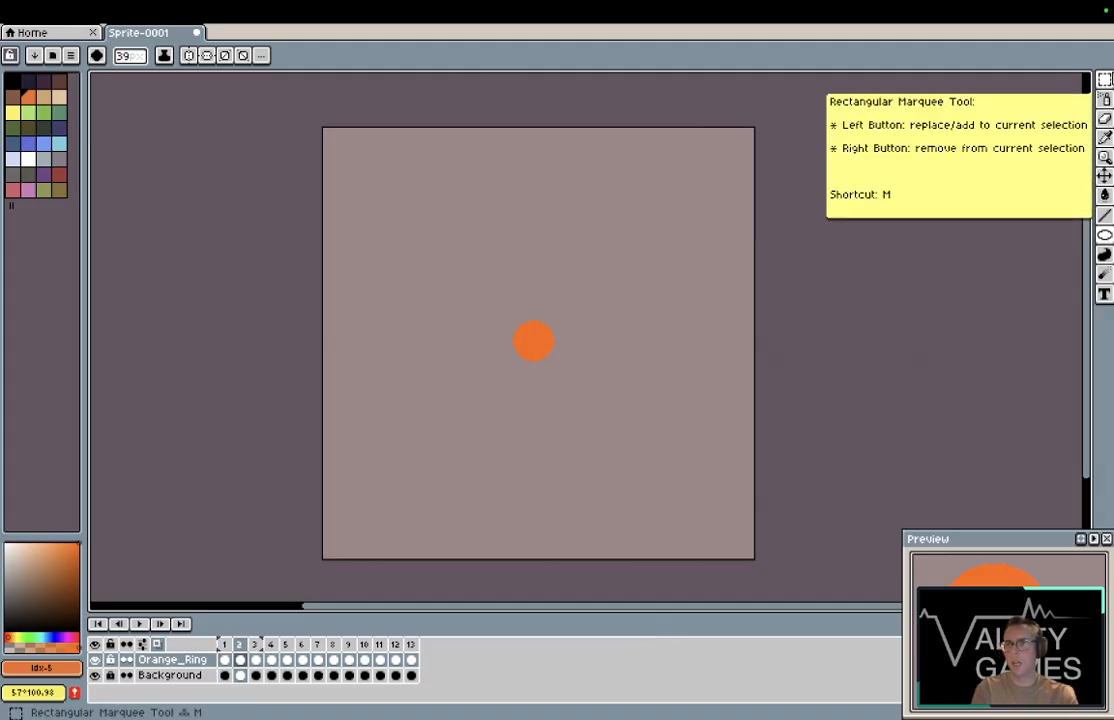
Step: Try to make a centred circular selection on frame 3's orange disc with the Elliptical Marquee tool
left_click(1105, 79)
left_click(1105, 79)
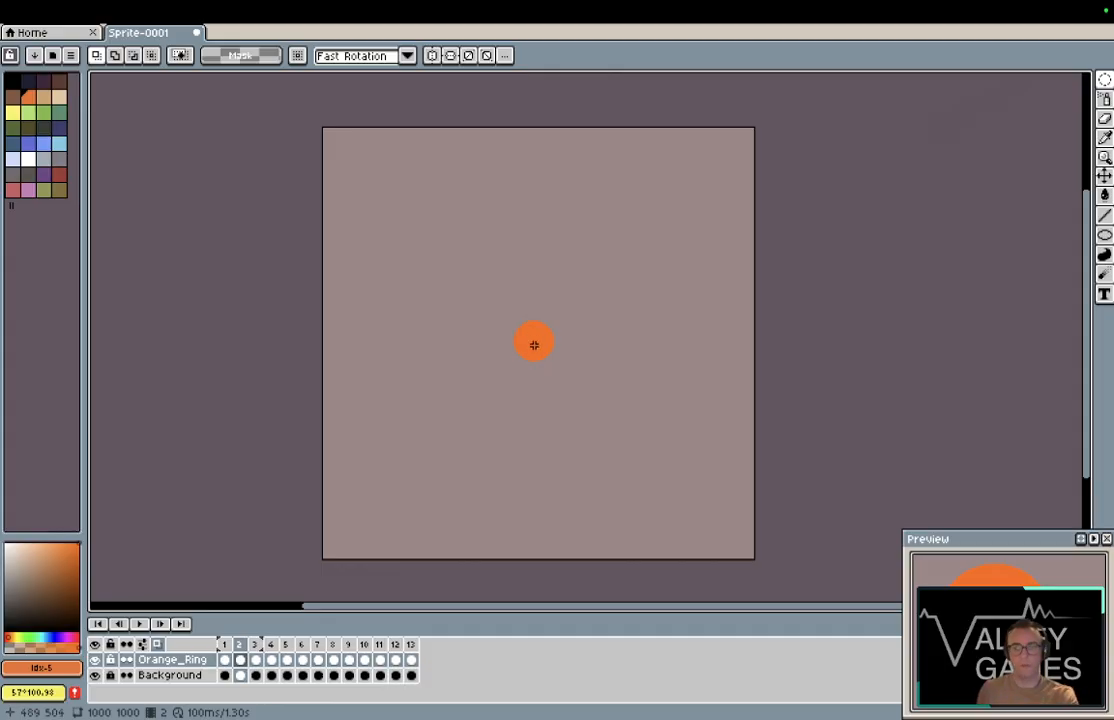
key("Right")
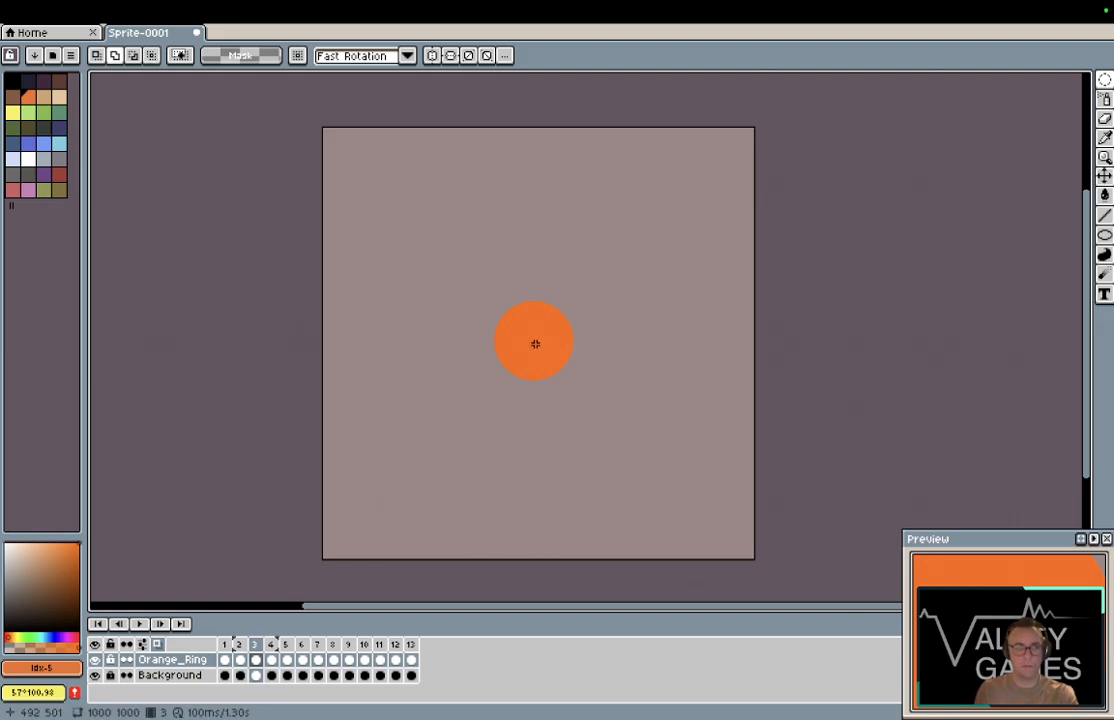
left_click_drag(532, 340, 559, 374)
left_click(543, 309)
key("shift")
key("shift")
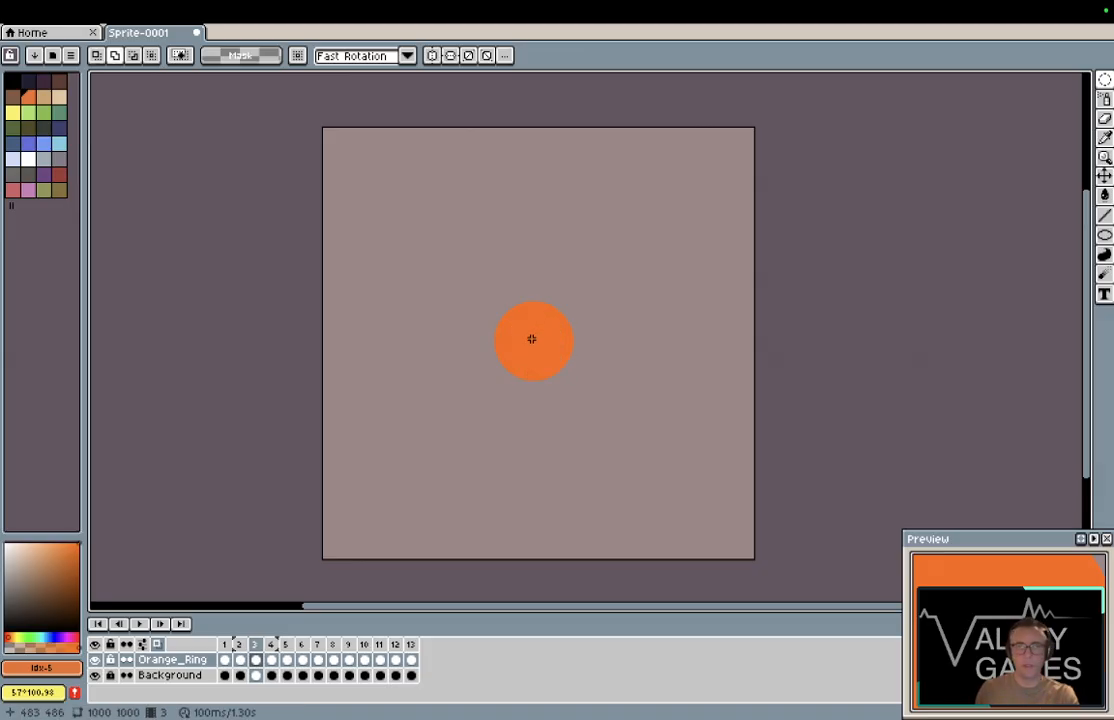
left_click_drag(529, 335, 599, 415)
left_click(571, 322)
left_click(568, 279)
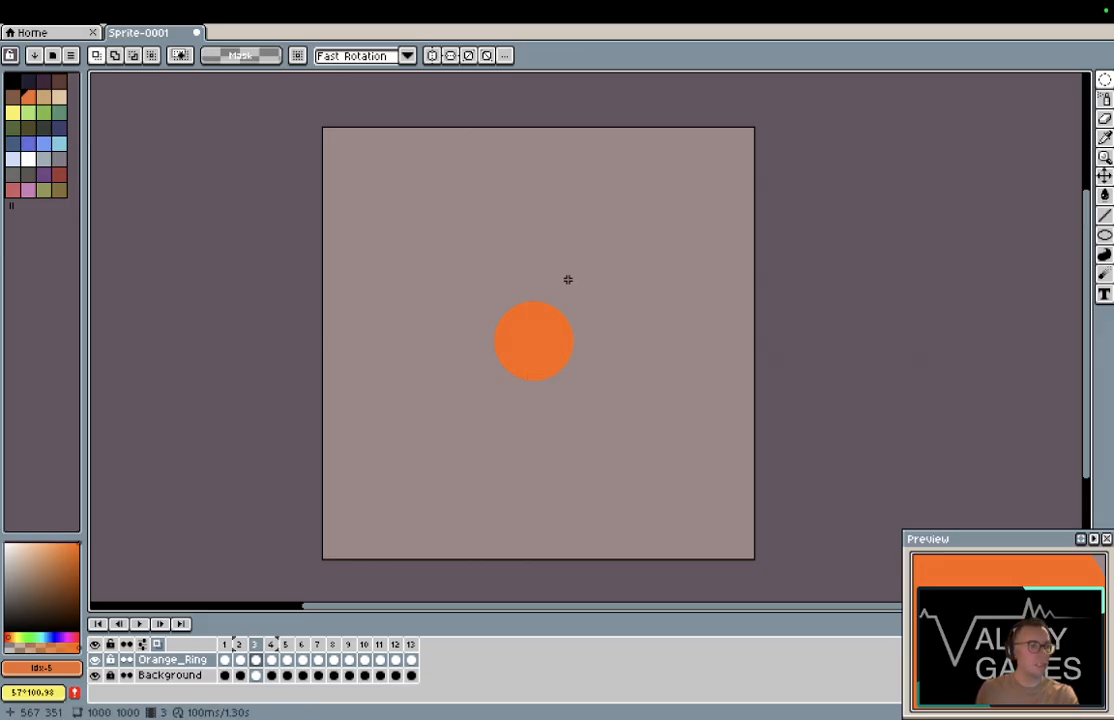
left_click_drag(512, 314, 560, 370)
left_click(614, 295)
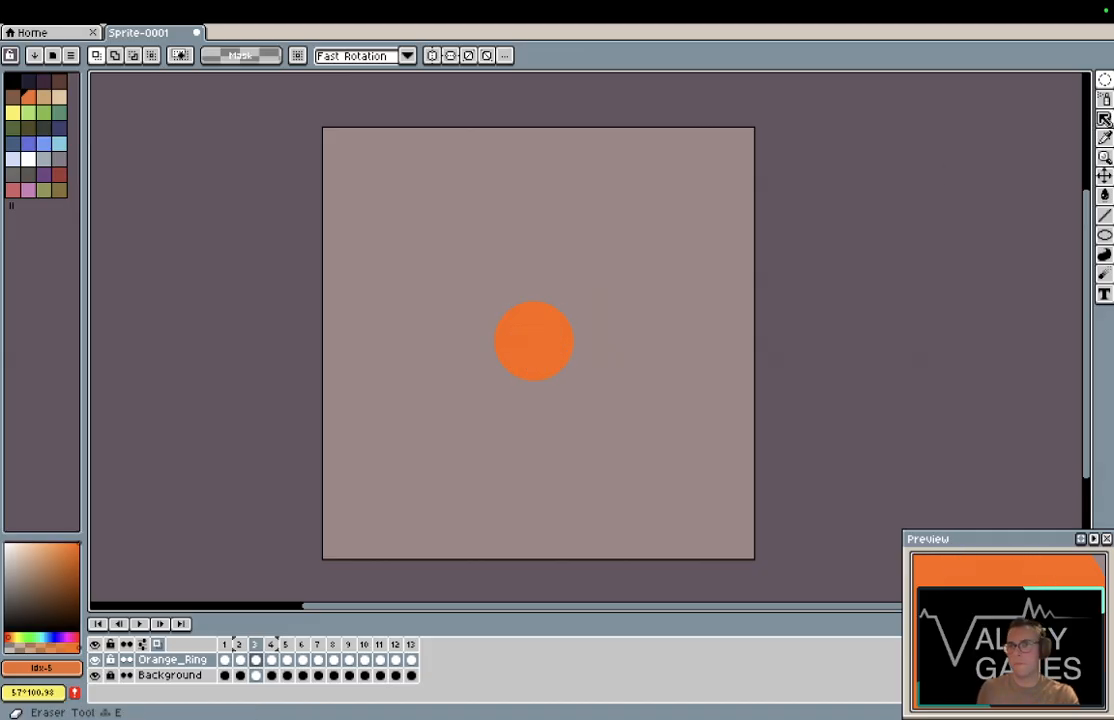
Step: Erase a round hole in the centre of frame 3's orange disc with a 64 px eraser and compare it with the earlier frames
left_click(1105, 120)
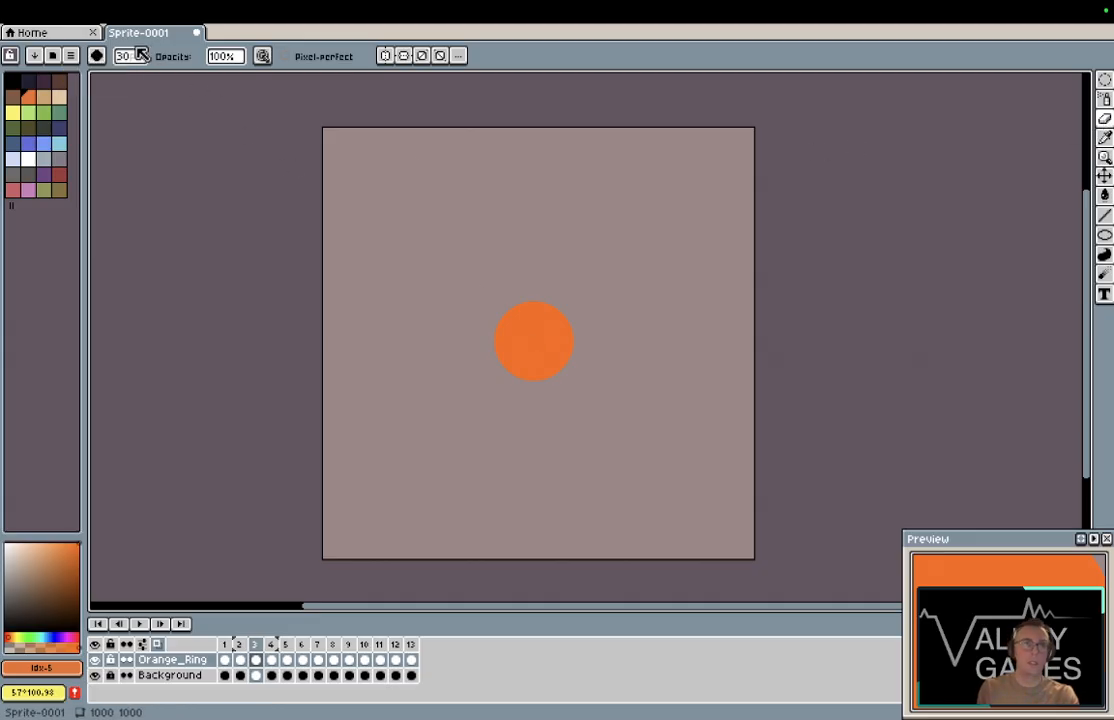
left_click_drag(128, 56, 312, 110)
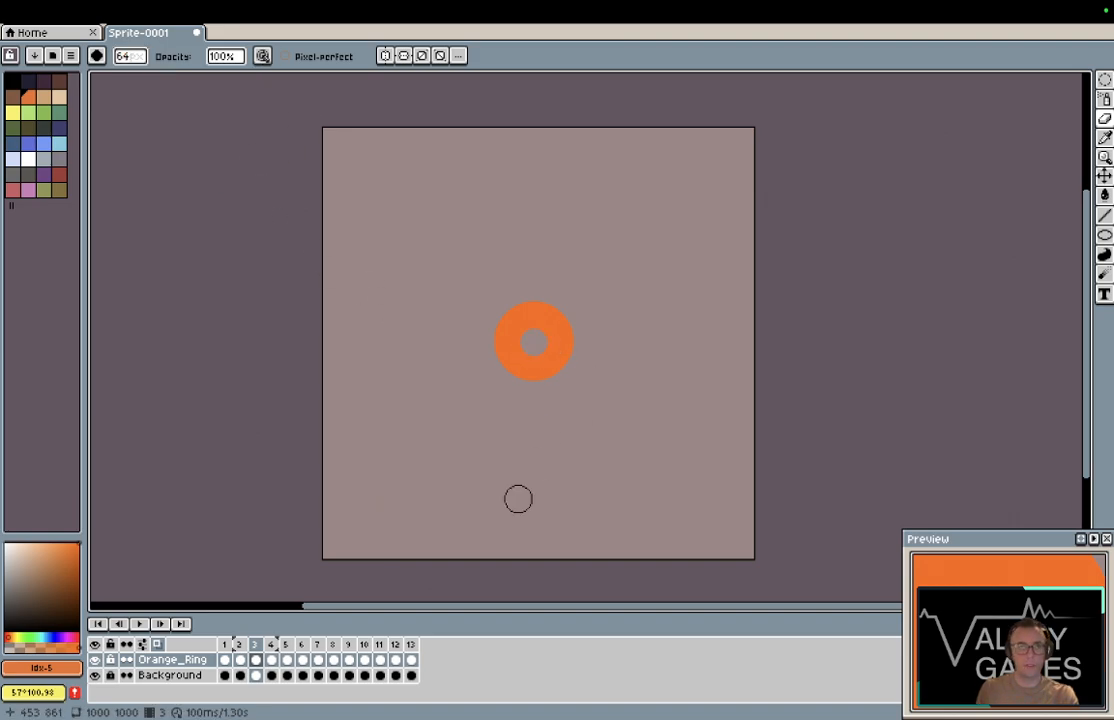
key("Left")
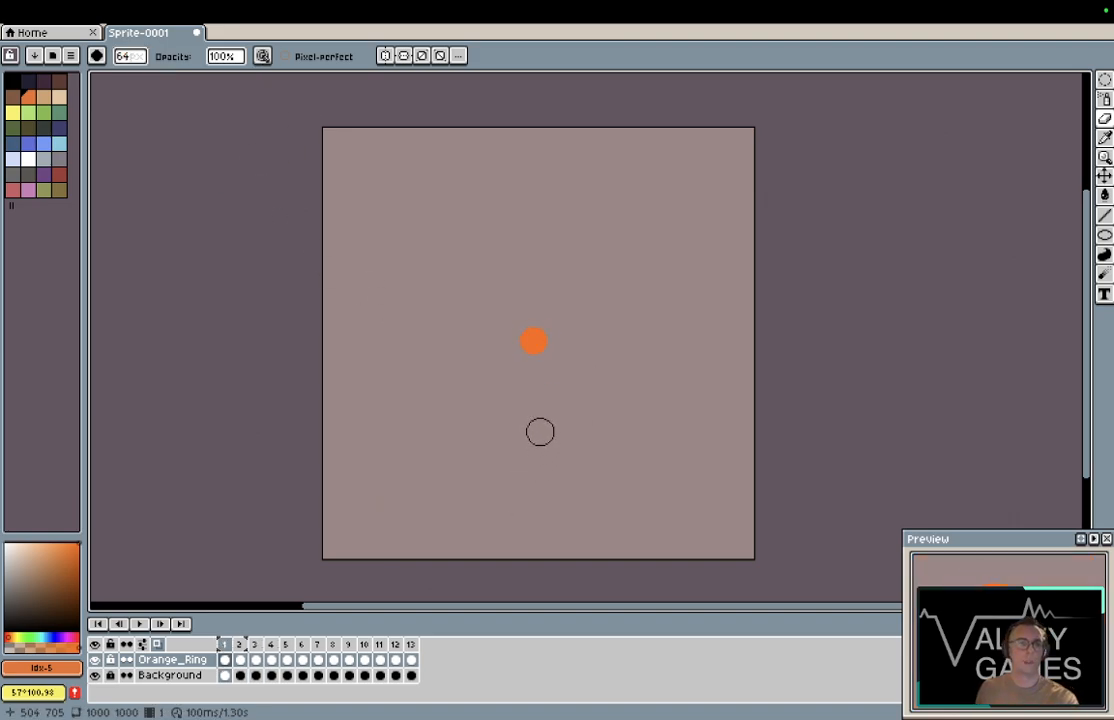
key("Right")
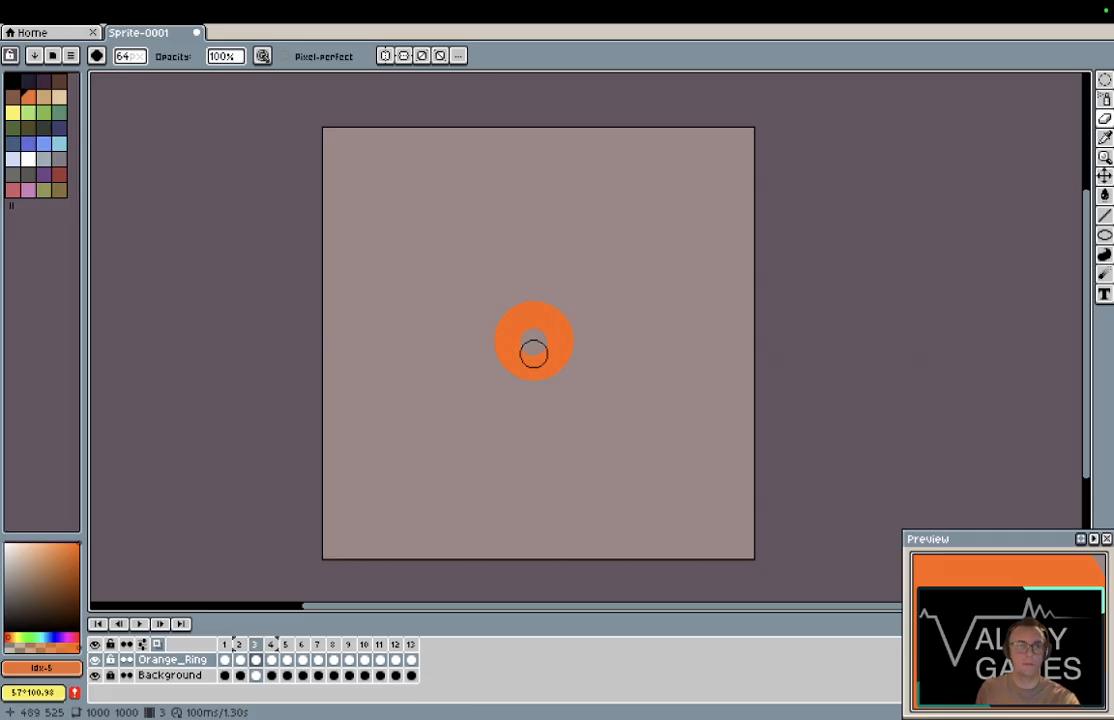
Step: Erase the solid centre disc in frames 4 and 5, leaving only the outer orange ring
key("Right")
mouse_move(536, 340)
left_mouse_down()
mouse_move(523, 312)
mouse_move(559, 329)
mouse_move(521, 371)
mouse_move(523, 315)
mouse_move(560, 355)
mouse_move(562, 330)
mouse_move(541, 355)
mouse_move(512, 339)
mouse_move(512, 317)
mouse_move(544, 339)
mouse_move(549, 376)
left_mouse_up()
key("Right")
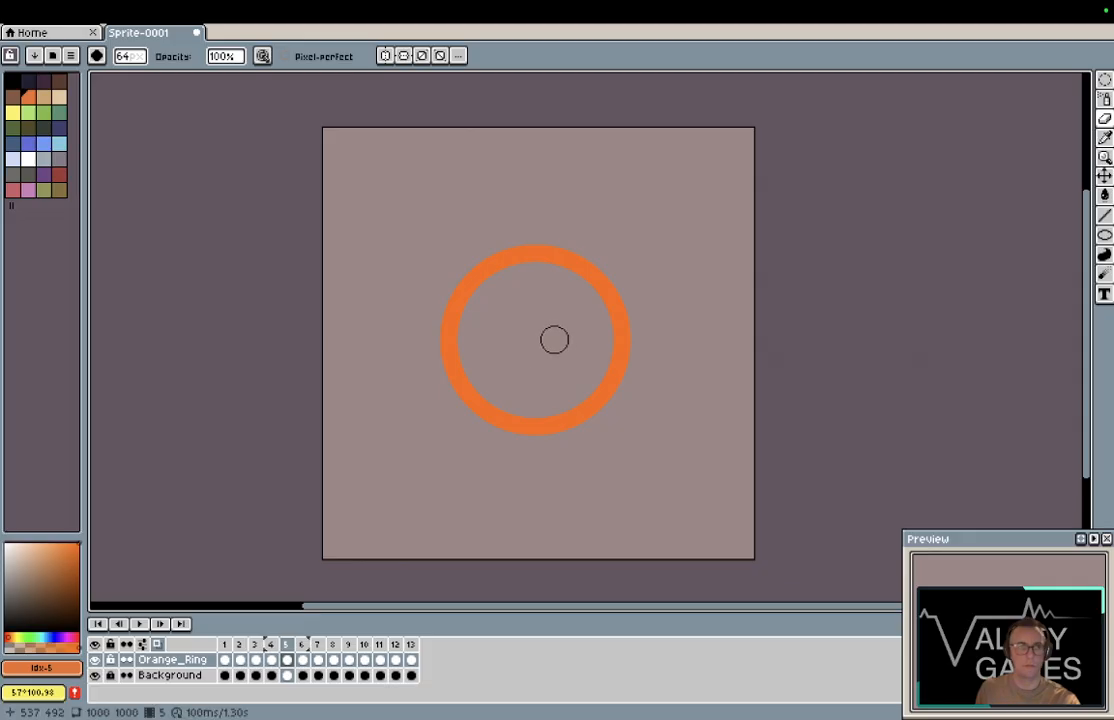
Step: Check frames 2 to 5, and erase the solid orange centre disc in frame 6 with the 64 px eraser
key("Right")
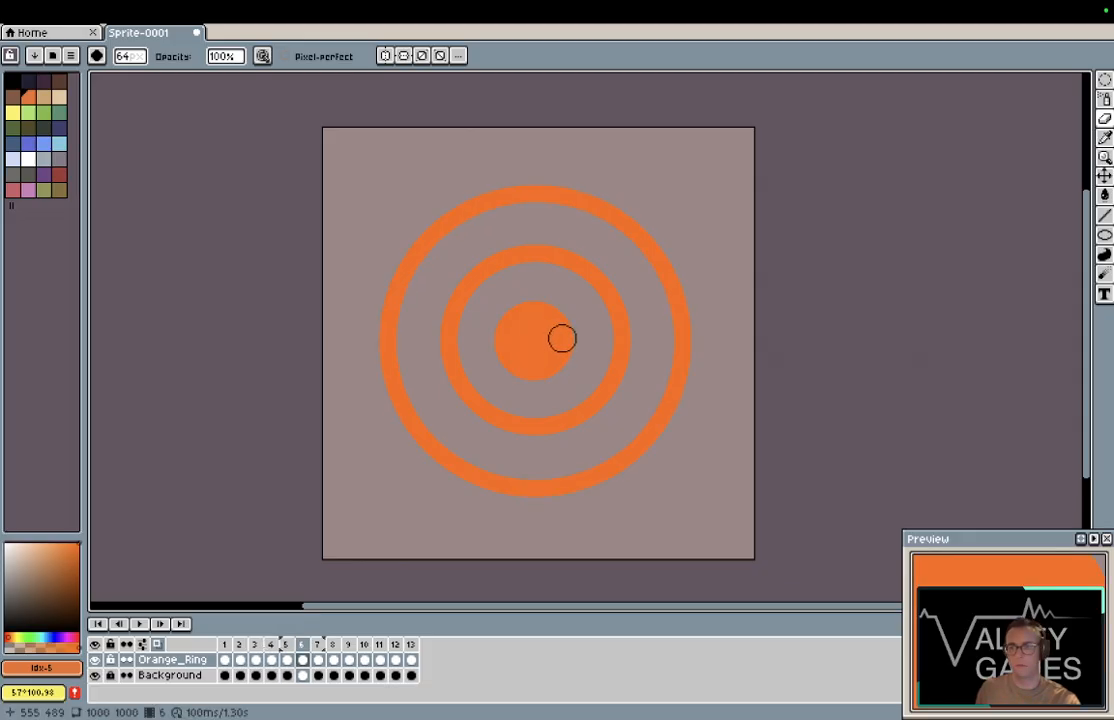
key("Left")
key("Left")
key("Left")
key("Left")
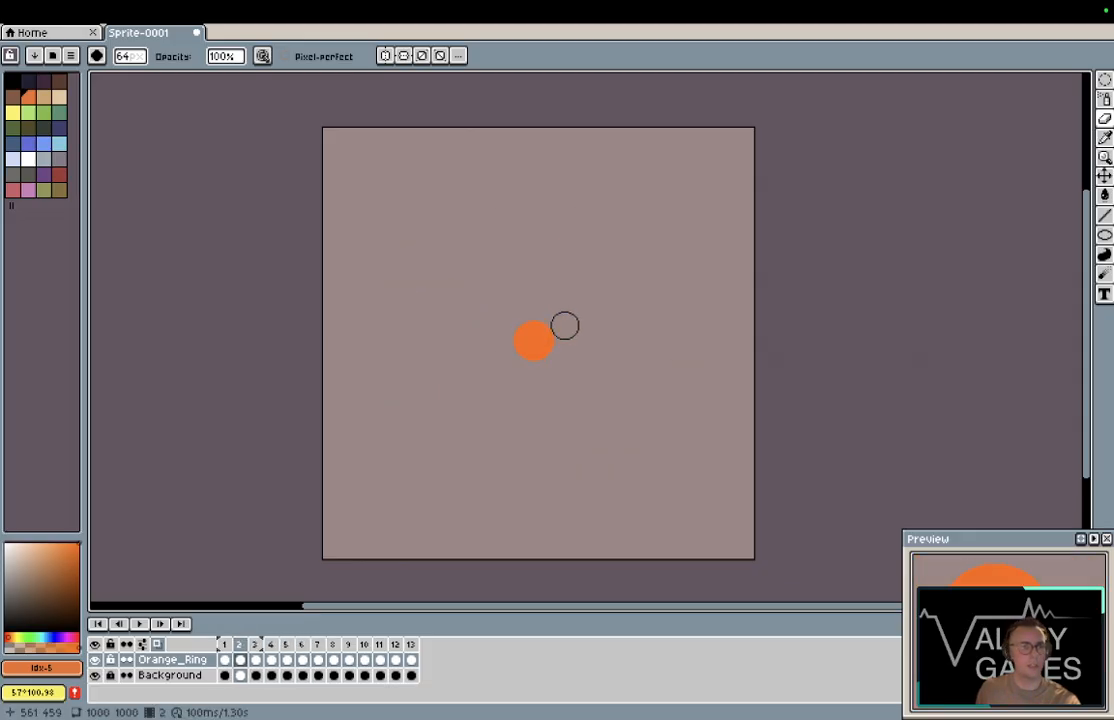
key("Right")
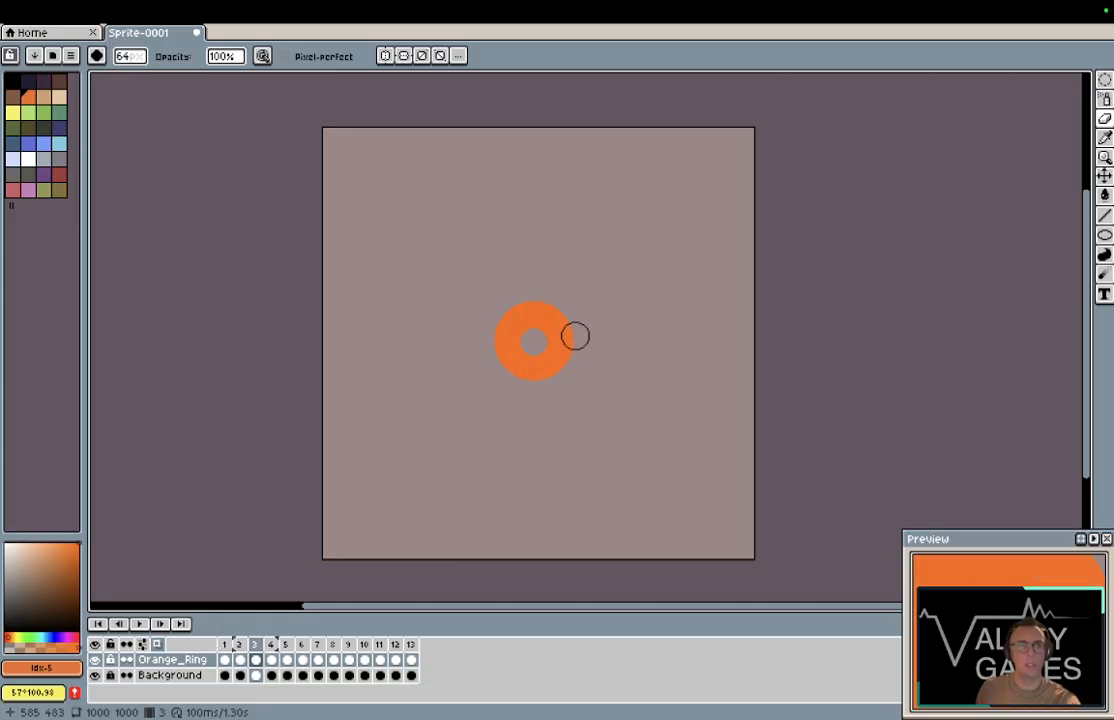
key("Right")
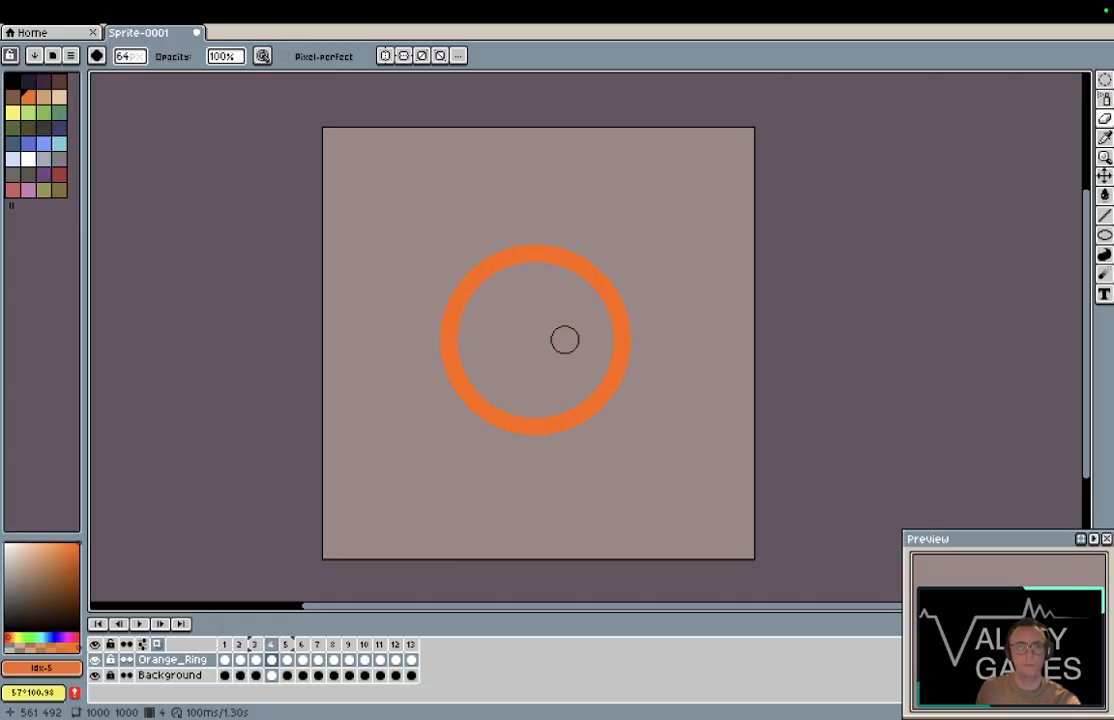
key("Right")
key("Right")
left_click_drag(554, 338, 554, 330)
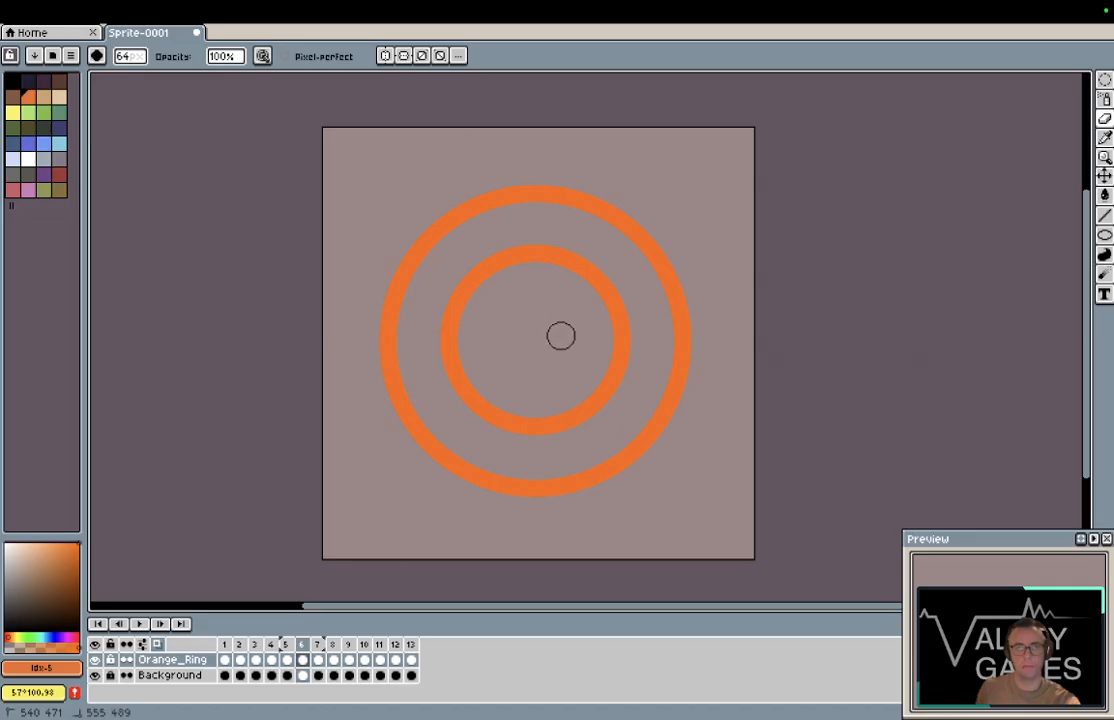
Step: Erase the solid centre disc in each of frames 7 to 13, and play the animation
key("Right")
mouse_move(547, 346)
left_mouse_down()
mouse_move(517, 335)
mouse_move(541, 307)
mouse_move(548, 369)
mouse_move(535, 320)
mouse_move(522, 339)
mouse_move(529, 307)
mouse_move(557, 329)
mouse_move(548, 319)
mouse_move(535, 327)
mouse_move(529, 302)
mouse_move(544, 340)
mouse_move(522, 334)
mouse_move(536, 351)
mouse_move(507, 332)
mouse_move(544, 314)
mouse_move(538, 377)
left_mouse_up()
key("Right")
key("Right")
key("Right")
key("Right")
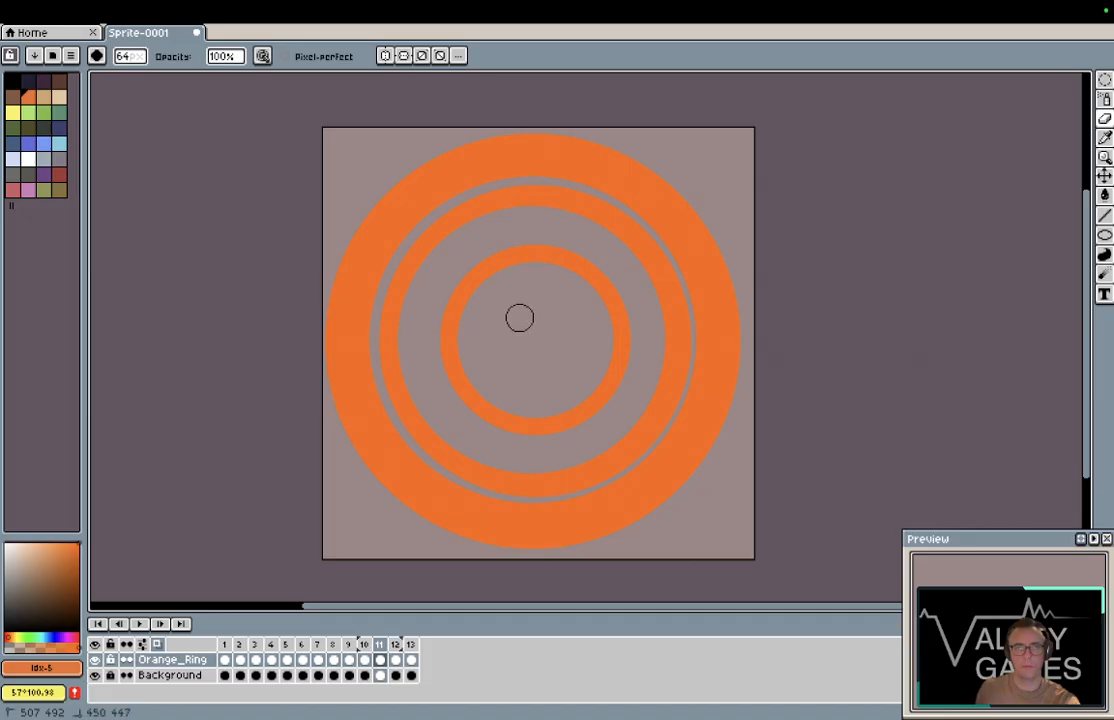
key("Right")
left_click_drag(545, 330, 537, 365)
key("Right")
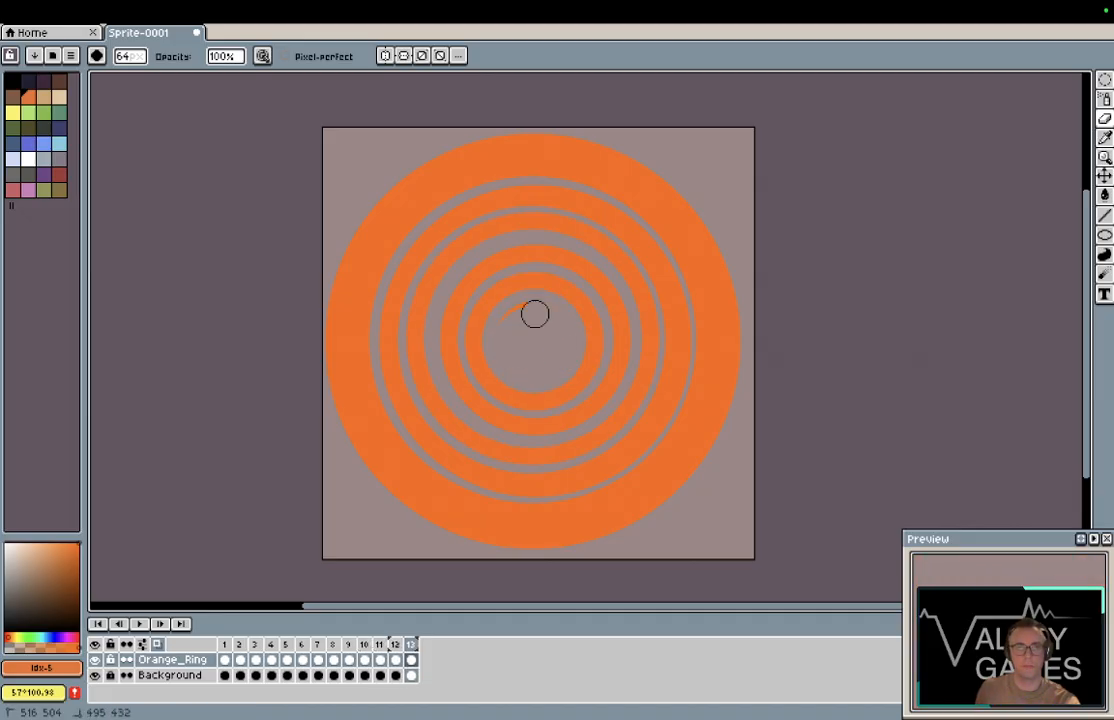
key("Return")
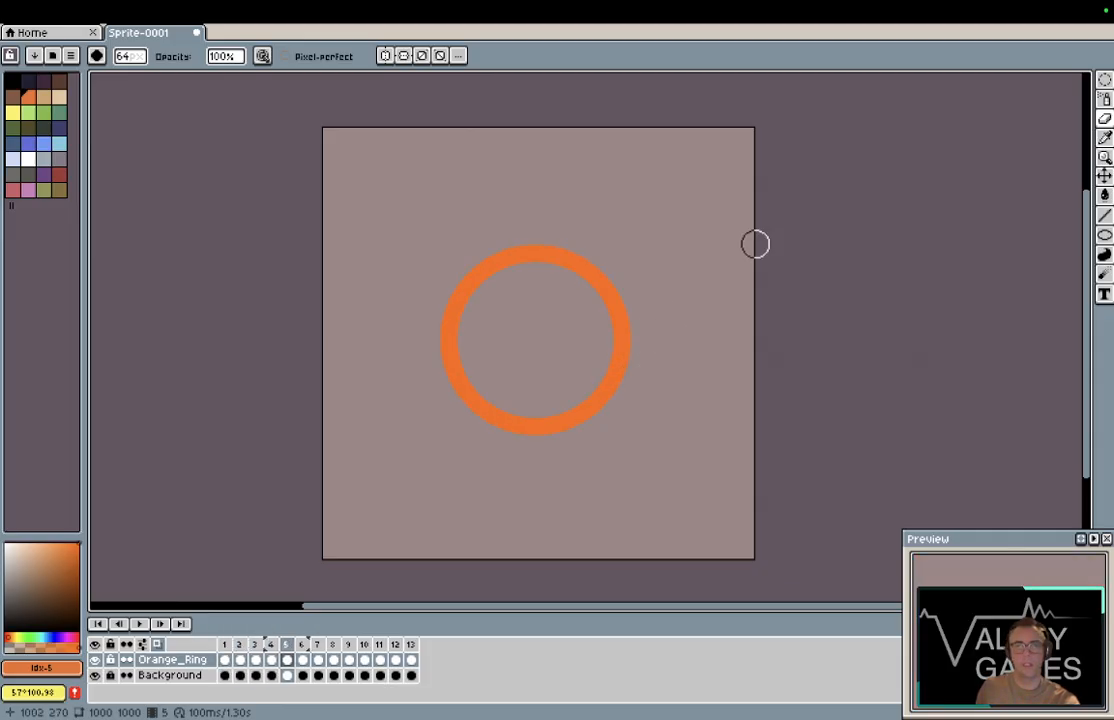
Step: Select frame 5's orange ring with the Elliptical Marquee, scale it up to about 122%, recentre it on the canvas and deselect
key("w")
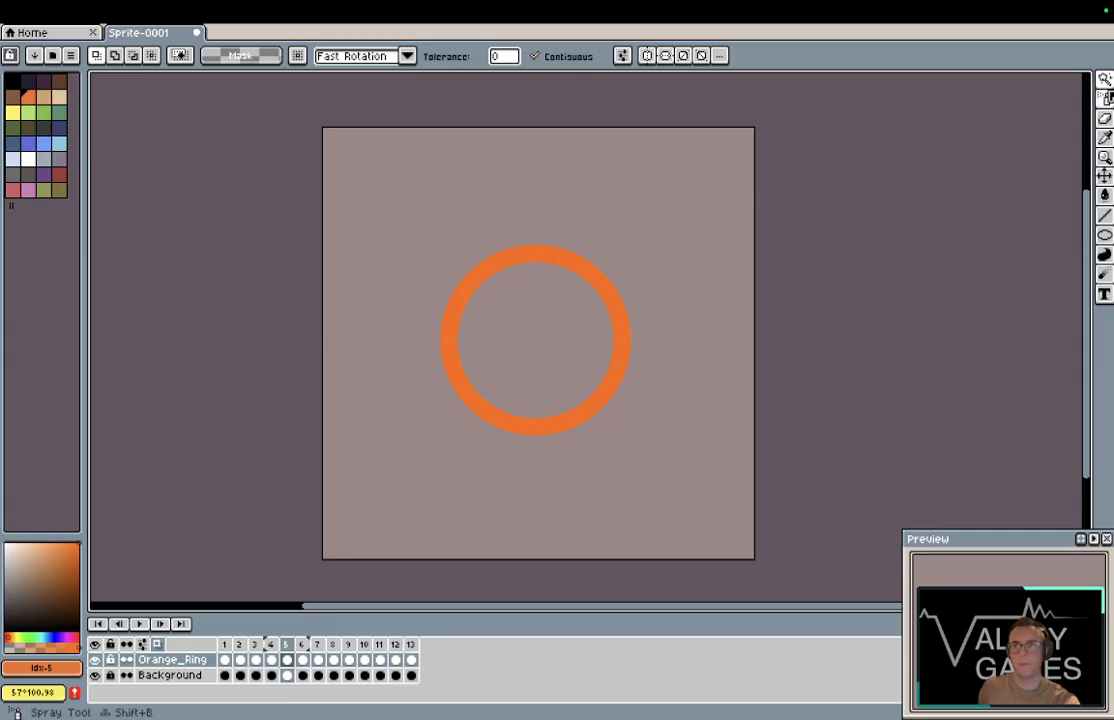
left_click(1104, 79)
left_click(1022, 81)
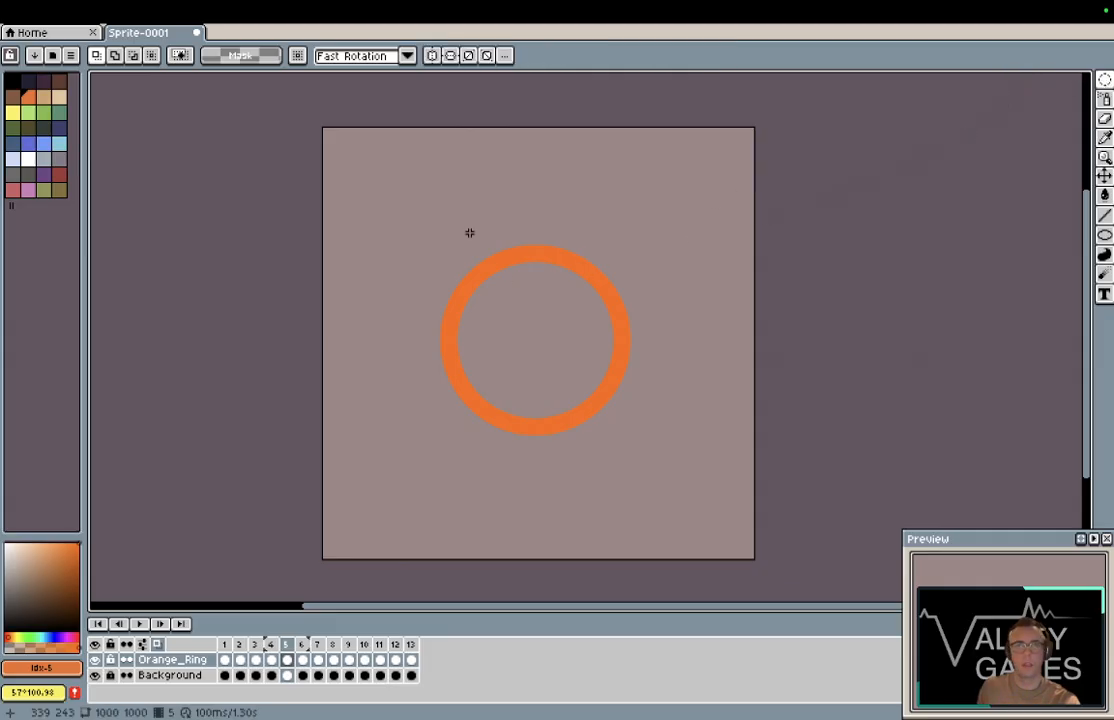
left_click_drag(382, 183, 715, 515)
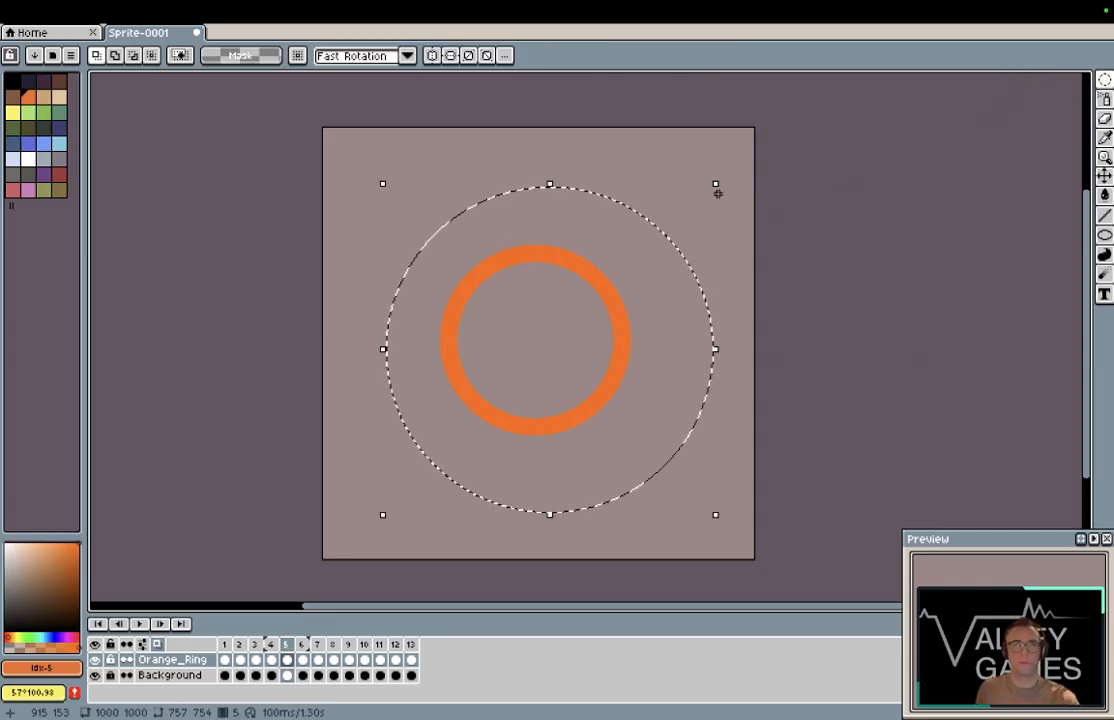
left_click_drag(722, 181, 723, 179)
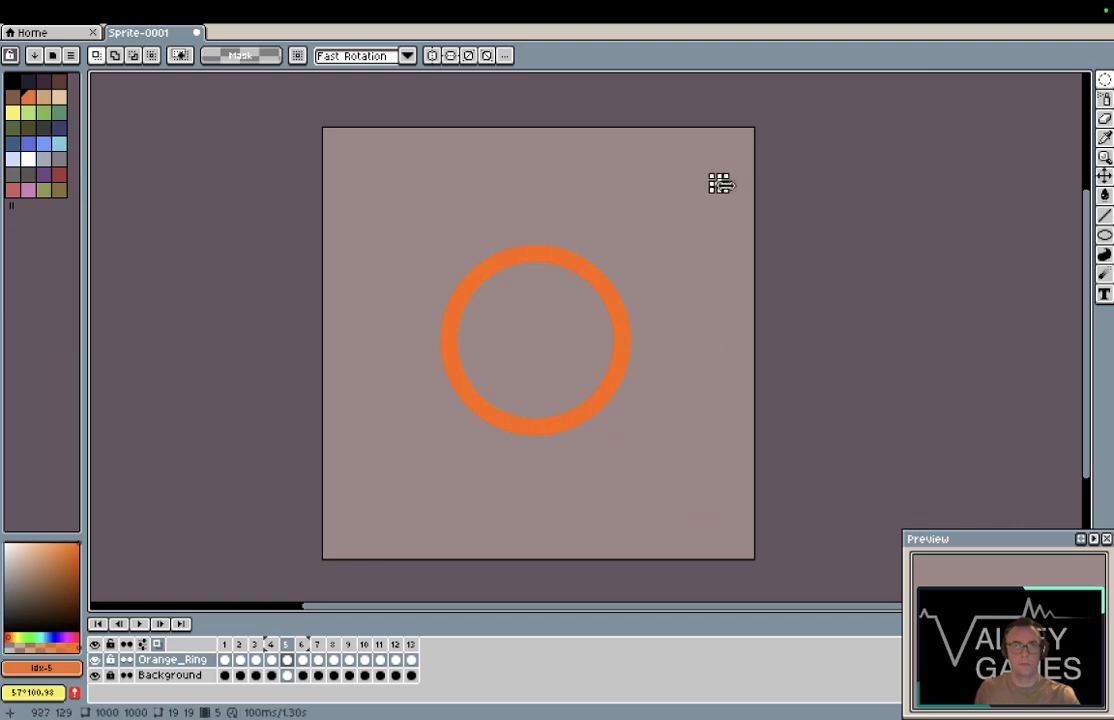
left_click_drag(381, 205, 692, 495)
left_click_drag(693, 203, 759, 141)
left_click_drag(658, 290, 629, 315)
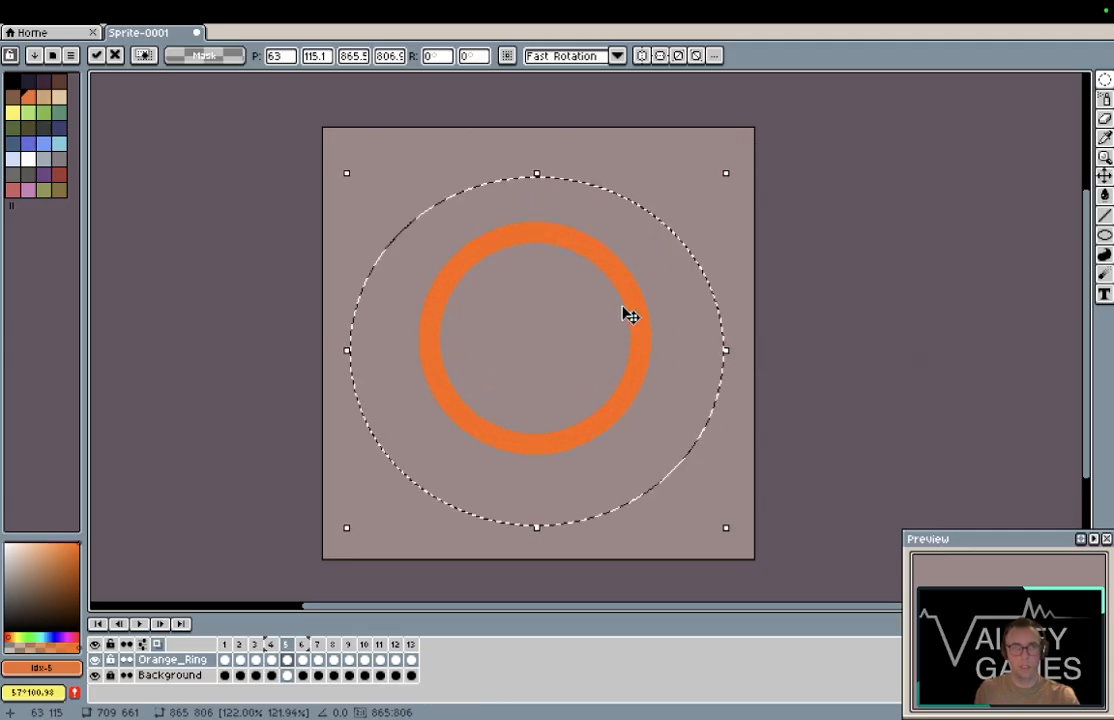
left_click(303, 661)
key("ctrl+d")
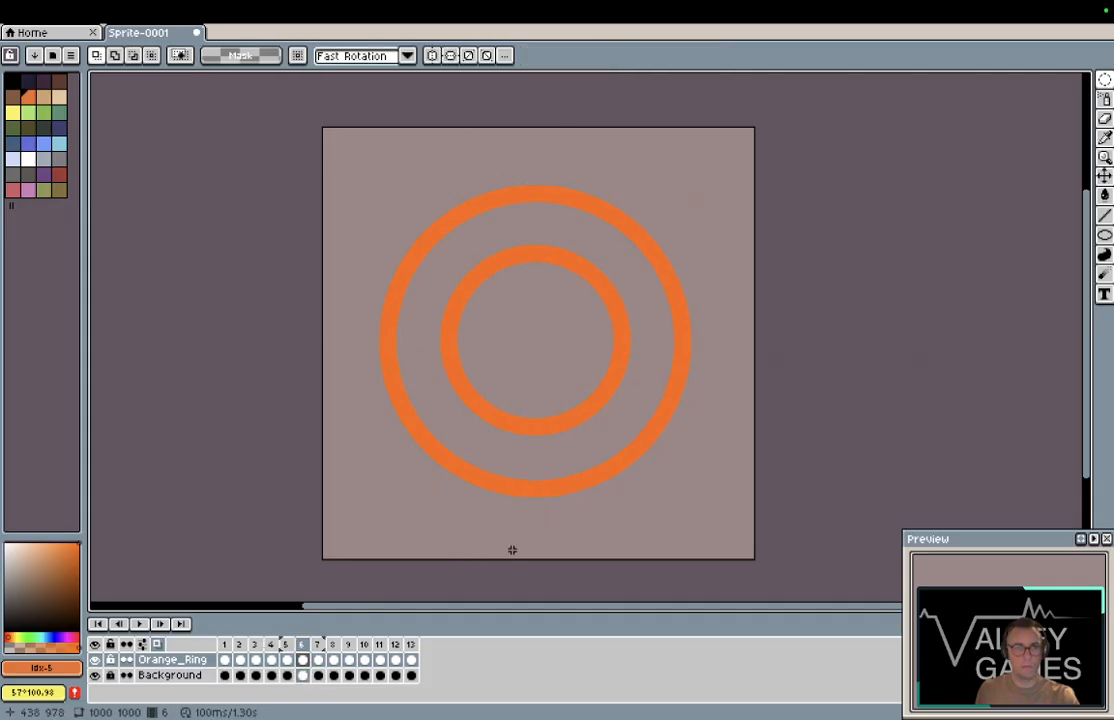
Step: Flip back and forth between frames 4, 5 and 6 to compare the ring sizes
key("Left")
key("Left")
key("Right")
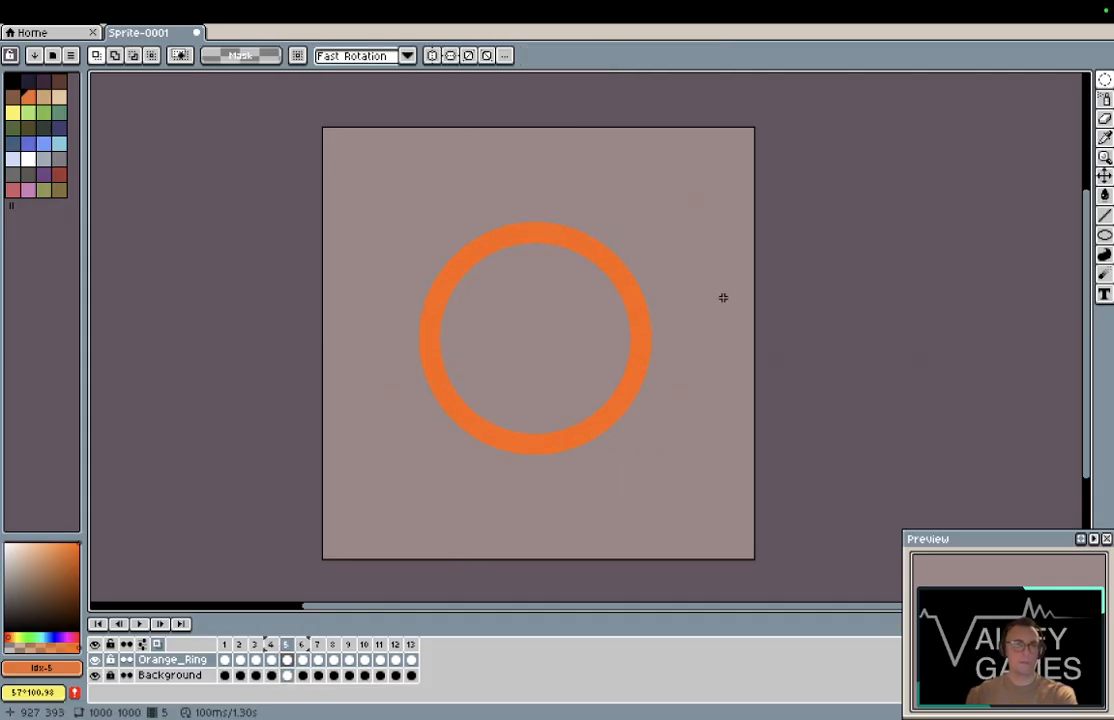
key("Right")
key("Left")
key("Left")
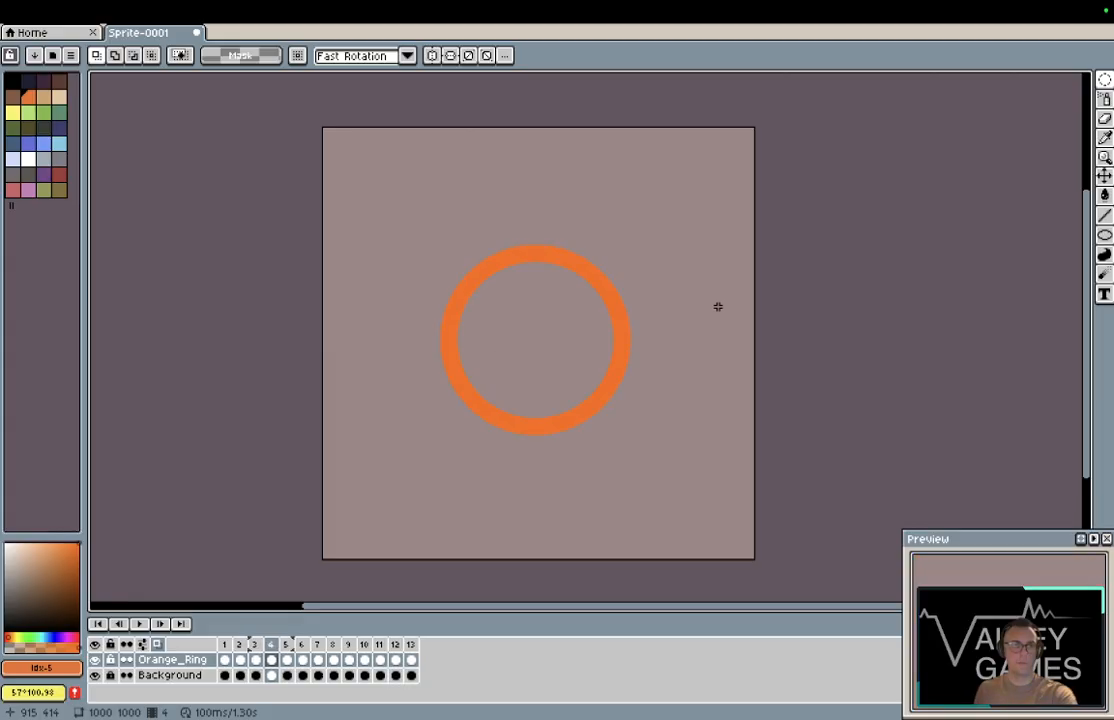
key("Right")
key("Right")
key("Left")
key("Left")
key("Right")
key("Right")
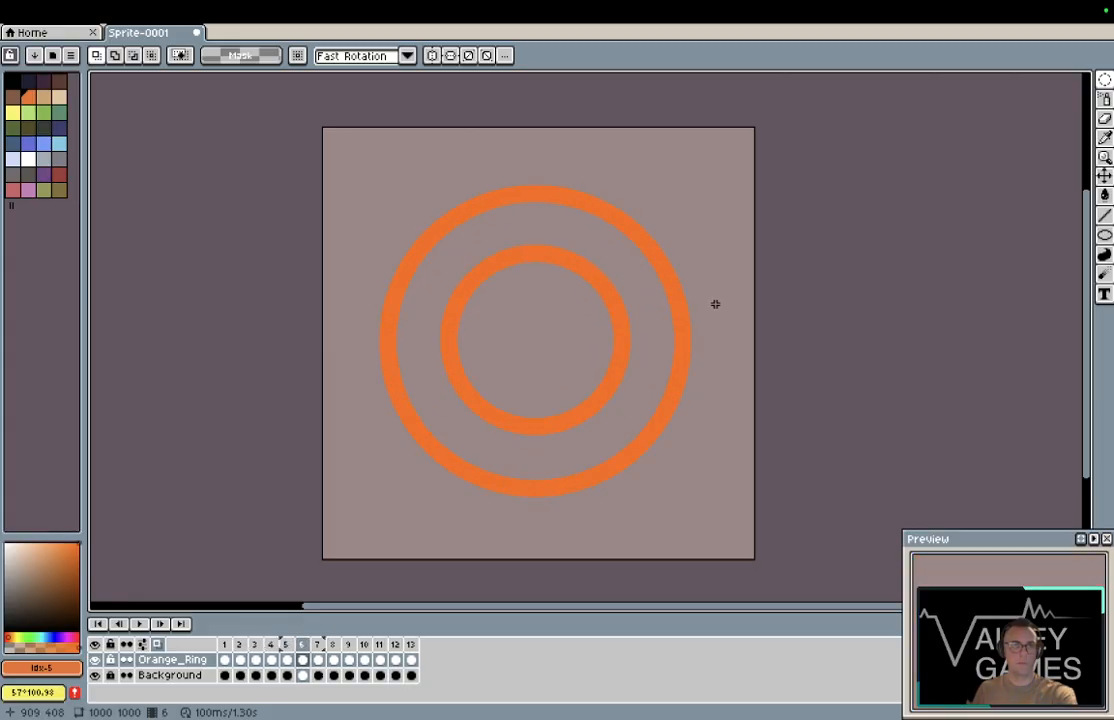
Step: Delete the inner ring in frame 6 using elliptical selections and the eraser, leaving only the outer ring
left_click_drag(446, 241, 638, 441)
key("Delete")
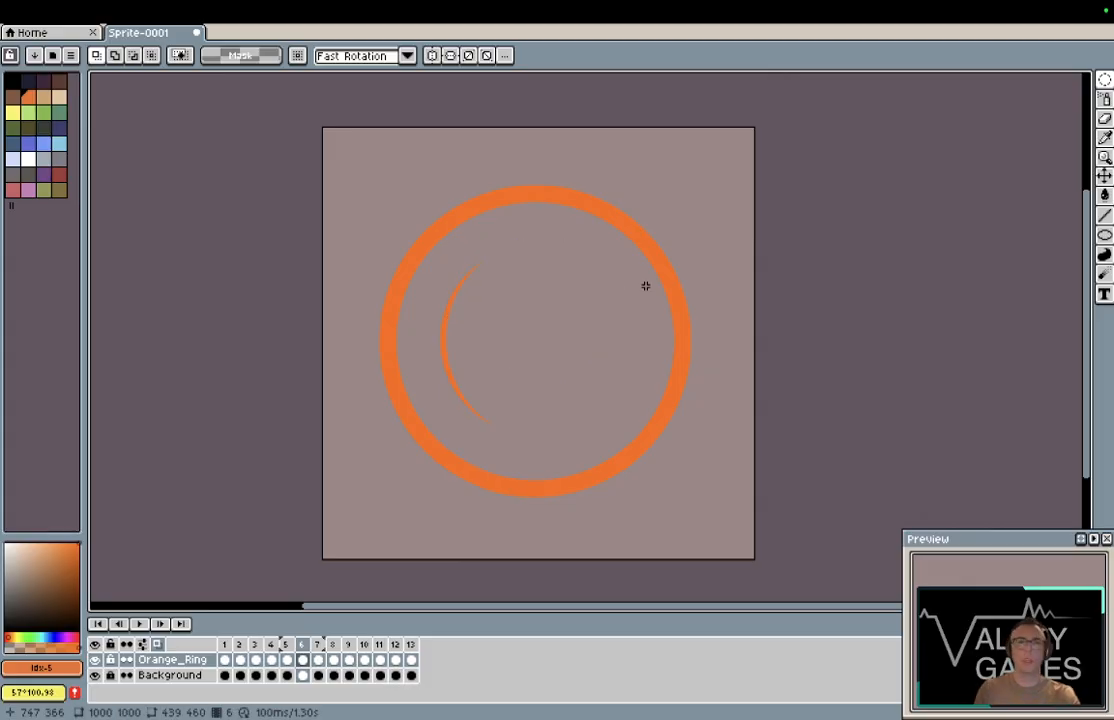
left_click_drag(431, 249, 571, 422)
key("Delete")
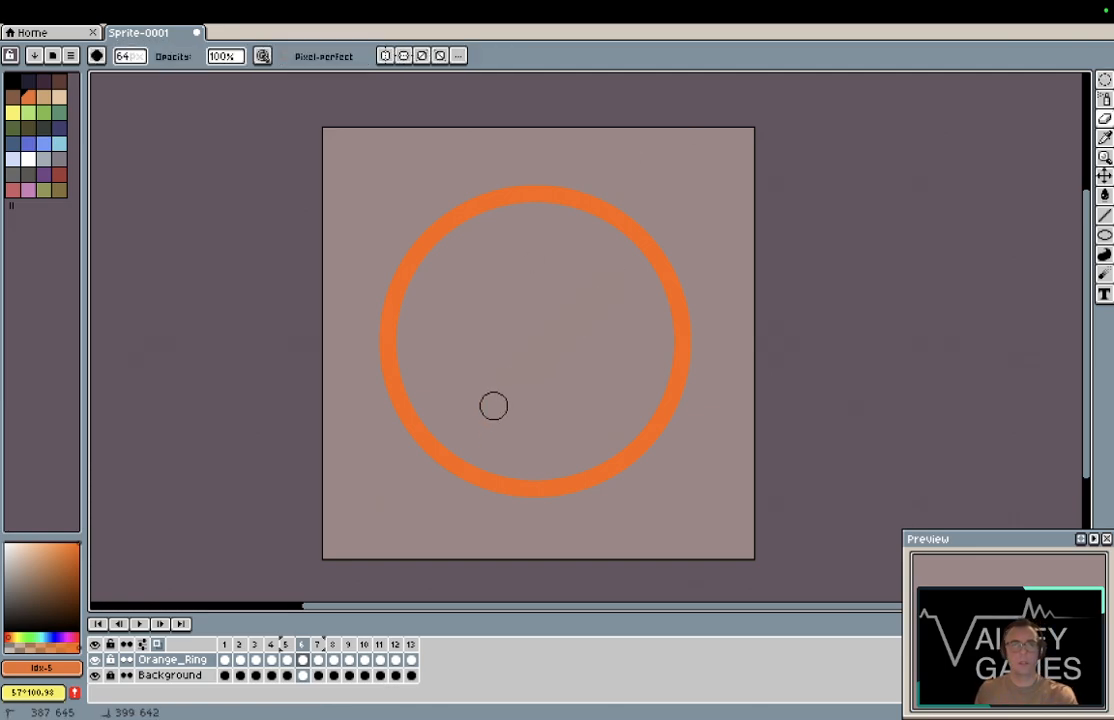
Step: Step back and forth through frames 1 to 7 to check how smoothly the ring grows
key("Left")
key("Right")
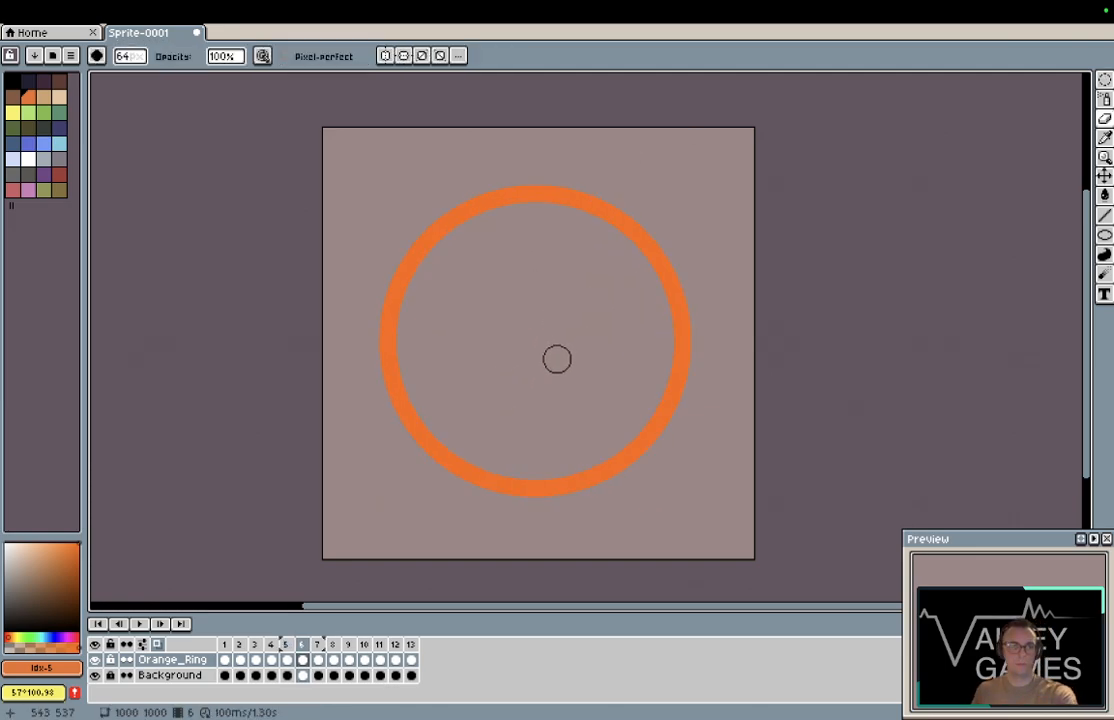
key("Right")
key("Left")
key("Left")
key("Left")
key("Left")
key("Left")
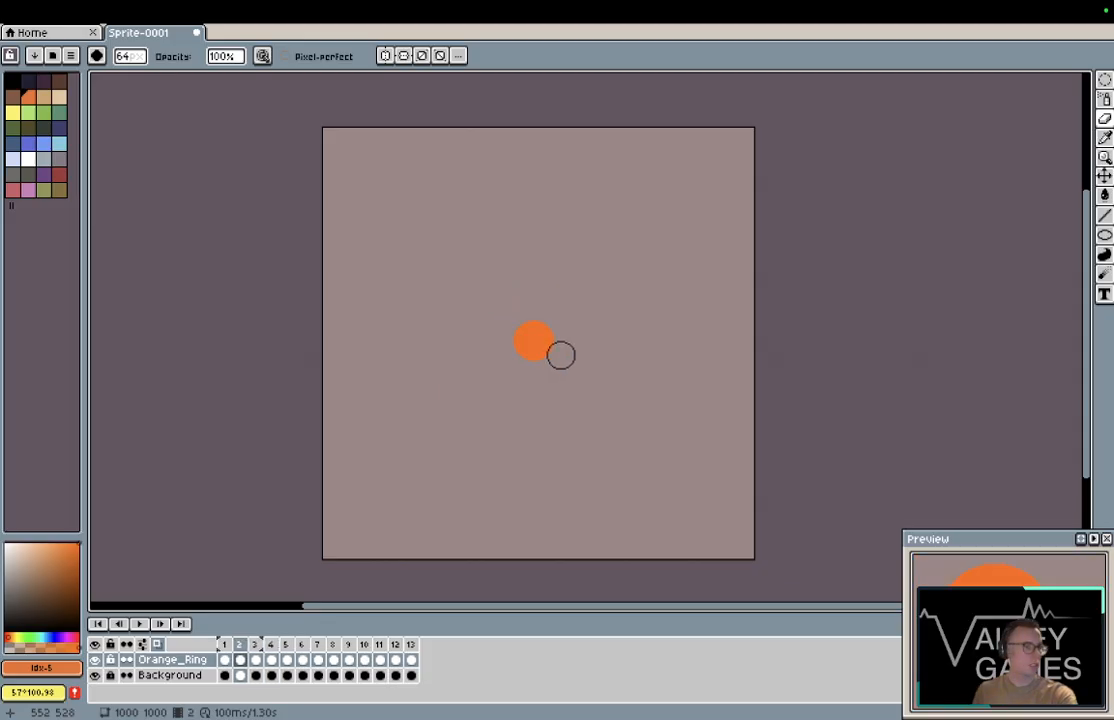
key("Left")
key("Right")
key("Right")
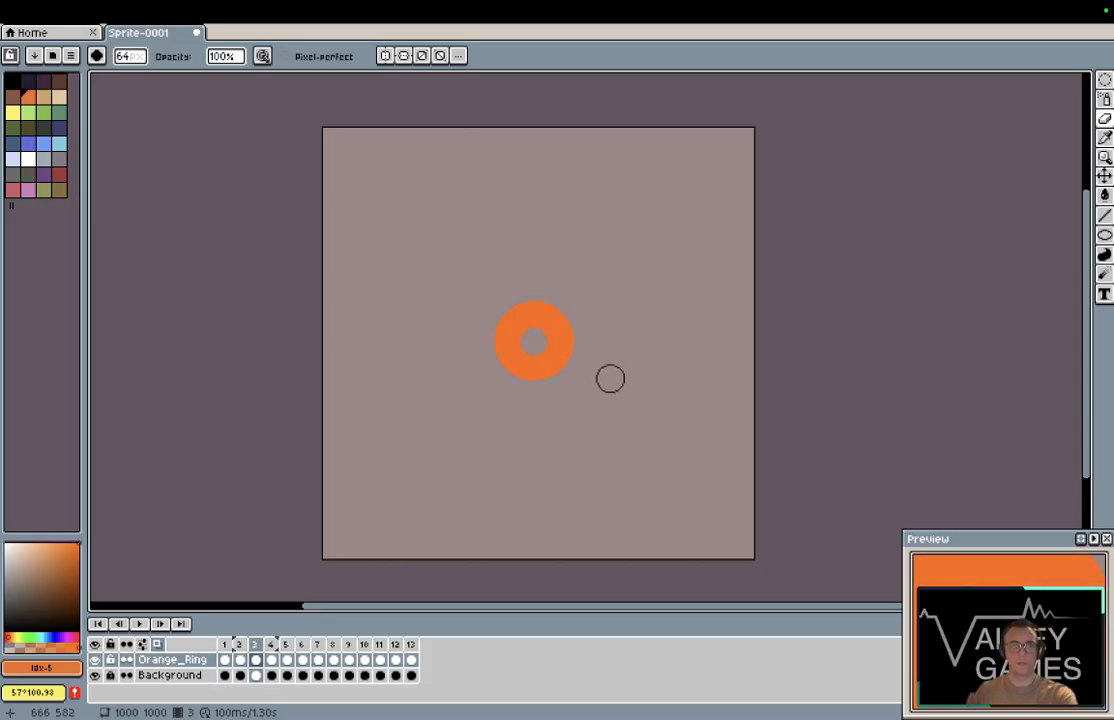
key("Right")
key("Right")
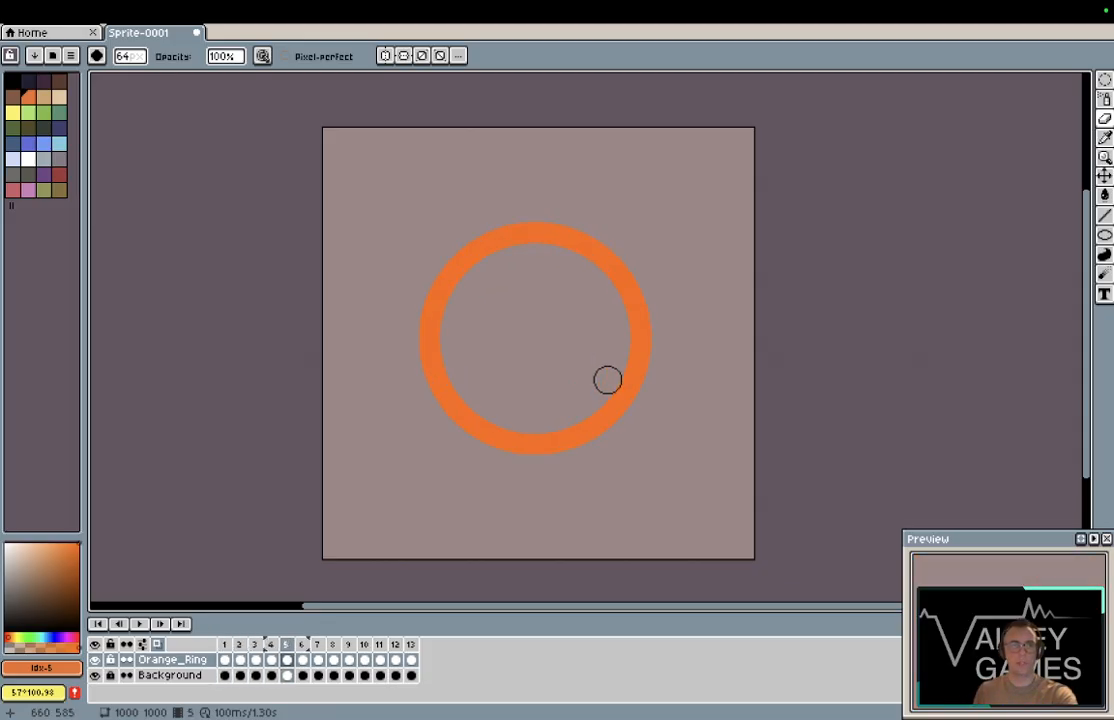
key("Right")
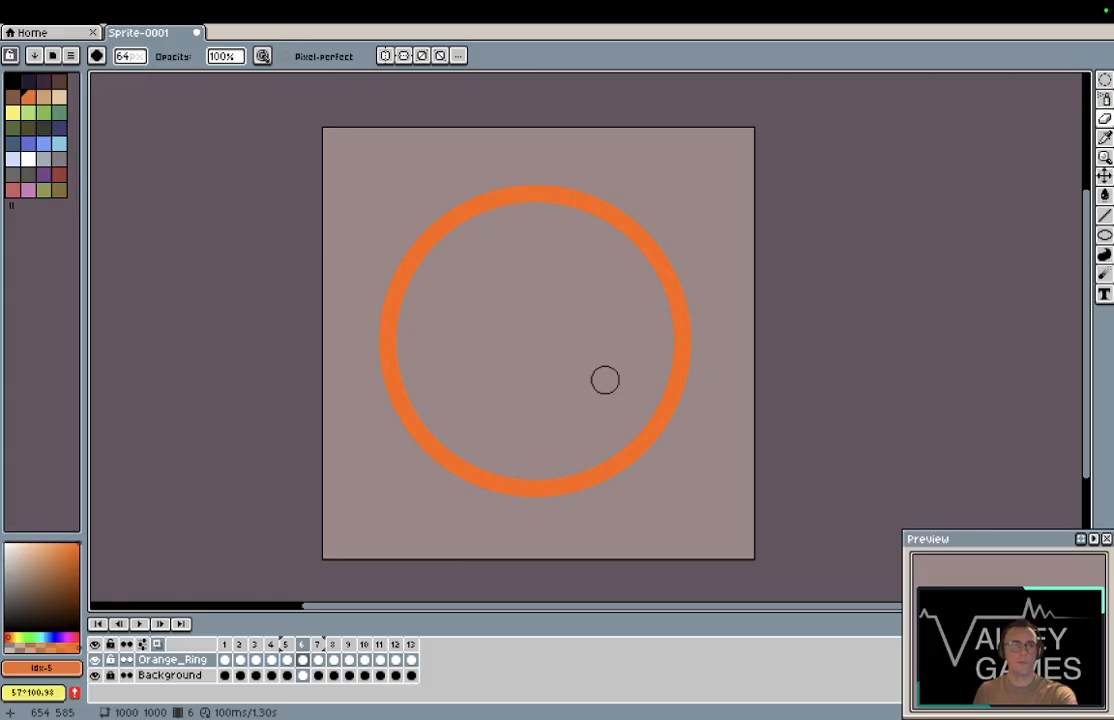
key("Right")
key("Left")
key("Left")
key("Right")
key("Right")
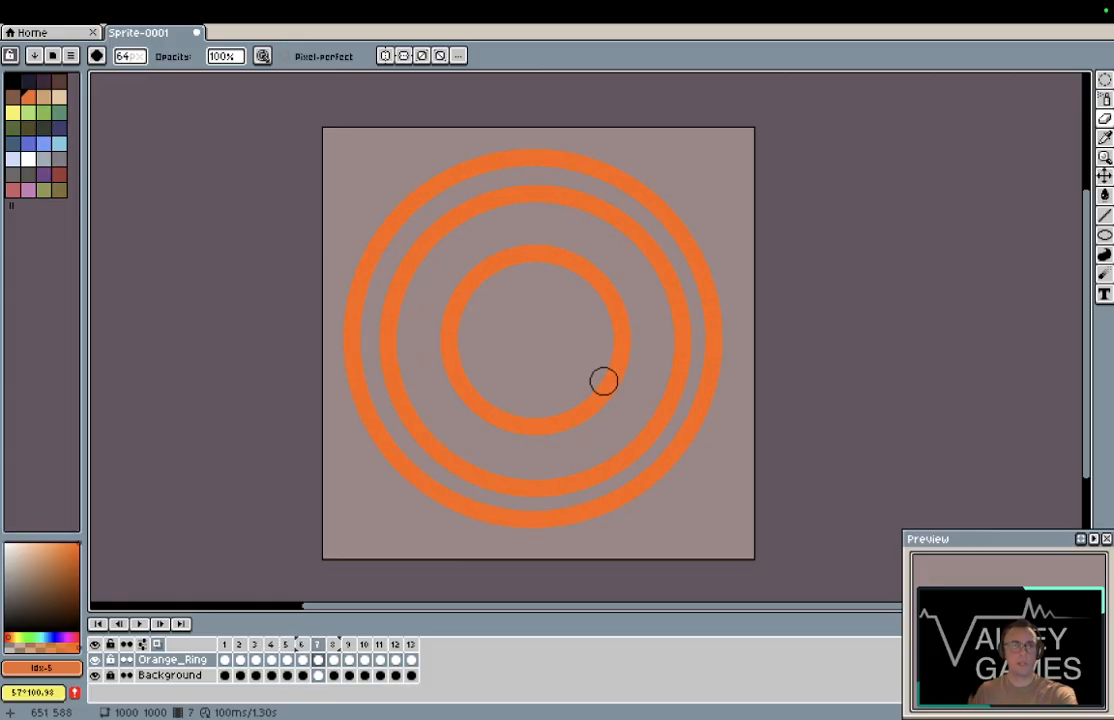
key("Left")
key("Right")
key("Left")
key("Right")
Step: Delete the two inner rings and their leftover sliver in frame 7 using elliptical selections
left_click(1104, 82)
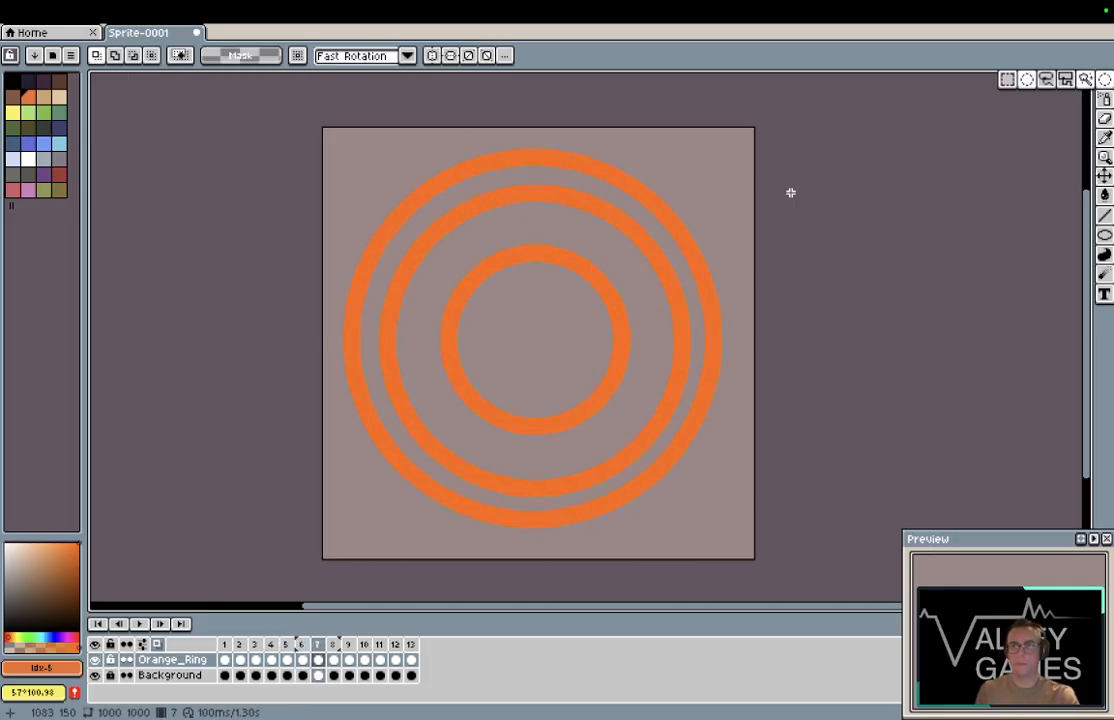
left_click_drag(383, 170, 696, 505)
key("Delete")
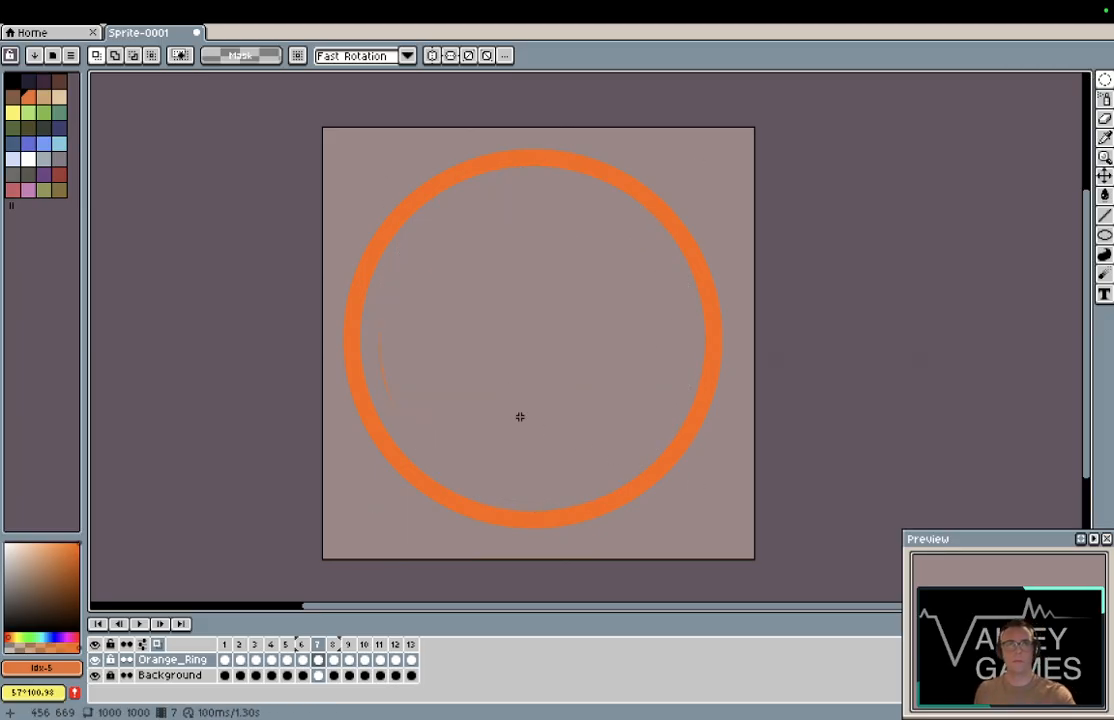
left_click_drag(352, 235, 528, 443)
key("Delete")
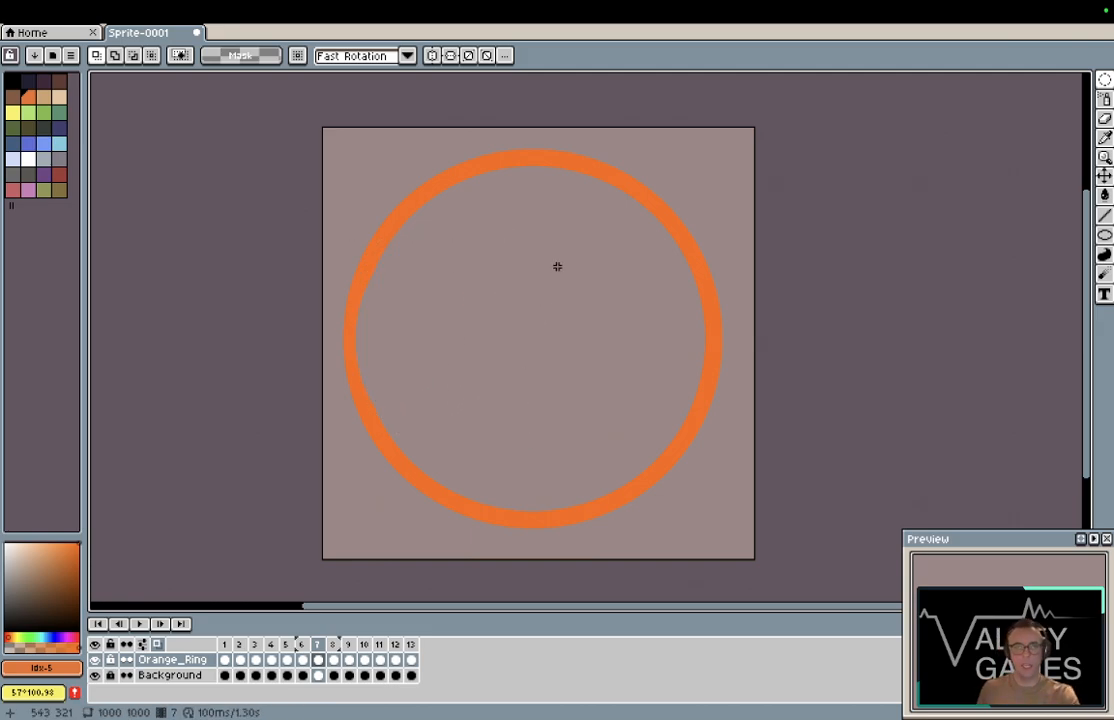
Step: Flip back and forth between frames 6, 7 and 8 to compare their rings
left_click(334, 660)
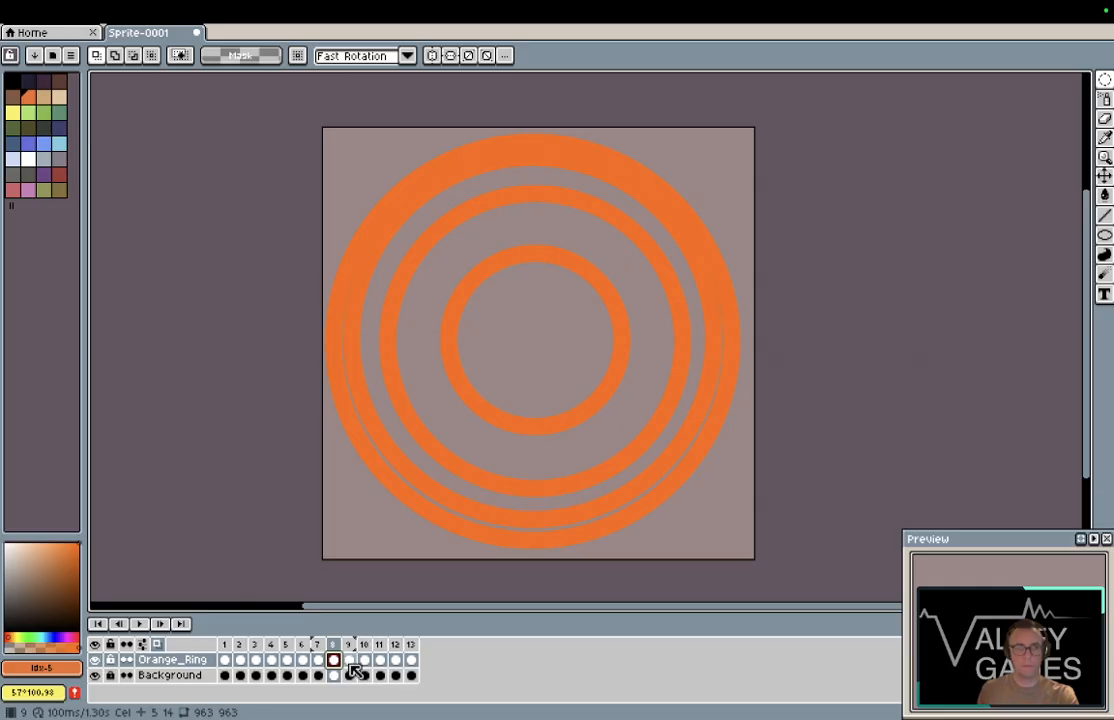
key("Left")
key("Left")
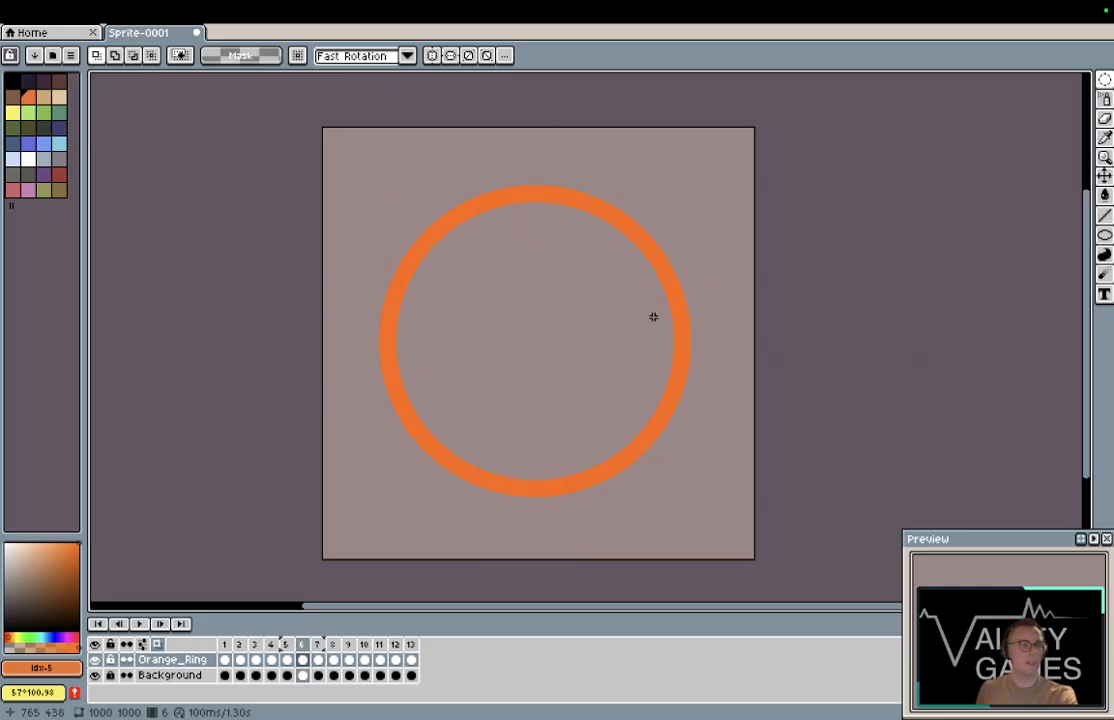
key("Right")
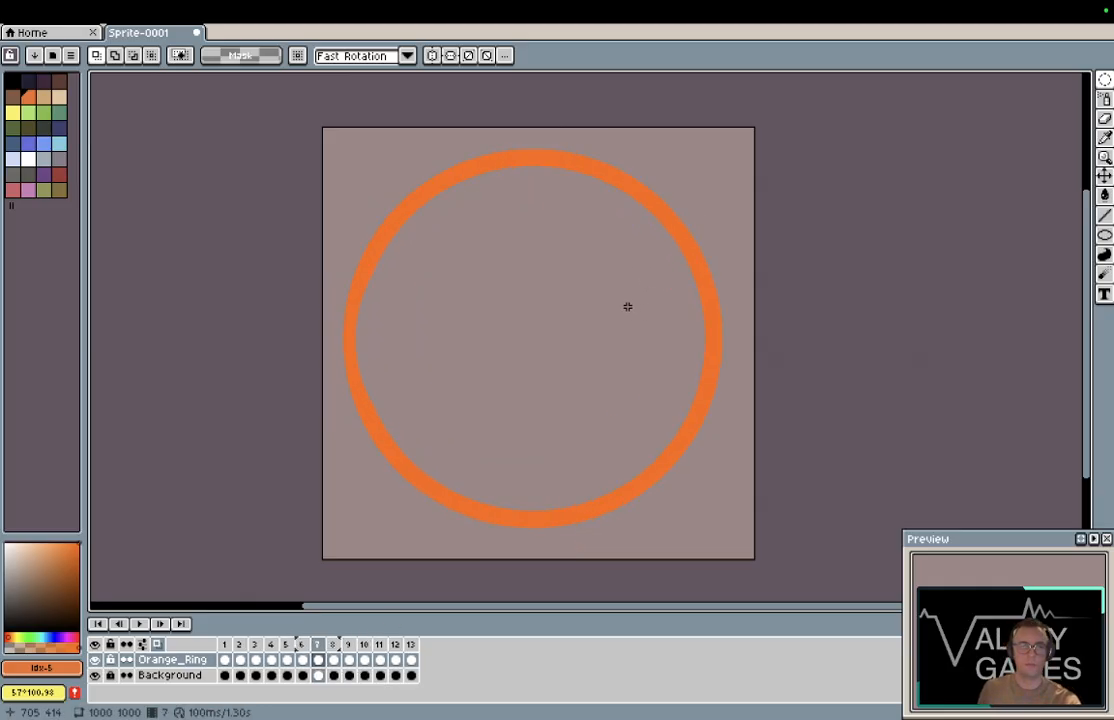
key("Right")
key("Left")
key("Right")
Step: Erase the two inner rings in frame 8 with the 64 px Eraser, keeping the thick outer band
key("e")
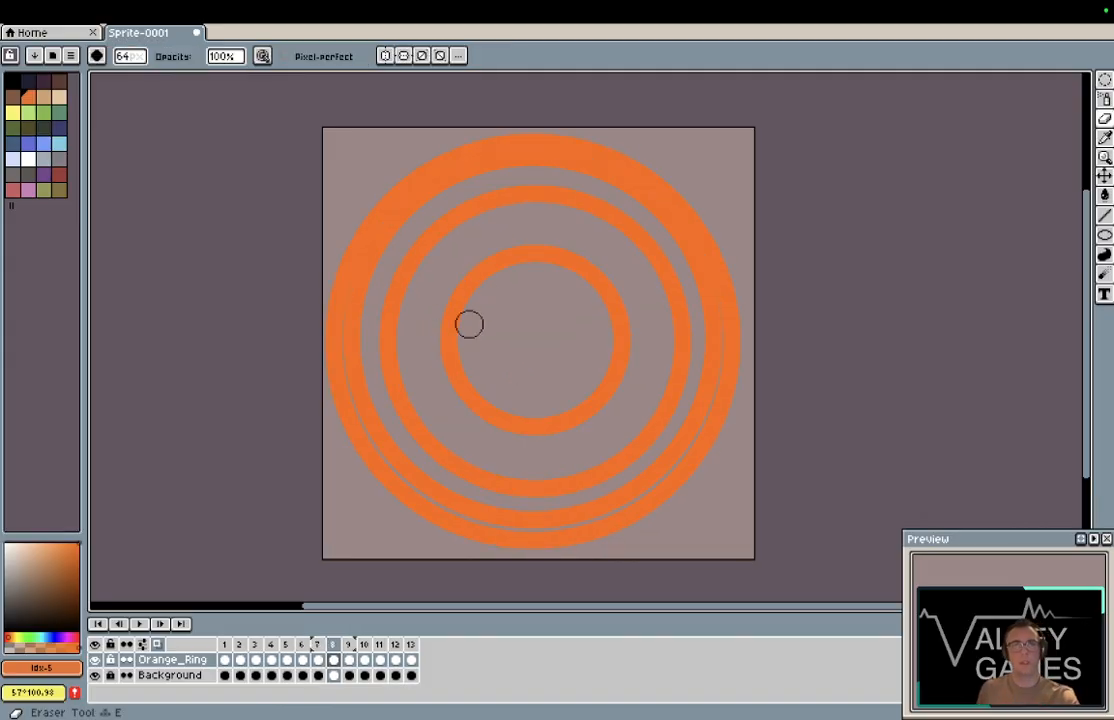
left_click_drag(467, 323, 496, 375)
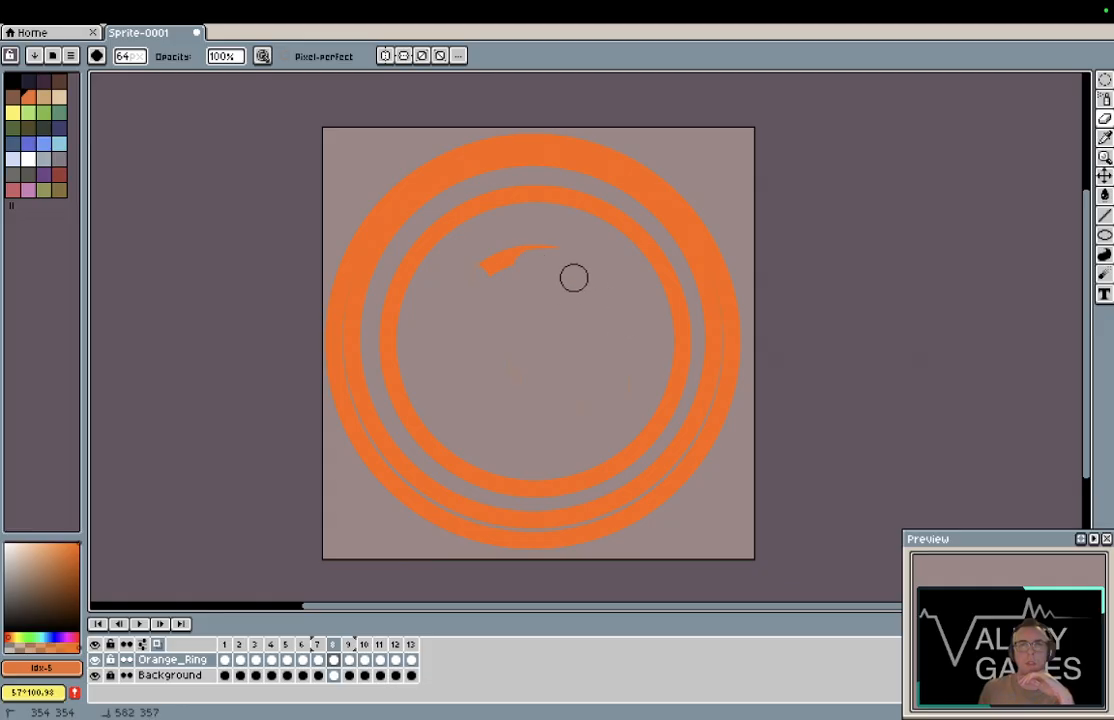
mouse_move(495, 194)
left_mouse_down()
mouse_move(420, 234)
mouse_move(402, 264)
left_mouse_up()
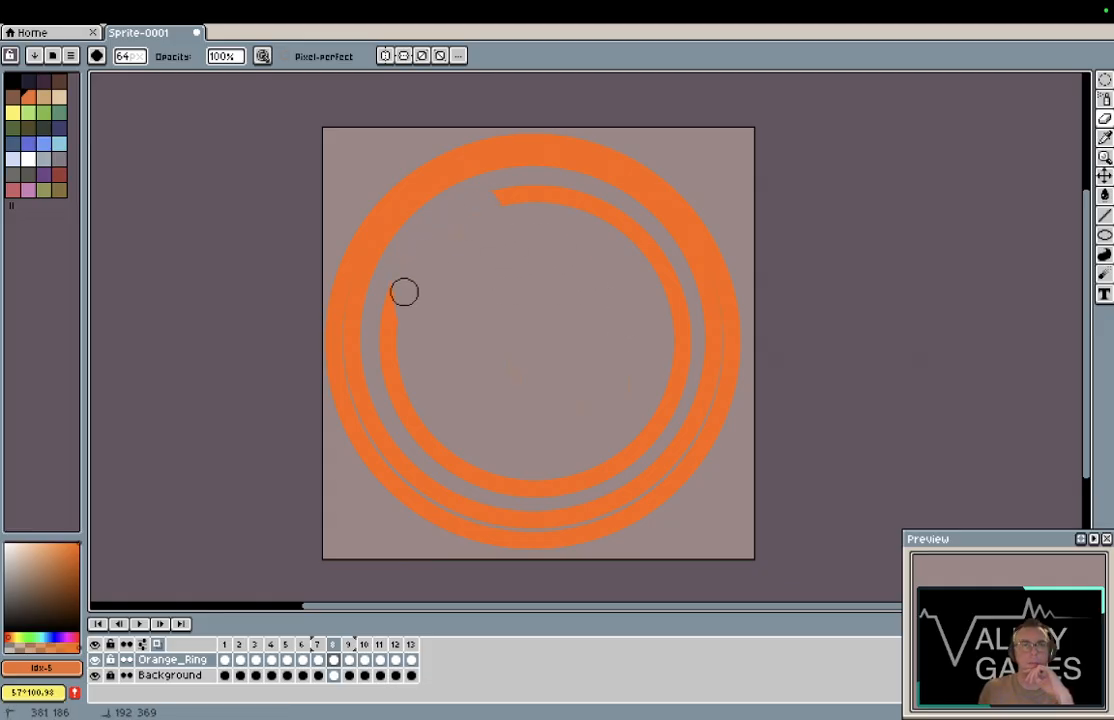
mouse_move(497, 471)
left_mouse_down()
mouse_move(462, 473)
mouse_move(546, 454)
mouse_move(499, 486)
mouse_move(557, 454)
mouse_move(577, 479)
mouse_move(558, 467)
mouse_move(657, 417)
mouse_move(633, 450)
mouse_move(667, 405)
left_mouse_up()
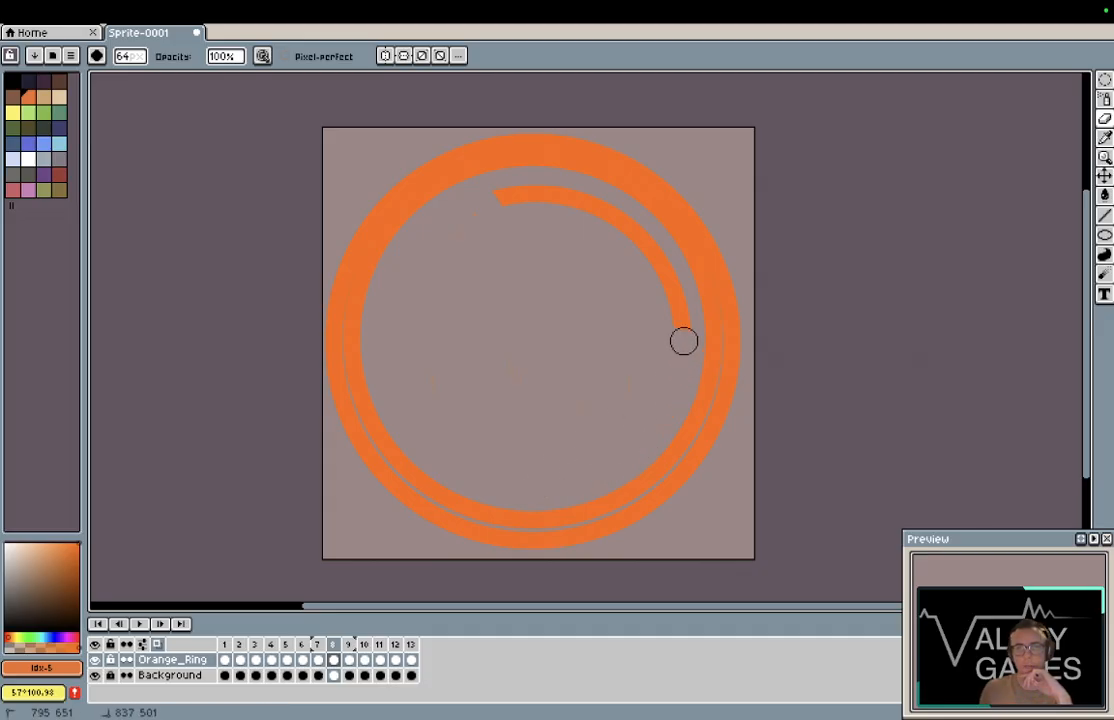
mouse_move(684, 341)
left_mouse_down()
mouse_move(653, 240)
mouse_move(685, 297)
mouse_move(642, 245)
mouse_move(607, 233)
mouse_move(638, 233)
mouse_move(567, 199)
mouse_move(593, 215)
mouse_move(500, 208)
left_mouse_up()
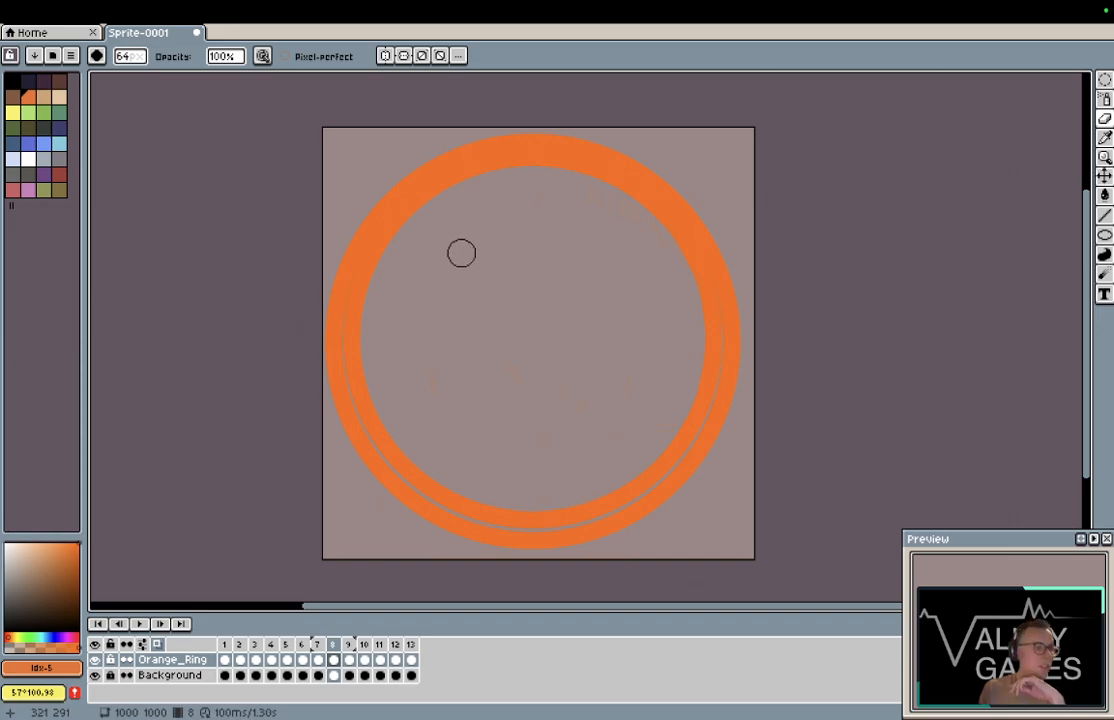
Step: Erase the inner part of the outer band in frame 8, leaving one thin outermost ring, and play the animation
mouse_move(378, 368)
left_mouse_down()
mouse_move(365, 324)
mouse_move(374, 335)
mouse_move(364, 376)
mouse_move(374, 286)
mouse_move(360, 363)
mouse_move(359, 311)
left_mouse_up()
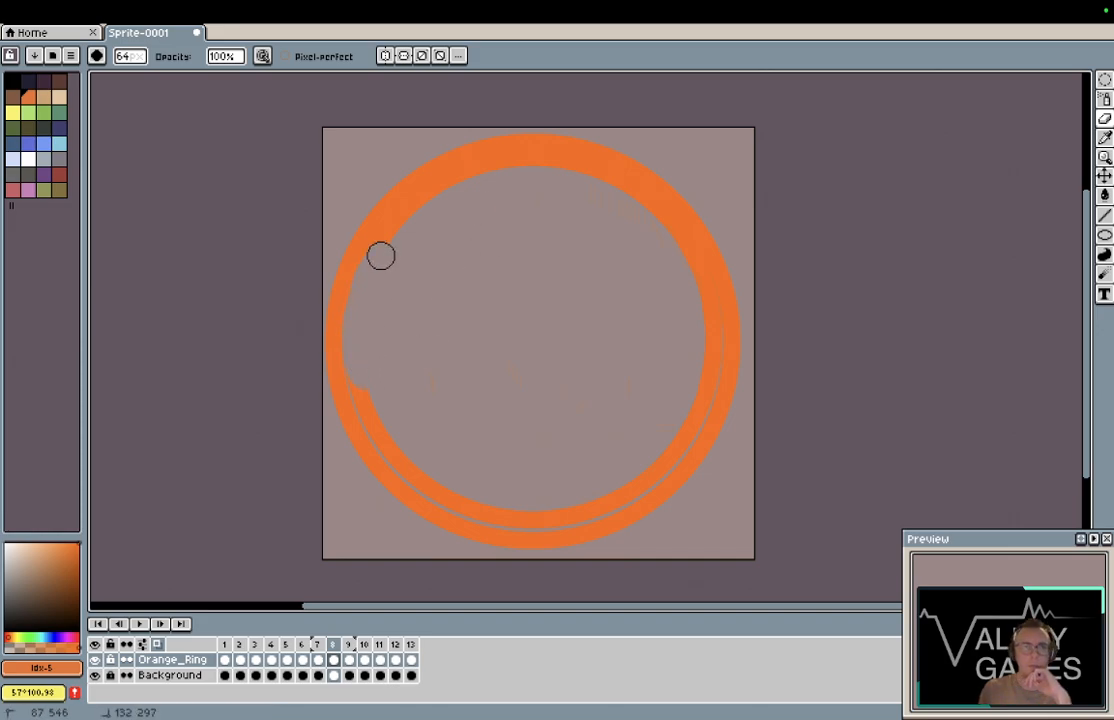
left_click_drag(484, 176, 549, 167)
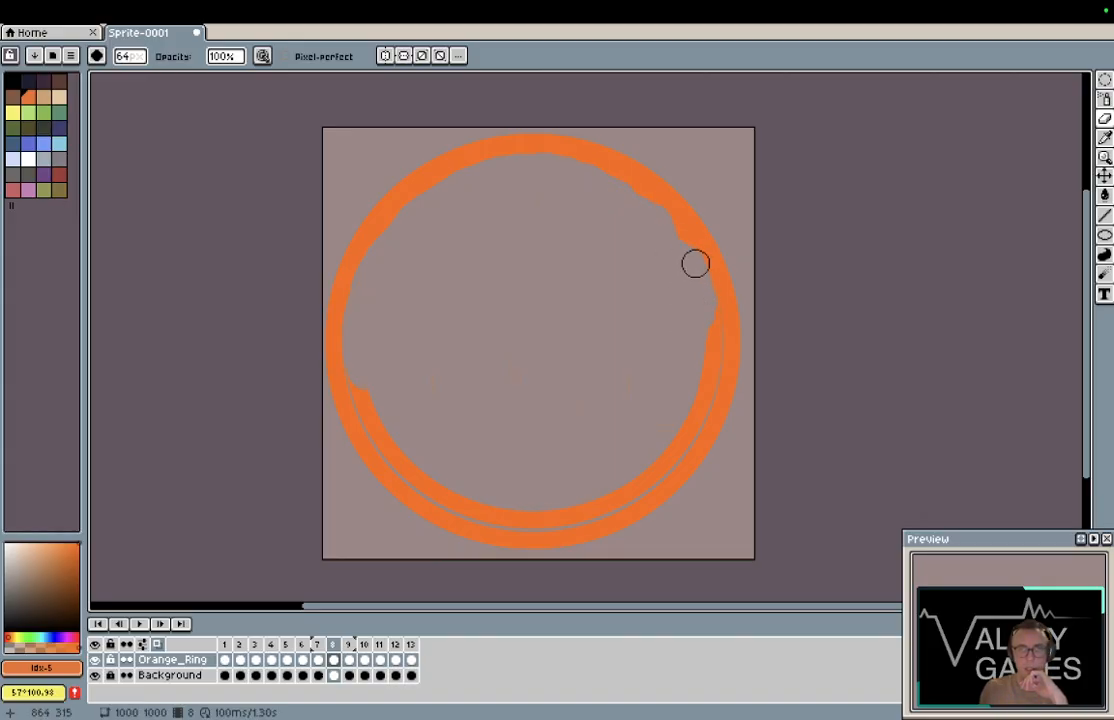
left_click_drag(697, 363, 692, 382)
mouse_move(706, 262)
left_mouse_down()
mouse_move(709, 338)
mouse_move(696, 388)
left_mouse_up()
left_click_drag(708, 334, 679, 429)
left_click_drag(706, 358, 683, 430)
mouse_move(703, 397)
left_mouse_down()
mouse_move(683, 429)
mouse_move(638, 451)
mouse_move(687, 426)
mouse_move(643, 470)
mouse_move(659, 459)
mouse_move(598, 483)
mouse_move(660, 466)
mouse_move(603, 499)
mouse_move(630, 479)
mouse_move(528, 503)
mouse_move(623, 496)
mouse_move(552, 522)
mouse_move(564, 502)
mouse_move(479, 506)
mouse_move(522, 505)
mouse_move(435, 492)
mouse_move(454, 462)
mouse_move(451, 499)
mouse_move(374, 422)
mouse_move(412, 470)
mouse_move(358, 365)
left_mouse_up()
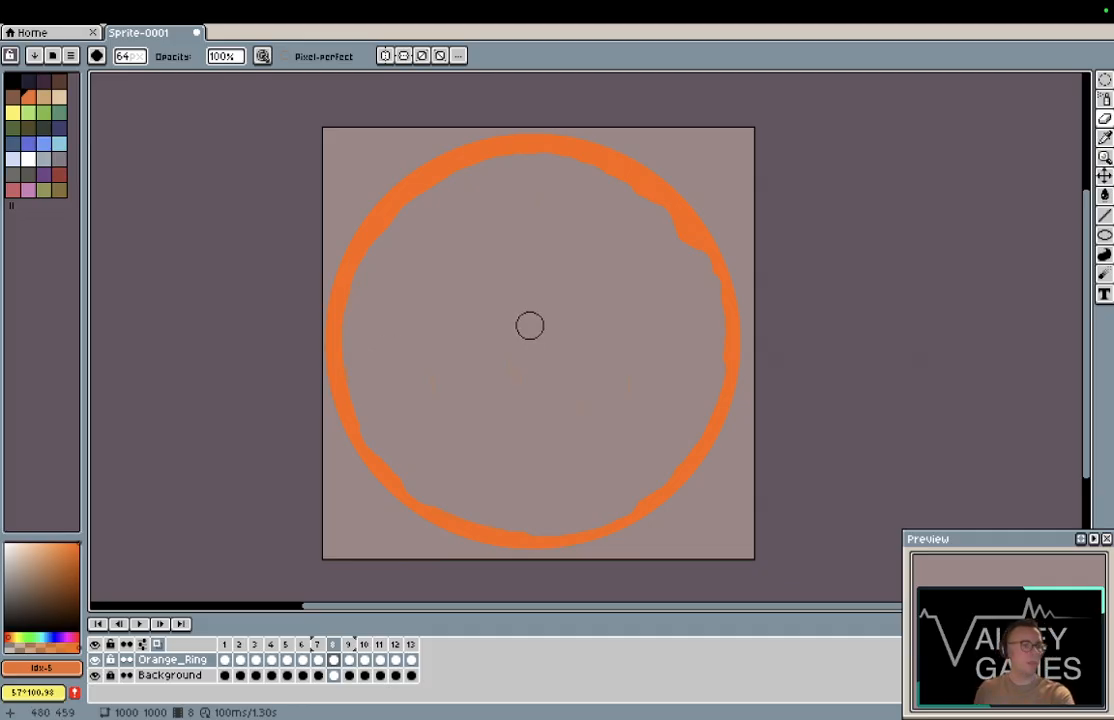
key("Return")
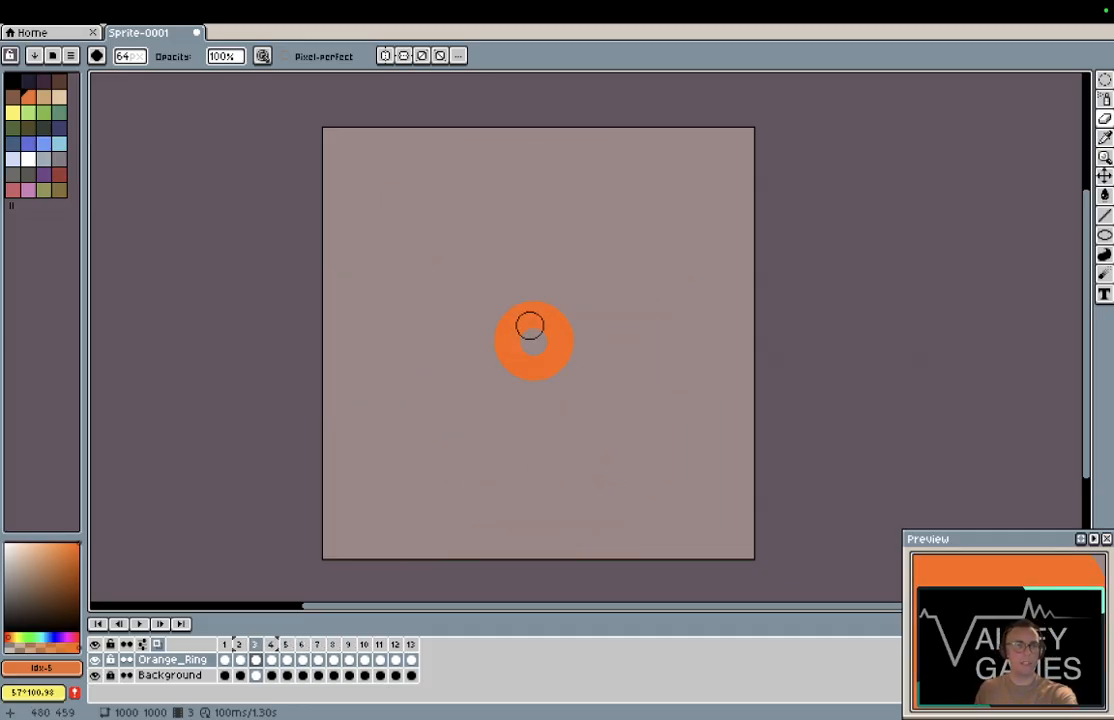
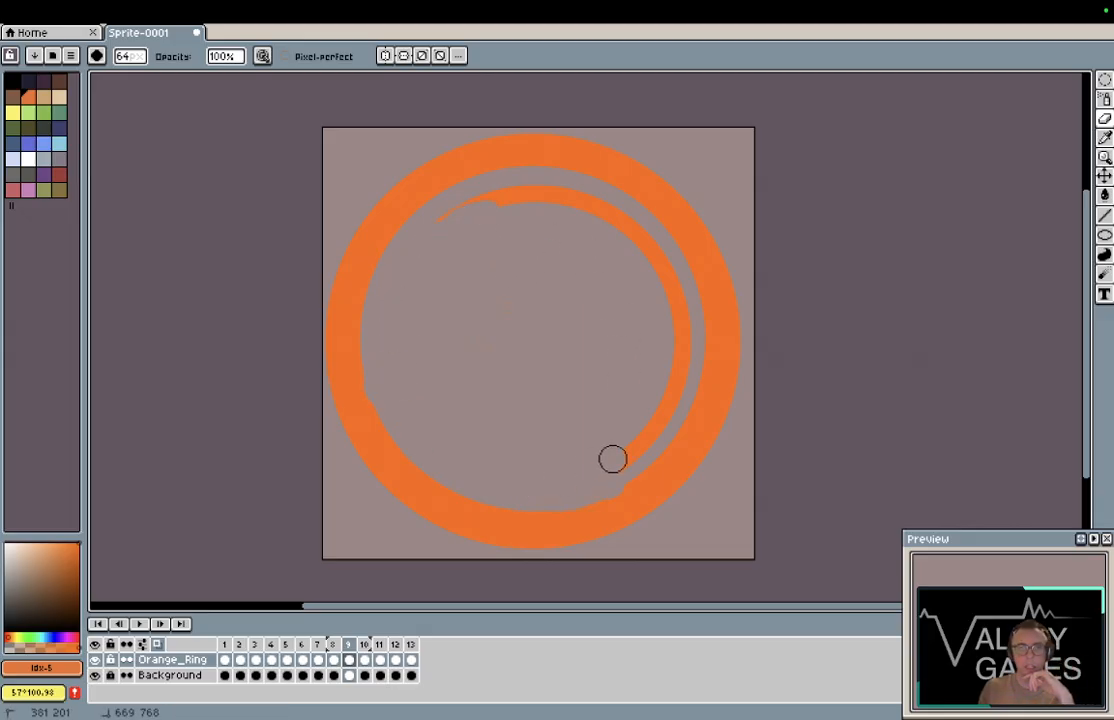
Step: Erase the remaining inner ring in frame 9, leaving only the thick outer ring, and compare it with frame 10
mouse_move(633, 445)
left_mouse_down()
mouse_move(680, 343)
mouse_move(671, 387)
mouse_move(663, 267)
mouse_move(644, 233)
mouse_move(580, 192)
mouse_move(523, 189)
left_mouse_up()
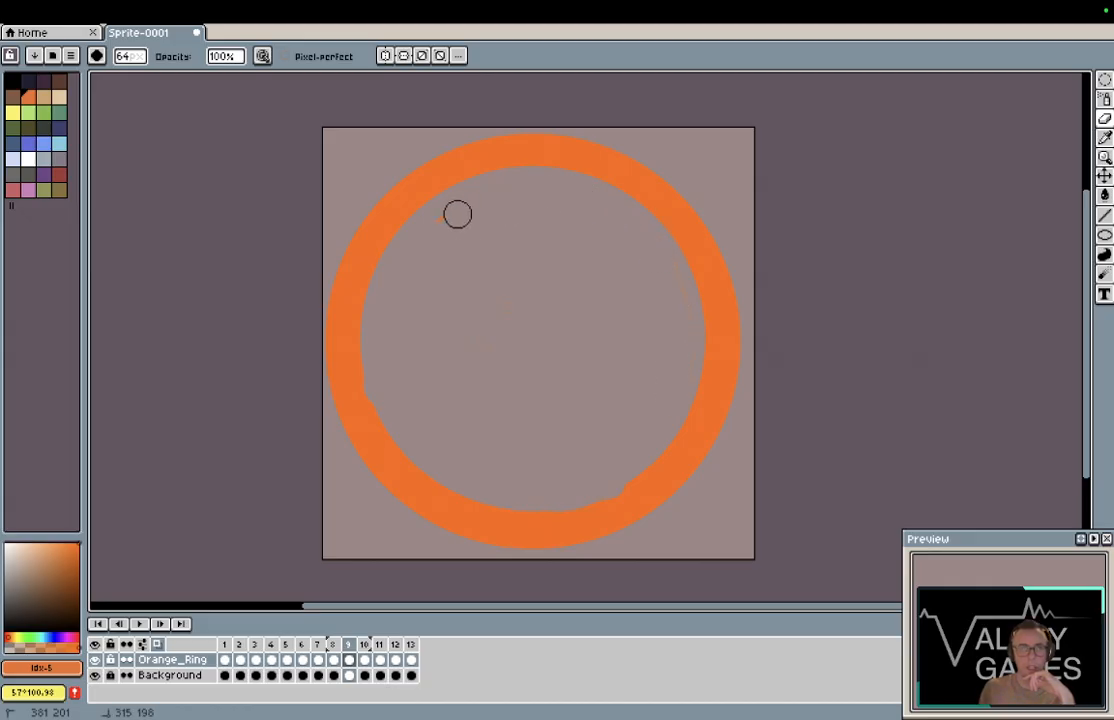
key("Return")
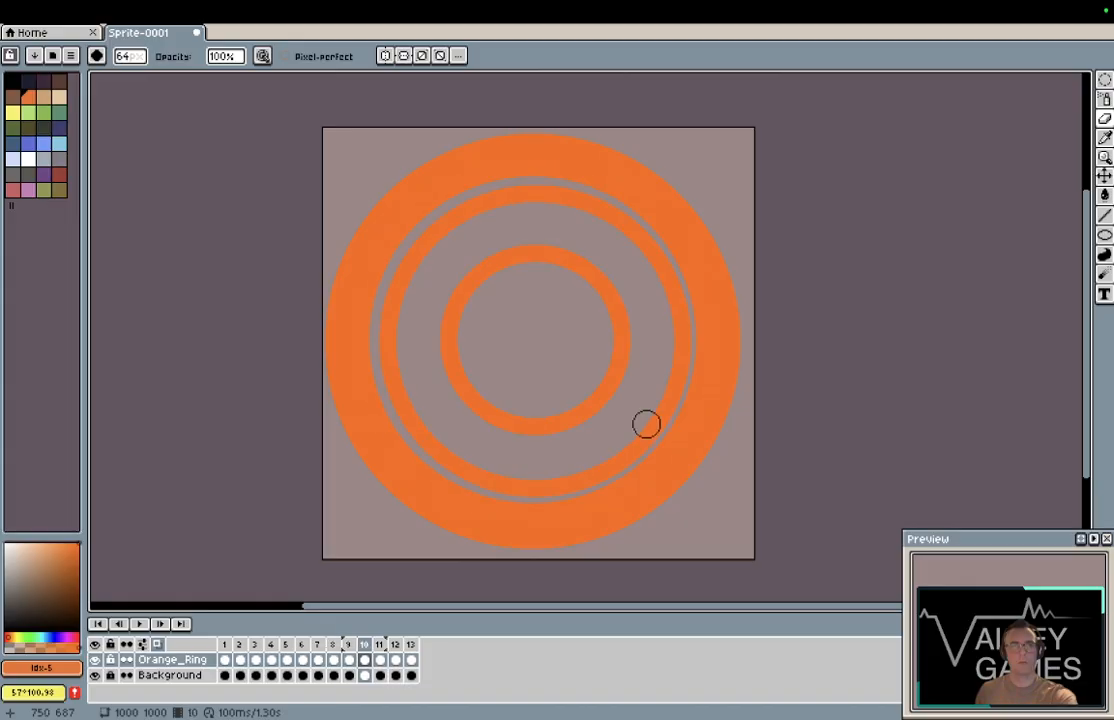
key("Left")
key("Right")
Step: Erase the innermost ring and the left and lower parts of the thick outer ring in frame 10
mouse_move(461, 289)
left_mouse_down()
mouse_move(444, 348)
mouse_move(480, 274)
mouse_move(572, 266)
mouse_move(624, 323)
mouse_move(620, 368)
mouse_move(499, 434)
mouse_move(459, 364)
left_mouse_up()
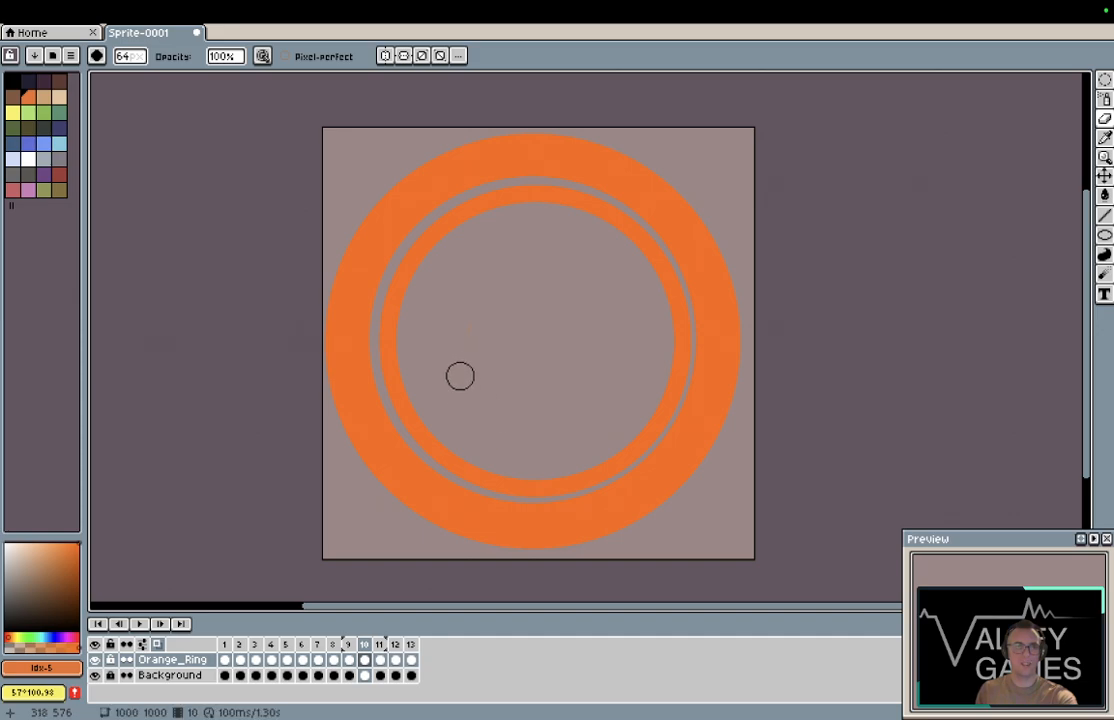
mouse_move(347, 358)
left_mouse_down()
mouse_move(379, 245)
mouse_move(346, 309)
mouse_move(368, 231)
left_mouse_up()
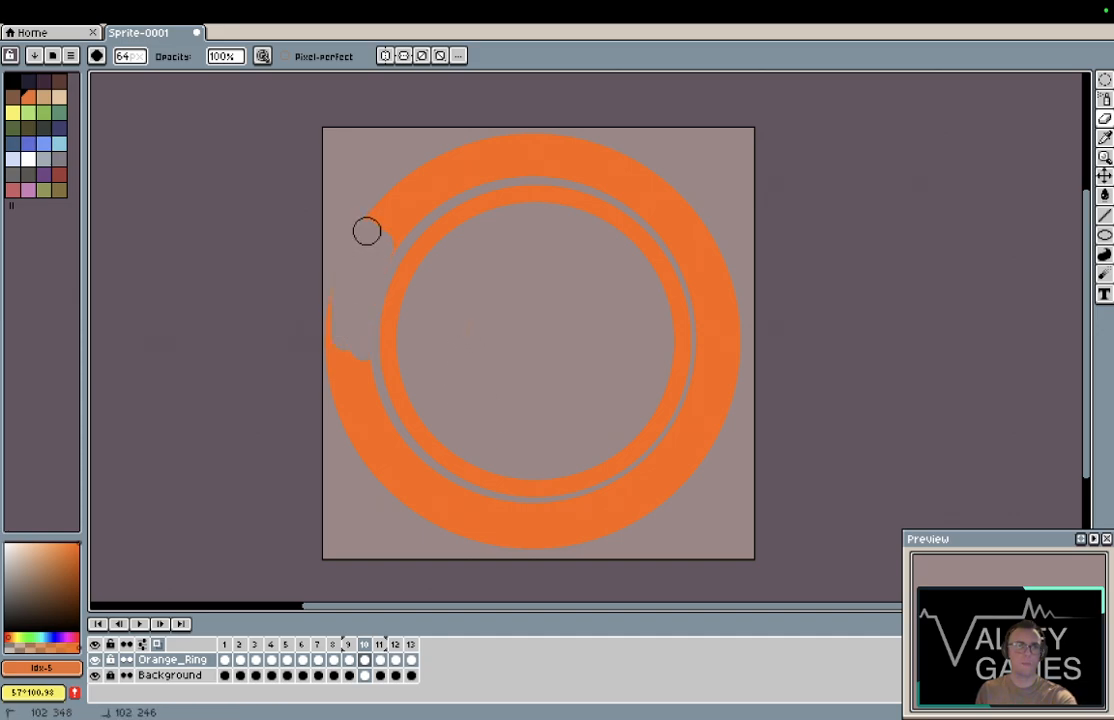
mouse_move(366, 380)
left_mouse_down()
mouse_move(342, 407)
mouse_move(374, 486)
mouse_move(359, 438)
mouse_move(406, 493)
left_mouse_up()
mouse_move(686, 512)
left_mouse_down()
mouse_move(550, 522)
mouse_move(462, 506)
mouse_move(400, 439)
mouse_move(404, 470)
mouse_move(459, 471)
mouse_move(501, 500)
left_mouse_up()
key("ctrl+z")
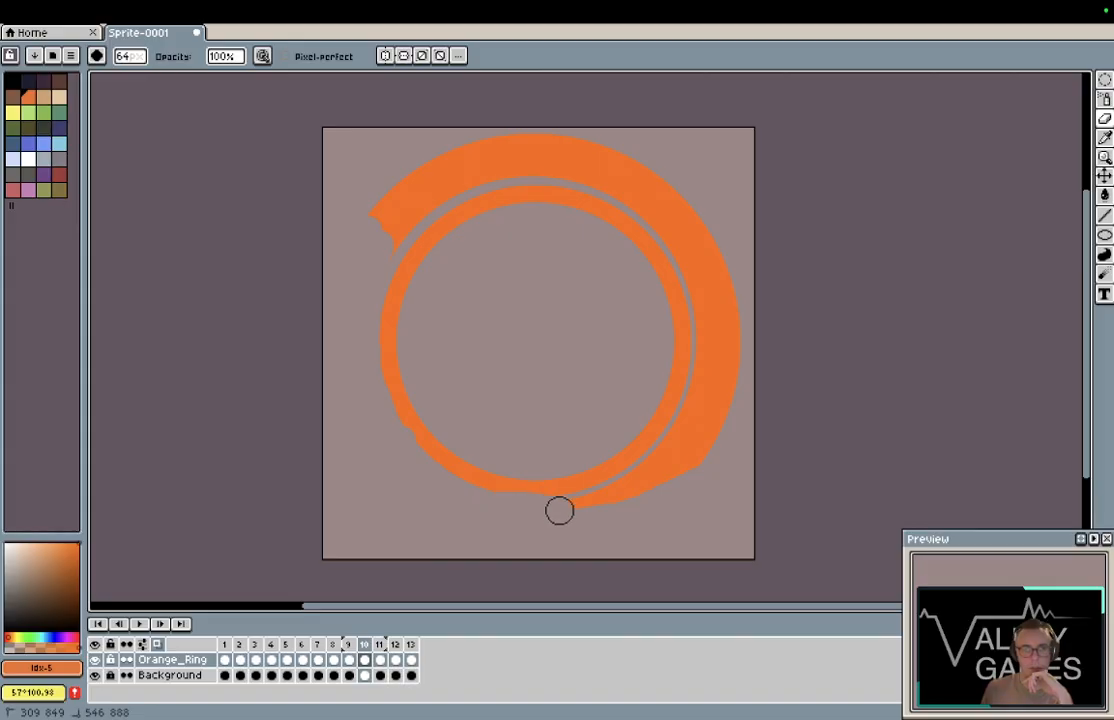
Step: Erase the right and upper parts of the thick outer ring in frame 10, undoing the stroke that cuts into the middle ring
mouse_move(659, 476)
left_mouse_down()
mouse_move(713, 399)
mouse_move(737, 327)
mouse_move(713, 426)
mouse_move(648, 487)
mouse_move(638, 480)
mouse_move(591, 505)
mouse_move(649, 471)
mouse_move(699, 407)
left_mouse_up()
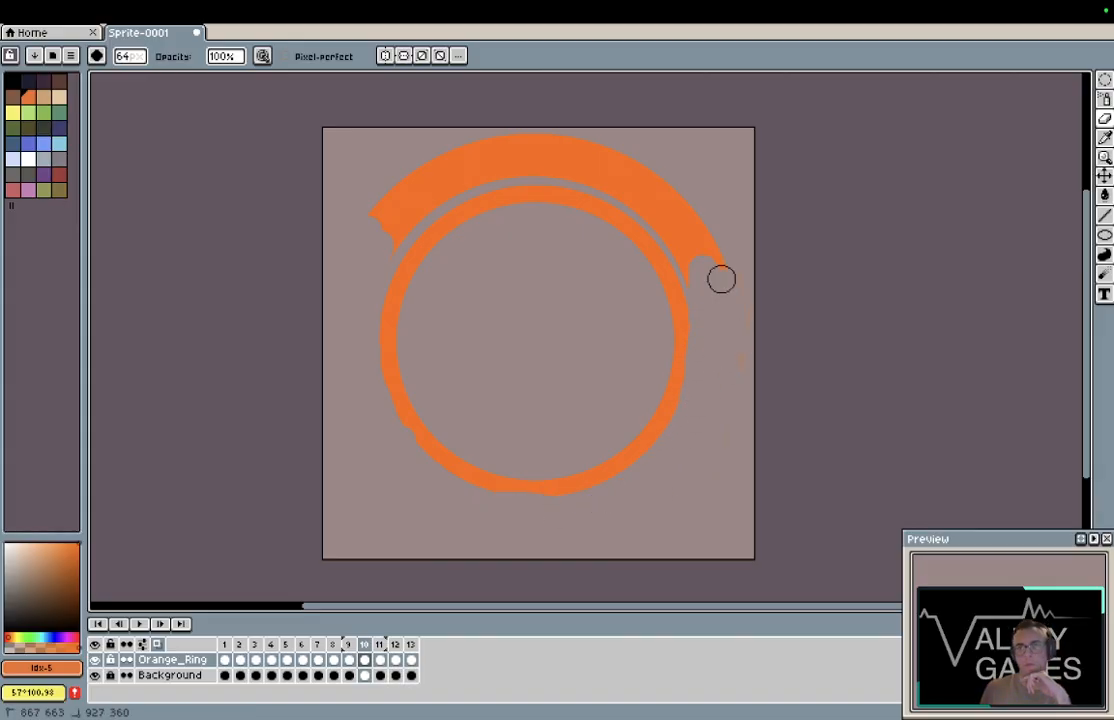
mouse_move(721, 279)
left_mouse_down()
mouse_move(678, 179)
mouse_move(574, 109)
left_mouse_up()
left_click_drag(678, 198, 657, 187)
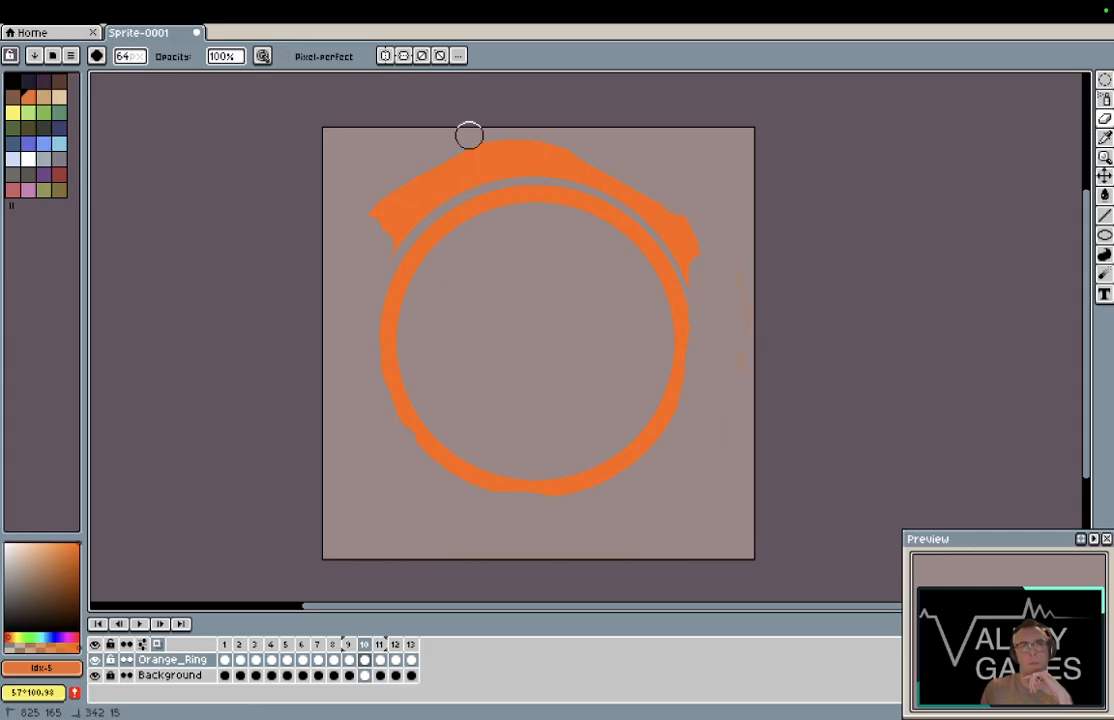
left_click_drag(401, 215, 509, 151)
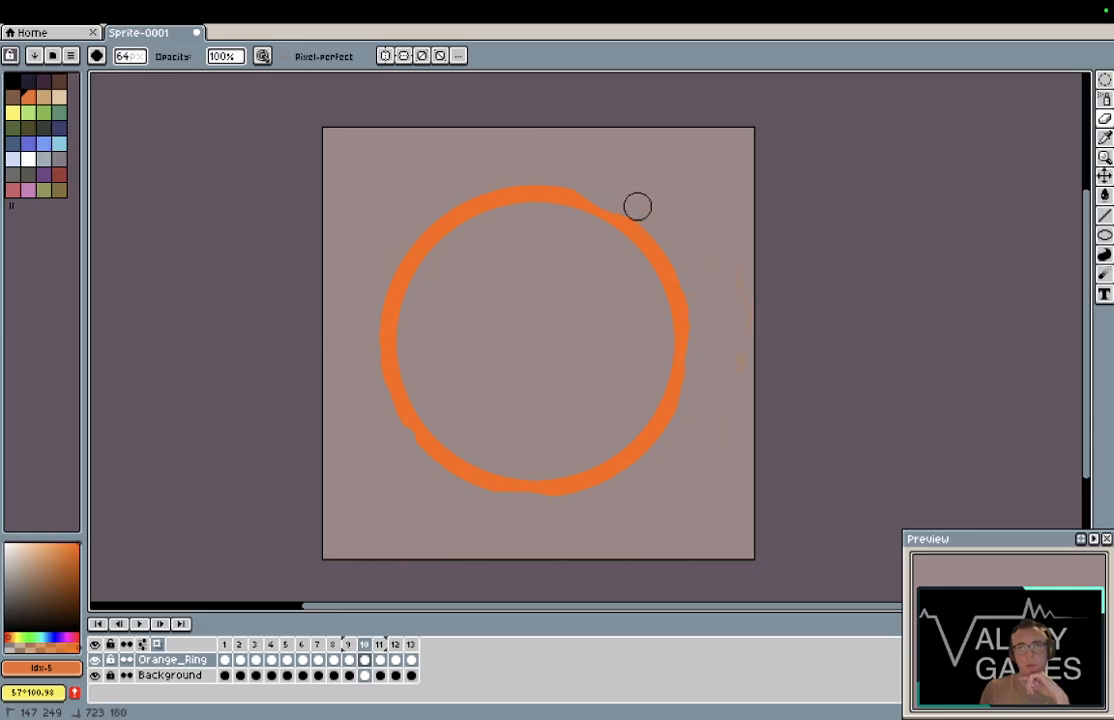
left_click_drag(637, 206, 650, 214)
key("ctrl+z")
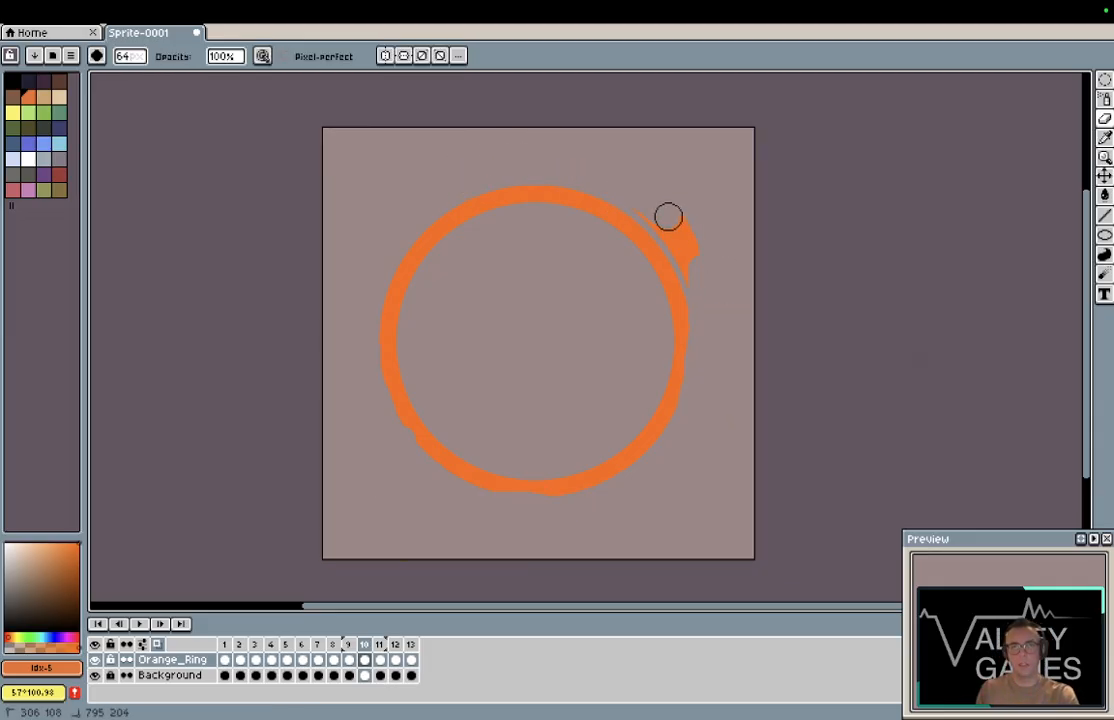
left_click_drag(668, 216, 704, 284)
left_click_drag(641, 202, 692, 261)
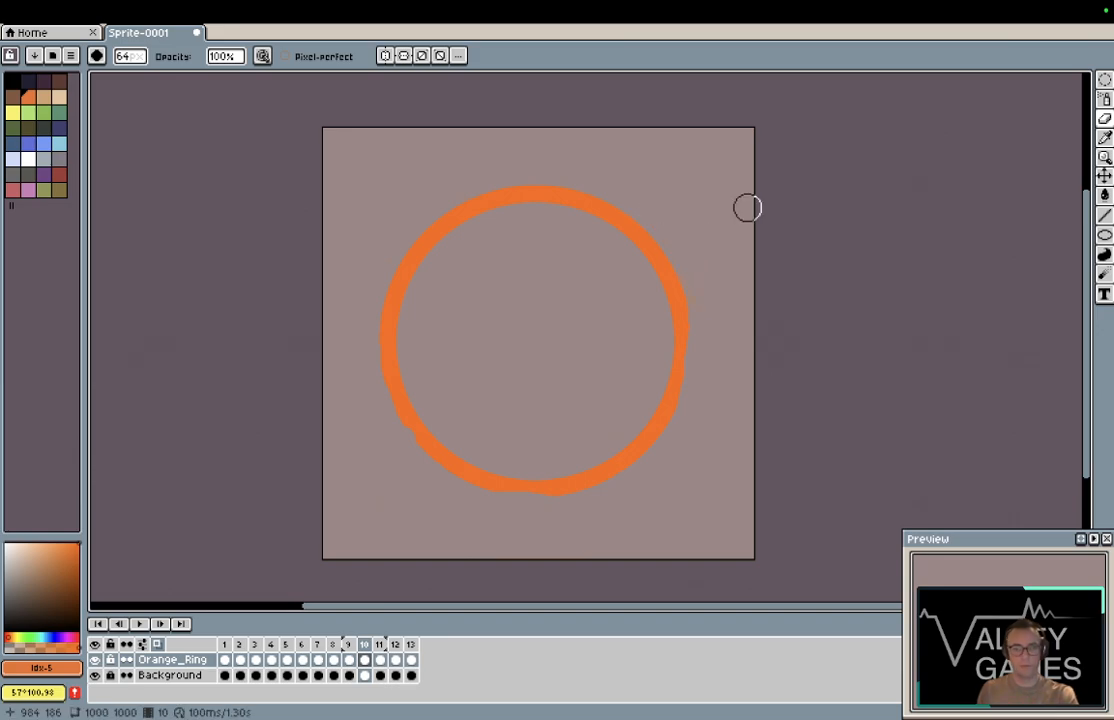
Step: Step back and forth through frames 7 to 11 to check how the rings progress
key("Right")
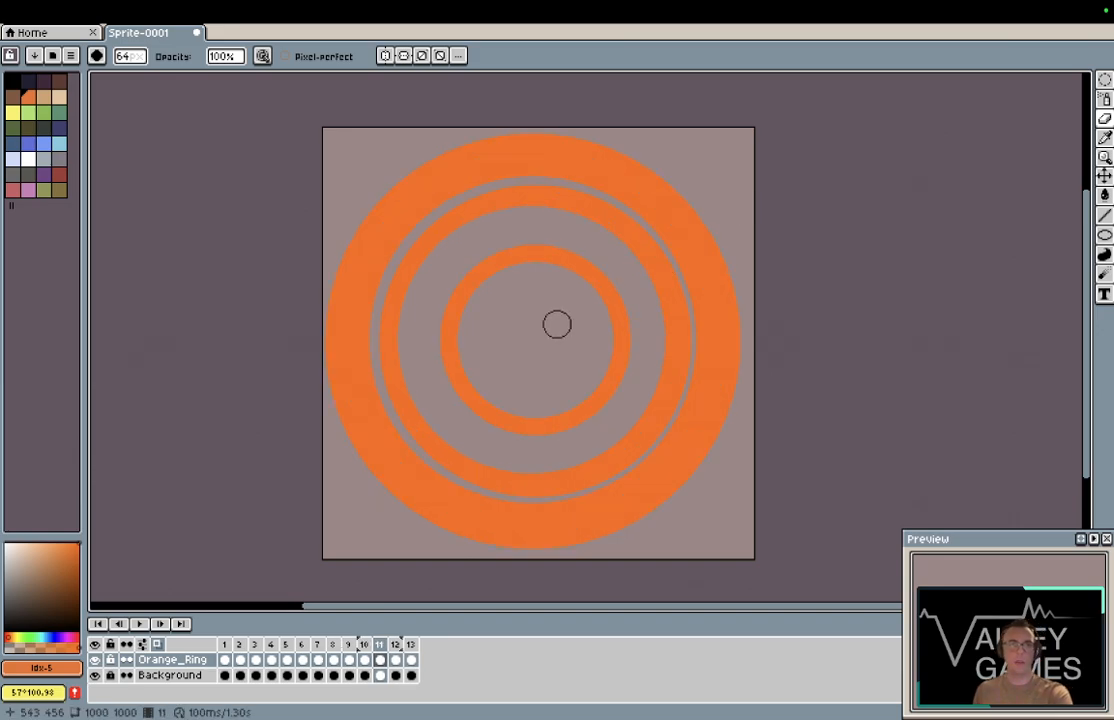
key("Left")
key("Left")
key("Left")
key("Left")
key("Left")
key("Left")
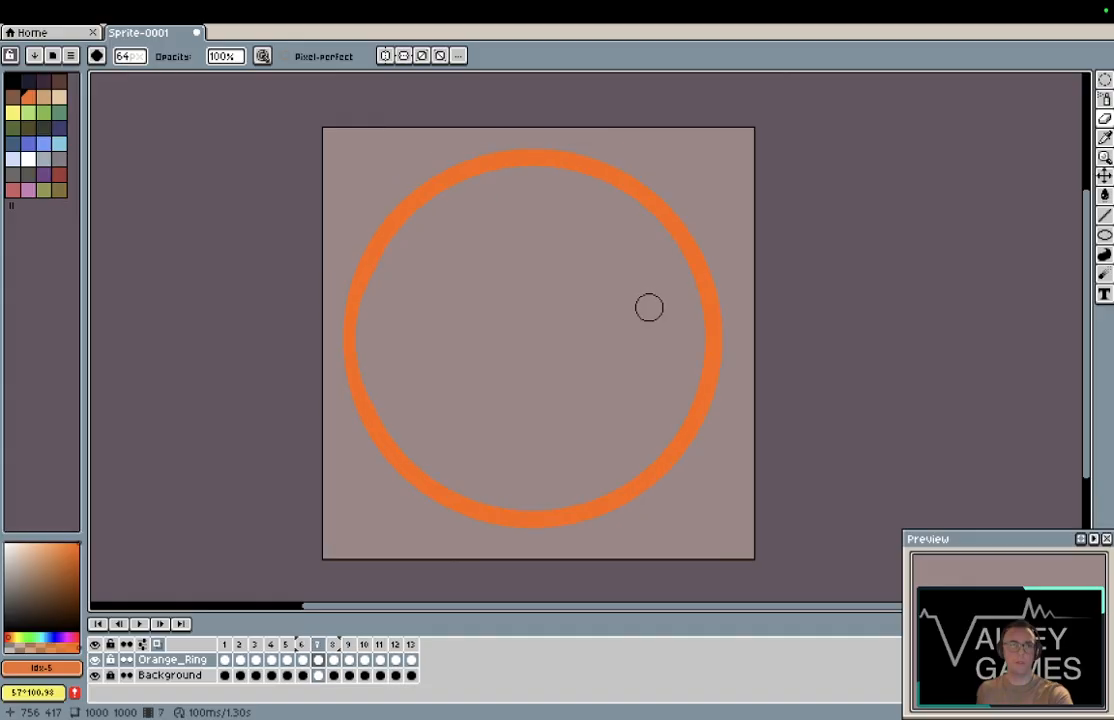
key("Right")
key("Right")
key("Right")
key("Right")
key("Right")
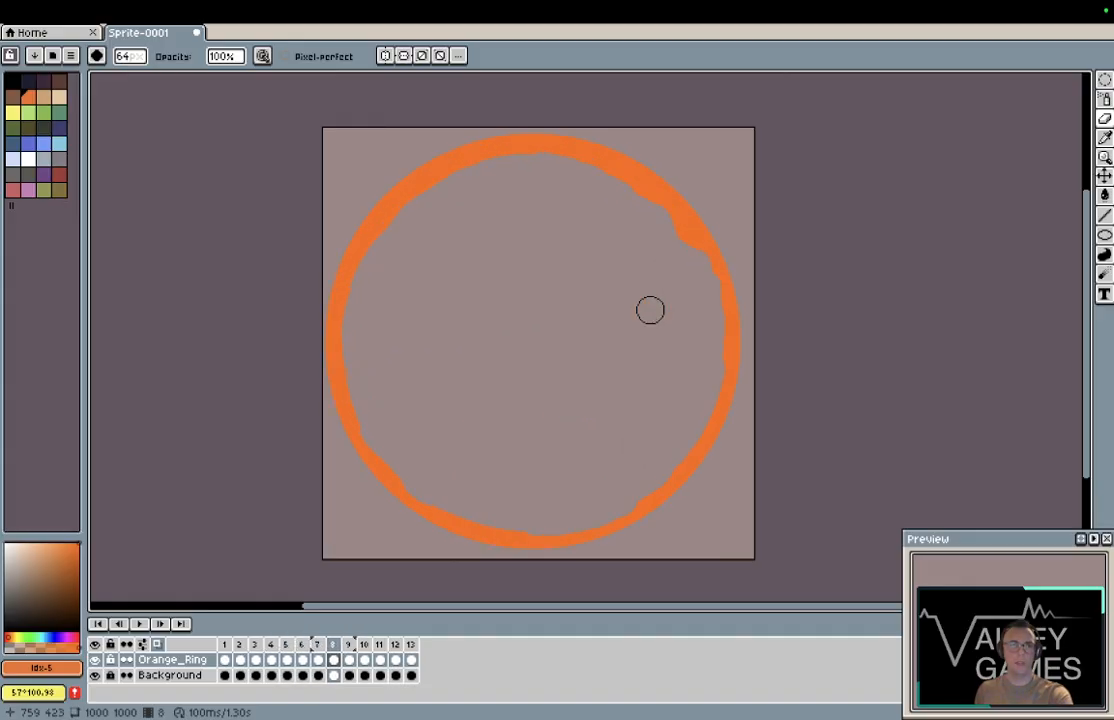
key("Right")
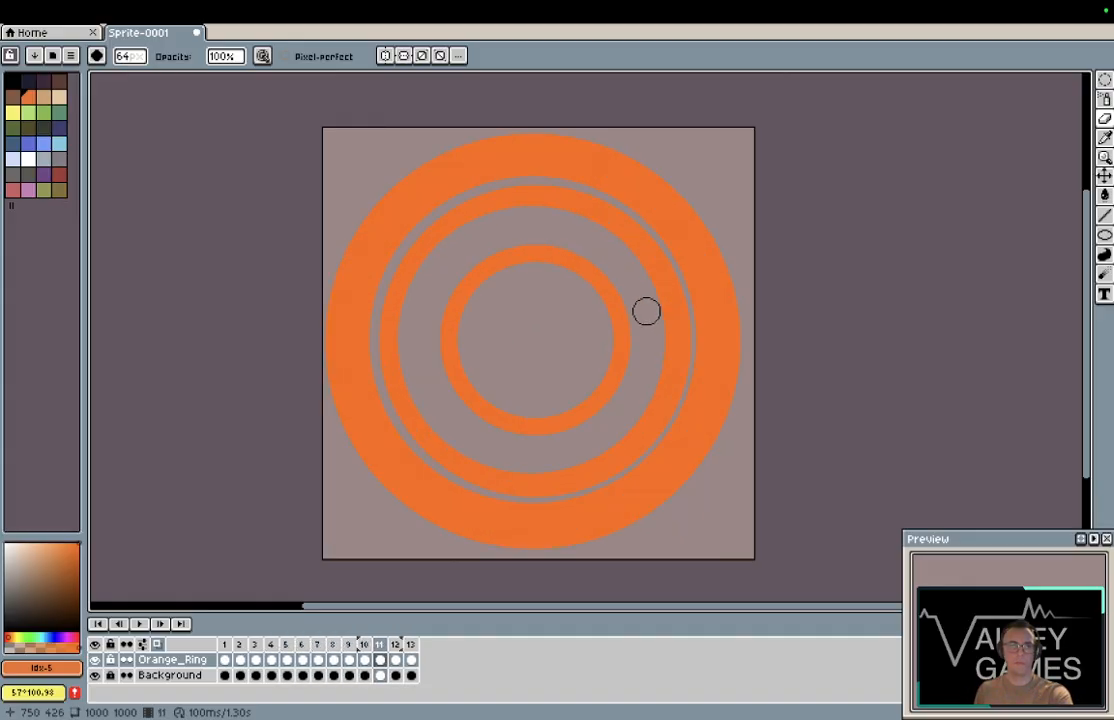
key("Left")
key("Right")
Step: Erase the lower portions of the thick outer ring and the middle ring in frame 11
left_click_drag(548, 438, 557, 529)
scroll(590, 490, "down", 4)
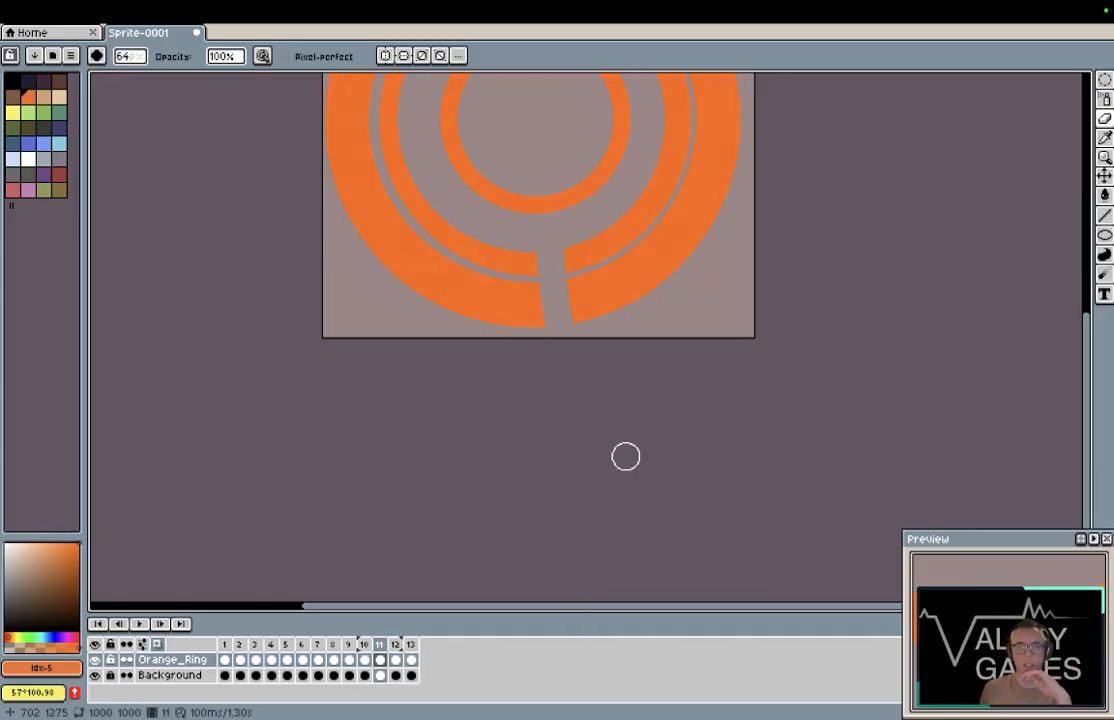
scroll(655, 364, "up", 4)
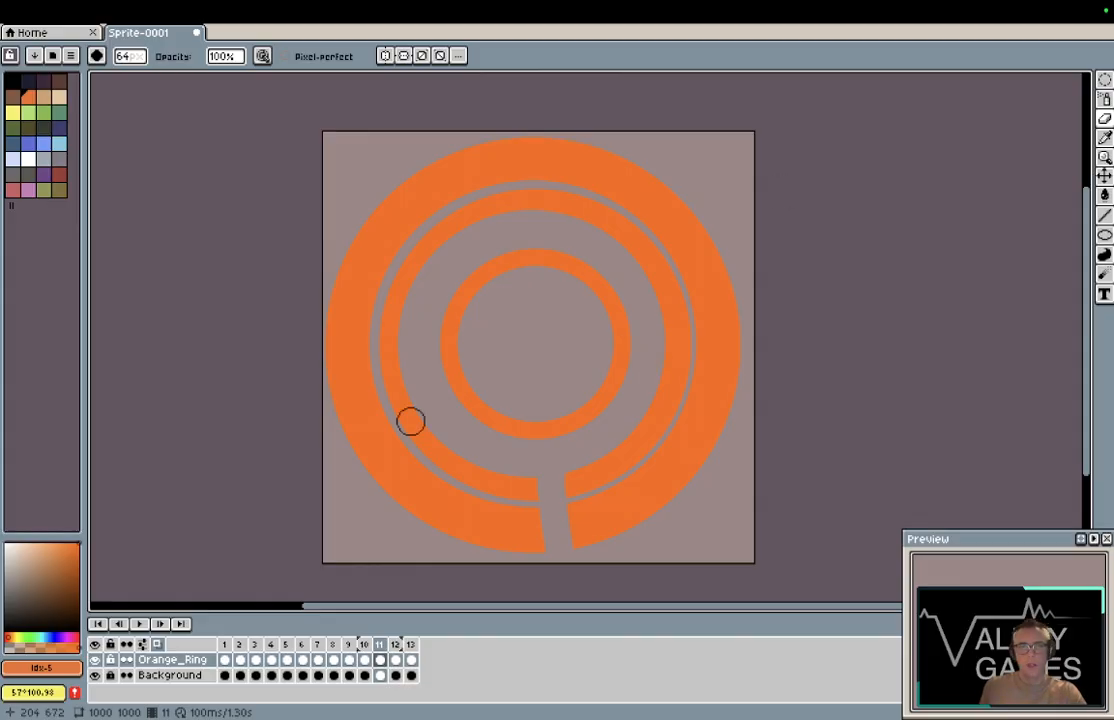
mouse_move(351, 434)
left_mouse_down()
mouse_move(388, 414)
mouse_move(396, 446)
left_mouse_up()
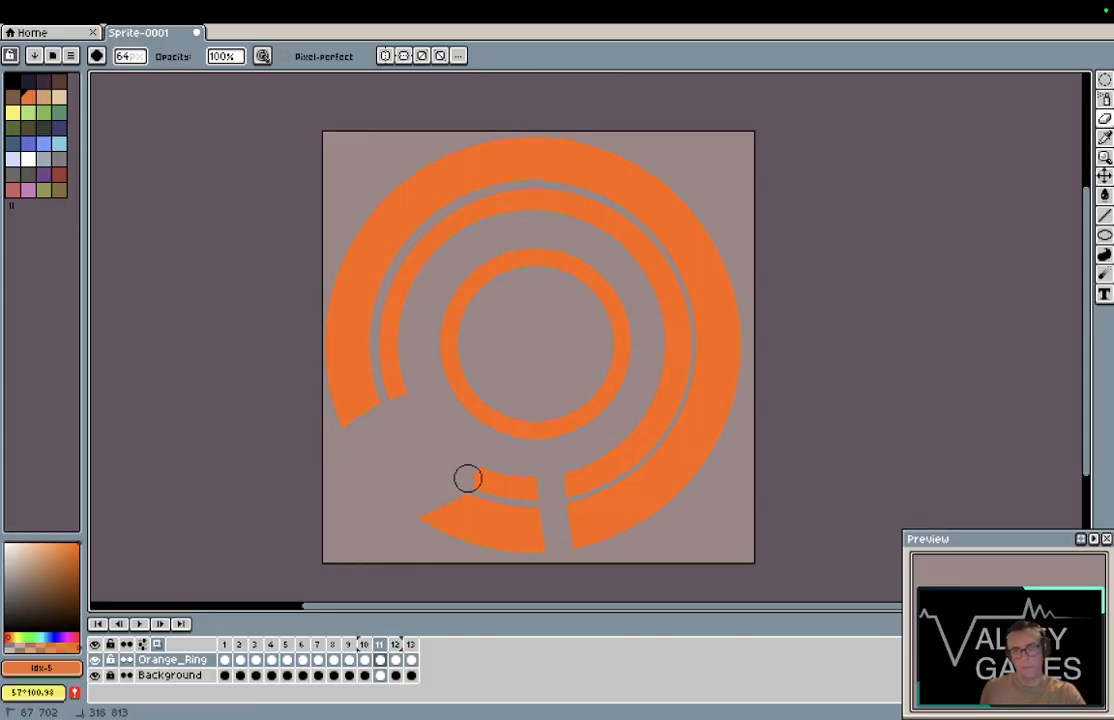
mouse_move(578, 514)
left_mouse_down()
mouse_move(680, 458)
mouse_move(628, 477)
mouse_move(699, 427)
mouse_move(689, 472)
mouse_move(606, 514)
mouse_move(632, 482)
left_mouse_up()
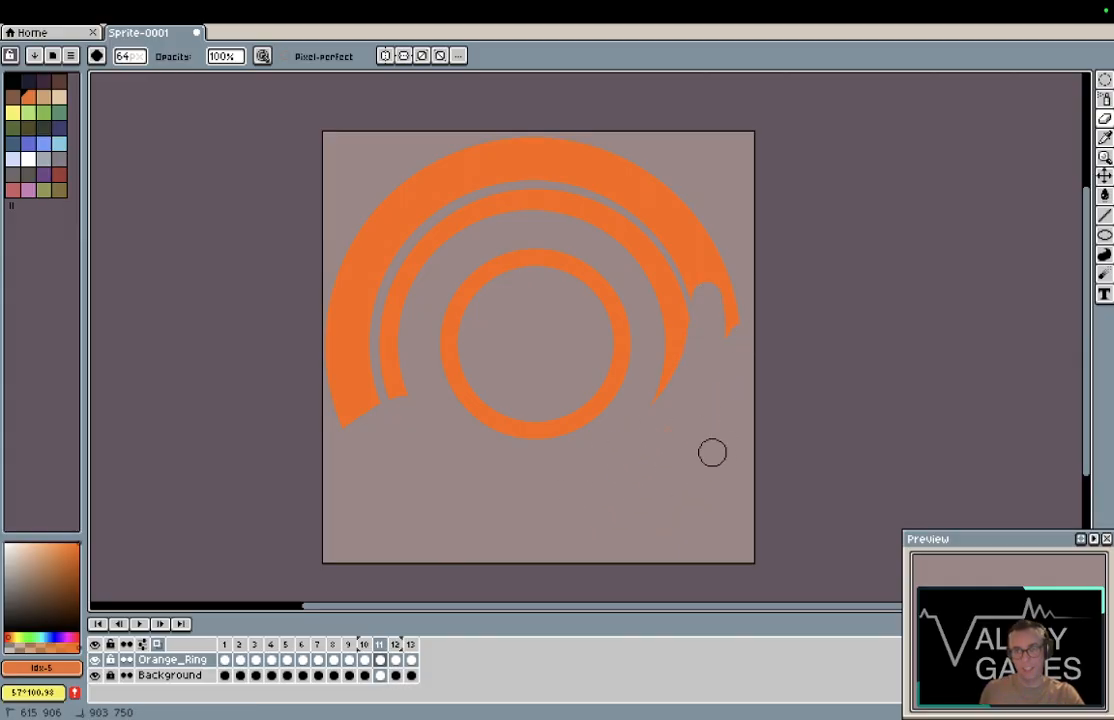
Step: Remove the remains of the outer and middle rings in frame 11 with the Eraser and Magic Wand, leaving only the innermost ring
left_click_drag(578, 147, 498, 150)
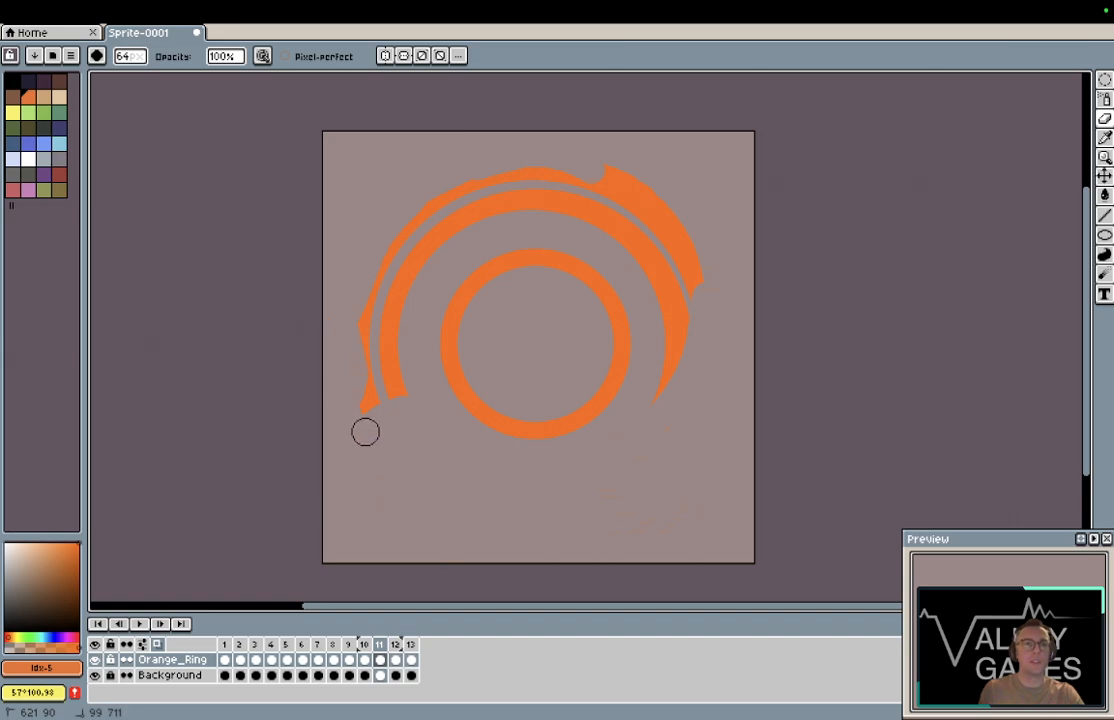
left_click_drag(441, 218, 395, 260)
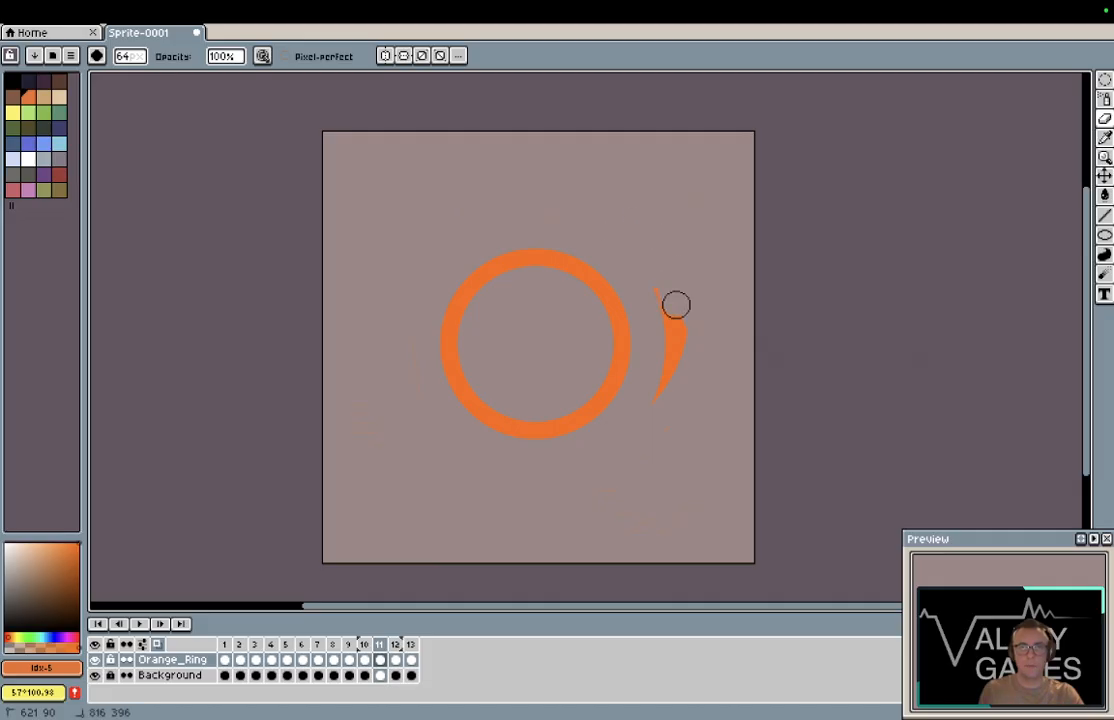
left_click(1104, 79)
left_click(1086, 81)
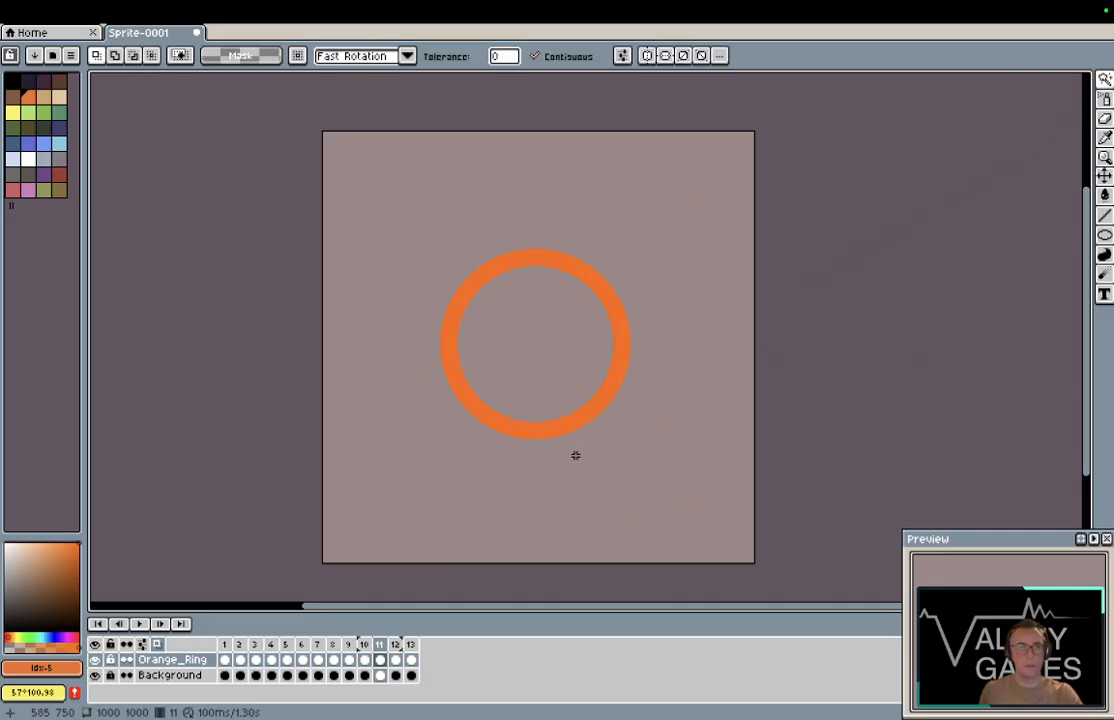
key("Right")
key("Left")
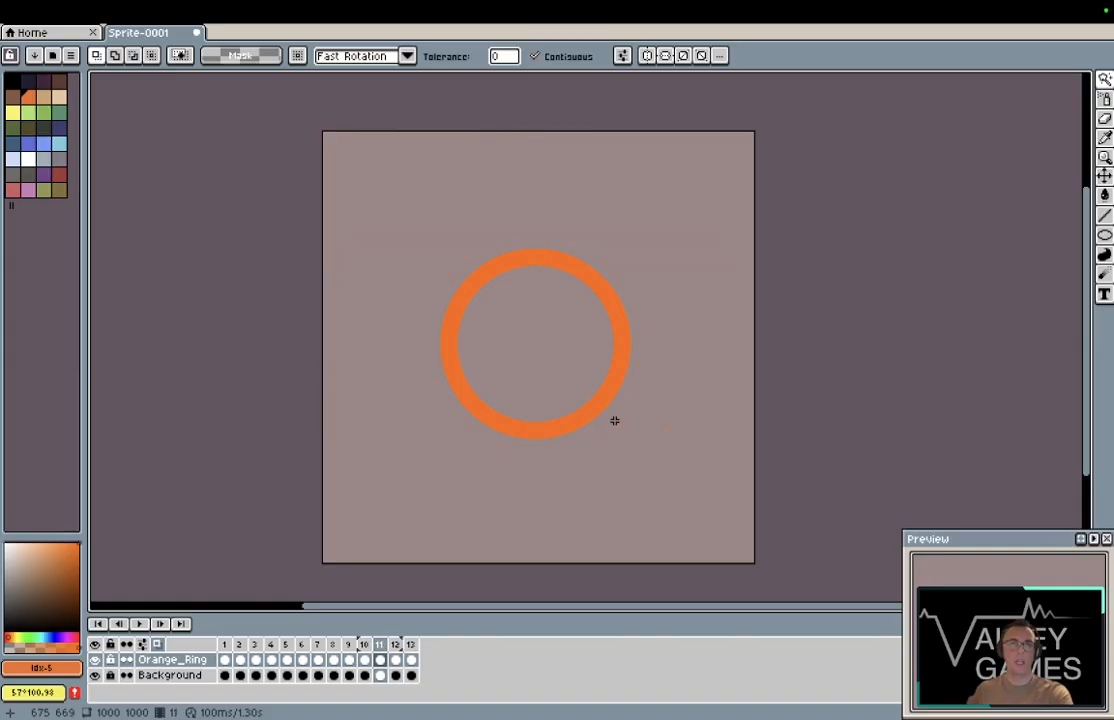
Step: Select and delete the three outer rings in frame 12 with the Magic Wand, leaving only the innermost ring
key("Right")
left_click(629, 416)
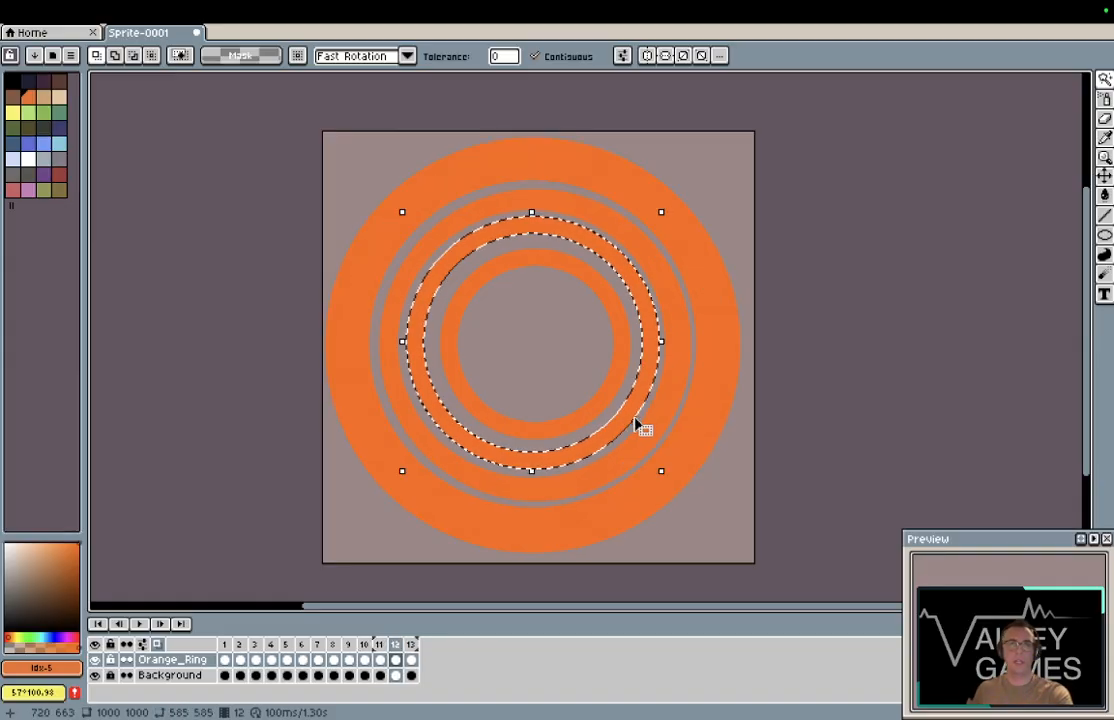
key("Delete")
left_click(657, 409)
key("Delete")
left_click(694, 408)
key("Delete")
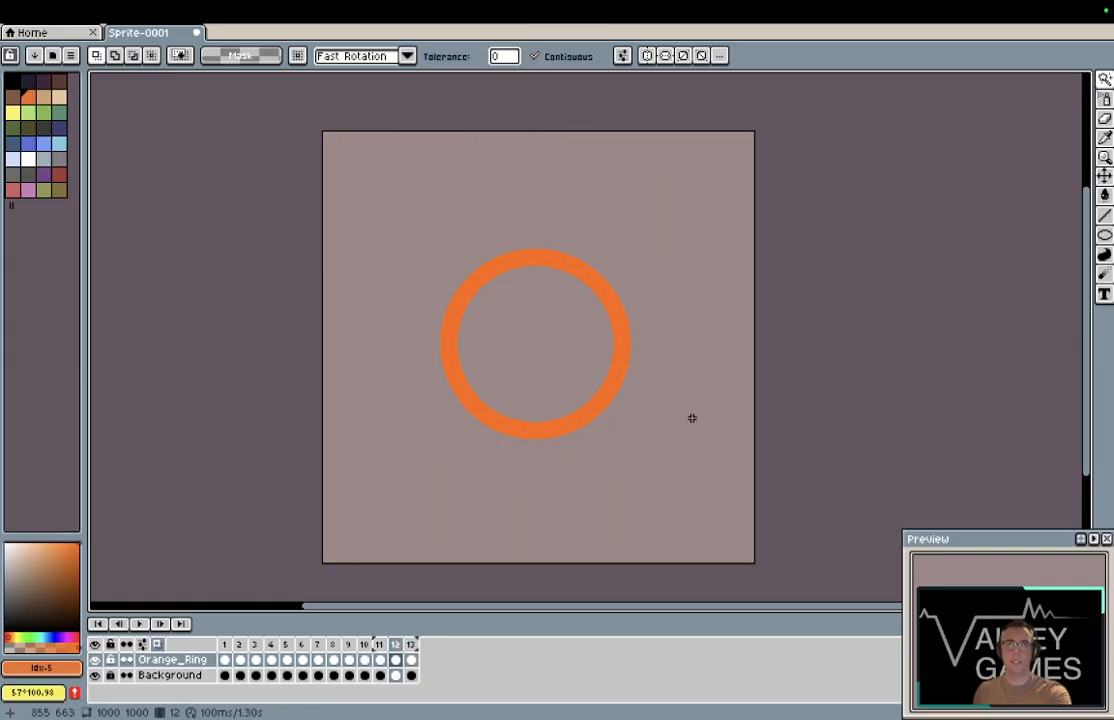
Step: Step back to frame 9 and forward to frame 13 to check how the ring changes size
key("Left")
key("Left")
key("Left")
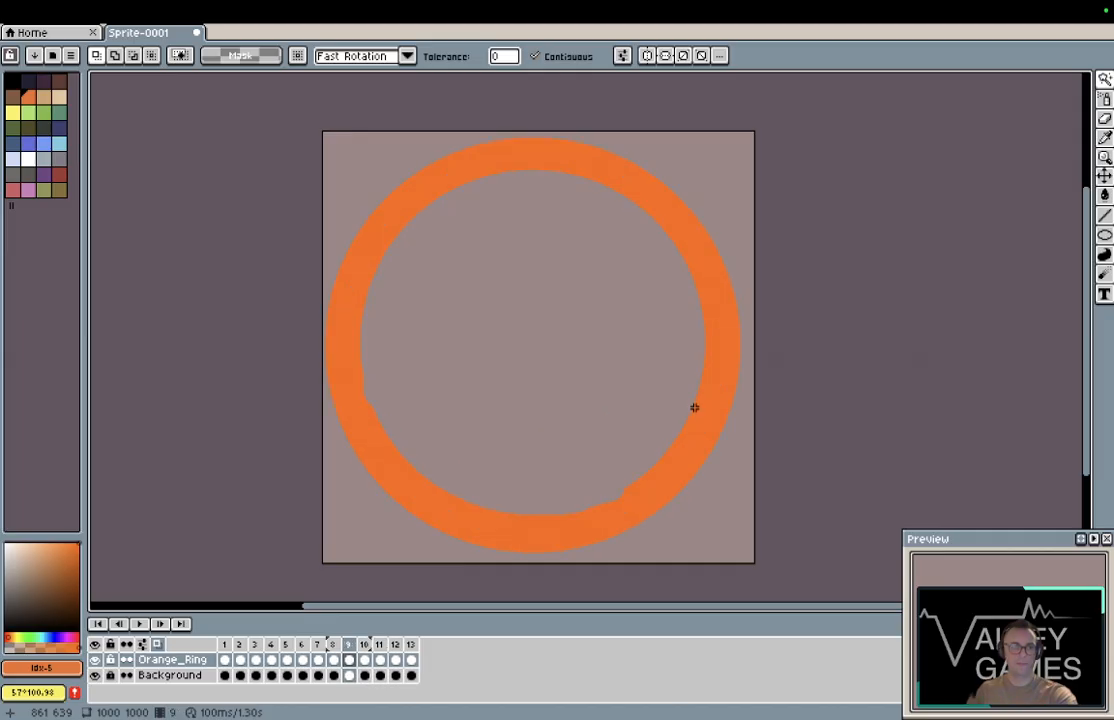
key("Right")
key("Right")
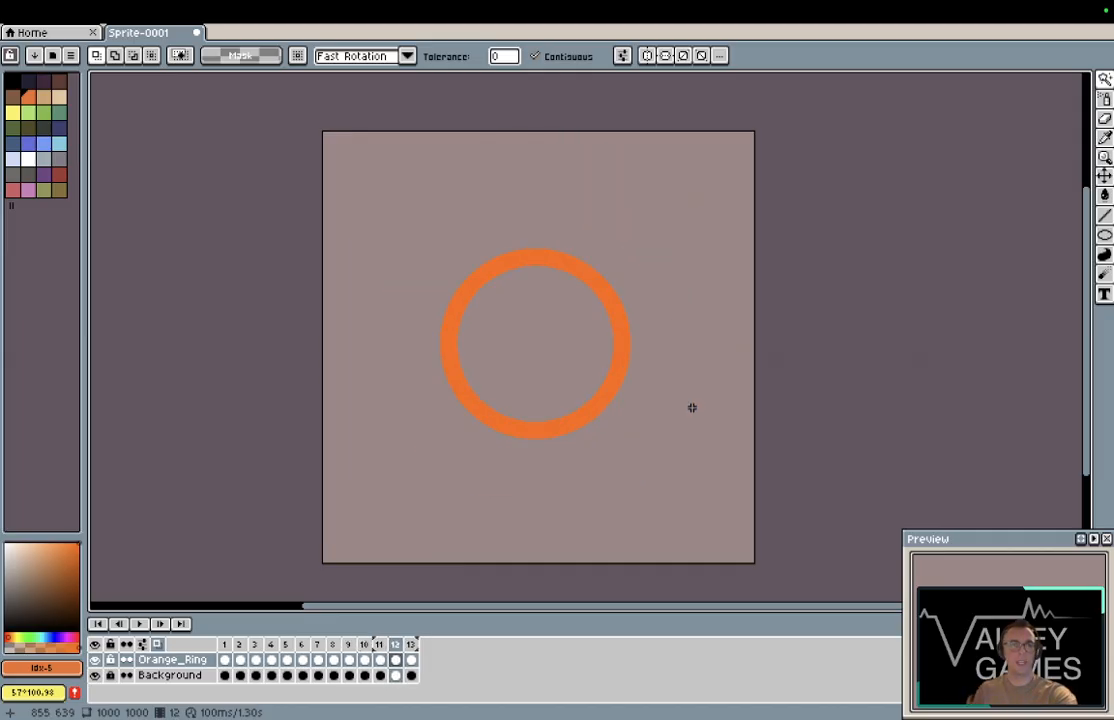
key("Right")
key("Right")
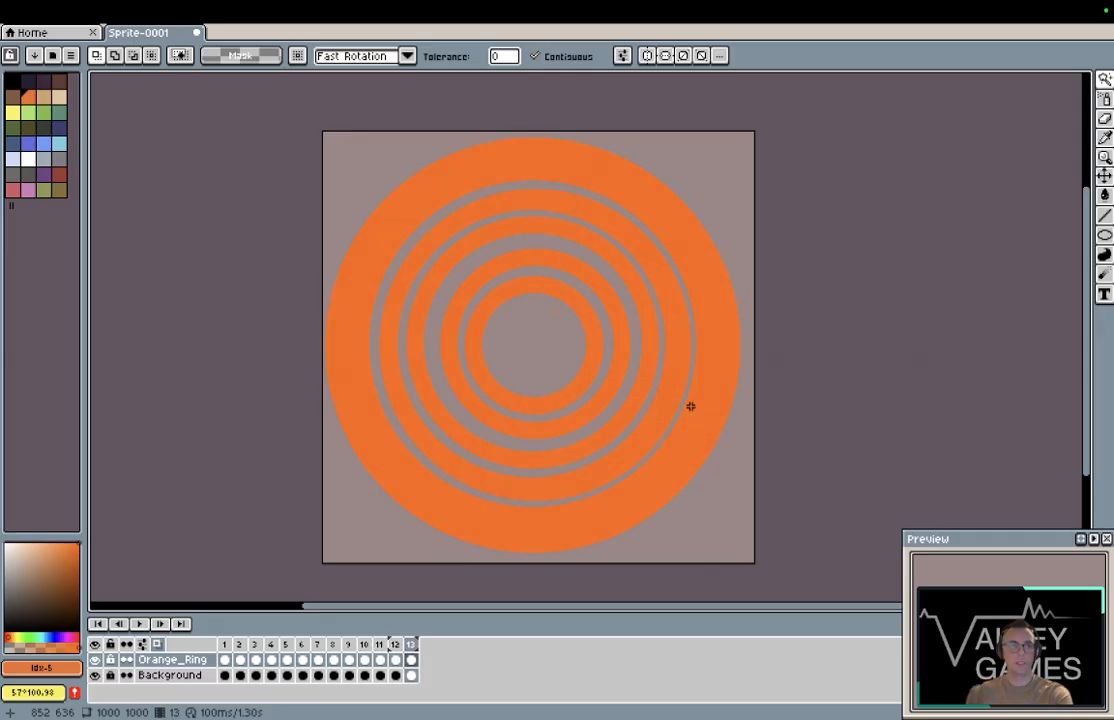
Step: Select and delete all the outer rings in frame 13, leaving only the small innermost ring
left_click(630, 382)
key("Delete")
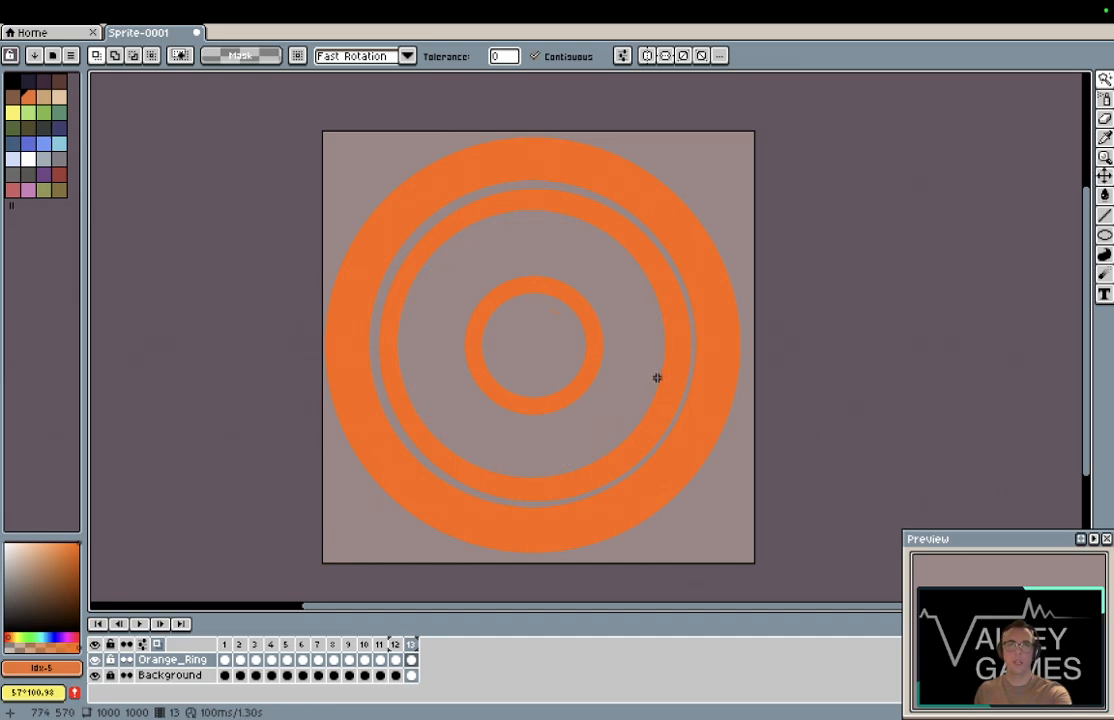
left_click(671, 390)
key("Delete")
left_click(704, 383)
key("Delete")
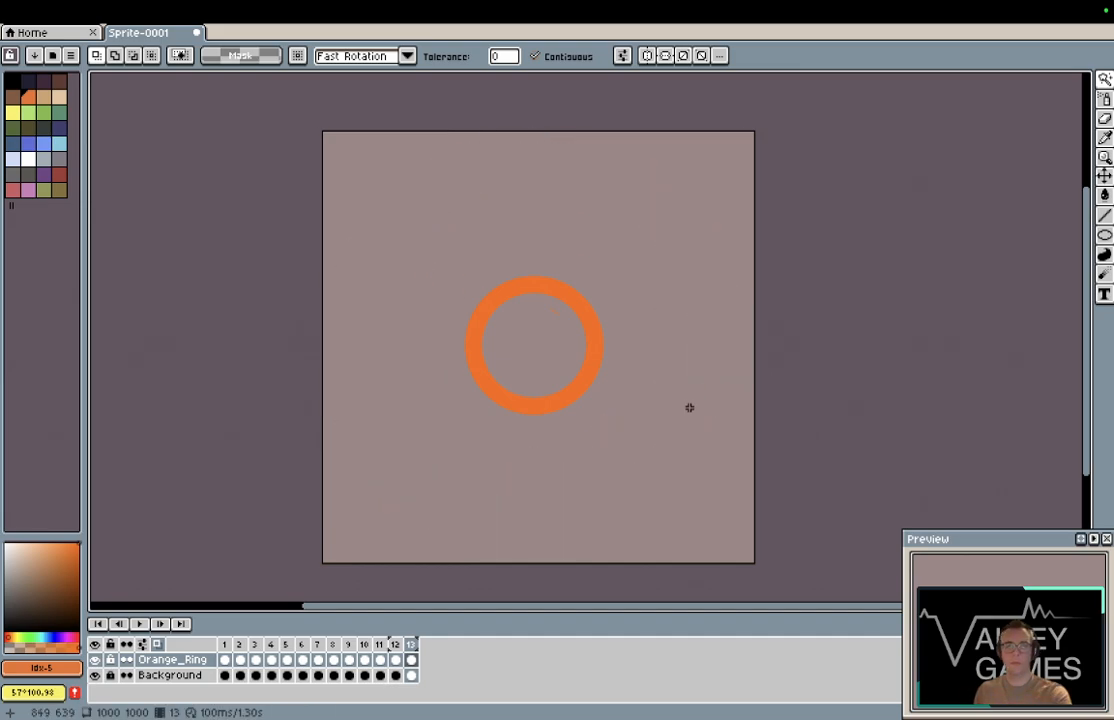
Step: Compare frames 10 to 13, delete the duplicate frame 11 and play the animation back
key("Left")
key("Left")
key("Left")
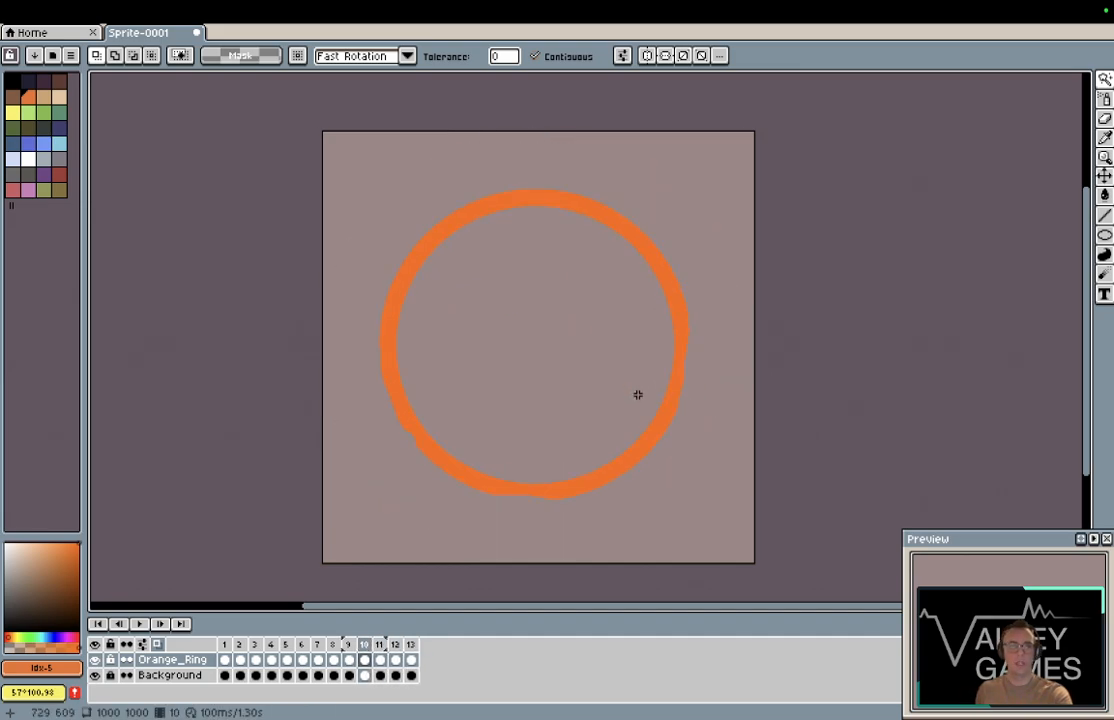
key("Right")
key("Right")
key("Right")
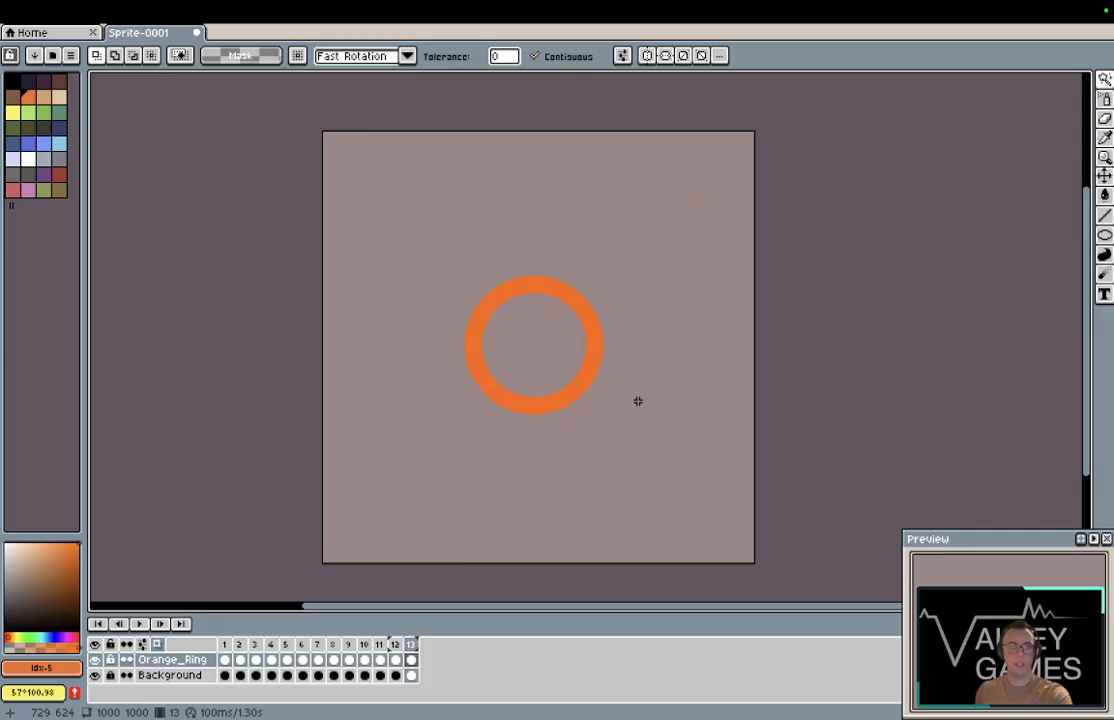
key("Left")
key("Left")
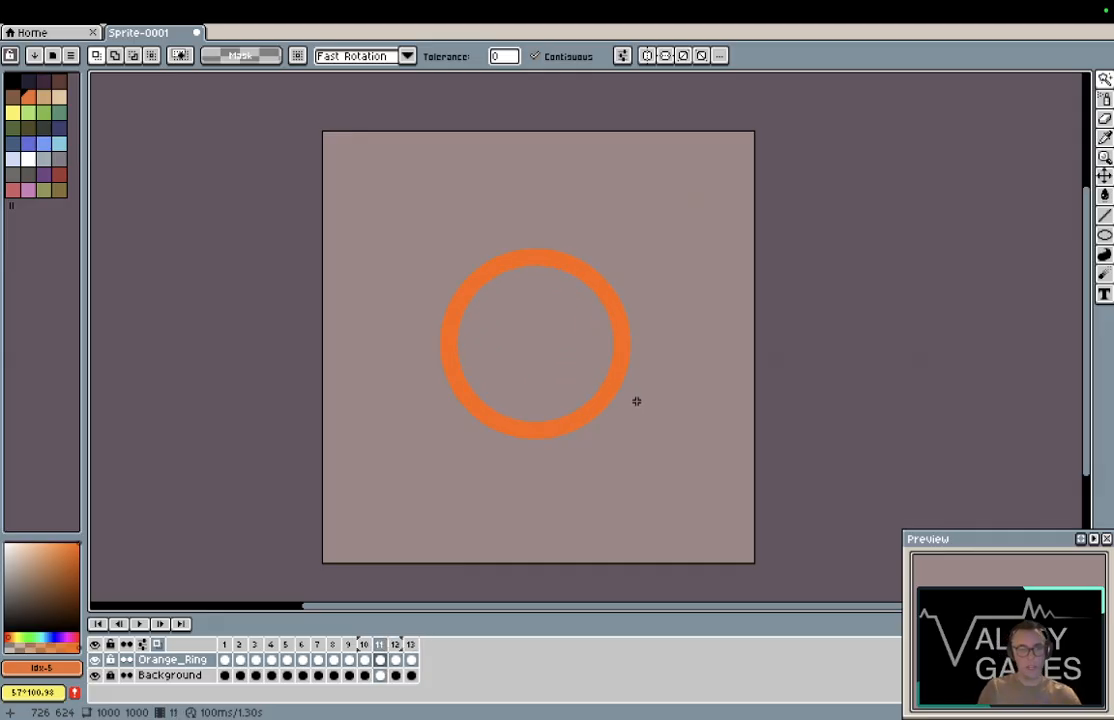
left_click(379, 646)
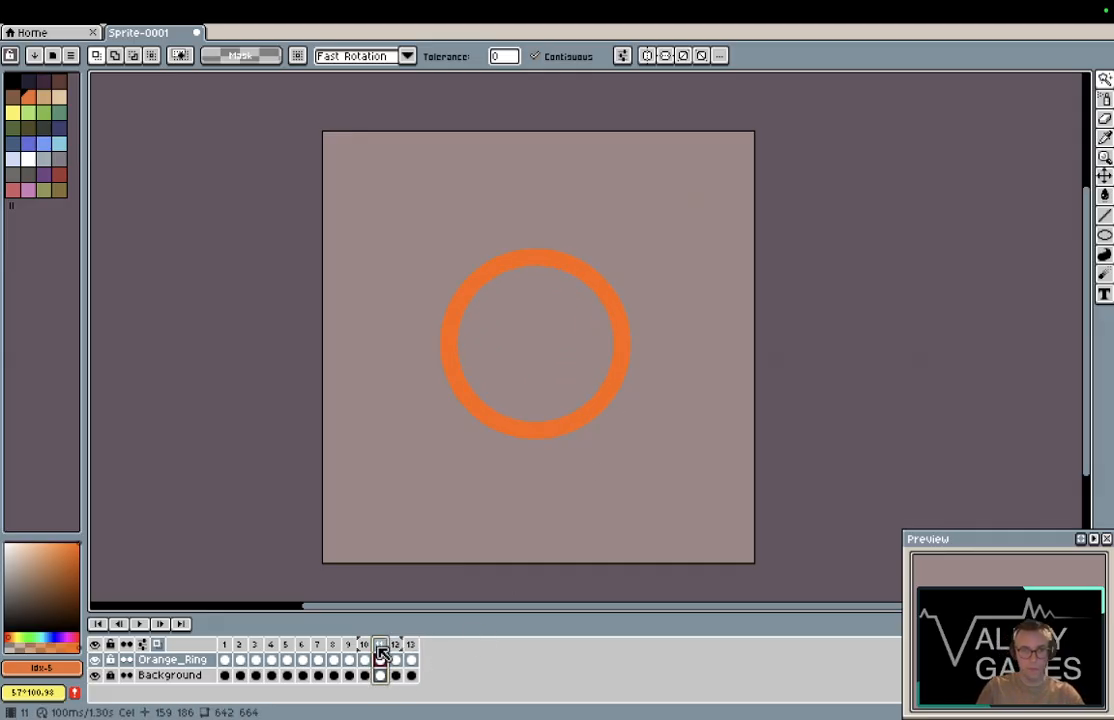
right_click(381, 650)
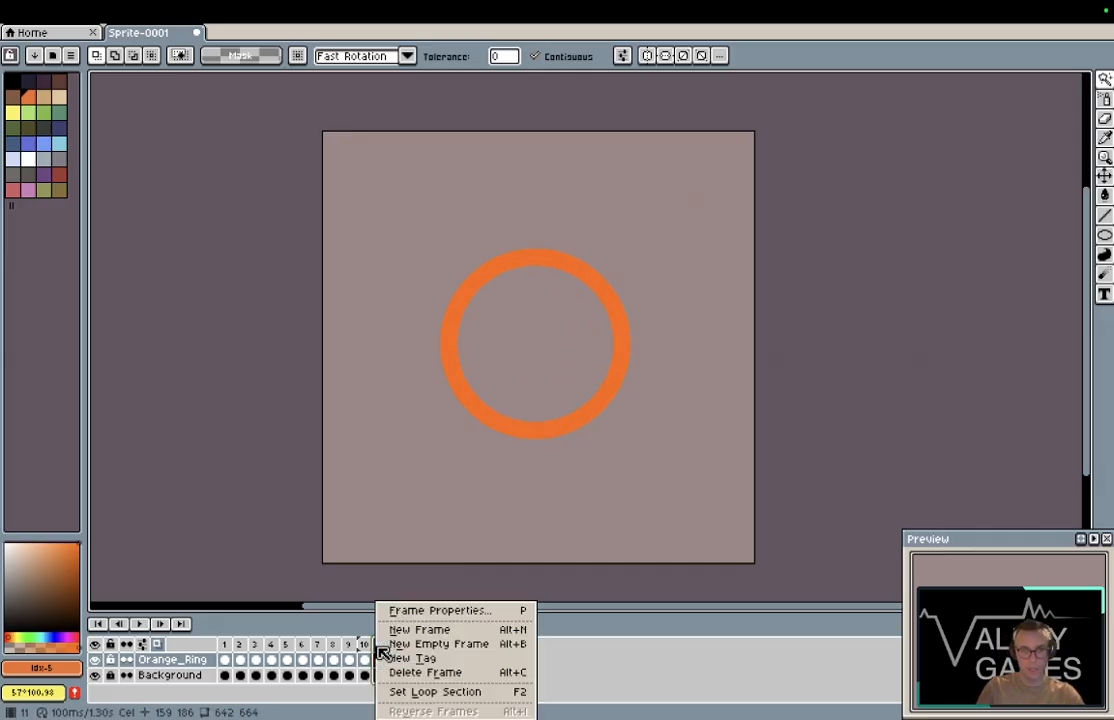
left_click(467, 673)
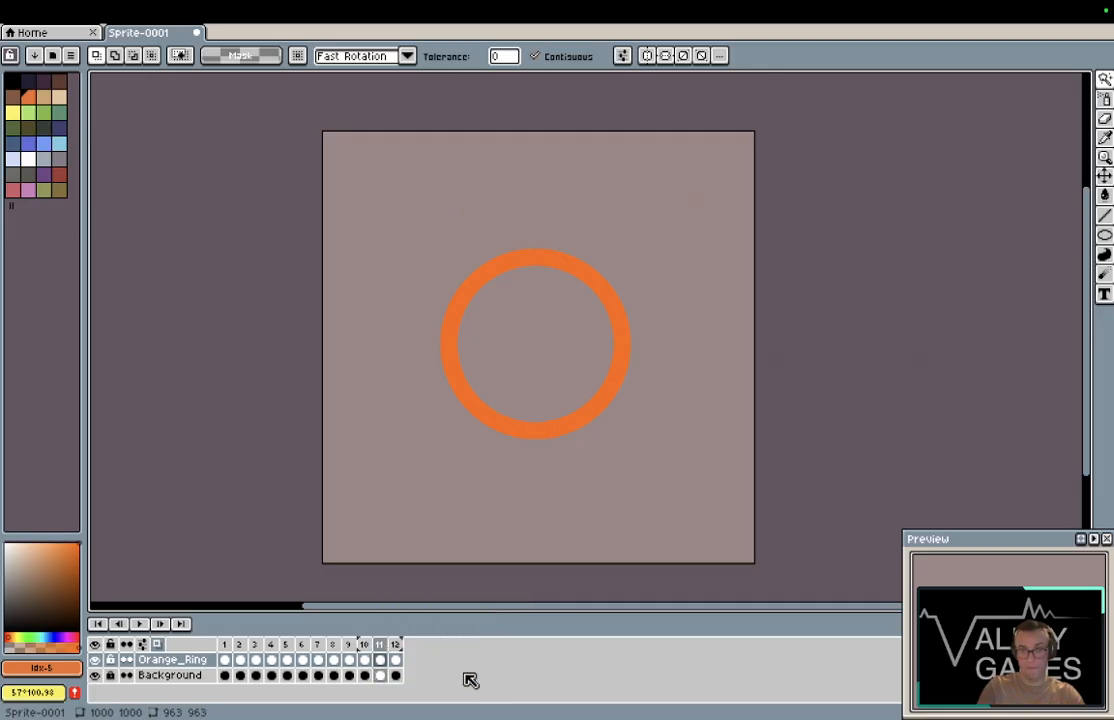
key("Return")
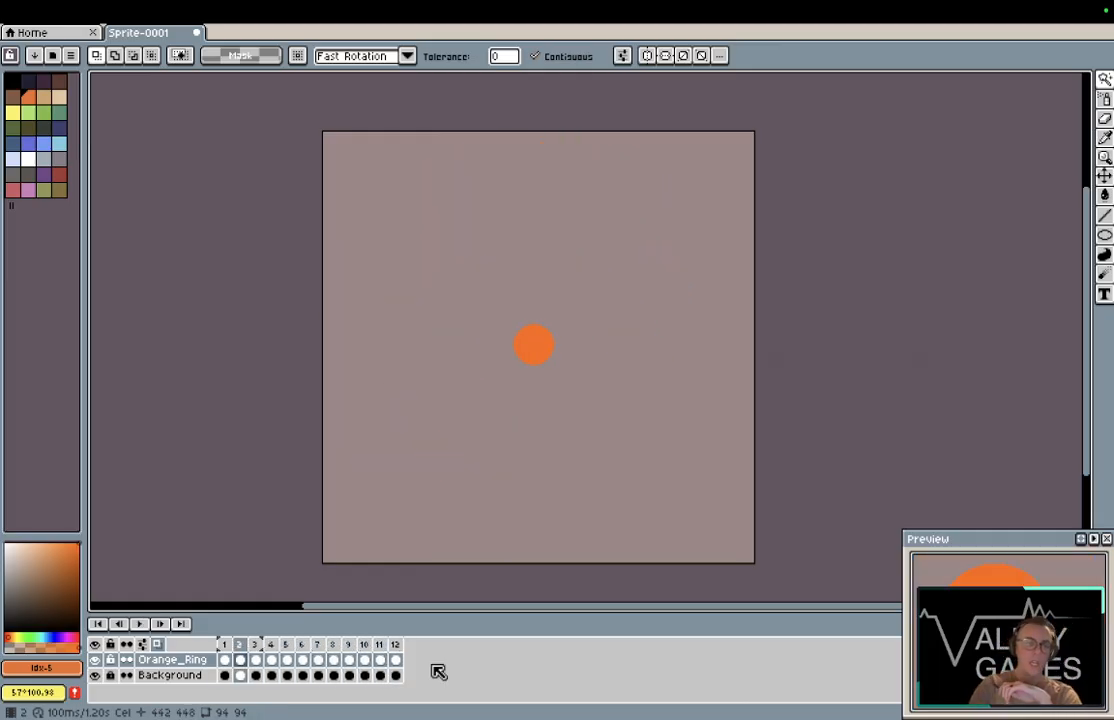
Step: Set the Eraser size to 34 px and erase the left side of frame 1's orange dot into a crescent
left_click(227, 647)
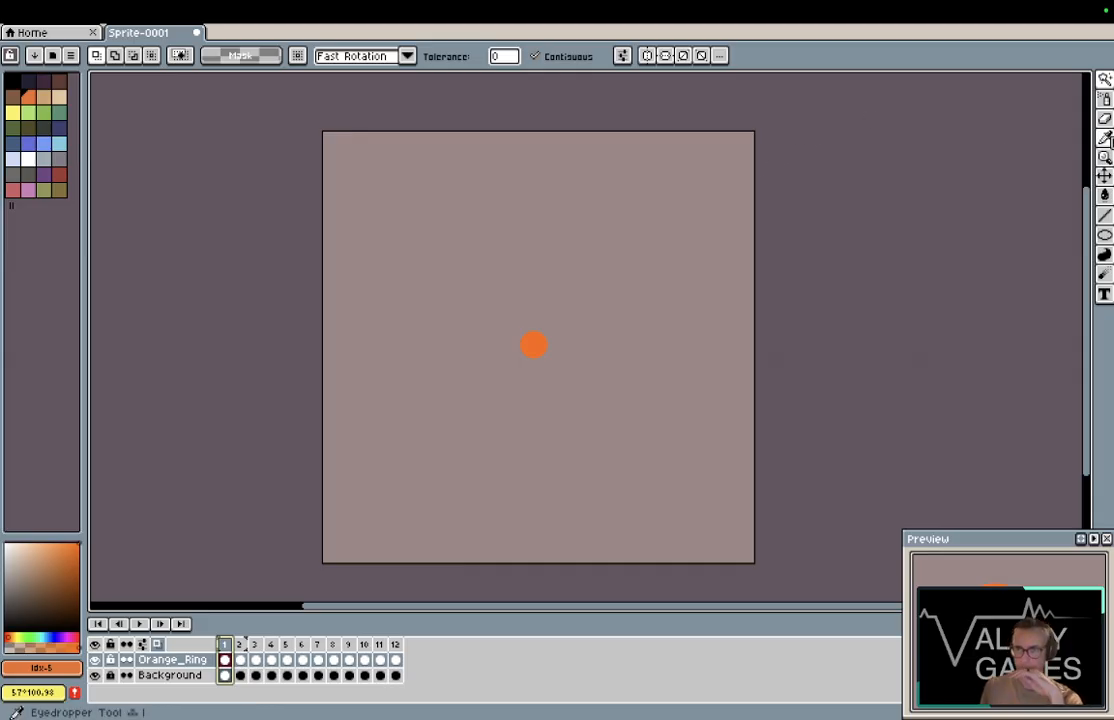
left_click(1105, 121)
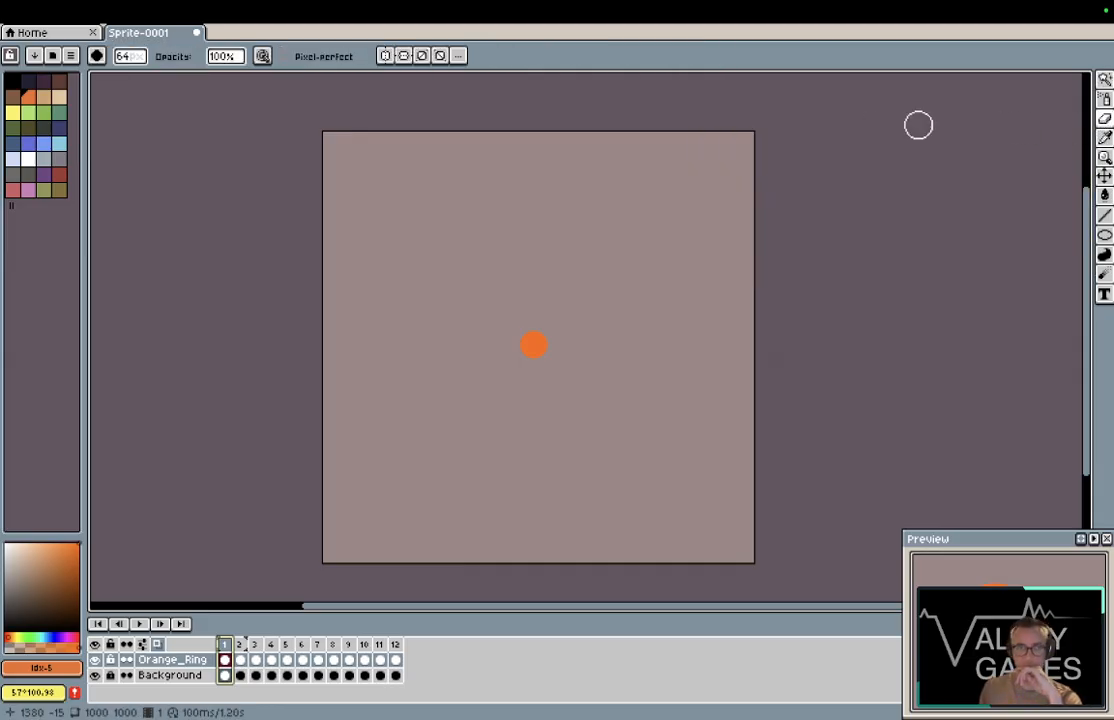
left_click(133, 62)
left_click(216, 80)
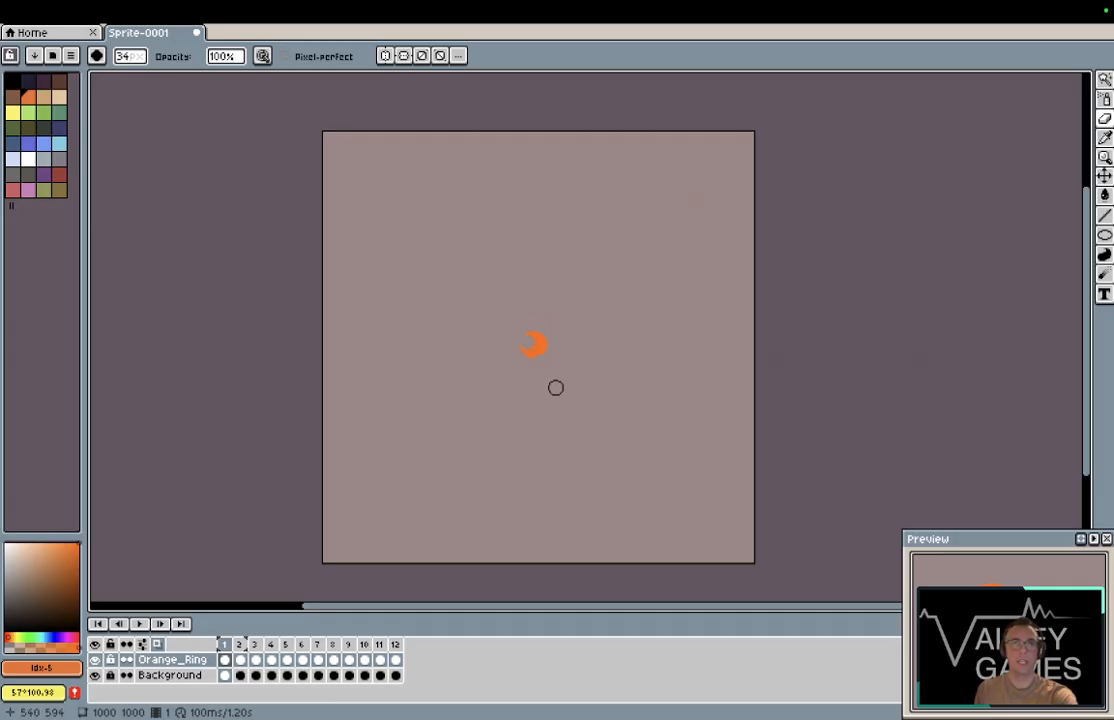
Step: Erase a small hole inside frame 2's orange dot and cut notches into its left and right edges
key("period")
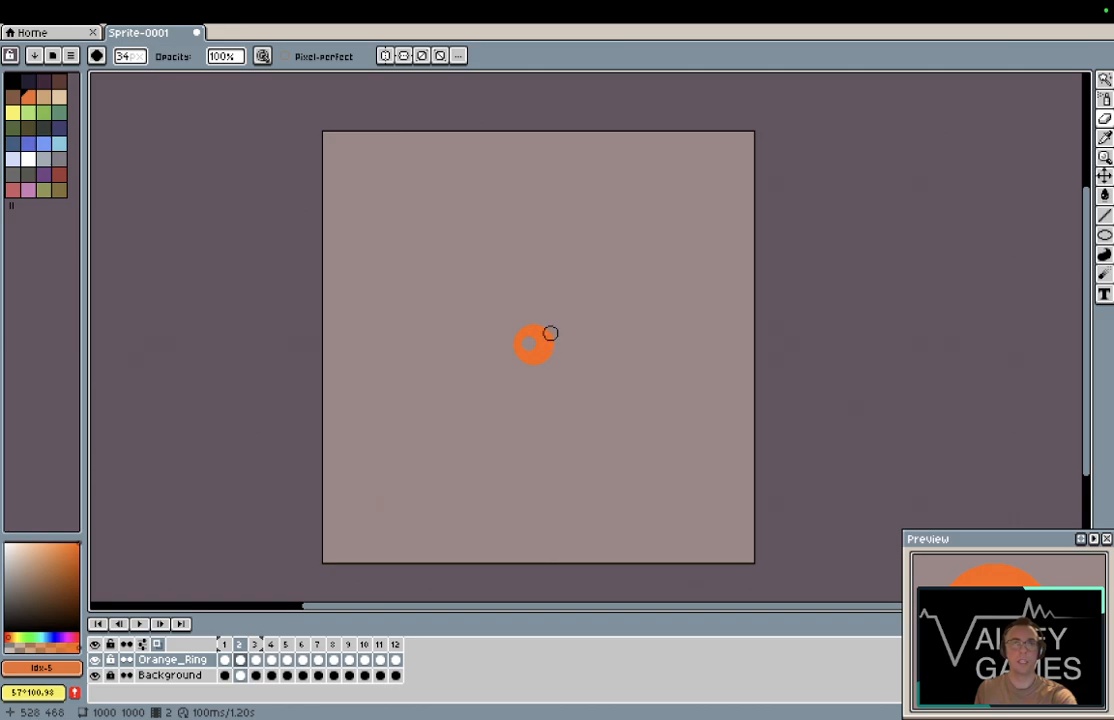
key("period")
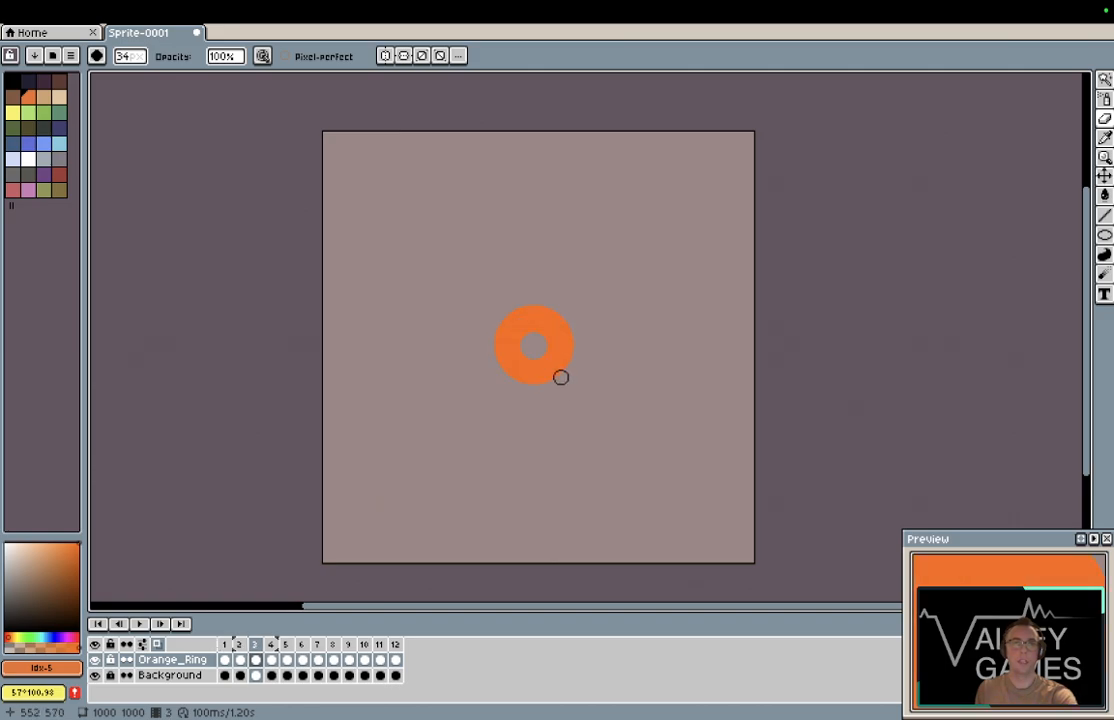
key("comma")
key("comma")
key("comma")
key("period")
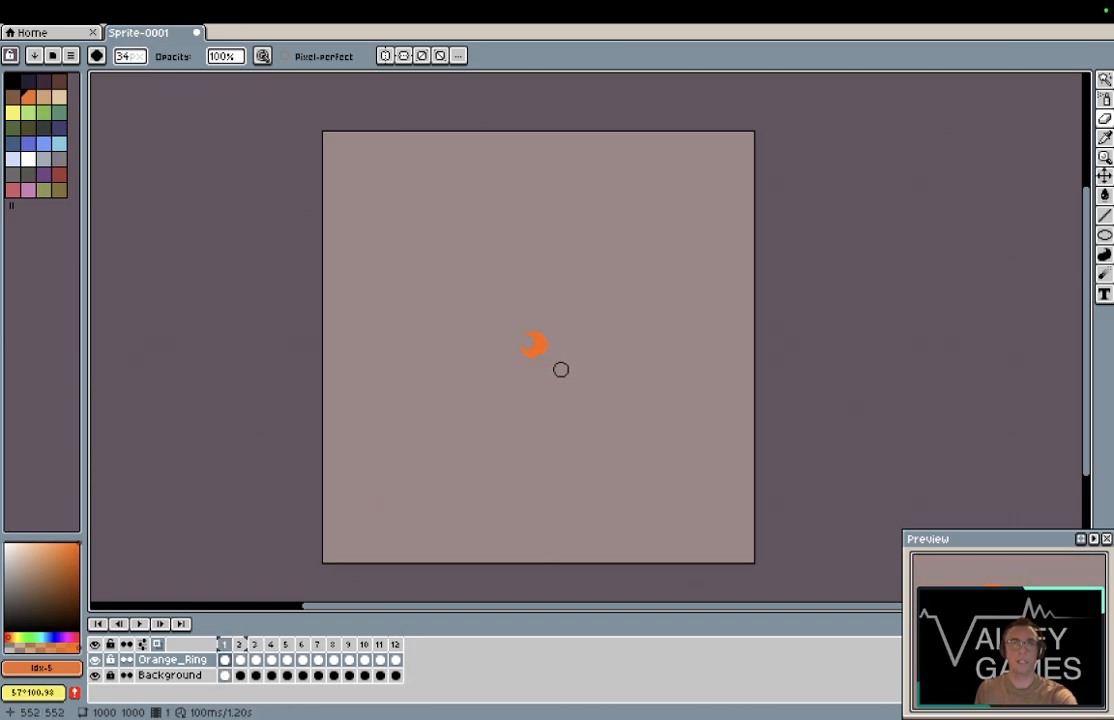
key("period")
left_click(547, 348)
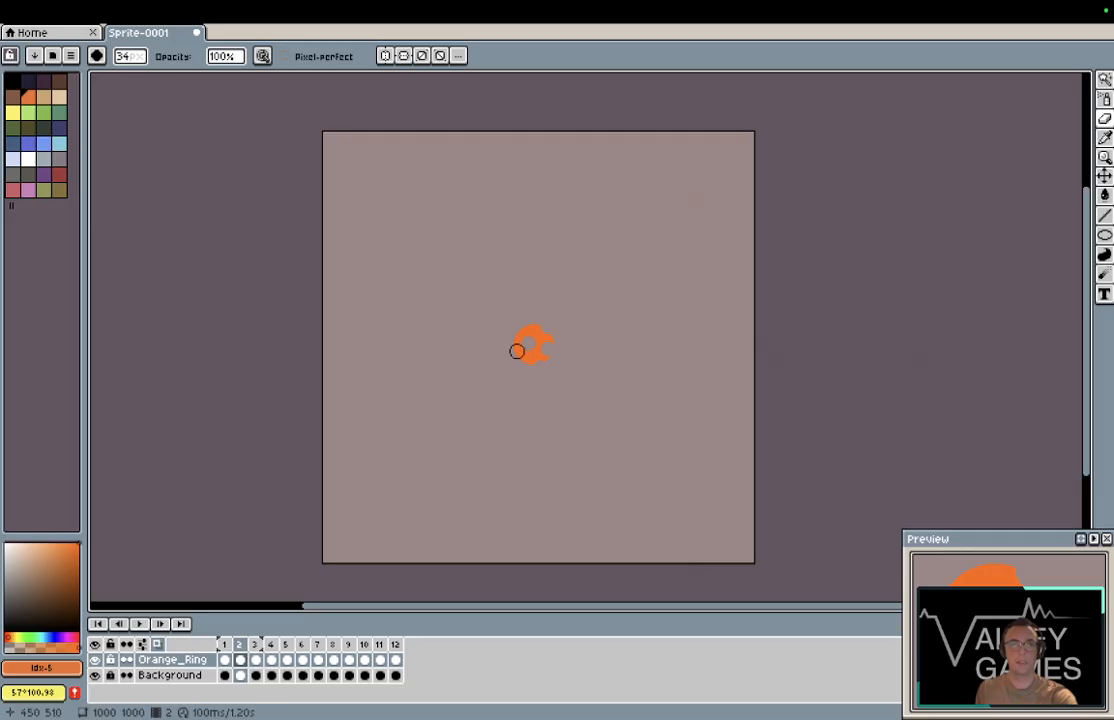
Step: Widen frame 3's center hole and erase notches around its outer edge, undoing the stroke that breaks through the ring
key("period")
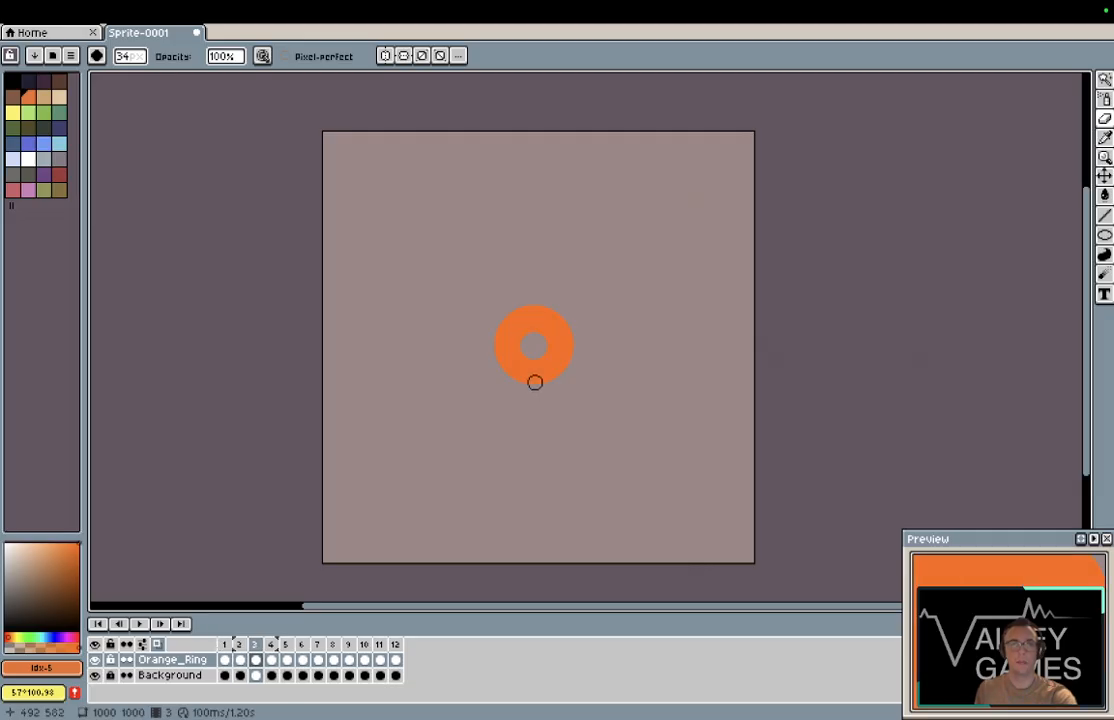
left_click_drag(518, 352, 591, 378)
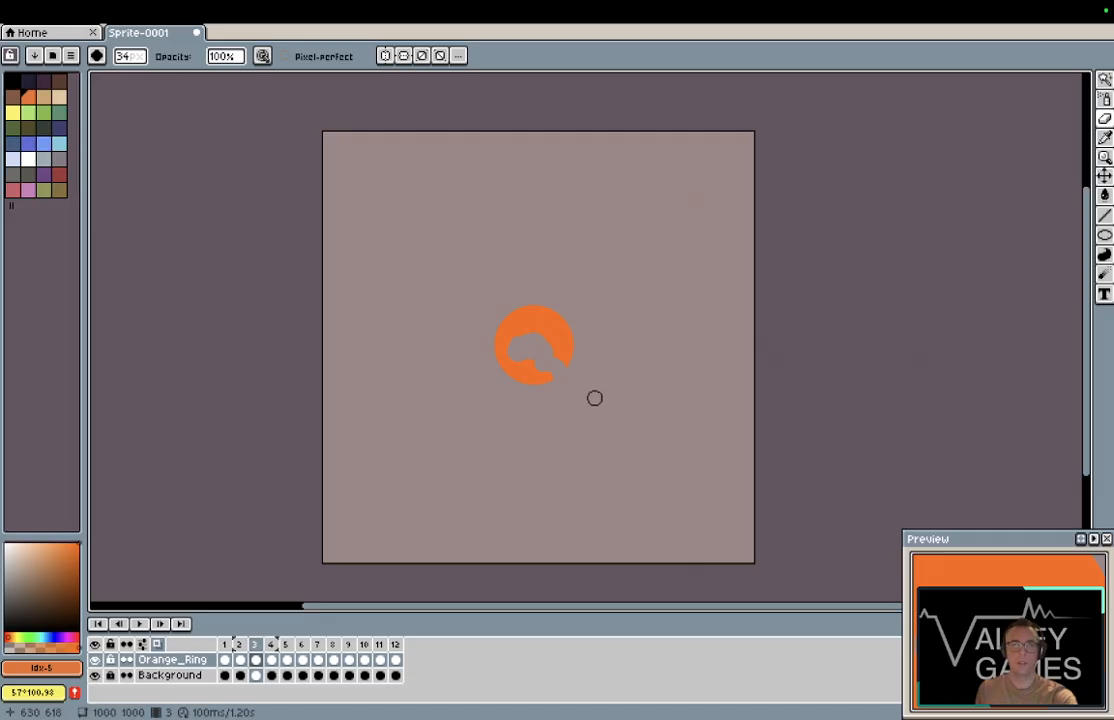
key("ctrl+z")
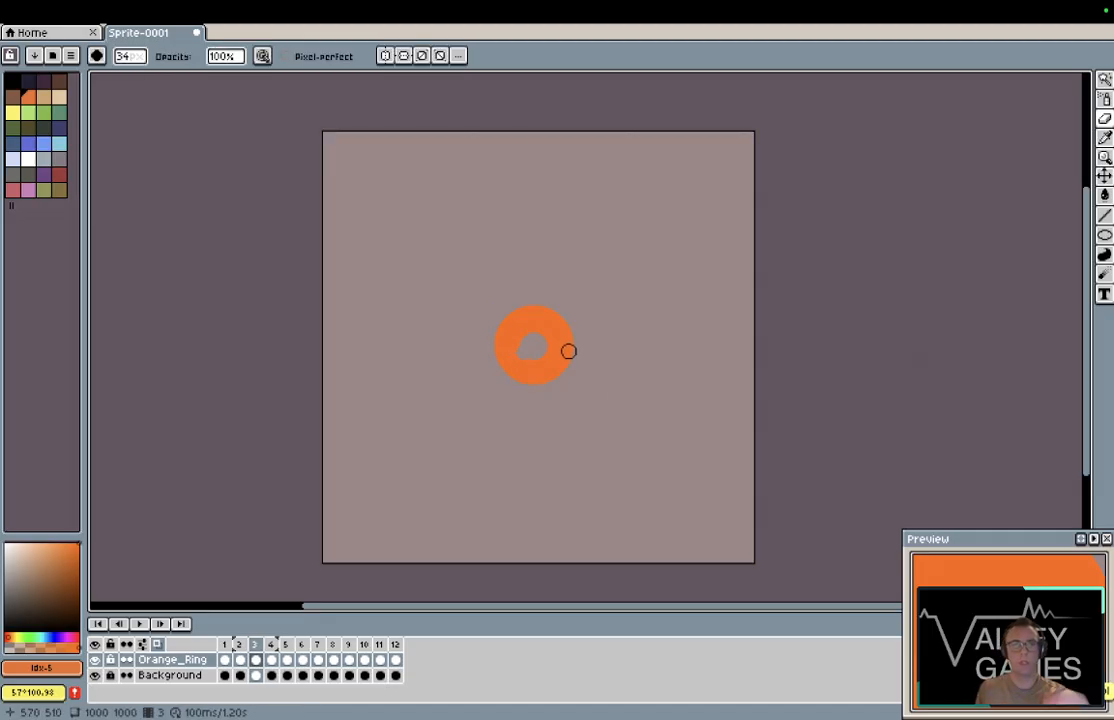
mouse_move(569, 298)
left_mouse_down()
mouse_move(565, 399)
mouse_move(509, 392)
mouse_move(543, 384)
mouse_move(523, 354)
mouse_move(526, 313)
mouse_move(502, 314)
mouse_move(538, 301)
left_mouse_up()
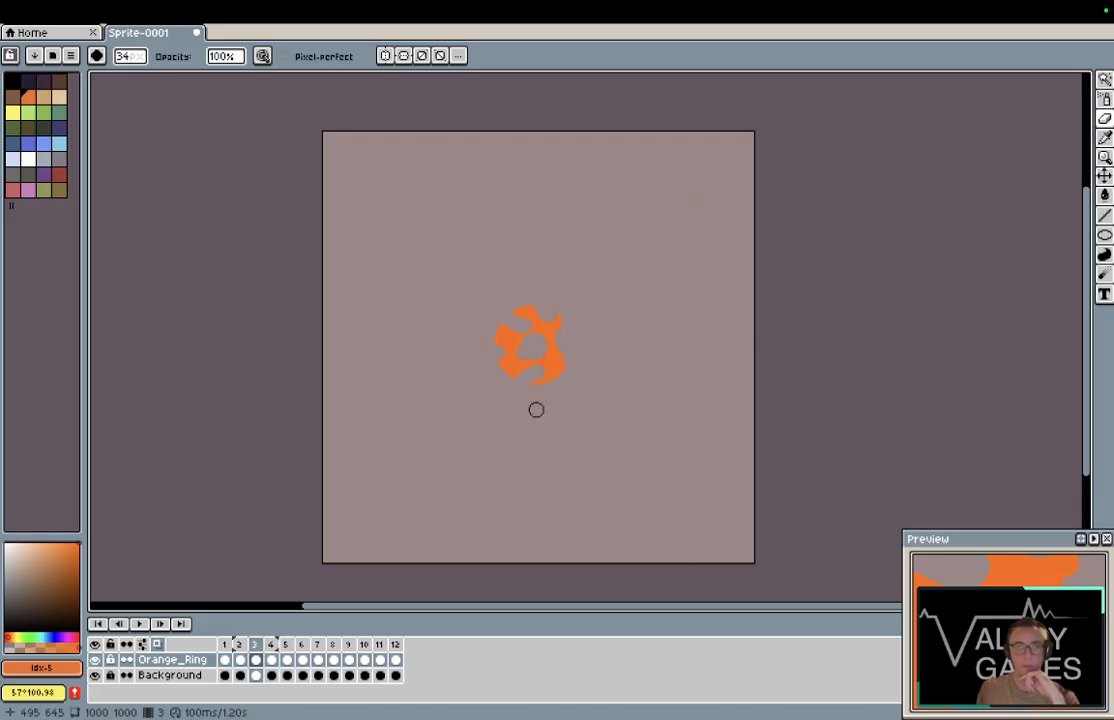
Step: Erase parts of the inner and outer edges of frame 4's ring to give it an uneven thickness
key("comma")
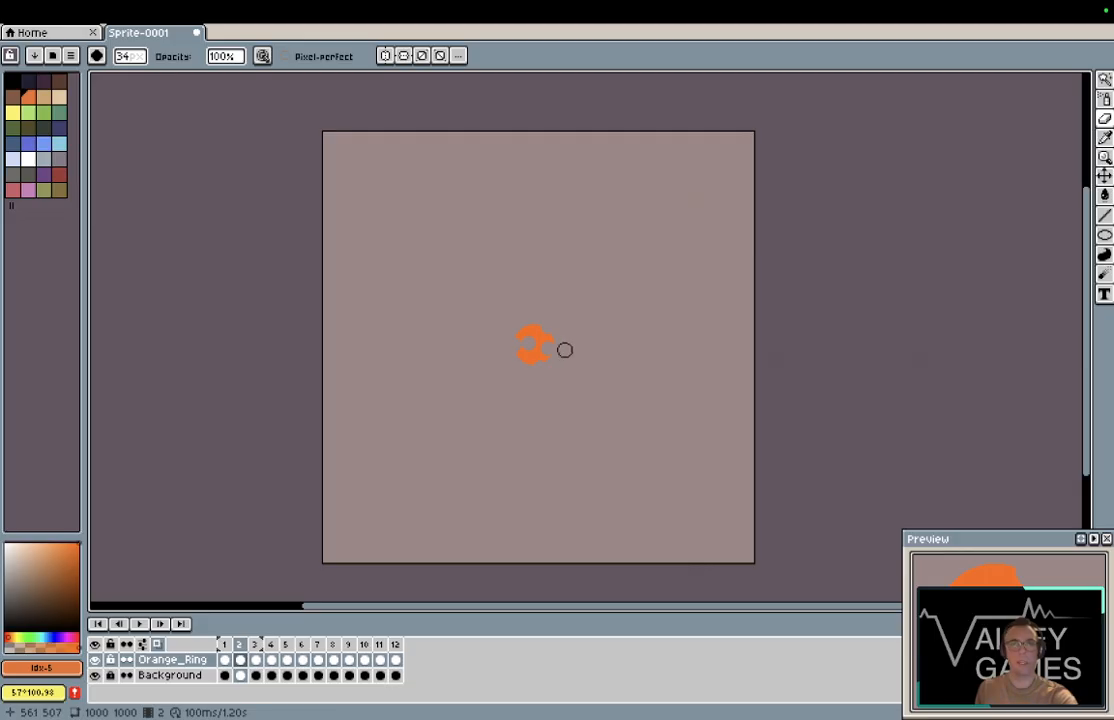
key("period")
key("period")
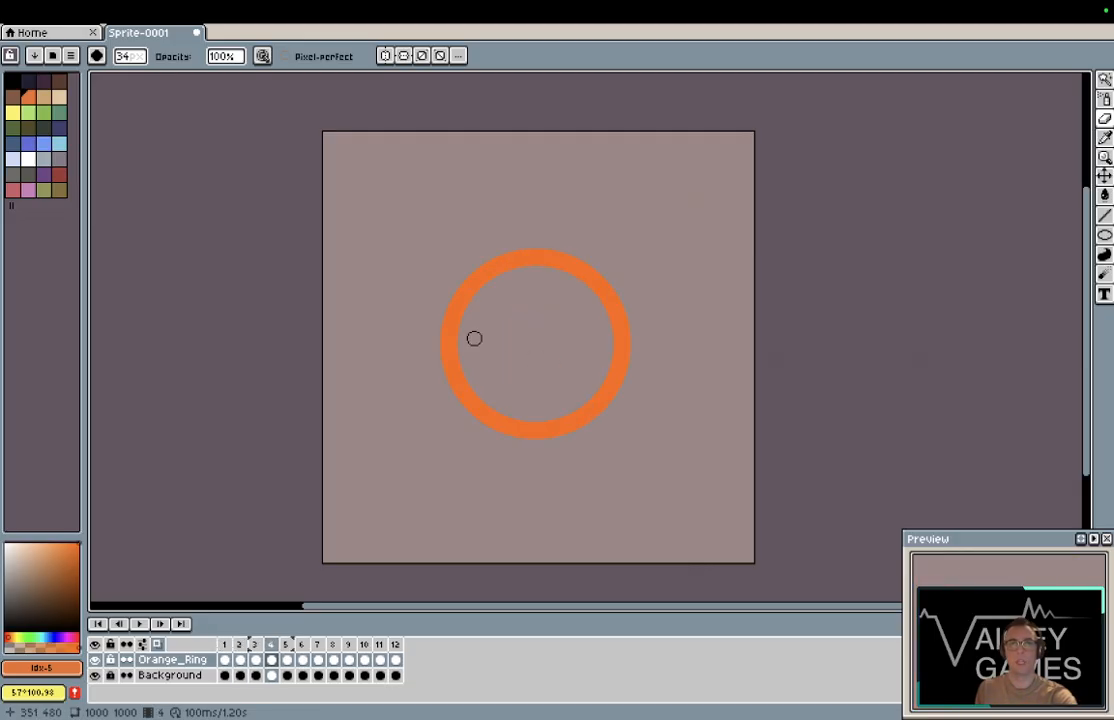
mouse_move(458, 355)
left_mouse_down()
mouse_move(479, 298)
mouse_move(503, 284)
mouse_move(508, 249)
mouse_move(461, 275)
mouse_move(548, 243)
left_mouse_up()
mouse_move(583, 284)
left_mouse_down()
mouse_move(605, 312)
mouse_move(612, 399)
mouse_move(623, 386)
mouse_move(583, 460)
left_mouse_up()
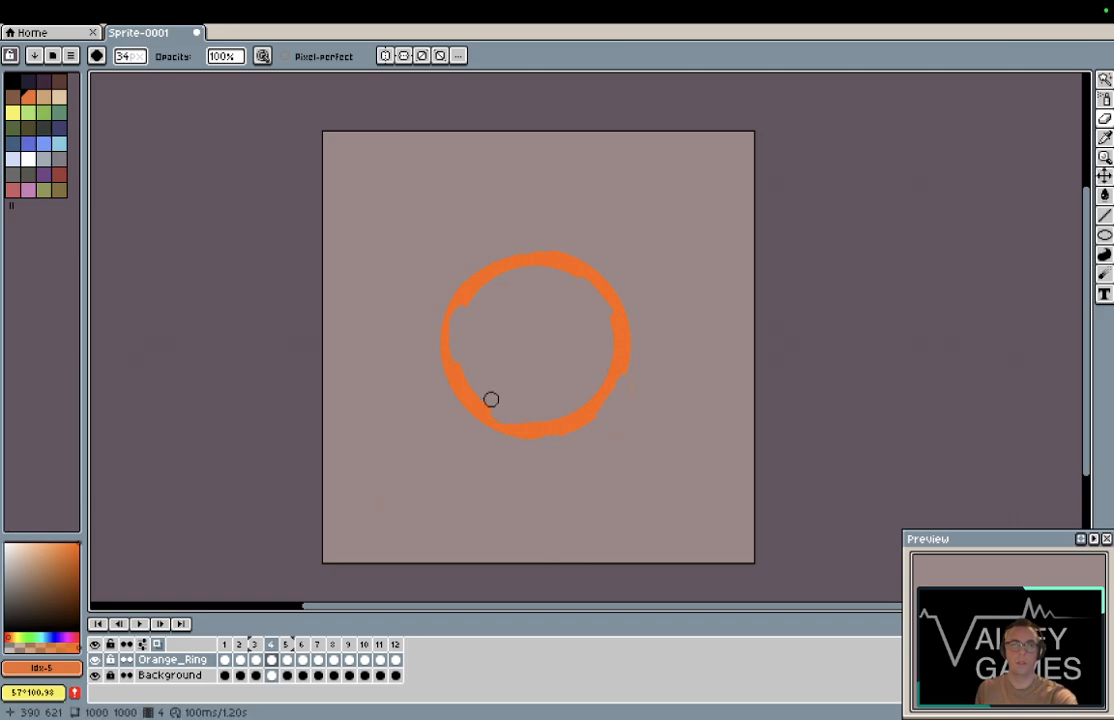
left_click_drag(467, 398, 462, 429)
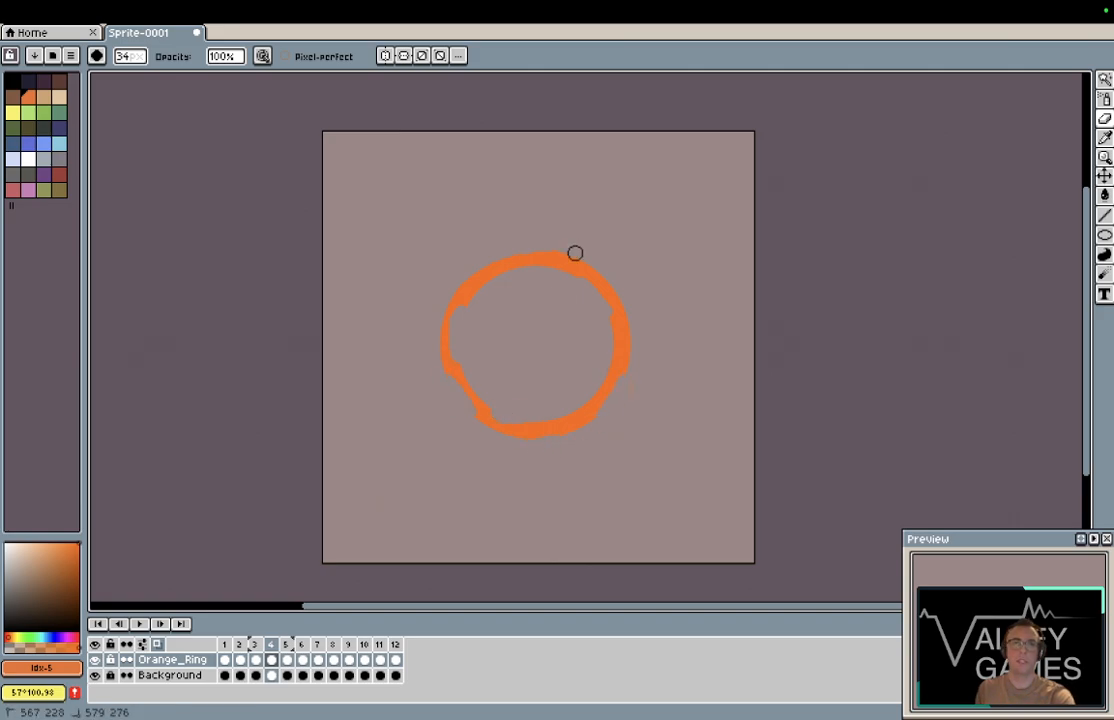
Step: Erase irregular notches along the inner and outer edges all around frame 5's ring
key("Right")
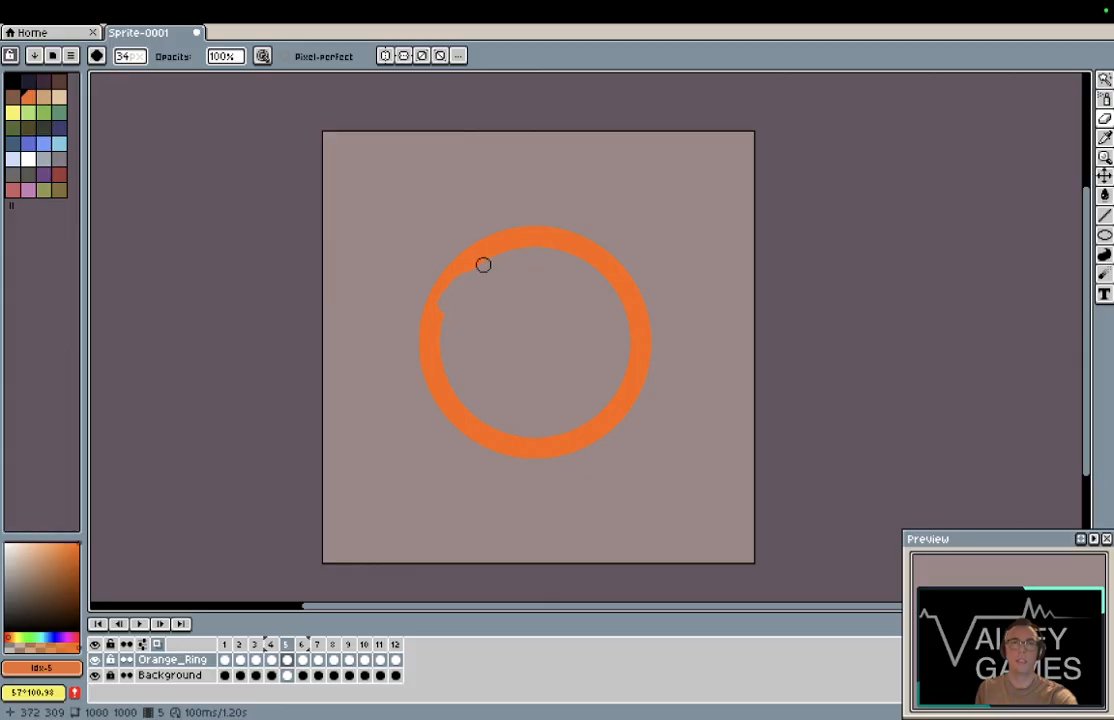
mouse_move(490, 221)
left_mouse_down()
mouse_move(588, 219)
mouse_move(658, 318)
left_mouse_up()
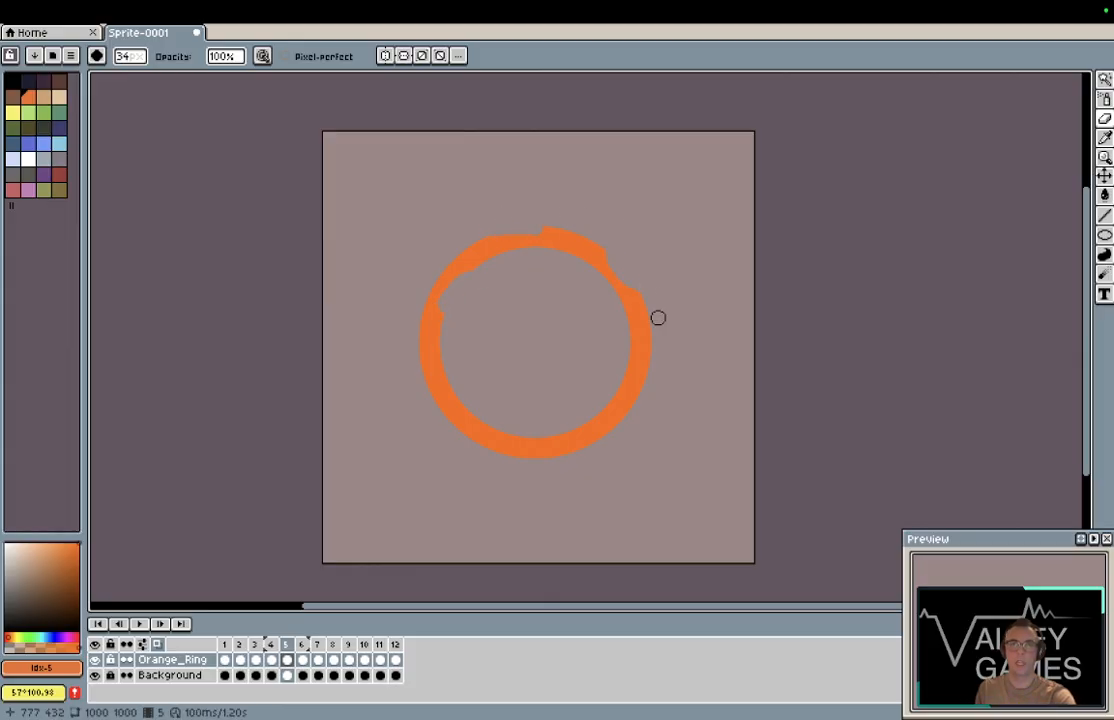
mouse_move(618, 437)
left_mouse_down()
mouse_move(564, 469)
mouse_move(508, 452)
left_mouse_up()
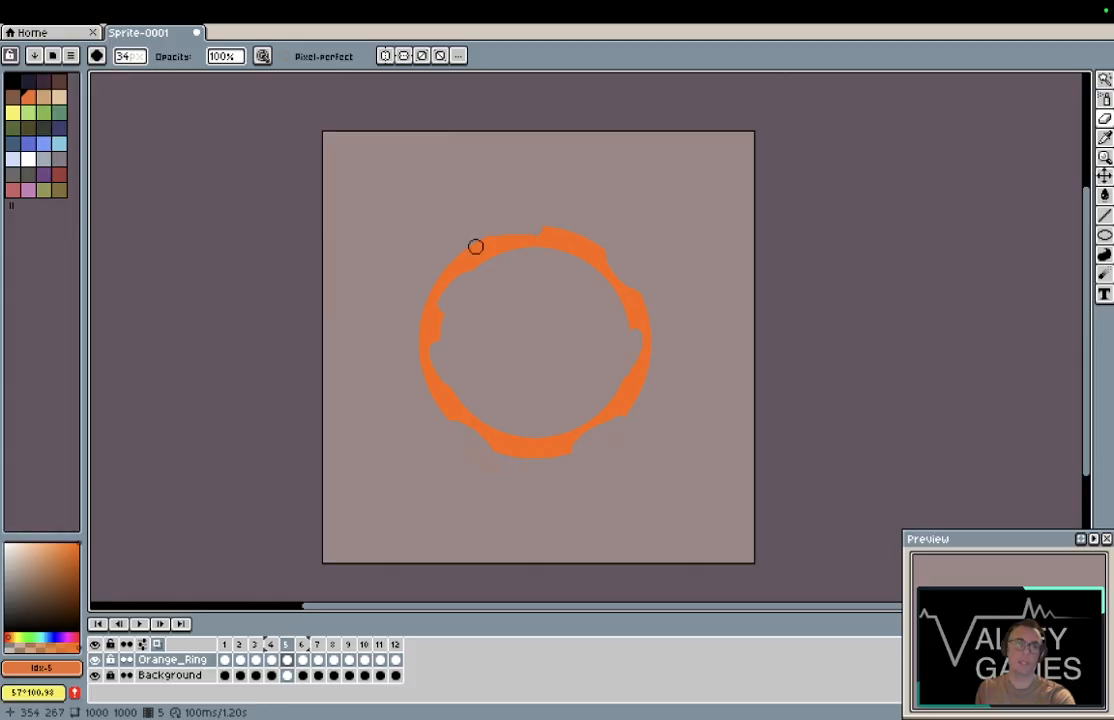
Step: Roughen frame 6's large ring by erasing uneven stretches along its inner and outer edges
key("Right")
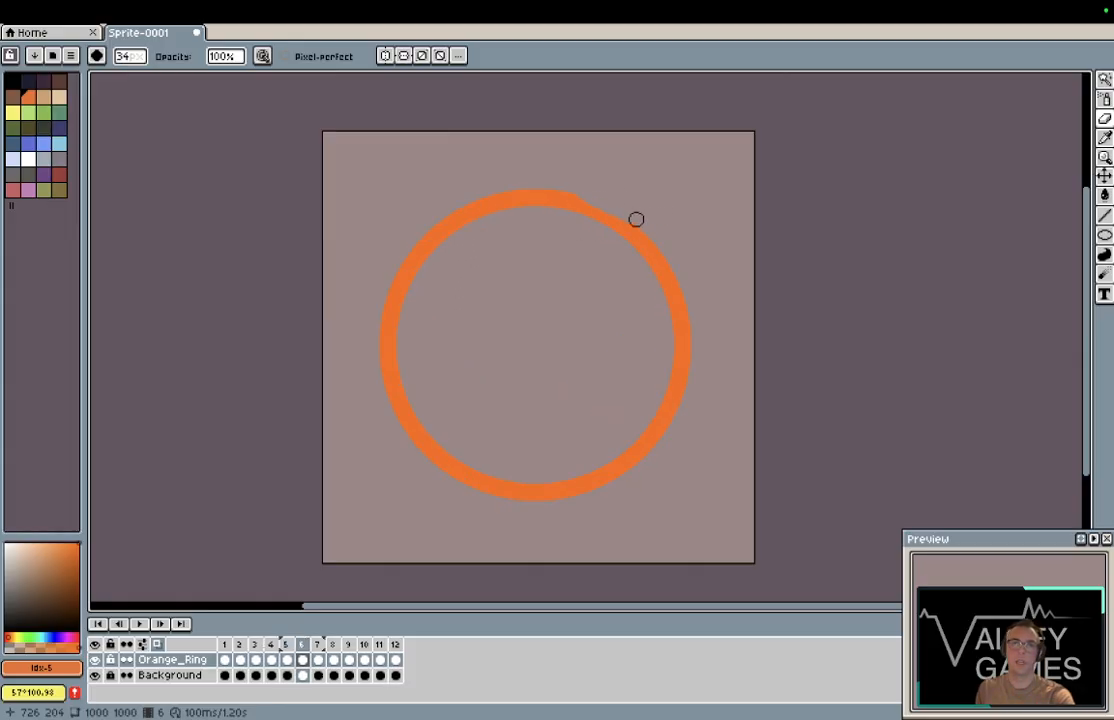
left_click_drag(647, 263, 666, 315)
mouse_move(686, 388)
left_mouse_down()
mouse_move(667, 440)
mouse_move(677, 408)
mouse_move(625, 473)
left_mouse_up()
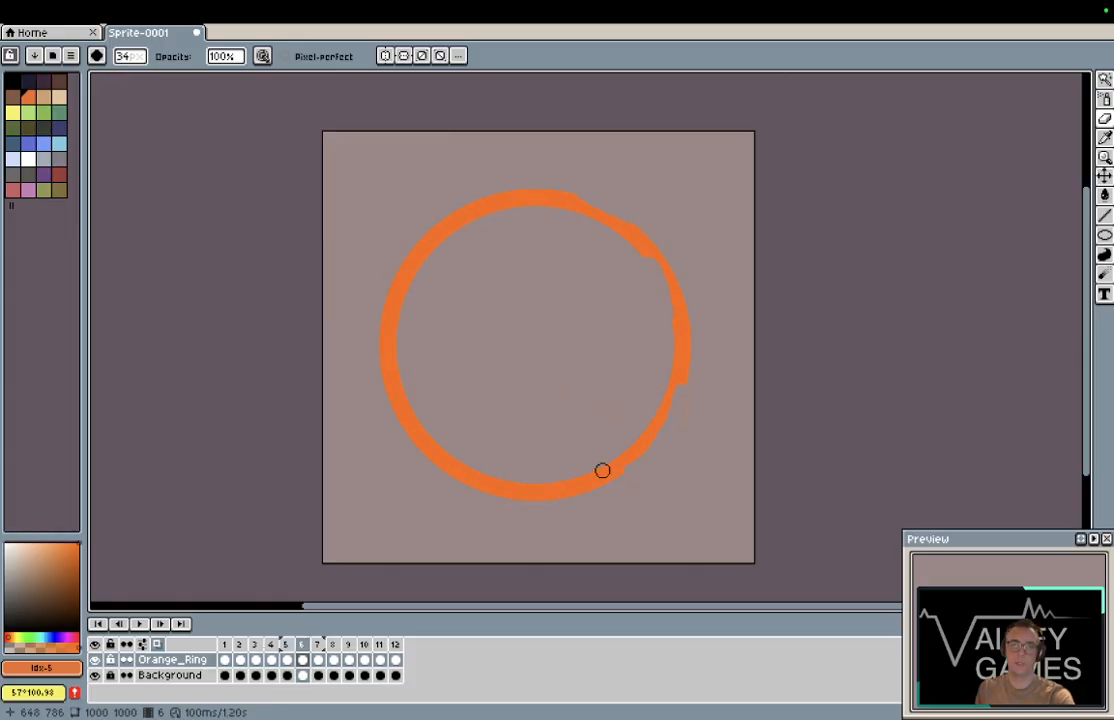
mouse_move(462, 470)
left_mouse_down()
mouse_move(505, 492)
mouse_move(569, 482)
left_mouse_up()
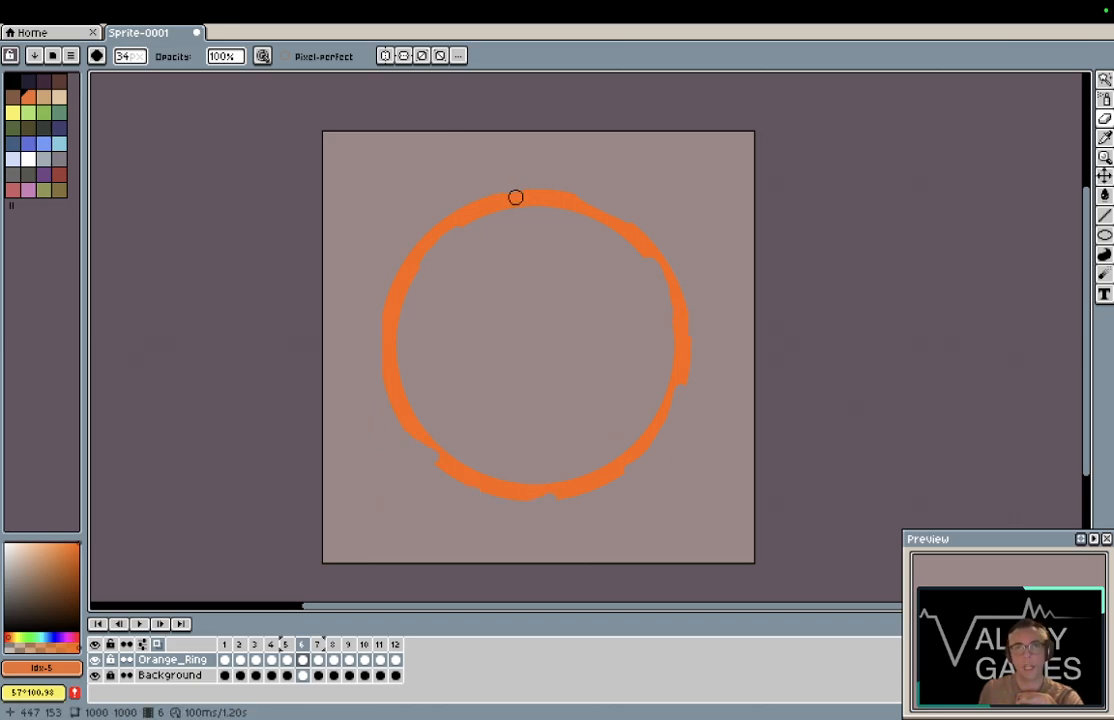
Step: Erase a few more notches along the top, upper-left and lower-left stretches of frame 6's ring
left_click_drag(519, 195, 491, 195)
left_click_drag(417, 281, 405, 312)
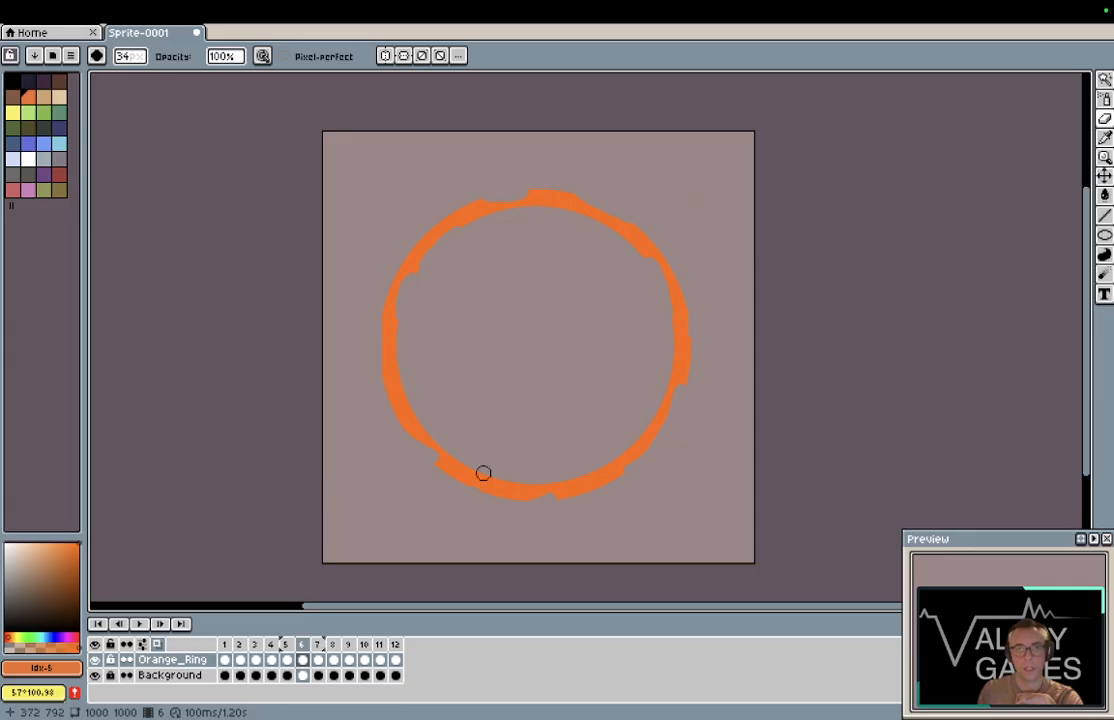
left_click_drag(484, 476, 507, 478)
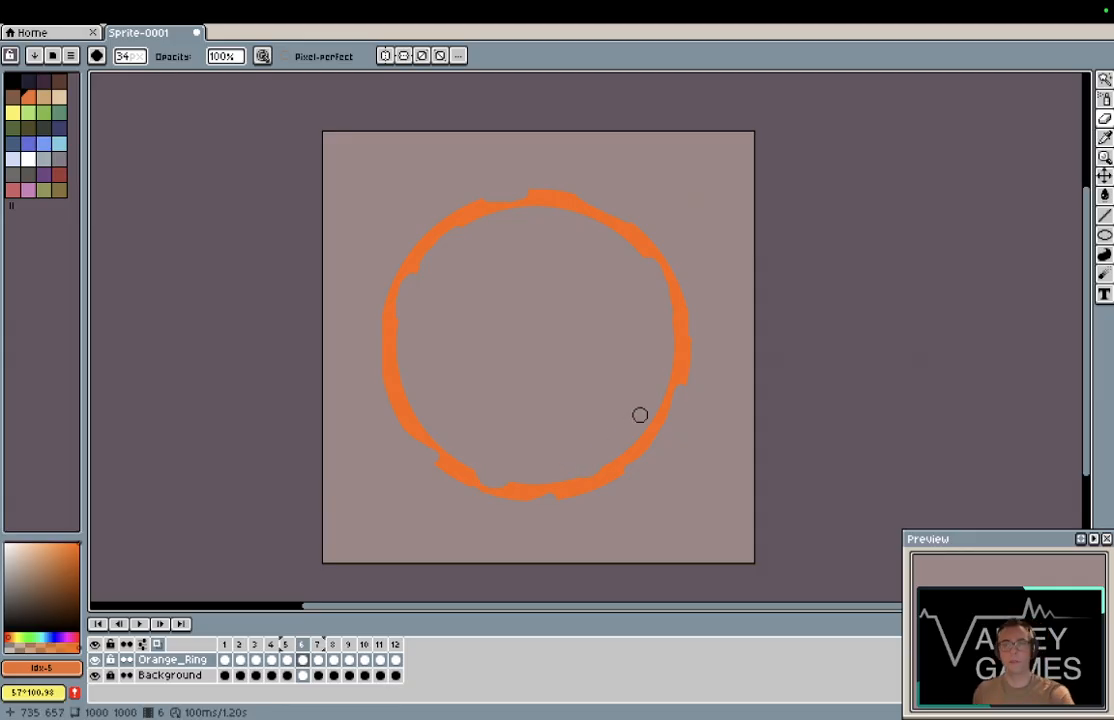
Step: Roughen frame 7's ring by erasing irregular notches along its inner and outer edges all the way around
key("period")
mouse_move(366, 395)
left_mouse_down()
mouse_move(398, 450)
mouse_move(401, 497)
mouse_move(401, 474)
mouse_move(517, 507)
mouse_move(508, 548)
mouse_move(407, 509)
mouse_move(404, 488)
mouse_move(438, 504)
left_mouse_up()
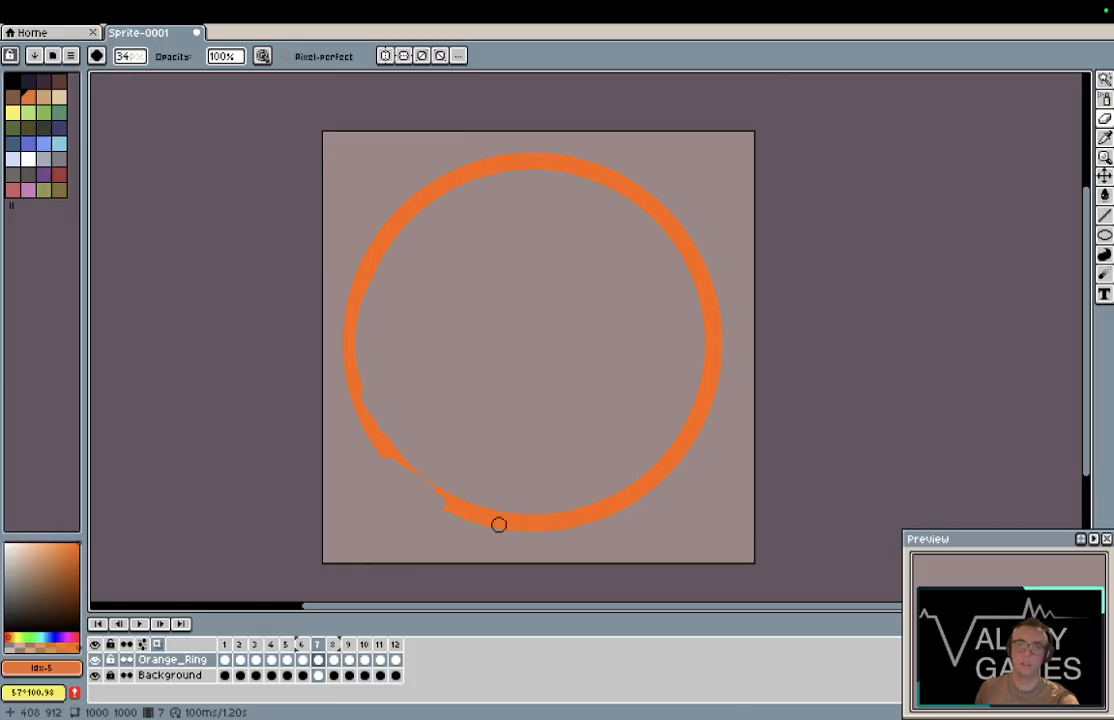
mouse_move(499, 524)
left_mouse_down()
mouse_move(612, 505)
mouse_move(562, 497)
mouse_move(596, 499)
mouse_move(639, 466)
left_mouse_up()
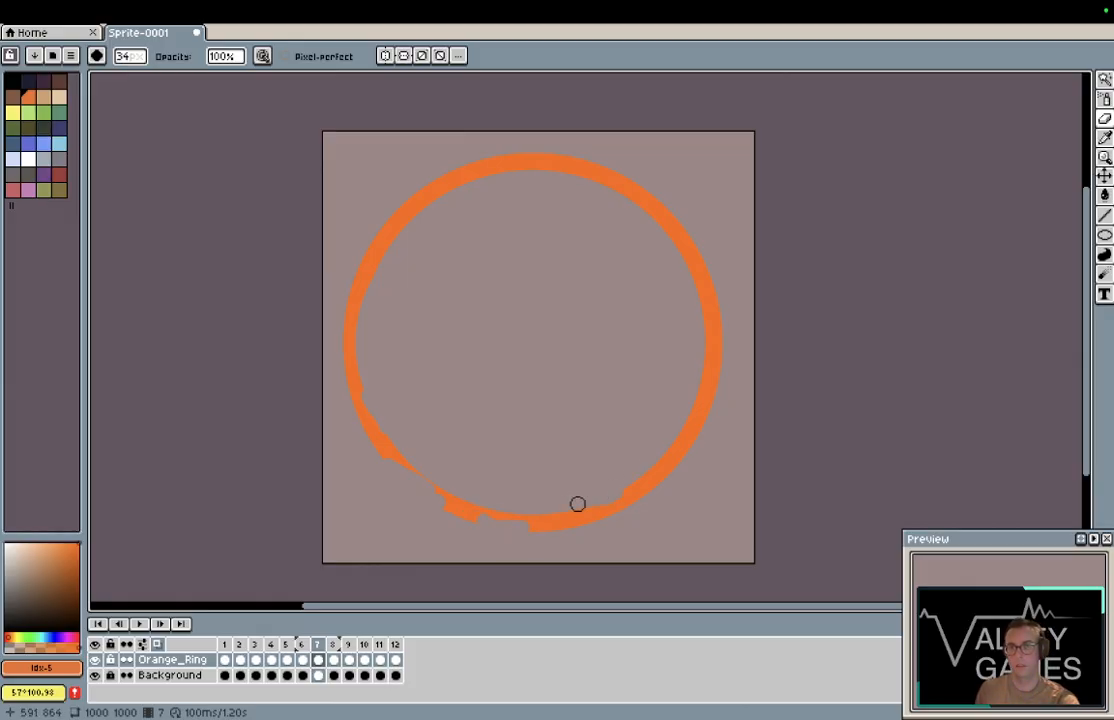
mouse_move(574, 508)
left_mouse_down()
mouse_move(673, 459)
mouse_move(656, 463)
mouse_move(685, 429)
left_mouse_up()
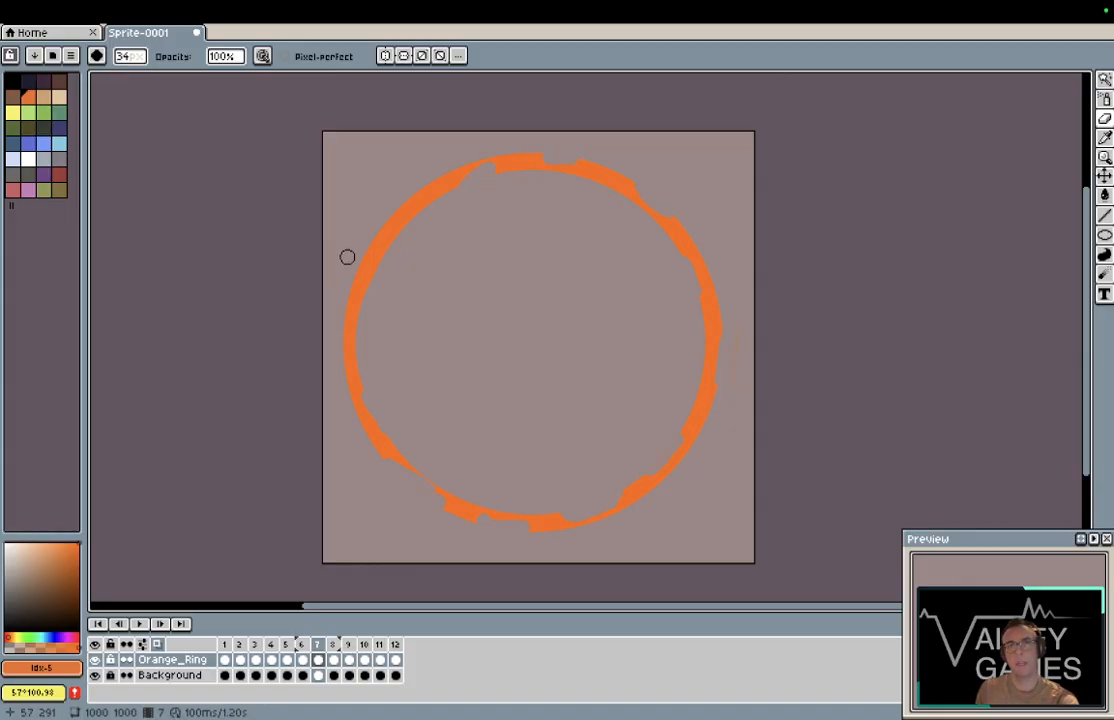
left_click_drag(371, 228, 367, 256)
left_click_drag(404, 229, 426, 197)
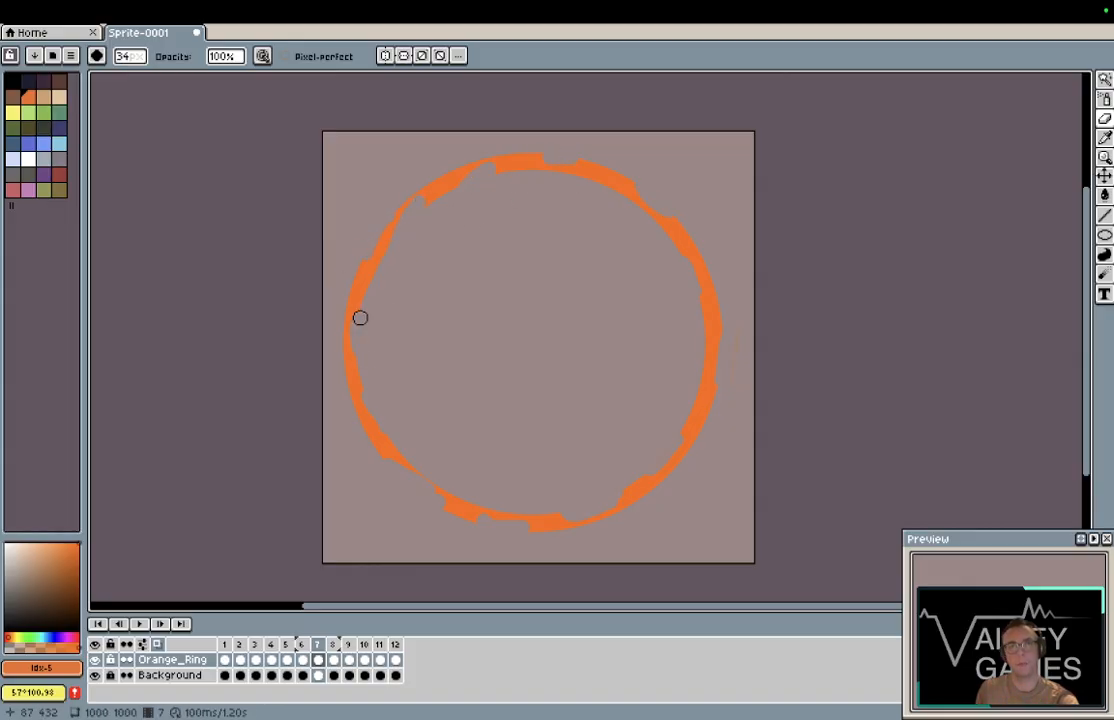
Step: Roughen the rings in frames 8 and 9 by erasing uneven notches along their inner and outer edges
key("Right")
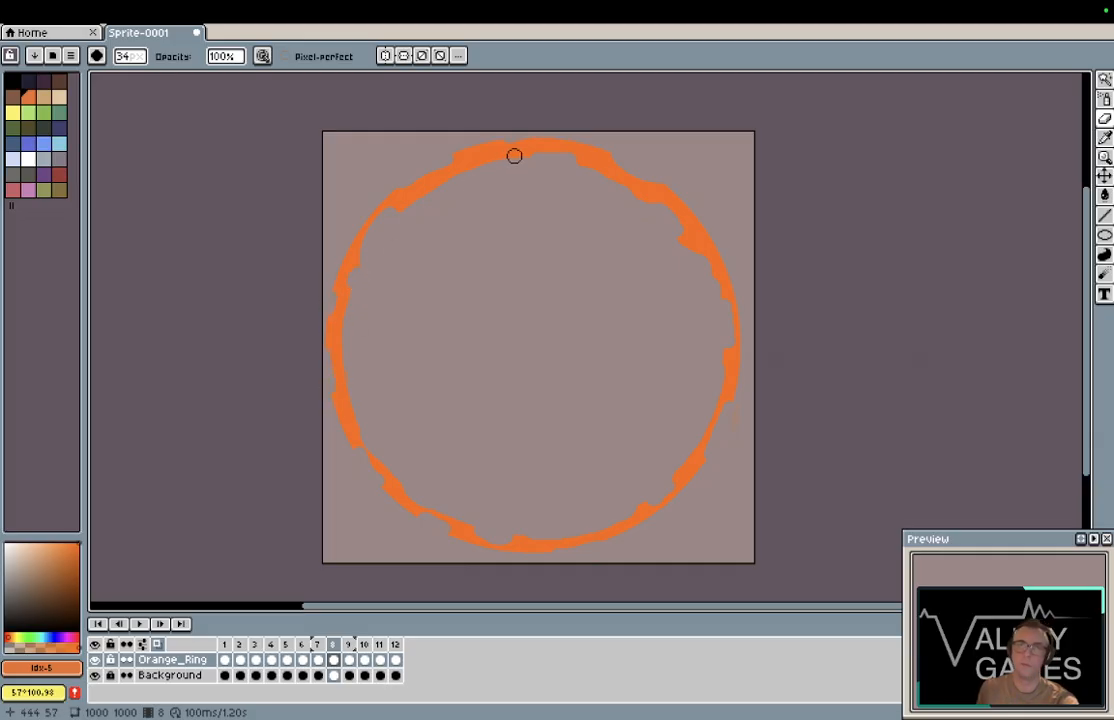
key("Right")
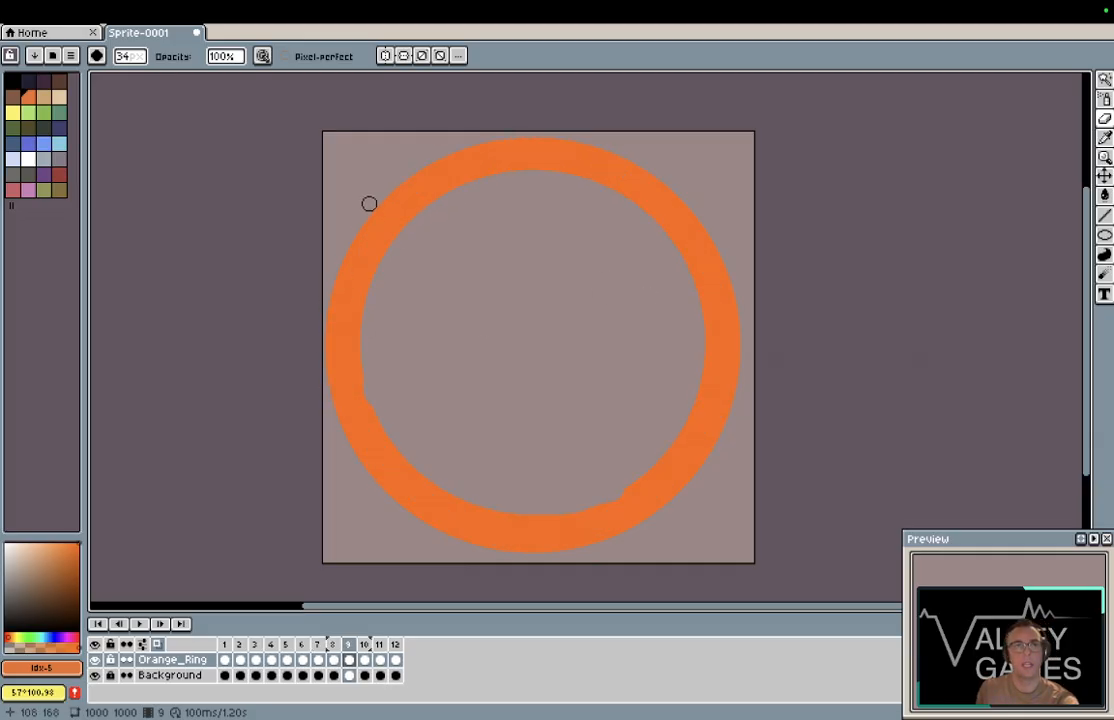
mouse_move(336, 386)
left_mouse_down()
mouse_move(351, 432)
mouse_move(423, 526)
mouse_move(410, 516)
mouse_move(562, 546)
mouse_move(652, 501)
mouse_move(662, 507)
mouse_move(704, 459)
left_mouse_up()
left_click_drag(710, 222, 733, 274)
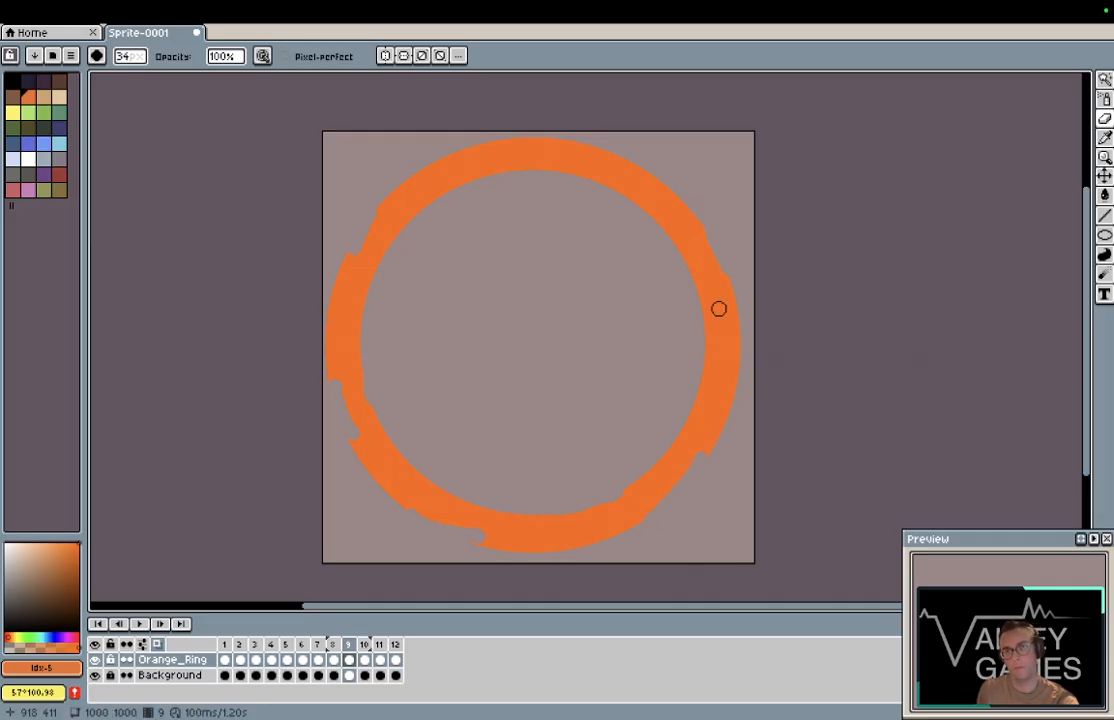
left_click_drag(689, 326, 703, 395)
mouse_move(641, 500)
left_mouse_down()
mouse_move(571, 534)
mouse_move(565, 499)
mouse_move(455, 507)
left_mouse_up()
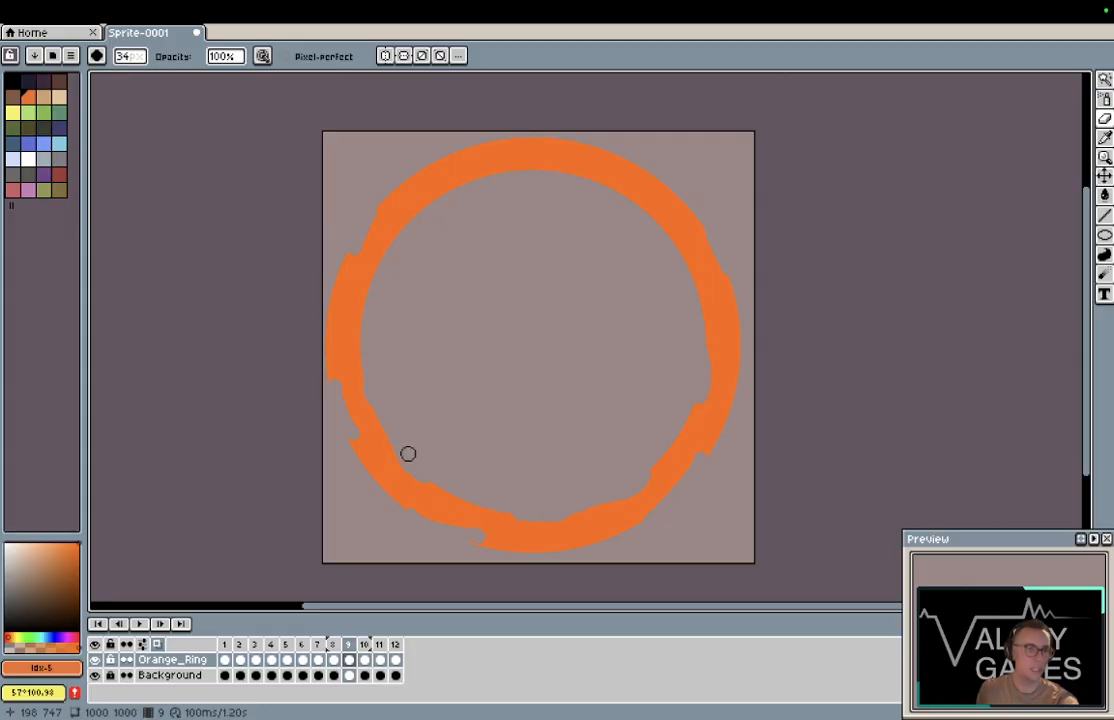
left_click_drag(367, 298, 452, 186)
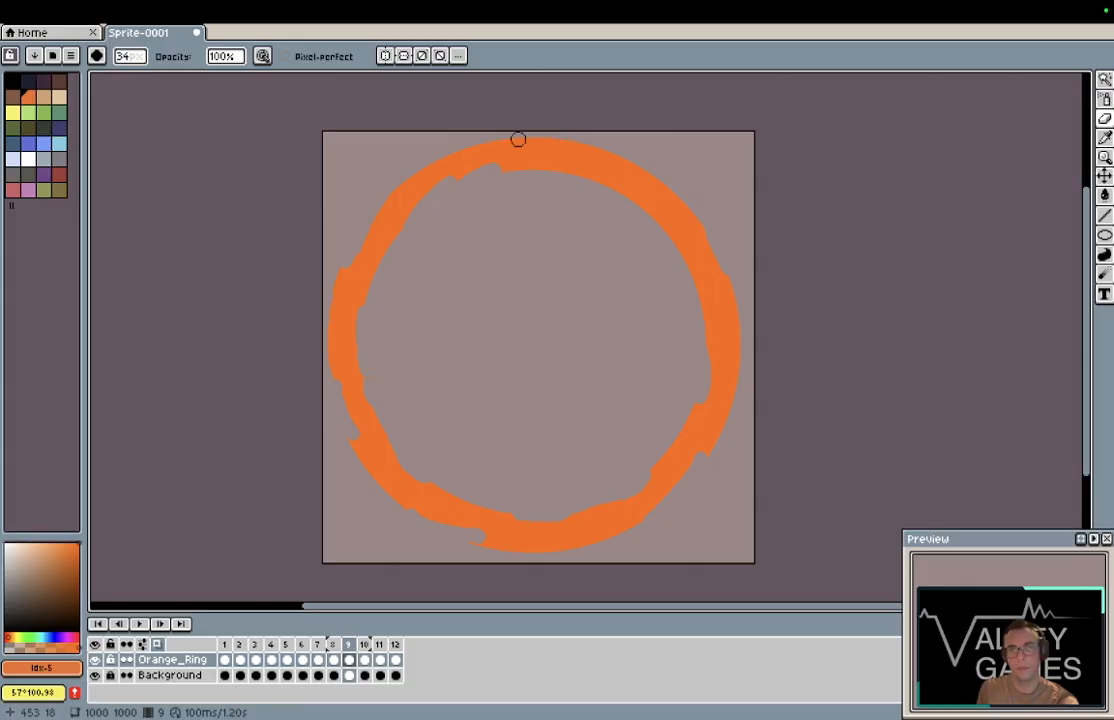
mouse_move(517, 139)
left_mouse_down()
mouse_move(578, 137)
mouse_move(648, 170)
left_mouse_up()
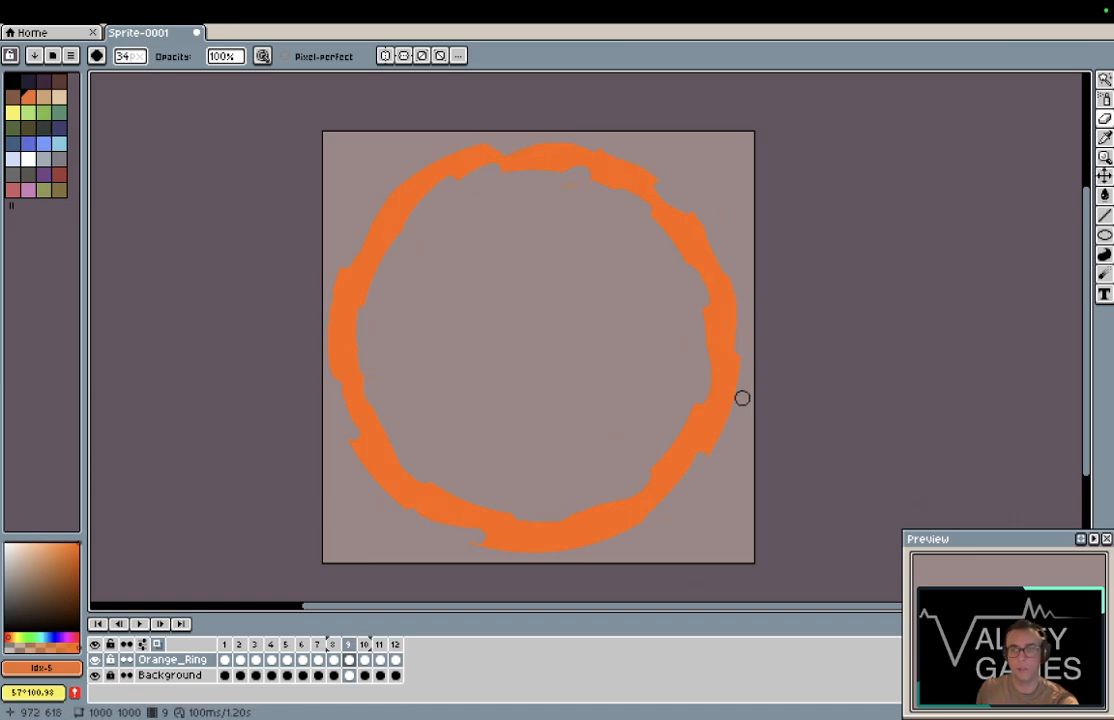
Step: Thin frame 10's ring unevenly with the eraser and break it open at its upper-right and upper-left sides
key("Right")
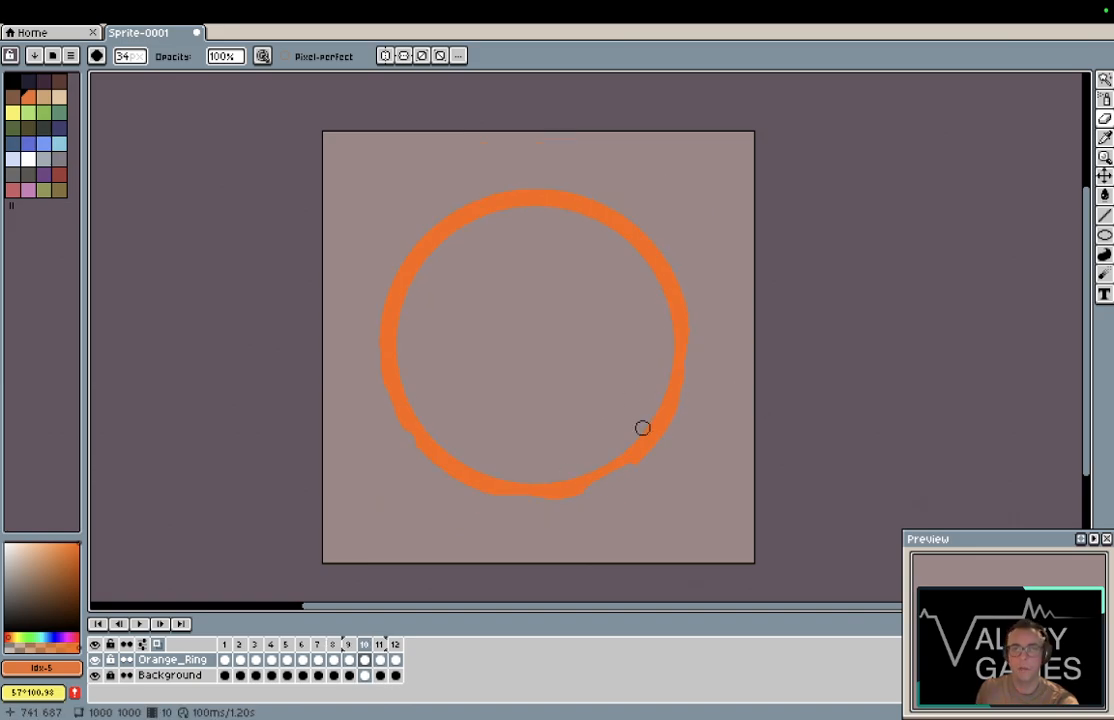
left_click_drag(665, 305, 676, 266)
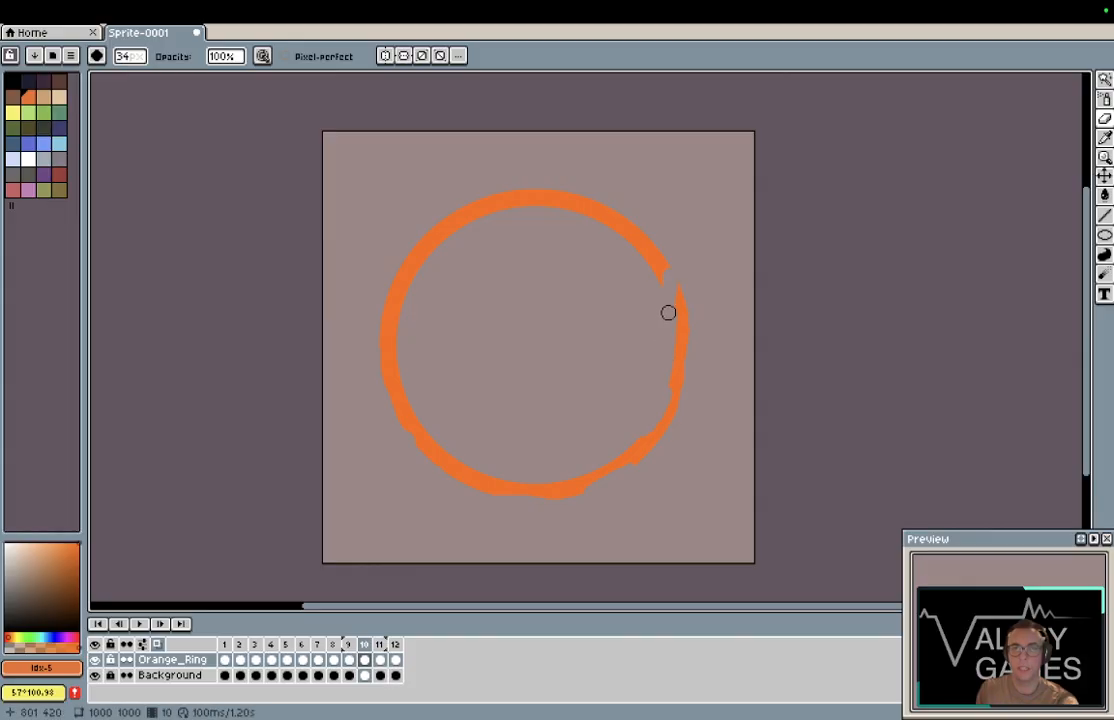
mouse_move(666, 343)
left_mouse_down()
mouse_move(665, 302)
mouse_move(618, 228)
mouse_move(626, 241)
mouse_move(587, 209)
left_mouse_up()
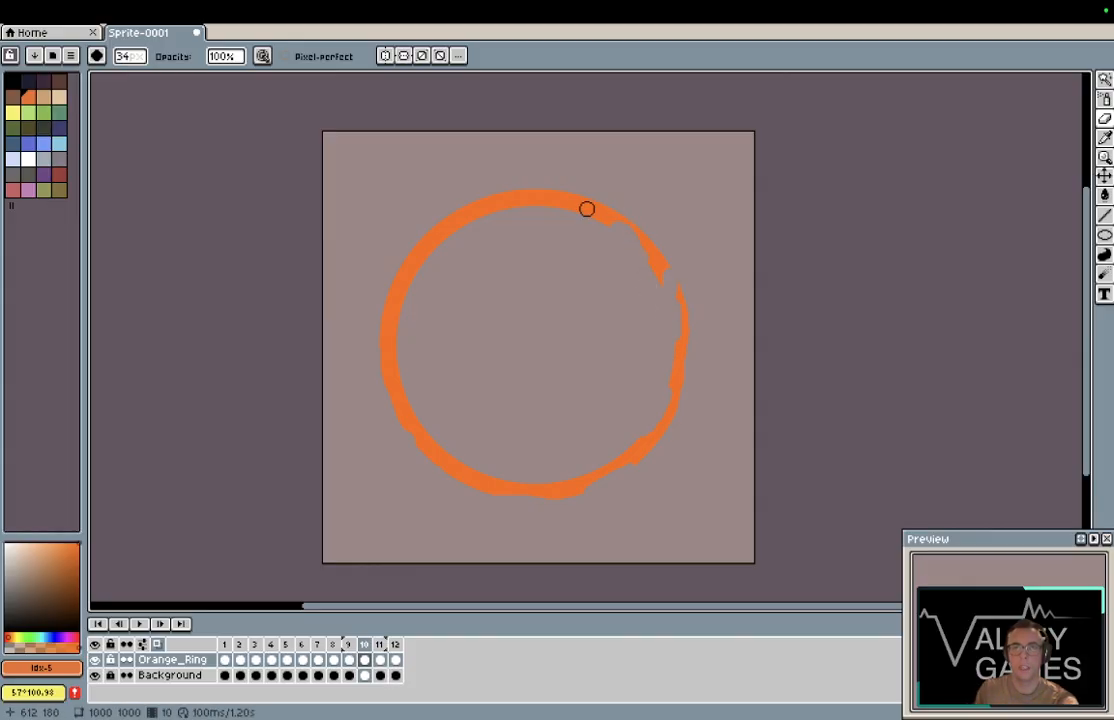
mouse_move(505, 222)
left_mouse_down()
mouse_move(446, 233)
mouse_move(456, 241)
mouse_move(404, 277)
left_mouse_up()
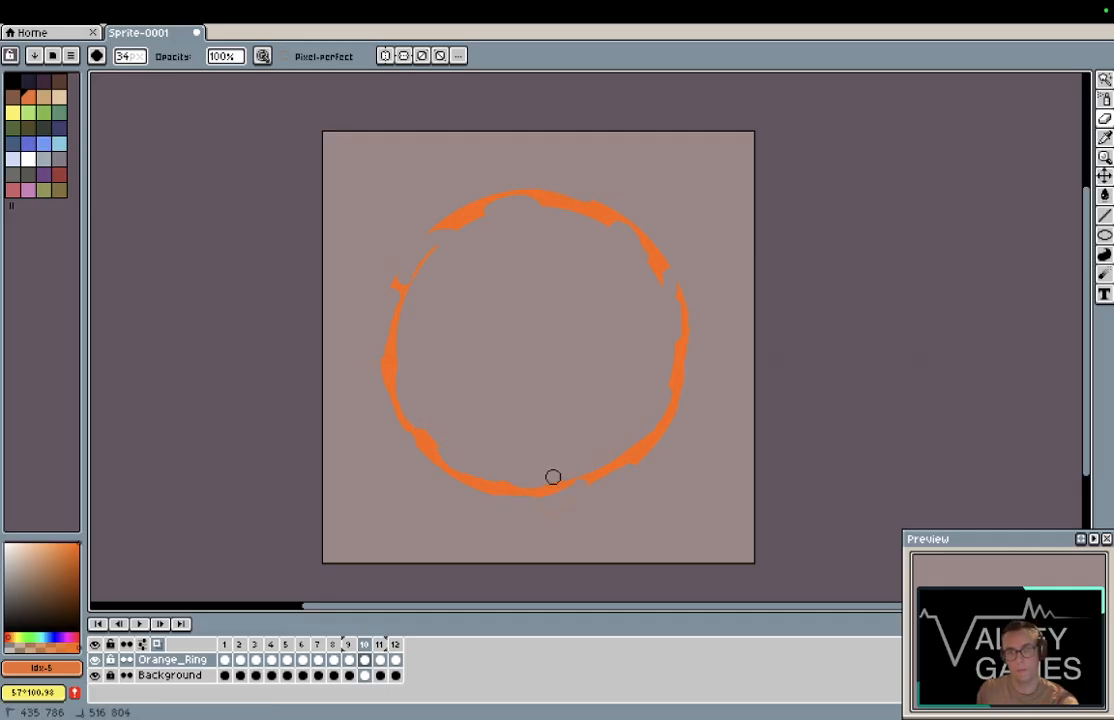
Step: Erase uneven stretches from frame 11's ring to roughen its outline
key("Right")
mouse_move(472, 293)
left_mouse_down()
mouse_move(478, 419)
mouse_move(487, 355)
mouse_move(592, 412)
left_mouse_up()
mouse_move(615, 332)
left_mouse_down()
mouse_move(592, 268)
mouse_move(584, 349)
left_mouse_up()
Step: Erase through the upper-right part of frame 12's small ring to break it into fragments
key("Right")
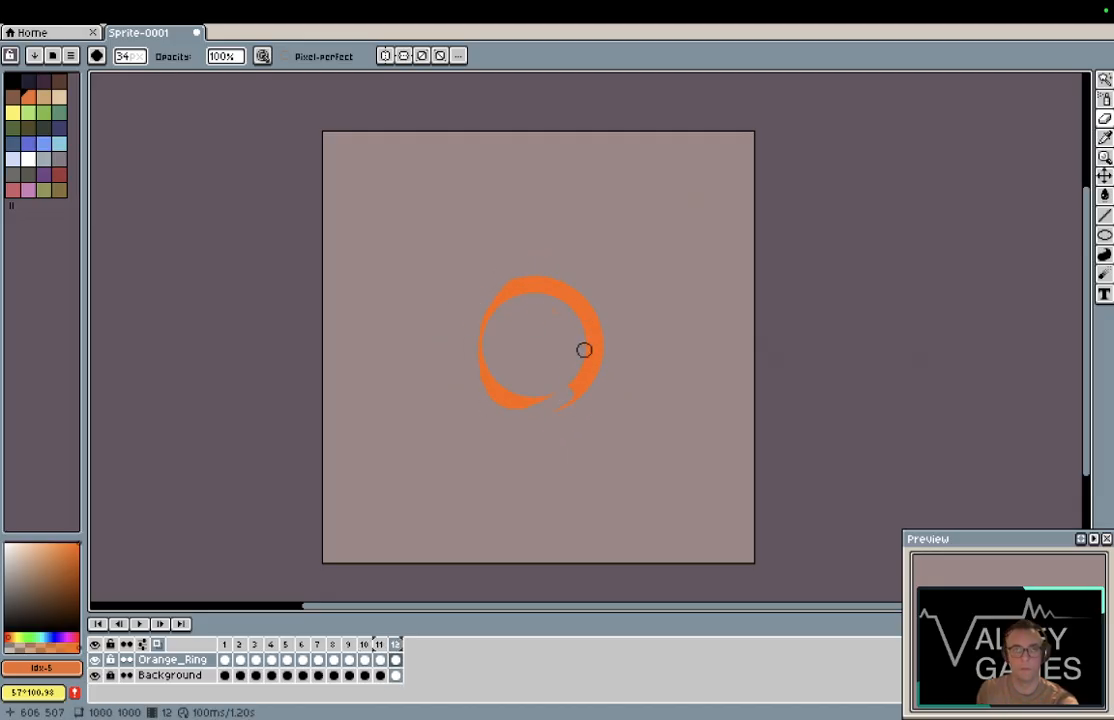
left_click_drag(546, 298, 587, 350)
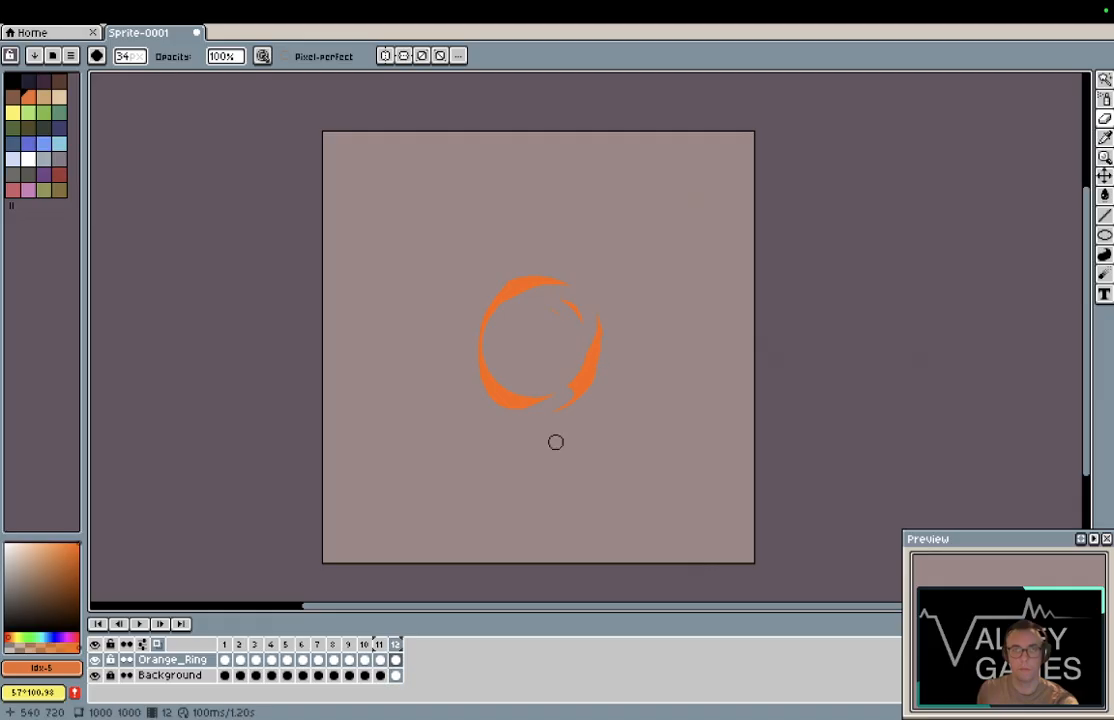
Step: Play back the orange ring animation from frame 1 to check its motion
key("Right")
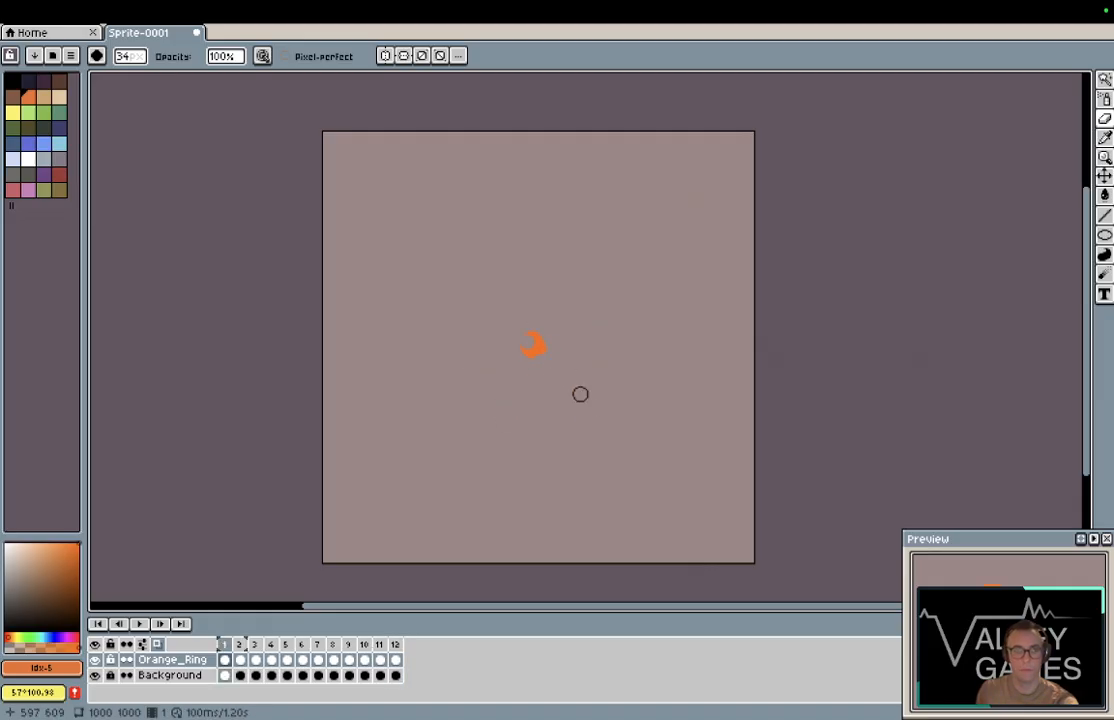
key("Return")
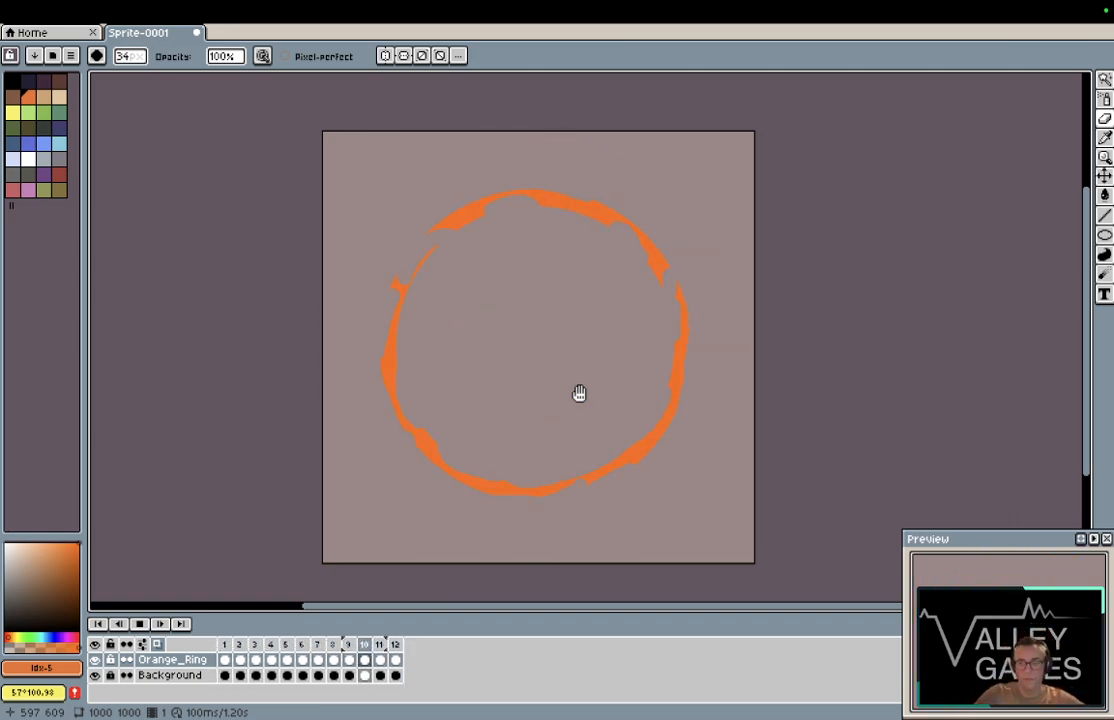
key("Return")
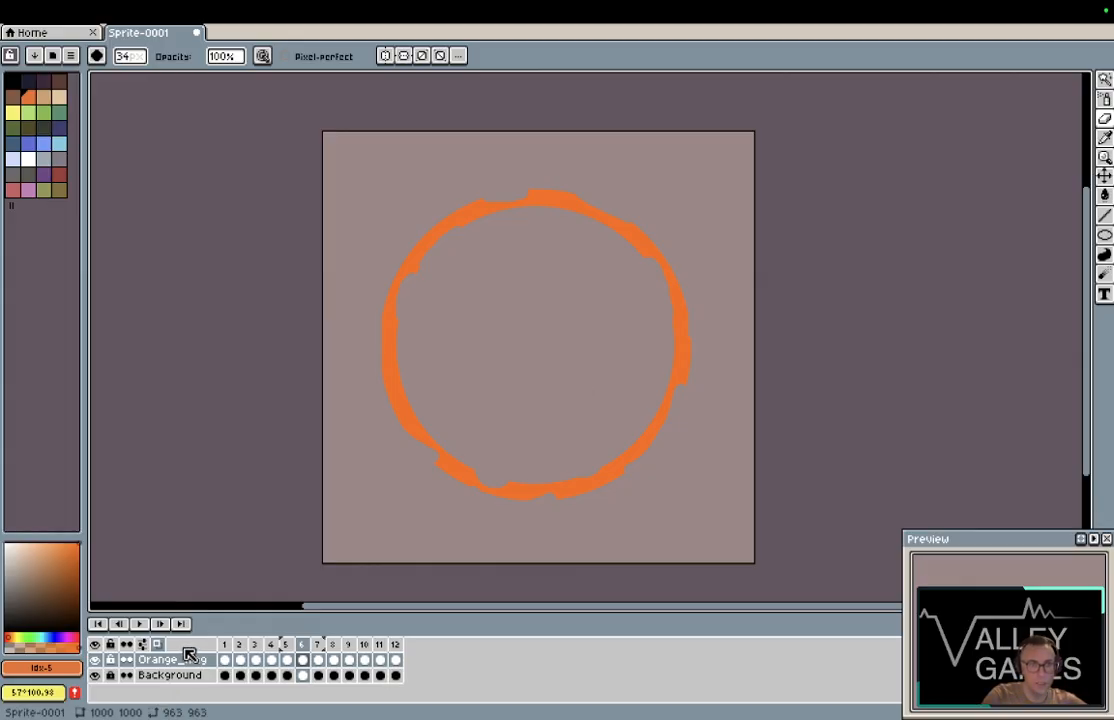
Step: Add a new layer named Orange_Sparks above Orange_Ring and select its cel in frame 1
mouse_move(184, 6)
left_click(221, 8)
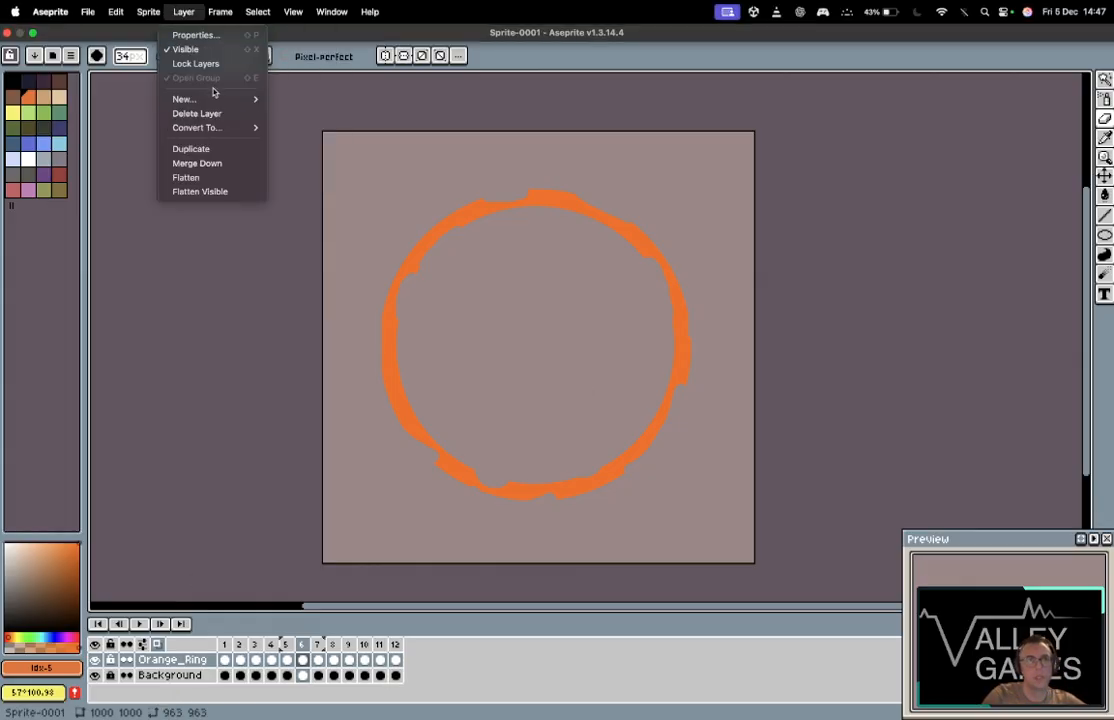
mouse_move(216, 99)
left_click(333, 99)
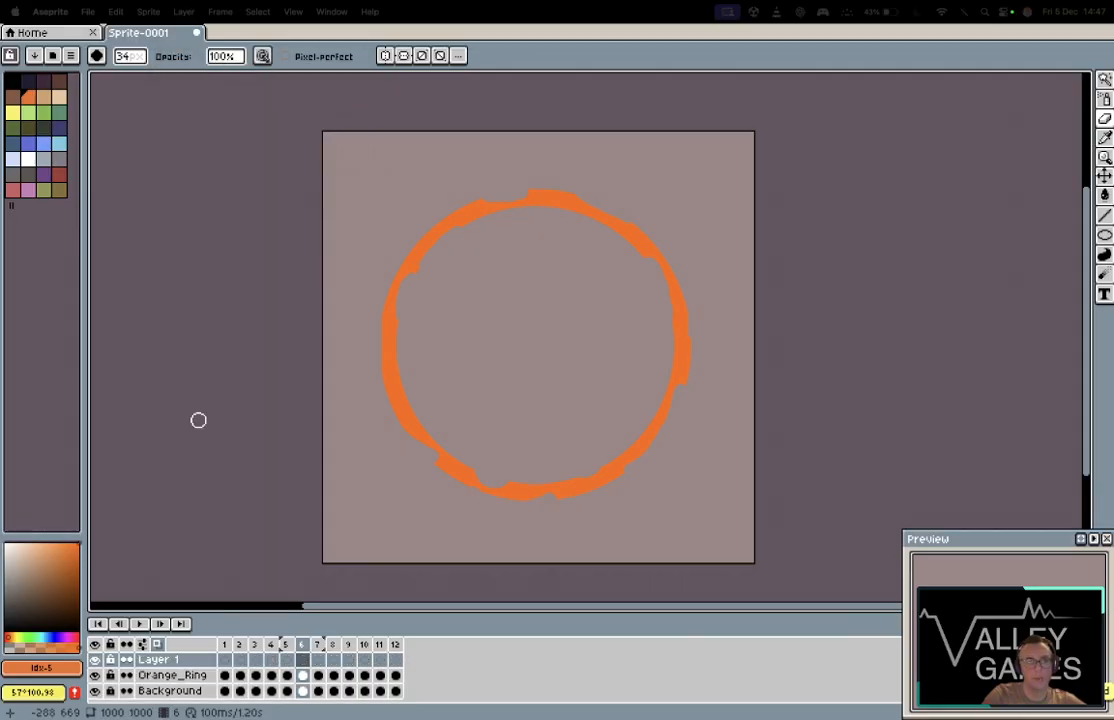
double_click(153, 661)
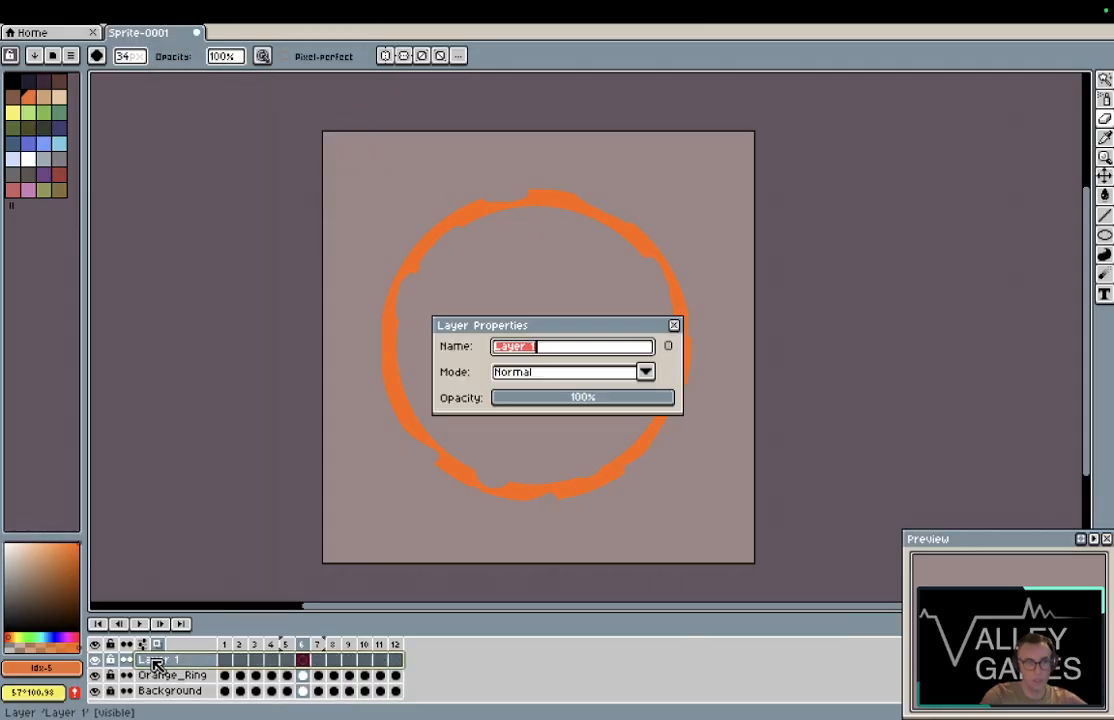
type("Orange_Sparks")
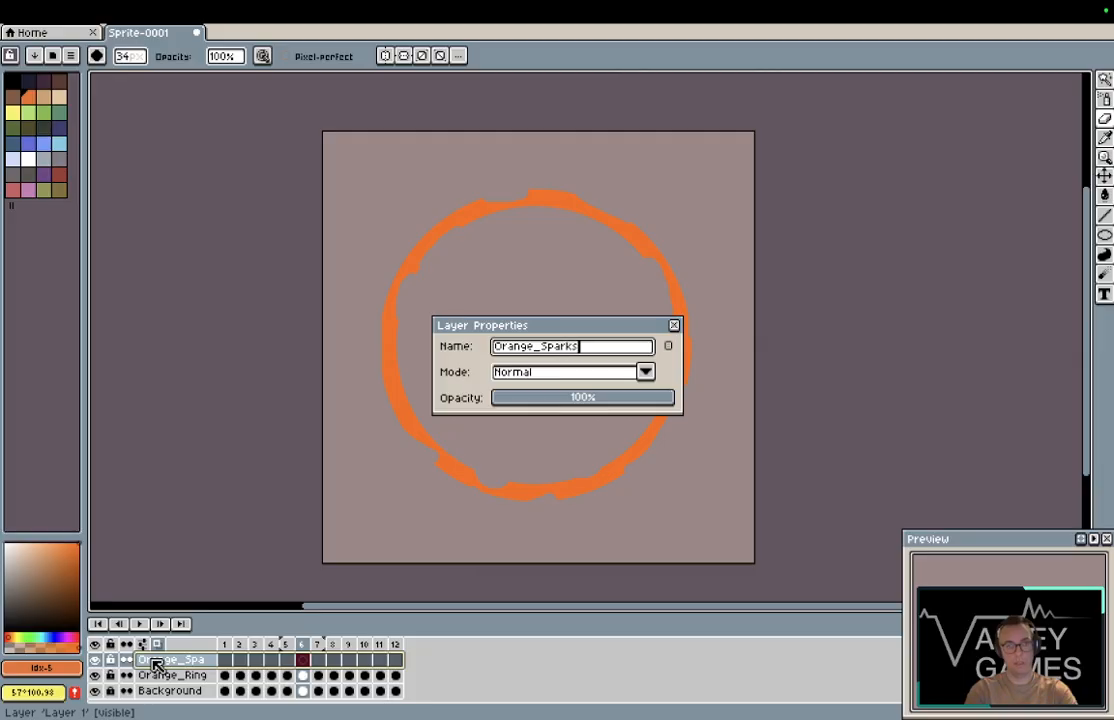
key("Return")
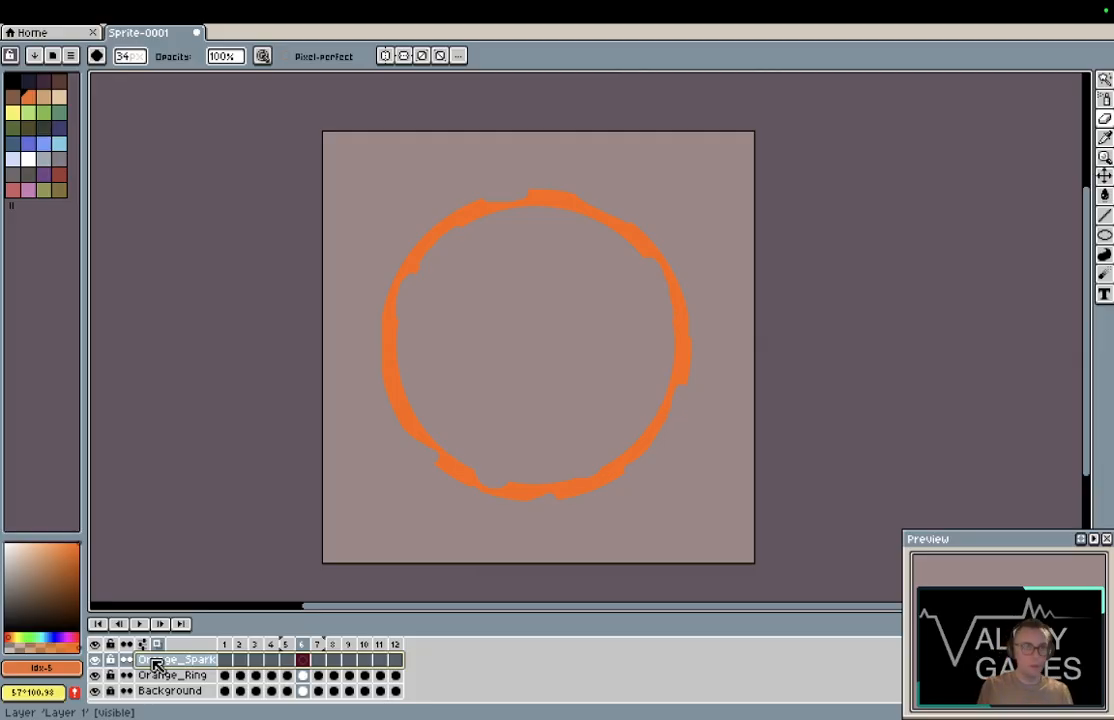
left_click(225, 661)
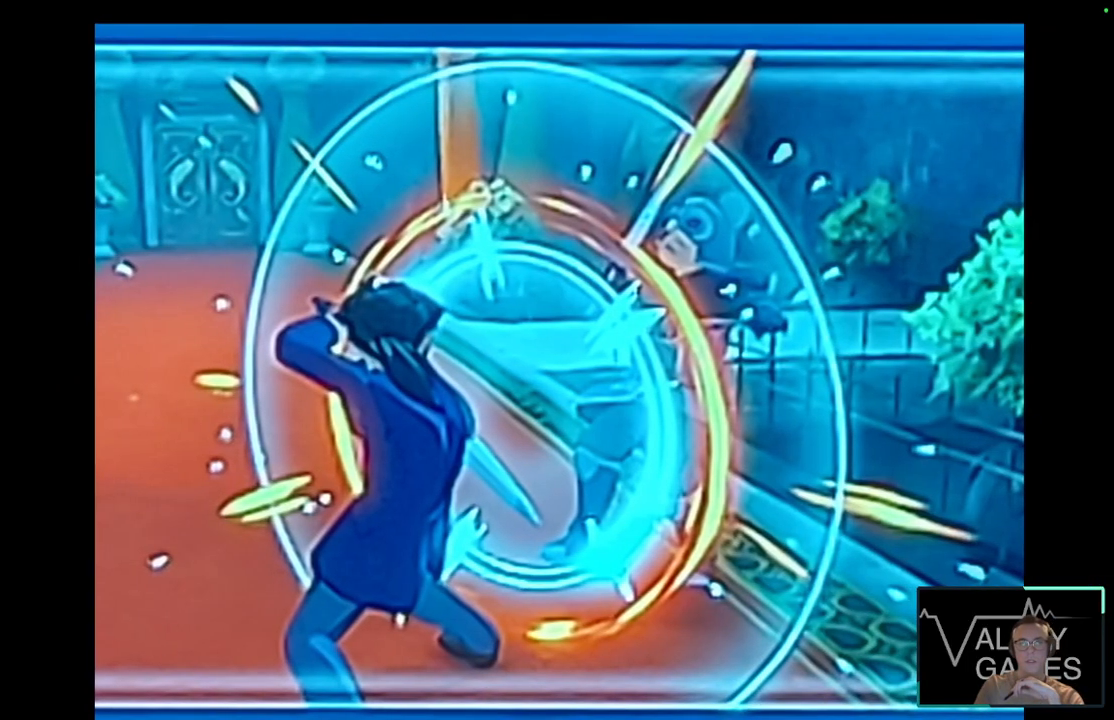
Step: Place the full-screen Preview space directly after Aseprite, check the spark reference image, and return to Aseprite
key("ctrl+Up")
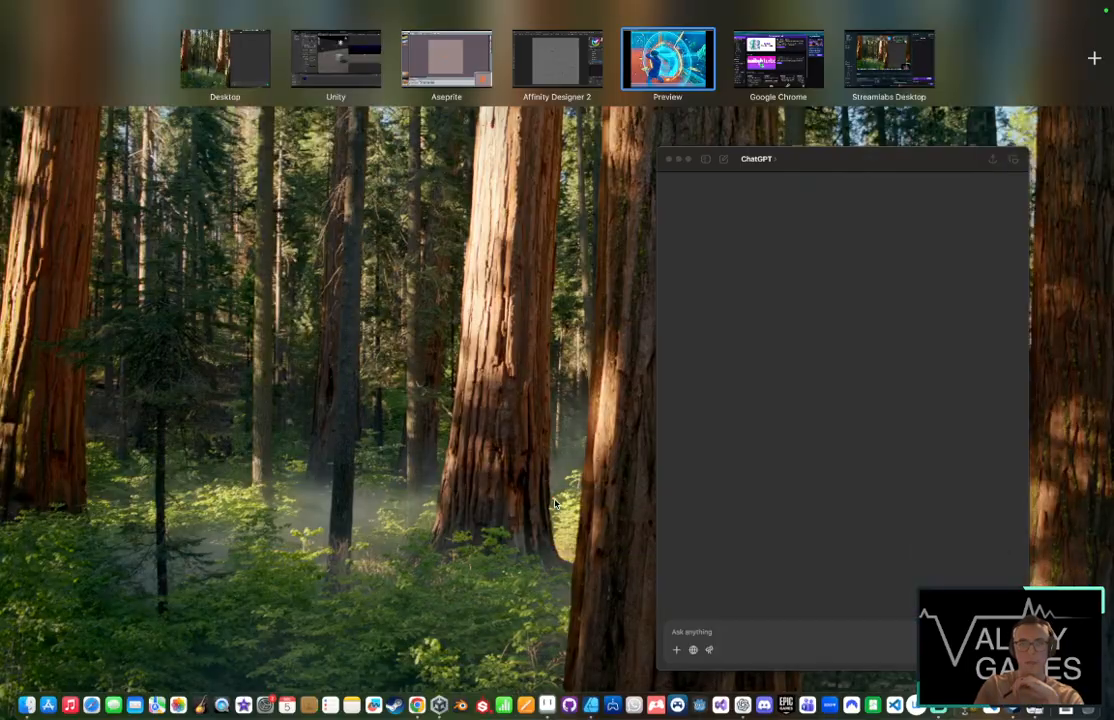
left_click_drag(665, 62, 557, 60)
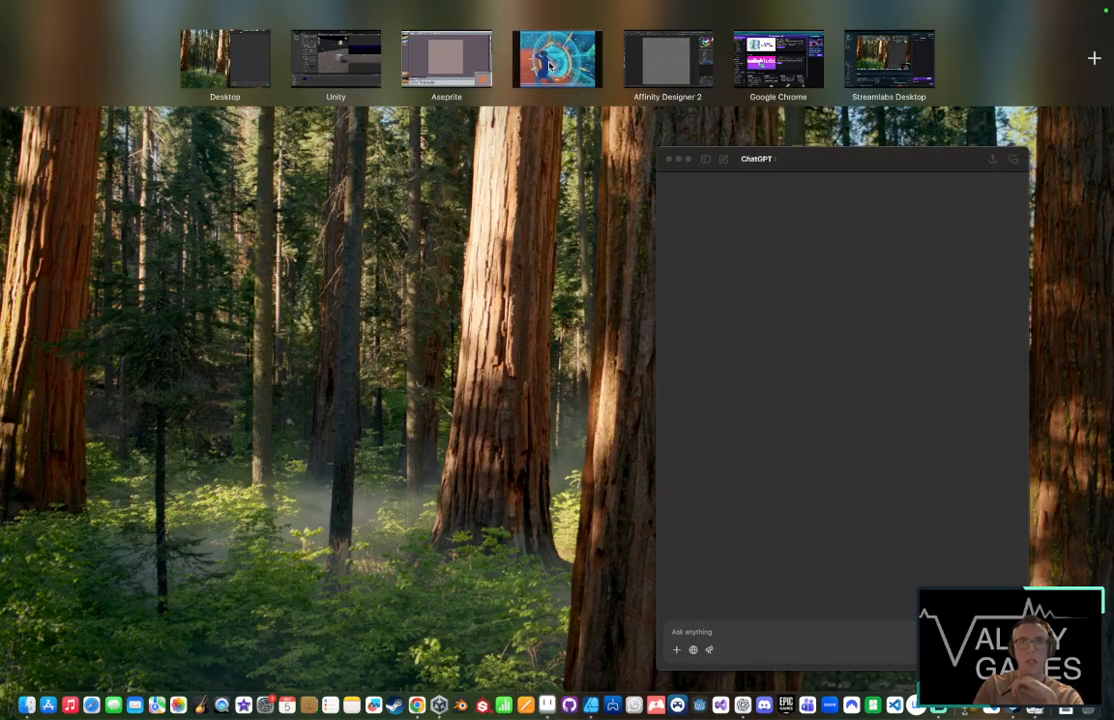
left_click(550, 62)
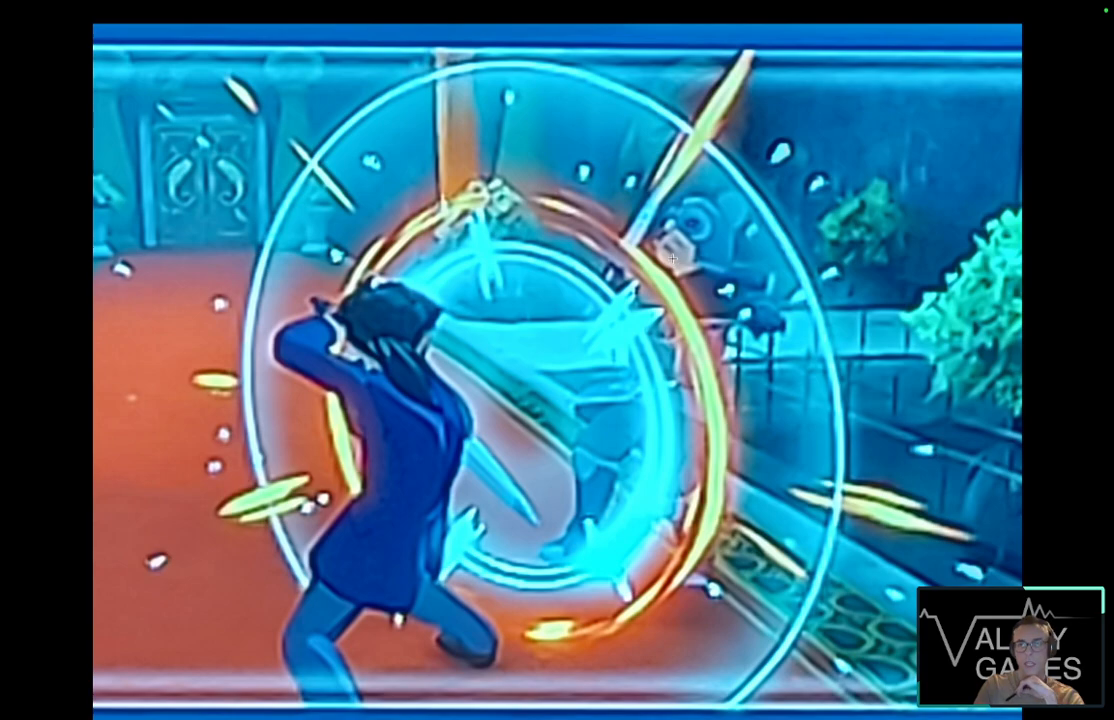
key("ctrl+Left")
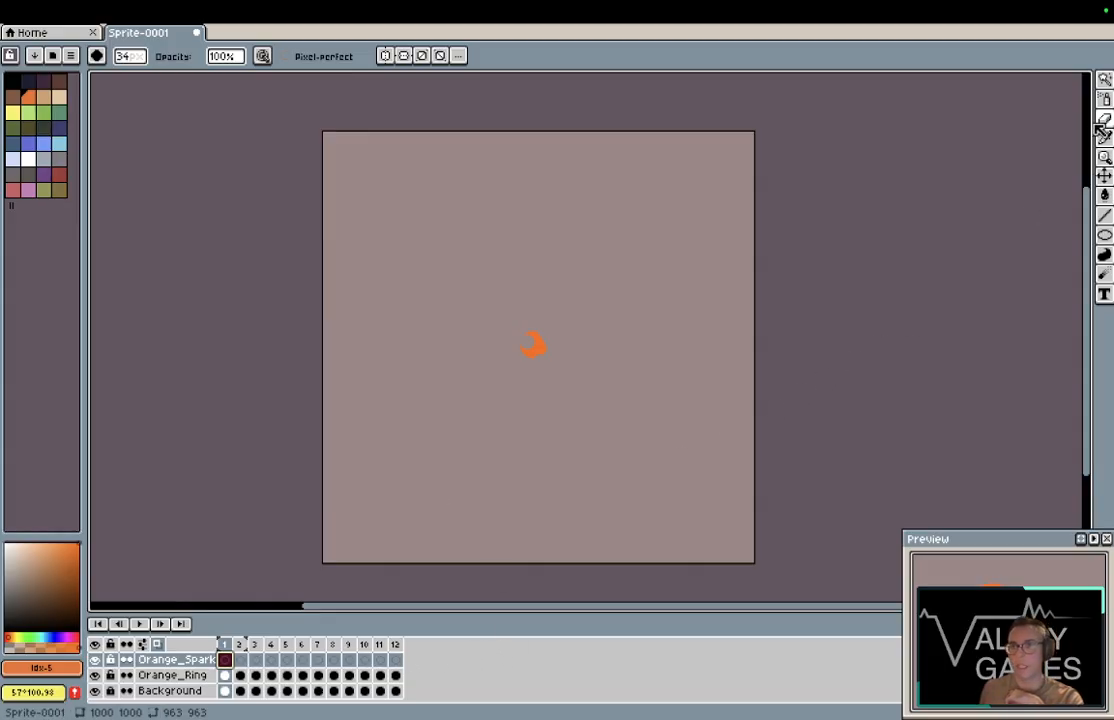
Step: Select the Line tool, undo the thin test line, and set the brush size to 21 px
left_click(1106, 218)
left_click(1068, 218)
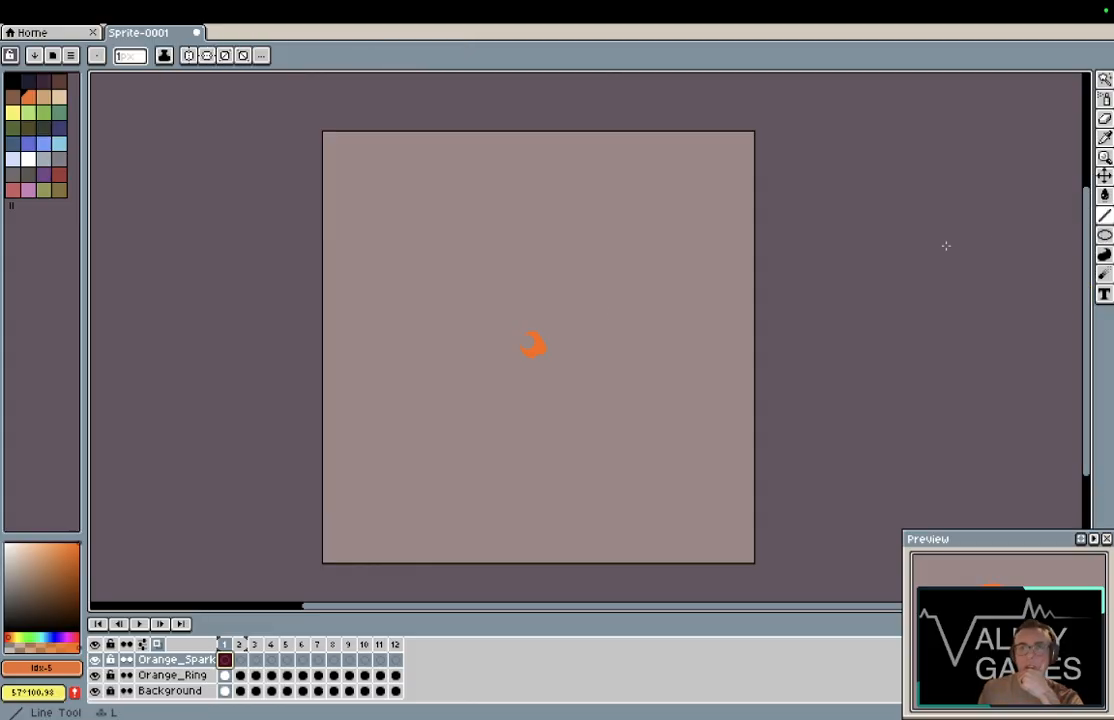
left_click_drag(561, 308, 624, 230)
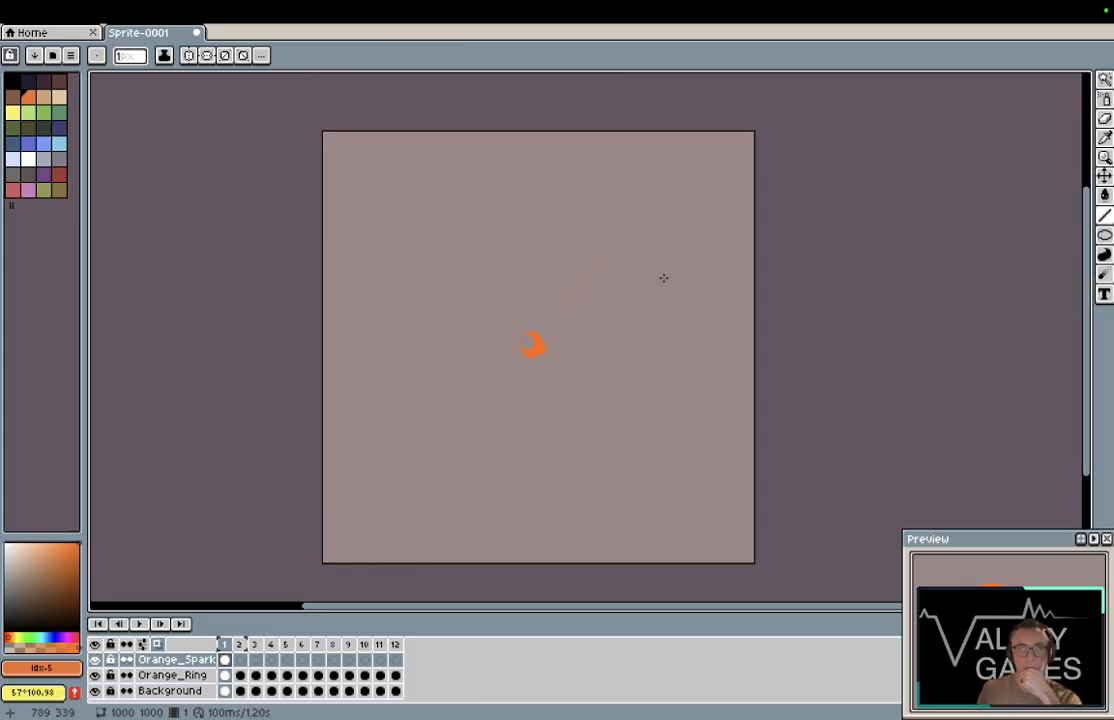
key("super+z")
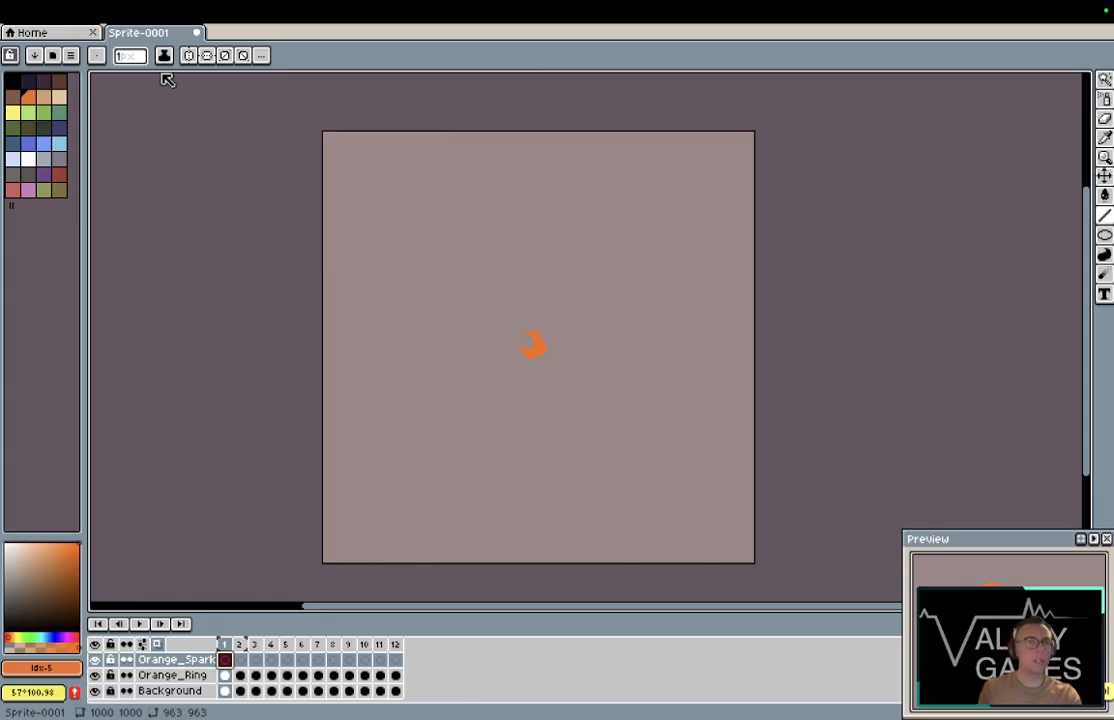
left_click(124, 56)
left_click_drag(135, 78, 169, 75)
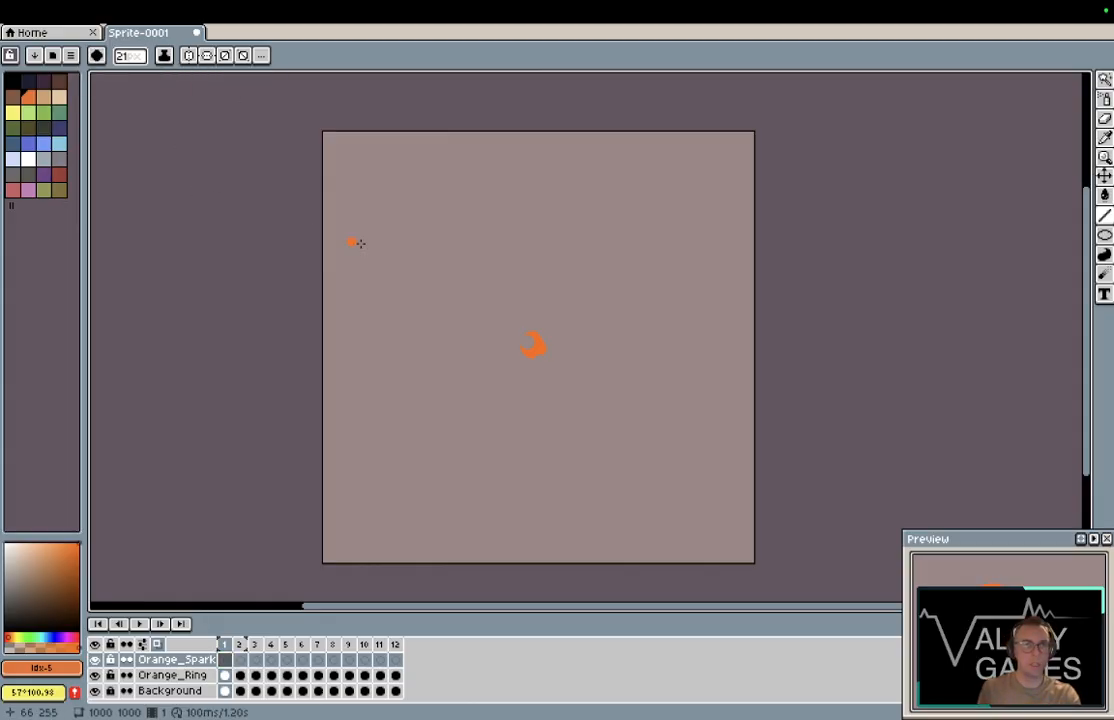
left_click_drag(575, 319, 662, 241)
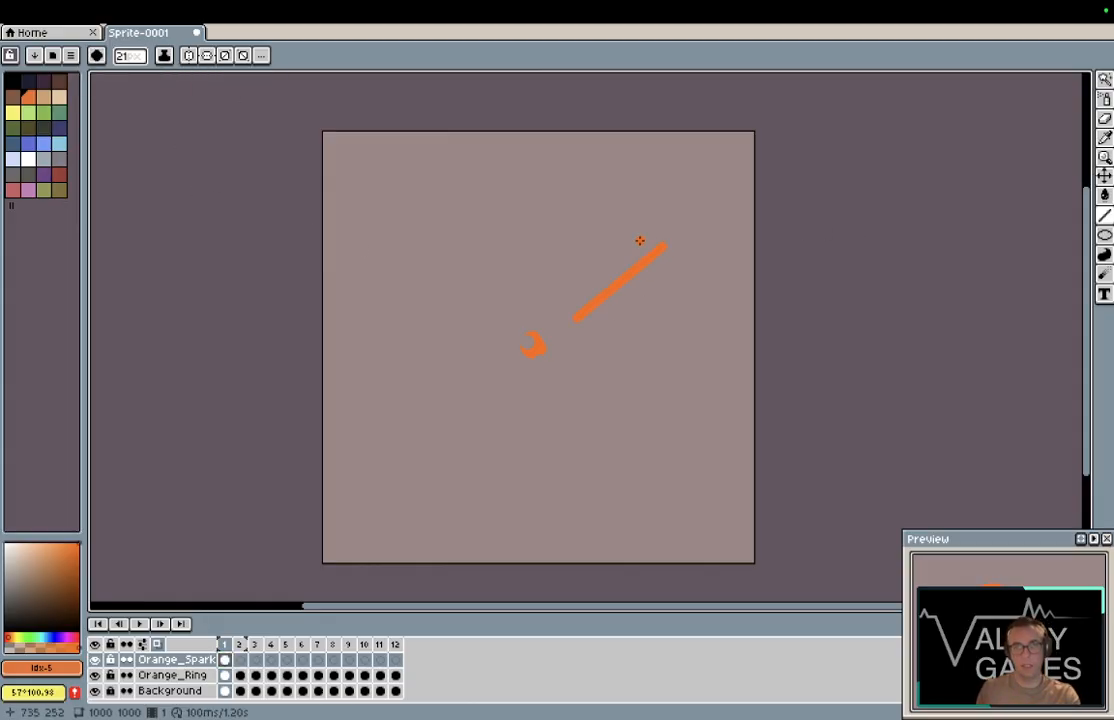
mouse_move(576, 282)
left_mouse_down()
mouse_move(560, 230)
mouse_move(485, 217)
mouse_move(450, 246)
left_mouse_up()
key("super+z")
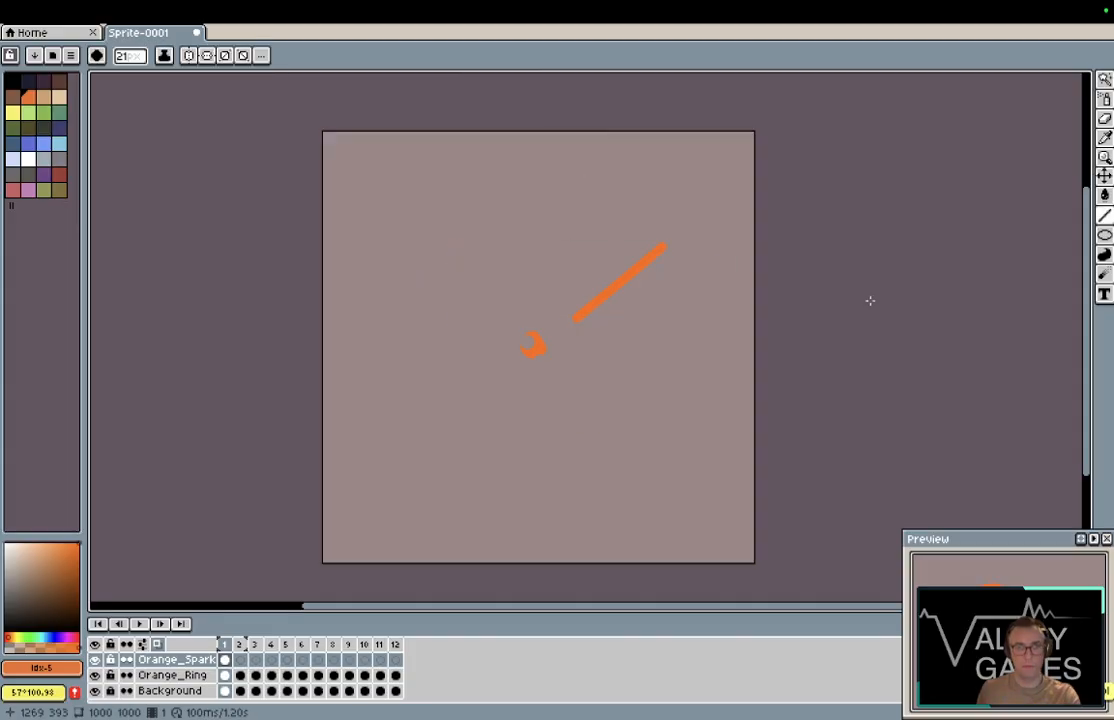
key("super+z")
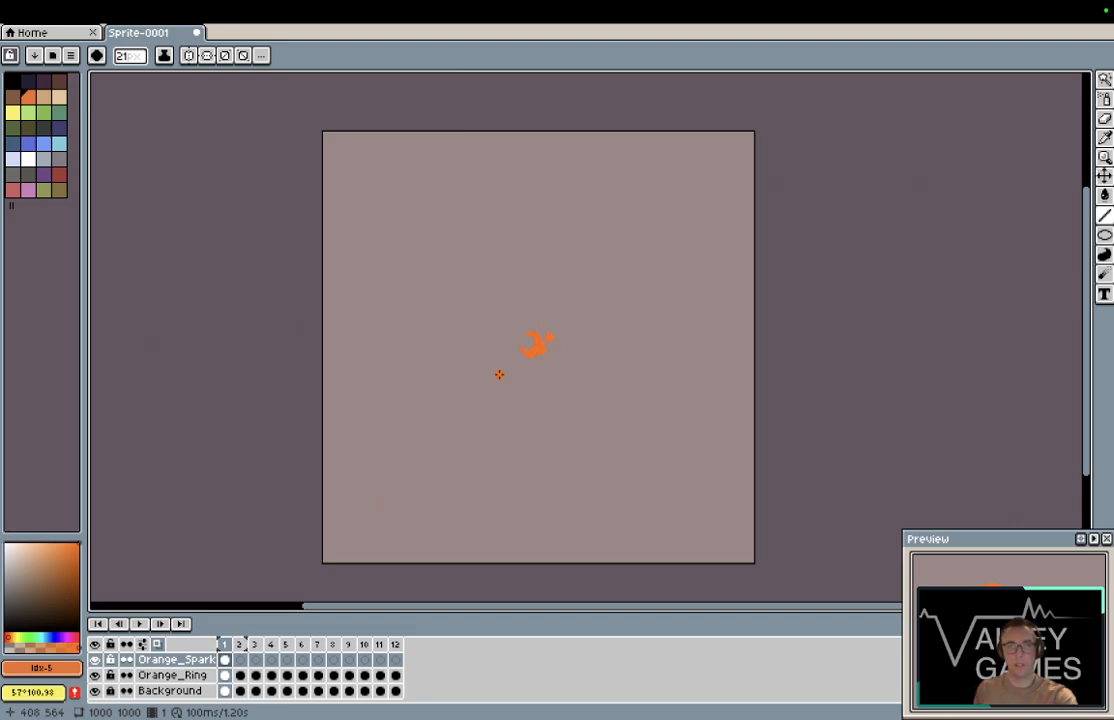
Step: In frame 2 of Orange_Sparks, draw short diagonal sparks at the ring's upper right and lower left, with dots at the other two corners
key("Right")
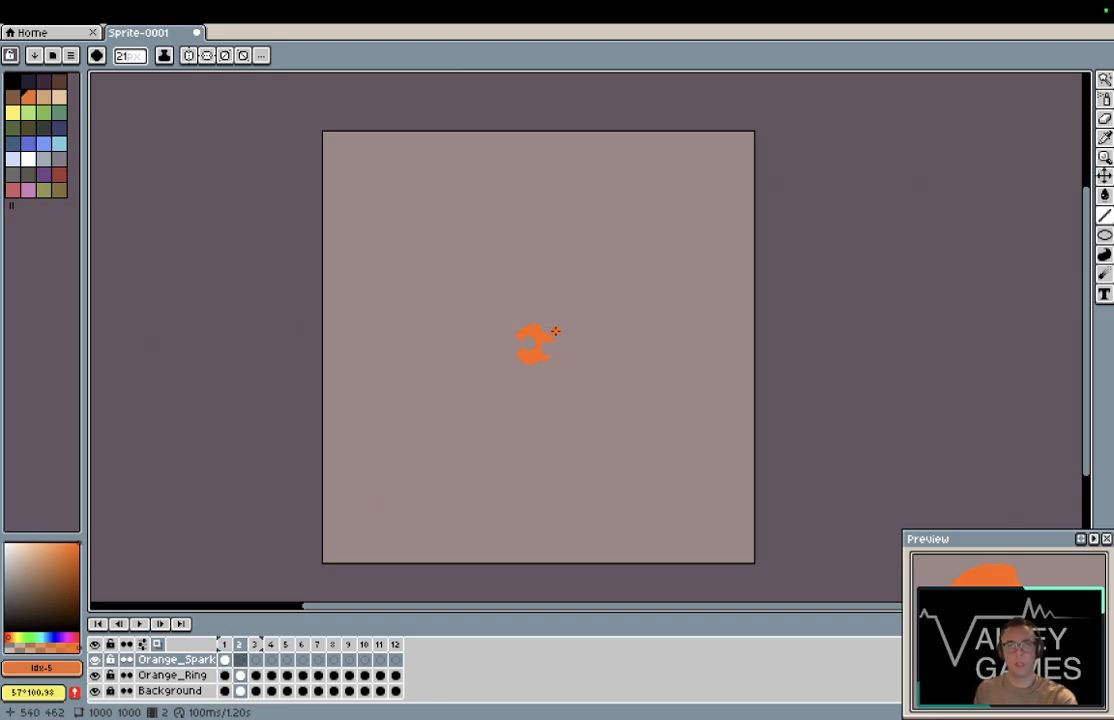
left_click_drag(559, 326, 585, 304)
left_click_drag(512, 371, 496, 393)
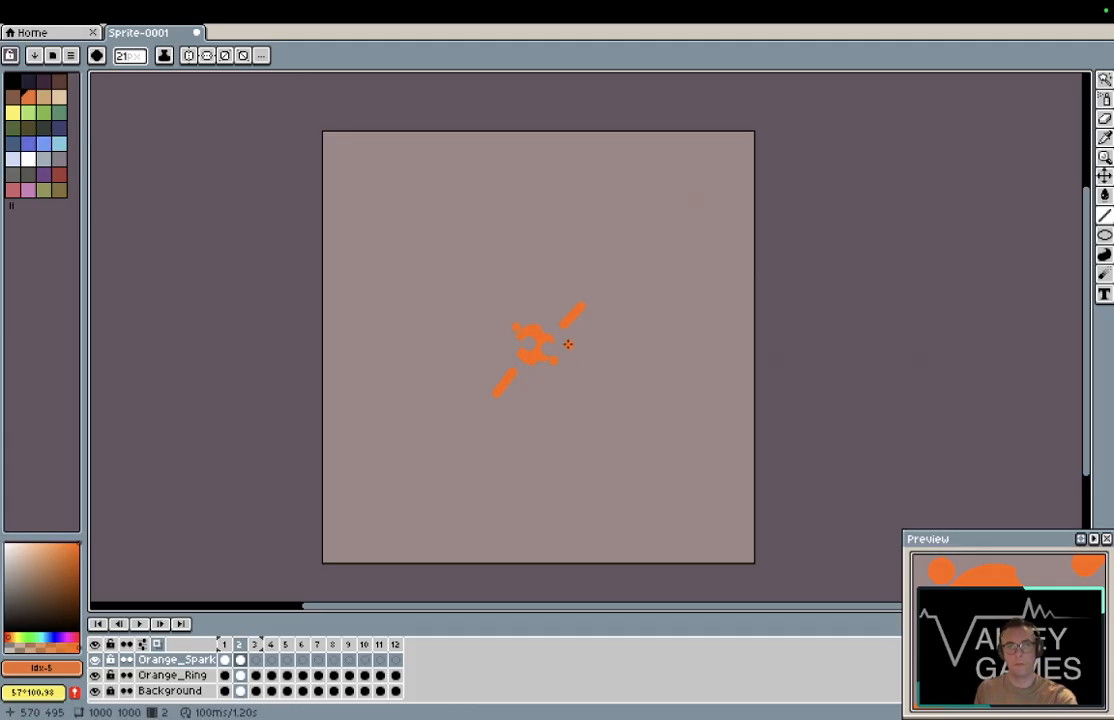
Step: From frame 3, set onion skin opacity to 67%, disable looping through tag frames, and show the onion skin in front of the sprite
key("period")
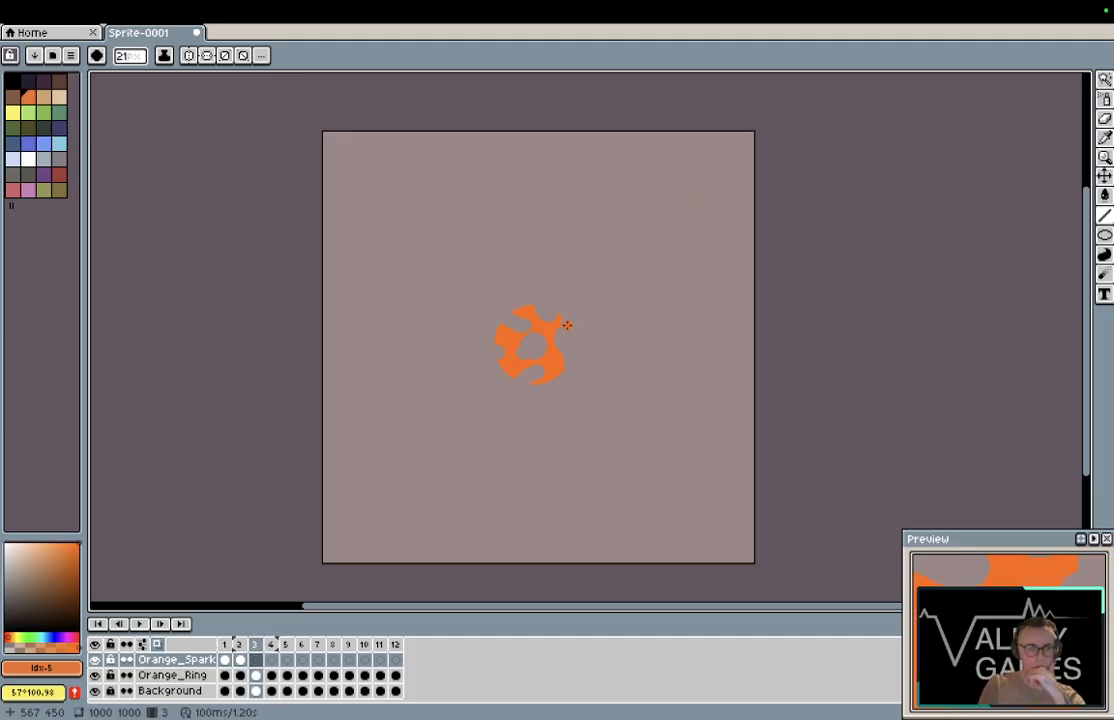
left_click(197, 668)
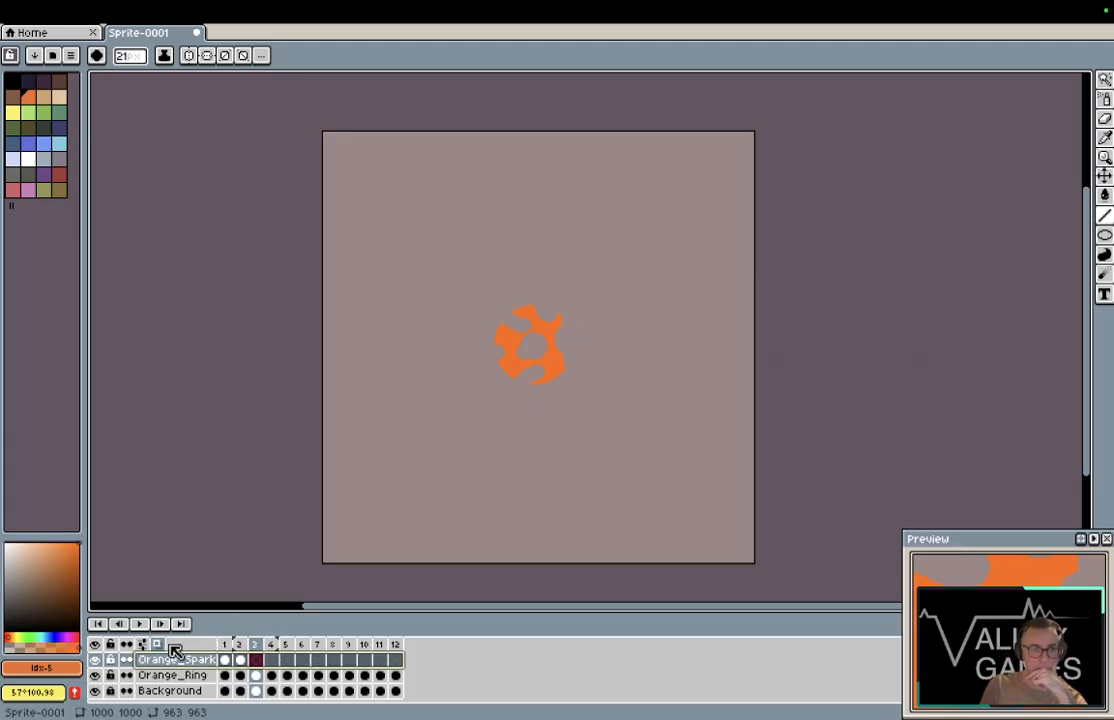
left_click(158, 645)
left_click(158, 645)
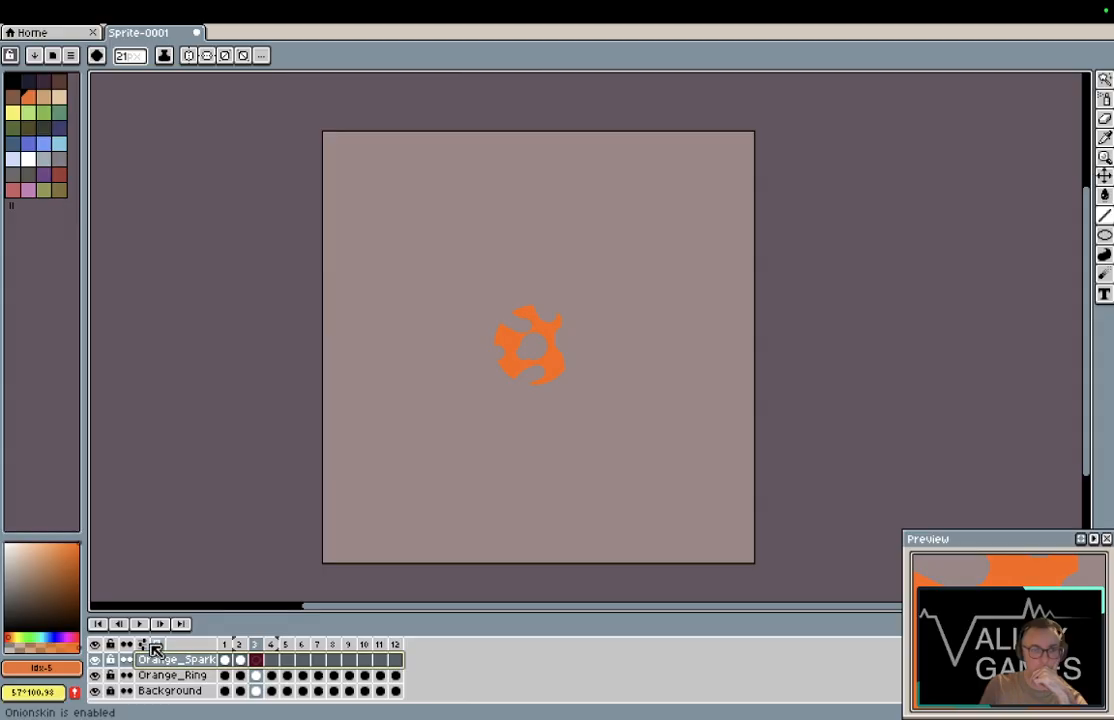
left_click(146, 646)
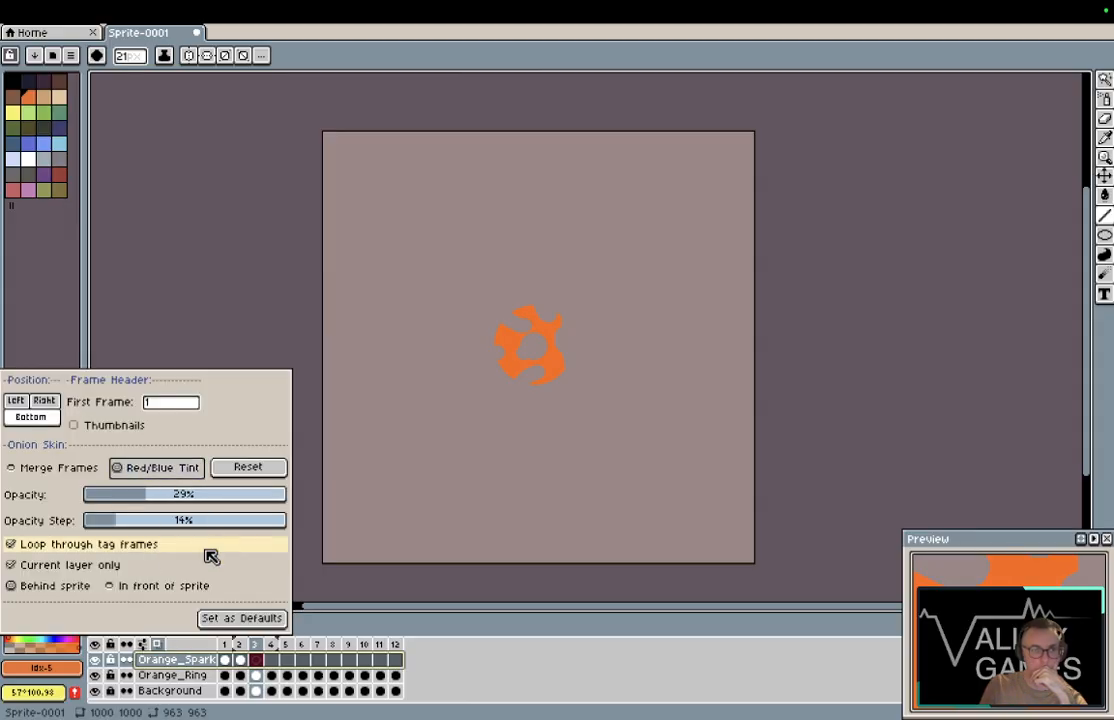
left_click_drag(187, 500, 226, 499)
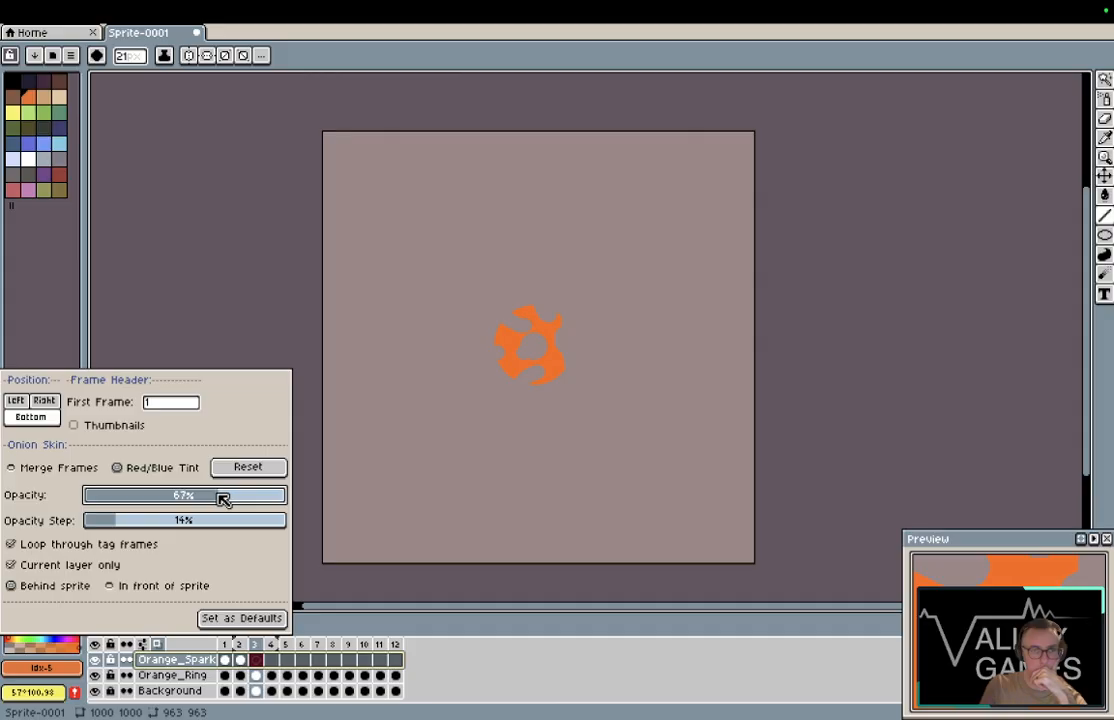
left_click(38, 548)
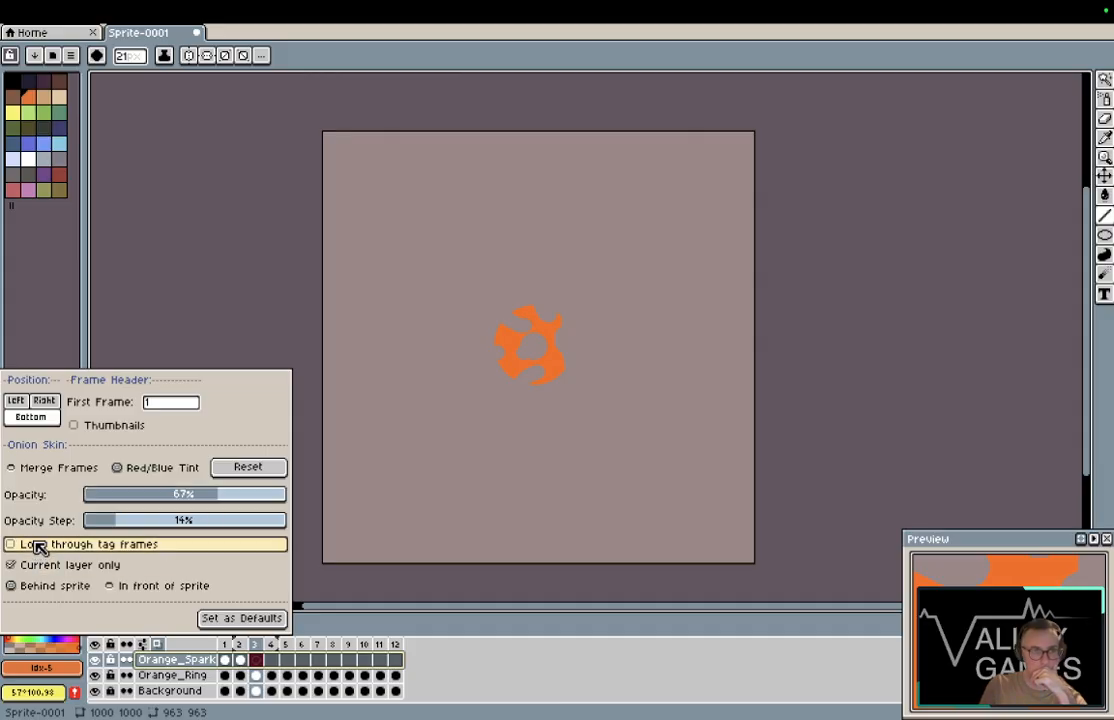
left_click(133, 590)
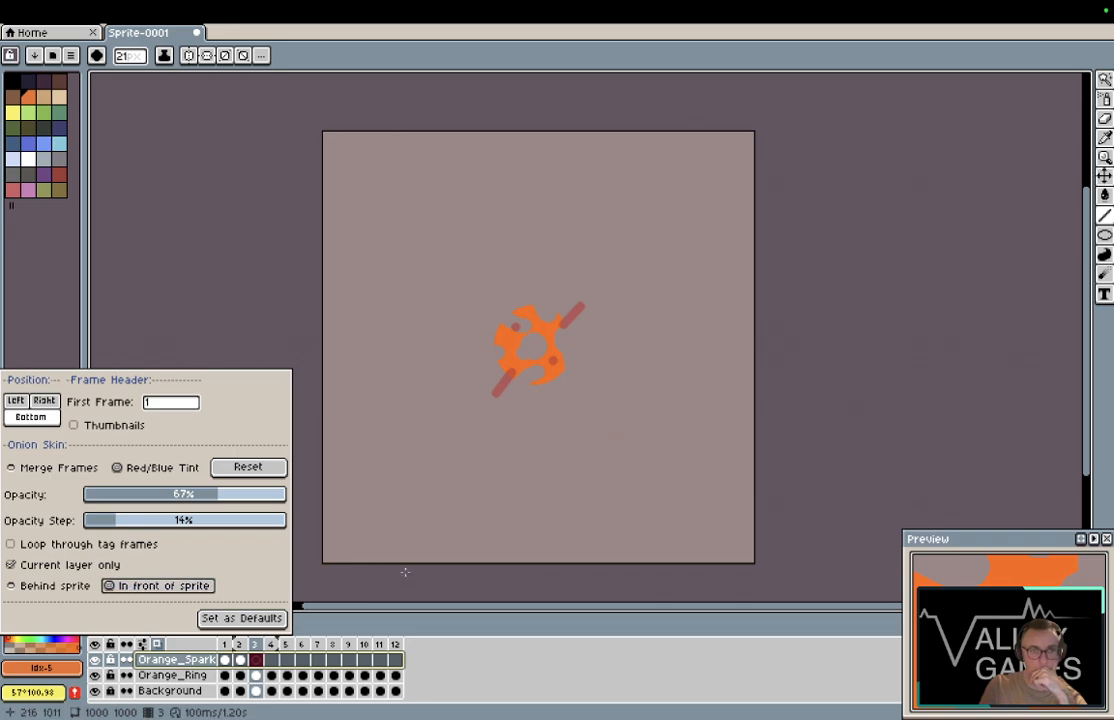
left_click(403, 613)
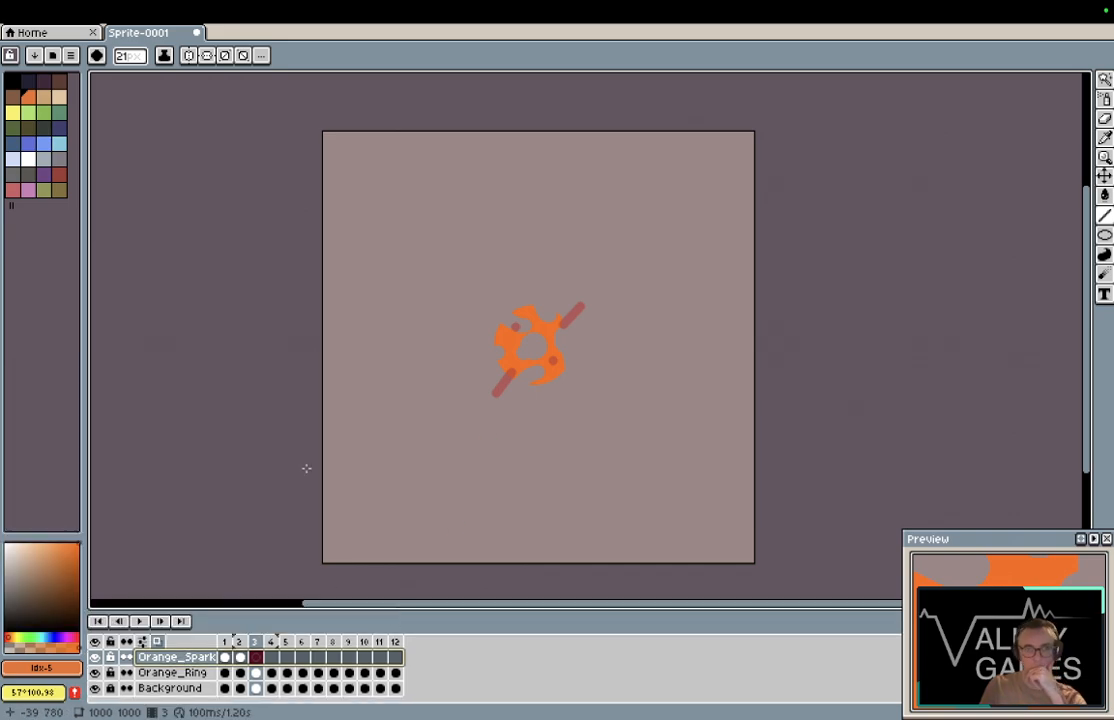
Step: In frame 3 of Orange_Sparks, draw four diagonal sparks outward from the ring, continuing frame 2's sparks and corner dots
key("Left")
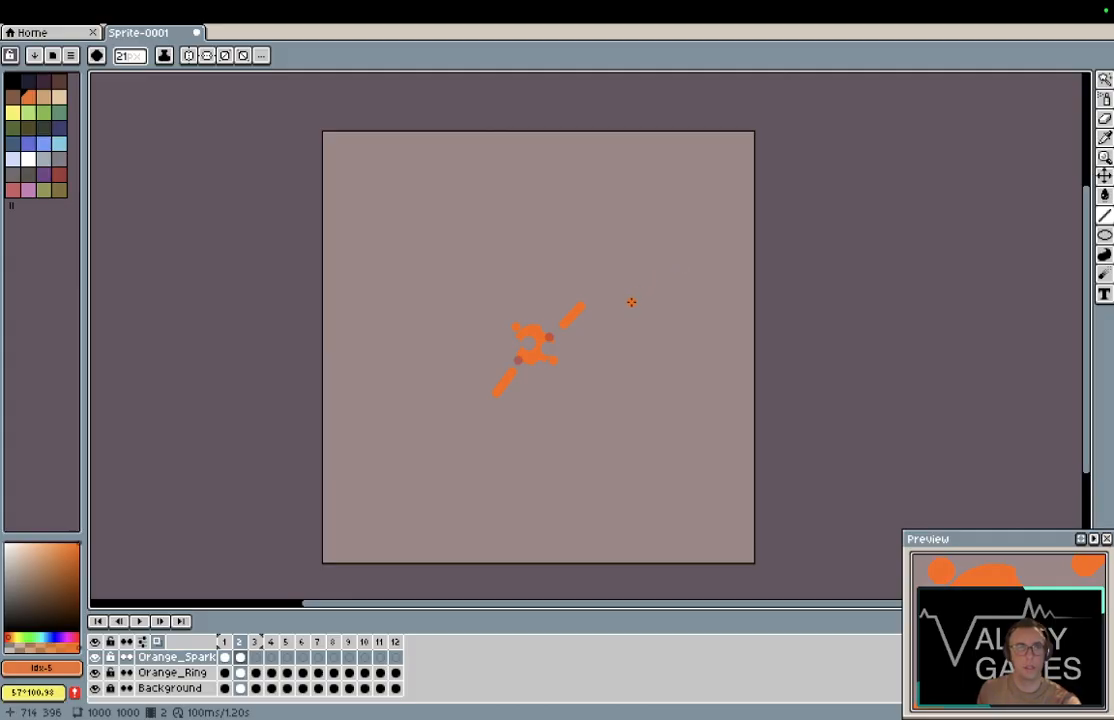
key("Right")
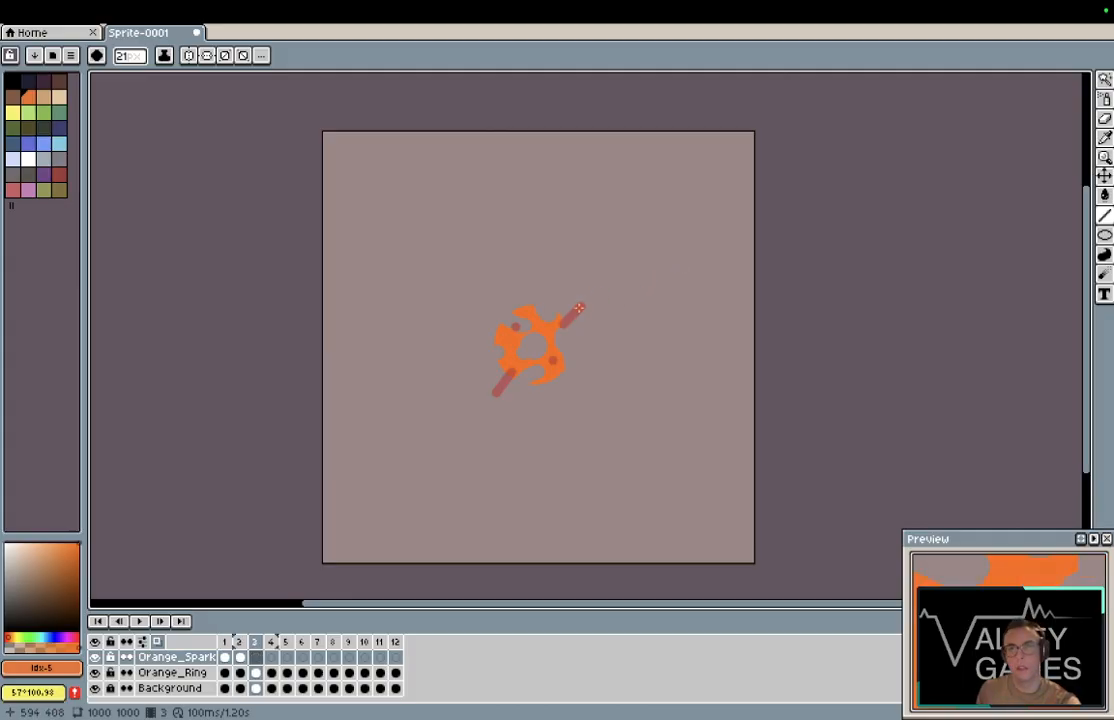
left_click_drag(576, 307, 625, 253)
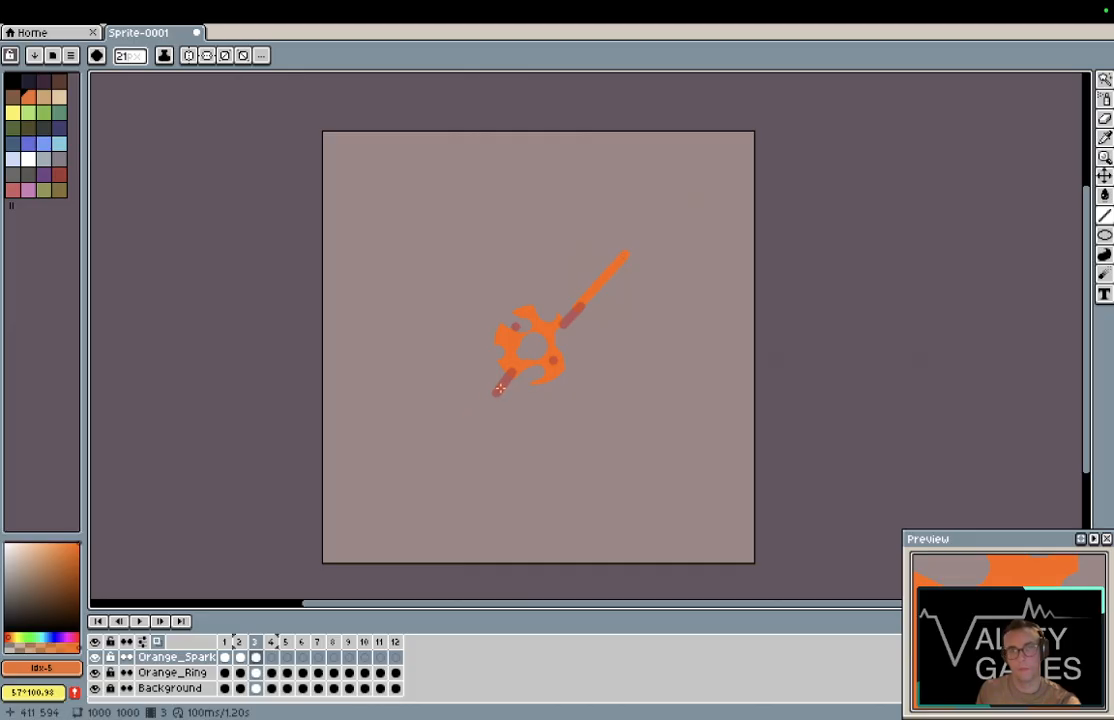
left_click_drag(499, 390, 453, 450)
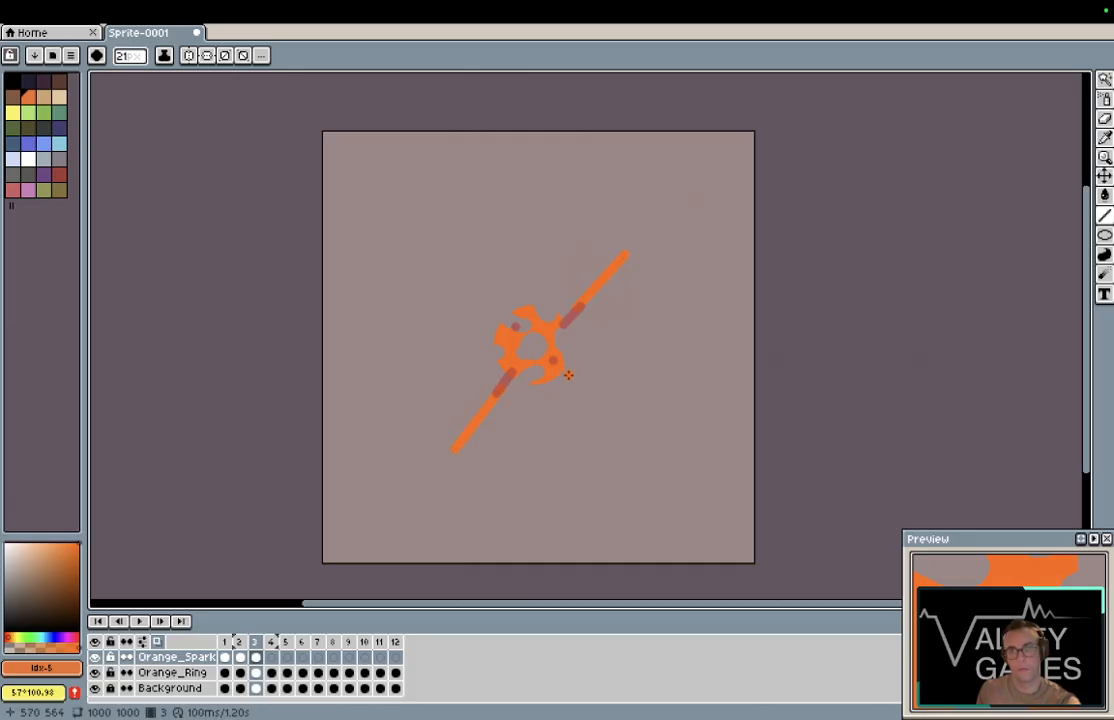
mouse_move(572, 376)
left_mouse_down()
mouse_move(617, 416)
mouse_move(615, 407)
left_mouse_up()
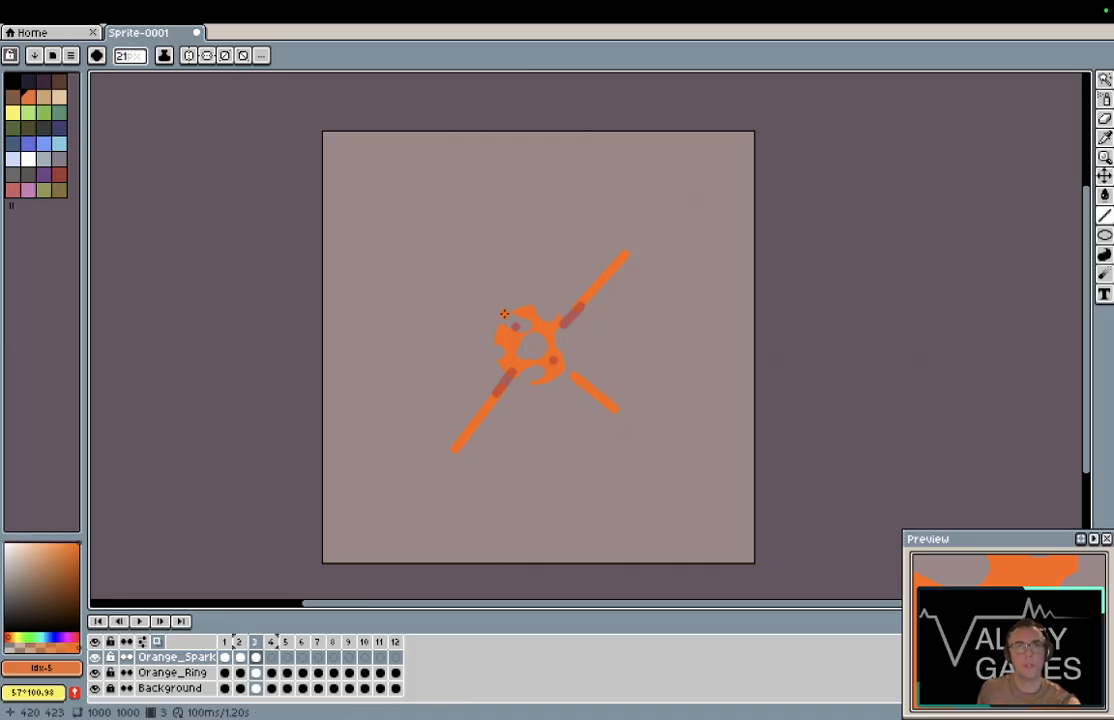
left_click_drag(501, 310, 460, 277)
Step: In frame 4, draw four longer diagonal sparks that start near the outer ends of frame 3's sparks
key("Right")
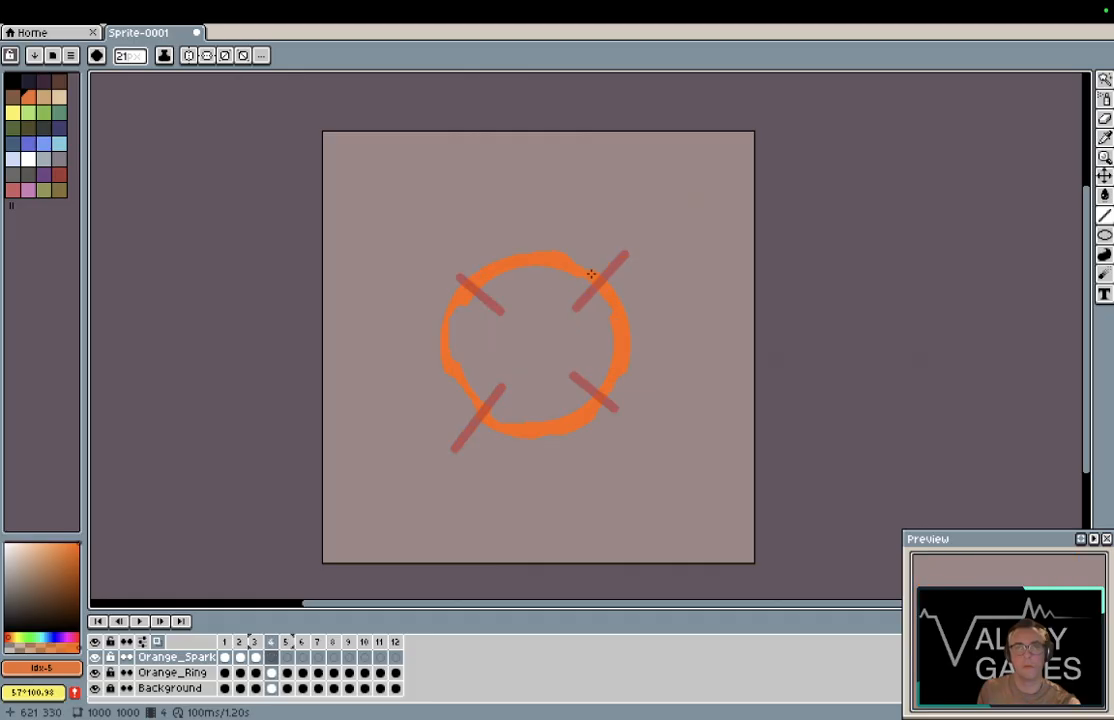
left_click_drag(617, 264, 686, 186)
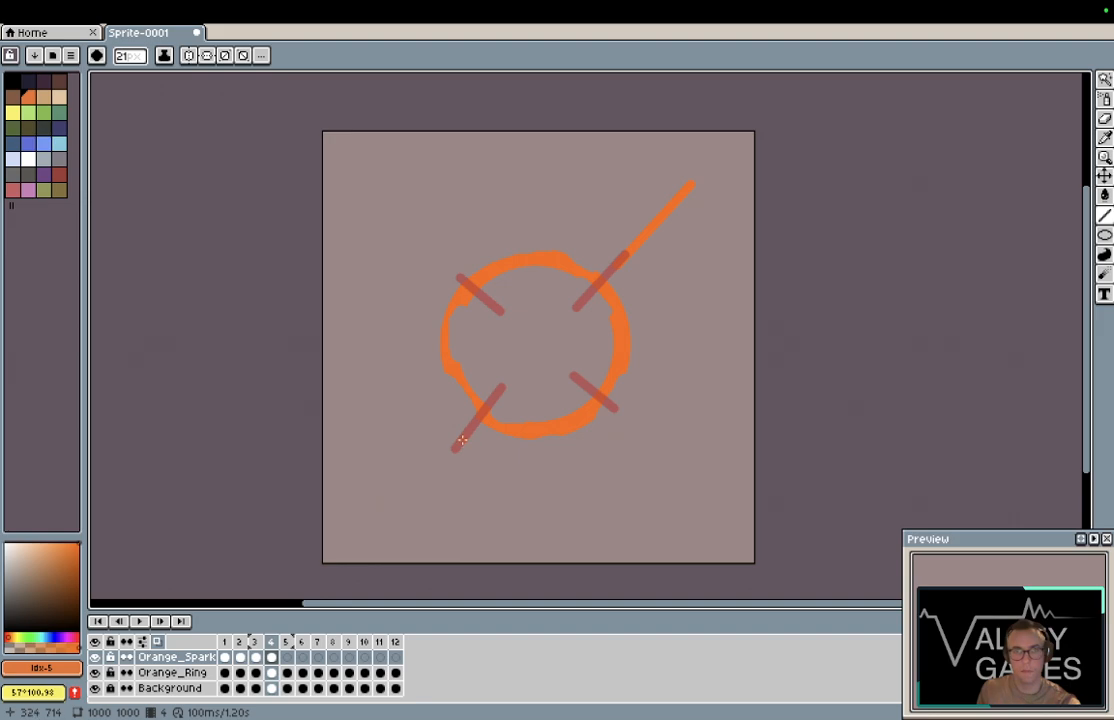
left_click_drag(461, 440, 400, 514)
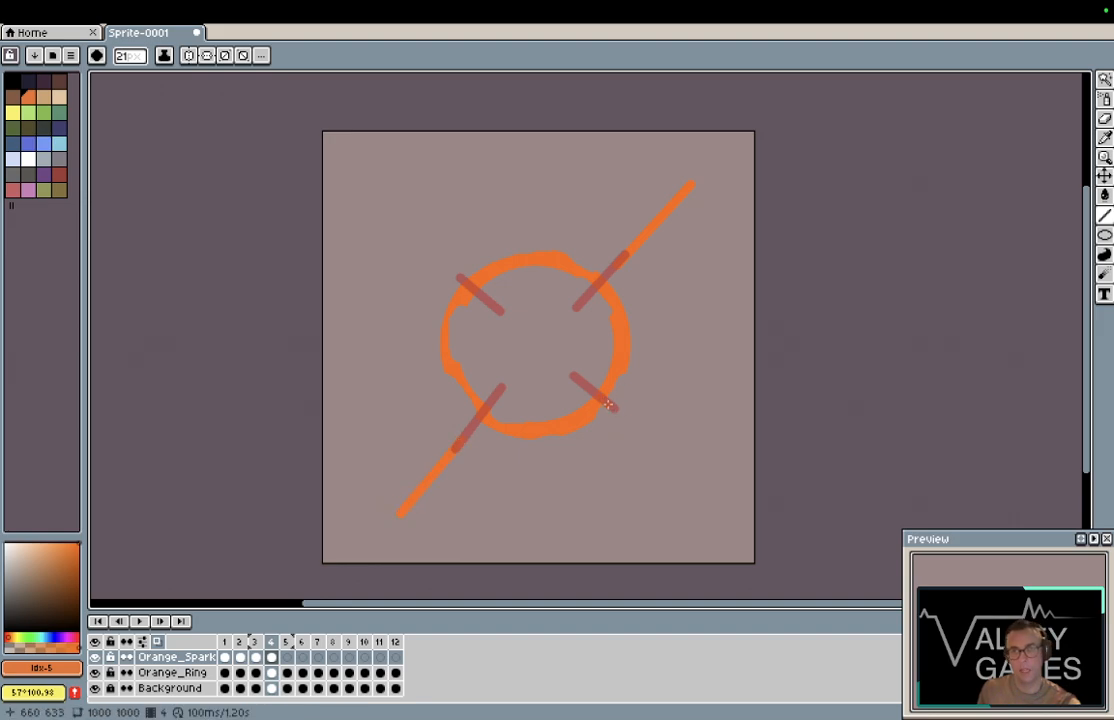
left_click_drag(610, 402, 688, 457)
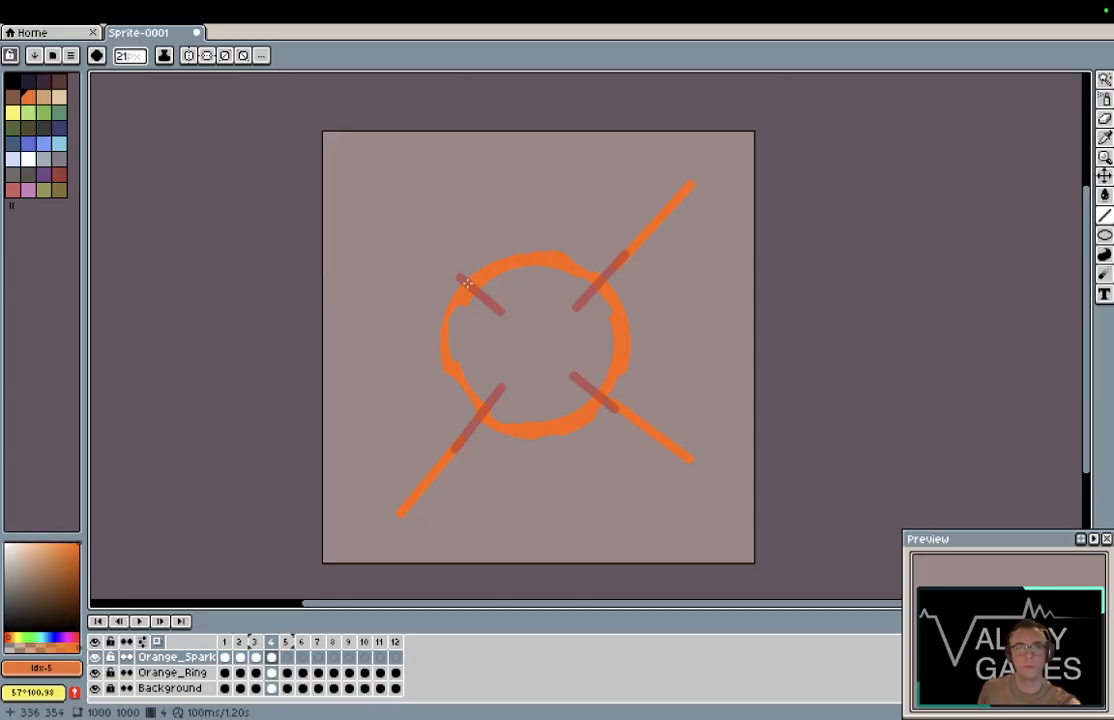
left_click_drag(466, 283, 378, 205)
Step: In frame 5, draw the four diagonal sparks farther out, starting midway along frame 4's sparks and reaching toward the canvas corners
key("Right")
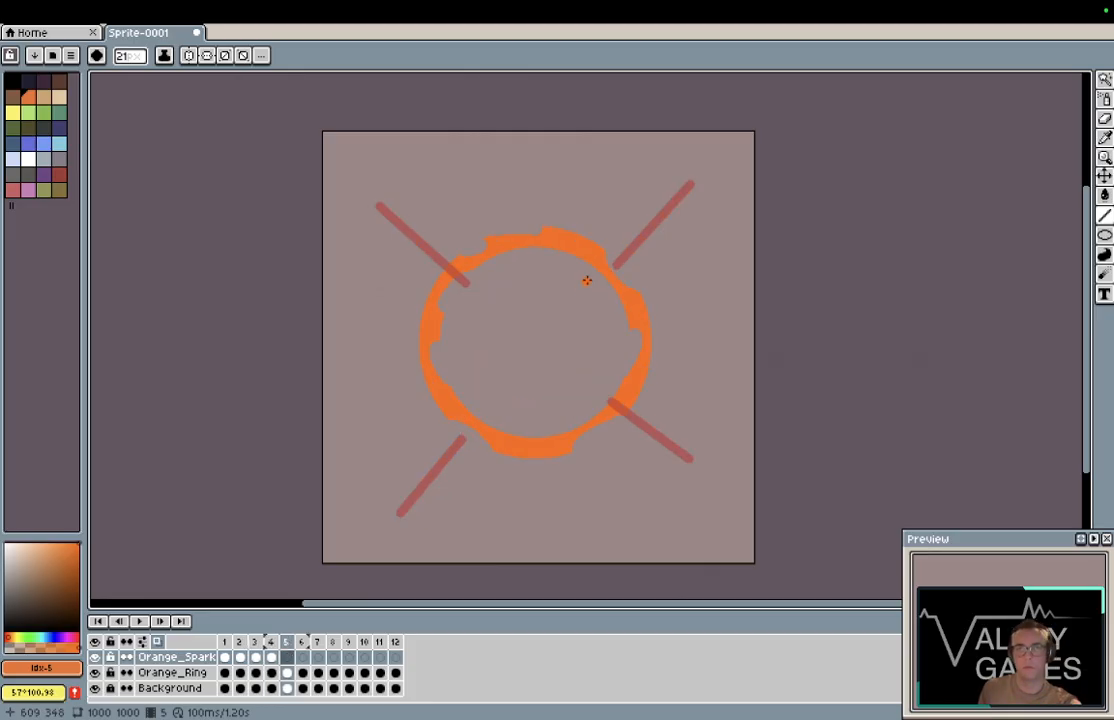
left_click_drag(642, 237, 725, 148)
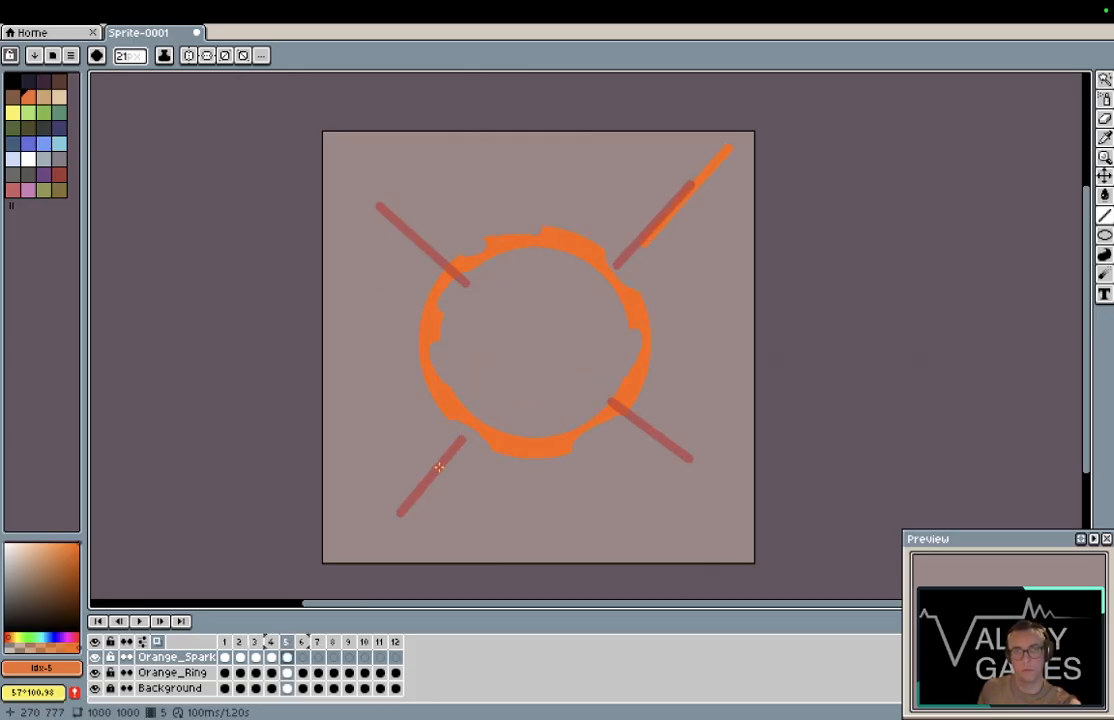
left_click_drag(442, 464, 372, 543)
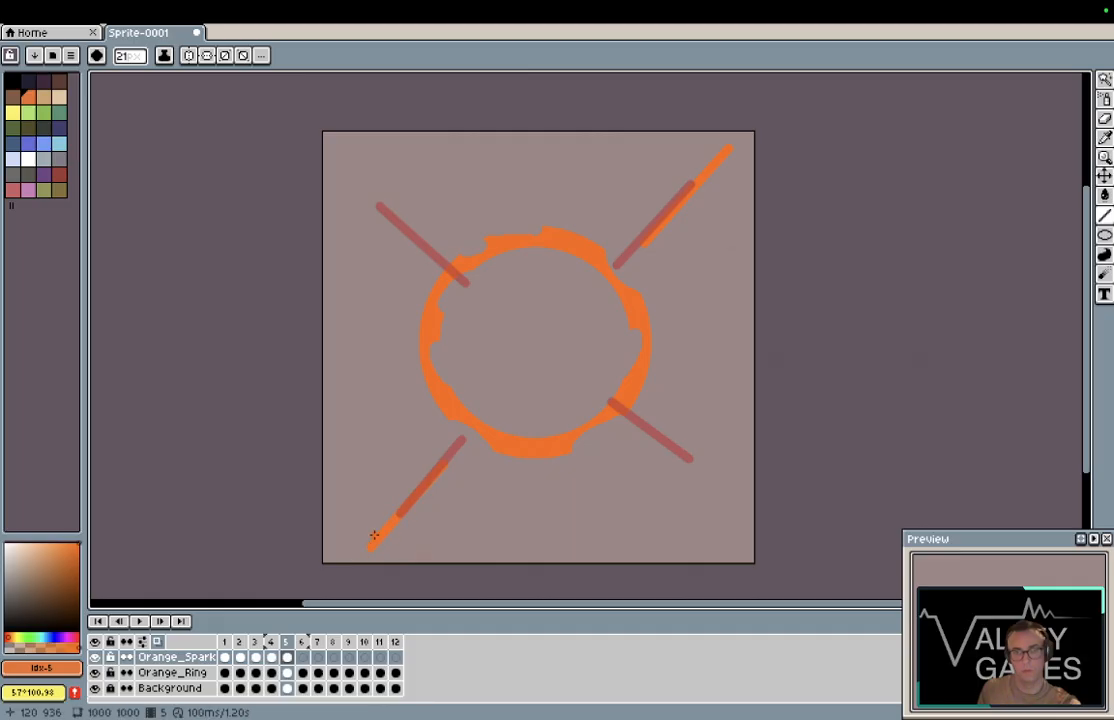
left_click_drag(658, 436, 737, 488)
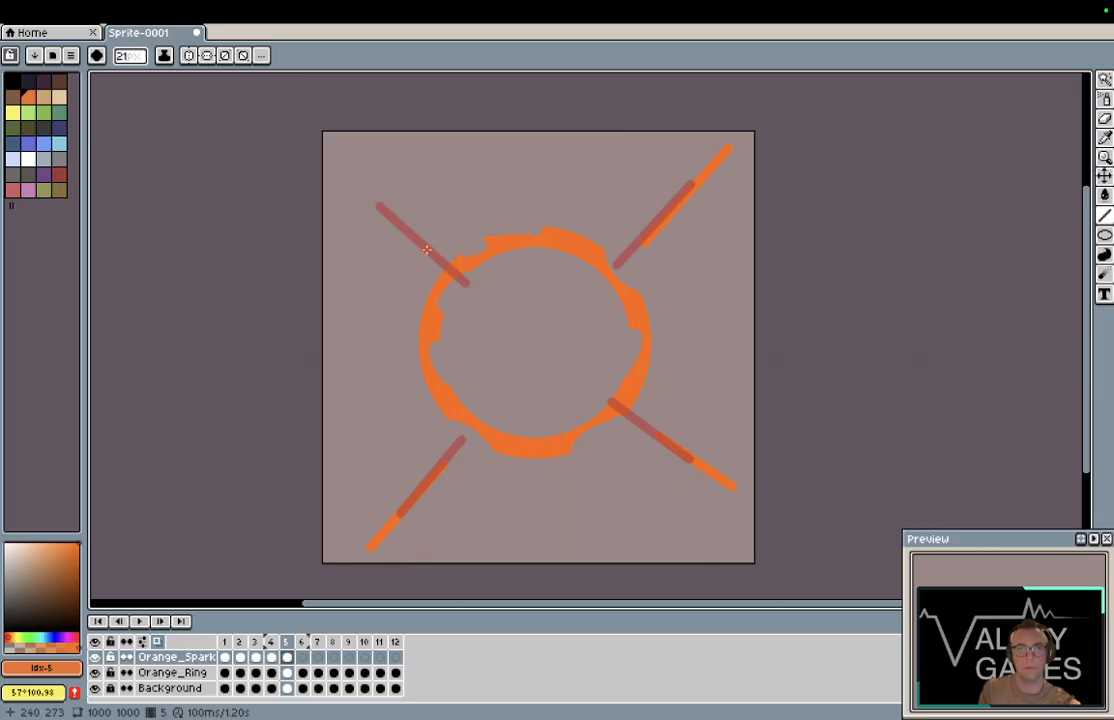
left_click_drag(462, 279, 333, 168)
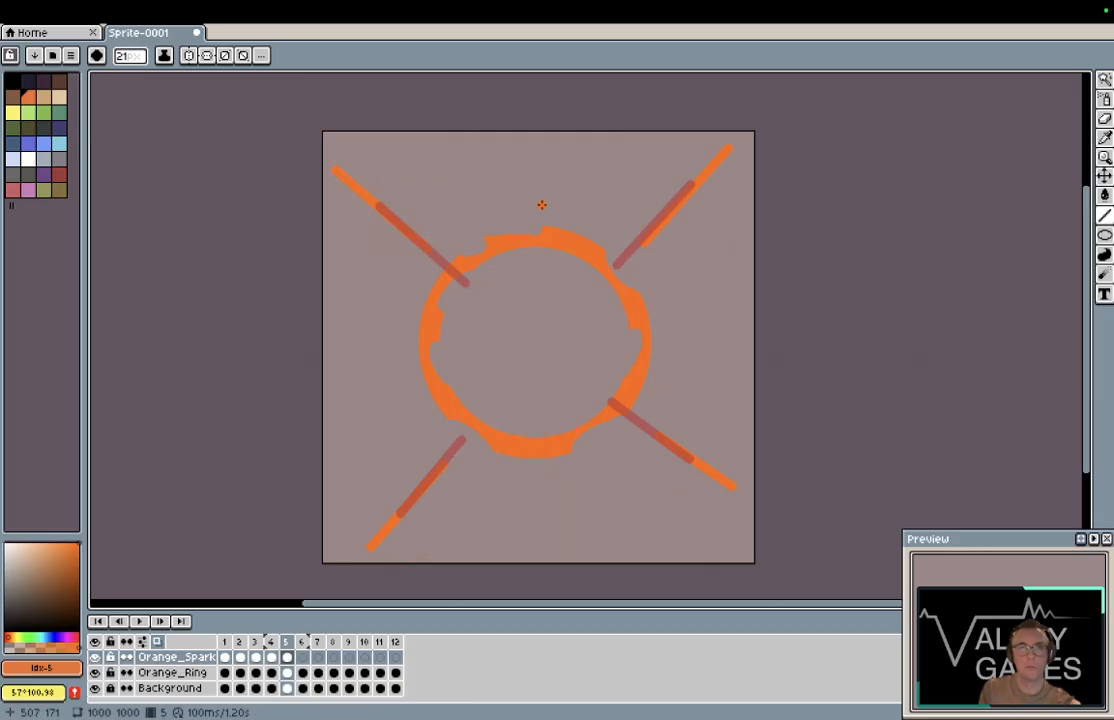
Step: In frame 6, draw four shorter sparks over the outer parts of frame 5's sparks, extending slightly closer to the canvas corners
key("Right")
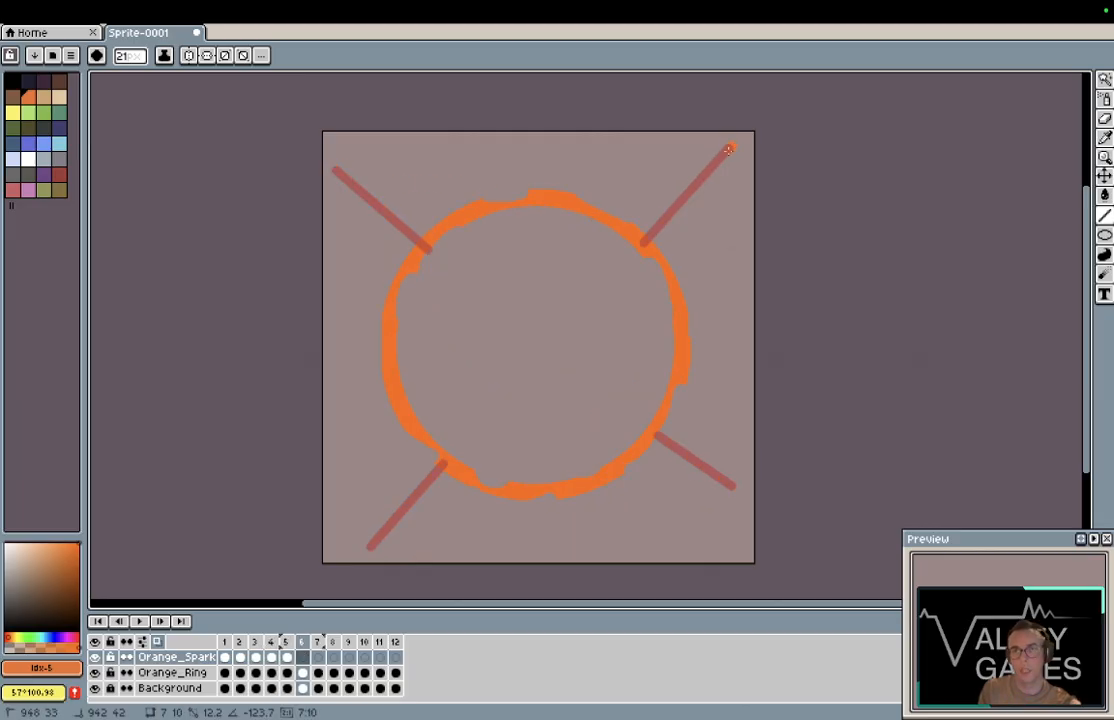
left_click_drag(731, 146, 681, 200)
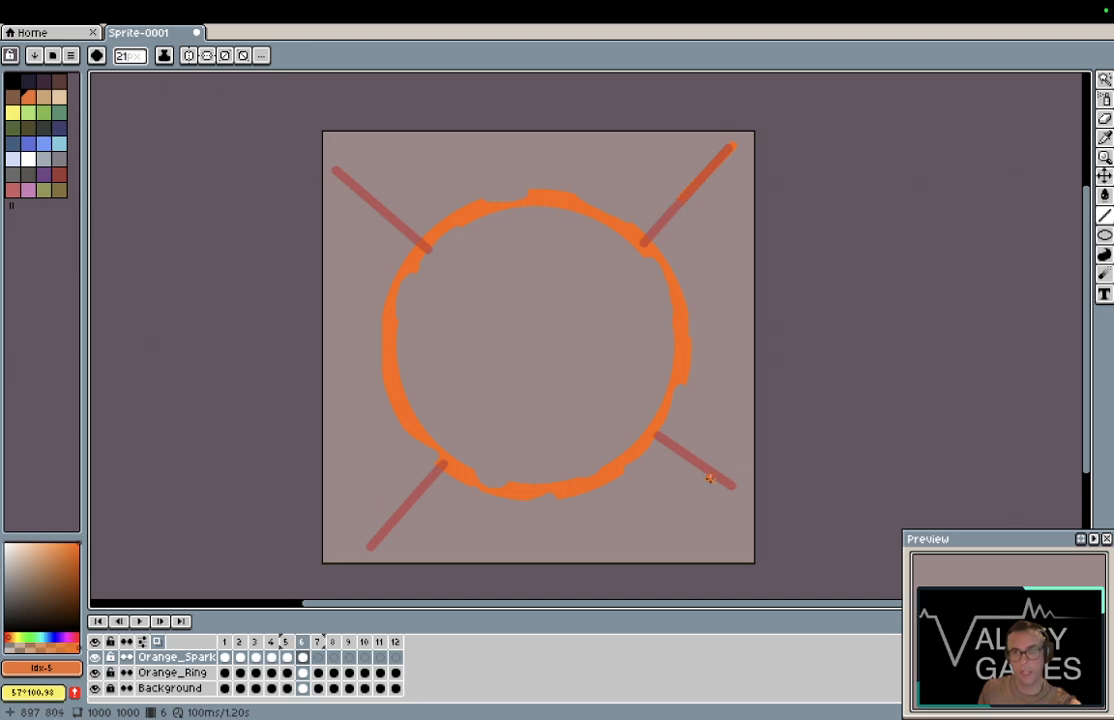
mouse_move(740, 492)
left_mouse_down()
mouse_move(674, 455)
mouse_move(685, 456)
left_mouse_up()
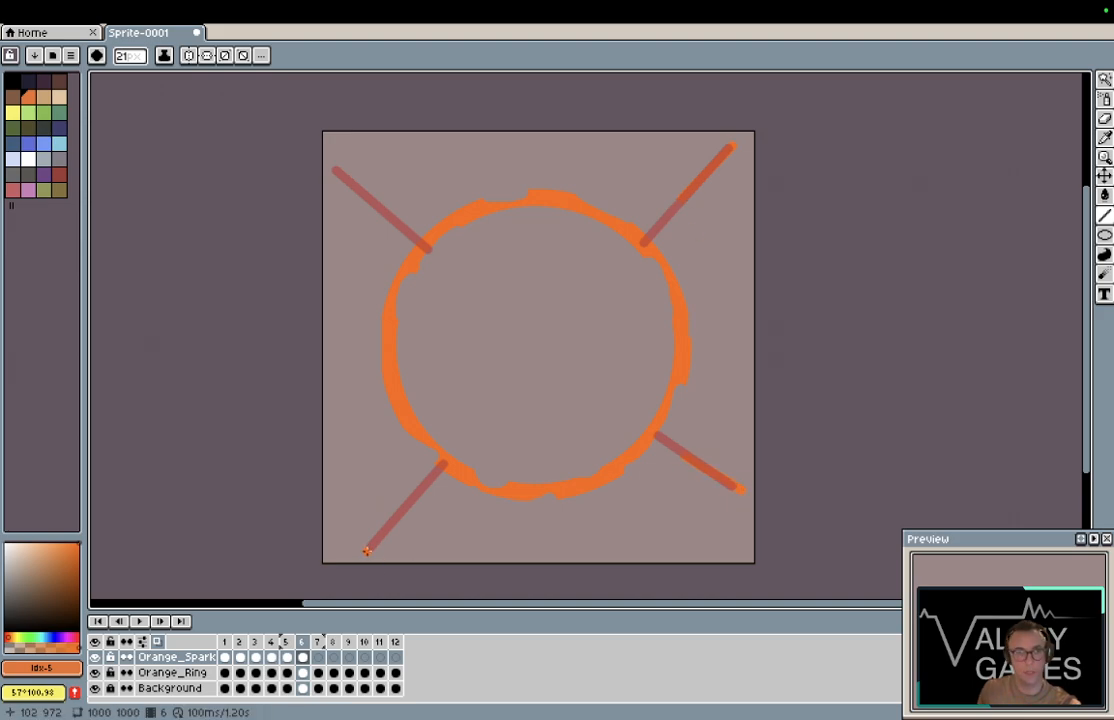
left_click_drag(366, 551, 445, 462)
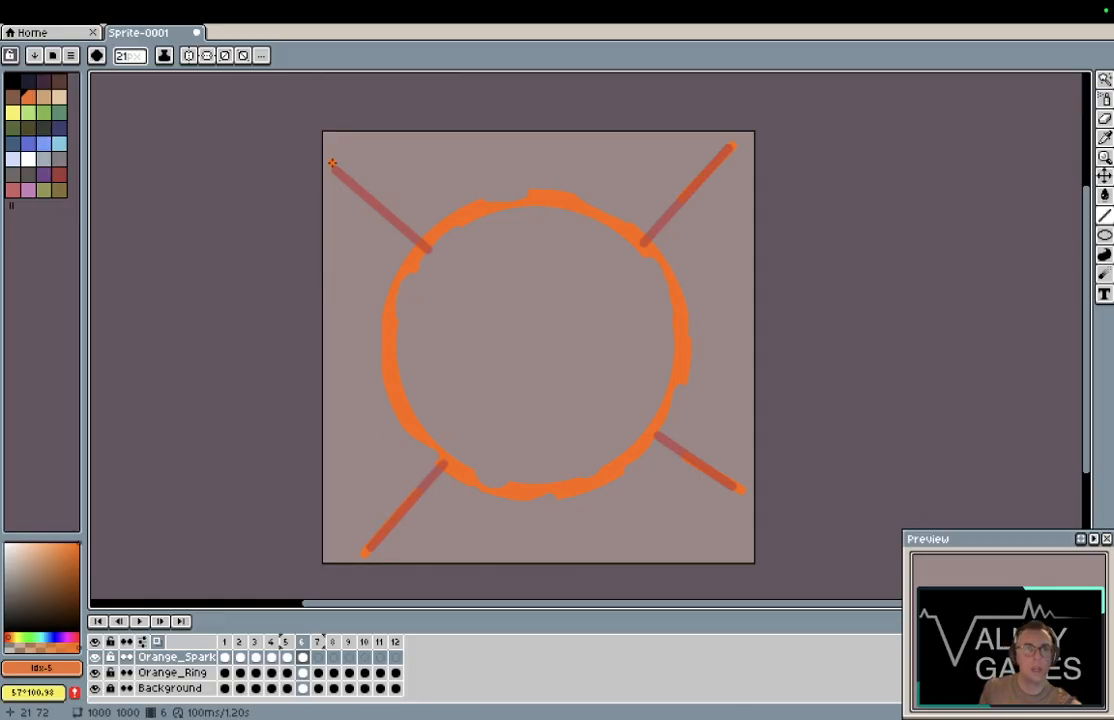
left_click_drag(330, 162, 380, 207)
Step: Play the animation and step through frames 1 to 7 to check how the sparks travel outward
key("Return")
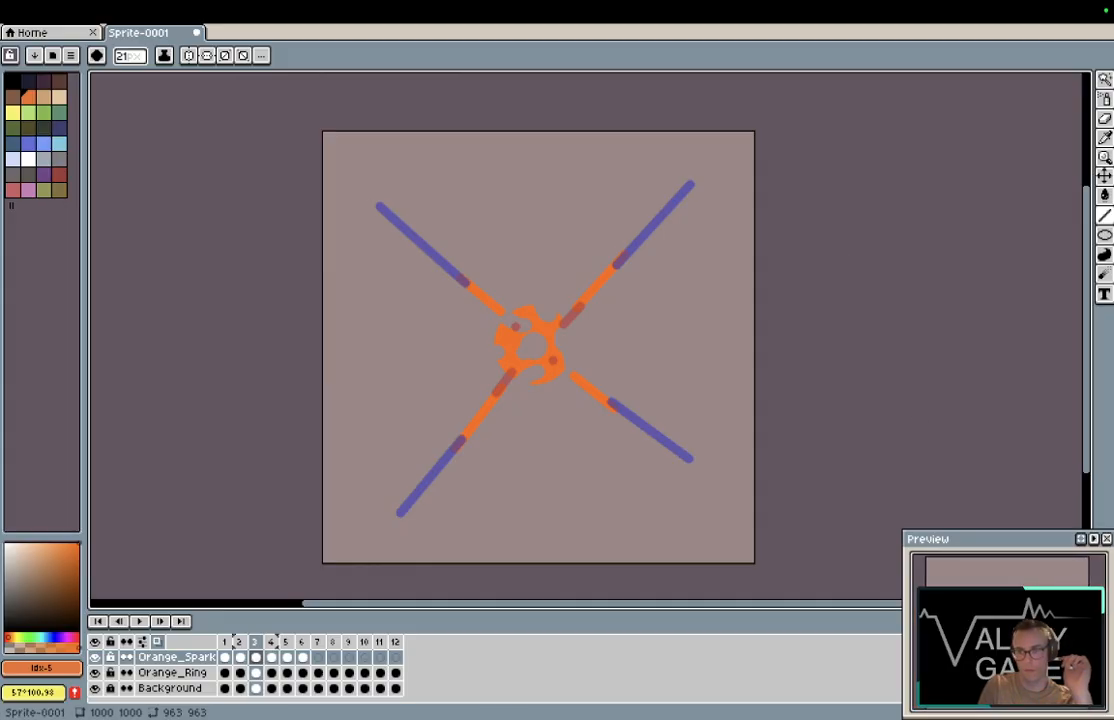
key("Left")
key("Left")
key("Left")
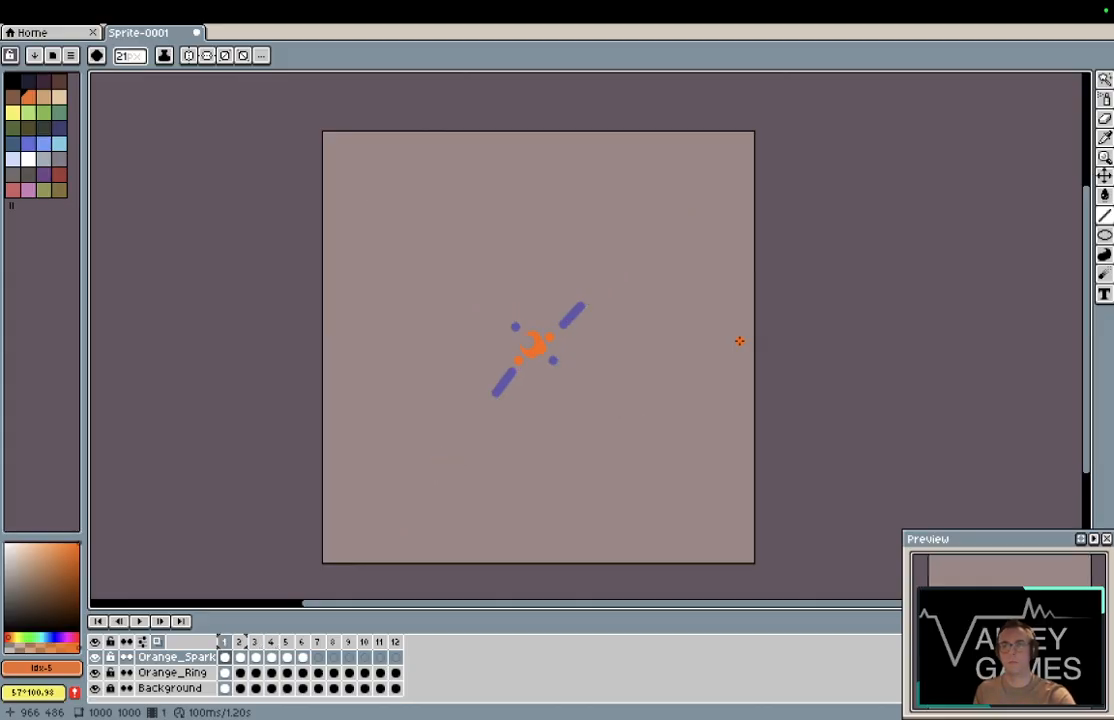
key("Right")
key("Right")
key("Right")
key("Right")
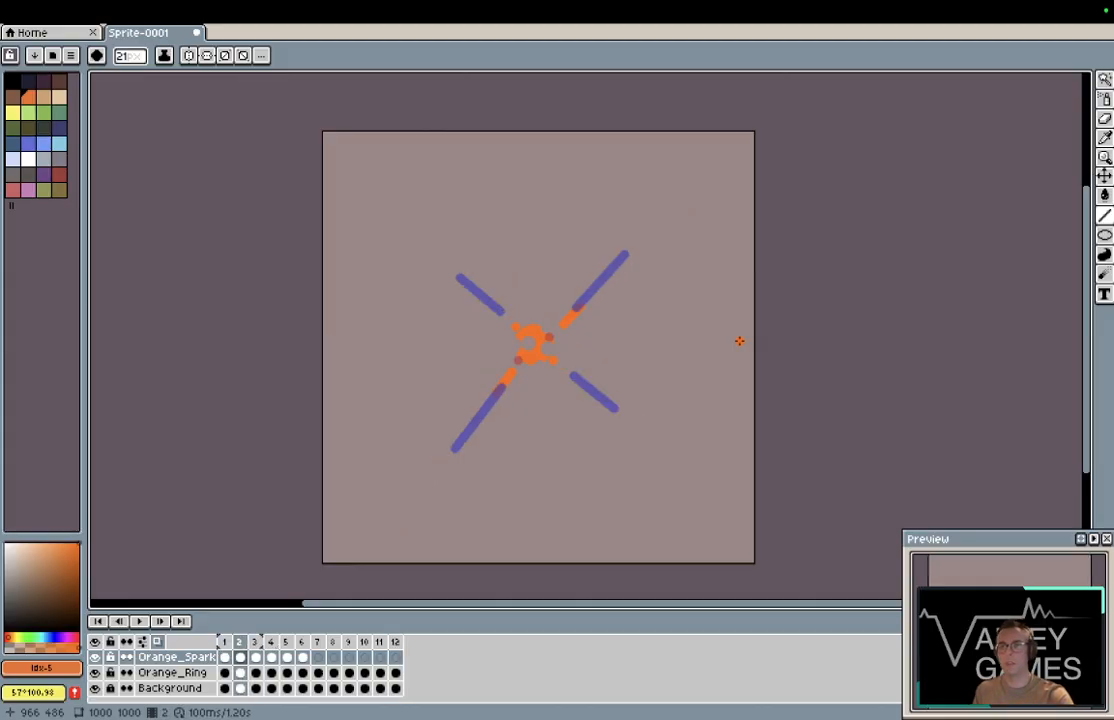
key("Right")
key("Right")
key("Right")
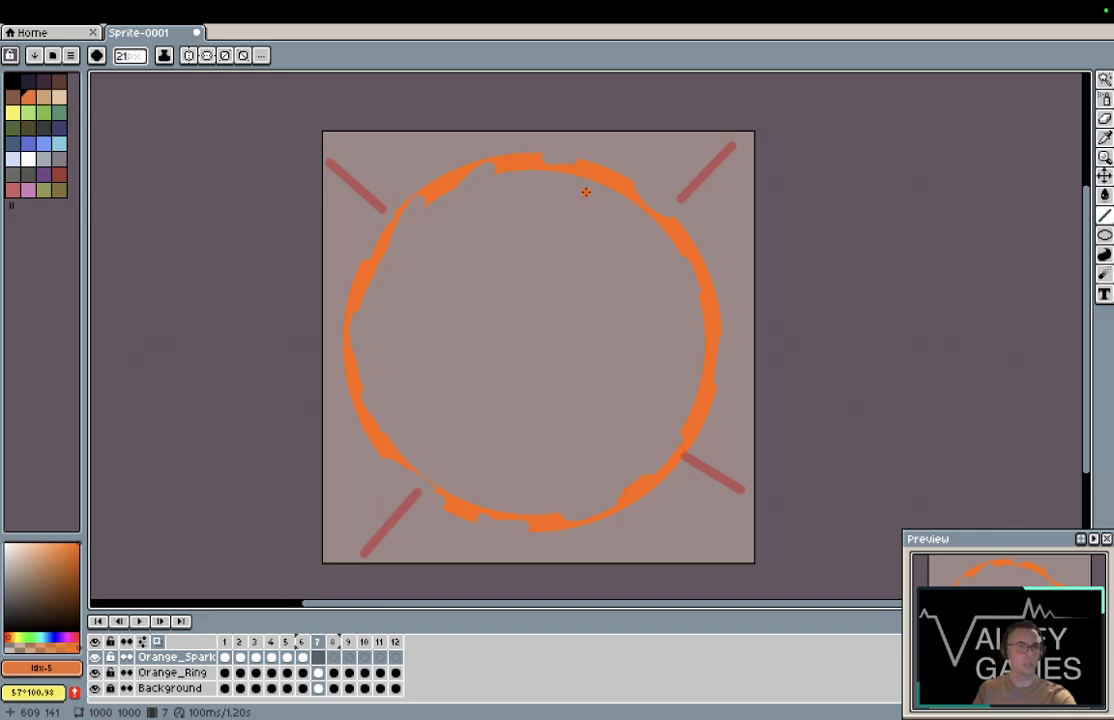
Step: Add a smaller secondary spark above the lower-right spark, starting as a dot in frame 2 and moving outward as short lines through frame 6
key("Left")
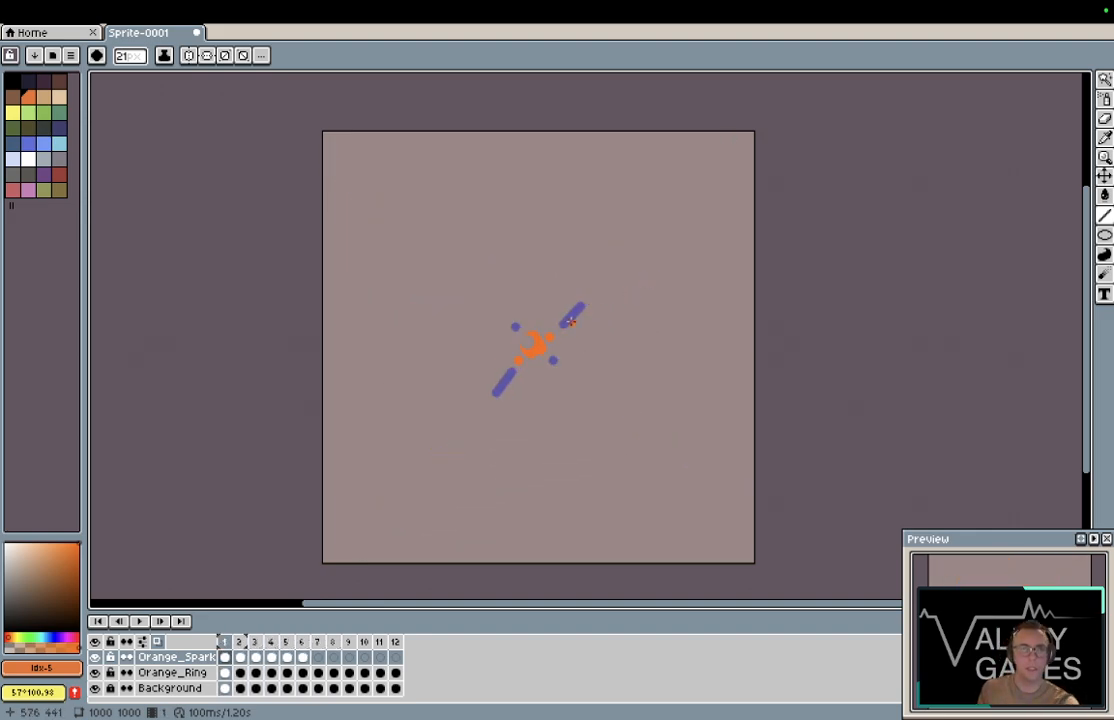
key("Right")
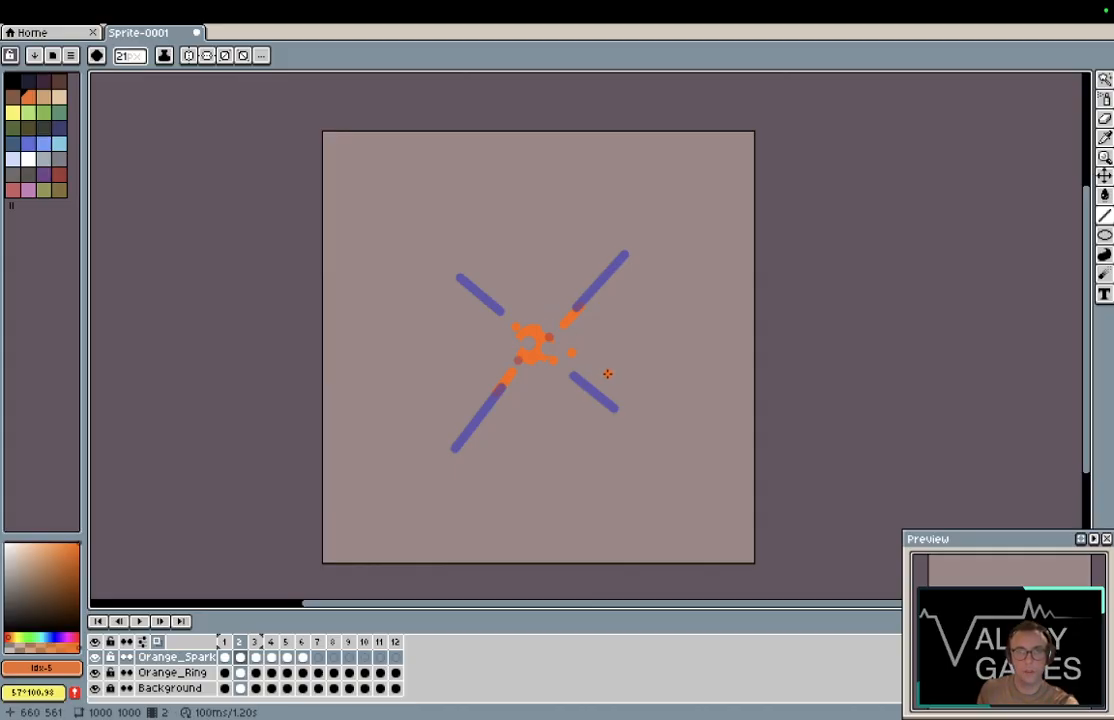
key("Right")
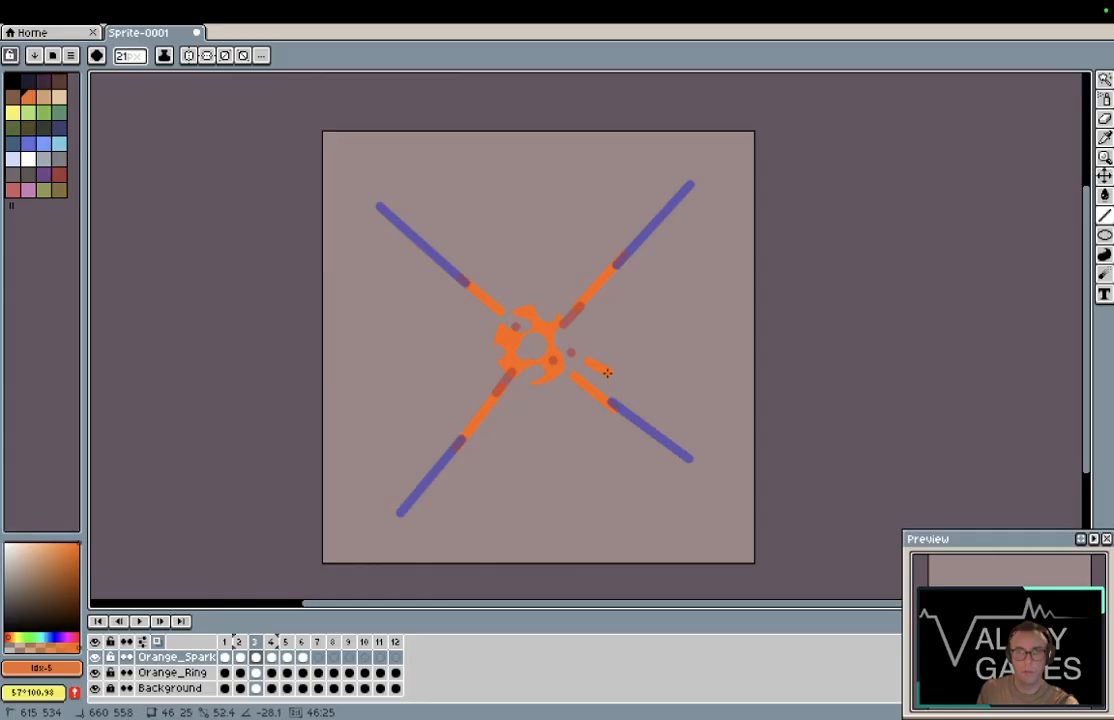
key("Right")
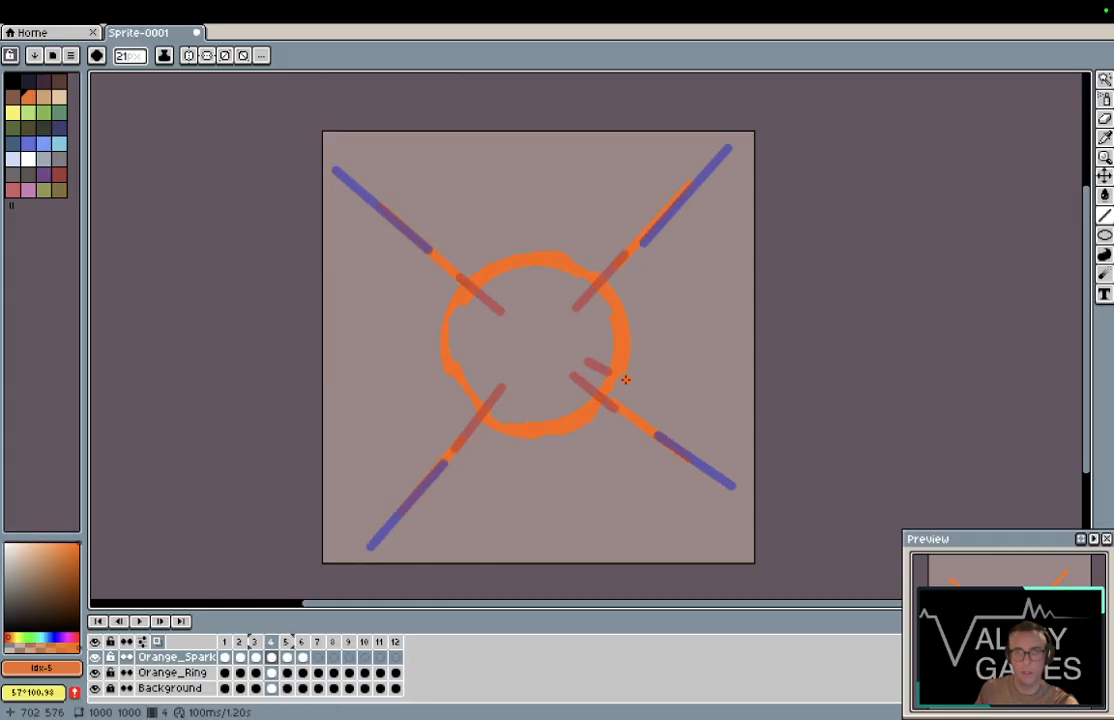
left_click_drag(625, 380, 740, 441)
key("Right")
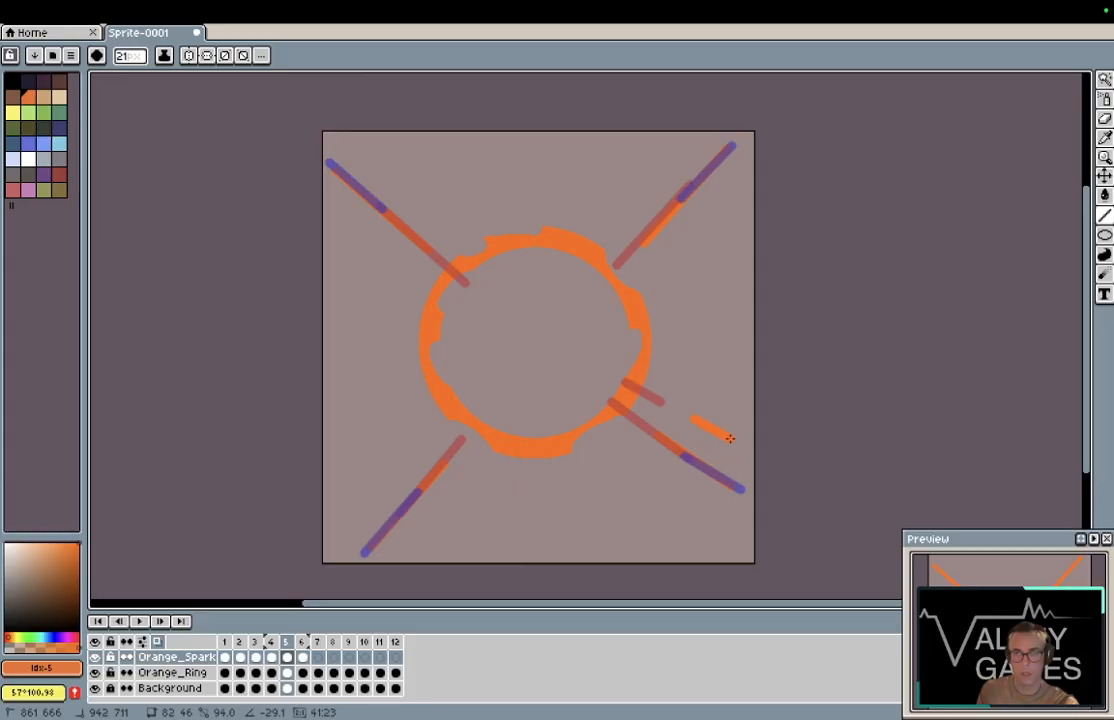
key("Right")
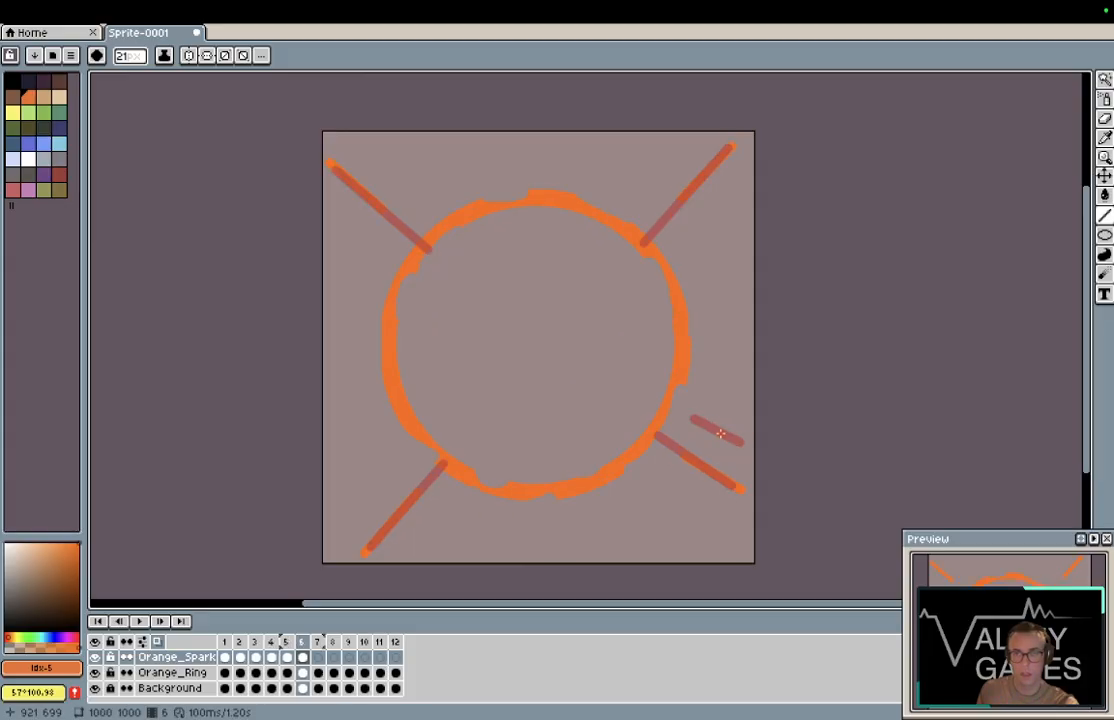
left_click_drag(720, 433, 746, 444)
Step: In frame 7, place small dots at the outer ends of all the sparks and play back the animation
key("Right")
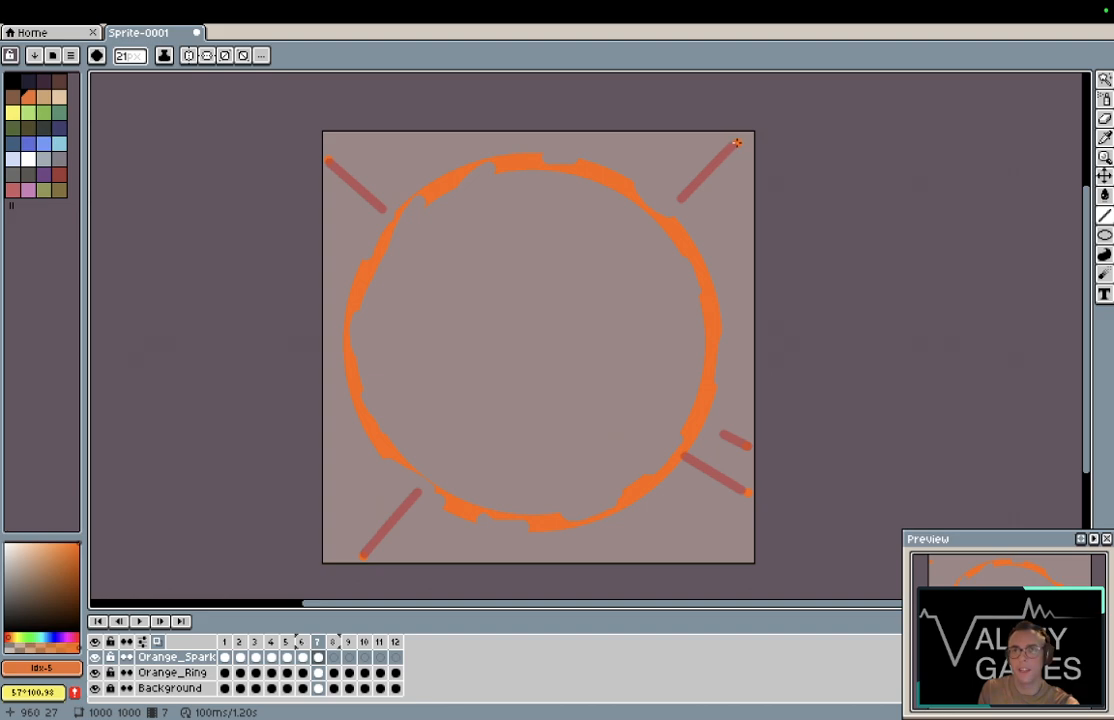
key("Return")
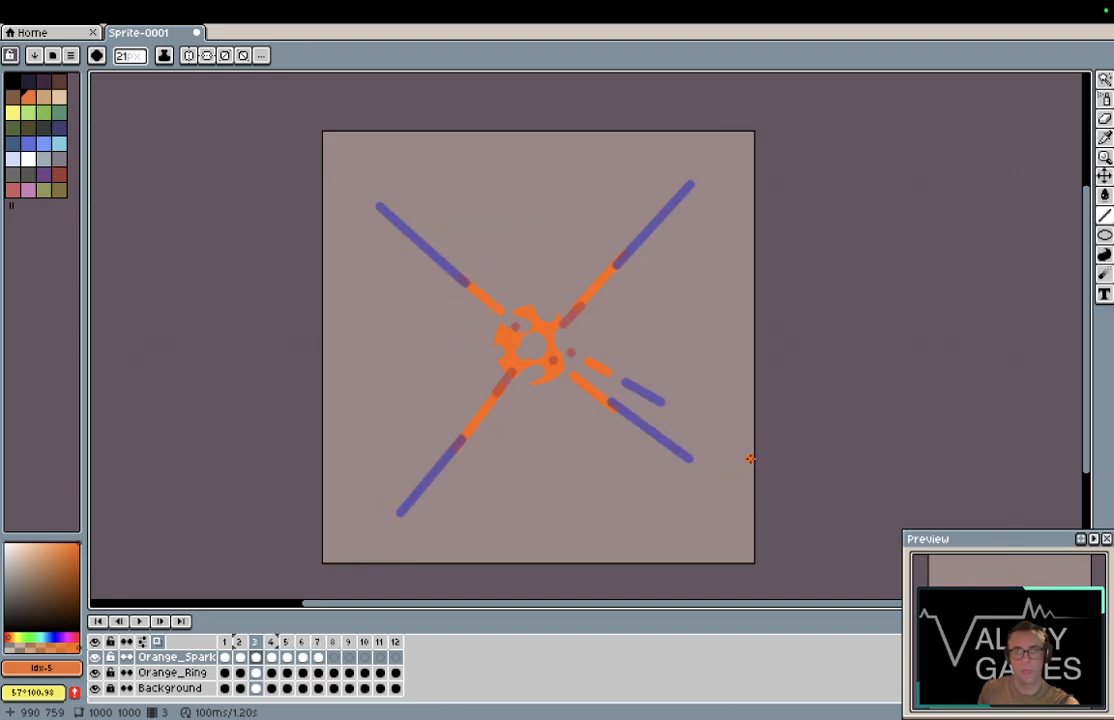
key("Return")
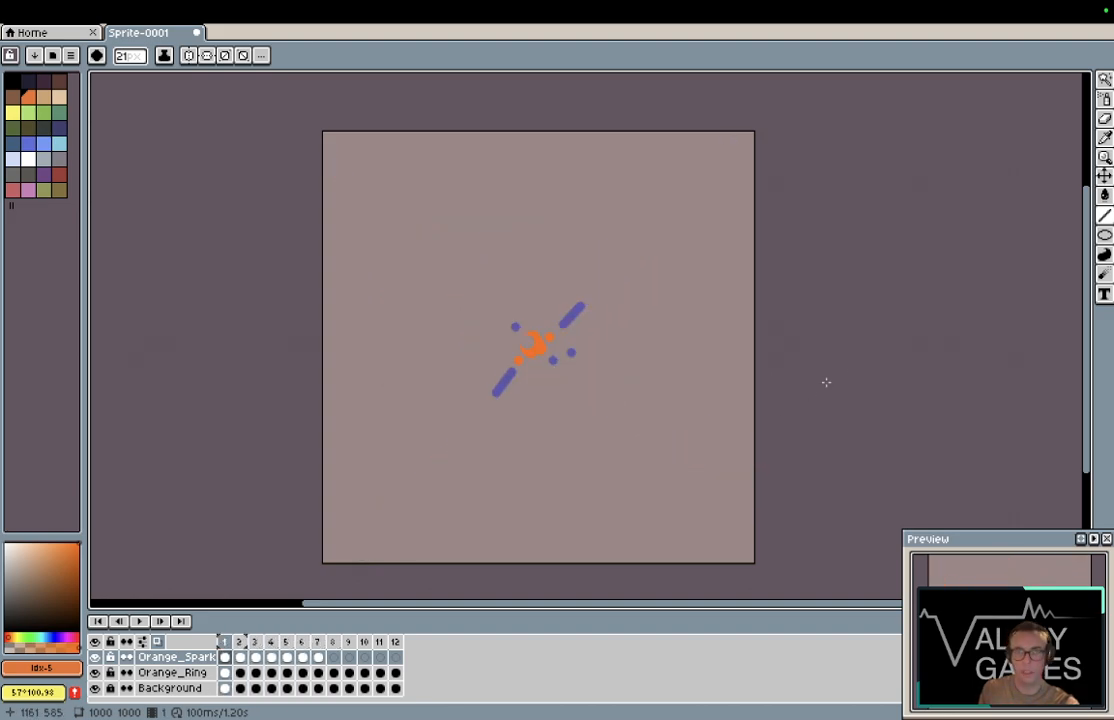
key("Return")
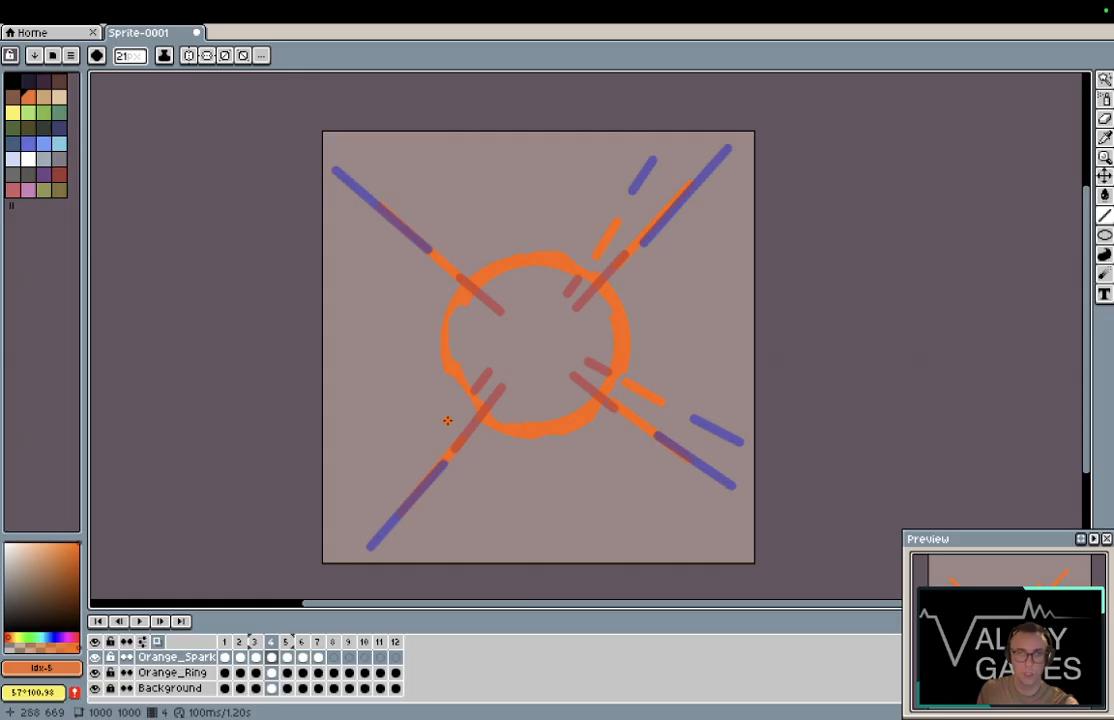
Step: Draw a smaller secondary spark above the lower-left spark in frames 4, 5 and 6, moving it farther outward in each frame
left_click_drag(443, 423, 468, 393)
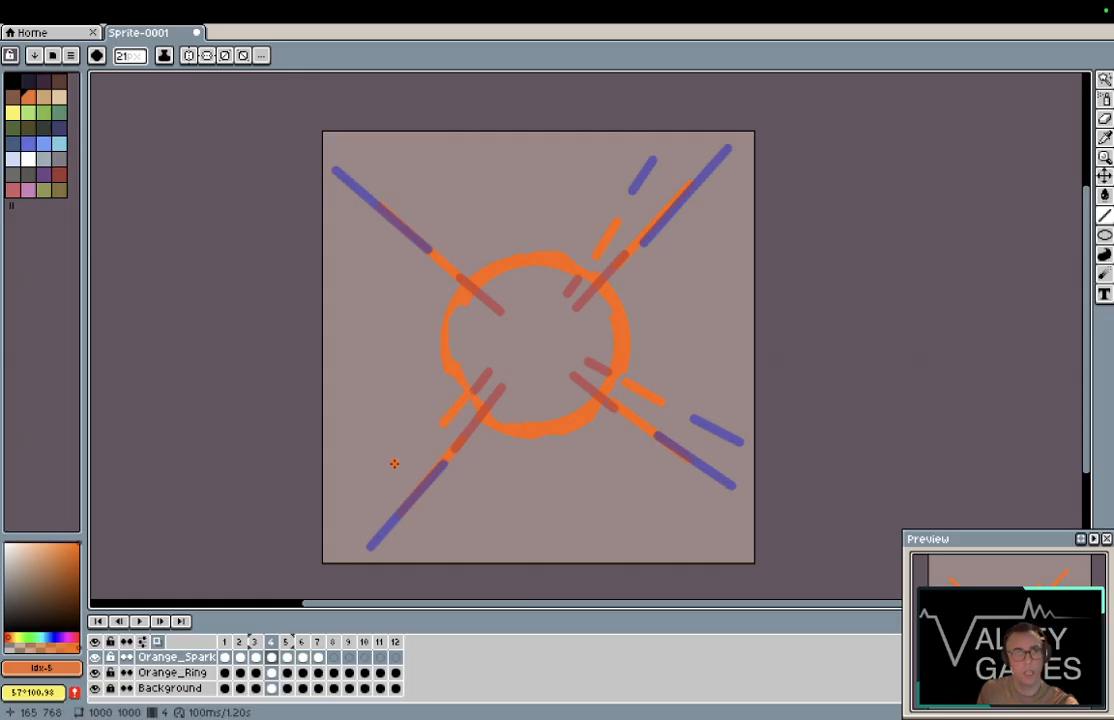
key("period")
left_click_drag(398, 469, 432, 432)
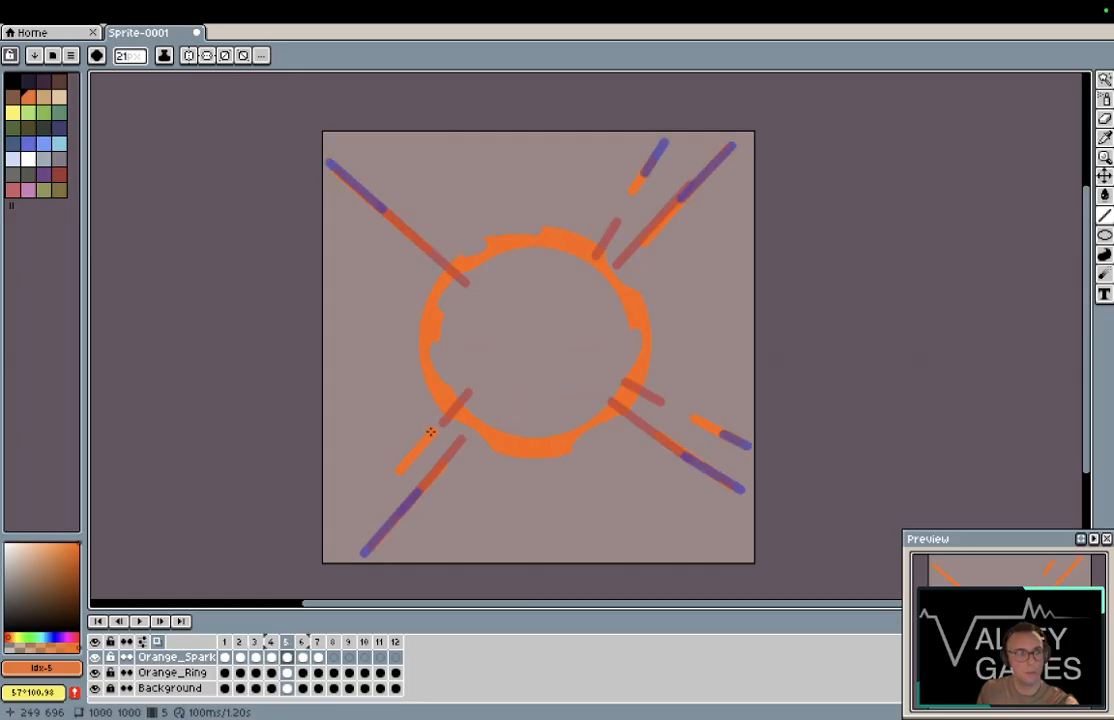
key("period")
left_click_drag(356, 512, 378, 485)
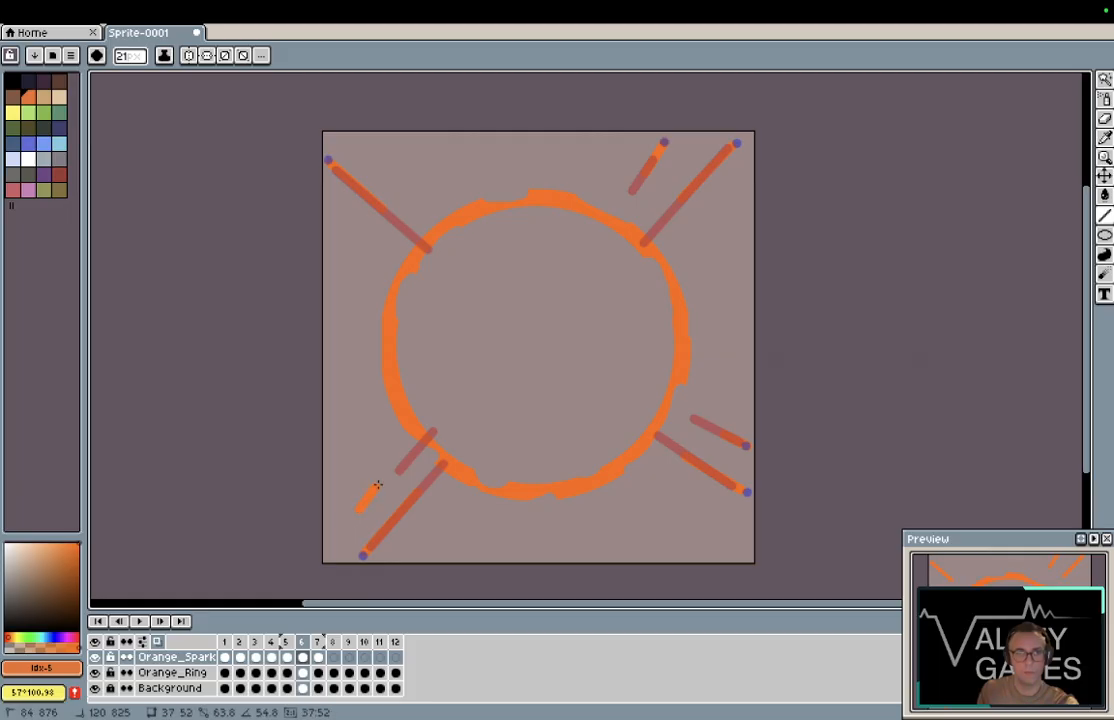
Step: Draw the lower-left secondary spark farther outward in frame 7, end it as a dot in frame 8, and play back the animation
key("period")
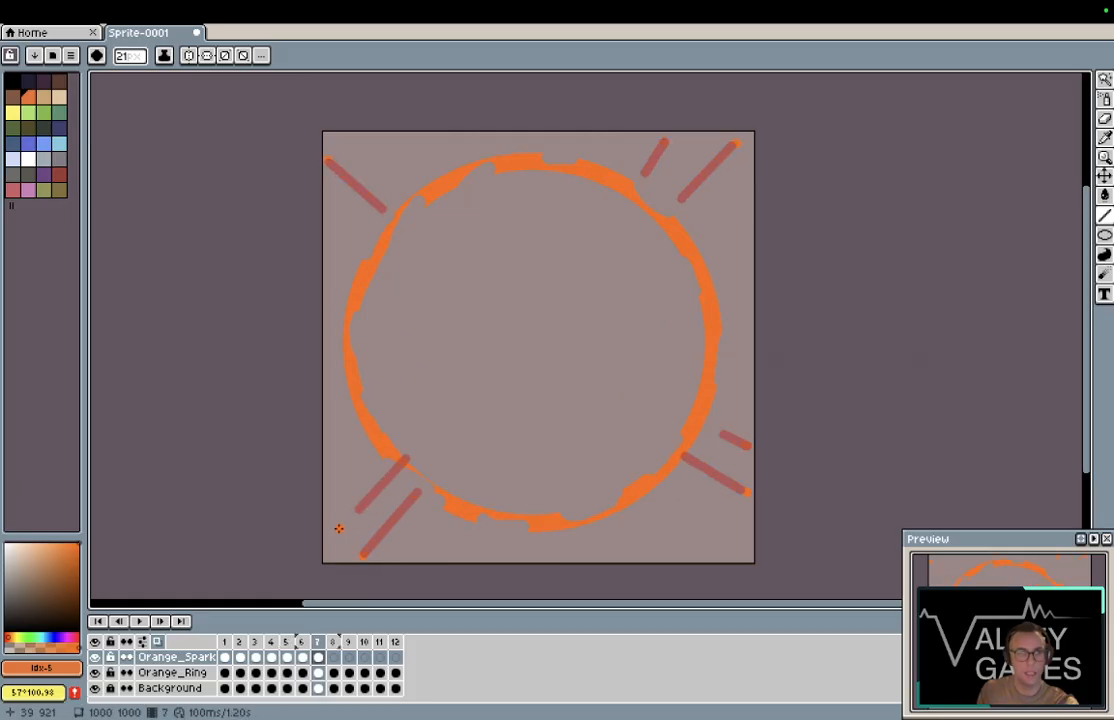
left_click_drag(328, 537, 373, 492)
key("period")
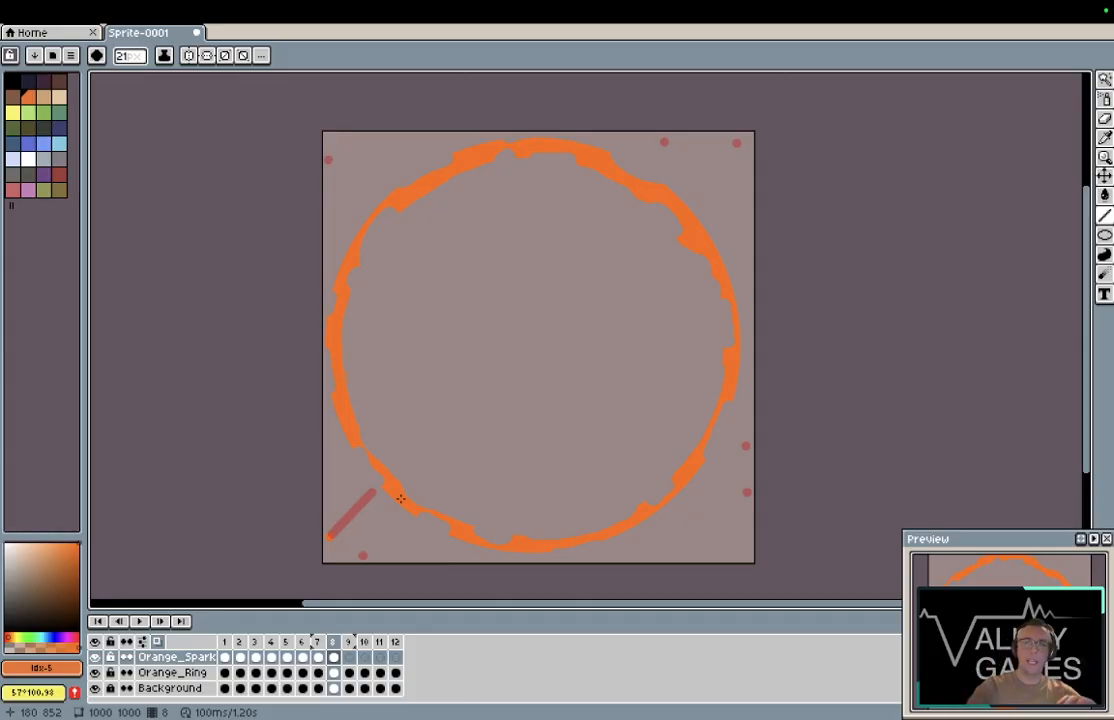
key("Return")
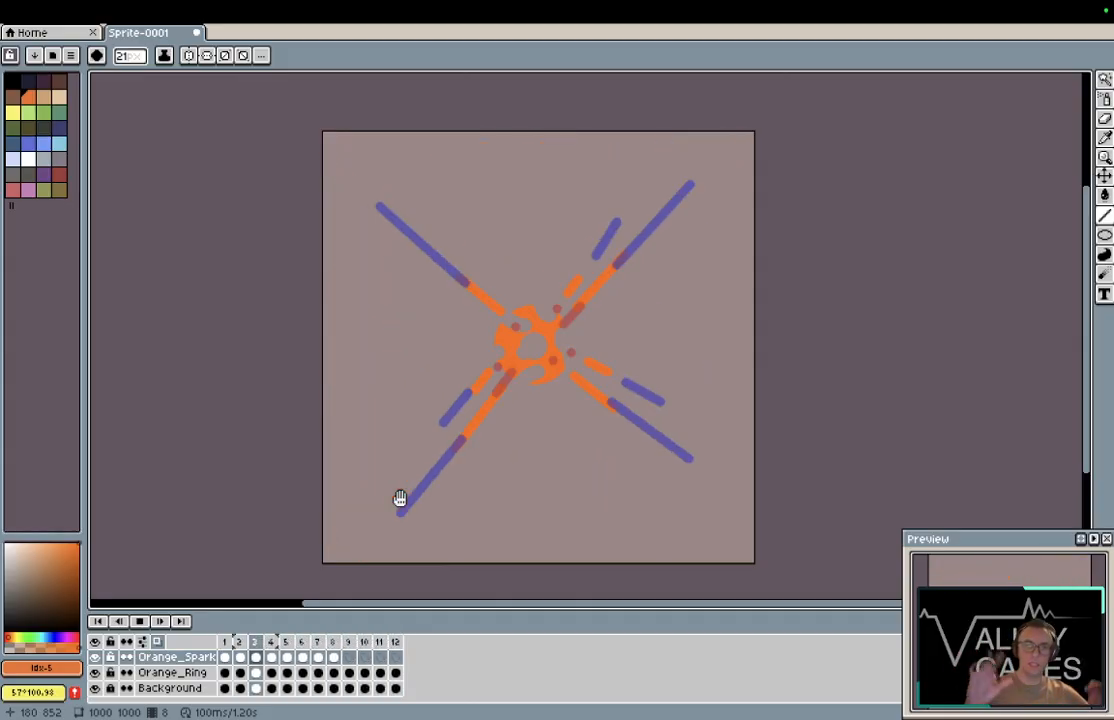
key("Return")
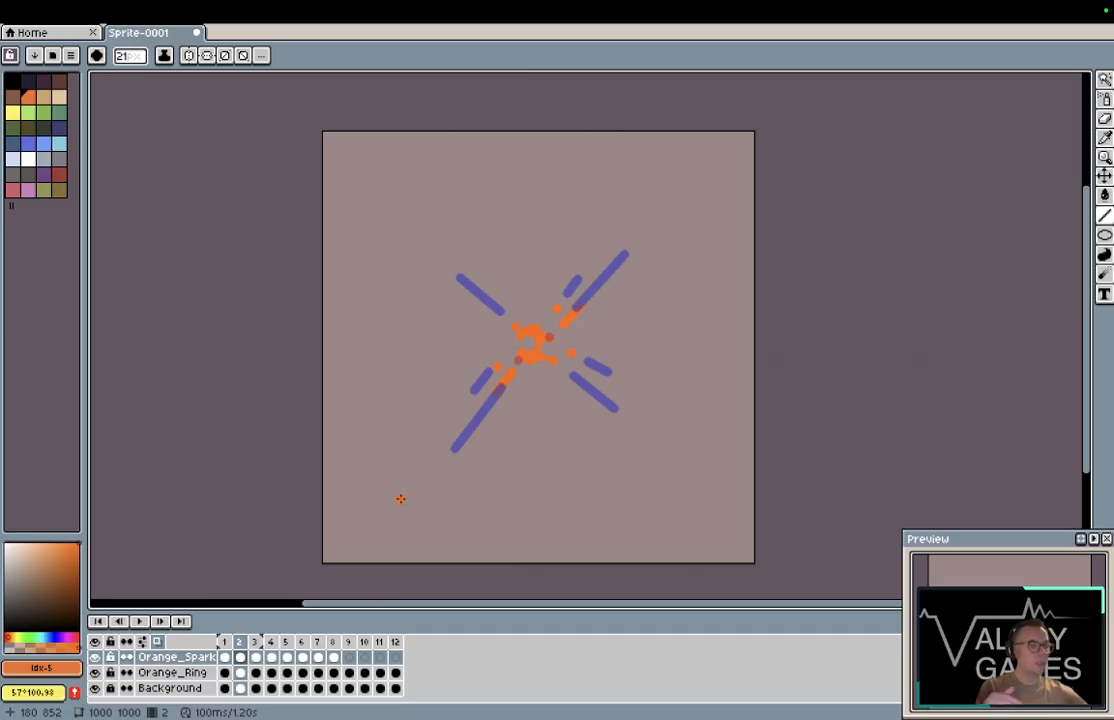
key("Return")
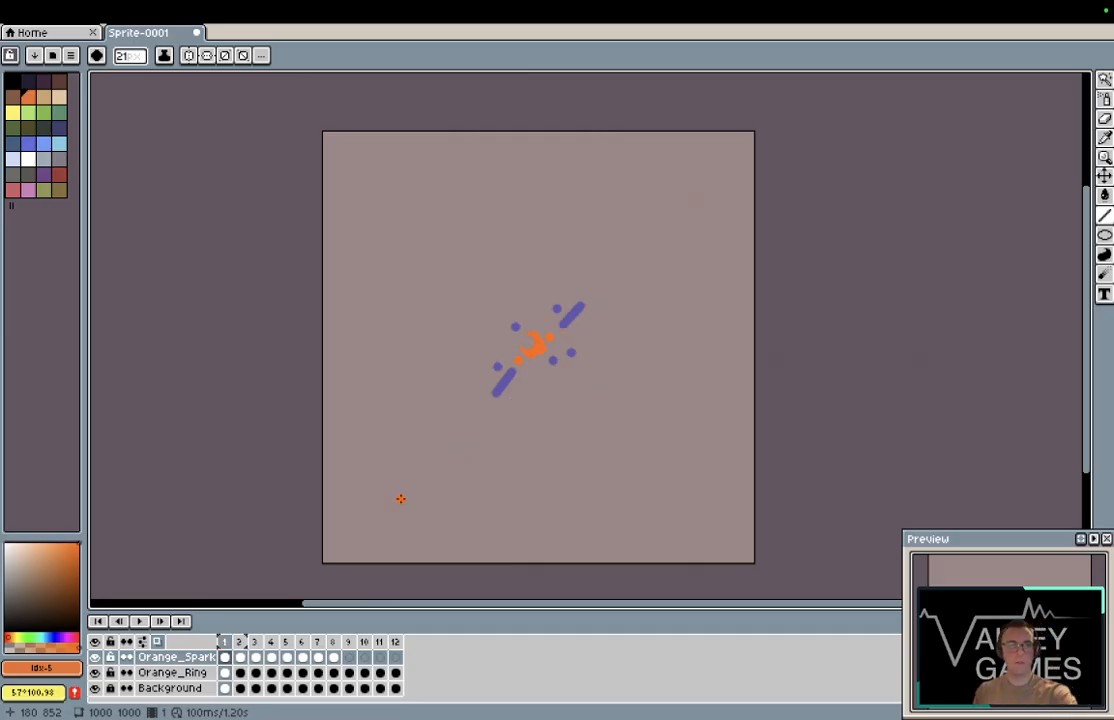
Step: Add a smaller secondary spark above the upper-left spark, moving it outward from frame 3 and ending it as a dot in frame 8
key("Return")
key("Return")
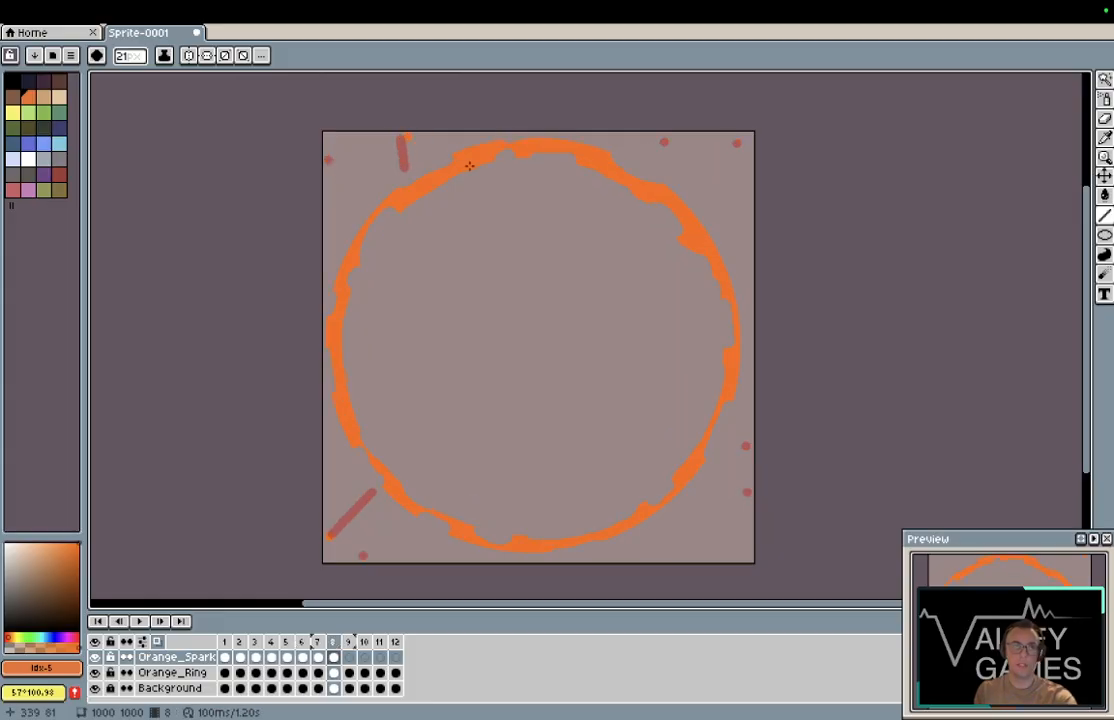
key("Left")
key("Left")
key("Left")
key("Left")
key("Left")
key("Left")
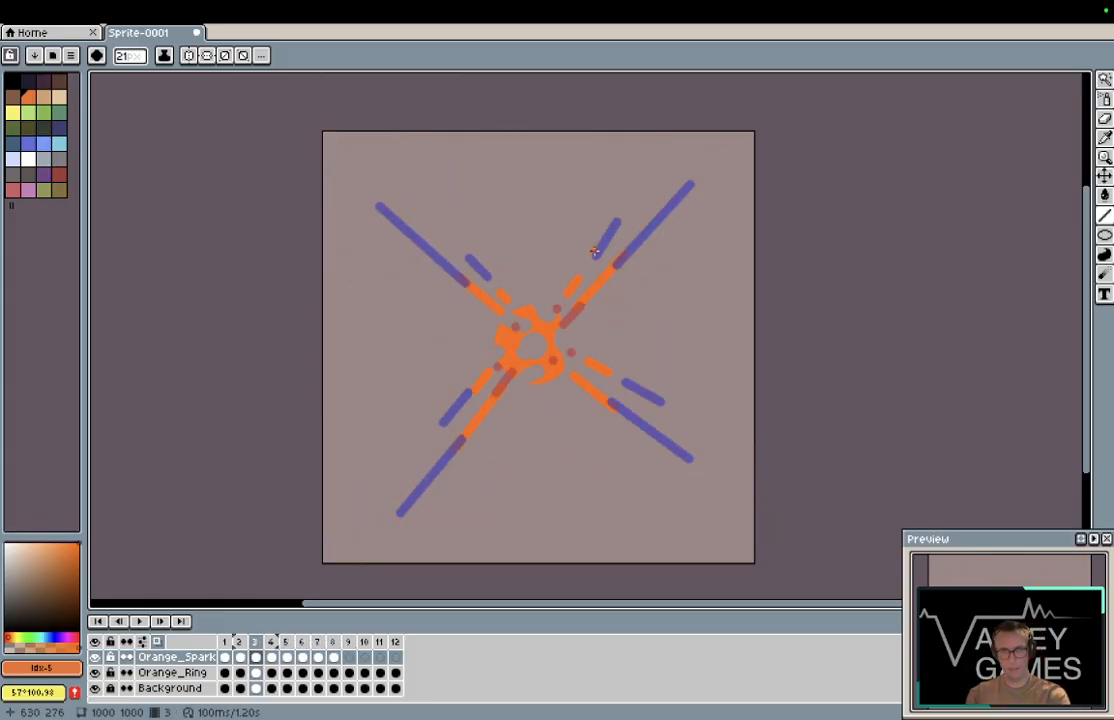
key("Left")
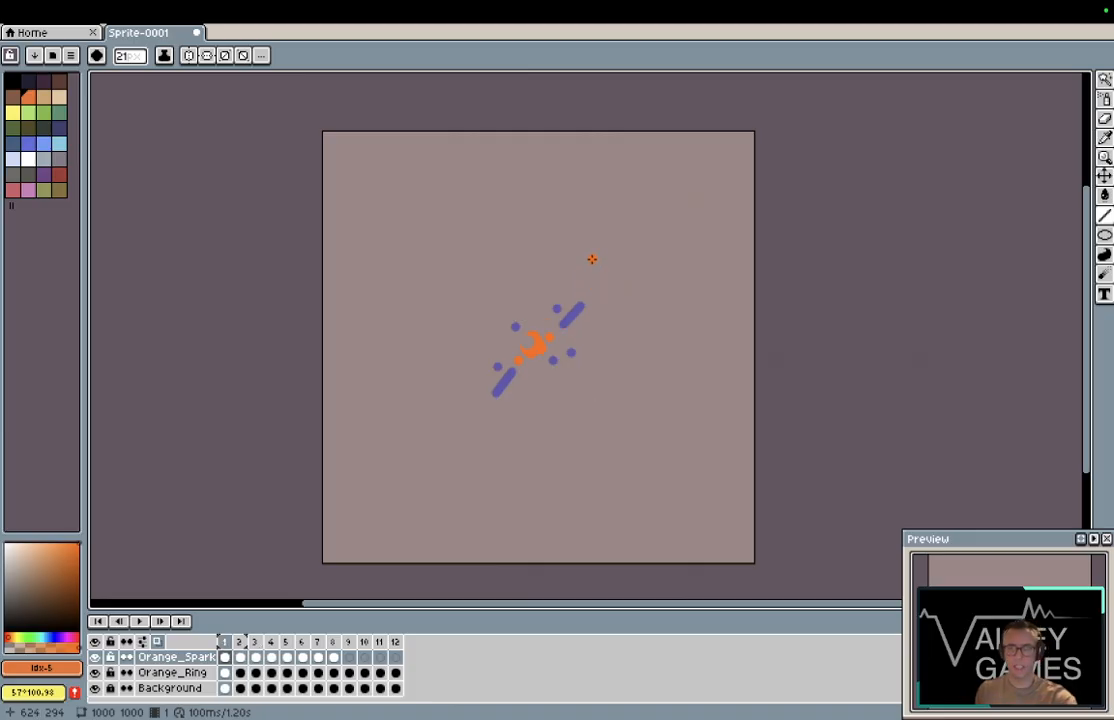
Step: Draw a short horizontal spark right of the ring's center in frame 1, moving it outward through frame 4 and ending as a dot in frame 5
key("Right")
key("Right")
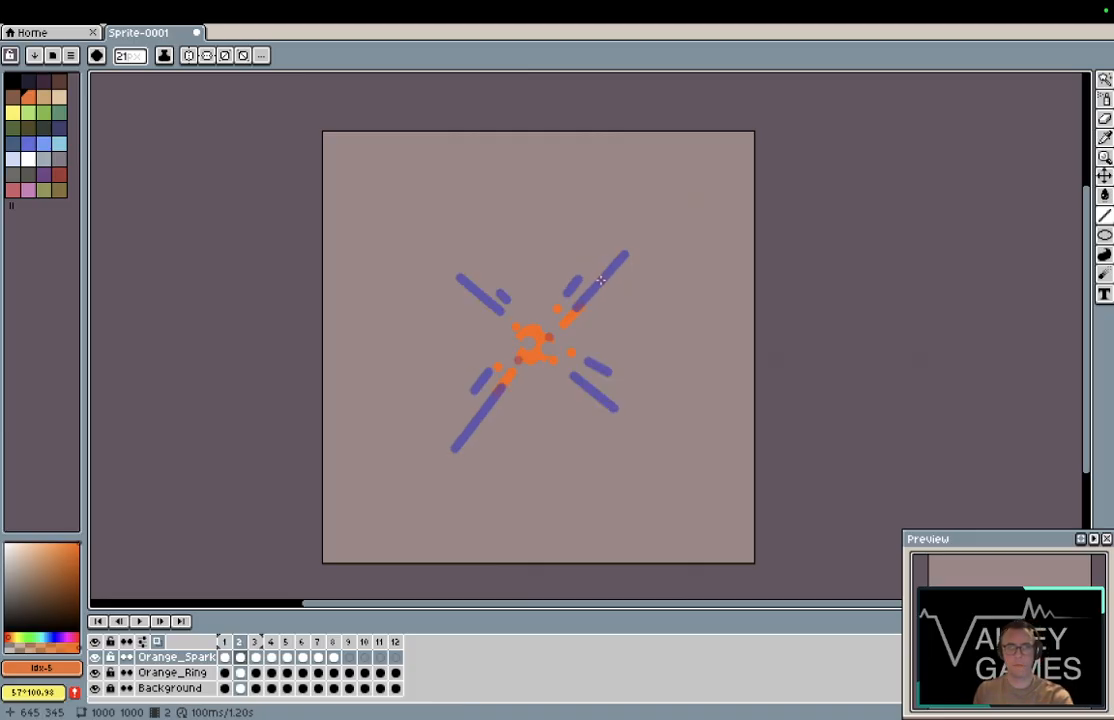
key("Right")
key("Left")
key("Left")
key("Left")
key("Right")
key("Left")
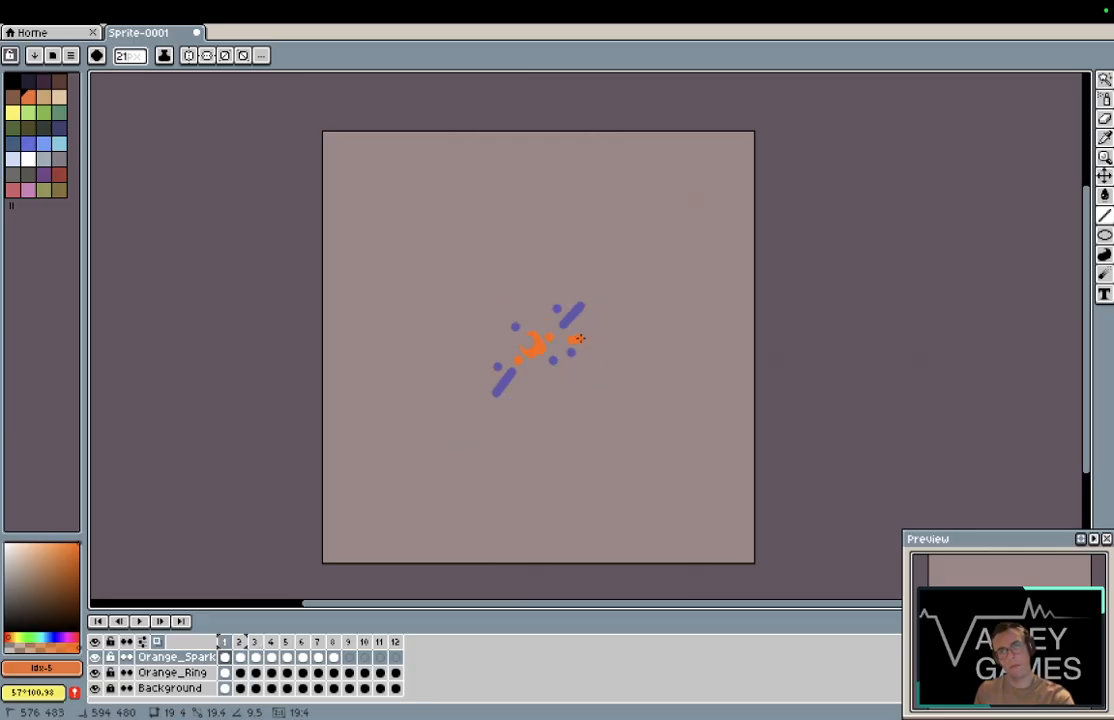
key("Right")
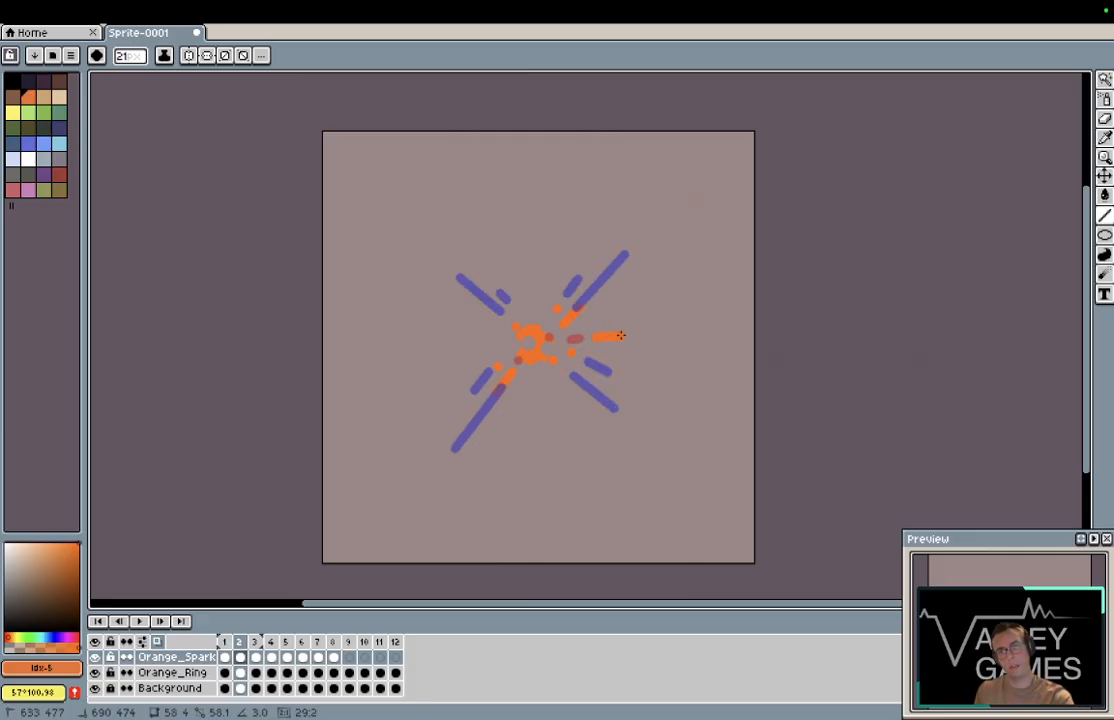
key("Right")
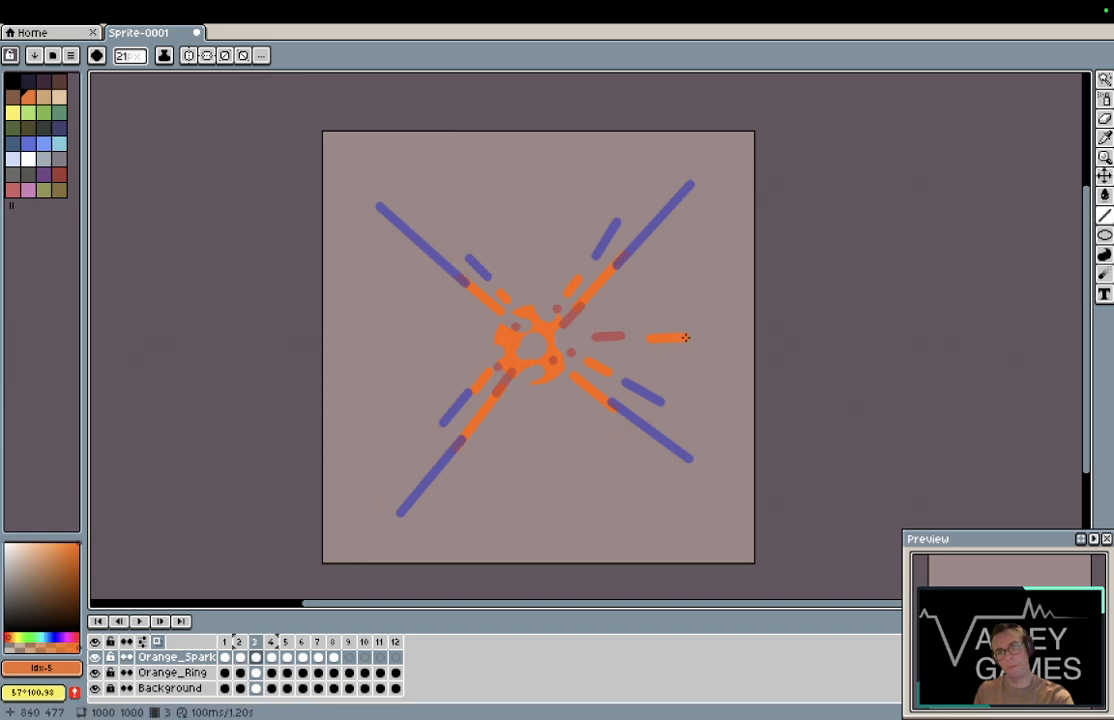
key("Right")
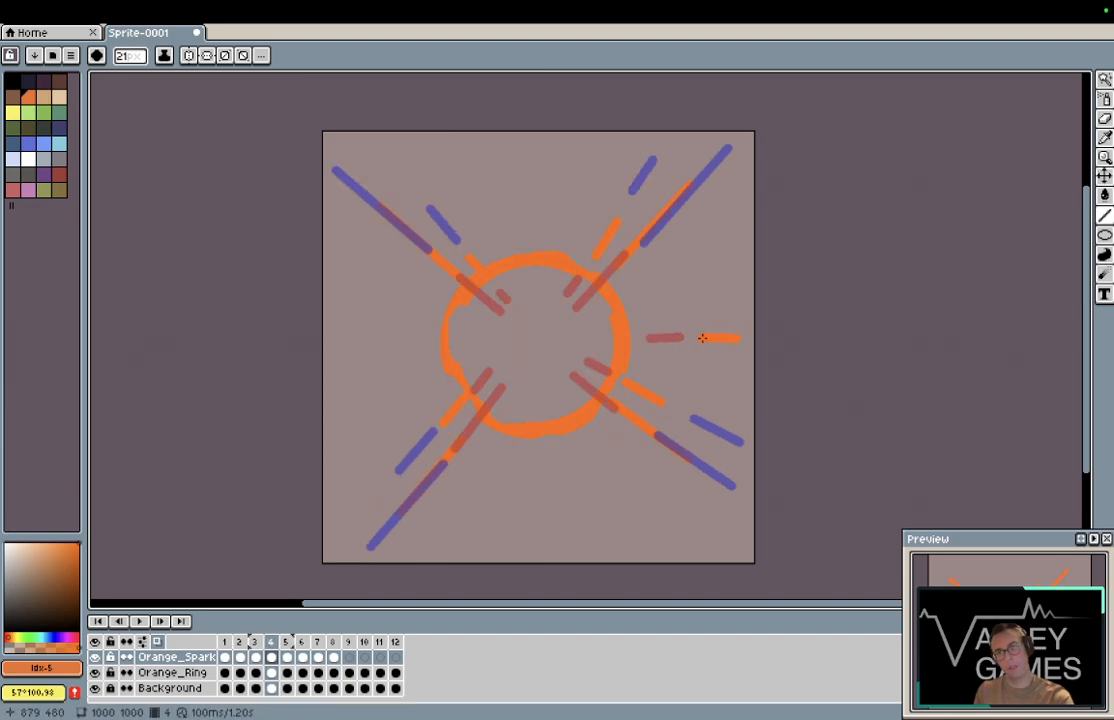
key("Right")
key("Return")
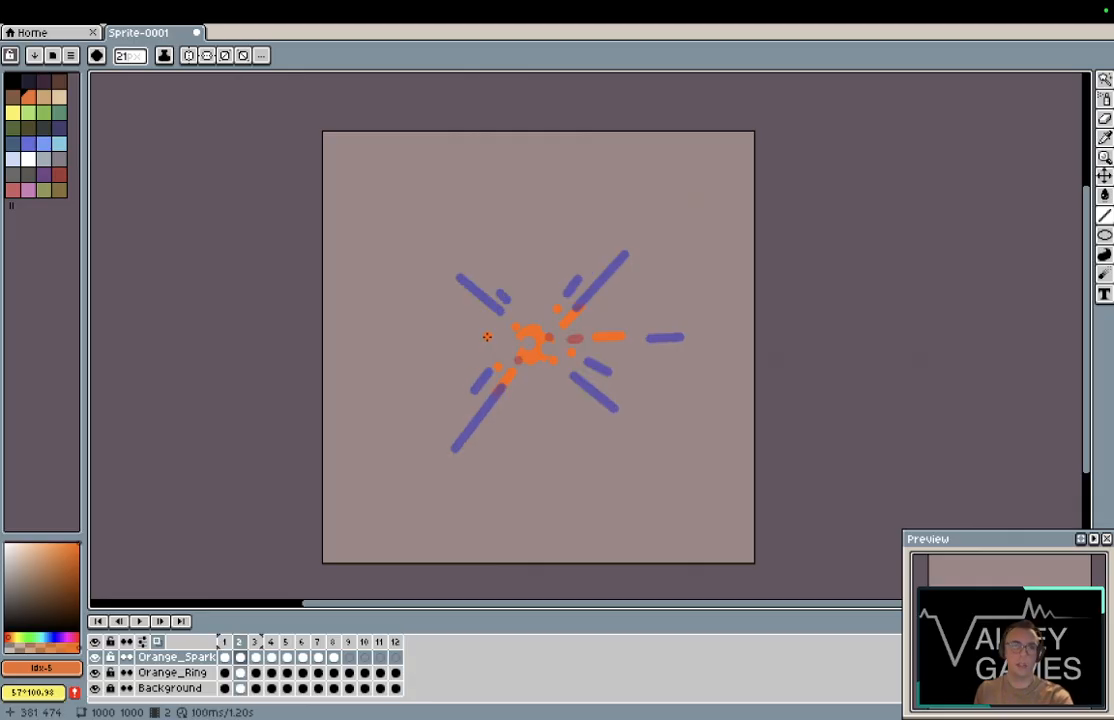
Step: Draw a small spark left of the center from frame 2, moving it toward the left canvas edge through frame 6 and ending as a dot in frame 7
key("Right")
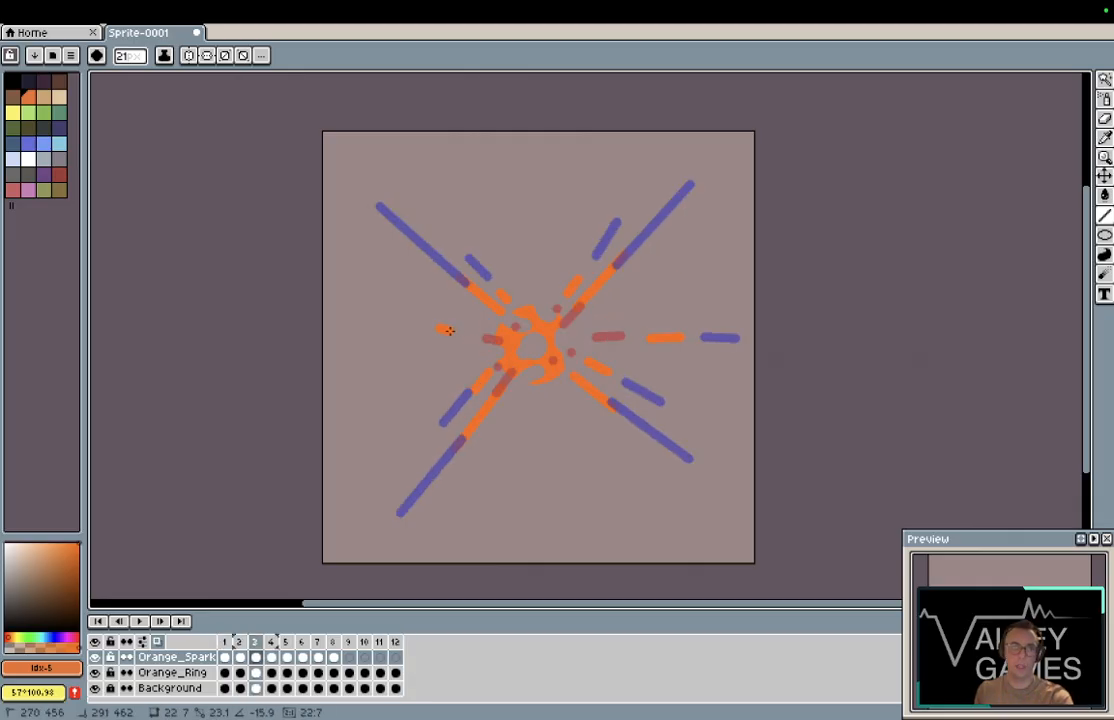
key("Right")
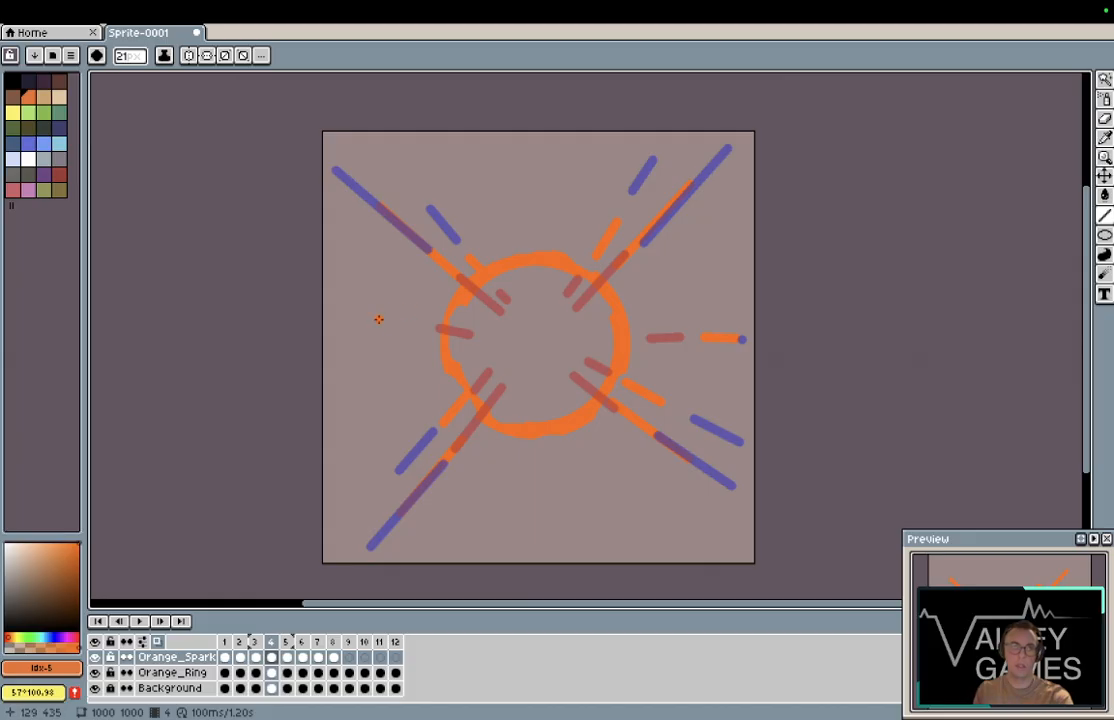
key("Right")
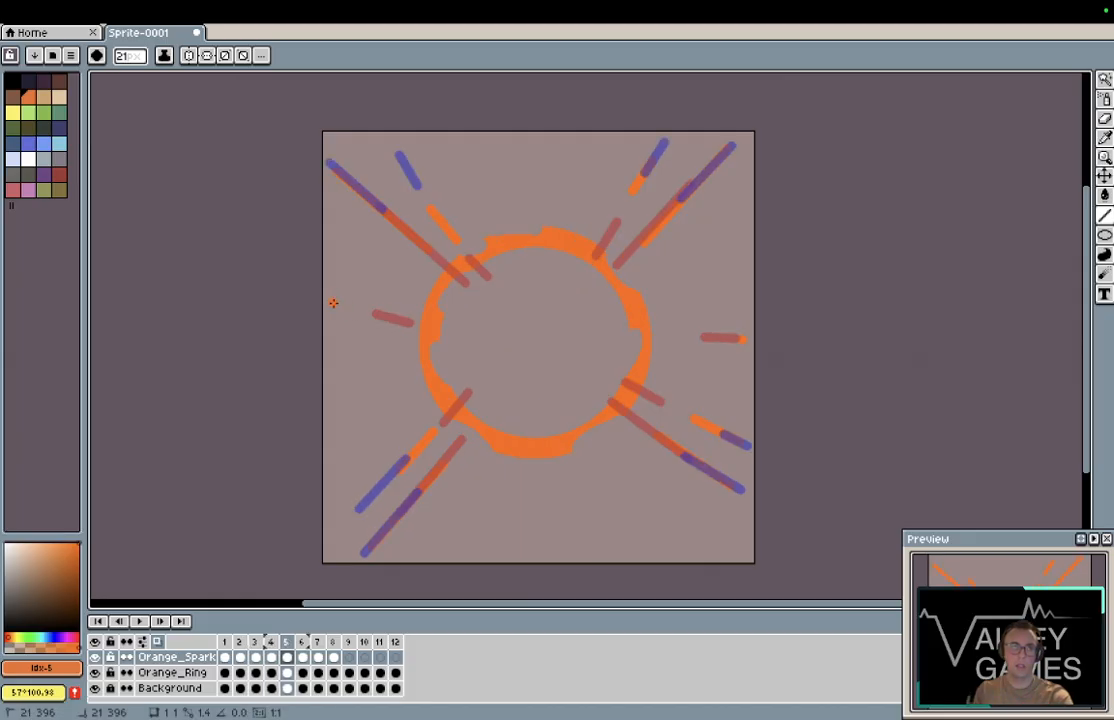
key("Right")
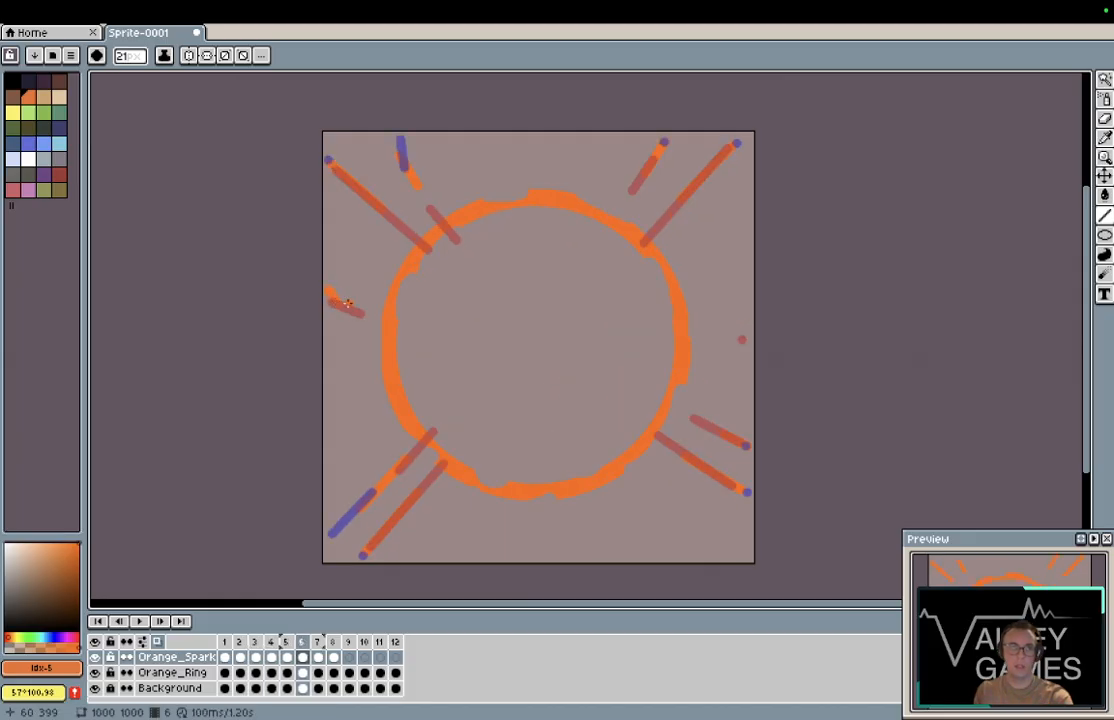
key("Right")
Step: Add another small spark between the left and lower-left sparks from frame 3, moving it outward each frame and ending as a dot in frame 8
key("Left")
key("Left")
key("Left")
key("Left")
key("Left")
key("Left")
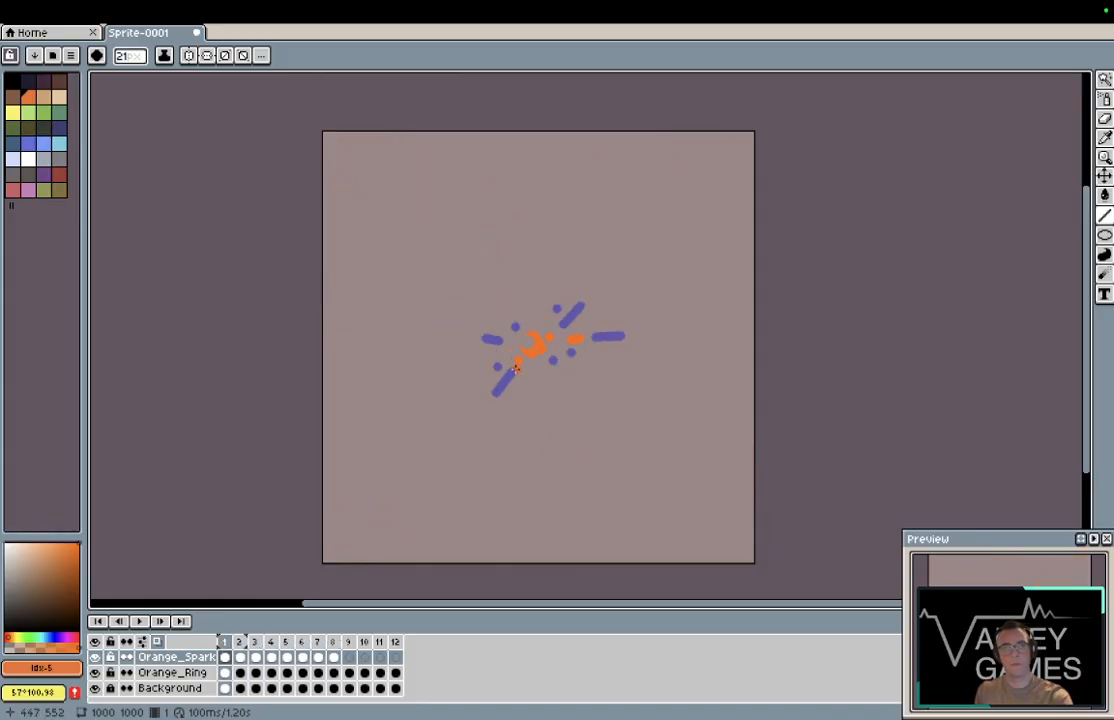
key("Right")
key("Right")
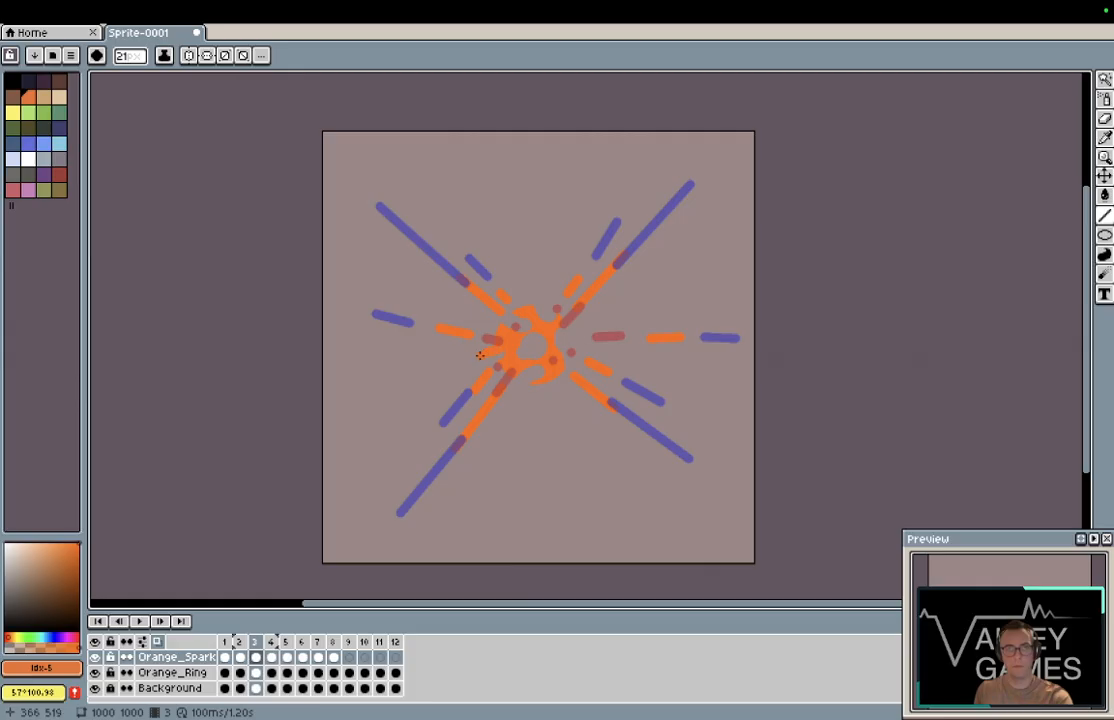
key("Right")
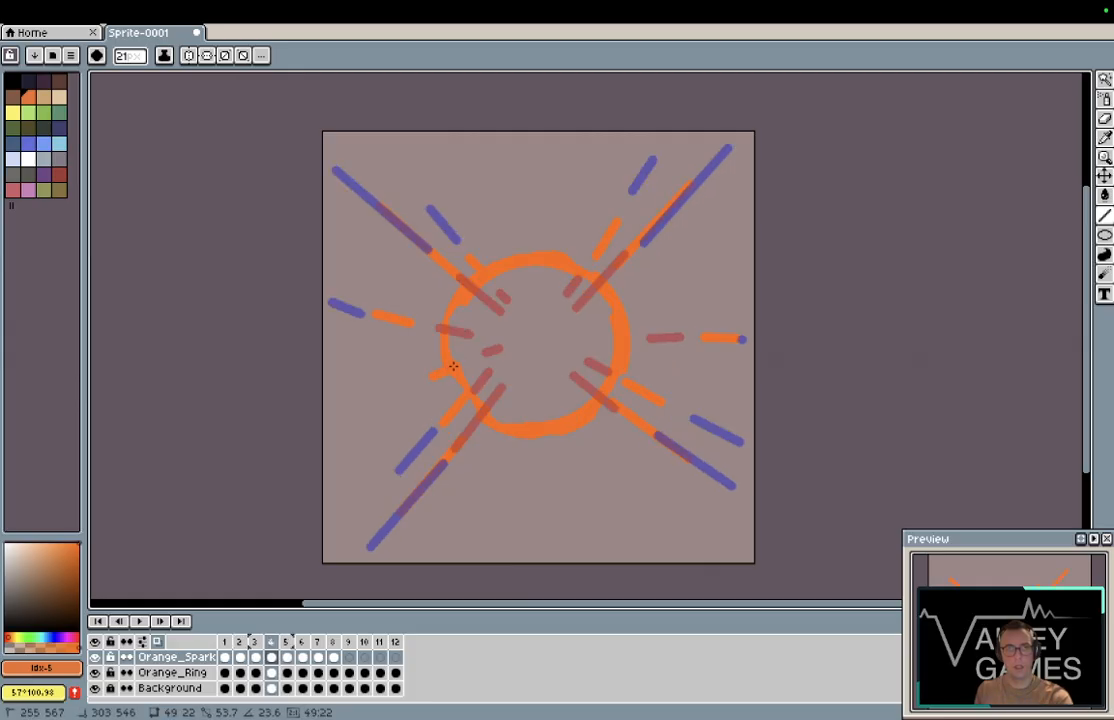
key("Right")
key("Right")
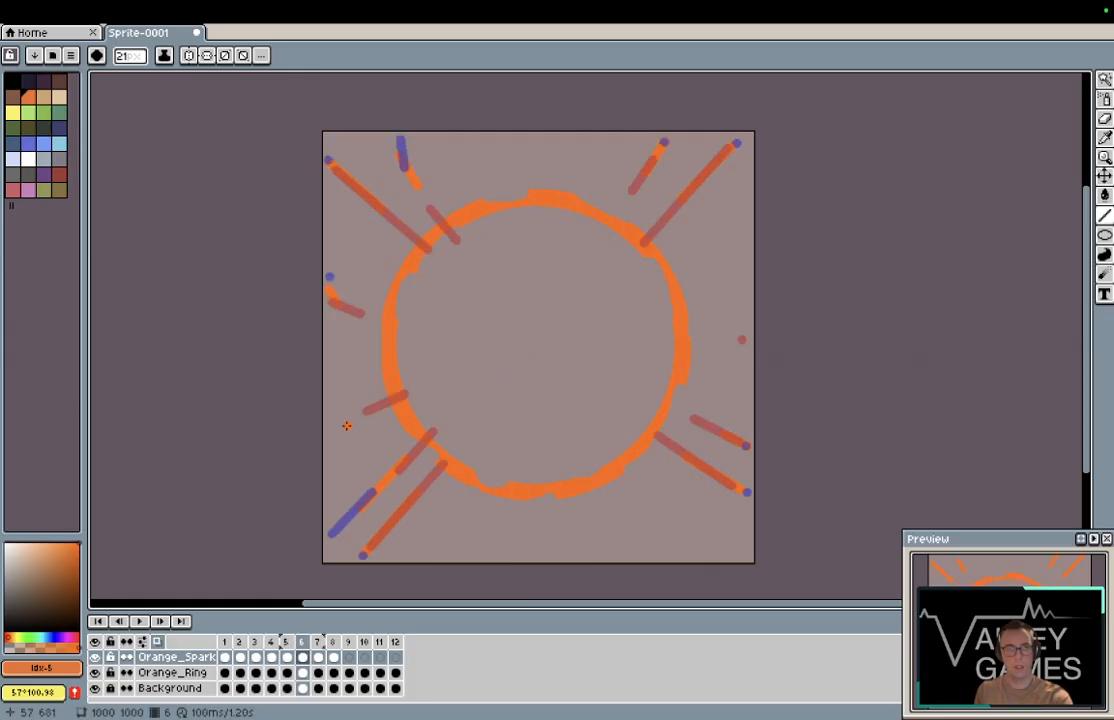
key("Right")
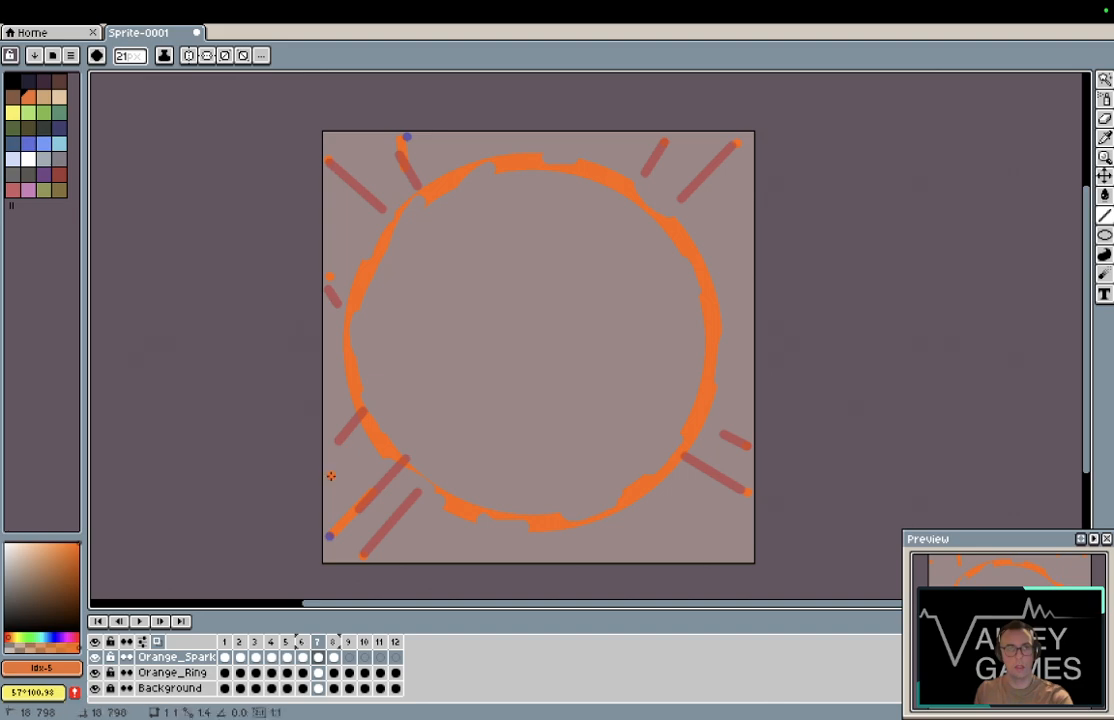
key("Right")
Step: Step through frames 9 and 10 and back to the early frames, then play the animation to check all sparks
key("Right")
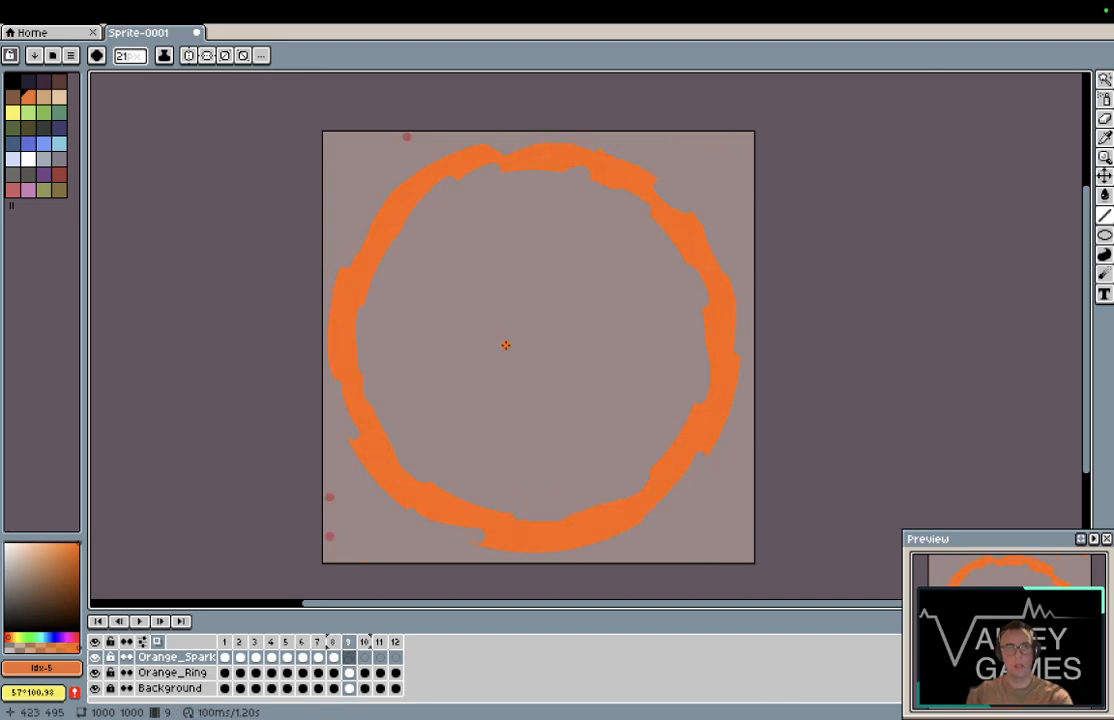
key("Right")
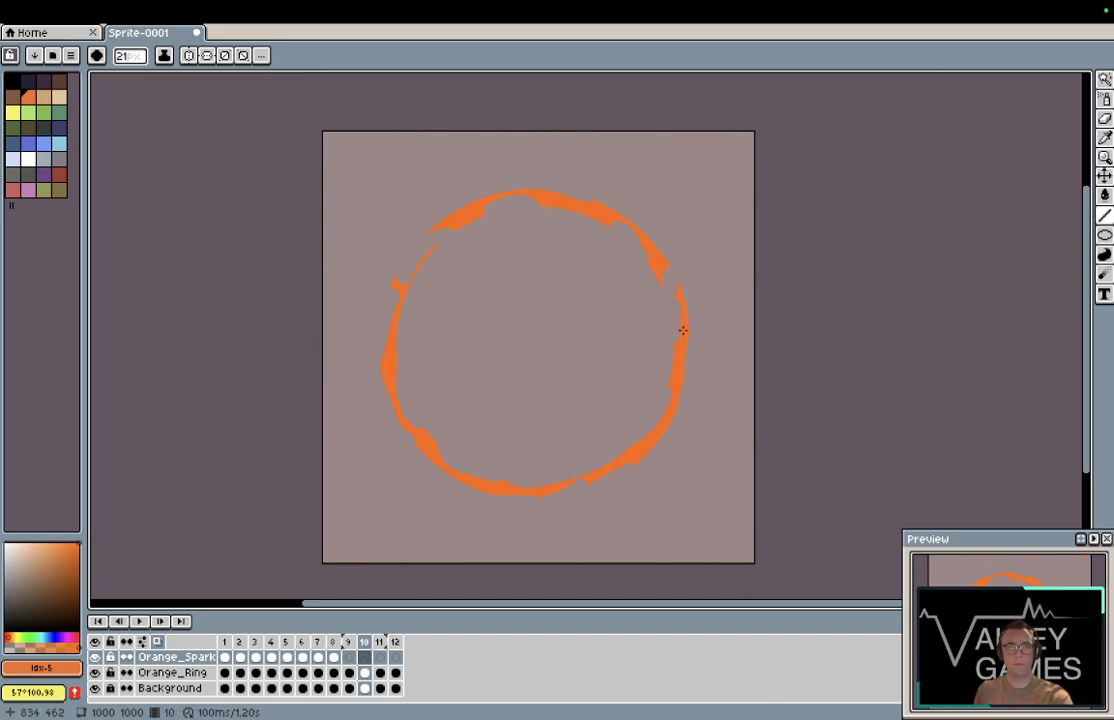
key("Left")
key("Left")
key("Left")
key("Left")
key("Left")
key("Left")
key("Left")
key("Left")
key("Left")
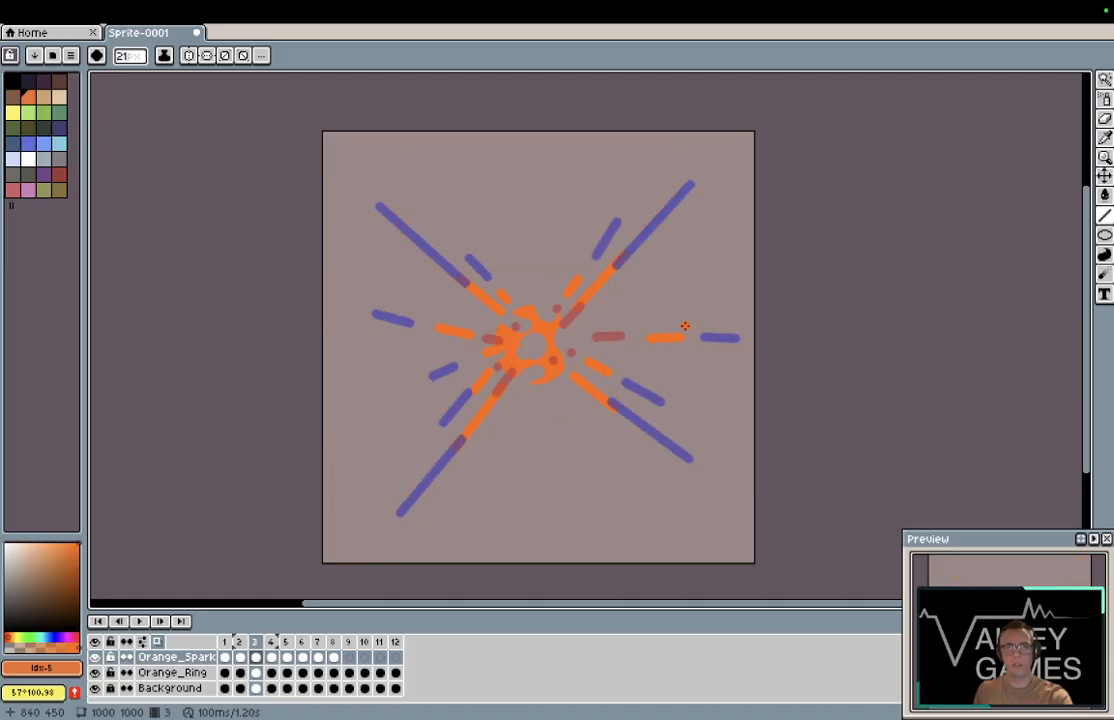
key("Return")
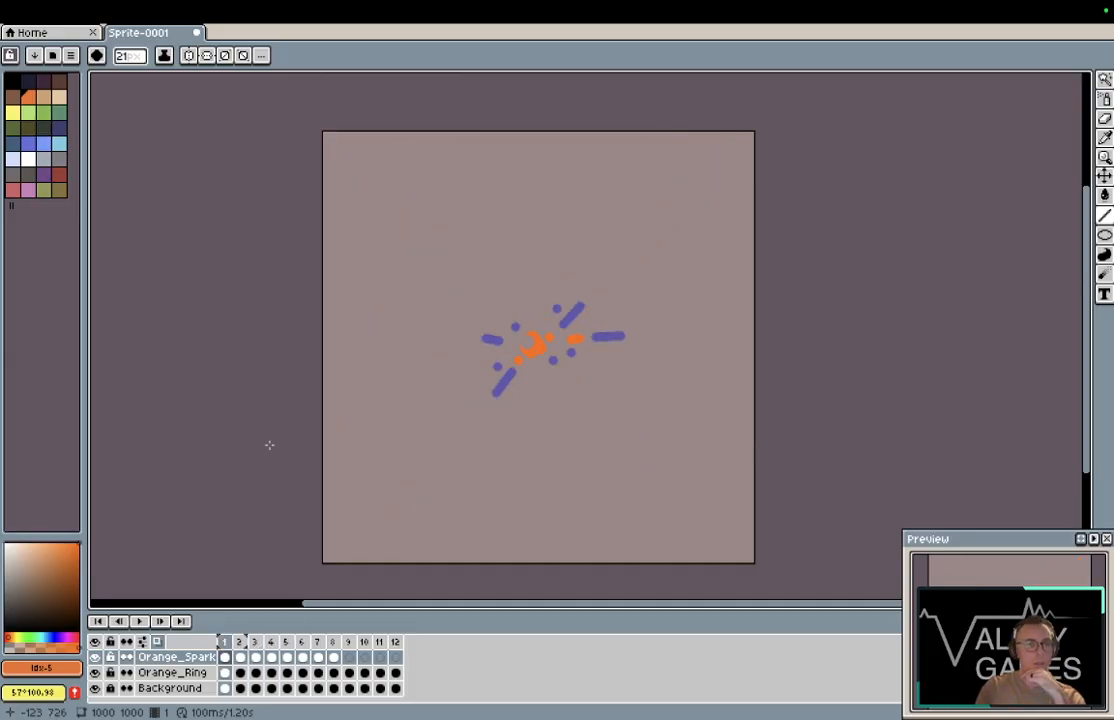
Step: Save the sprite as Blocking_VFX in the aseprite format in the Aseprite_Exports folder
key("ctrl")
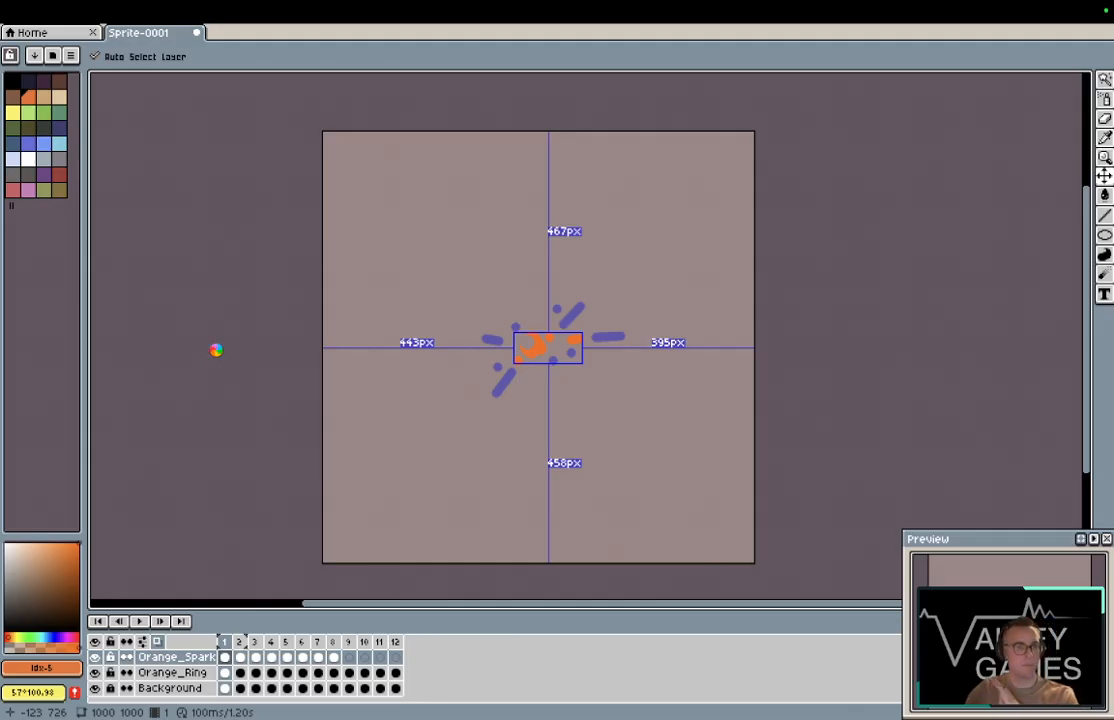
key("super+s")
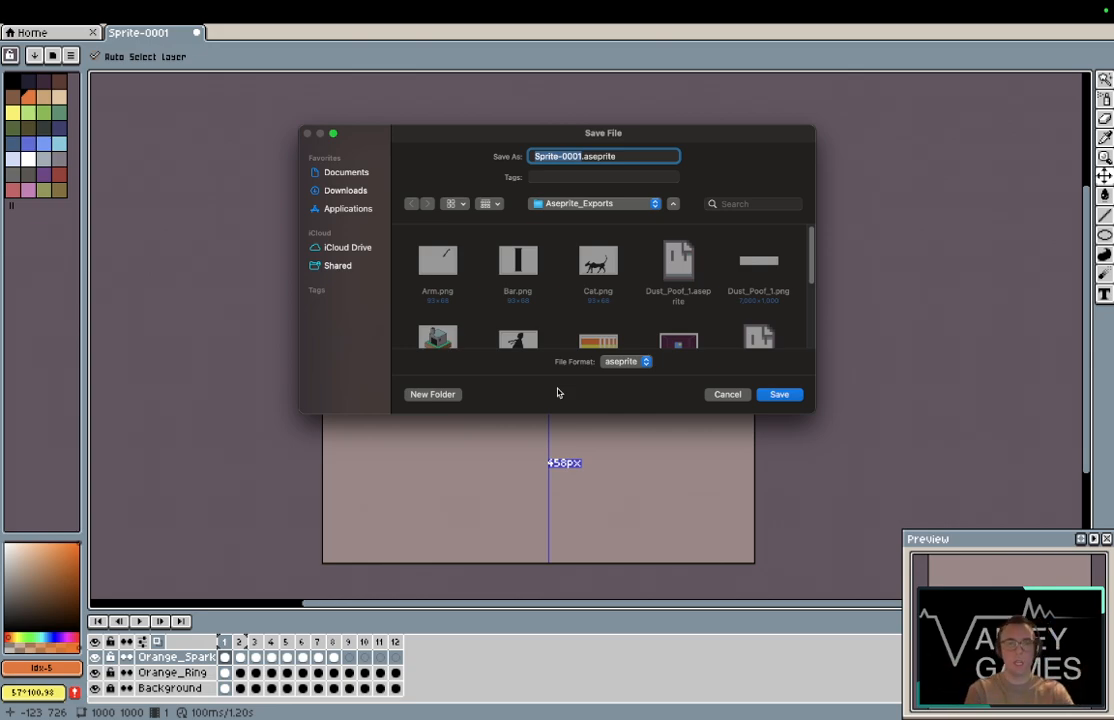
type("Blocking")
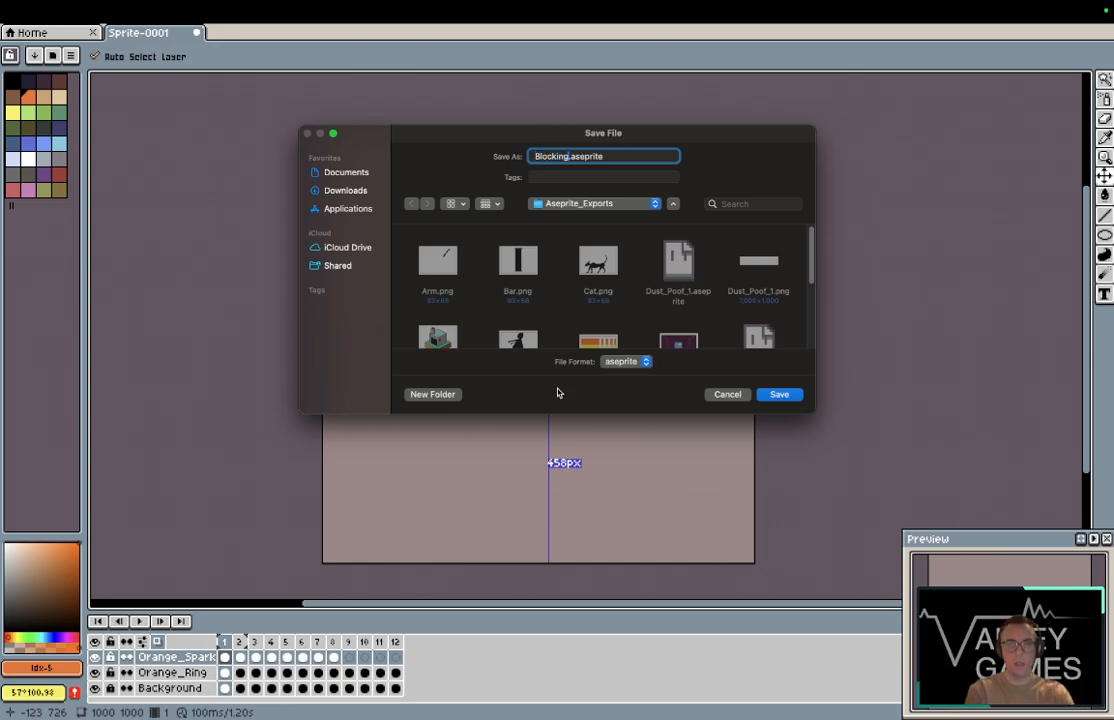
type("_VFX")
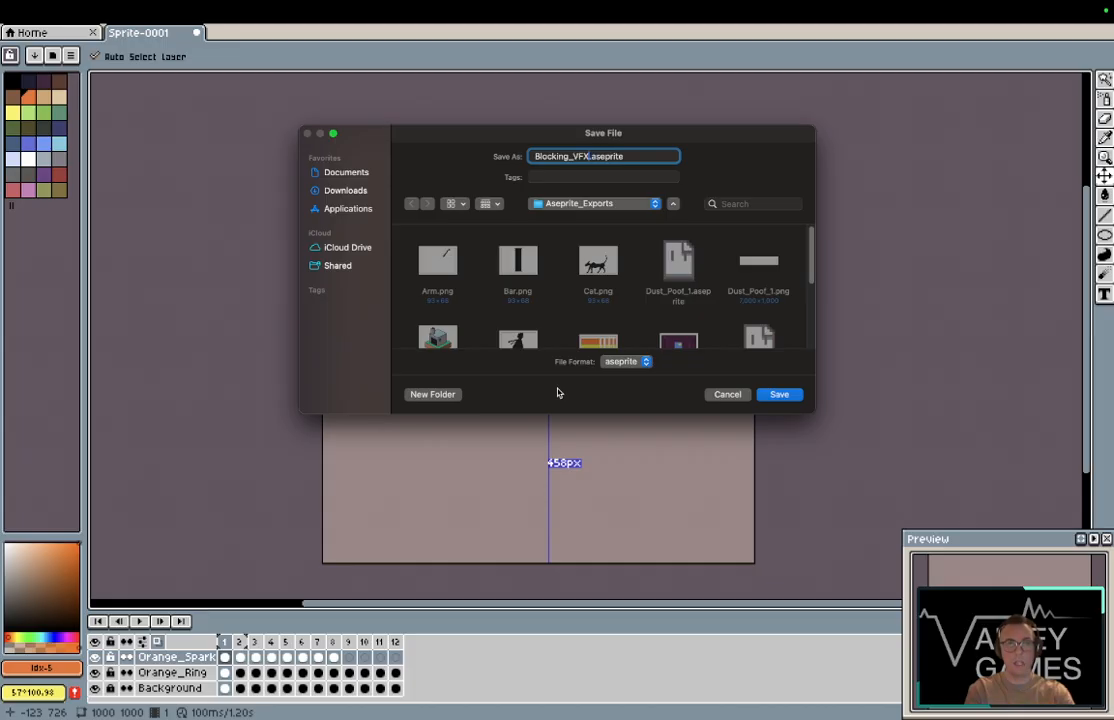
key("Return")
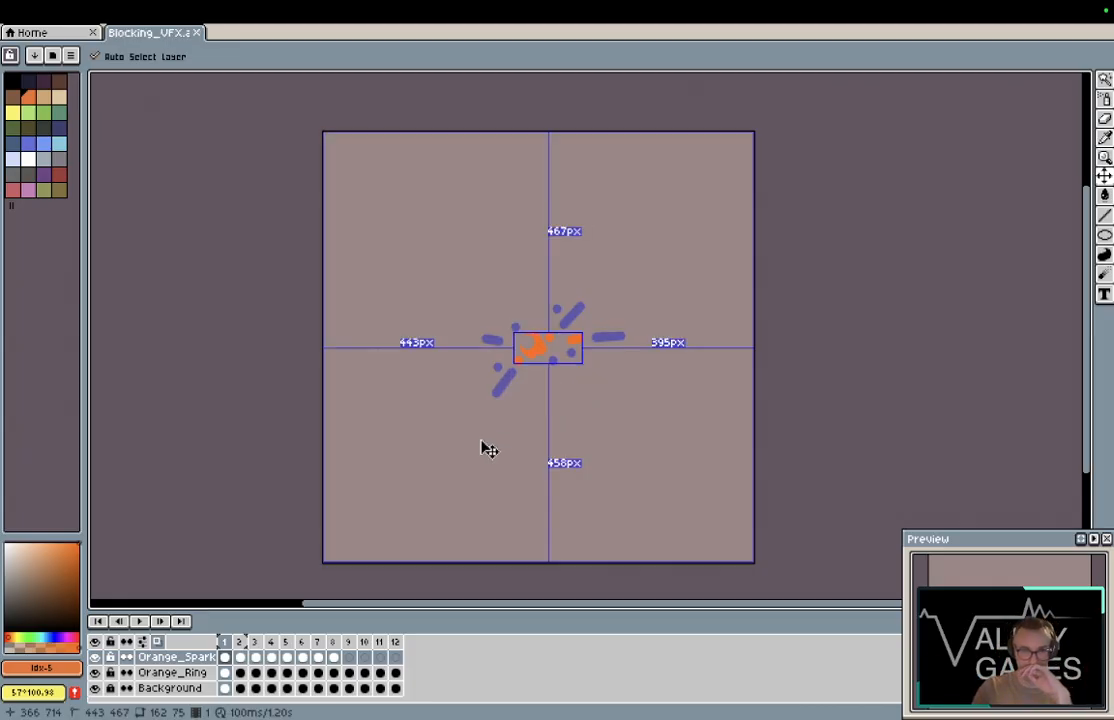
Step: Add a new layer above the orange sparks layer
left_click(183, 11)
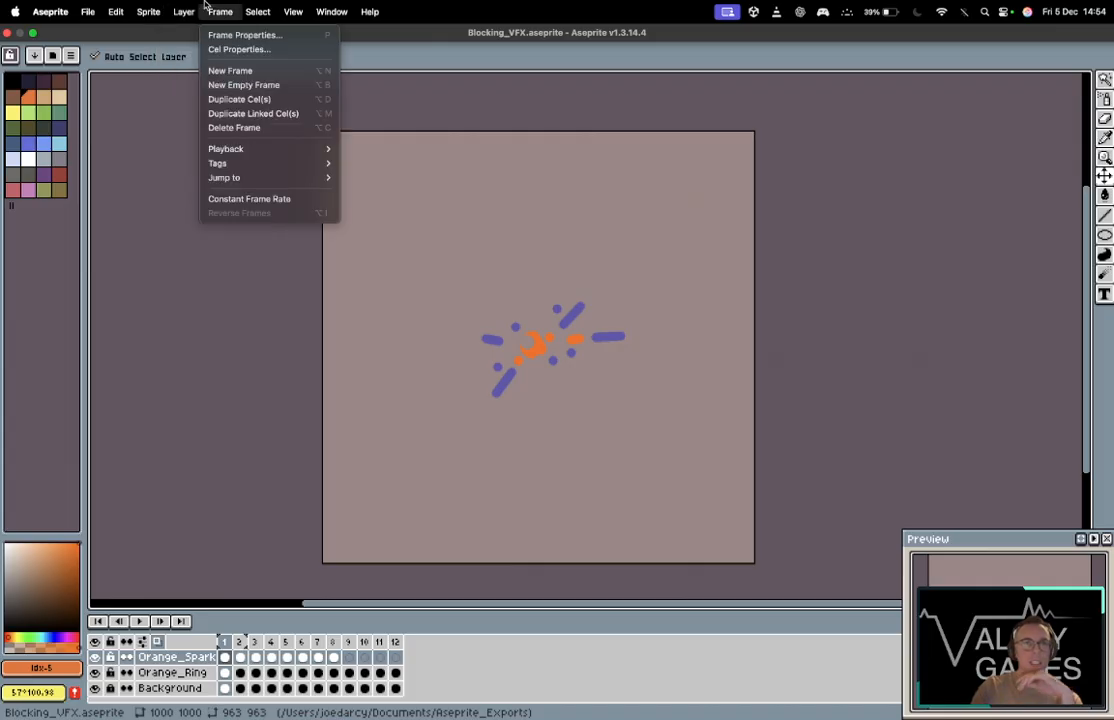
mouse_move(183, 11)
mouse_move(180, 99)
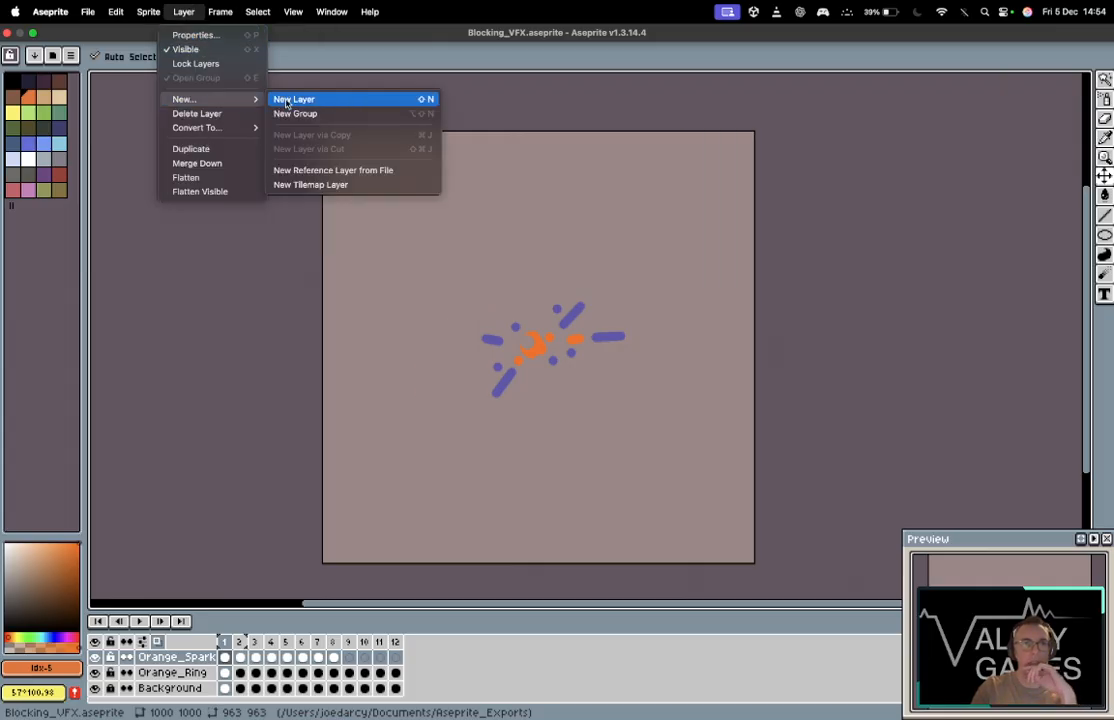
left_click(293, 99)
mouse_move(185, 678)
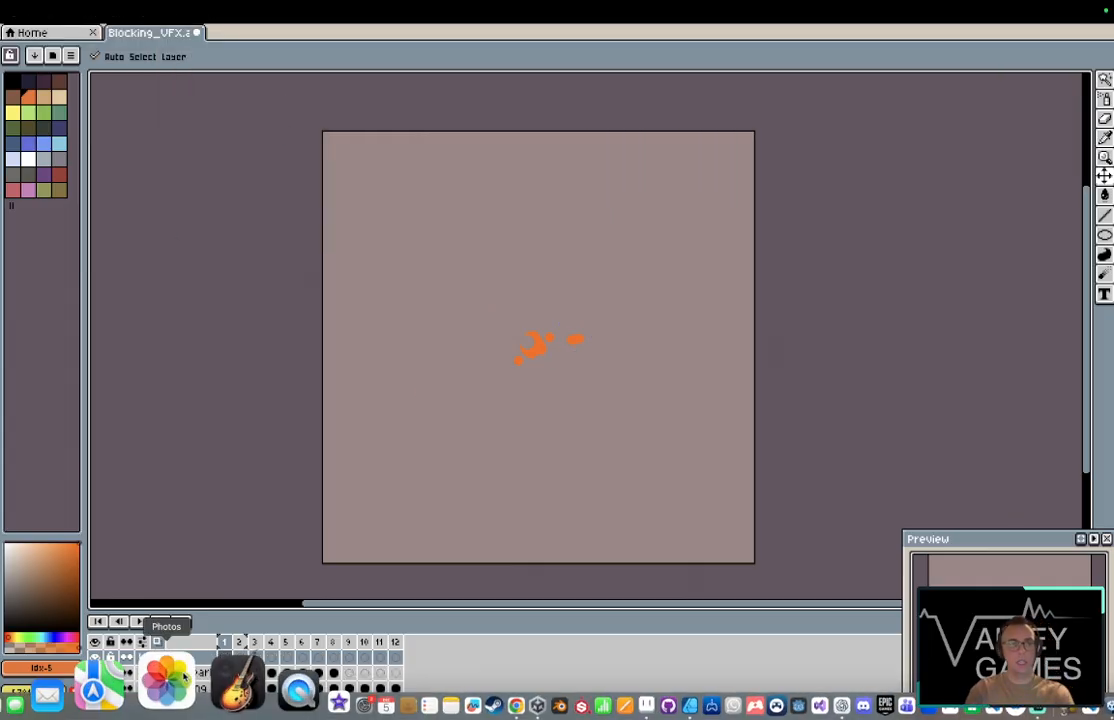
Step: Rename the new layer above the orange sparks layer as Blue_Rings
double_click(190, 660)
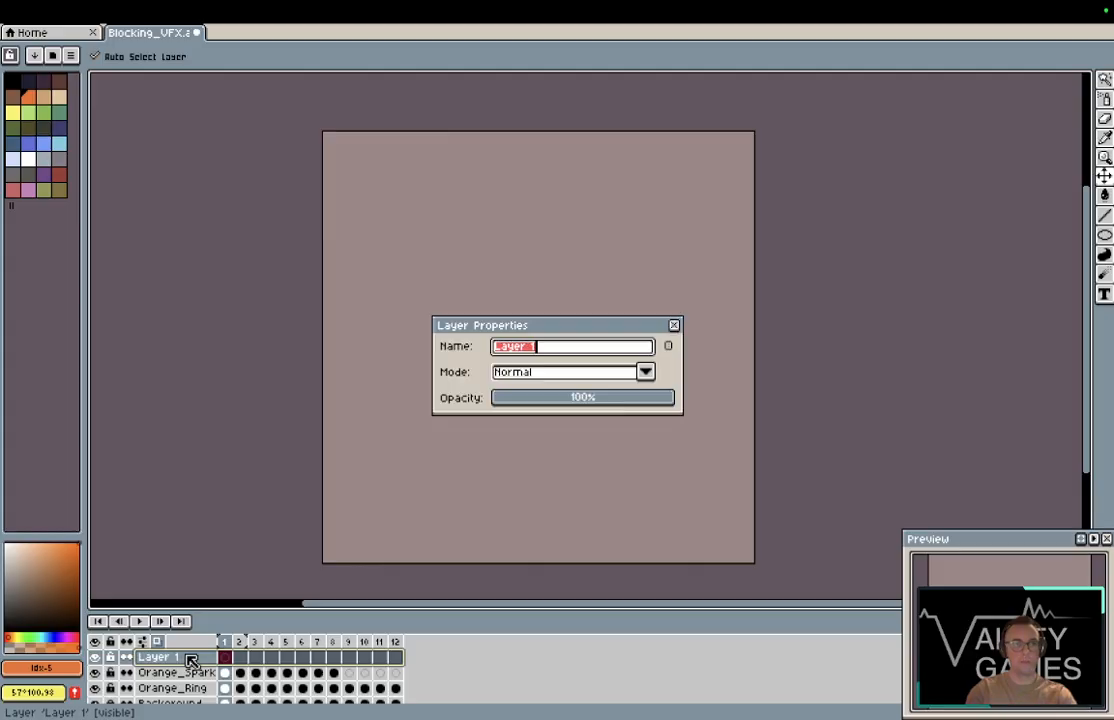
type("Blue")
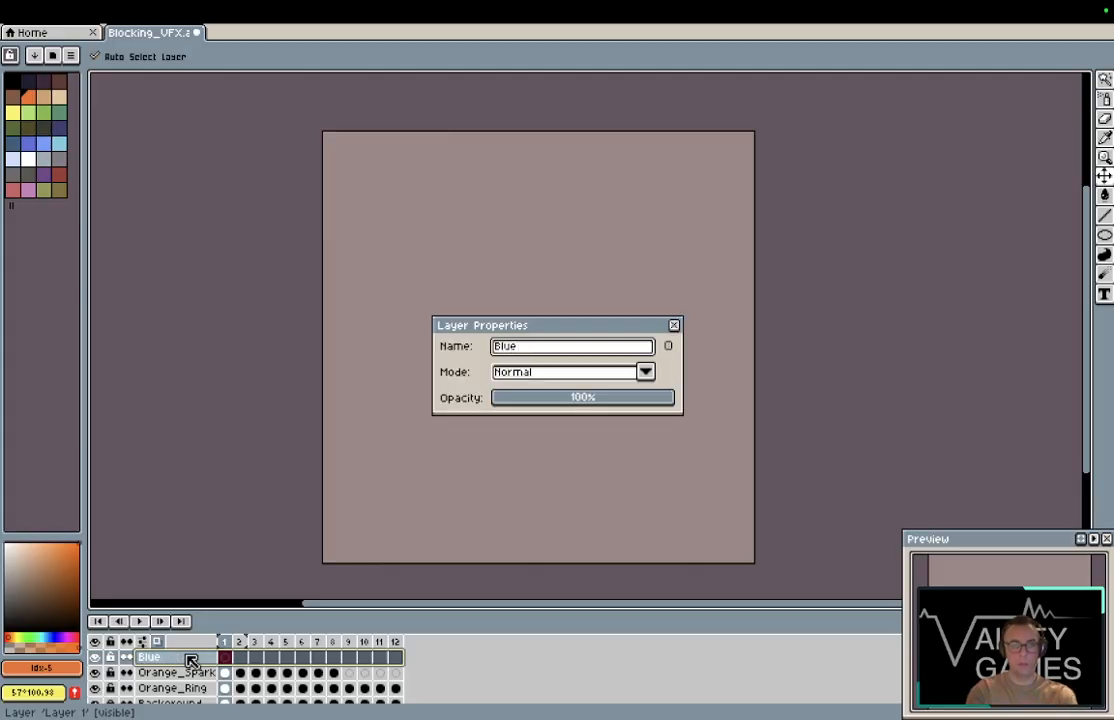
type("_Rings")
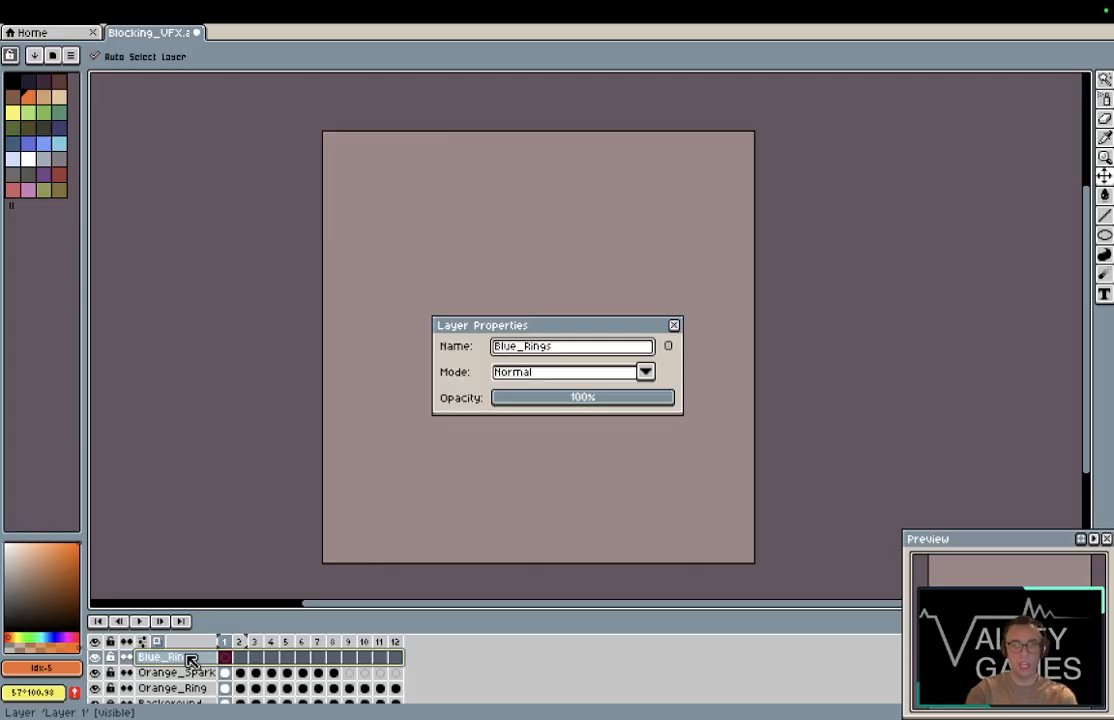
key("Return")
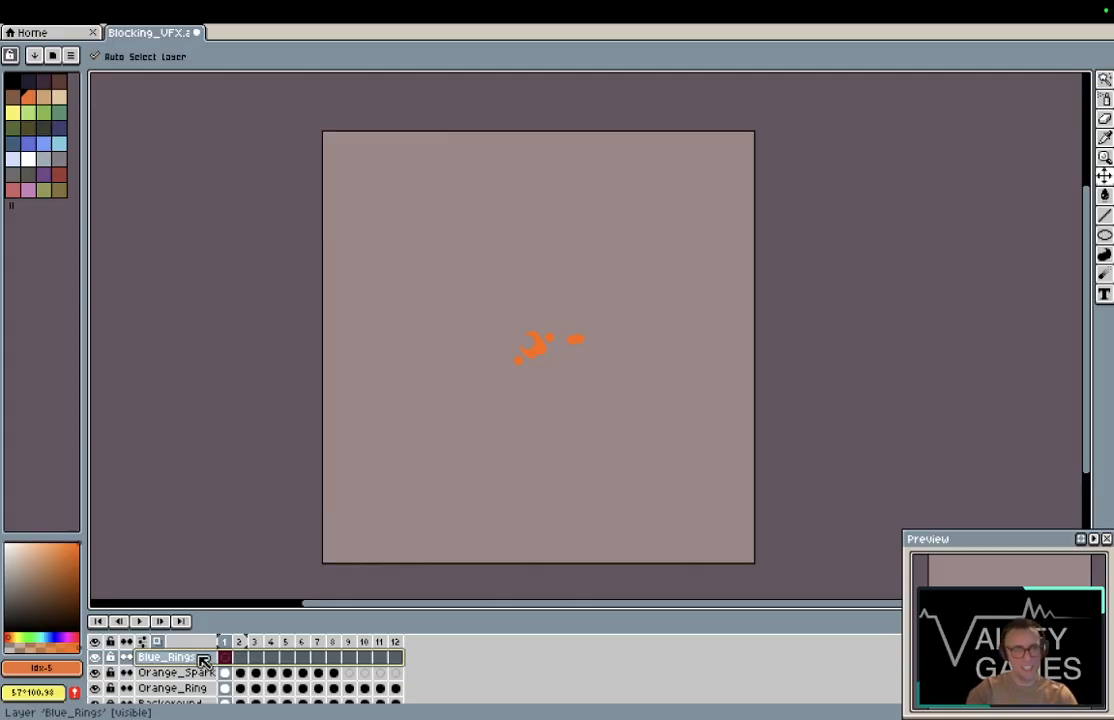
Step: Play the animation, stop it at frame 8, and save the Blocking_VFX sprite
key("b")
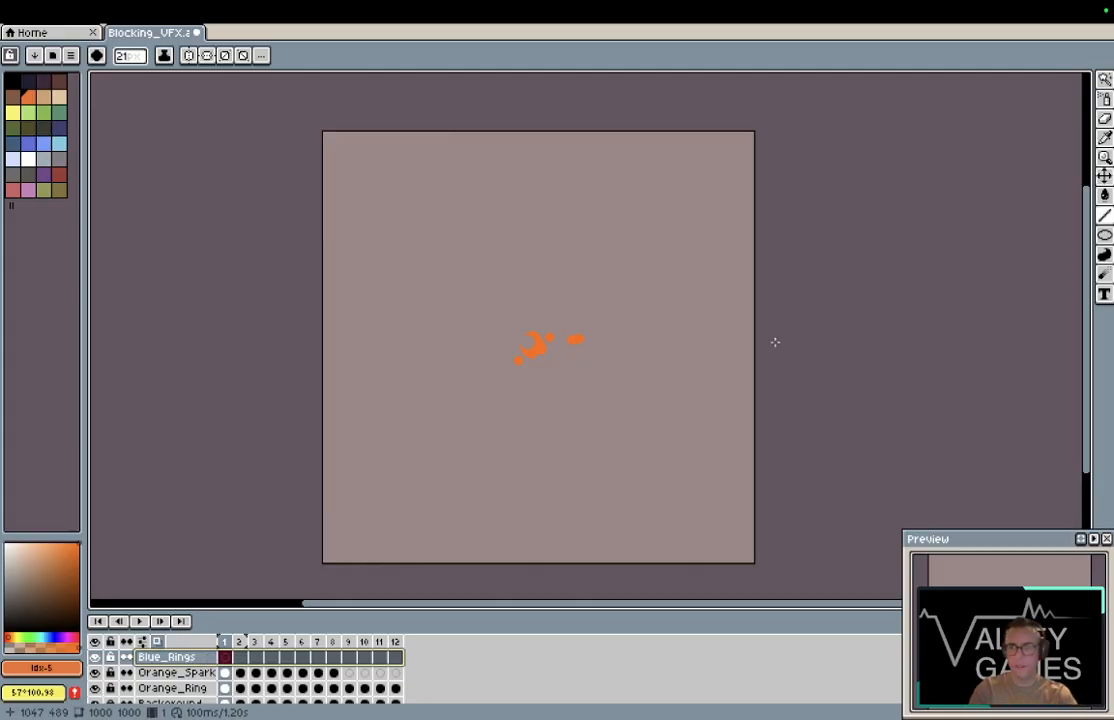
key("Return")
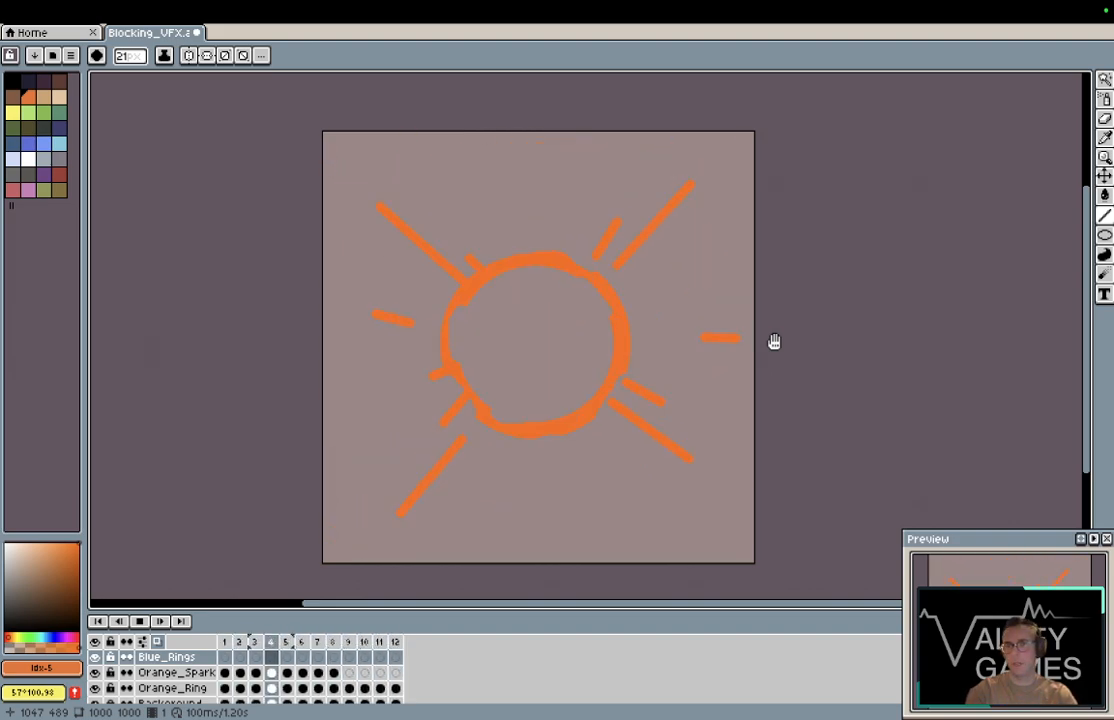
key("Return")
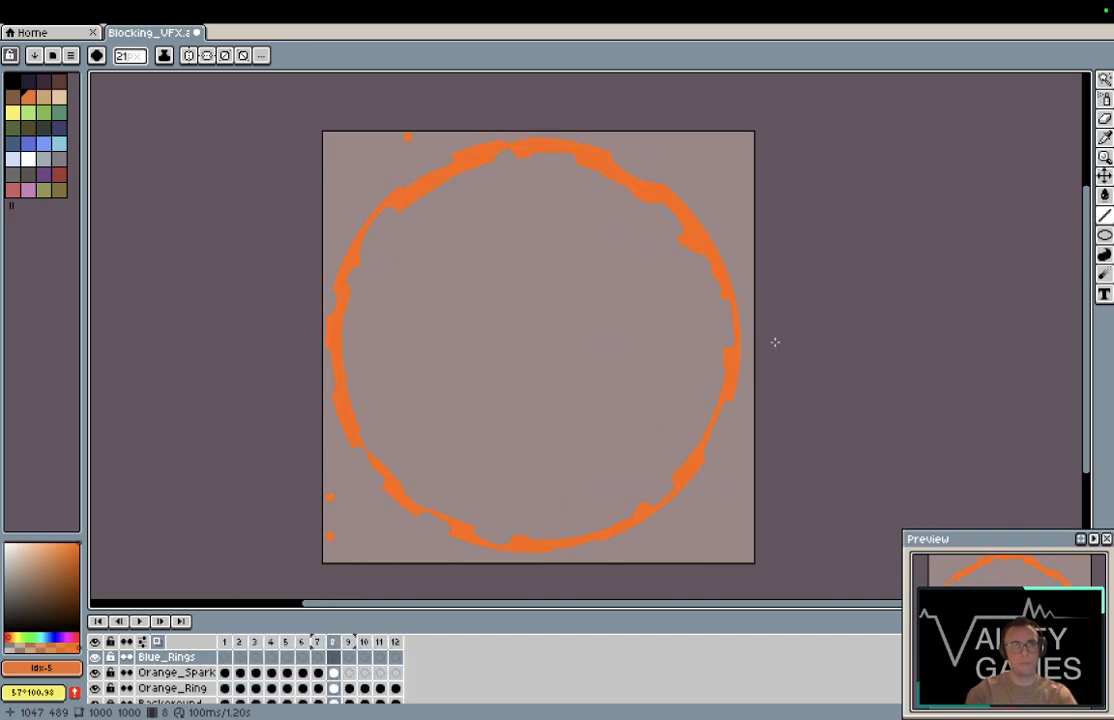
key("ctrl+s")
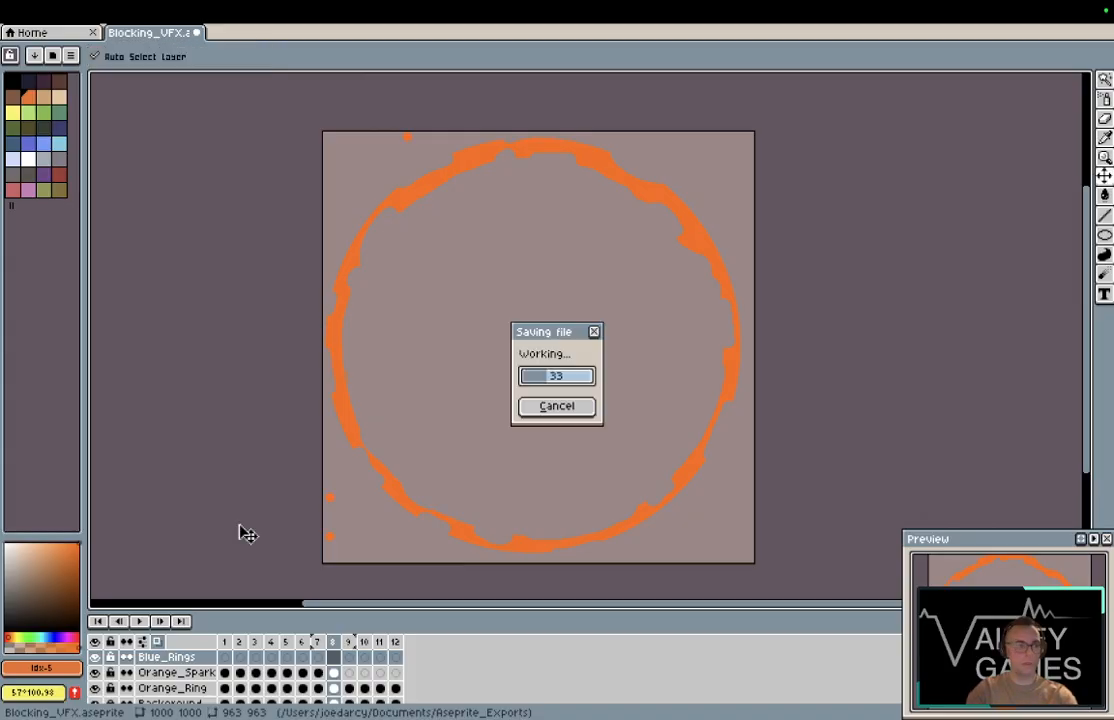
left_click(134, 8)
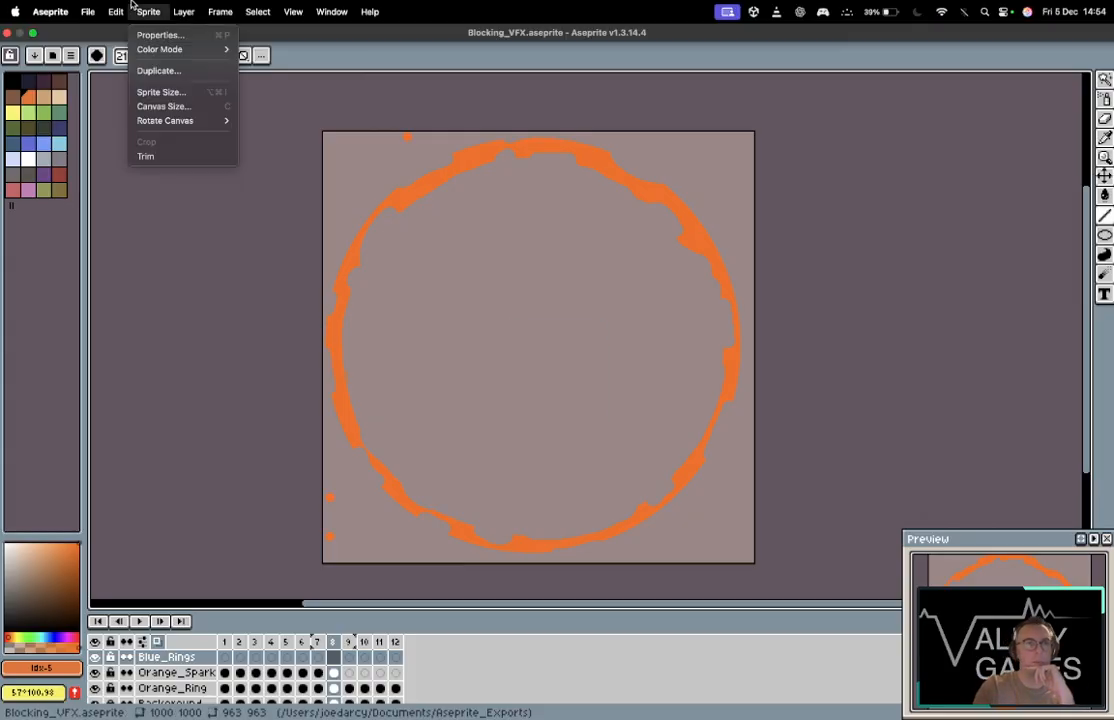
left_click(144, 406)
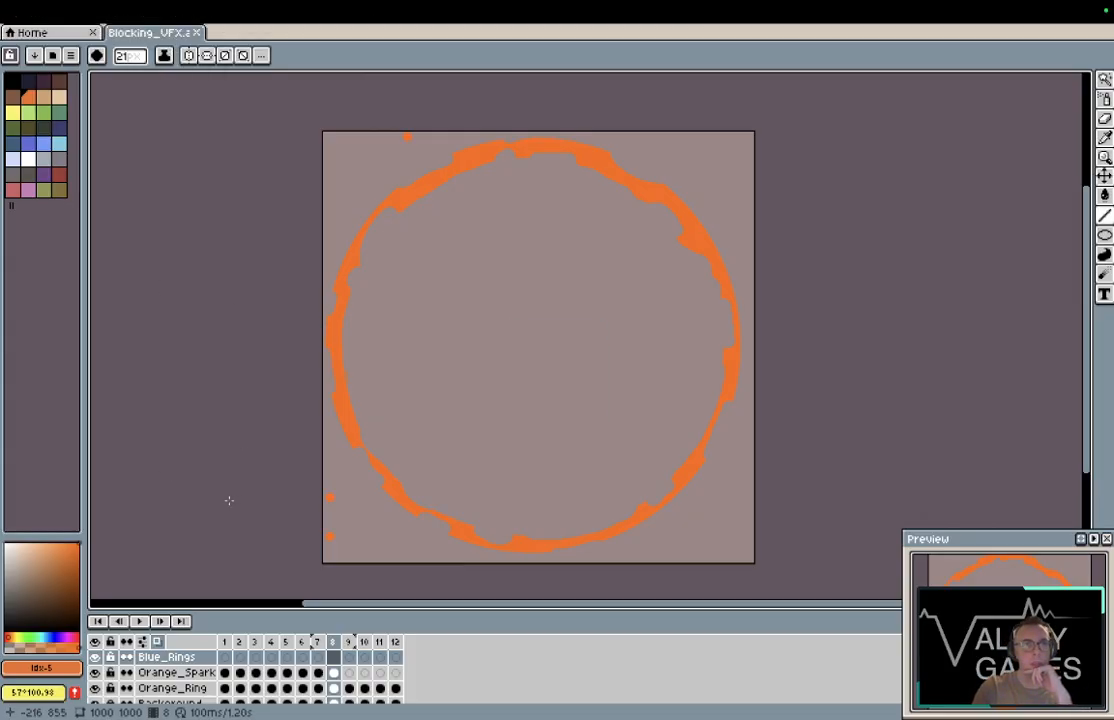
left_click(146, 11)
mouse_move(88, 11)
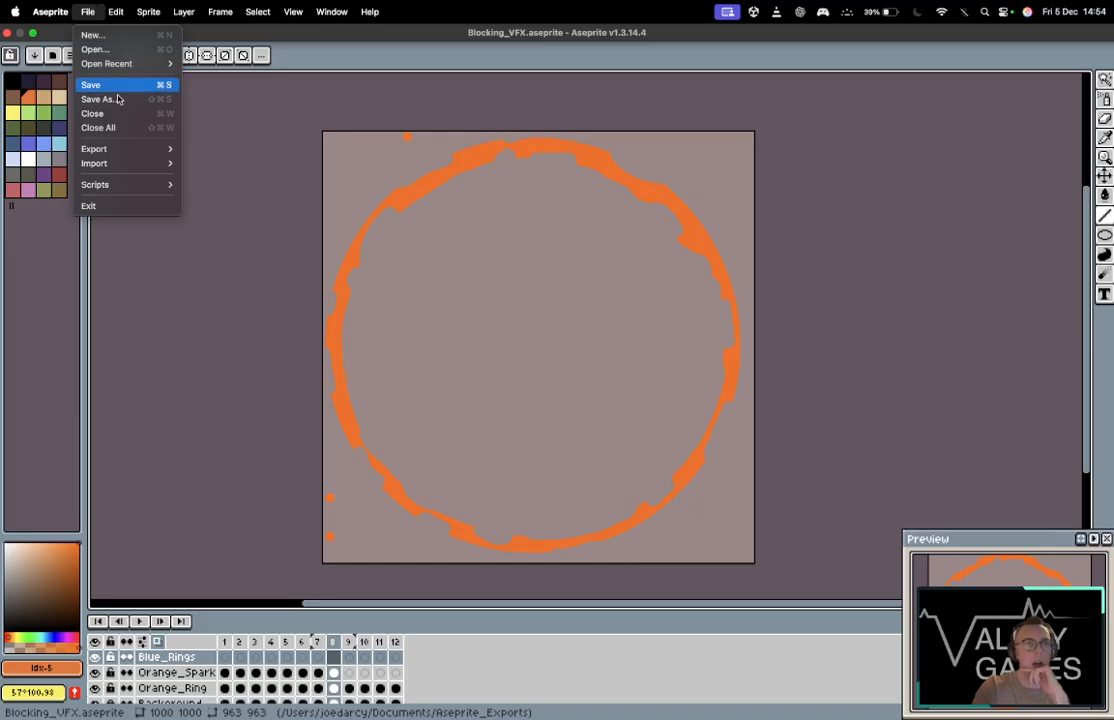
mouse_move(137, 151)
left_click(204, 522)
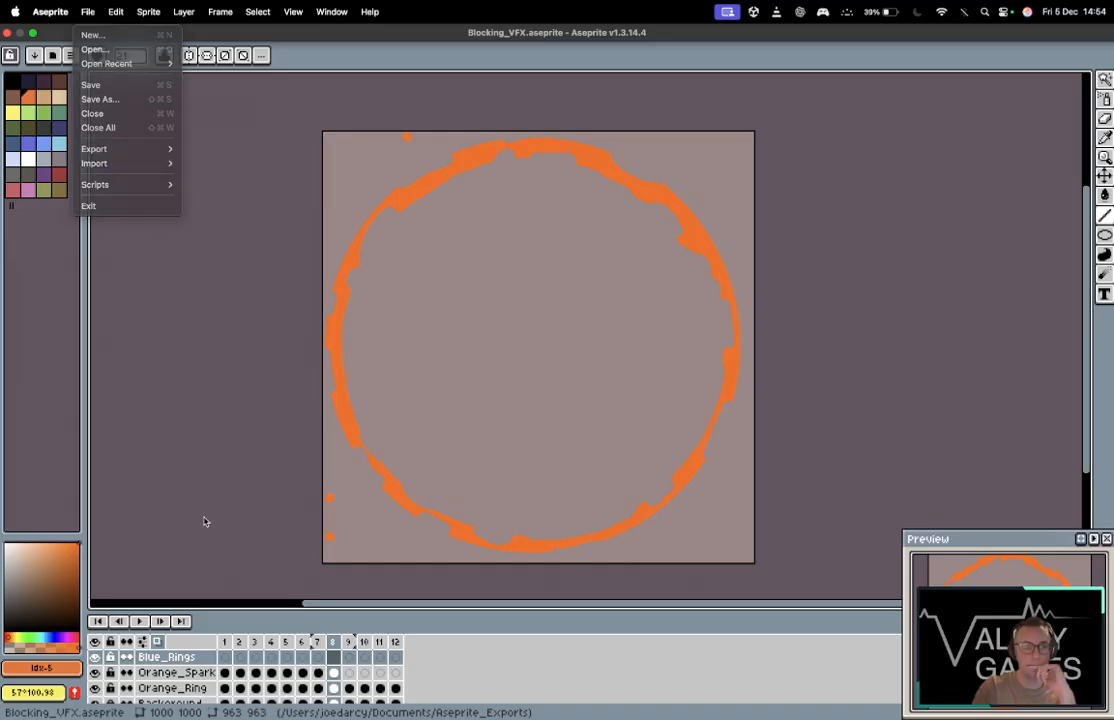
Step: Hide the Background layer and open the sprite sheet export settings
scroll(166, 703, "down", 2)
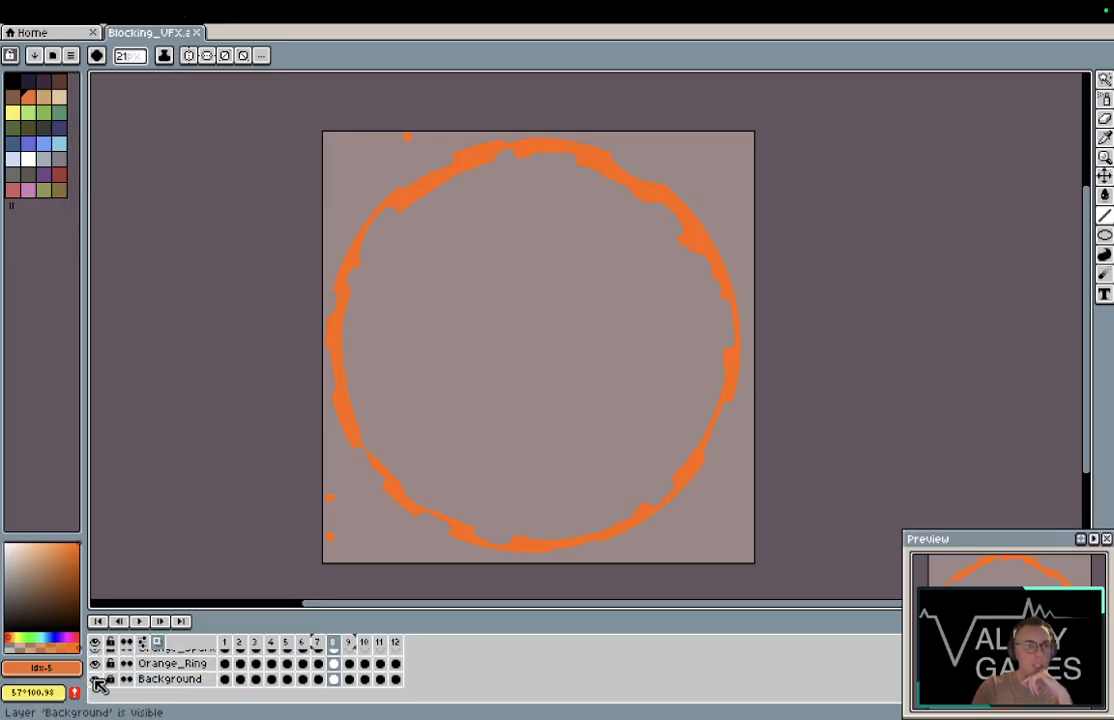
left_click(95, 679)
left_click(210, 8)
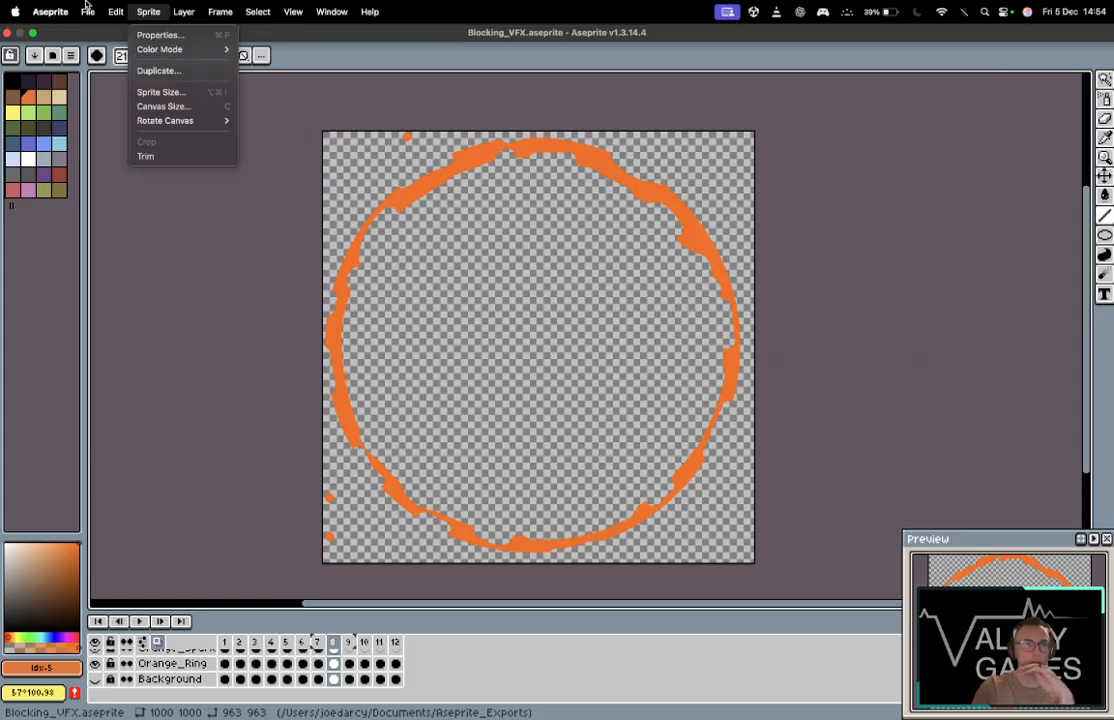
mouse_move(139, 150)
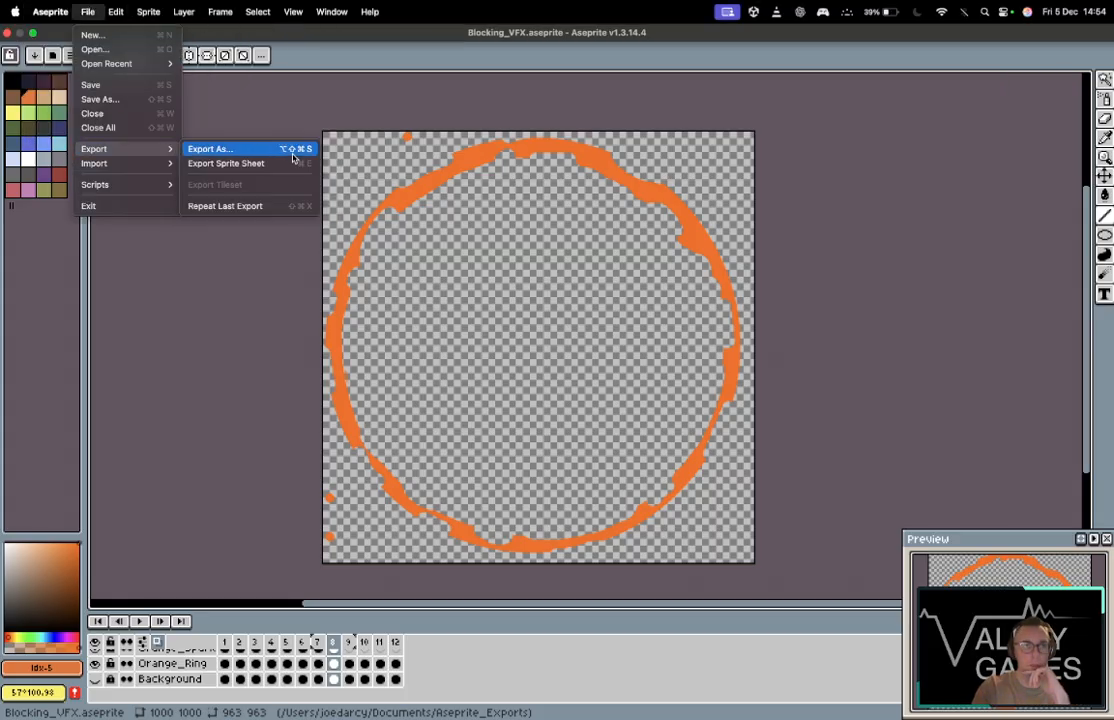
left_click(263, 165)
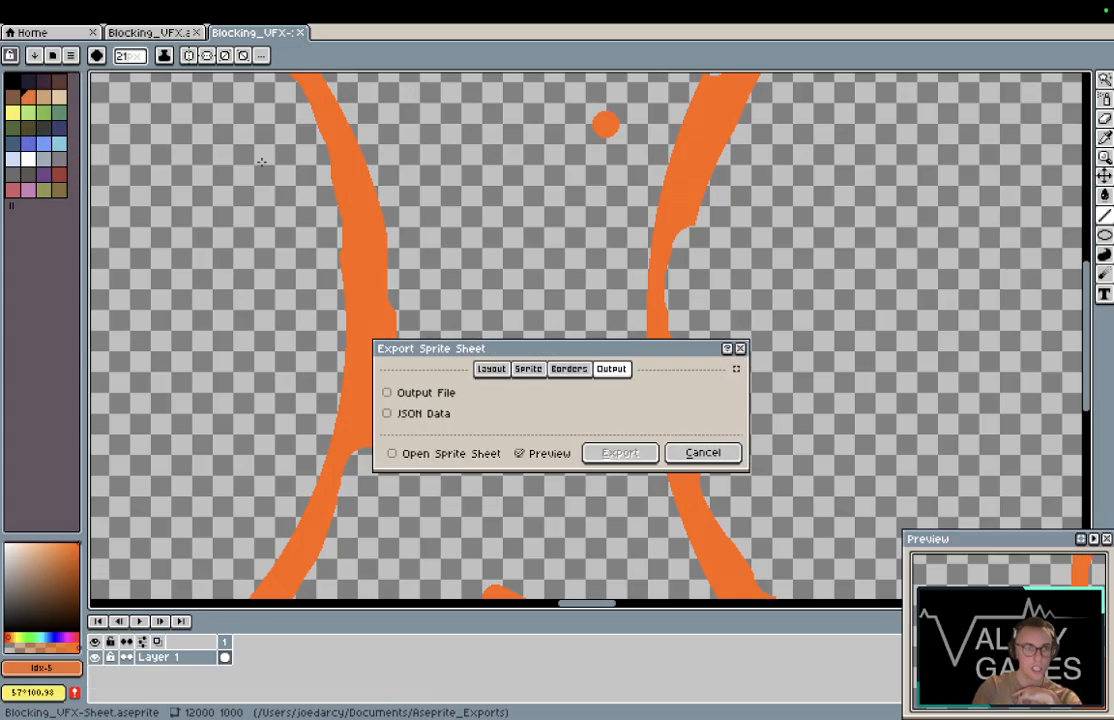
Step: Export the sprite sheet to the output file Blocking_VFX.png, using visible layers and all frames
left_click(415, 394)
left_click(734, 395)
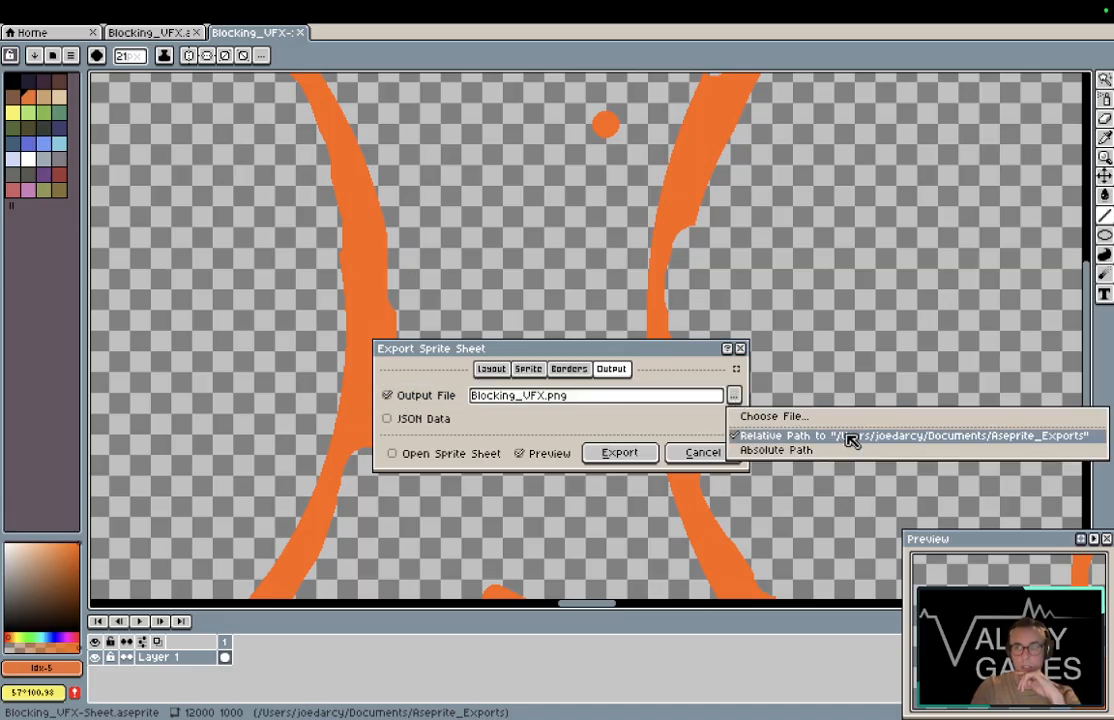
left_click(635, 453)
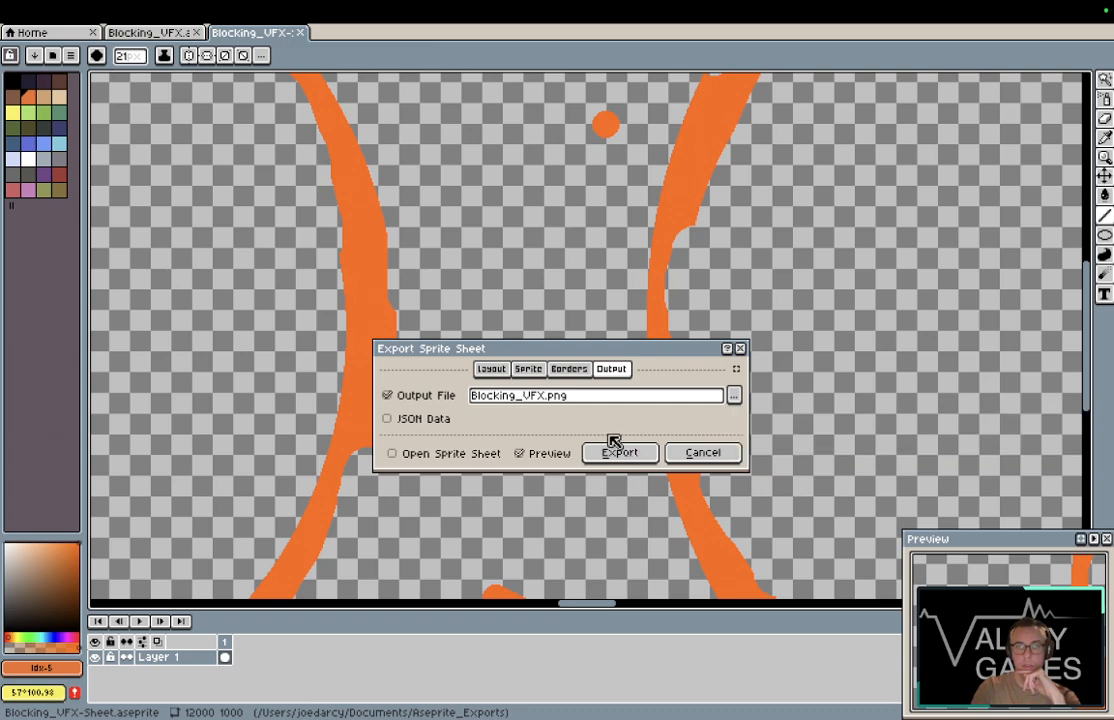
left_click(527, 369)
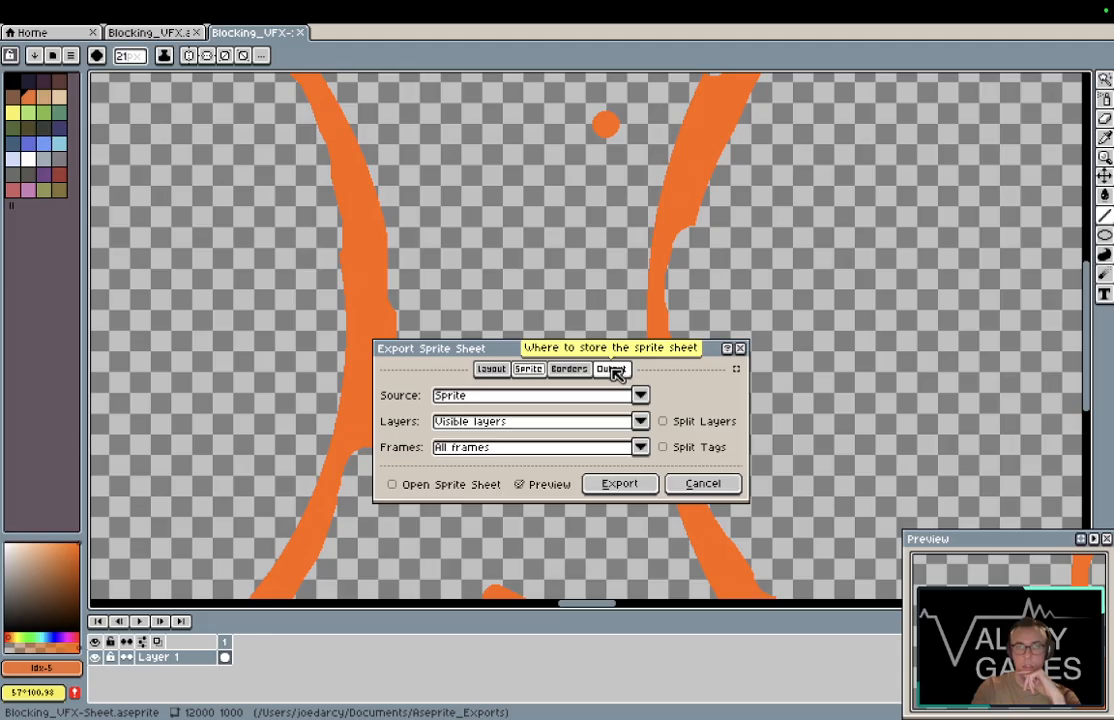
left_click(633, 483)
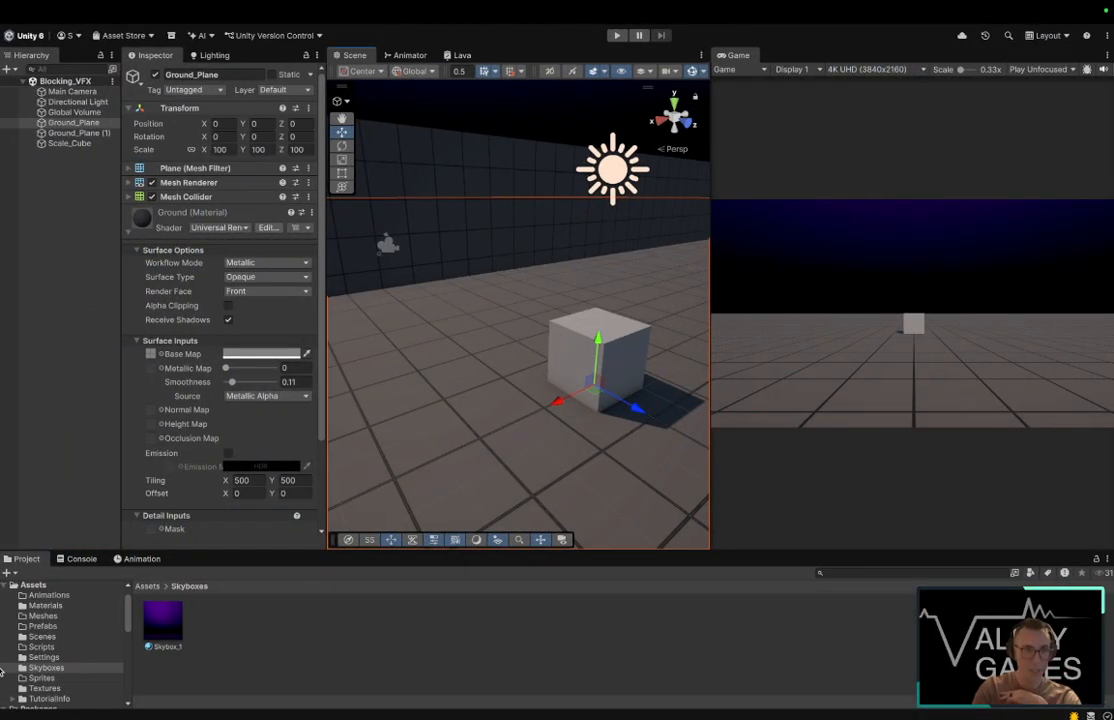
Step: Switch to Unity and create a folder named Spritesheets in the project's Assets folder
left_click(57, 587)
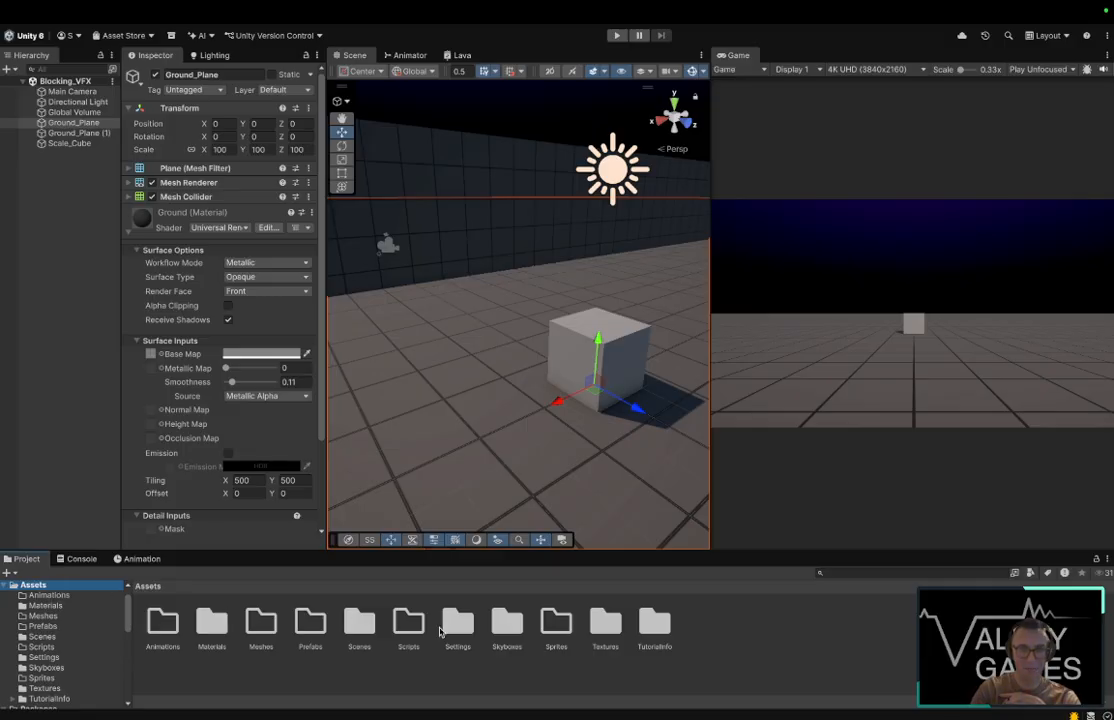
right_click(459, 669)
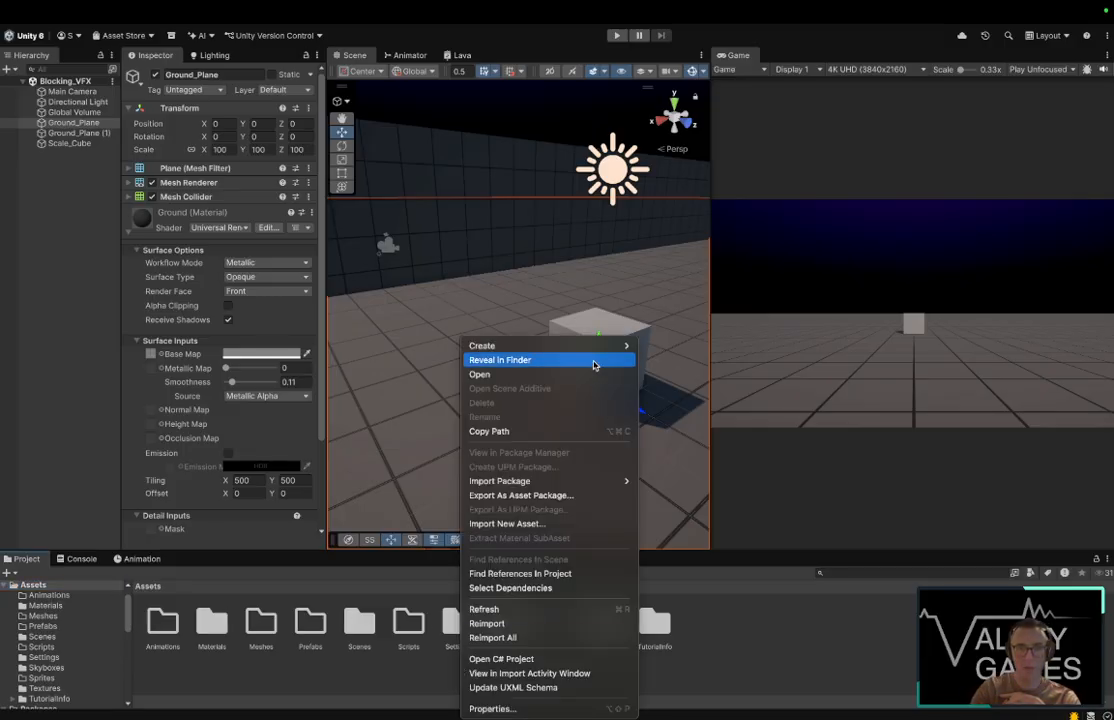
mouse_move(560, 345)
left_click(690, 338)
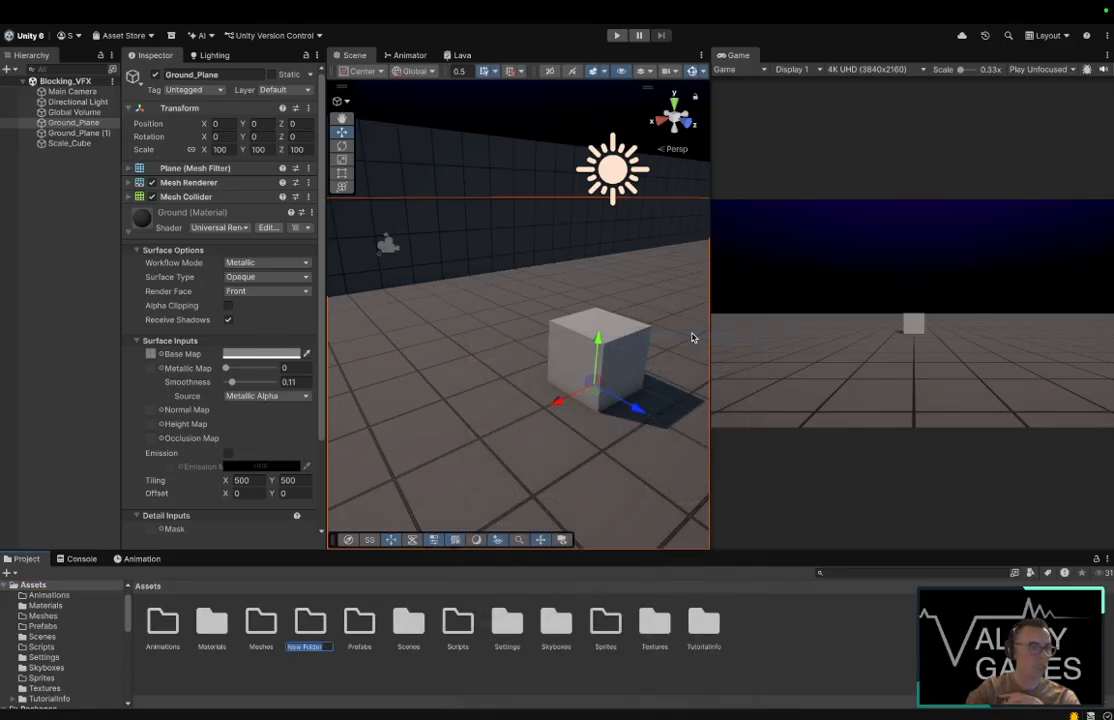
type("Sheets")
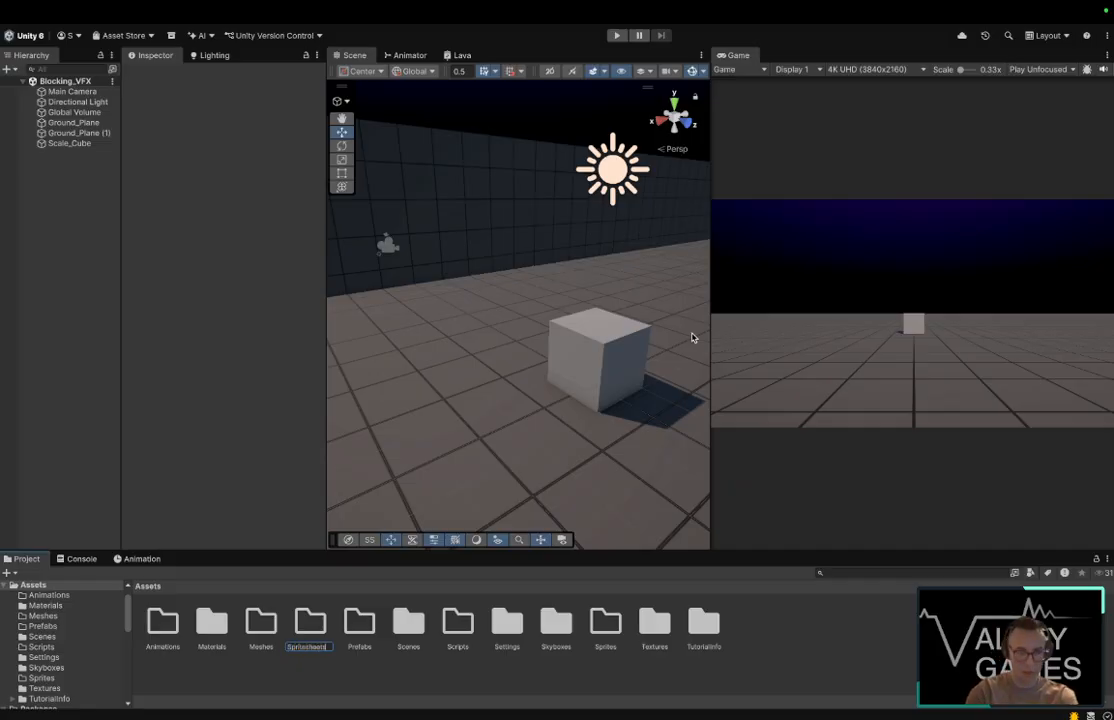
key("Return")
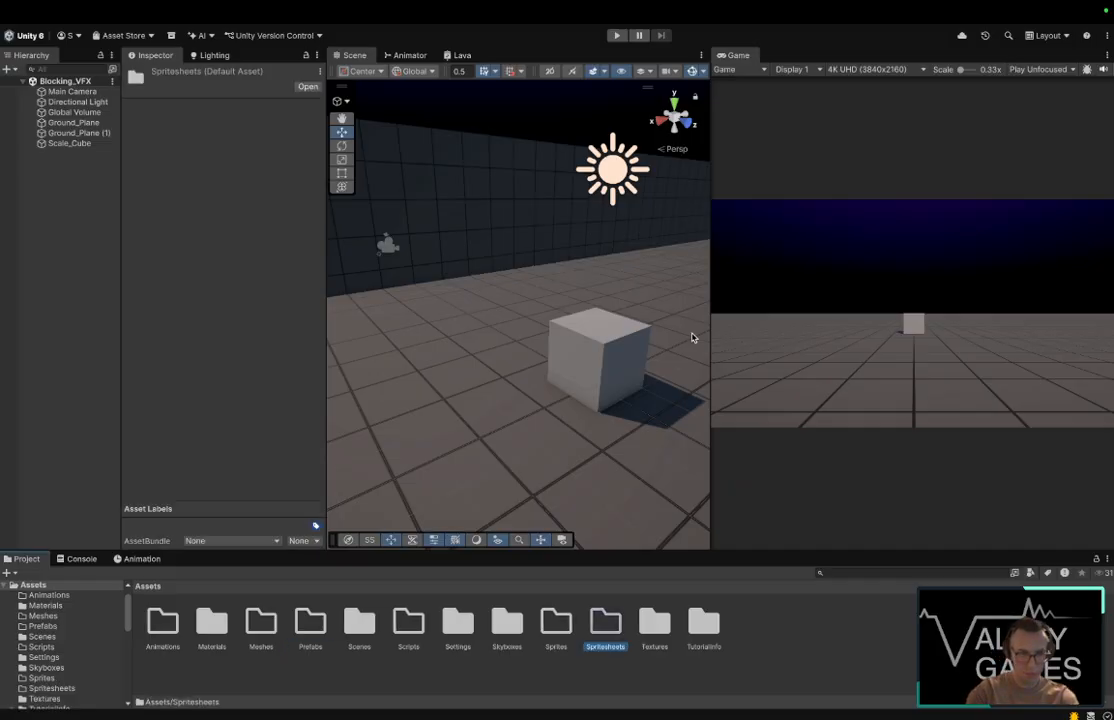
Step: Open the Spritesheets folder and start importing a new asset into it
double_click(603, 636)
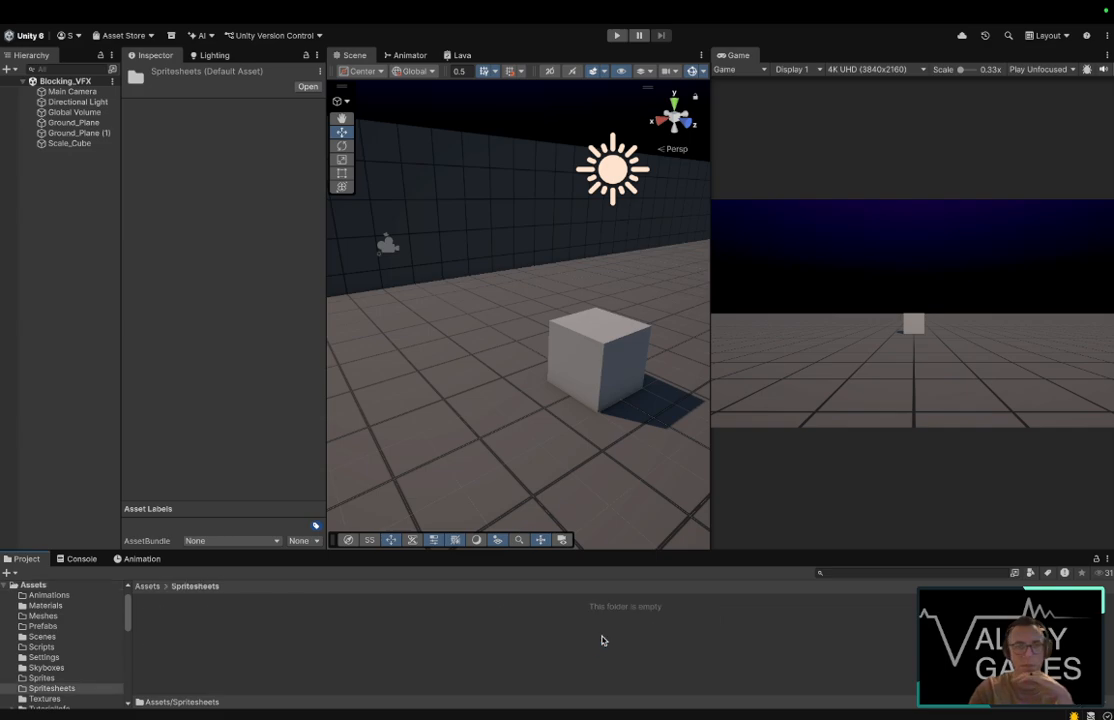
right_click(195, 660)
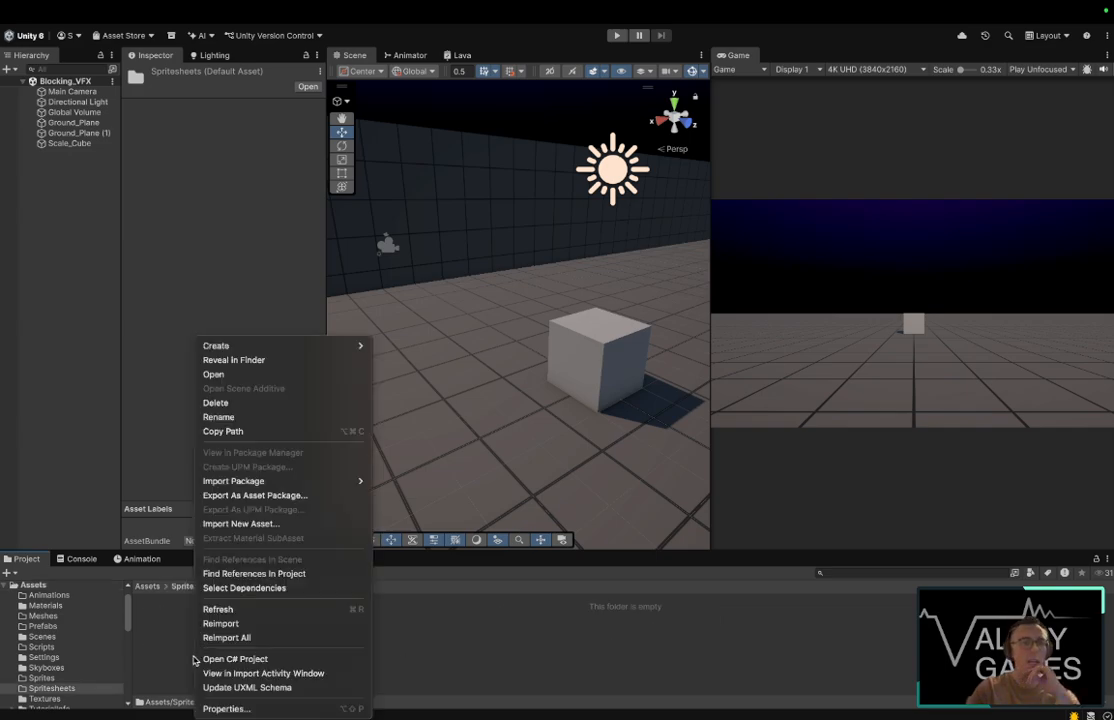
left_click(250, 524)
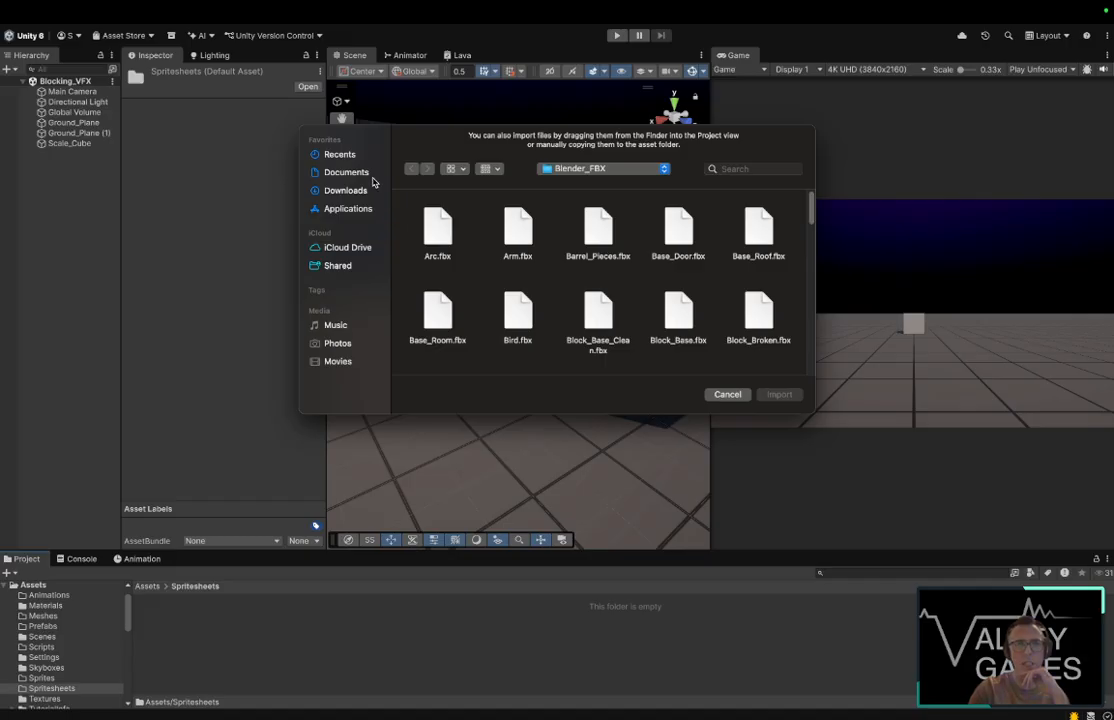
Step: Look for the Blocking_VFX sprite sheet in the Affinity_Exports folder under Documents
left_click(373, 182)
double_click(680, 233)
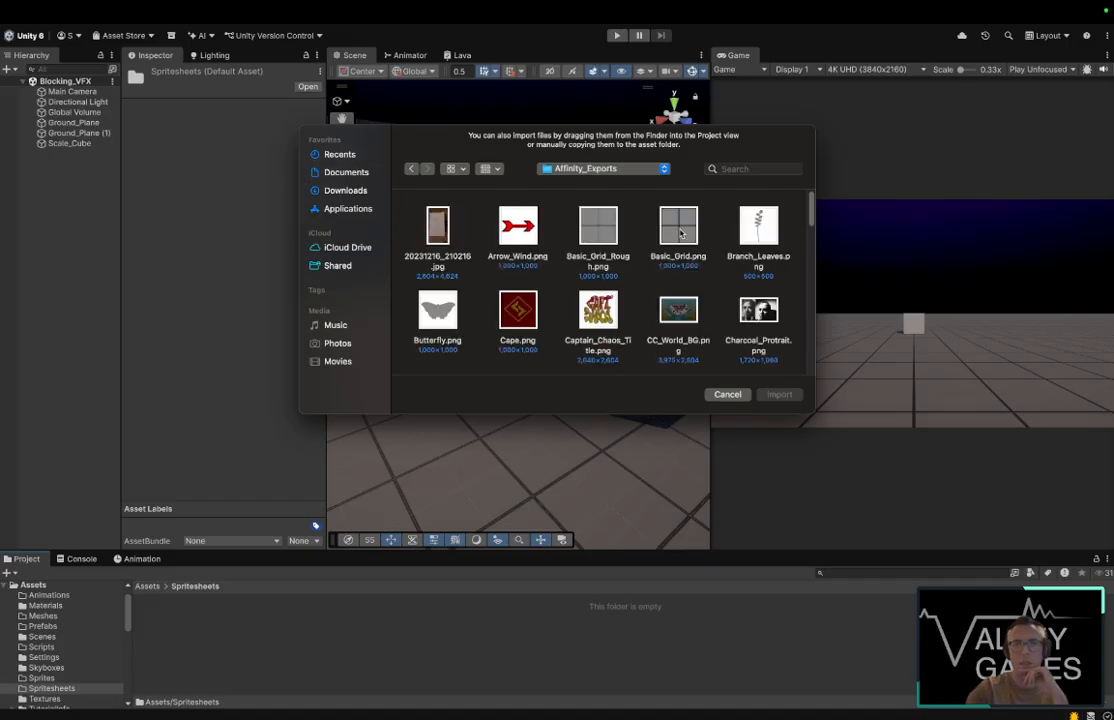
scroll(613, 289, "down", 15)
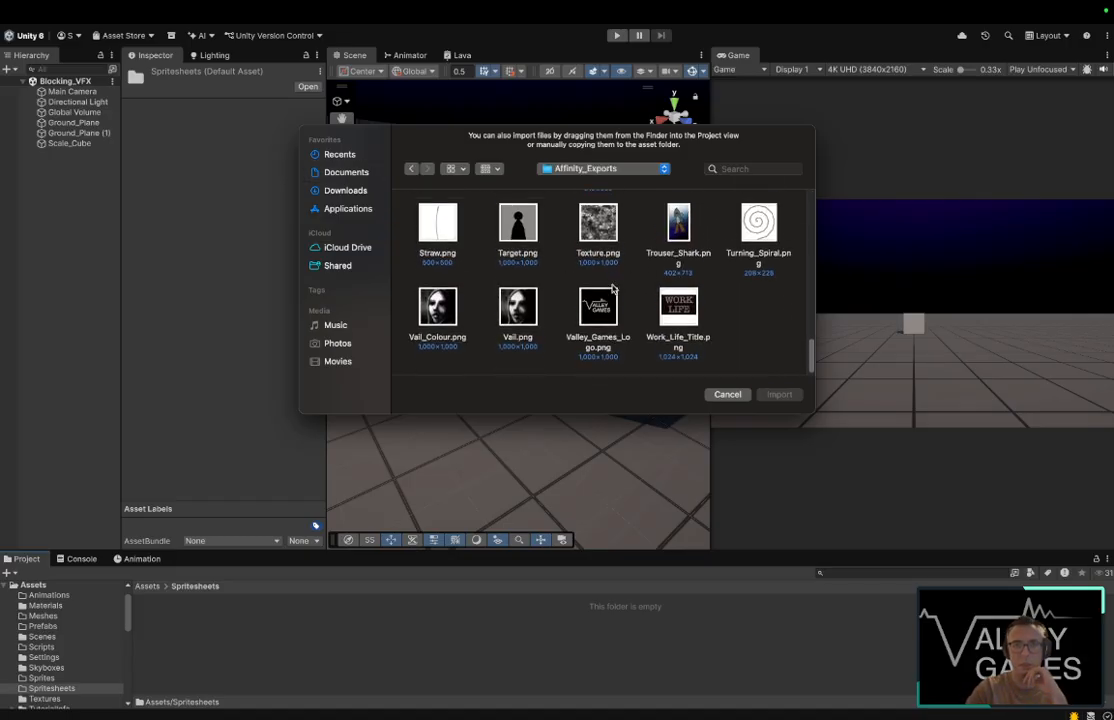
scroll(613, 289, "up", 15)
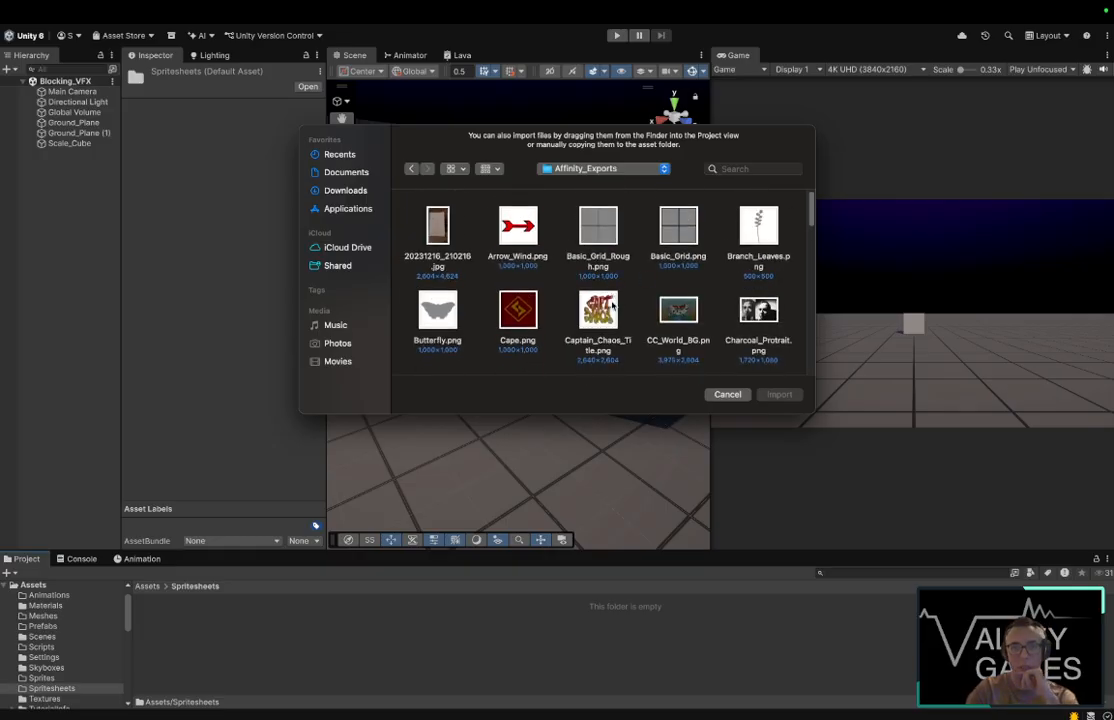
scroll(613, 306, "down", 1)
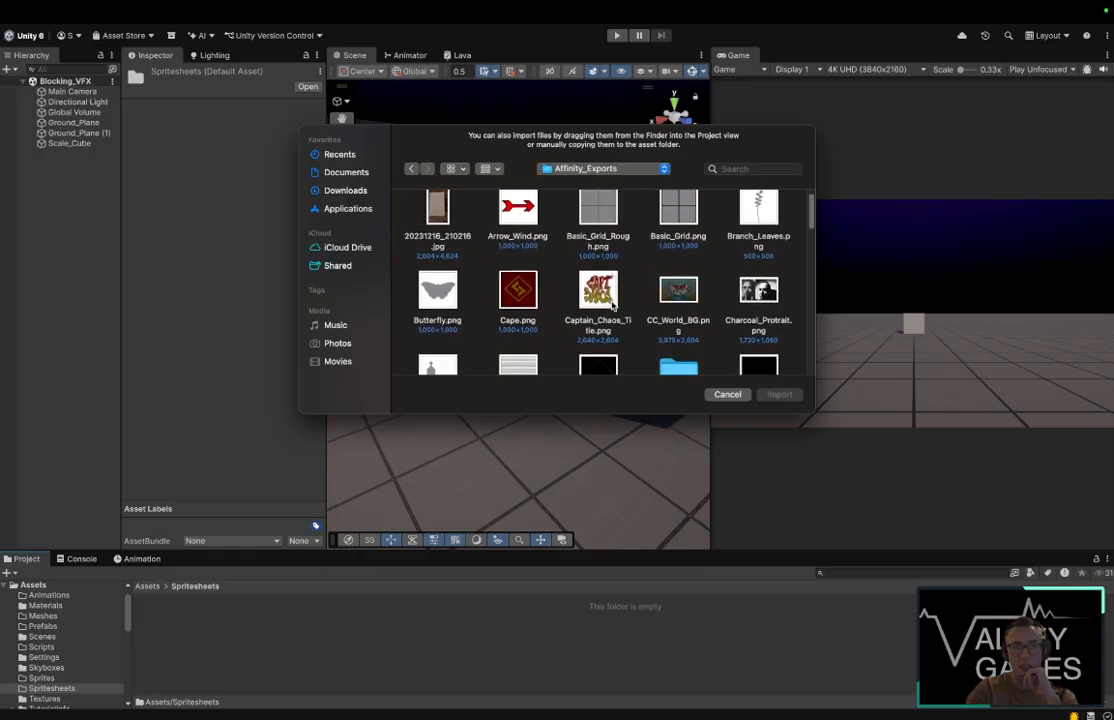
scroll(613, 306, "down", 7)
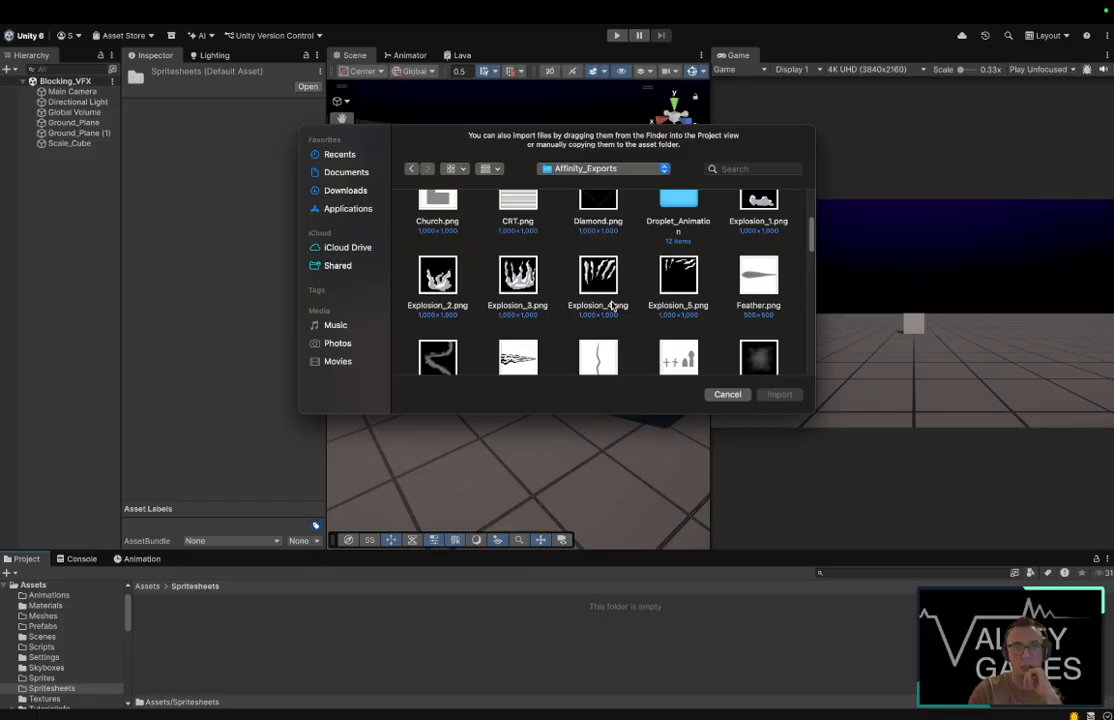
scroll(613, 306, "down", 2)
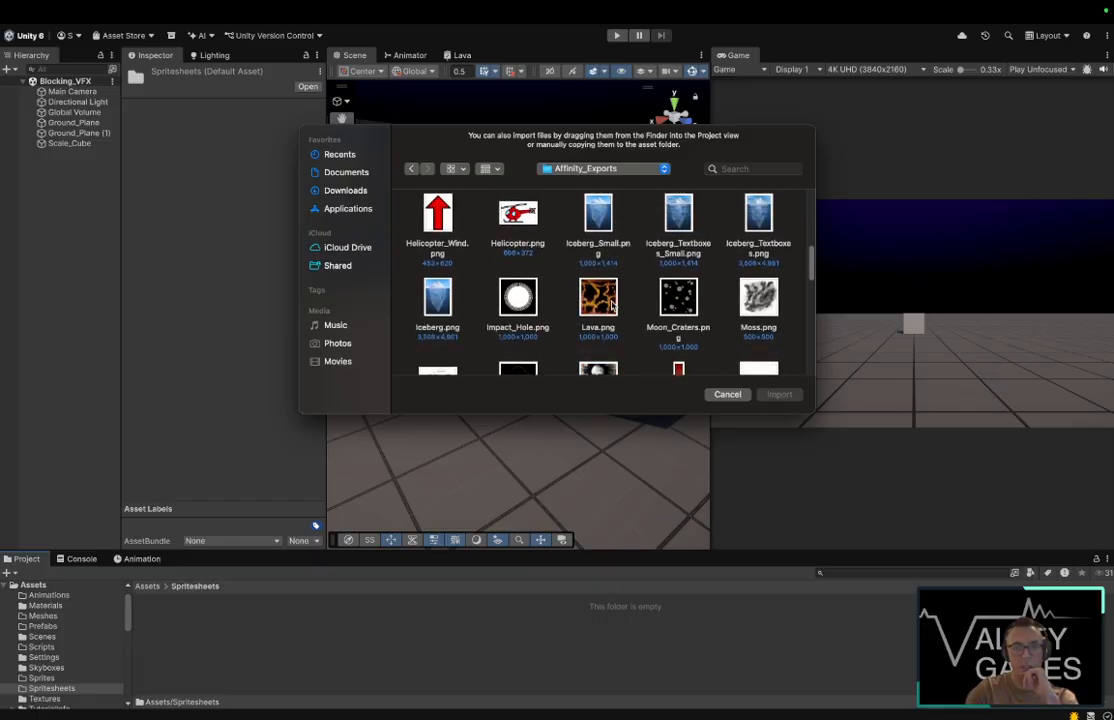
scroll(613, 306, "down", 5)
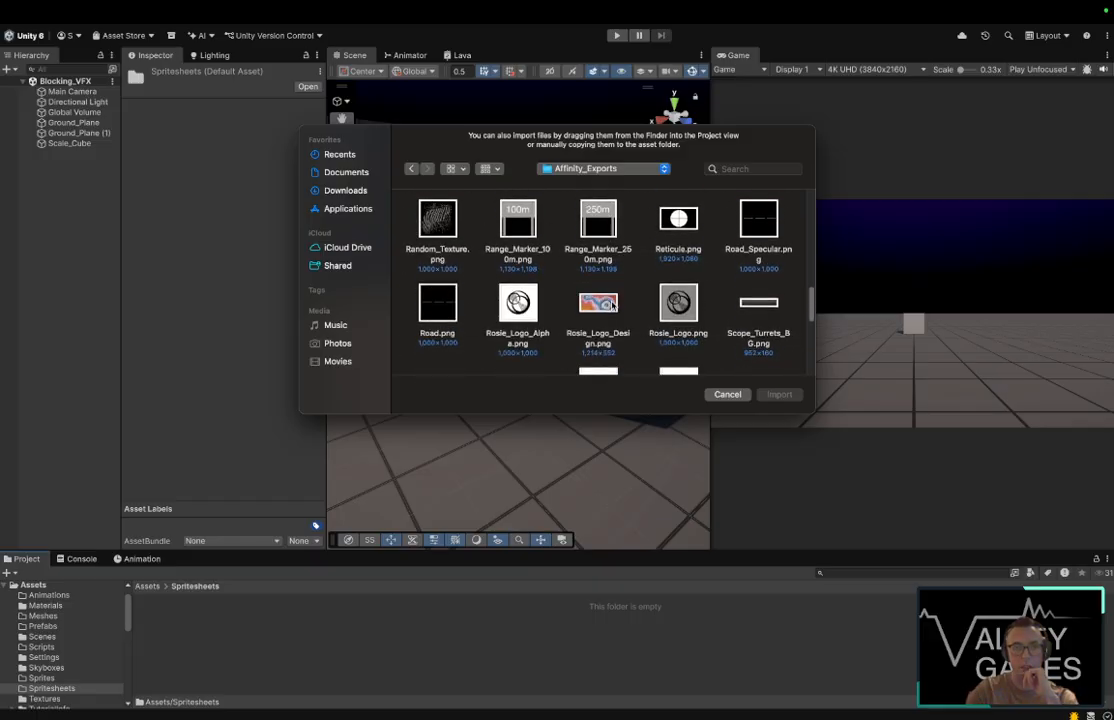
scroll(613, 305, "down", 2)
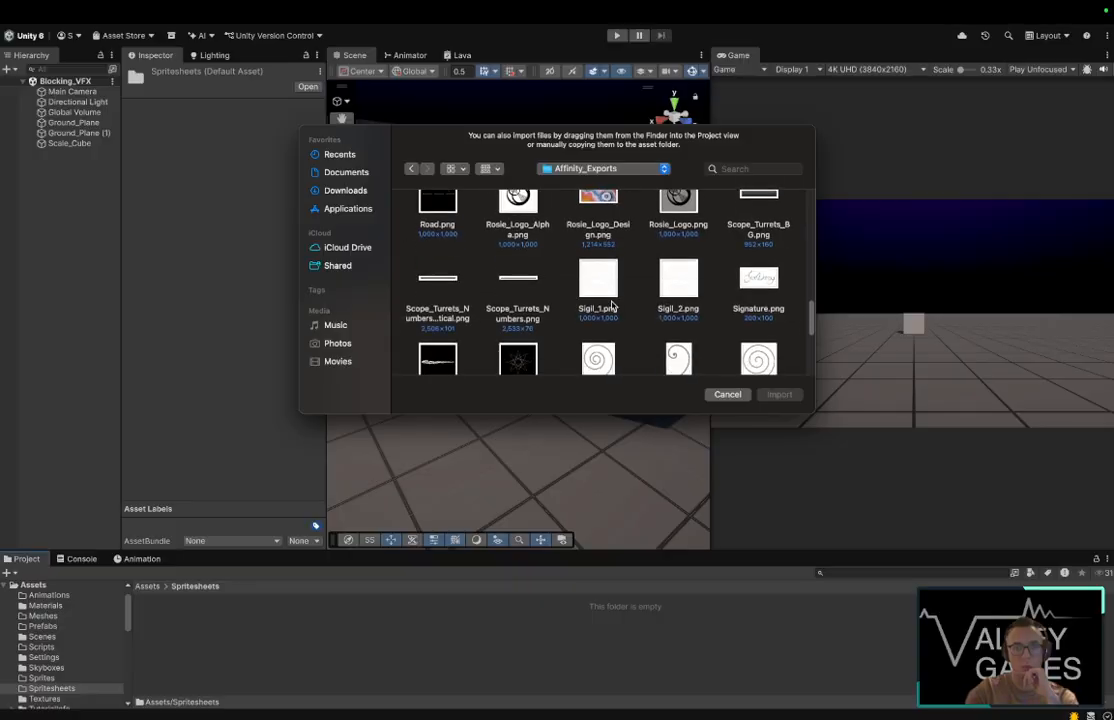
scroll(613, 305, "down", 2)
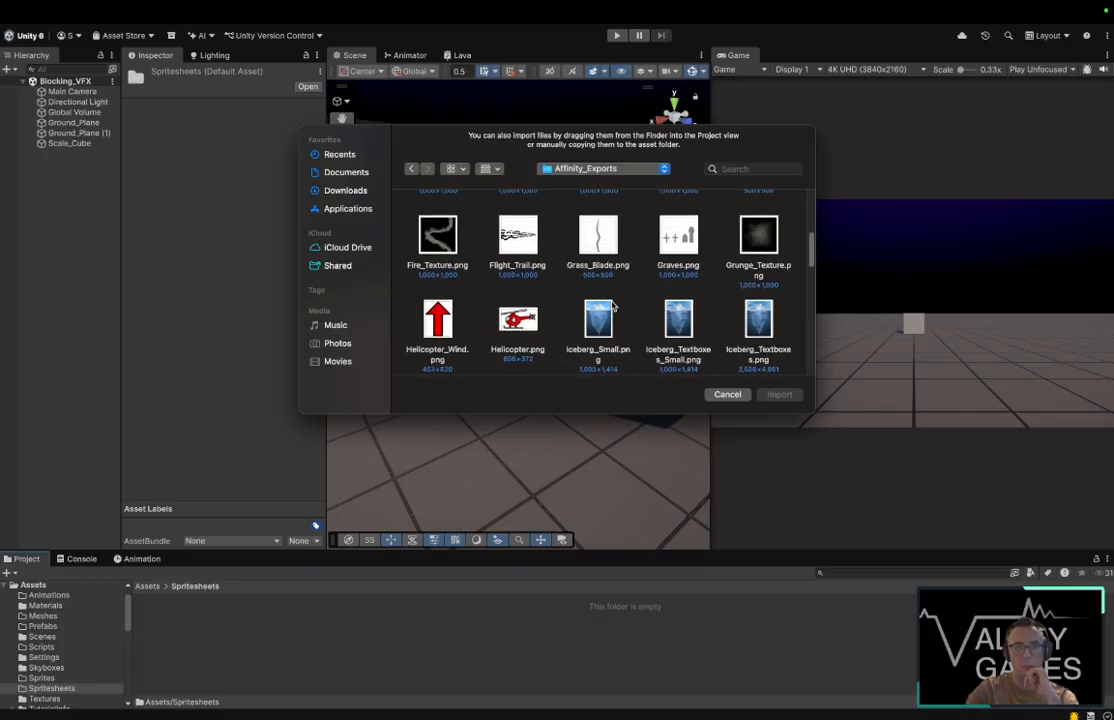
scroll(612, 305, "up", 3)
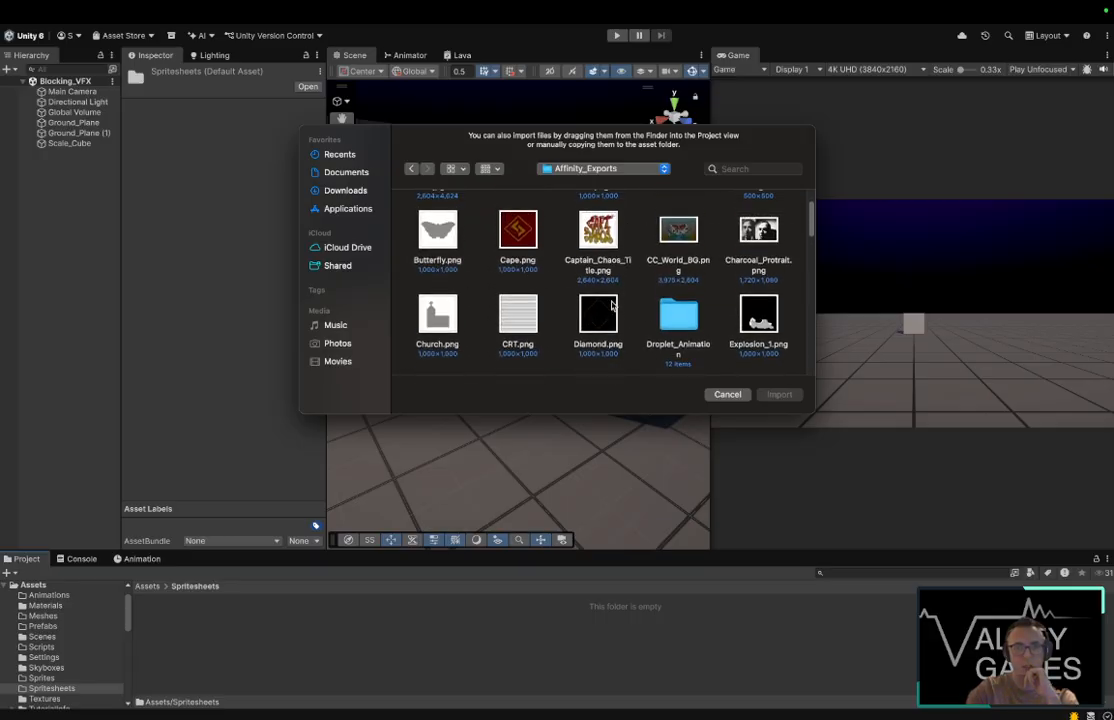
scroll(612, 305, "up", 3)
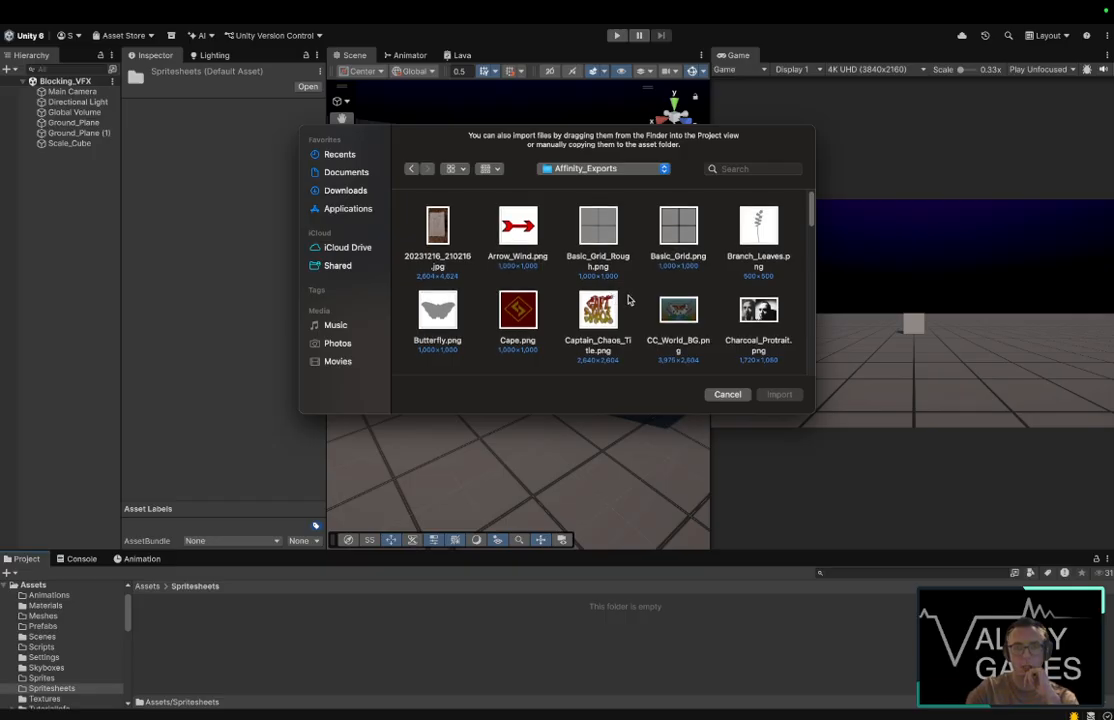
Step: Switch to Aseprite and review the layout and output settings of the sprite sheet export
key("ctrl+Right")
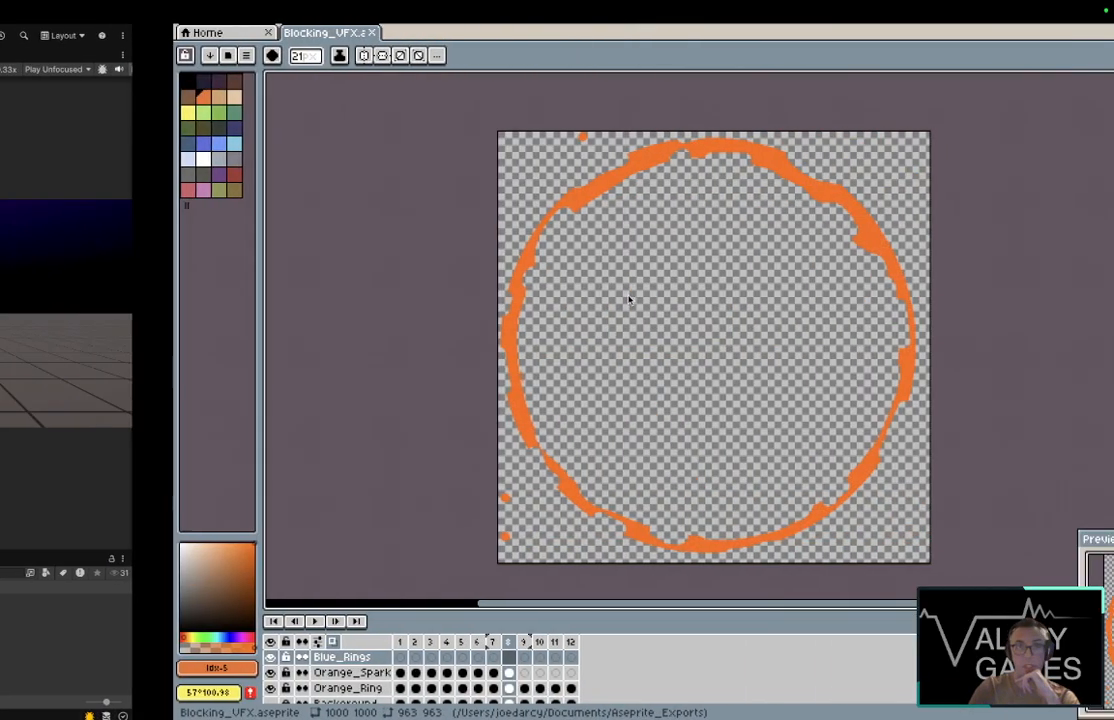
left_click(87, 11)
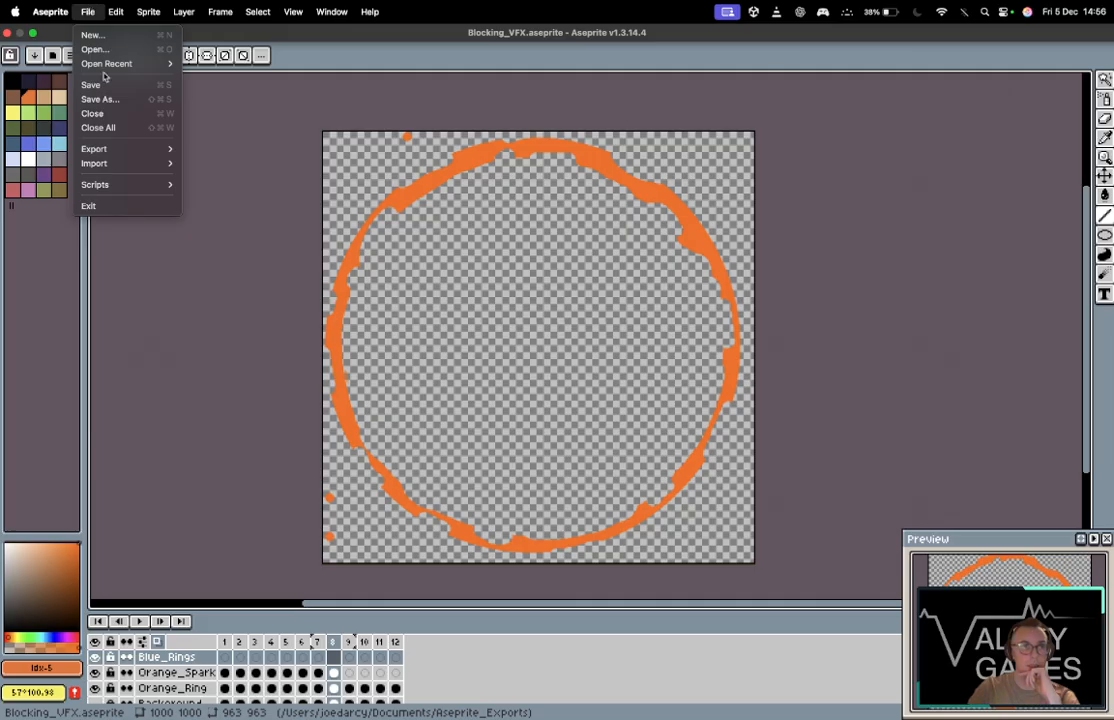
mouse_move(150, 148)
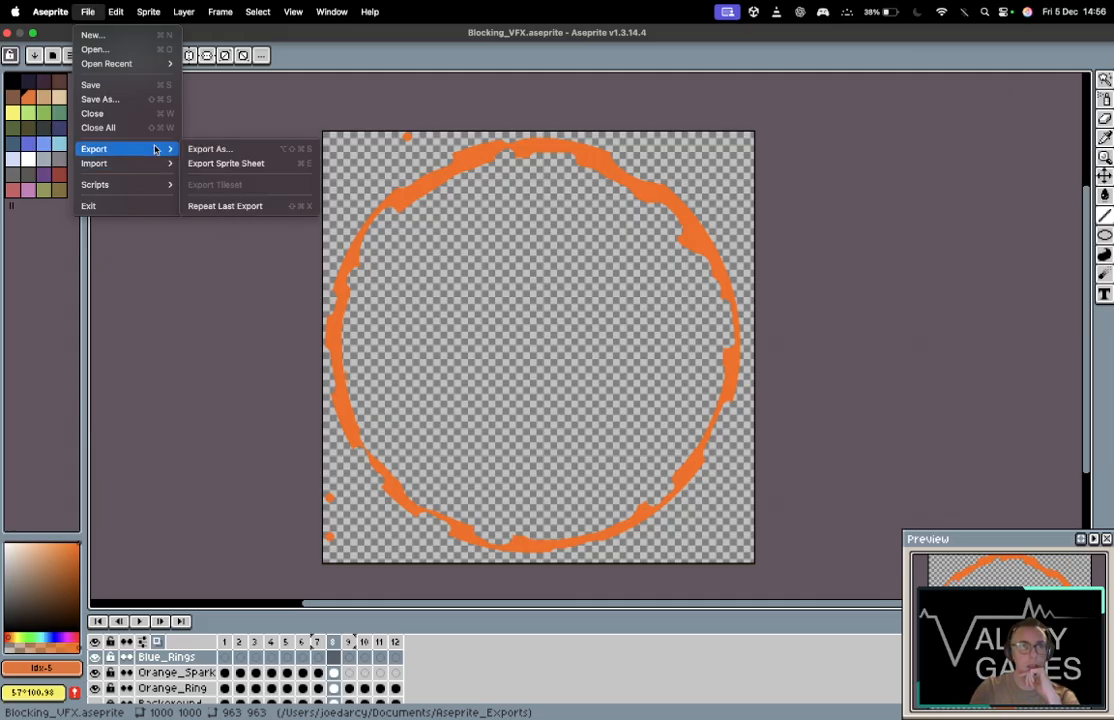
left_click(258, 163)
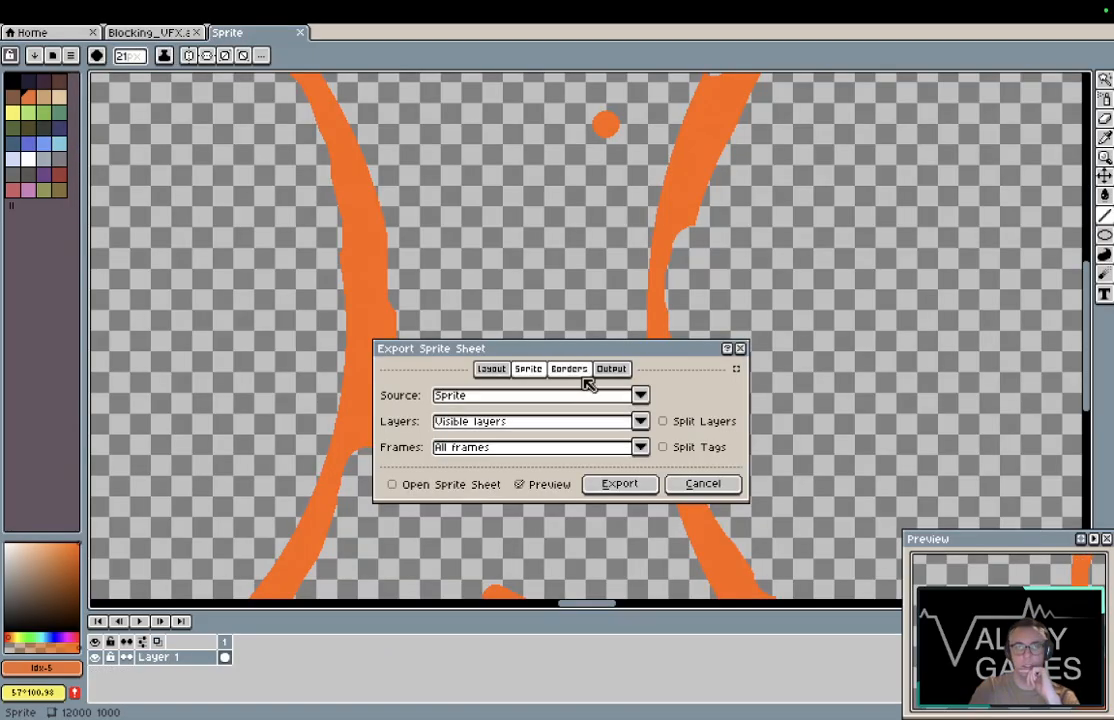
left_click(489, 369)
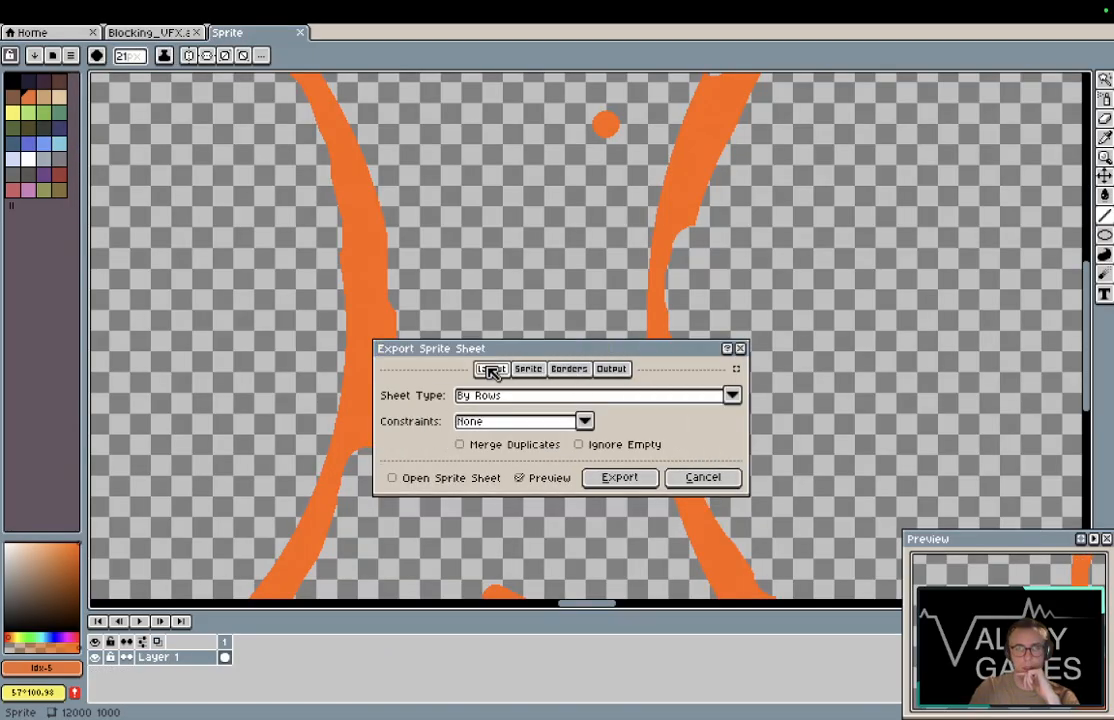
left_click(617, 371)
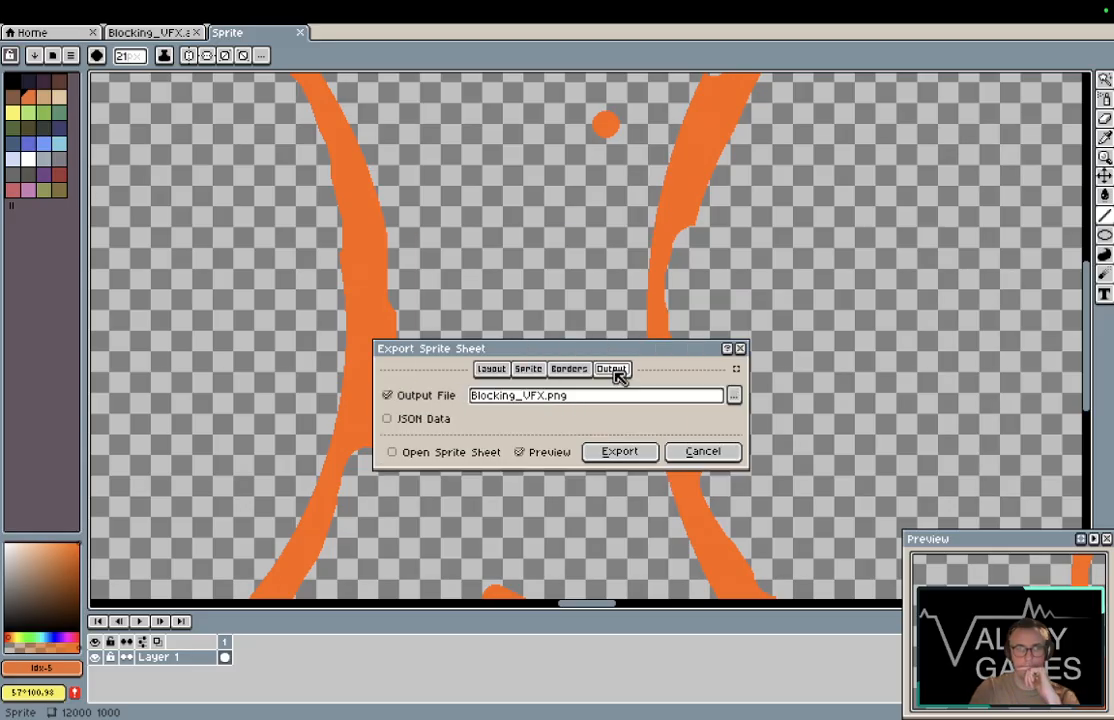
Step: Check which folder the sprite sheet's output file is saved in, and return to Unity without exporting
left_click(735, 396)
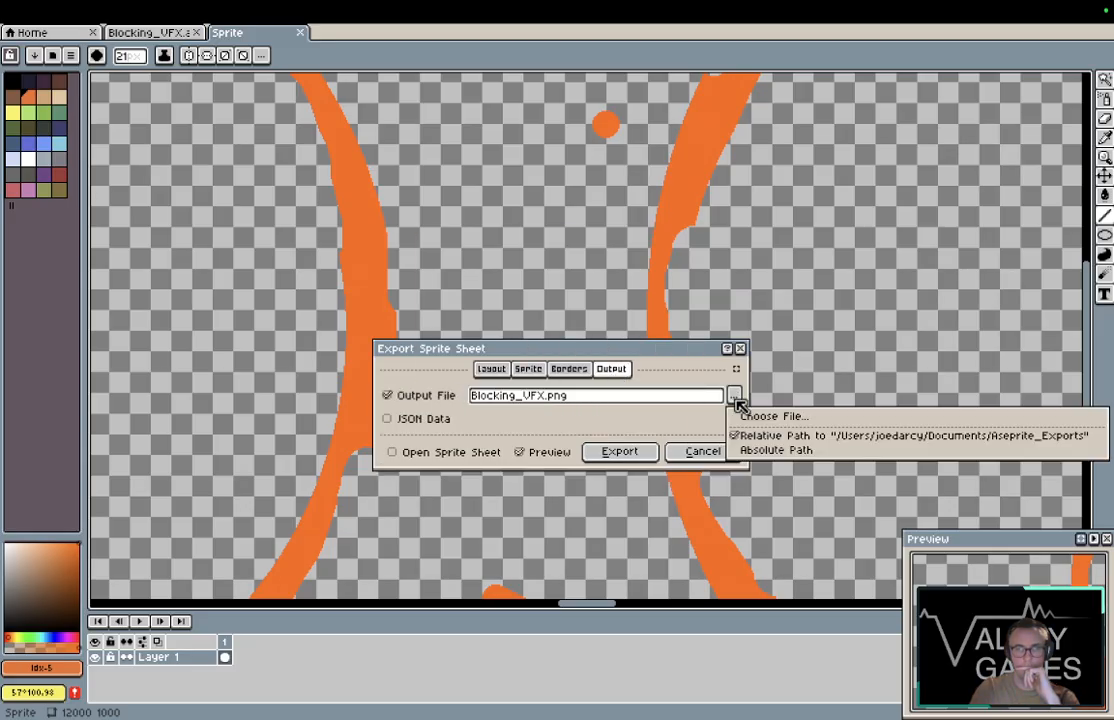
left_click(772, 418)
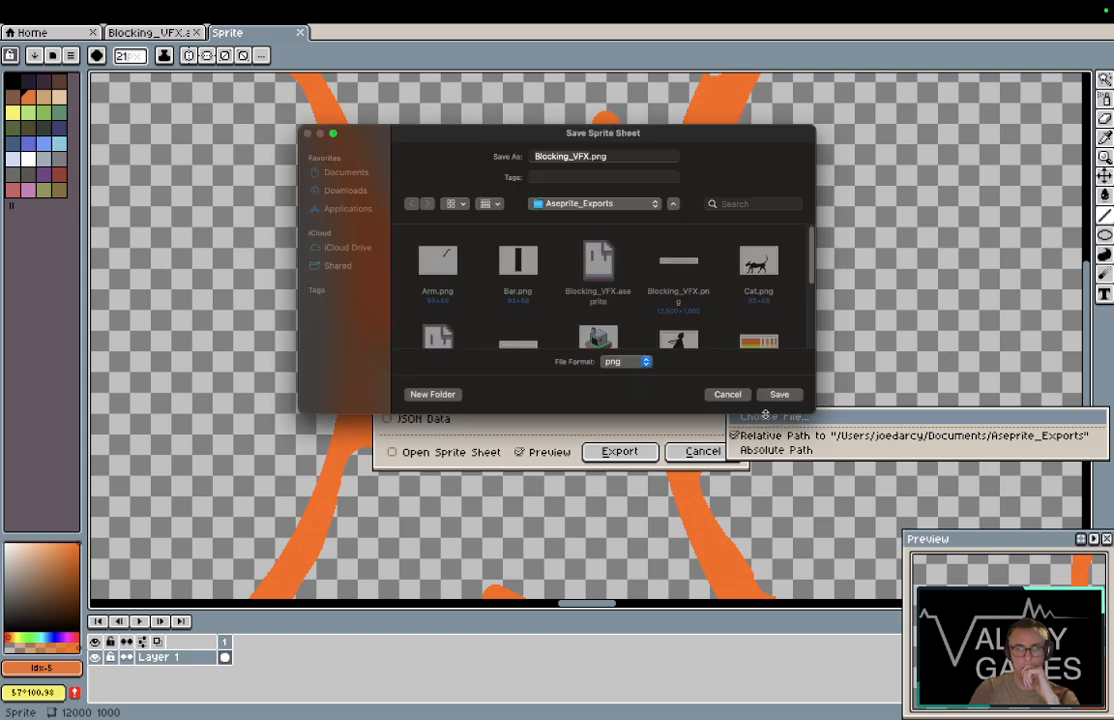
scroll(638, 250, "down", 10)
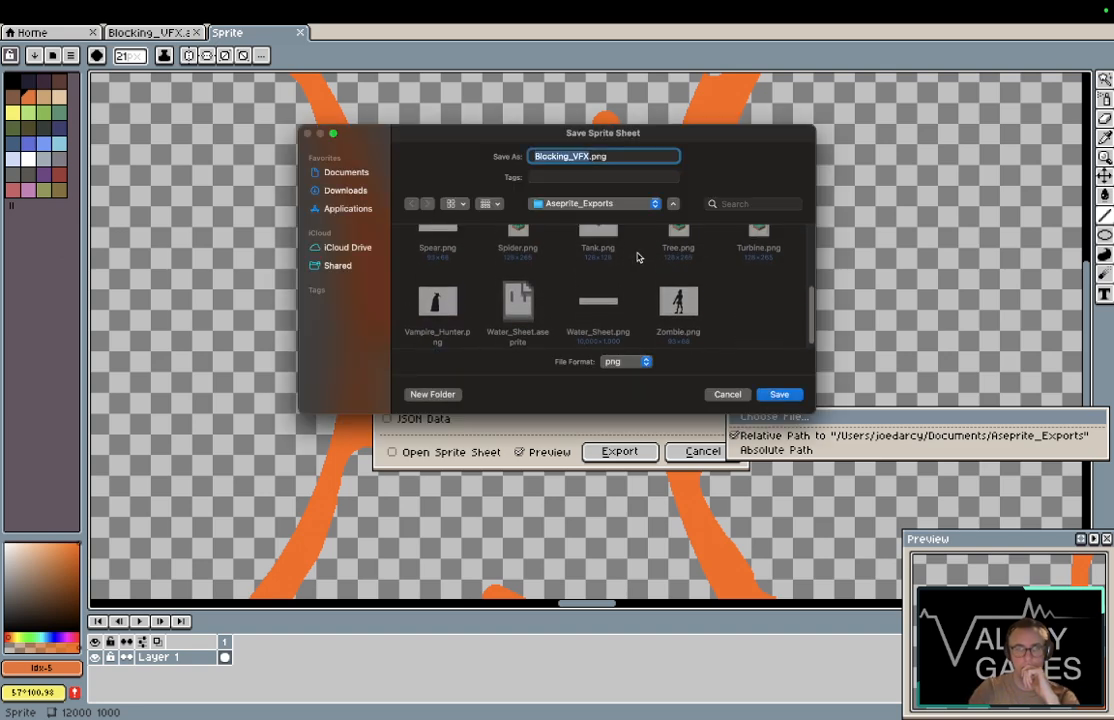
scroll(638, 258, "up", 5)
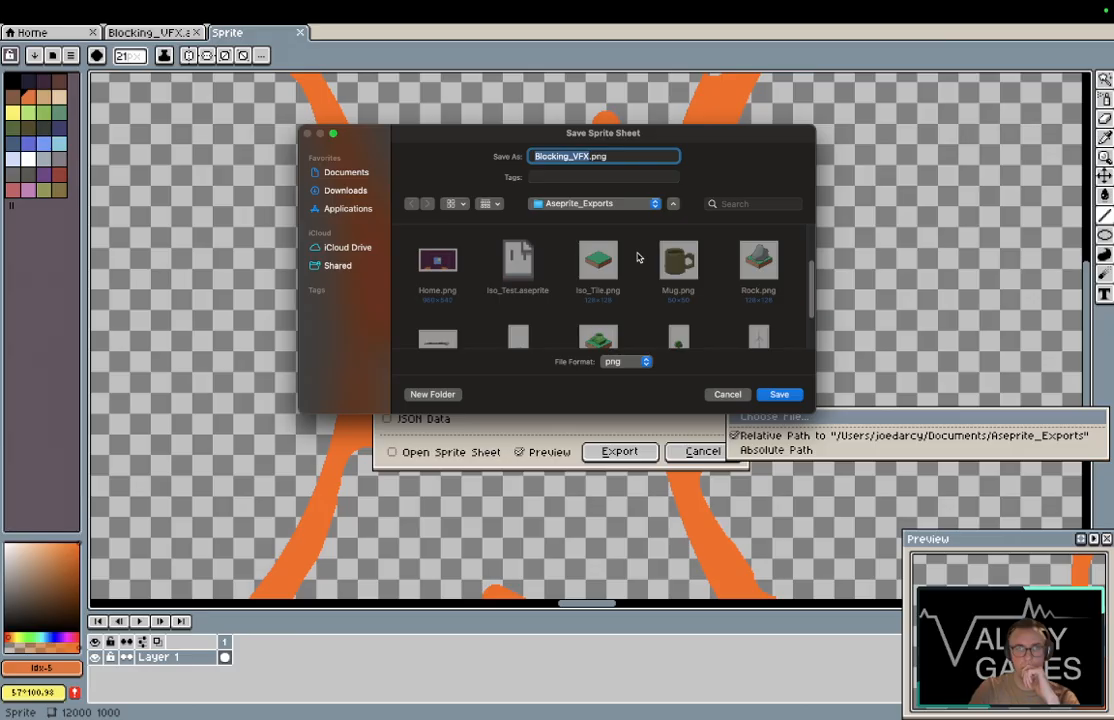
scroll(637, 258, "up", 5)
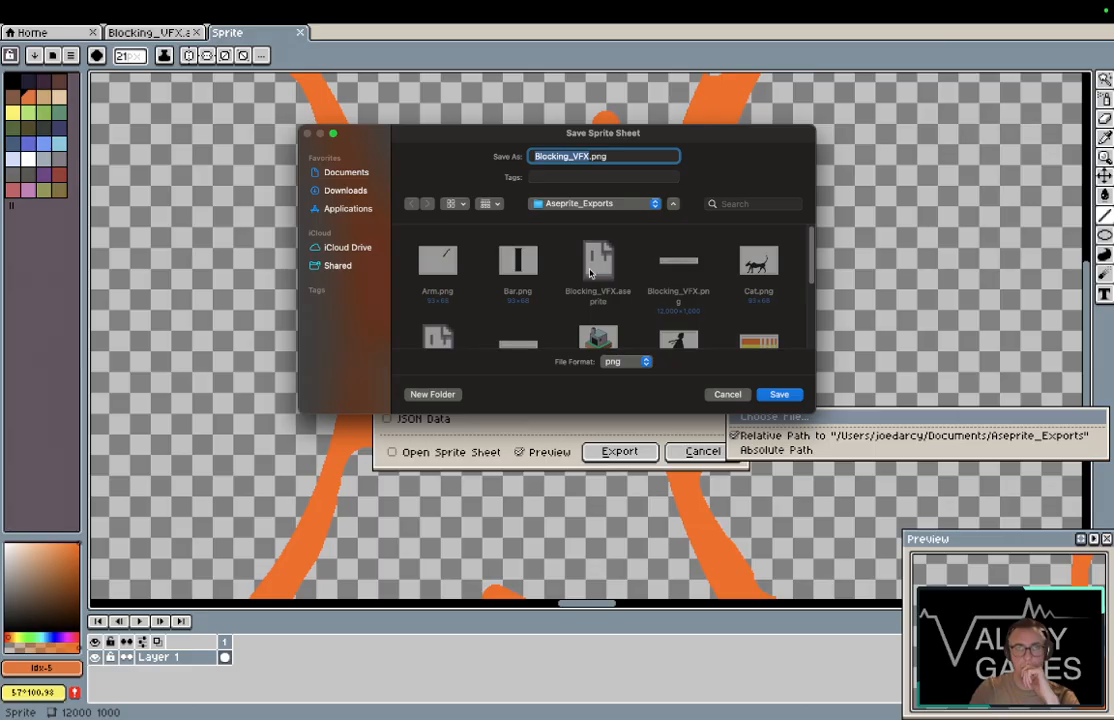
left_click(726, 395)
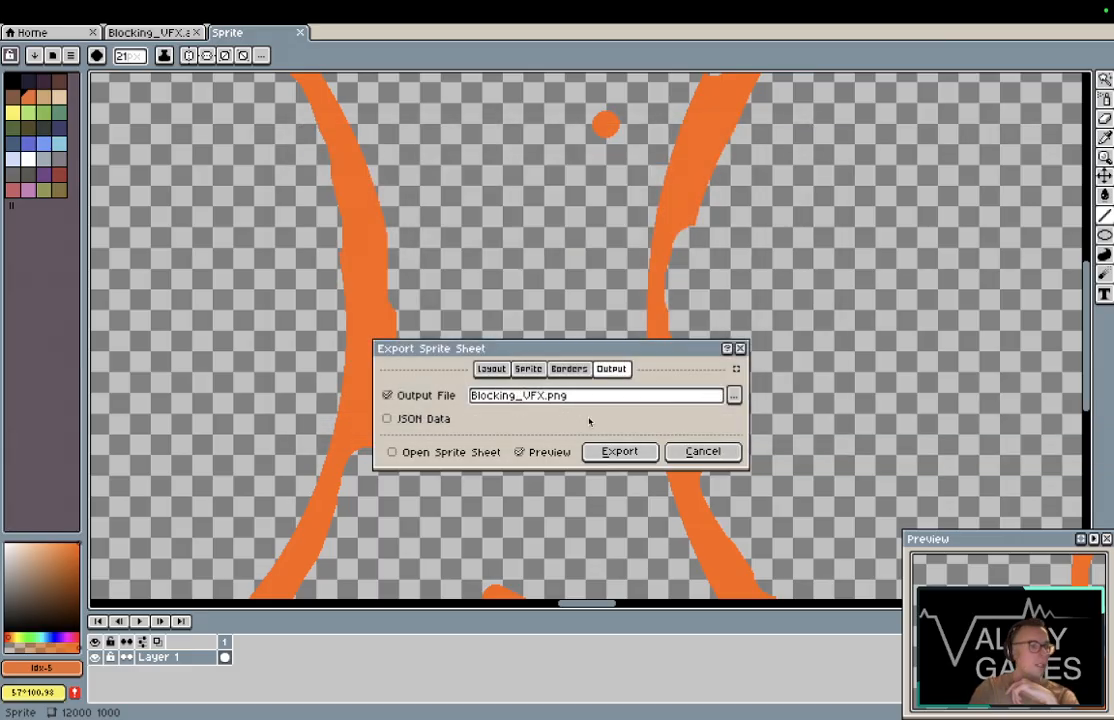
left_click(716, 453)
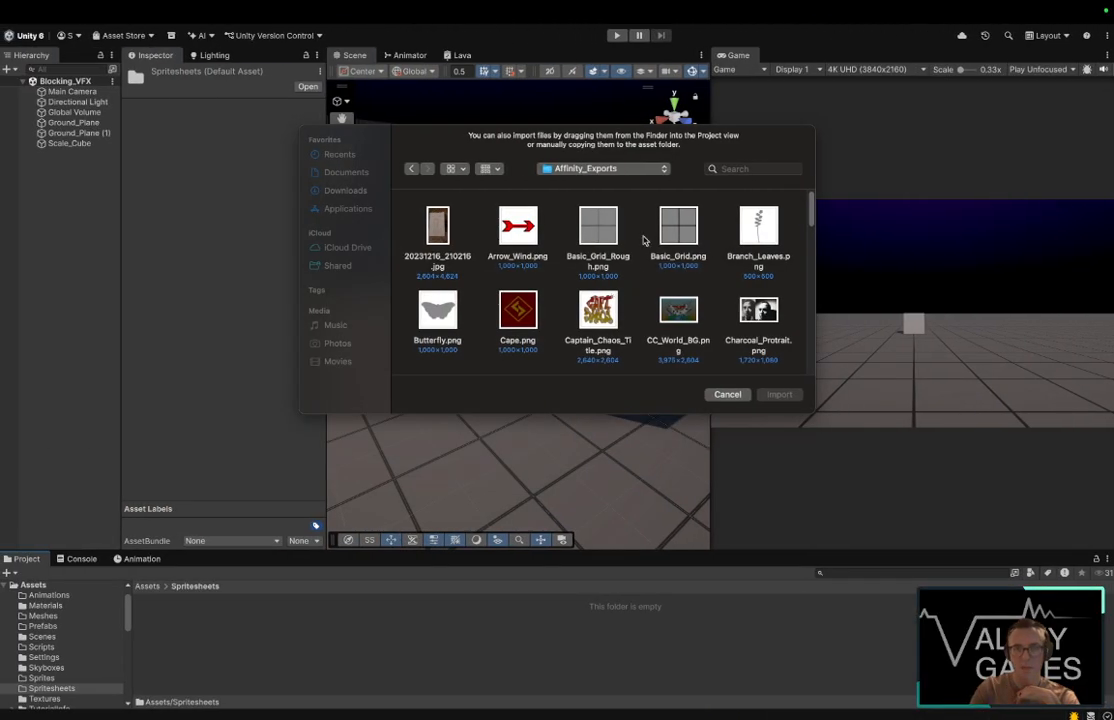
Step: Cancel and restart the new asset import into the Spritesheets folder, checking Affinity_Exports for the sprite sheet again
scroll(651, 290, "down", 2)
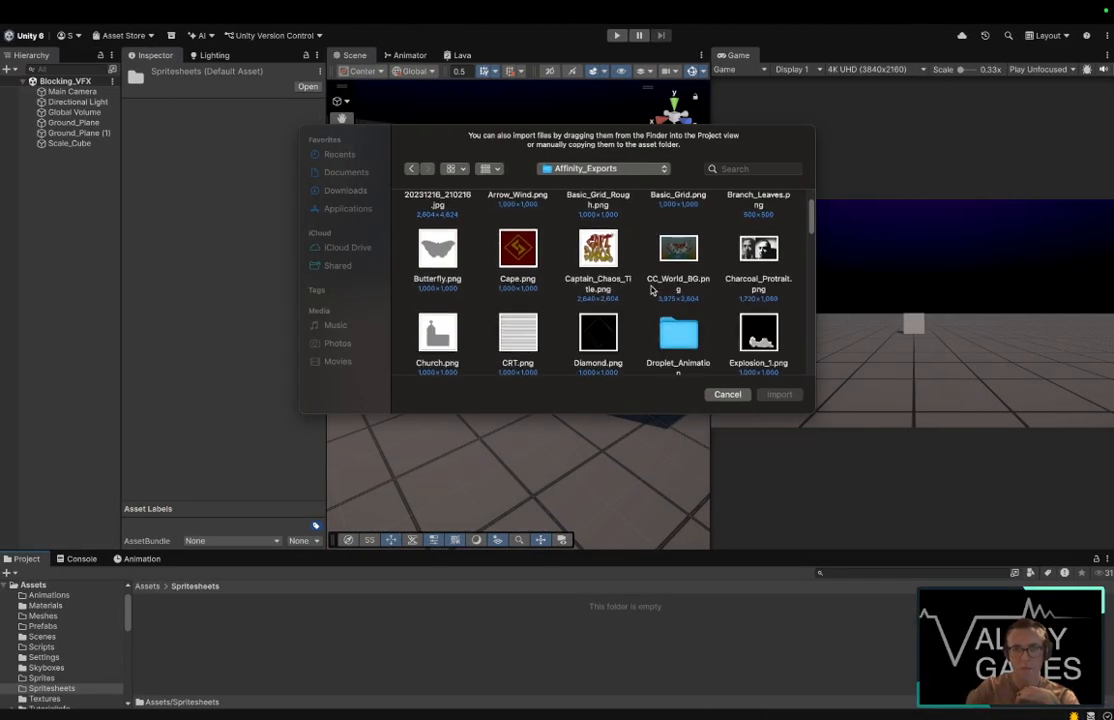
scroll(651, 290, "up", 2)
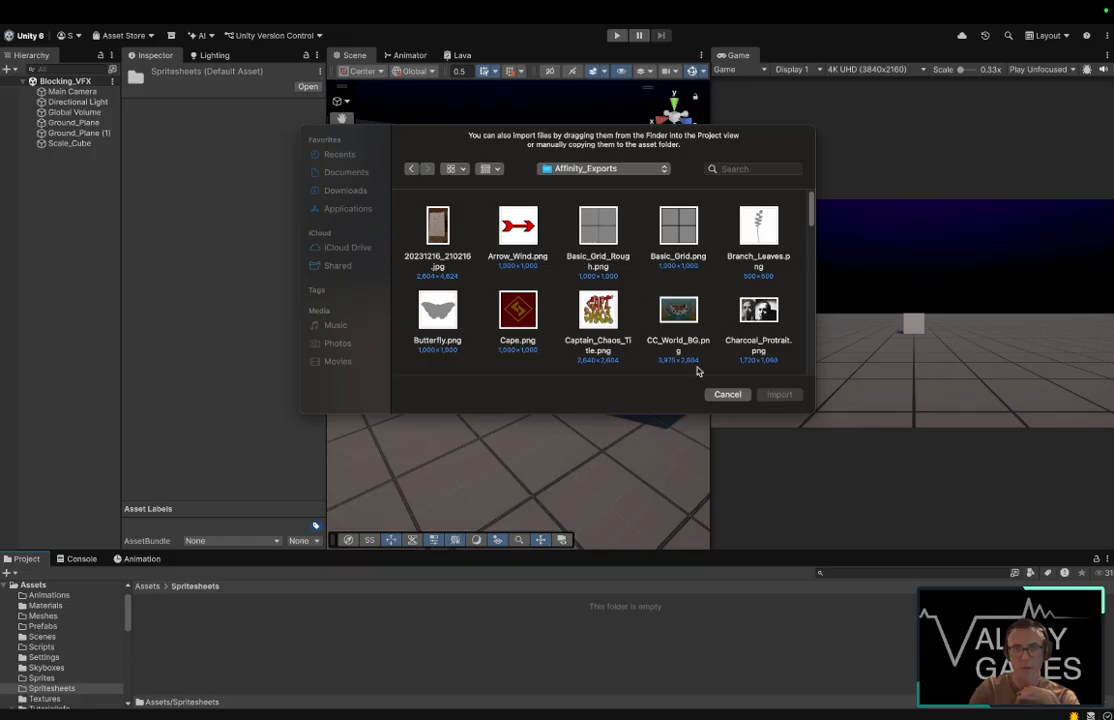
left_click(727, 394)
right_click(209, 630)
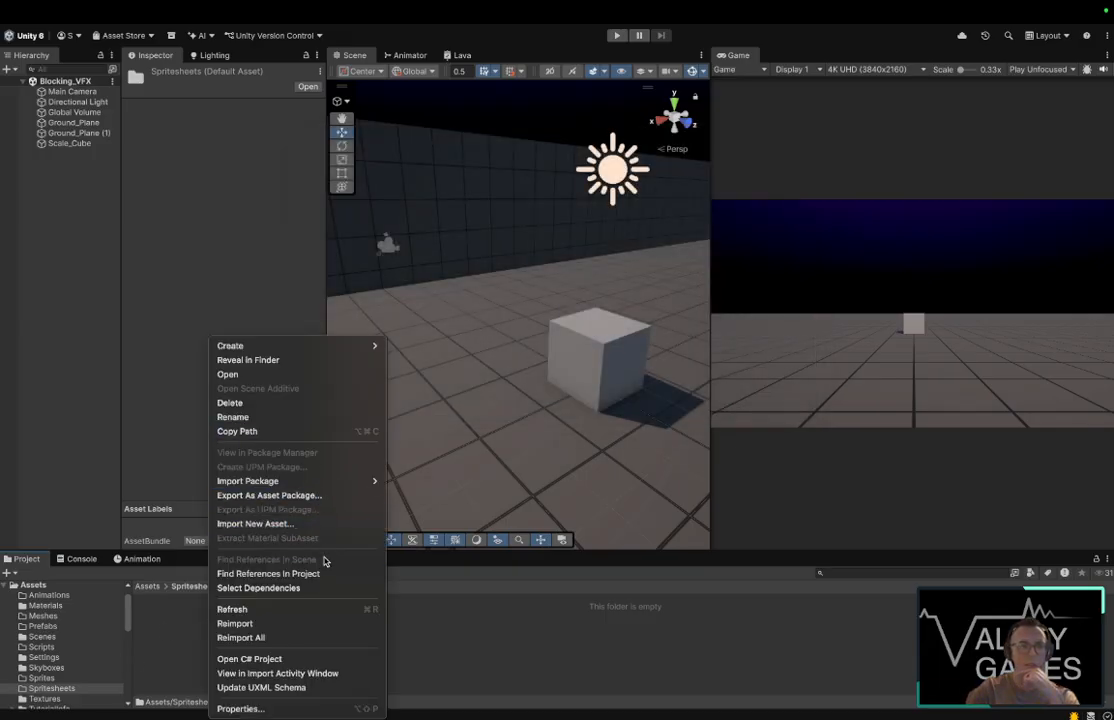
left_click(312, 524)
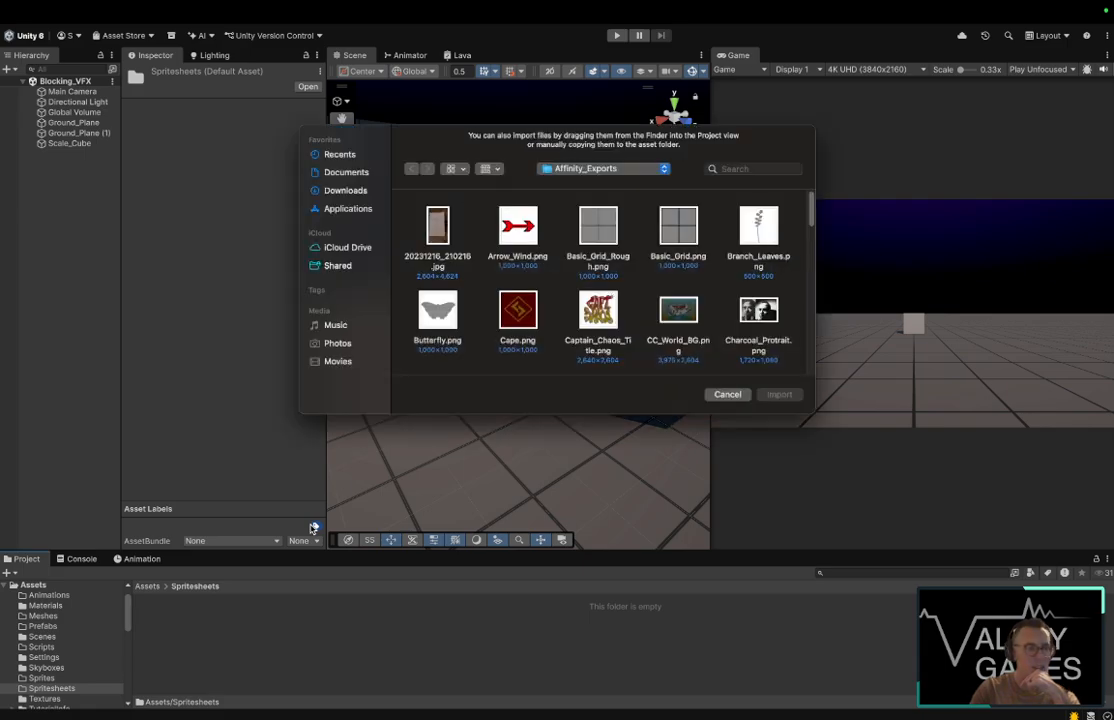
scroll(600, 300, "down", 3)
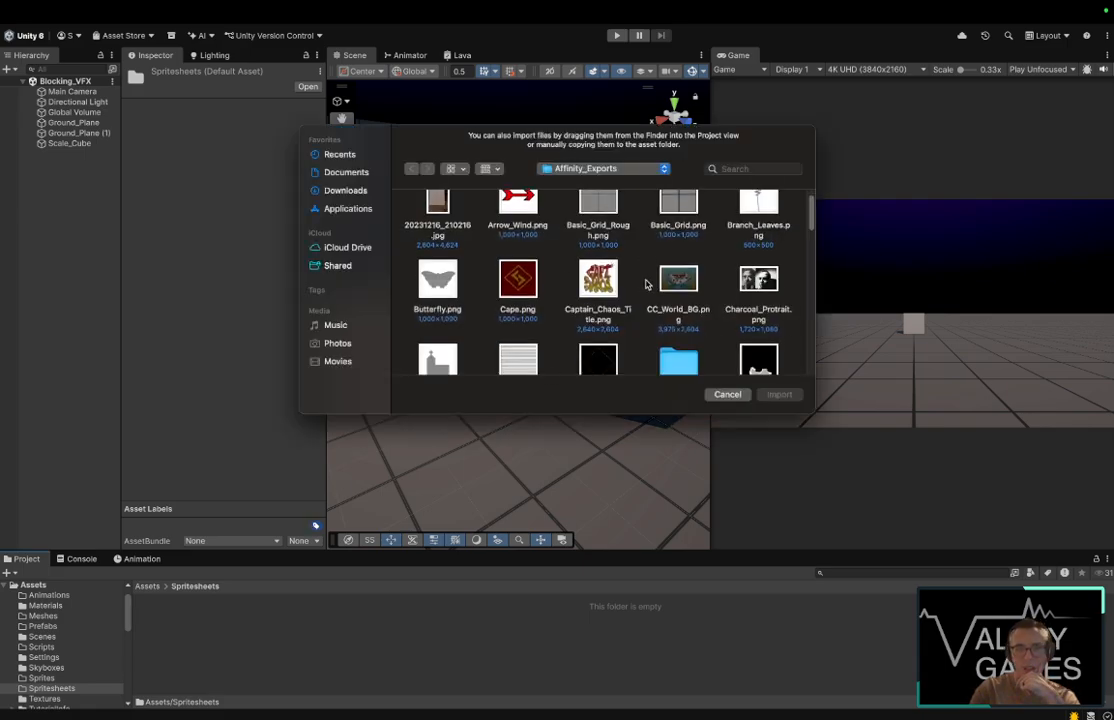
scroll(645, 285, "down", 2)
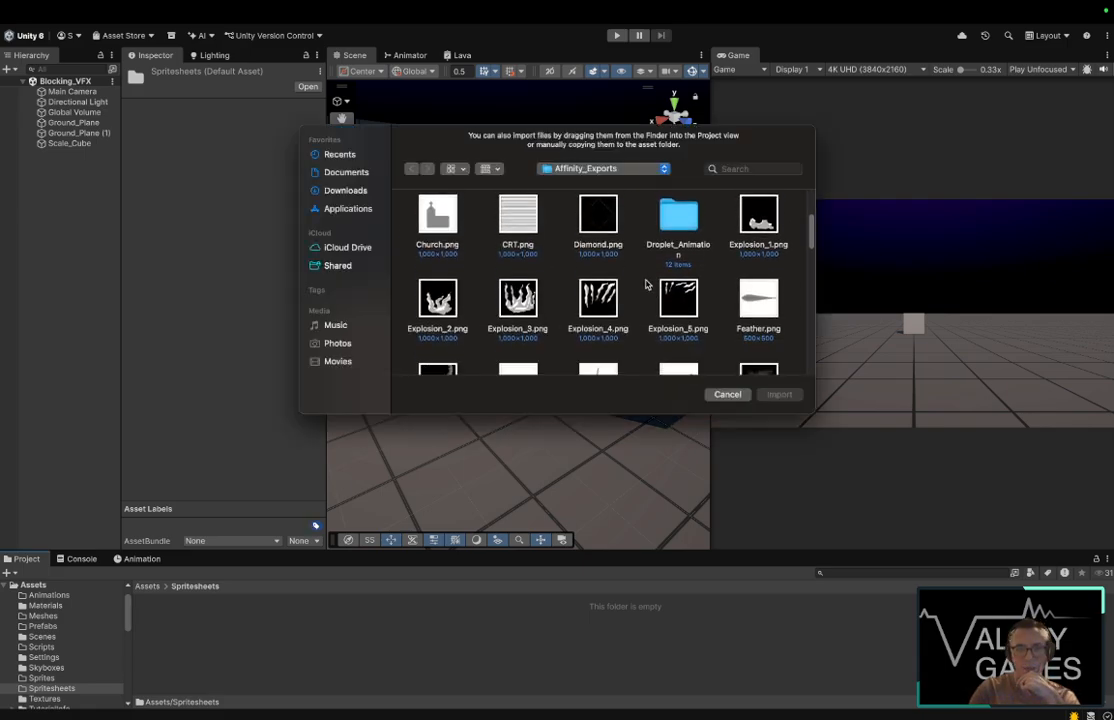
scroll(645, 285, "up", 5)
Step: Look for the Blocking_VFX sprite sheet in the Affinity_Designs folder under Documents
left_click(345, 172)
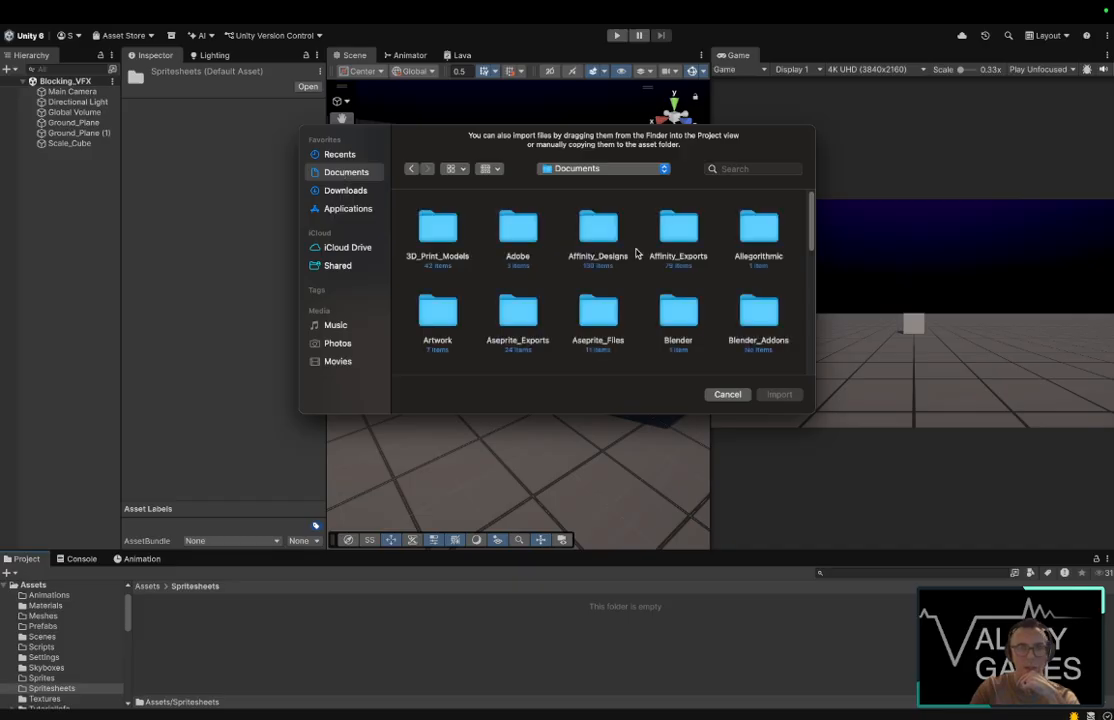
double_click(597, 226)
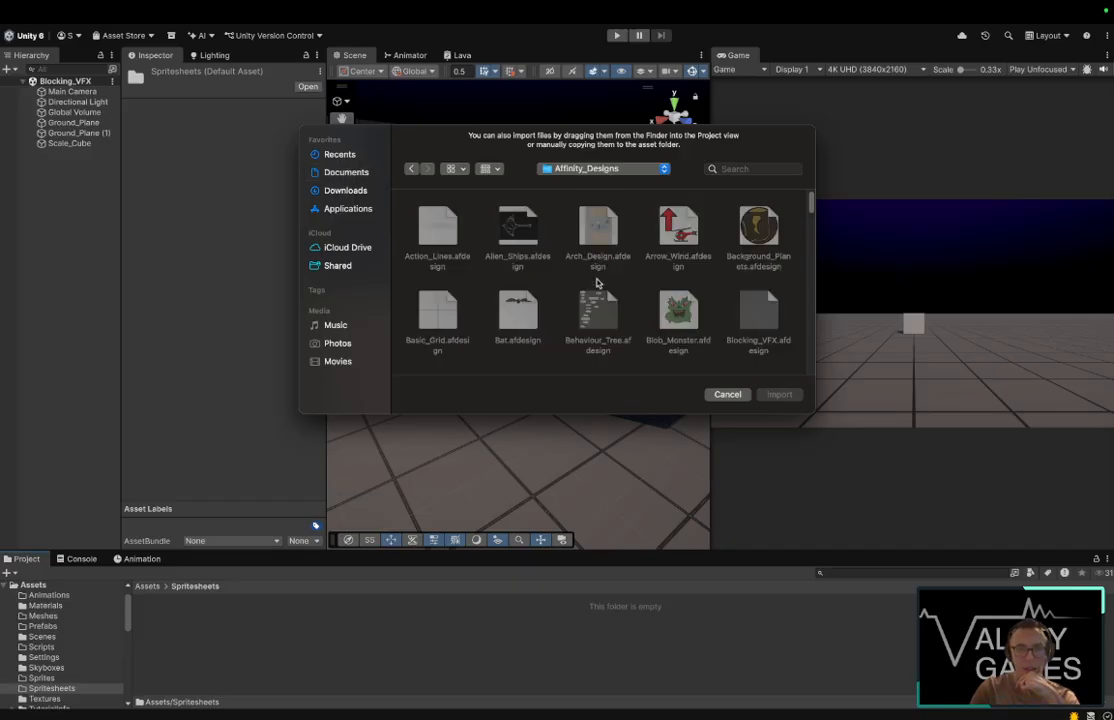
scroll(597, 284, "down", 1)
scroll(597, 284, "down", 1)
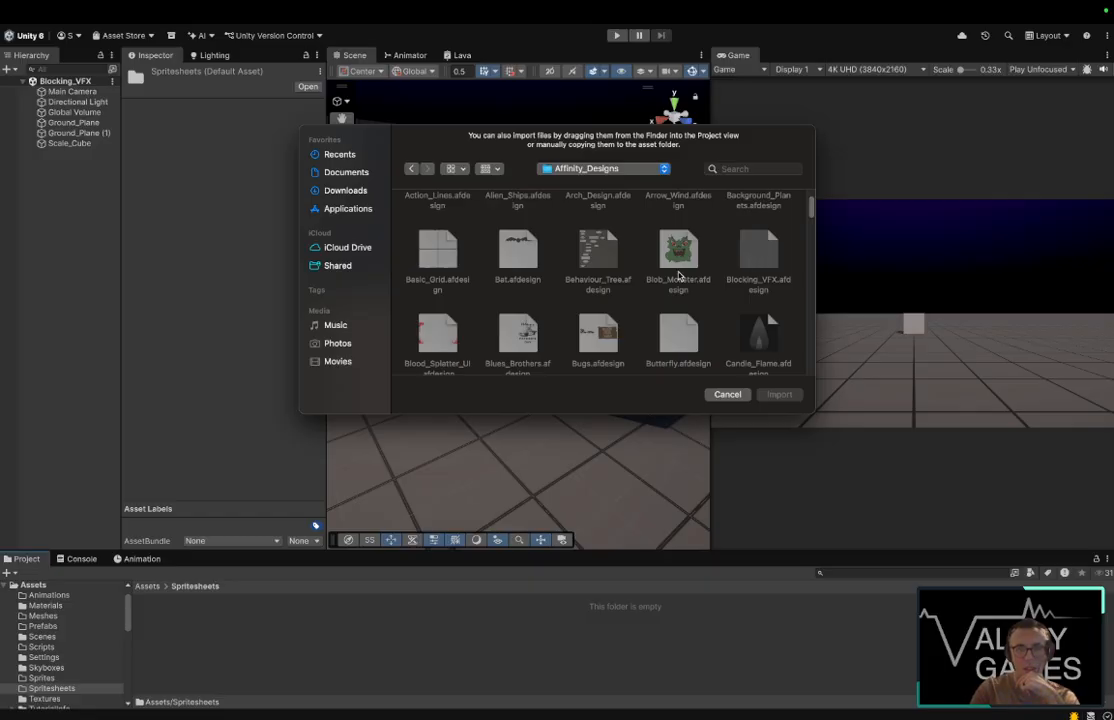
scroll(598, 294, "down", 1)
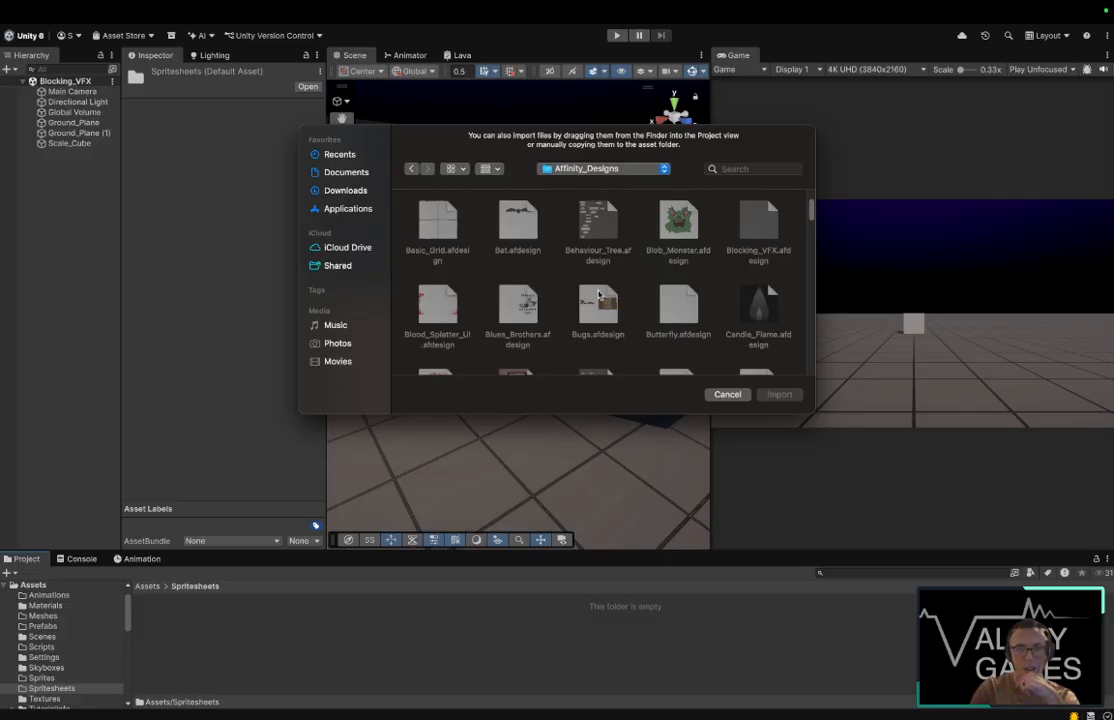
scroll(598, 294, "up", 3)
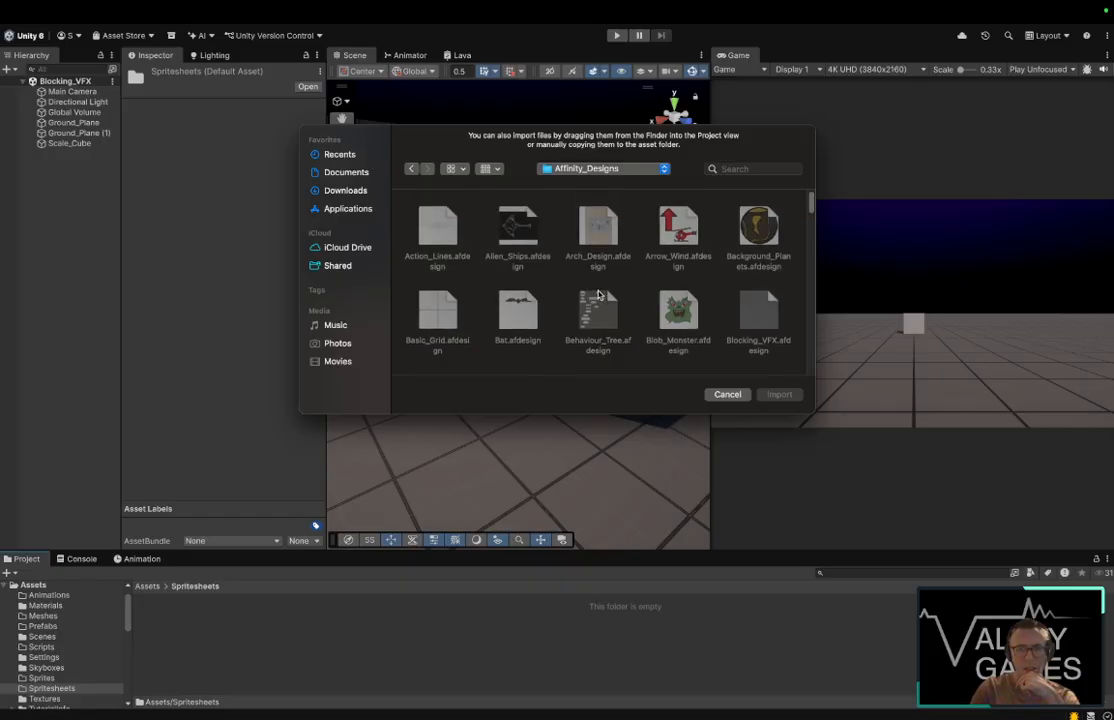
Step: Import Blocking_VFX.png from the Aseprite_Exports folder under Documents into the Spritesheets folder
left_click(330, 172)
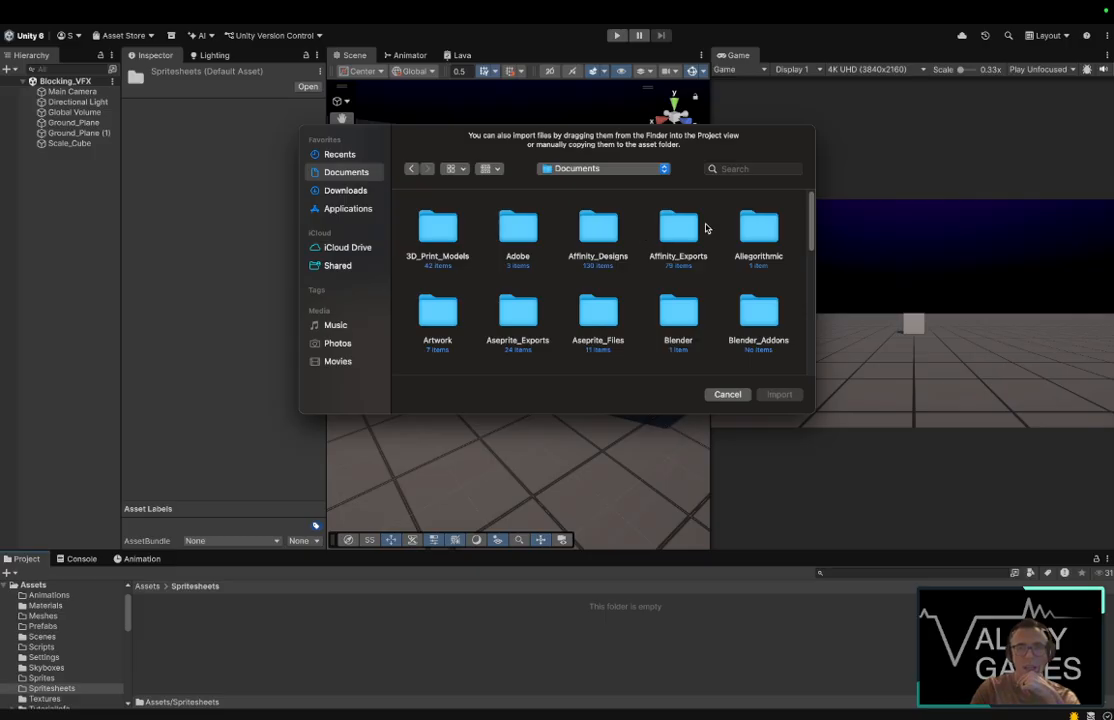
left_click(533, 316)
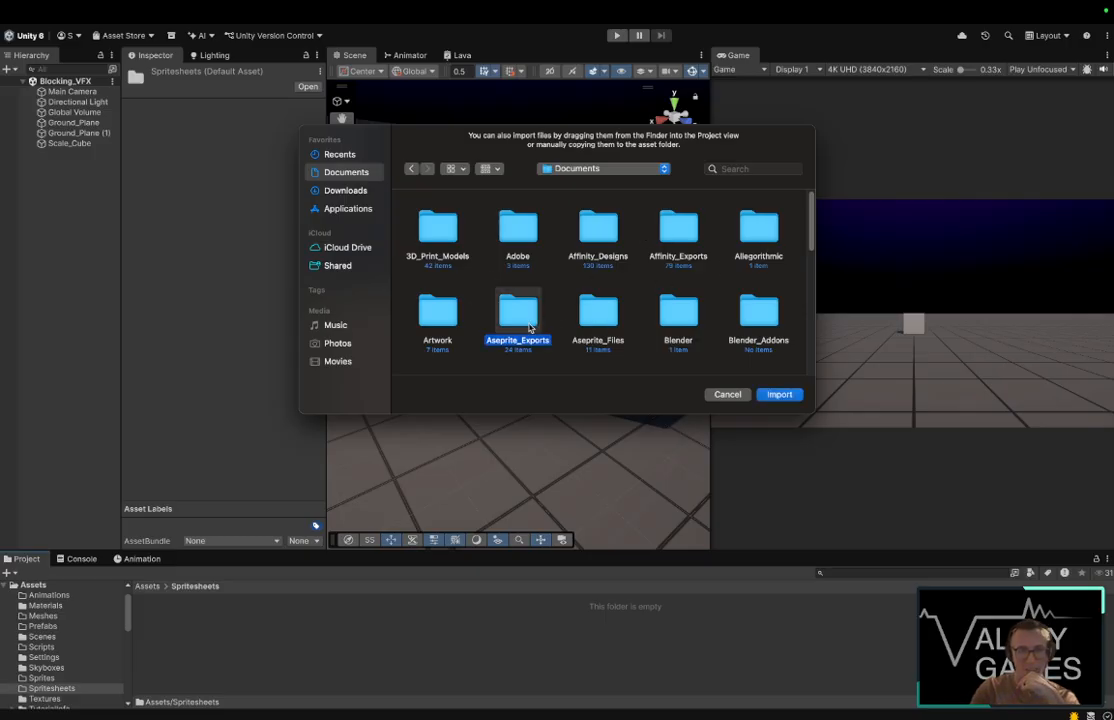
double_click(519, 315)
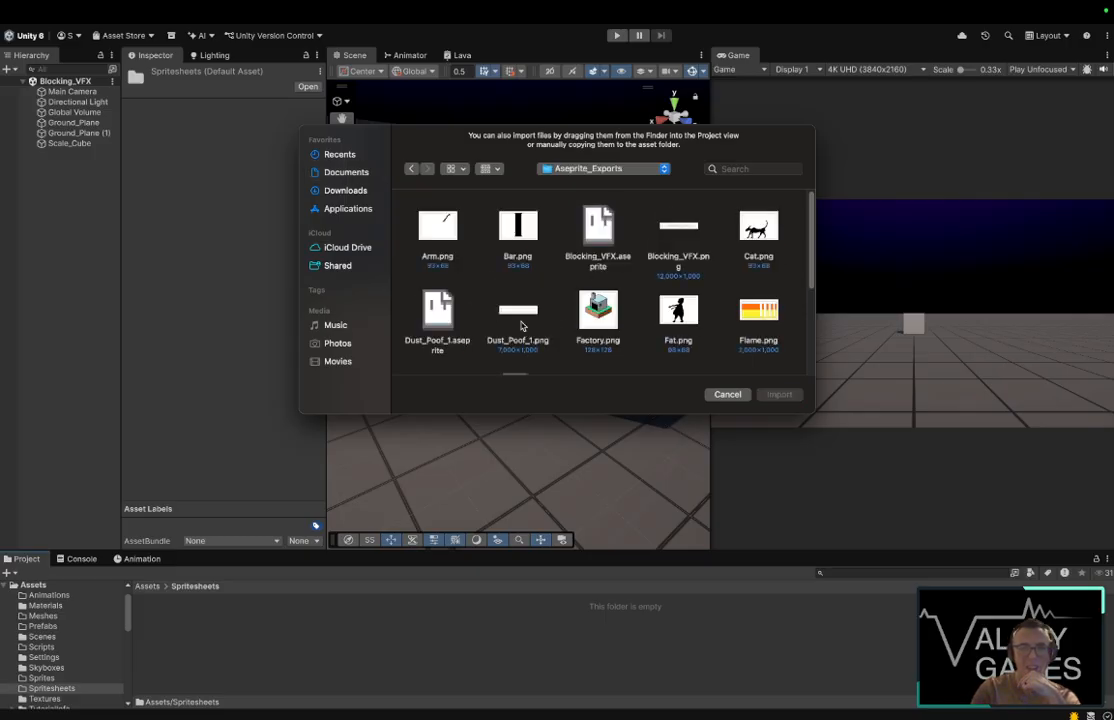
double_click(684, 230)
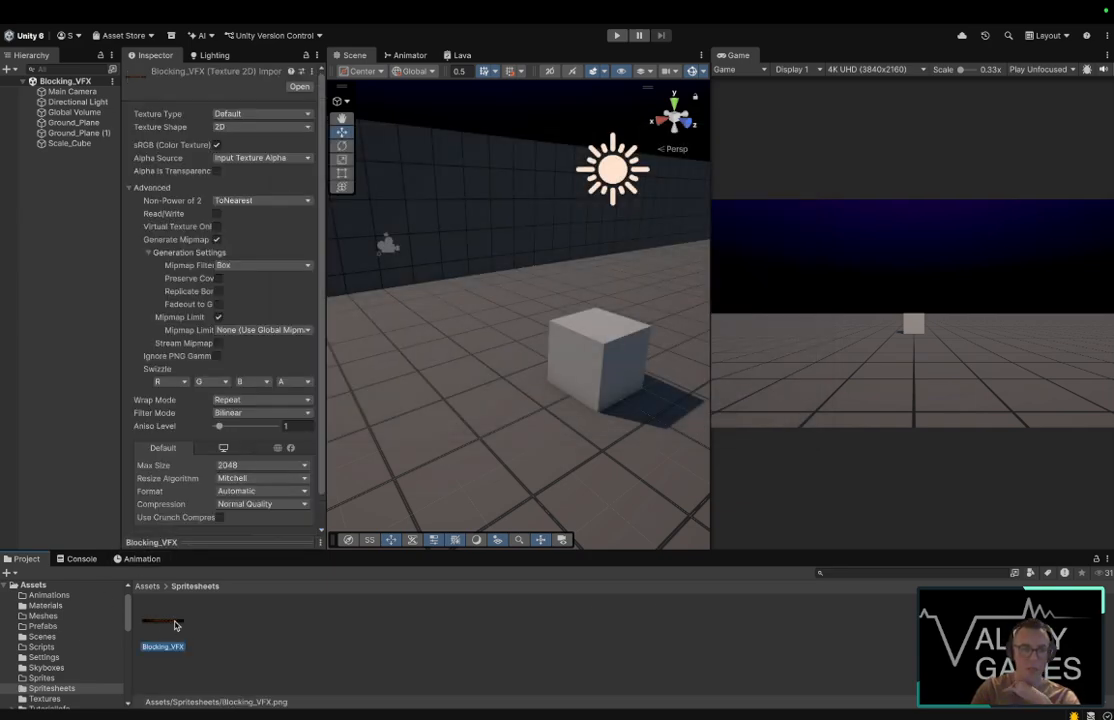
Step: Set the Blocking_VFX texture type to Sprite (2D and UI) with a Full Rect mesh, and apply the import settings while opening the Sprite Editor
left_click(274, 115)
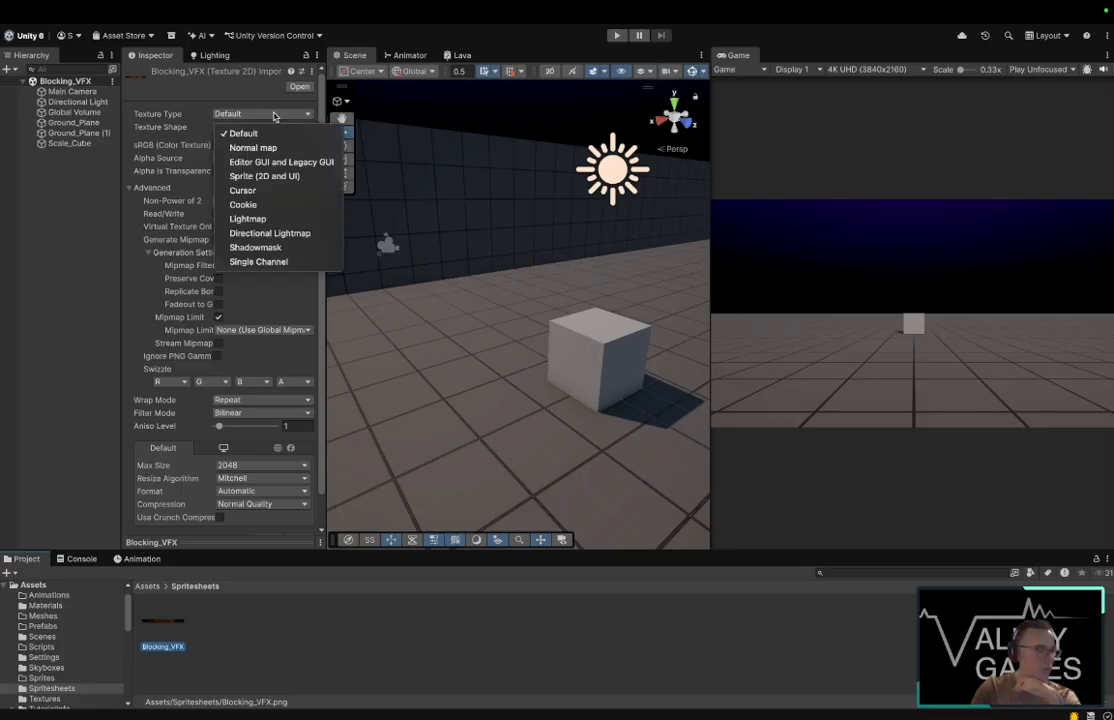
left_click(293, 177)
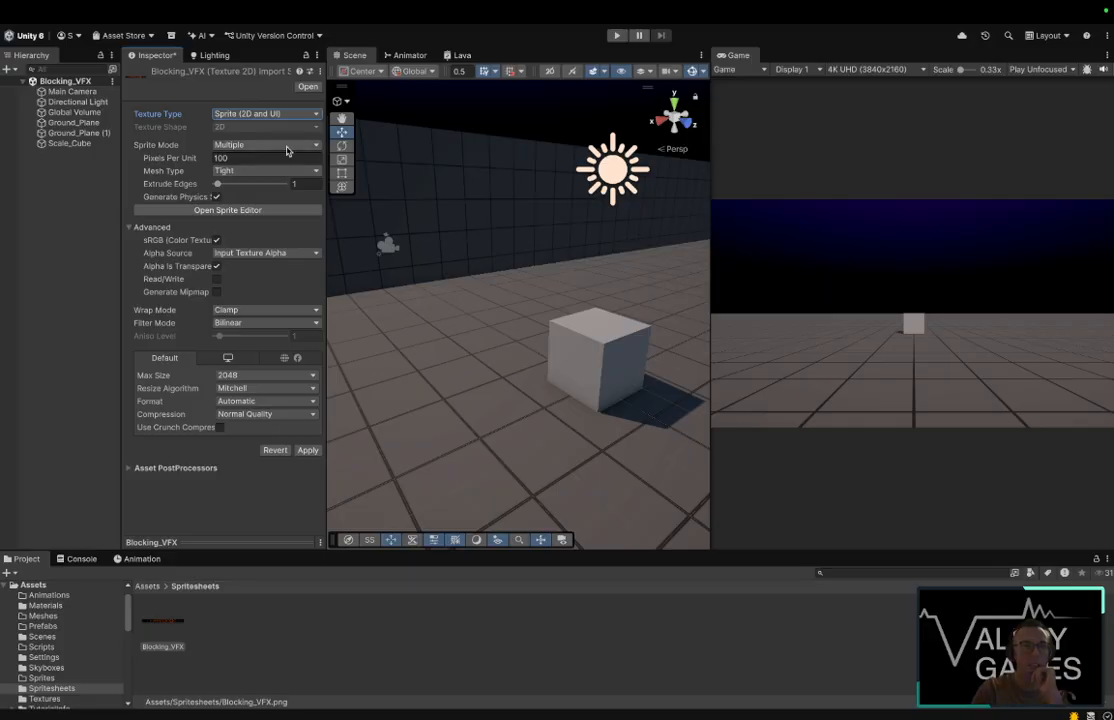
left_click(281, 172)
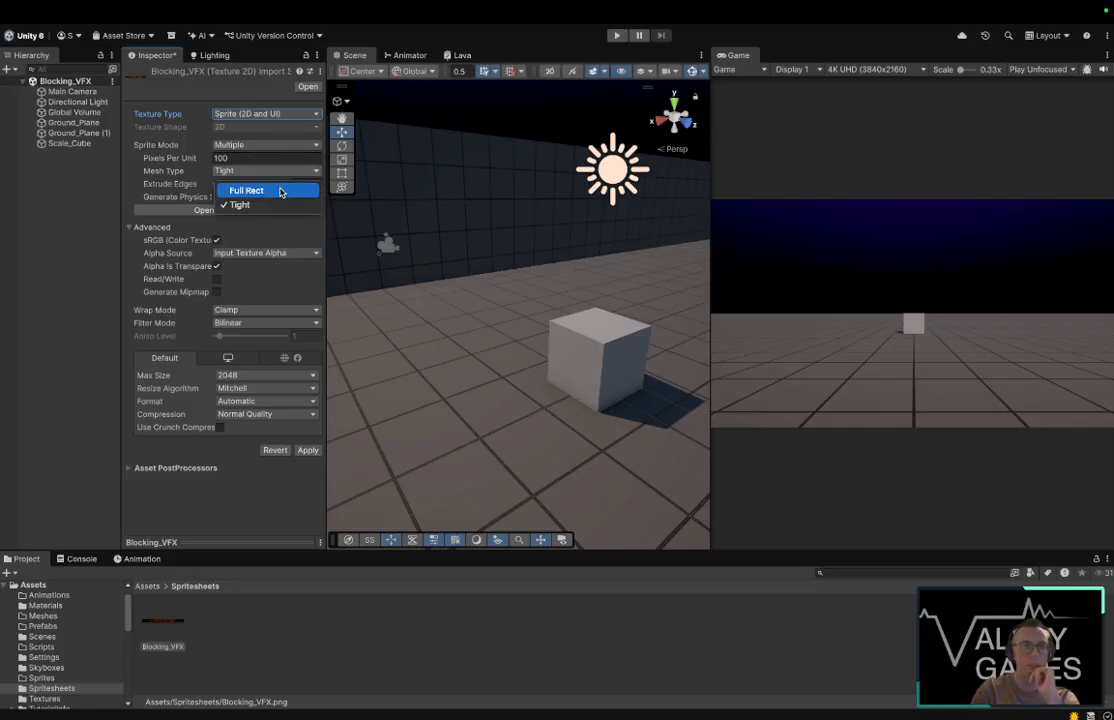
left_click(281, 190)
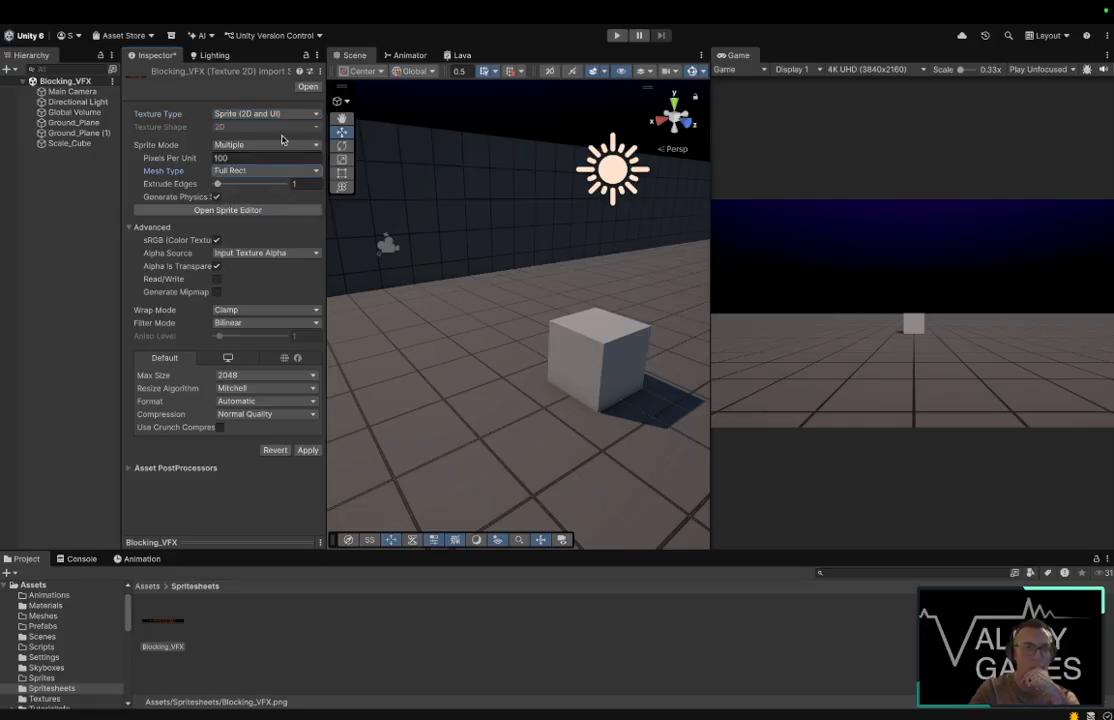
left_click(267, 213)
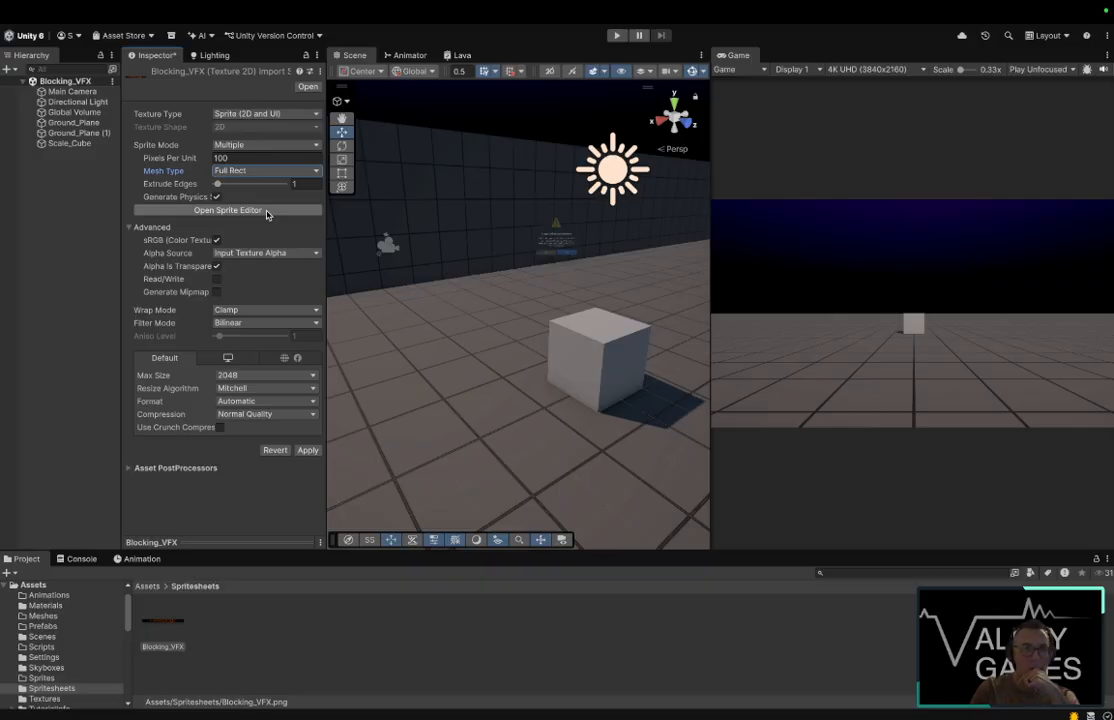
left_click(607, 298)
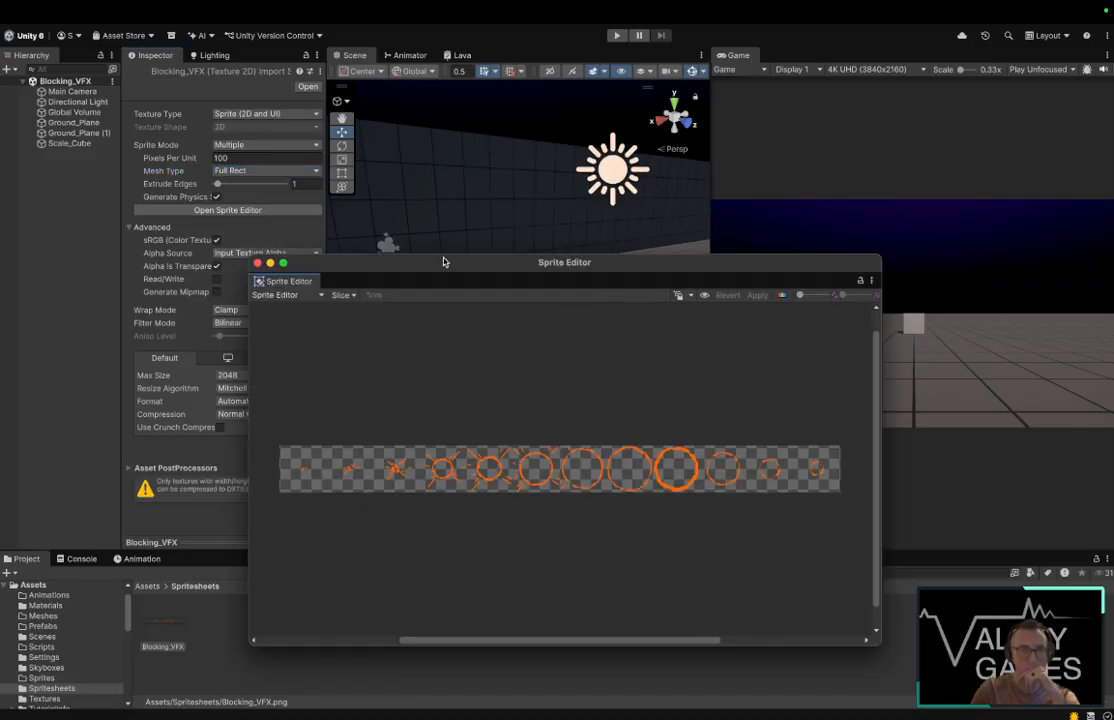
Step: Slice the Blocking_VFX sheet by grid cell size into 1000 x 1000 pixel cells, apply the slices and close the Sprite Editor
left_click_drag(431, 268, 431, 168)
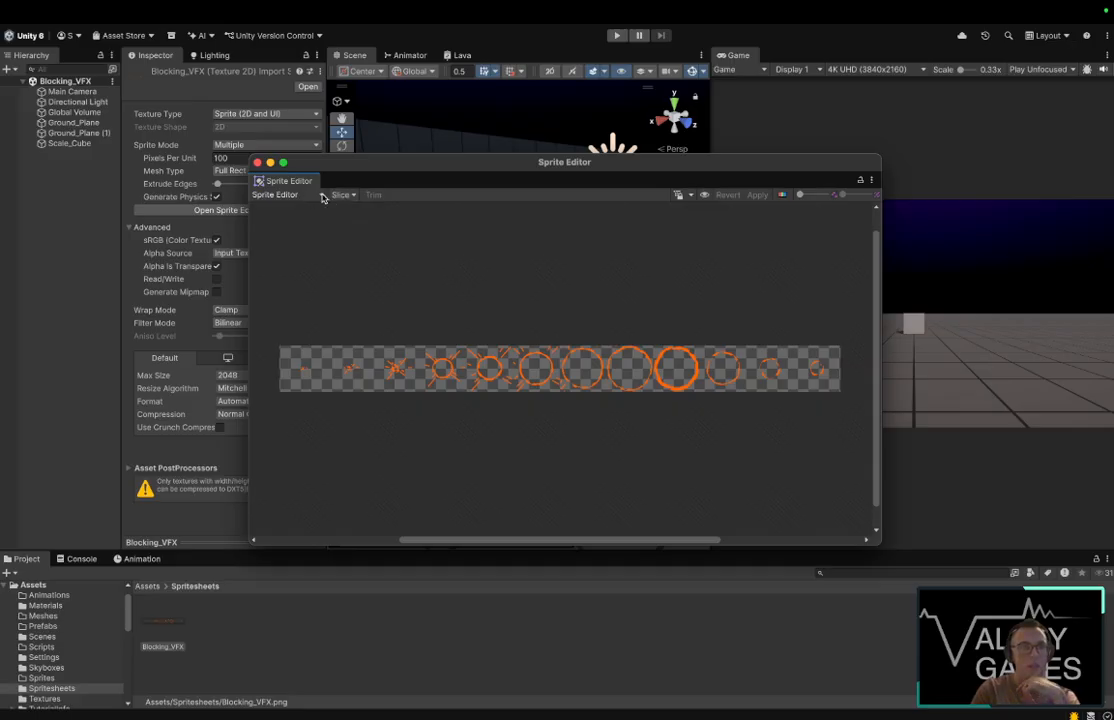
left_click(341, 195)
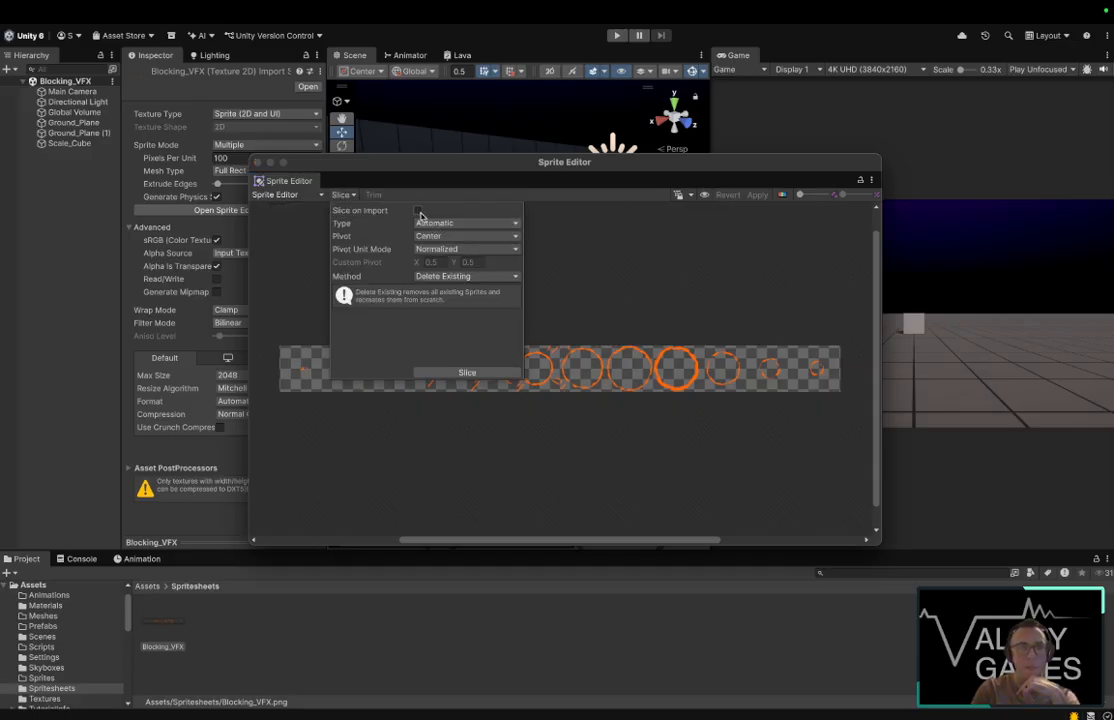
left_click(471, 224)
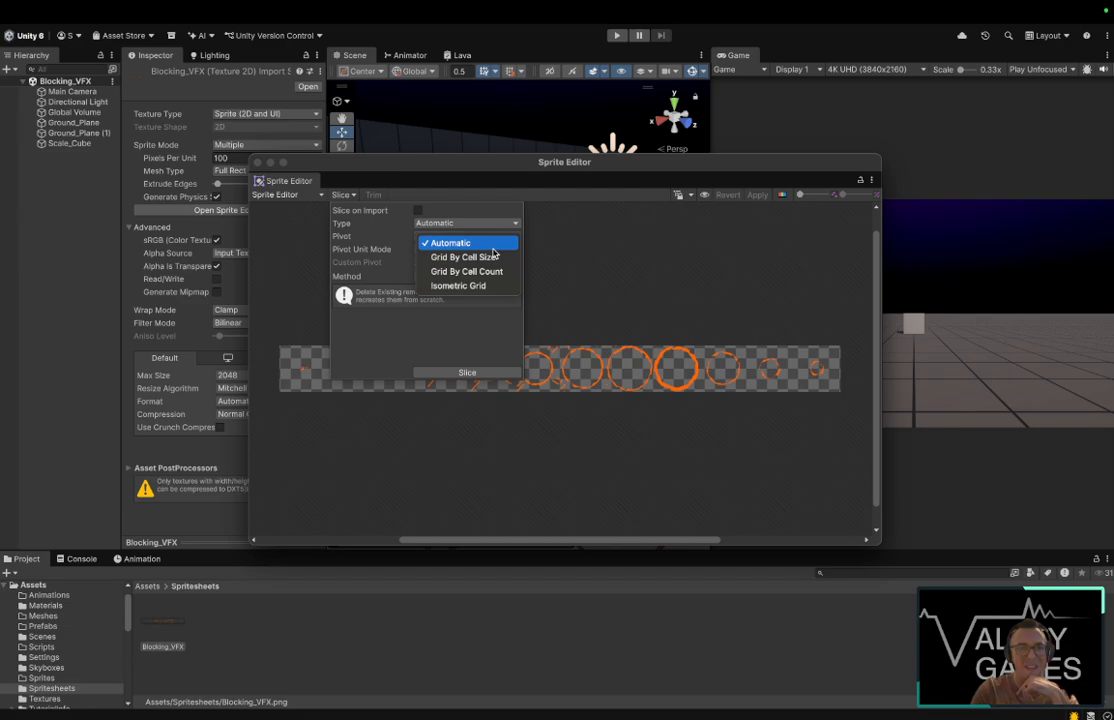
left_click(496, 258)
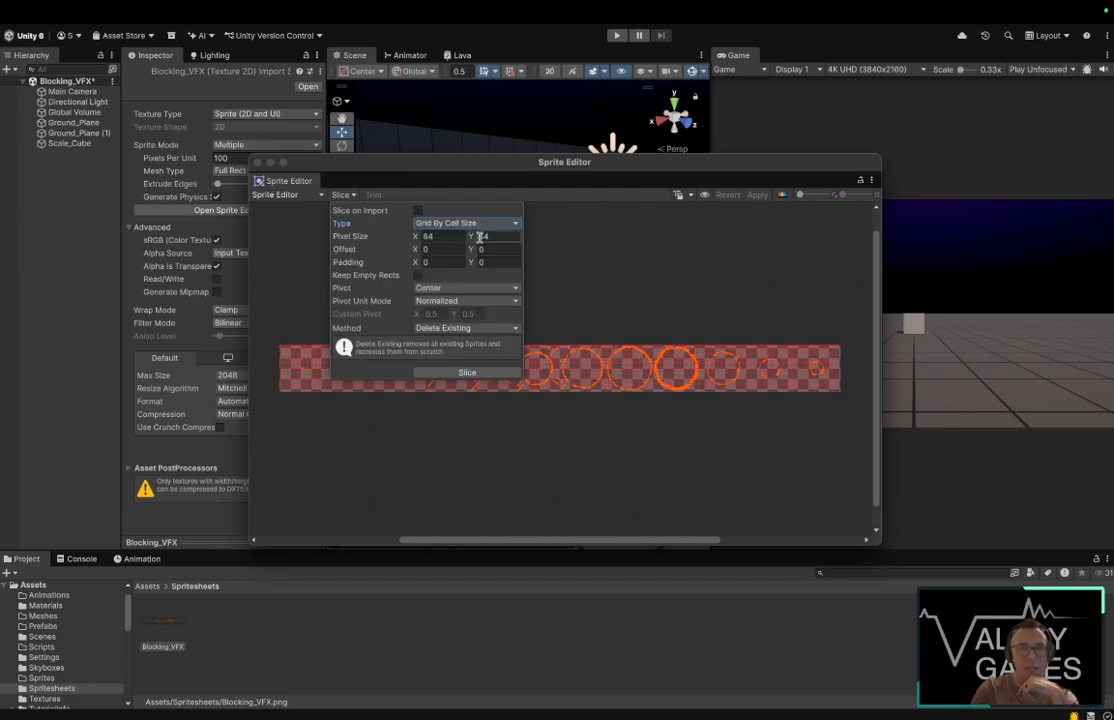
left_click(464, 237)
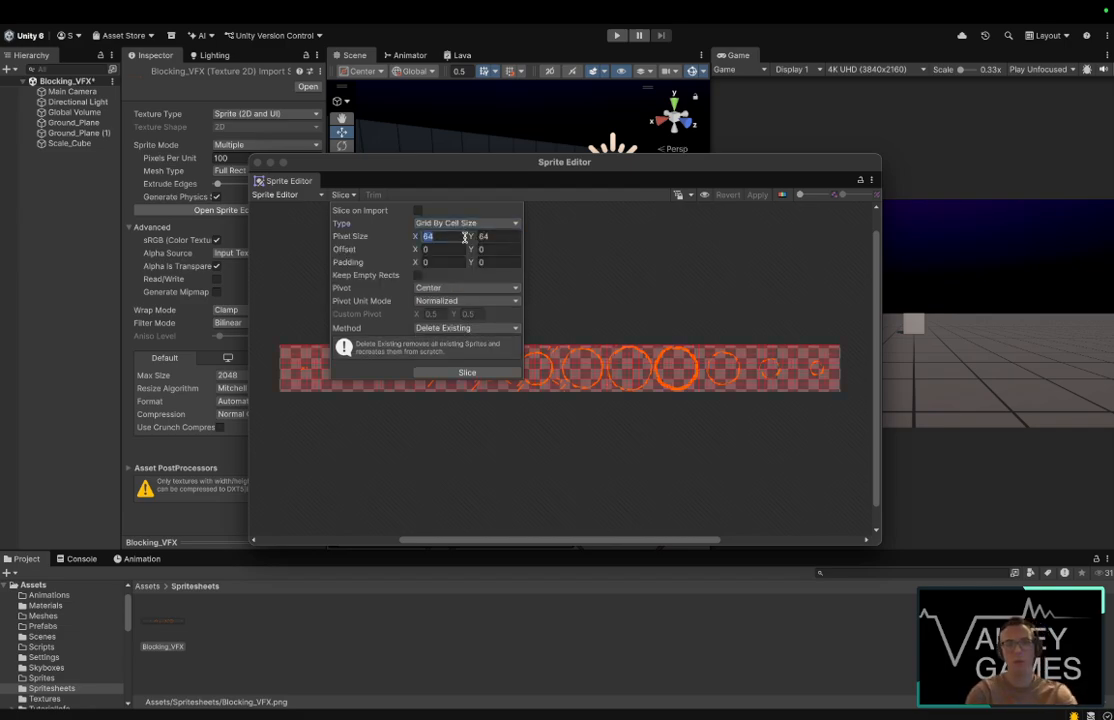
type("1000")
left_click(497, 236)
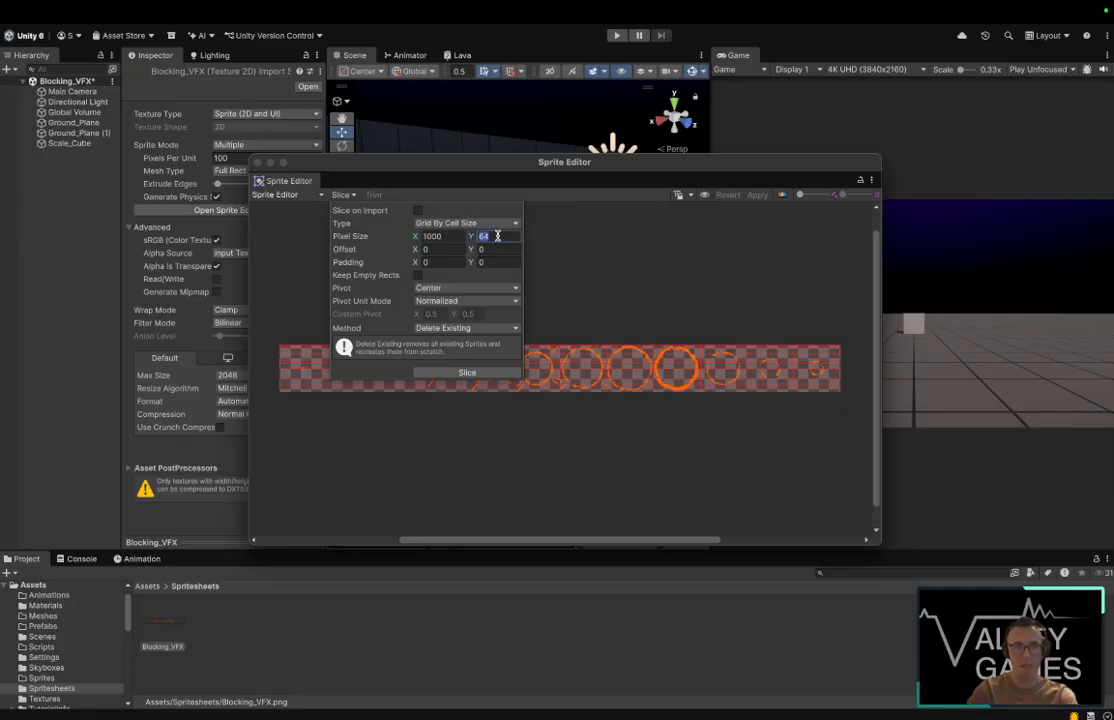
type("1000")
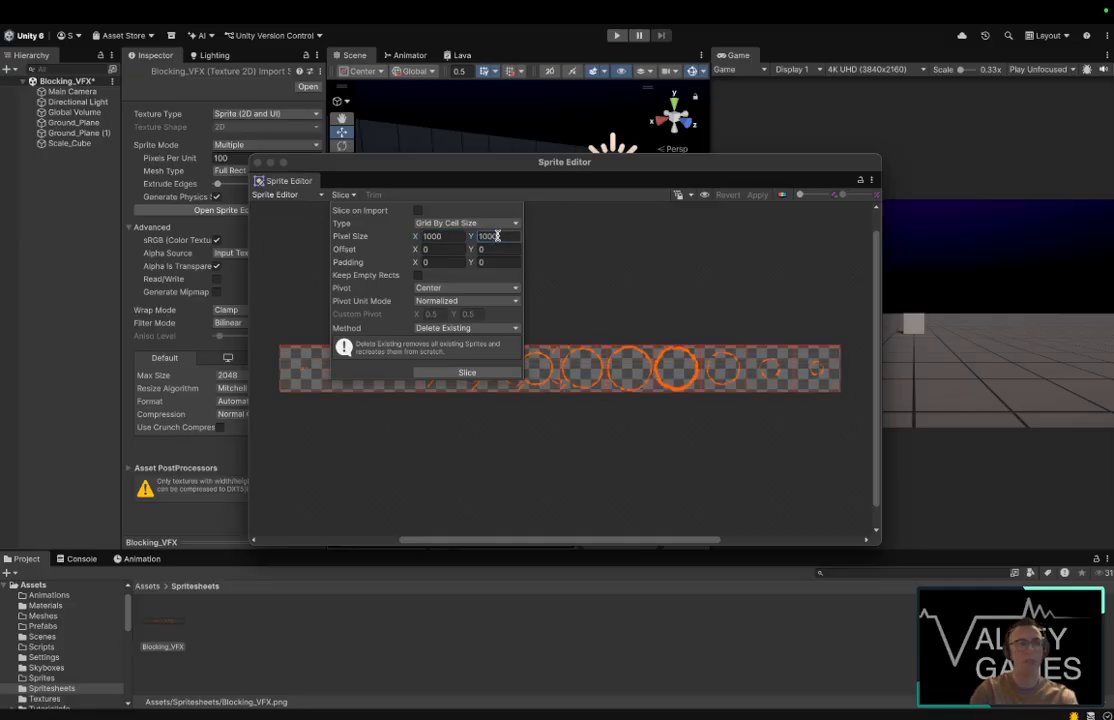
left_click(479, 373)
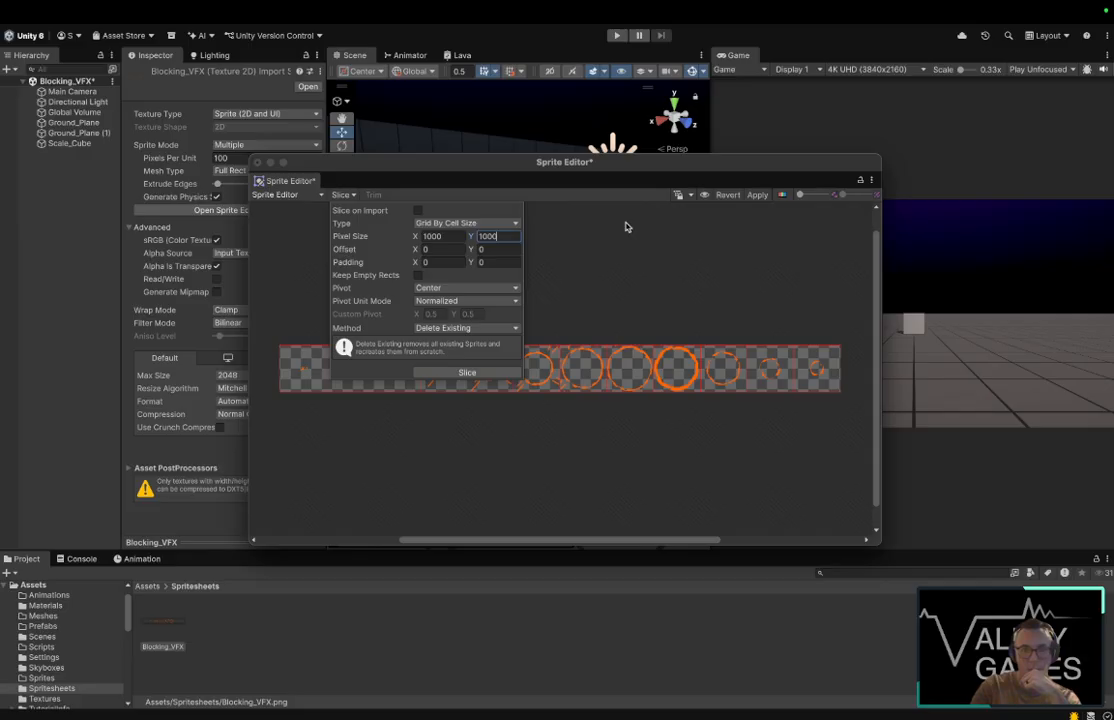
left_click(758, 196)
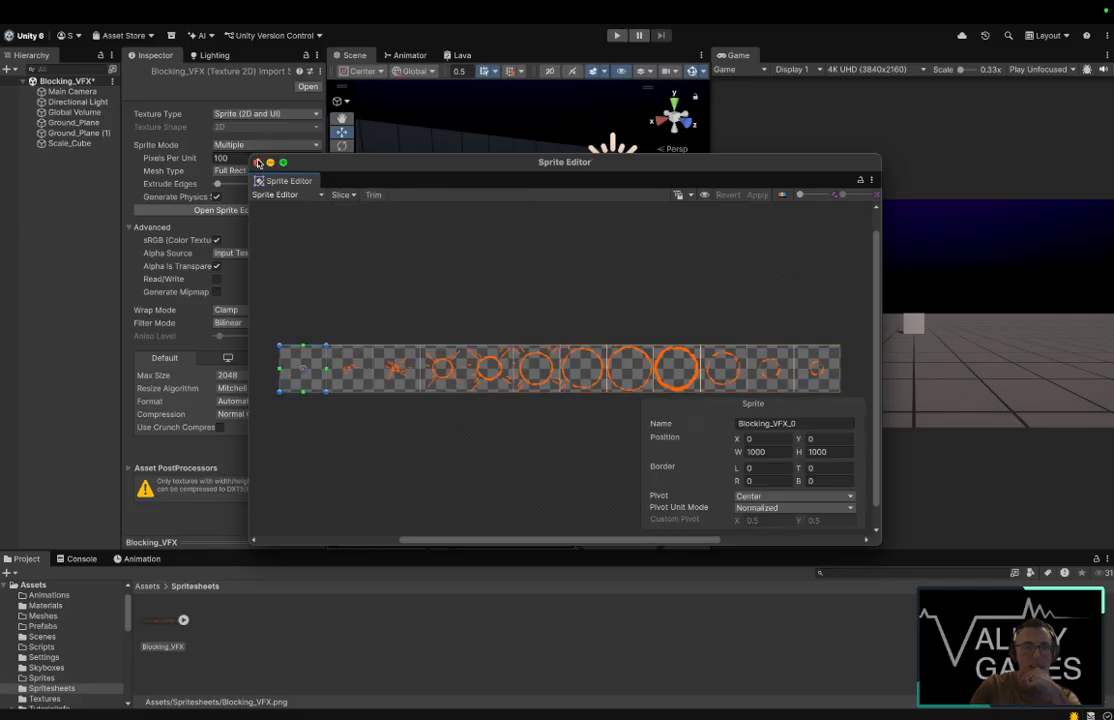
left_click(258, 162)
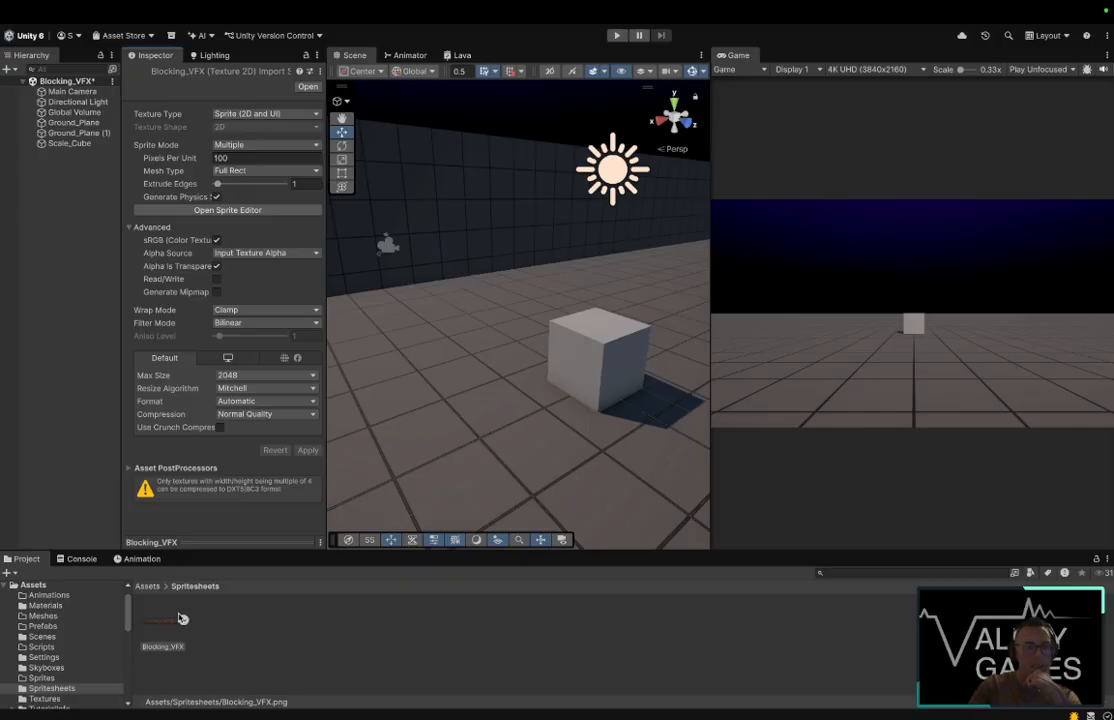
Step: Add a Particle System effect object to the scene hierarchy
right_click(69, 210)
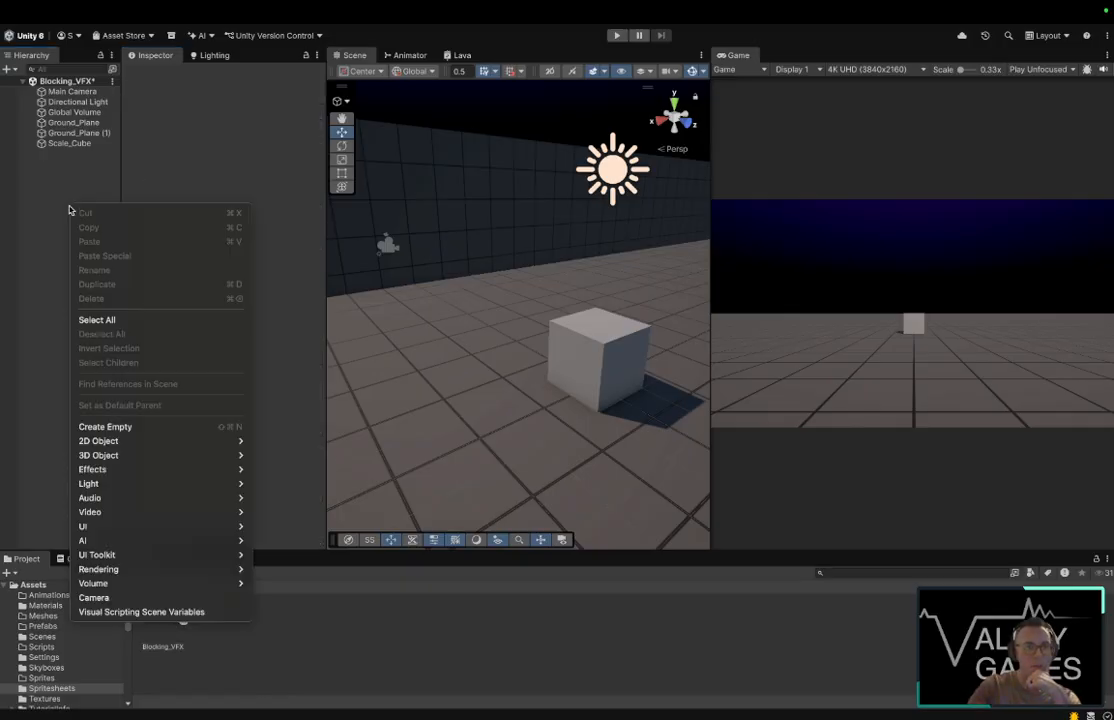
mouse_move(187, 470)
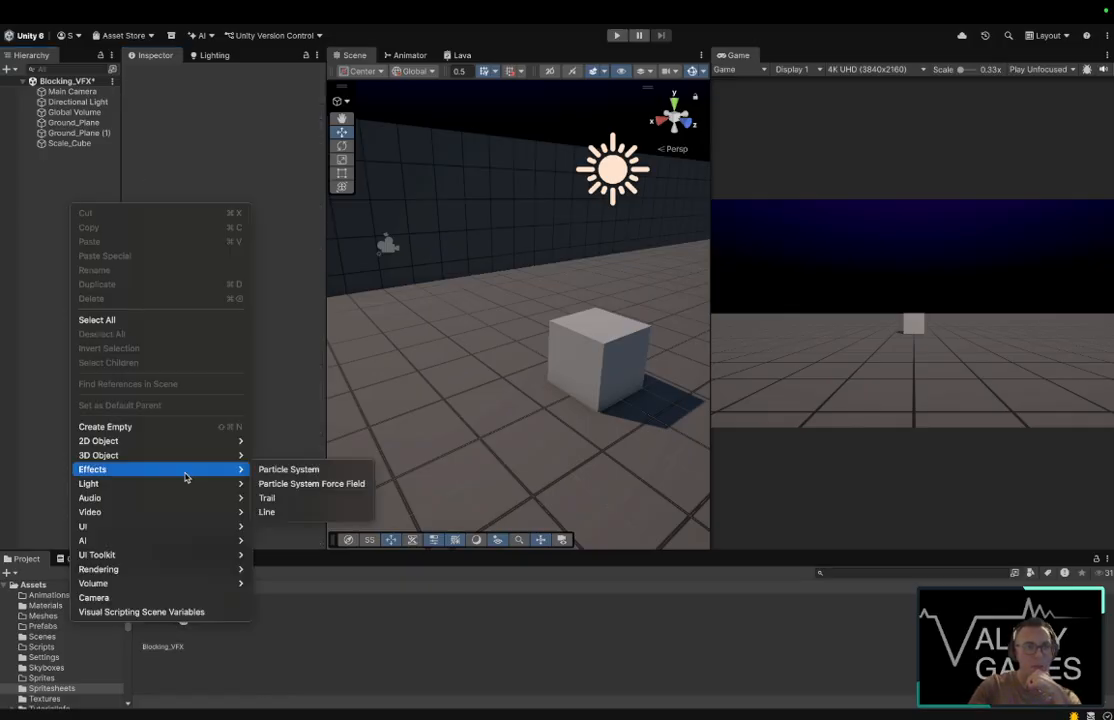
left_click(290, 469)
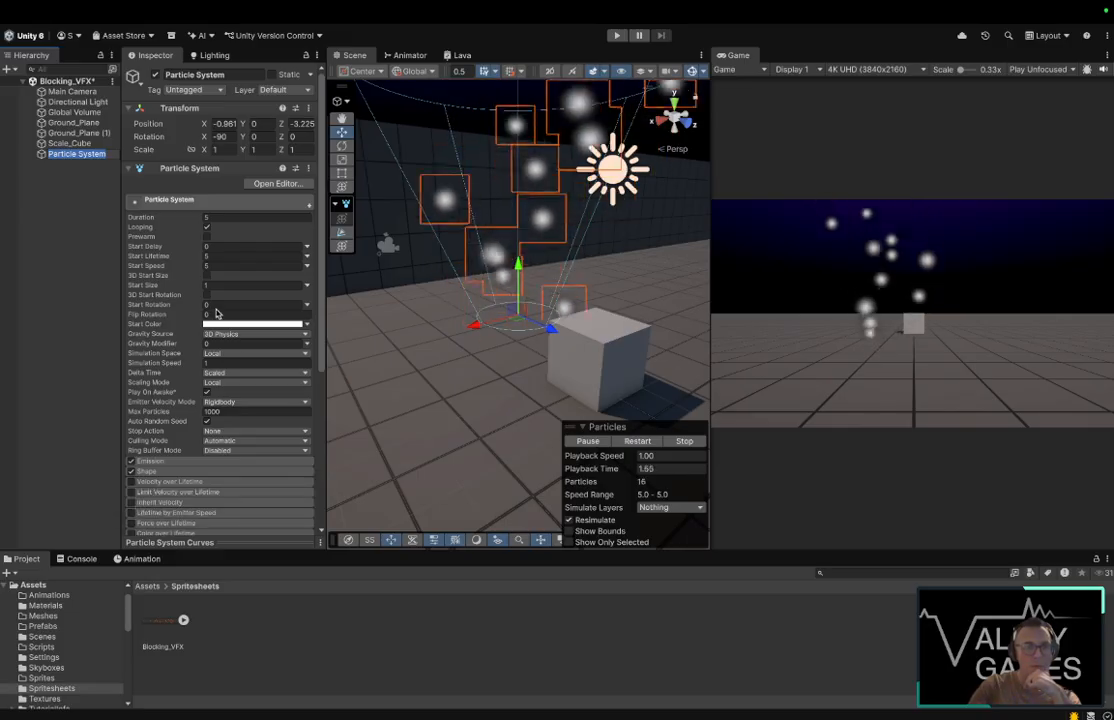
Step: Enable the Particle System's Texture Sheet Animation module and expand its settings
scroll(214, 250, "down", 5)
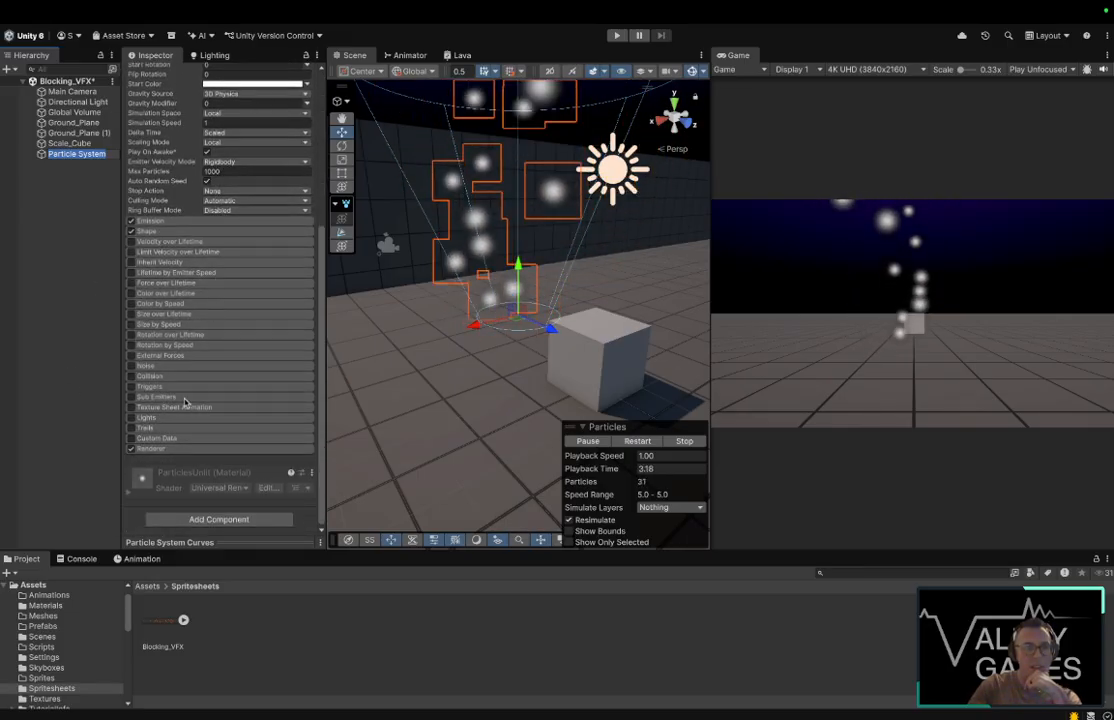
left_click(132, 408)
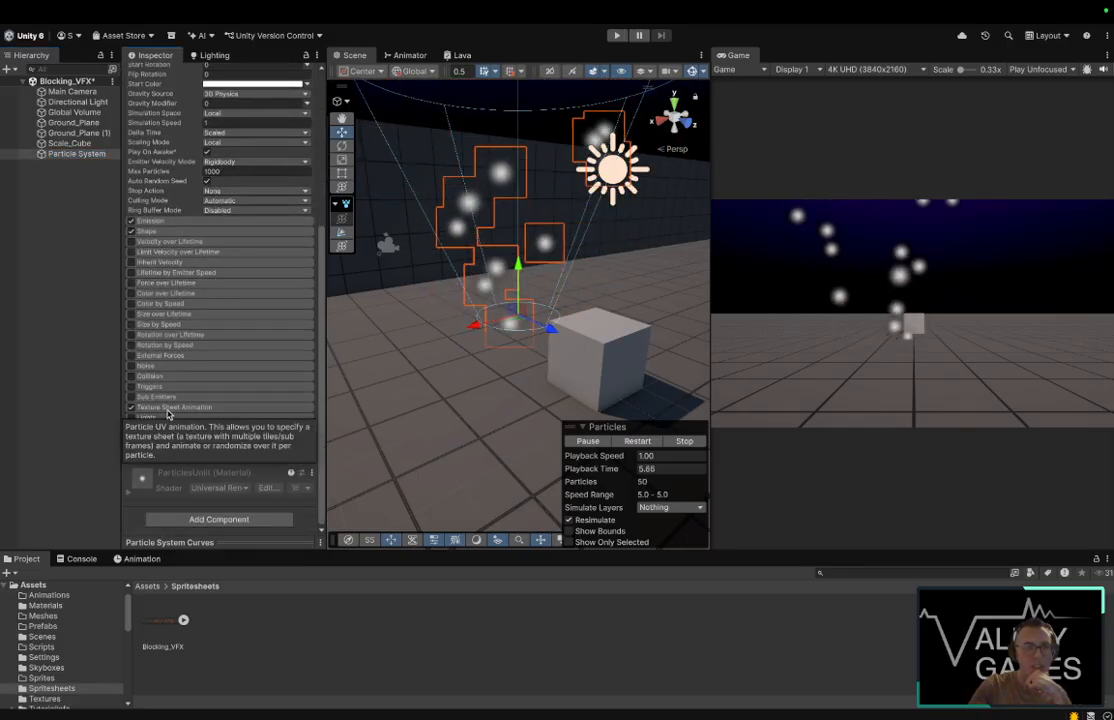
left_click(160, 407)
scroll(251, 378, "down", 2)
scroll(272, 406, "down", 1)
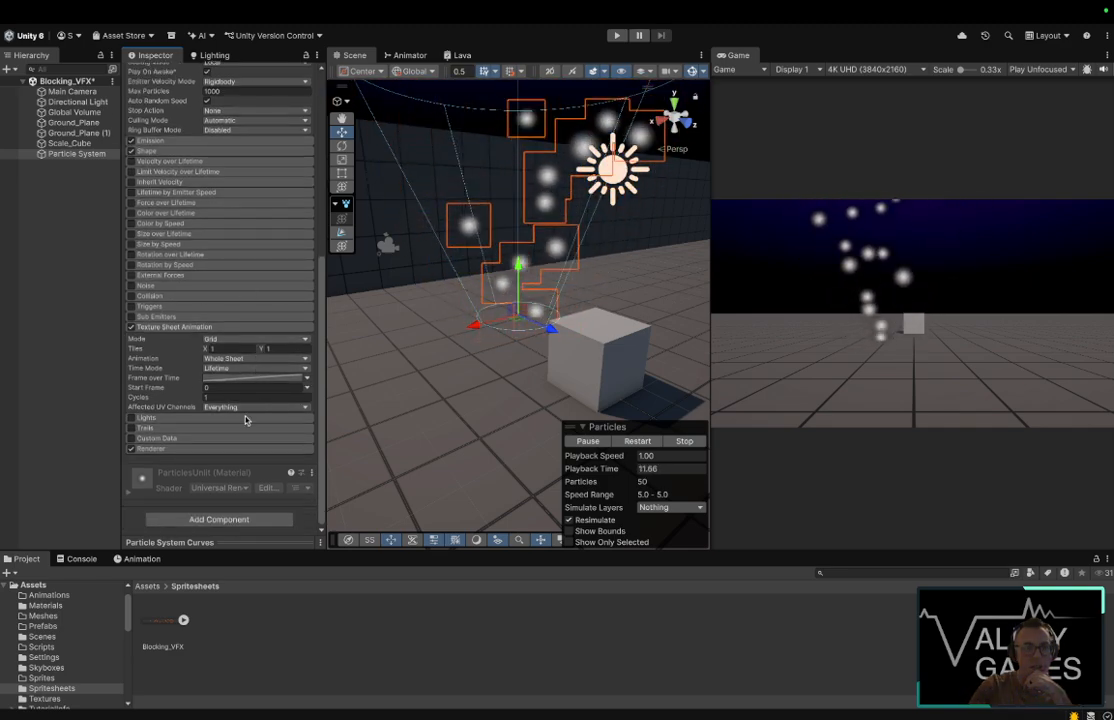
Step: Create a new material in the Spritesheets folder and name it Blocking_VFX
left_click(161, 623)
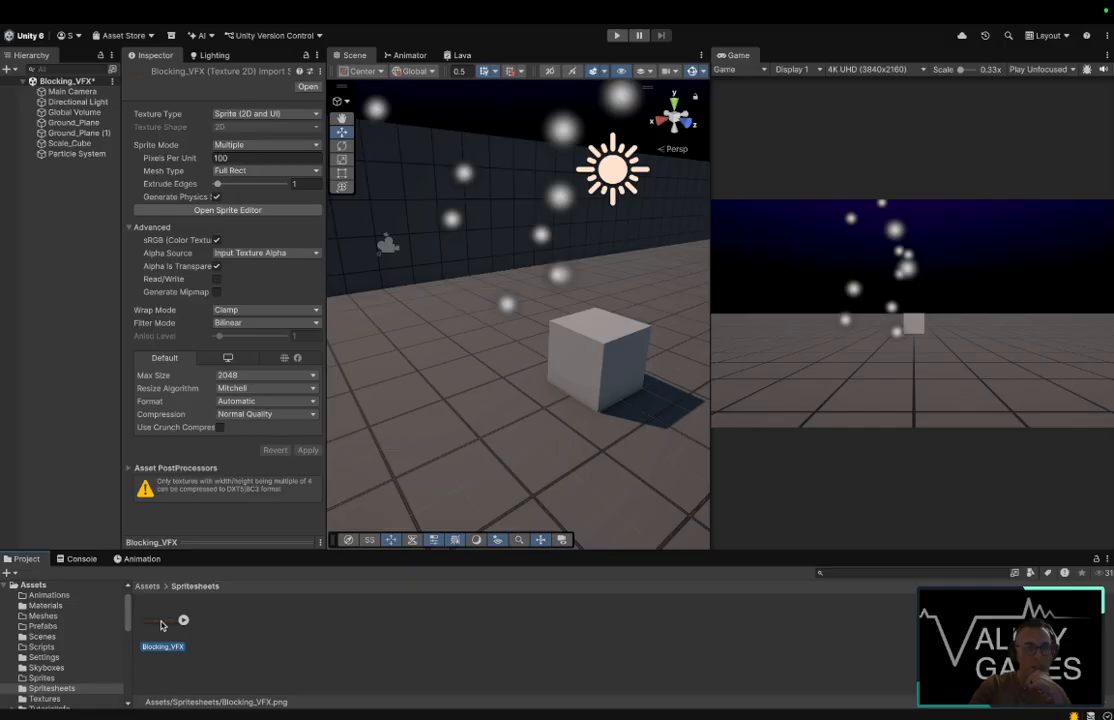
right_click(161, 623)
mouse_move(285, 346)
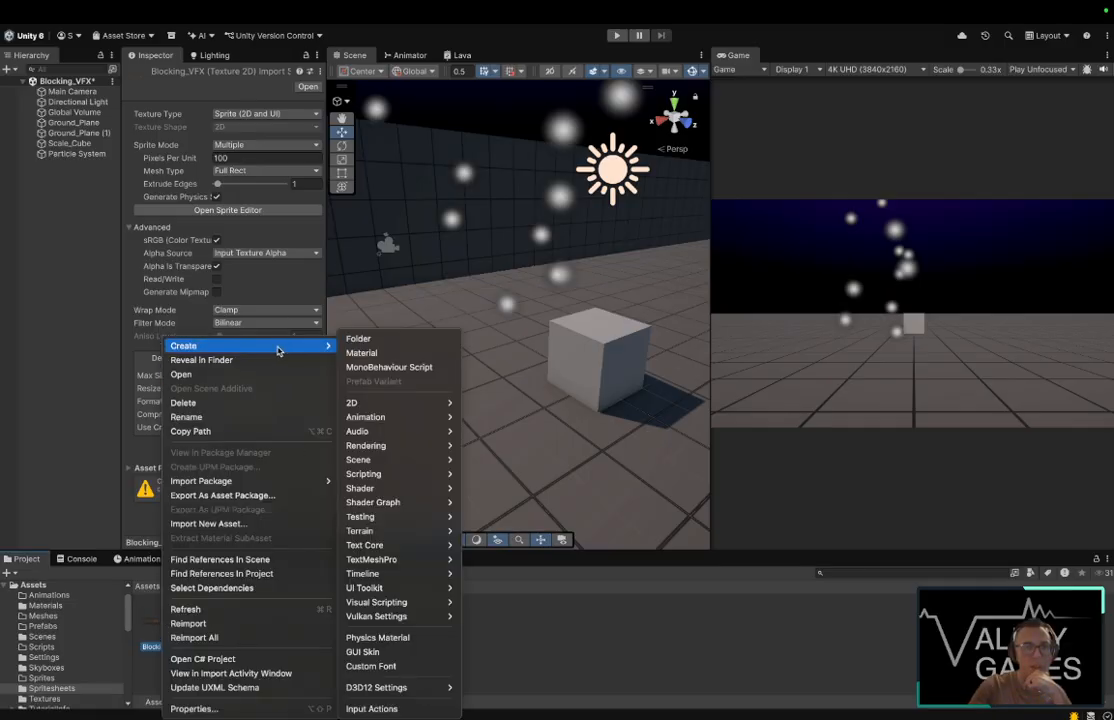
left_click(378, 354)
type("Blocking_V")
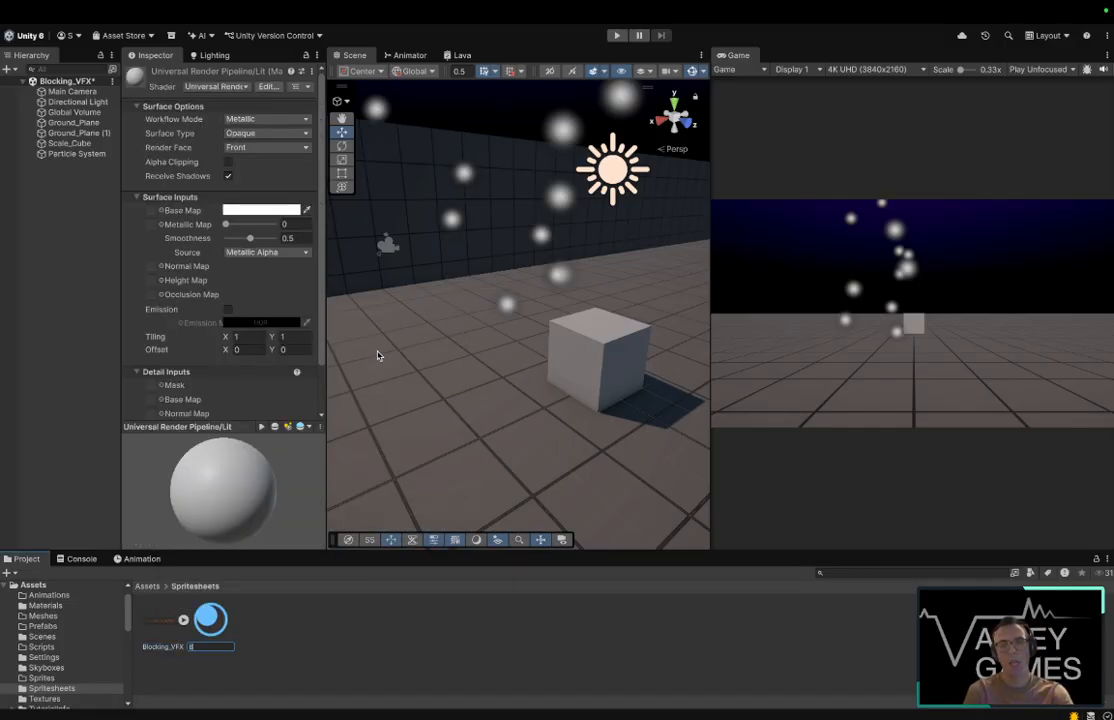
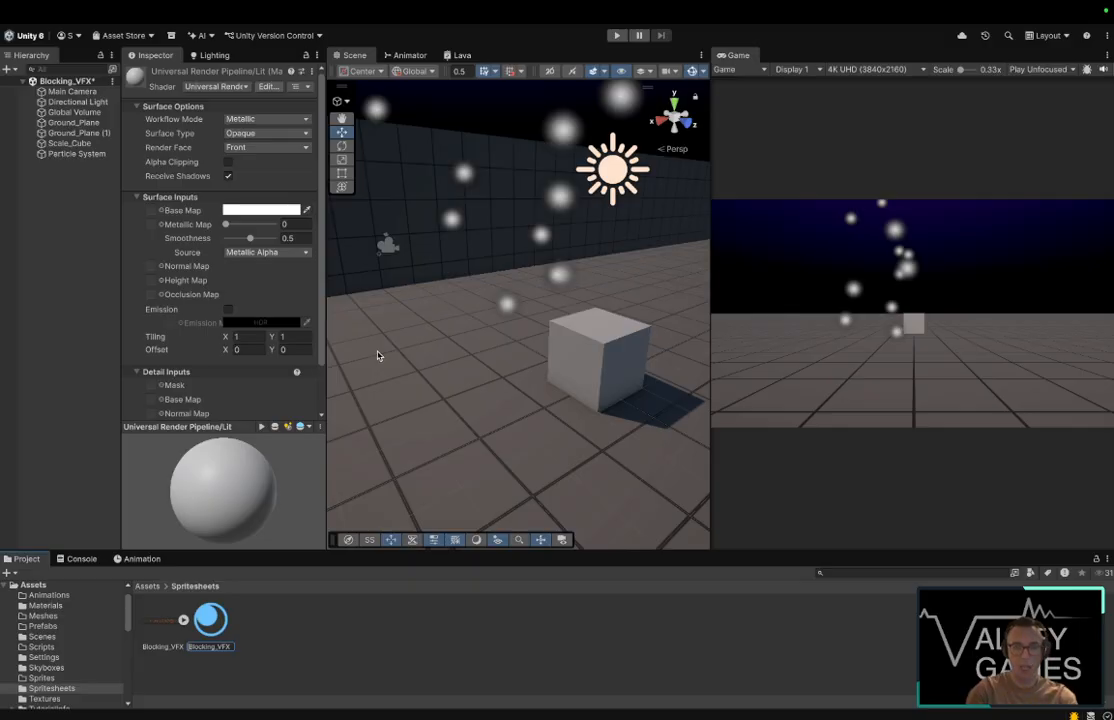
Step: Name the new material Orange_Ring_&_Sparks_Blocking_VFX
type("Iron")
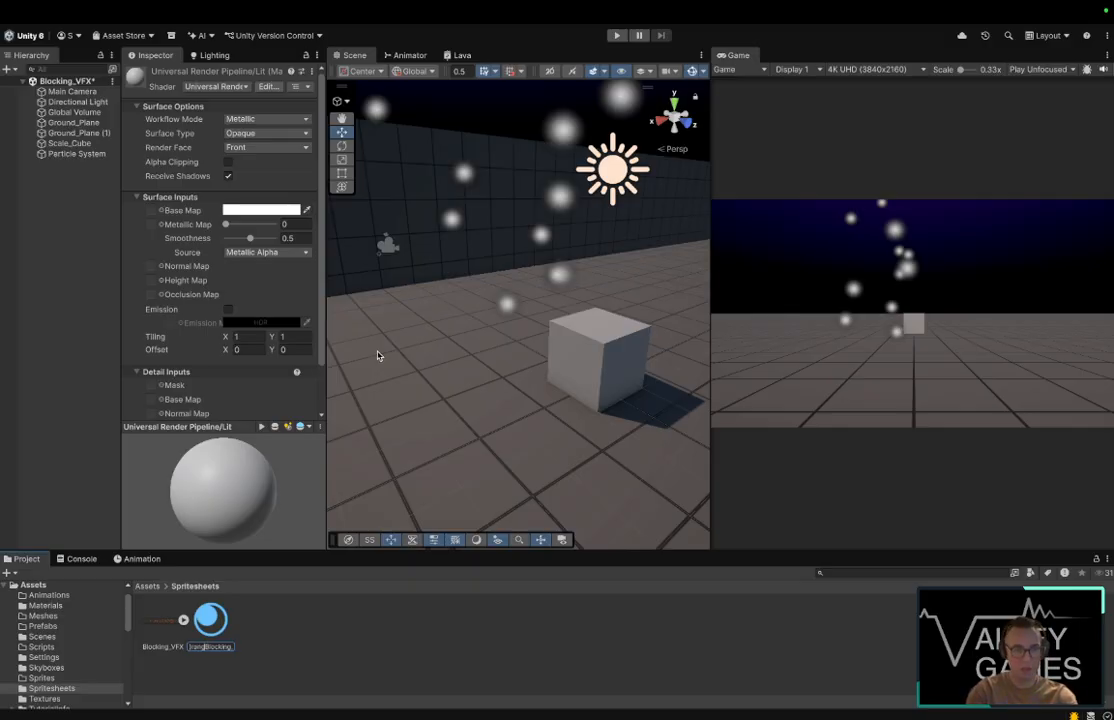
key("BackSpace")
key("BackSpace")
key("BackSpace")
key("BackSpace")
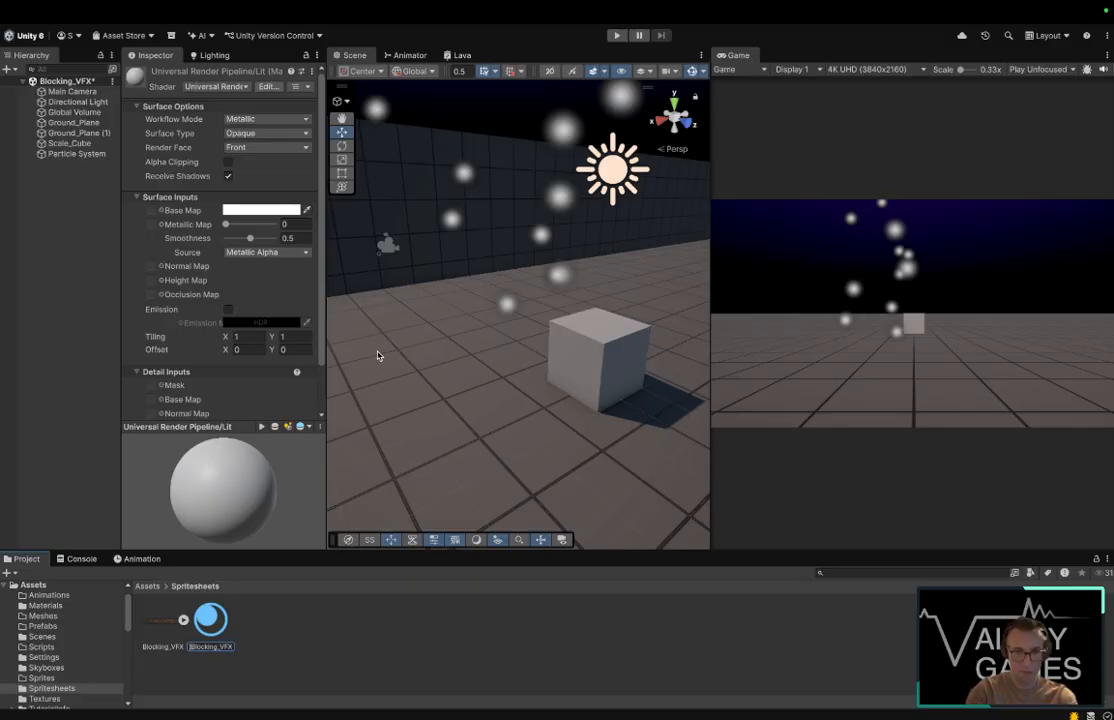
type("Orange")
type("_Ring_&_")
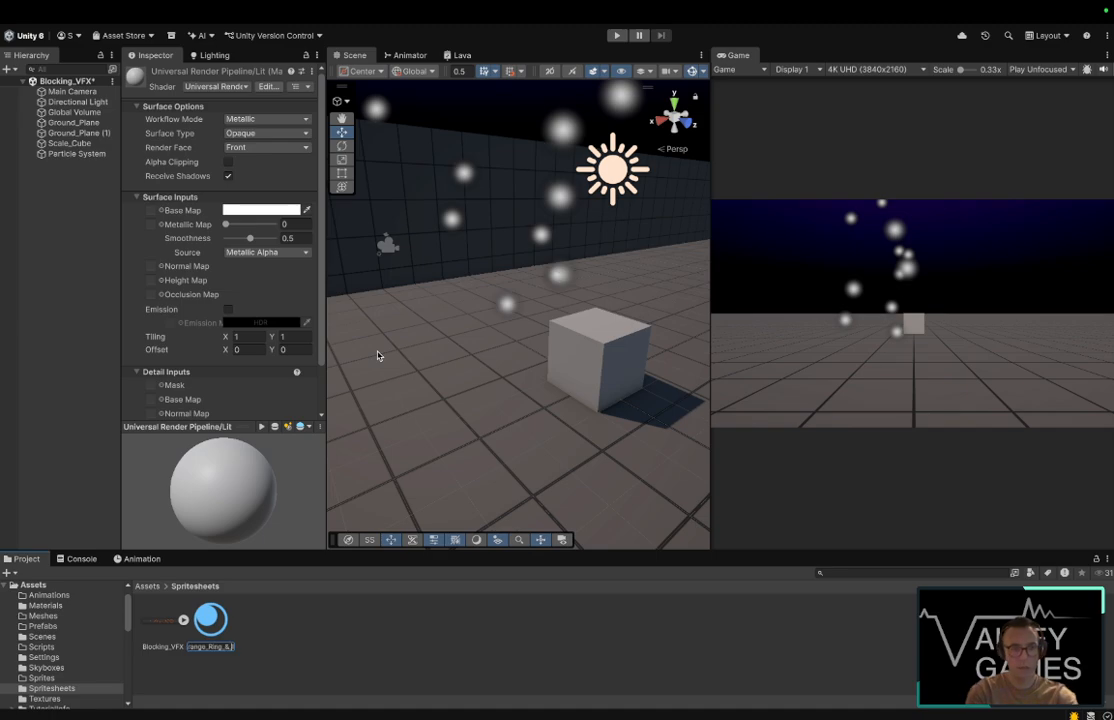
type("Spark")
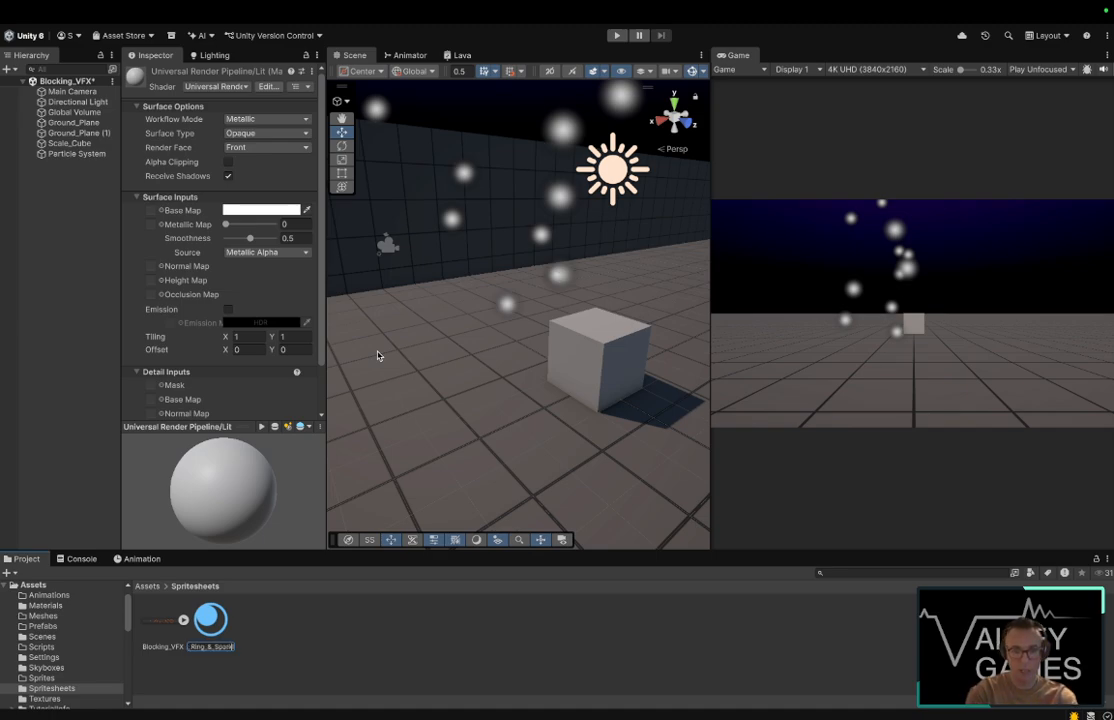
type("l")
type("s_")
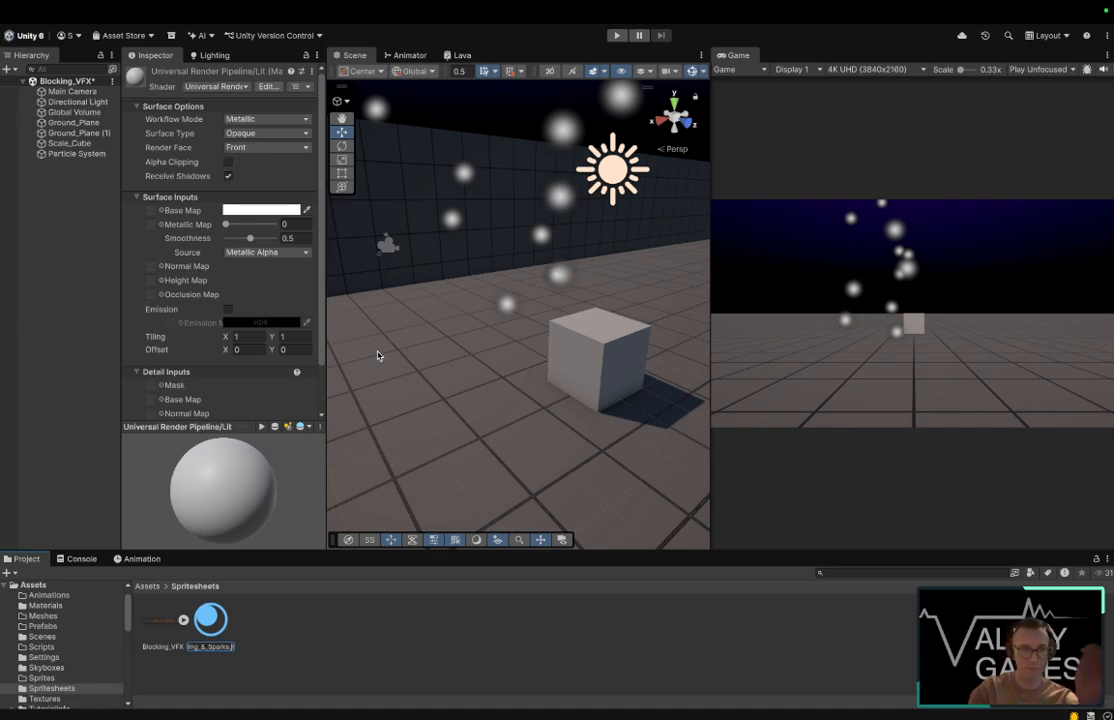
type("Blocking_VFX")
key("Return")
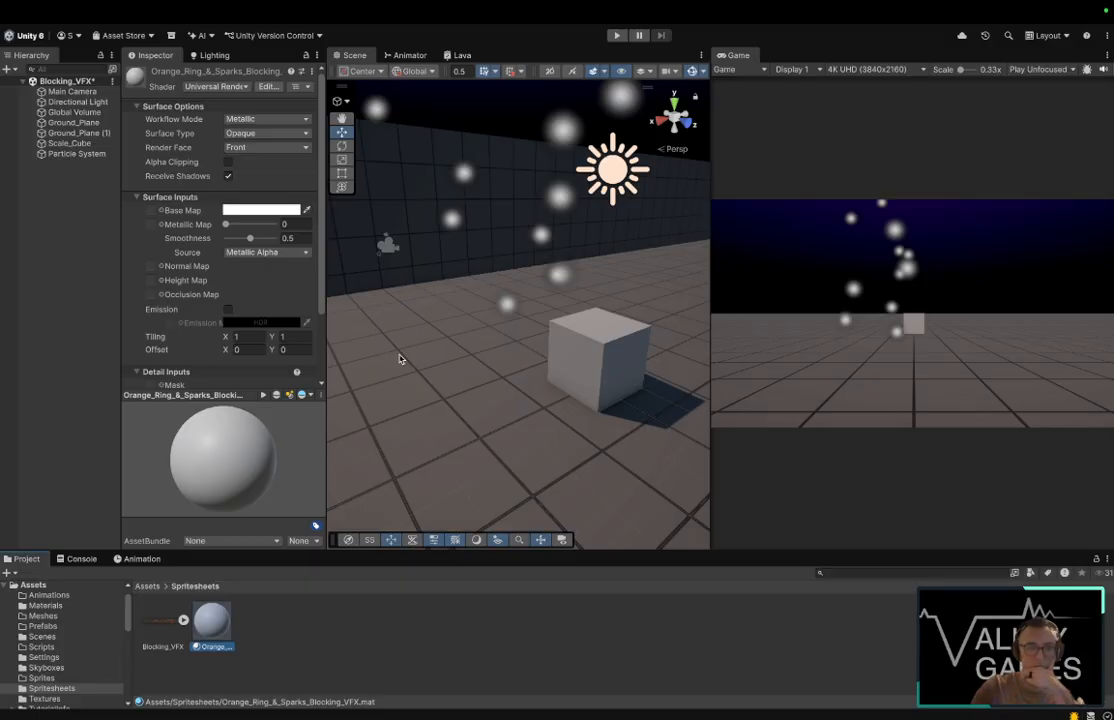
Step: Assign the Blocking_VFX sprite sheet as the material's Base Map and set its Workflow Mode to Specular
scroll(170, 180, "down", 2)
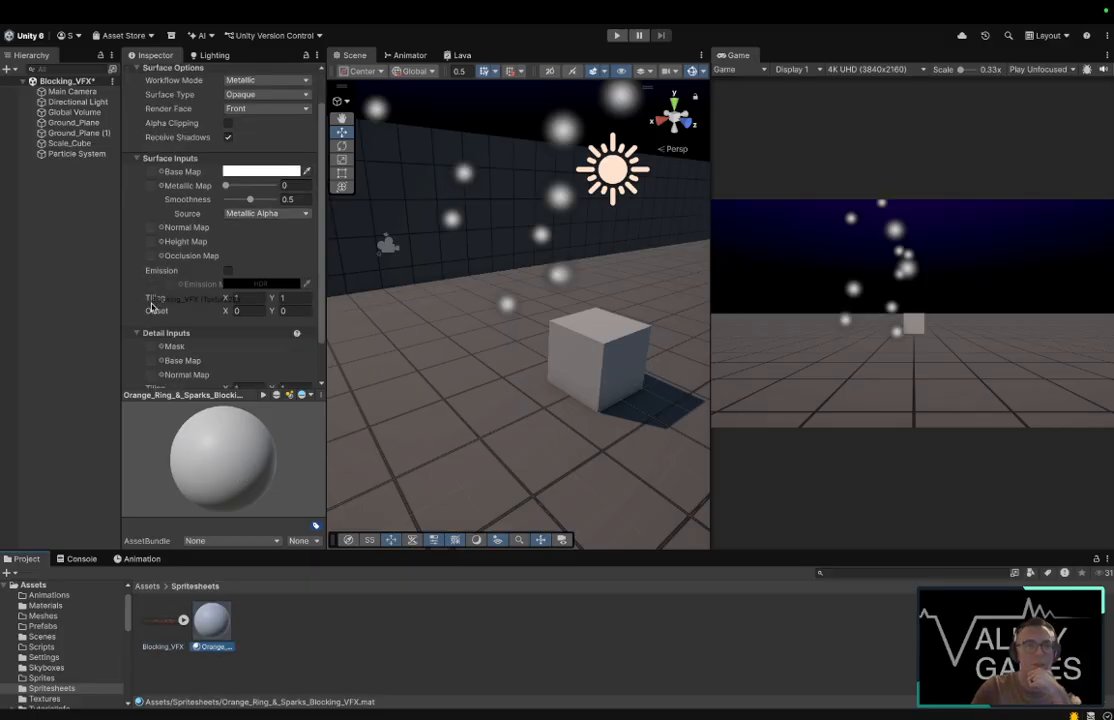
left_click_drag(152, 172, 152, 172)
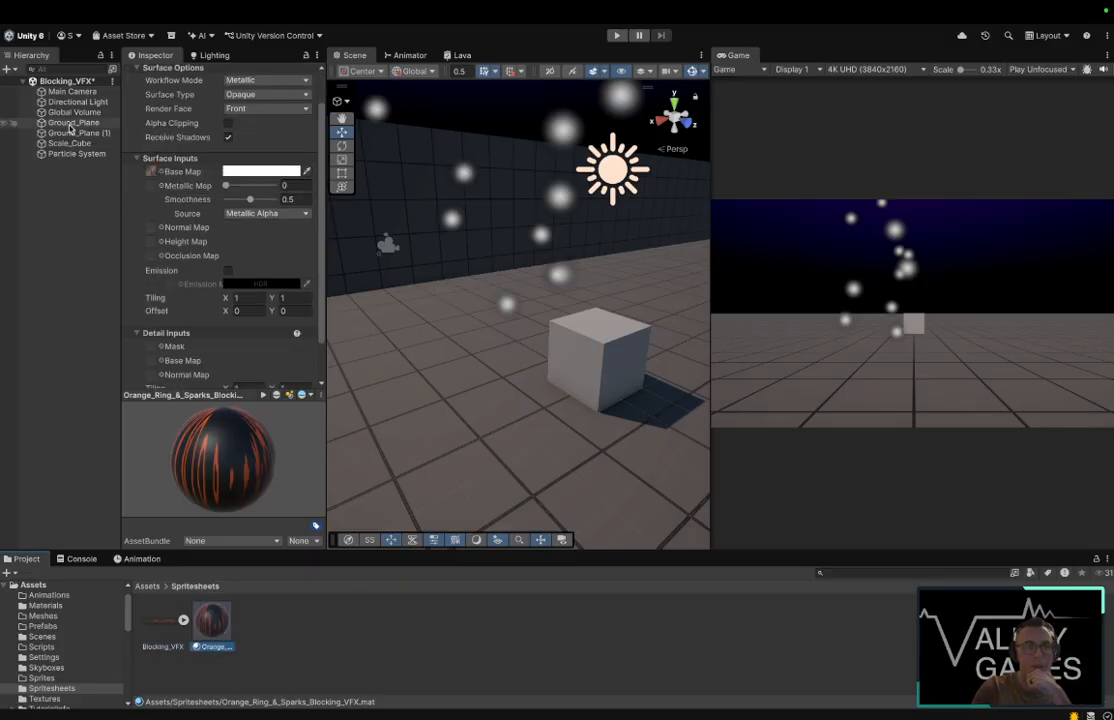
left_click(273, 80)
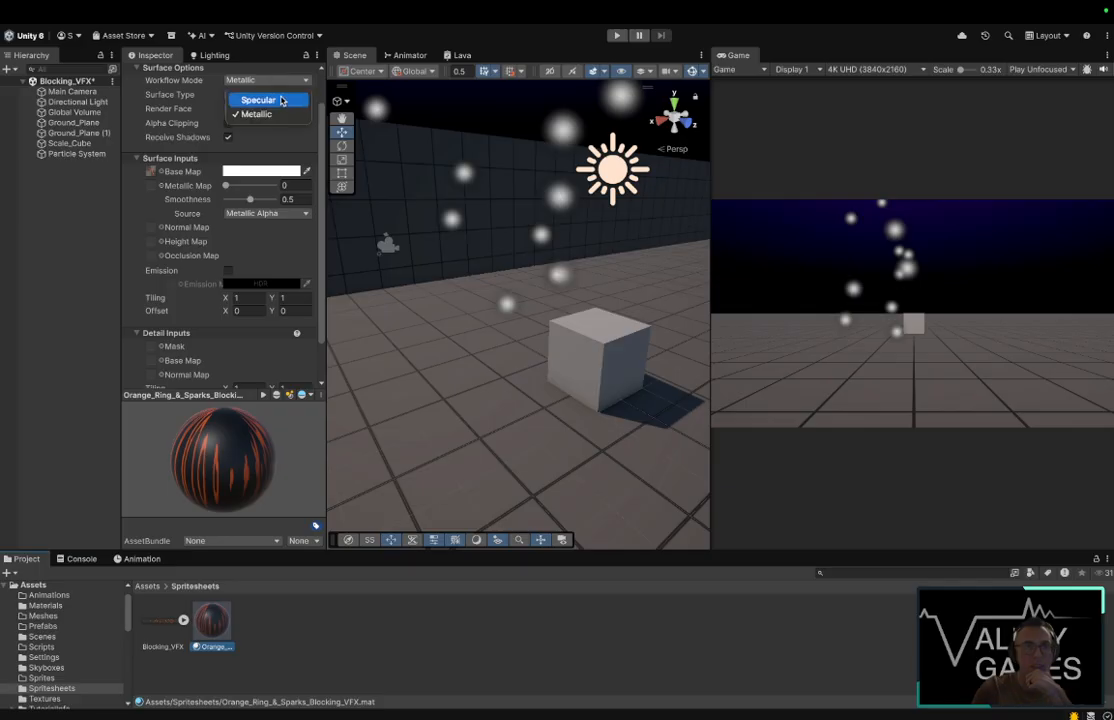
left_click(283, 104)
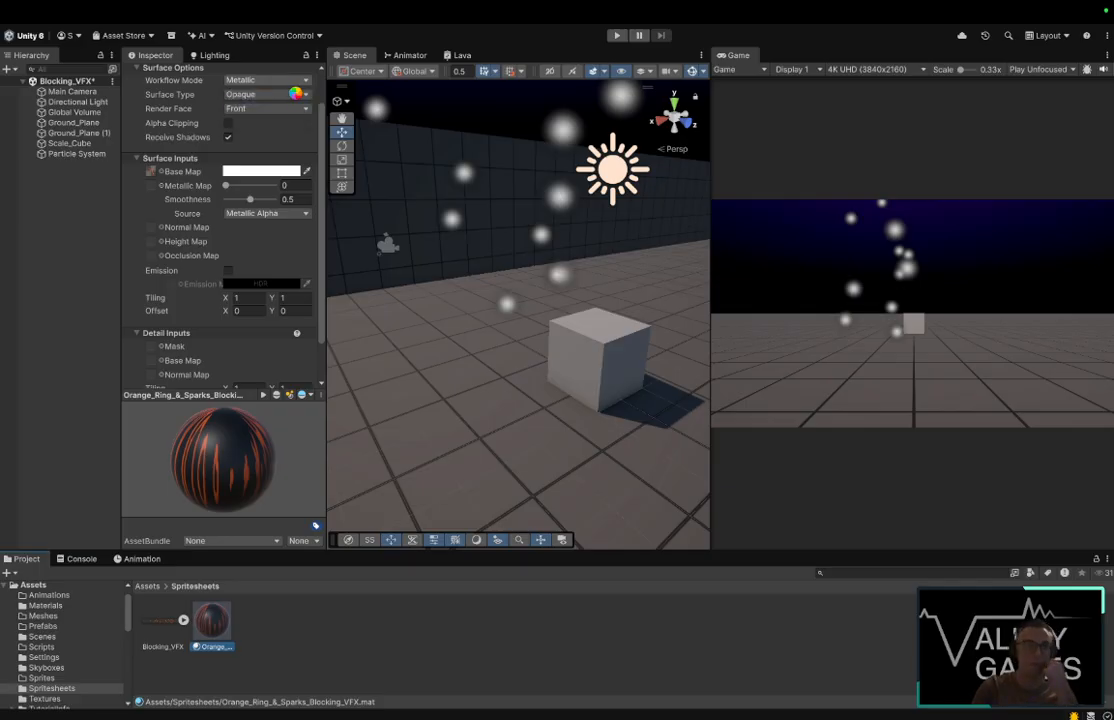
Step: Make the material's surface Transparent with Preserve Specular off, Render Face set to Both and Alpha Clipping on
left_click(296, 95)
left_click(292, 132)
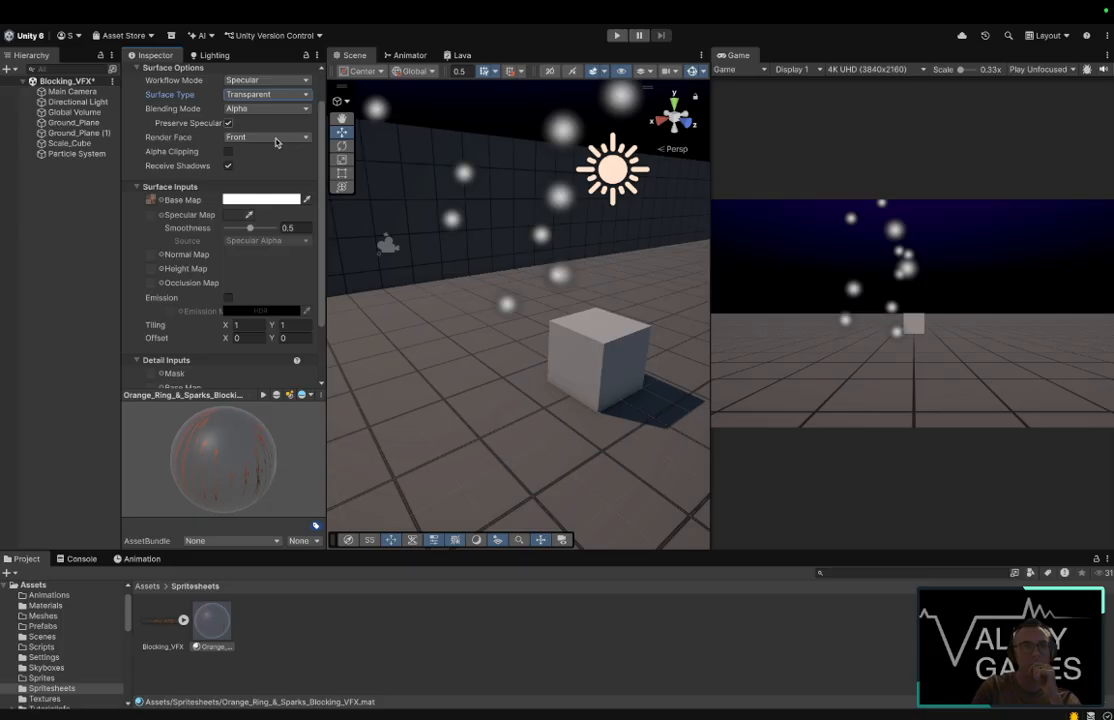
left_click(274, 138)
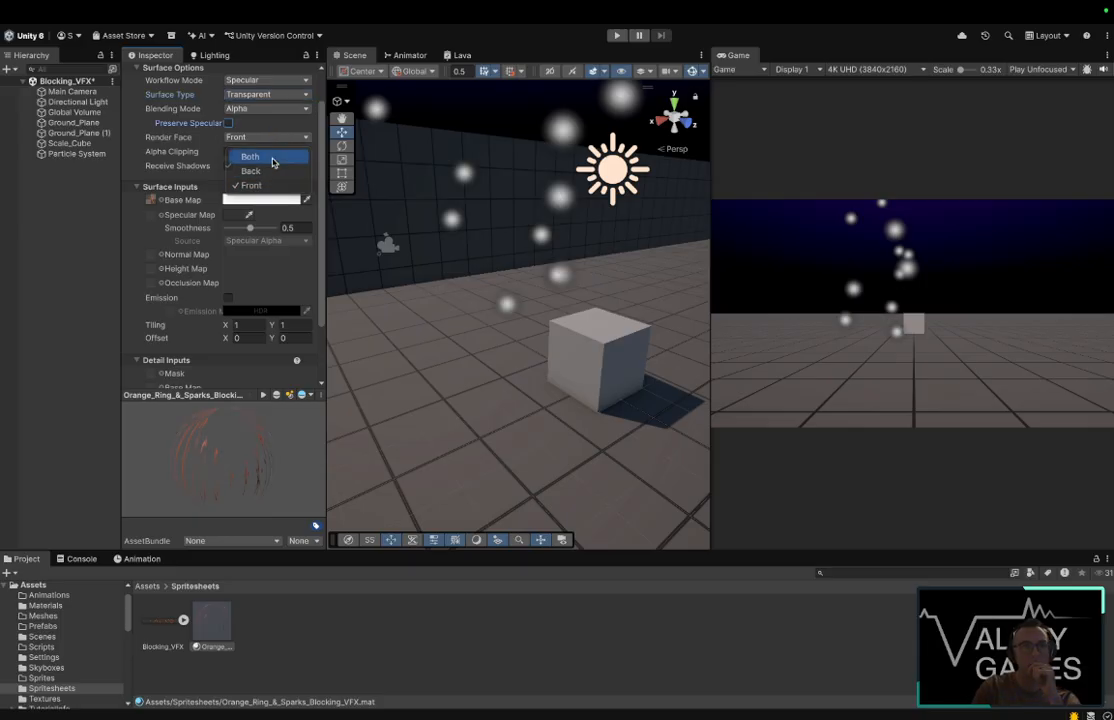
left_click(273, 162)
scroll(239, 142, "down", 2)
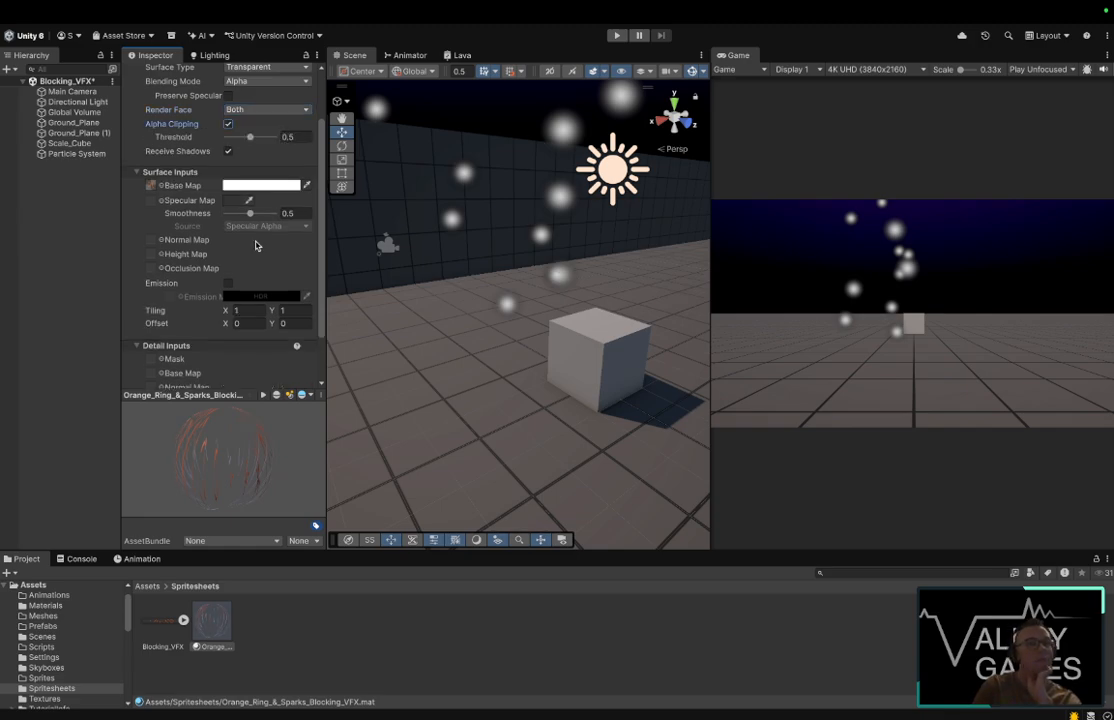
Step: Enable the material's Emission with an orange HDR color of RGB 255, 87, 0 and raise its intensity by two +1 steps
scroll(256, 243, "down", 3)
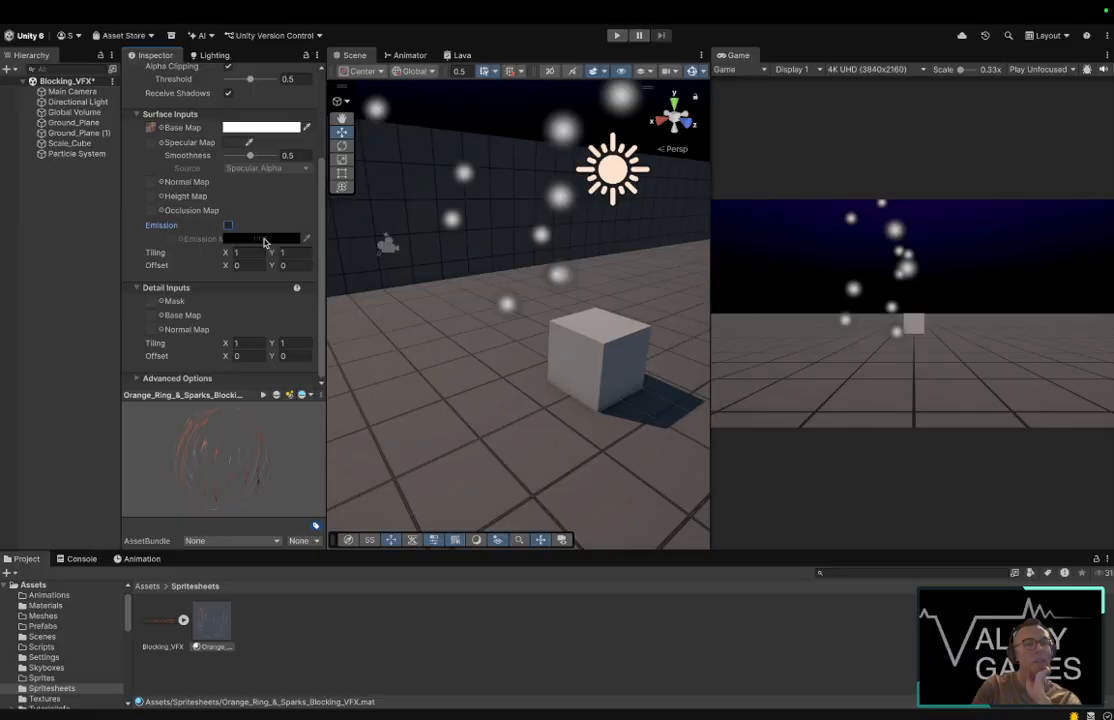
left_click(228, 225)
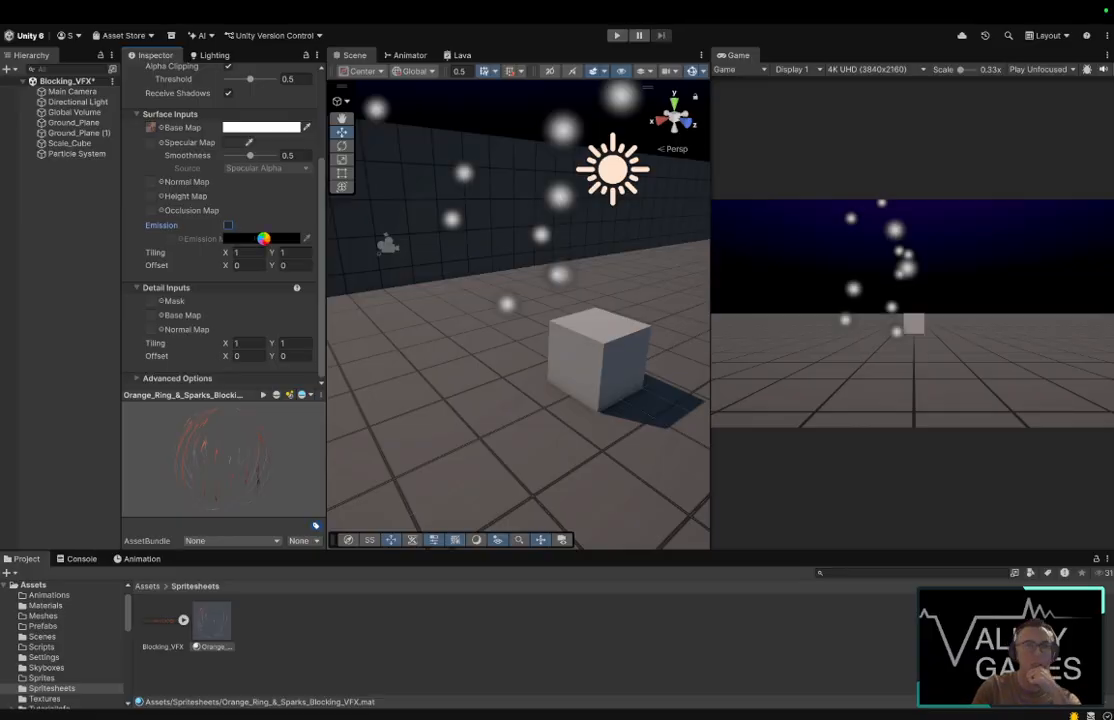
left_click(255, 238)
left_click(365, 324)
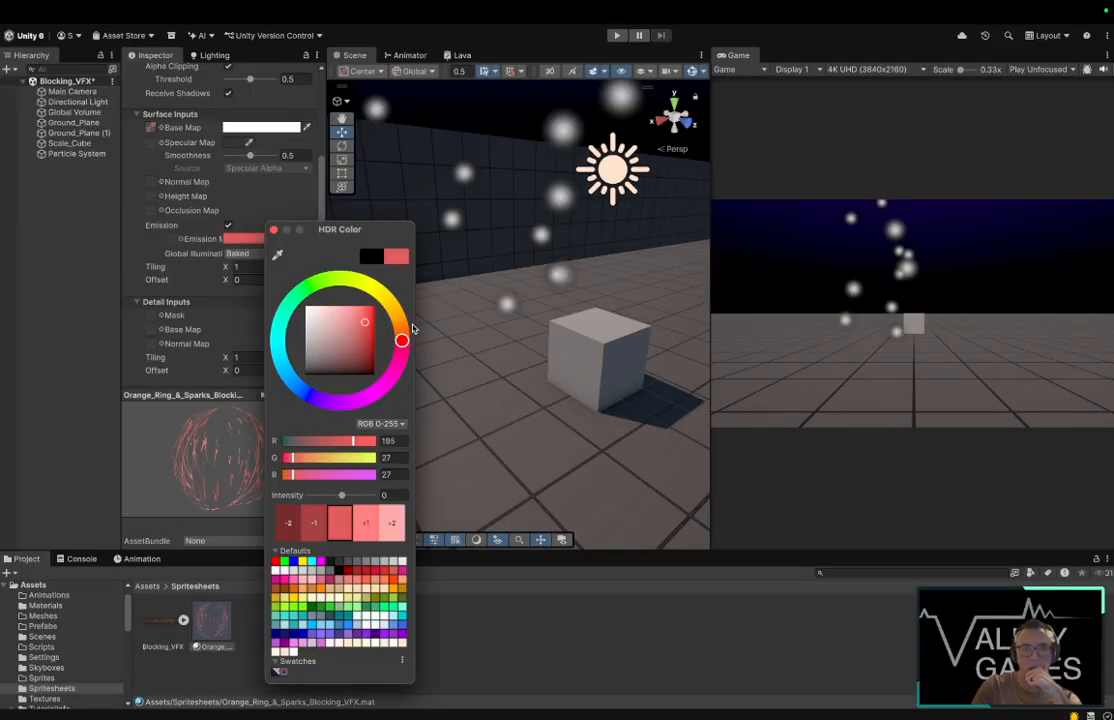
left_click_drag(402, 338, 376, 305)
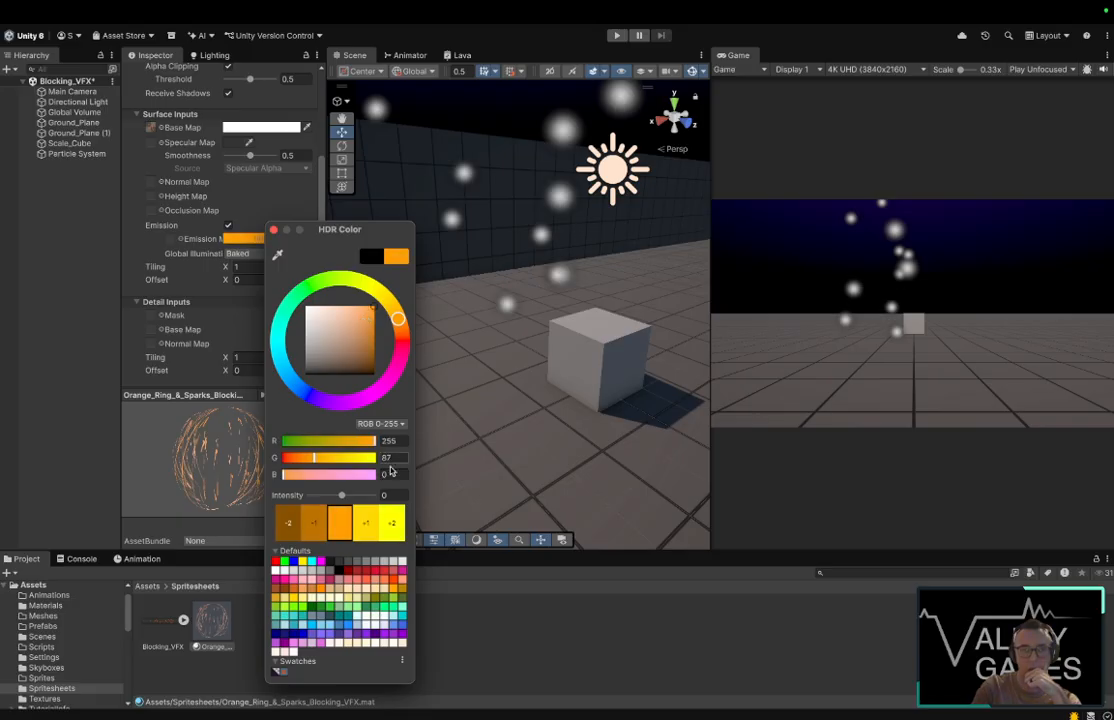
left_click(368, 520)
left_click(368, 520)
left_click(272, 230)
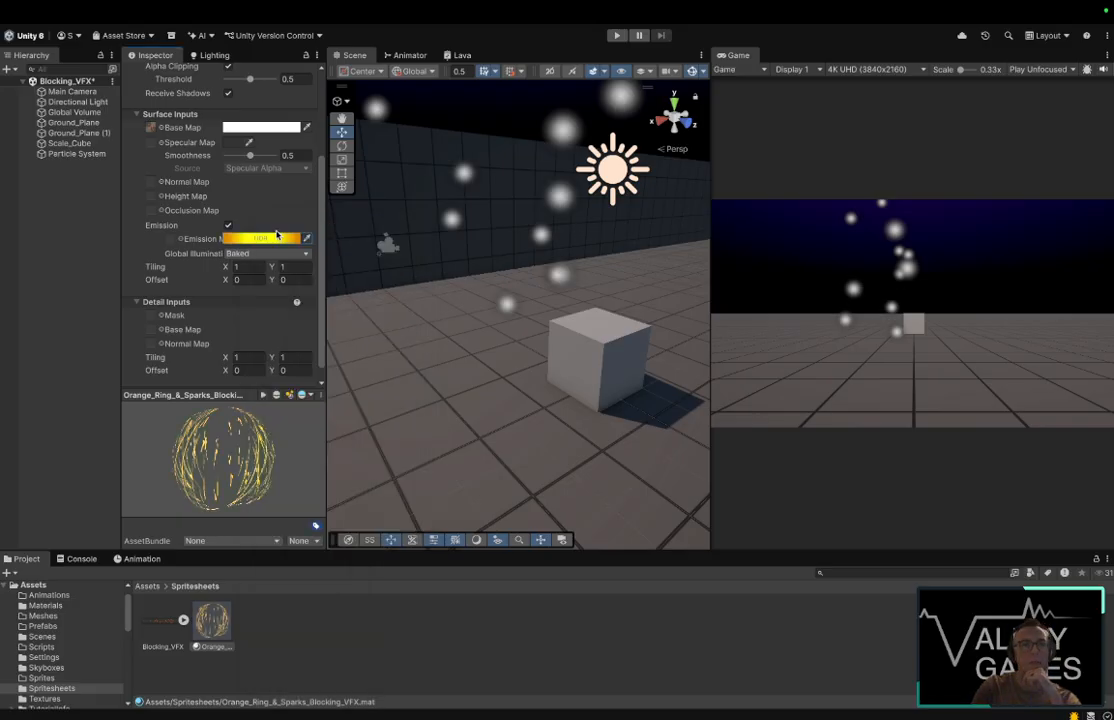
Step: Rename the Particle System object in the hierarchy as Orange_Ring_&_Sparks_Blocking_VFX
left_click(77, 153)
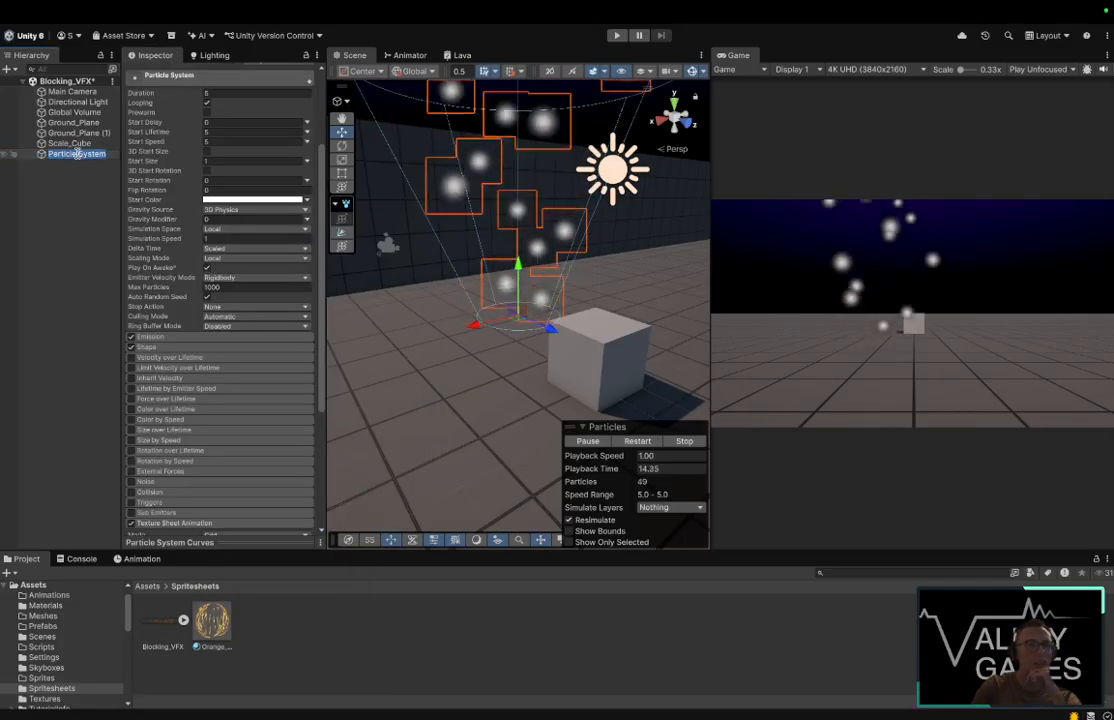
left_click(77, 153)
type("Blocking")
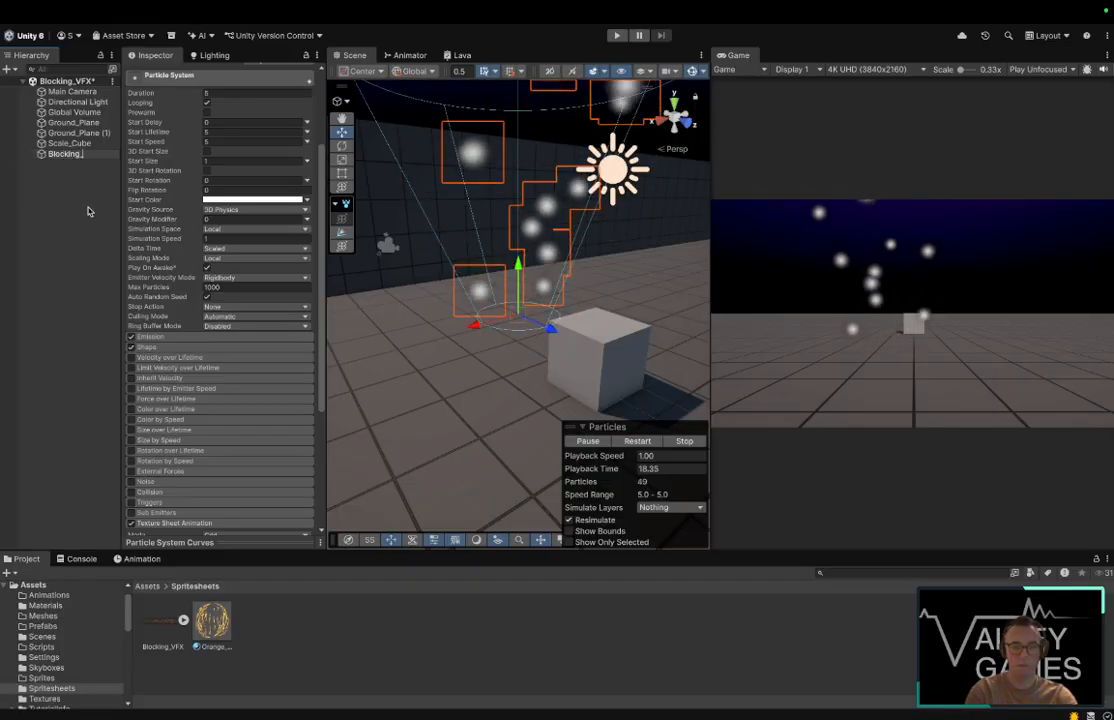
type("_VFX")
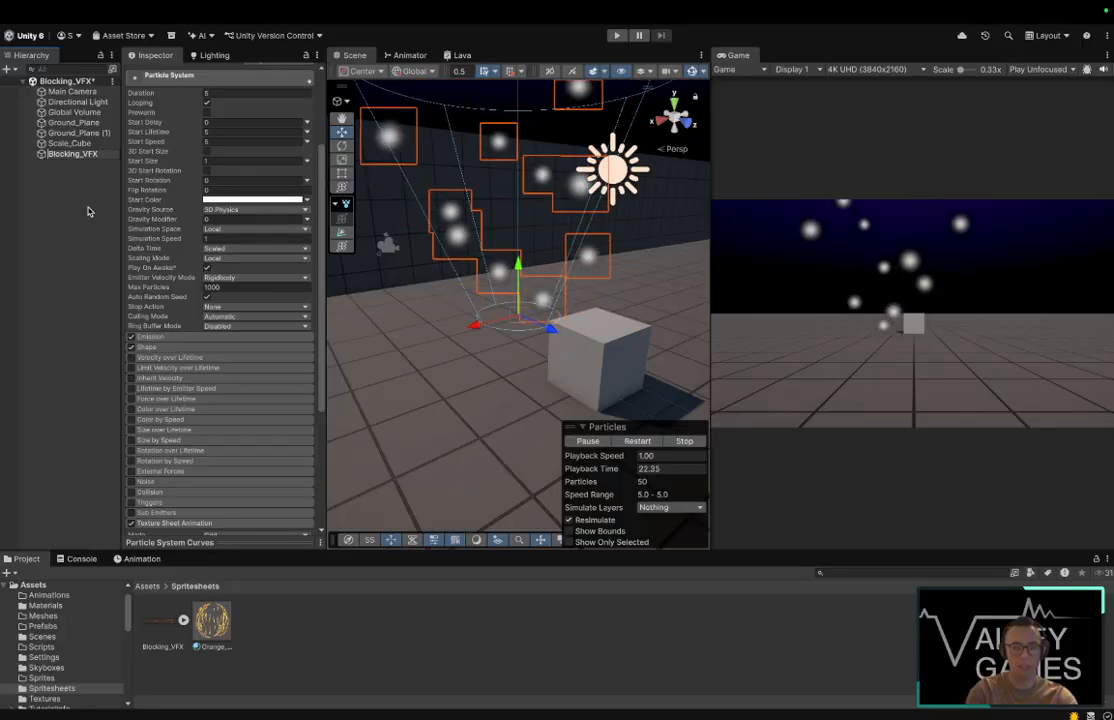
key("Home")
type("Orange_Ring")
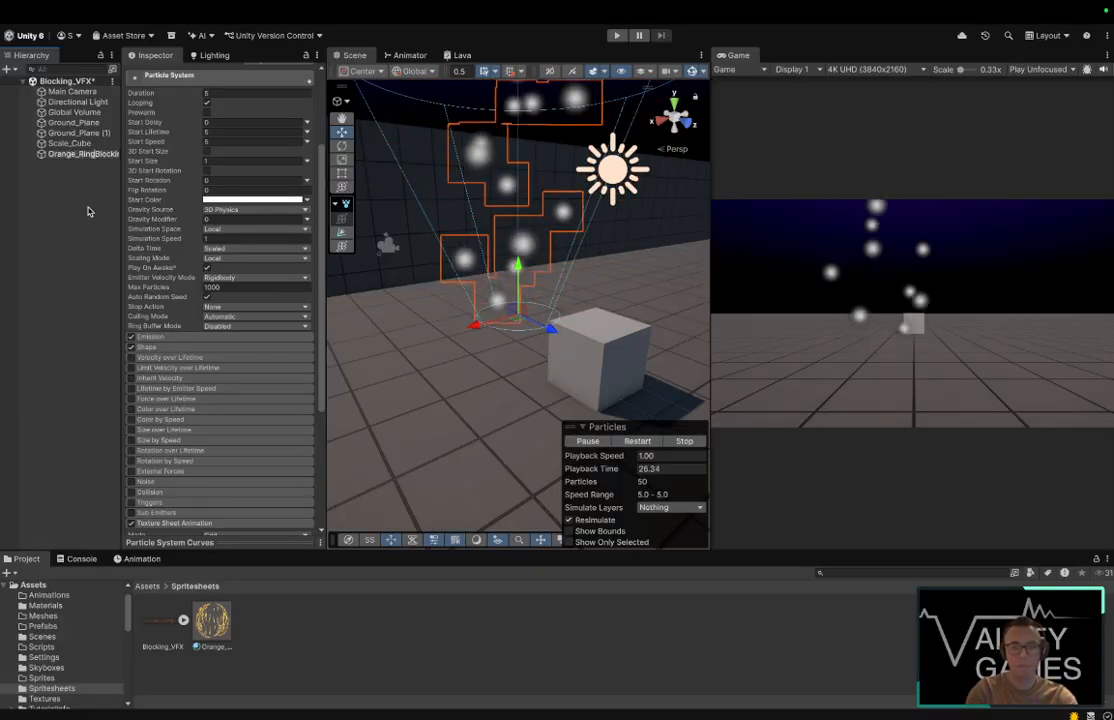
type("_&_S")
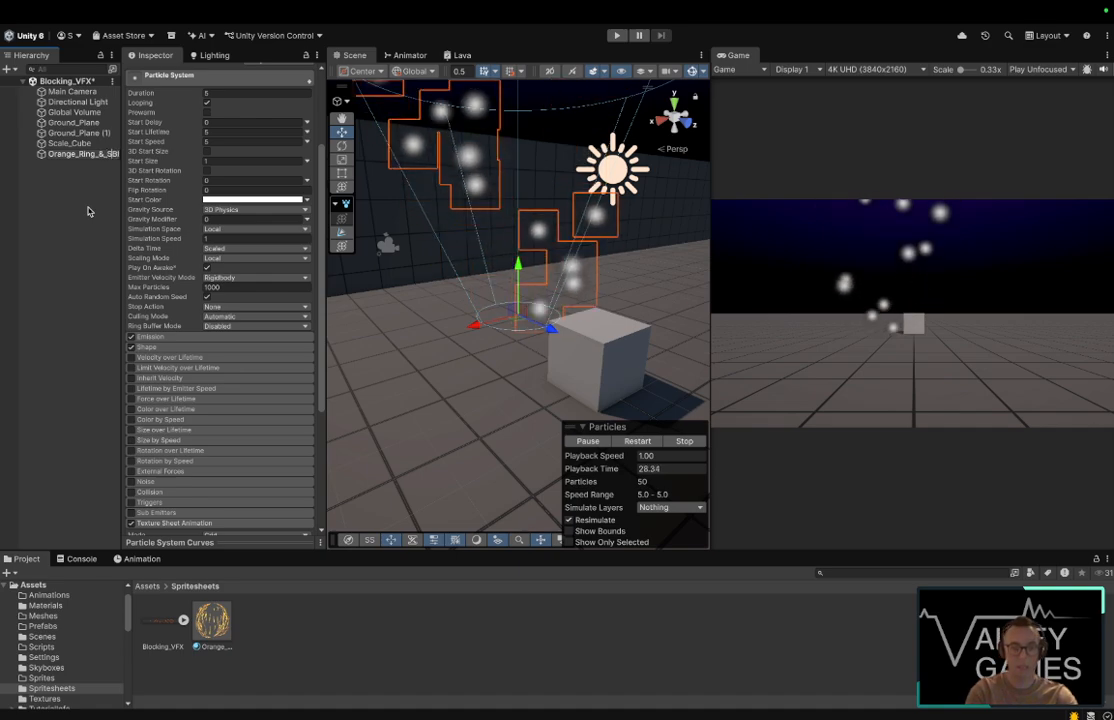
type("parks_")
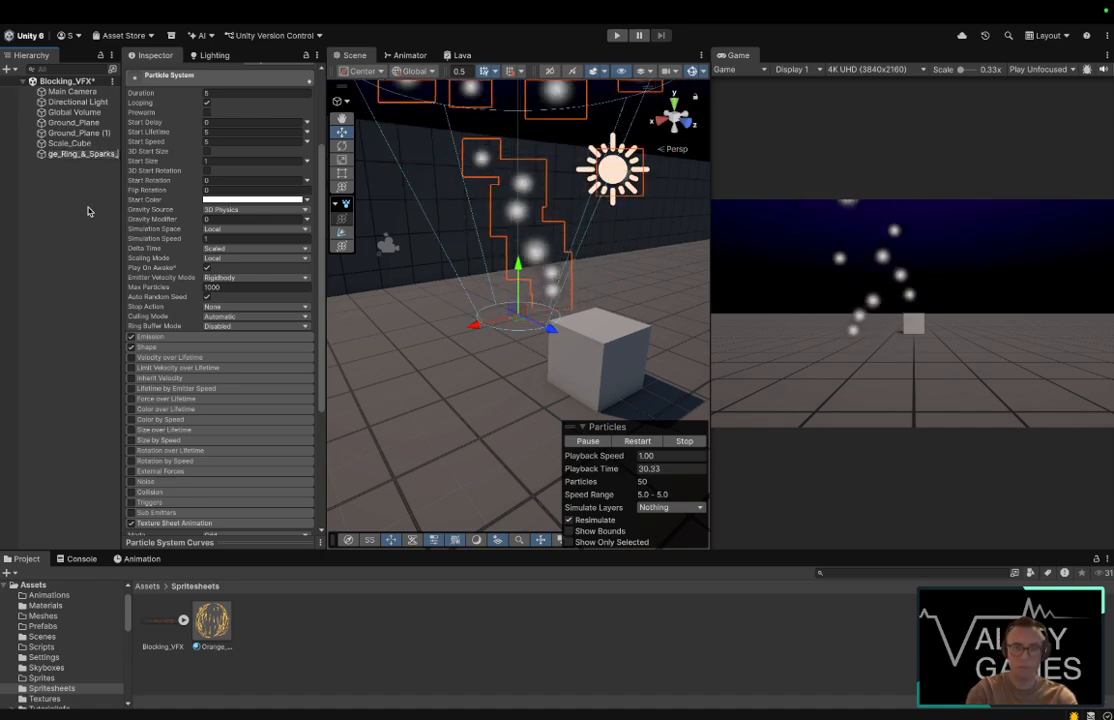
key("Return")
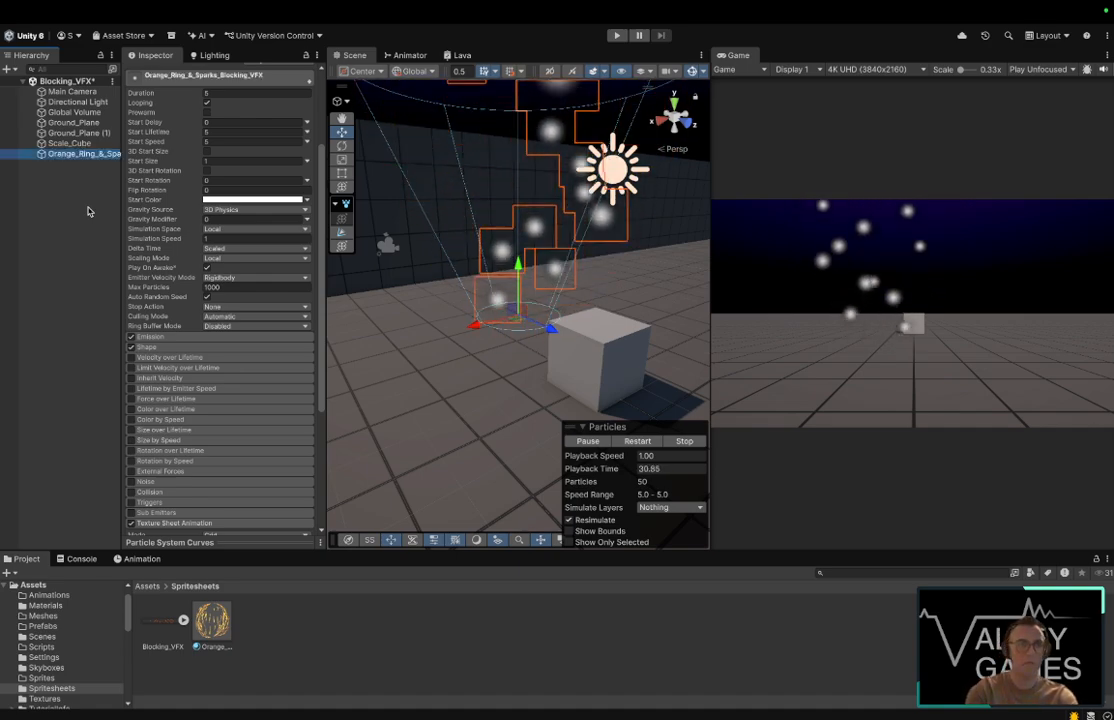
Step: Create an empty parent for the Orange_Ring_&_Sparks_Blocking_VFX object and name it Blocking_VFX
right_click(66, 155)
mouse_move(171, 371)
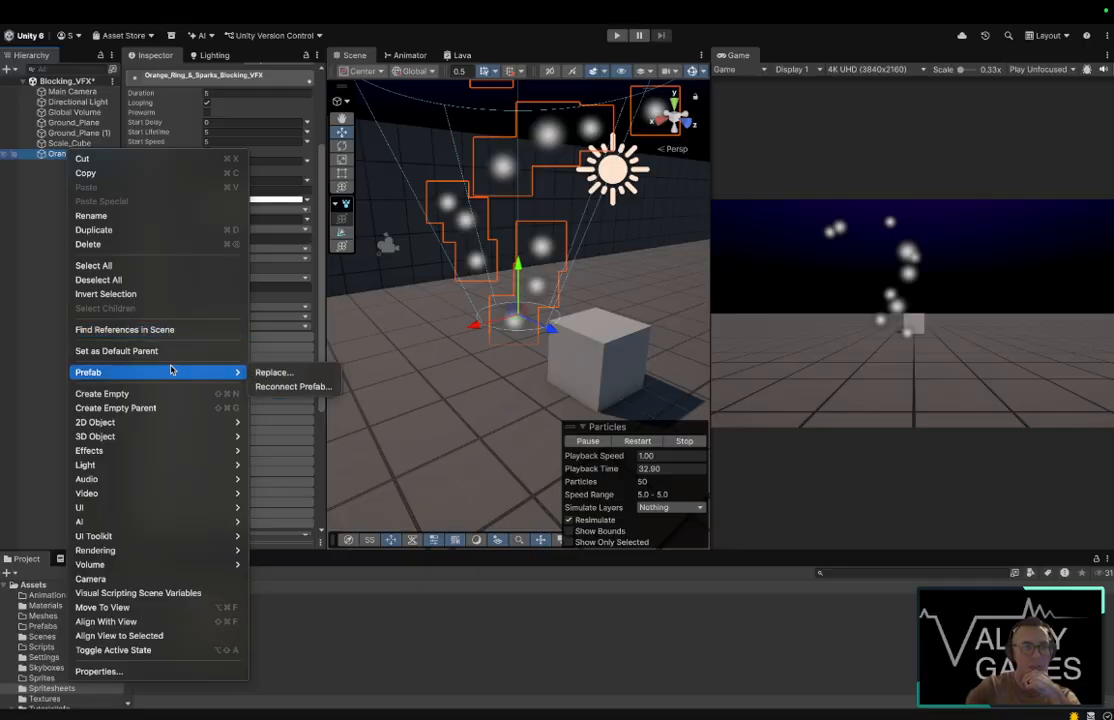
left_click(166, 408)
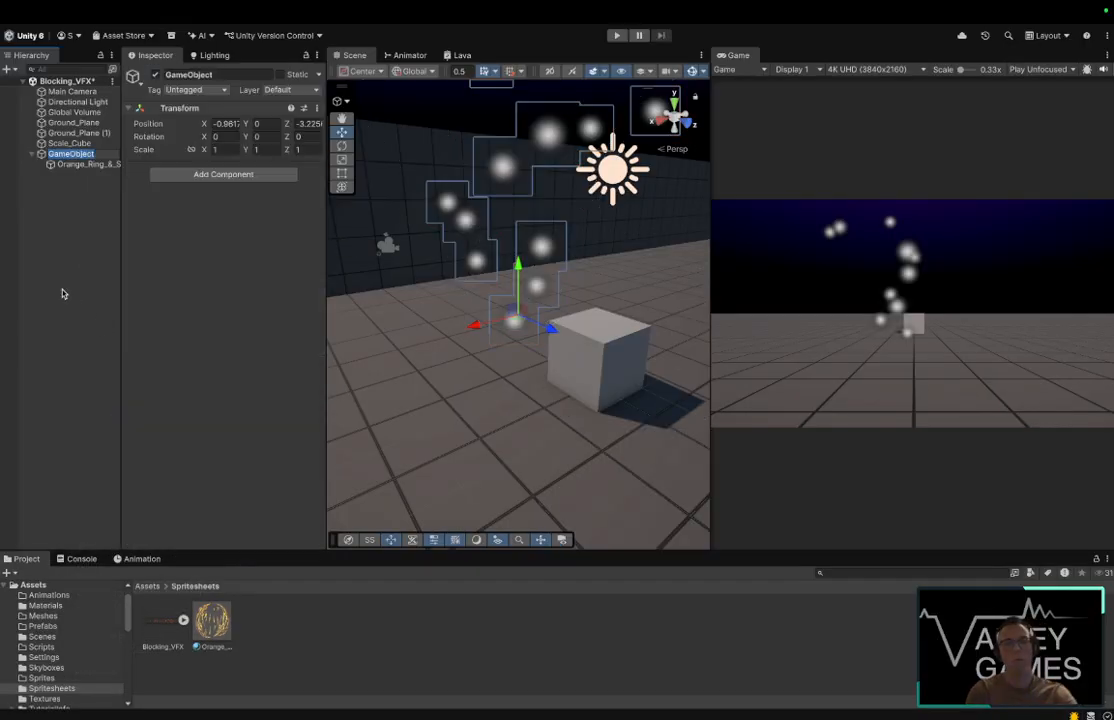
type("Block")
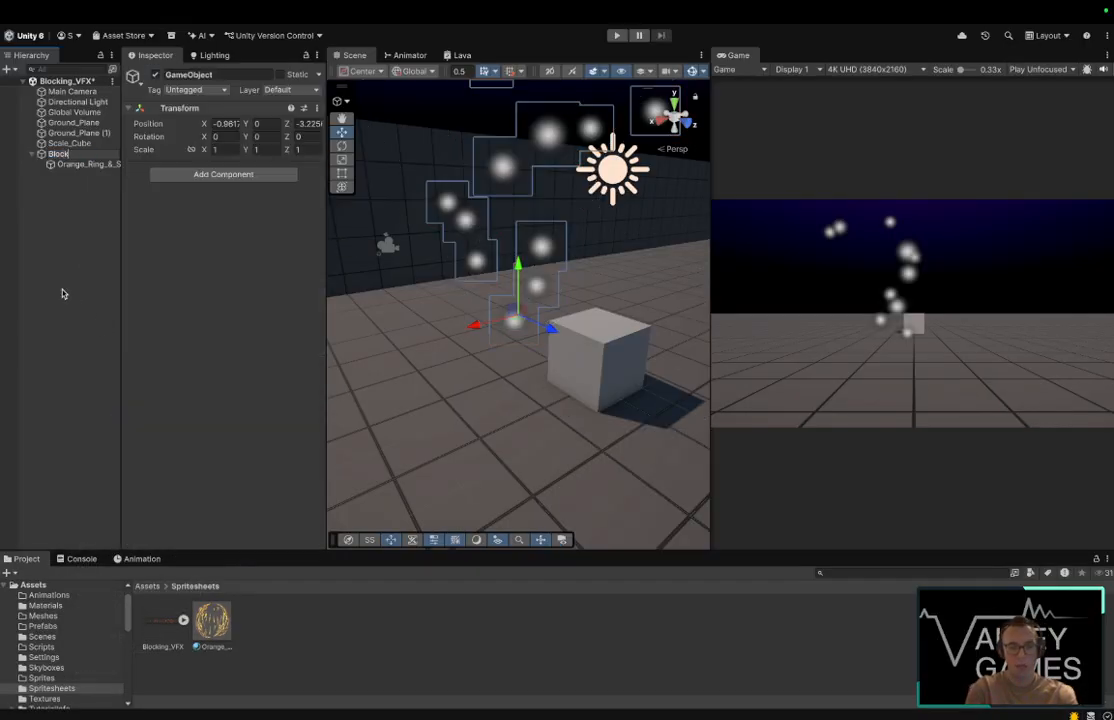
type("ing_VFX")
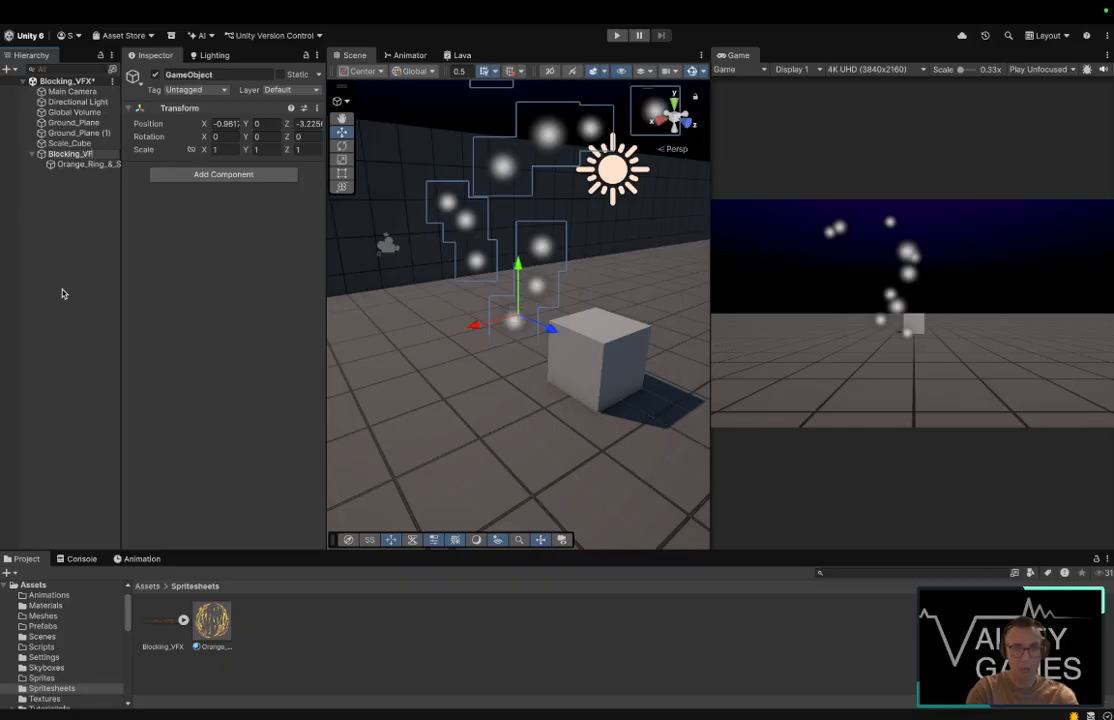
key("Return")
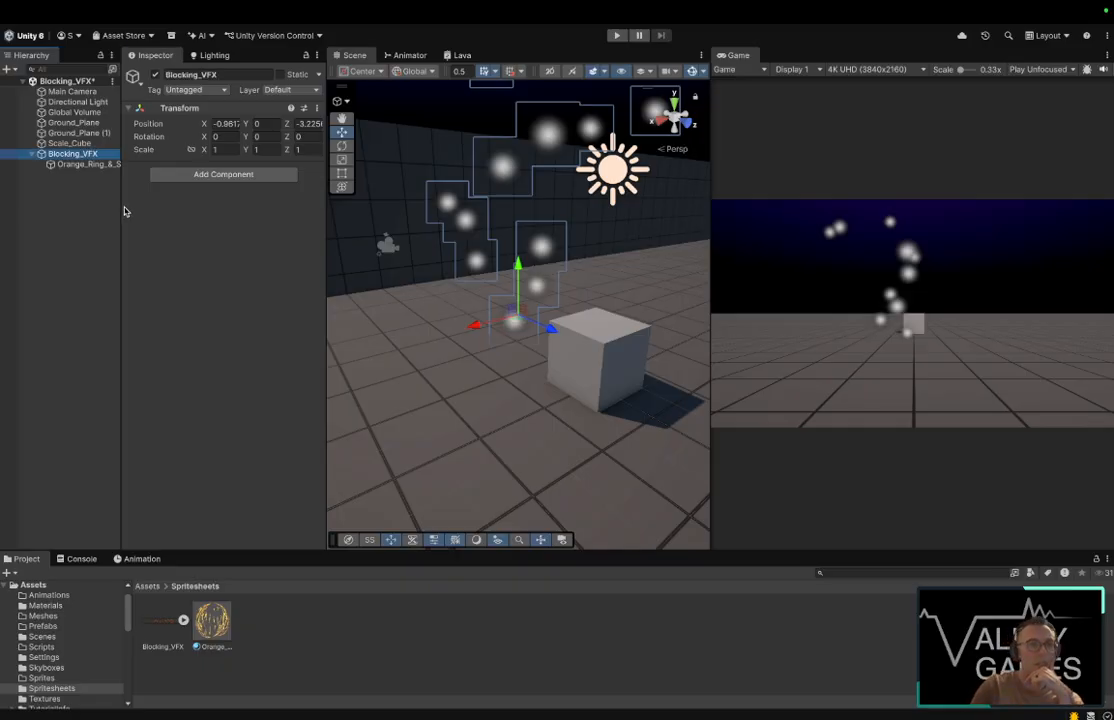
Step: Reset the transform of the child particle system and raise it in the scene to about Y 2.05
mouse_move(124, 211)
left_mouse_down()
mouse_move(212, 208)
mouse_move(109, 209)
left_mouse_up()
left_click(65, 166)
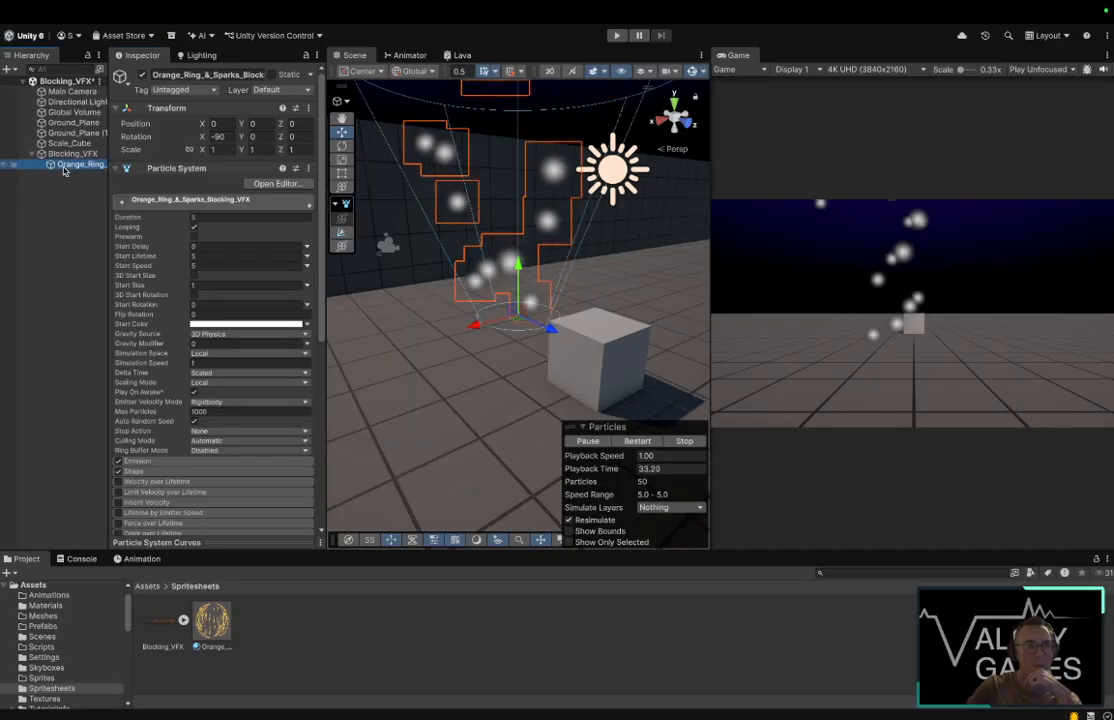
left_click(309, 108)
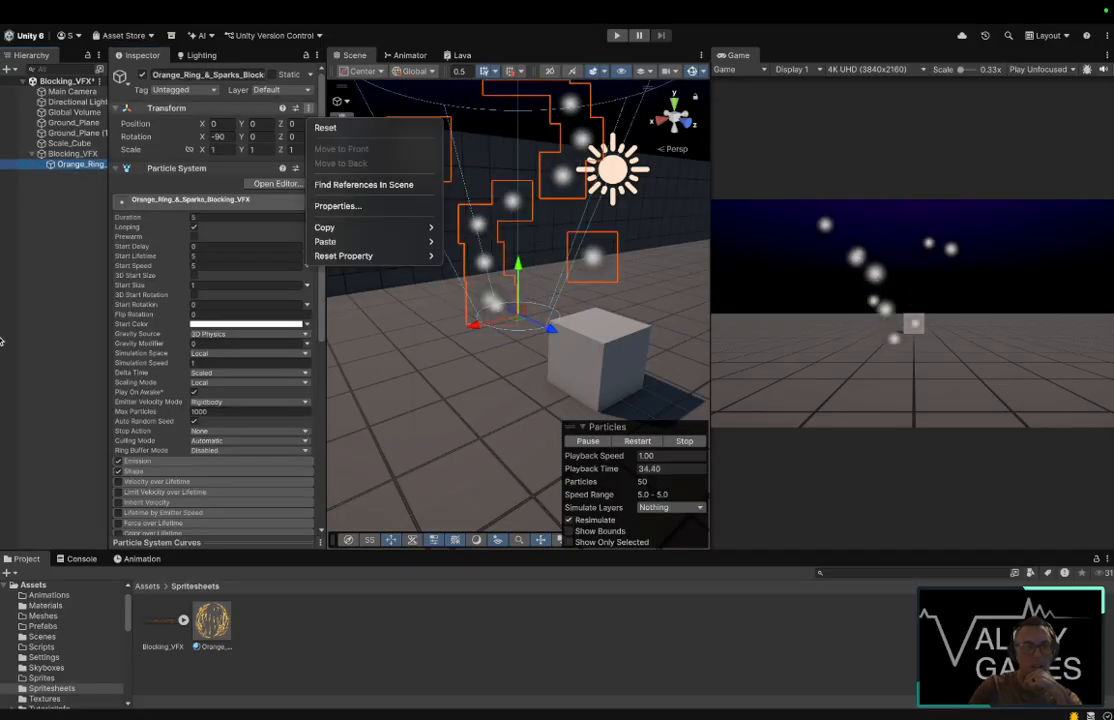
left_click(331, 132)
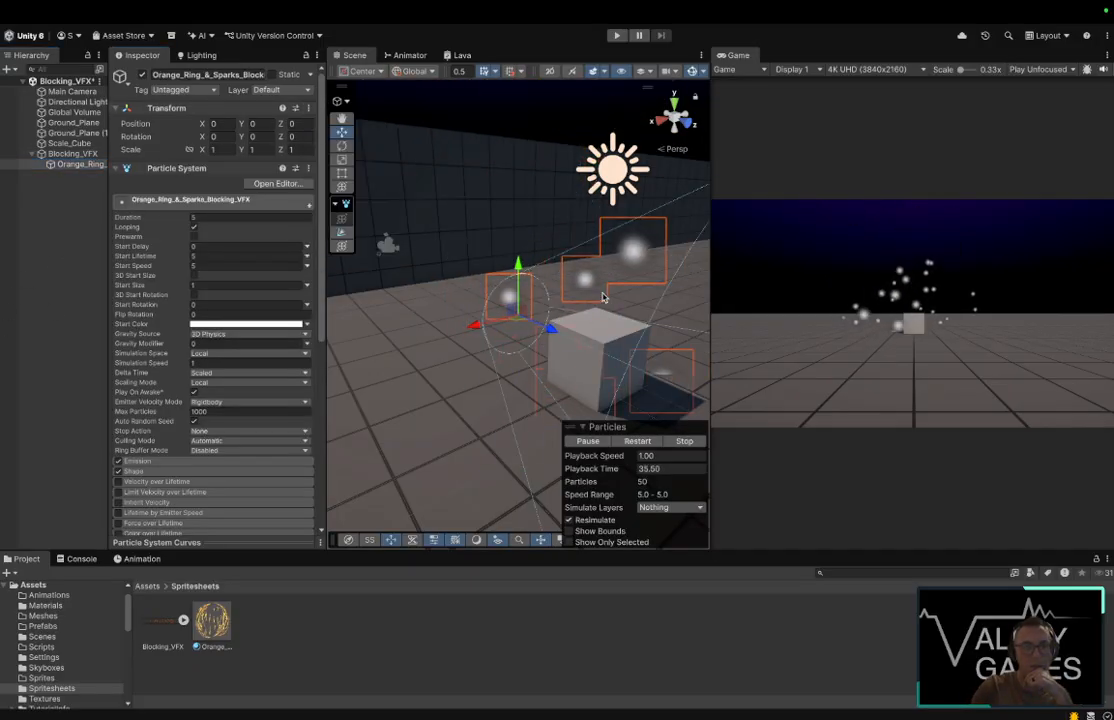
left_click_drag(530, 268, 526, 178)
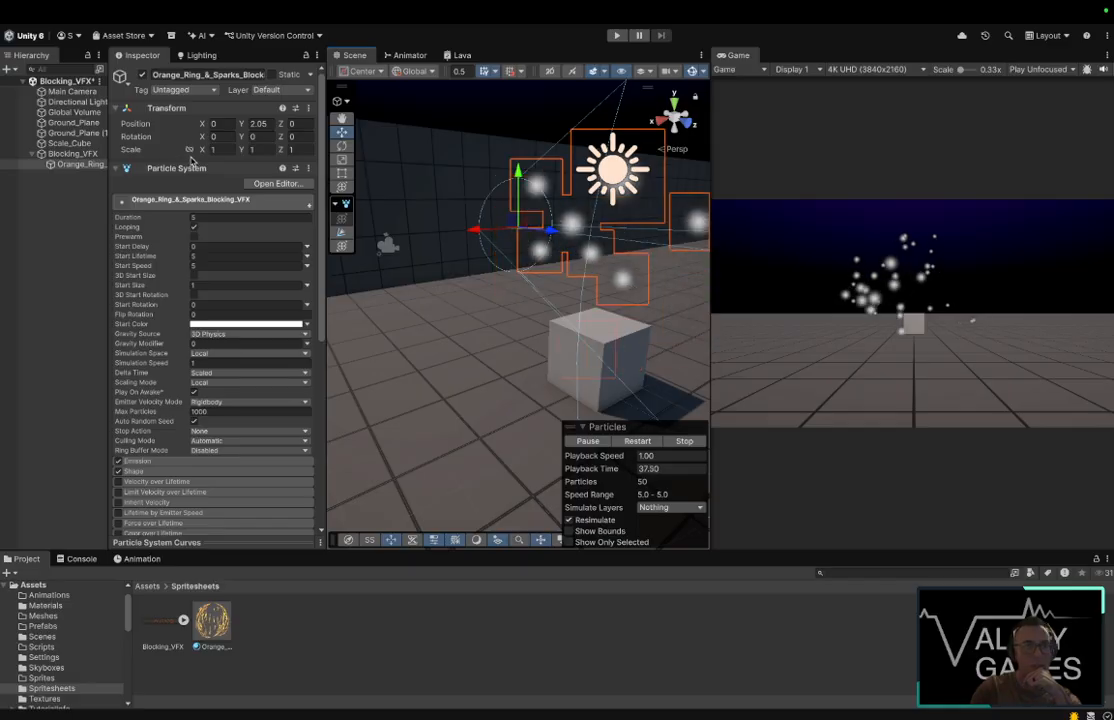
Step: Reset the Blocking_VFX parent's transform, move it to about X 2.16, Y 1.36, and set its X rotation to 0
left_click(75, 154)
left_click(316, 108)
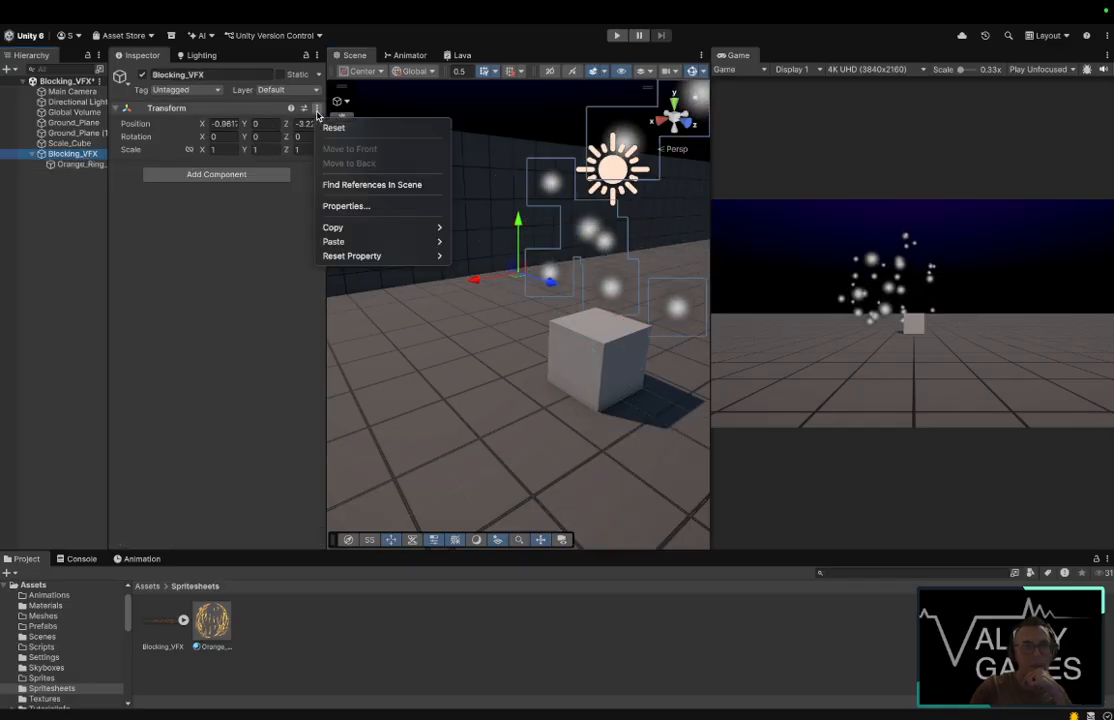
left_click(331, 128)
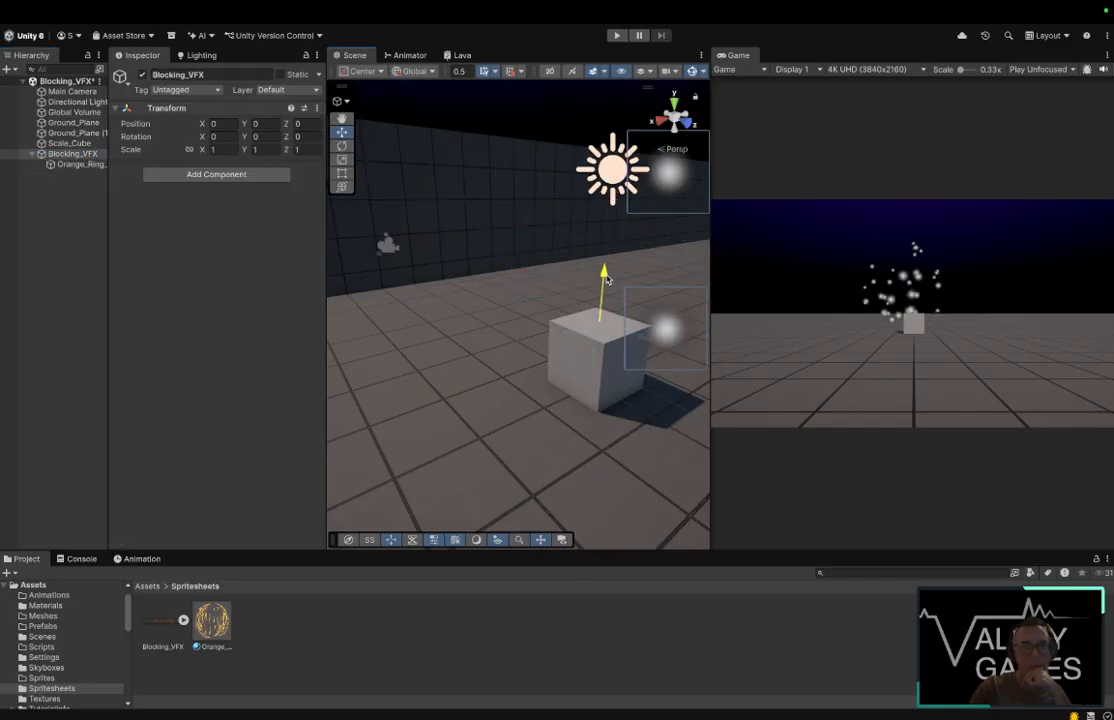
left_click_drag(621, 277, 618, 181)
left_click_drag(574, 229, 403, 236)
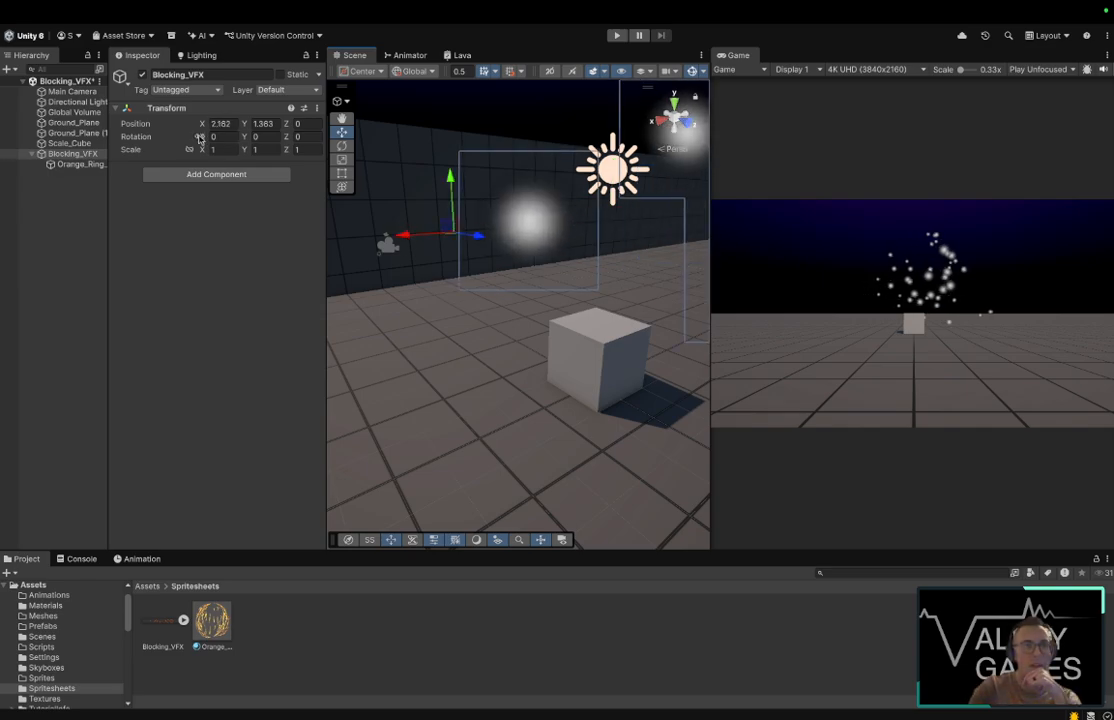
mouse_move(201, 137)
left_mouse_down()
mouse_move(252, 146)
mouse_move(222, 140)
left_mouse_up()
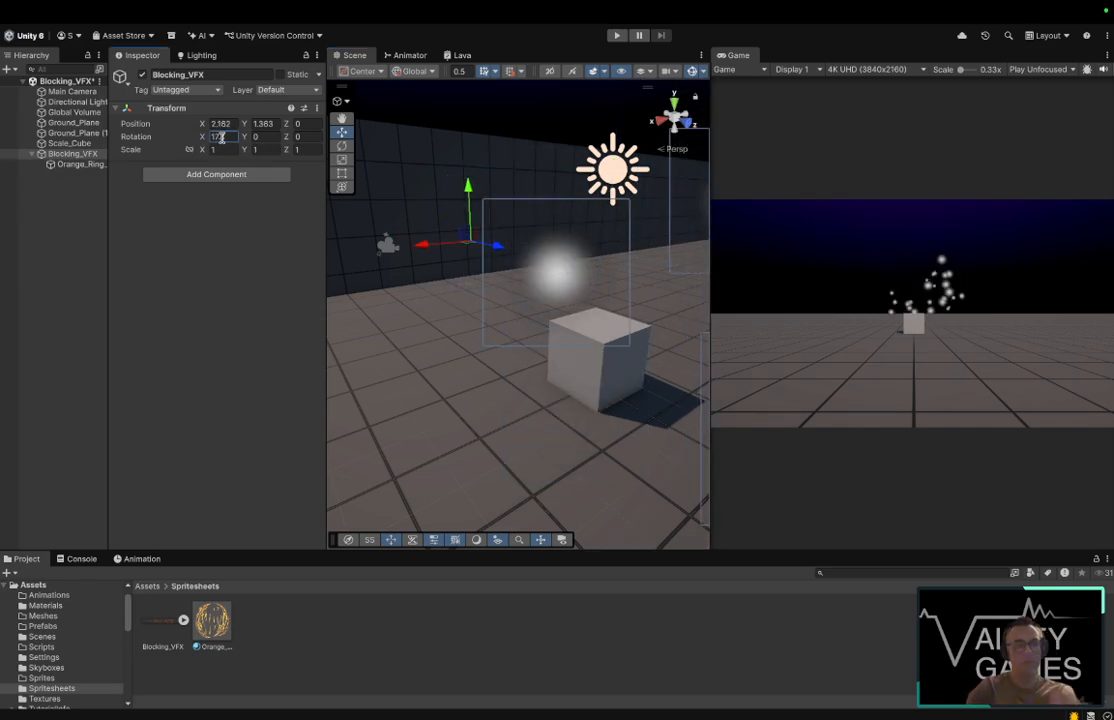
type("0")
Step: Reset the child particle system's transform and rotate the Blocking_VFX parent to about -120 degrees on Y
left_click(77, 165)
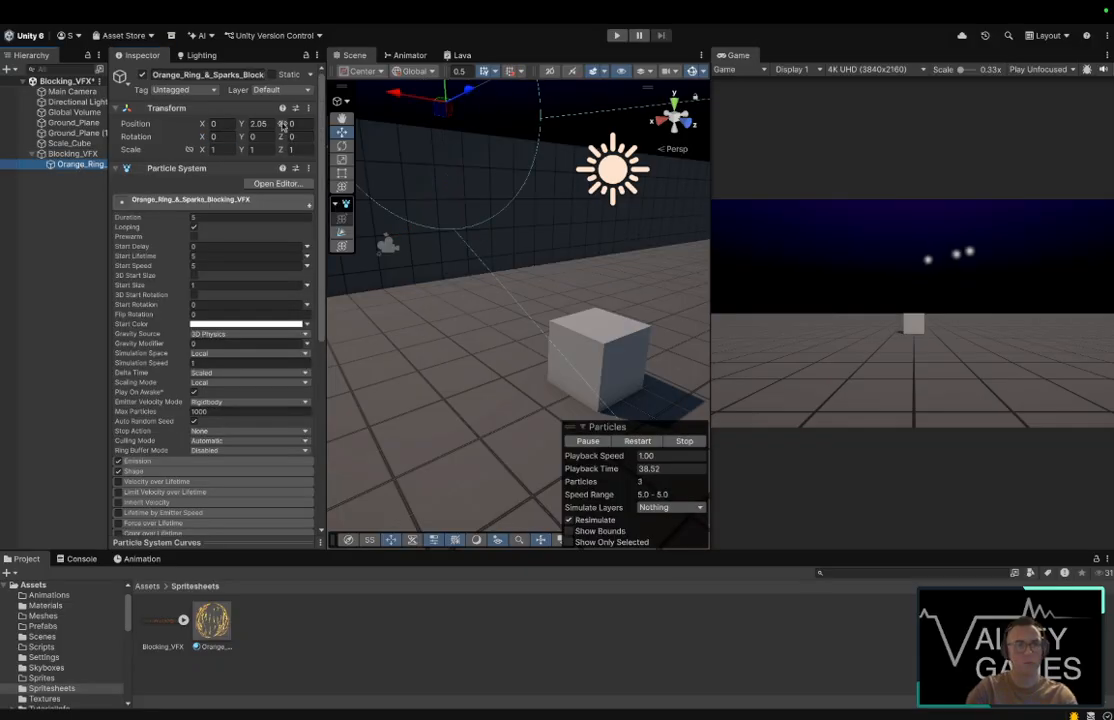
left_click(307, 107)
left_click(327, 128)
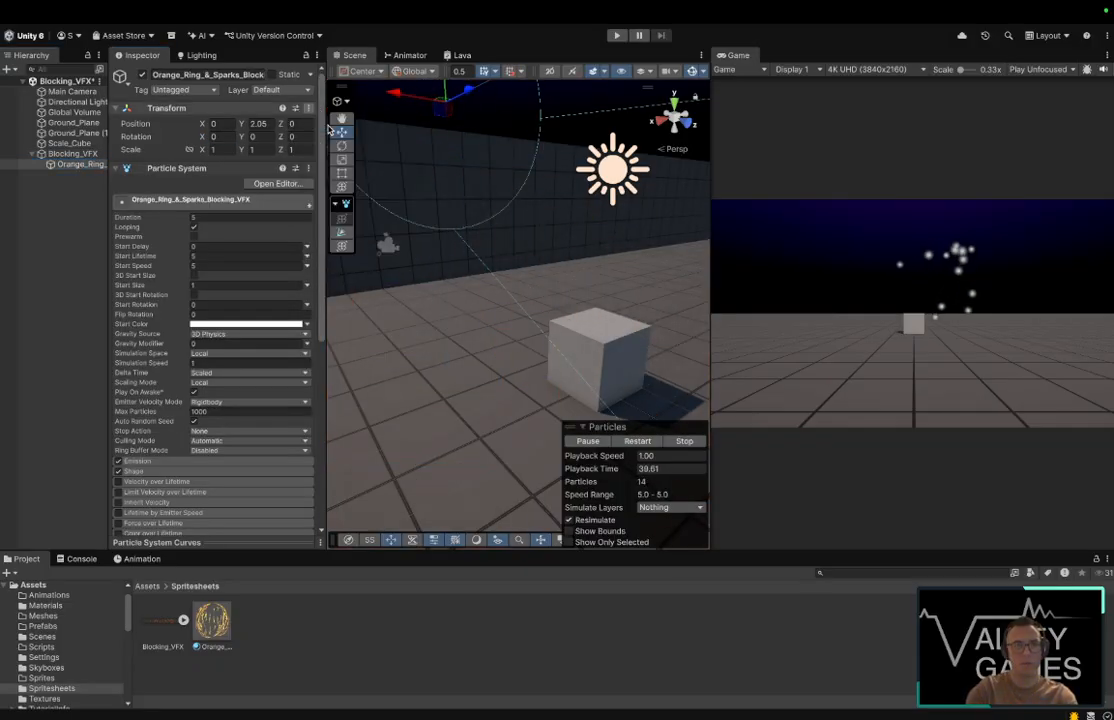
left_click(74, 155)
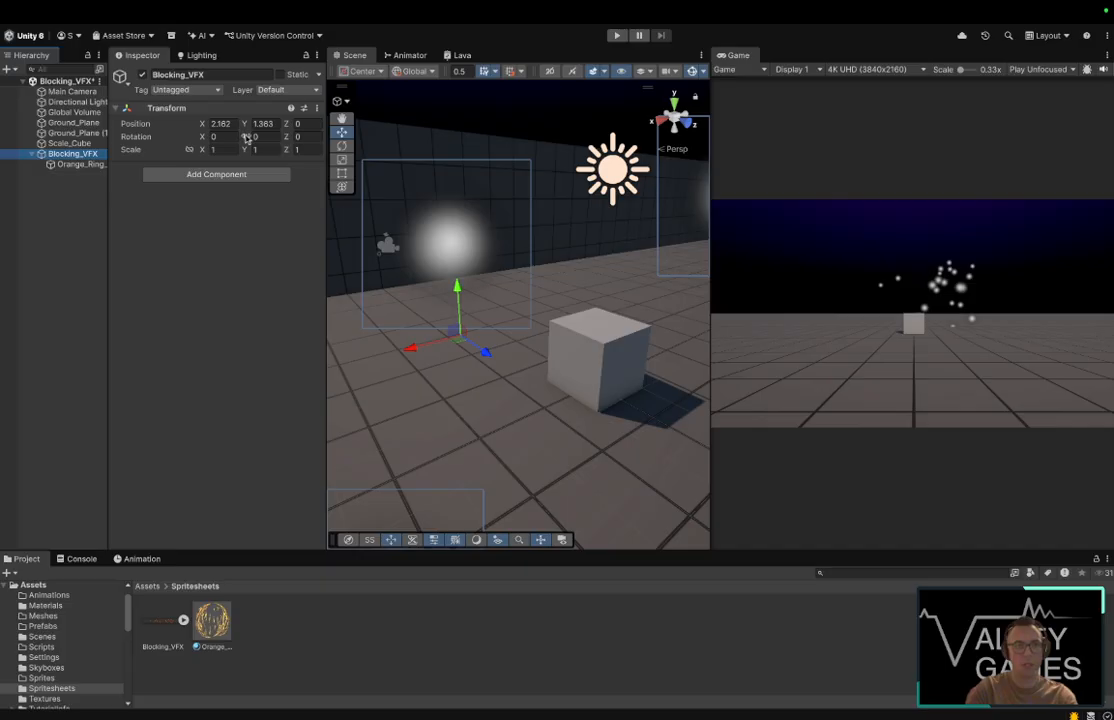
left_click_drag(246, 138, 3, 60)
Step: Set the Emission Rate over Time of the Orange_Ring_&_Sparks_Blocking_VFX particle system to 1
left_click(75, 164)
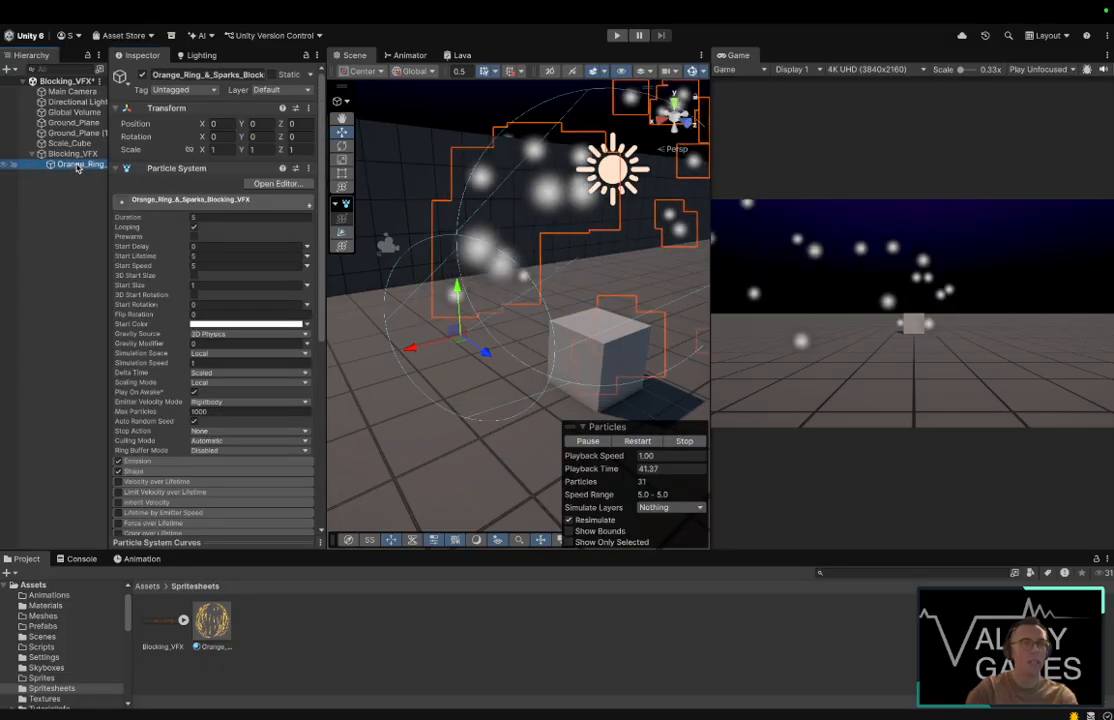
scroll(250, 306, "down", 5)
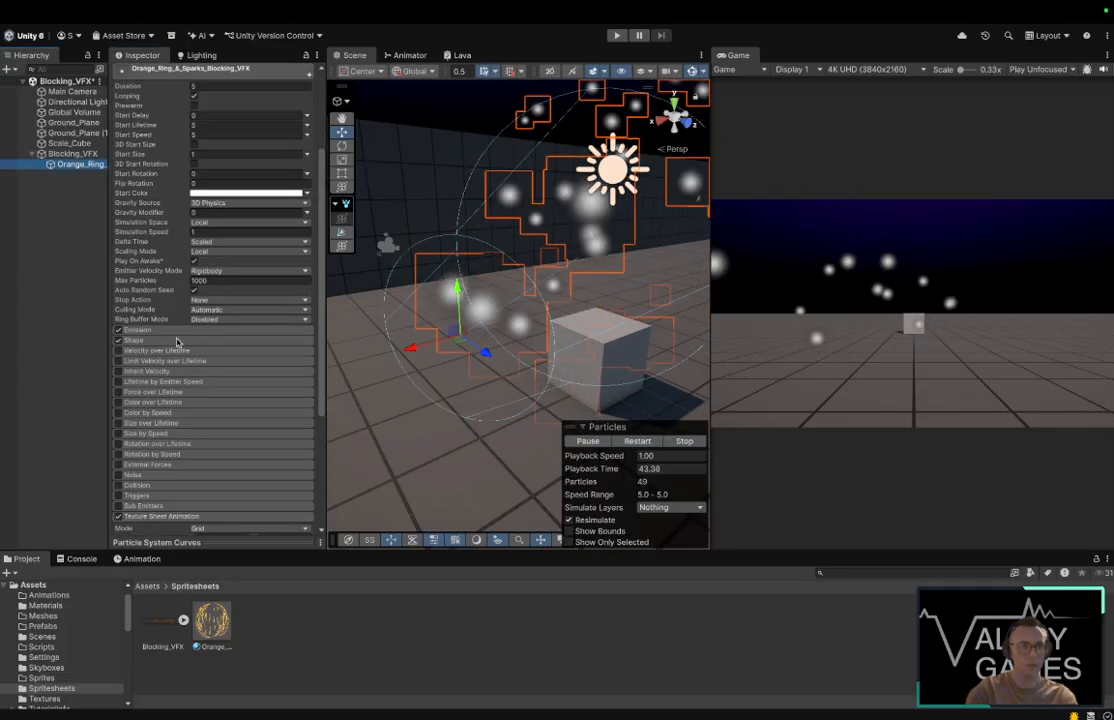
left_click(185, 331)
left_click(215, 340)
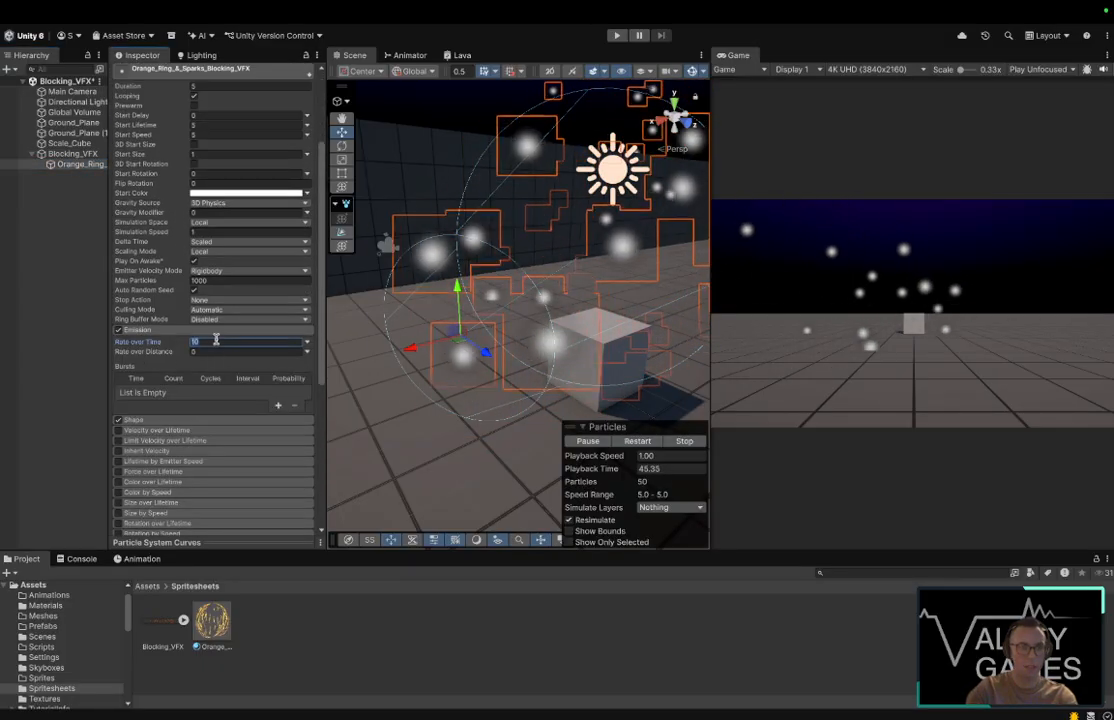
type("1")
Step: Set the particle system's Duration to 1, Start Lifetime to 1 and Start Speed to 0
scroll(220, 300, "up", 5)
left_click(229, 217)
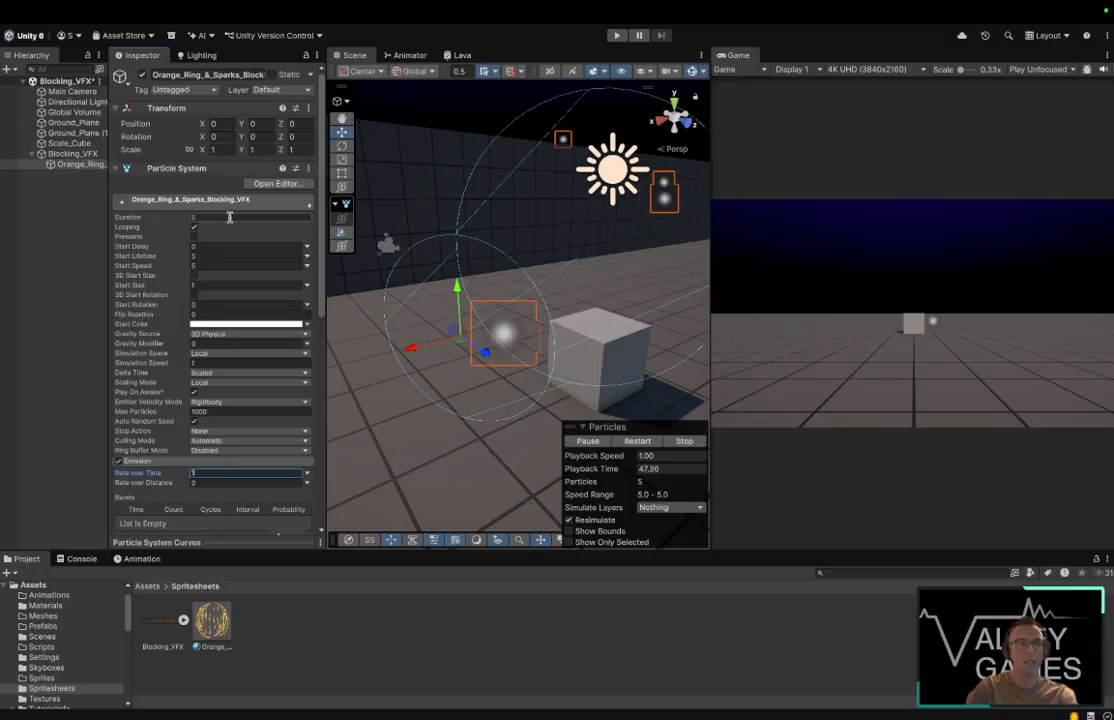
type("1")
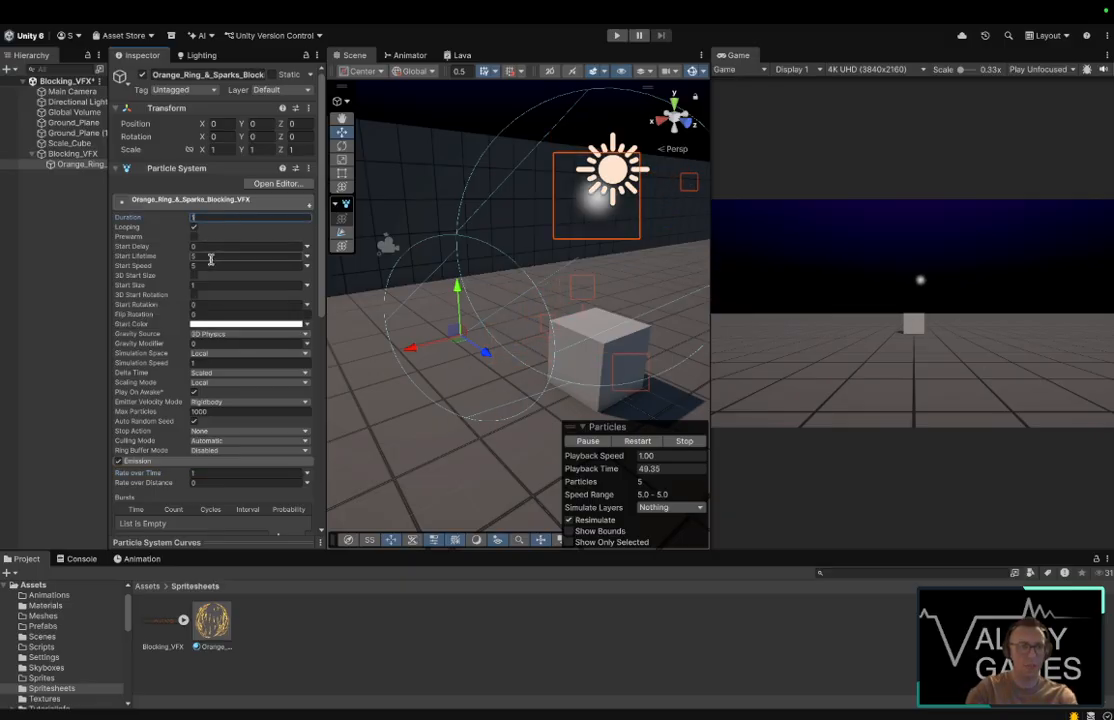
left_click(211, 258)
type("1")
key("Tab")
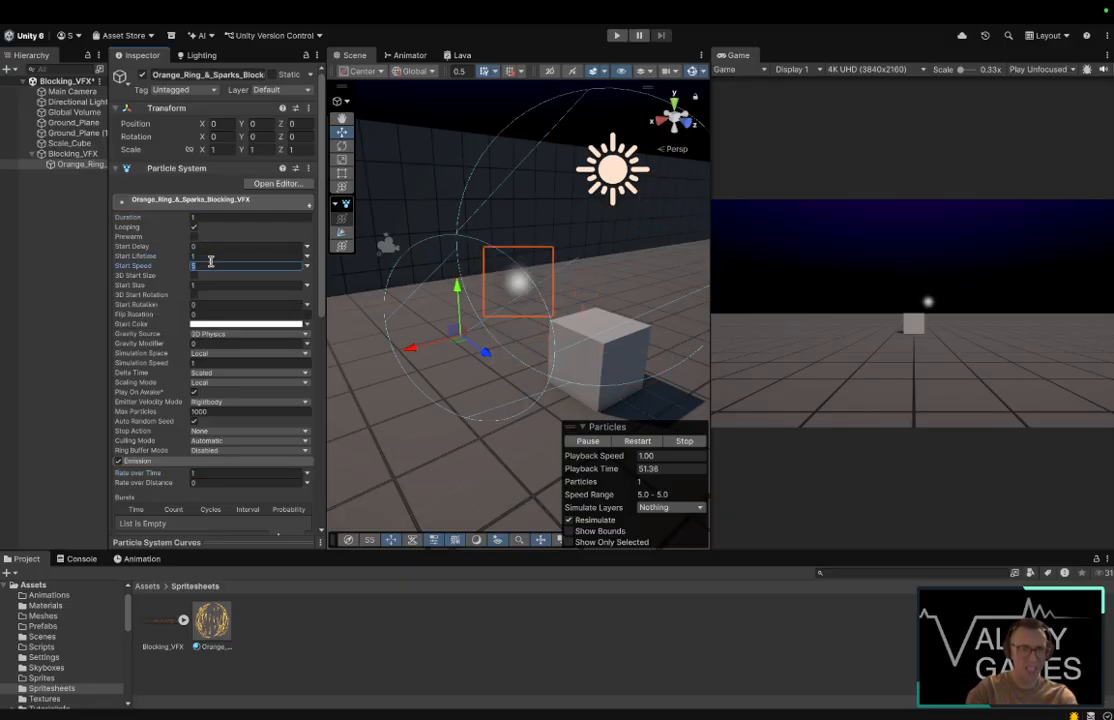
type("0")
Step: Change the particle system's emission Shape to Circle with a Radius of 0.0001 and save the scene
scroll(225, 231, "down", 6)
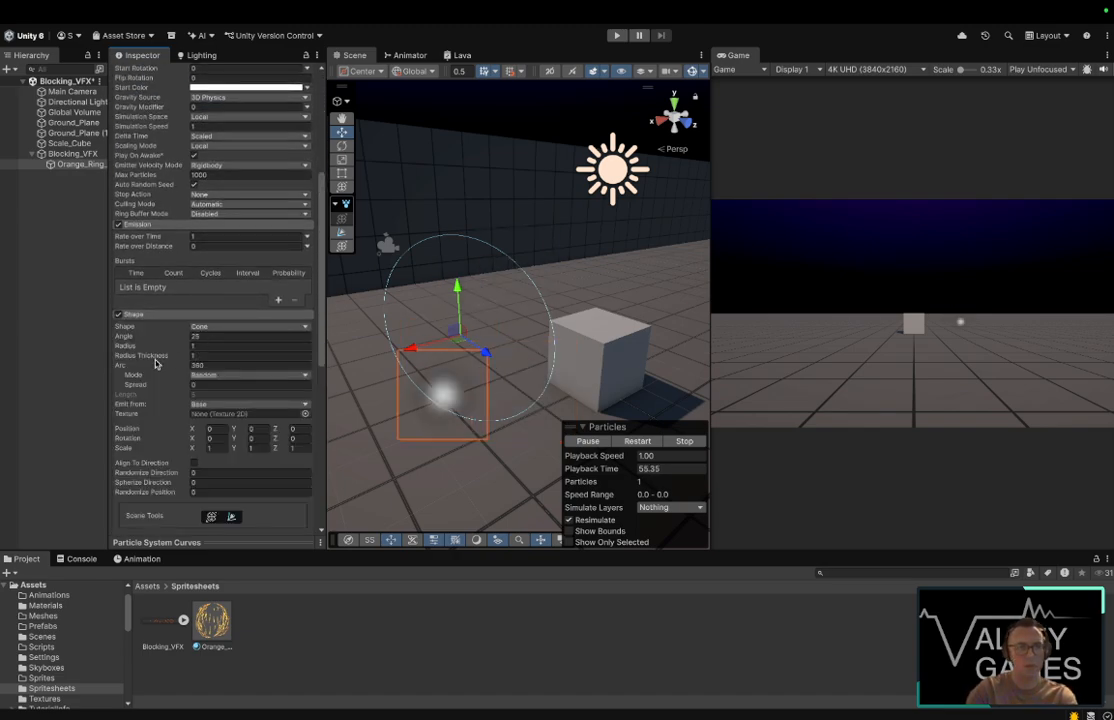
left_click(222, 328)
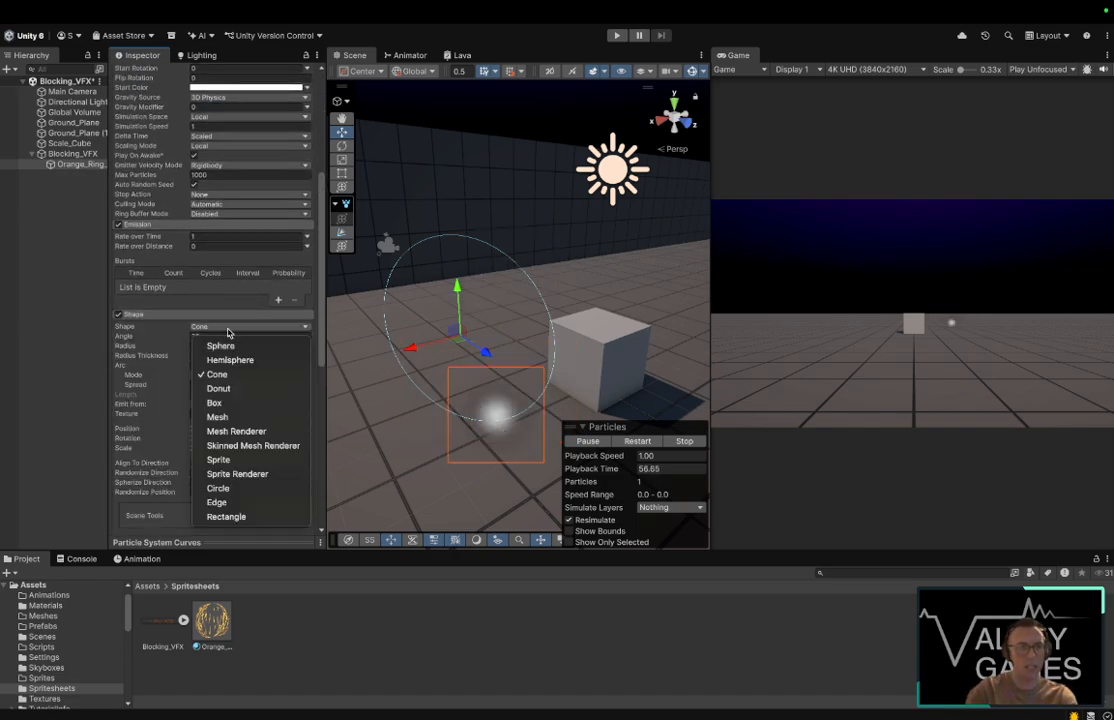
left_click(255, 489)
left_click_drag(178, 340, 40, 322)
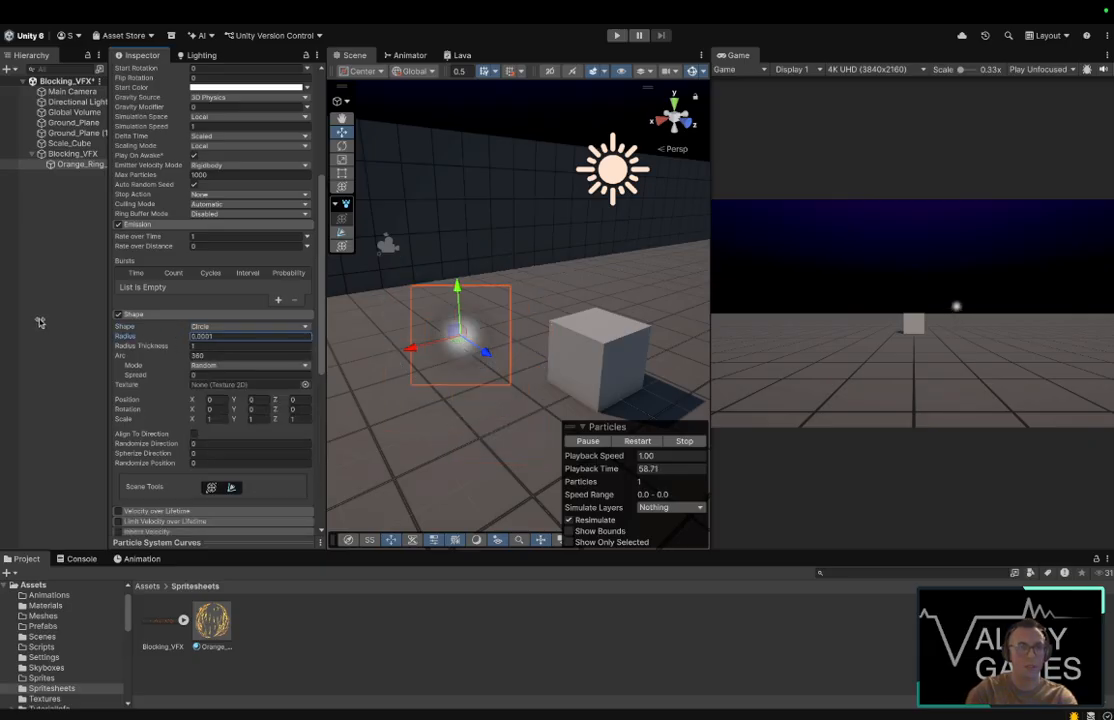
left_click(32, 290)
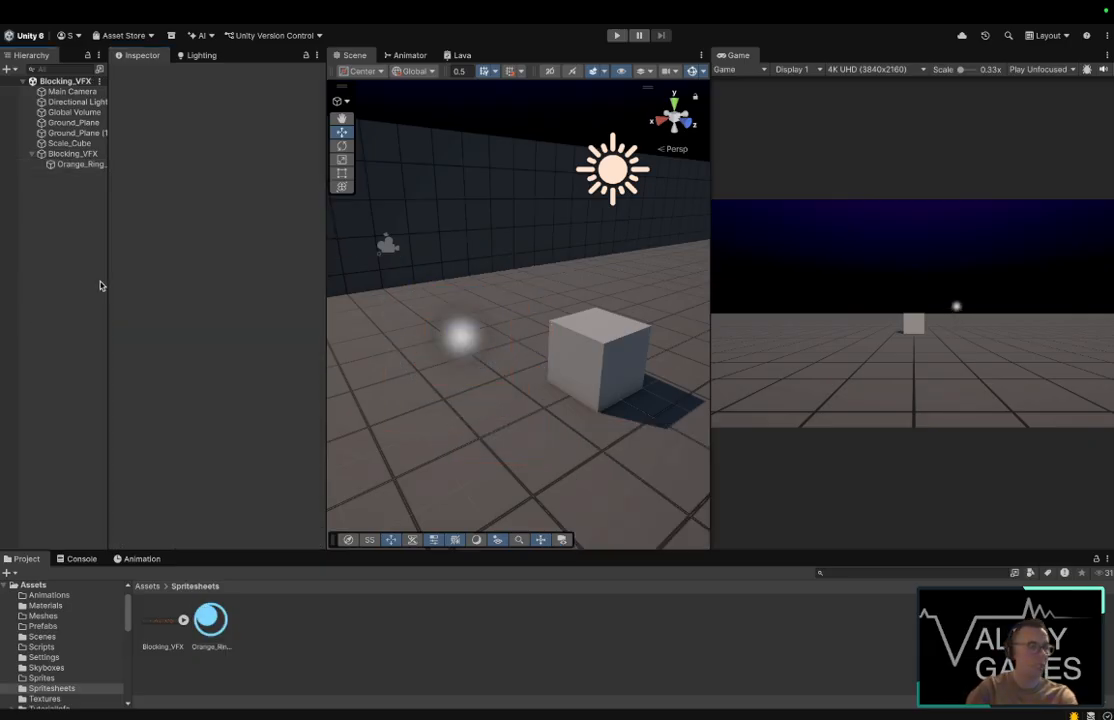
Step: Assign the Orange_Ring_&_Sparks_Blocking_VFX material from the Spritesheets folder to the child particle system
double_click(80, 156)
left_click(76, 164)
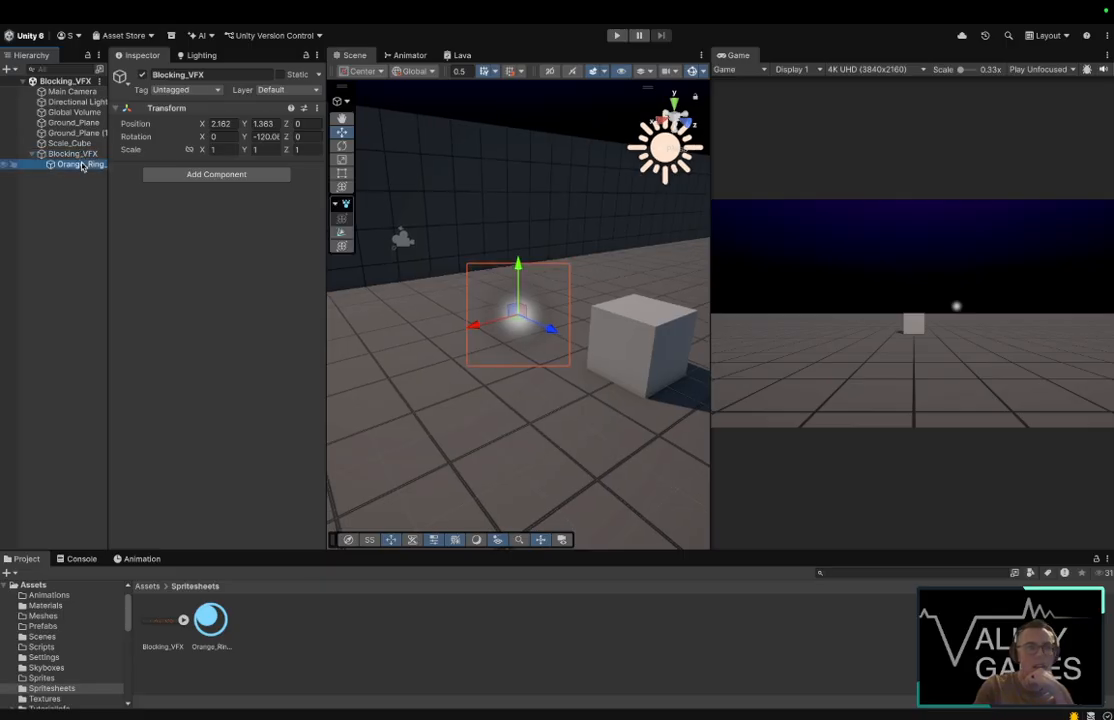
scroll(232, 243, "down", 10)
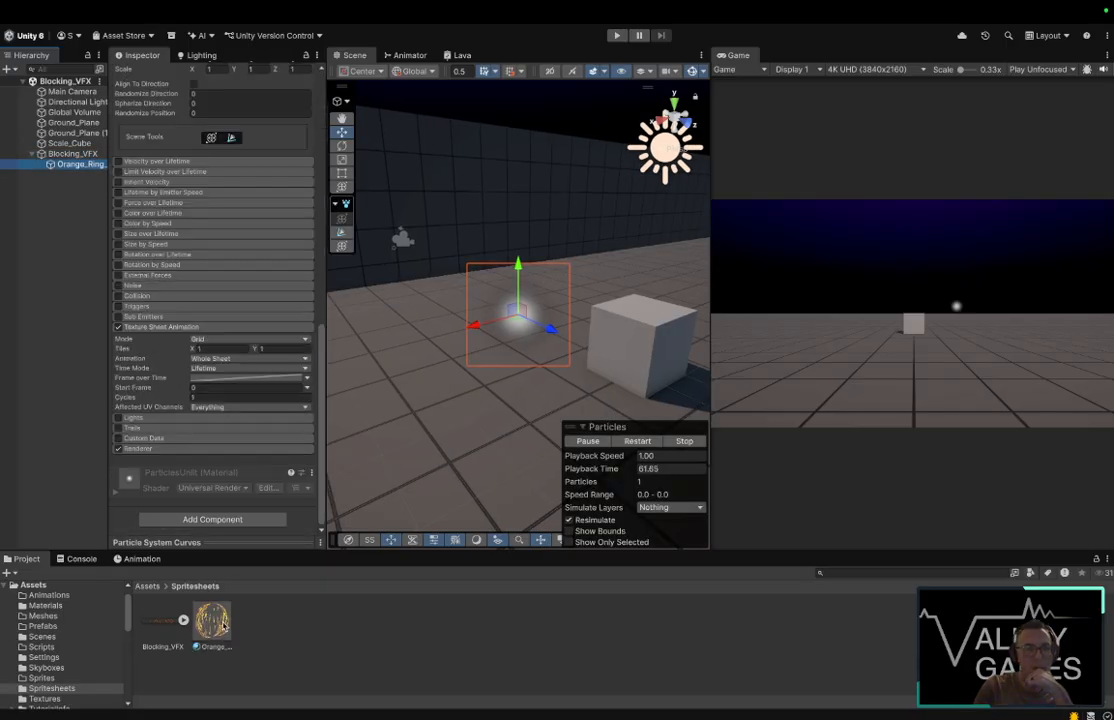
left_click_drag(224, 626, 200, 472)
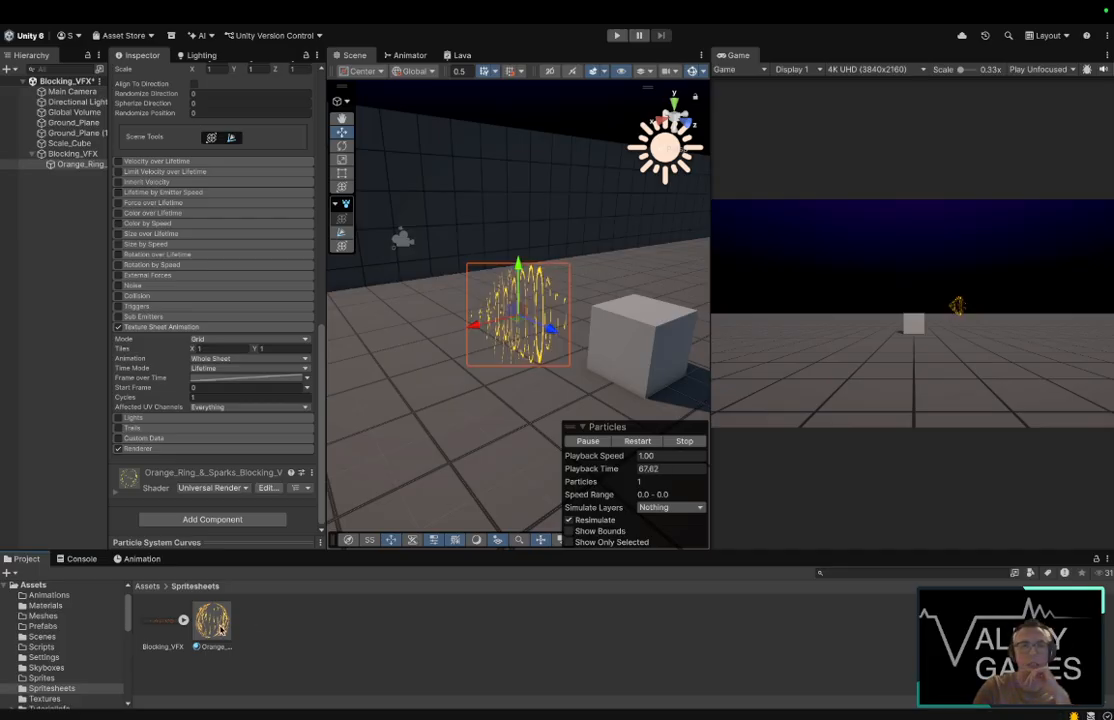
Step: Move the orange ring material from Spritesheets into the Materials folder and show its properties there
left_click_drag(225, 628, 84, 606)
left_click(84, 607)
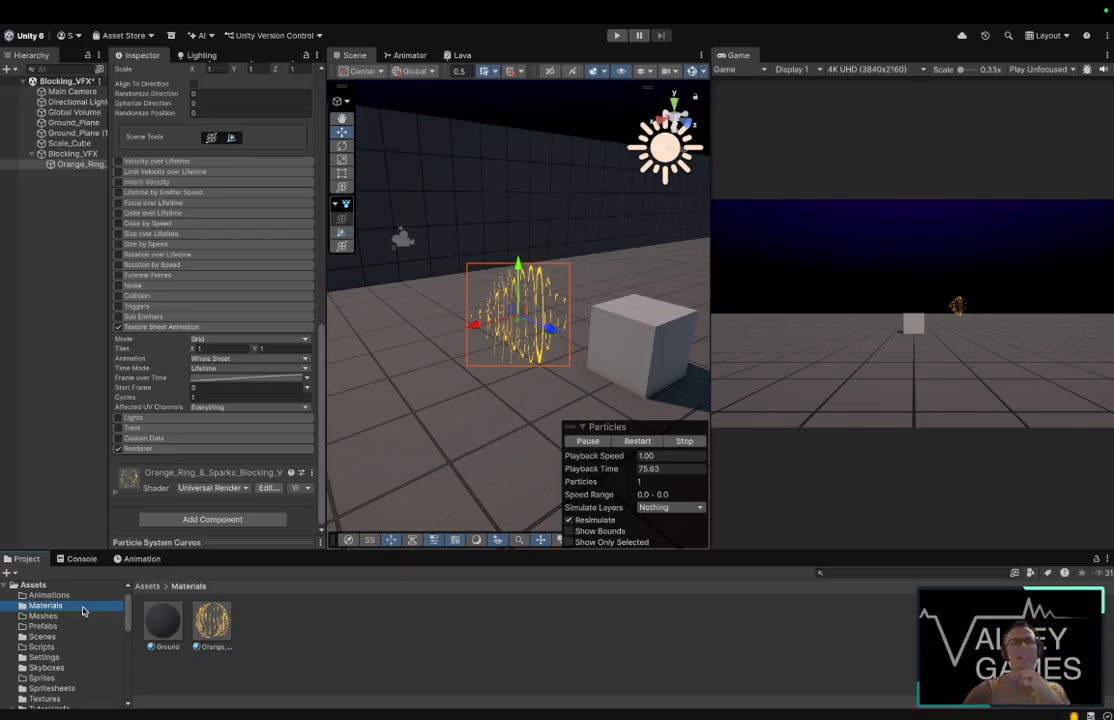
left_click(210, 624)
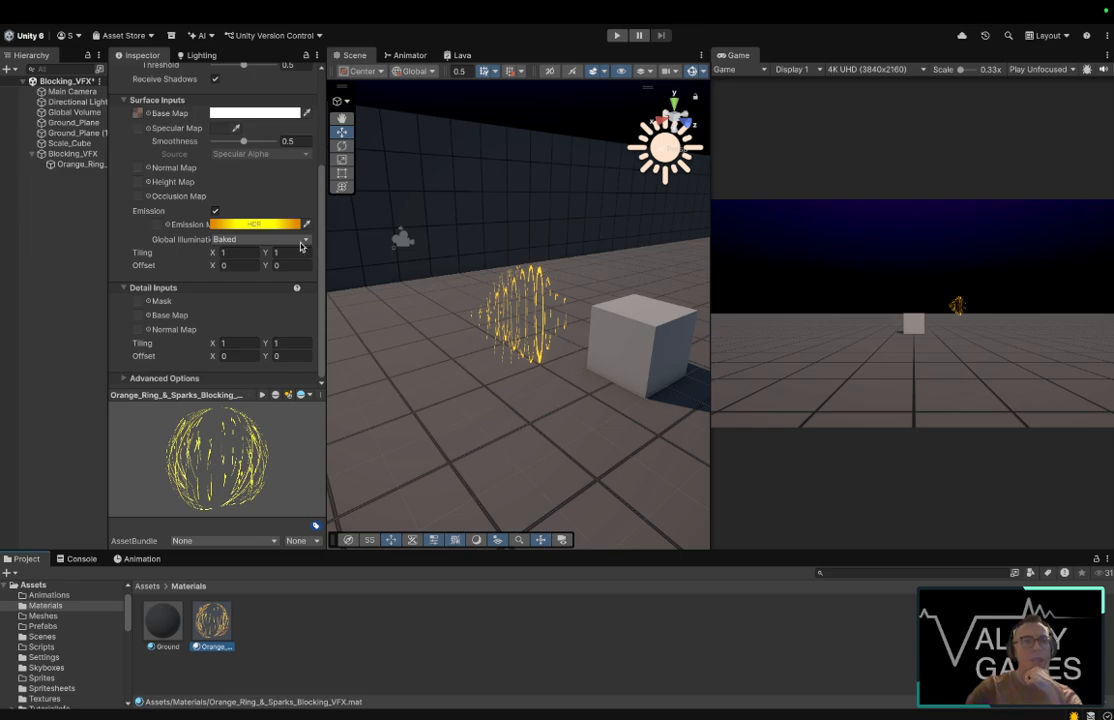
Step: Rename the Global Volume object in the hierarchy as Post_Processing
left_click(69, 112)
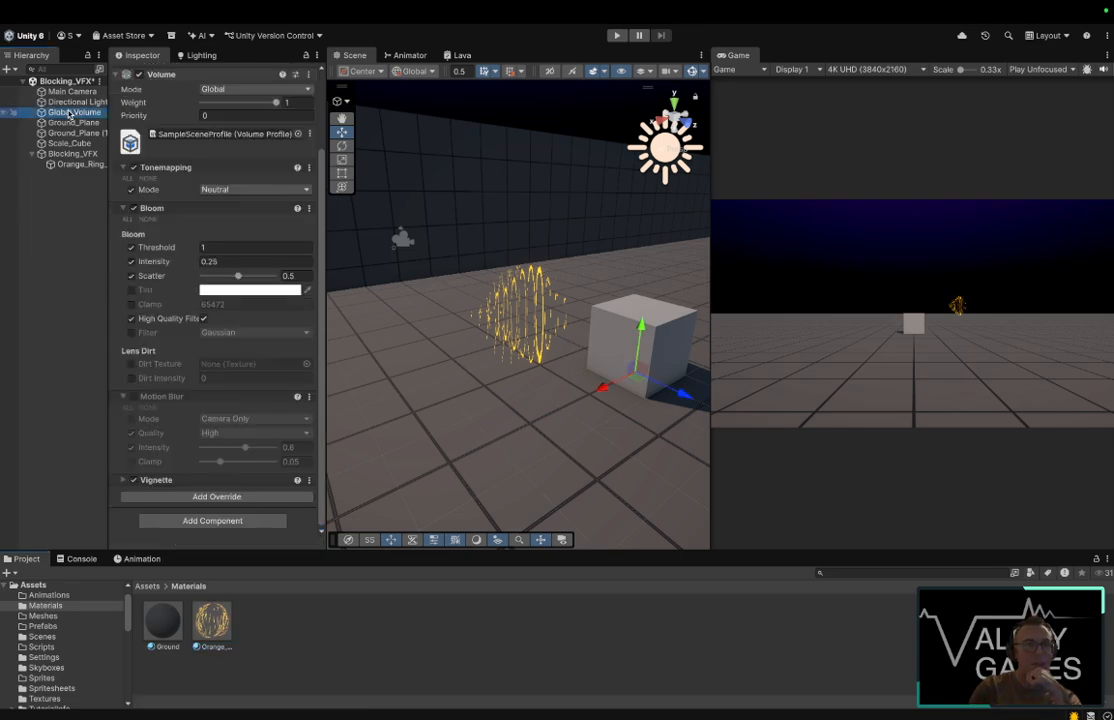
left_click(67, 111)
type("Post_Proc")
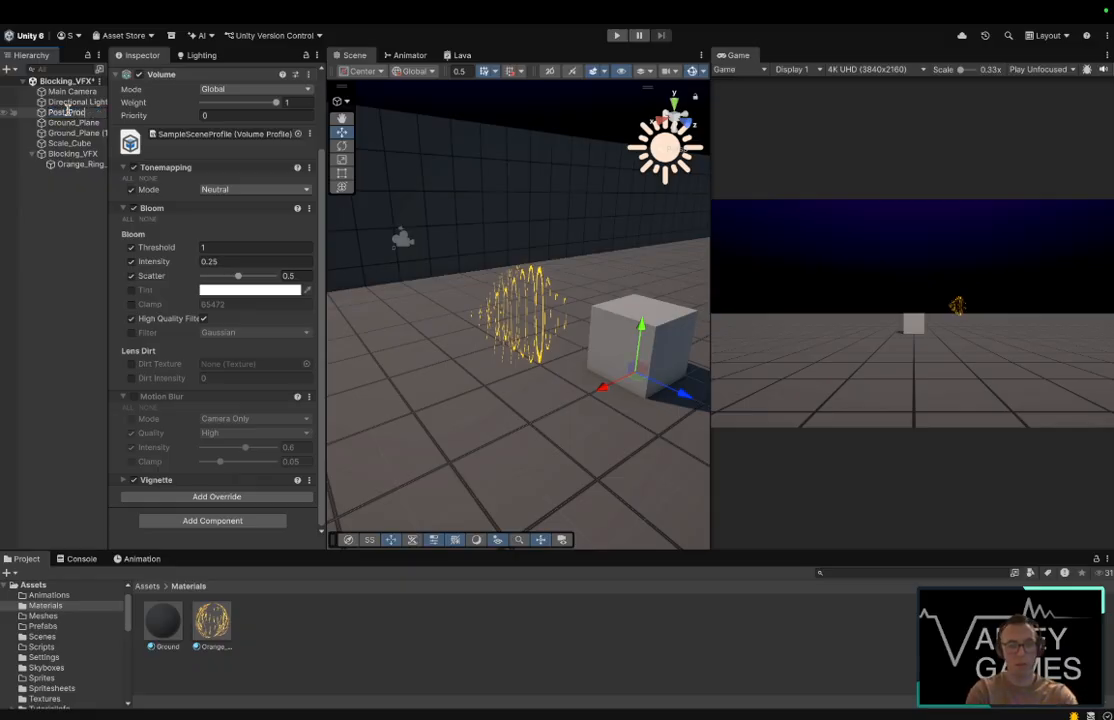
type("essing")
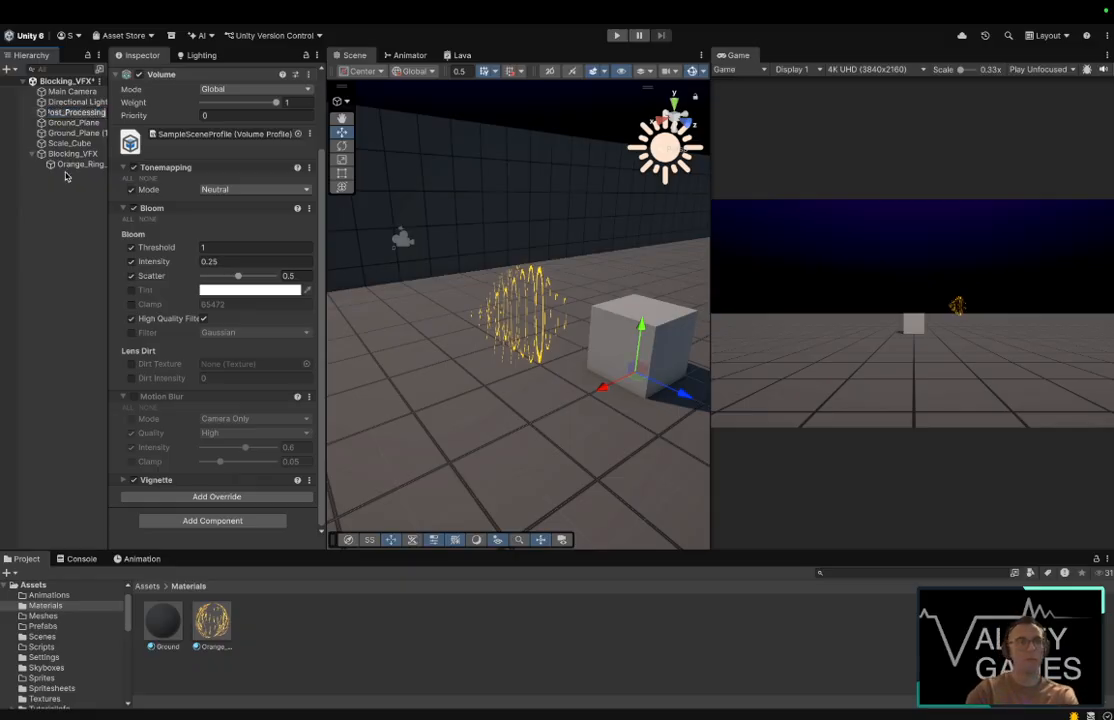
key("Return")
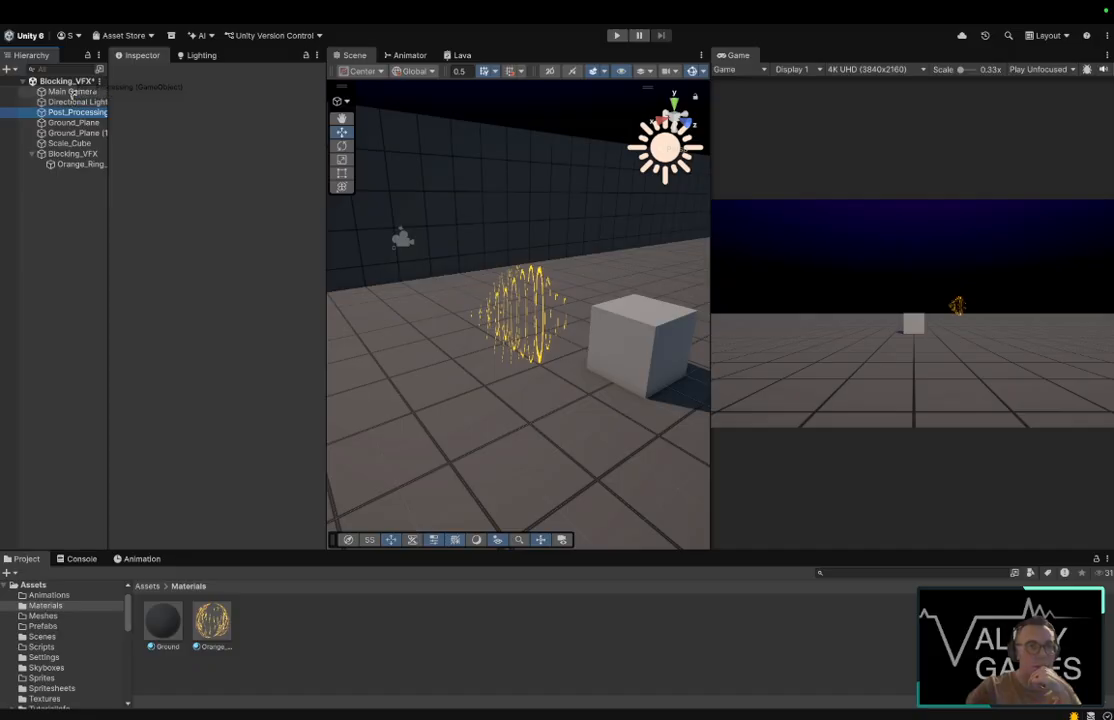
Step: Make the Post_Processing object a child of Main Camera and check the camera's settings
key("Delete")
key("ctrl+z")
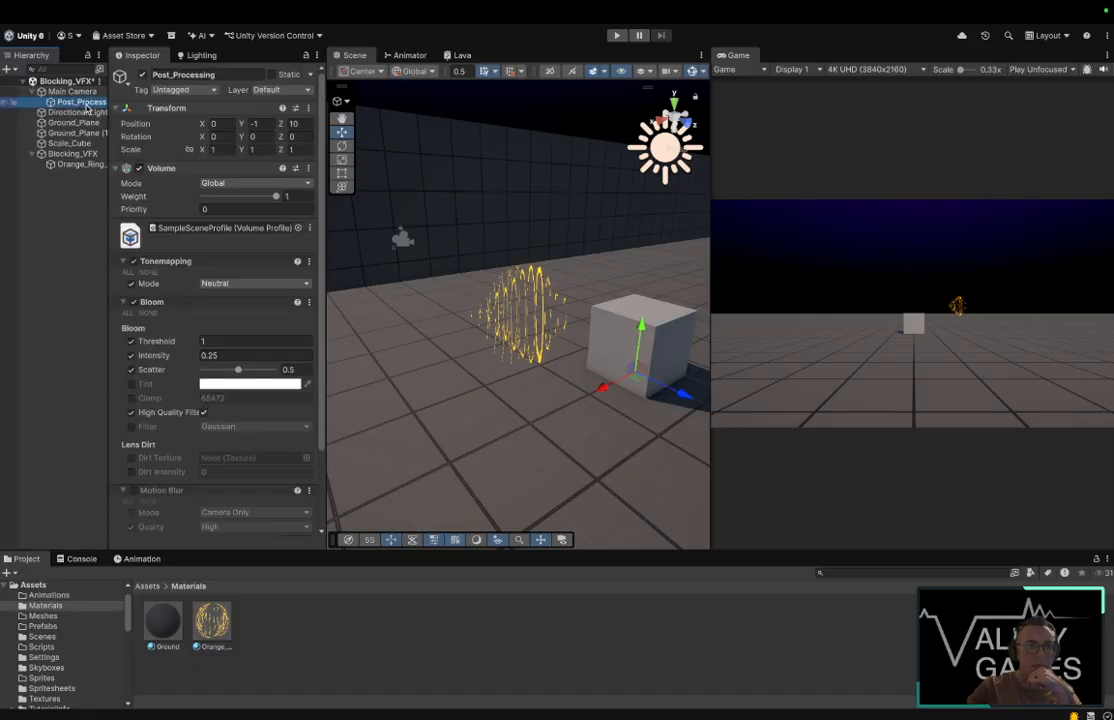
left_click(70, 92)
scroll(188, 296, "down", 2)
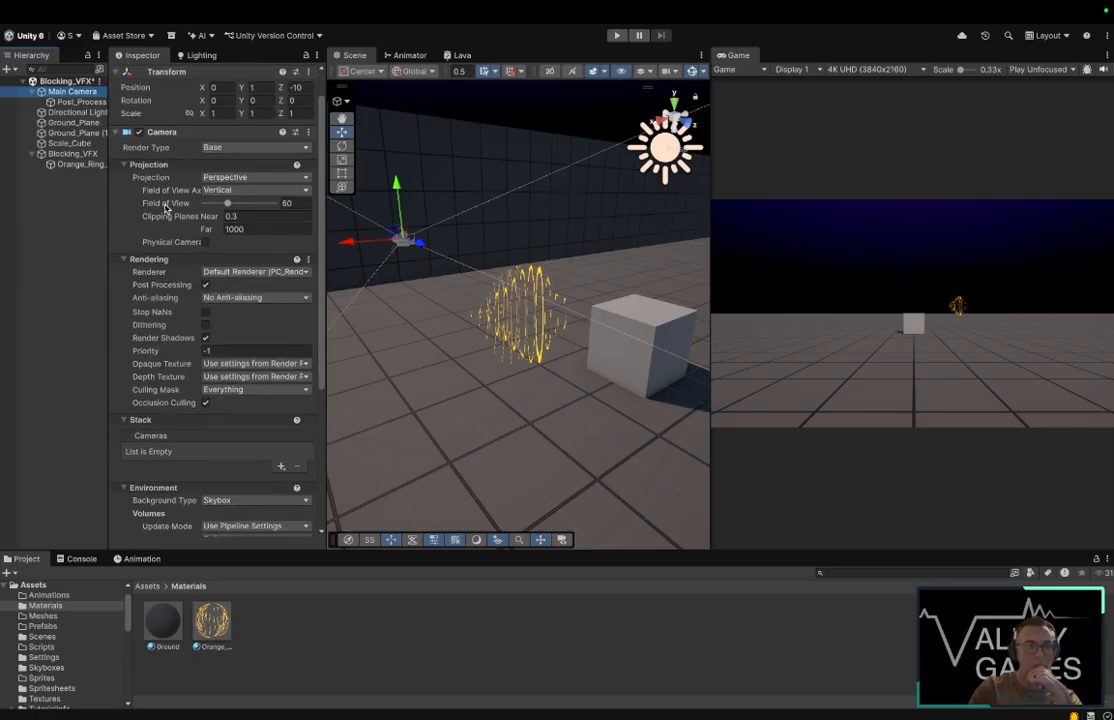
Step: Adjust the Post_Processing volume's Bloom to Threshold 0.88, Intensity 6.81 and Scatter about 0.6, and save the scene
left_click(88, 102)
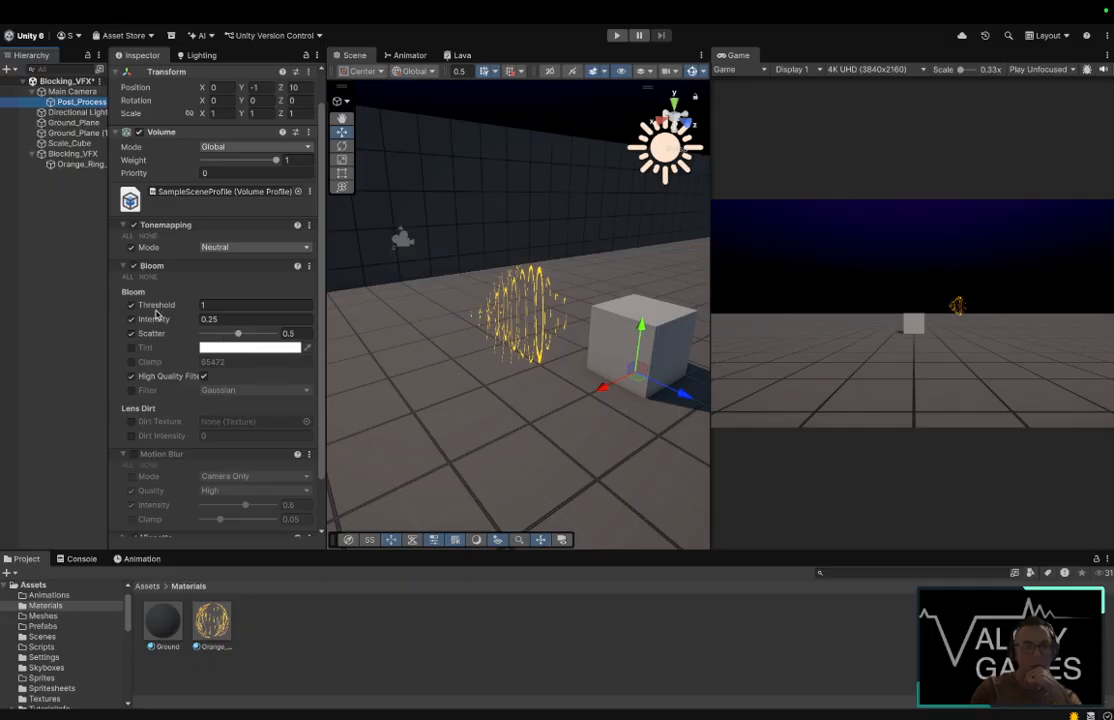
left_click_drag(156, 320, 293, 314)
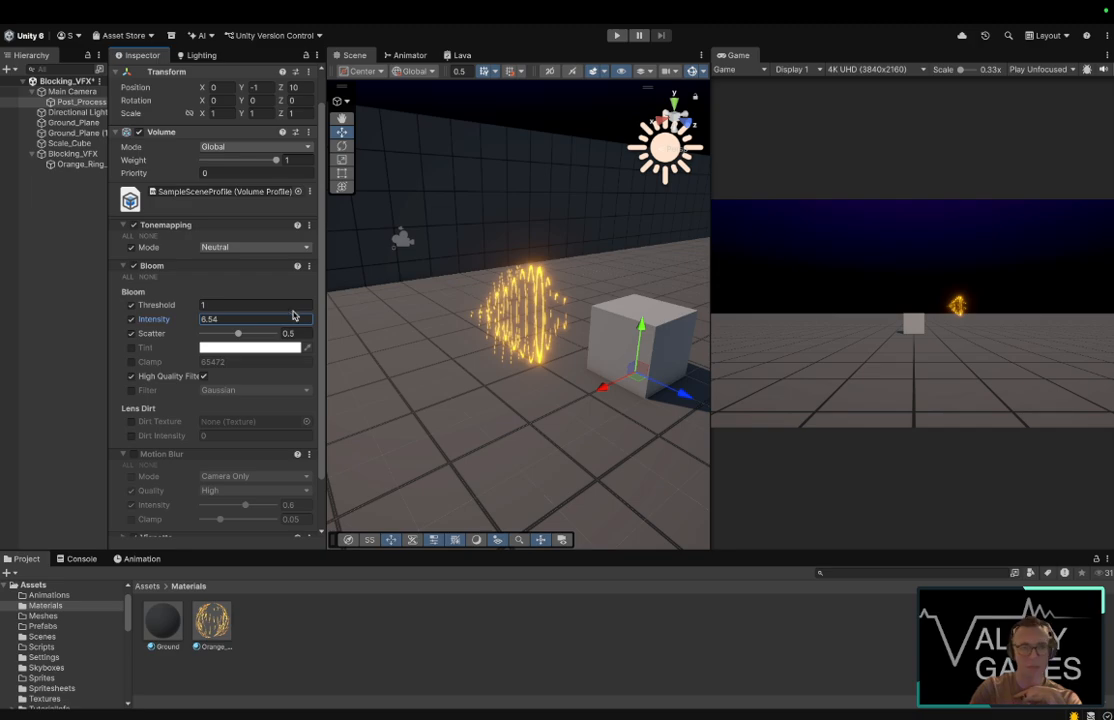
left_click_drag(174, 304, 167, 310)
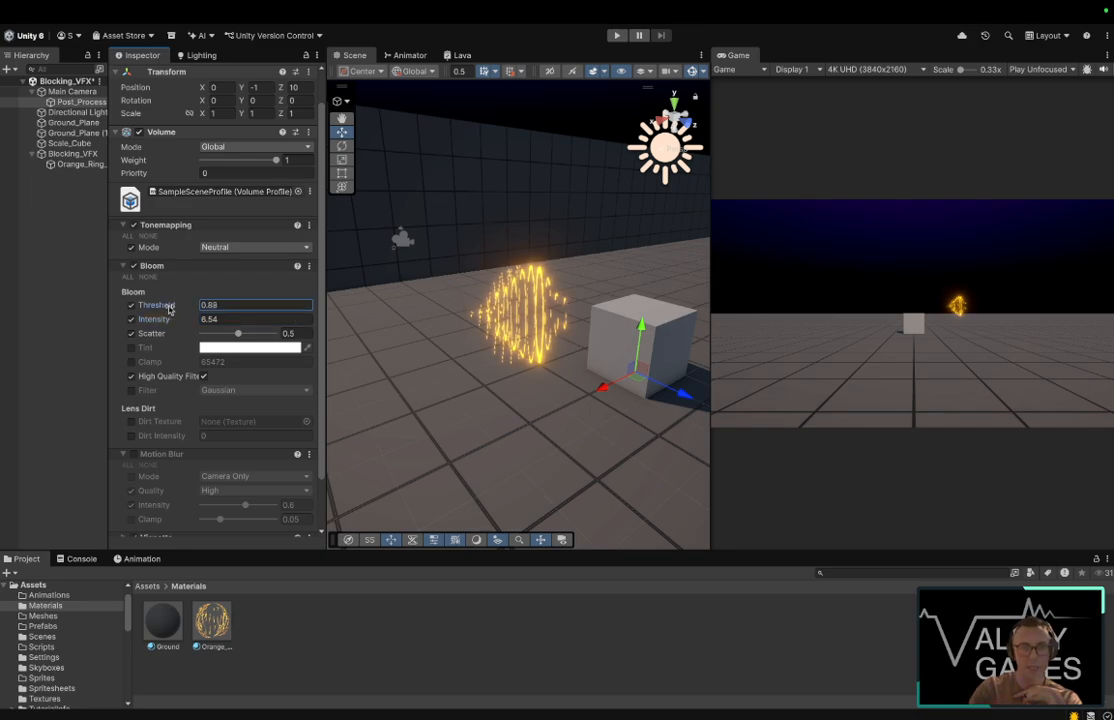
left_click_drag(238, 335, 240, 338)
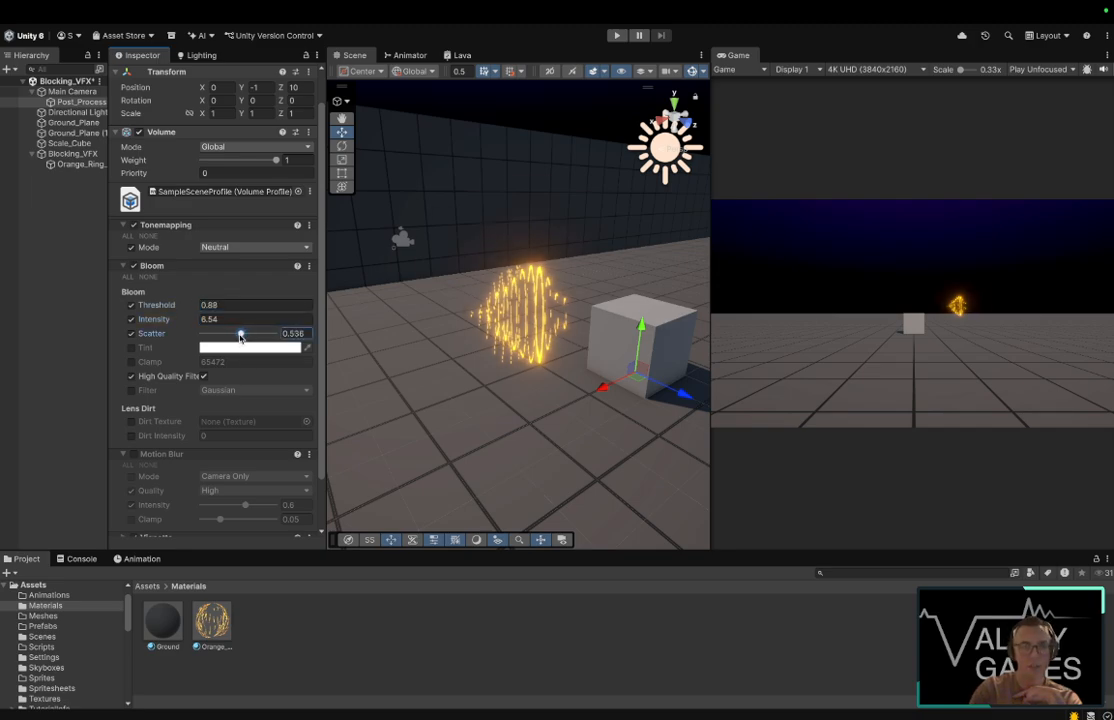
left_click(190, 321)
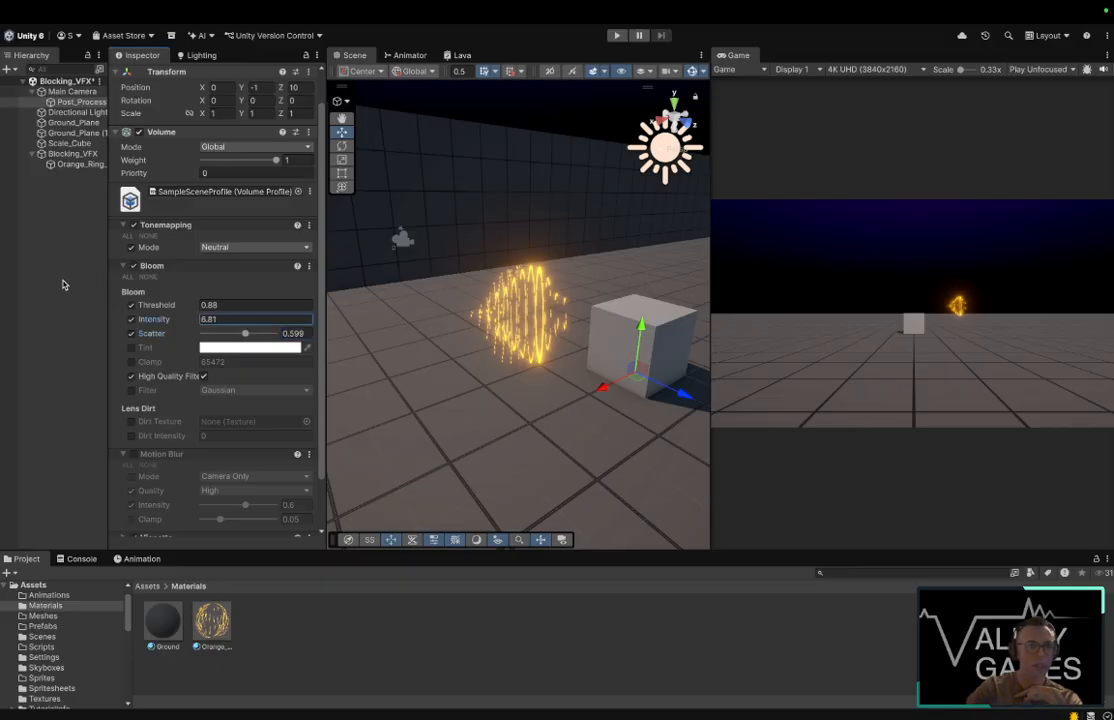
scroll(165, 362, "down", 3)
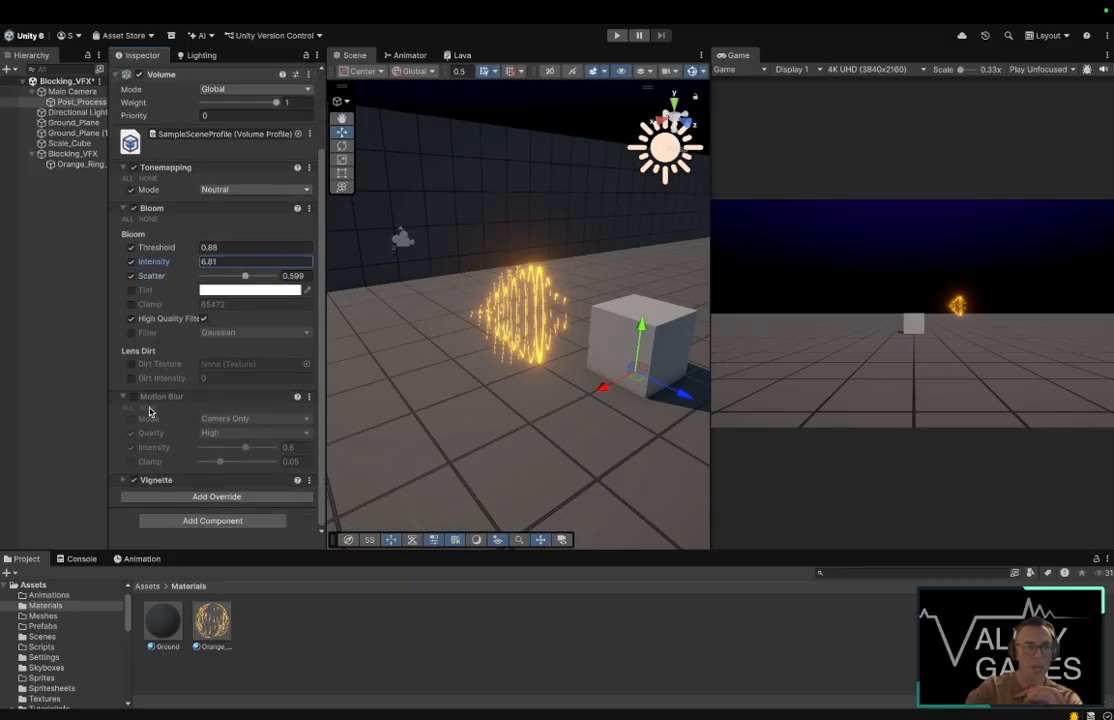
left_click(55, 216)
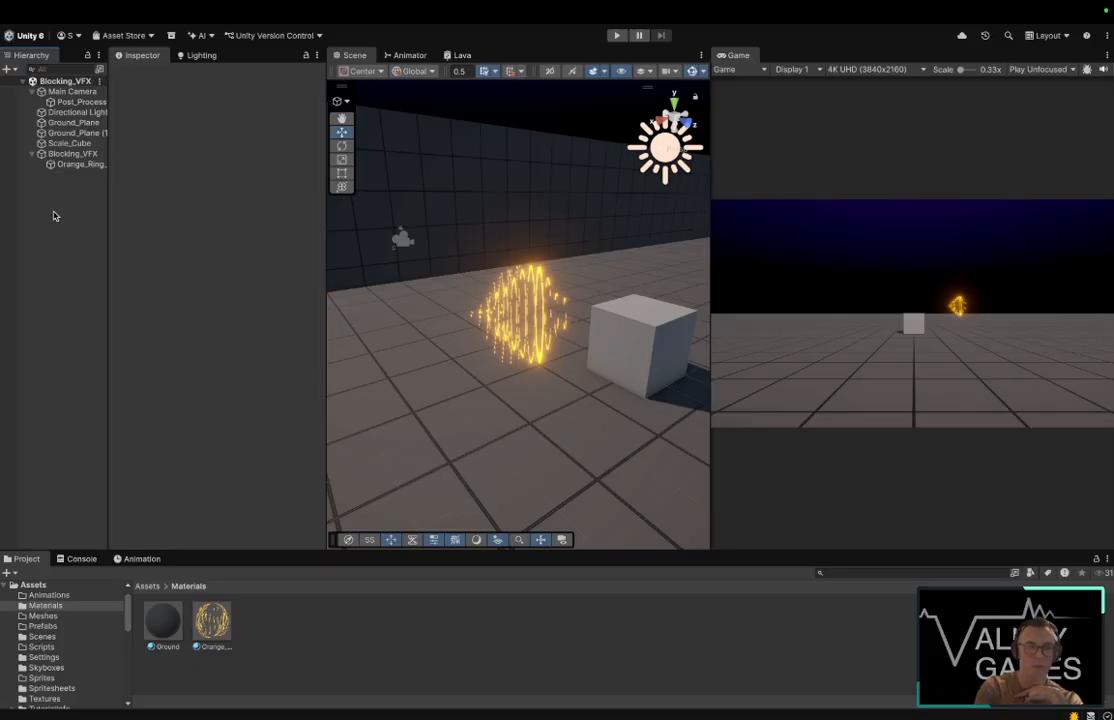
Step: Align the Main Camera with the current Scene view so the game view frames the ring effect and cube
left_click(77, 92)
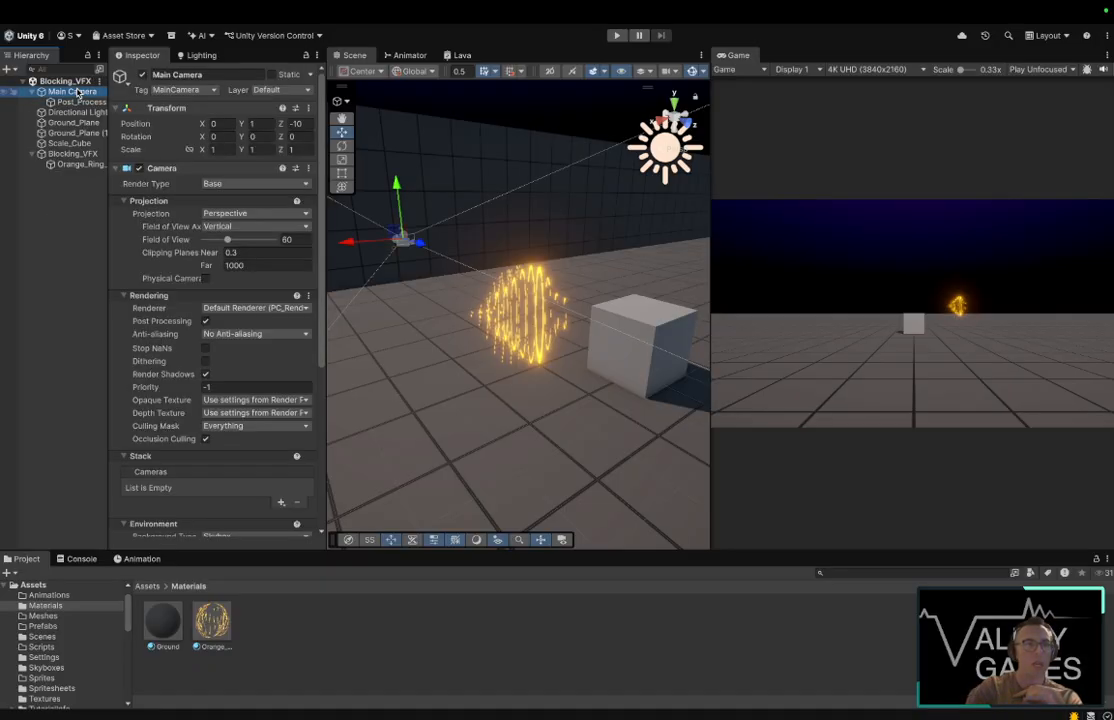
right_click(77, 92)
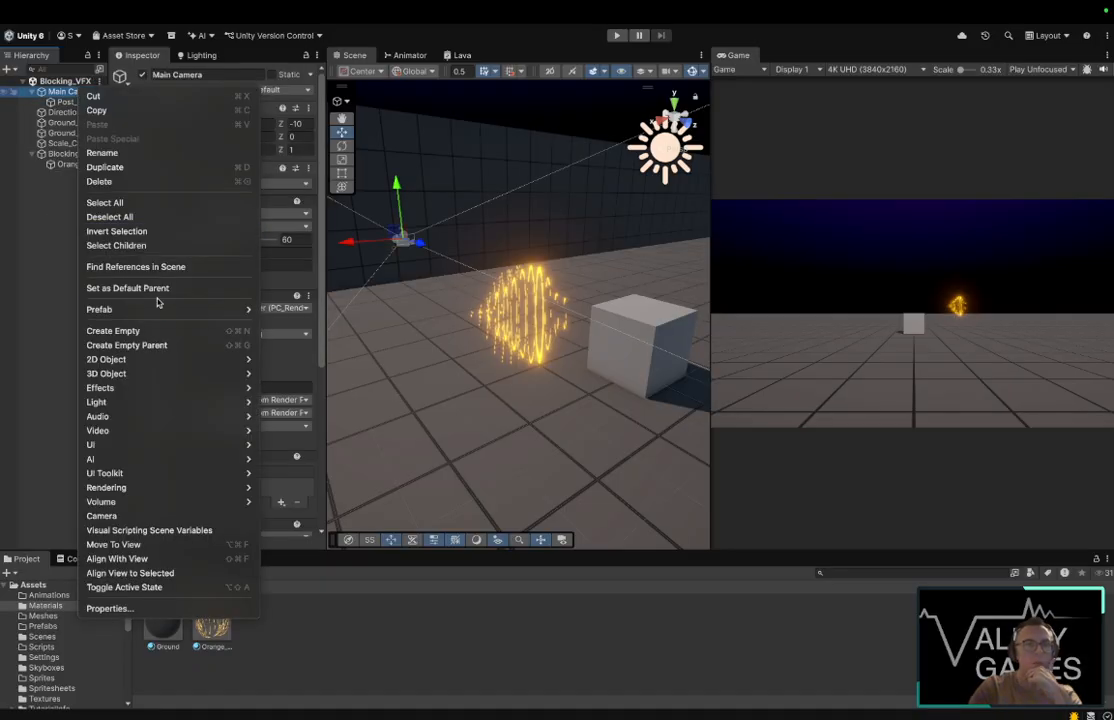
left_click(175, 562)
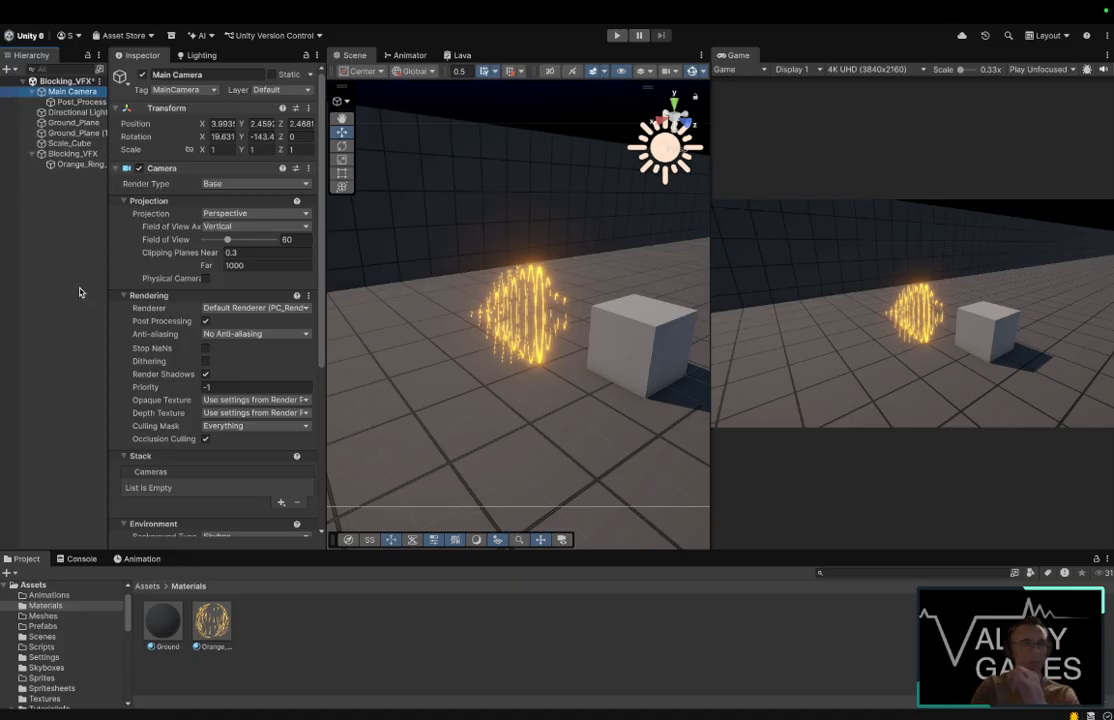
Step: Set the orange ring particle system's Texture Sheet Animation to 12 tiles in X and deselect the object
left_click(78, 153)
left_click(78, 164)
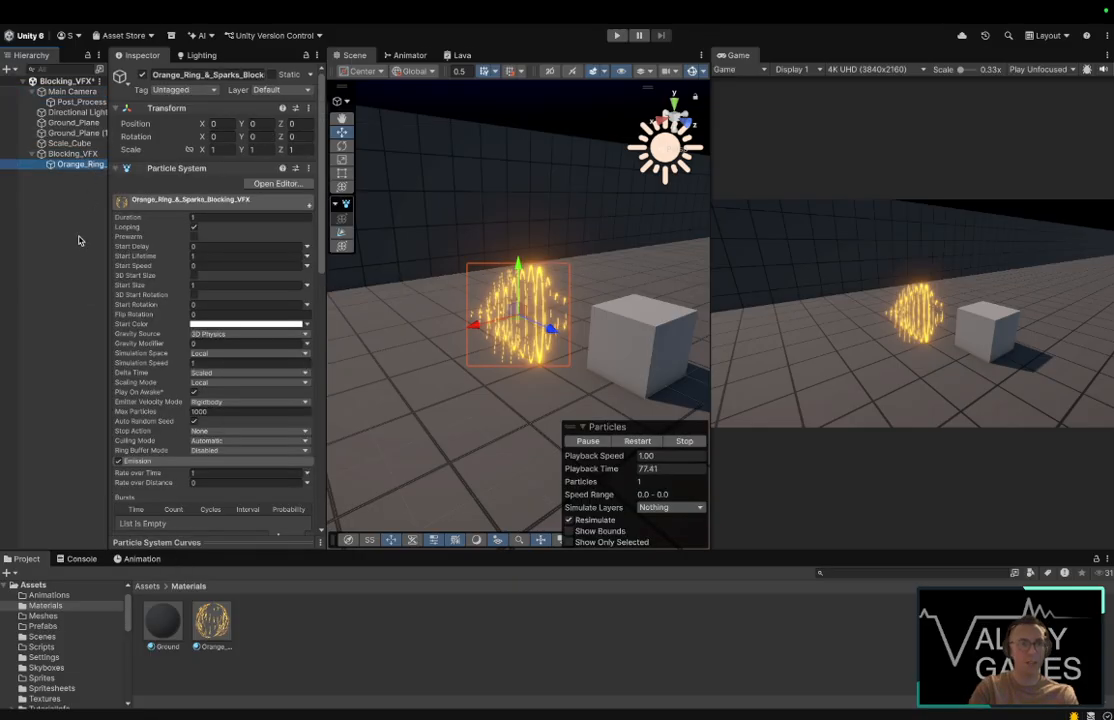
scroll(224, 288, "down", 10)
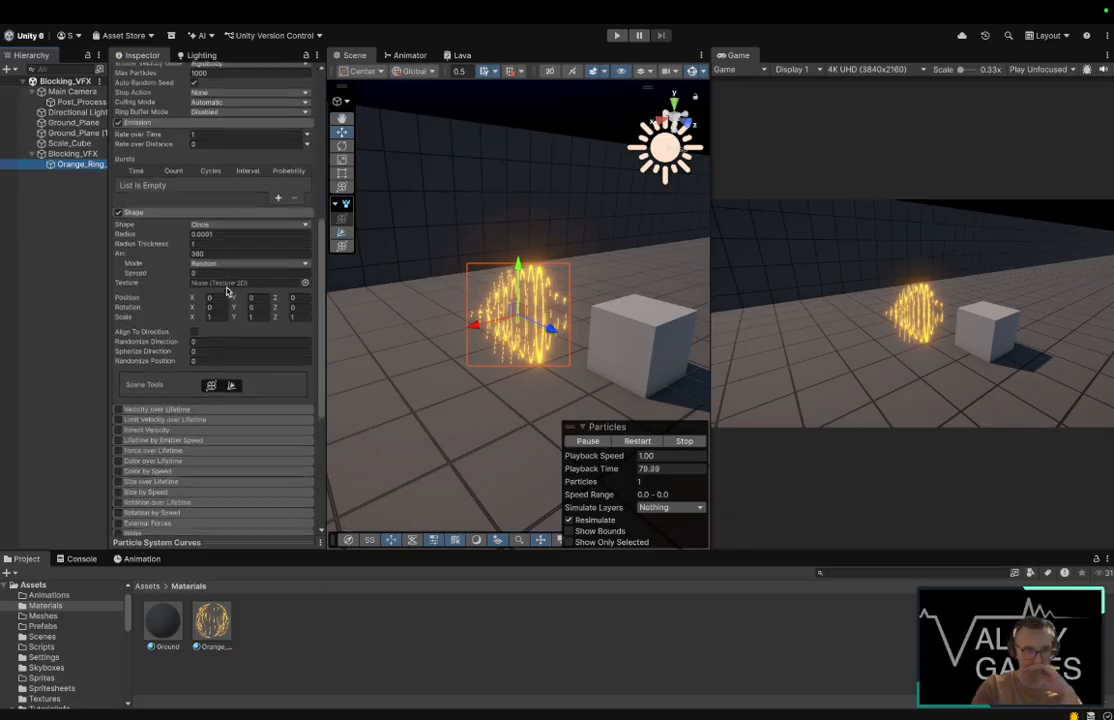
scroll(226, 288, "down", 6)
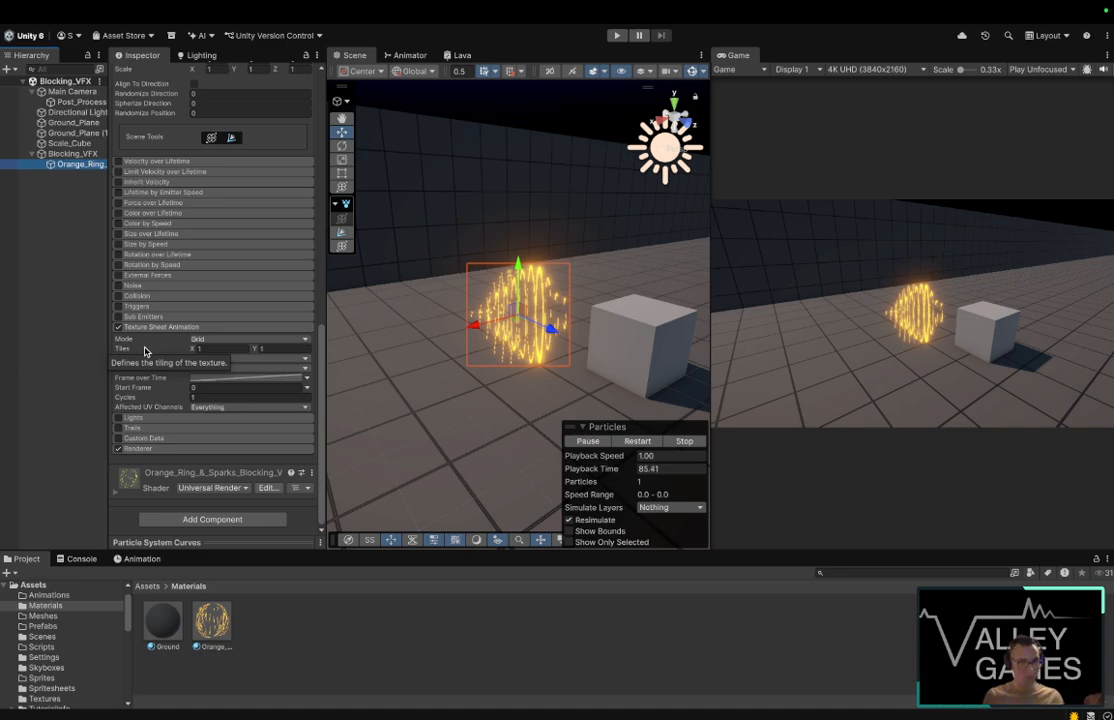
left_click(208, 349)
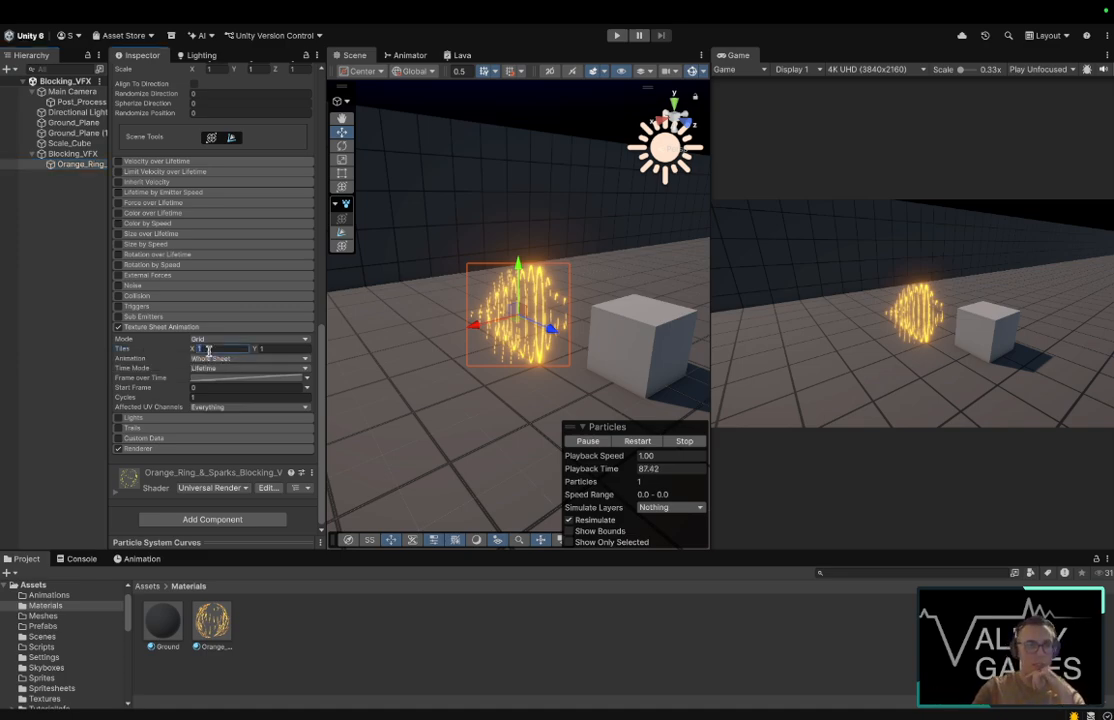
type("14")
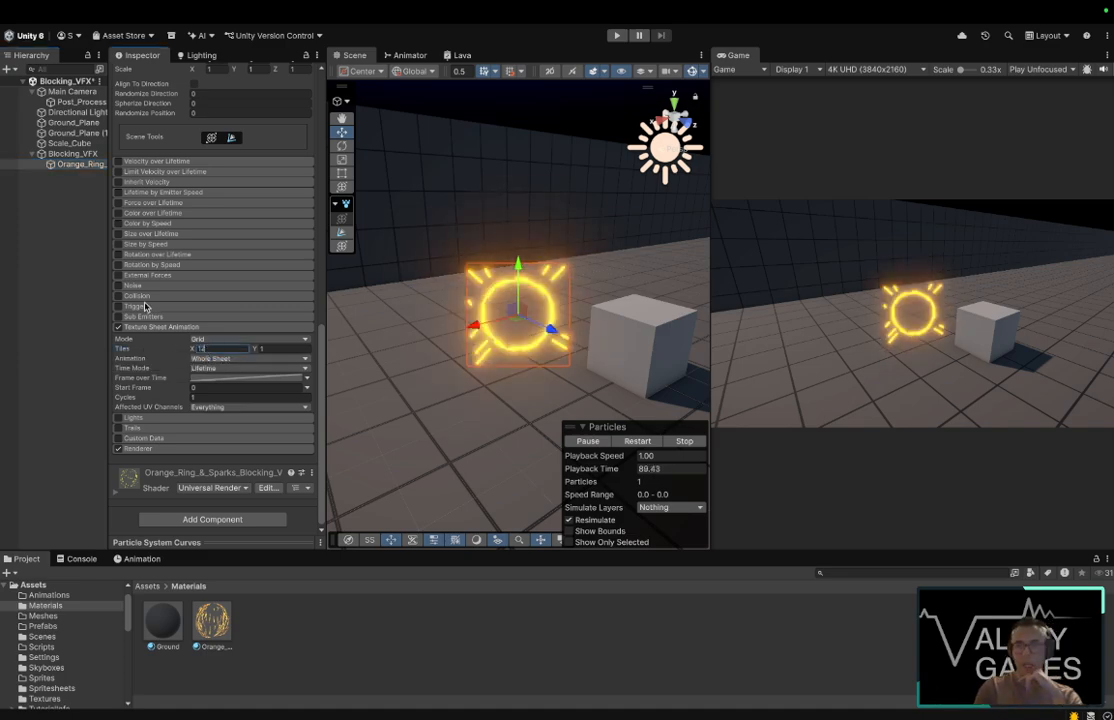
left_click(49, 284)
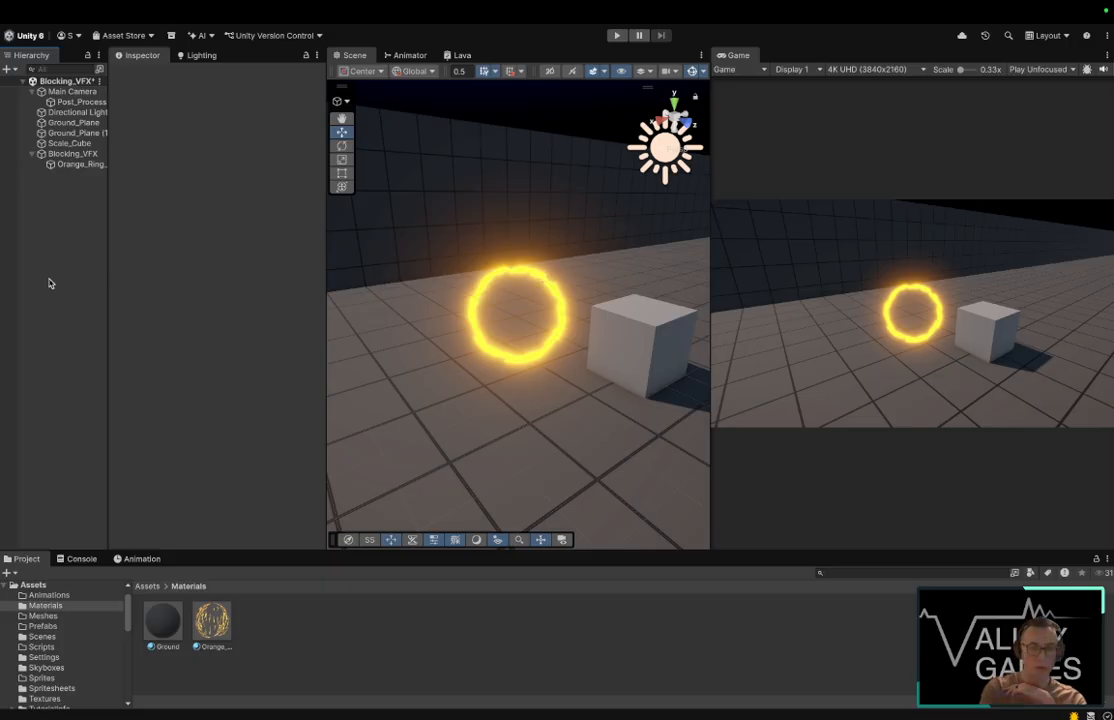
Step: Try the orange ring particle system with Simulation Speed 3.71 and Looping turned off, and play the preview
left_click(78, 164)
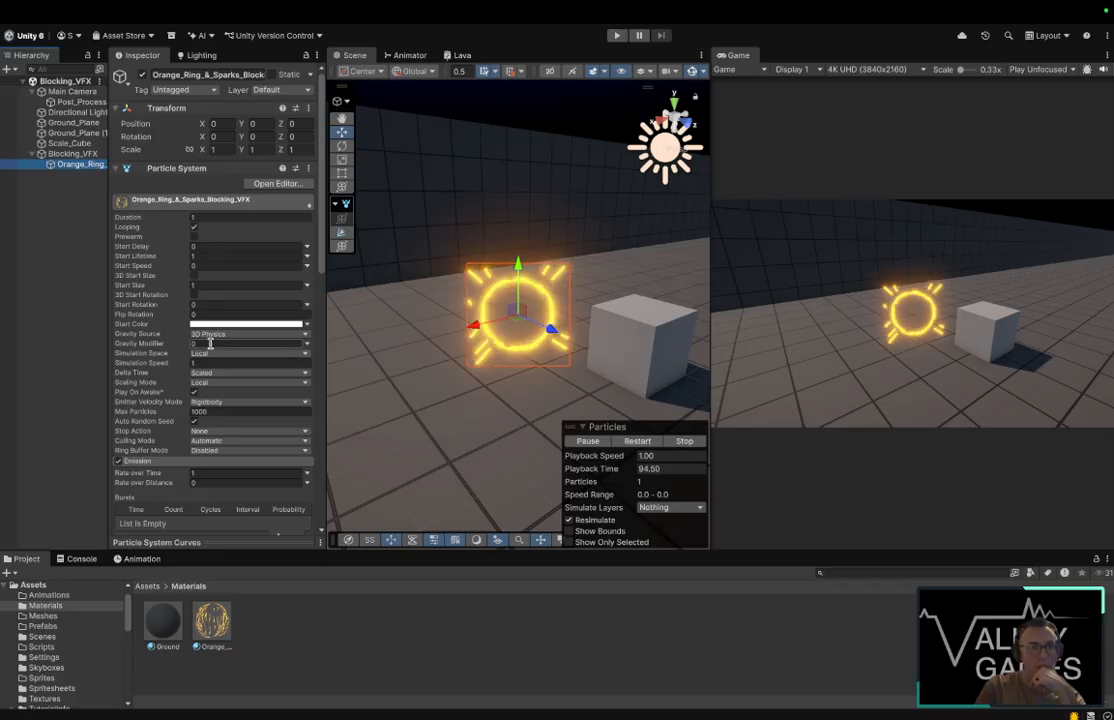
scroll(211, 345, "down", 3)
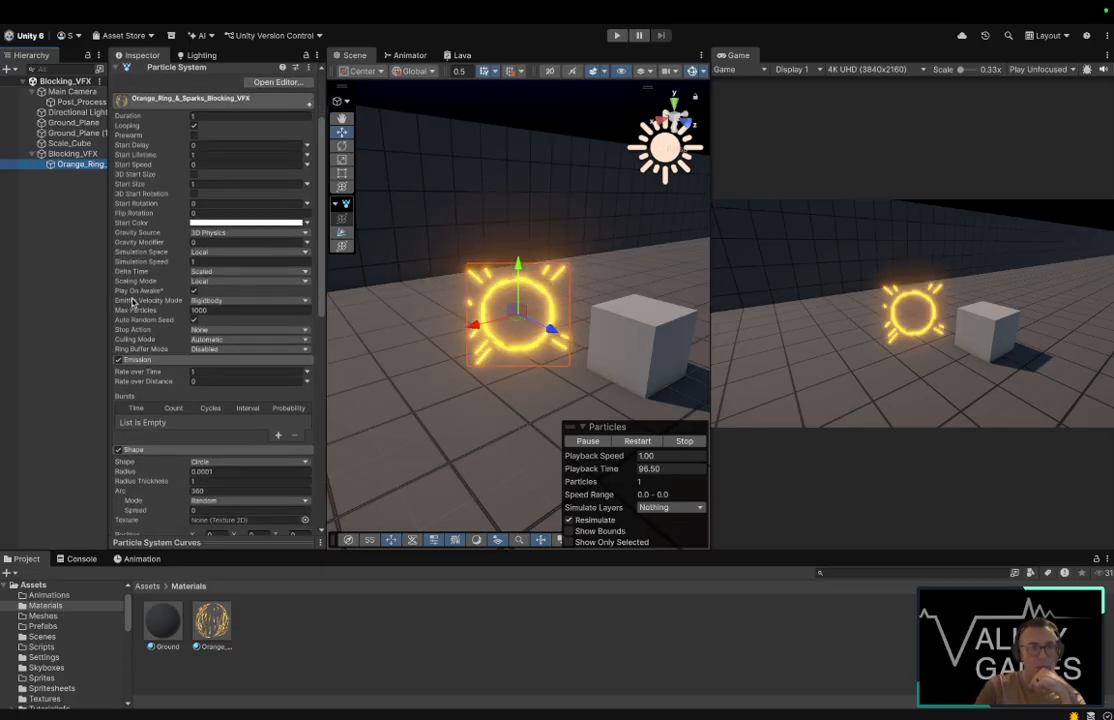
left_click(203, 261)
mouse_move(203, 262)
left_mouse_down()
mouse_move(214, 263)
mouse_move(203, 261)
left_mouse_up()
left_click(194, 126)
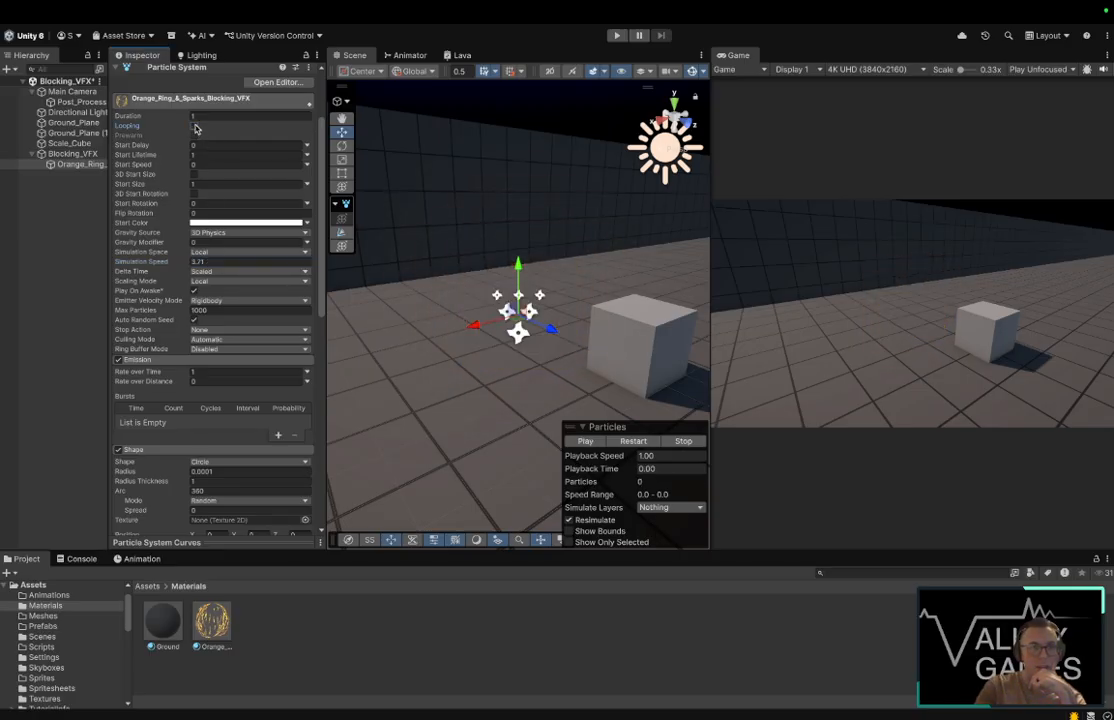
left_click(592, 445)
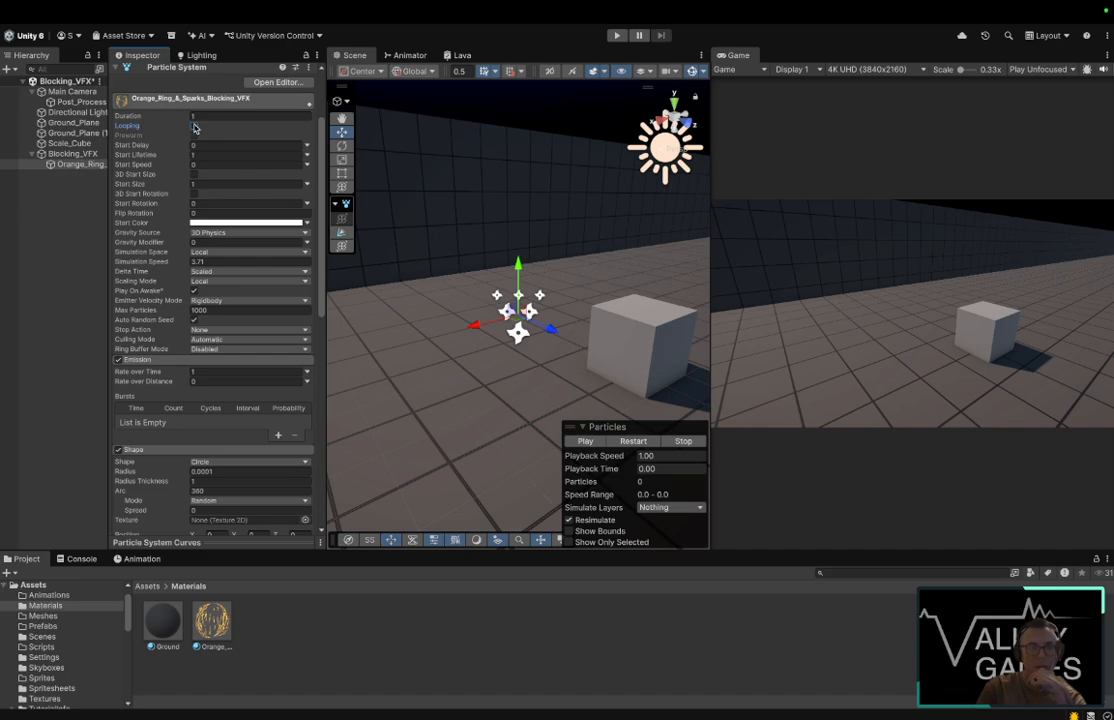
Step: Set the ring's Simulation Speed to 1, restart the preview and check the Texture Sheet Animation settings
type("1")
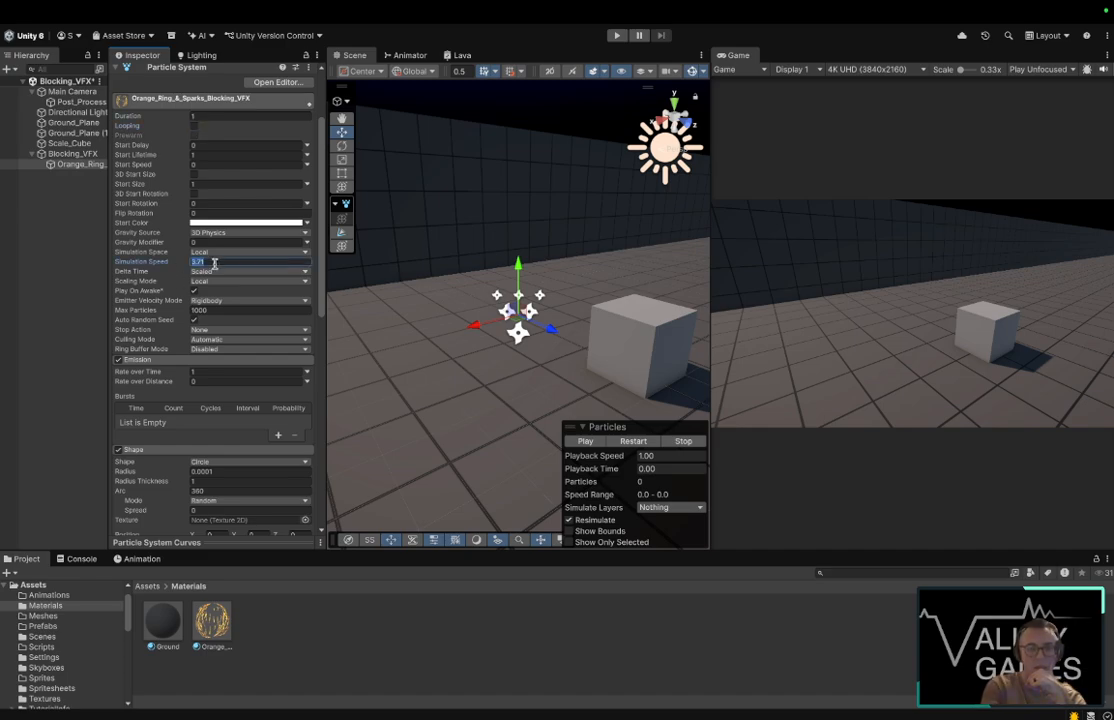
left_click(624, 442)
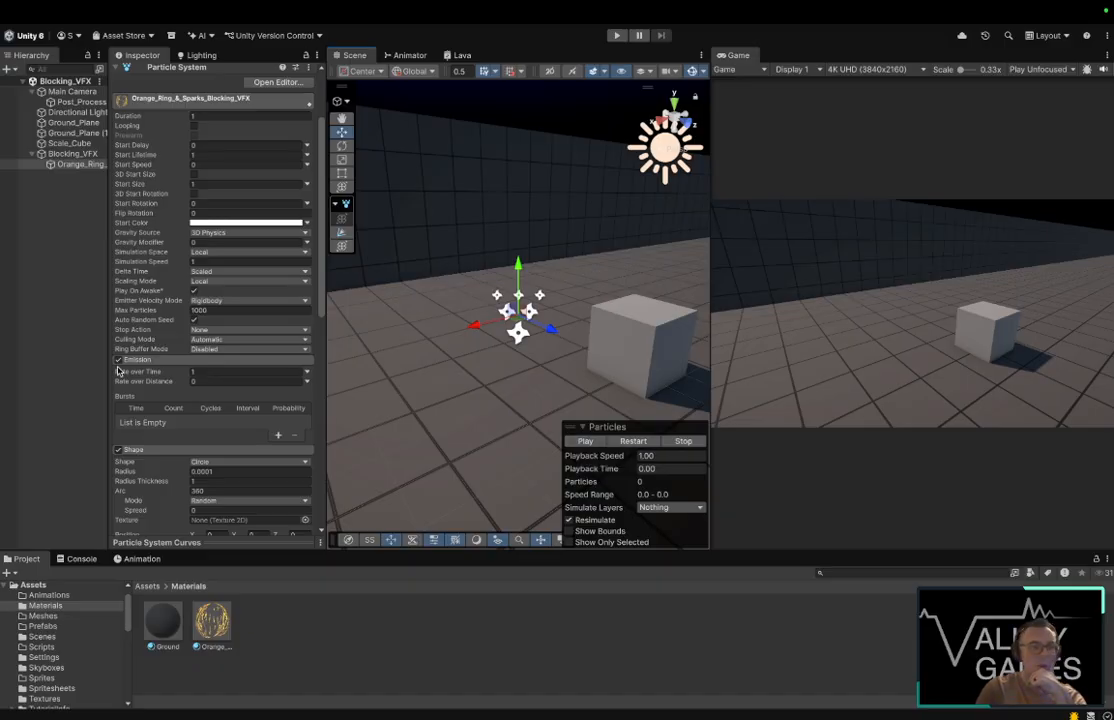
scroll(197, 377, "down", 10)
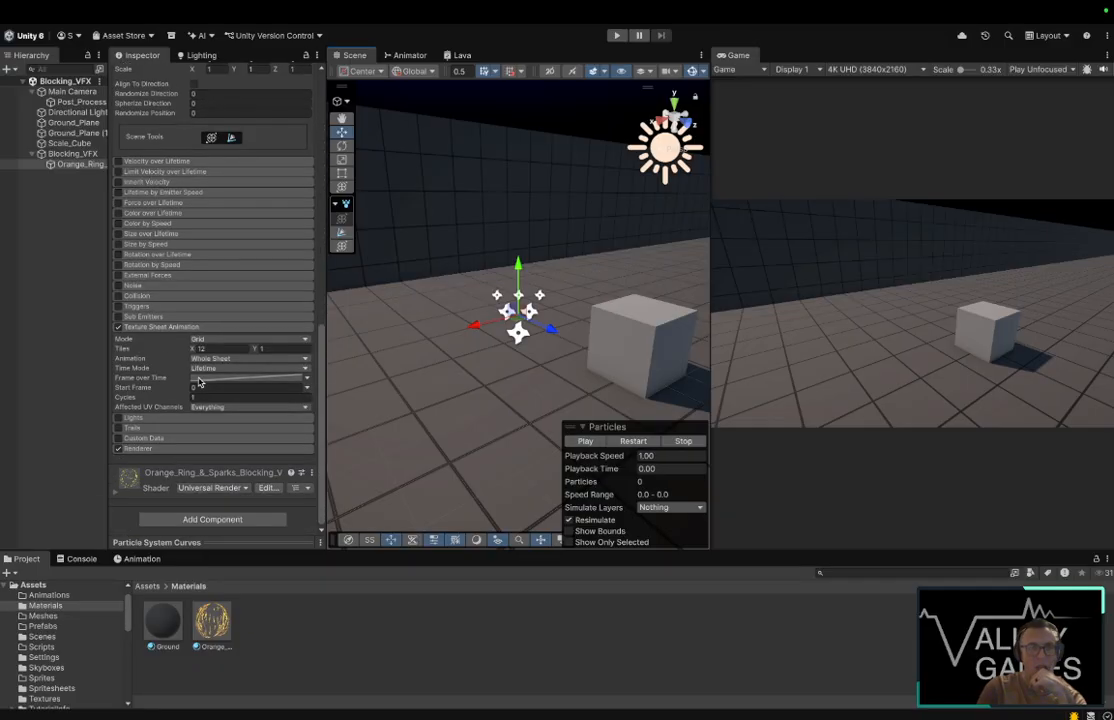
scroll(197, 377, "up", 10)
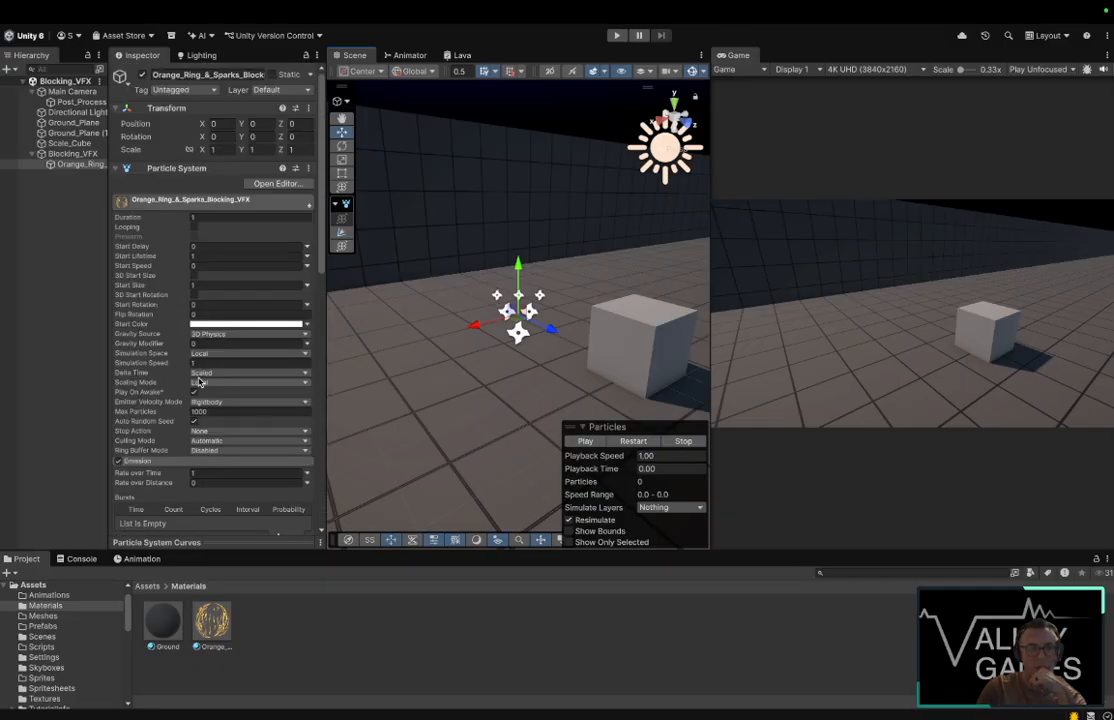
Step: Turn on Looping for the ring particle system, restart the preview and pause it
left_click(195, 228)
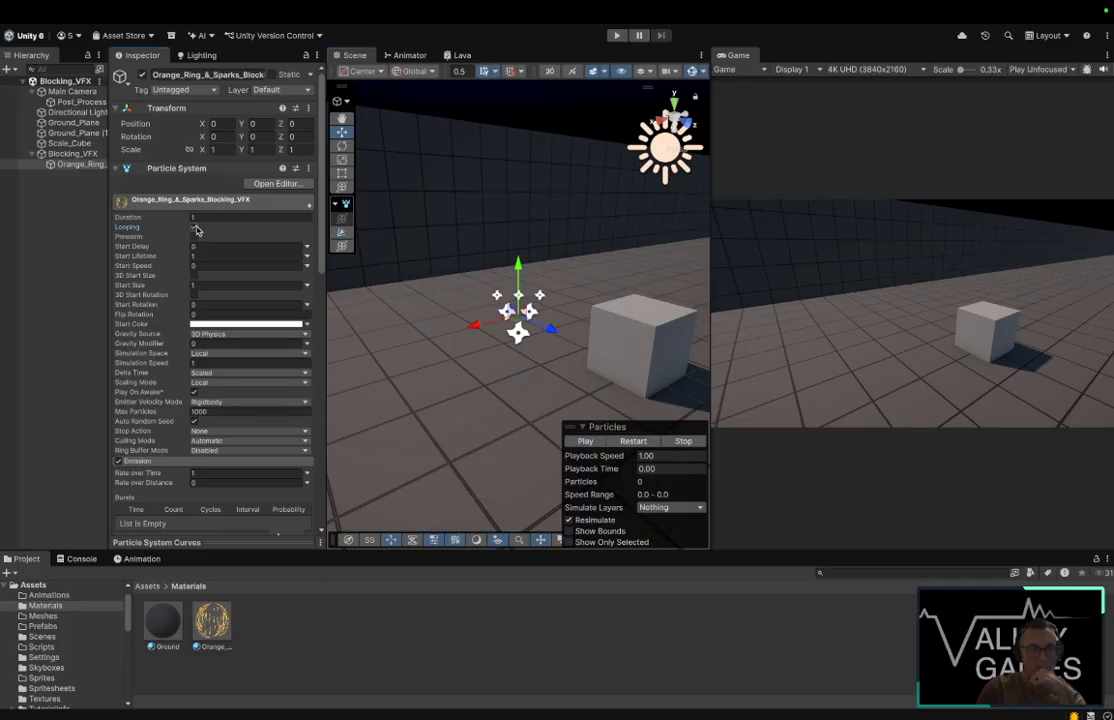
left_click(633, 441)
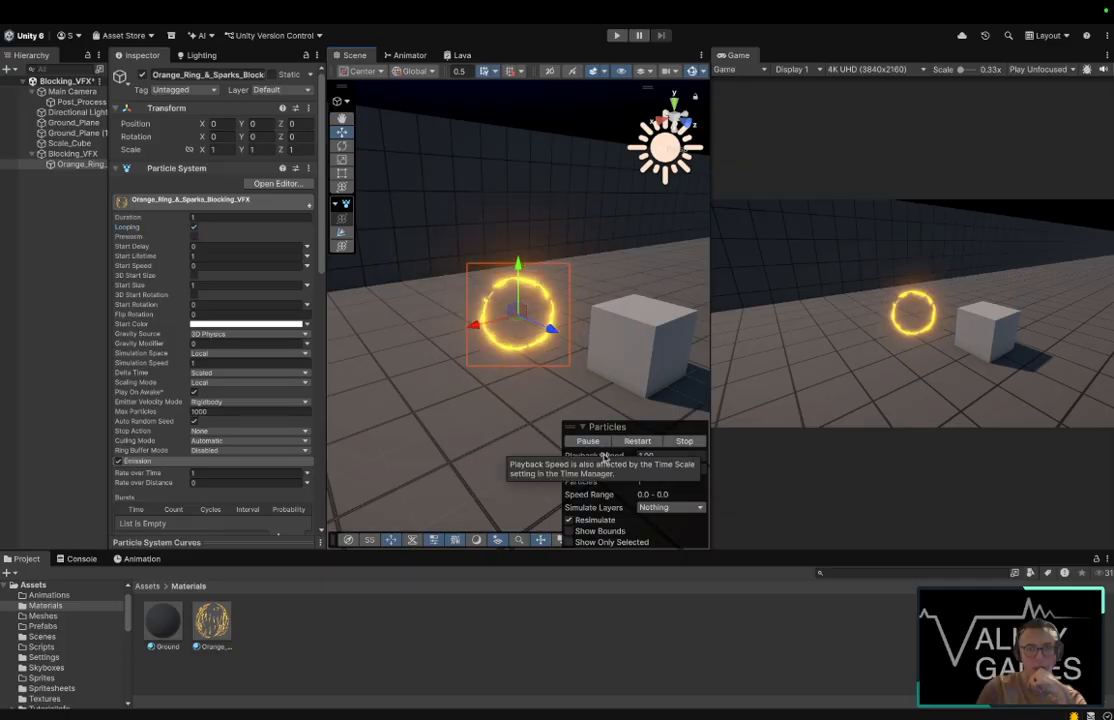
left_click(600, 442)
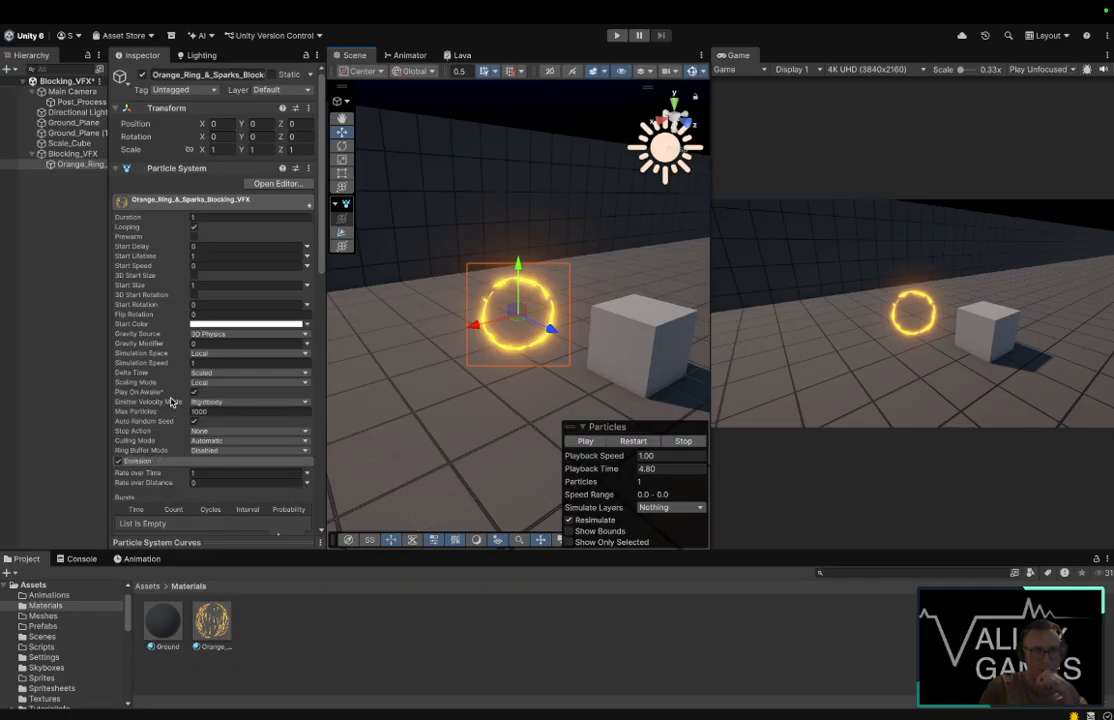
Step: Compare the ring effect with Looping off and with Looping on again, restarting the preview each time
left_click(194, 228)
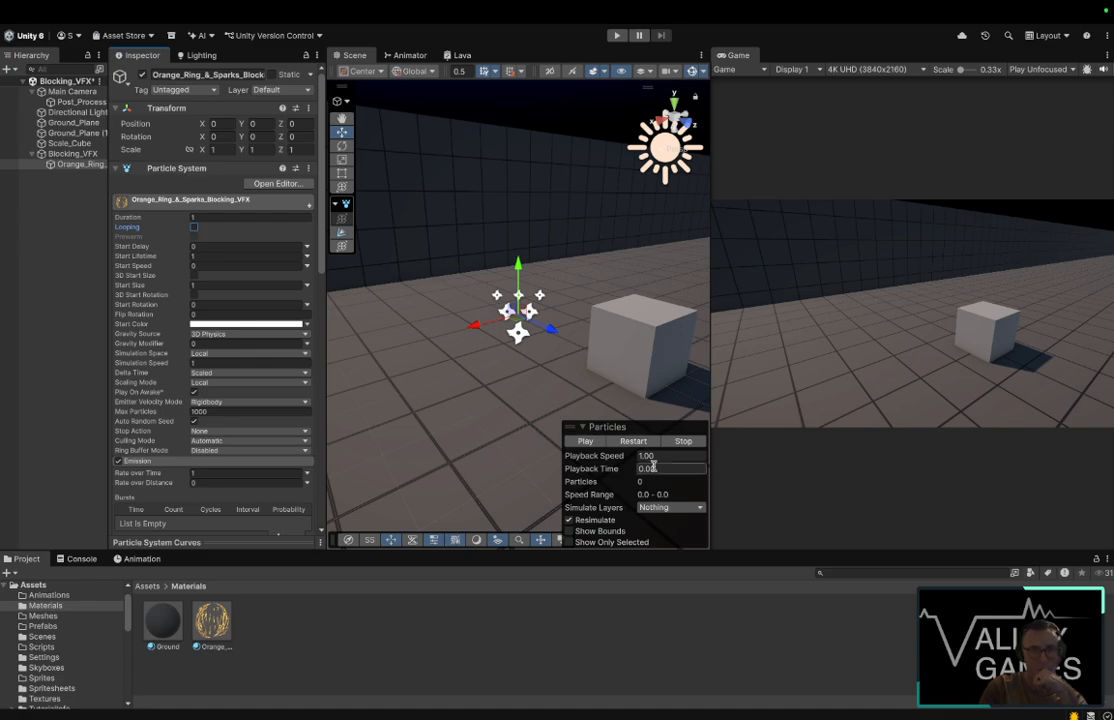
left_click(630, 442)
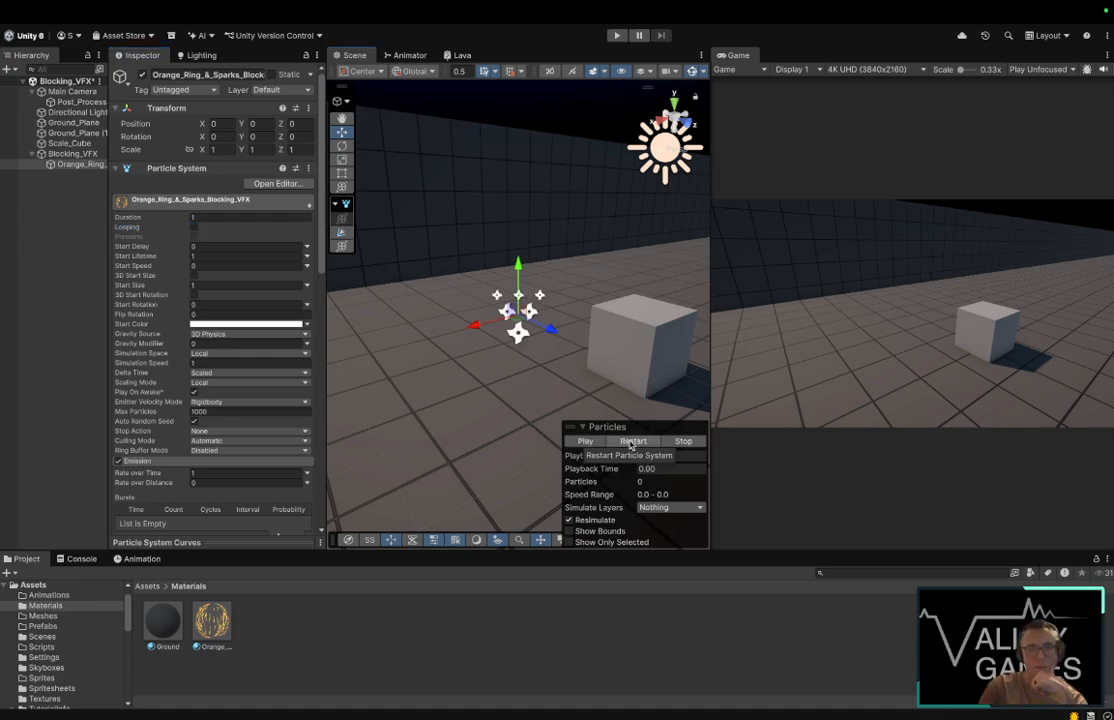
left_click(632, 442)
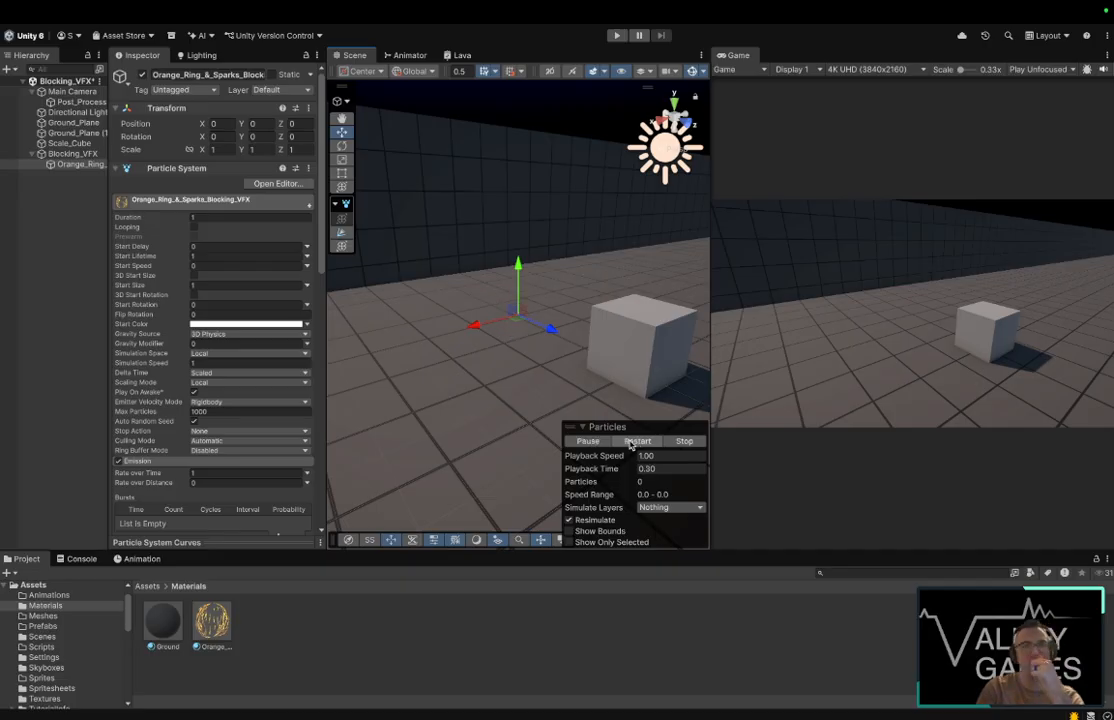
left_click(194, 227)
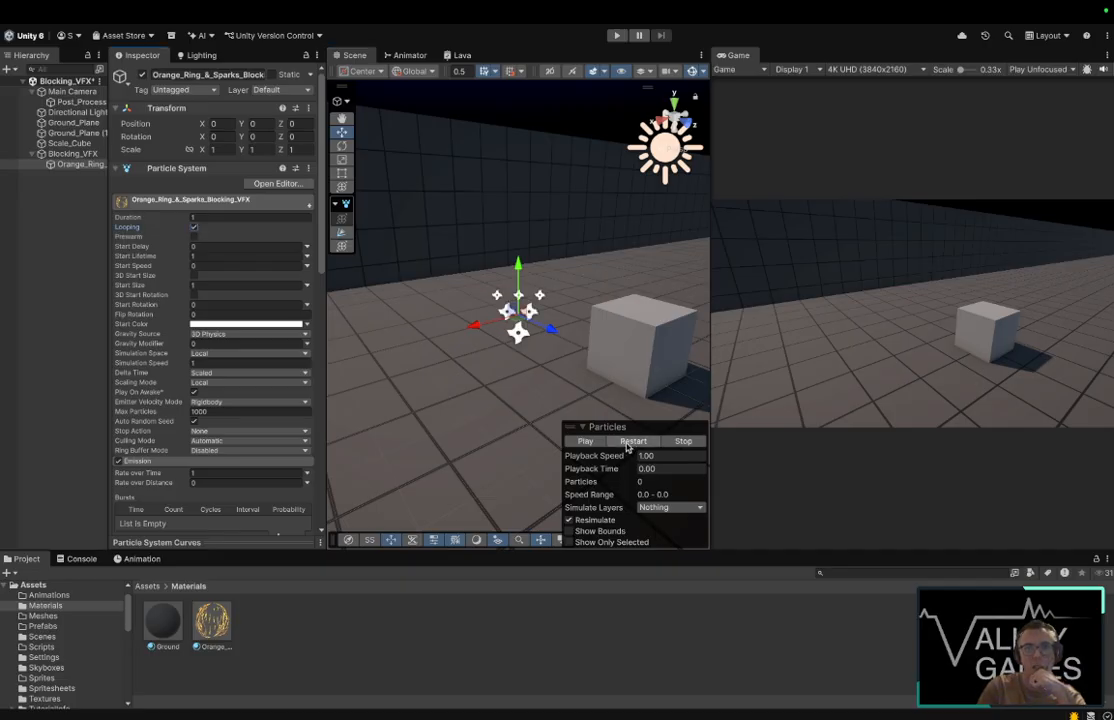
left_click(622, 442)
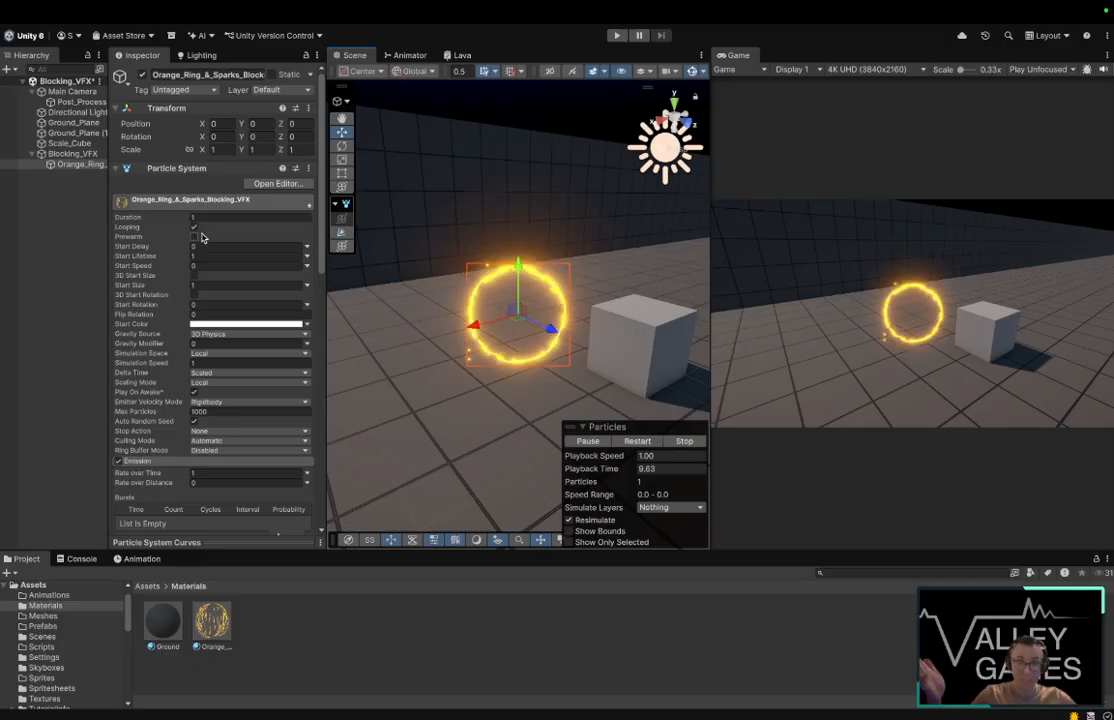
Step: Examine the Texture Sheet Animation settings and the Frame over Time curve of the ring particle system
scroll(234, 407, "down", 10)
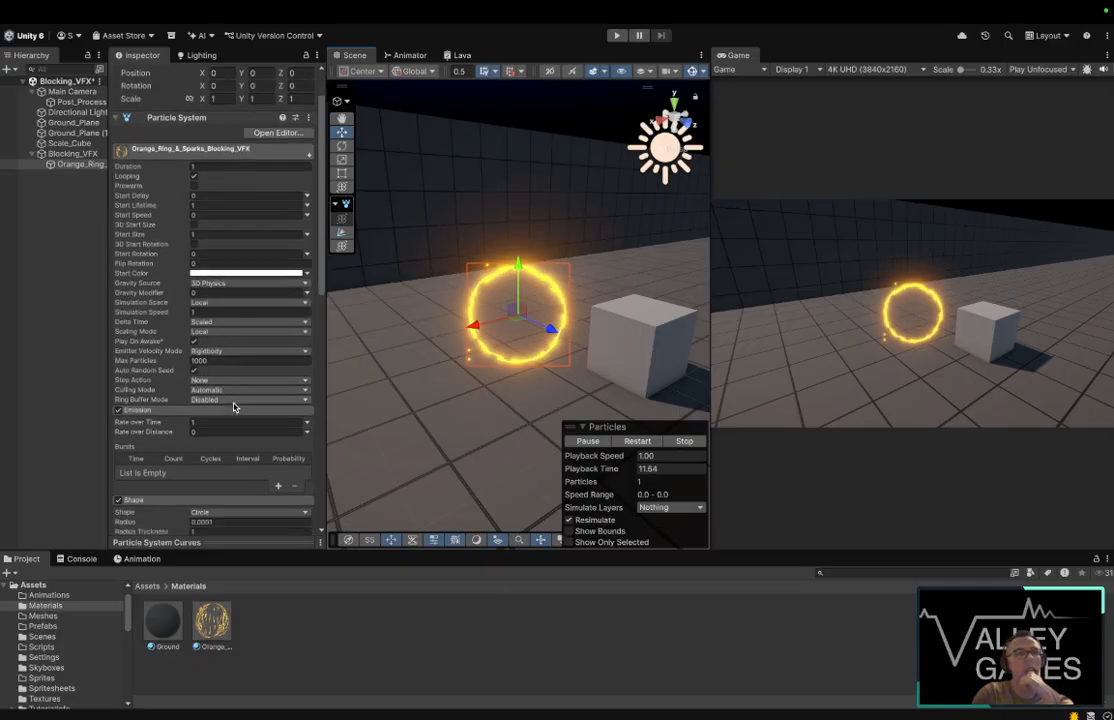
scroll(234, 407, "down", 1)
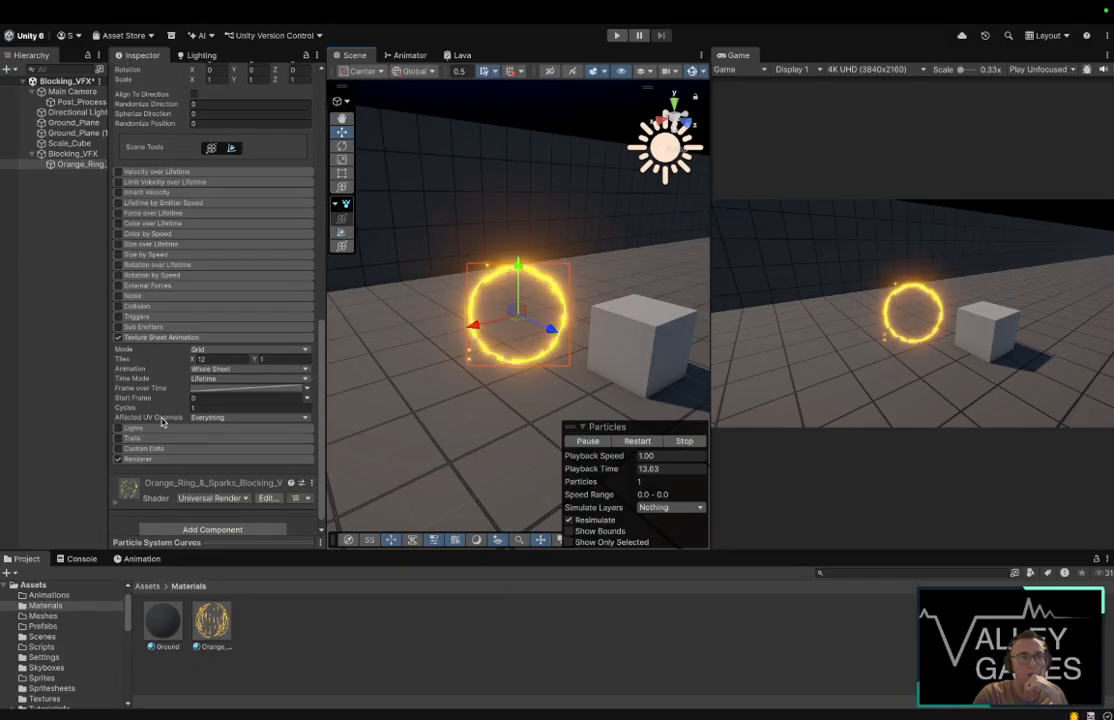
left_click(249, 390)
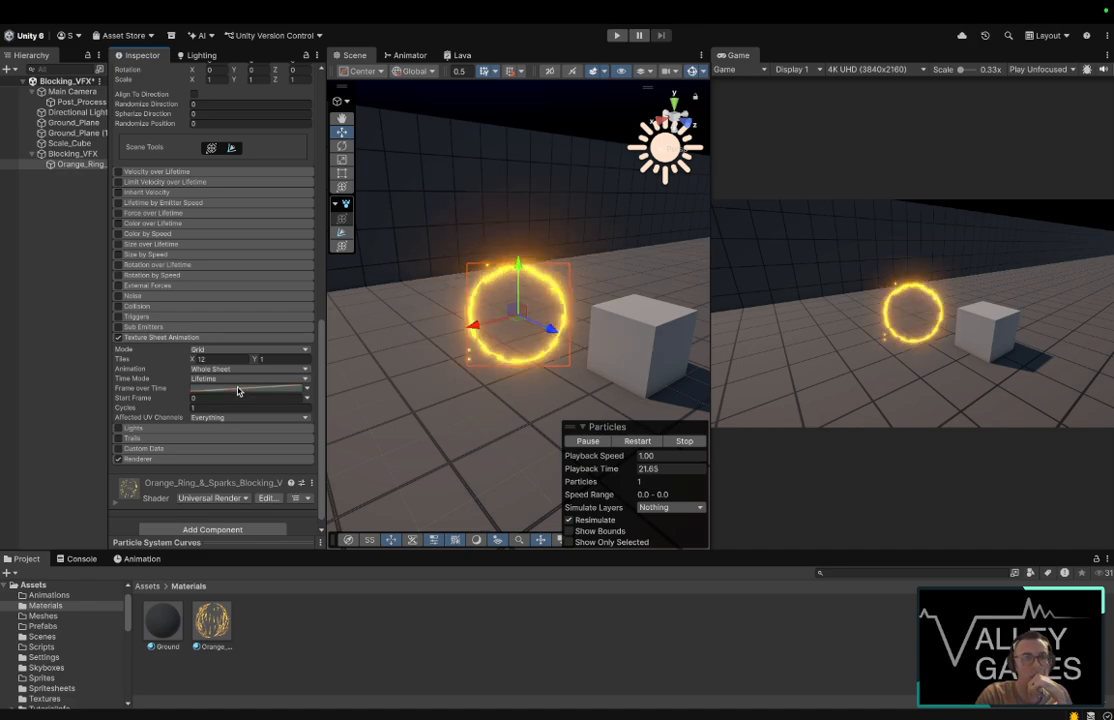
scroll(222, 399, "down", 1)
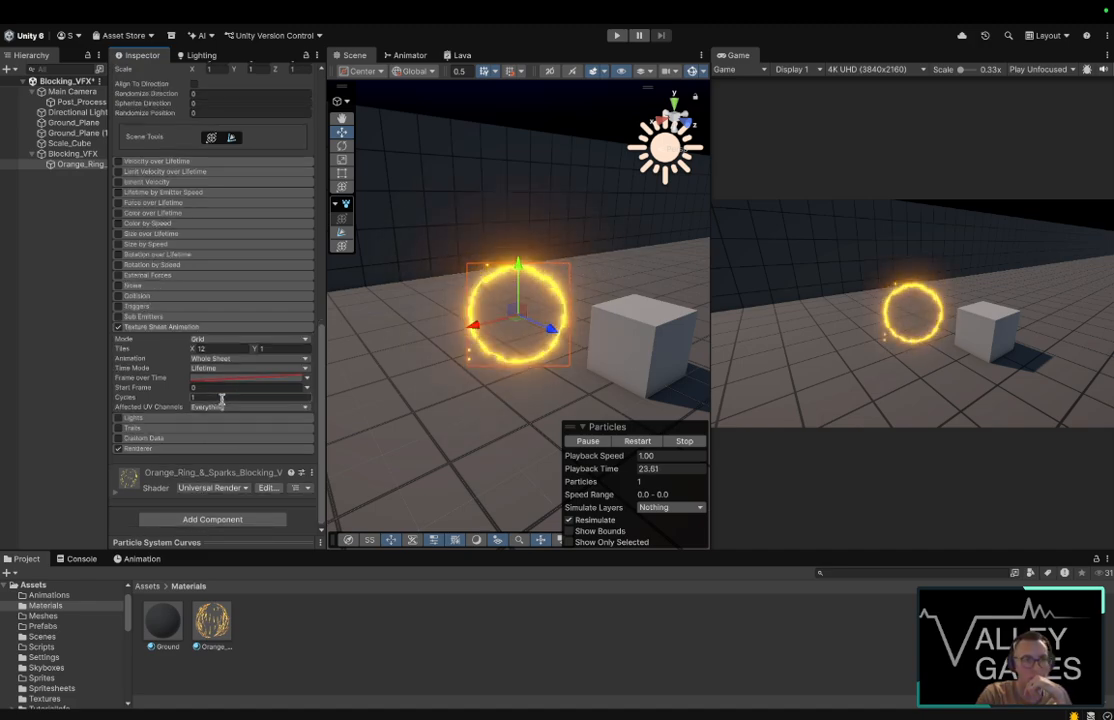
left_click(216, 380)
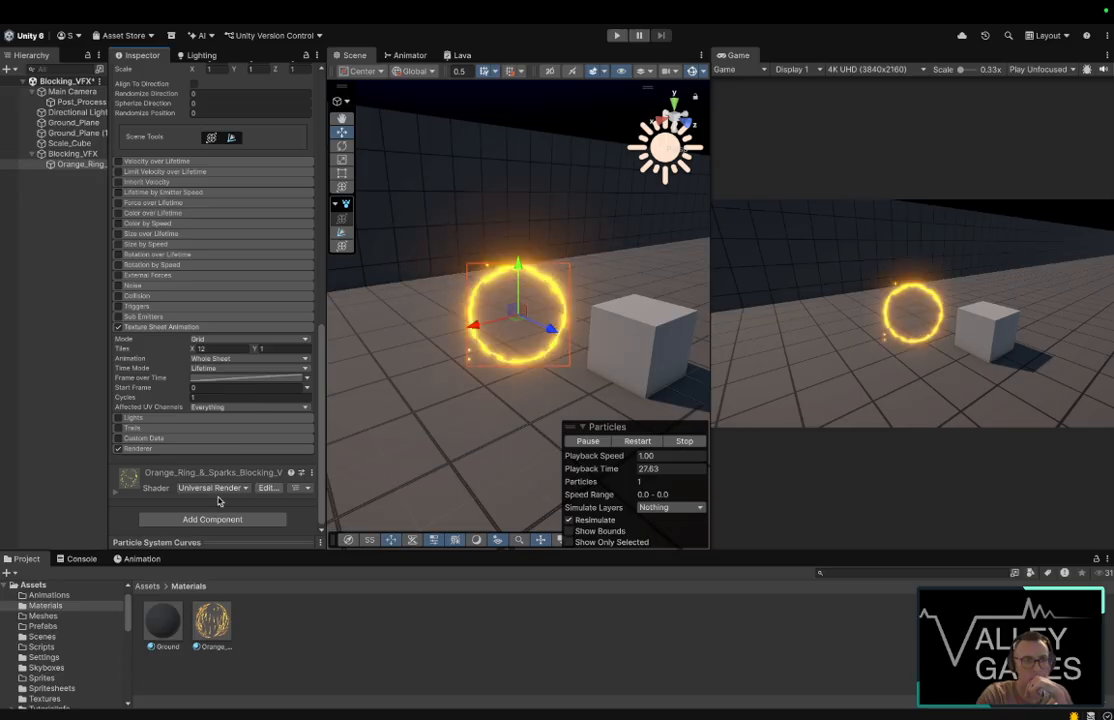
scroll(217, 437, "up", 2)
scroll(217, 437, "down", 1)
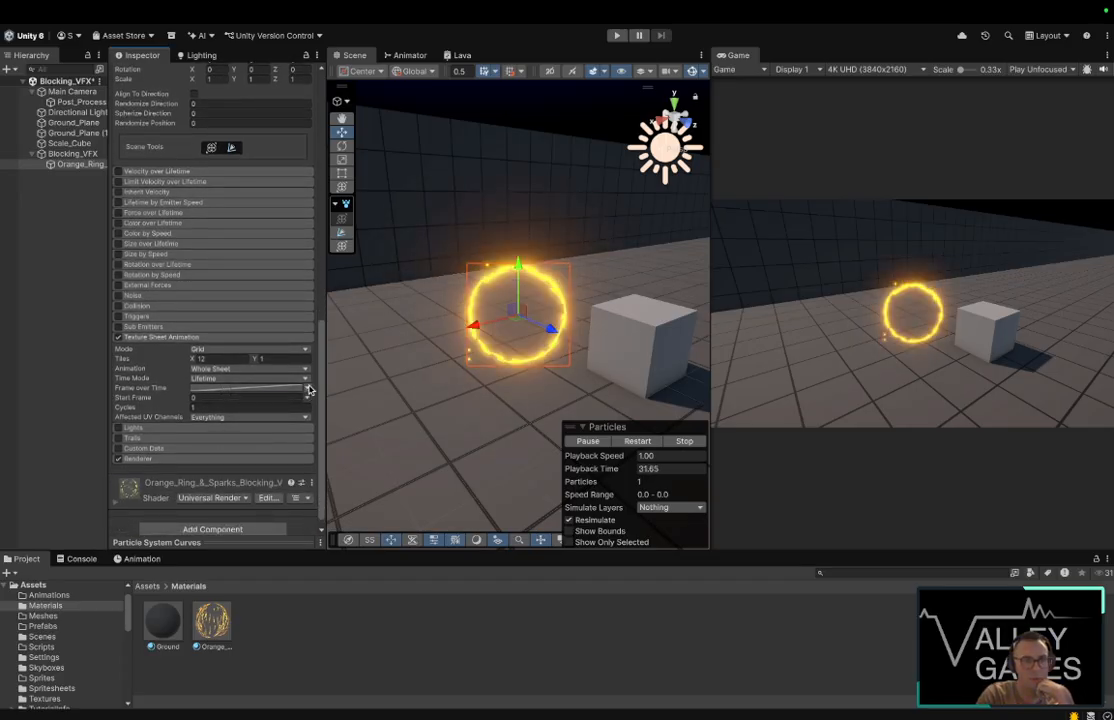
Step: Set the Texture Sheet Animation's Time Mode to Speed with a maximum Speed Range of 15.14, restarting the preview to test it
left_click(229, 379)
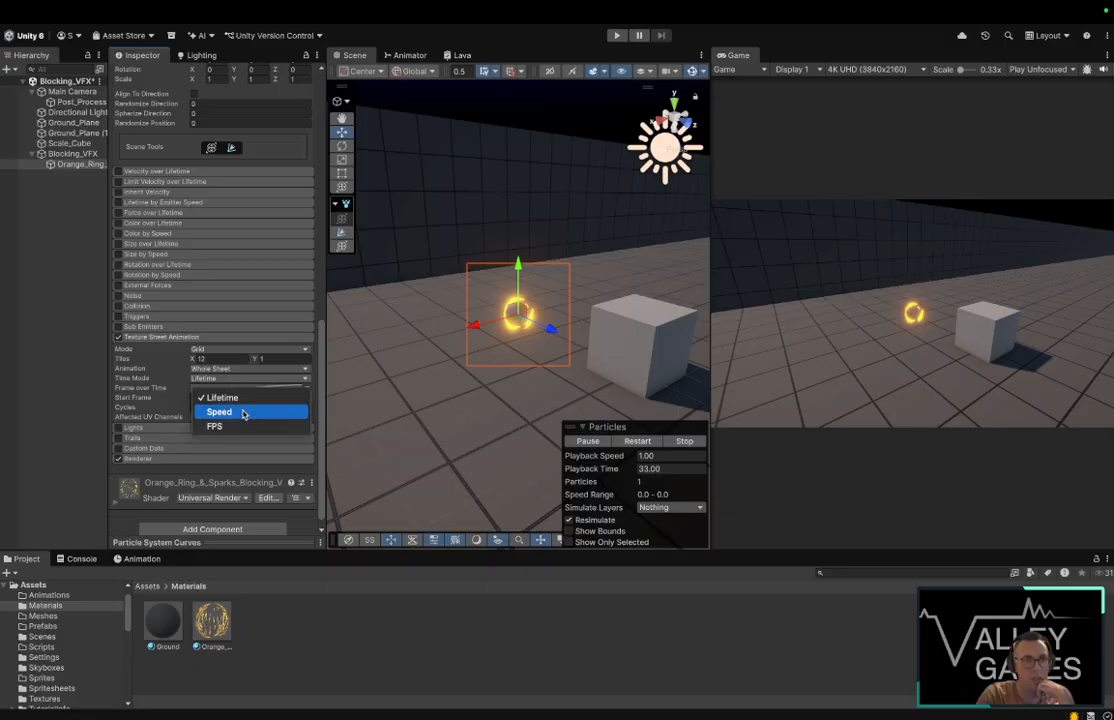
left_click(240, 412)
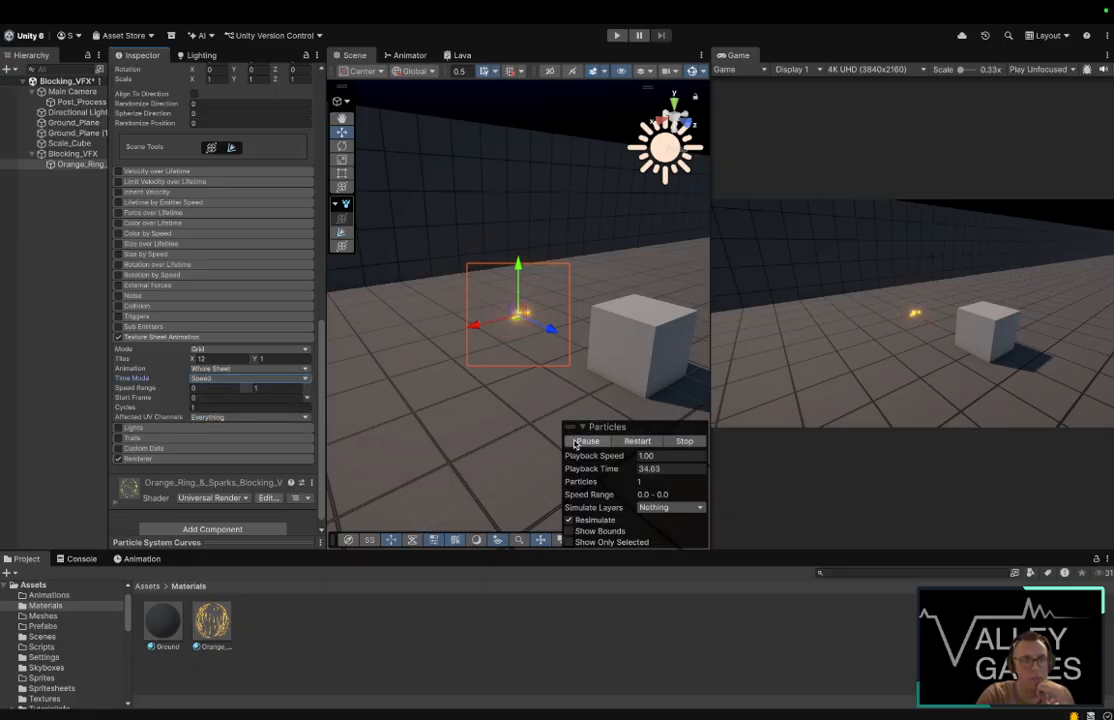
left_click(637, 443)
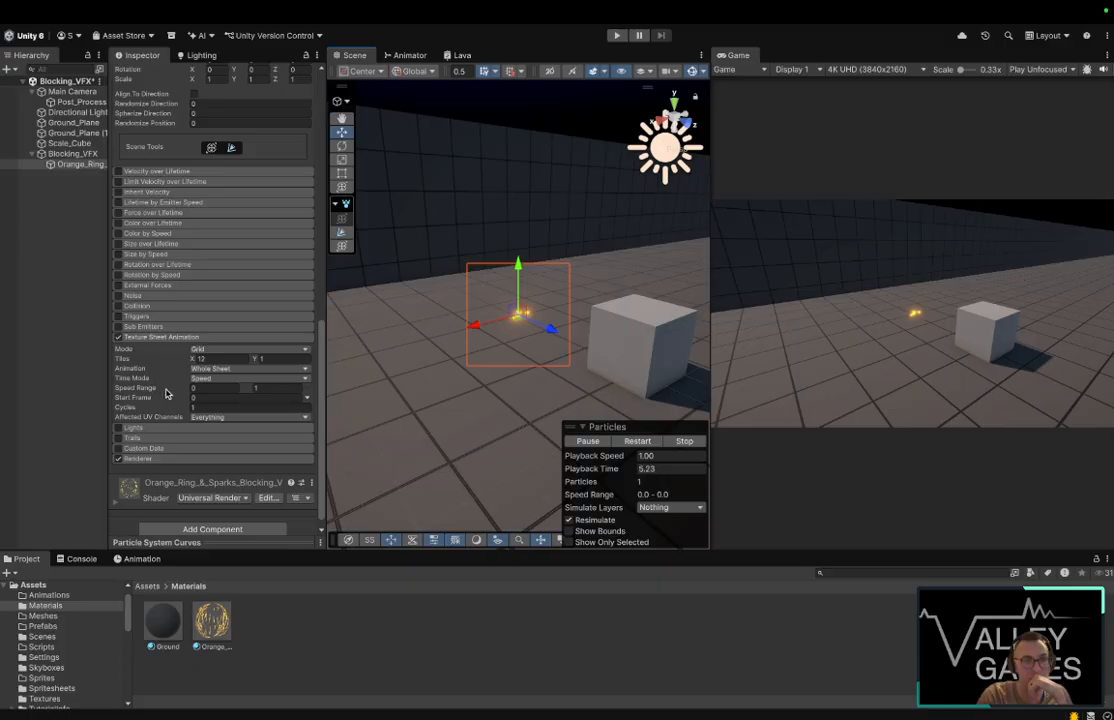
left_click_drag(249, 389, 587, 405)
left_click(638, 441)
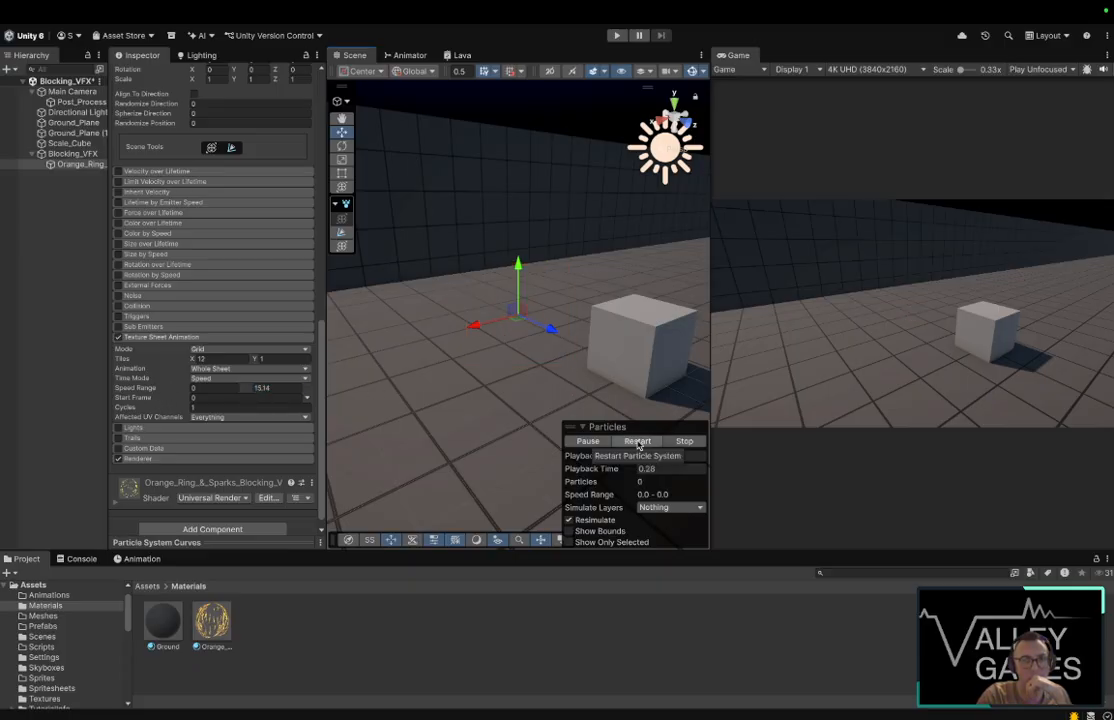
Step: Set the Texture Sheet Animation's Time Mode back to Lifetime for the ring particle system
left_click(250, 378)
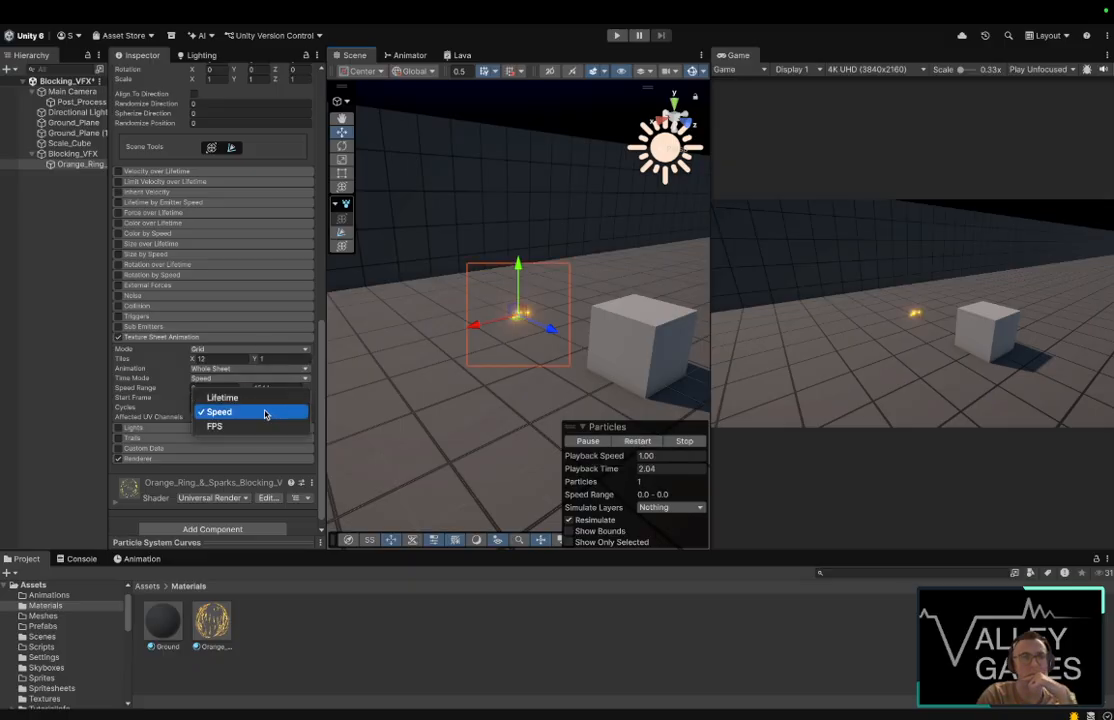
left_click(265, 397)
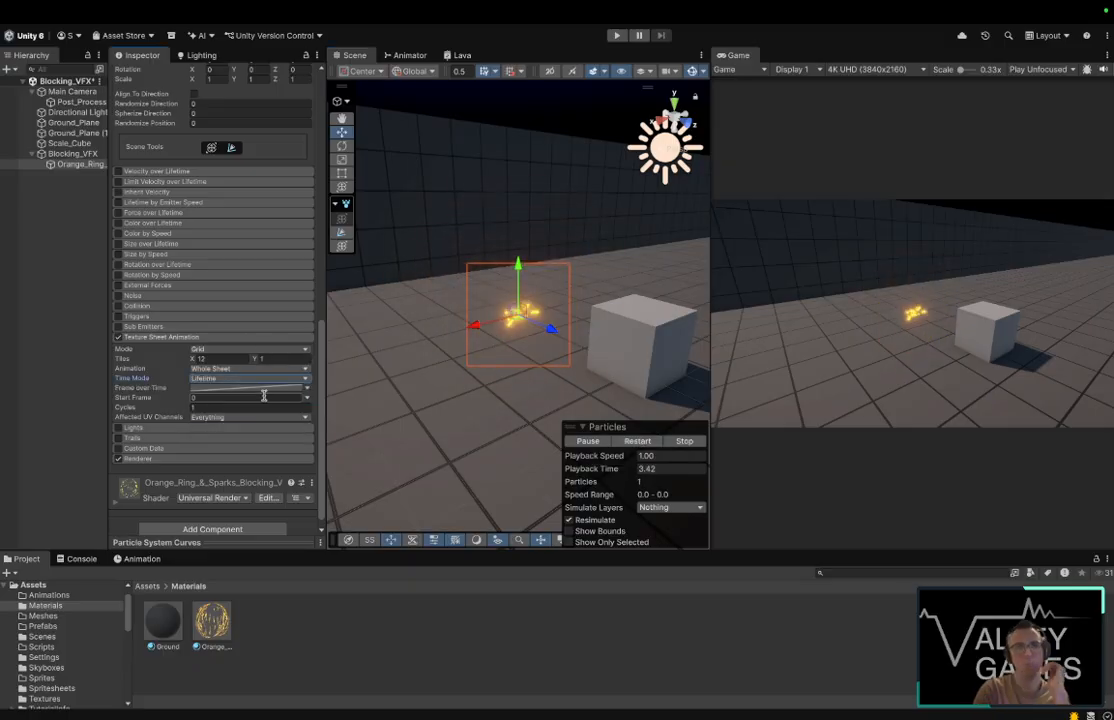
Step: Set the ring particle system's Start Lifetime to 0.2 and restart the preview
scroll(264, 396, "up", 15)
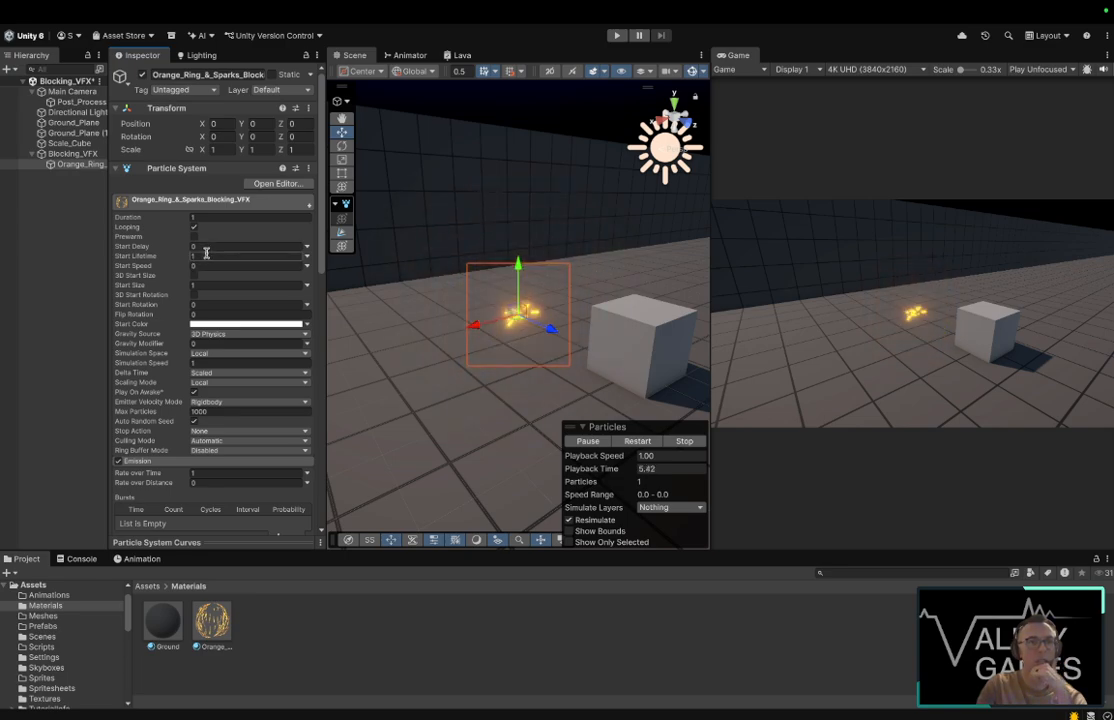
left_click(206, 253)
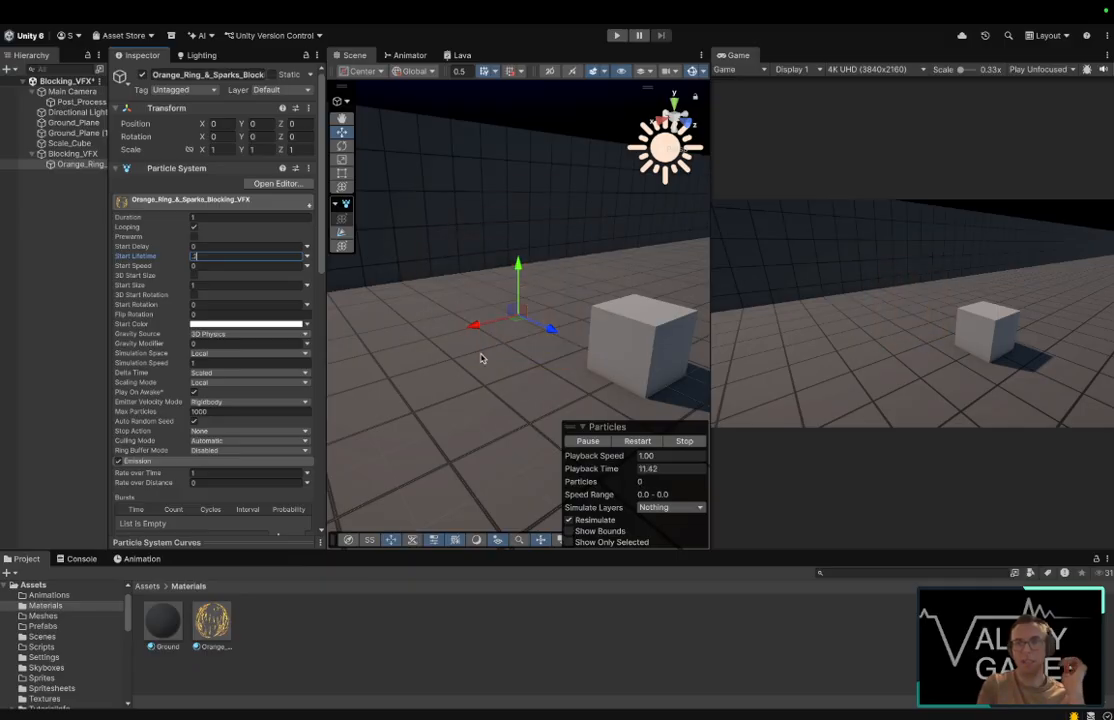
left_click(35, 291)
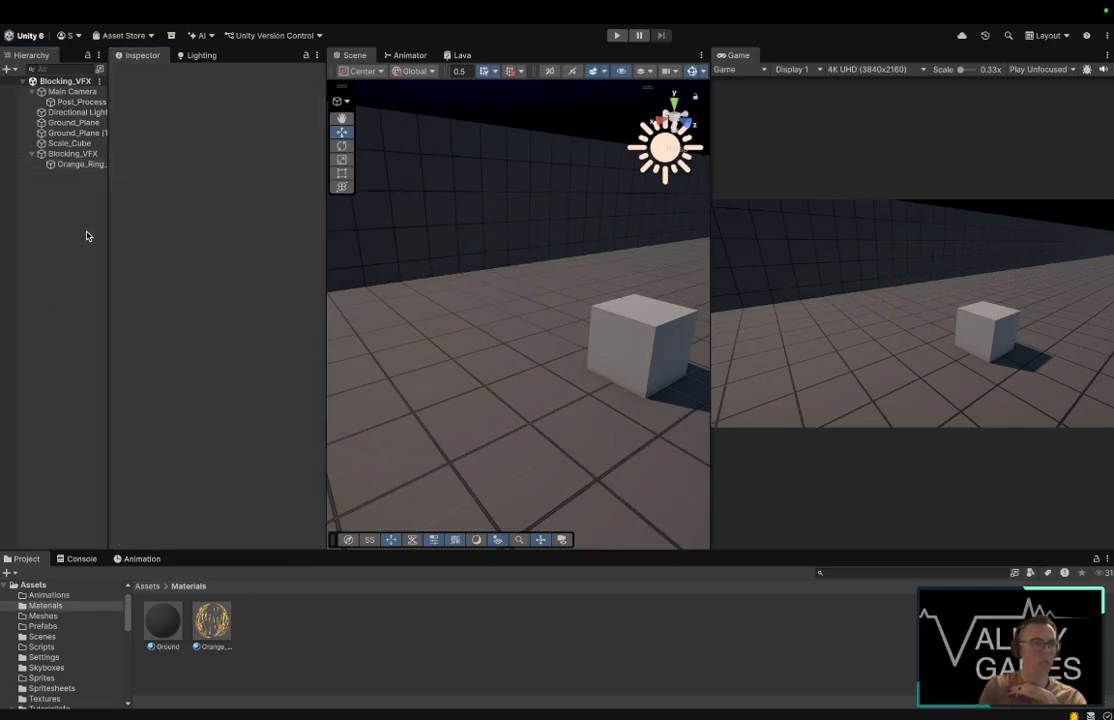
left_click(76, 163)
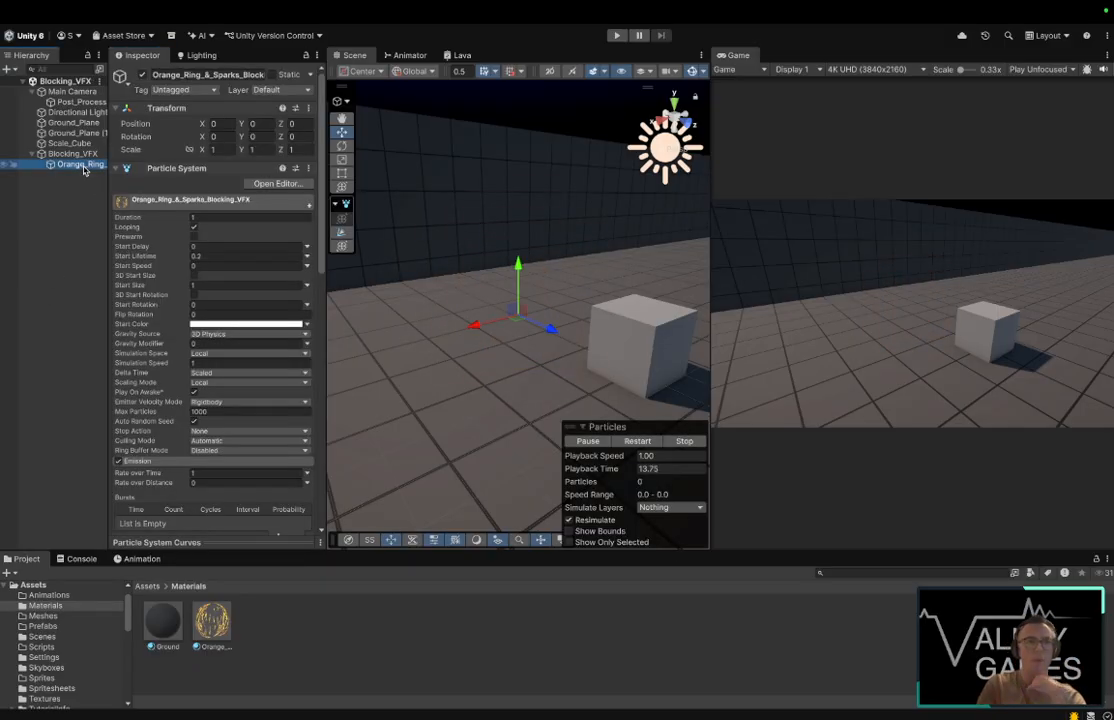
left_click(646, 442)
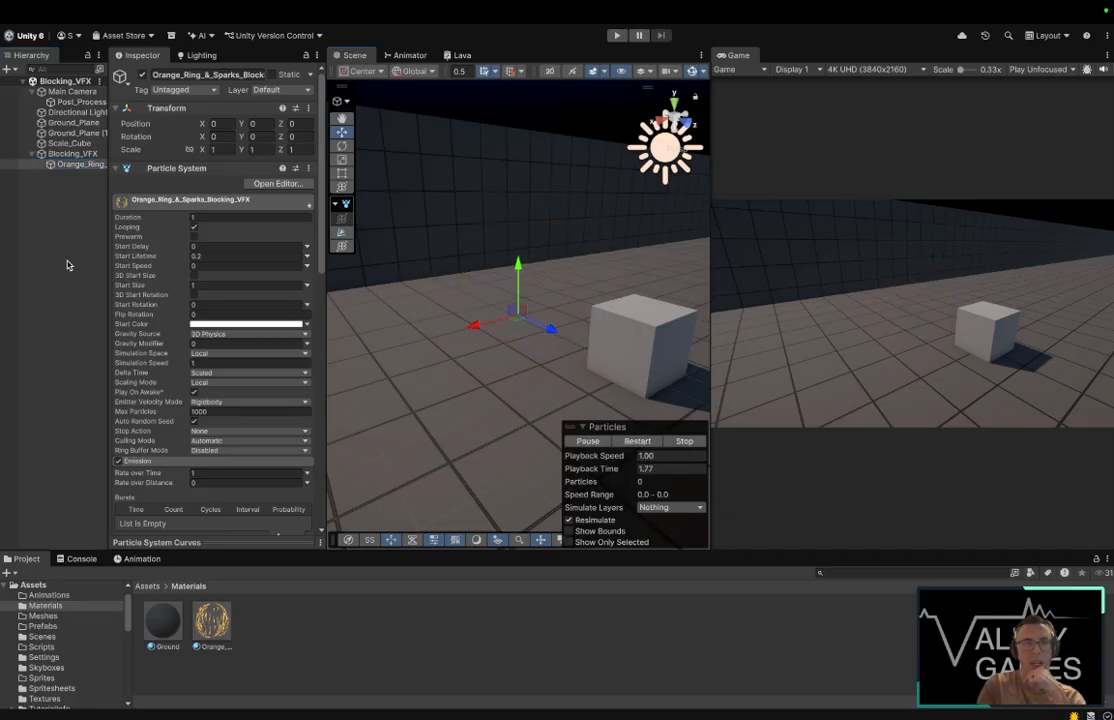
Step: Duplicate the ring particle system under the Blocking_VFX object
left_click(70, 153)
left_click(83, 165)
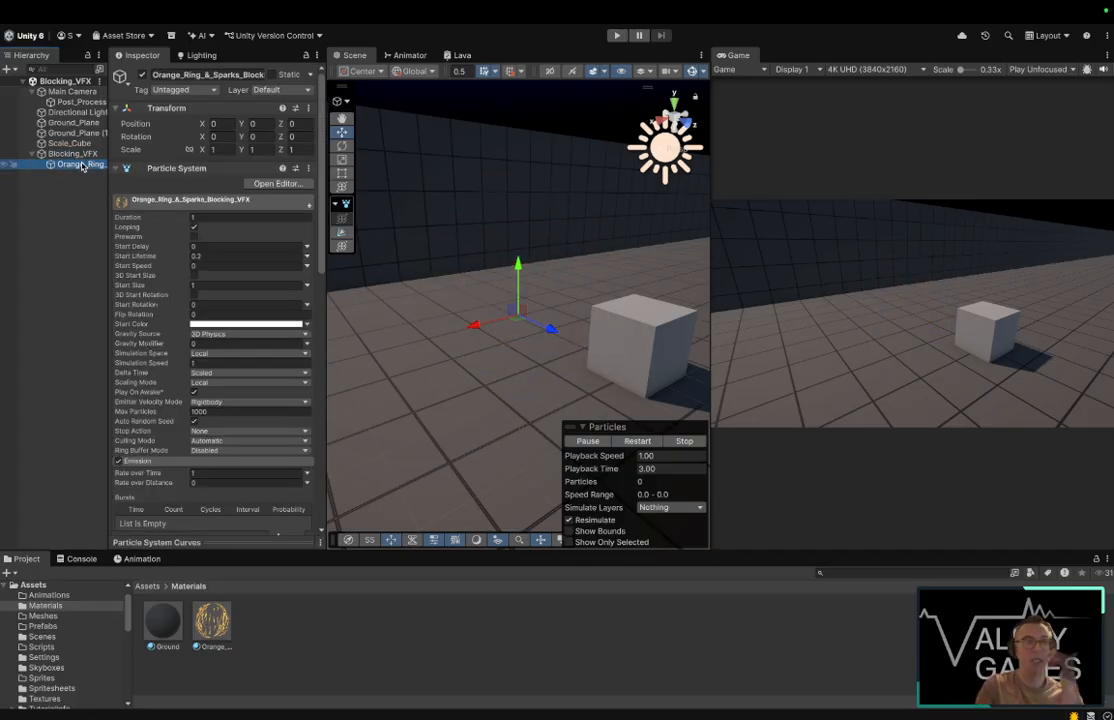
key("ctrl+d")
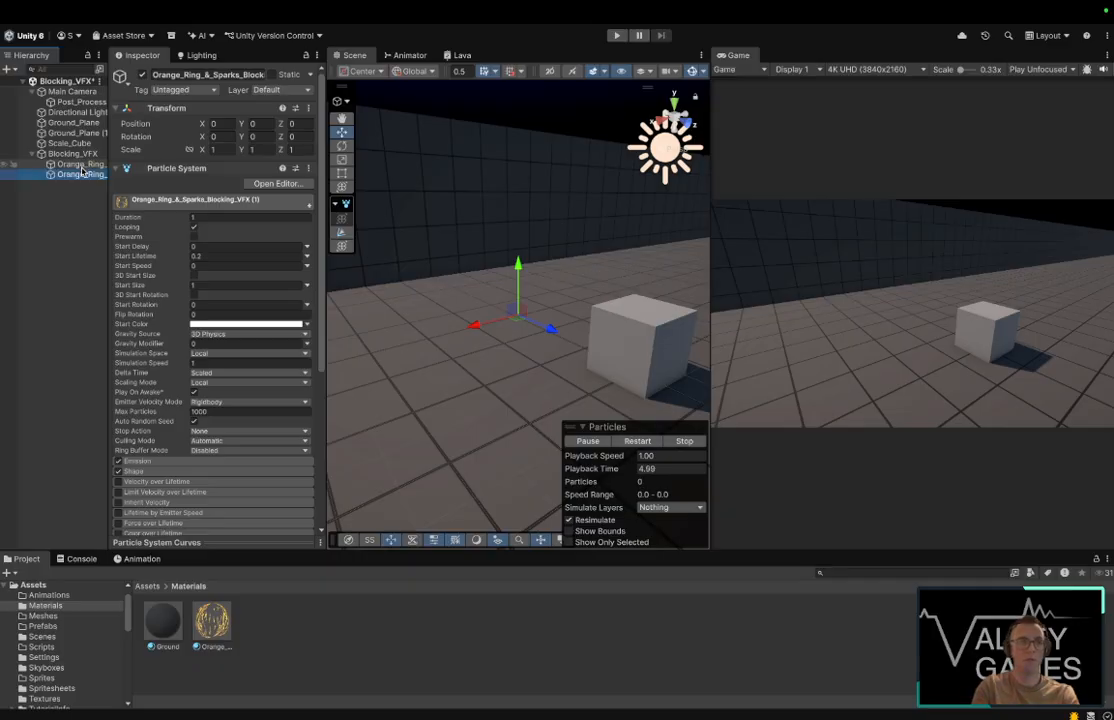
Step: Duplicate the orange ring and sparks material in the Materials folder and name the copy Blue
left_click(211, 626)
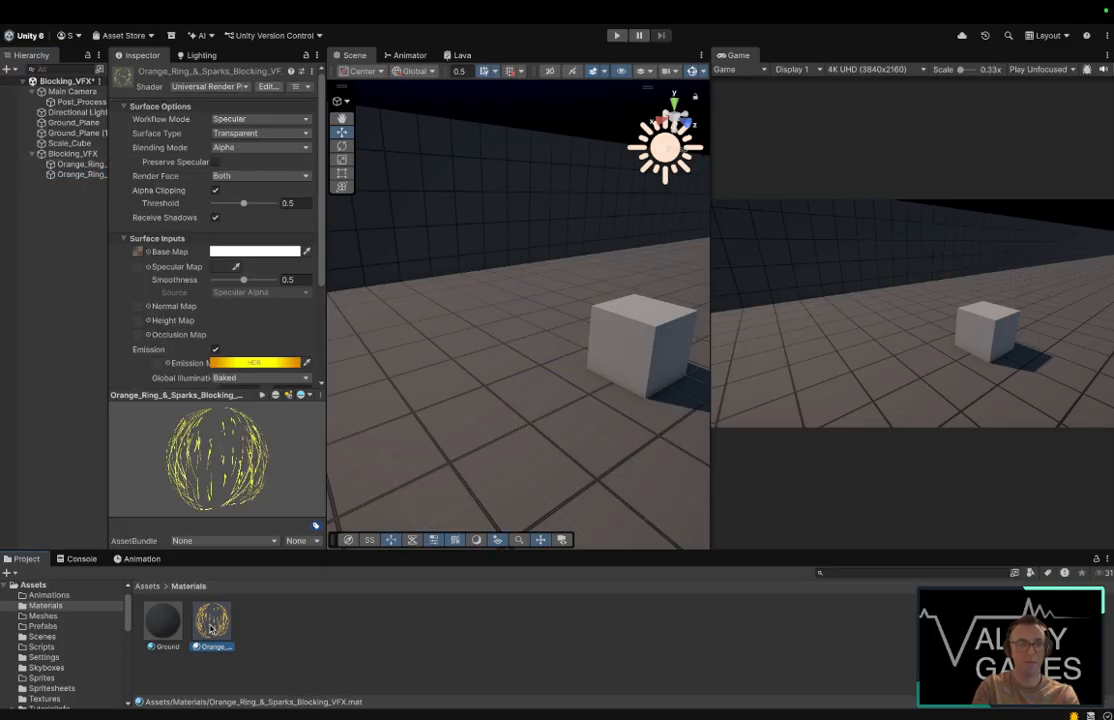
left_click(64, 606)
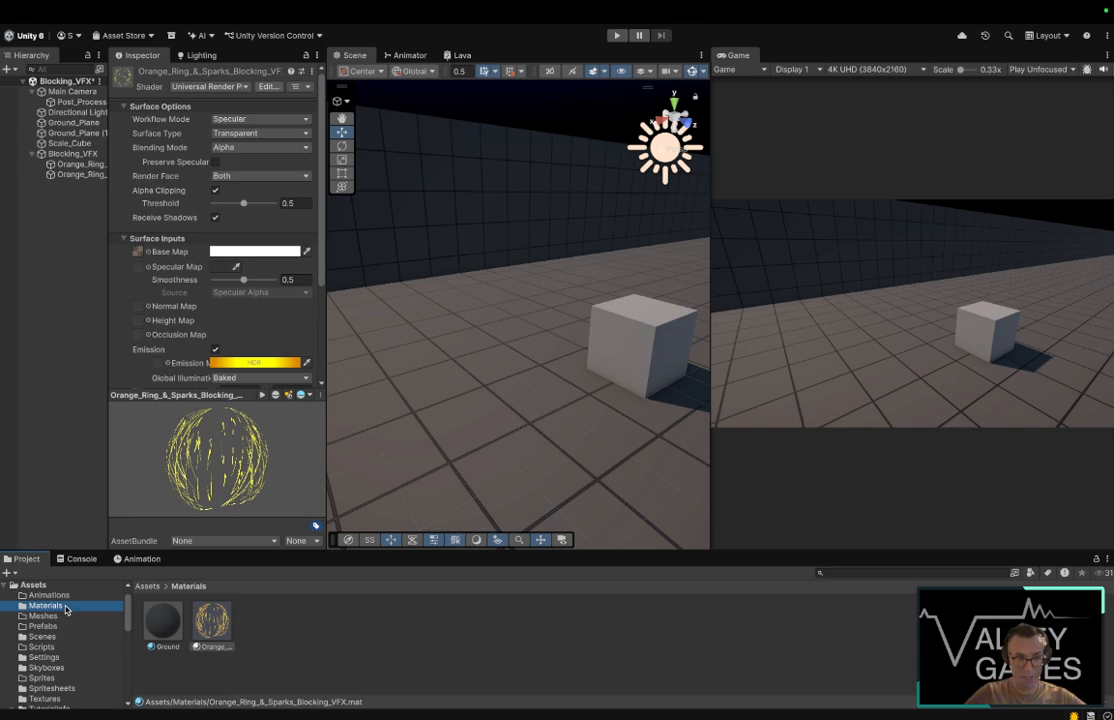
left_click(55, 293)
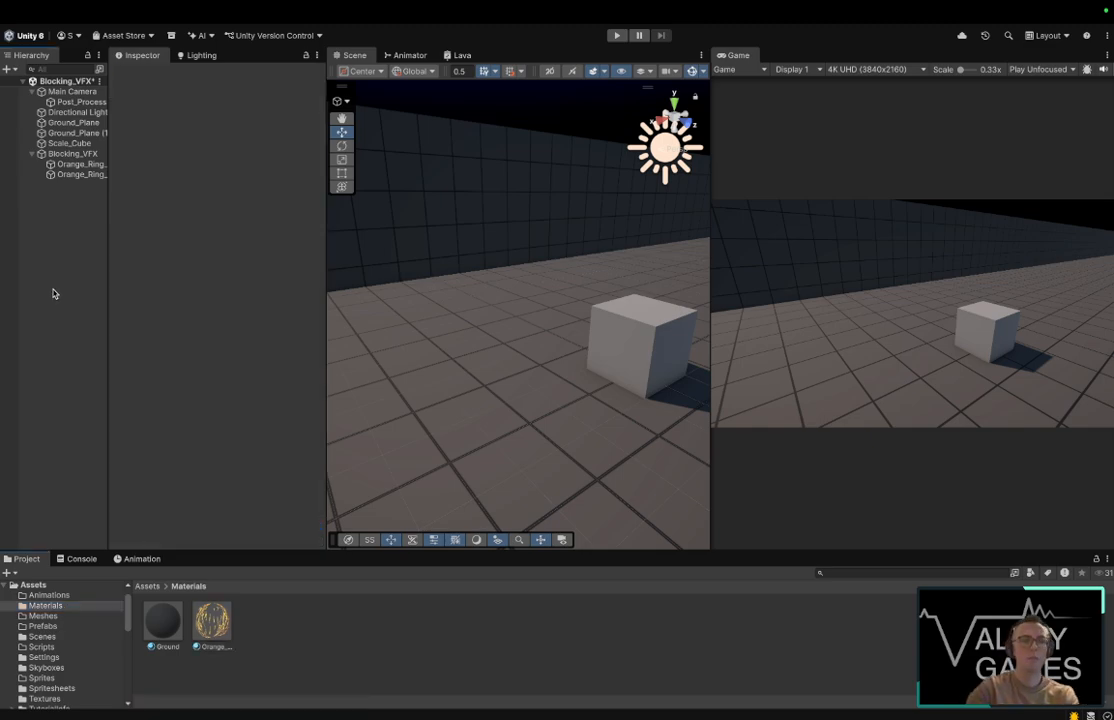
left_click(218, 628)
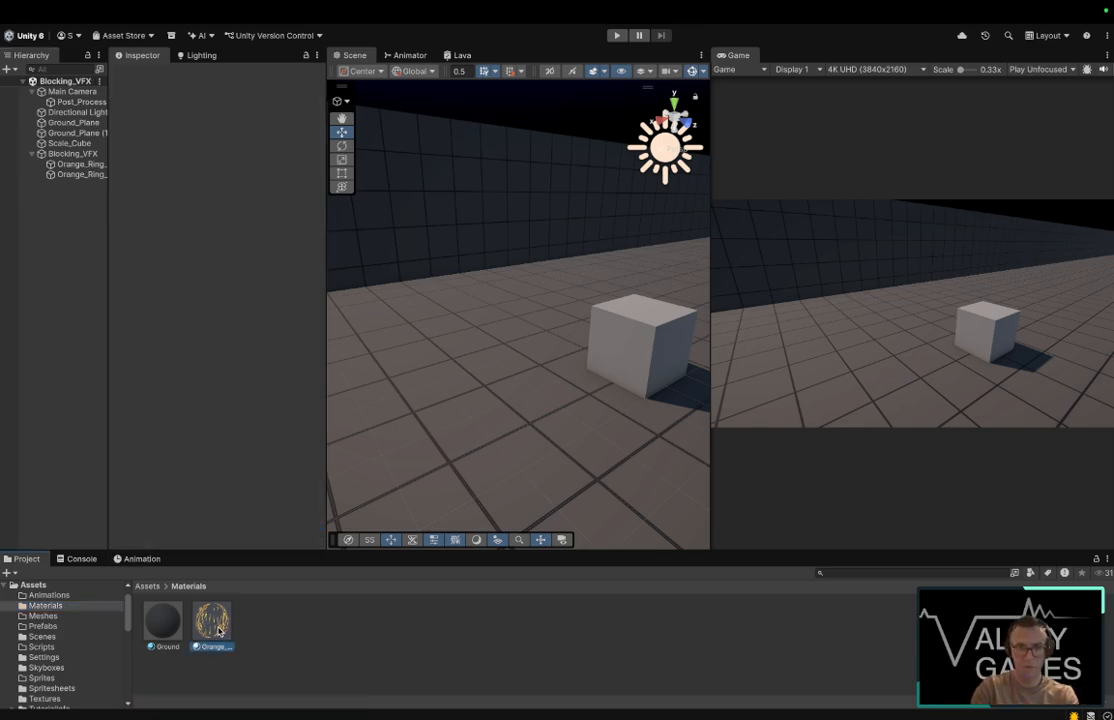
left_click(51, 607)
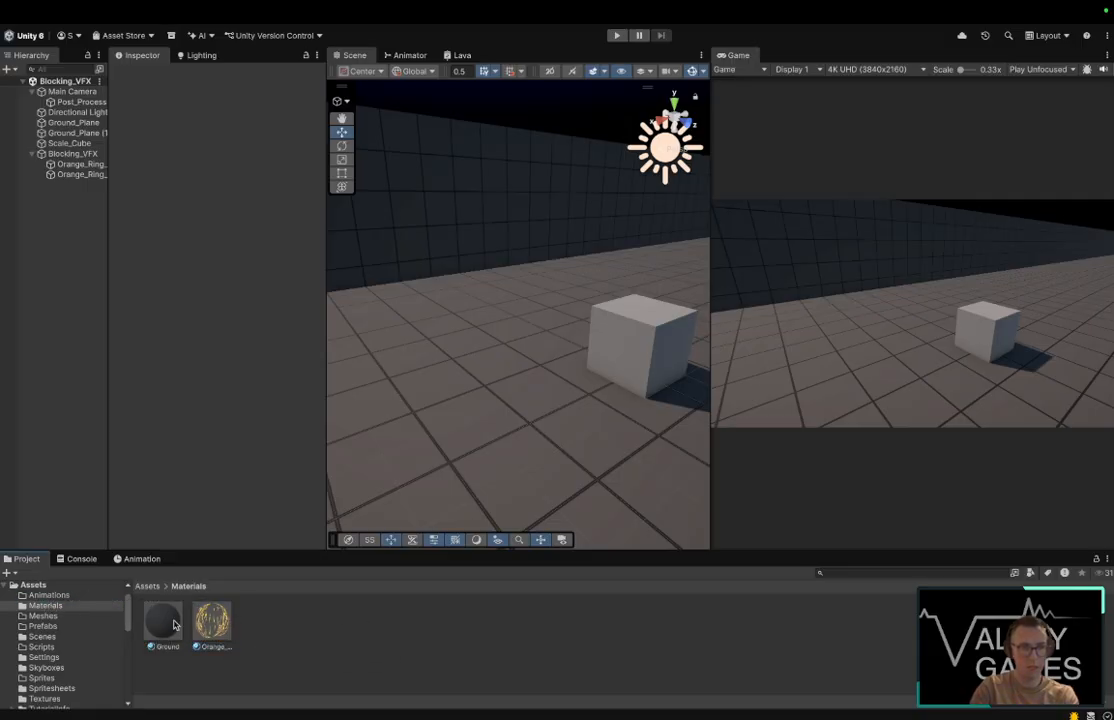
left_click(217, 628)
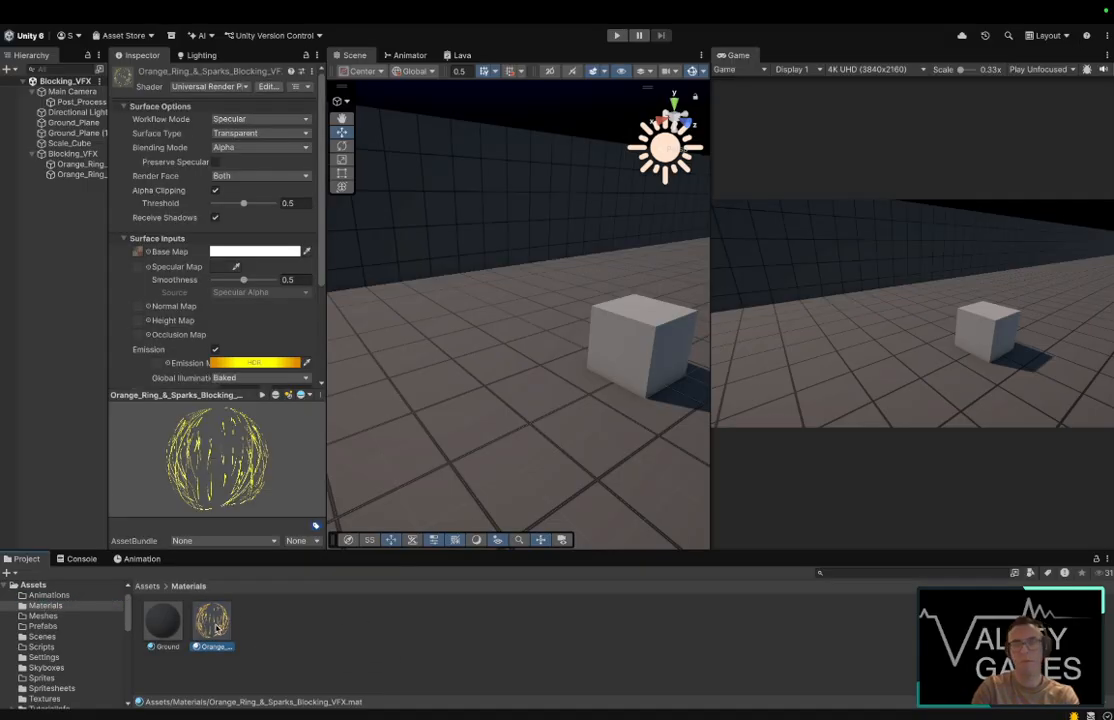
key("ctrl+d")
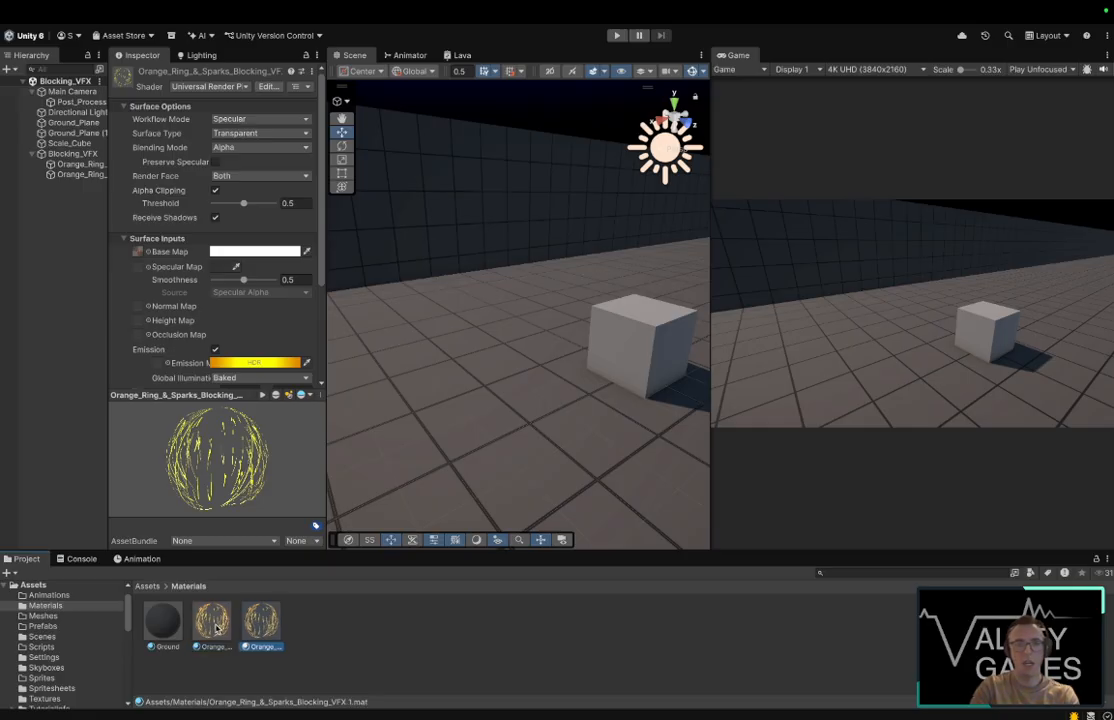
left_click(260, 647)
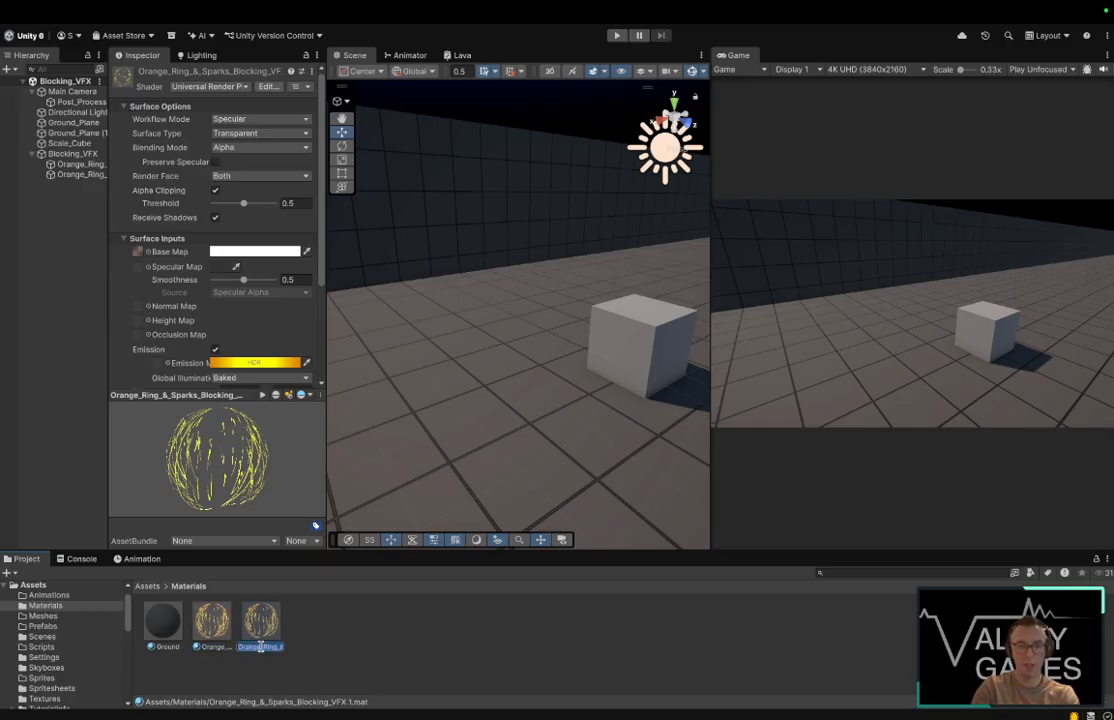
type("Blue")
key("Return")
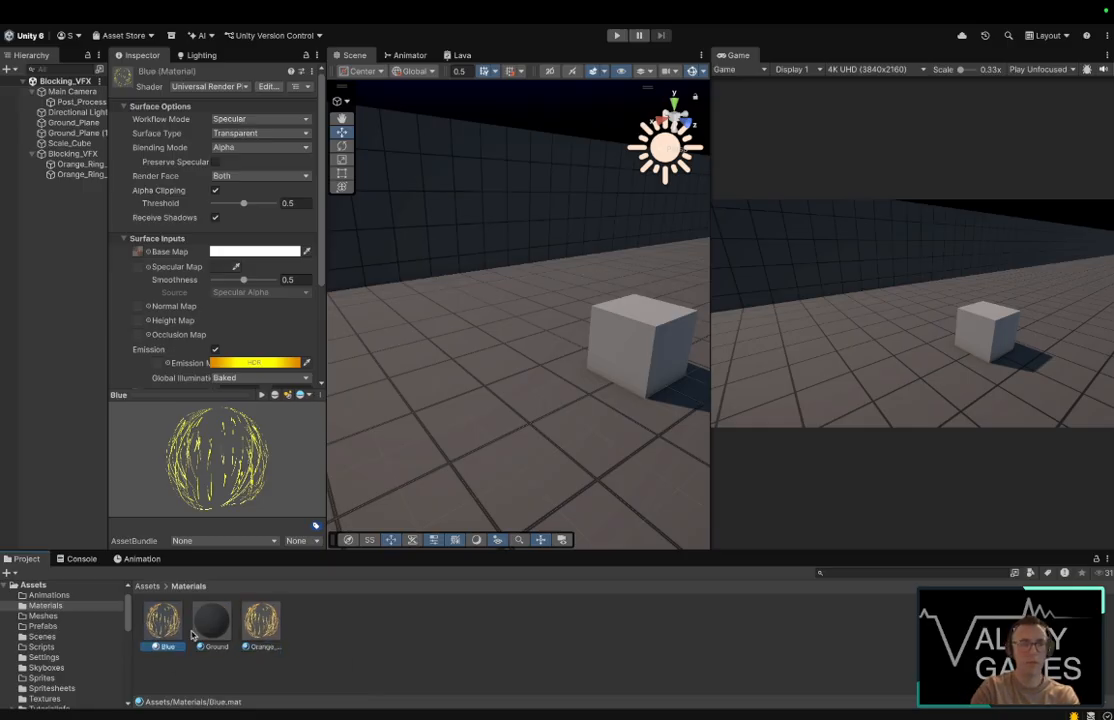
Step: Set the Blue material's HDR emission colour to a light cyan of R 16, G 255, B 240 with intensity 4.4169
left_click(255, 362)
left_click(278, 363)
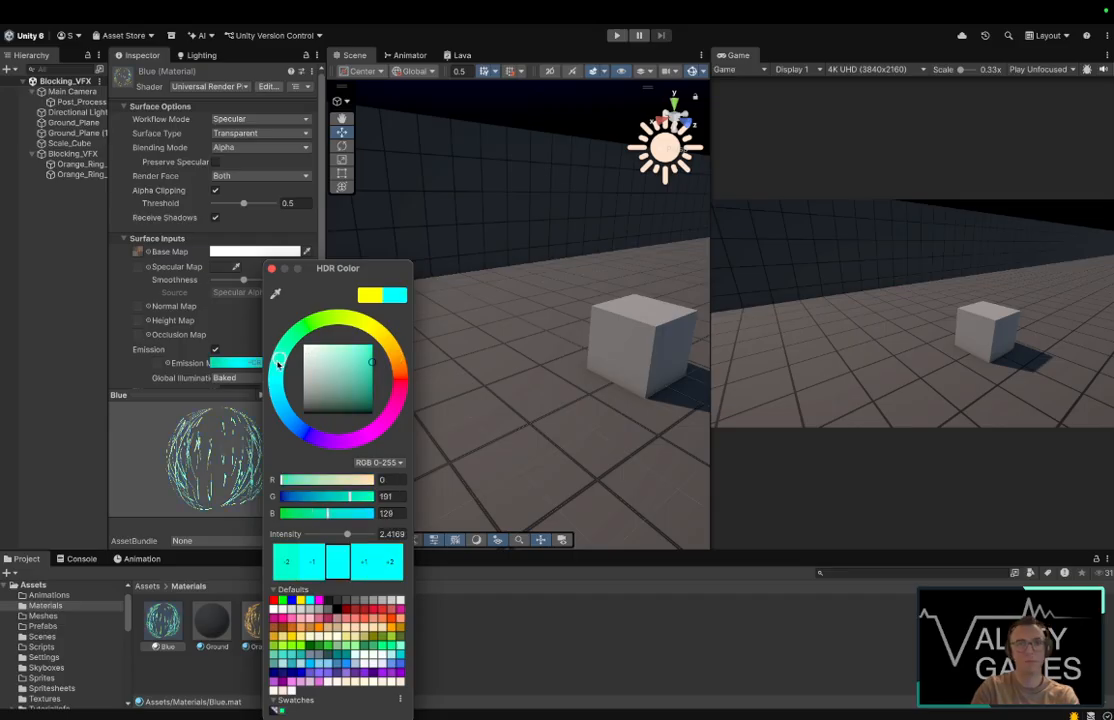
left_click_drag(278, 364, 273, 377)
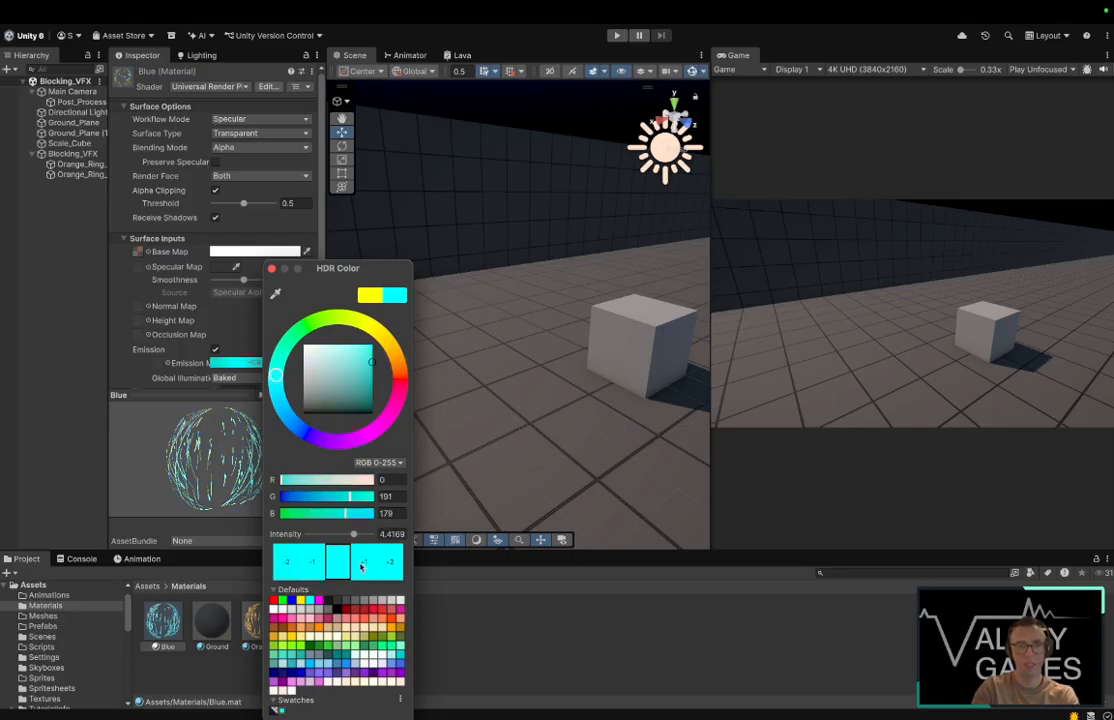
left_click(361, 566)
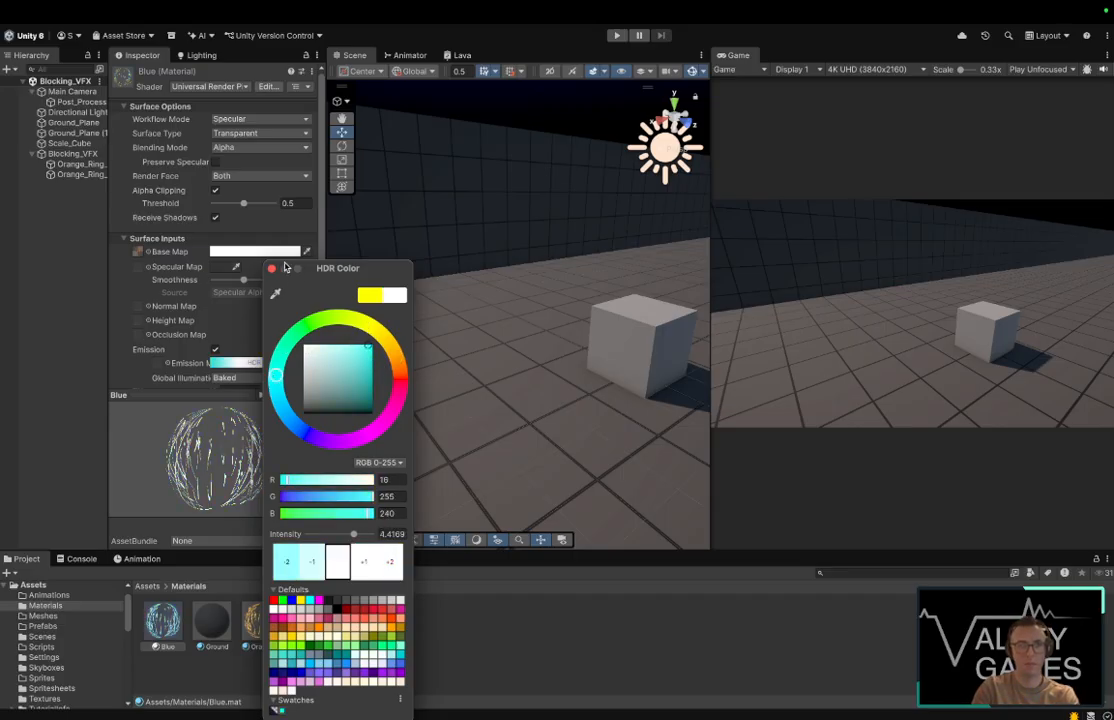
left_click(235, 240)
Step: Assign the Blue material to the duplicated ring particle system
left_click(84, 175)
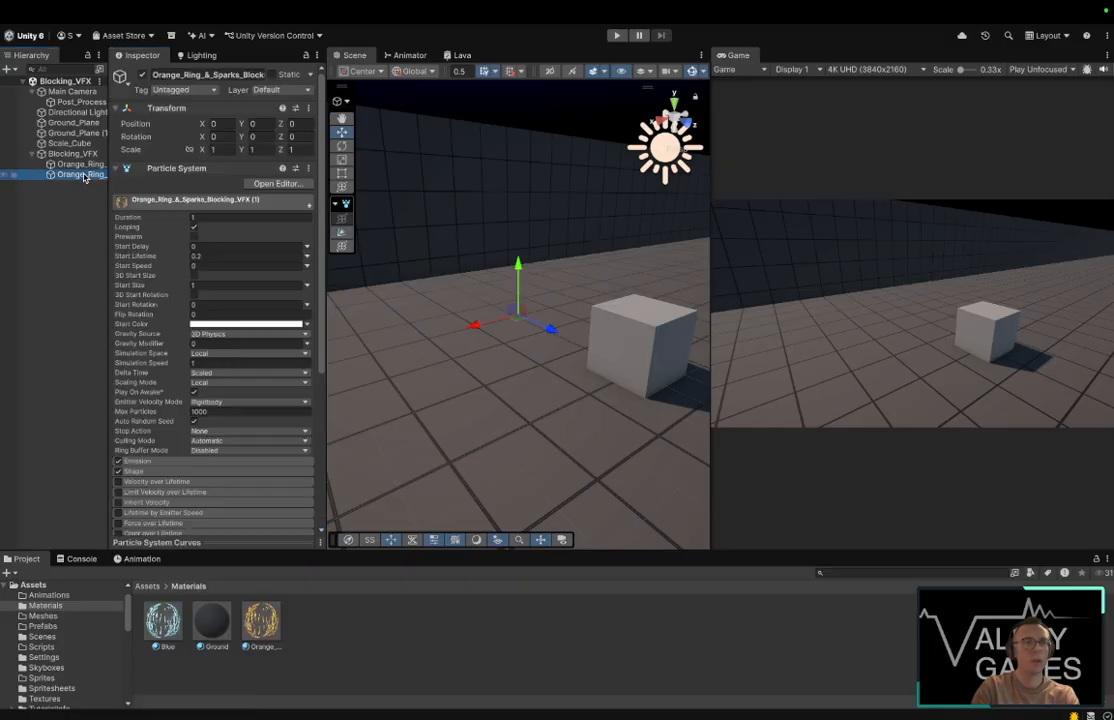
scroll(214, 414, "down", 5)
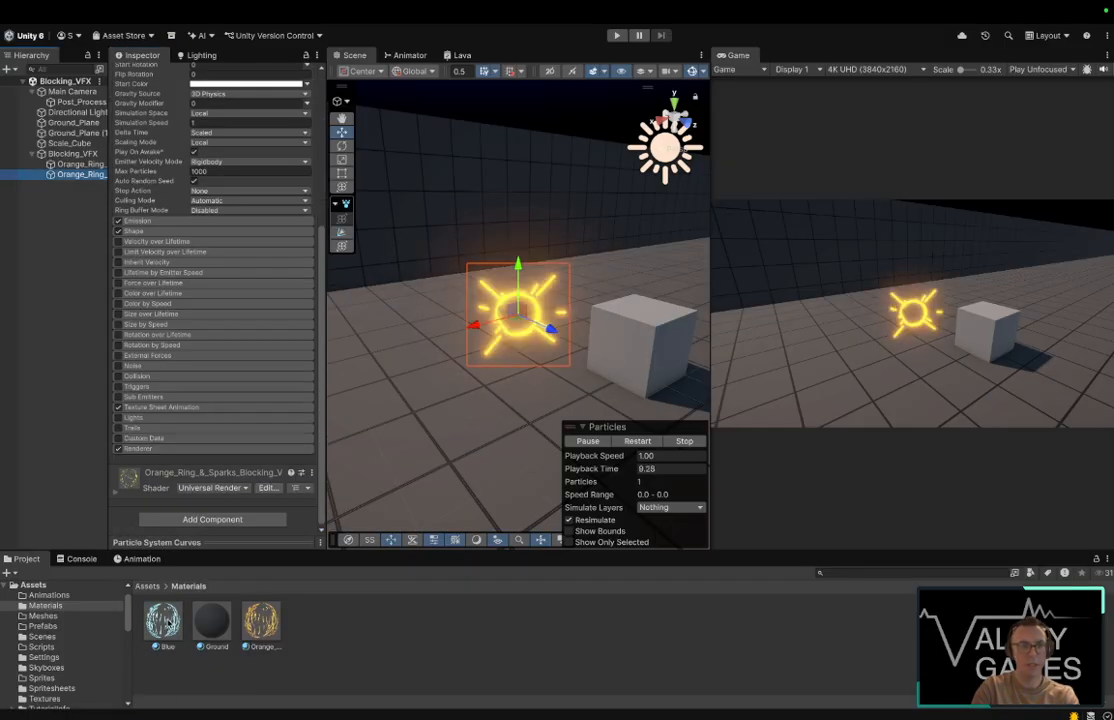
left_click_drag(167, 622, 184, 472)
Step: Set the duplicated ring particle system's Start Delay to 0.09
scroll(205, 430, "up", 3)
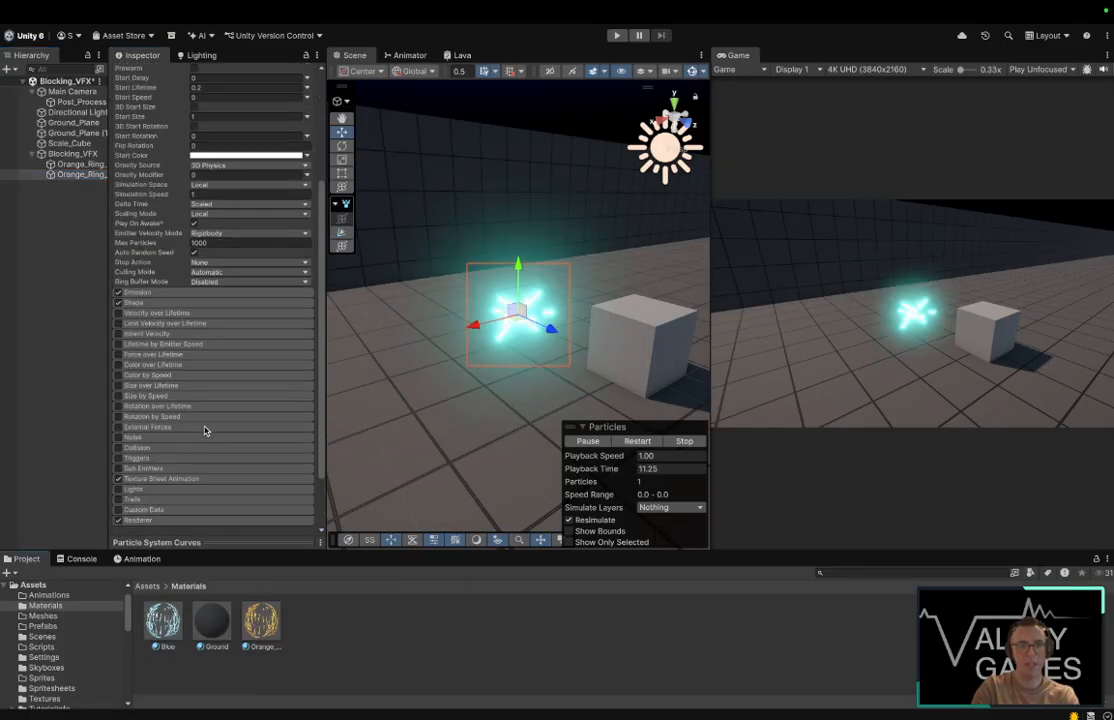
scroll(205, 430, "up", 4)
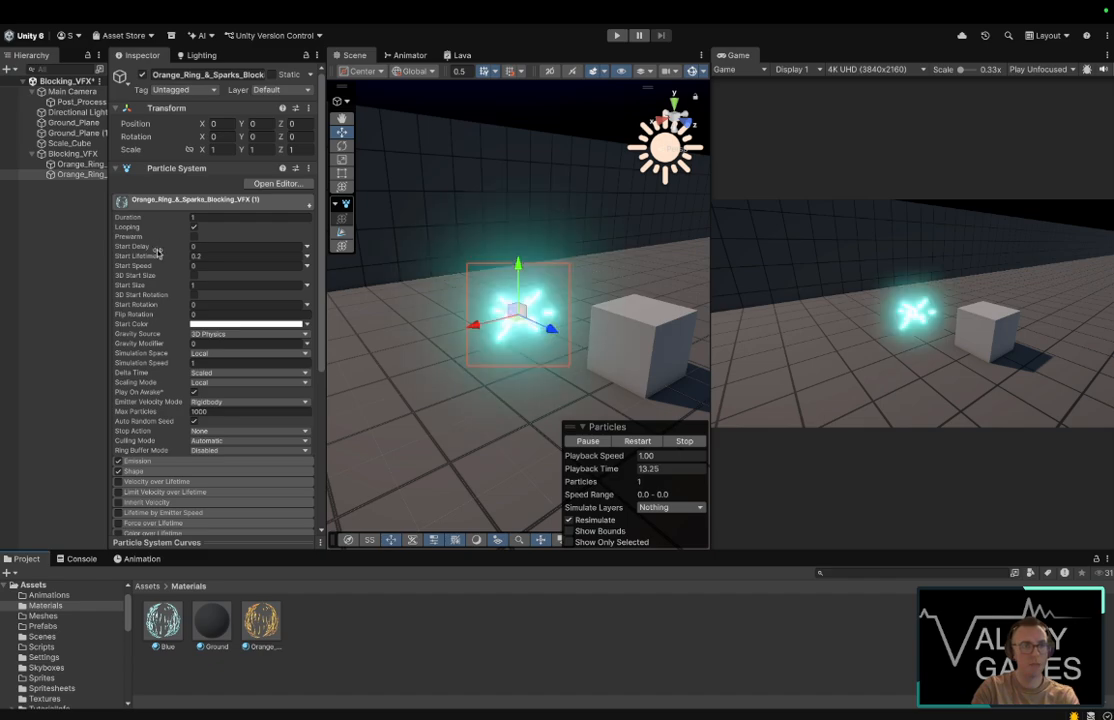
left_click_drag(158, 247, 163, 247)
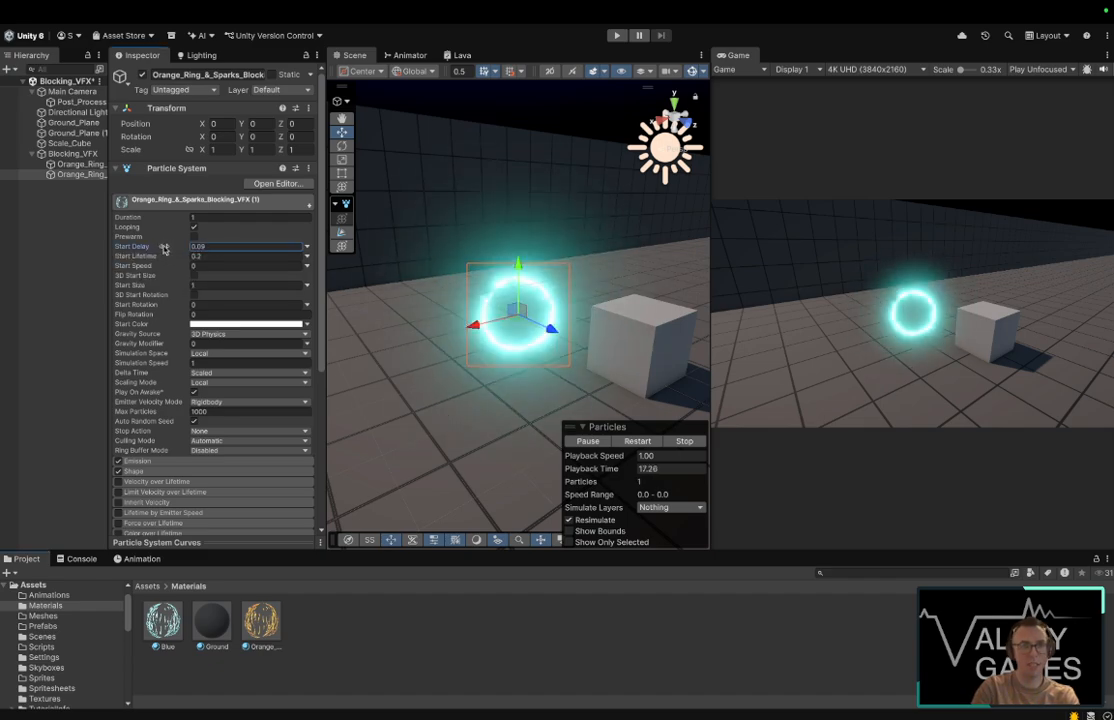
Step: Preview both ring particle systems together from the start and increase their Start Size to 4.08
left_click(80, 164)
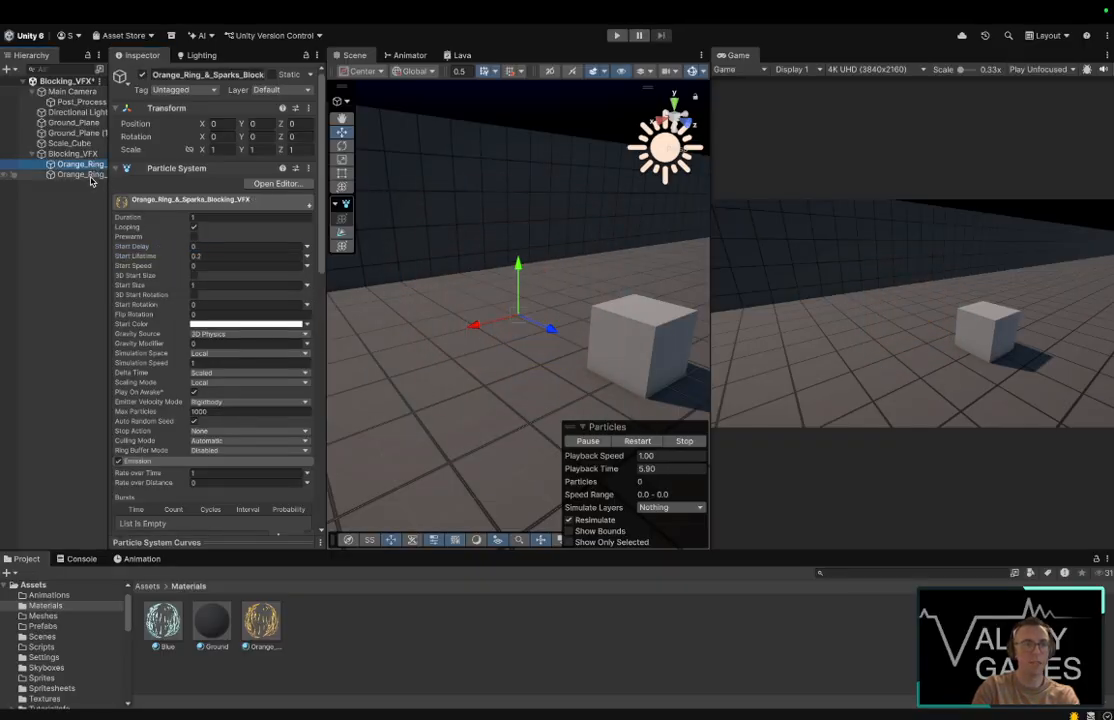
left_click(85, 175, "shift")
left_click(638, 441)
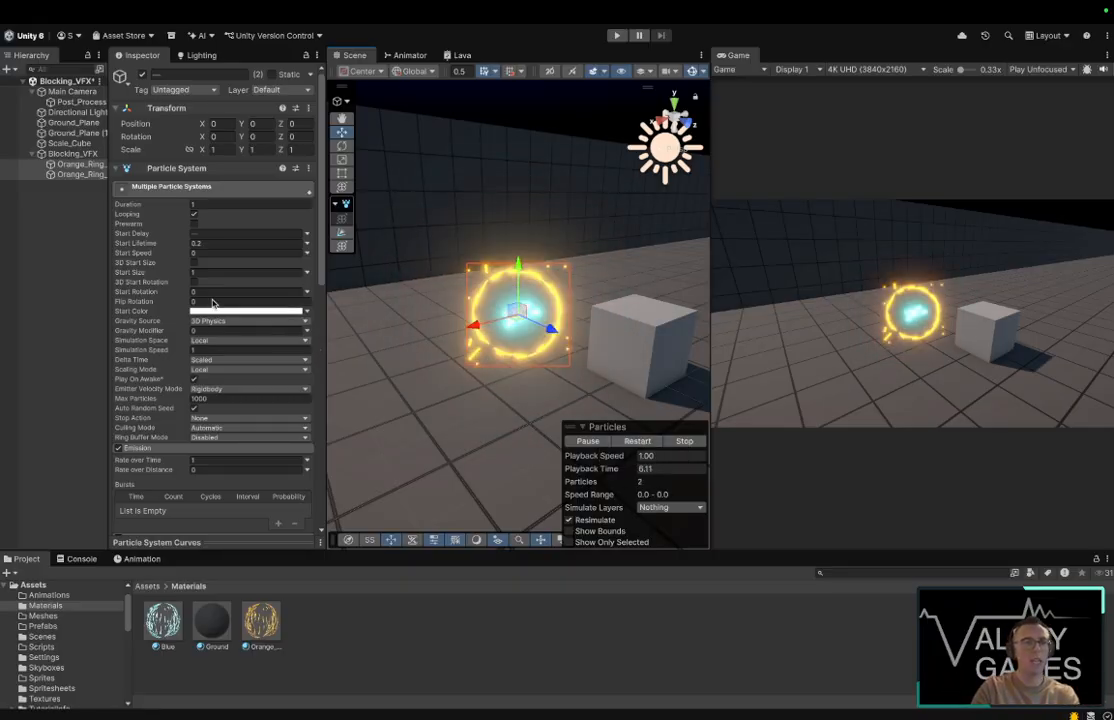
left_click_drag(166, 274, 234, 271)
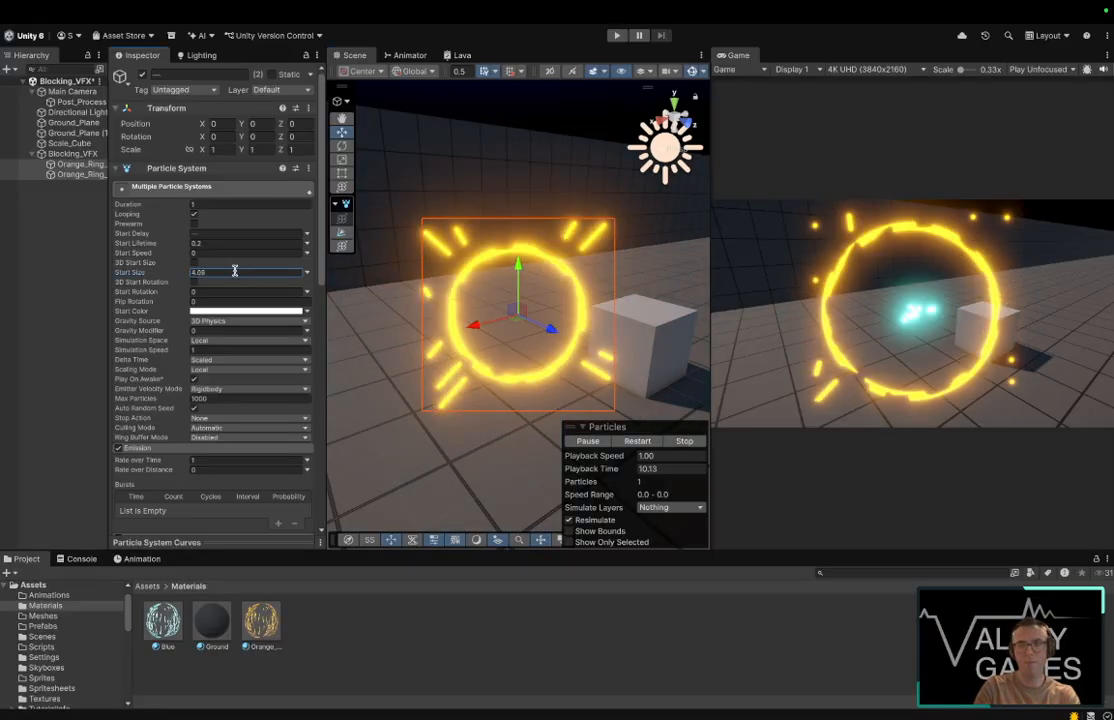
Step: Increase the Start Lifetime of both ring particle systems to 0.6
scroll(180, 383, "down", 5)
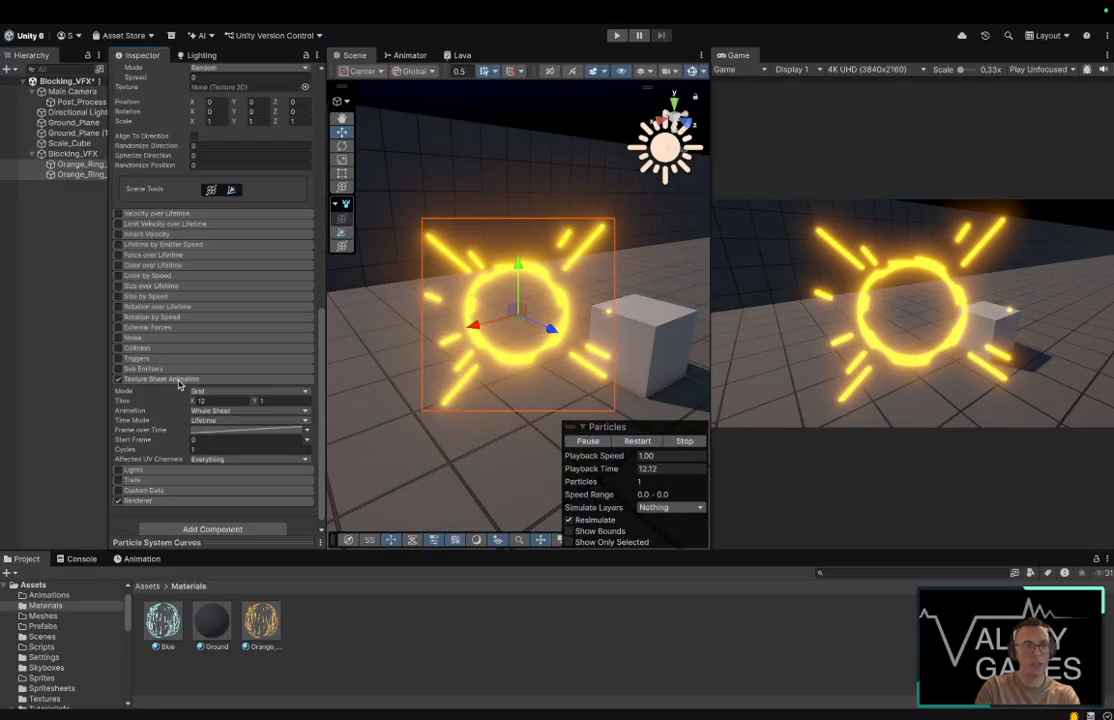
scroll(195, 320, "up", 5)
left_click(211, 244)
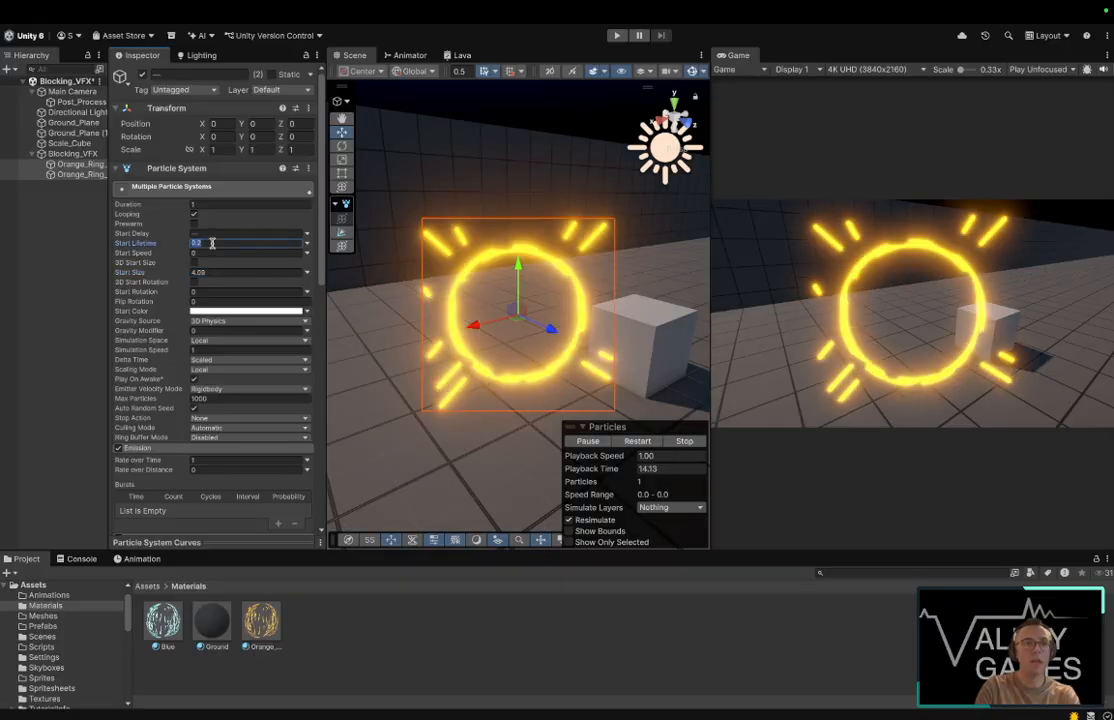
left_click_drag(172, 244, 185, 245)
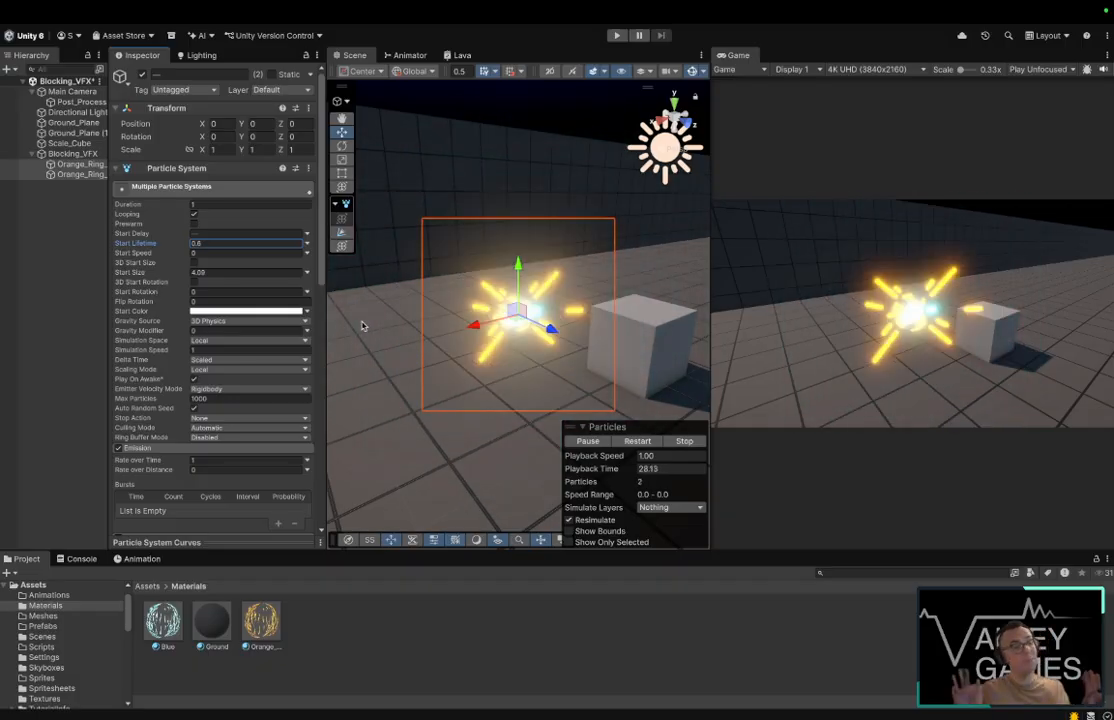
Step: Delete the duplicated ring particle system from the Blocking_VFX object
left_click(80, 175)
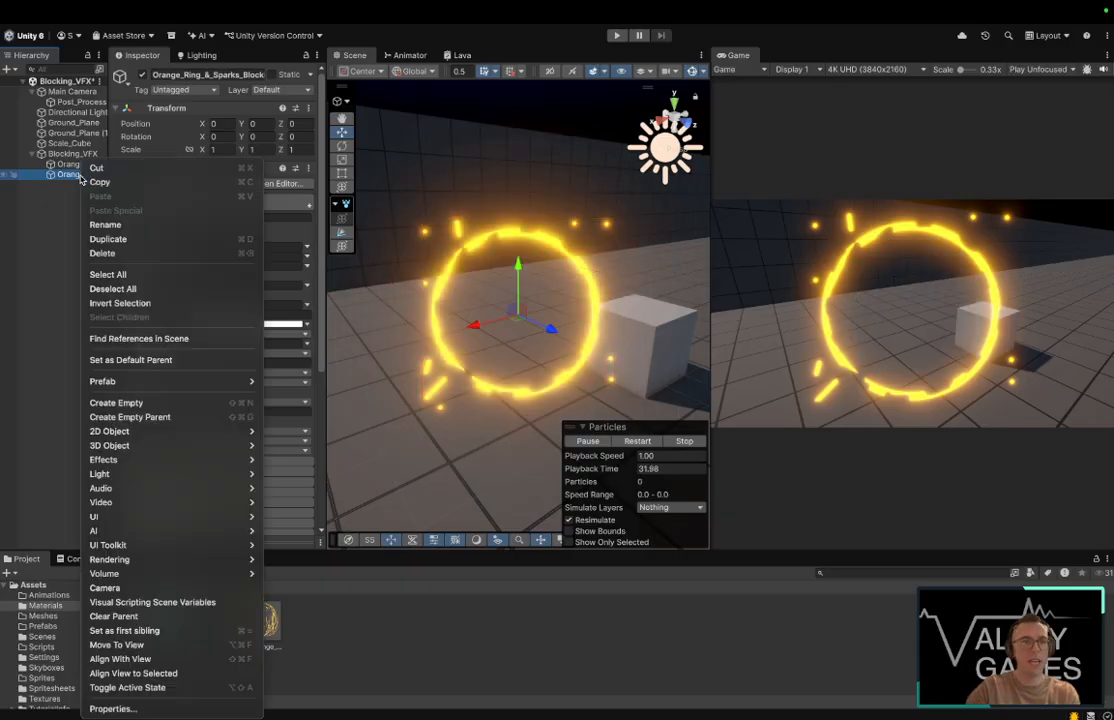
right_click(82, 178)
left_click(138, 253)
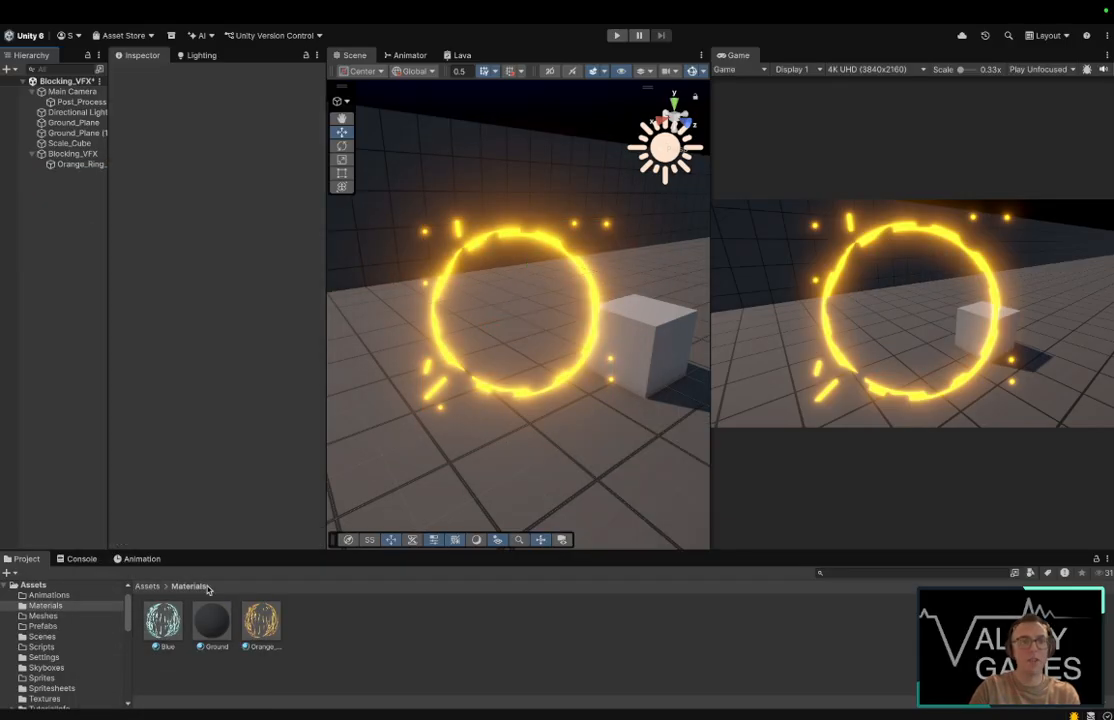
Step: Delete the Blue material from the project's Materials folder
right_click(163, 621)
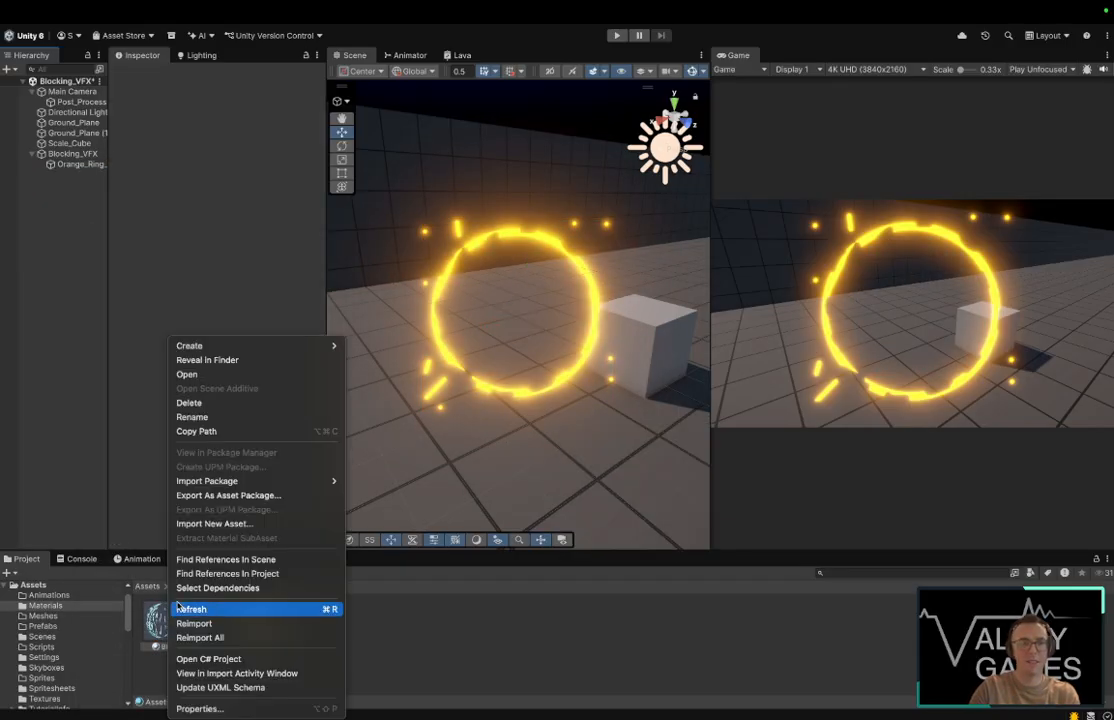
left_click(215, 405)
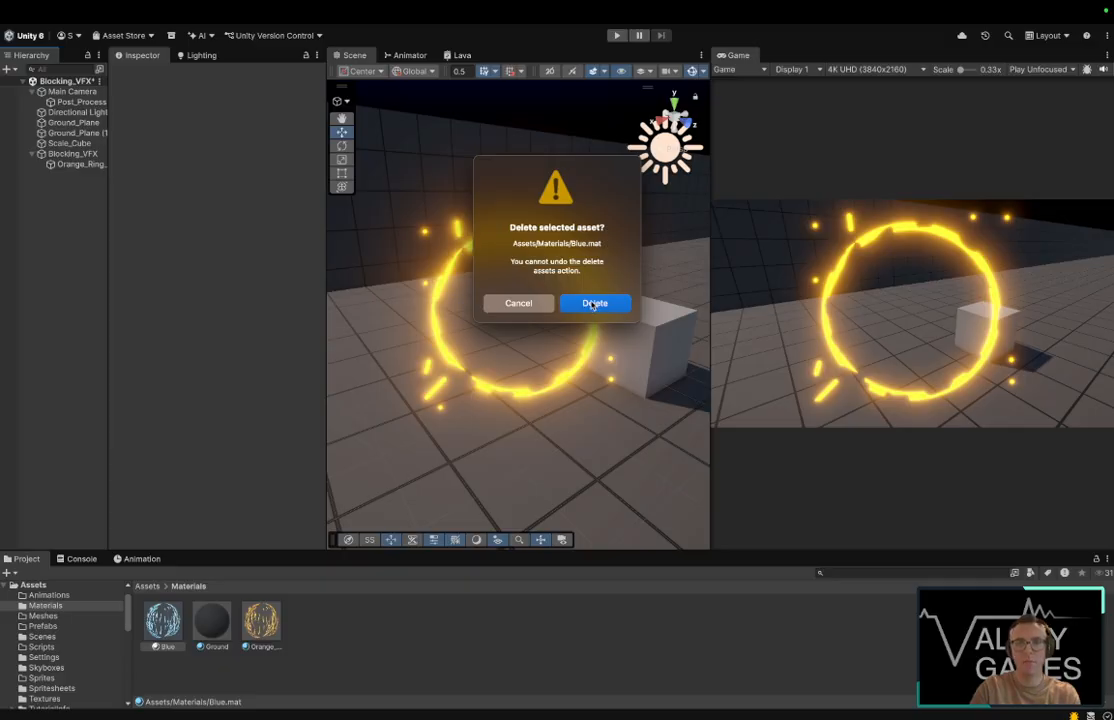
left_click(594, 304)
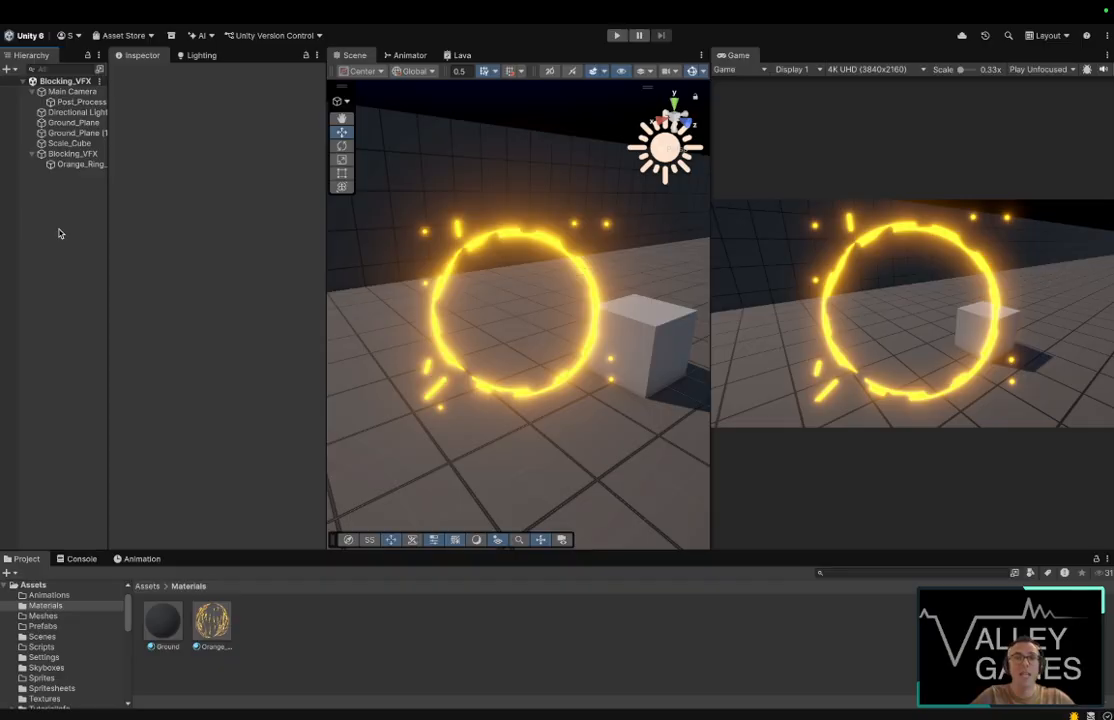
Step: Switch to the Blocking_VFX sprite in Aseprite and set the Eraser size to 11 px
key("ctrl+Left")
key("ctrl+Right")
key("ctrl+Right")
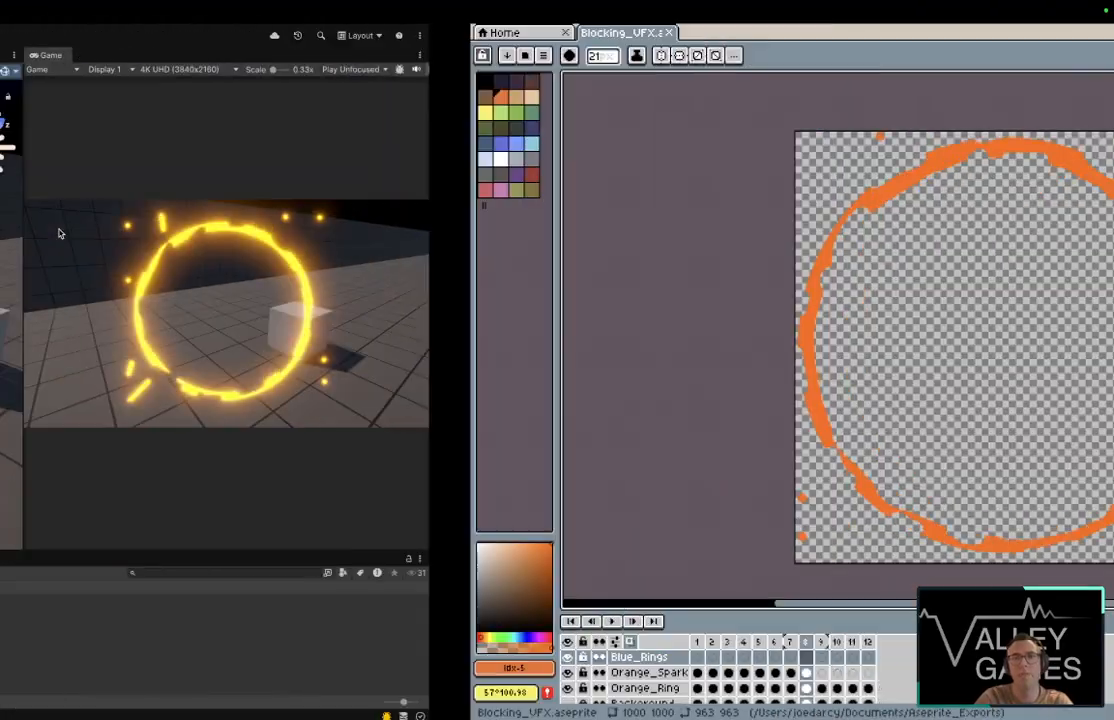
key("Left")
key("Left")
key("Left")
key("Left")
key("Left")
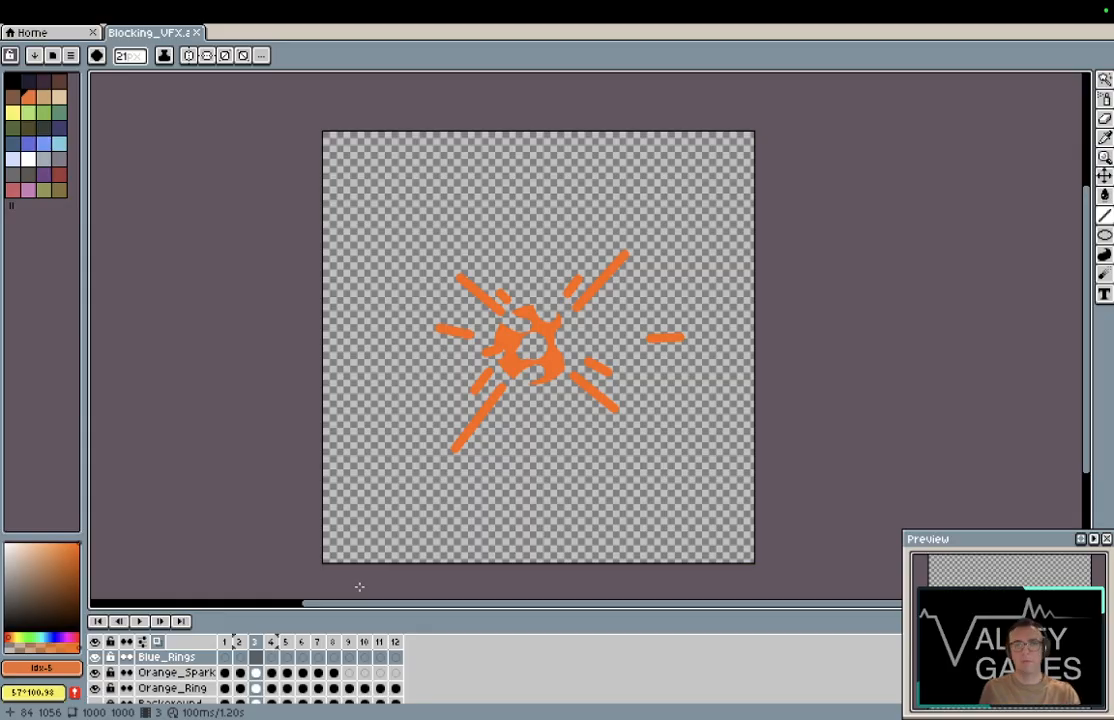
left_click(1104, 120)
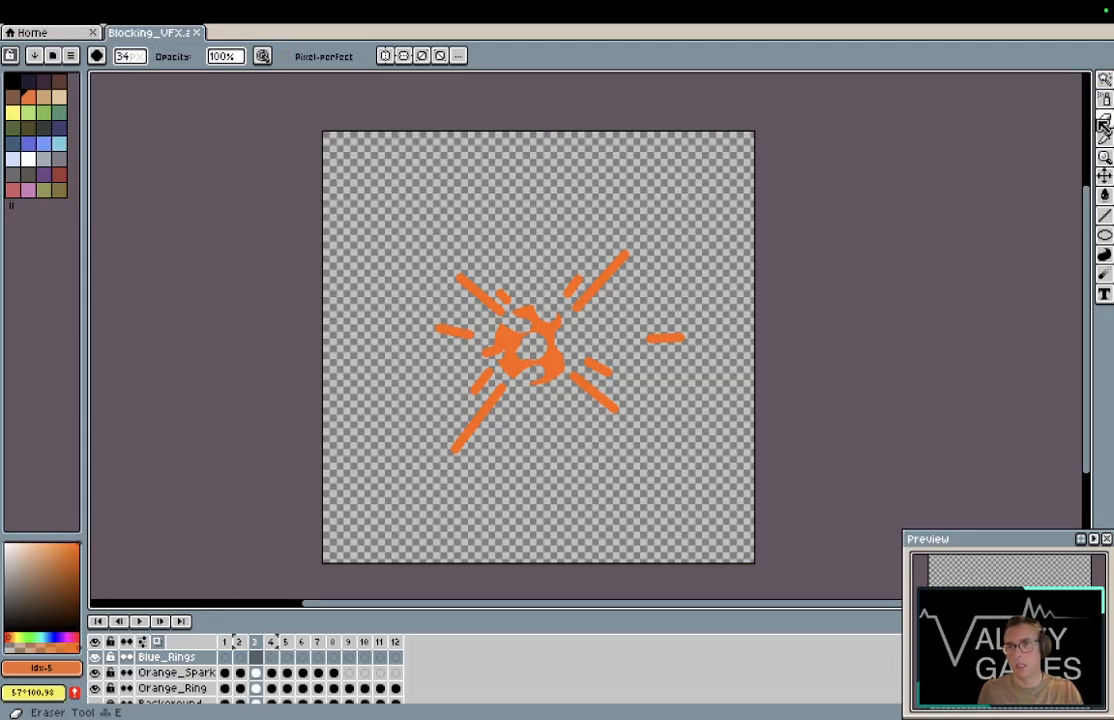
left_click(132, 56)
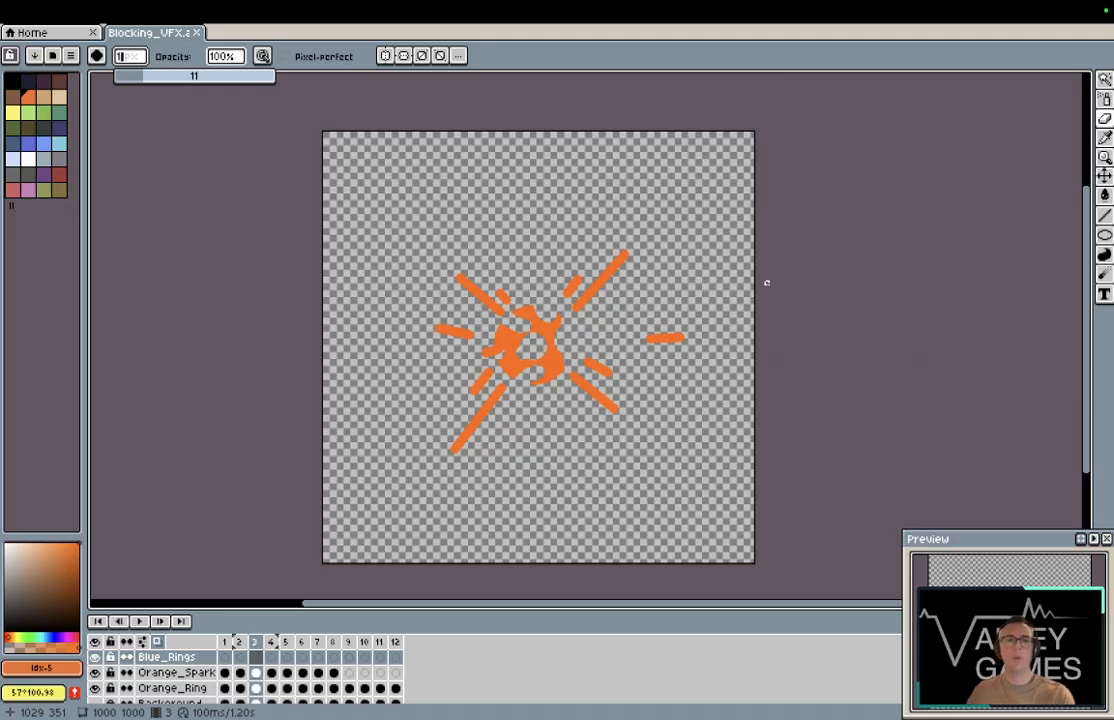
Step: Taper the sparks on frame 2 of the Orange_Sparks layer with the Eraser and compare them with the neighbouring frames
left_click(225, 672)
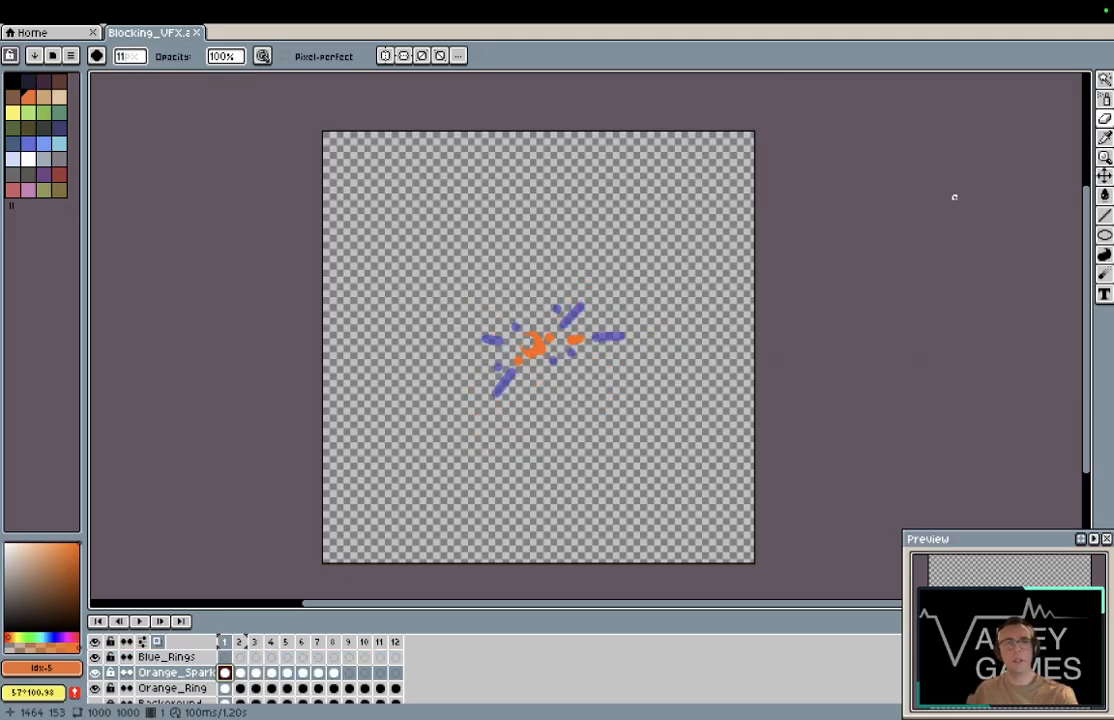
key("Return")
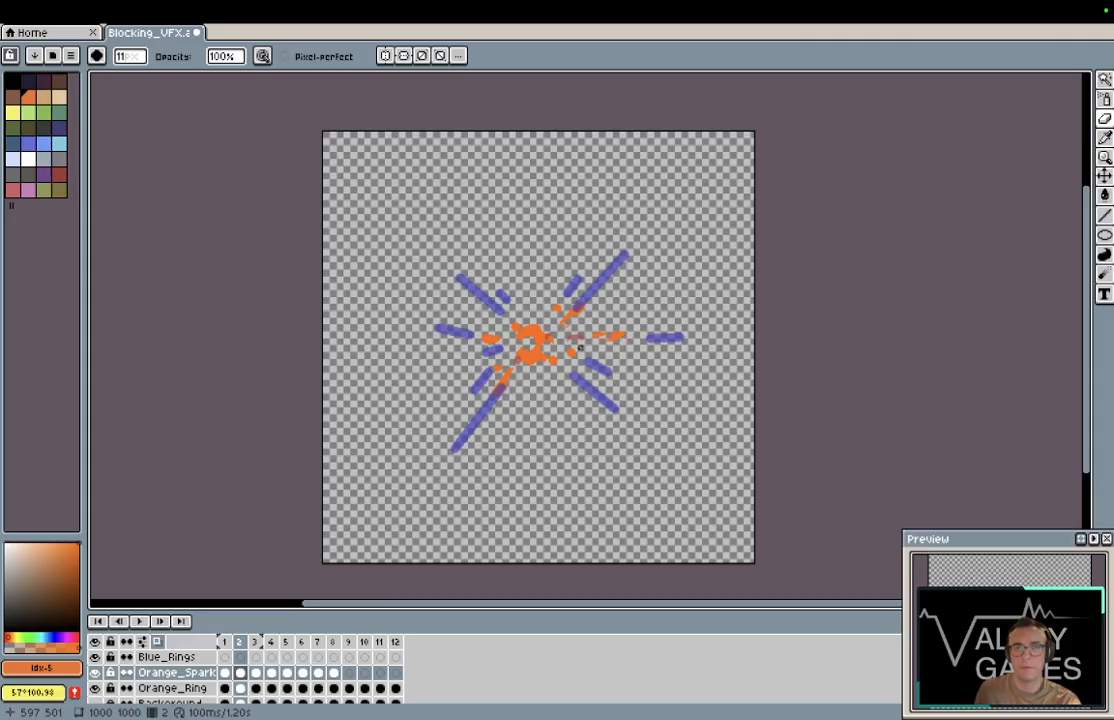
key("Right")
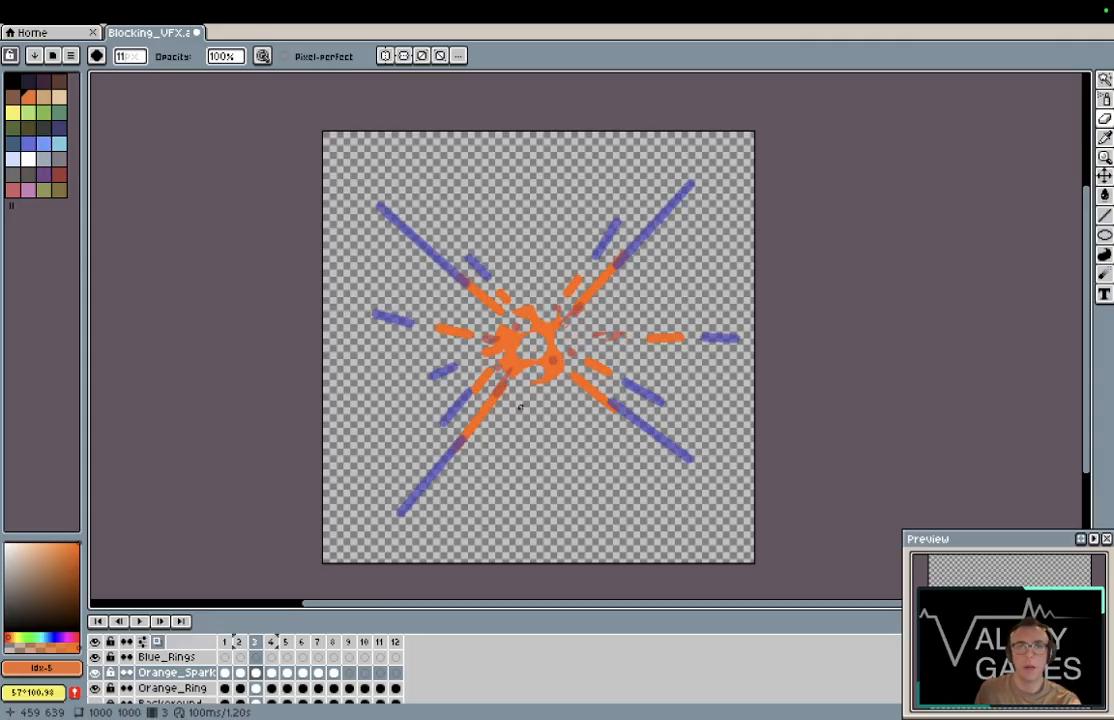
key("Left")
key("Left")
key("Left")
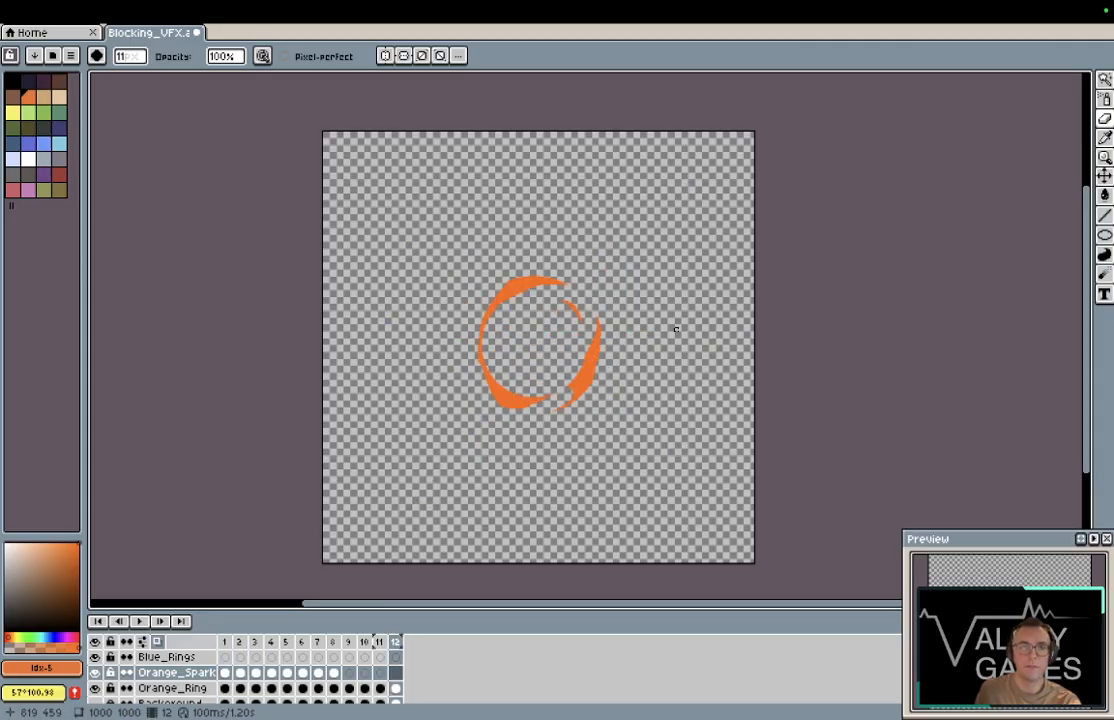
key("Right")
key("Right")
key("Right")
key("Left")
key("Left")
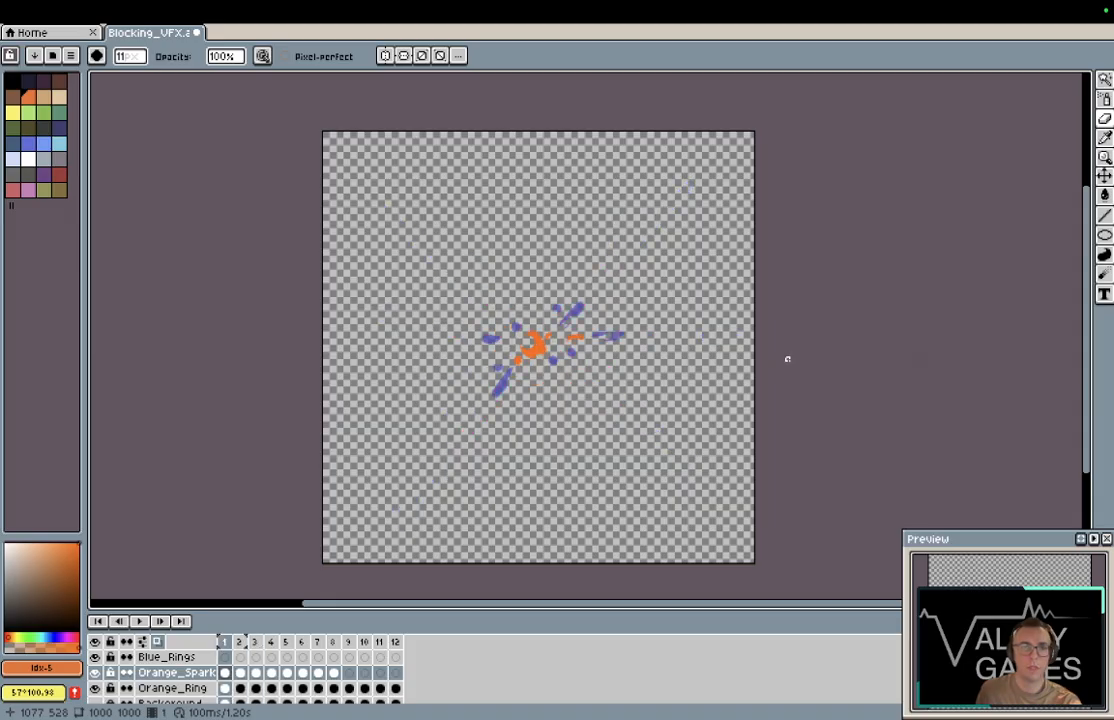
key("Right")
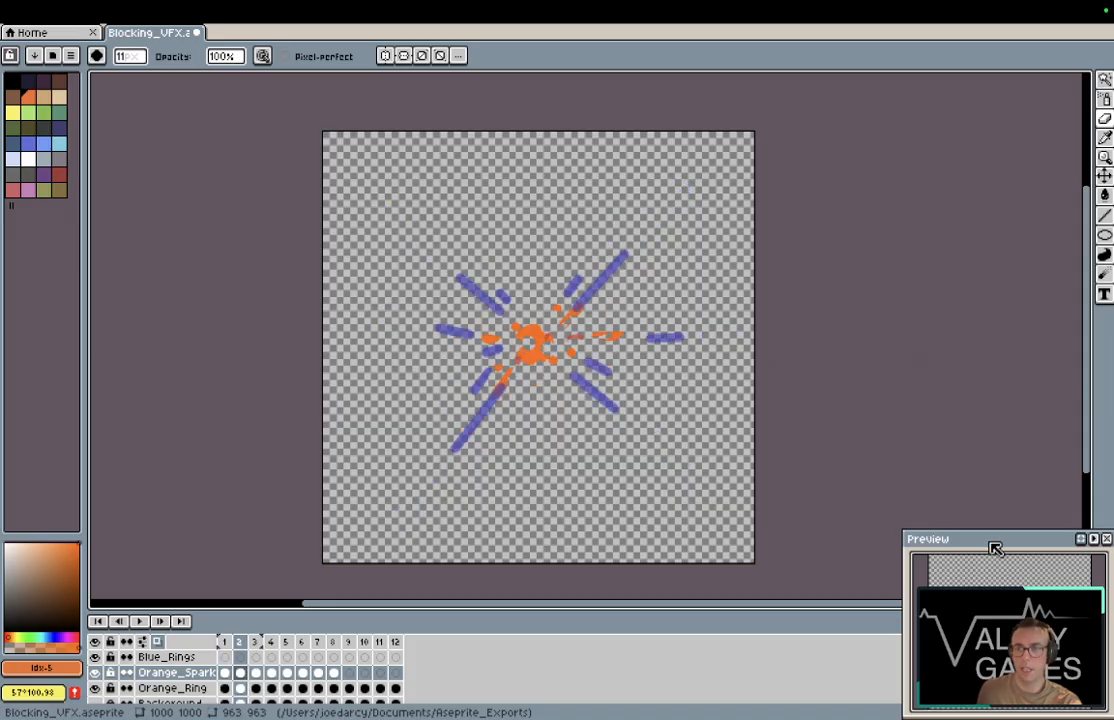
Step: Move and enlarge the Preview window and zoom it until the sprite fills it
left_click_drag(990, 541, 931, 338)
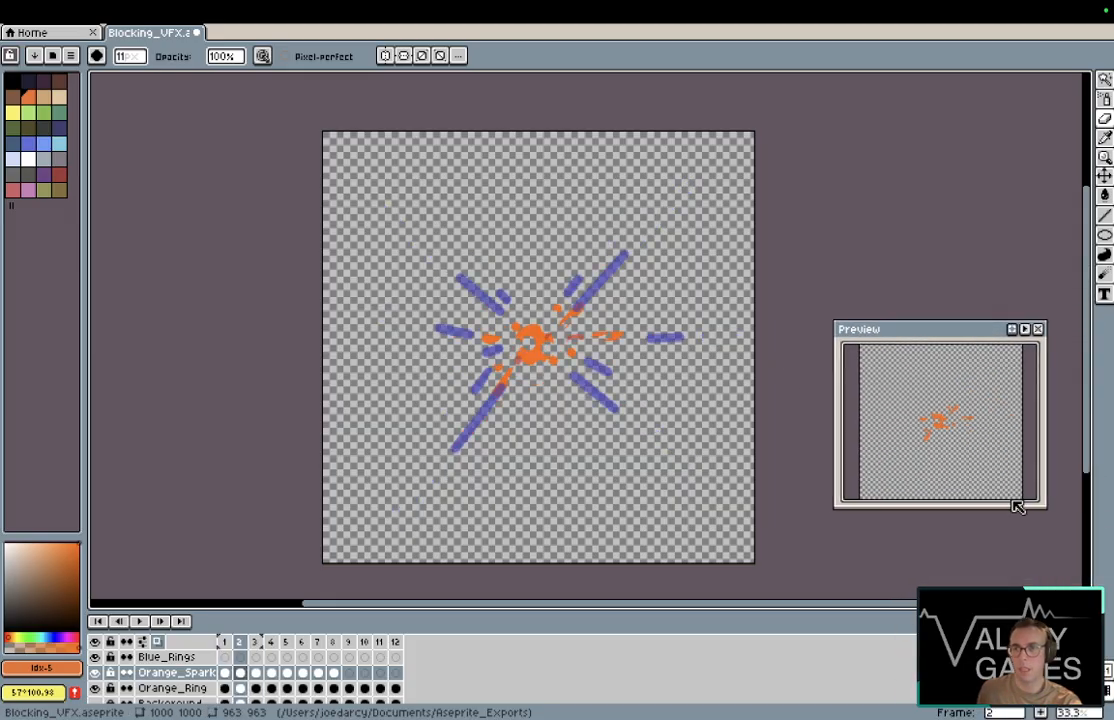
left_click_drag(1043, 508, 1112, 624)
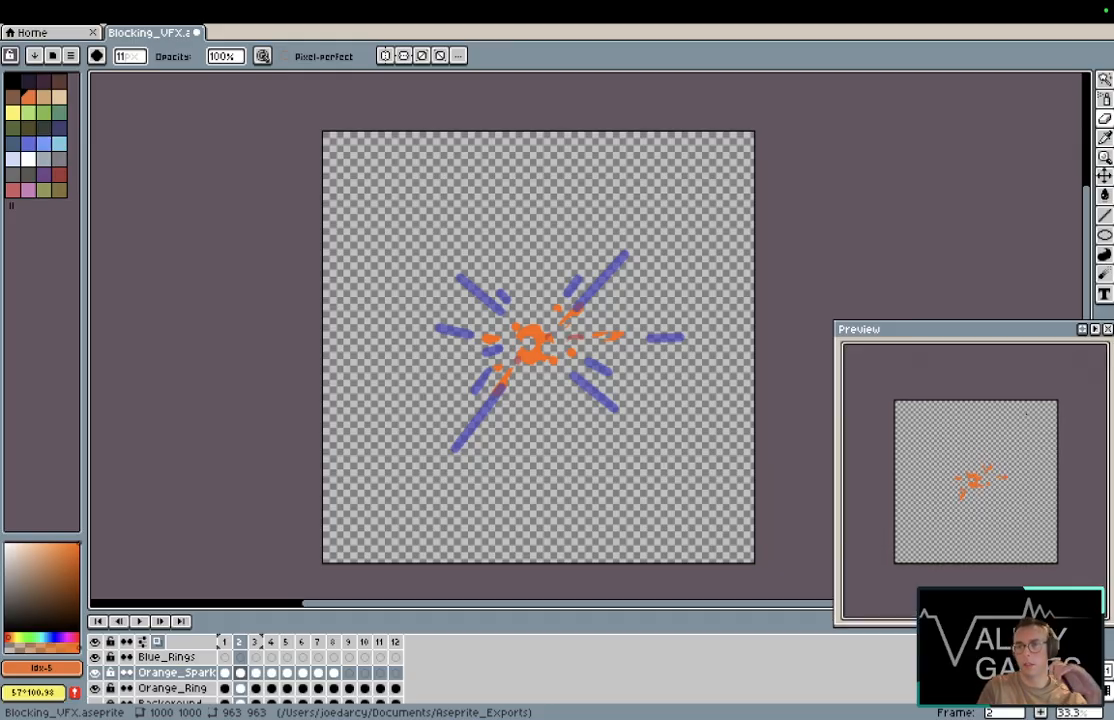
scroll(1025, 413, "up", 1)
scroll(1025, 413, "down", 3)
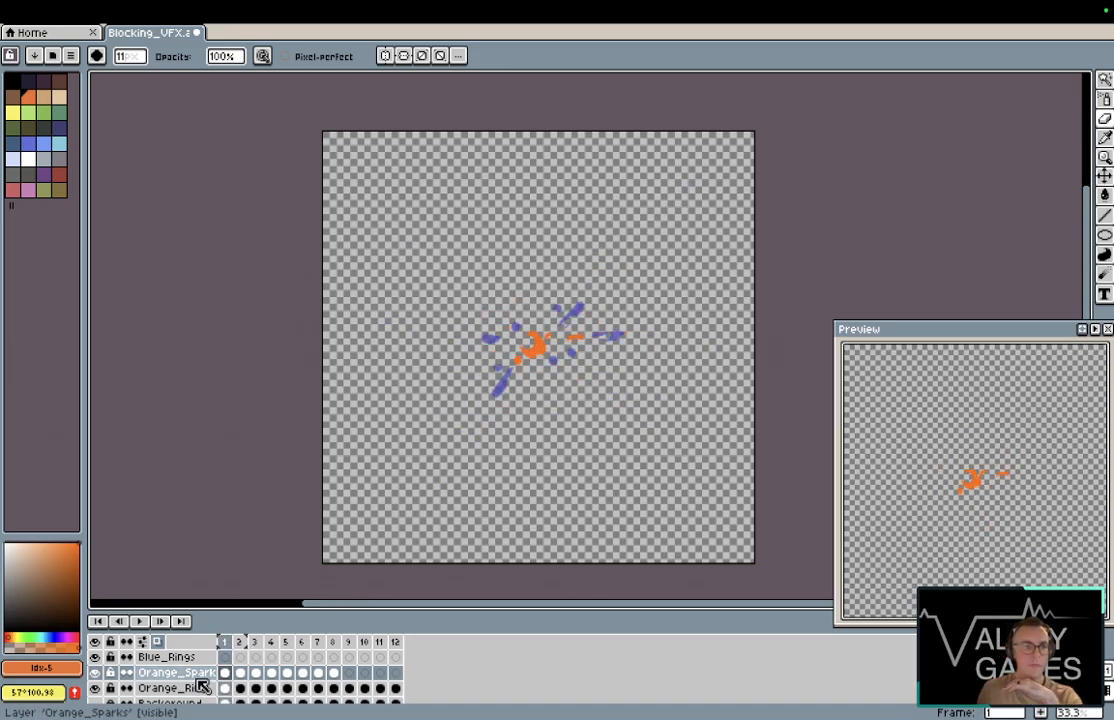
Step: Show the Background layer and erase along the long lower-left spark on frames 3 to 5 to thin it
left_click(95, 702)
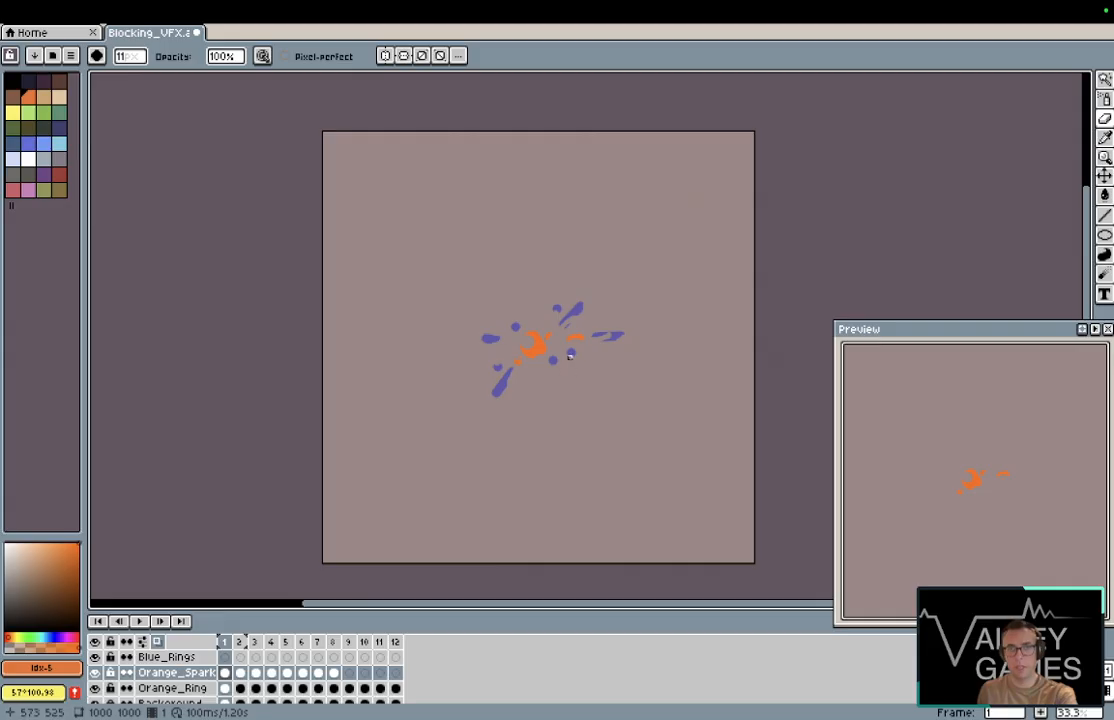
key("Right")
key("Left")
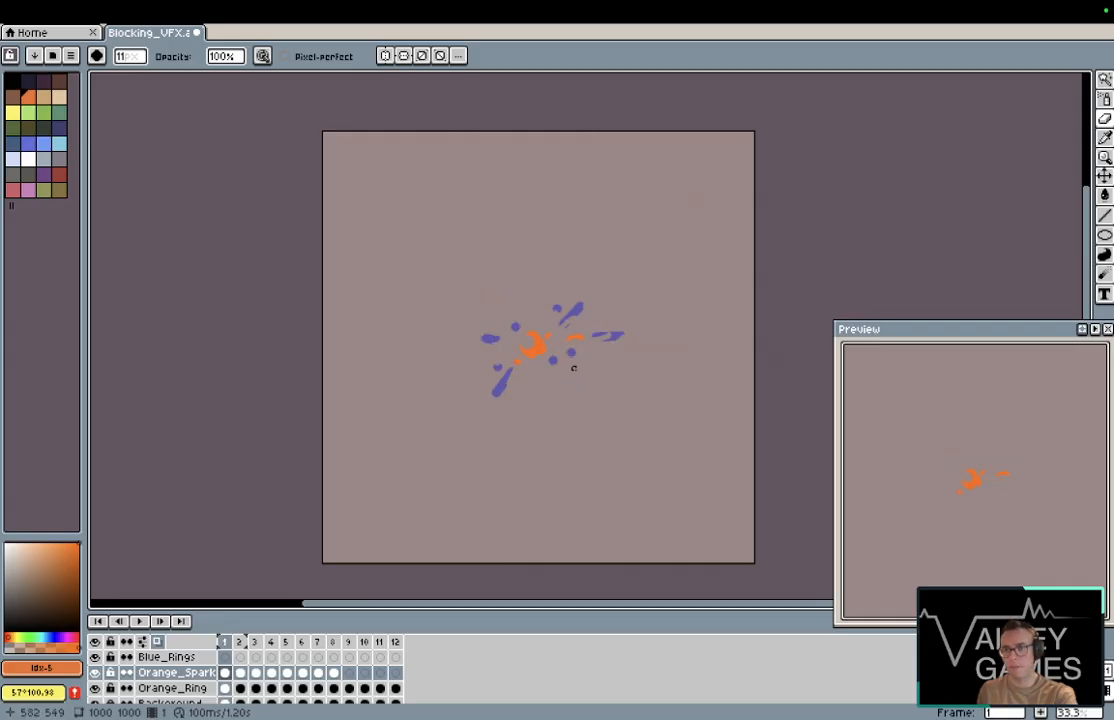
key("Right")
key("Right")
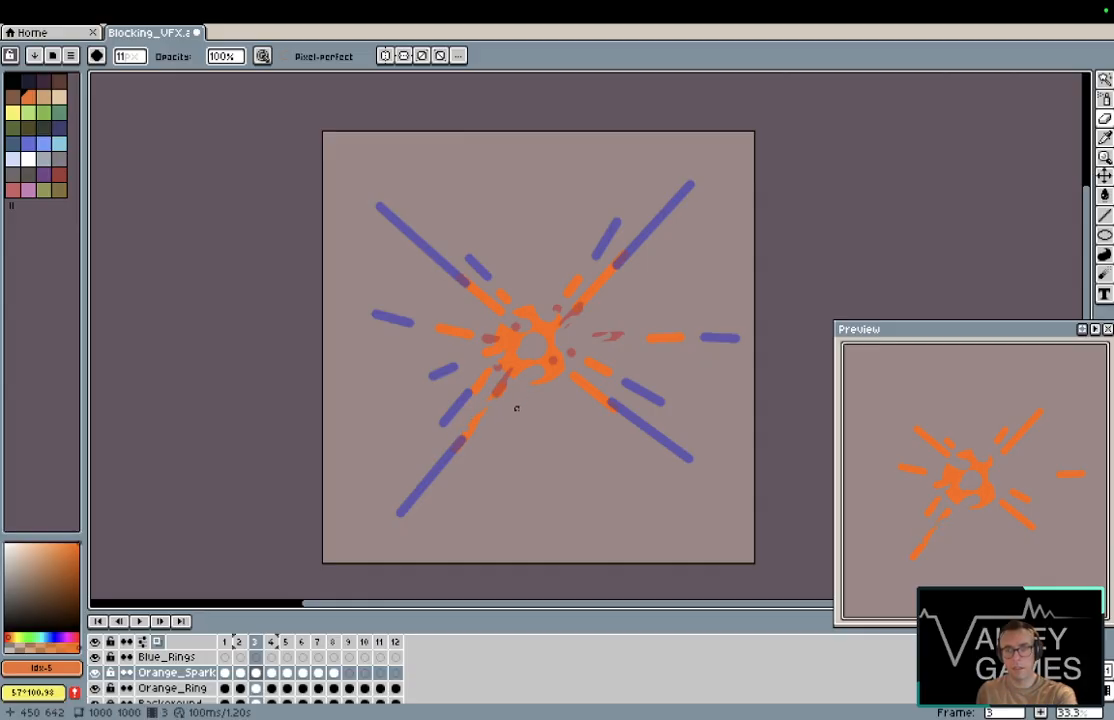
key("Right")
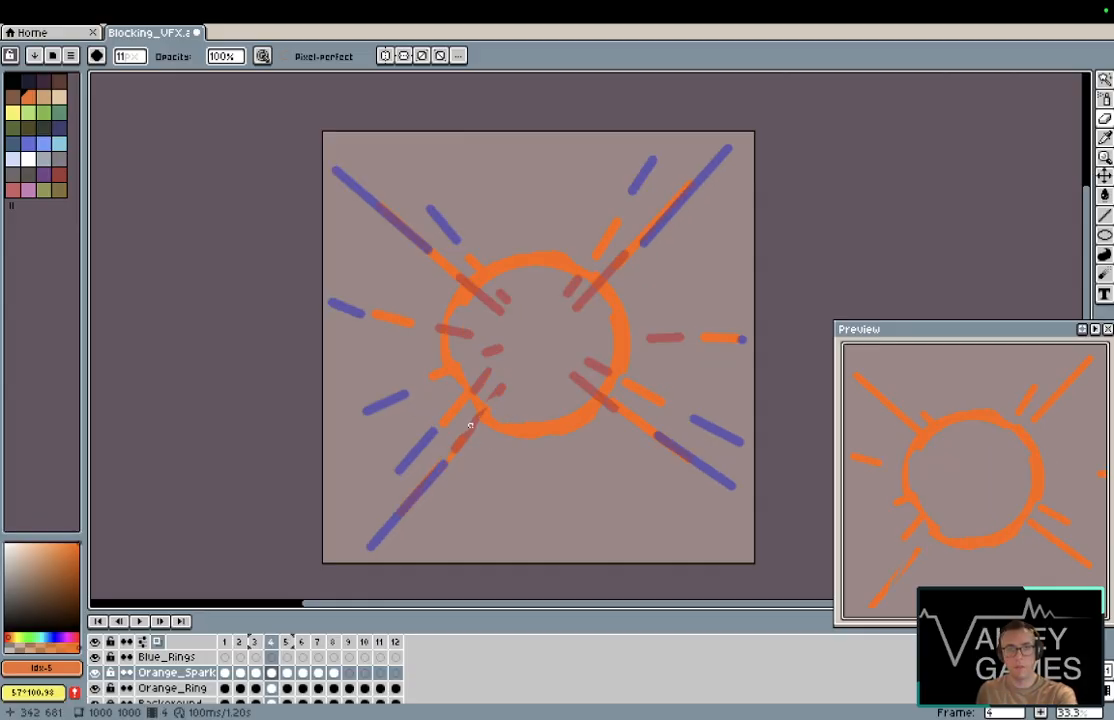
key("Right")
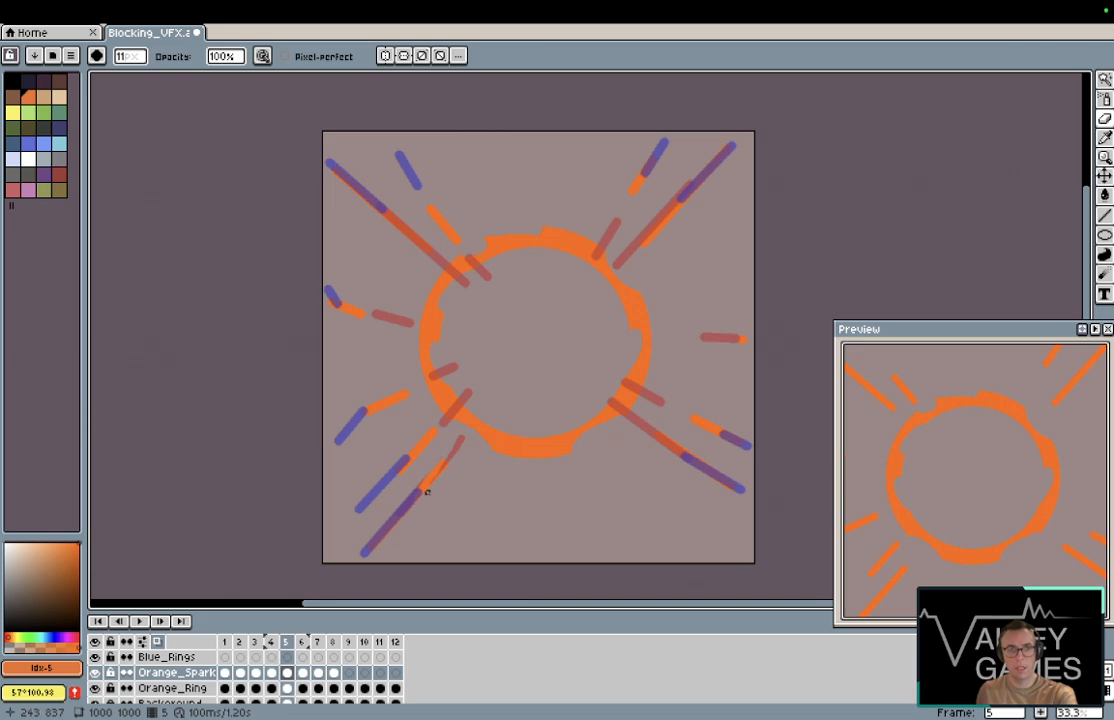
Step: Set the onion skin to display behind the sprite and hide the Background layer
left_click(158, 643)
left_click(160, 643)
left_click(143, 641)
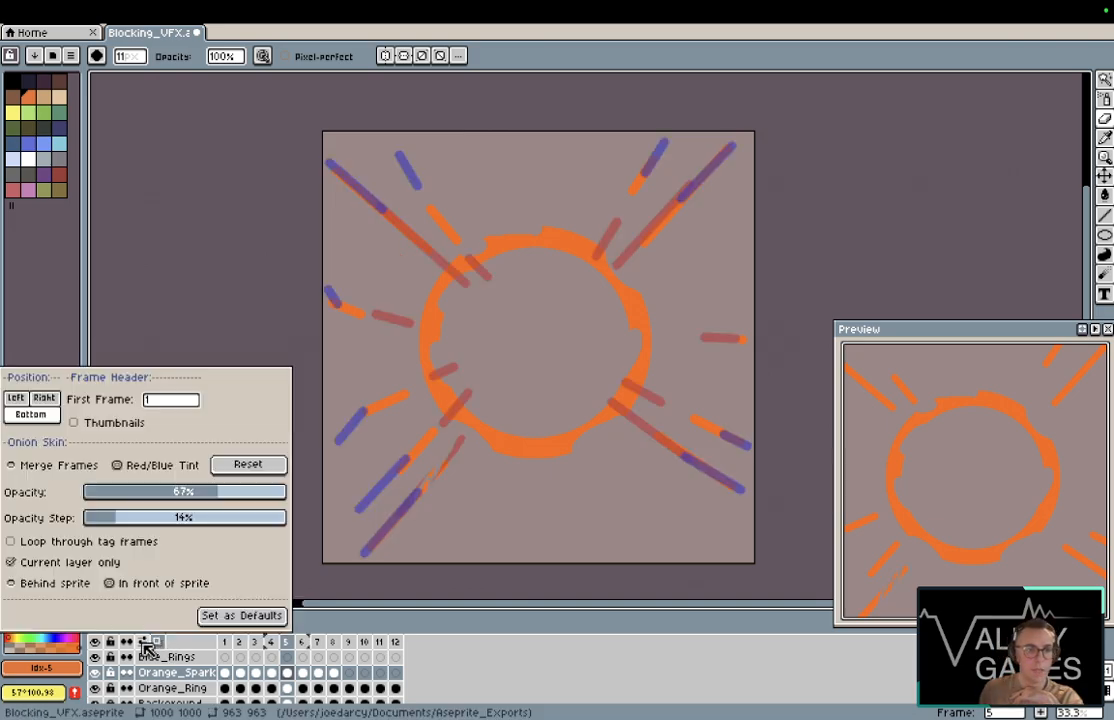
left_click(45, 593)
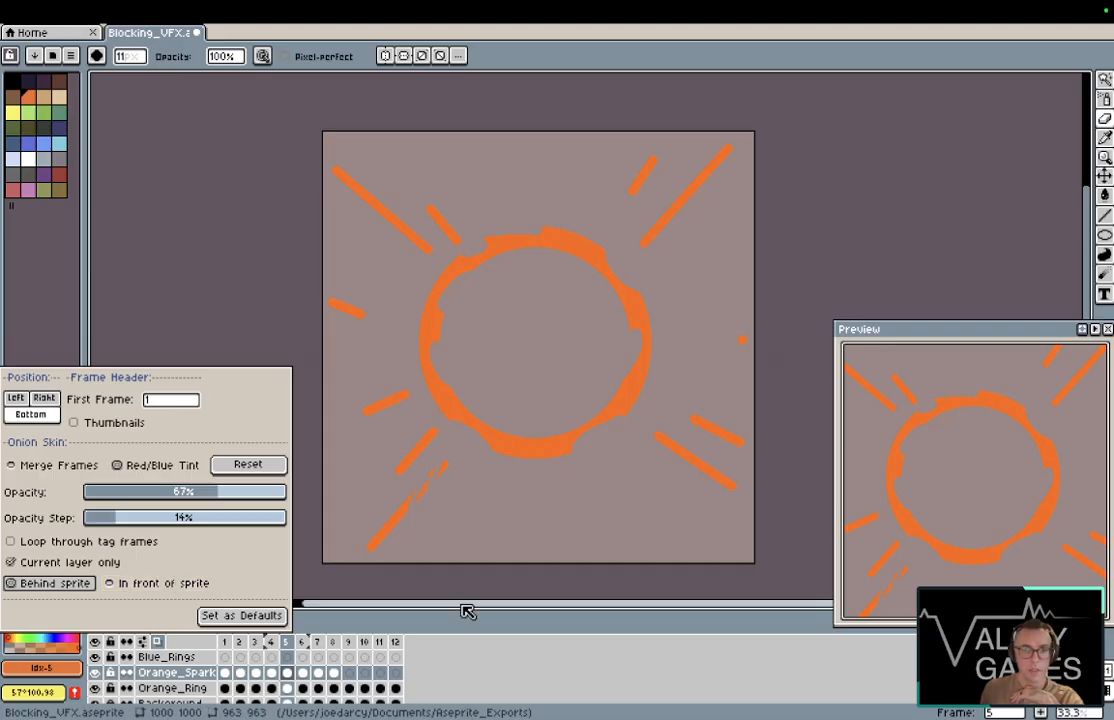
left_click(95, 702)
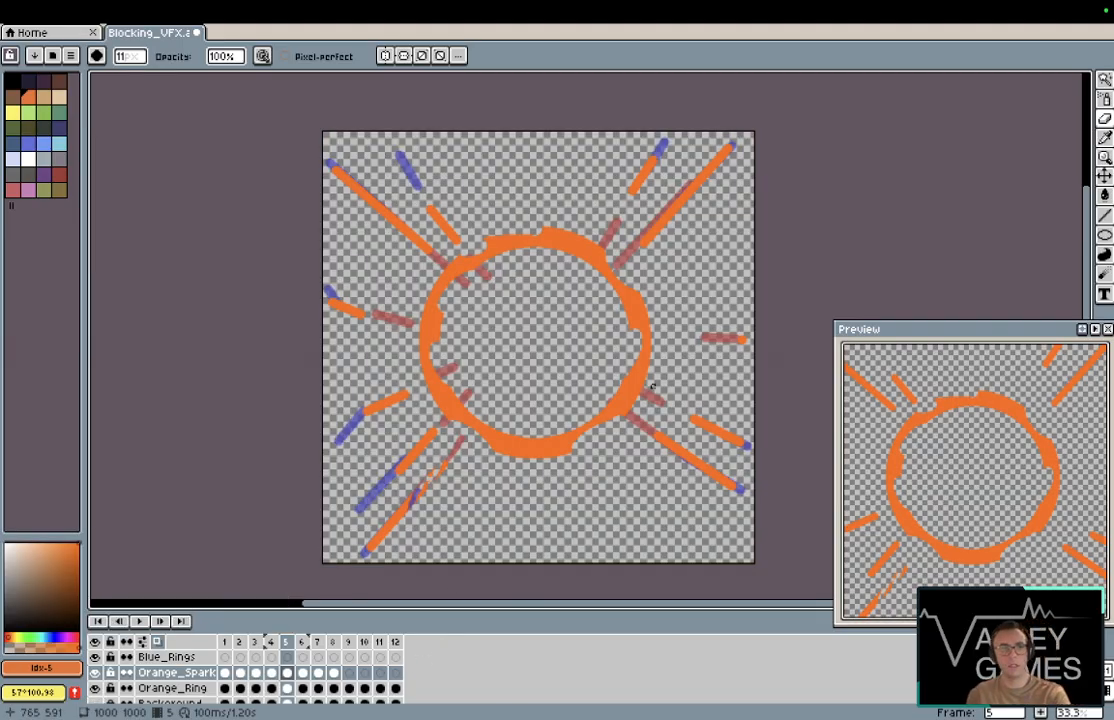
Step: Adjust the preview zoom and compare the long lower-left spark across frames 3 to 6
key("Right")
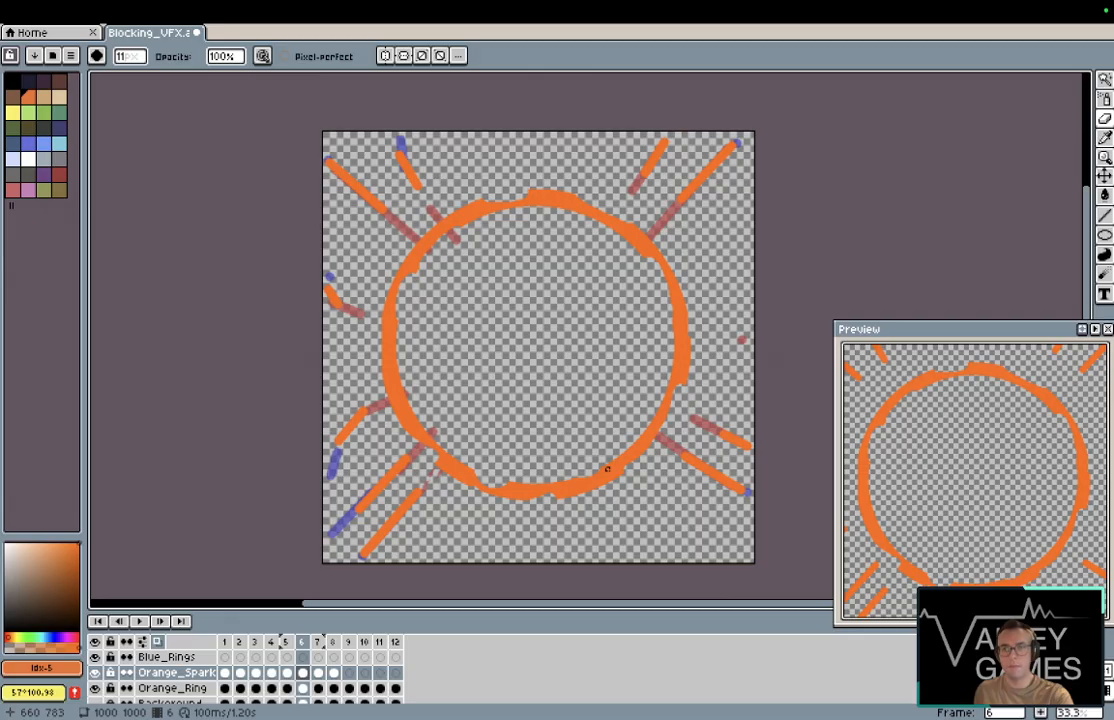
scroll(857, 450, "down", 2)
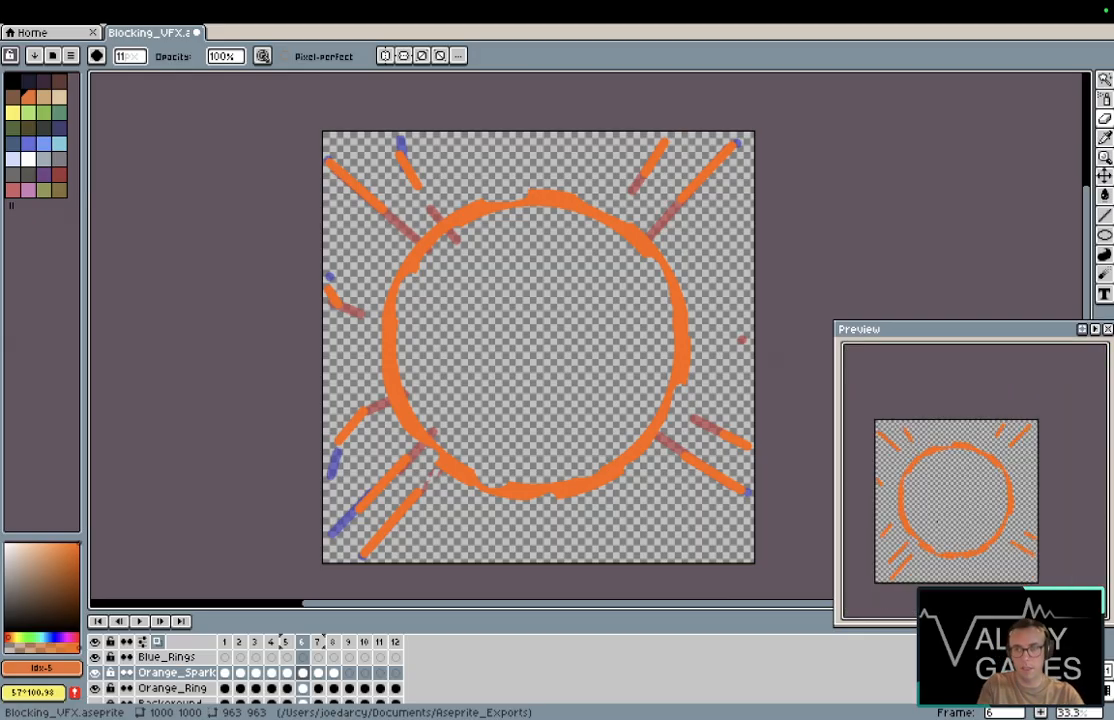
scroll(935, 520, "up", 2)
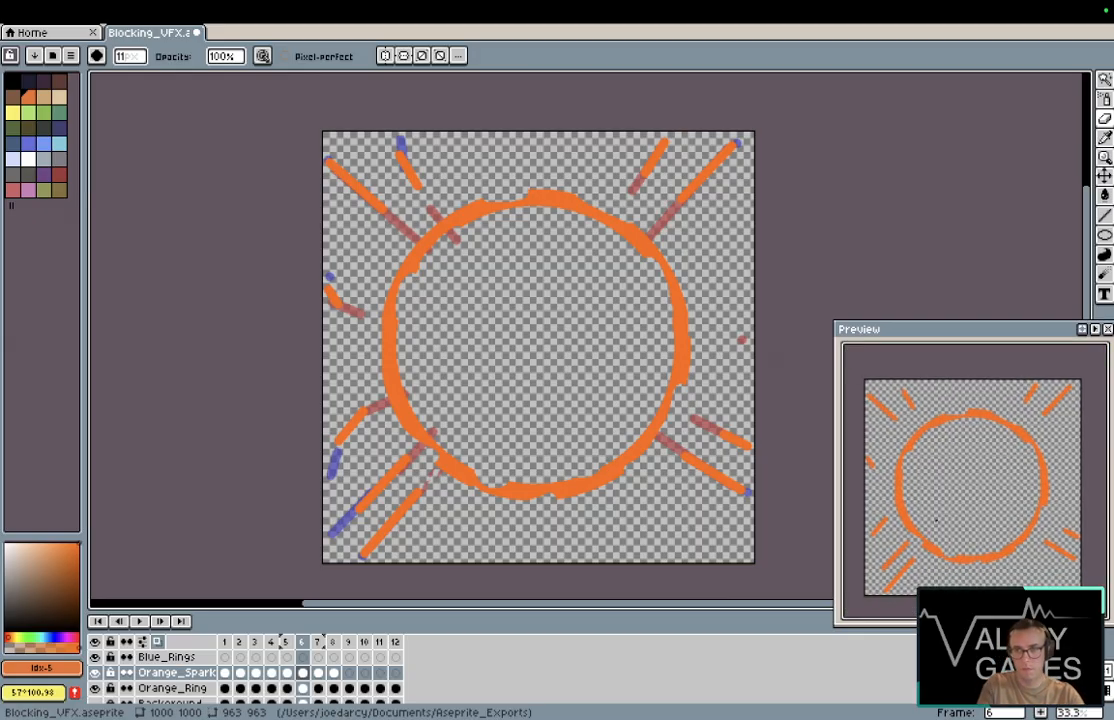
scroll(935, 520, "up", 2)
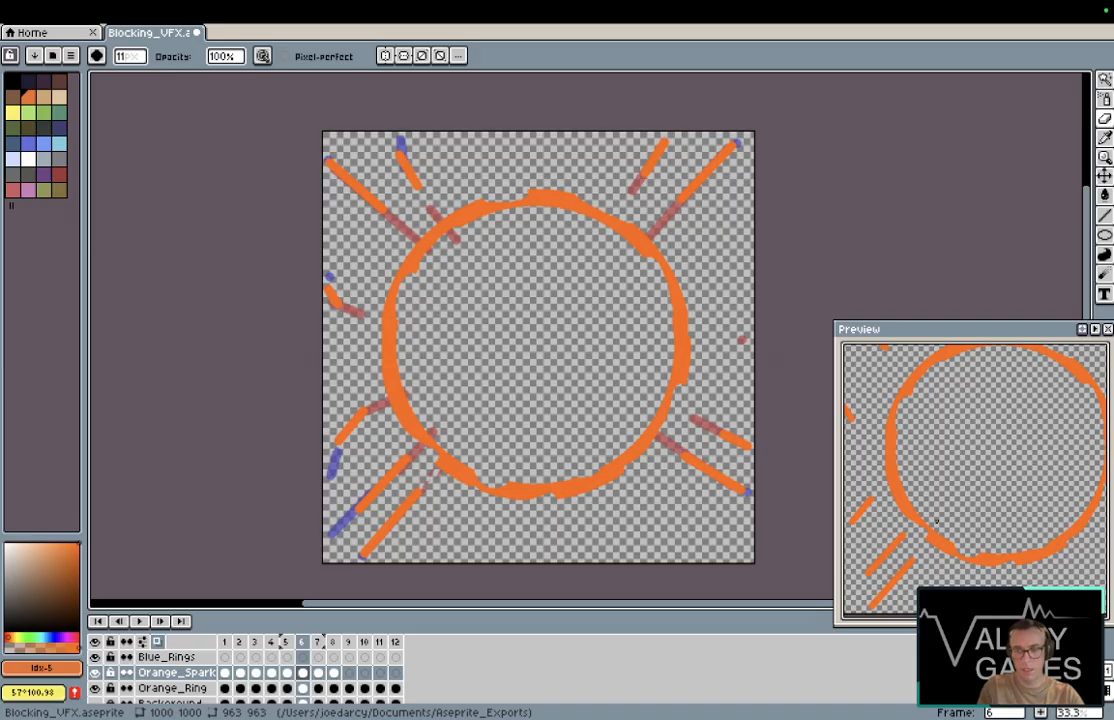
key("comma")
key("comma")
key("comma")
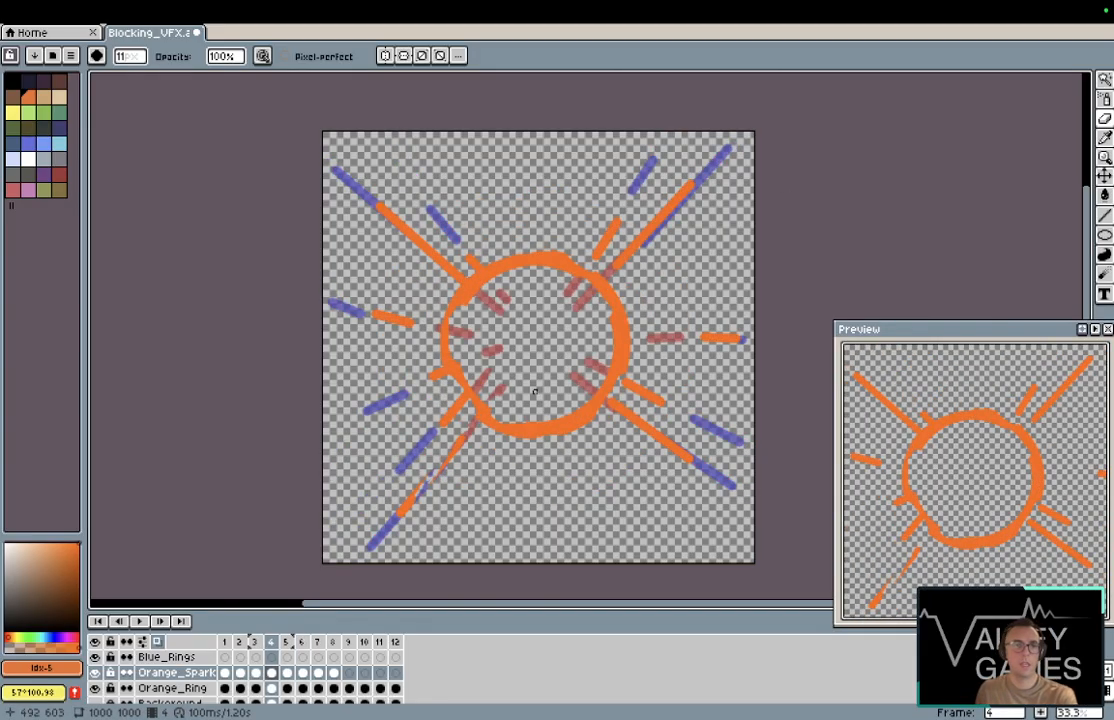
key("comma")
key("period")
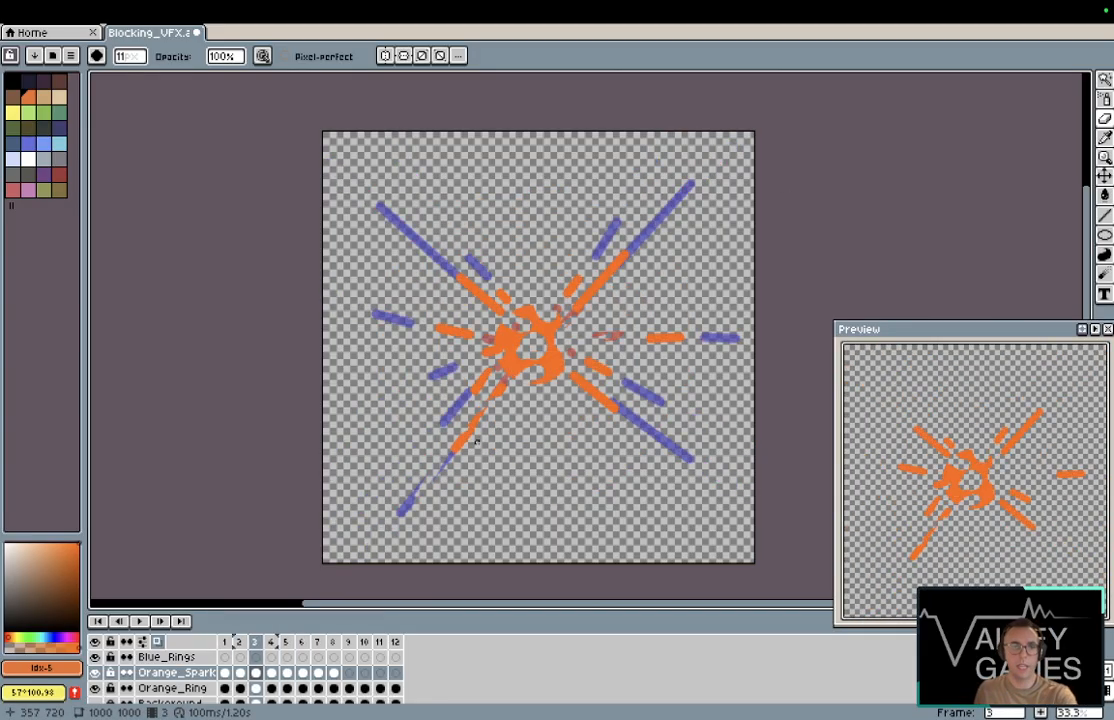
key("period")
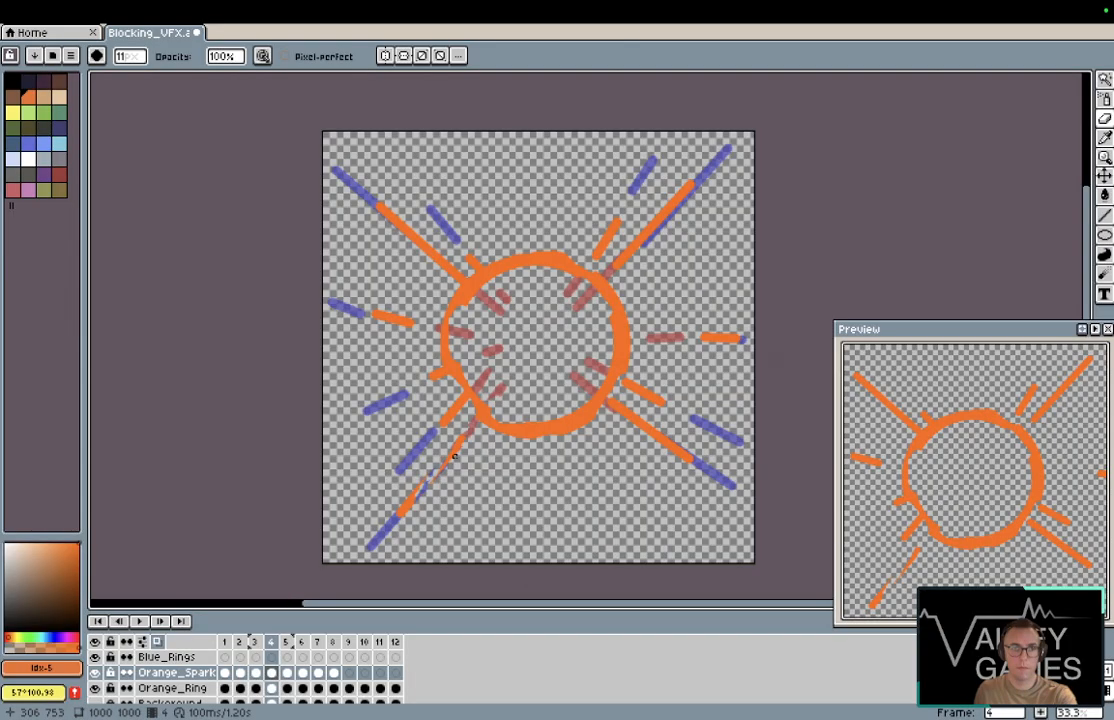
key("period")
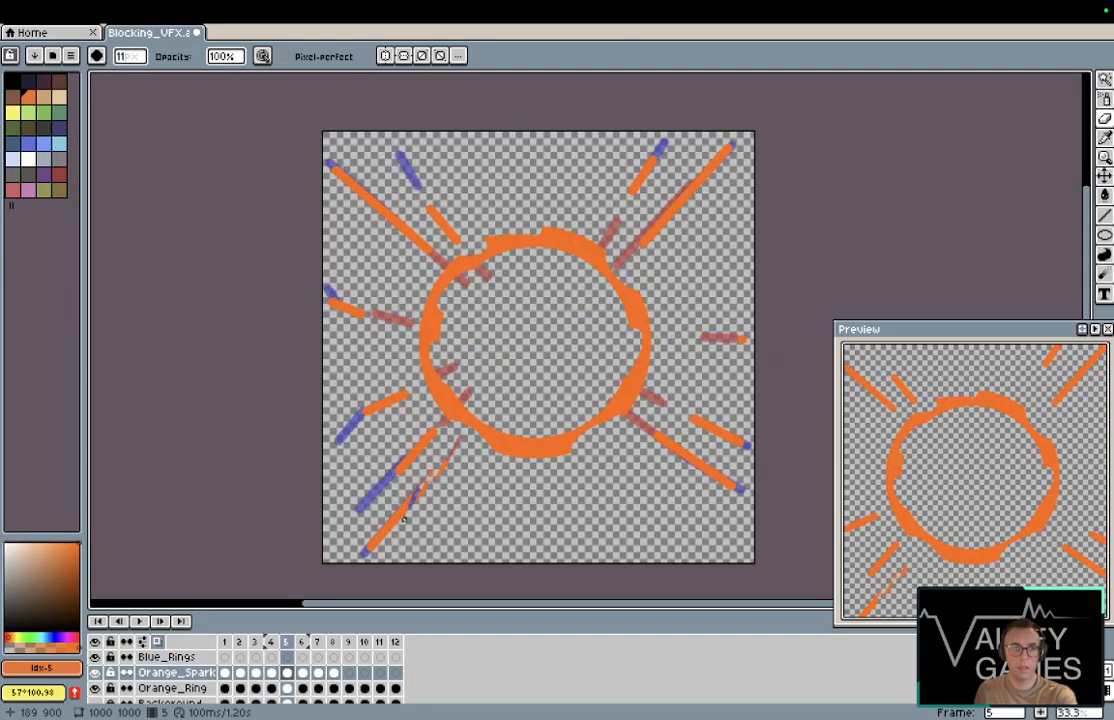
Step: Erase along the long lower-left spark on frame 6 to taper it, and check the sparks through frame 8
mouse_move(374, 551)
left_mouse_down()
mouse_move(399, 515)
mouse_move(390, 536)
mouse_move(429, 480)
mouse_move(363, 553)
mouse_move(404, 511)
left_mouse_up()
key("period")
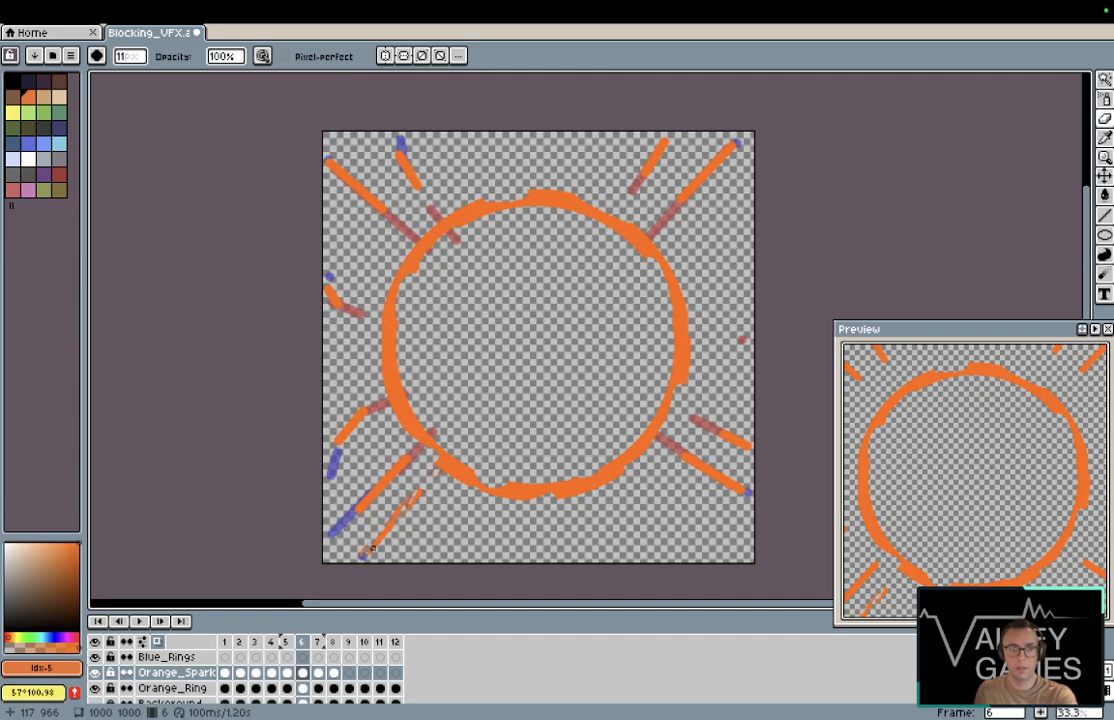
key("period")
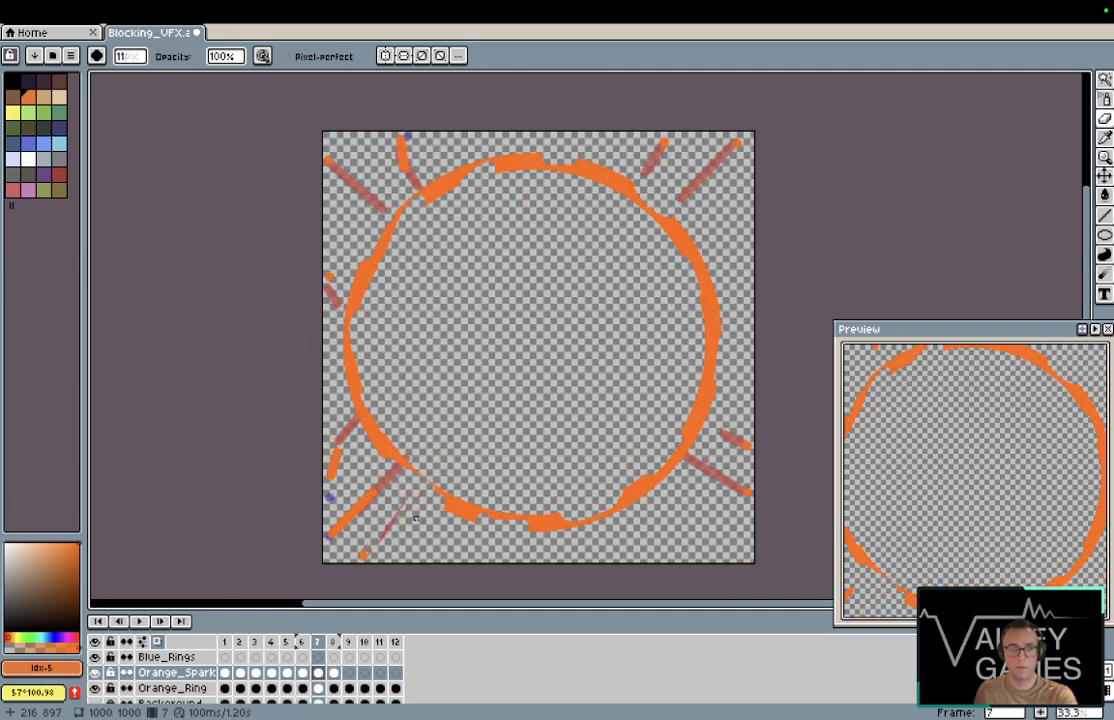
key("period")
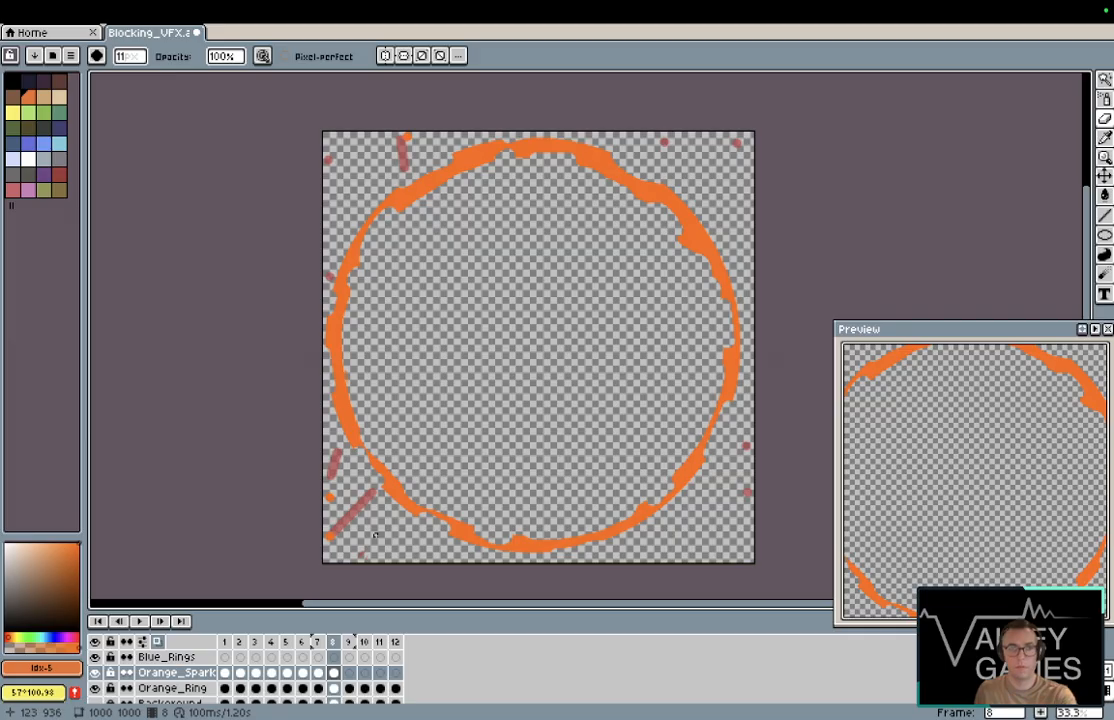
Step: Step back and forth through the early frames to examine the lower-left sparks, ending on frame 1
key("comma")
key("comma")
key("comma")
key("comma")
key("comma")
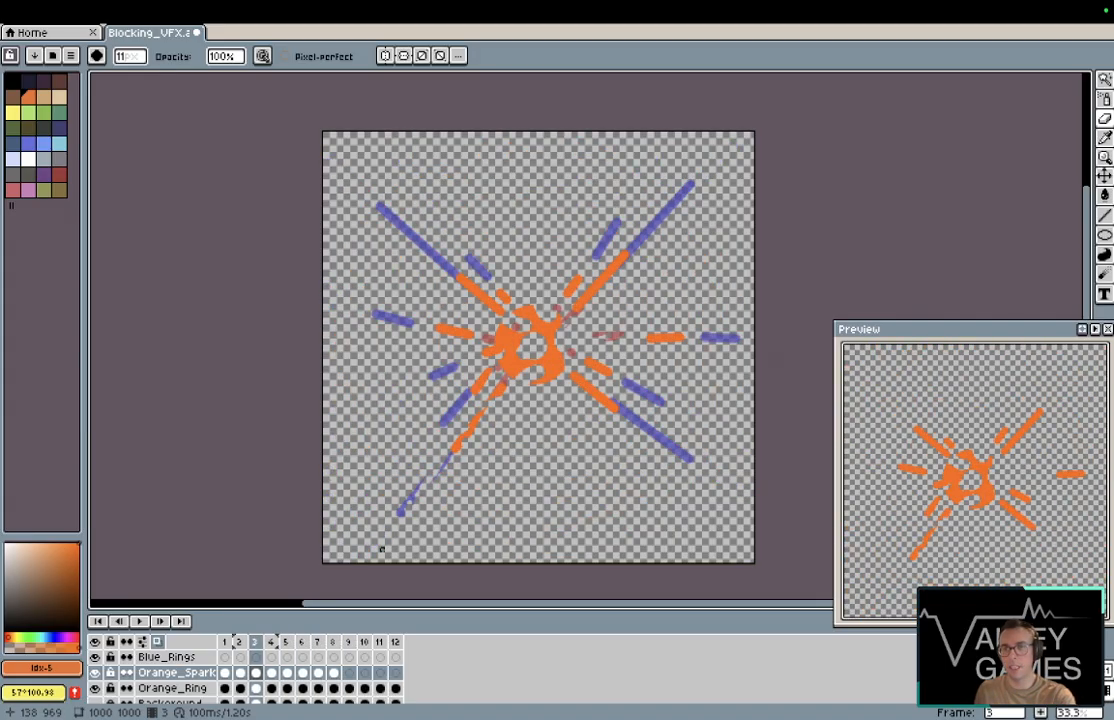
key("comma")
key("period")
key("period")
key("period")
key("comma")
key("comma")
key("comma")
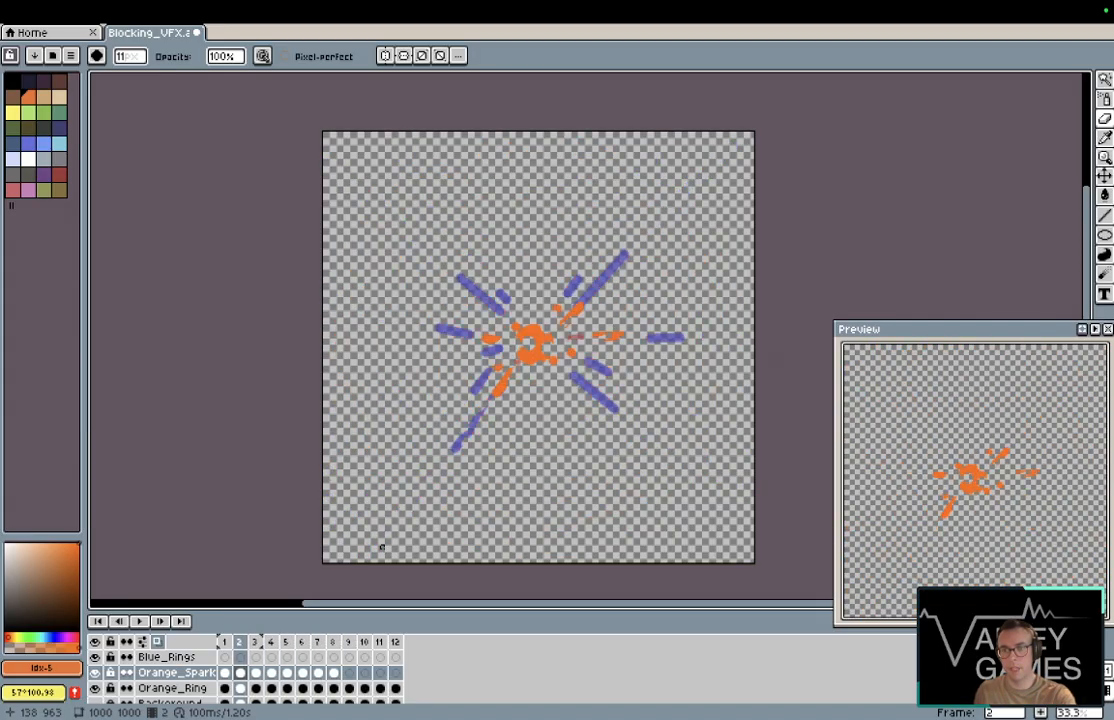
key("comma")
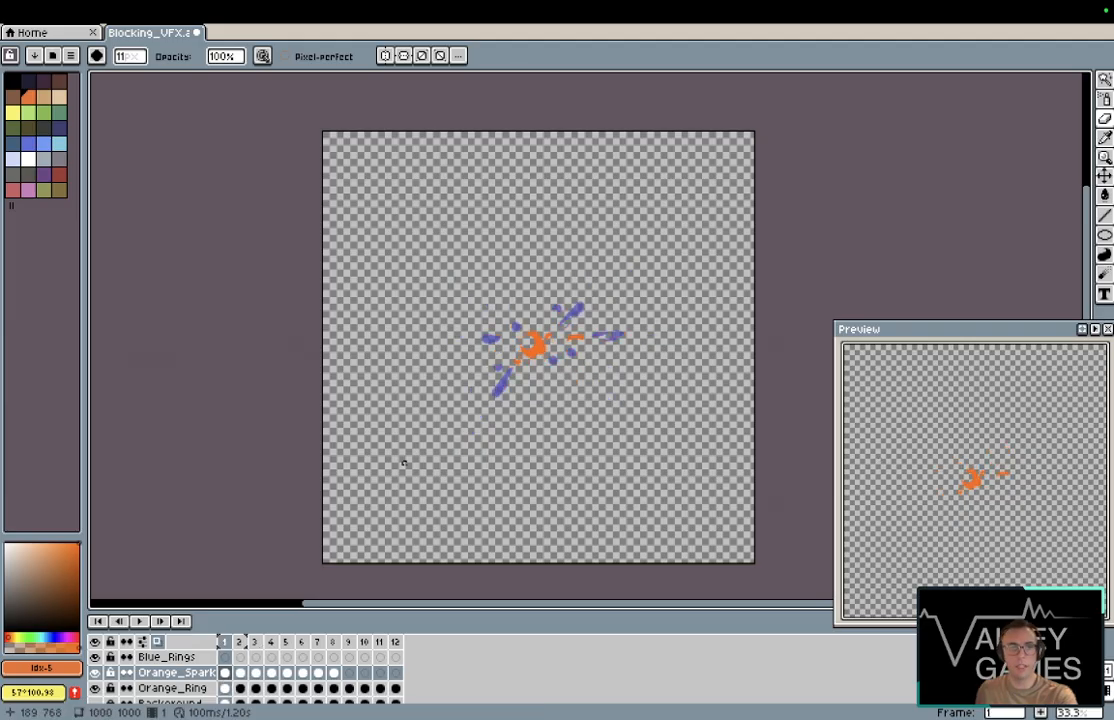
Step: Erase along the second lower-left spark, just above the long thinned one, on frames 3 to 7 to taper it
key("period")
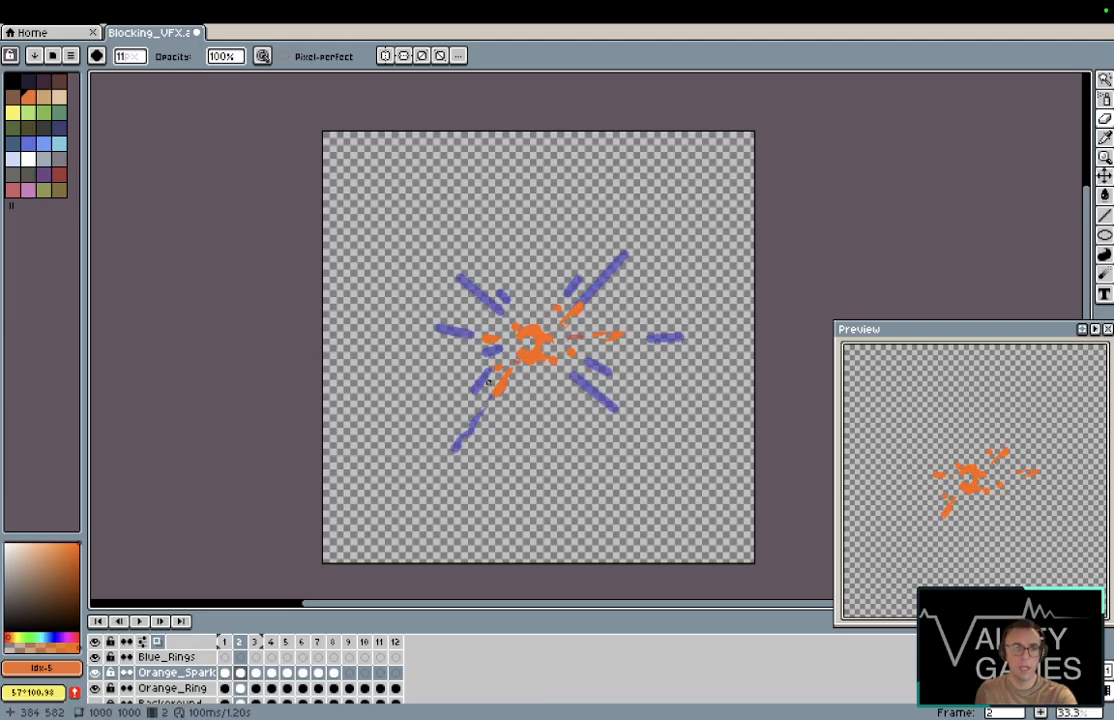
key("period")
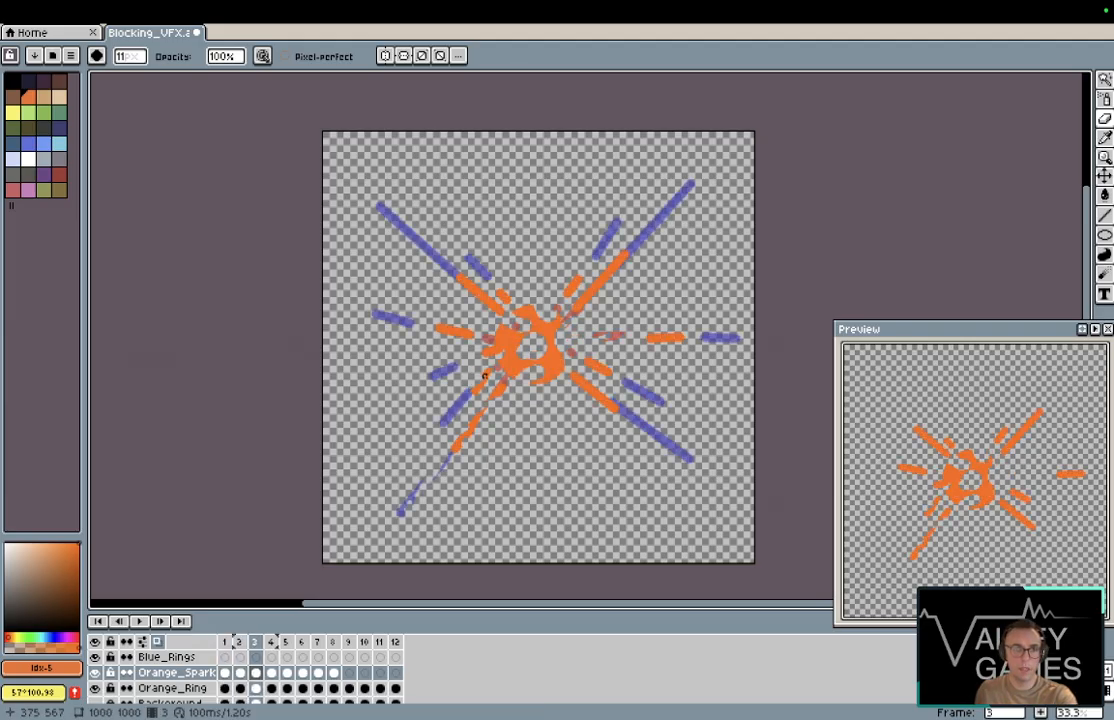
key("period")
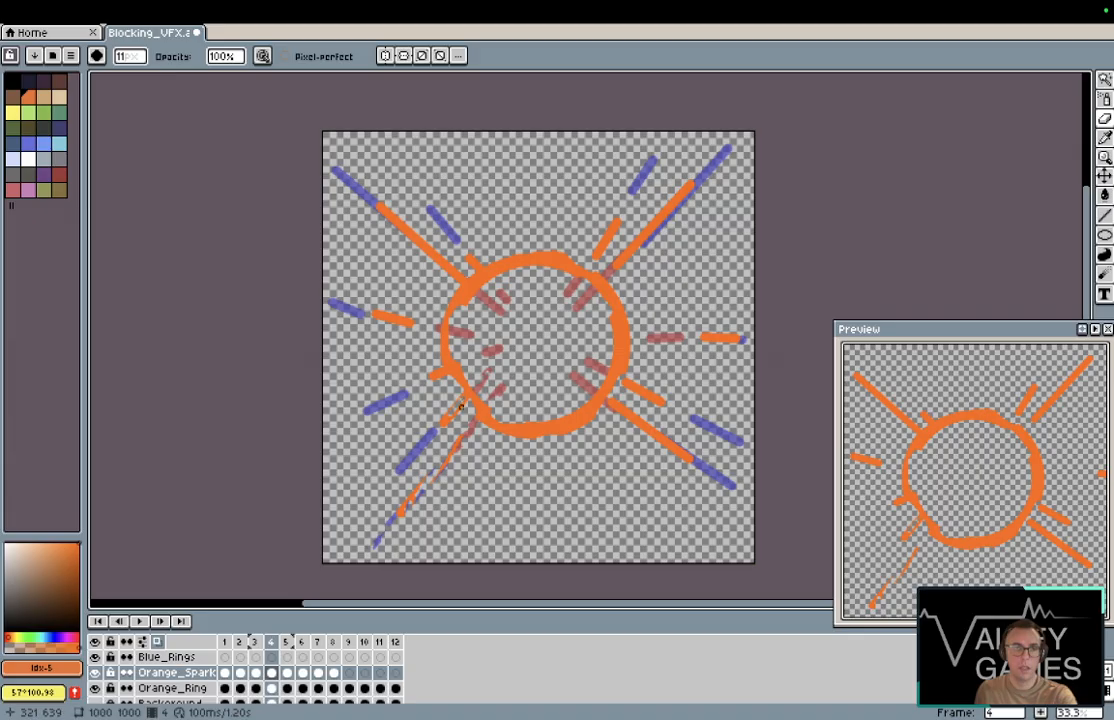
key("period")
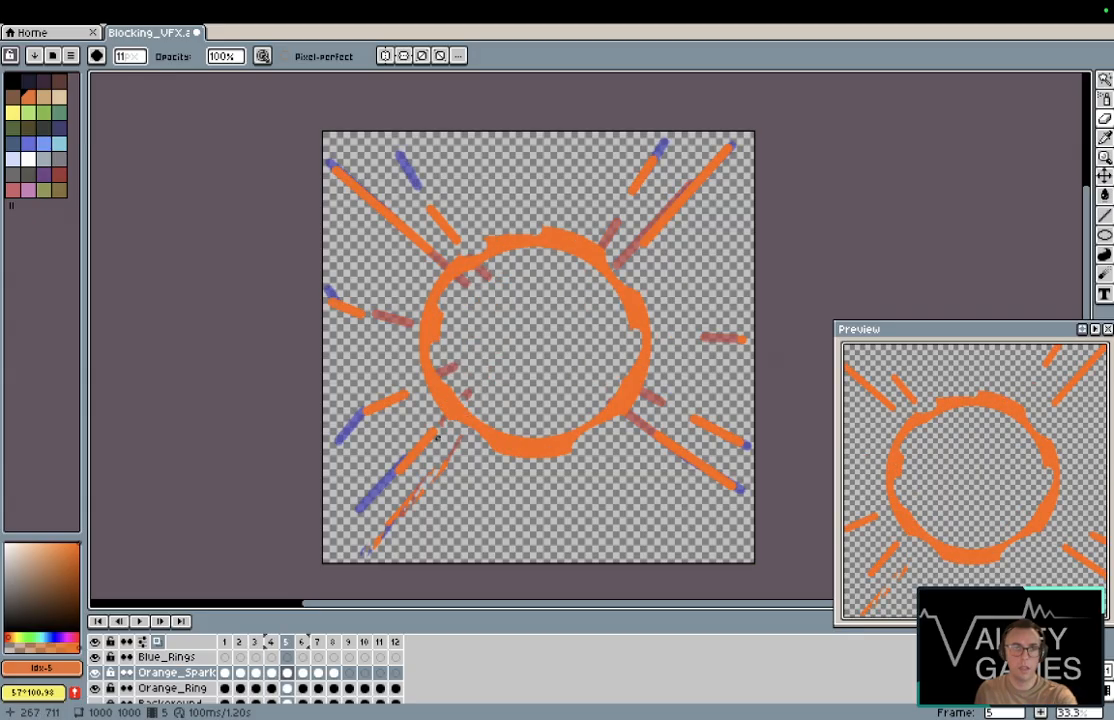
key("period")
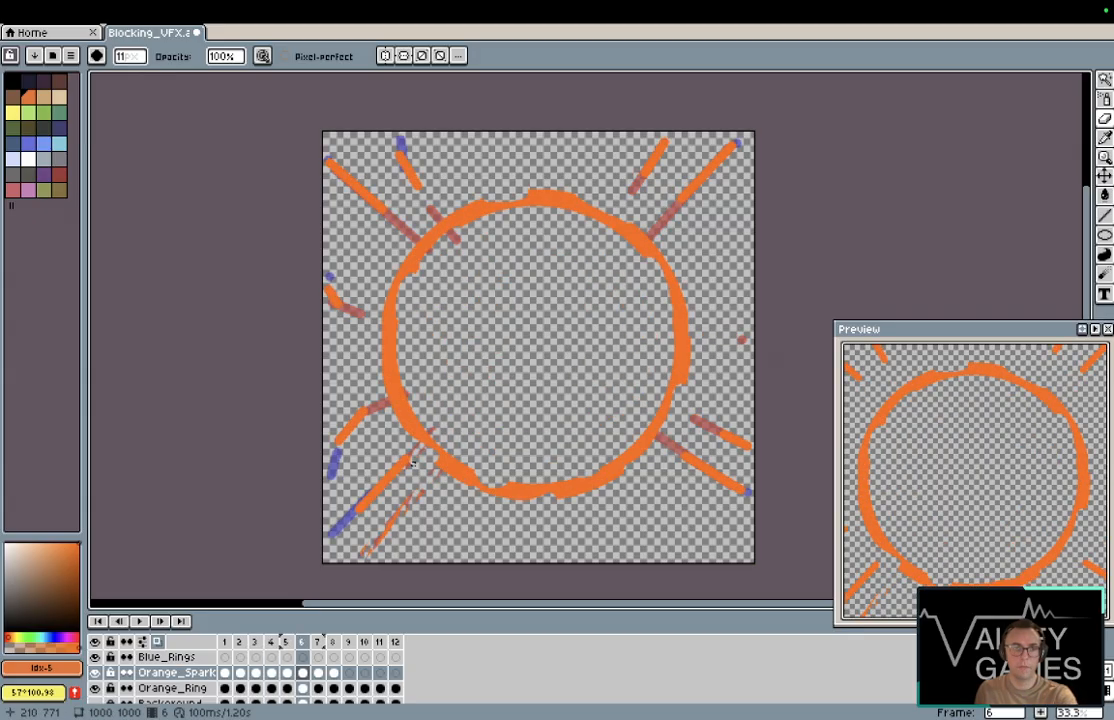
mouse_move(376, 496)
left_mouse_down()
mouse_move(365, 503)
mouse_move(401, 464)
mouse_move(383, 483)
left_mouse_up()
key("period")
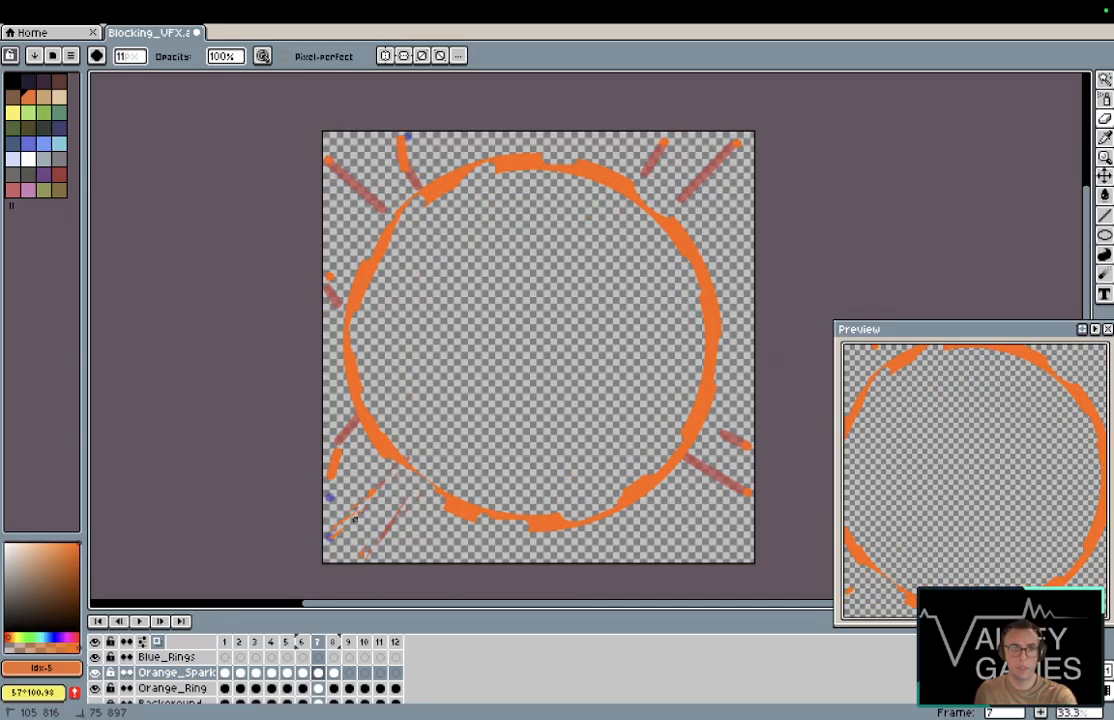
key("period")
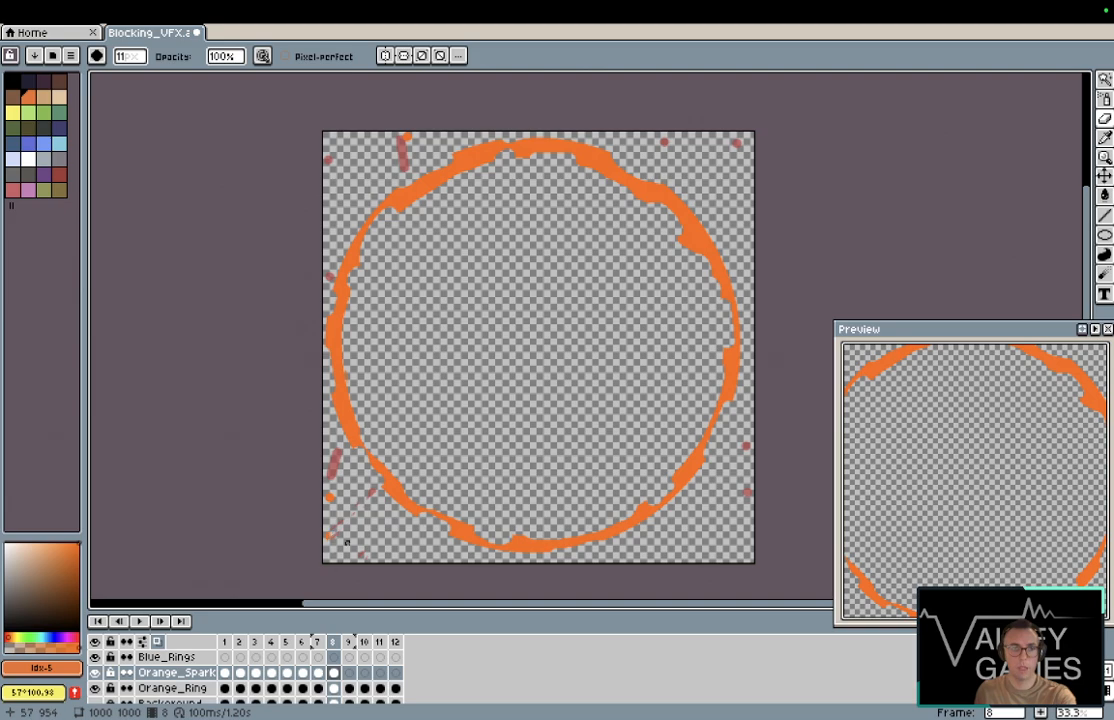
Step: Erase along the short spark above the two thinned lower-left sparks on frames 3 to 7 to taper it
key("Right")
key("Left")
key("Left")
key("Left")
key("Left")
key("Left")
key("Left")
key("Left")
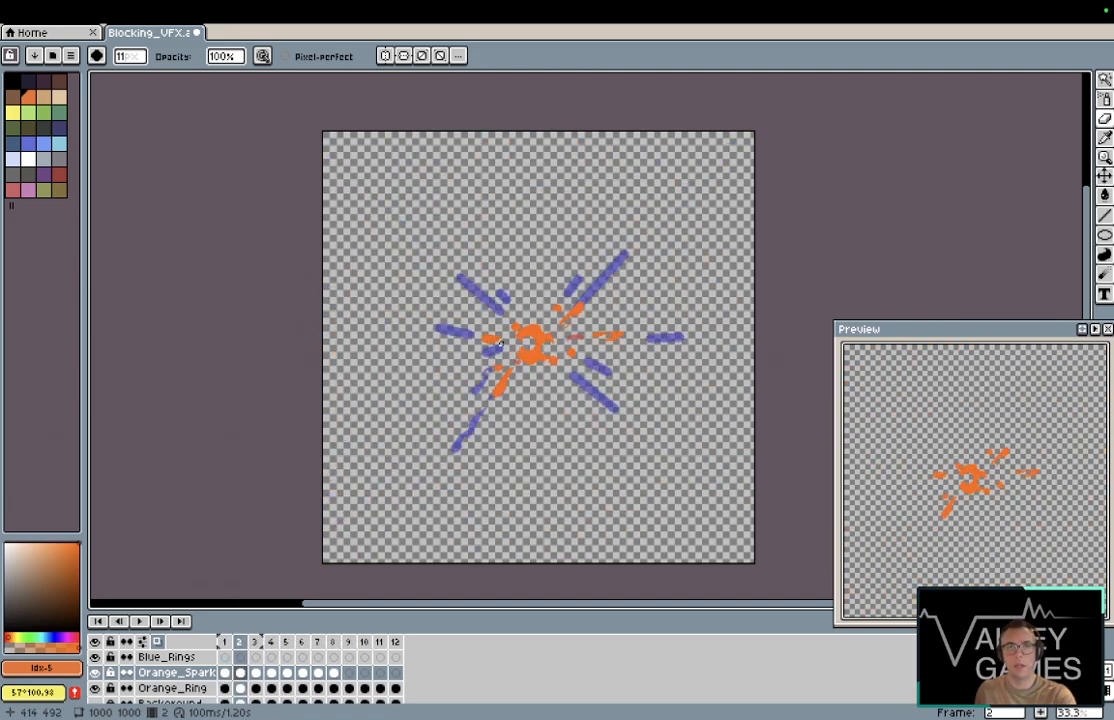
key("Right")
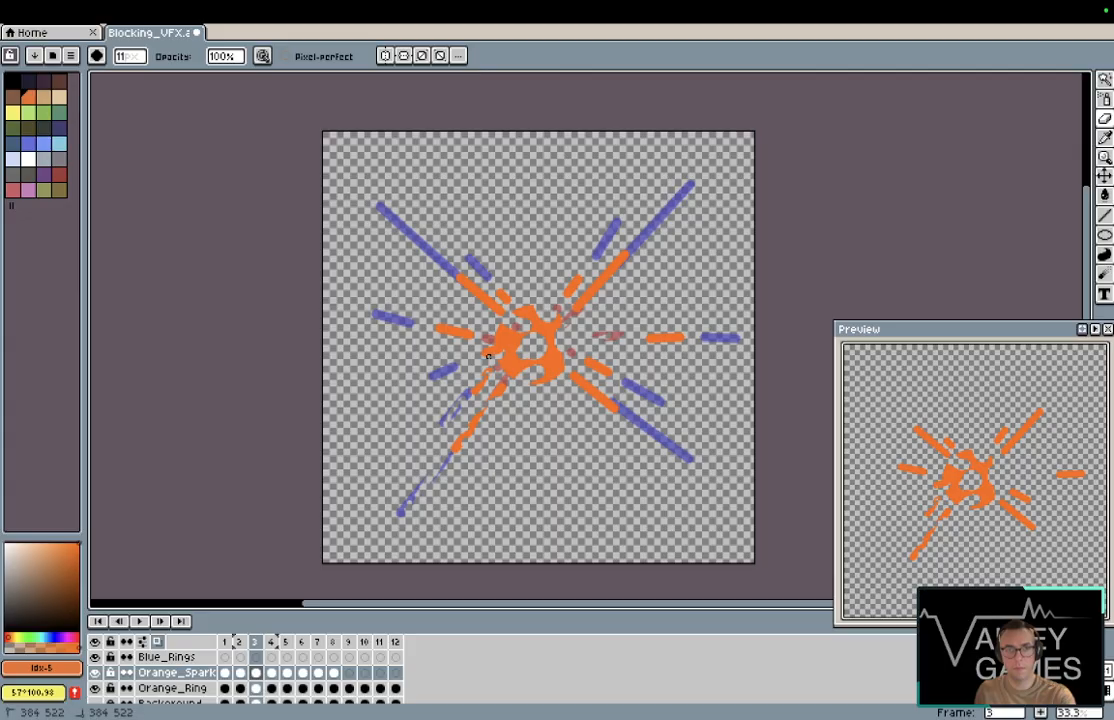
key("Right")
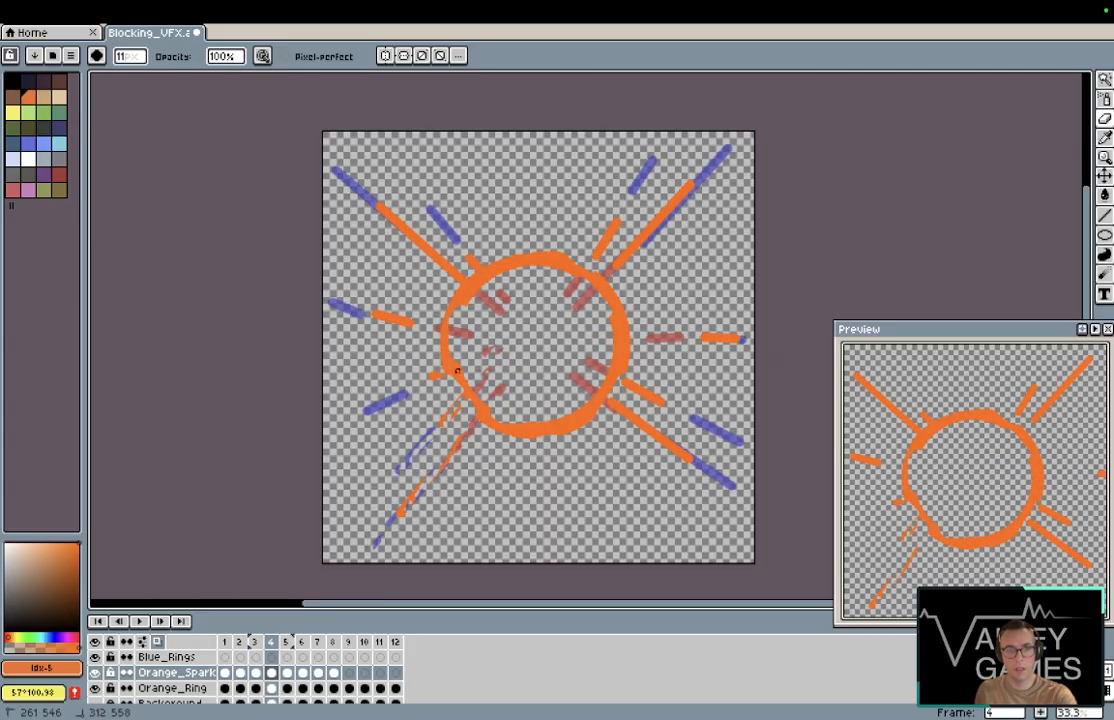
key("Right")
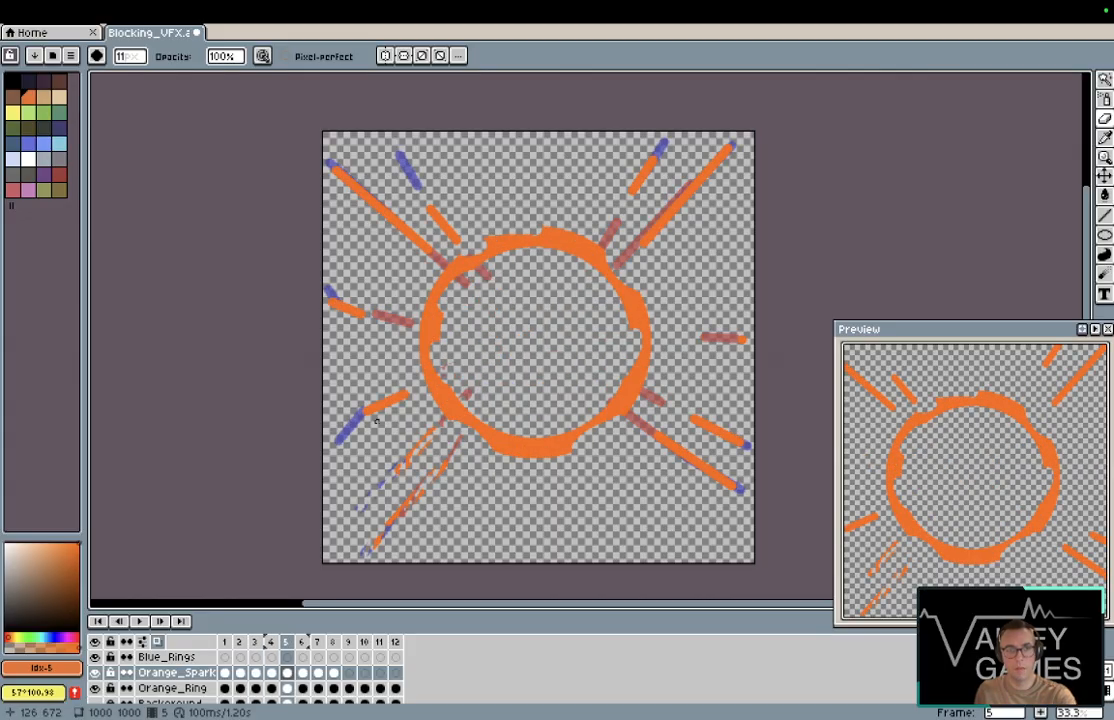
left_click_drag(414, 394, 387, 407)
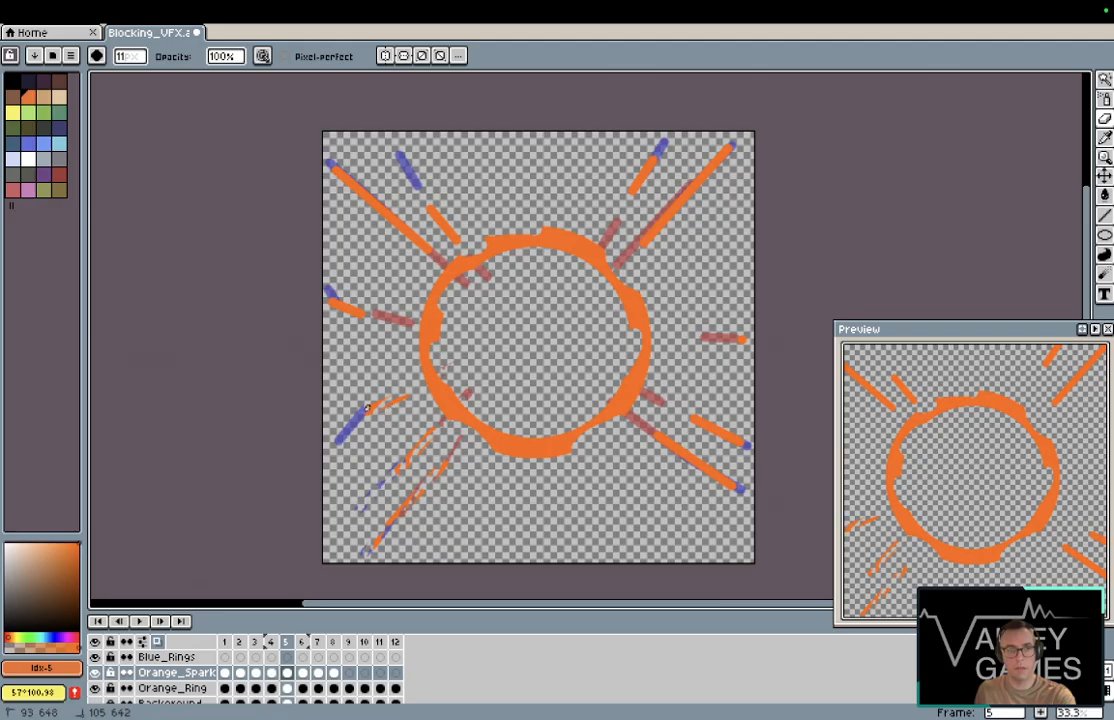
key("Right")
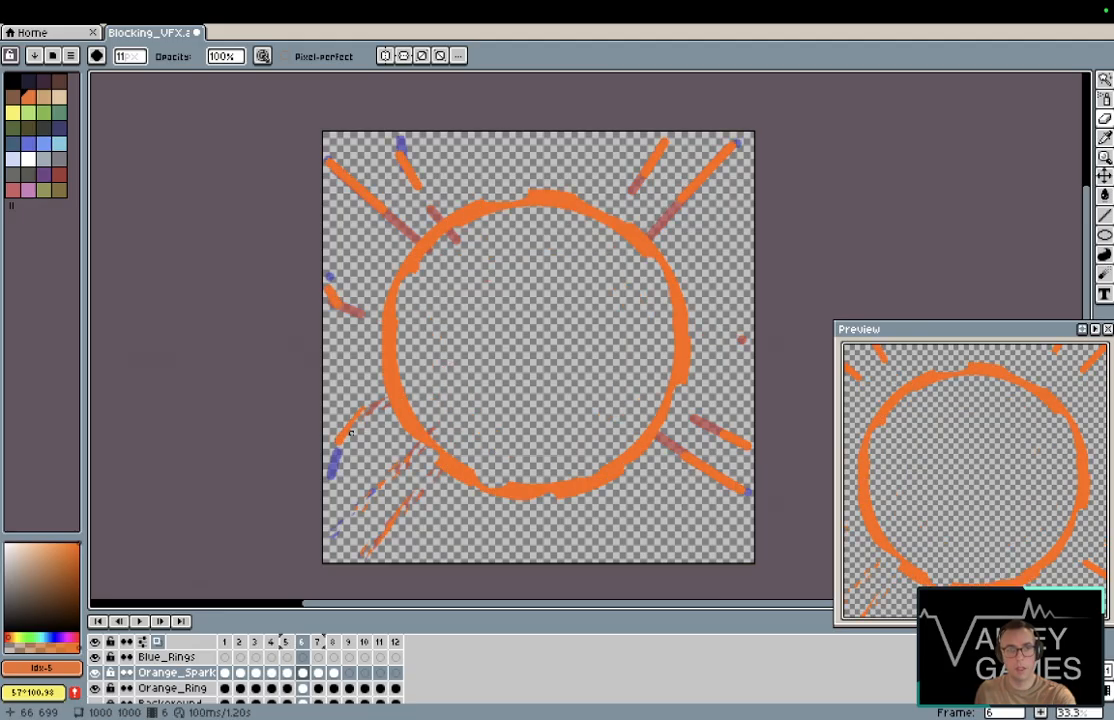
key("Right")
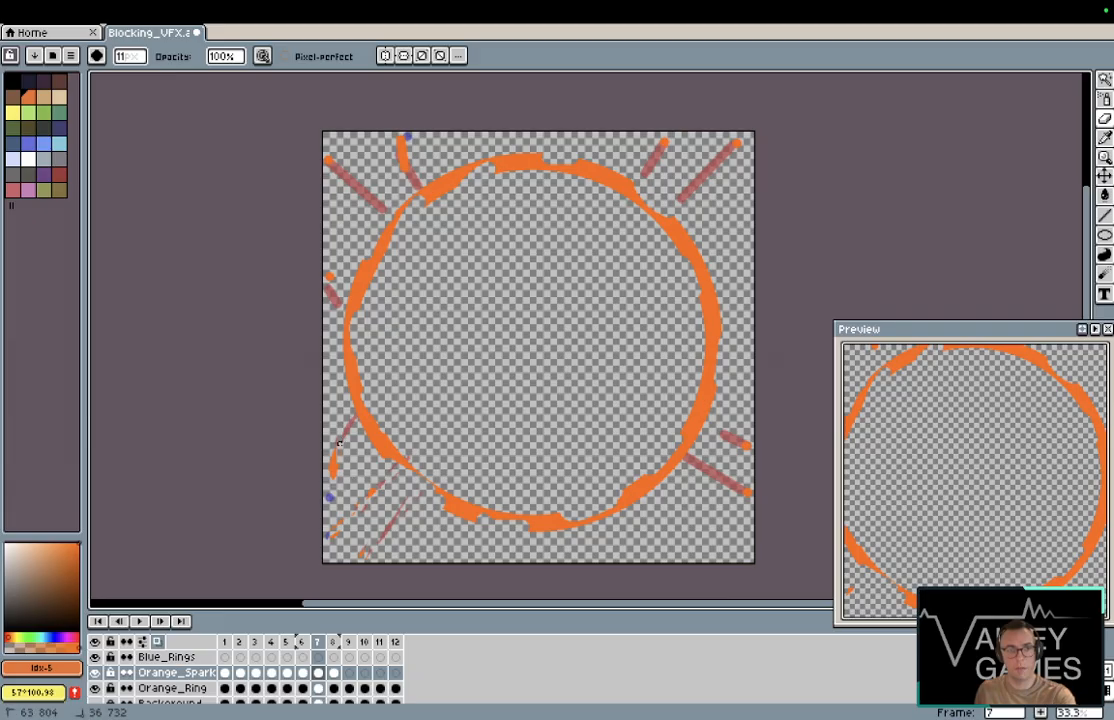
key("Right")
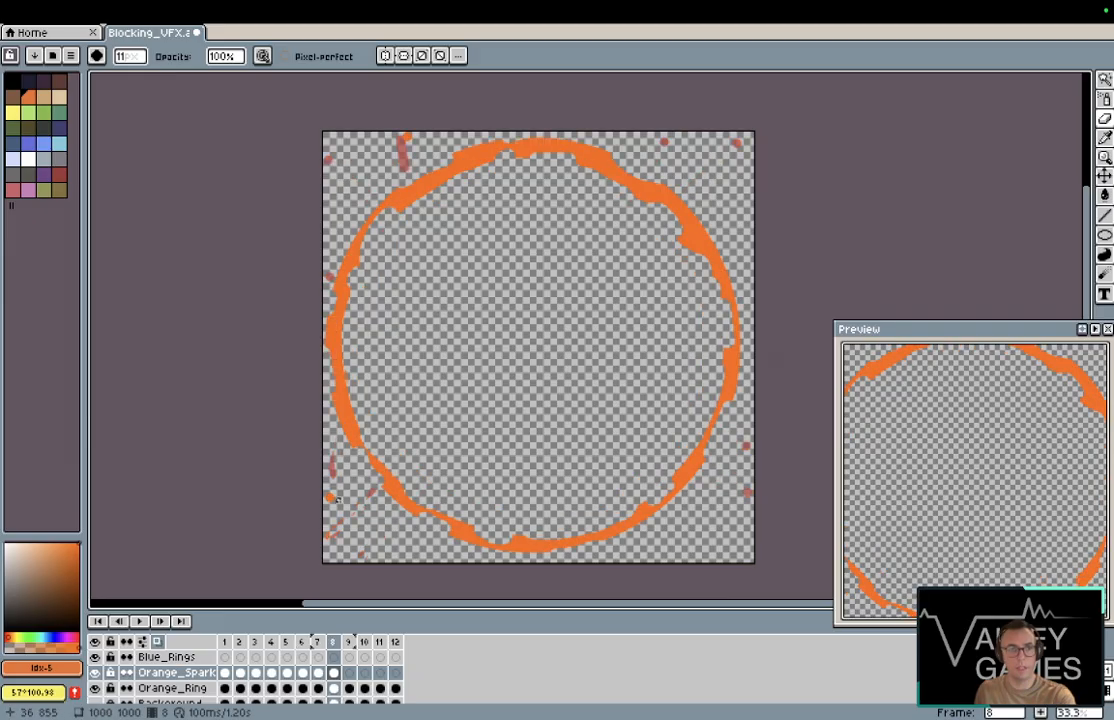
Step: Step back and forth through the frames to compare the motion of the three tapered lower-left sparks
key("Left")
key("Left")
key("Left")
key("Left")
key("Left")
key("Left")
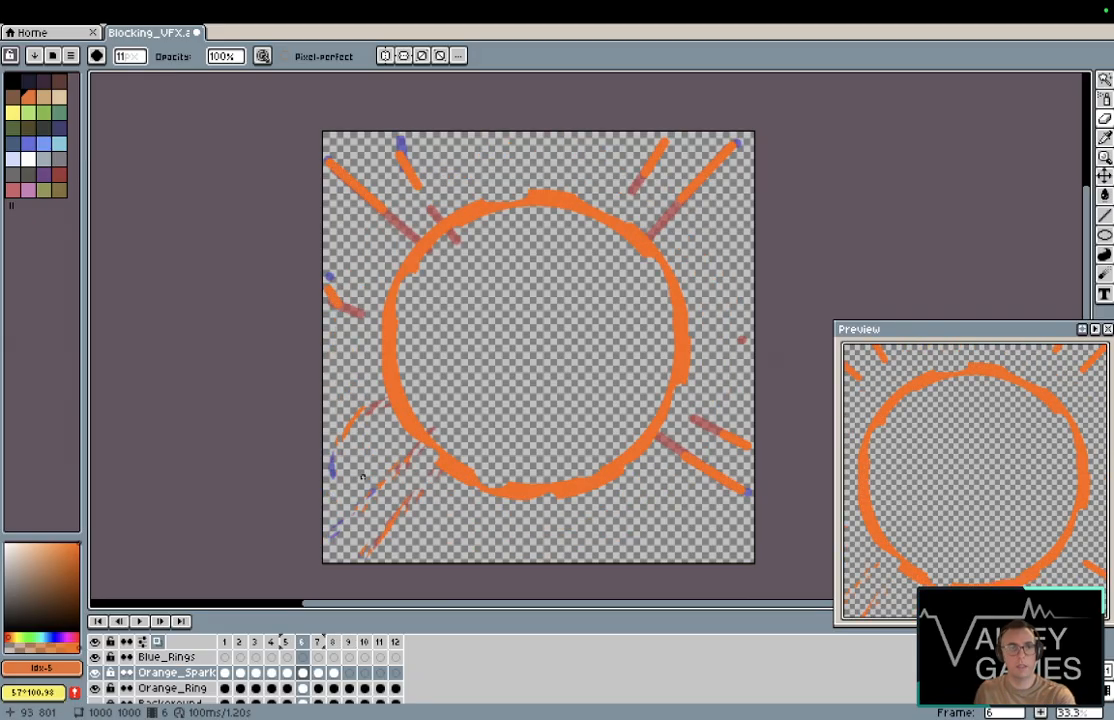
key("Right")
key("Right")
key("Right")
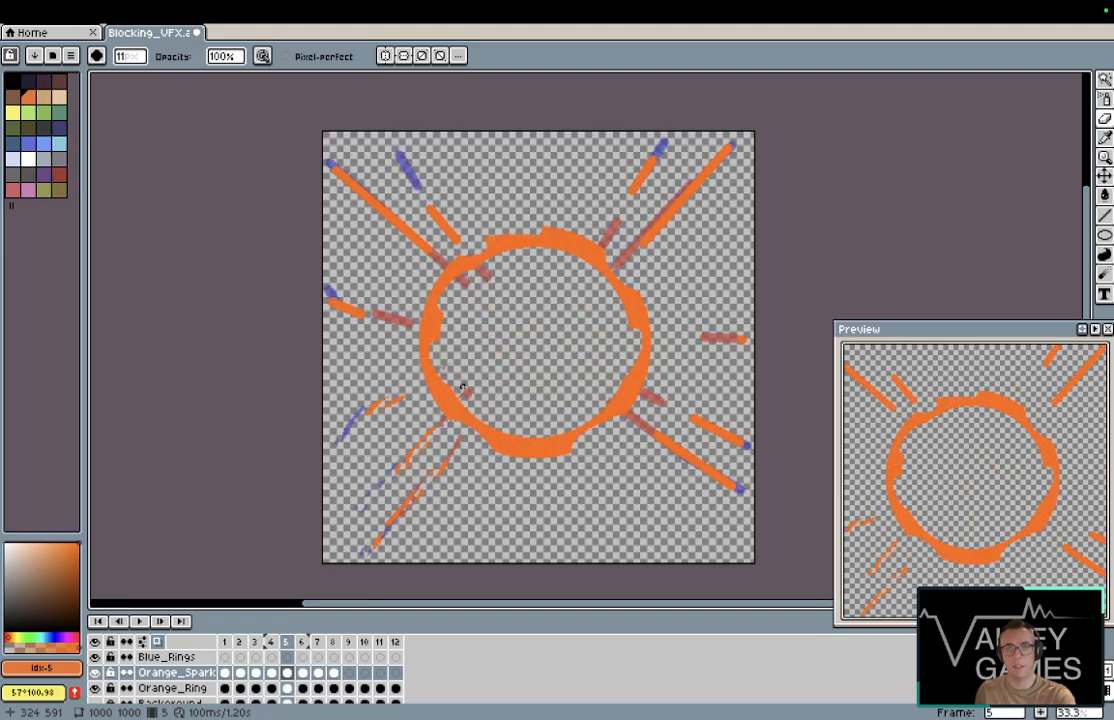
key("Left")
key("Left")
key("Left")
key("Left")
key("Right")
key("Right")
key("Right")
key("Right")
key("Right")
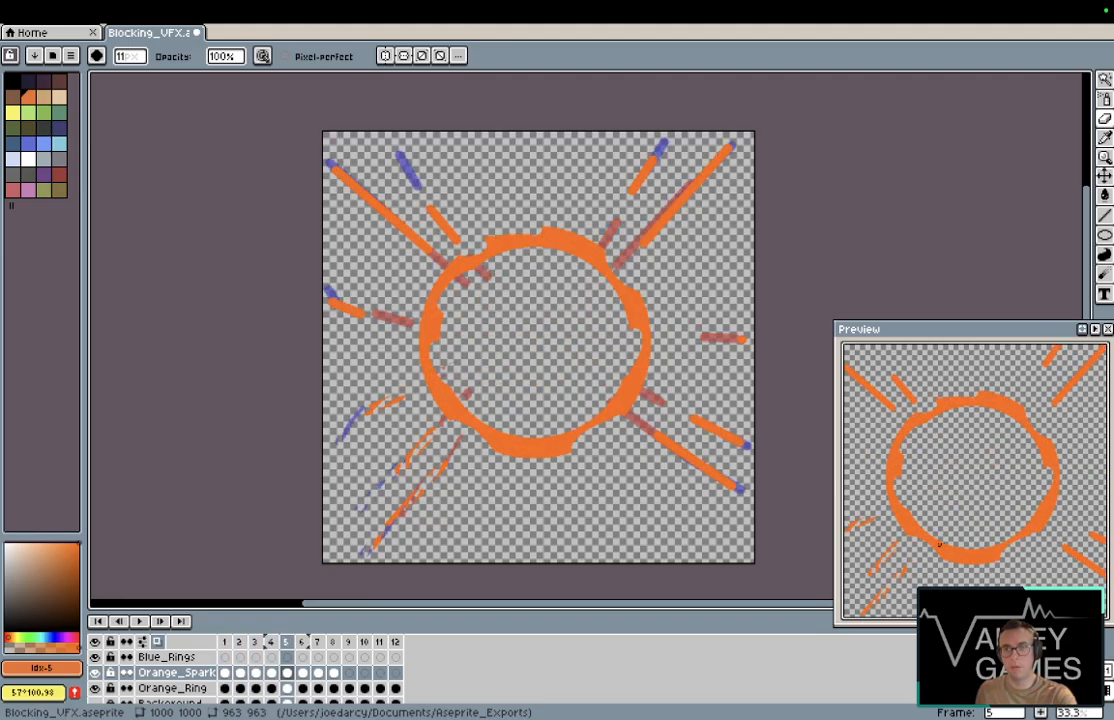
Step: Recheck the tapered sparks on the early frames, return to frame 2, and save the sprite file
key("Left")
key("Left")
key("Left")
key("Right")
key("Left")
key("Left")
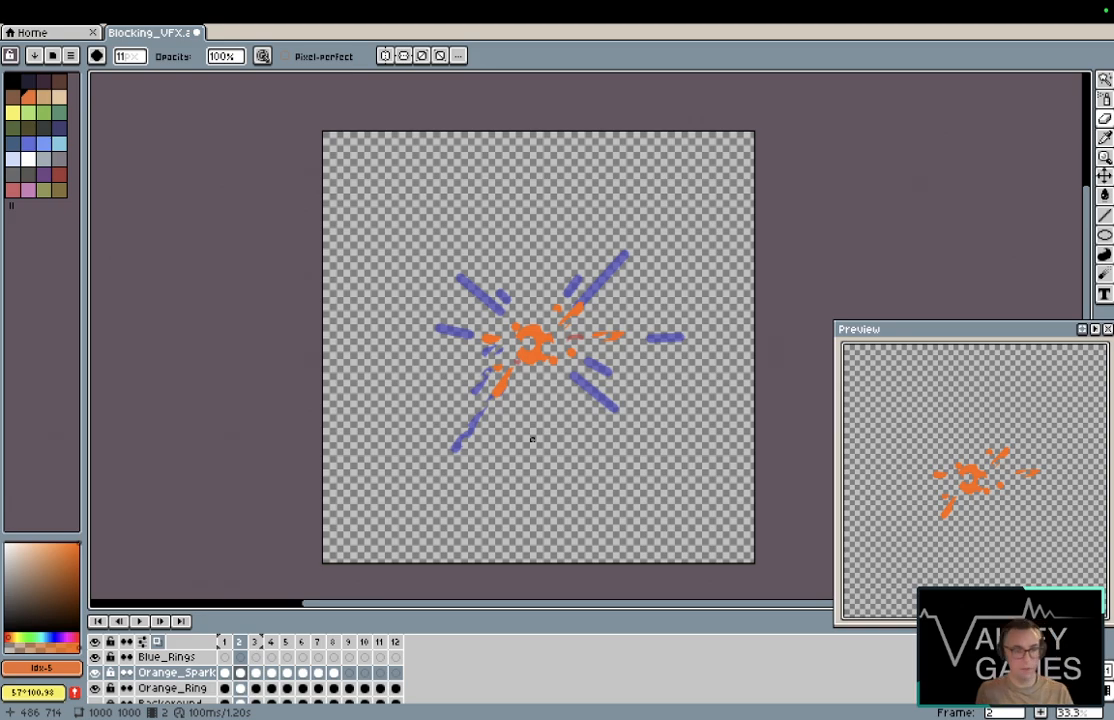
key("ctrl+s")
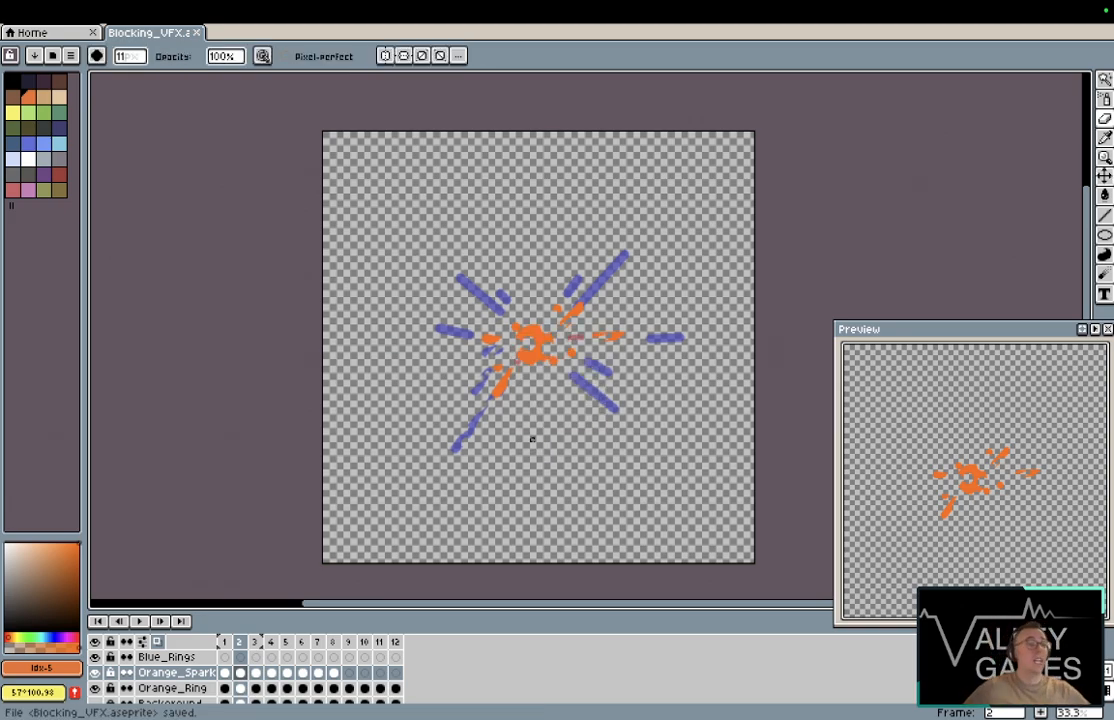